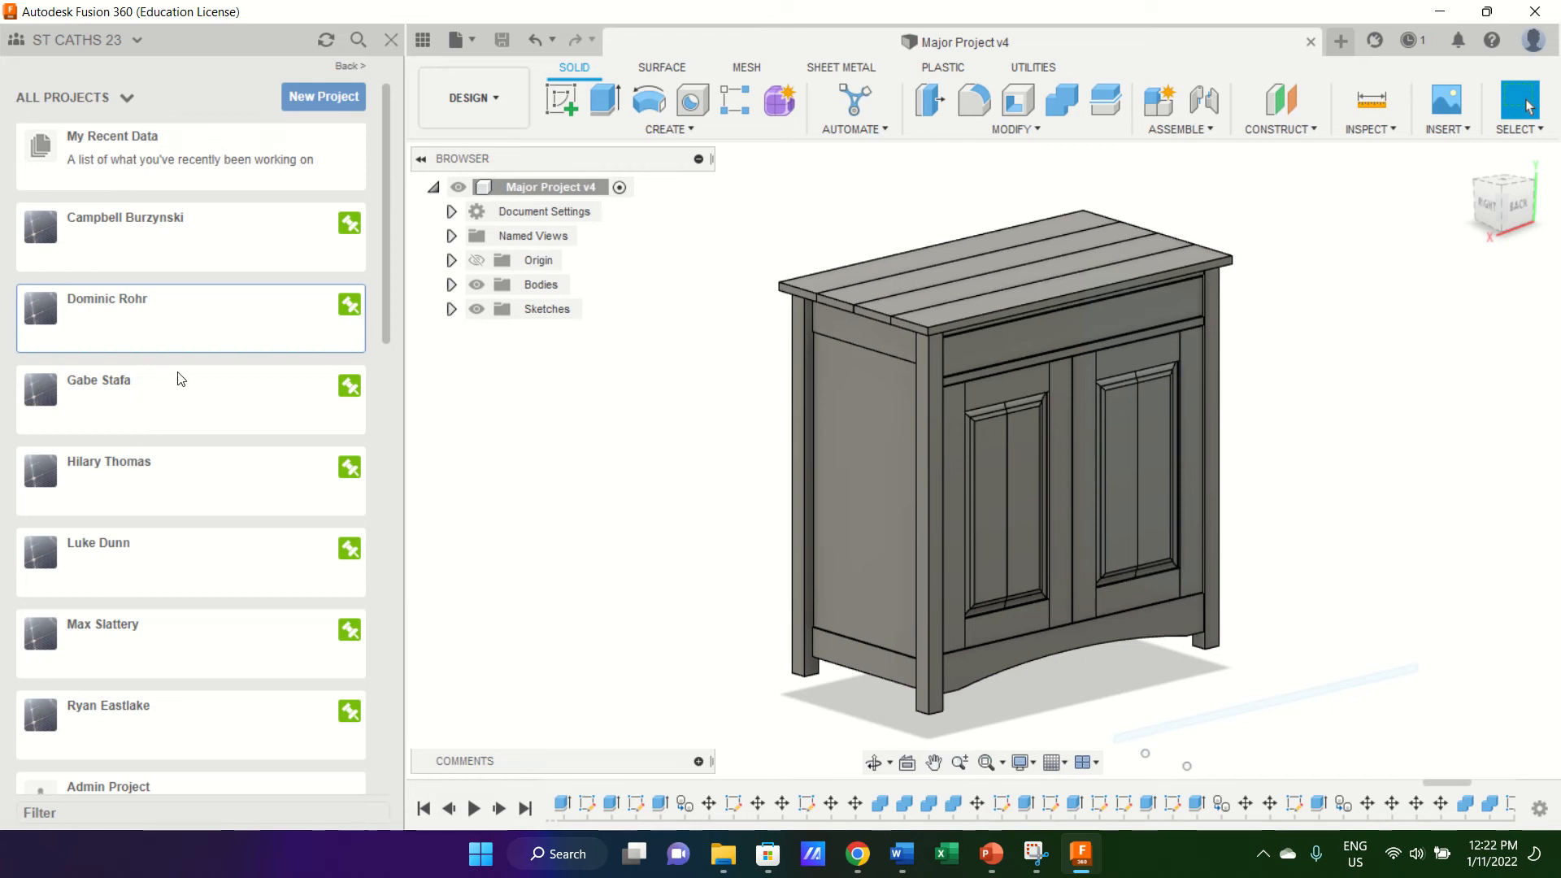
Create a new drawing from the cabinet design with visible contents only, ISO standard, mm units and an A4 (297mm x 210mm) sheet.
{"action": "left_click", "coordinate": [476, 47]}
{"action": "mouse_move", "coordinate": [514, 138]}
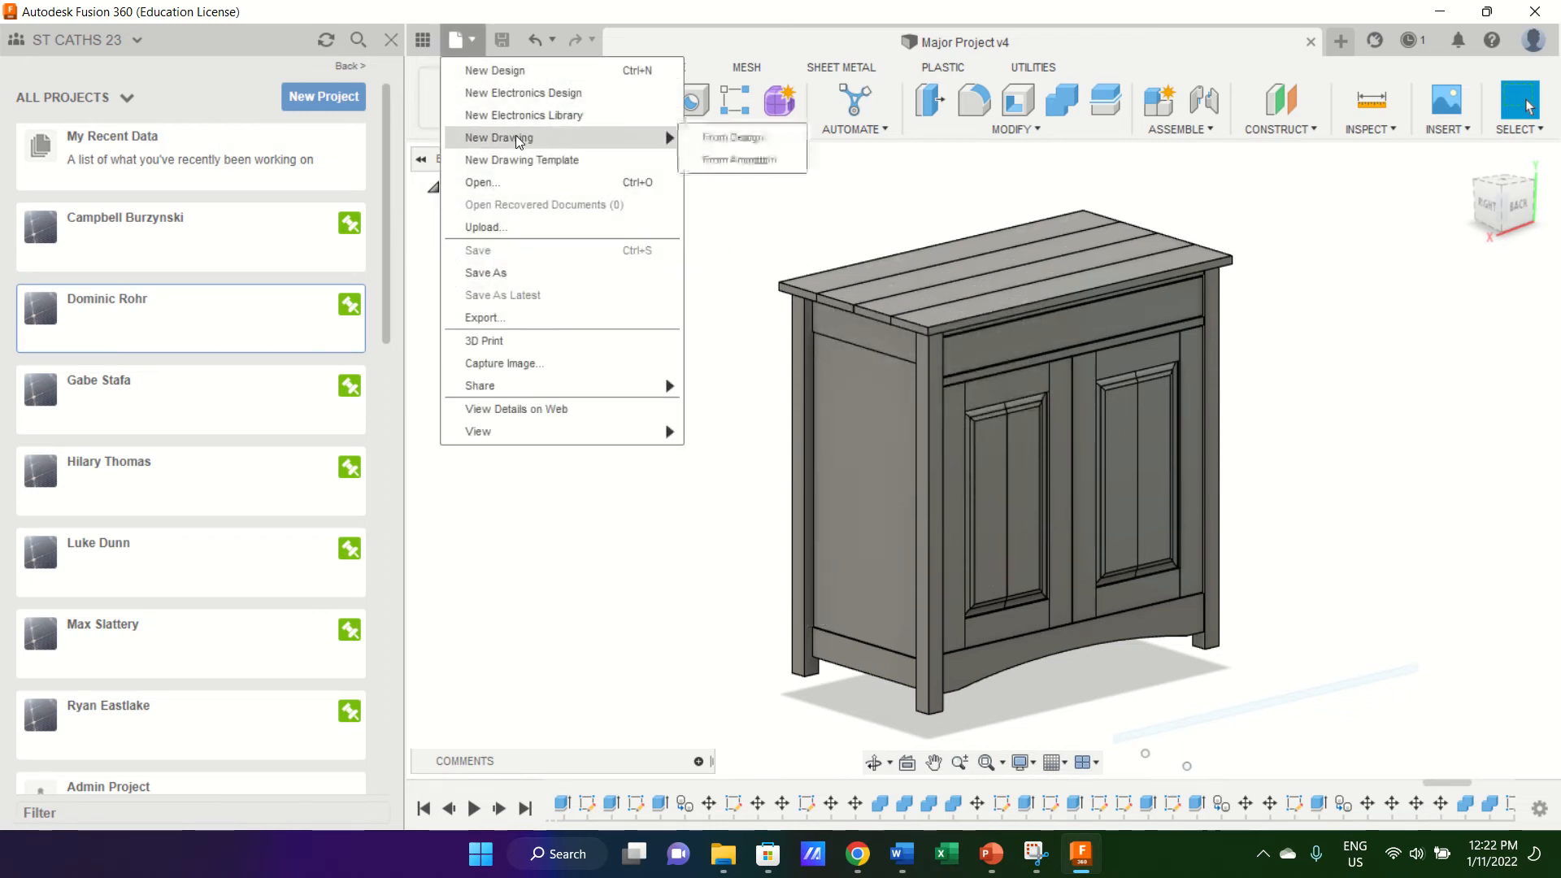
{"action": "left_click", "coordinate": [718, 140]}
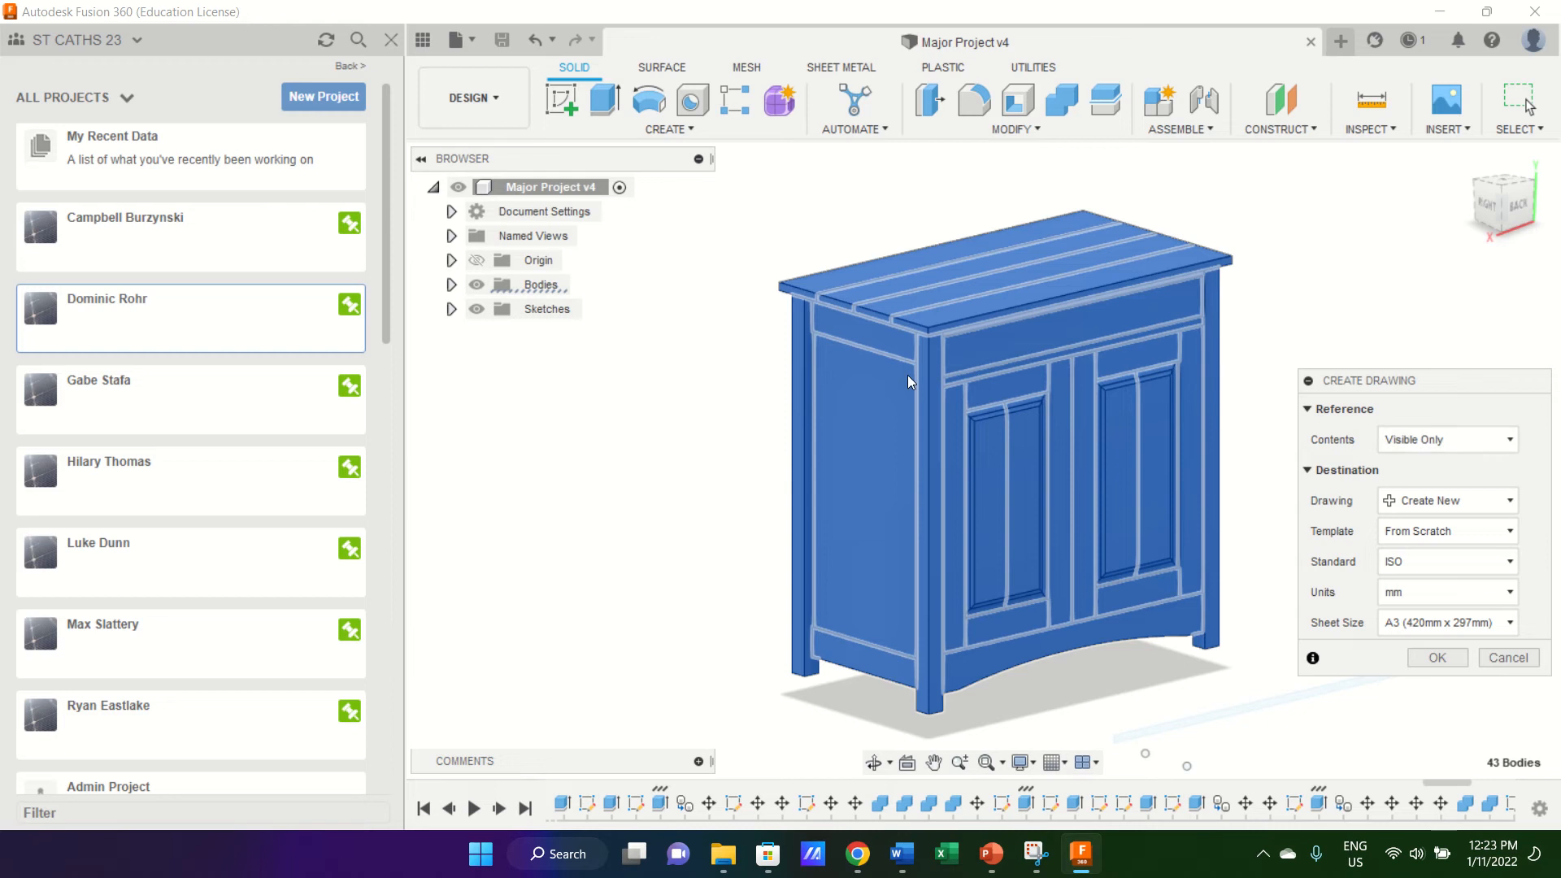
{"action": "left_click", "coordinate": [451, 284]}
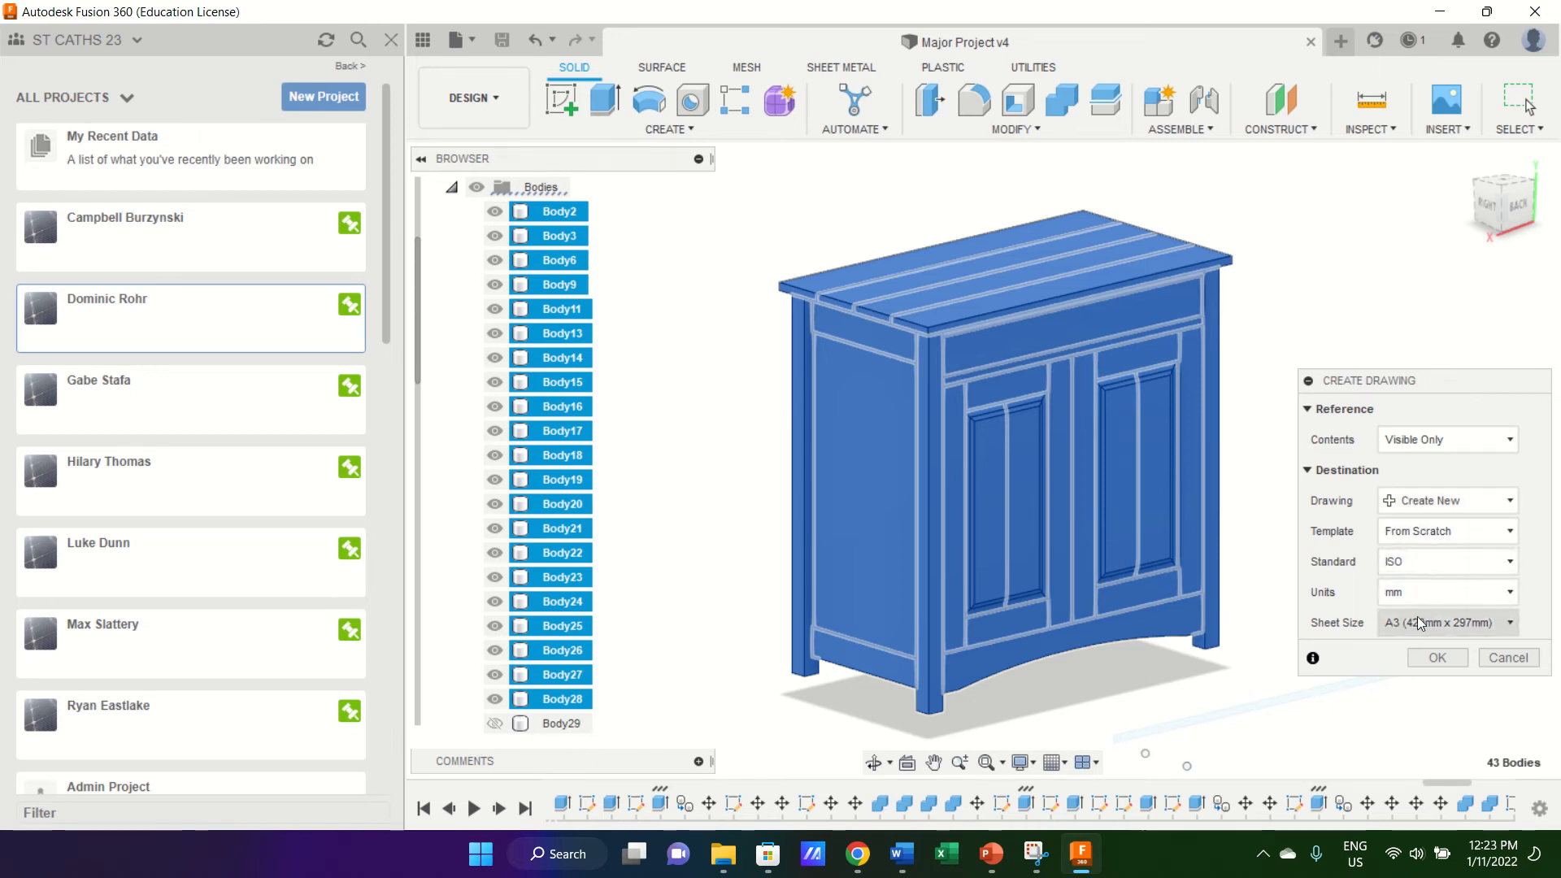
{"action": "left_click", "coordinate": [1398, 624]}
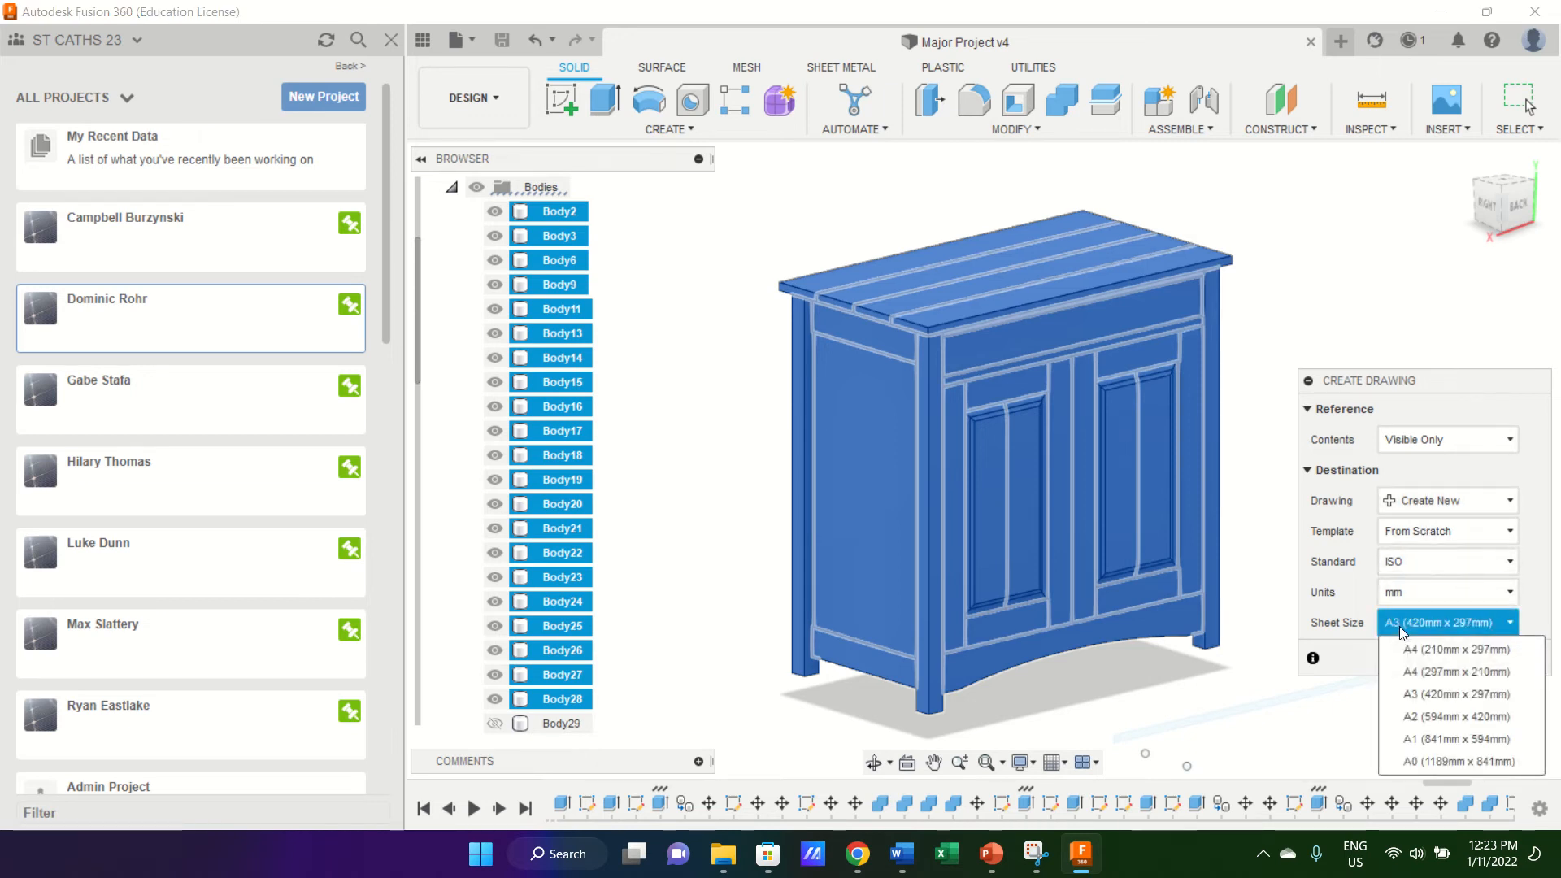
{"action": "left_click", "coordinate": [1405, 674]}
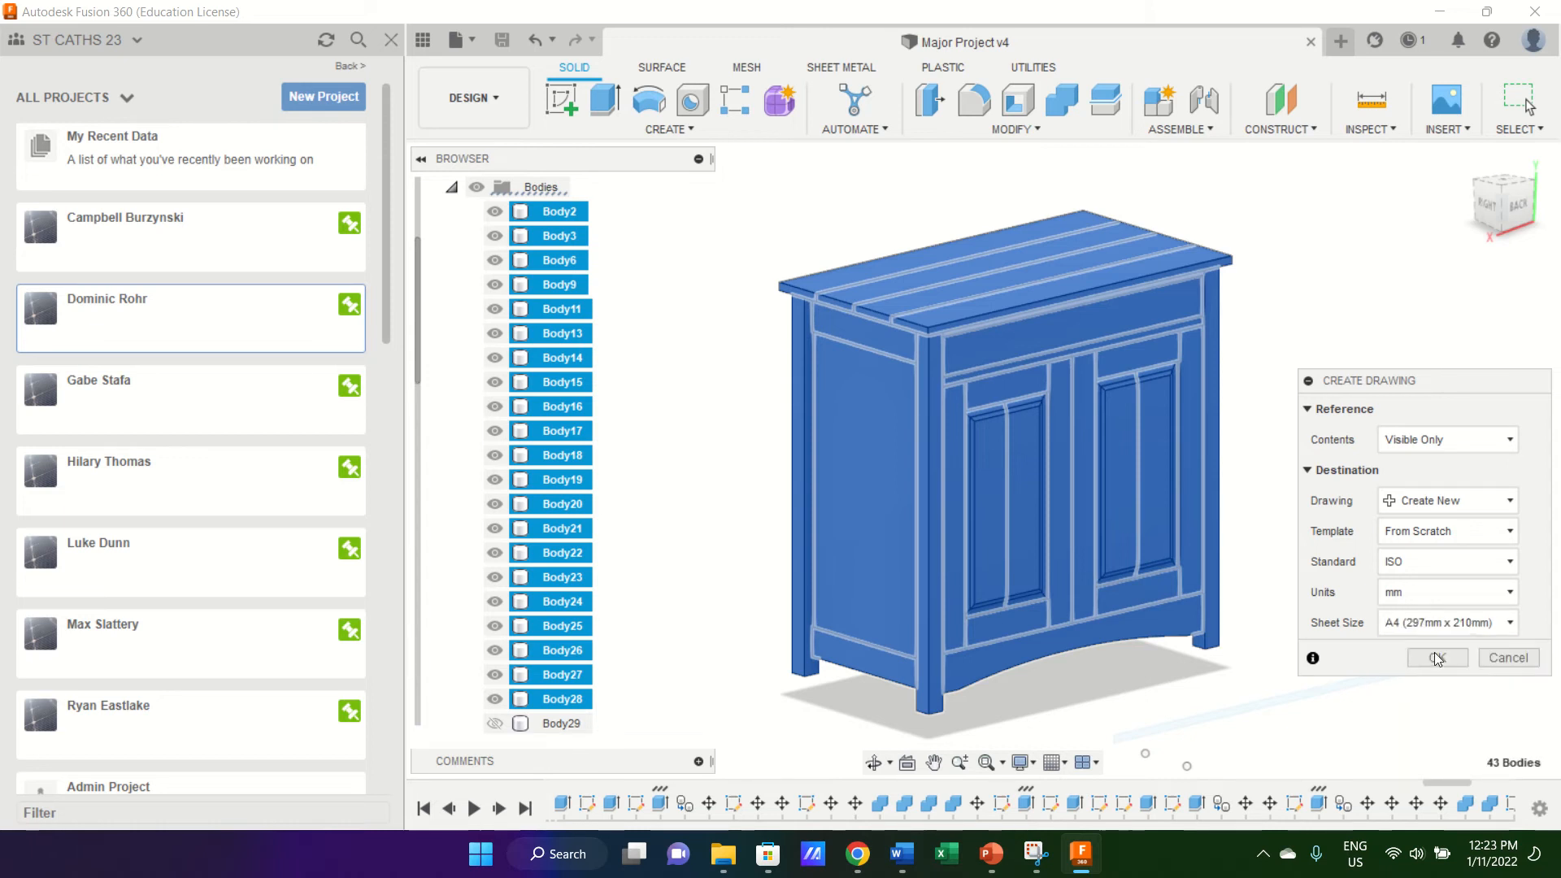
{"action": "left_click", "coordinate": [1433, 654]}
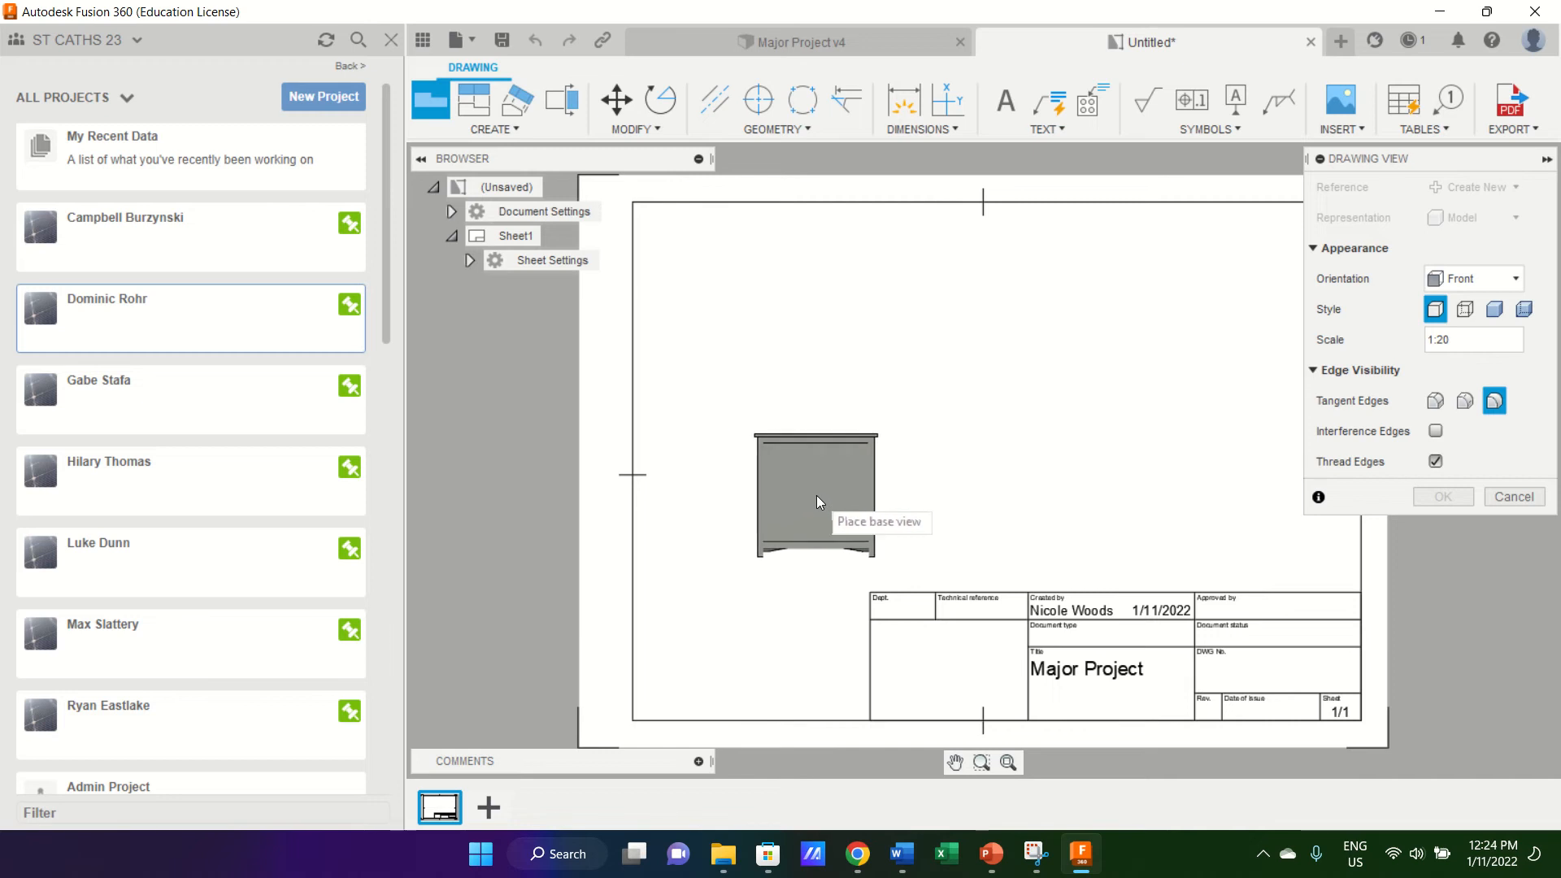
Place the cabinet's base view left of the sheet's centre and set its orientation to the named view FRONT.
{"action": "left_click", "coordinate": [816, 495]}
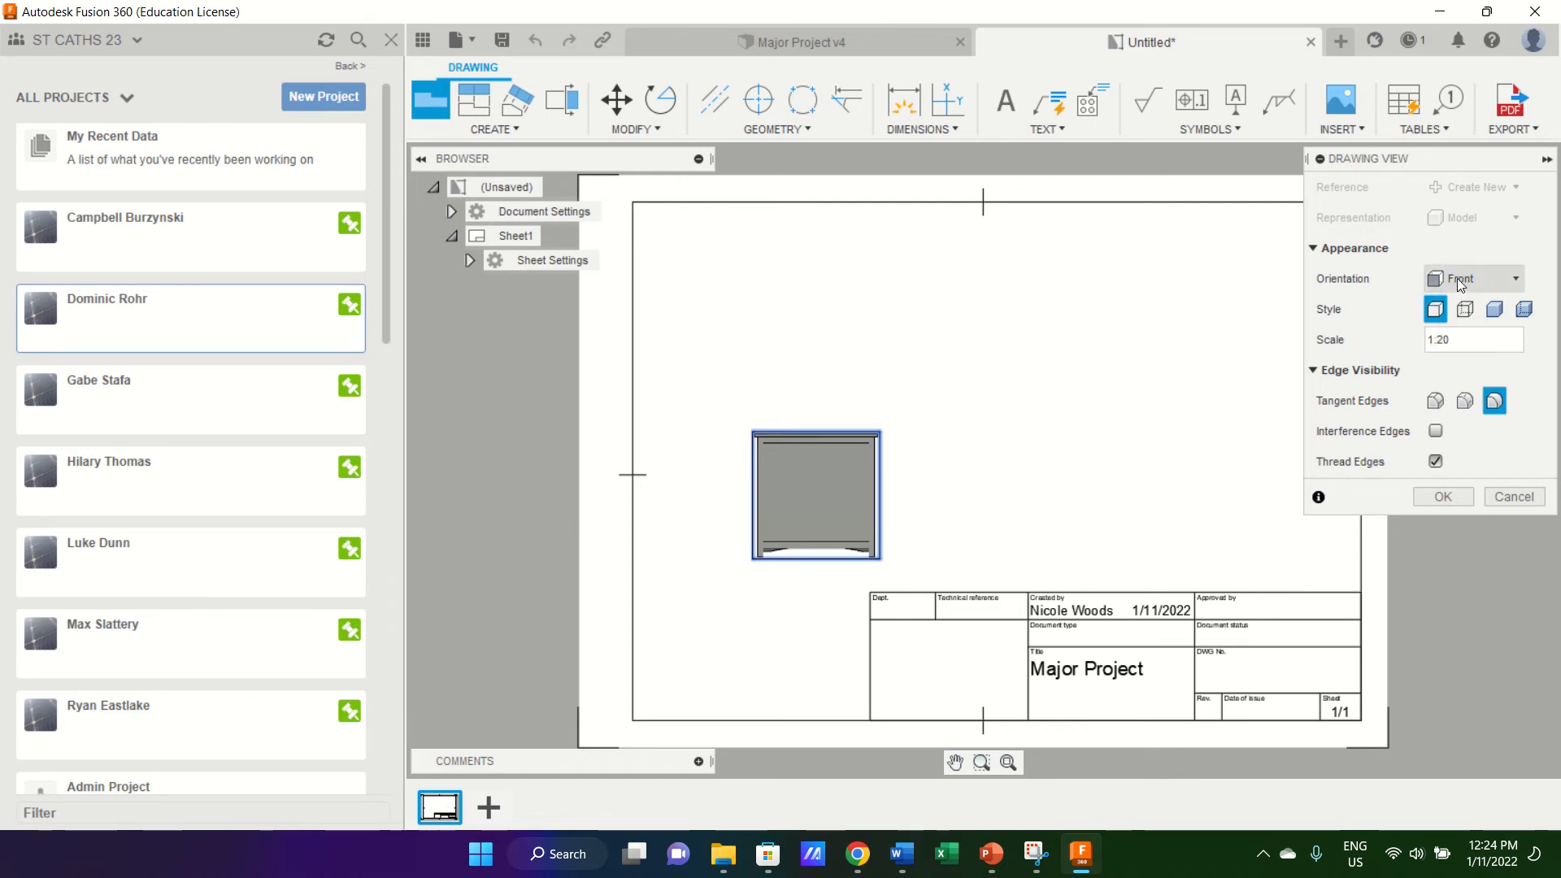
{"action": "left_click", "coordinate": [1517, 276]}
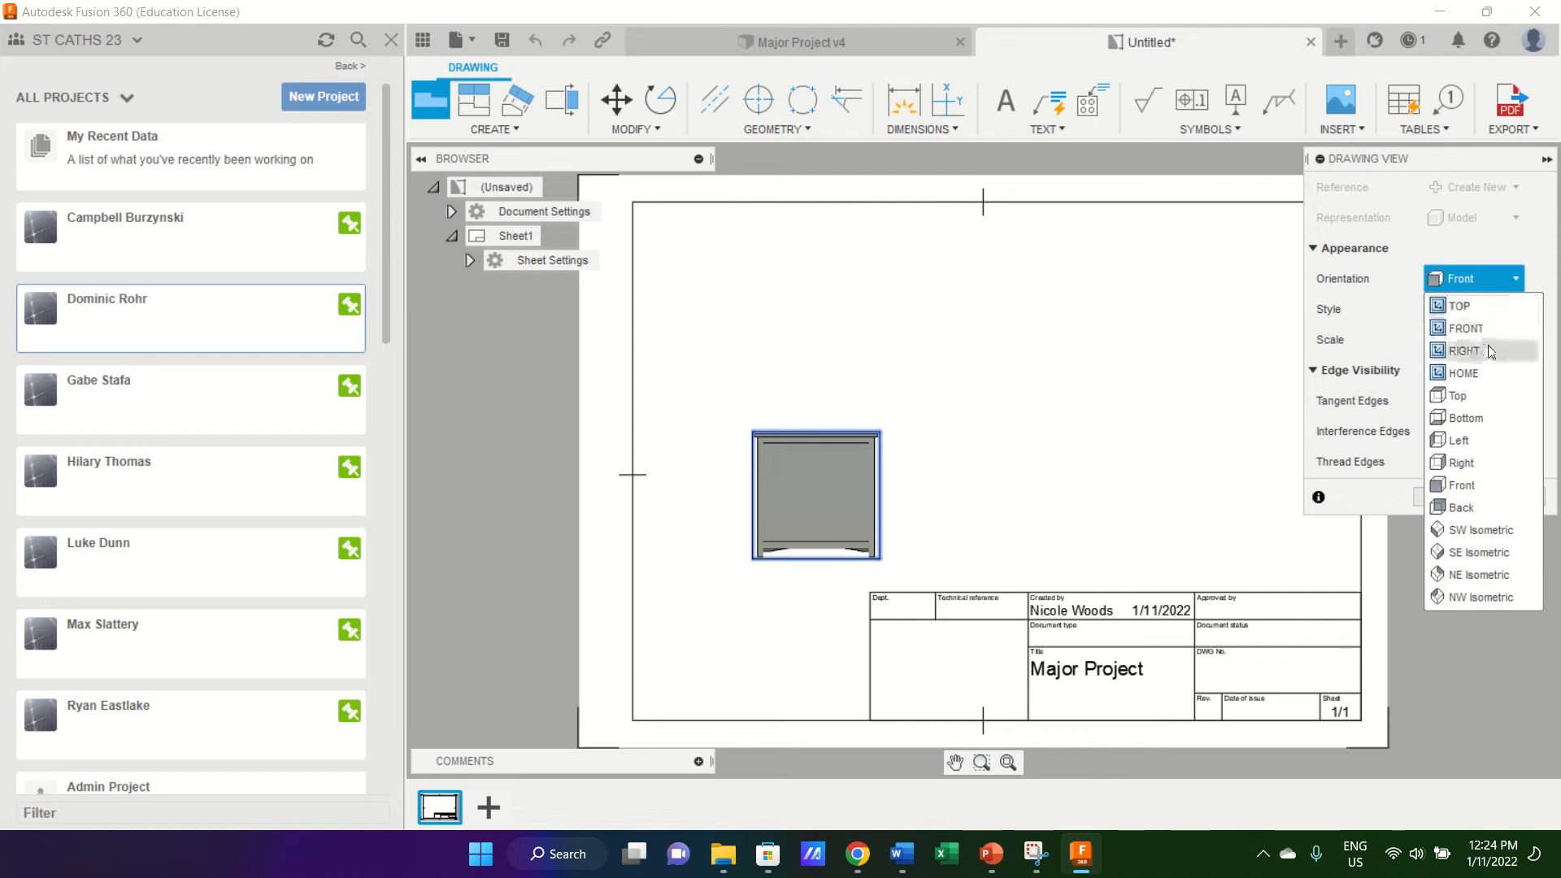
{"action": "left_click", "coordinate": [1476, 494]}
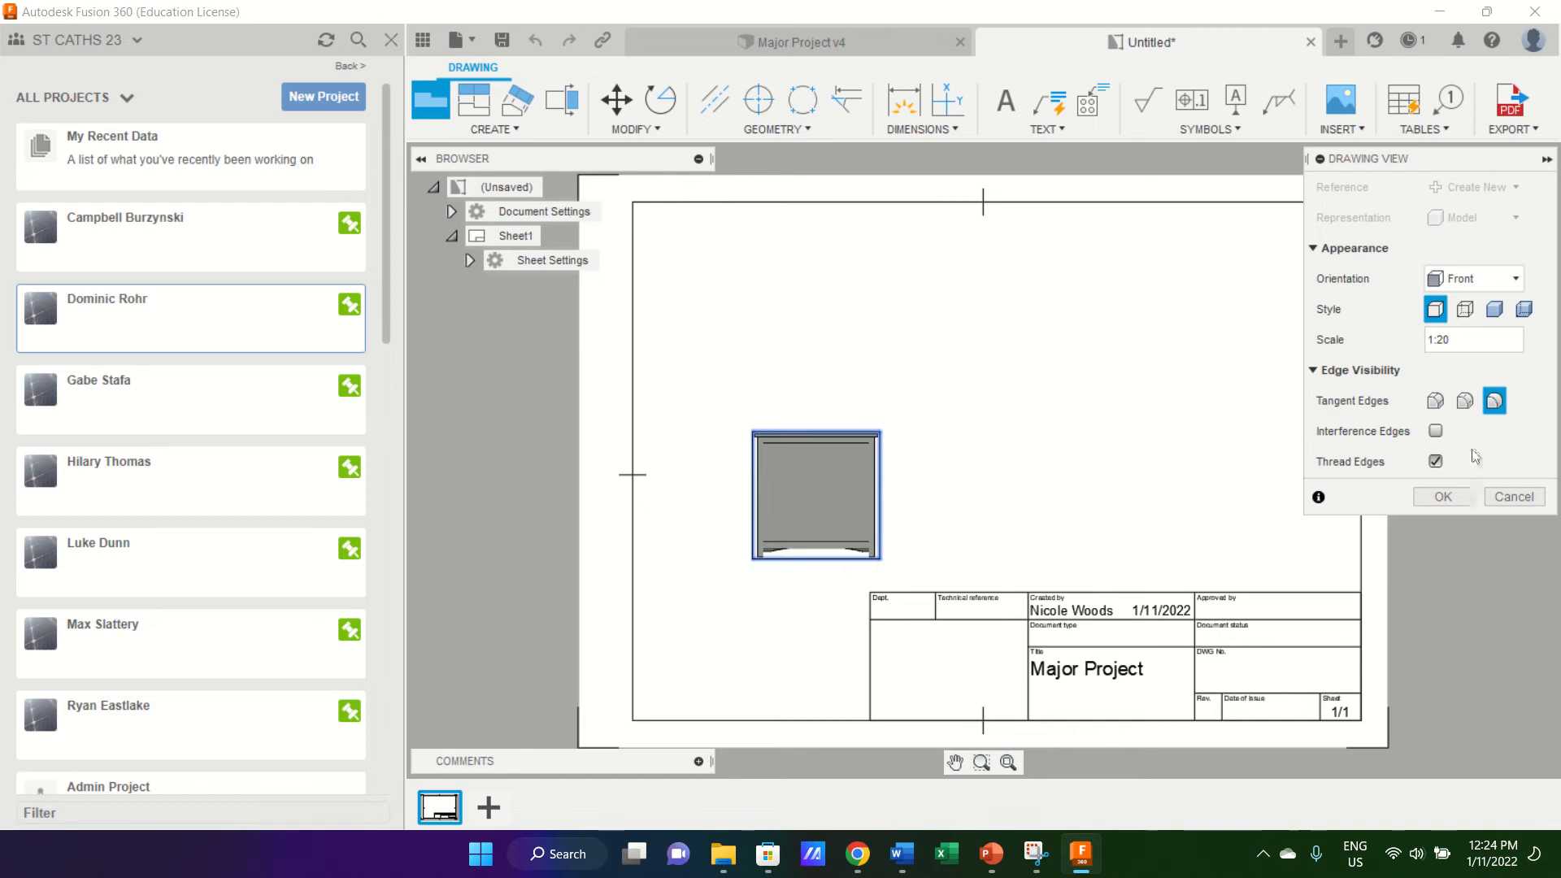
{"action": "left_click", "coordinate": [1495, 278]}
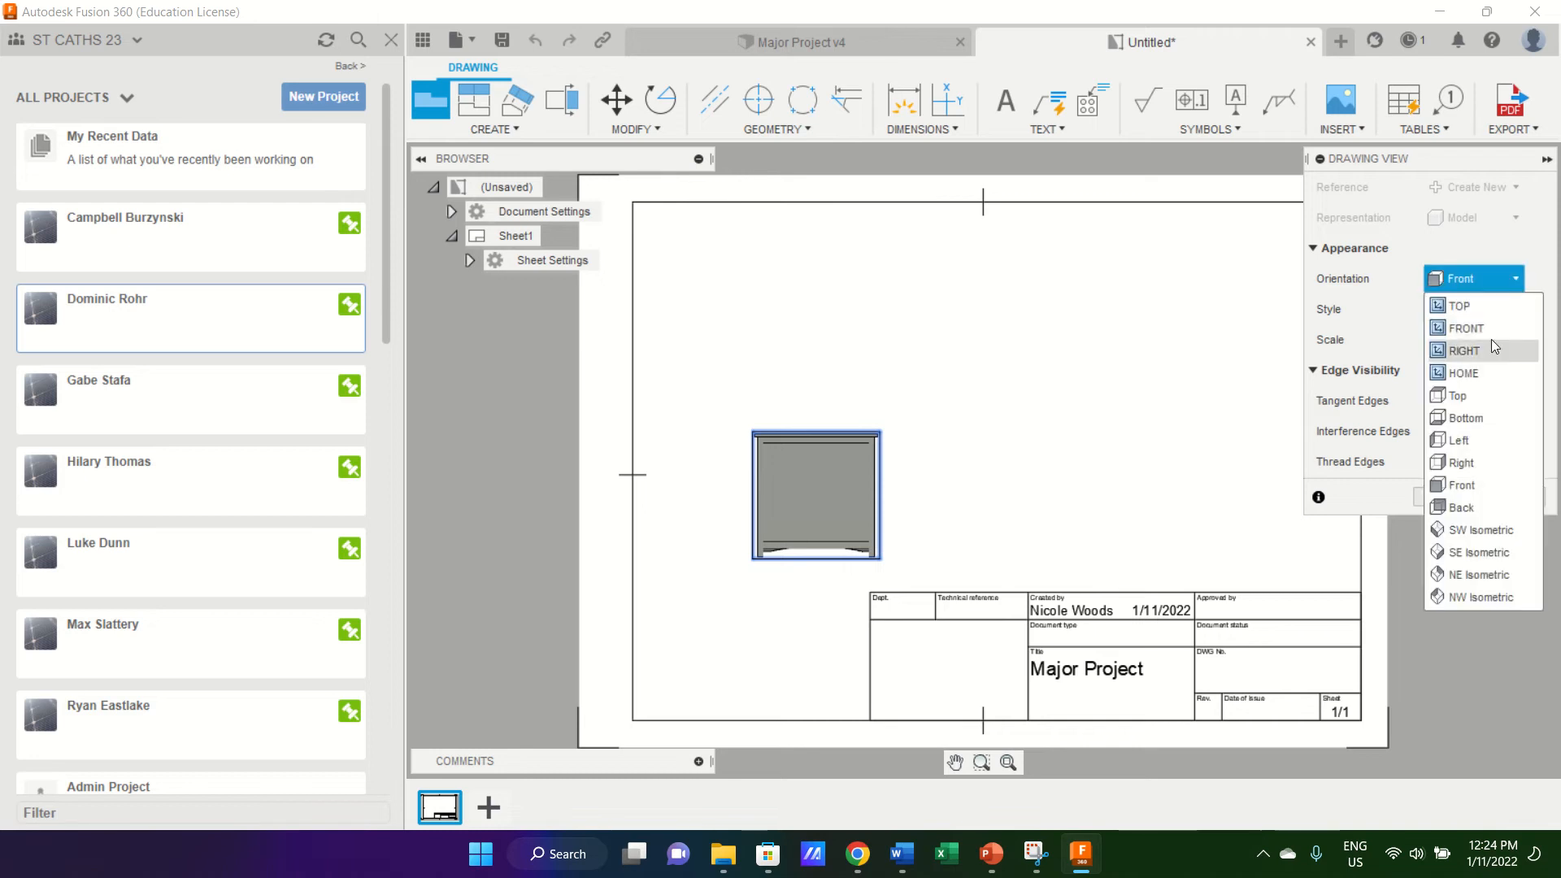
{"action": "left_click", "coordinate": [1492, 333]}
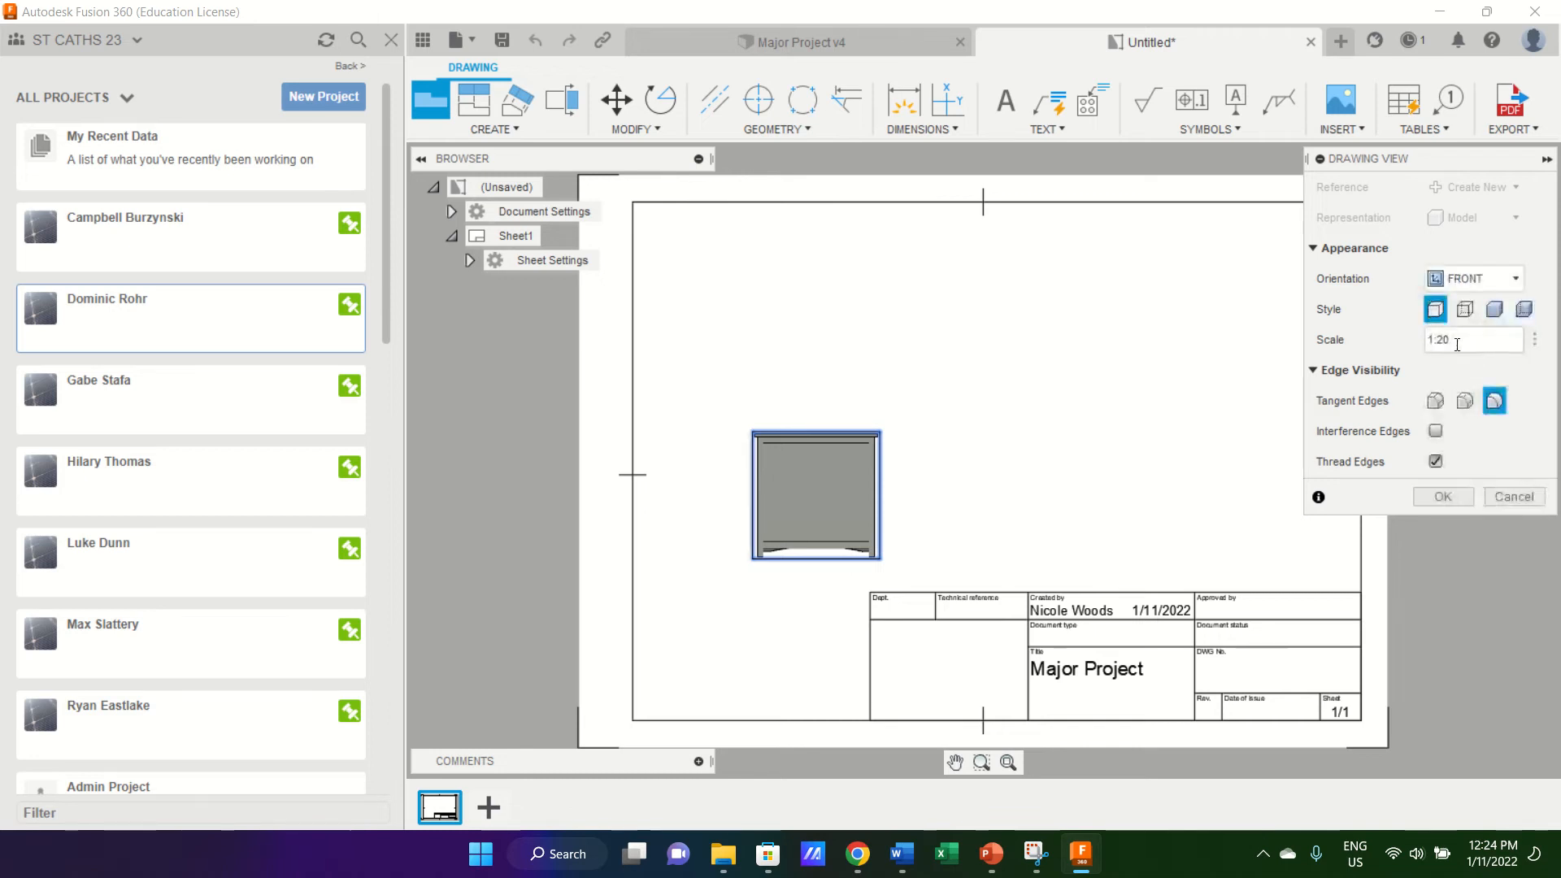
Set the base view's scale to 1:16 and its style to show hidden edges, and finish the view.
{"action": "left_click", "coordinate": [1533, 340]}
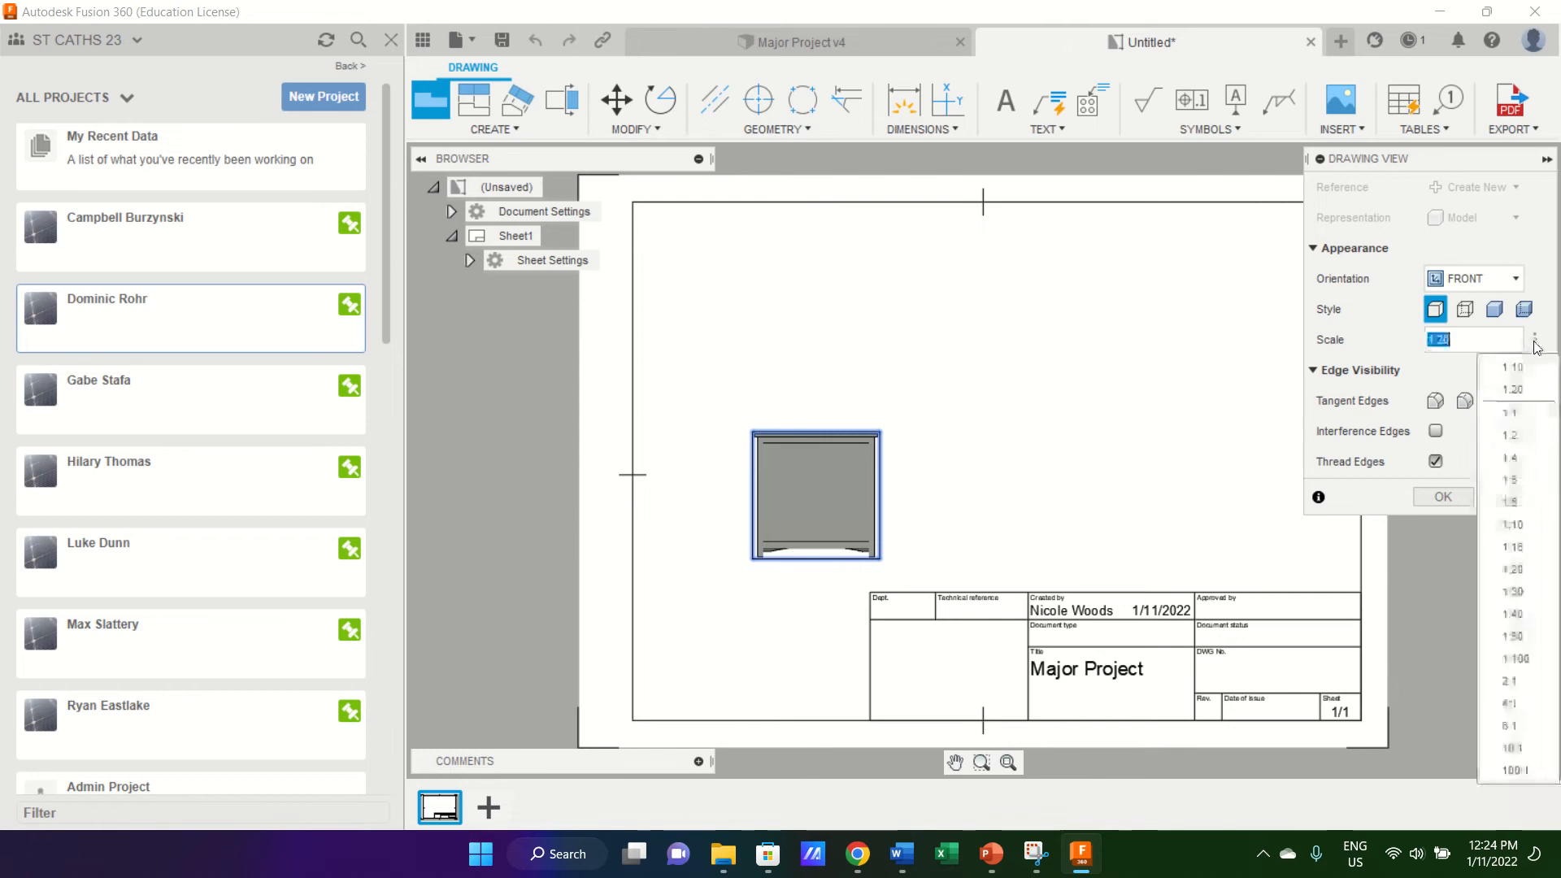
{"action": "left_click", "coordinate": [1513, 525]}
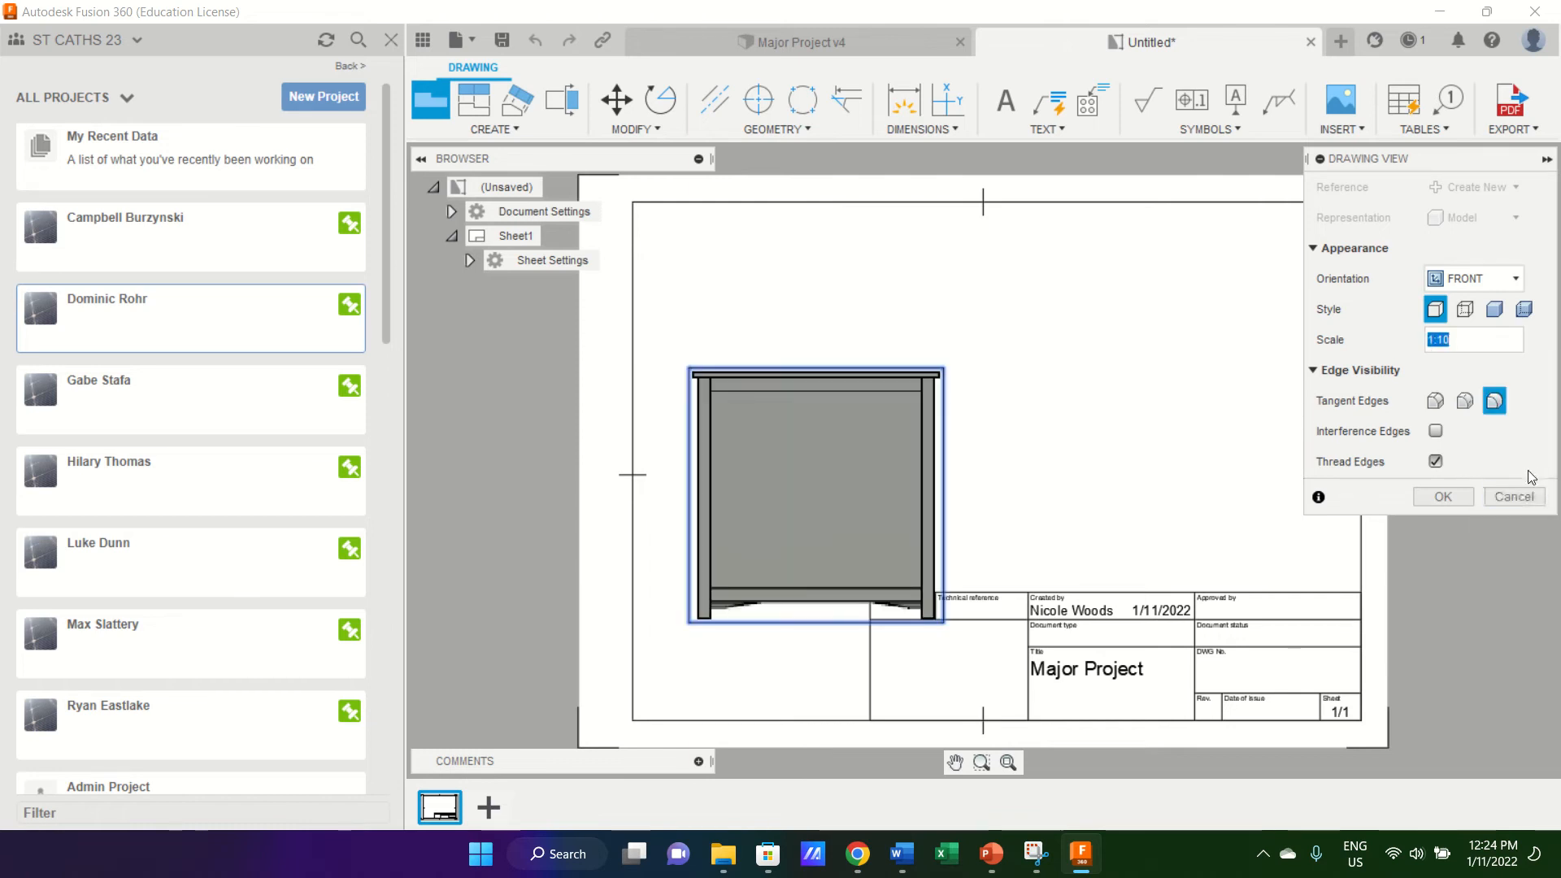
{"action": "left_click", "coordinate": [1534, 340]}
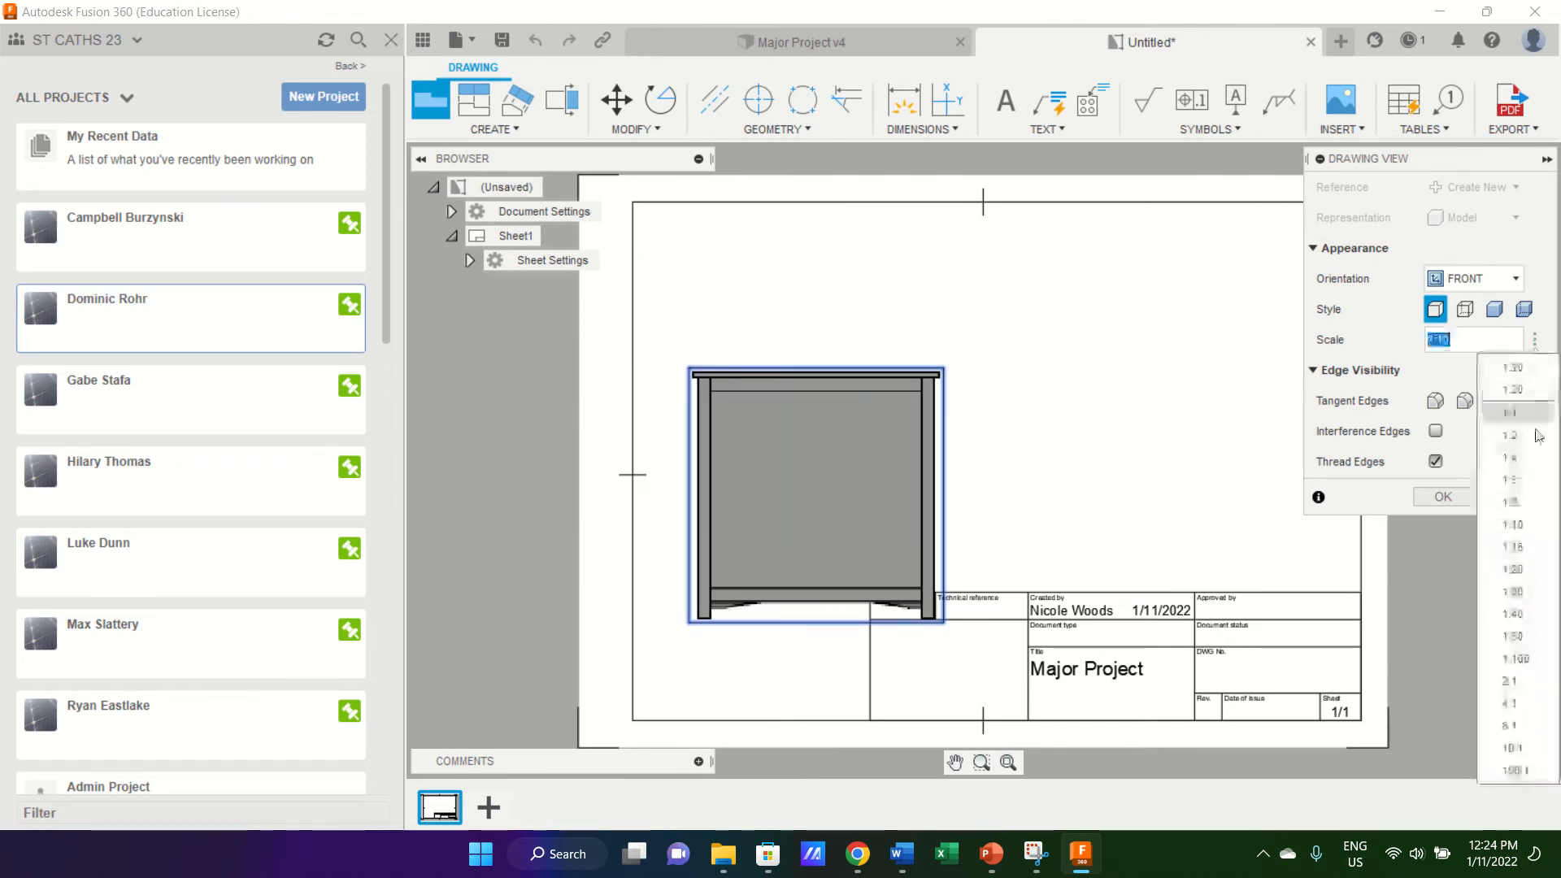
{"action": "left_click", "coordinate": [1533, 549]}
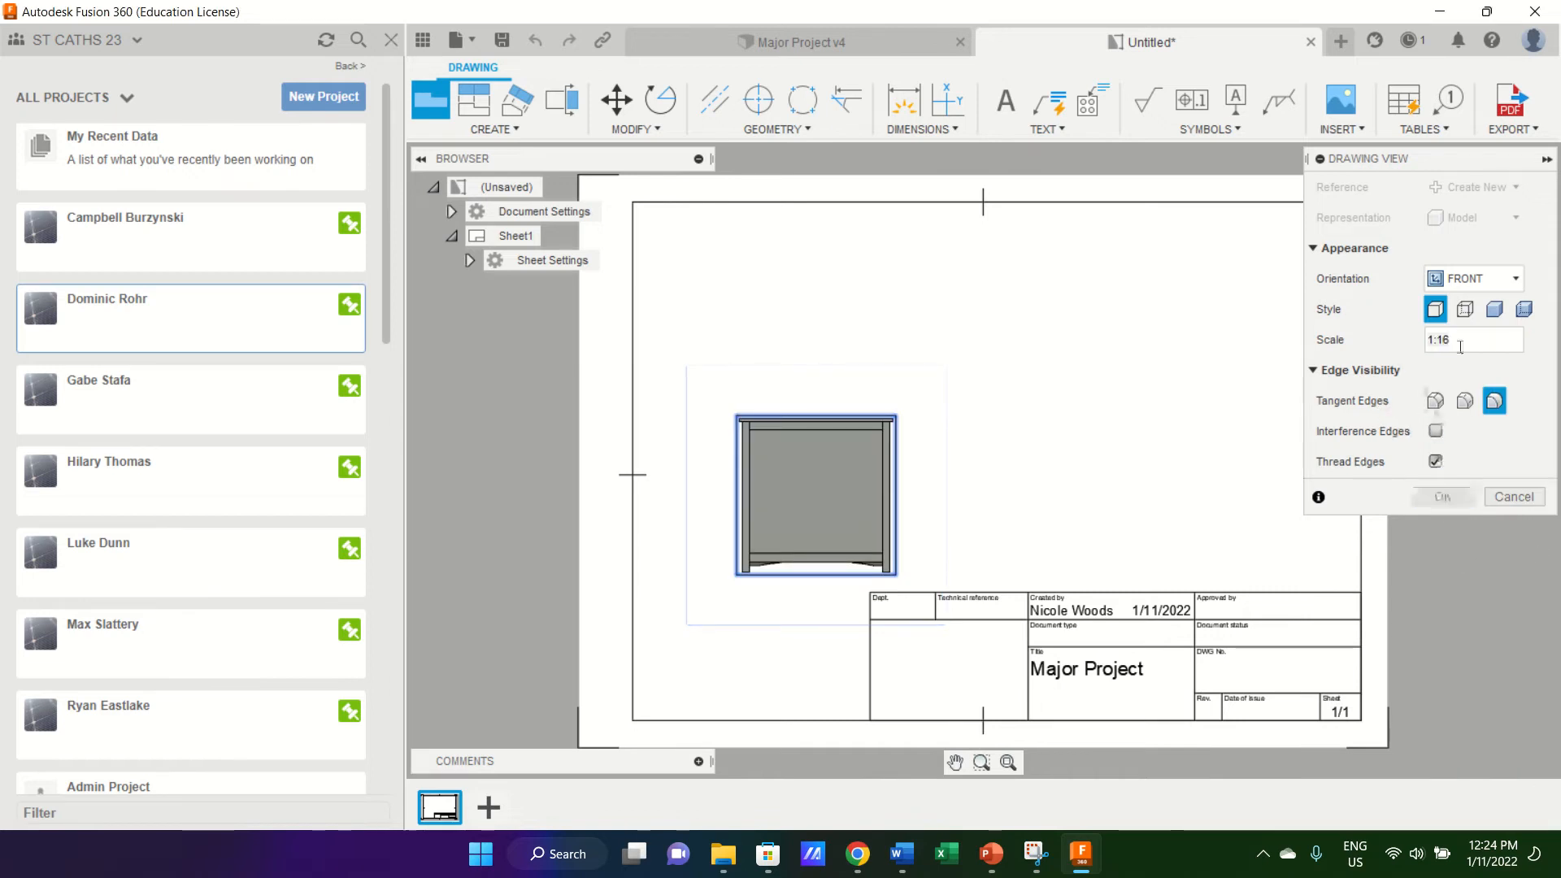
{"action": "left_click", "coordinate": [1465, 310]}
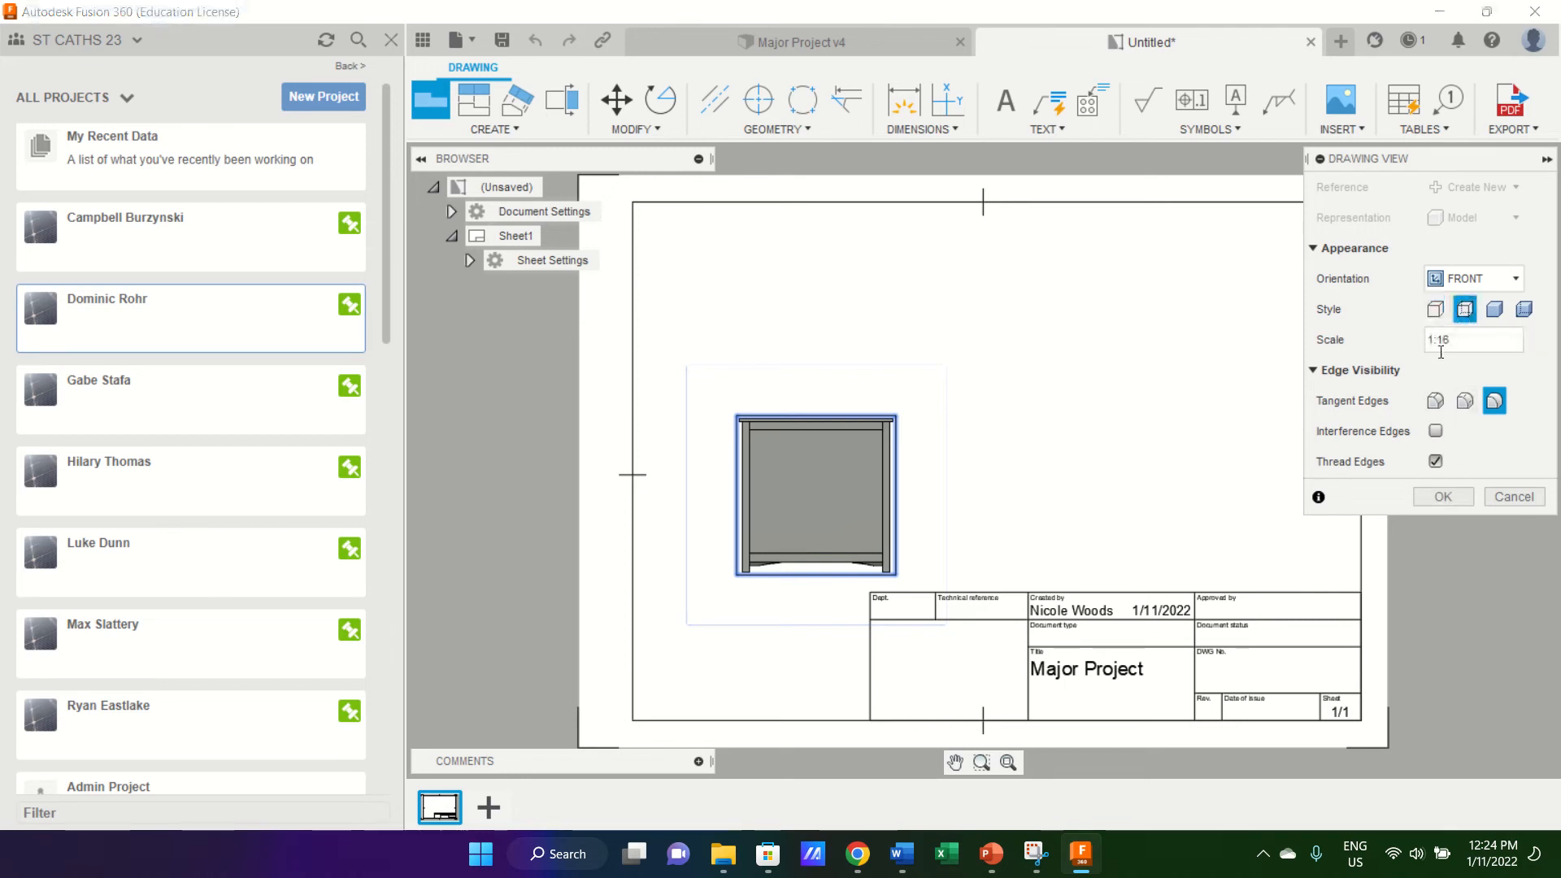
{"action": "left_click", "coordinate": [1445, 497]}
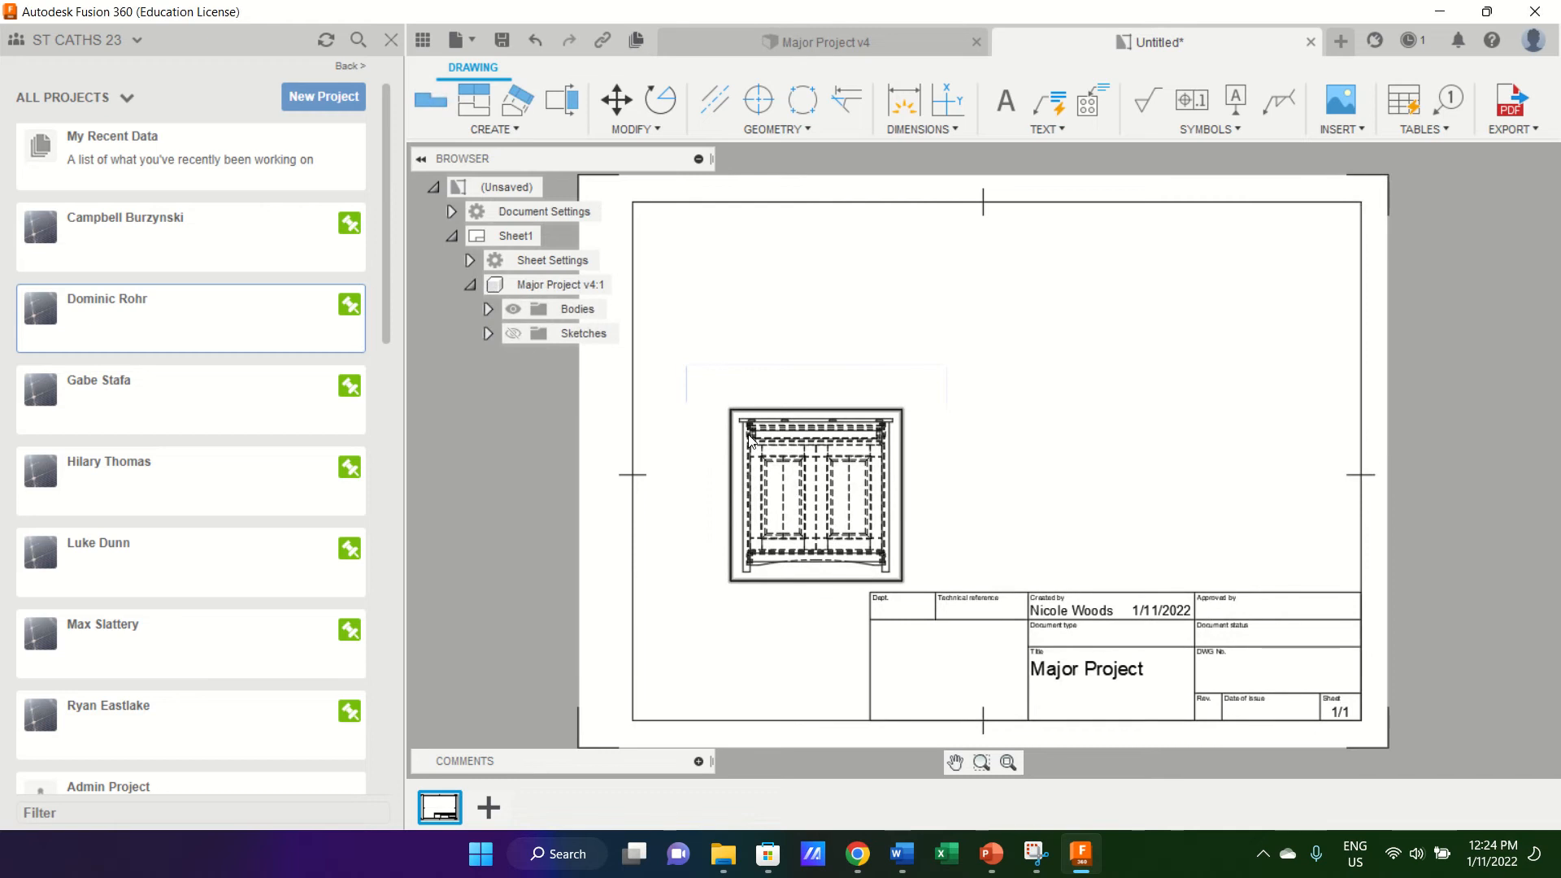
Delete the title block and the border from the sheet.
{"action": "left_click", "coordinate": [945, 607]}
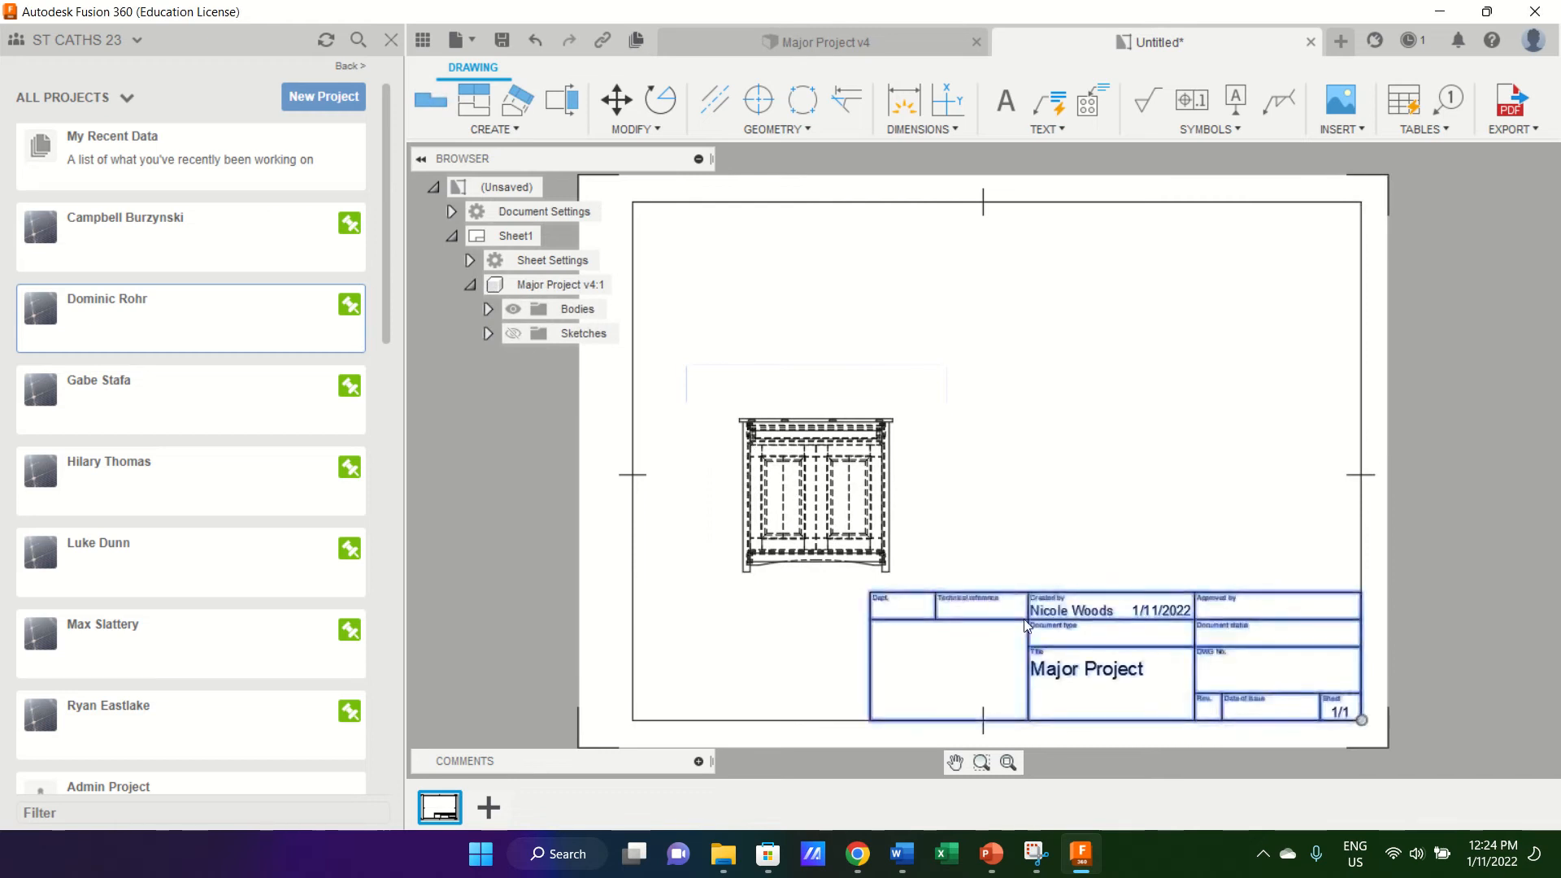
{"action": "key", "text": "Delete"}
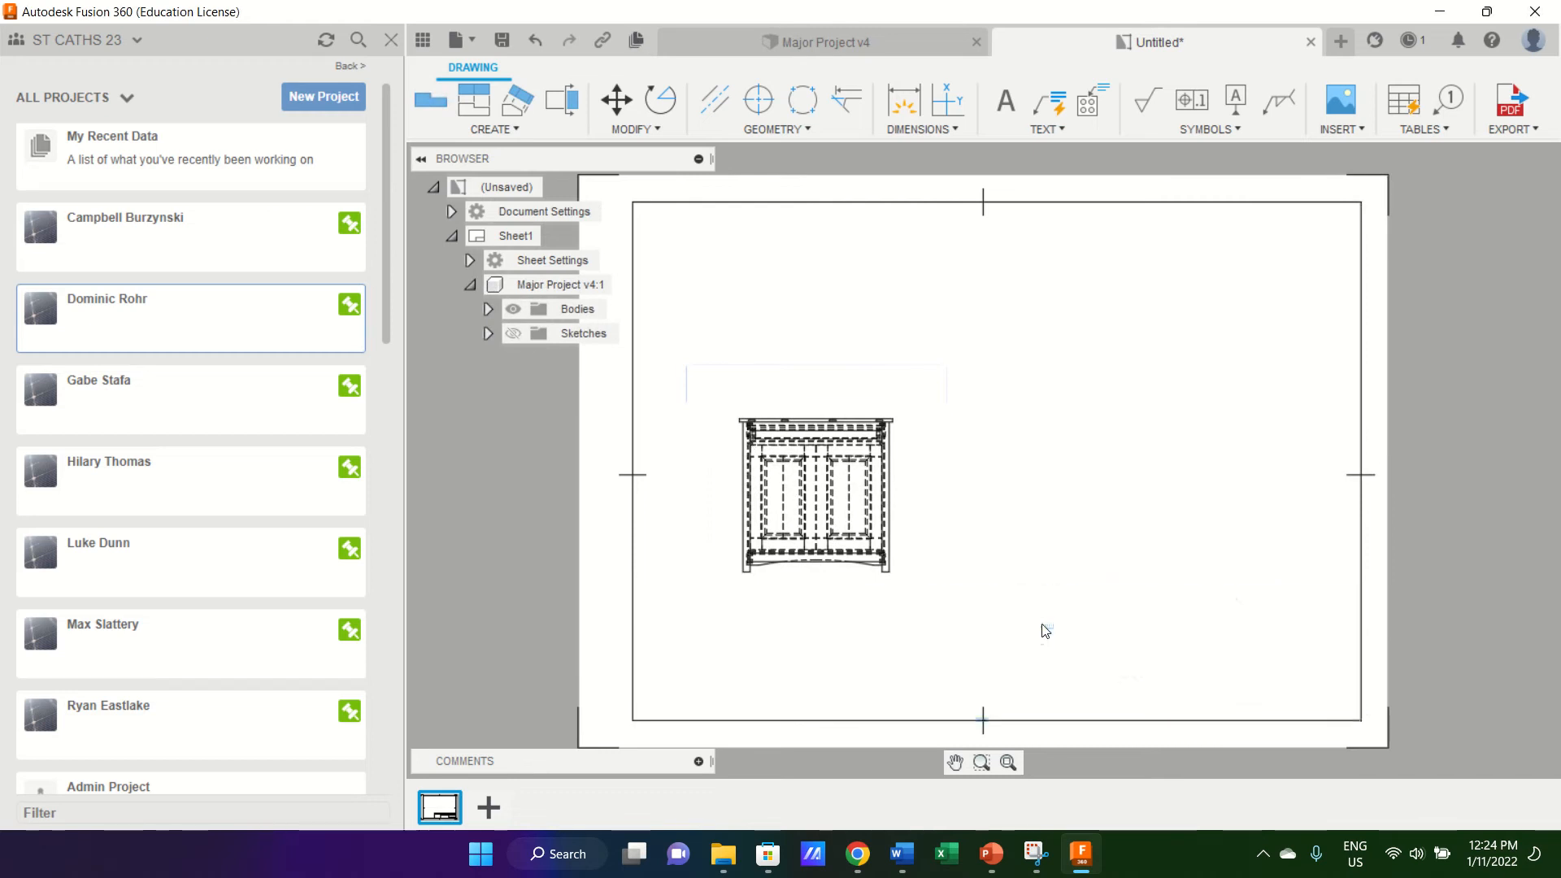
{"action": "left_click", "coordinate": [1060, 725]}
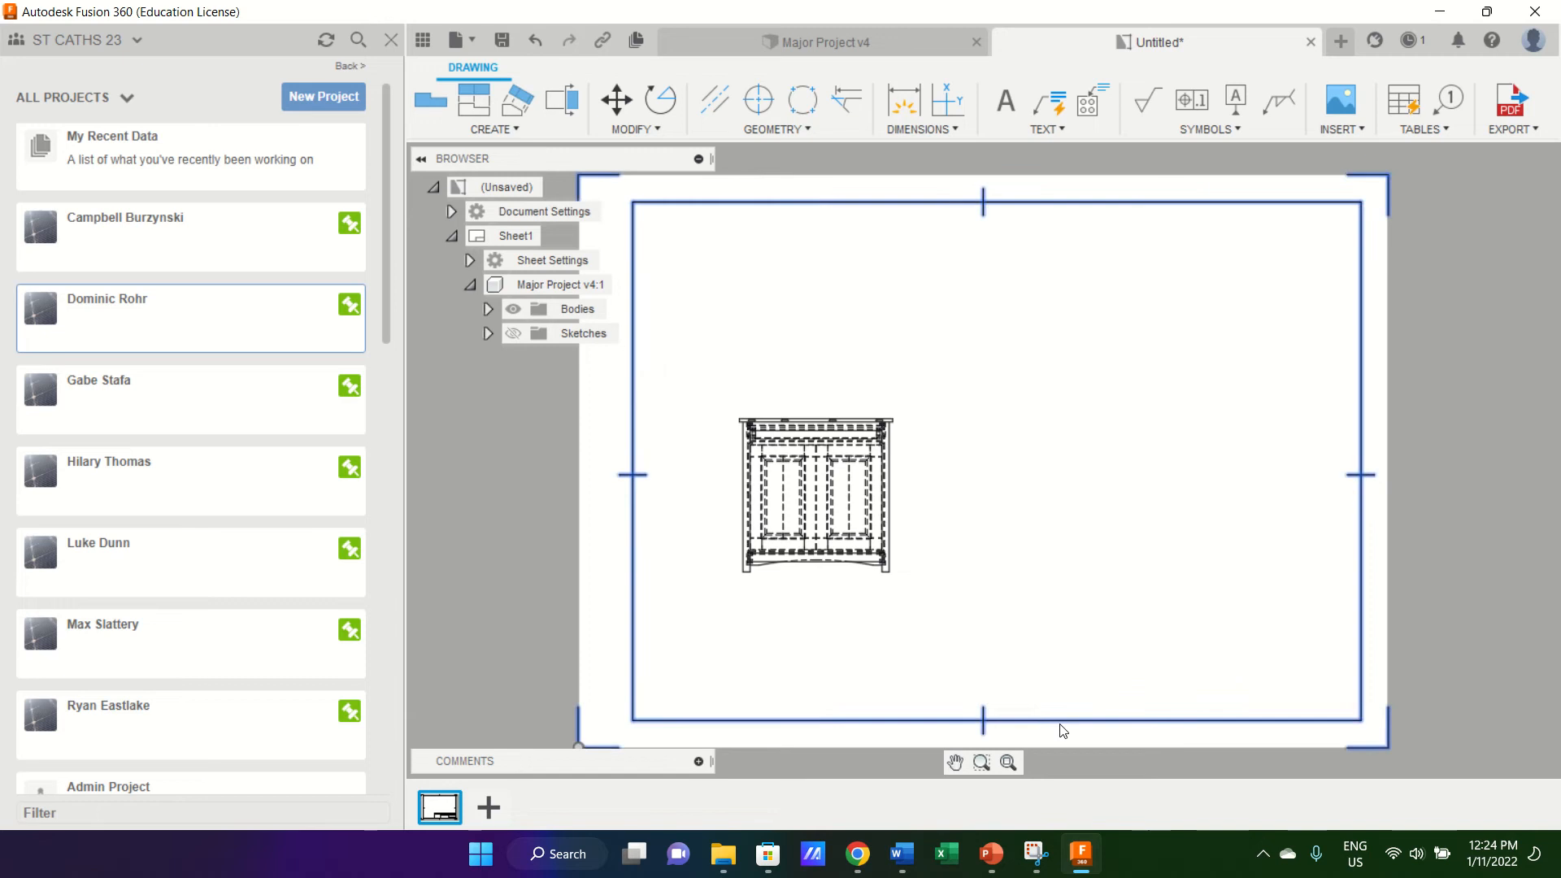
{"action": "key", "text": "Delete"}
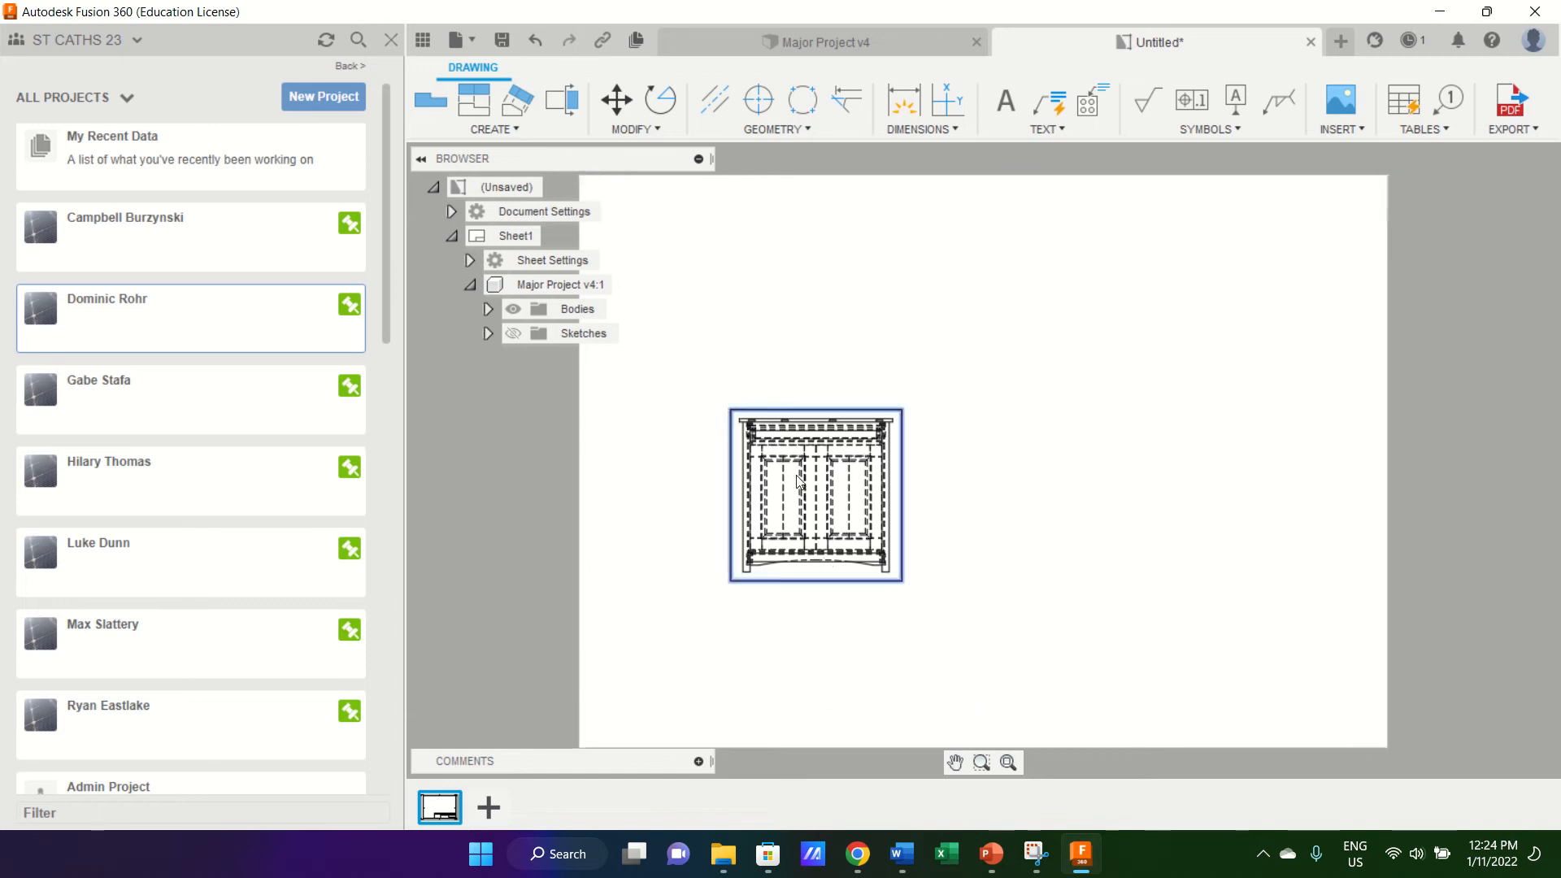
Move the front view down and left towards the sheet's lower-left corner.
{"action": "left_click", "coordinate": [845, 481]}
{"action": "mouse_move", "coordinate": [817, 458]}
{"action": "left_mouse_down"}
{"action": "mouse_move", "coordinate": [861, 502]}
{"action": "mouse_move", "coordinate": [766, 532]}
{"action": "mouse_move", "coordinate": [761, 576]}
{"action": "mouse_move", "coordinate": [776, 542]}
{"action": "left_mouse_up"}
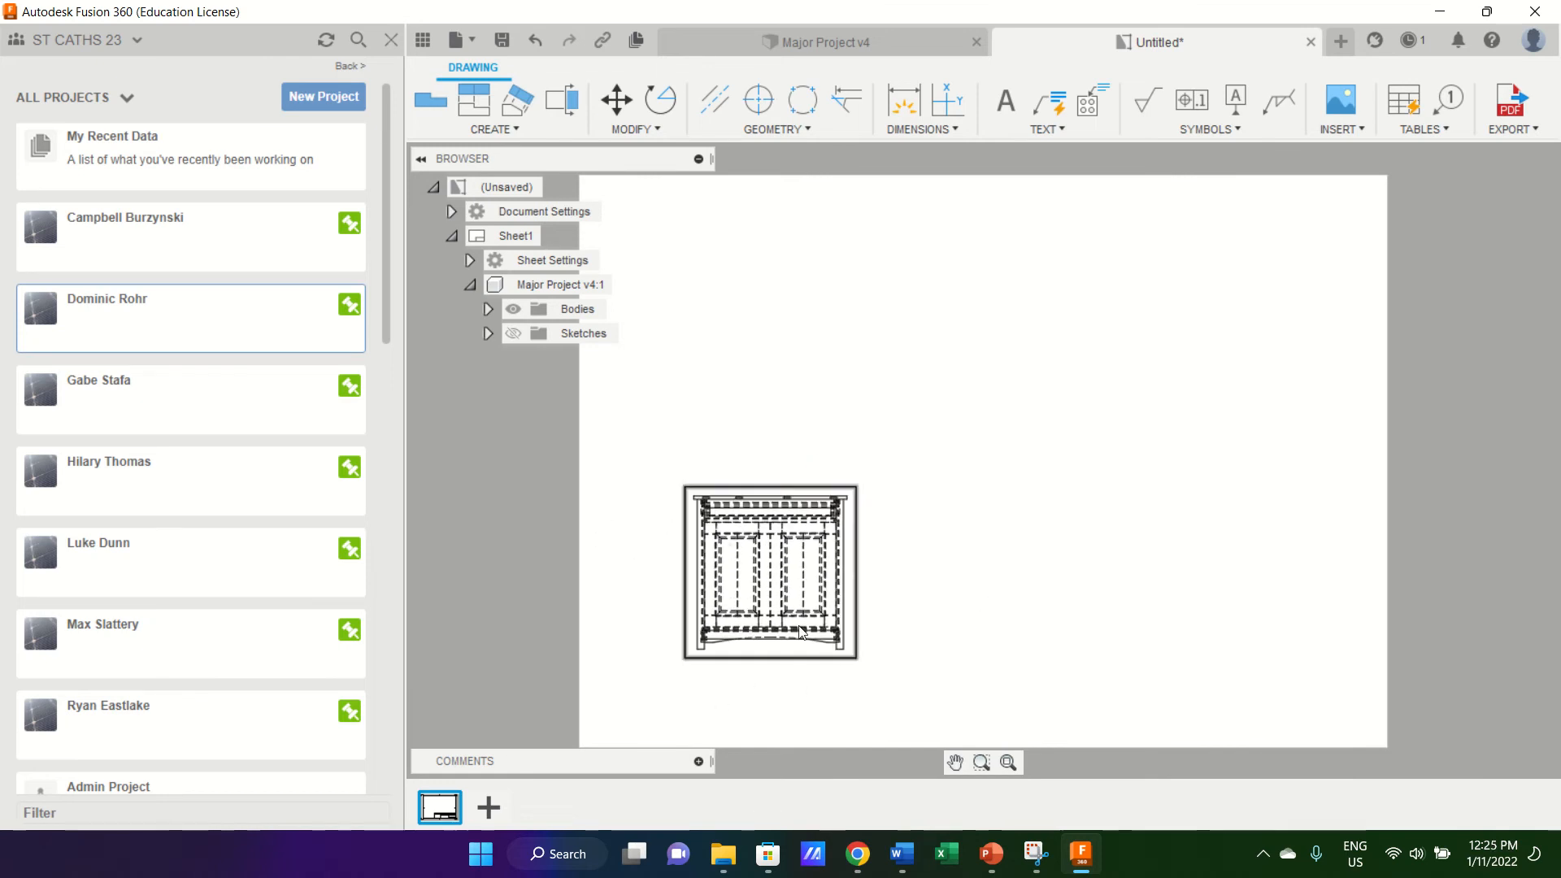
{"action": "left_click", "coordinate": [742, 579]}
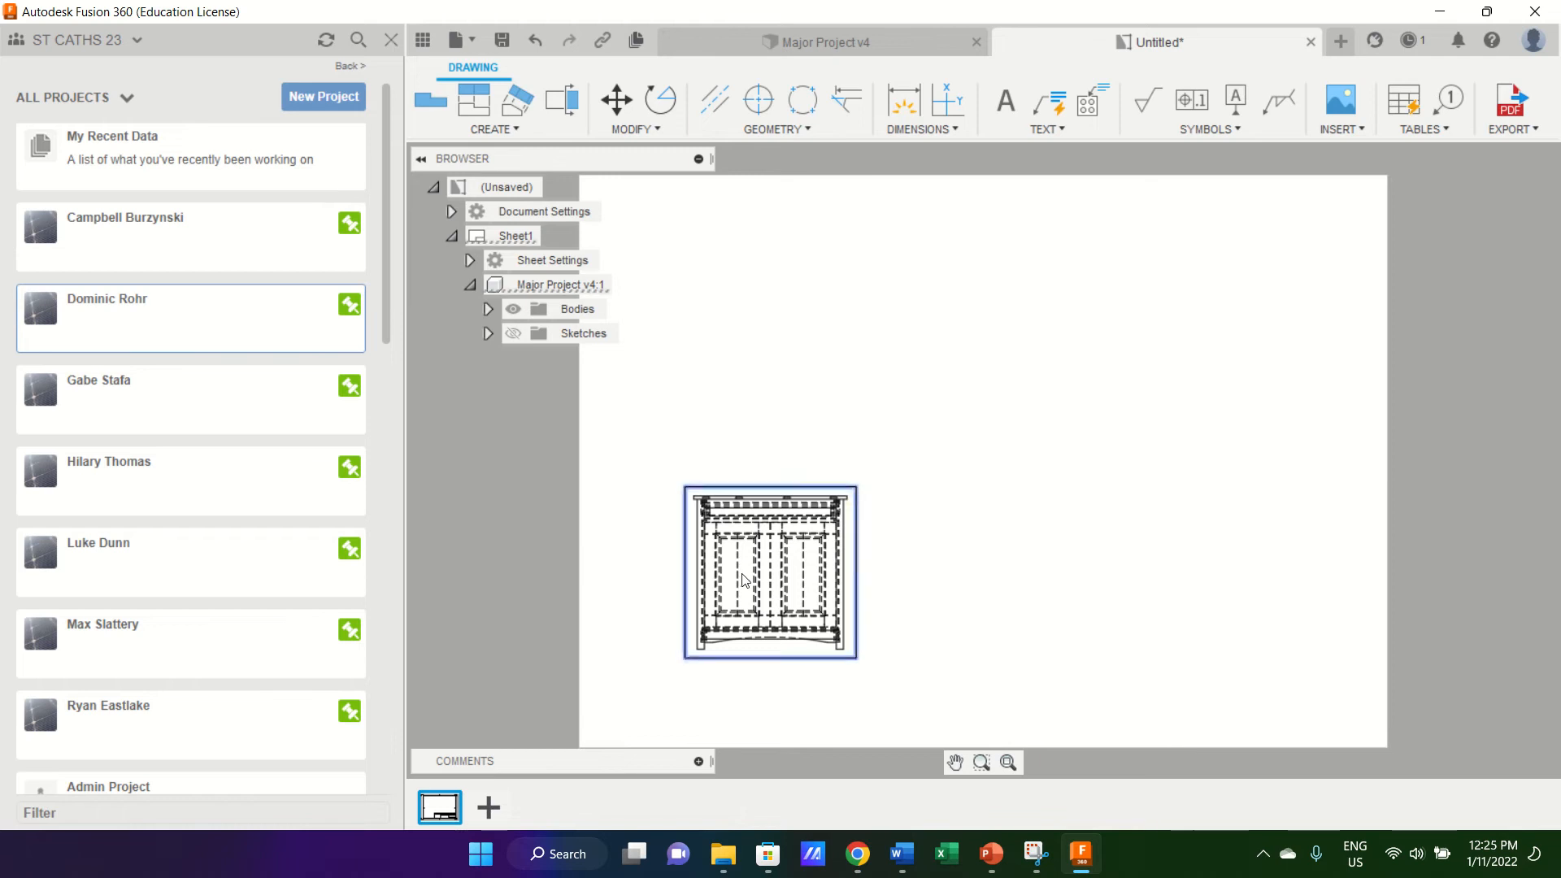
Edit the front view and set its scale to 1:10.
{"action": "double_click", "coordinate": [795, 533]}
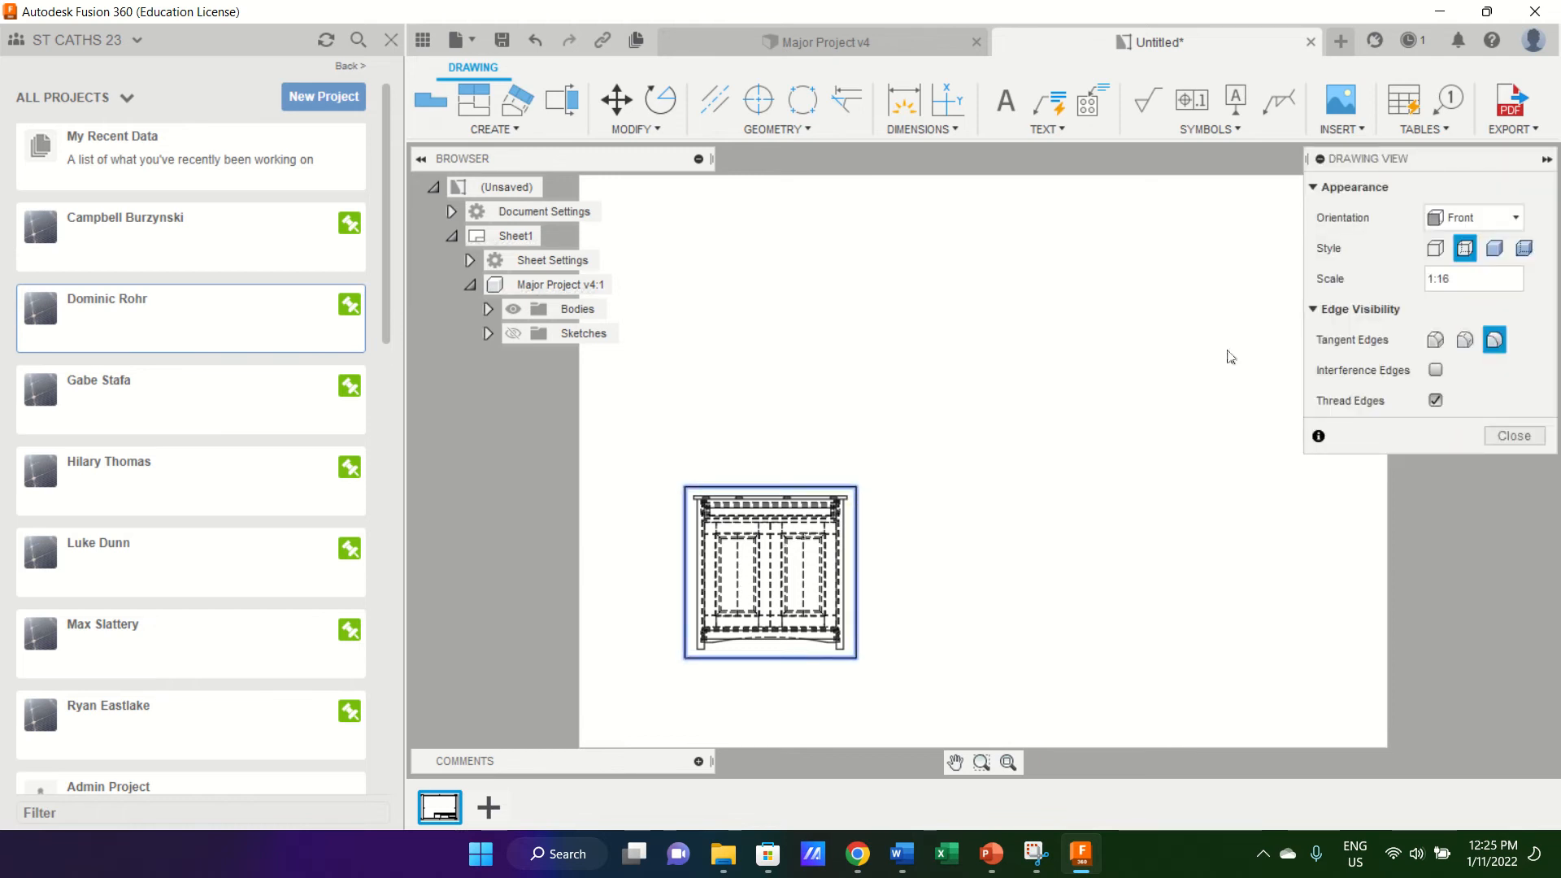
{"action": "left_click", "coordinate": [1501, 279]}
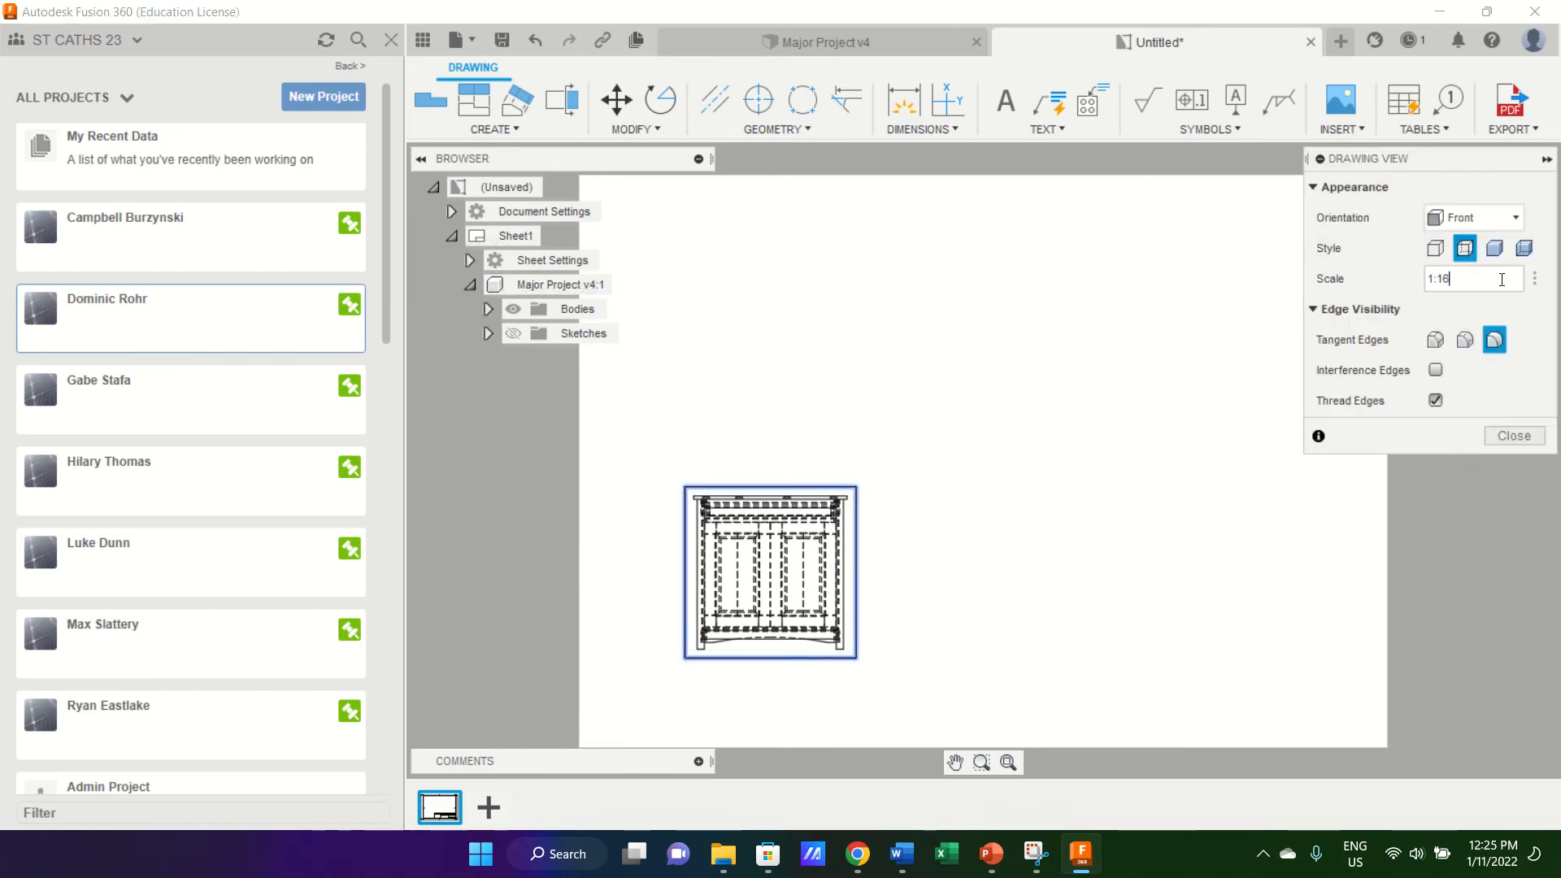
{"action": "left_click", "coordinate": [1537, 280]}
{"action": "left_click", "coordinate": [1531, 483]}
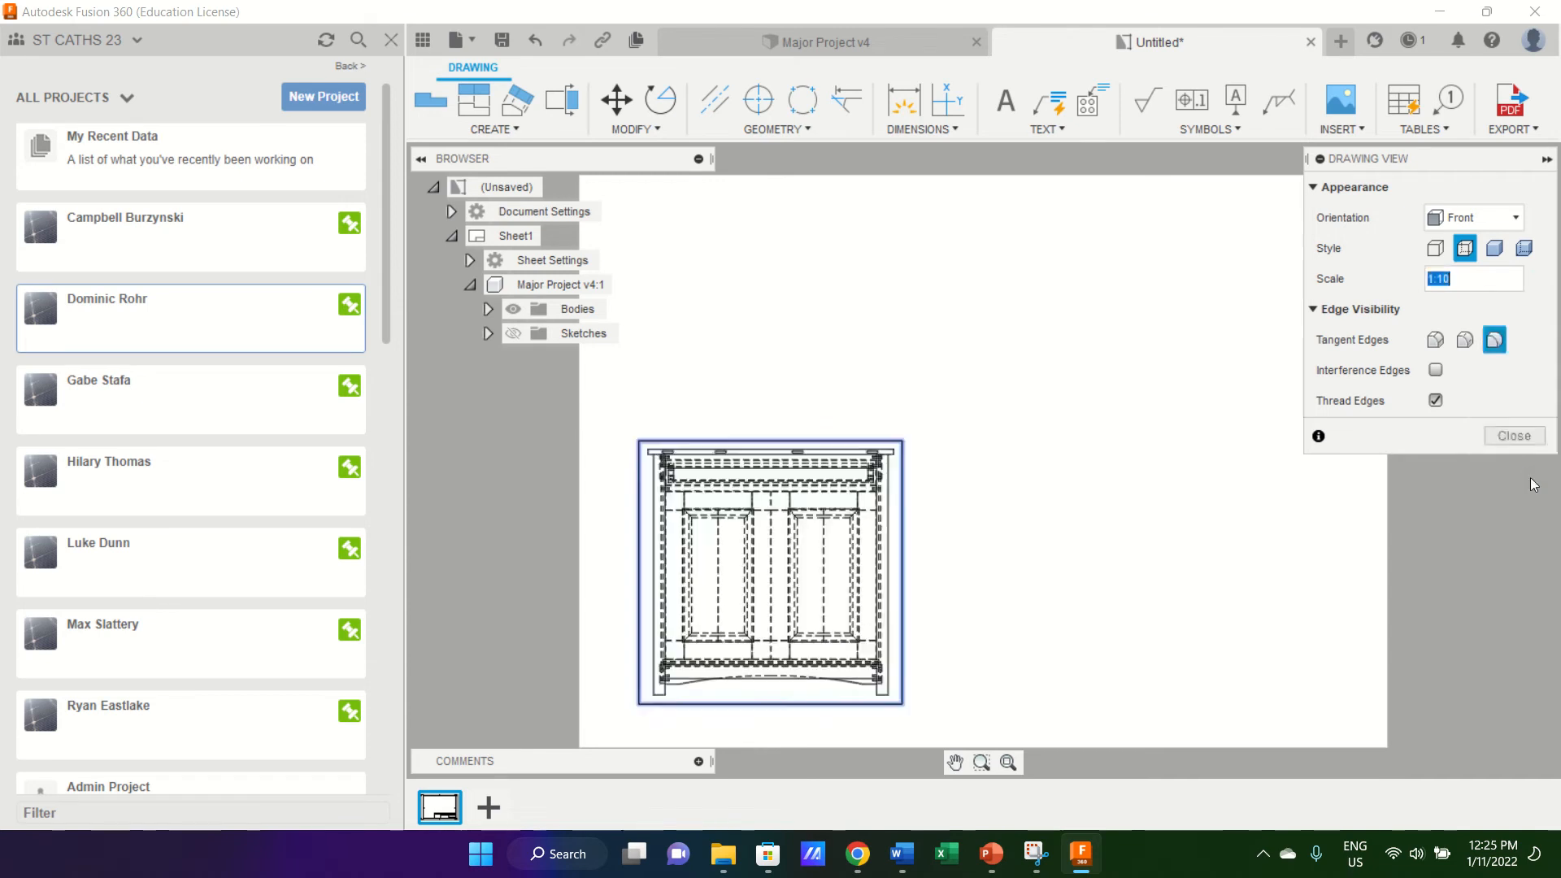
{"action": "left_click", "coordinate": [1507, 434]}
Shift the enlarged front view slightly up and to the right on the sheet.
{"action": "right_click", "coordinate": [785, 576]}
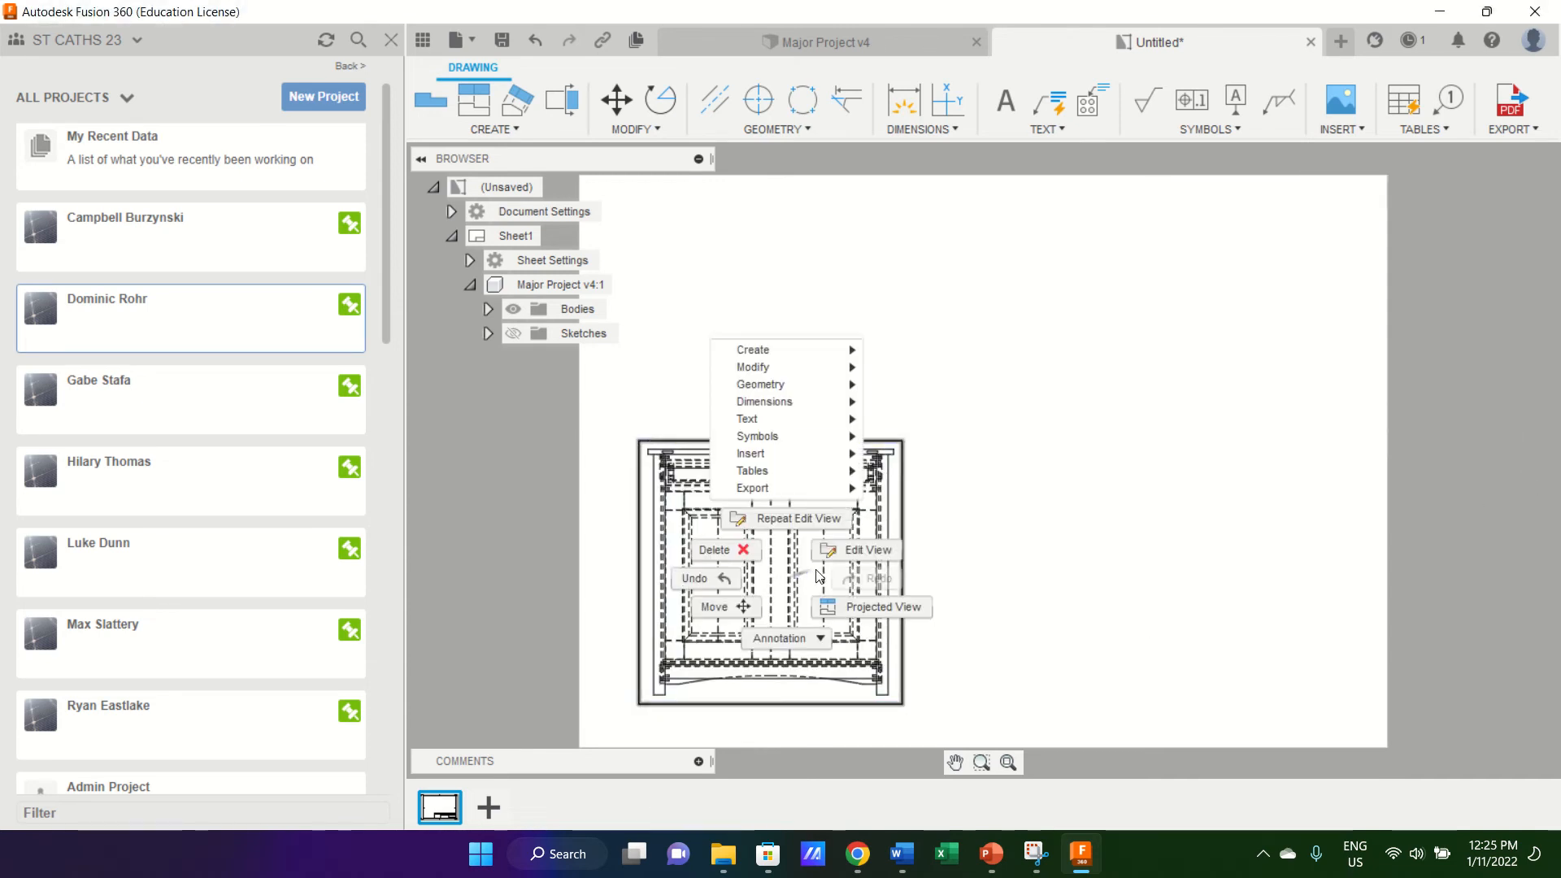
{"action": "left_click", "coordinate": [918, 525]}
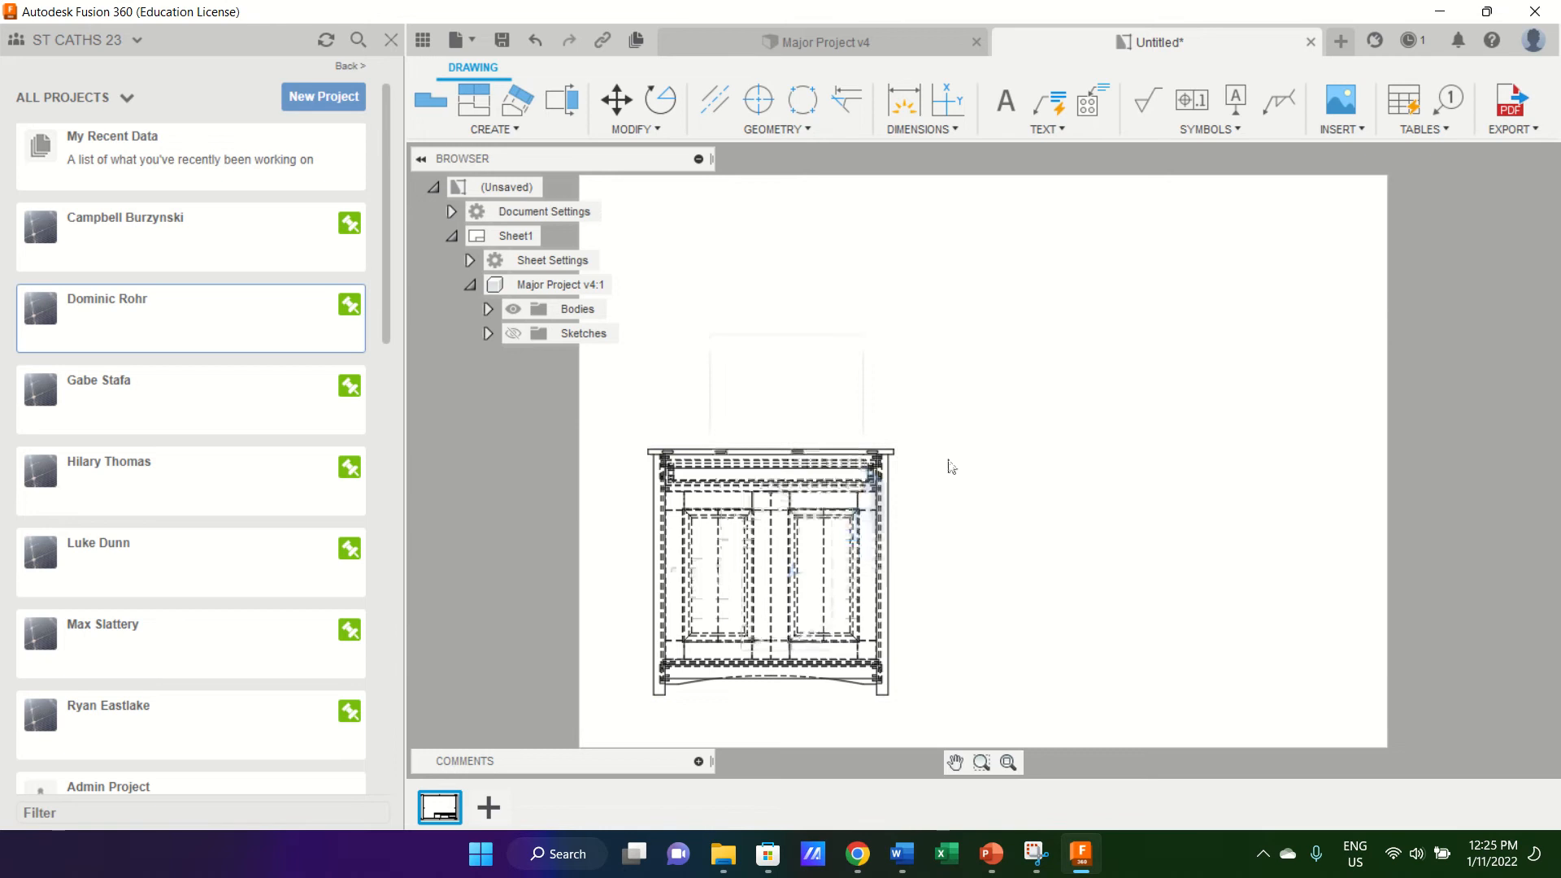
{"action": "left_click", "coordinate": [767, 540]}
{"action": "left_click_drag", "start_coordinate": [770, 545], "coordinate": [816, 535]}
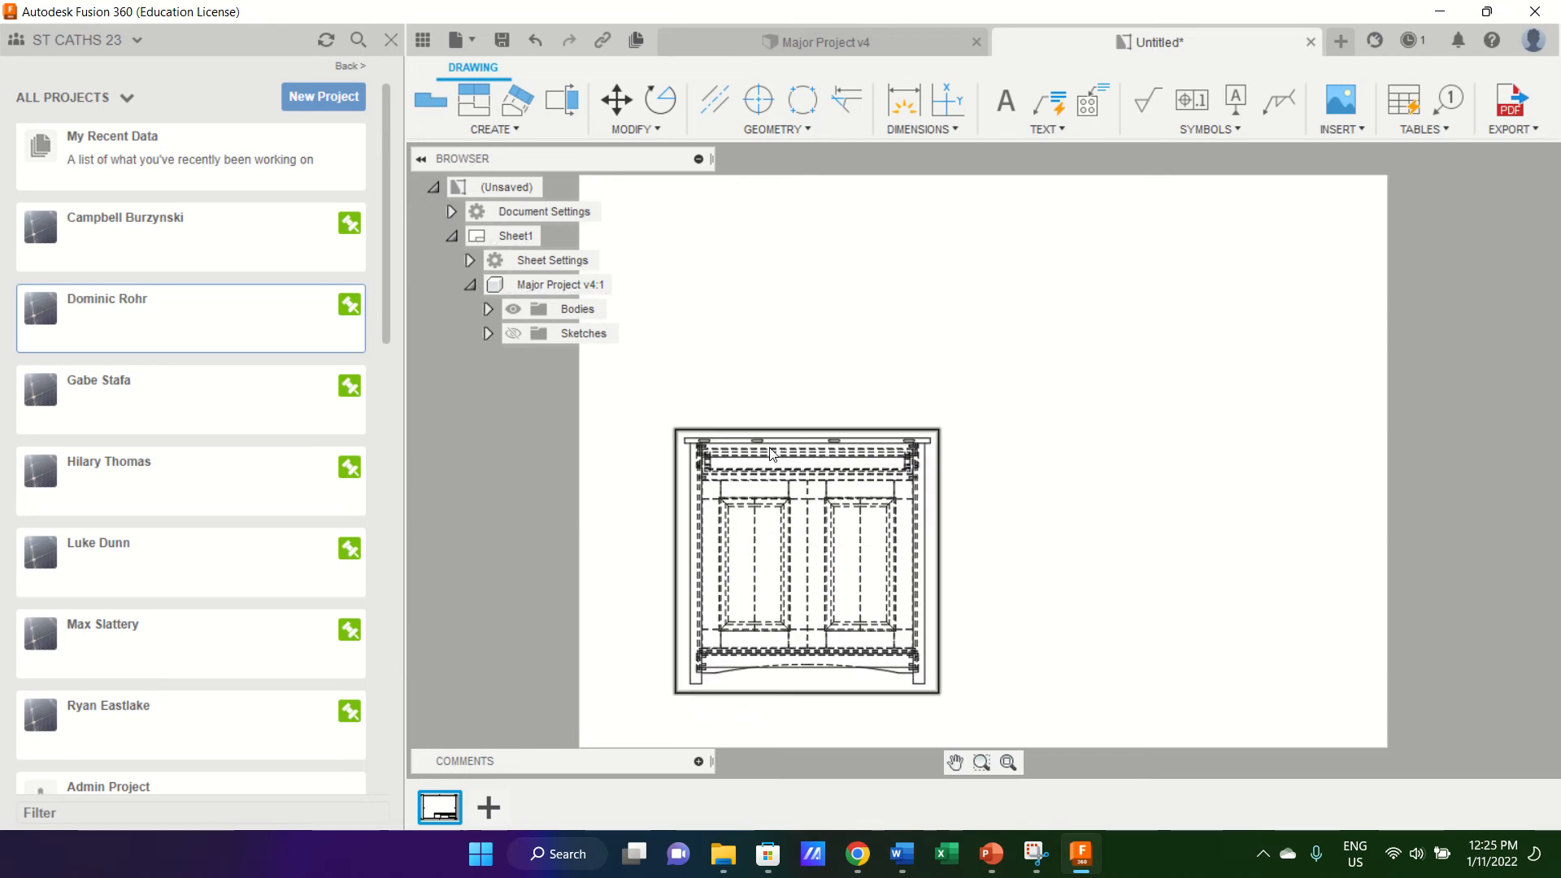
Create projected views from the front view: one directly below, one to its left and an isometric diagonally below-left.
{"action": "left_click", "coordinate": [811, 530]}
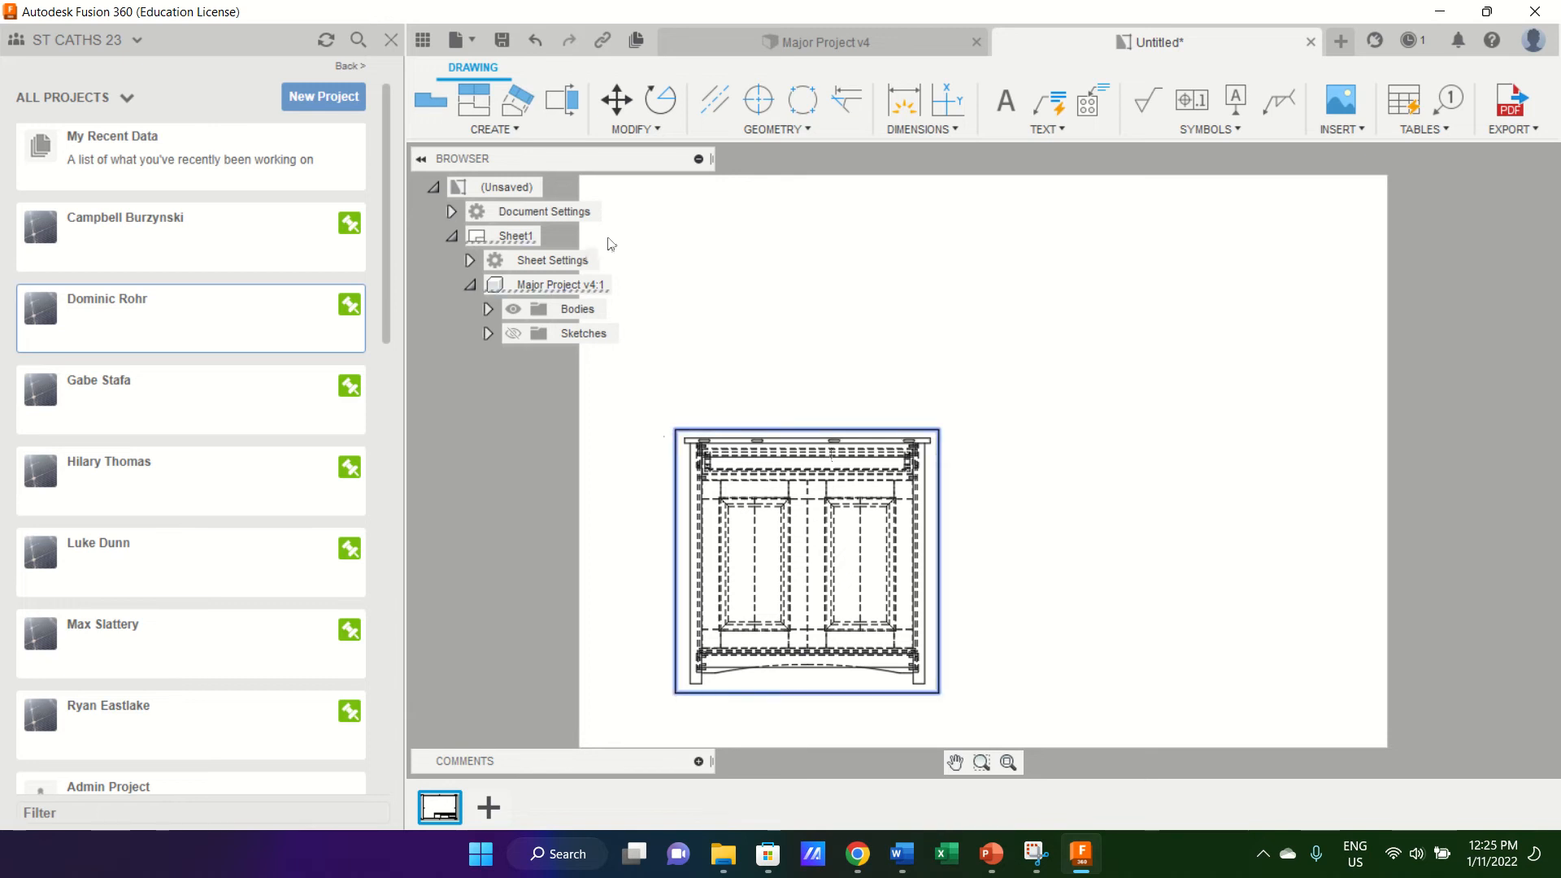
{"action": "left_click", "coordinate": [481, 112]}
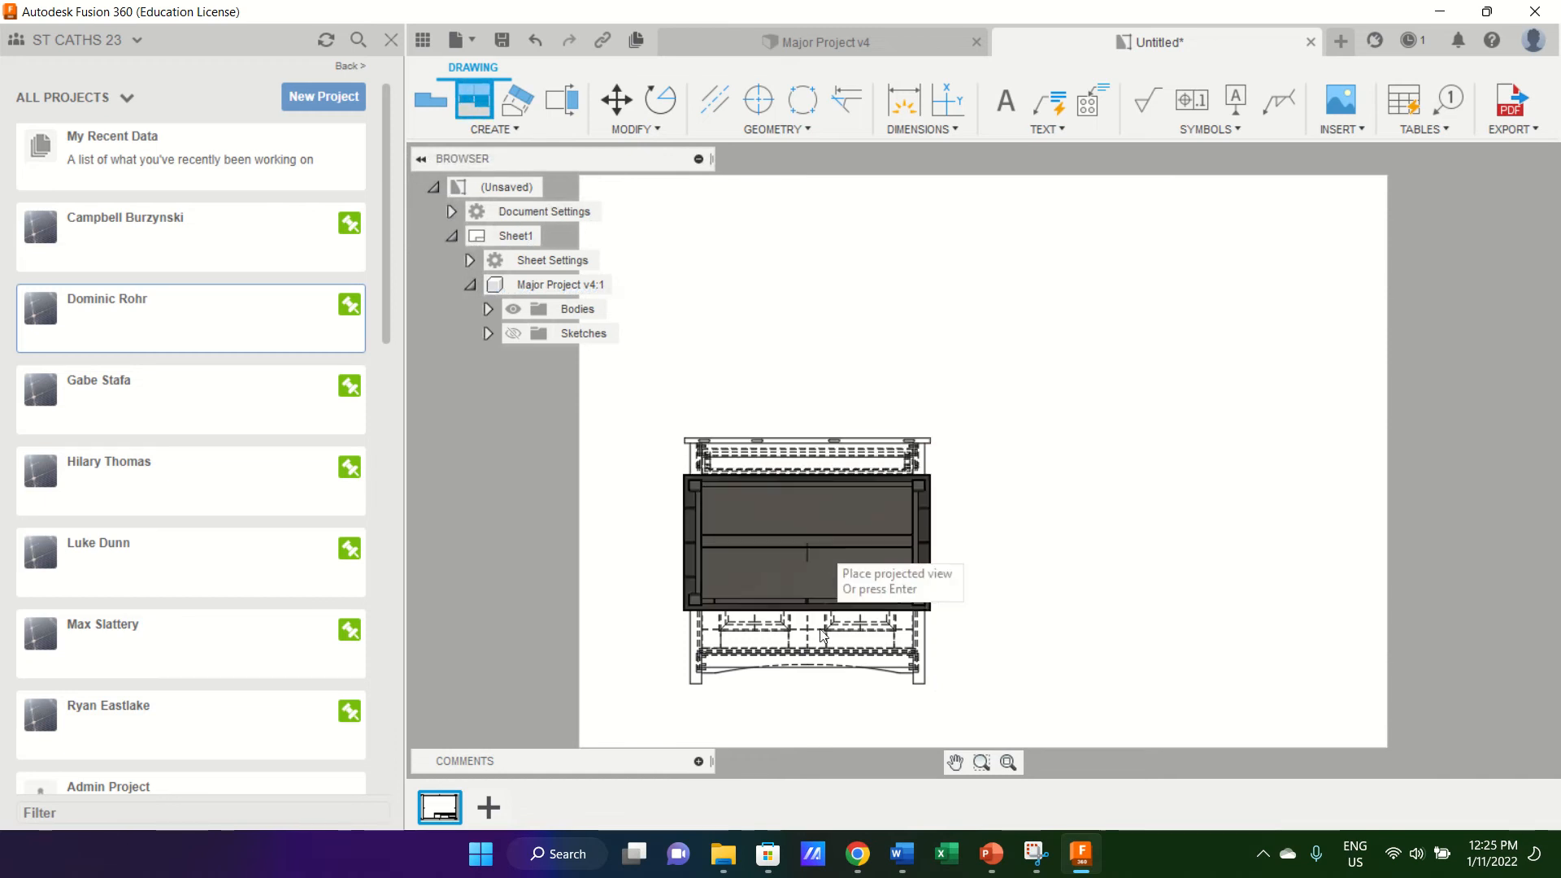
{"action": "left_click", "coordinate": [821, 764]}
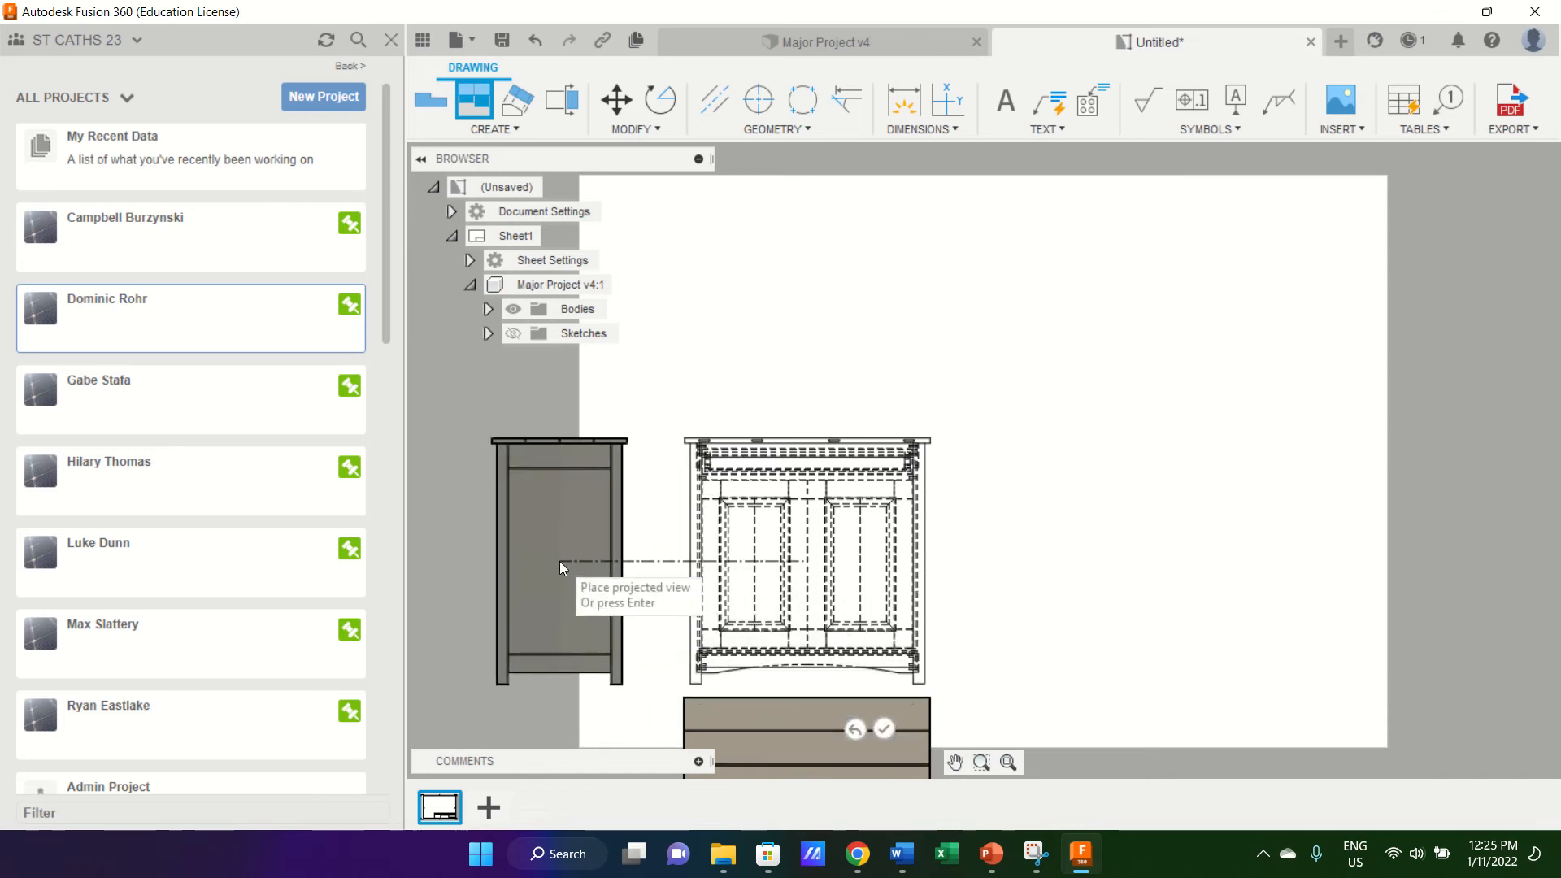
{"action": "left_click", "coordinate": [560, 561]}
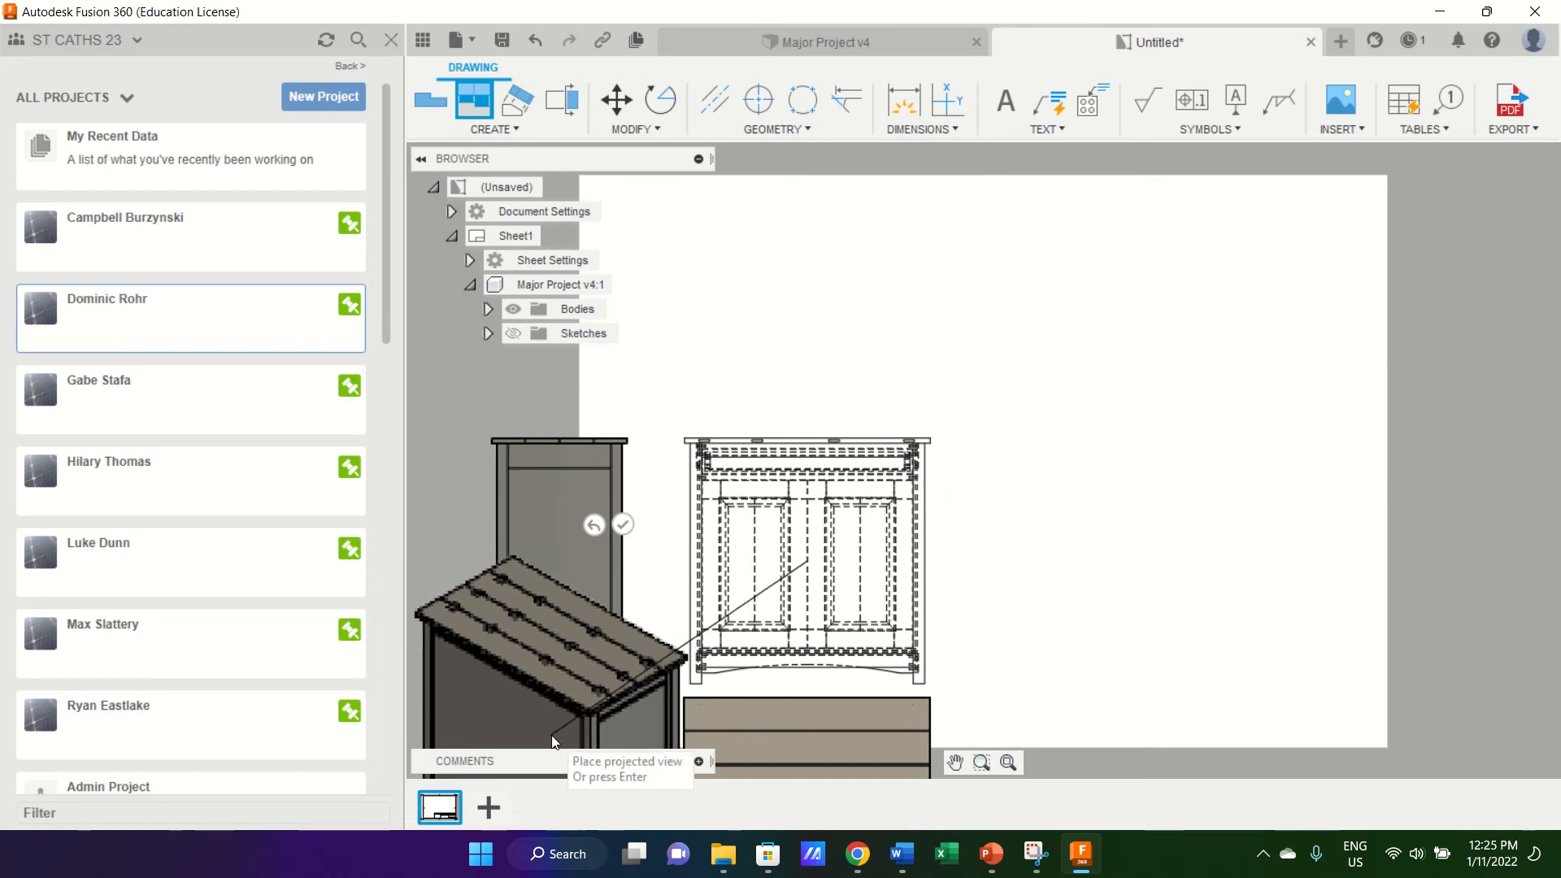
{"action": "left_click", "coordinate": [552, 741]}
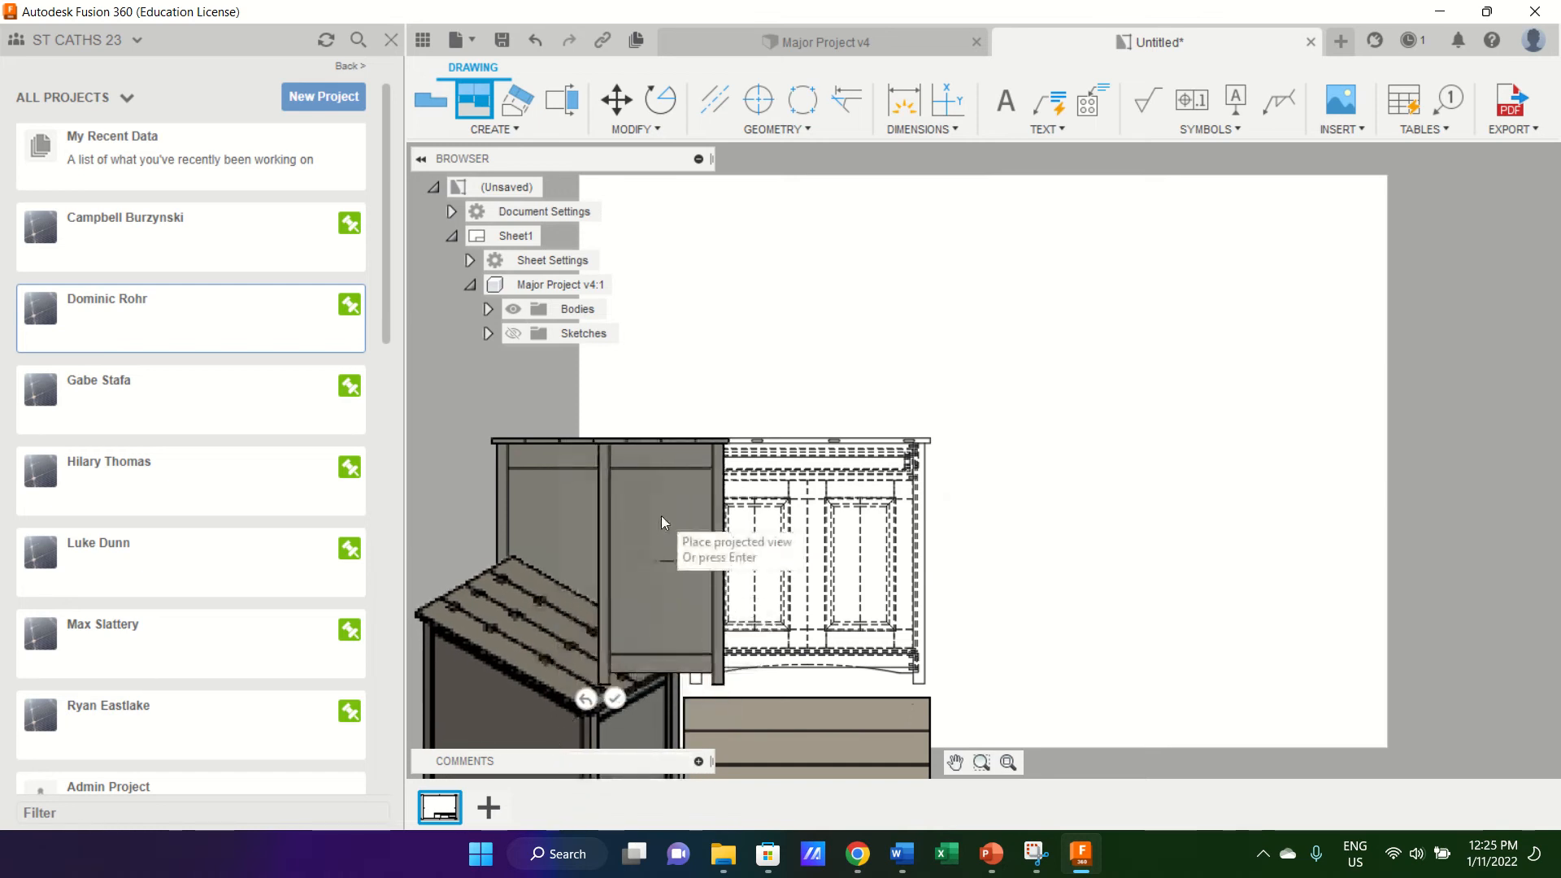
{"action": "key", "text": "Return"}
{"action": "scroll", "coordinate": [693, 453], "scroll_direction": "down", "scroll_amount": 2}
{"action": "scroll", "coordinate": [693, 453], "scroll_direction": "up", "scroll_amount": 8}
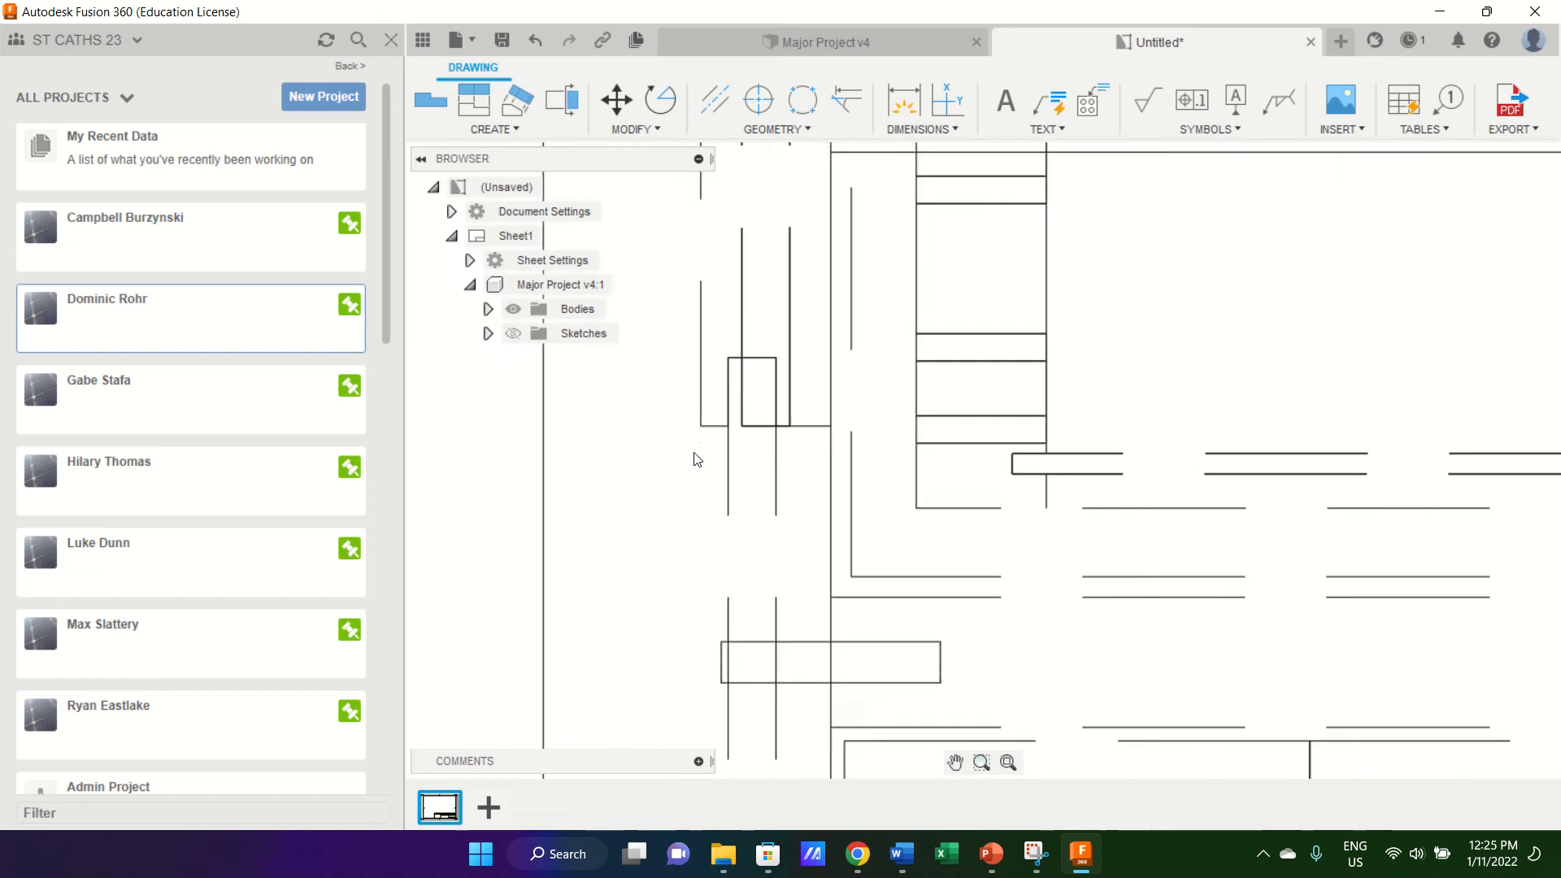
Move the projected view below the front view to directly above it, keeping the two views aligned.
{"action": "scroll", "coordinate": [696, 460], "scroll_direction": "down", "scroll_amount": 5}
{"action": "scroll", "coordinate": [696, 459], "scroll_direction": "up", "scroll_amount": 2}
{"action": "scroll", "coordinate": [696, 459], "scroll_direction": "down", "scroll_amount": 2}
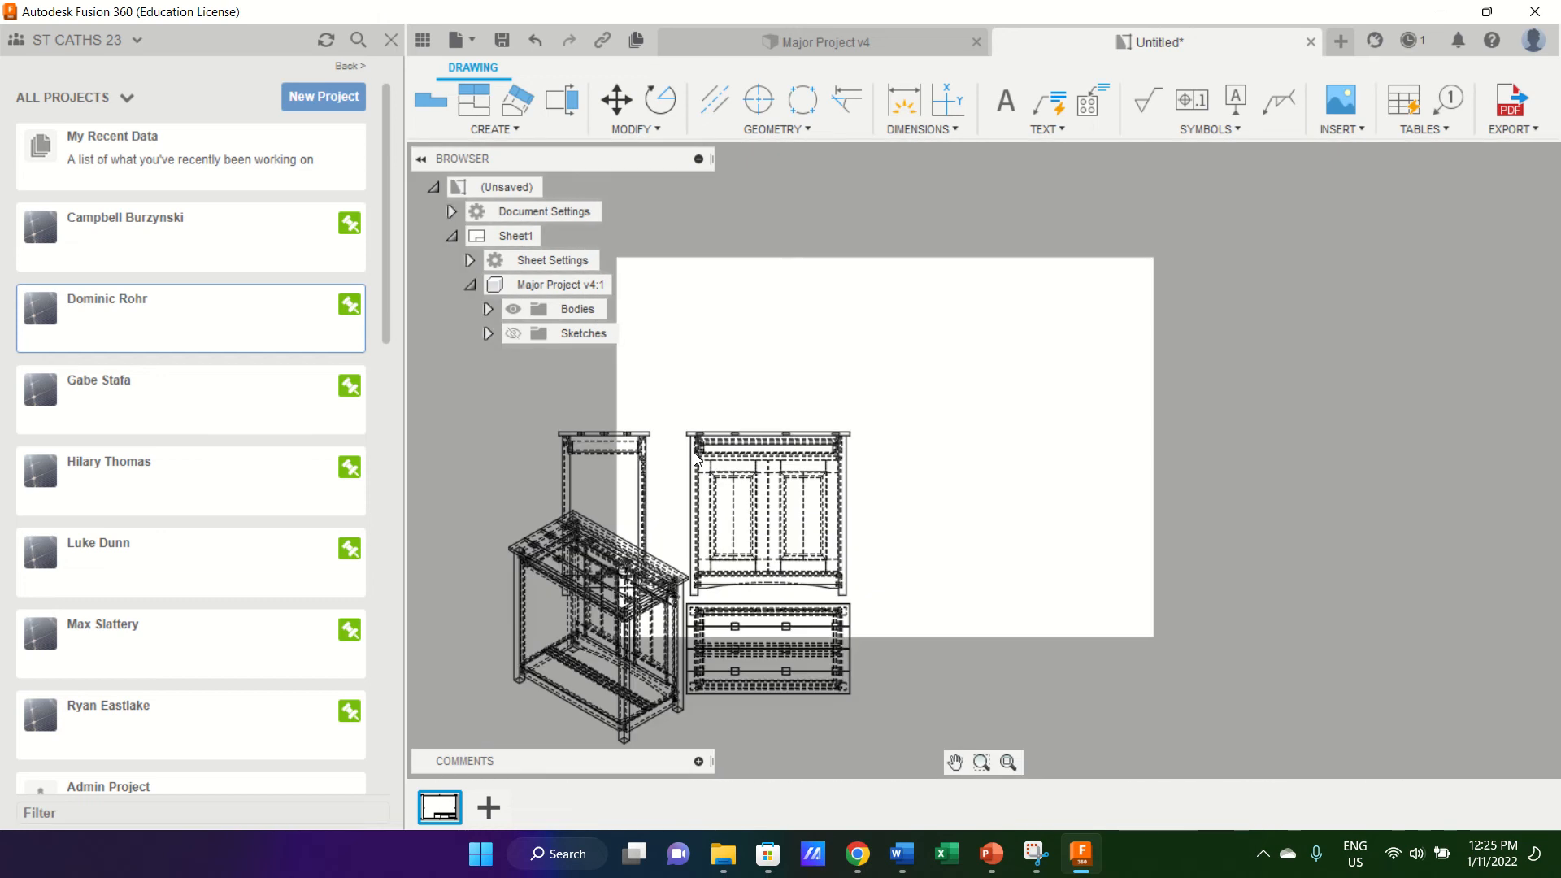
{"action": "left_click", "coordinate": [768, 642]}
{"action": "left_click_drag", "start_coordinate": [774, 648], "coordinate": [756, 345]}
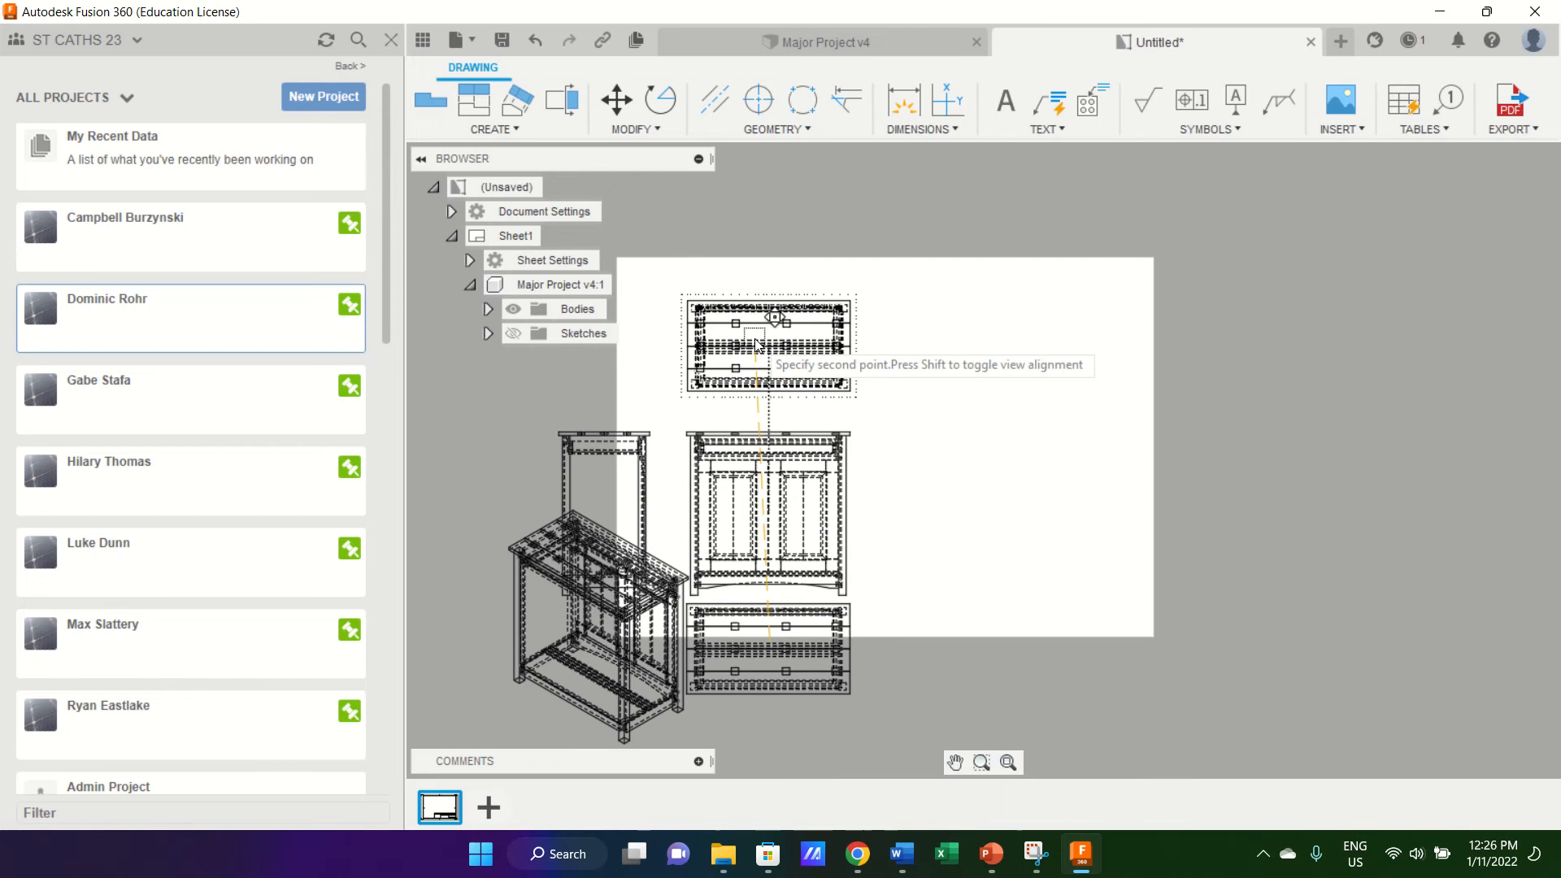
{"action": "left_click", "coordinate": [756, 345]}
Move the side view from the front view's left to its right, in line with it.
{"action": "right_click", "coordinate": [631, 485]}
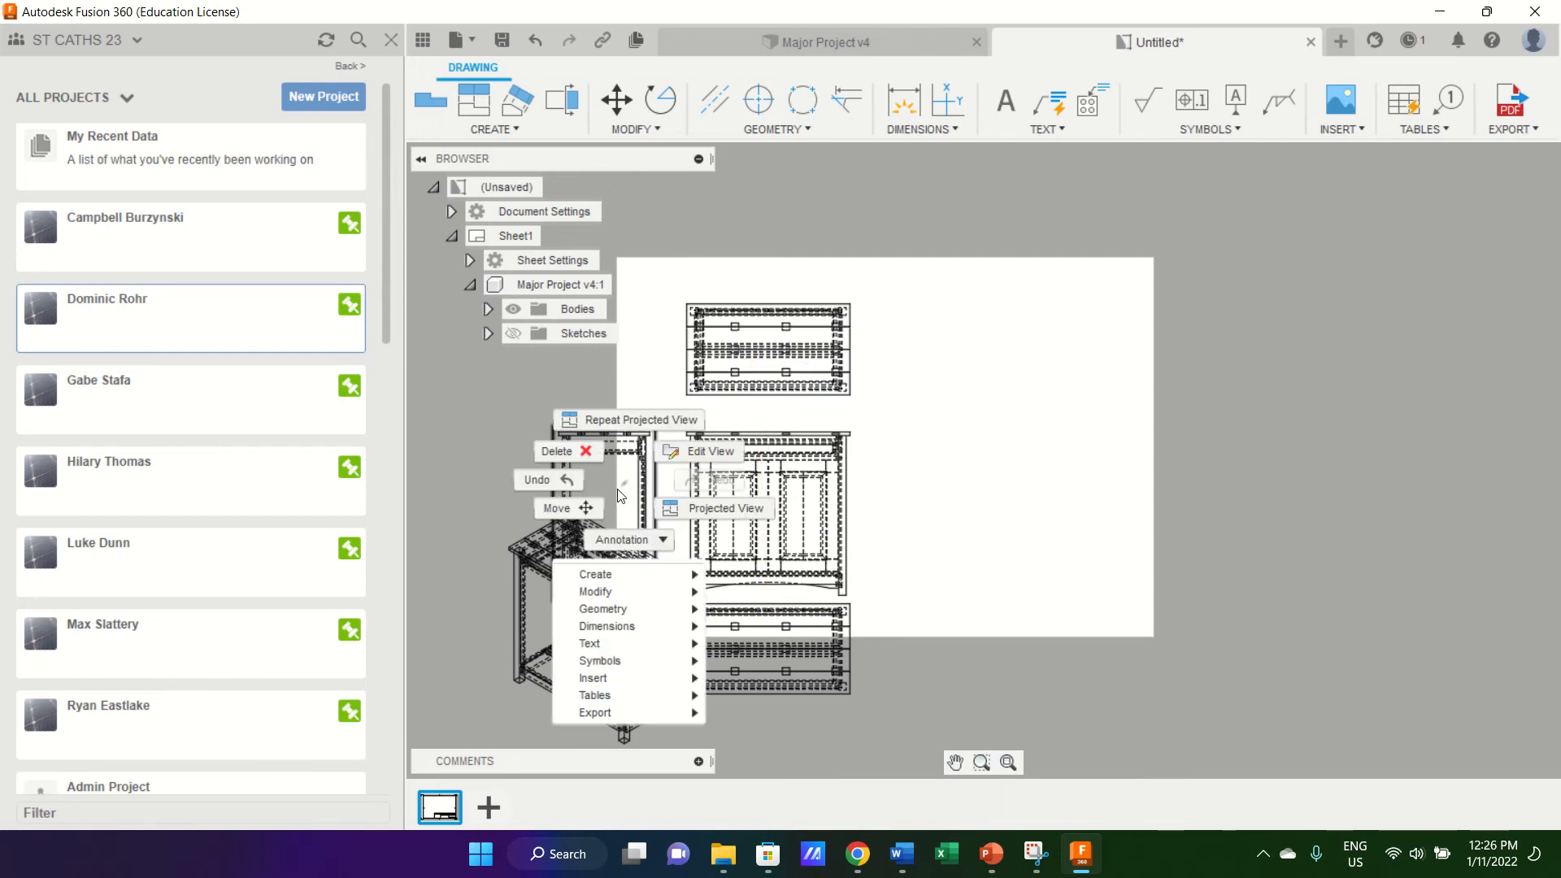
{"action": "key", "text": "Escape"}
{"action": "left_click", "coordinate": [629, 480]}
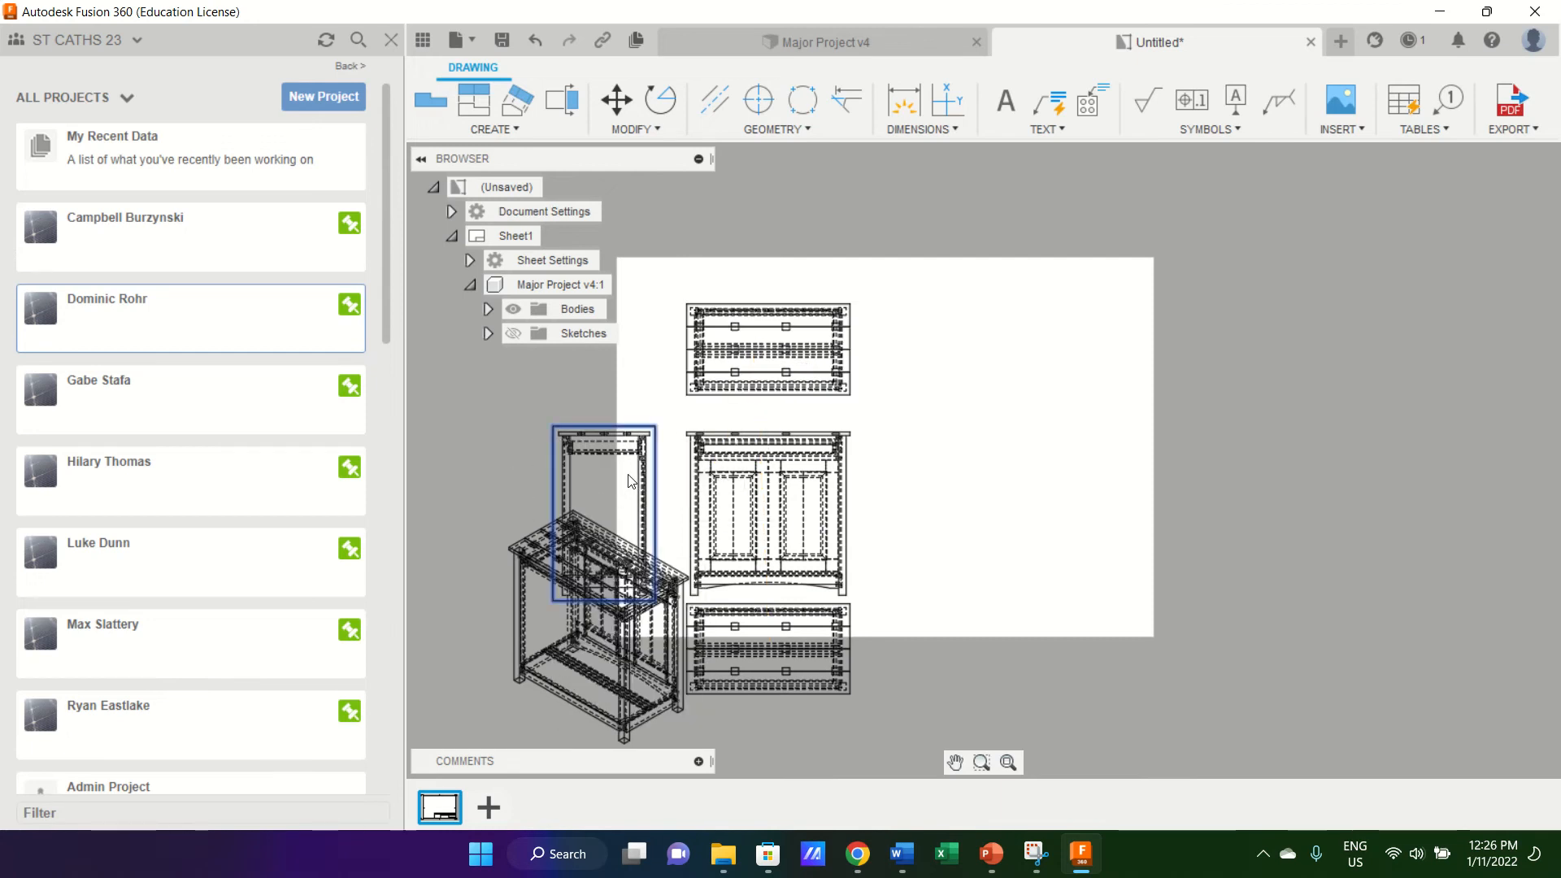
{"action": "left_click_drag", "start_coordinate": [599, 487], "coordinate": [954, 488]}
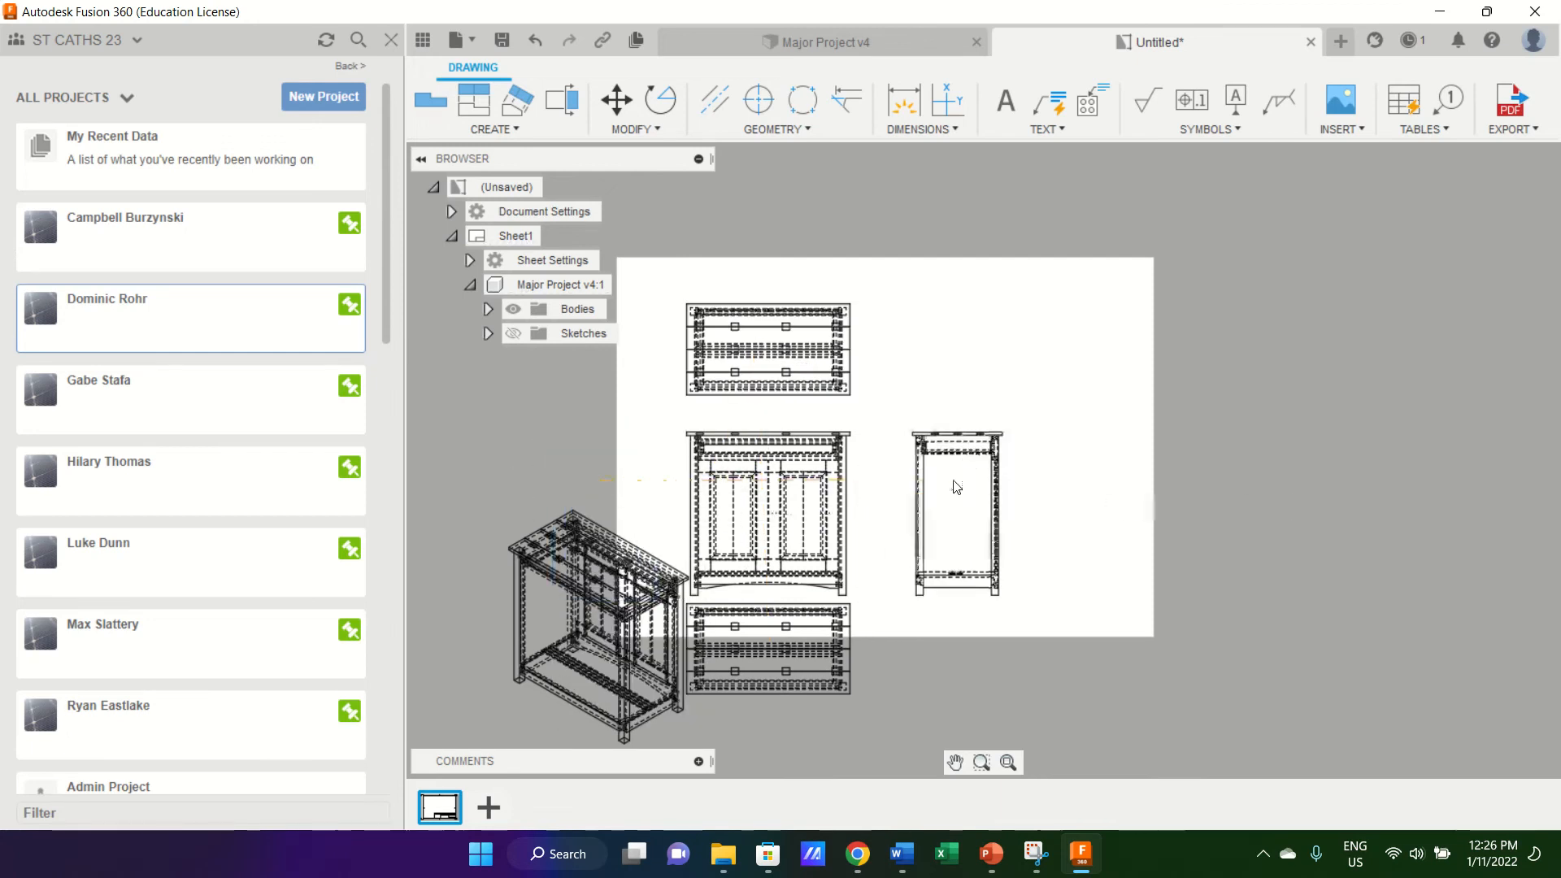
Delete the duplicate projected view left below the front view.
{"action": "left_click", "coordinate": [811, 655]}
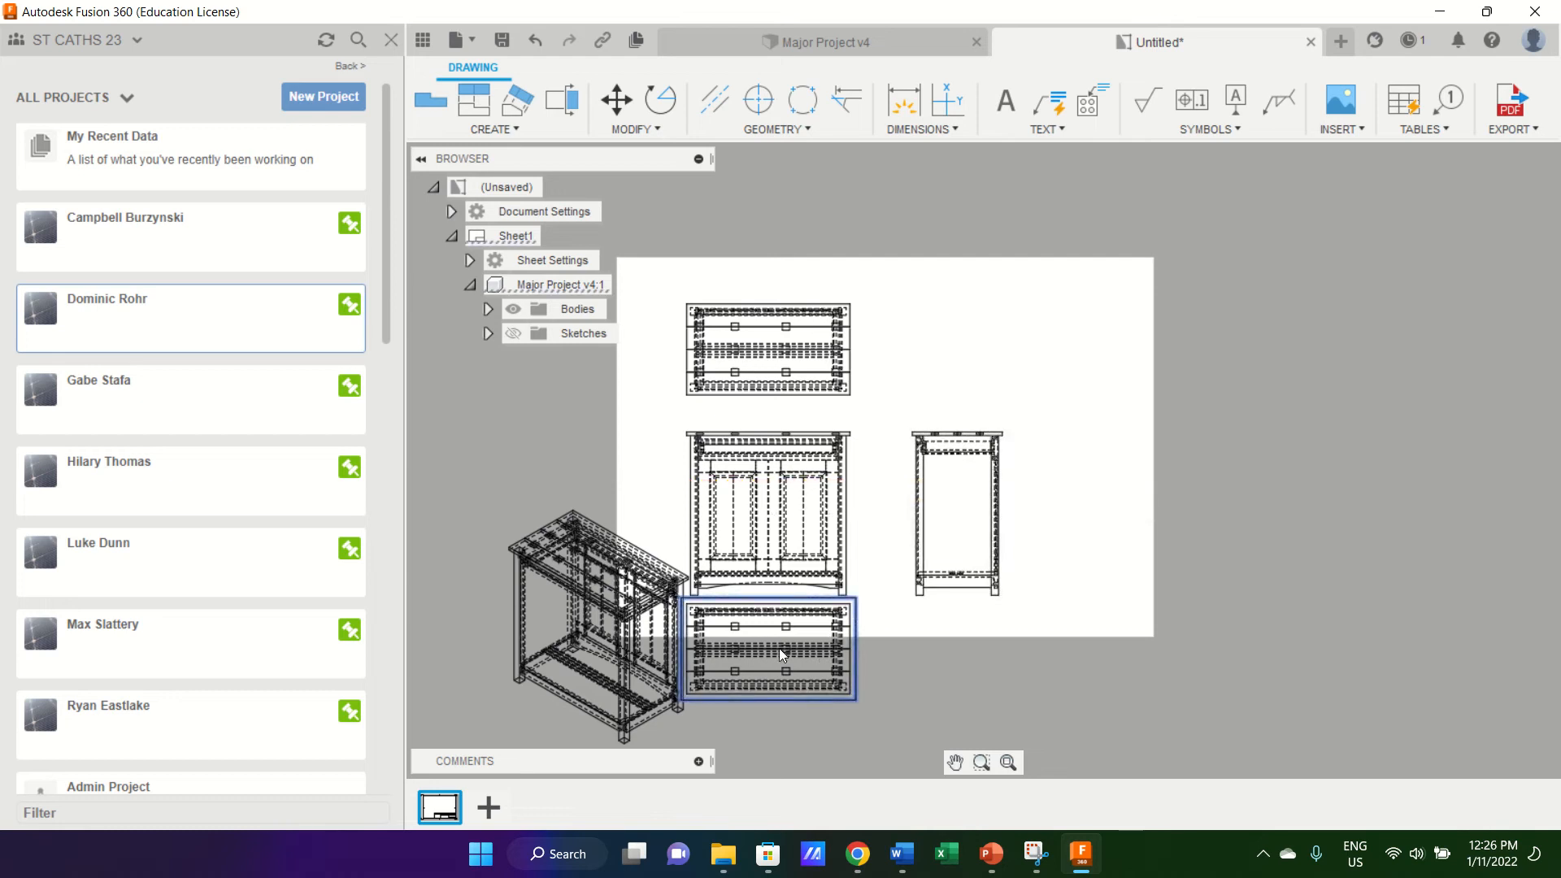
{"action": "key", "text": "m"}
{"action": "left_click", "coordinate": [779, 647]}
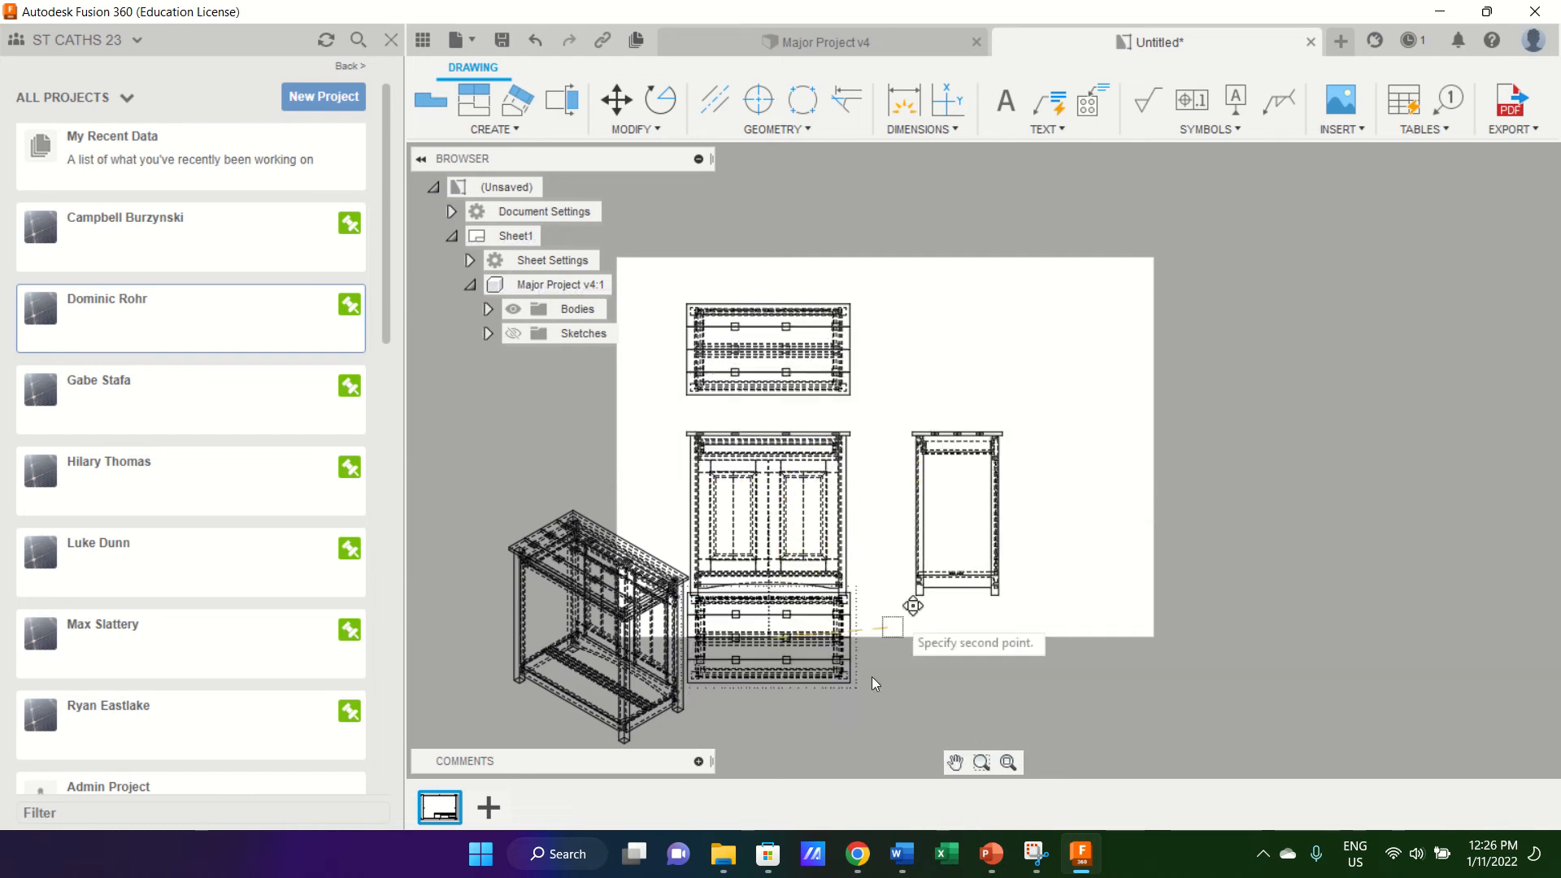
{"action": "left_click", "coordinate": [806, 661]}
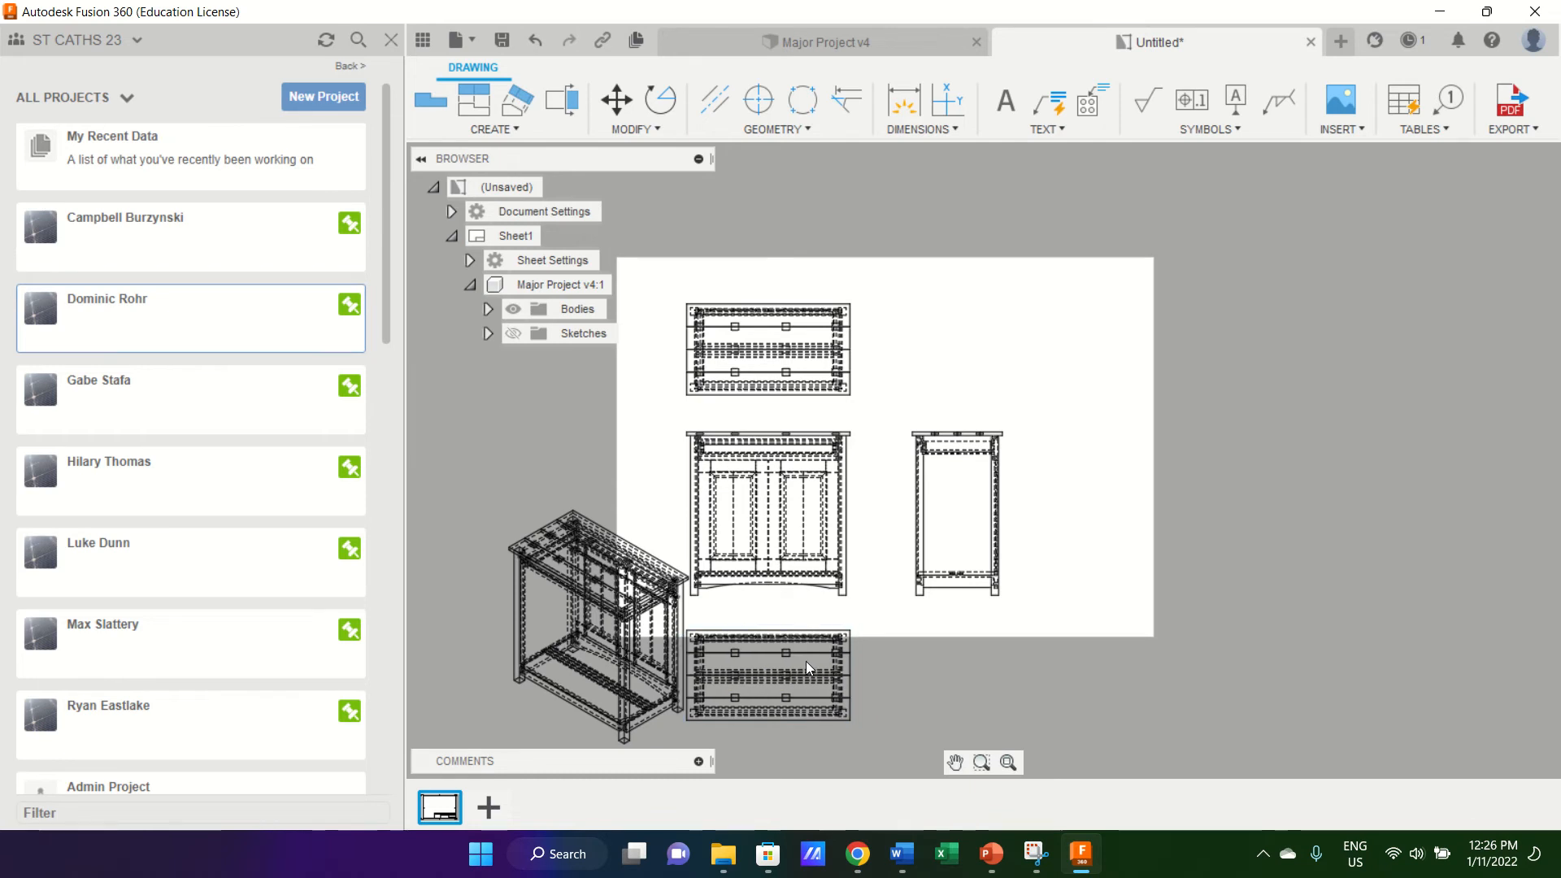
{"action": "double_click", "coordinate": [806, 661]}
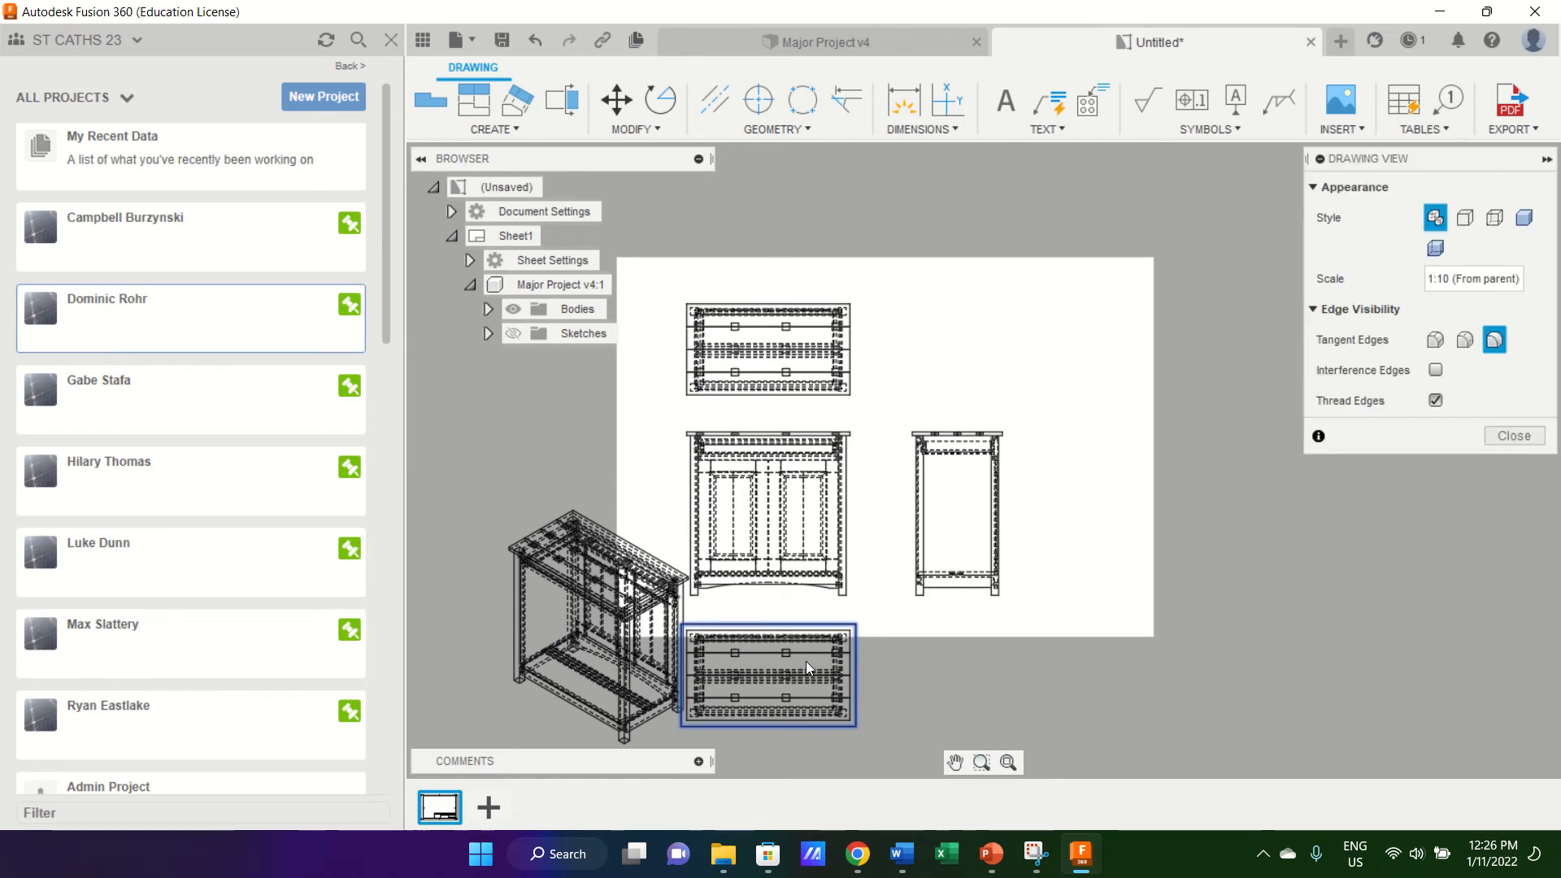
{"action": "left_click", "coordinate": [1532, 443]}
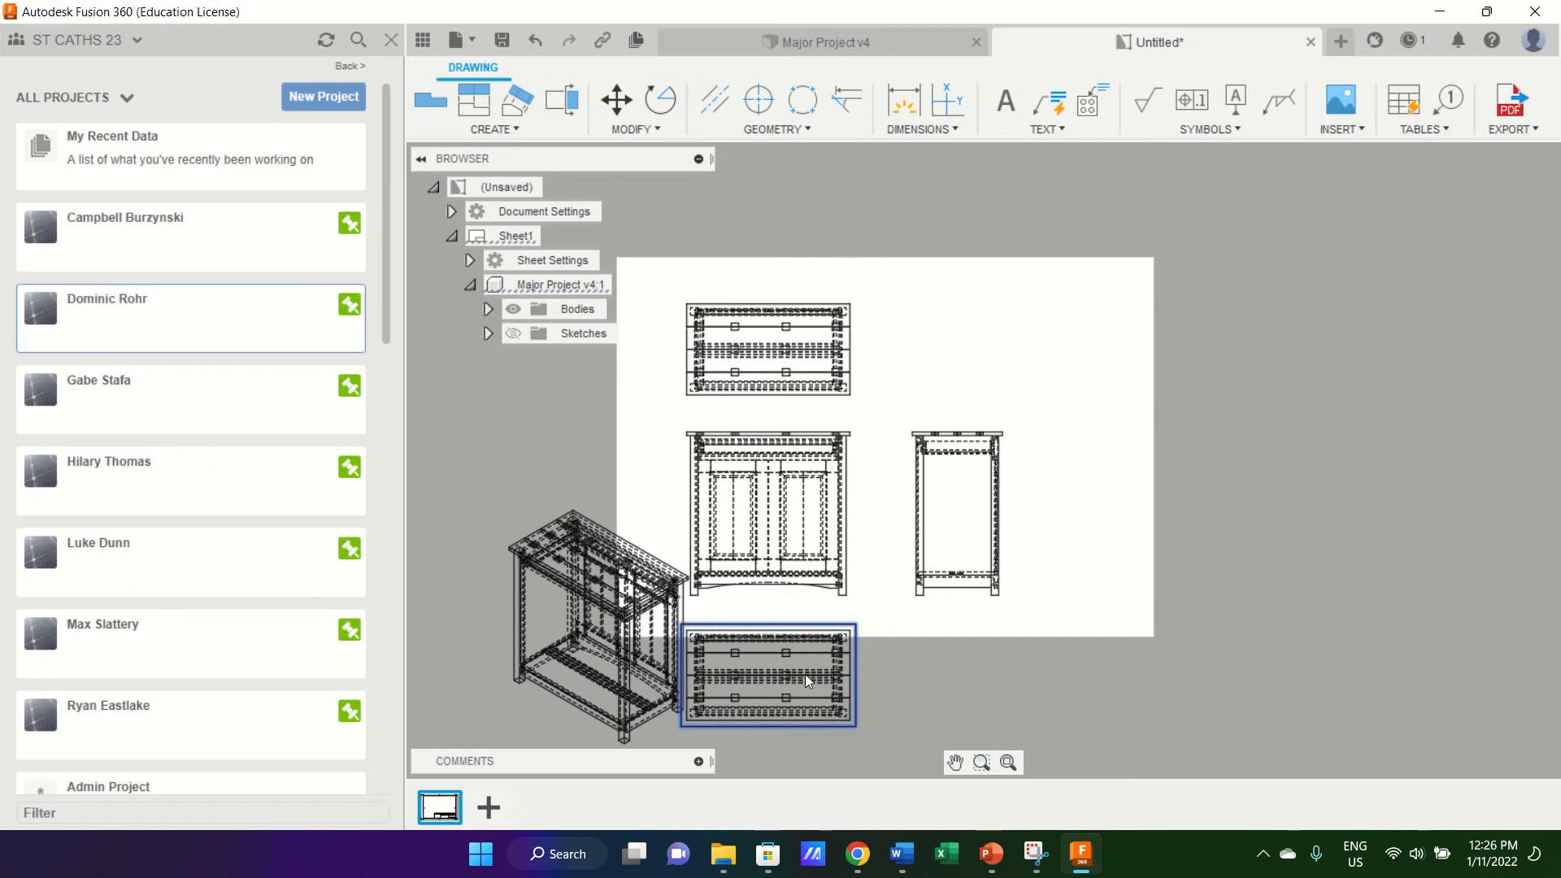
{"action": "key", "text": "Delete"}
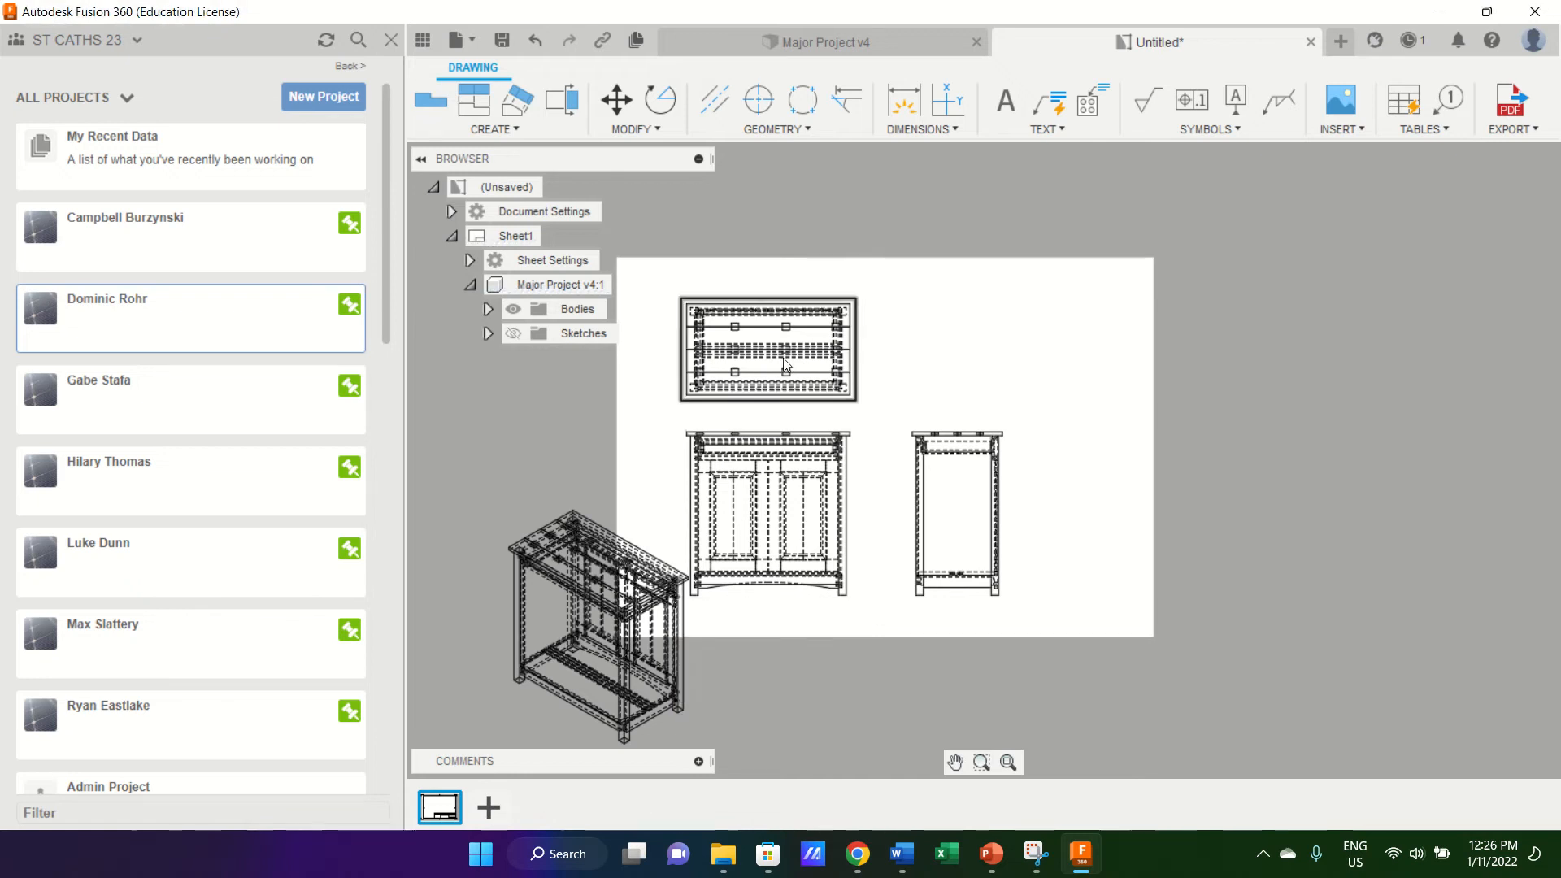
Move the isometric view to the upper-right corner of the sheet.
{"action": "left_click", "coordinate": [610, 638]}
{"action": "right_click", "coordinate": [611, 639]}
{"action": "left_click", "coordinate": [604, 636]}
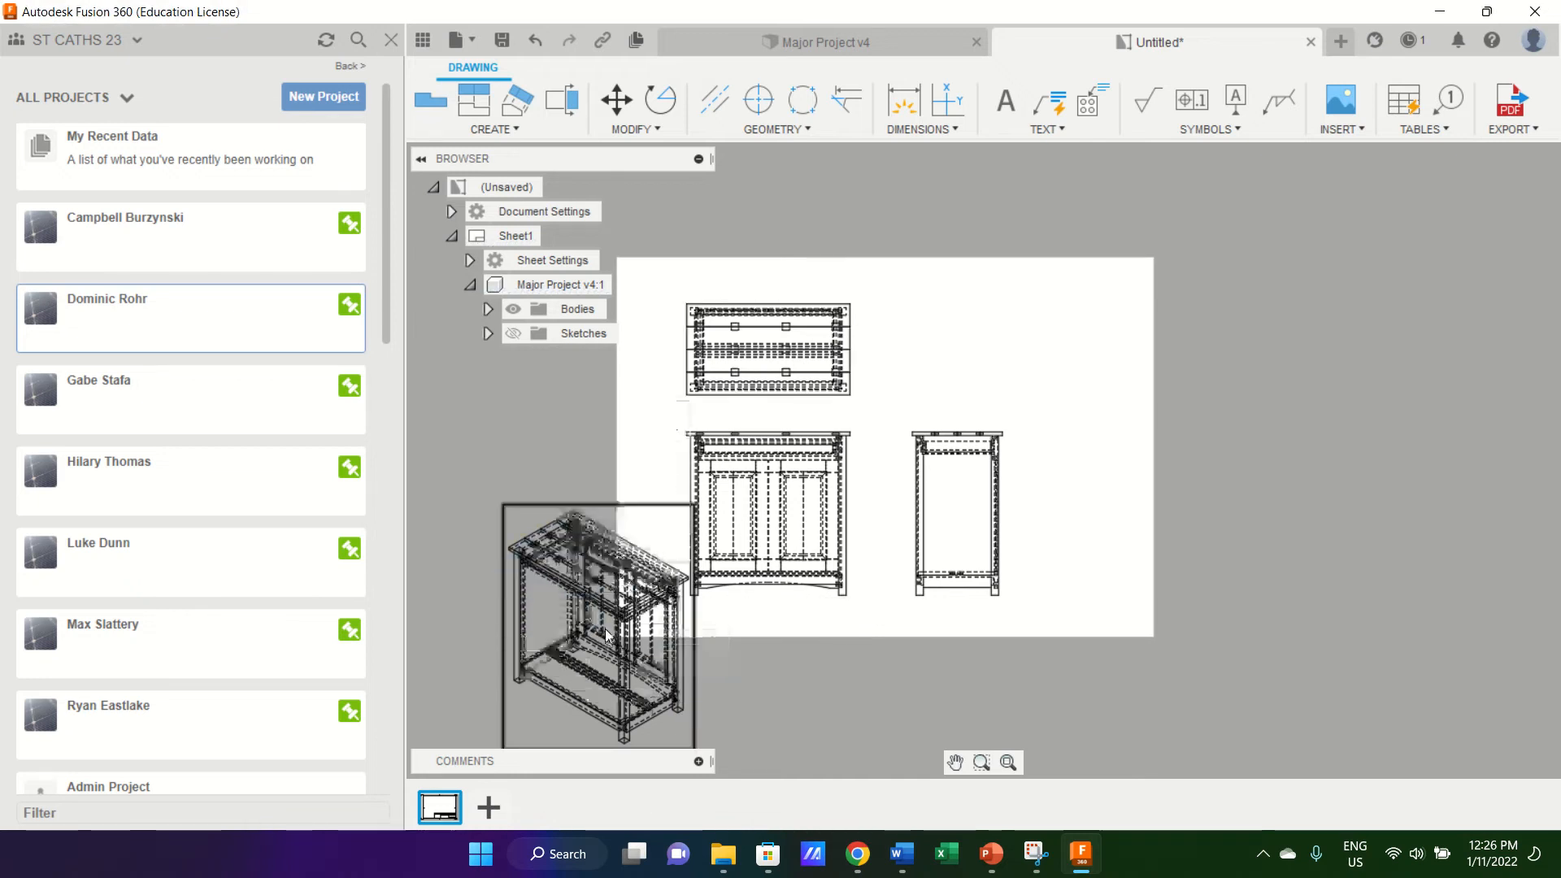
{"action": "left_click", "coordinate": [600, 599]}
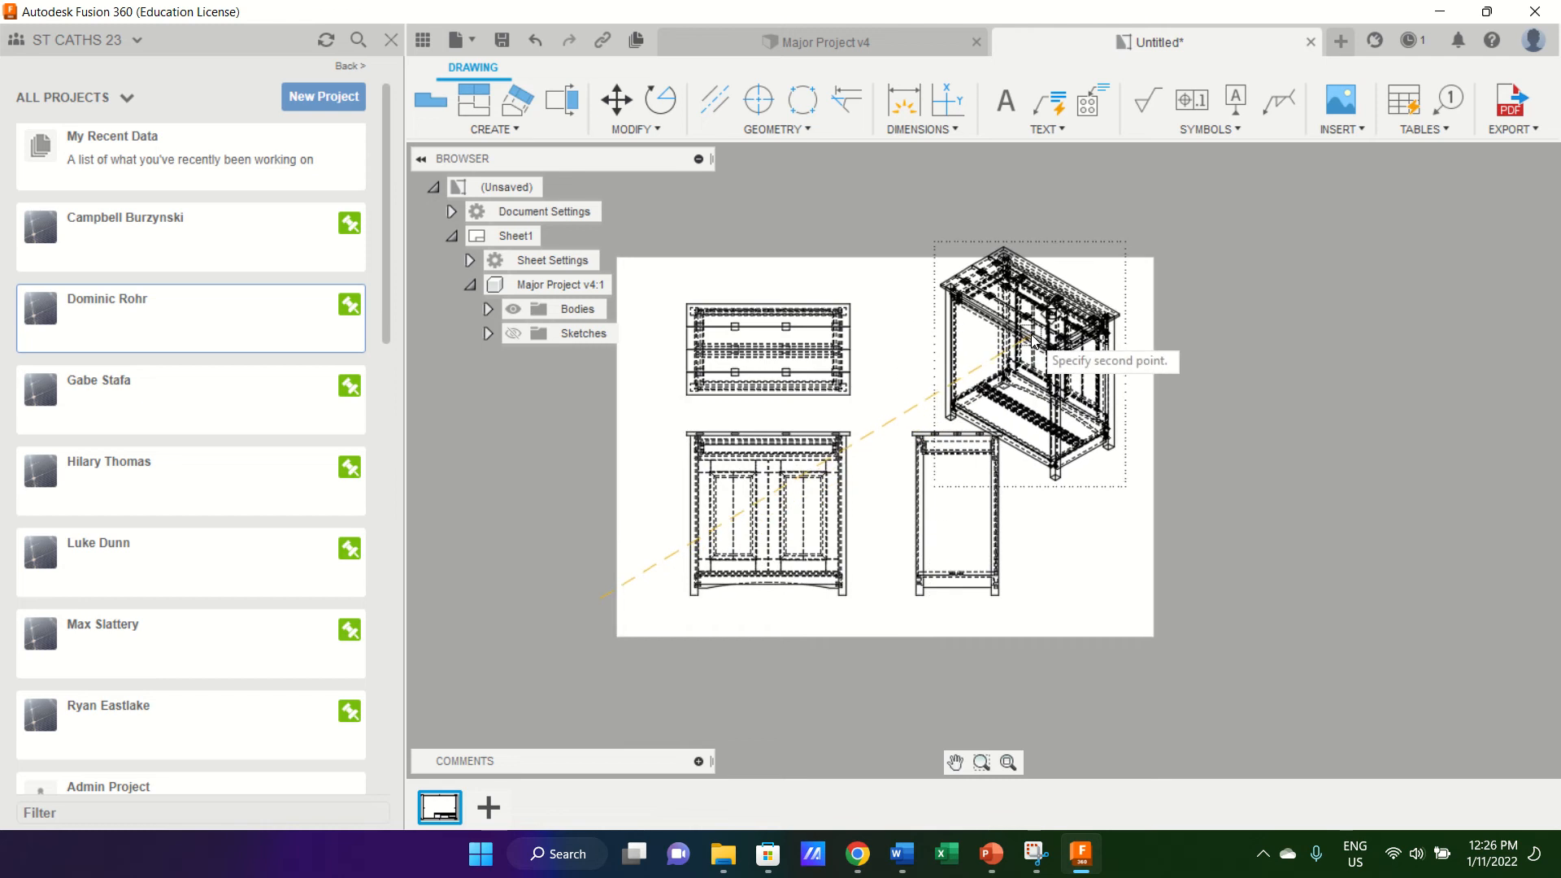
{"action": "left_click", "coordinate": [1055, 339]}
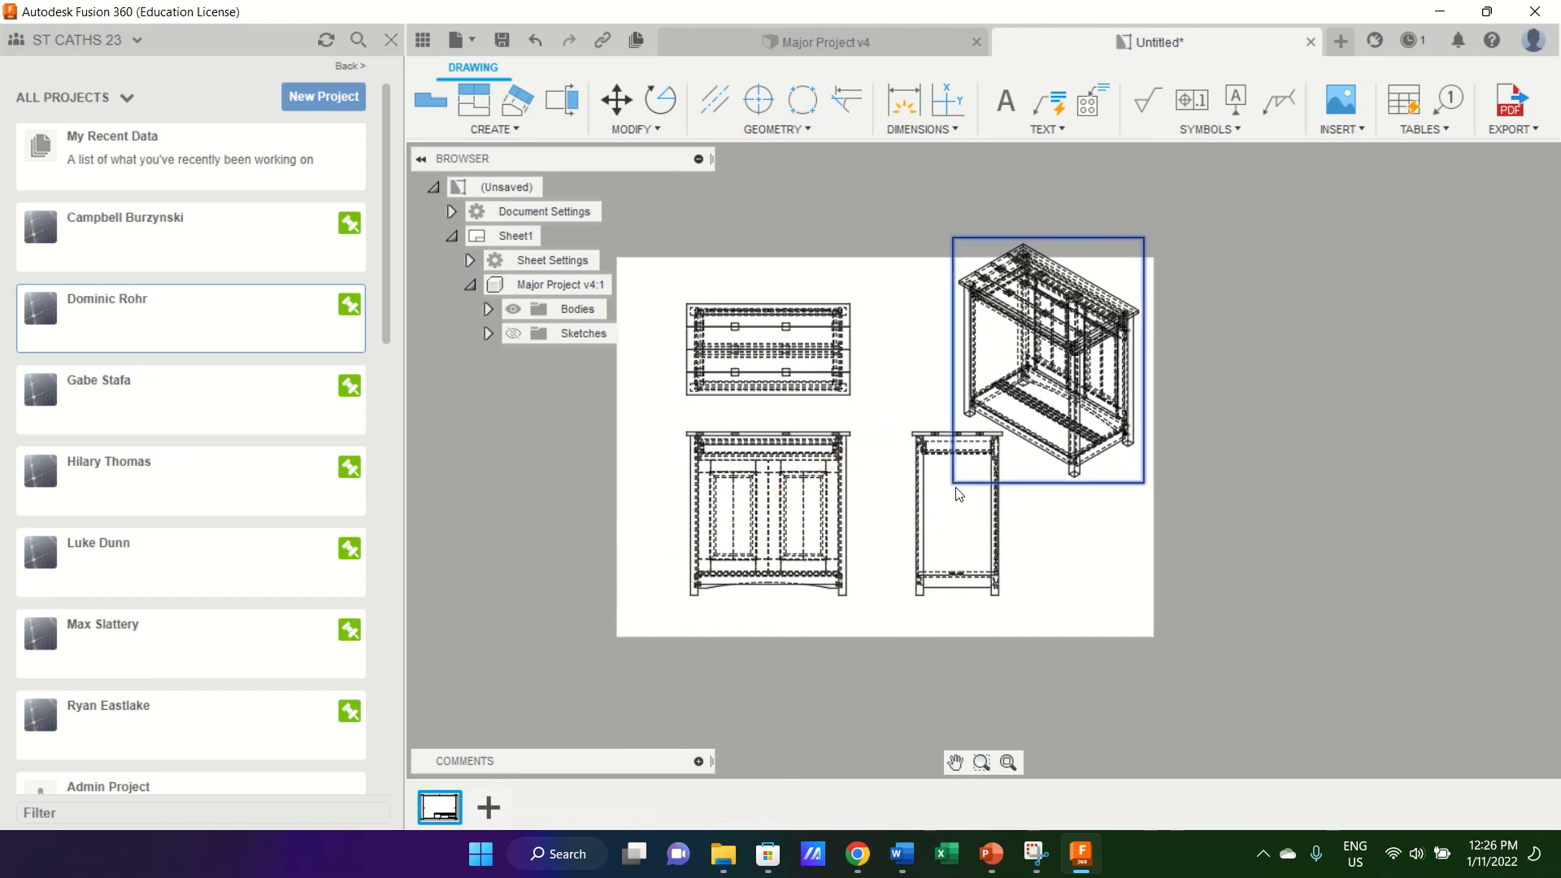
Move the side view closer to the front view and shift the isometric view slightly down and right inside the sheet.
{"action": "left_click", "coordinate": [955, 530]}
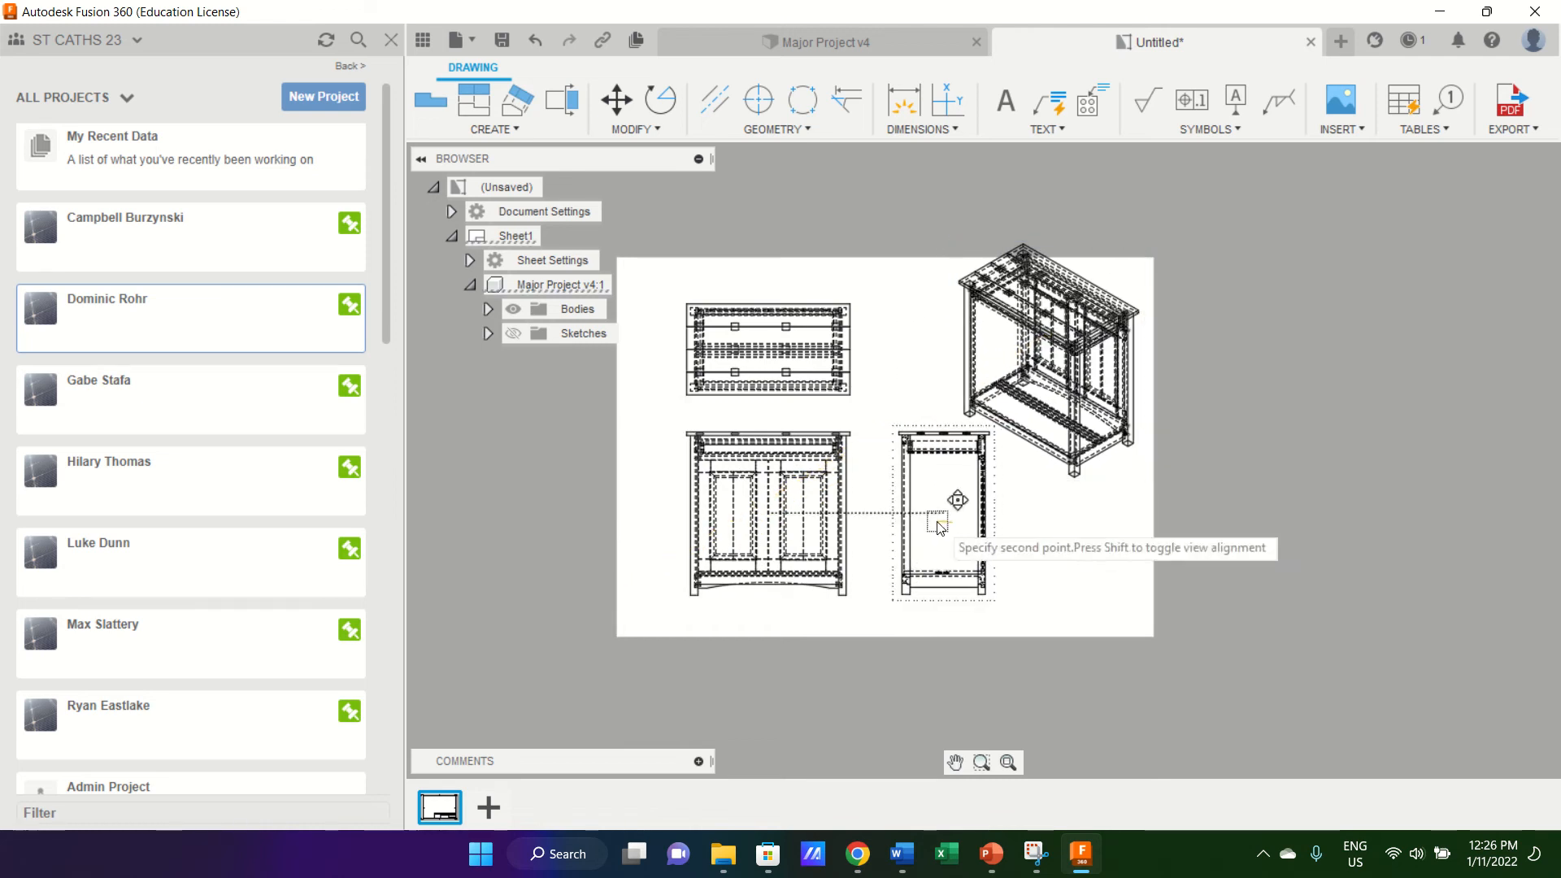
{"action": "left_click", "coordinate": [878, 480]}
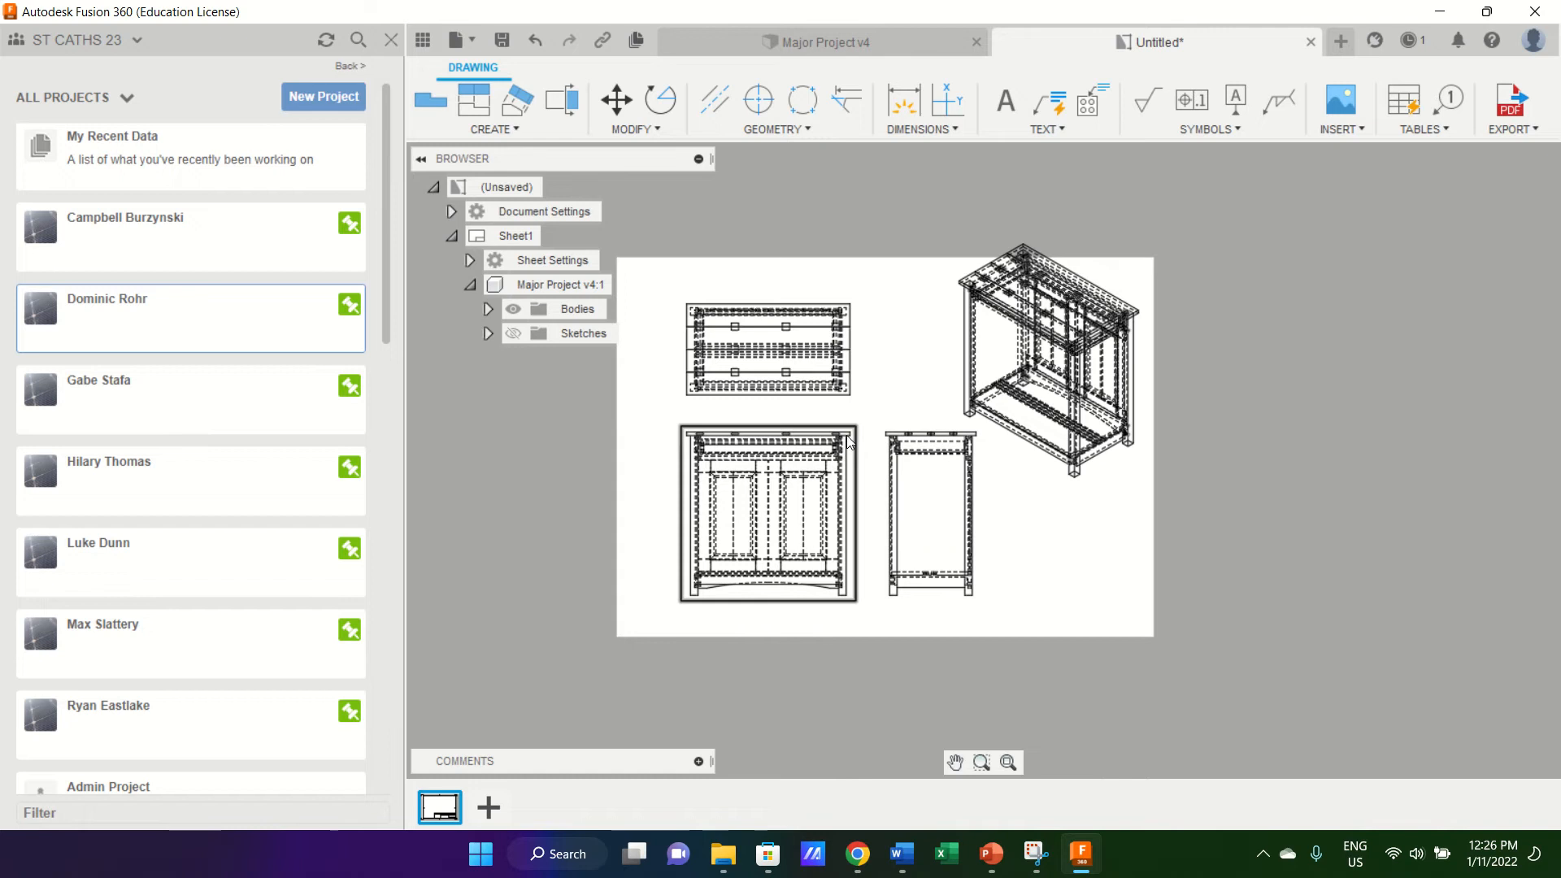
{"action": "left_click", "coordinate": [1041, 394]}
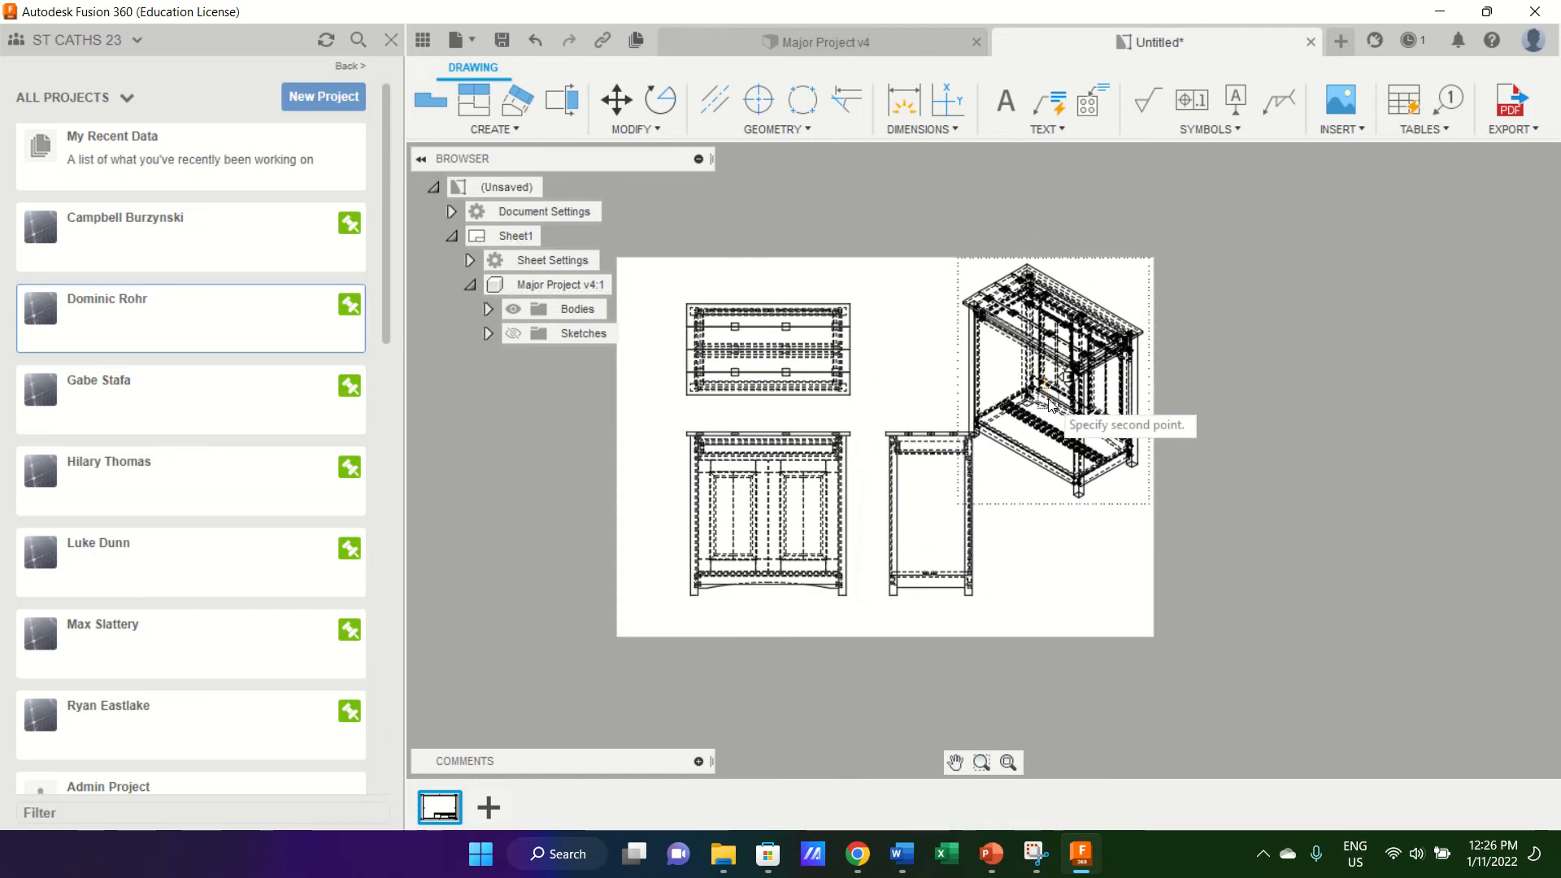
{"action": "left_click", "coordinate": [1054, 406]}
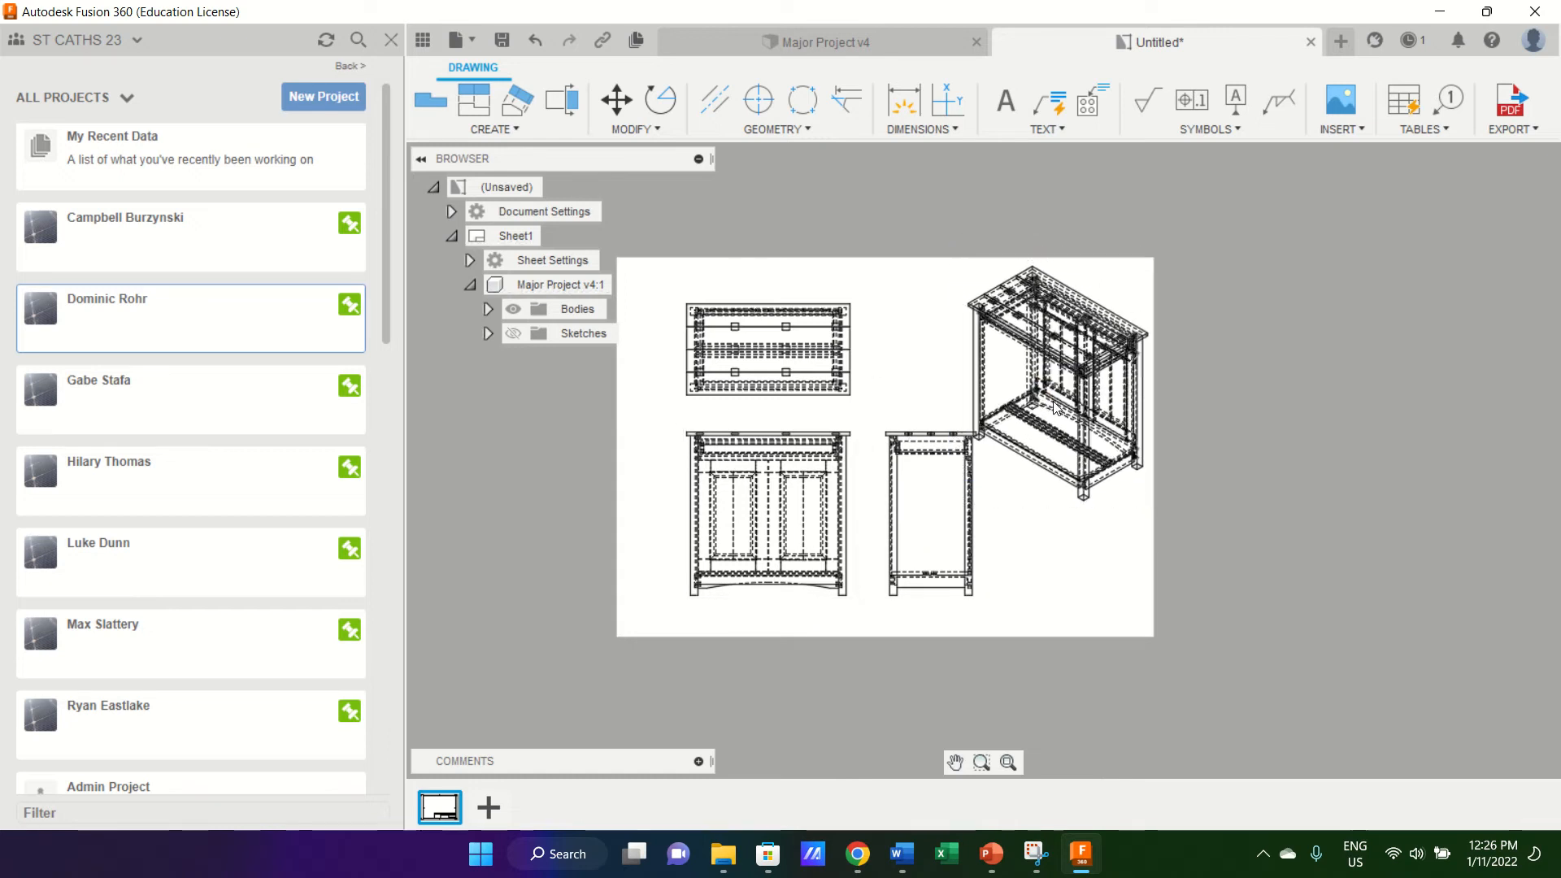
Shift the side view and the front view slightly left to leave more room beside the isometric view.
{"action": "left_click", "coordinate": [908, 489]}
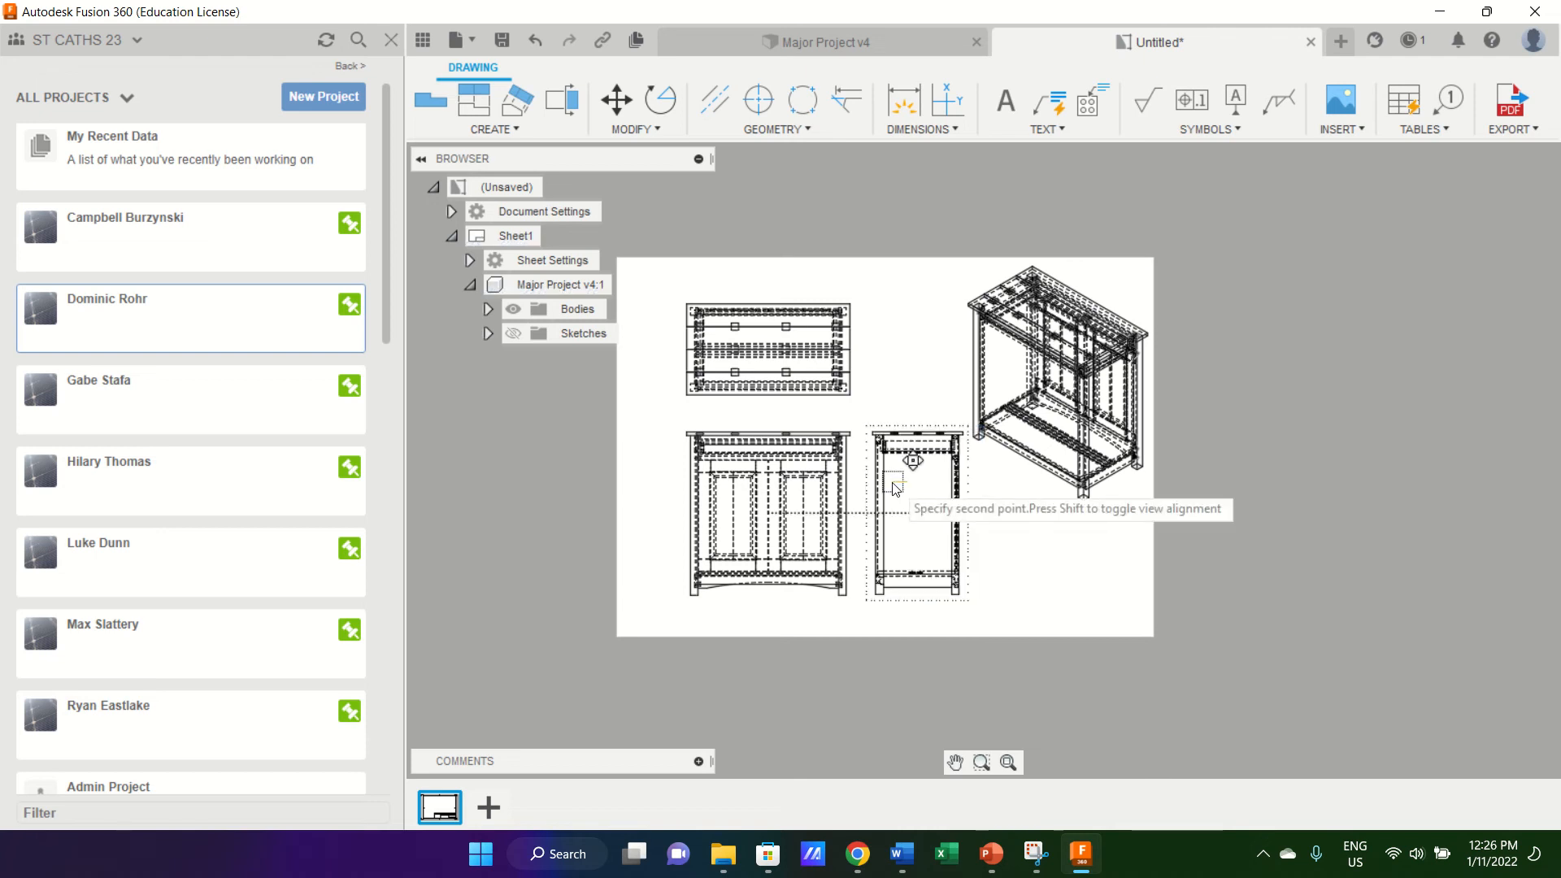
{"action": "left_click", "coordinate": [900, 489]}
{"action": "left_click", "coordinate": [823, 506]}
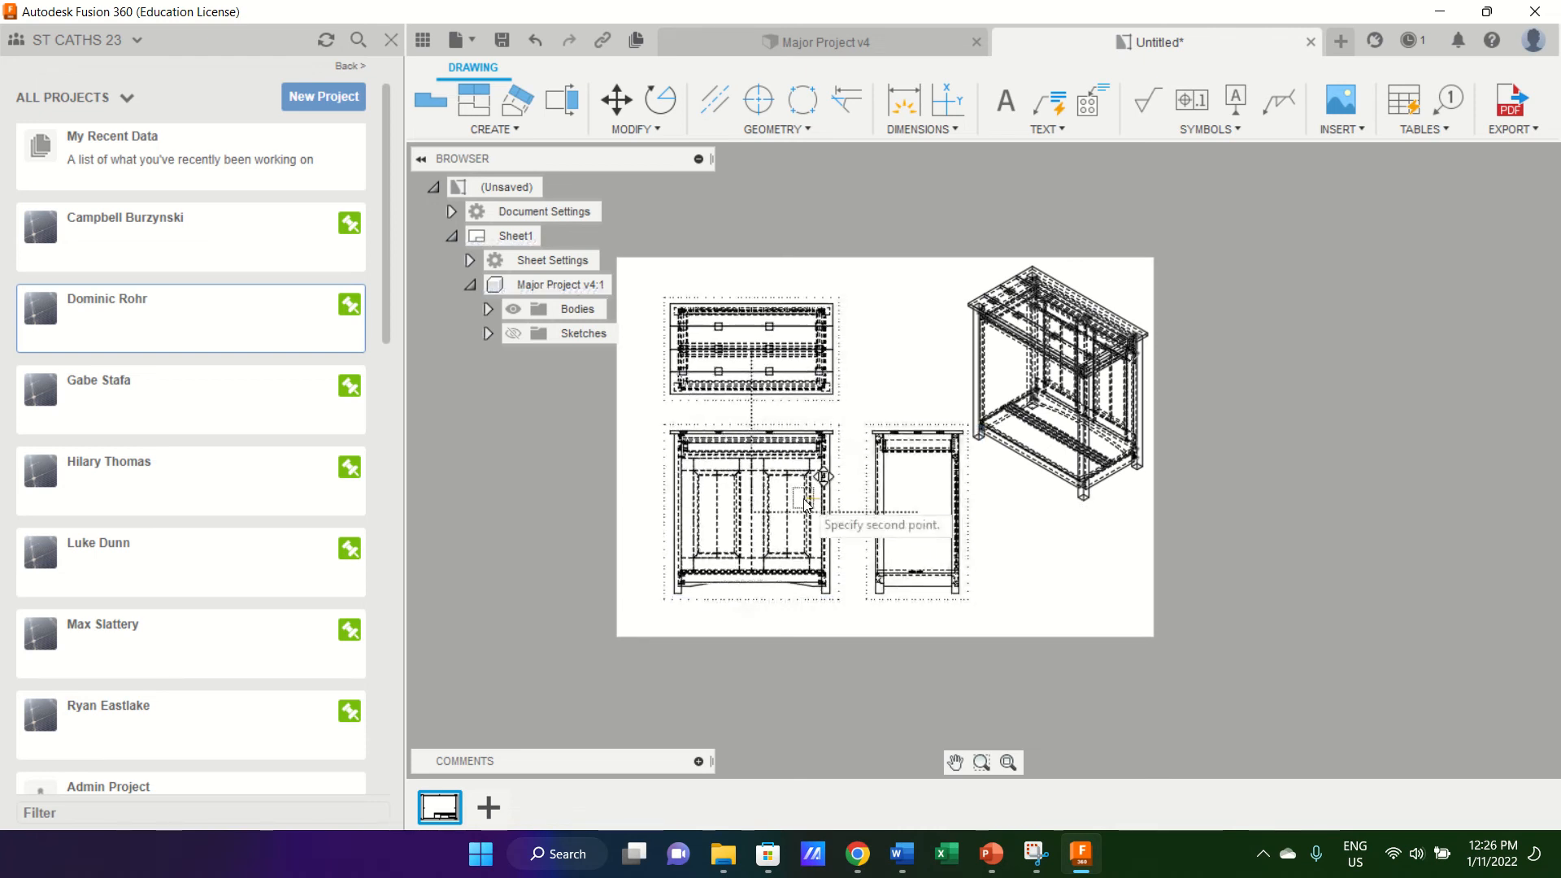
{"action": "left_click", "coordinate": [811, 499]}
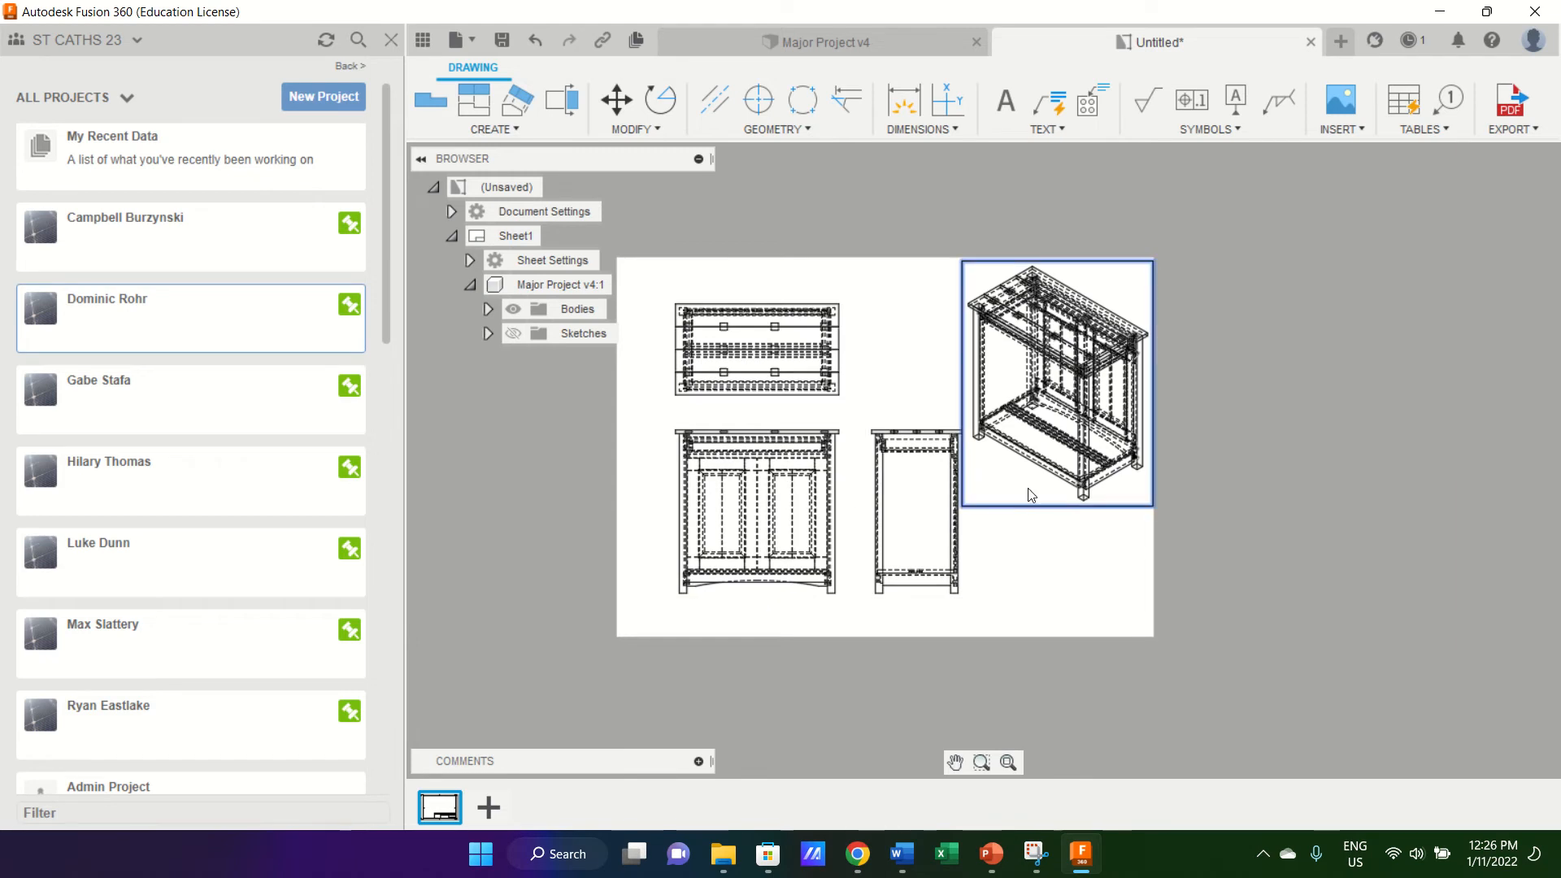
Try the Shaded style on the isometric view and delete that view from the sheet.
{"action": "double_click", "coordinate": [1061, 386]}
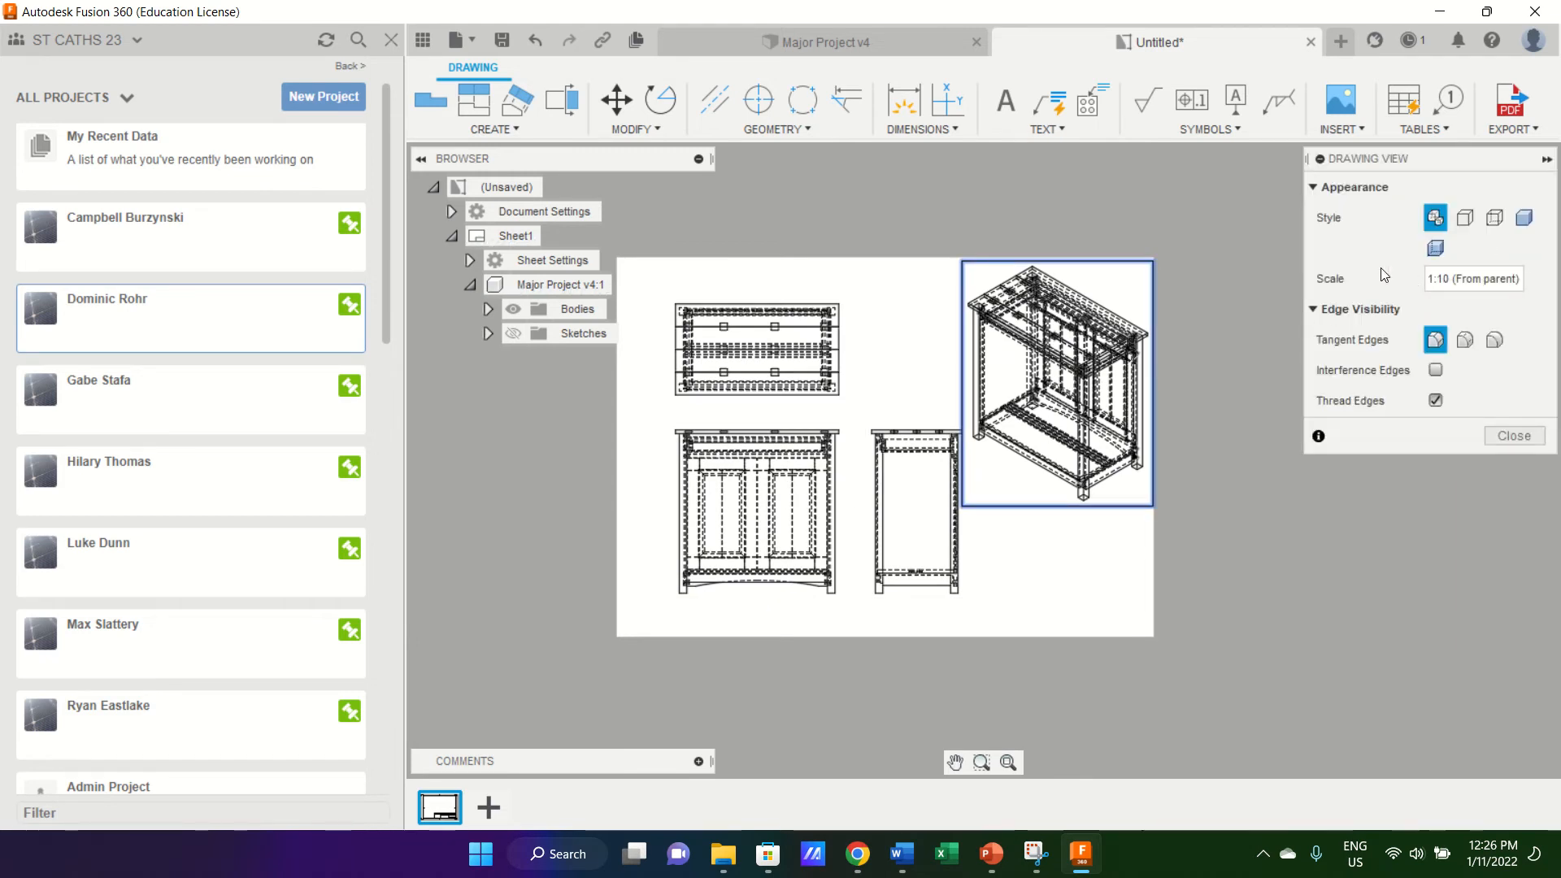
{"action": "right_click", "coordinate": [1082, 383]}
{"action": "left_click", "coordinate": [1142, 381]}
{"action": "left_click", "coordinate": [1524, 221]}
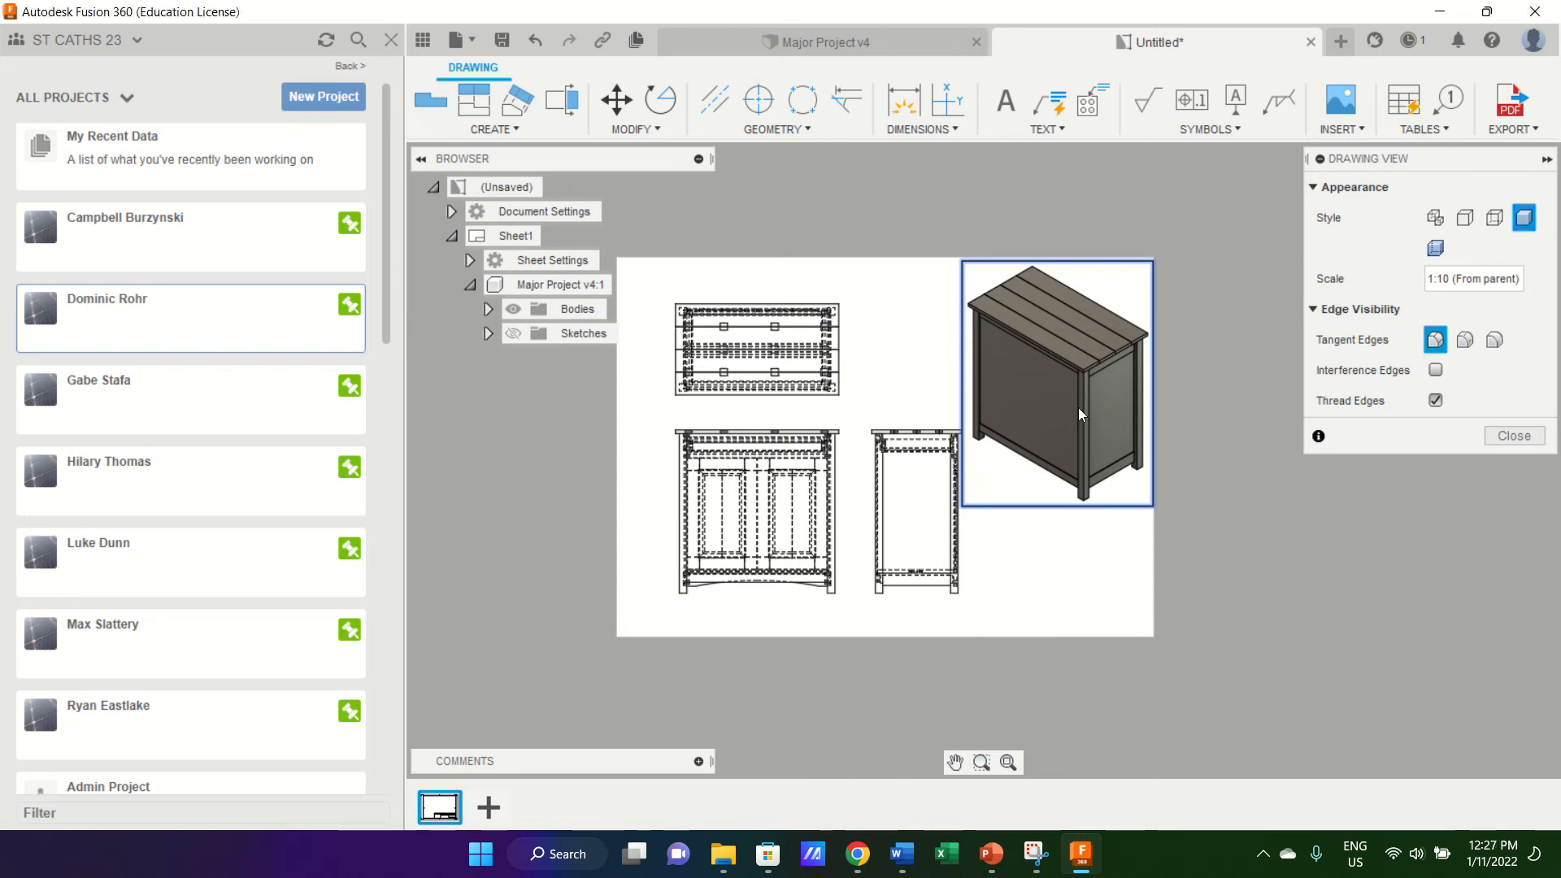
{"action": "left_click", "coordinate": [1514, 435]}
{"action": "key", "text": "Delete"}
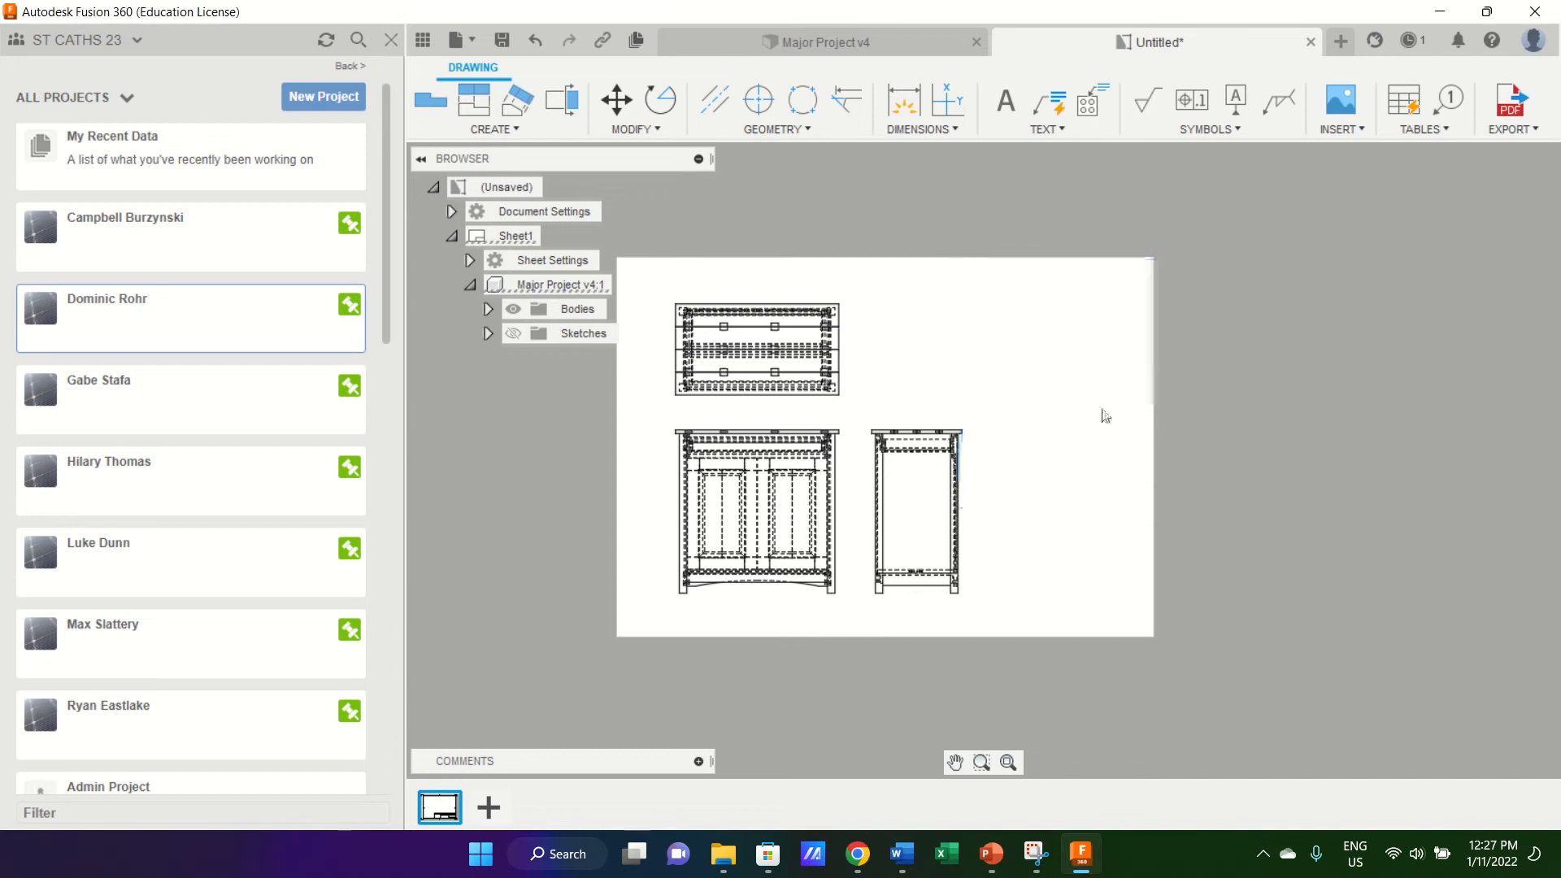
Try projecting a new isometric view diagonally below-left of the front view and remove it again.
{"action": "left_click", "coordinate": [746, 515]}
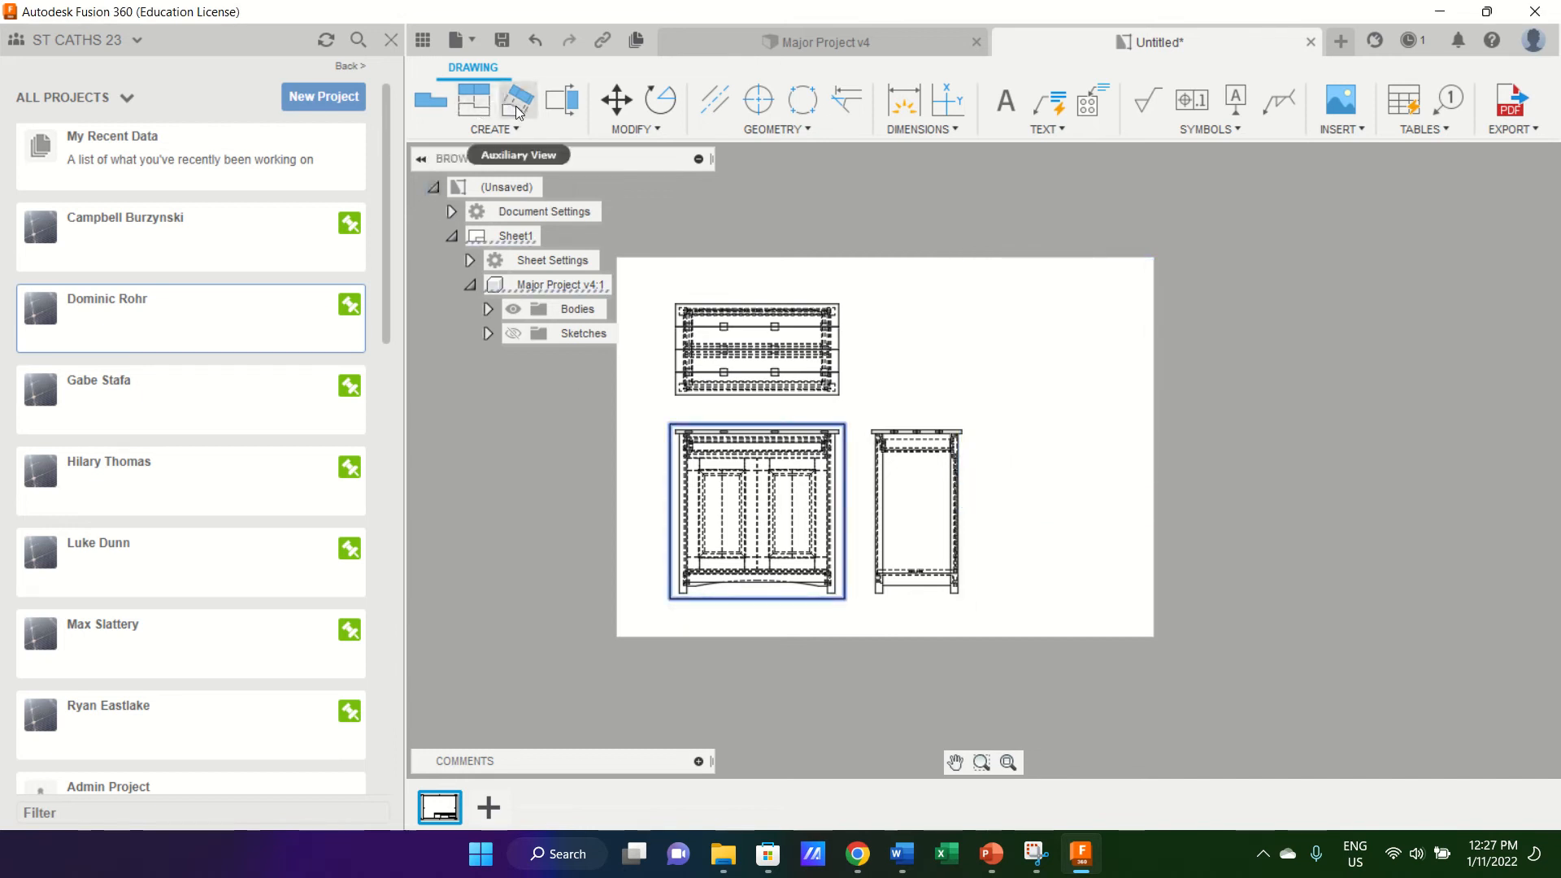
{"action": "left_click", "coordinate": [478, 111]}
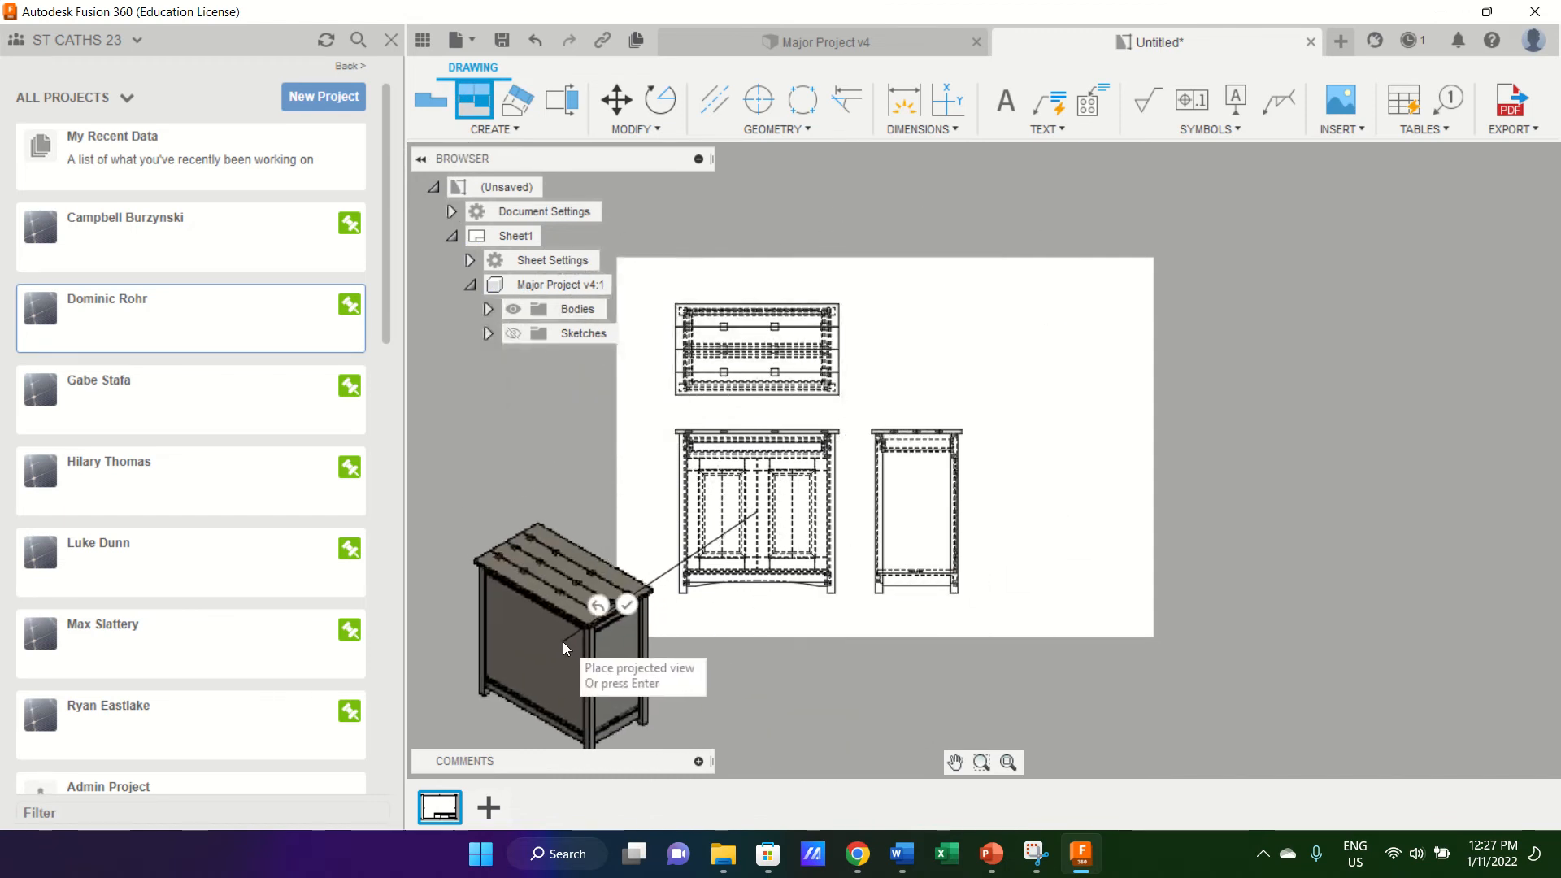
{"action": "left_click", "coordinate": [562, 641]}
{"action": "key", "text": "Return"}
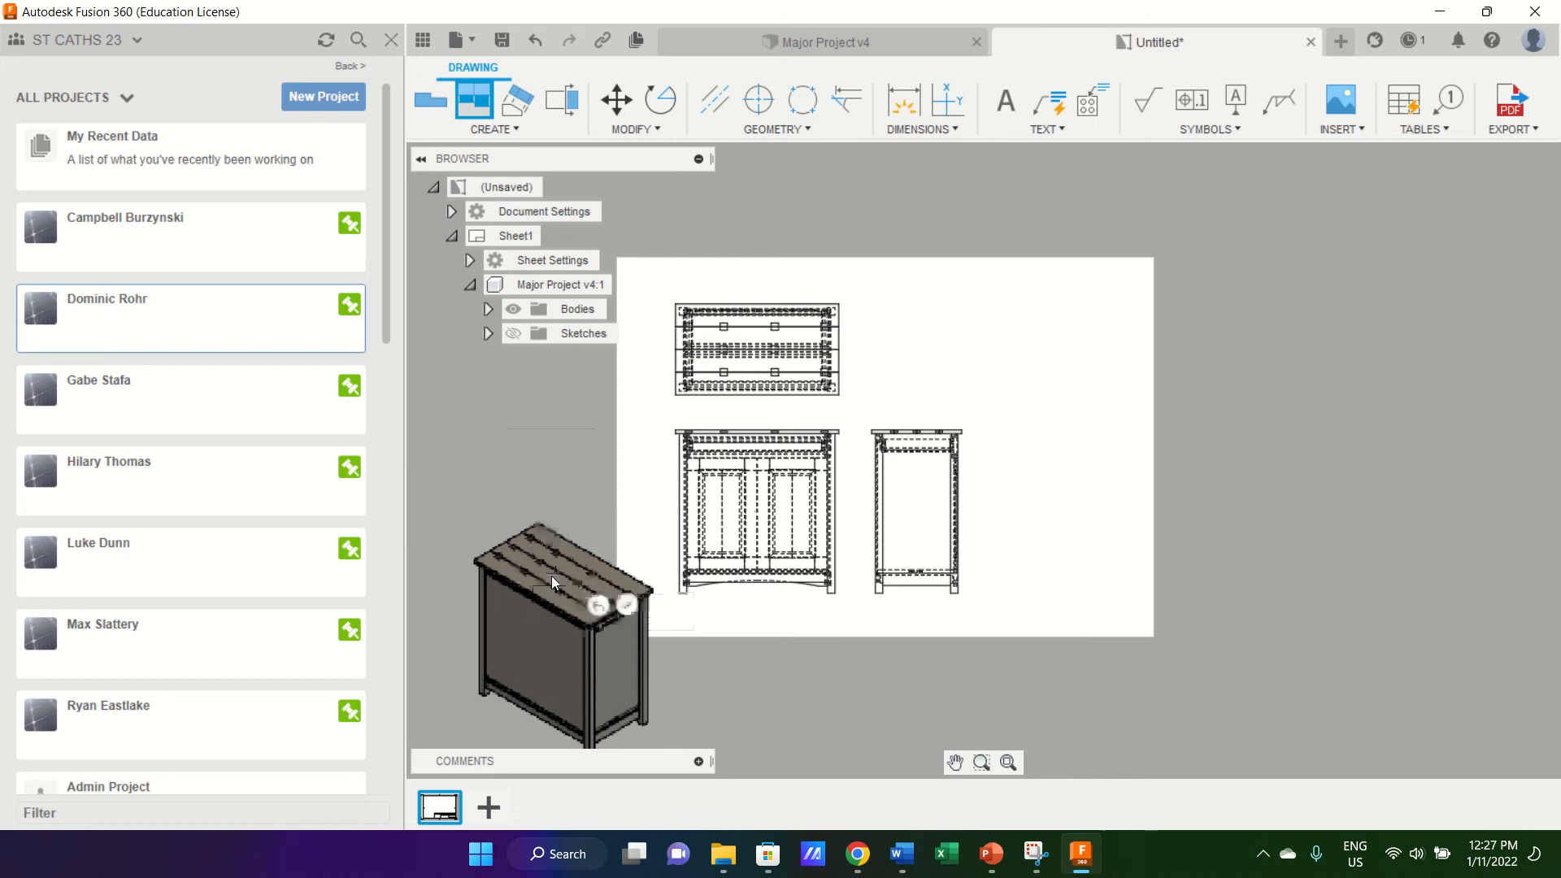
{"action": "double_click", "coordinate": [554, 583]}
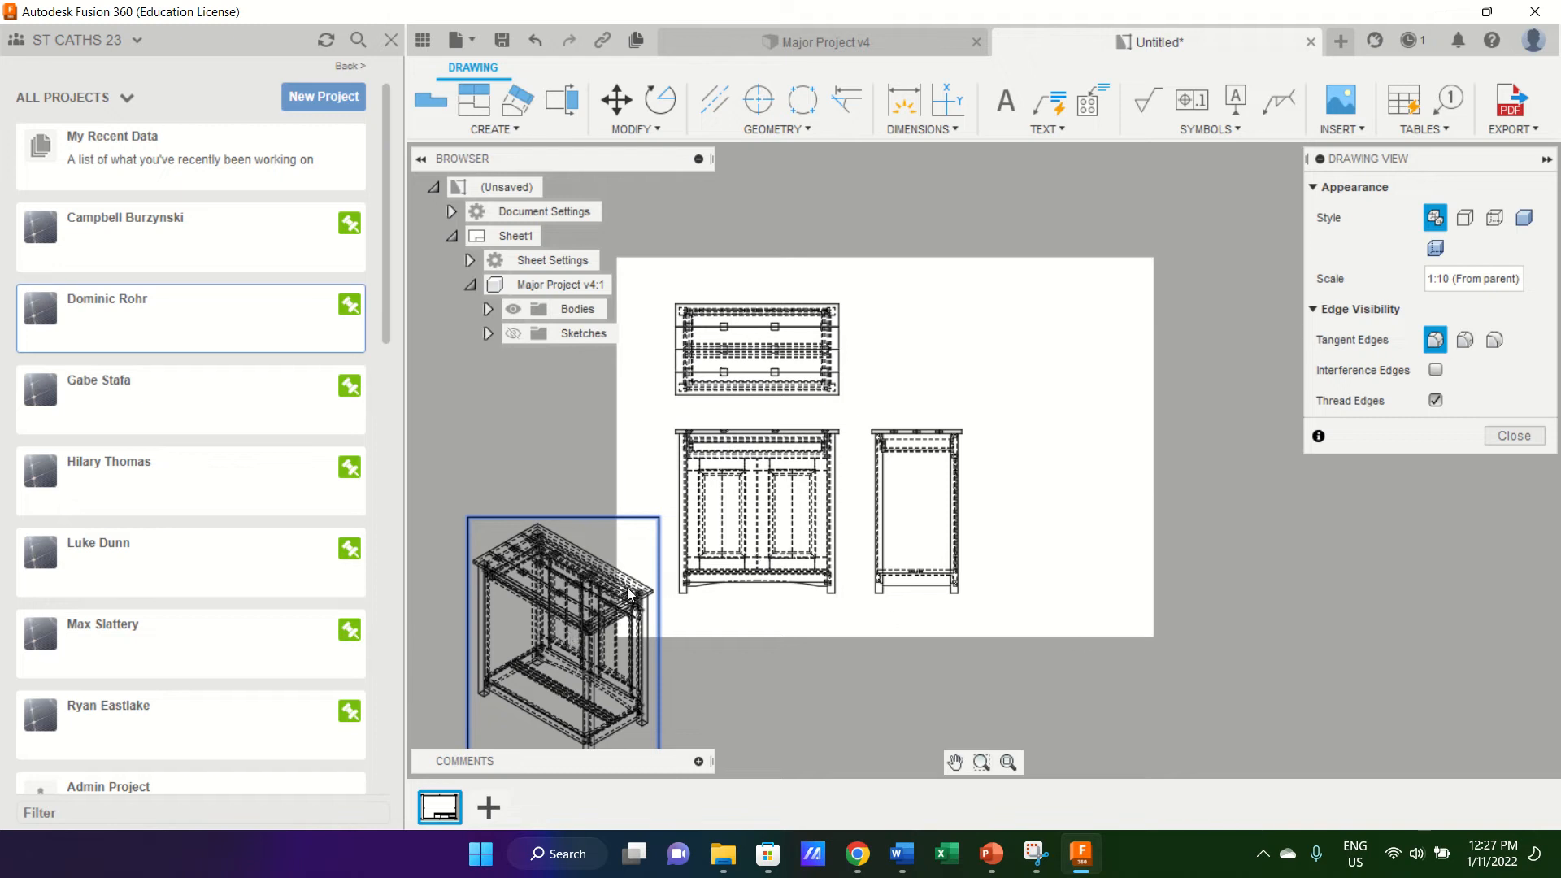
{"action": "left_click", "coordinate": [1514, 436]}
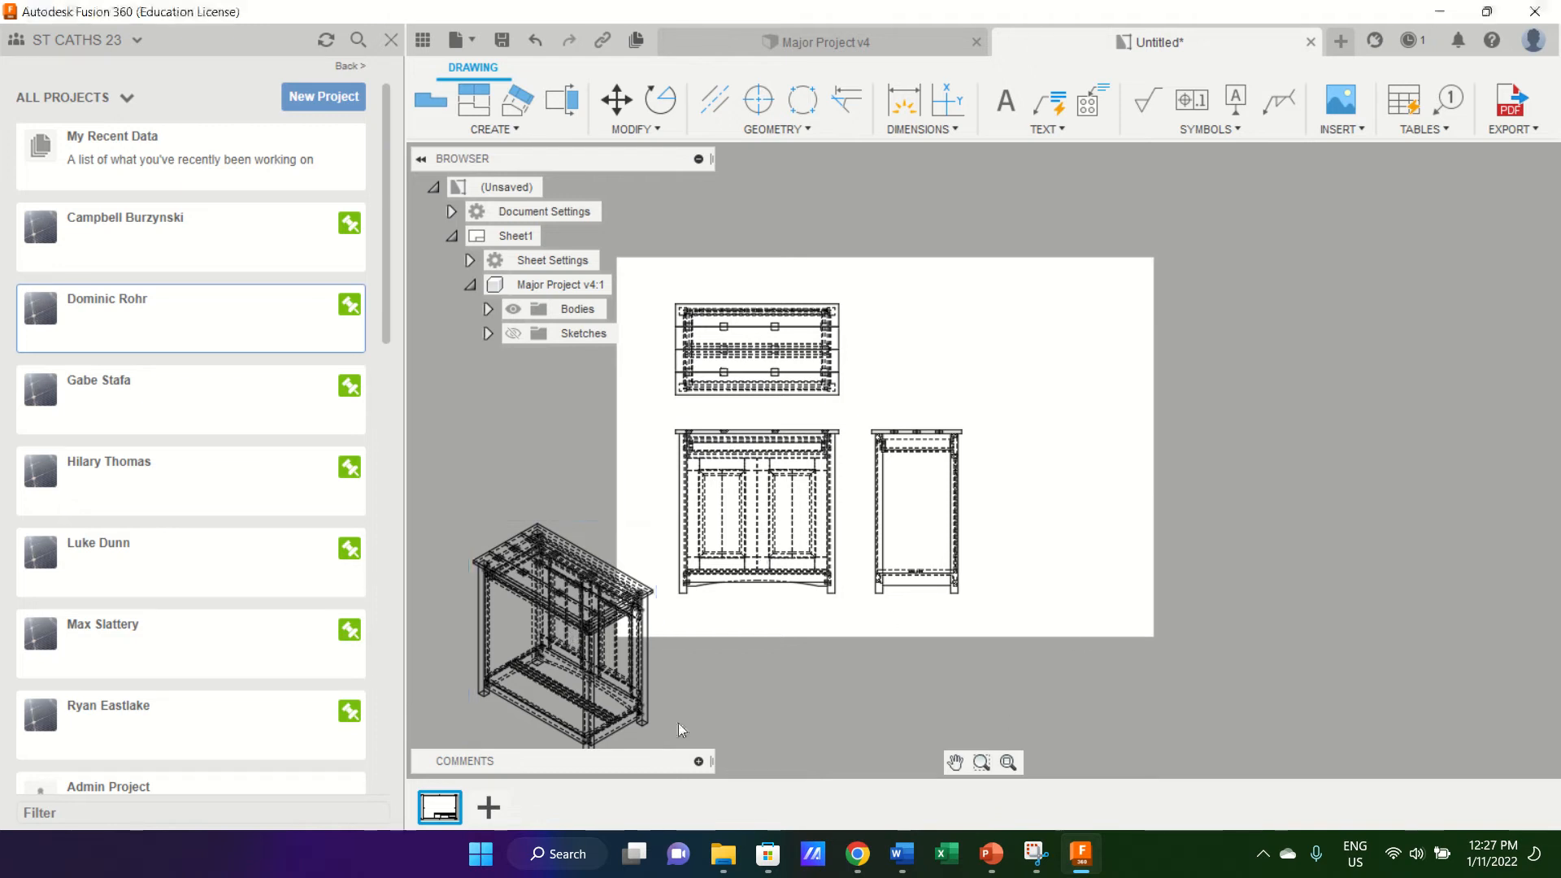
{"action": "key", "text": "Delete"}
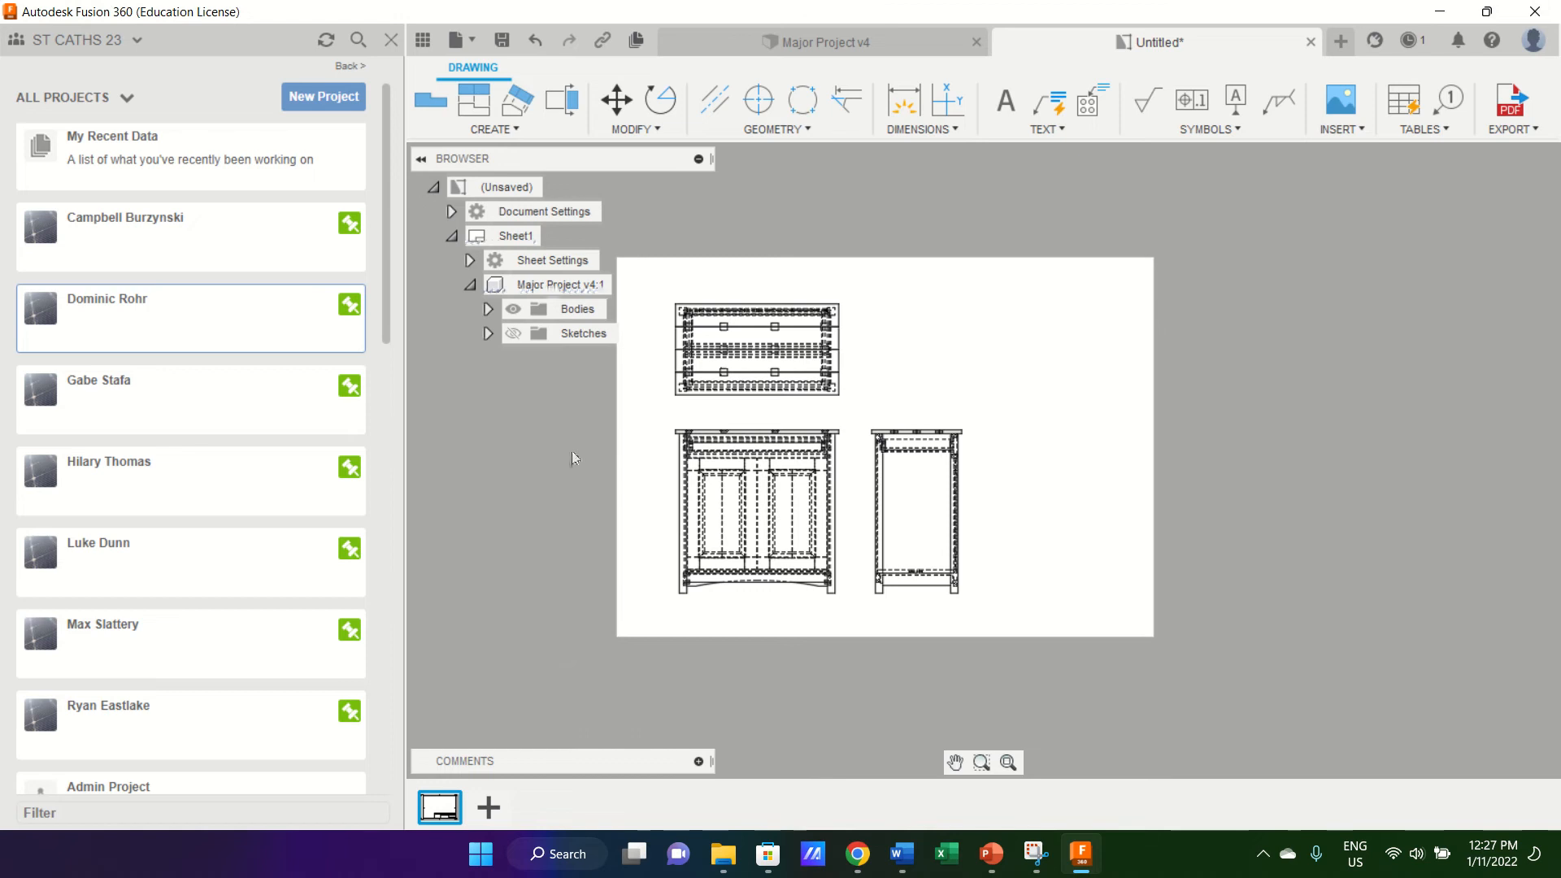
Dimension the cabinet's overall height at the left side of the front view.
{"action": "scroll", "coordinate": [598, 446], "scroll_direction": "down", "scroll_amount": 1}
{"action": "scroll", "coordinate": [597, 453], "scroll_direction": "up", "scroll_amount": 3}
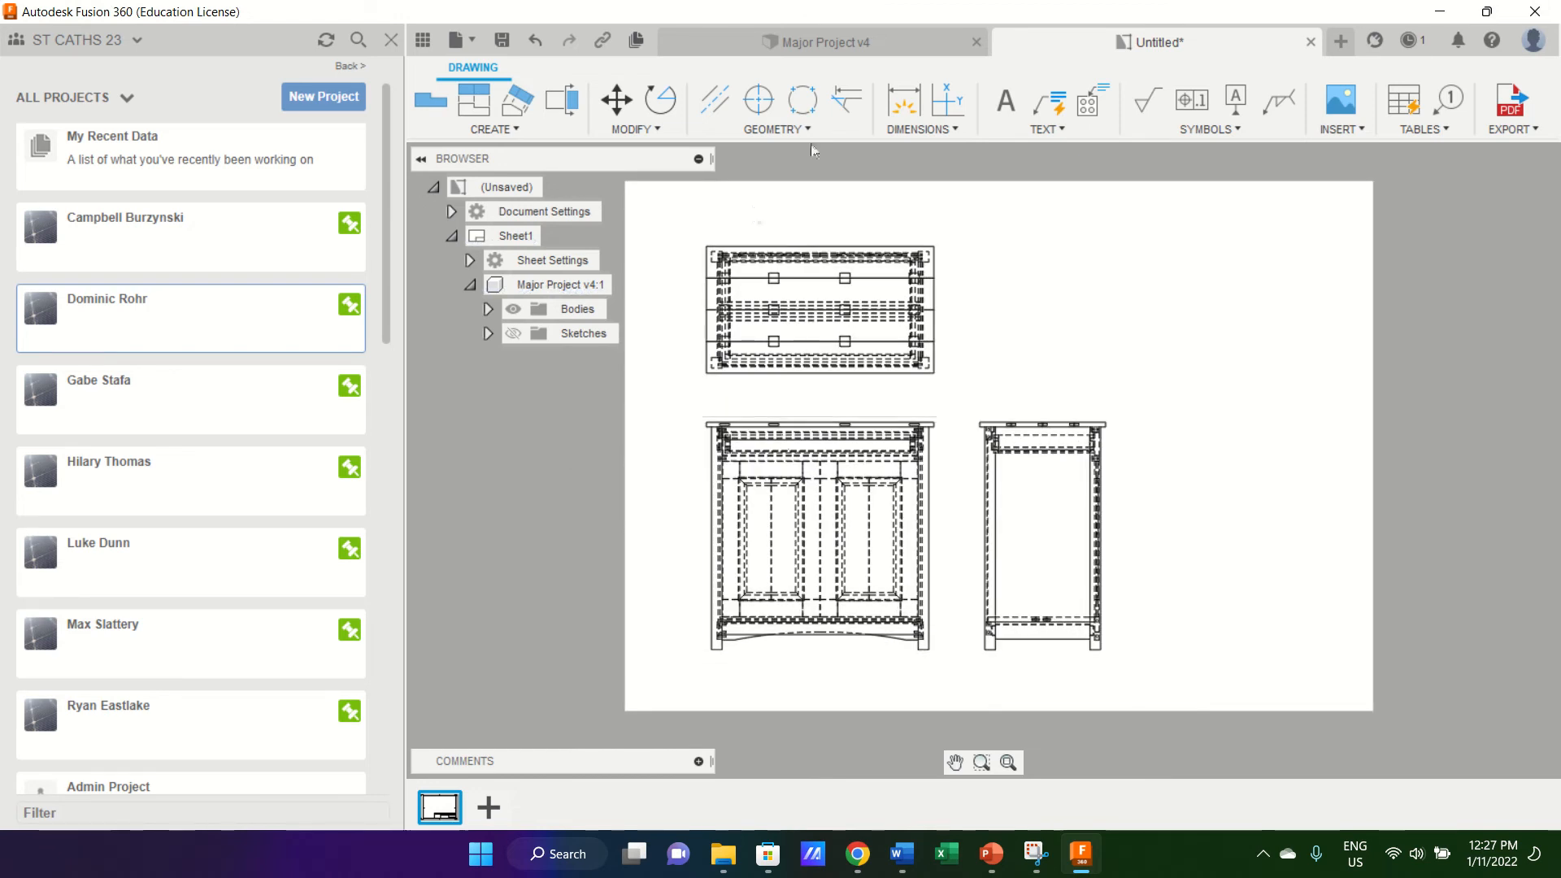
{"action": "left_click", "coordinate": [911, 110]}
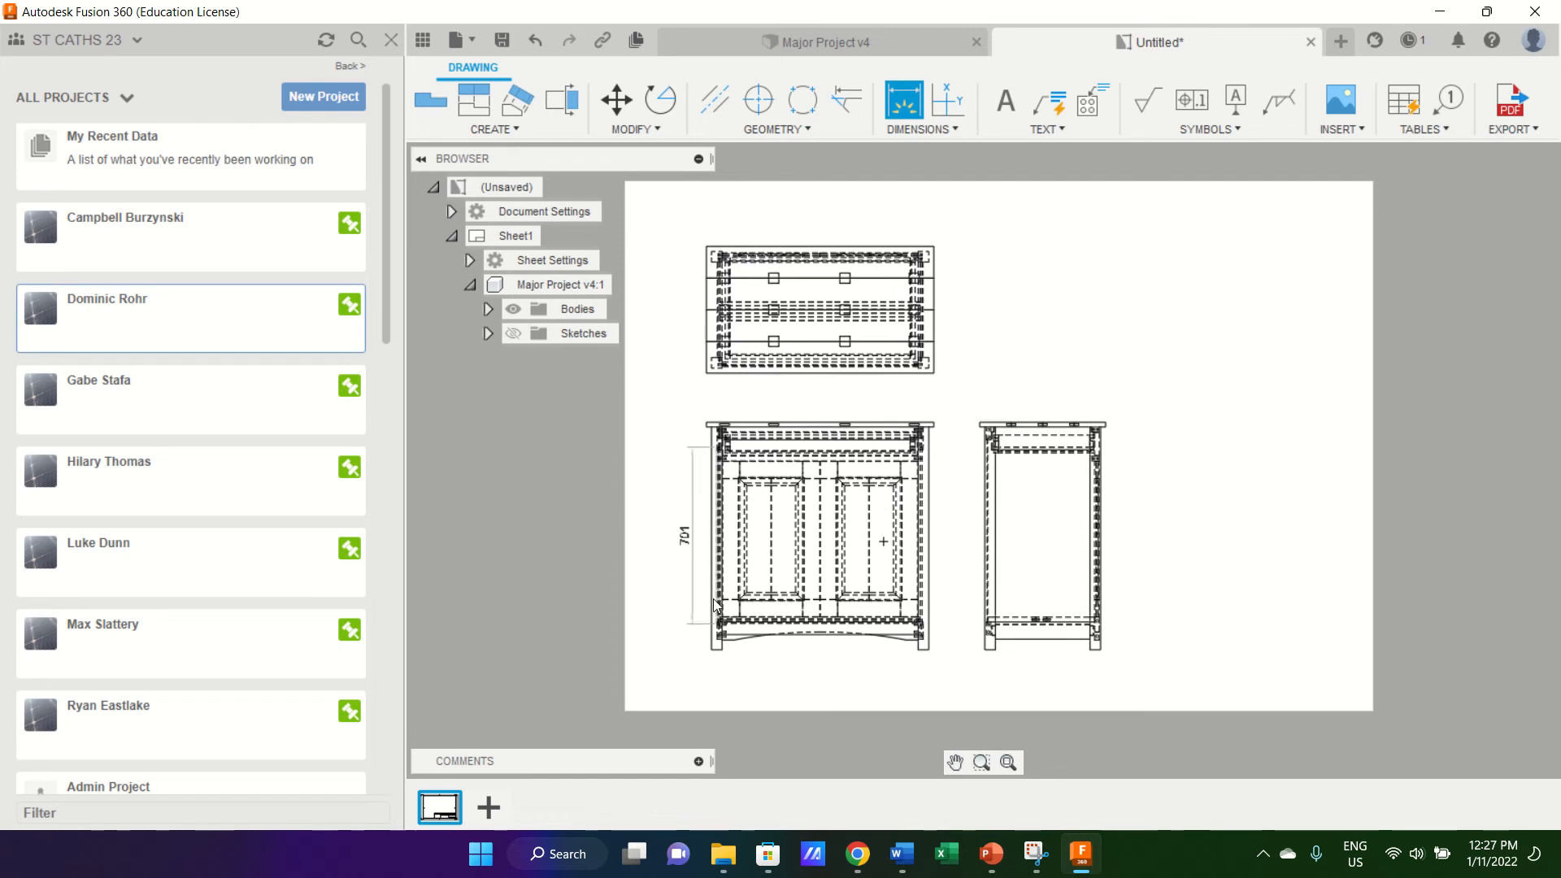
{"action": "left_click", "coordinate": [713, 651]}
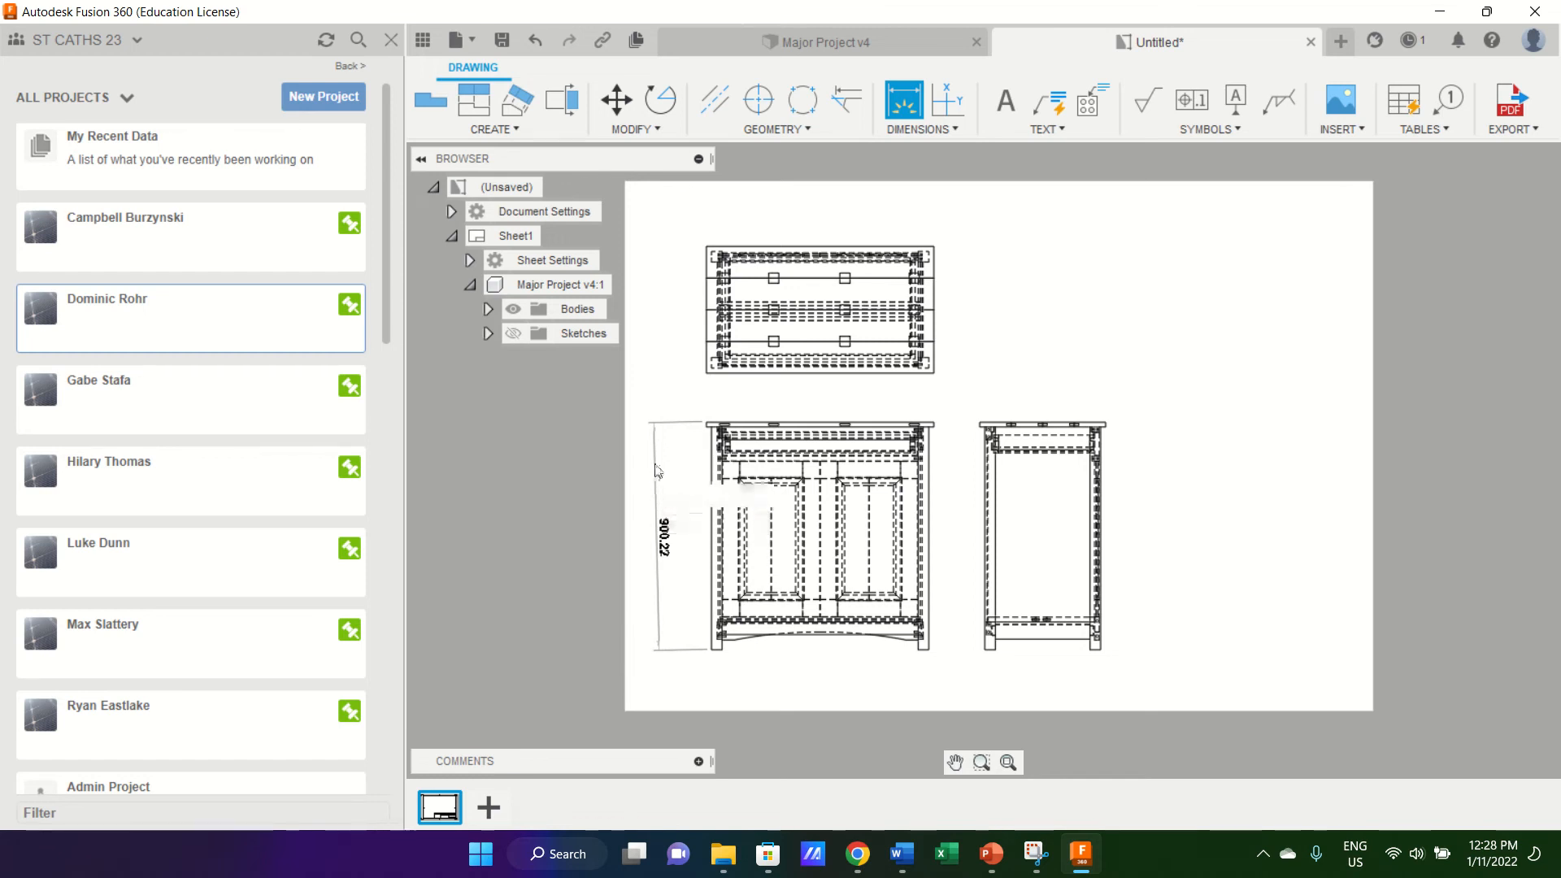
{"action": "left_click", "coordinate": [665, 419]}
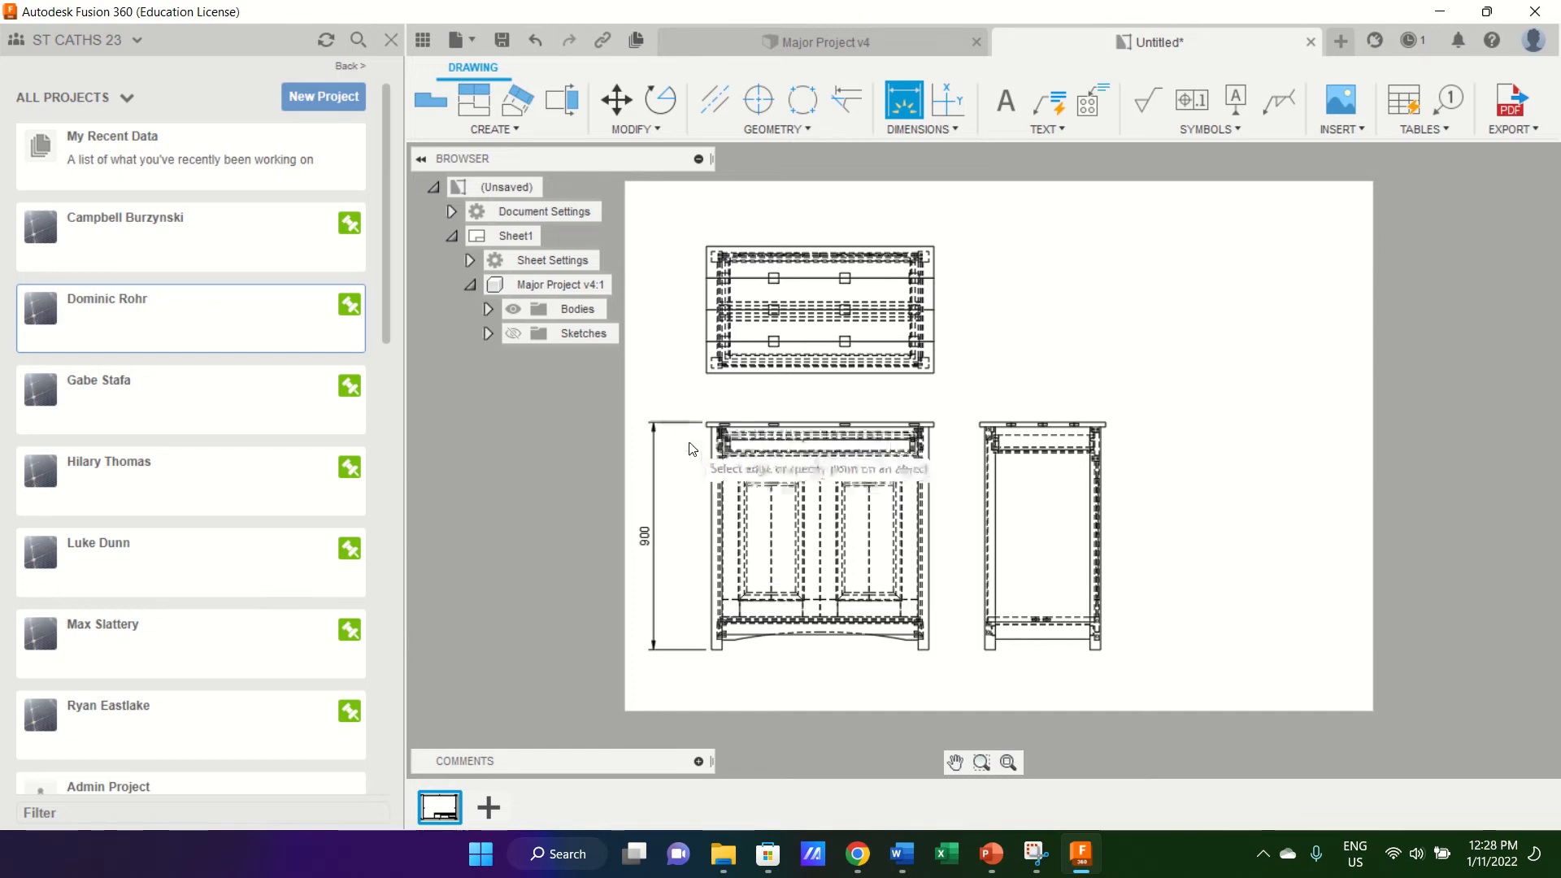
{"action": "scroll", "coordinate": [687, 431], "scroll_direction": "up", "scroll_amount": 5}
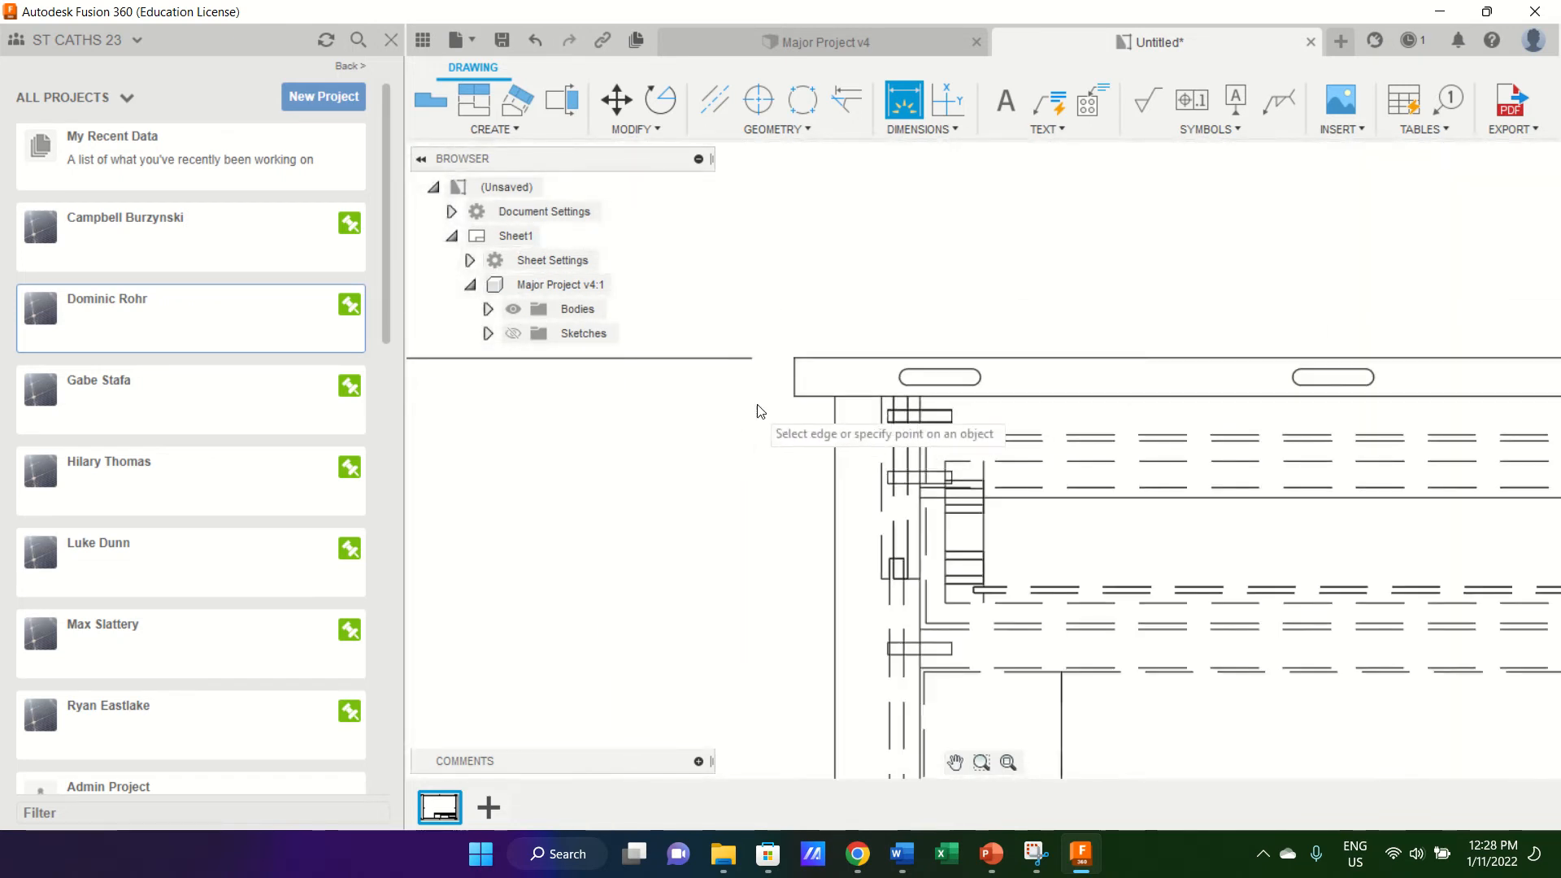
Dimension the thickness of the cabinet's top panel beside the upper-left corner of the front view.
{"action": "left_click", "coordinate": [795, 357]}
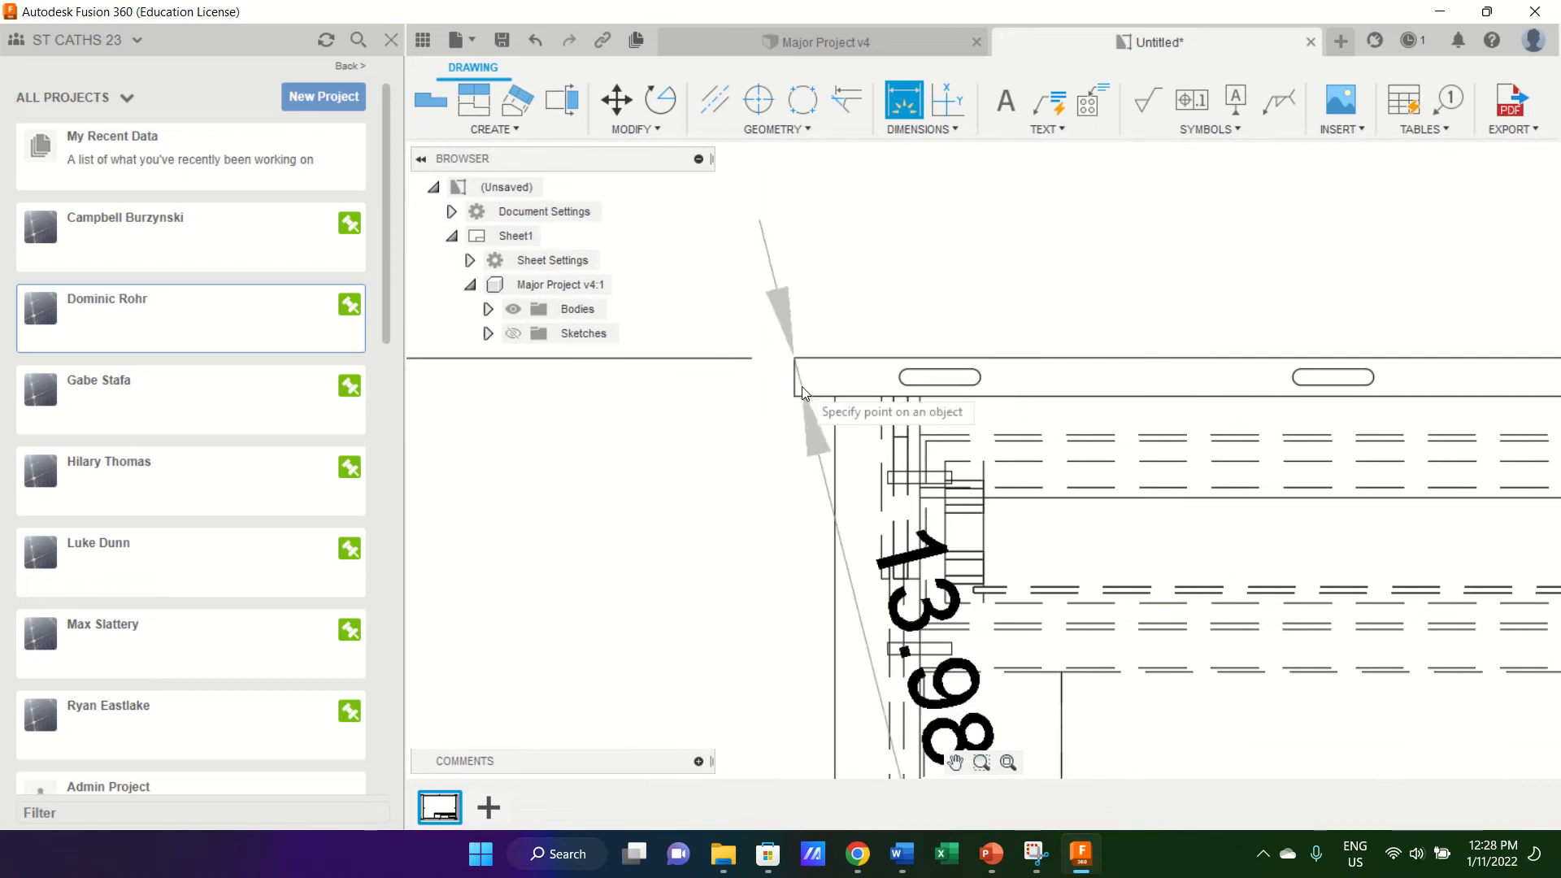
{"action": "left_click", "coordinate": [795, 396]}
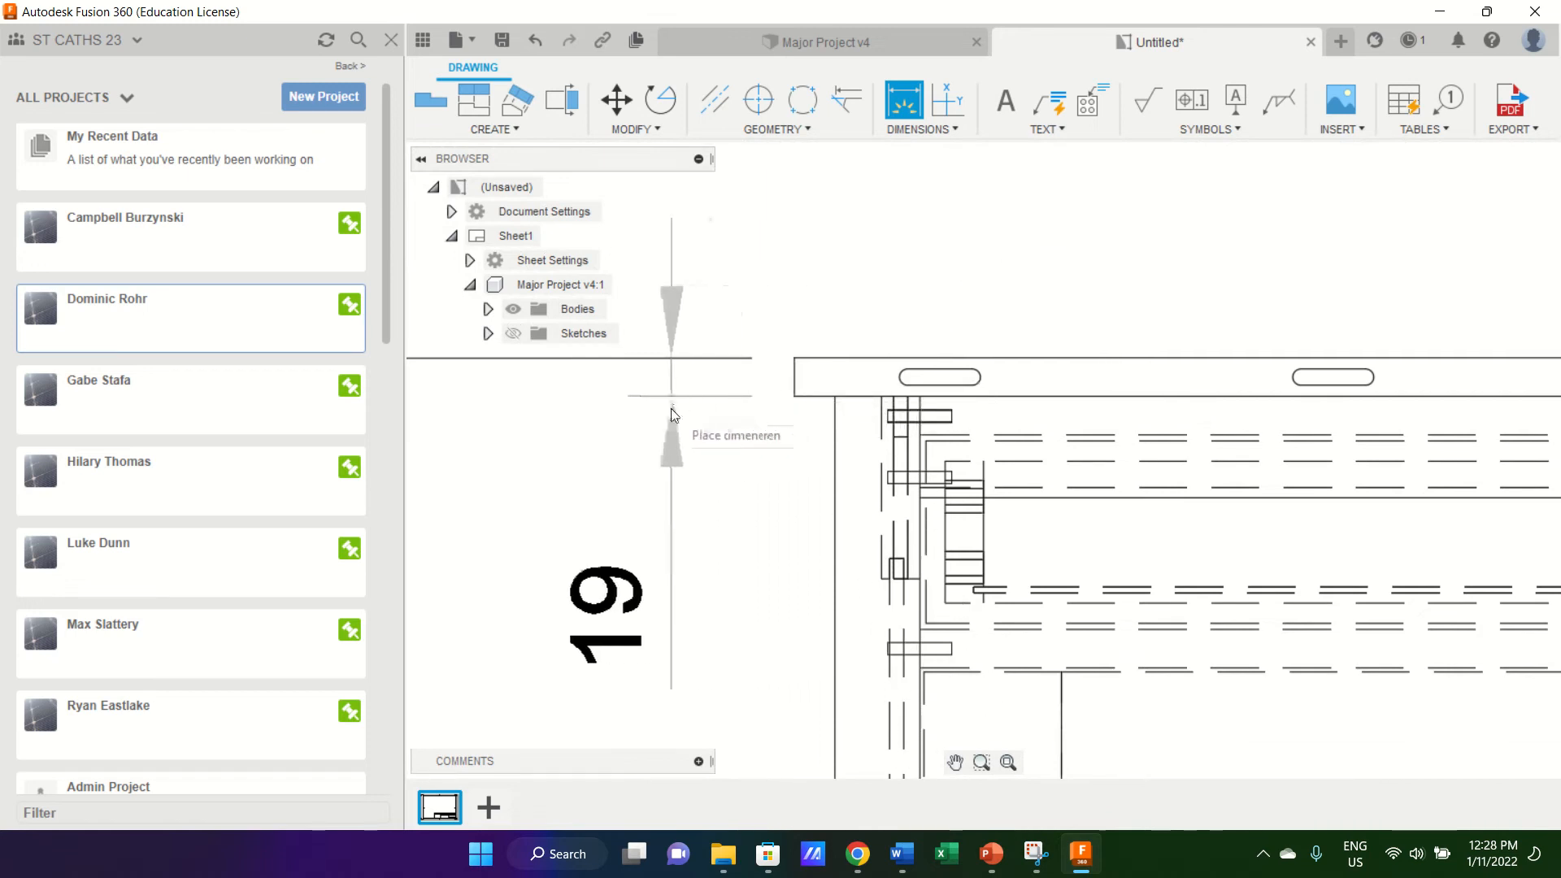
{"action": "scroll", "coordinate": [670, 408], "scroll_direction": "down", "scroll_amount": 5}
{"action": "left_click", "coordinate": [668, 417]}
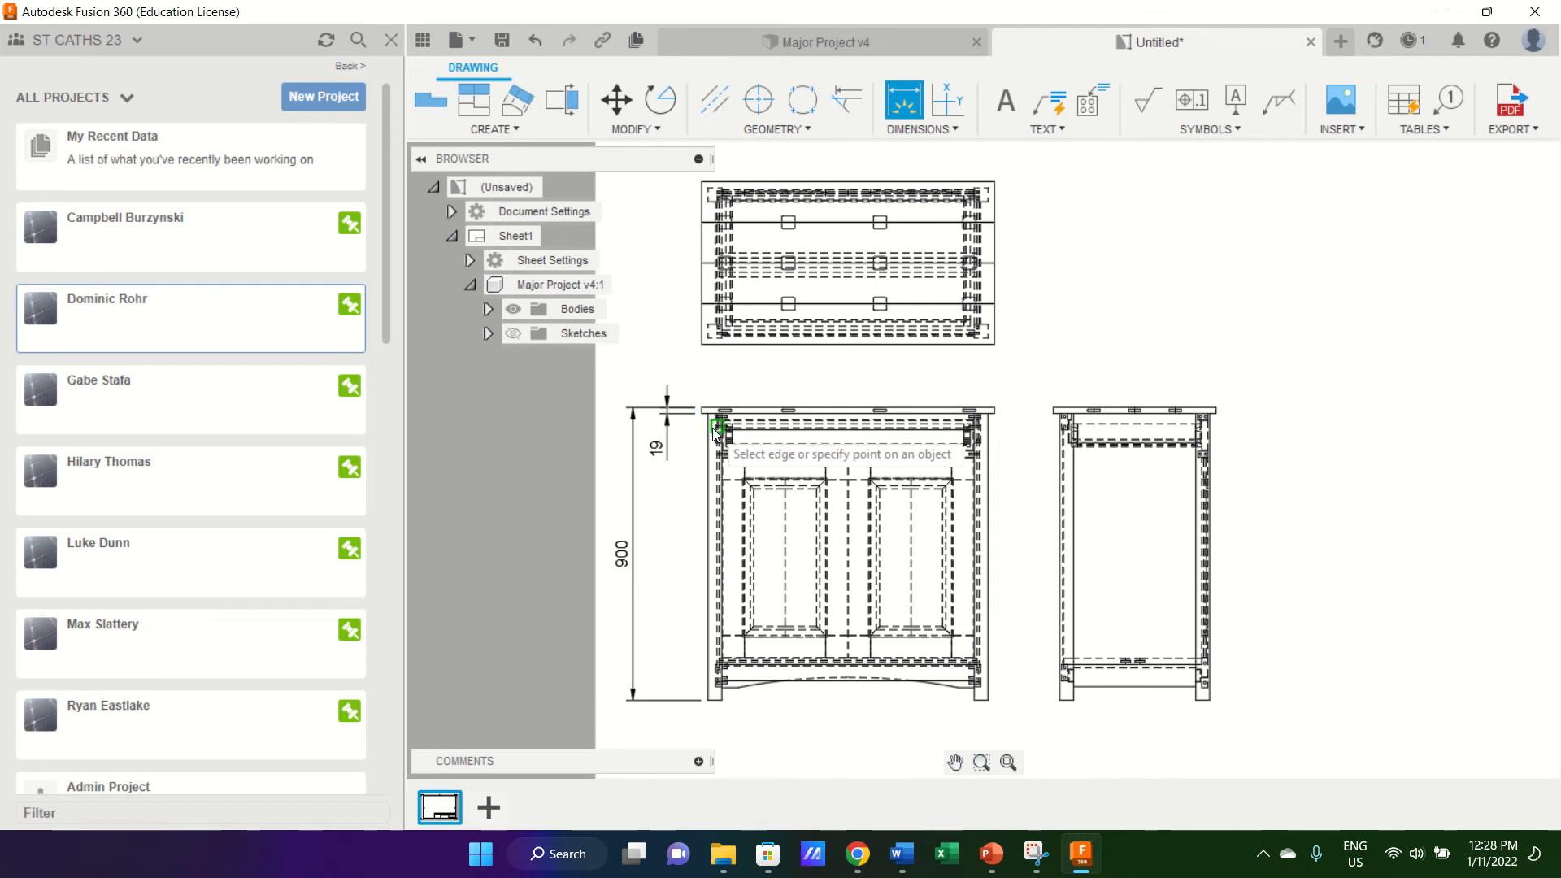
{"action": "left_click", "coordinate": [713, 701]}
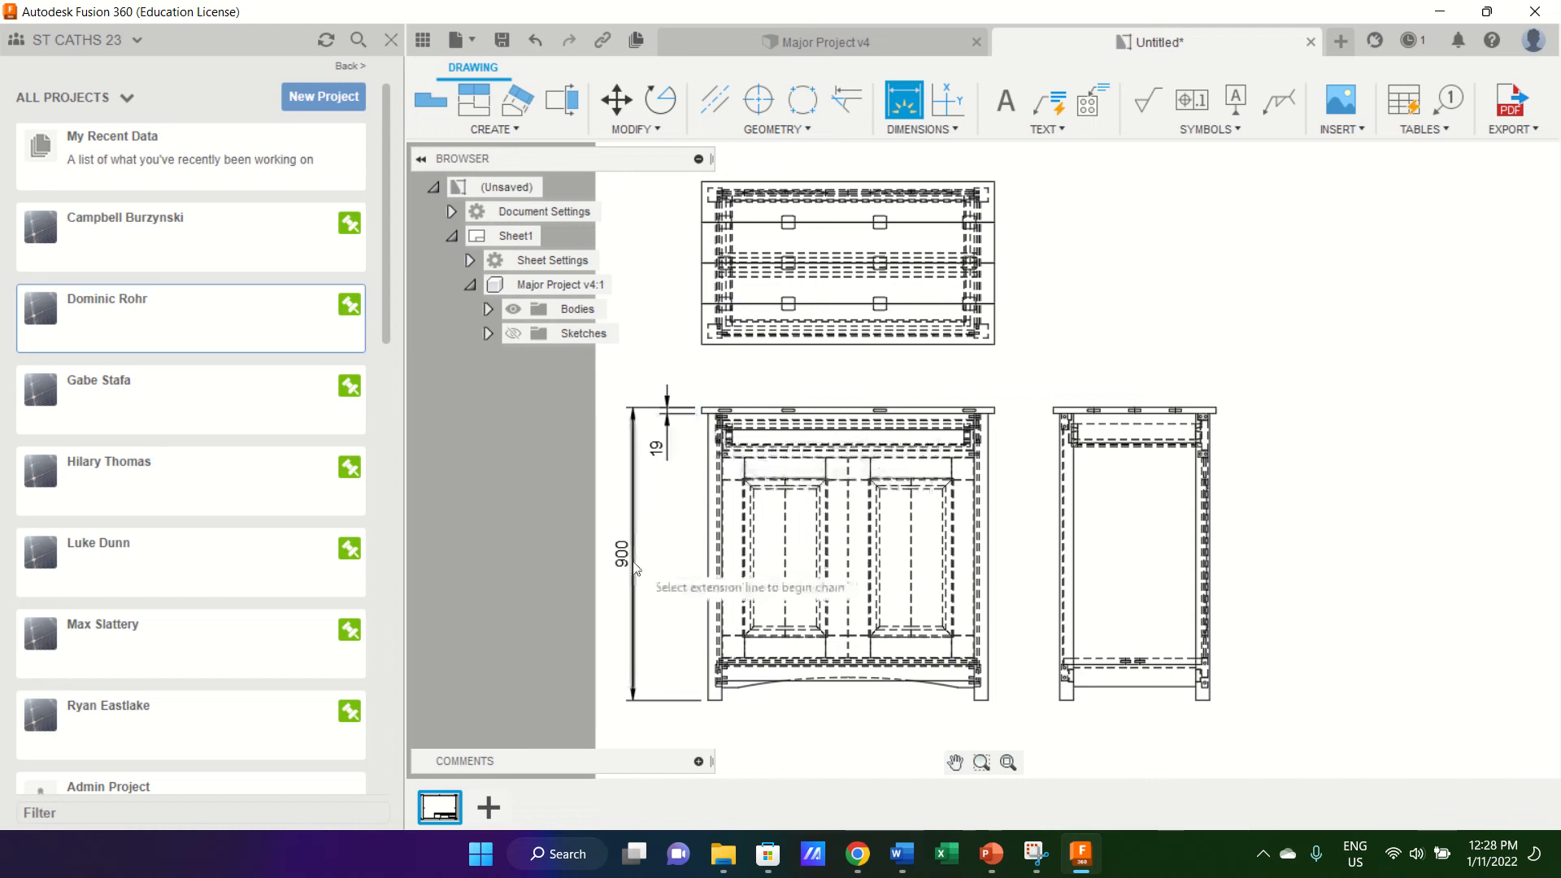
{"action": "left_click", "coordinate": [672, 436]}
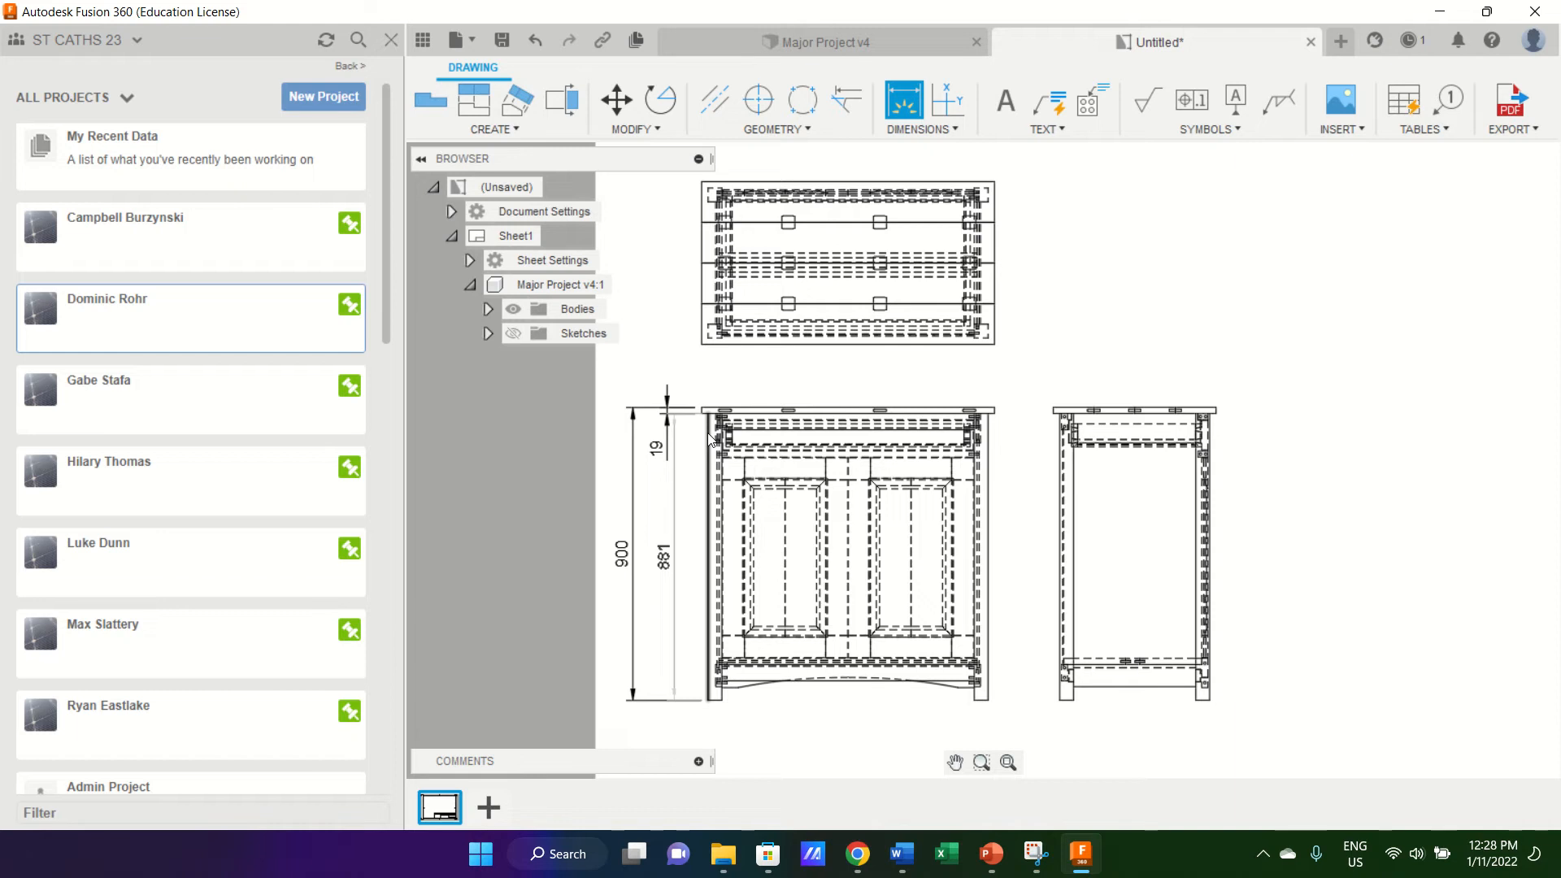
{"action": "key", "text": "Escape"}
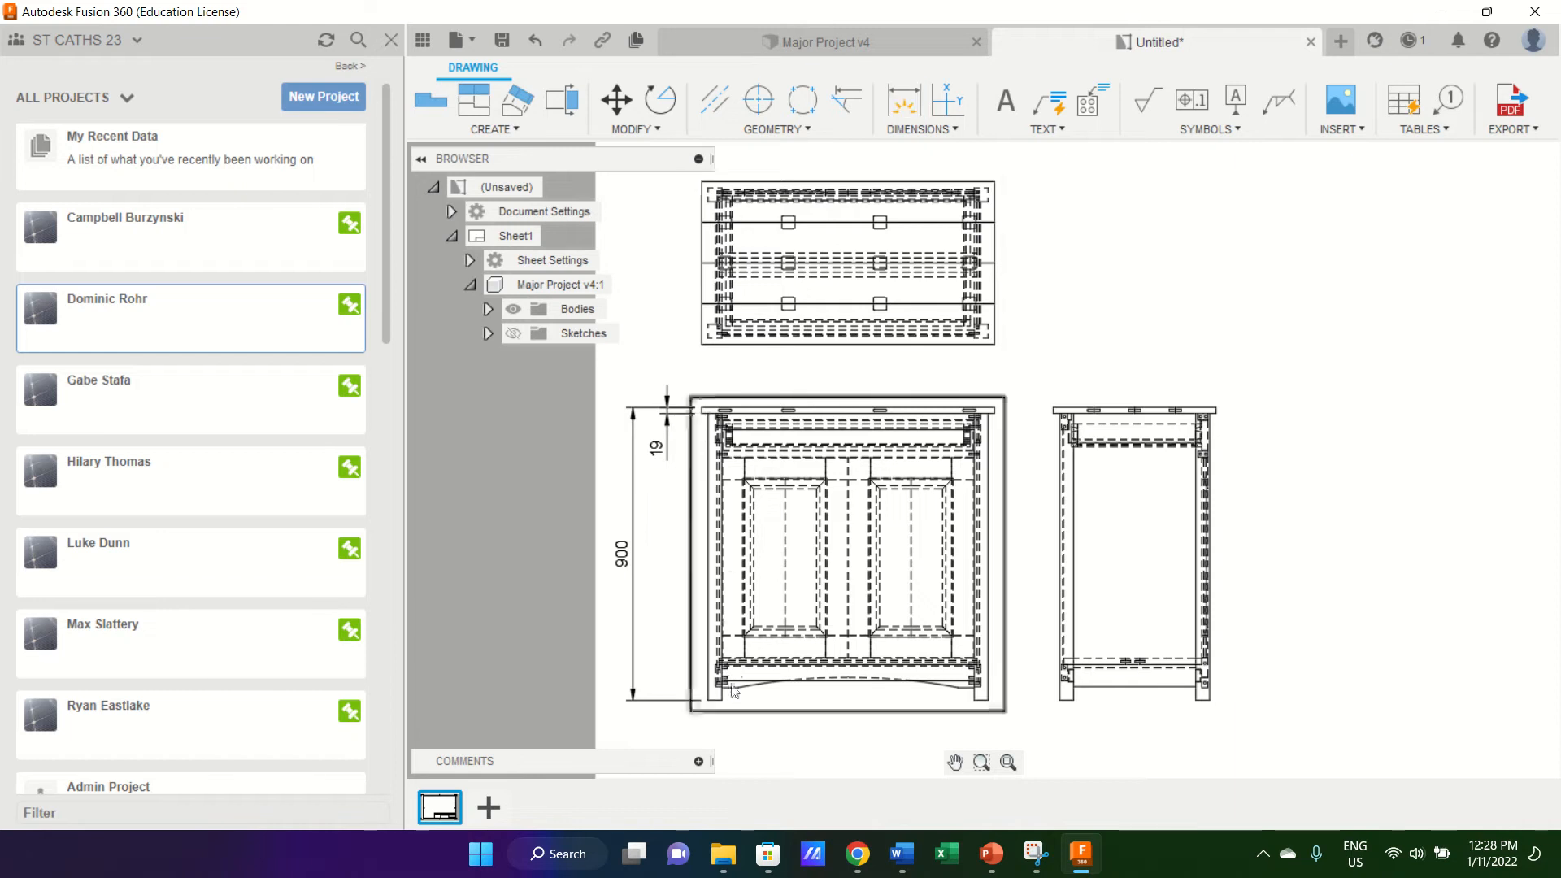
Dimension the tabletop's width above the top view and the overall width across the legs below the front view.
{"action": "left_click", "coordinate": [903, 99]}
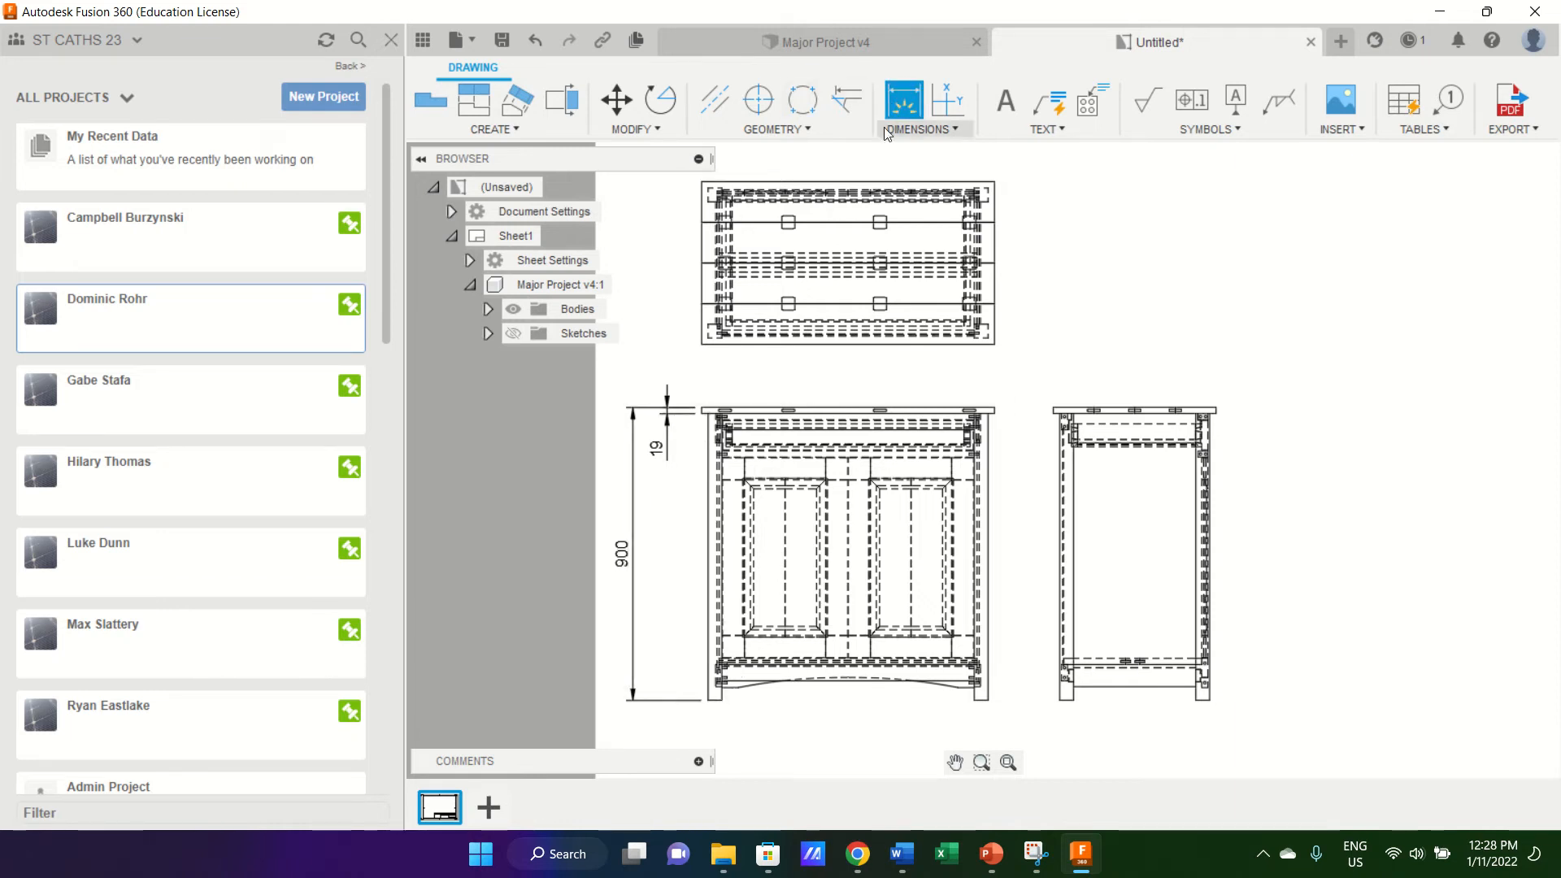
{"action": "left_click", "coordinate": [703, 181]}
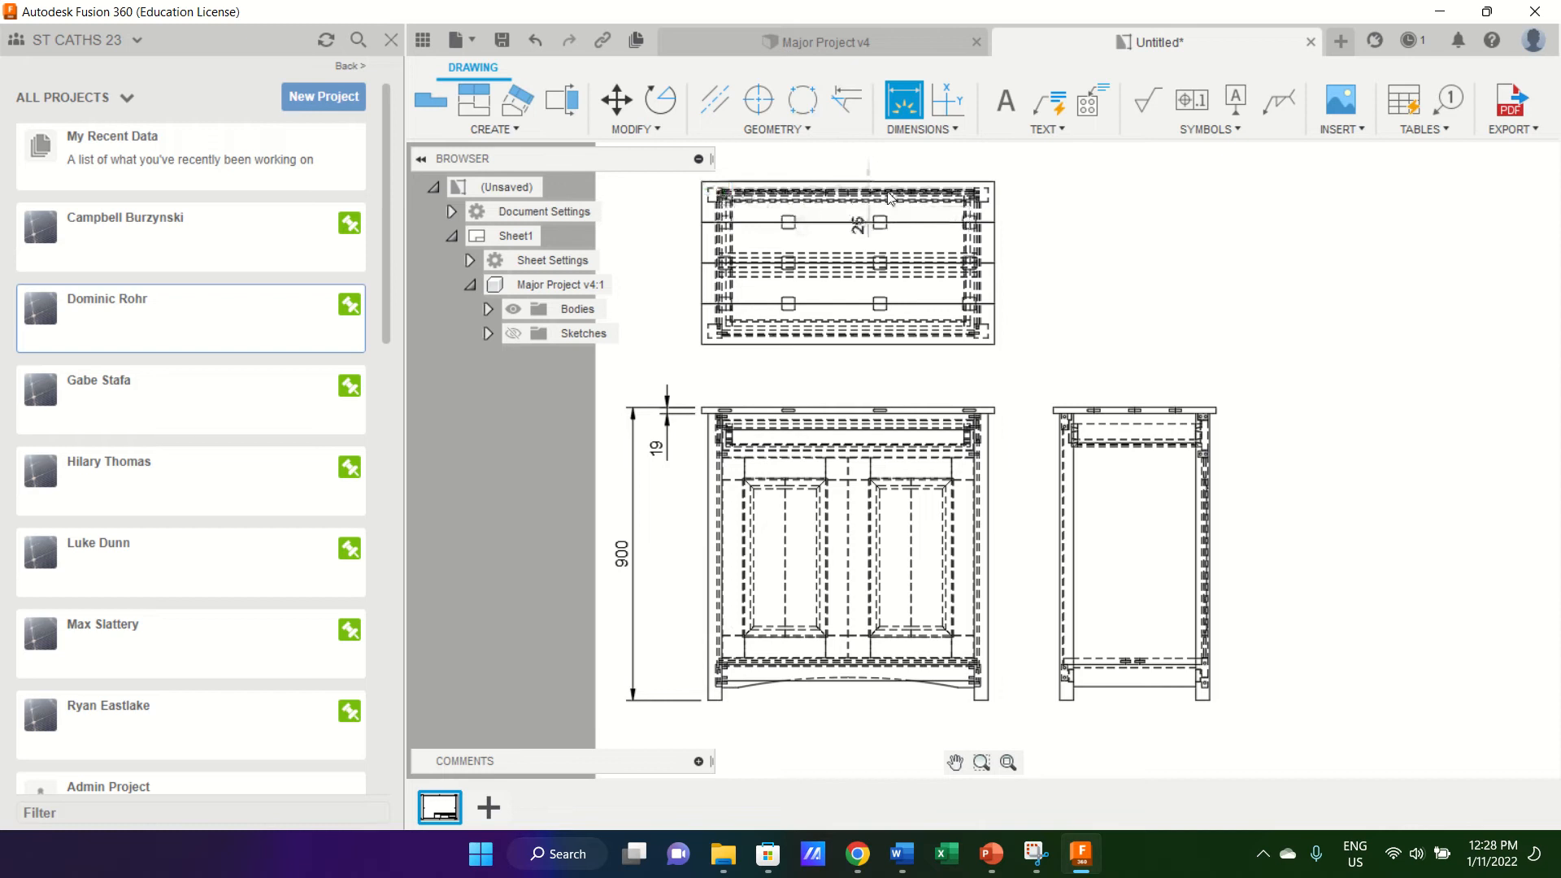
{"action": "left_click", "coordinate": [994, 180]}
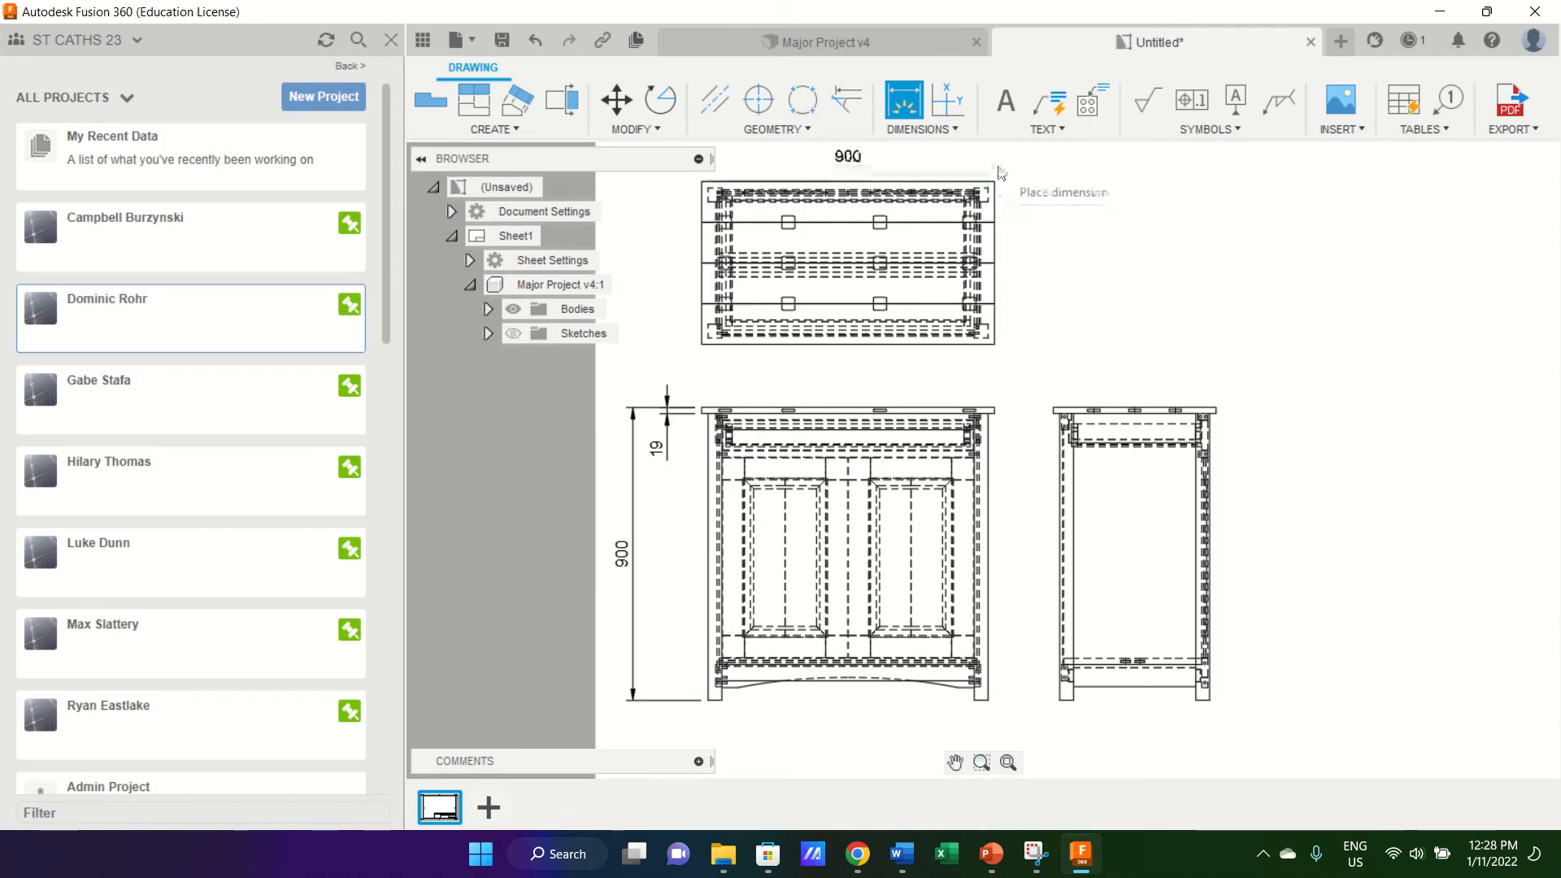
{"action": "left_click", "coordinate": [998, 172]}
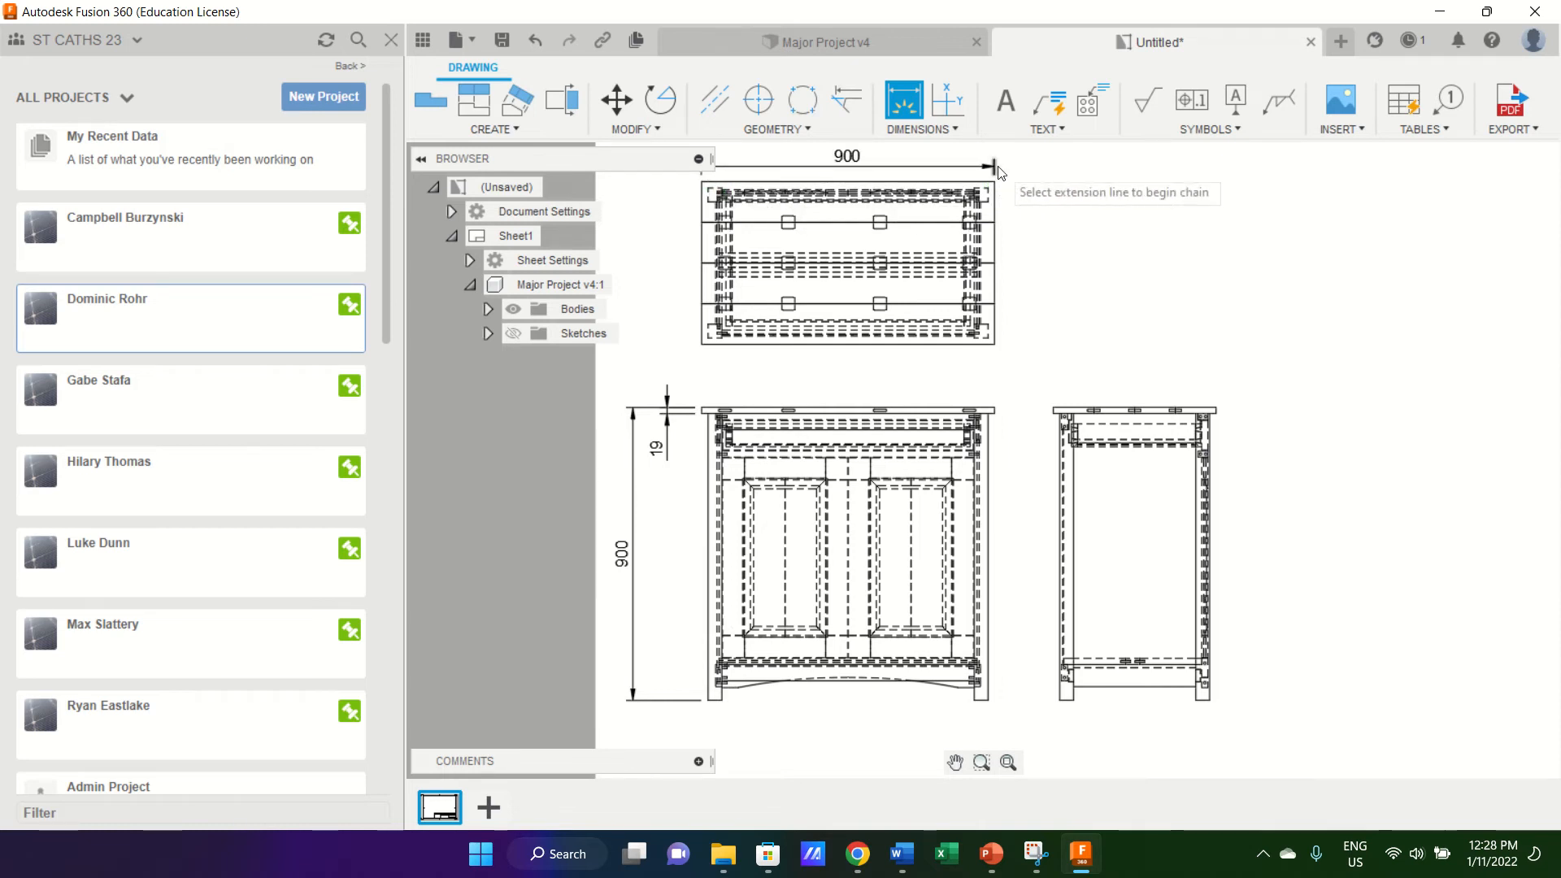
{"action": "left_click", "coordinate": [705, 702]}
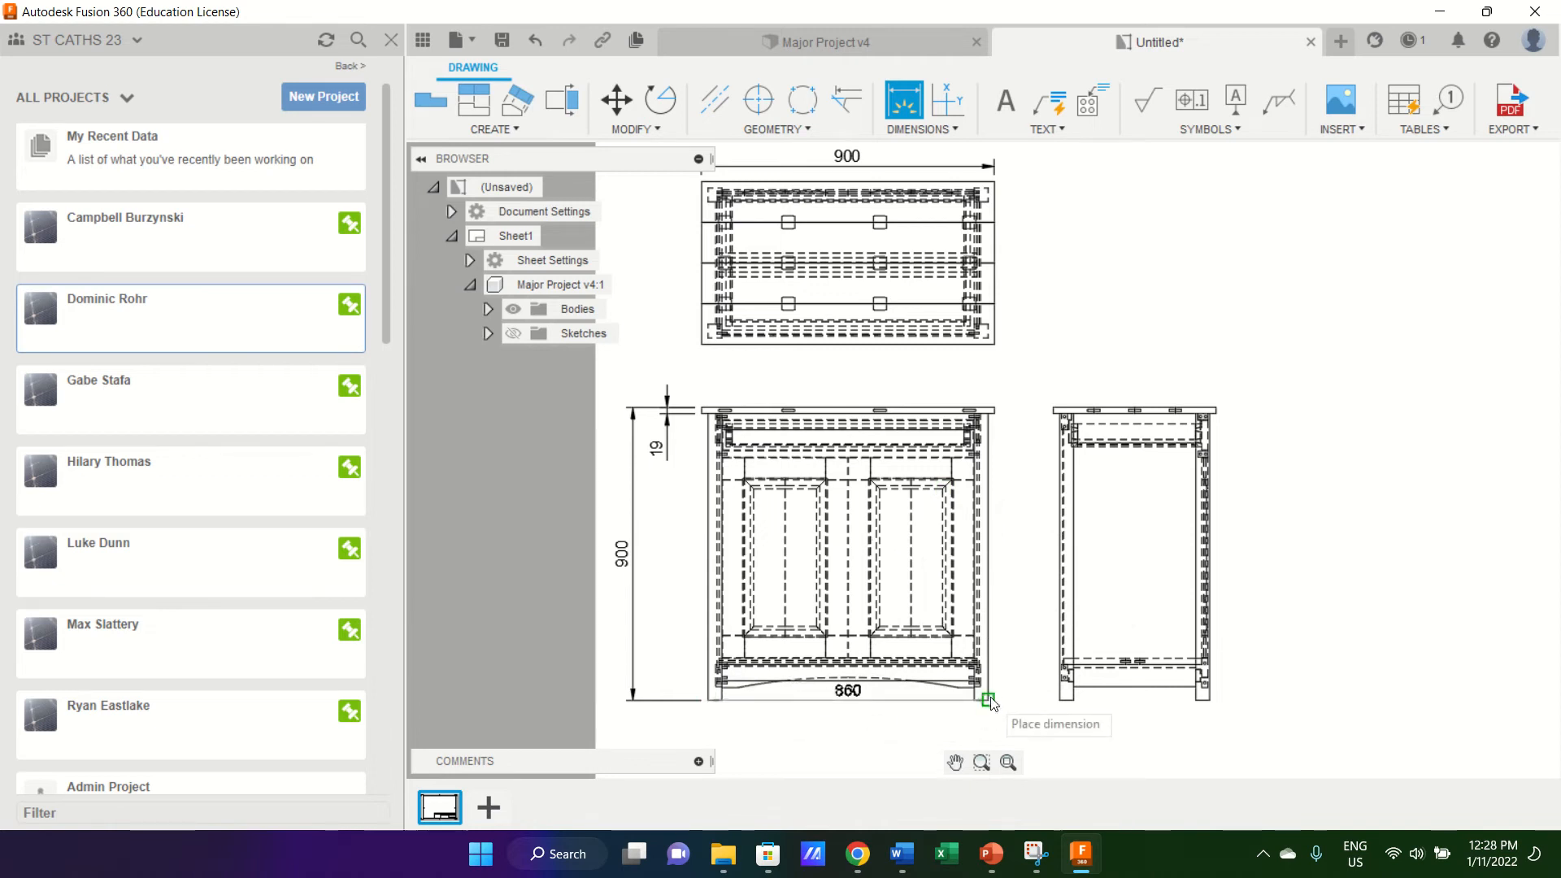
{"action": "left_click", "coordinate": [999, 742]}
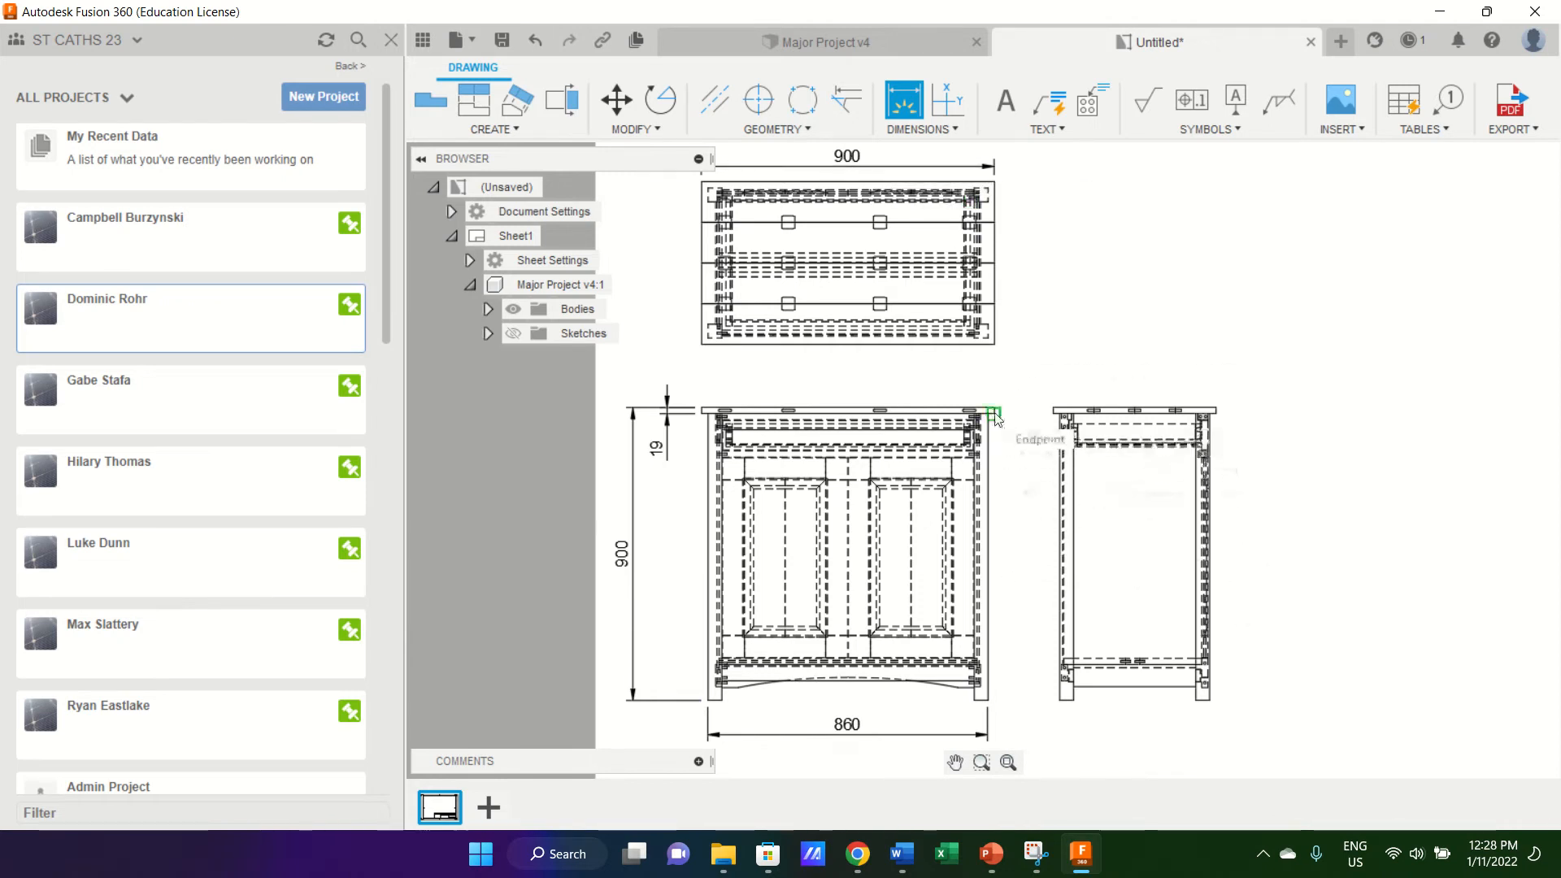
Dimension the left leg's width below the front view, between the leg and the overall width dimension.
{"action": "left_click", "coordinate": [719, 709]}
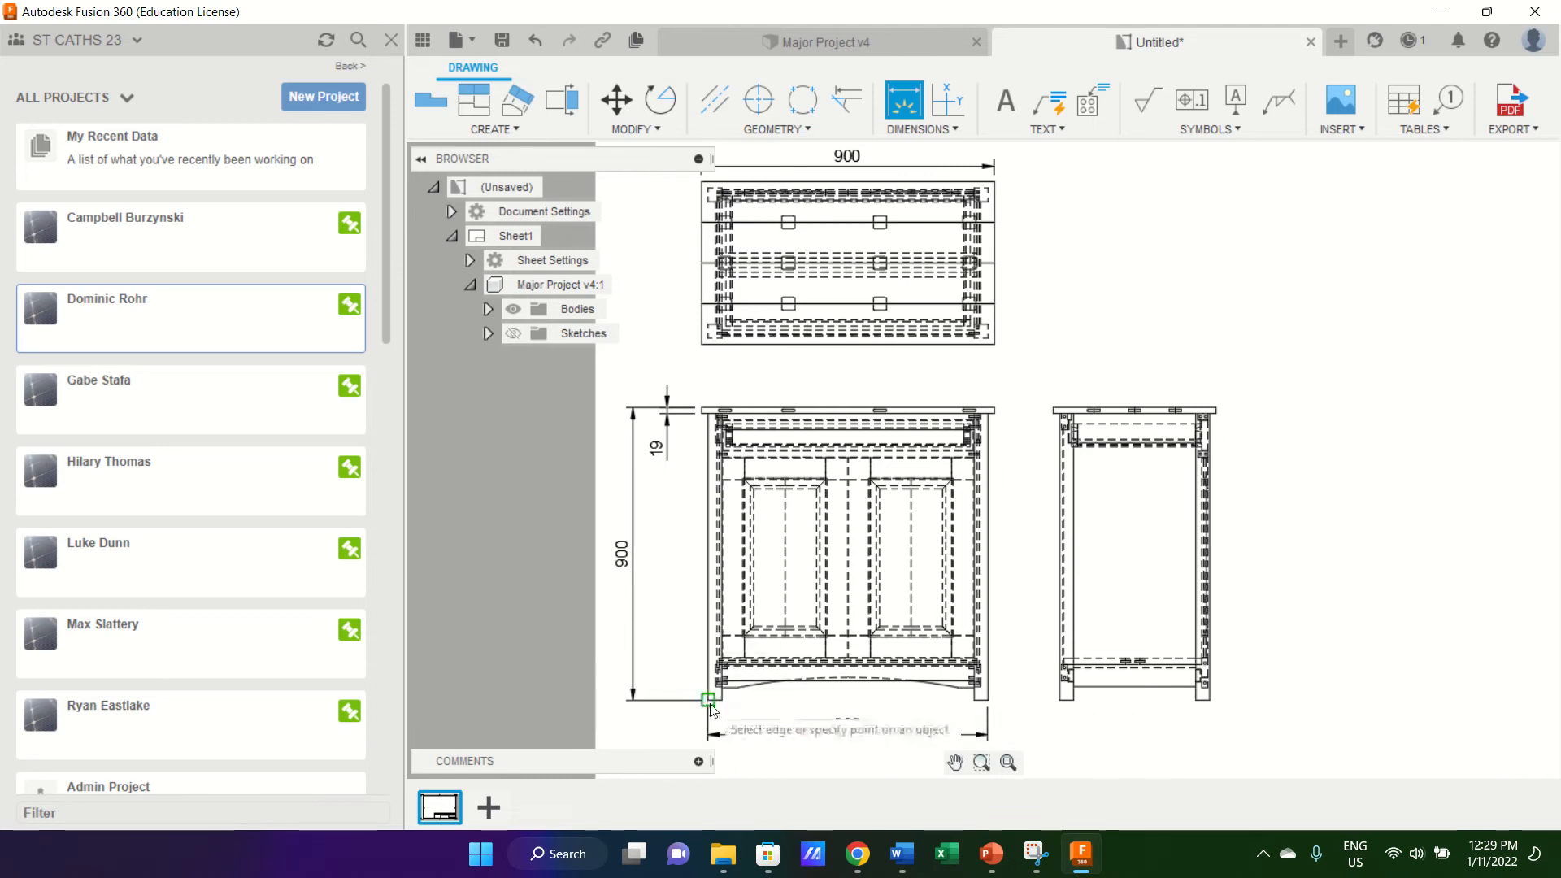
{"action": "left_click", "coordinate": [722, 701]}
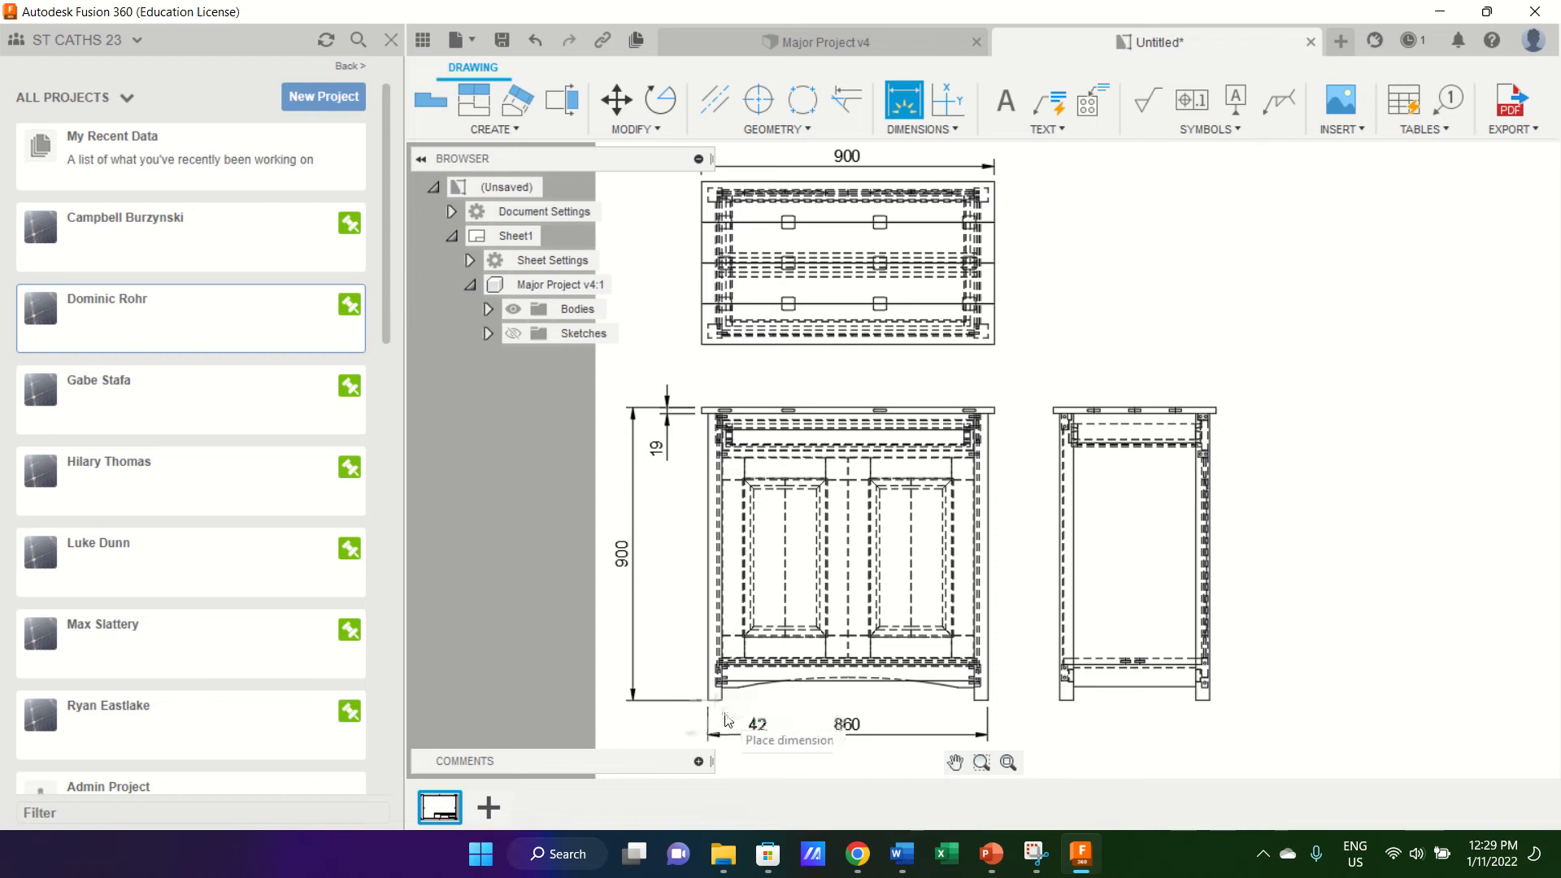
{"action": "scroll", "coordinate": [728, 719], "scroll_direction": "up", "scroll_amount": 10}
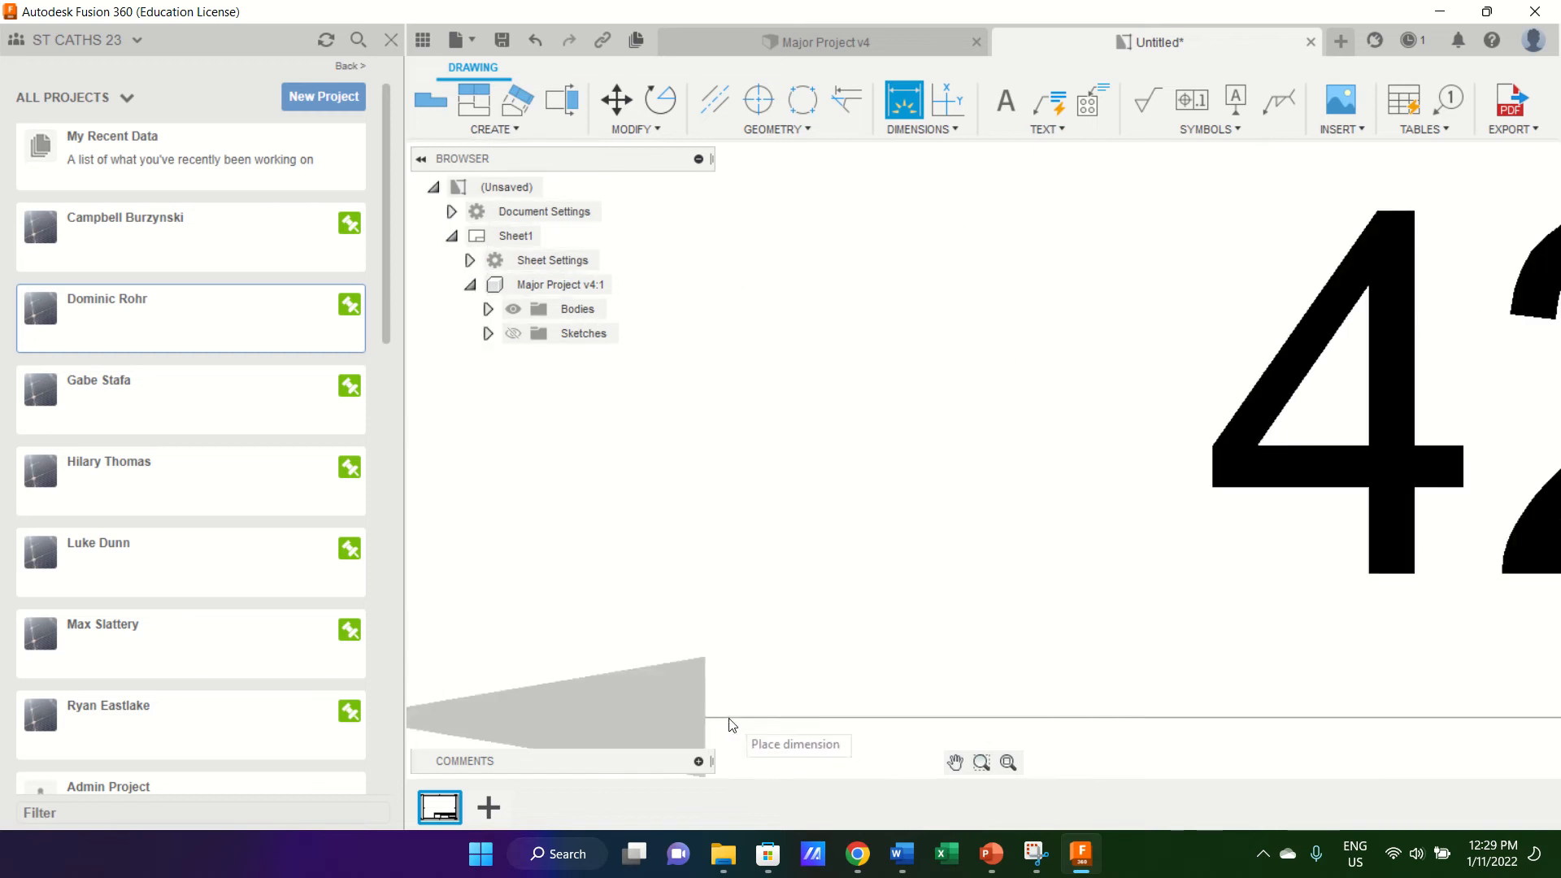
{"action": "scroll", "coordinate": [723, 723], "scroll_direction": "down", "scroll_amount": 2}
{"action": "left_click", "coordinate": [719, 722]}
{"action": "scroll", "coordinate": [715, 715], "scroll_direction": "down", "scroll_amount": 8}
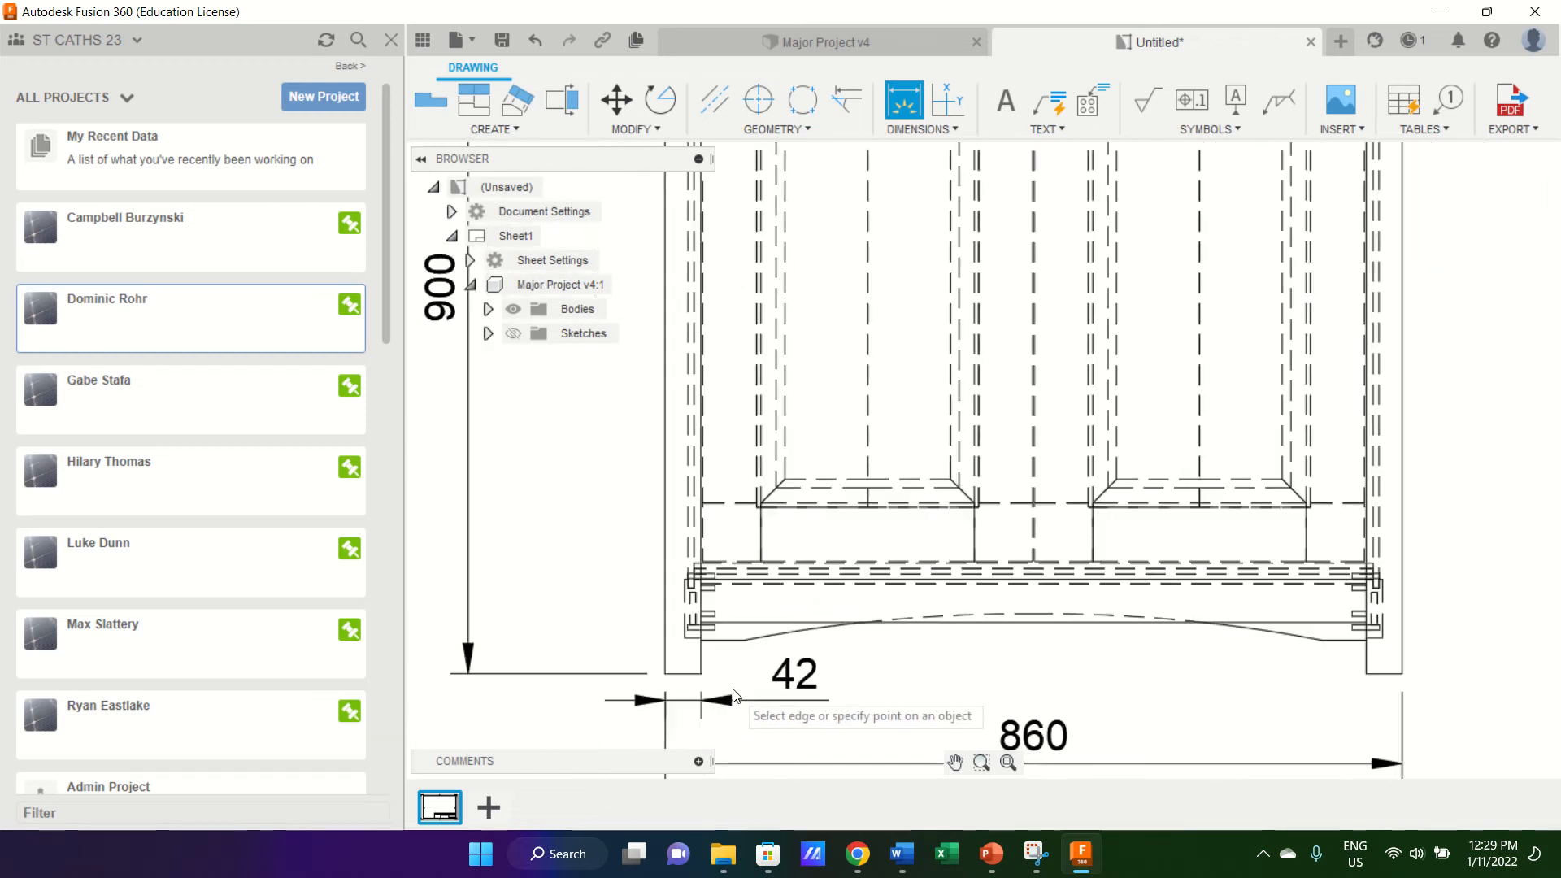
Dimension the right leg's width below the front view, in line with the left leg's dimension.
{"action": "scroll", "coordinate": [731, 695], "scroll_direction": "up", "scroll_amount": 8}
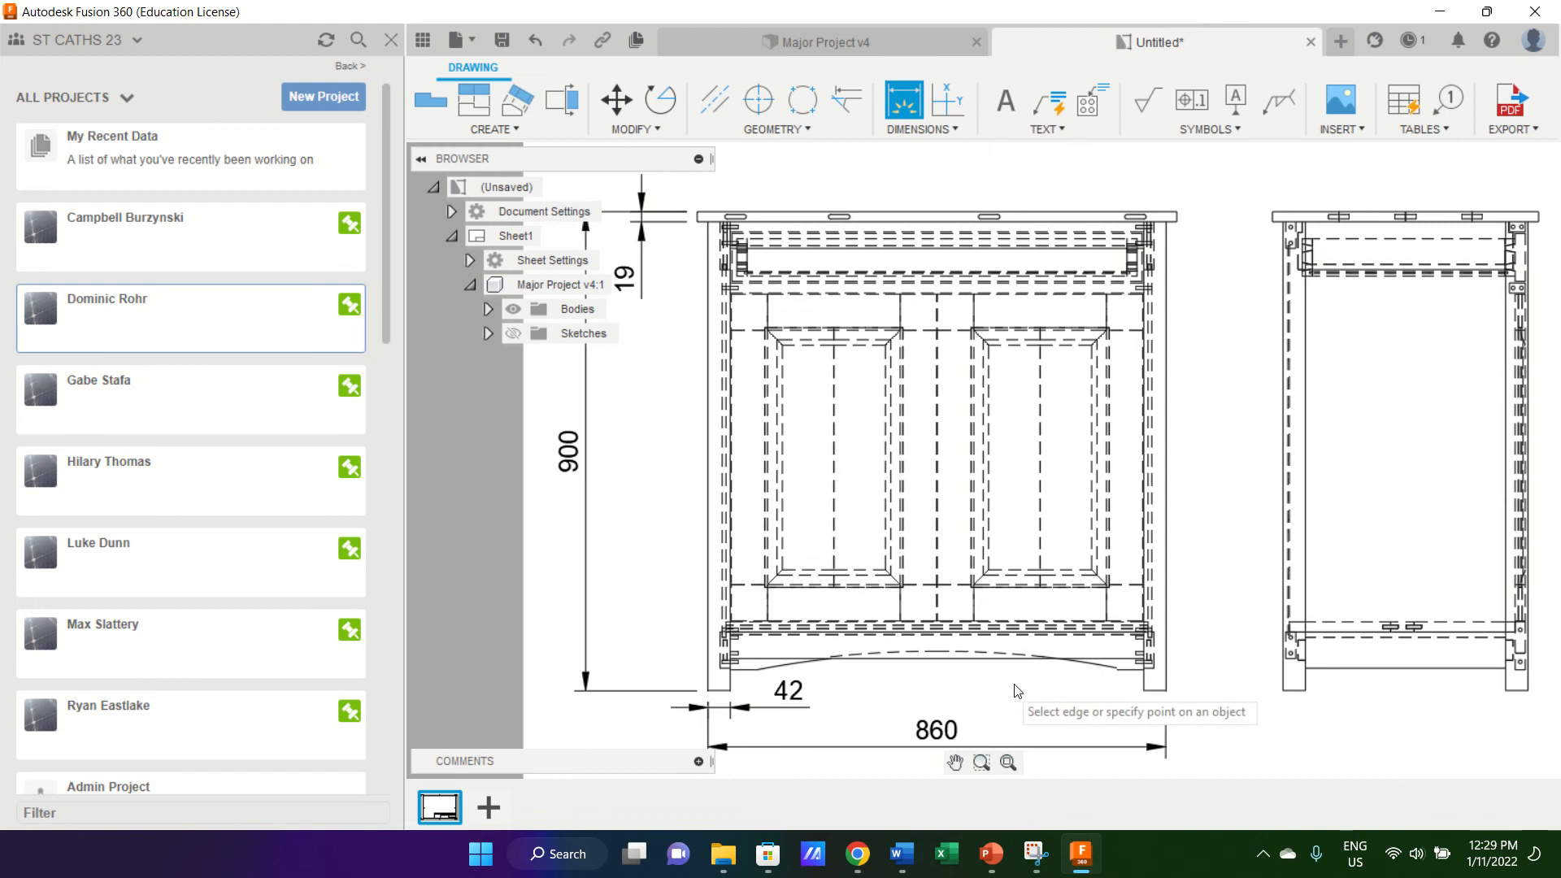
{"action": "left_click", "coordinate": [1166, 691]}
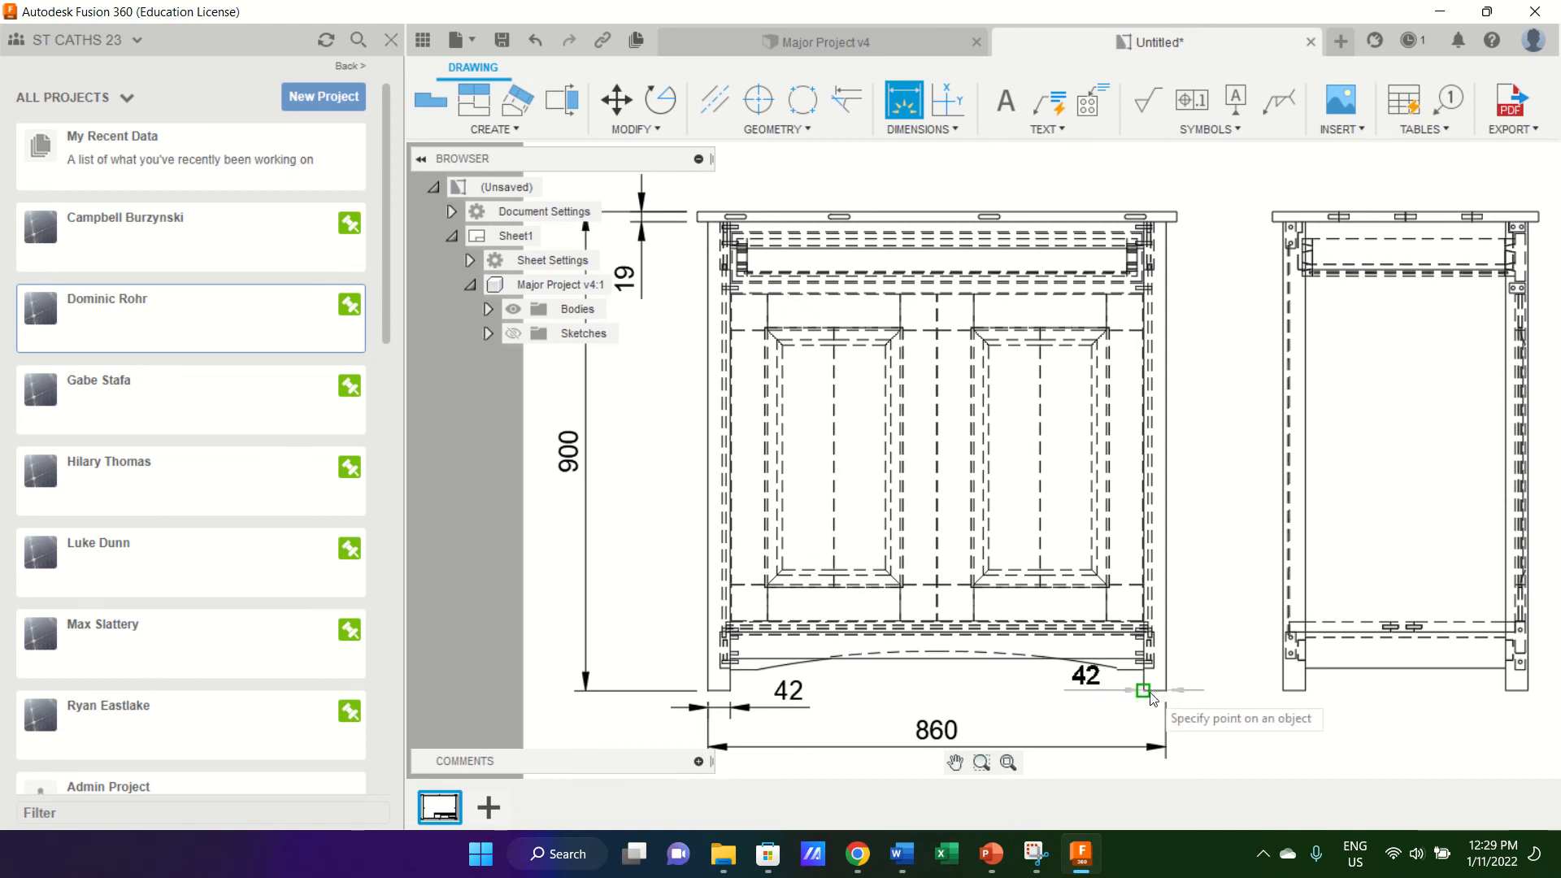
{"action": "left_click", "coordinate": [813, 712]}
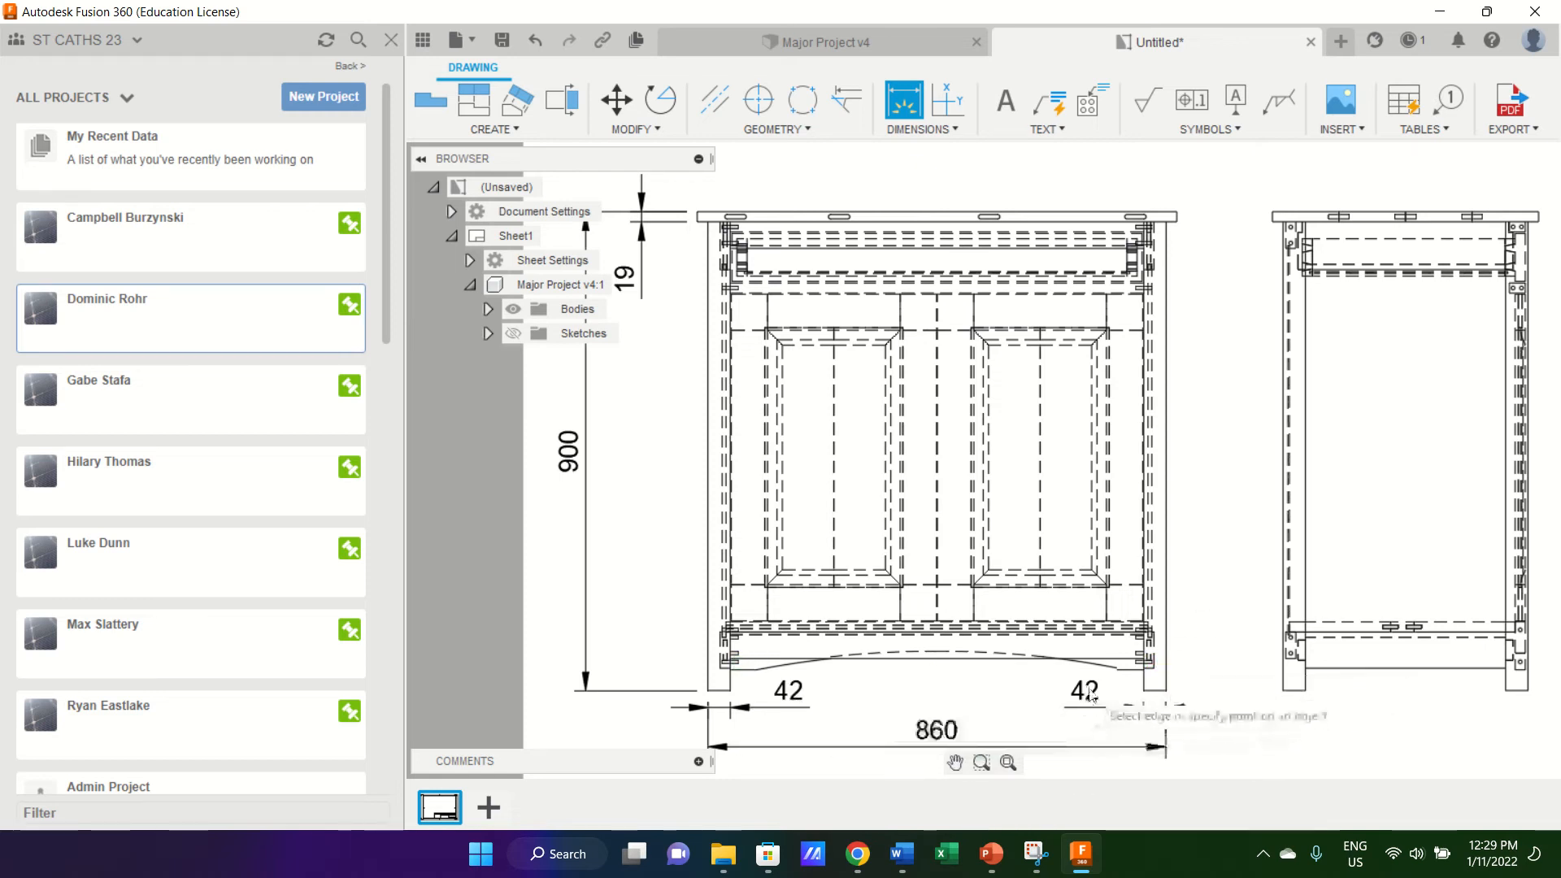
{"action": "left_click", "coordinate": [771, 670]}
{"action": "key", "text": "Escape"}
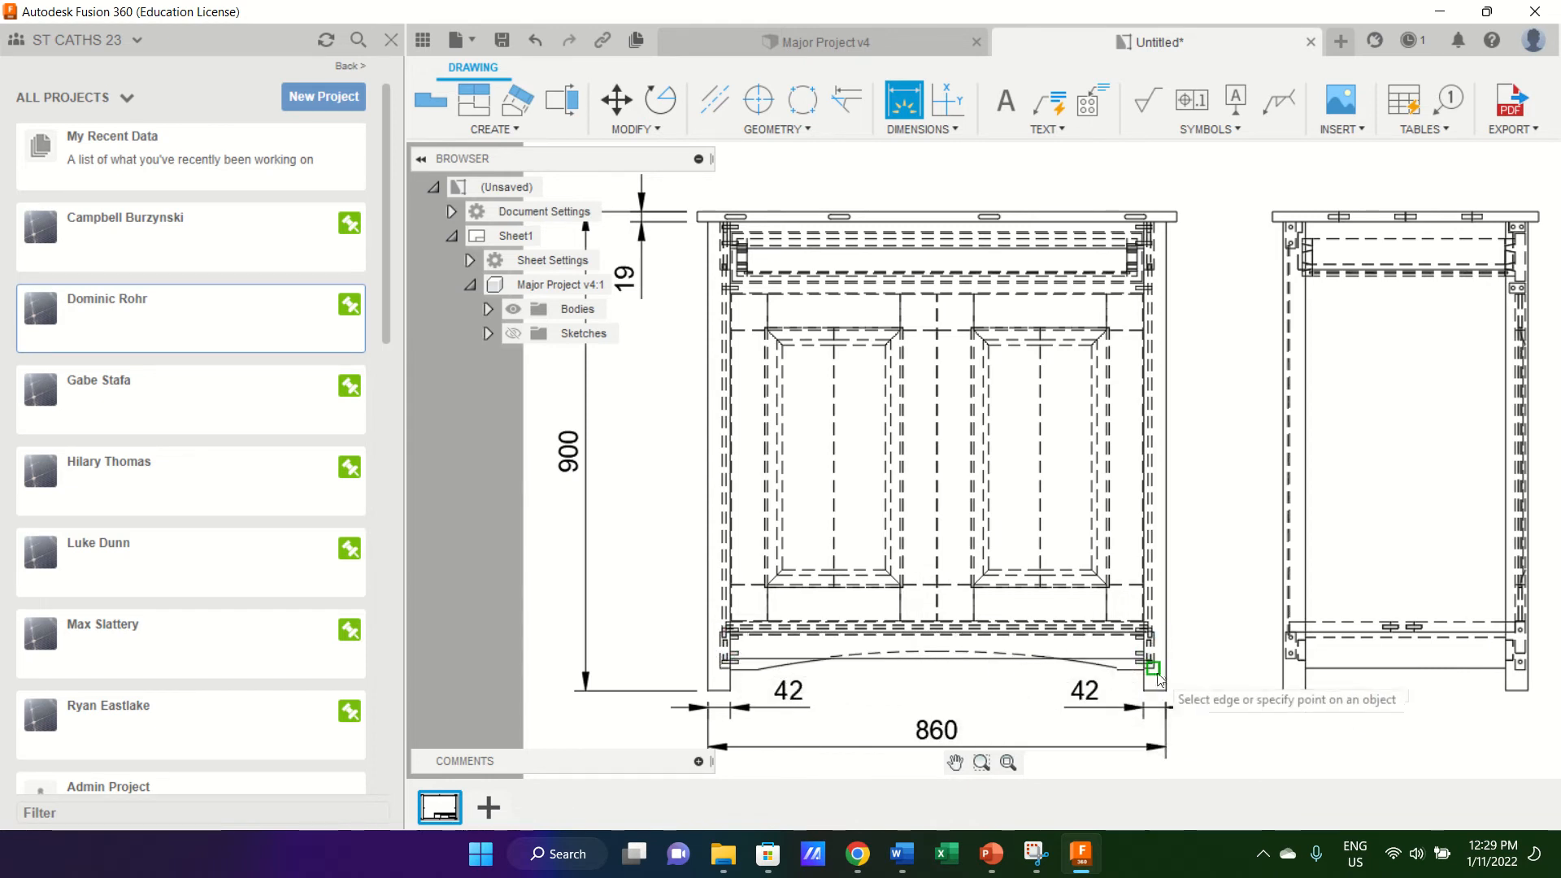
Dimension the widths of both legs below the side view.
{"action": "scroll", "coordinate": [1161, 672], "scroll_direction": "down", "scroll_amount": 5}
{"action": "scroll", "coordinate": [1163, 678], "scroll_direction": "up", "scroll_amount": 3}
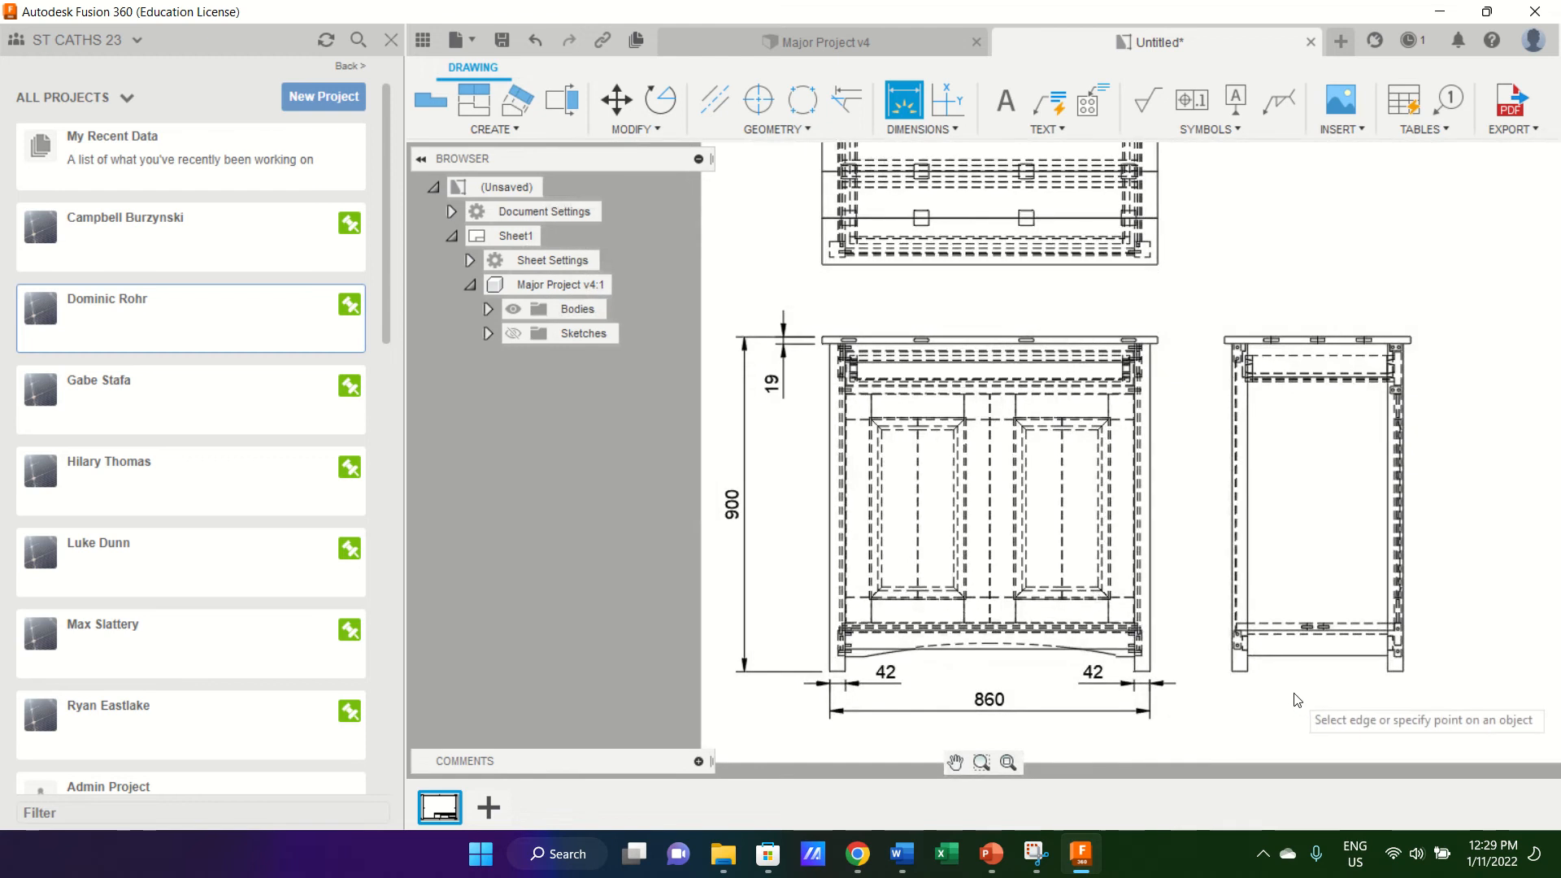
{"action": "left_click", "coordinate": [1233, 672]}
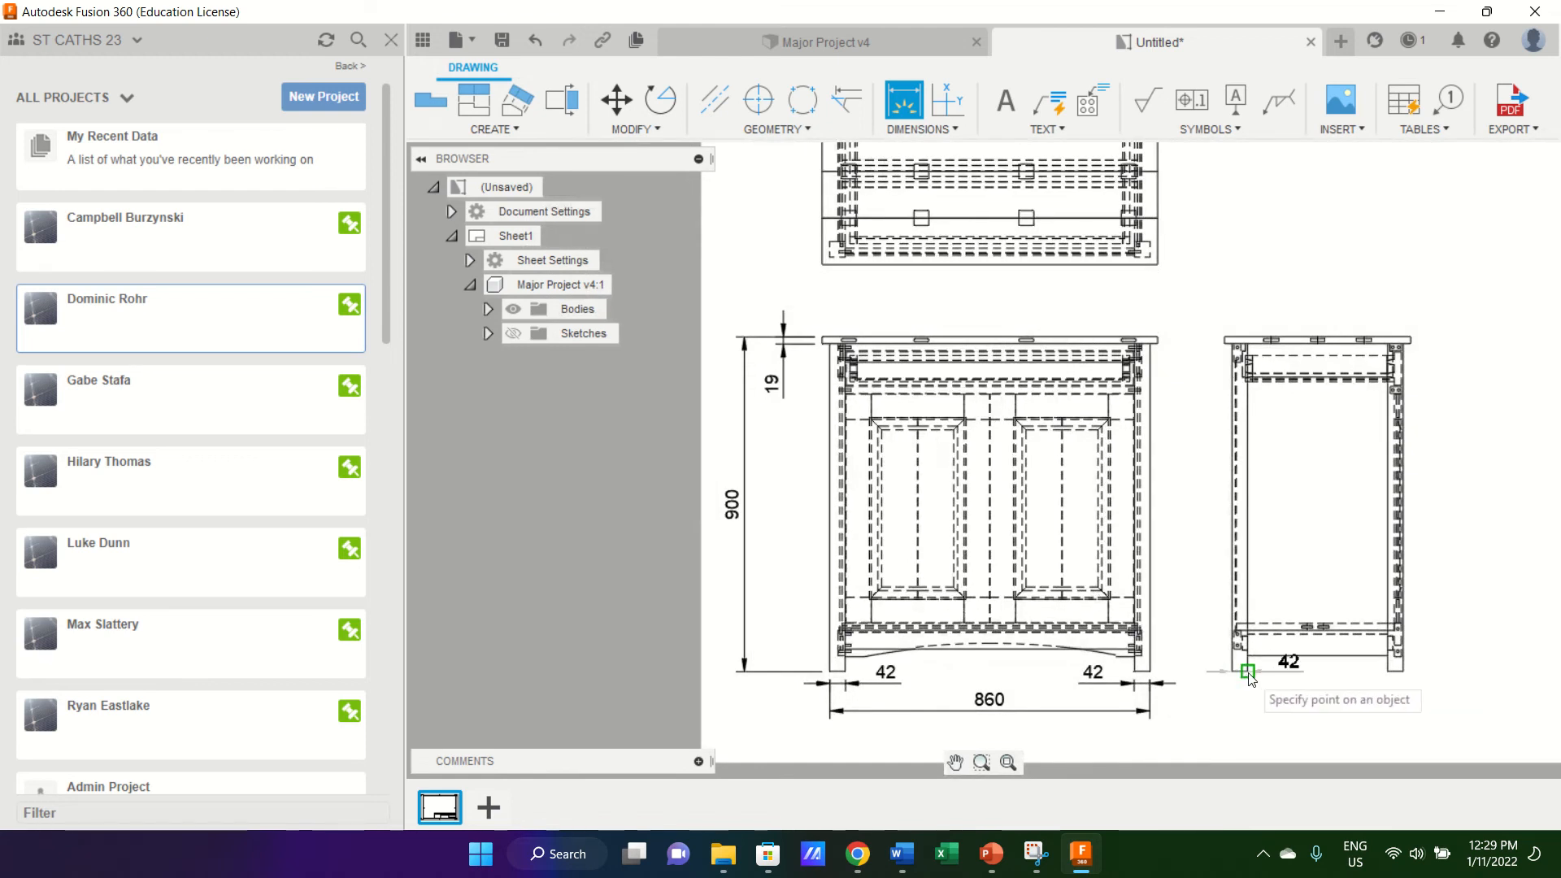
{"action": "left_click", "coordinate": [1249, 677]}
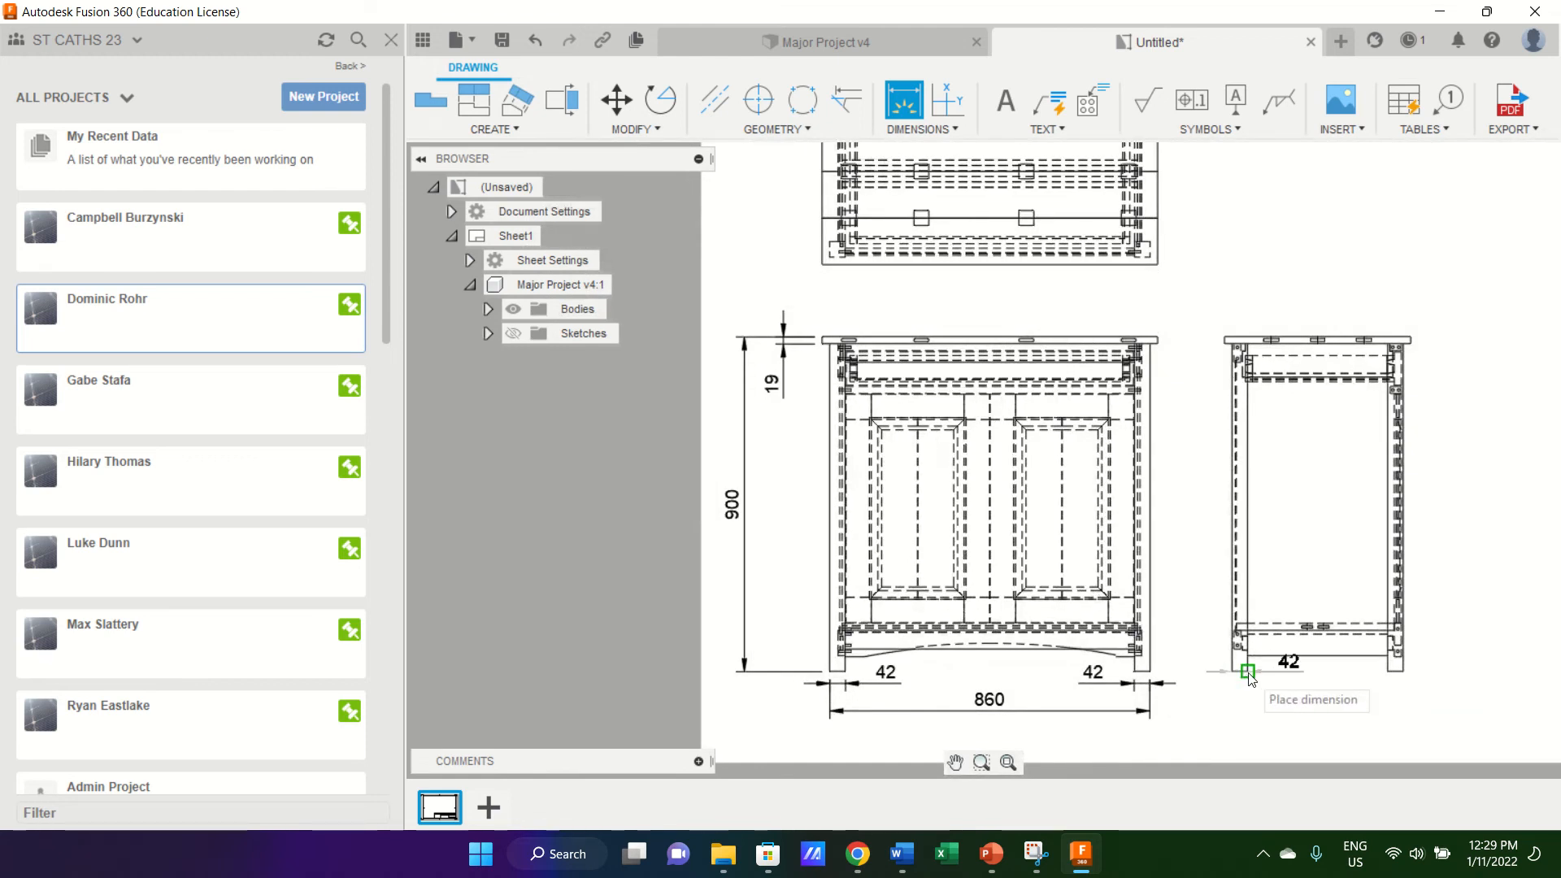
{"action": "left_click", "coordinate": [1175, 687]}
{"action": "left_click", "coordinate": [1392, 668]}
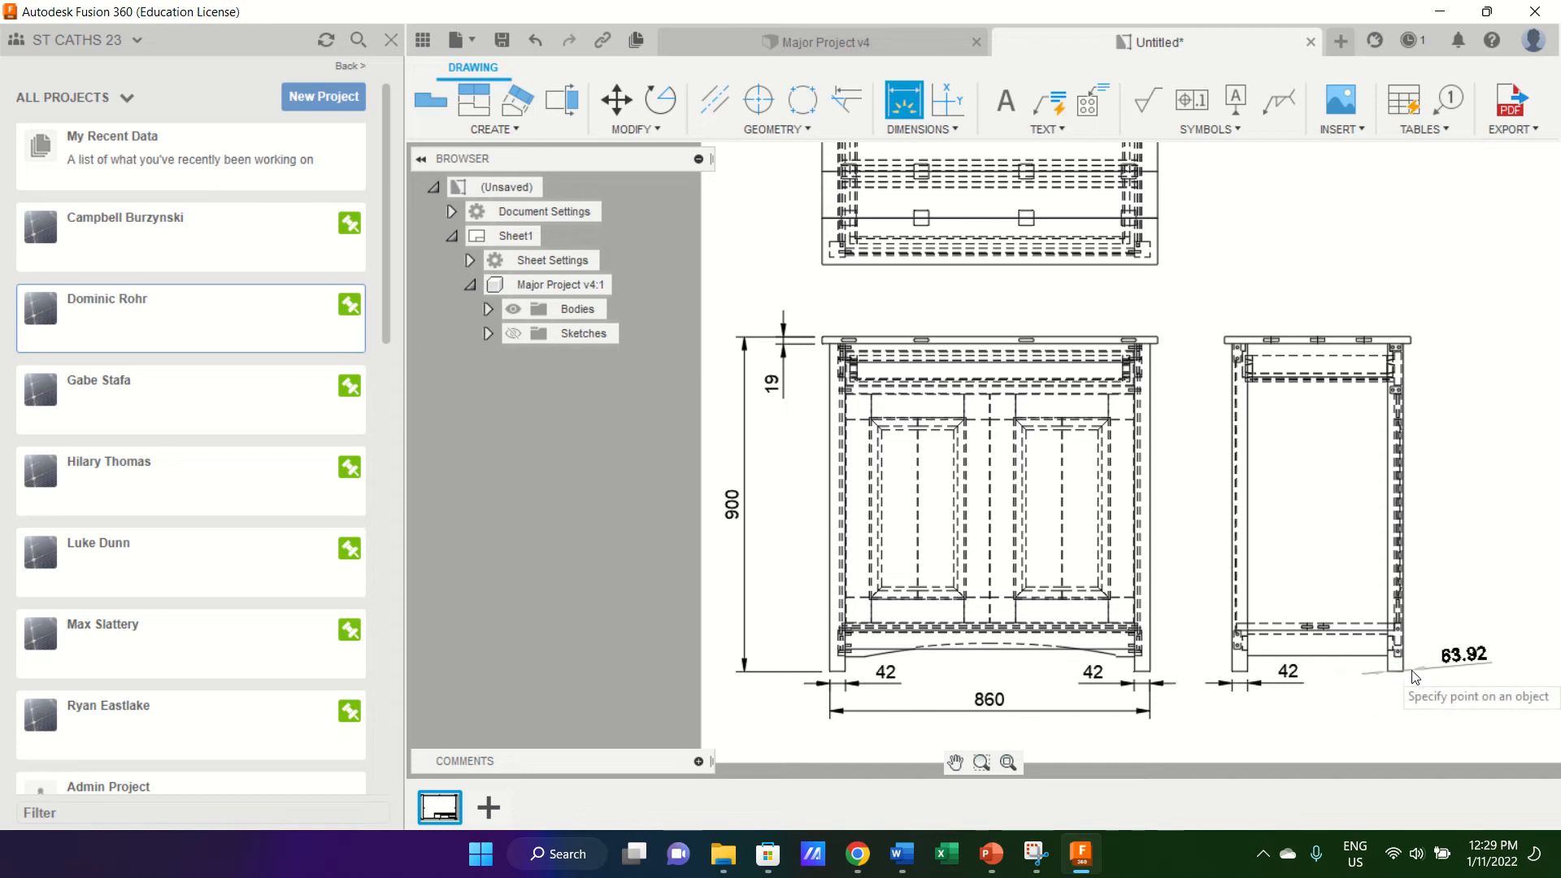
{"action": "left_click", "coordinate": [1406, 672]}
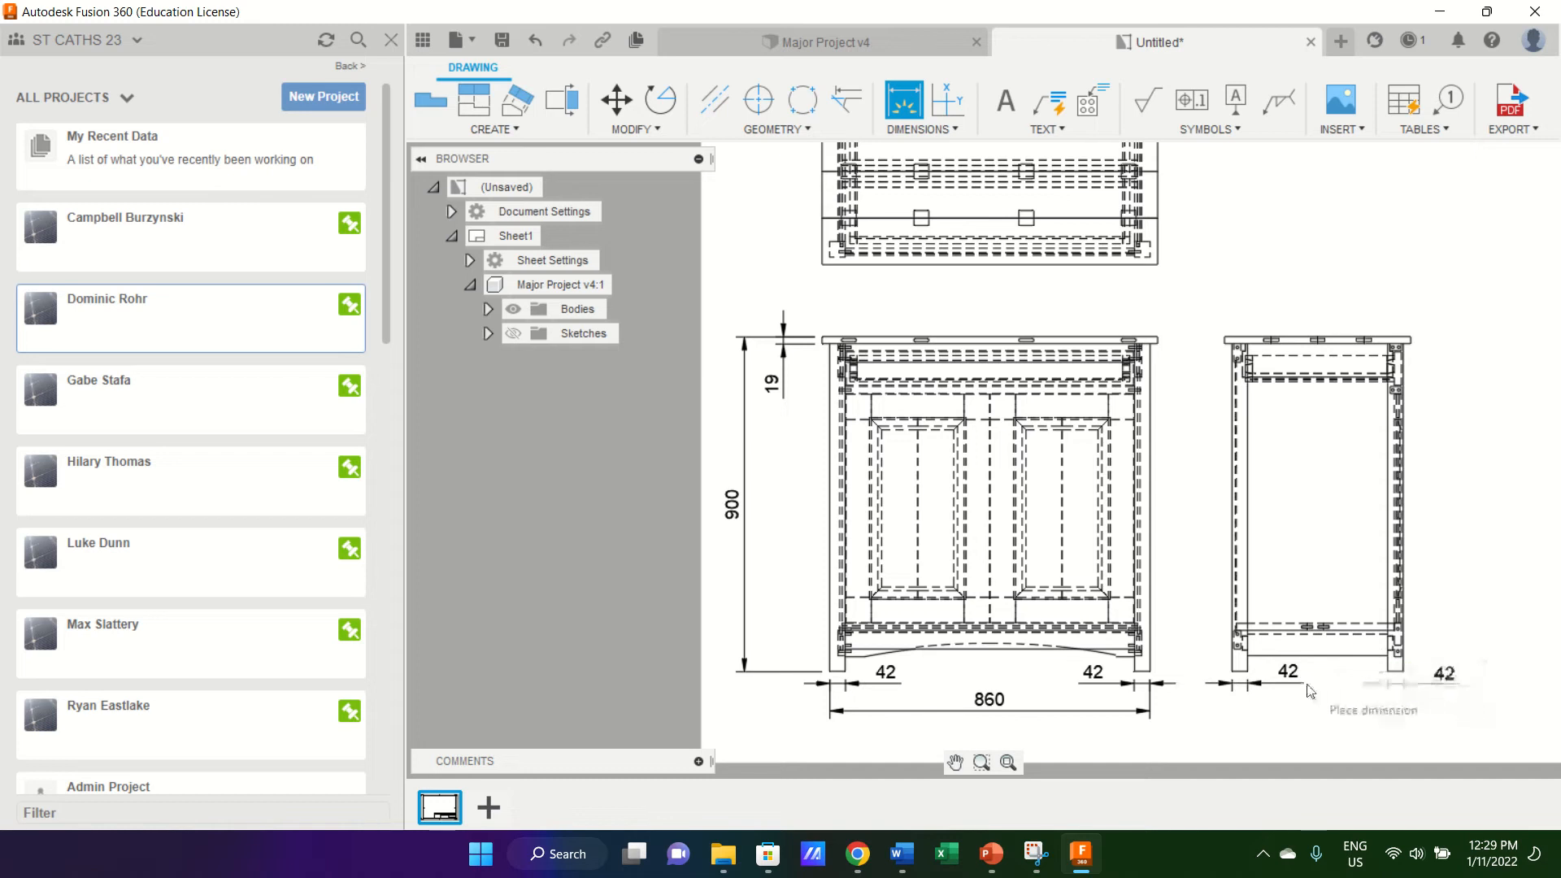
{"action": "left_click", "coordinate": [1303, 690]}
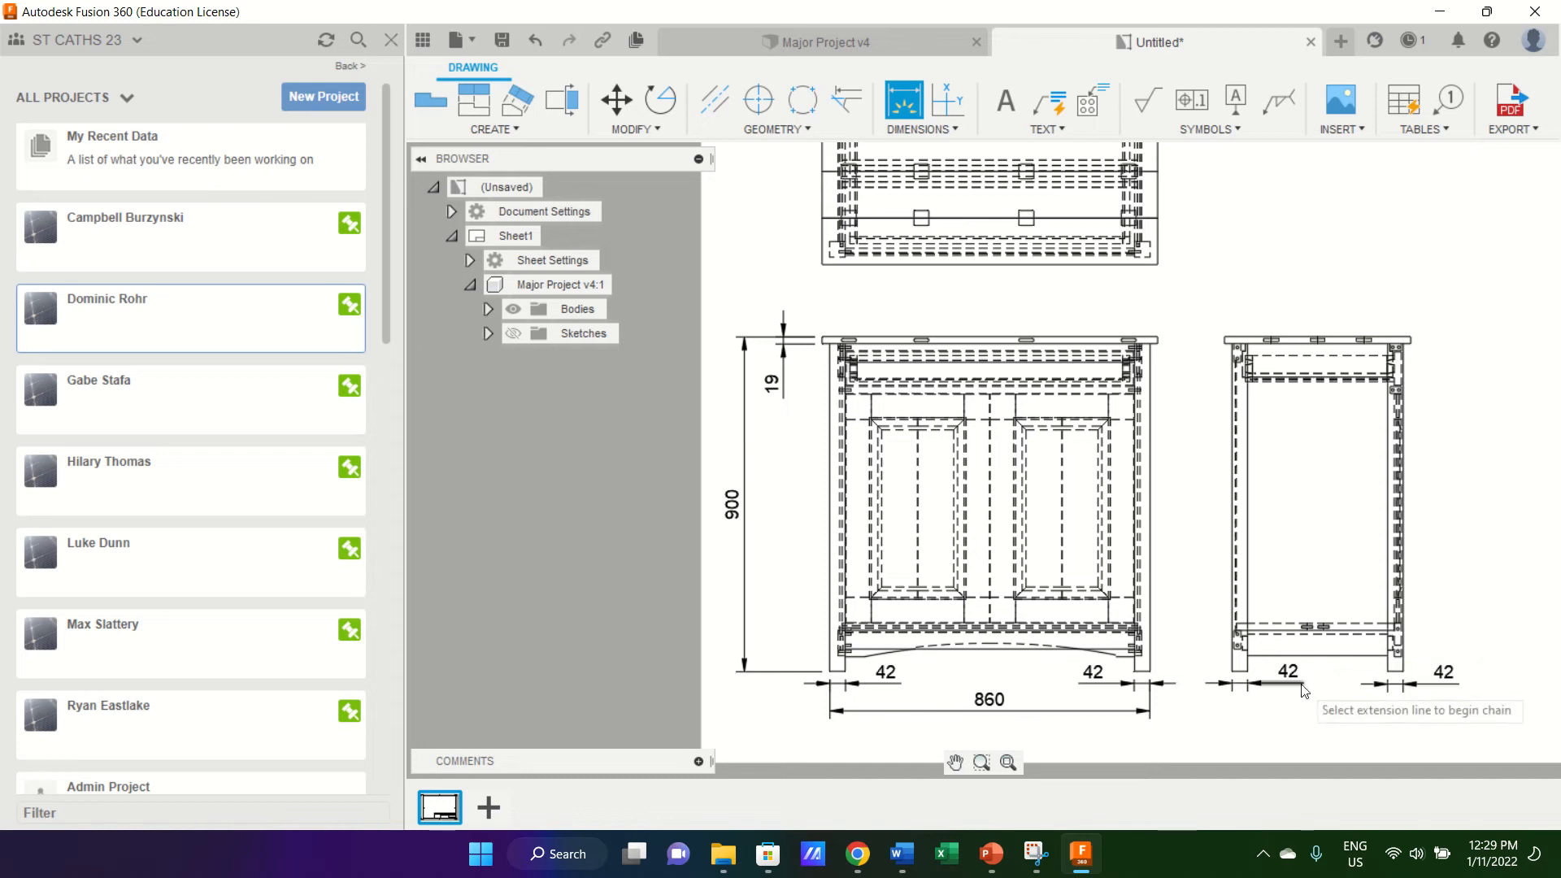
Dimension the overall depth across the legs beneath the leg dimensions of the side view.
{"action": "left_click", "coordinate": [1232, 673]}
{"action": "left_click", "coordinate": [1405, 672]}
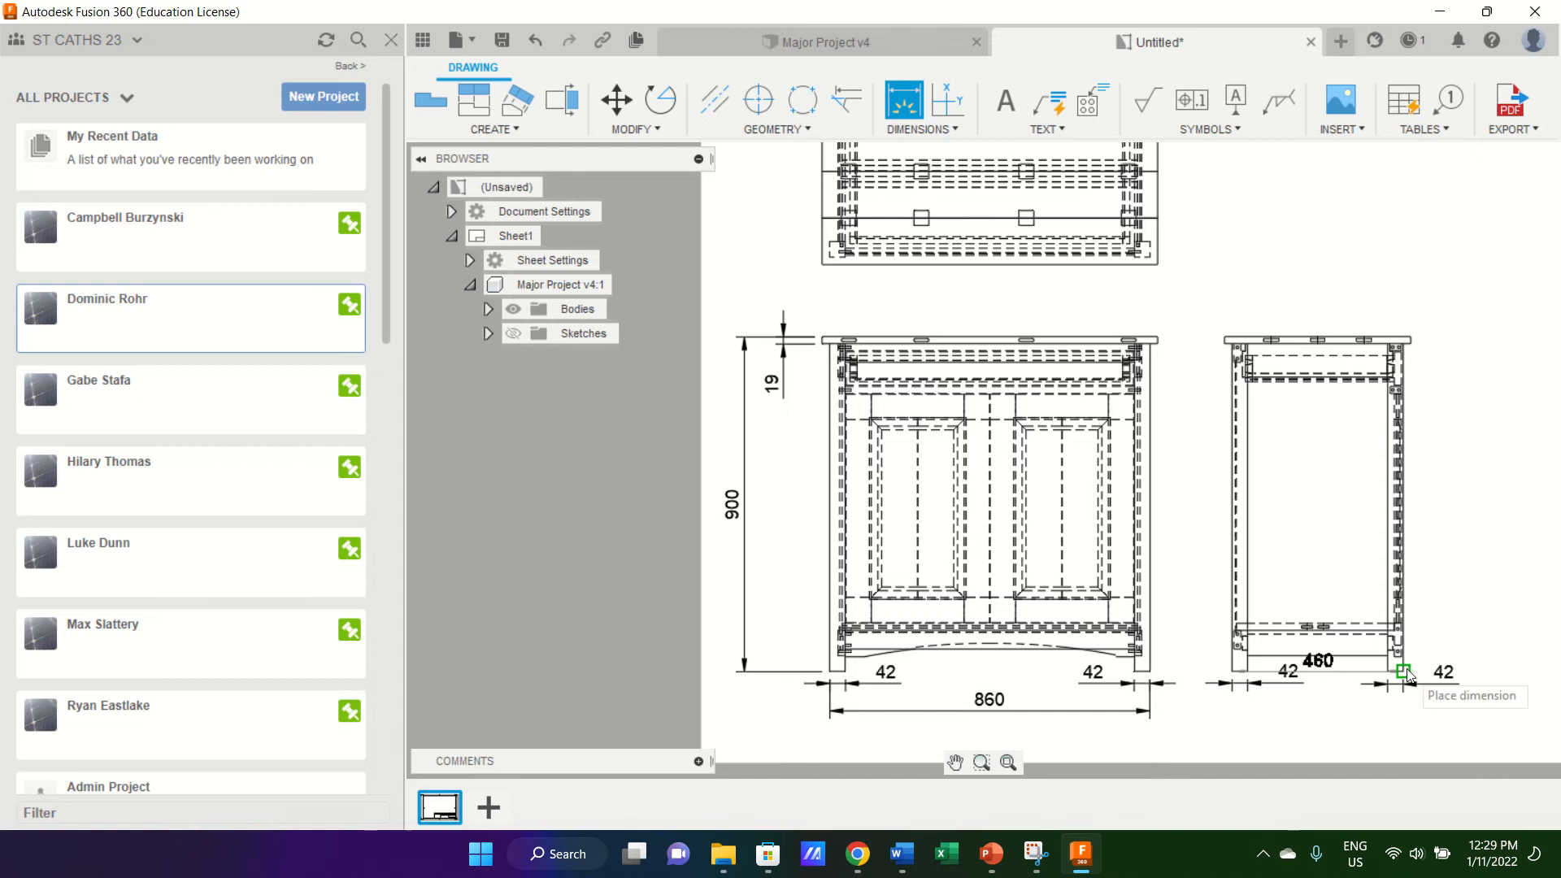
{"action": "left_click", "coordinate": [1268, 726]}
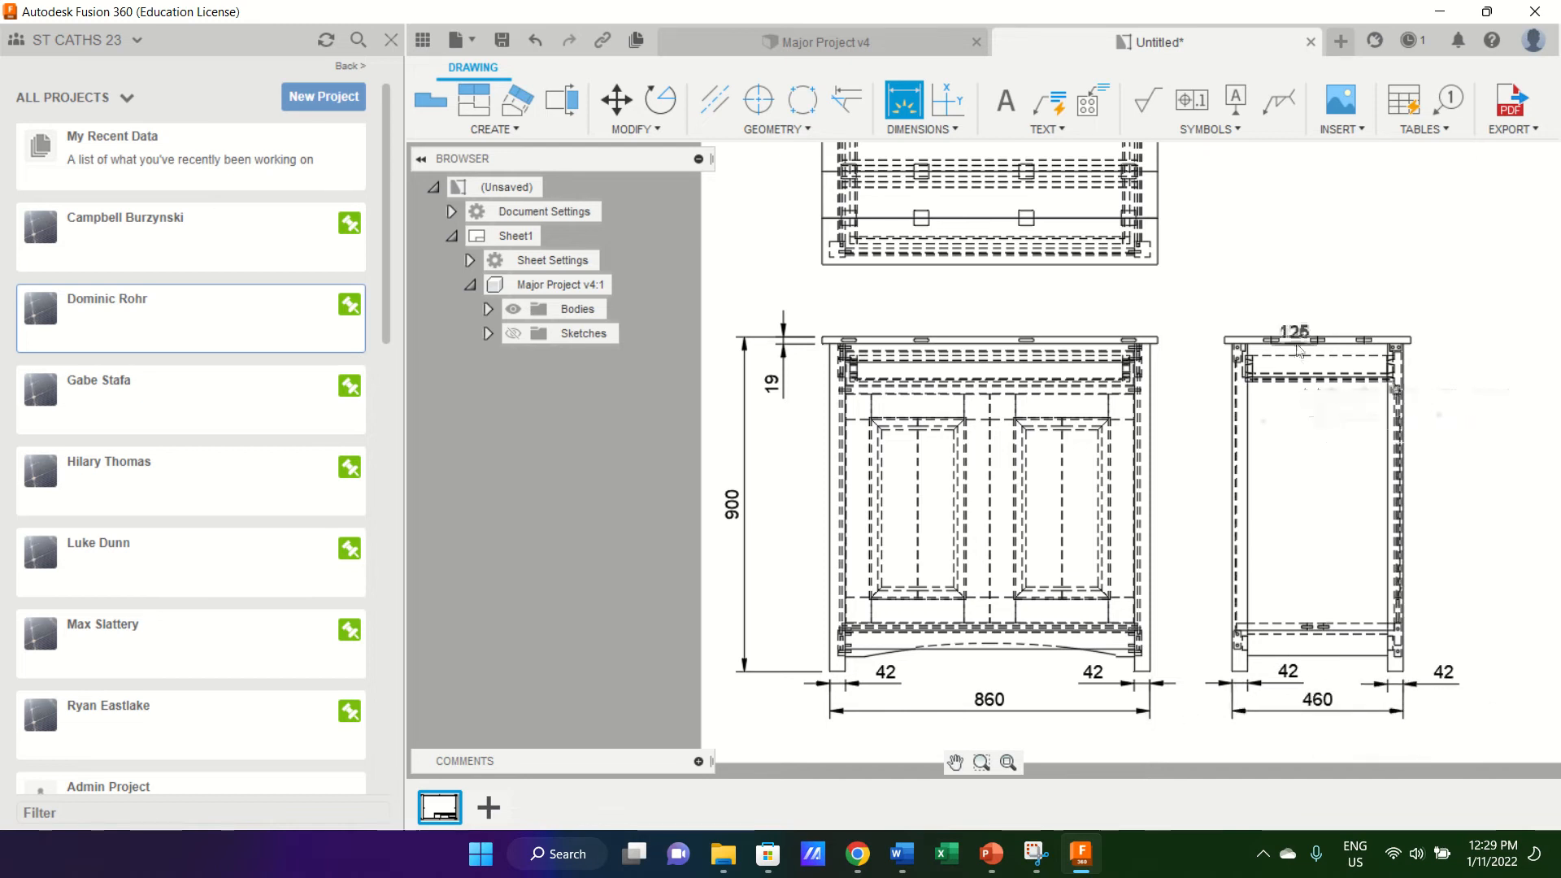
{"action": "scroll", "coordinate": [1150, 378], "scroll_direction": "down", "scroll_amount": 3}
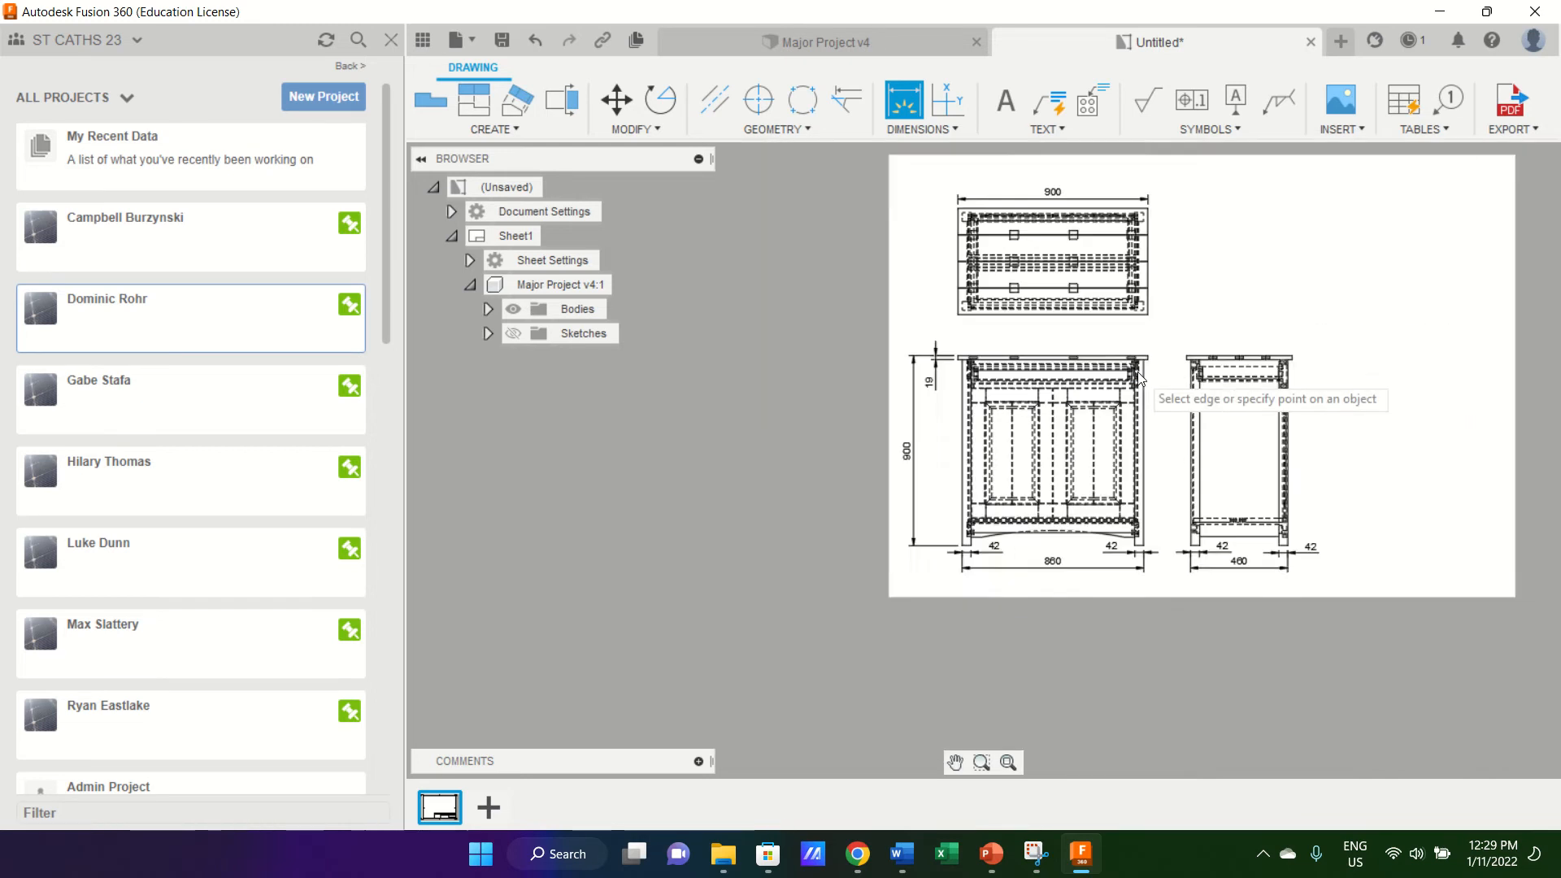
{"action": "scroll", "coordinate": [1138, 373], "scroll_direction": "up", "scroll_amount": 4}
{"action": "scroll", "coordinate": [1138, 373], "scroll_direction": "down", "scroll_amount": 4}
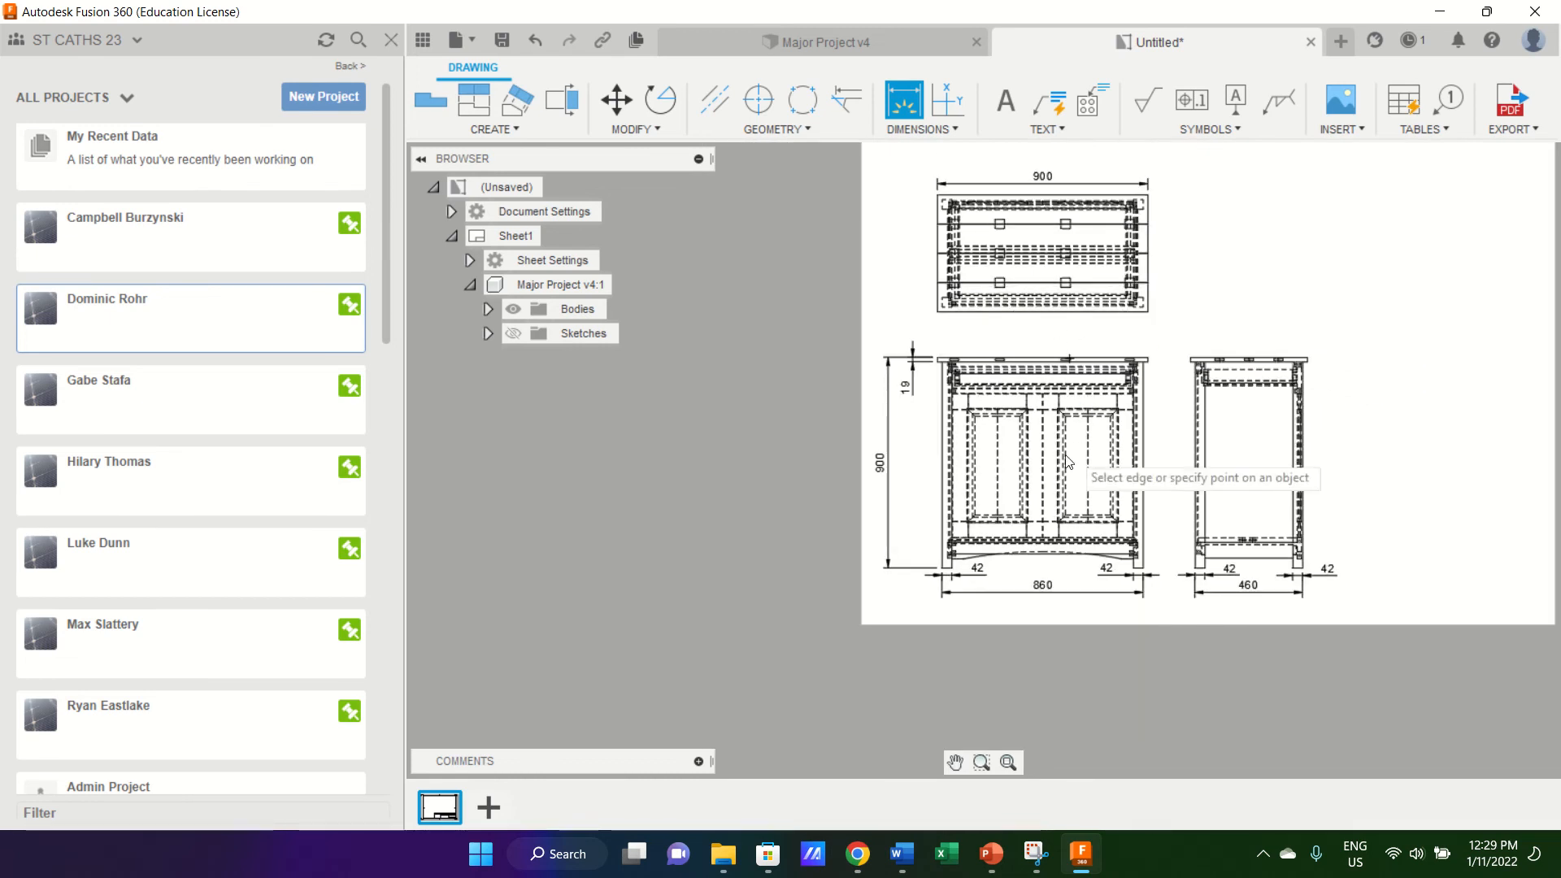
{"action": "scroll", "coordinate": [998, 537], "scroll_direction": "up", "scroll_amount": 6}
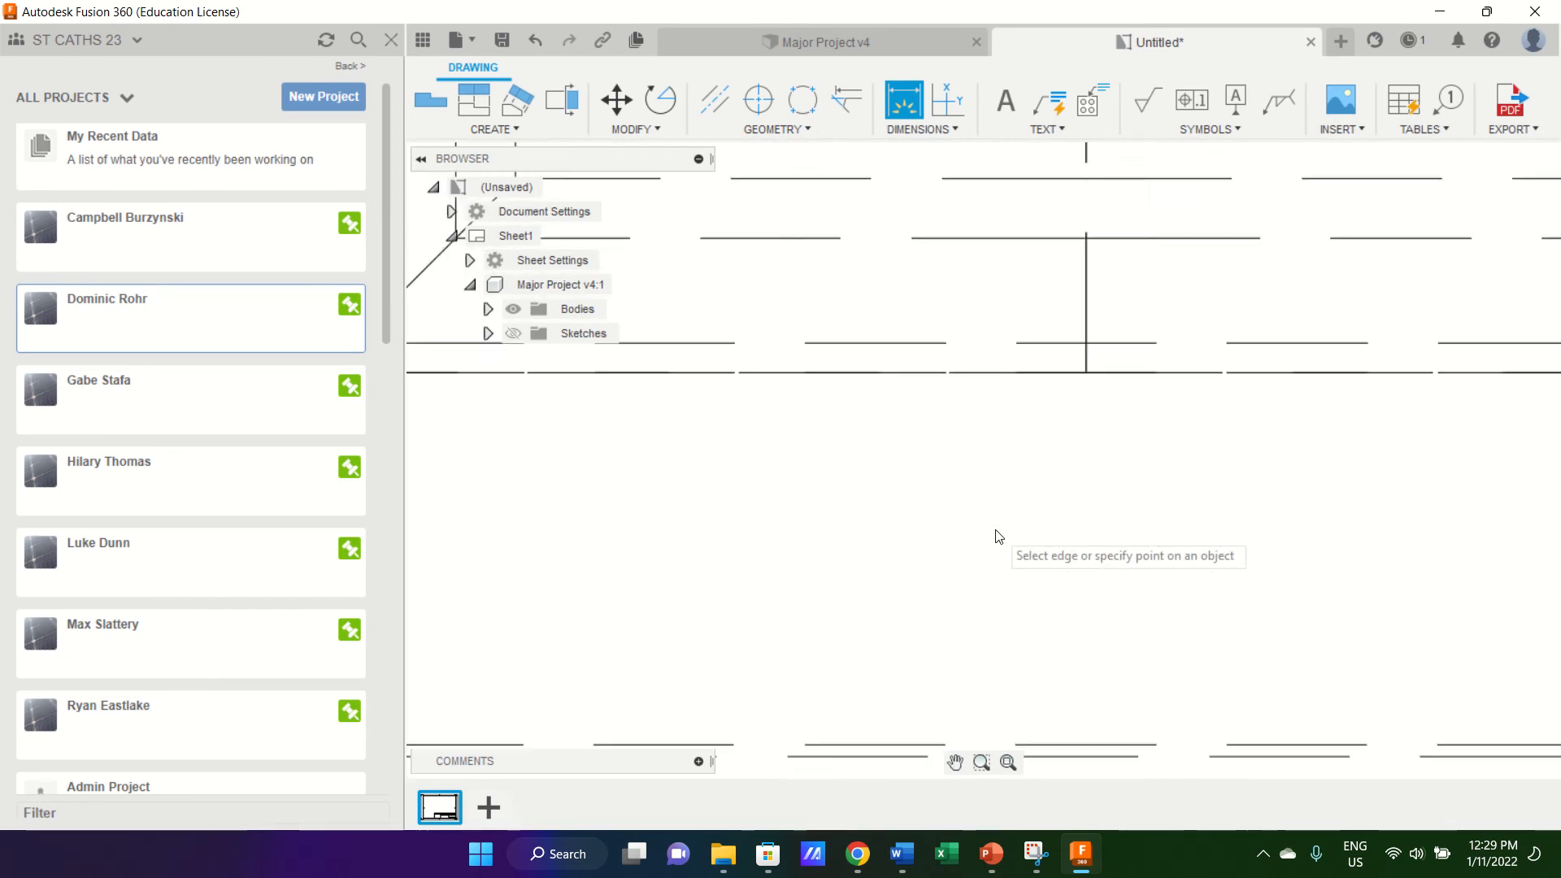
{"action": "scroll", "coordinate": [998, 536], "scroll_direction": "down", "scroll_amount": 2}
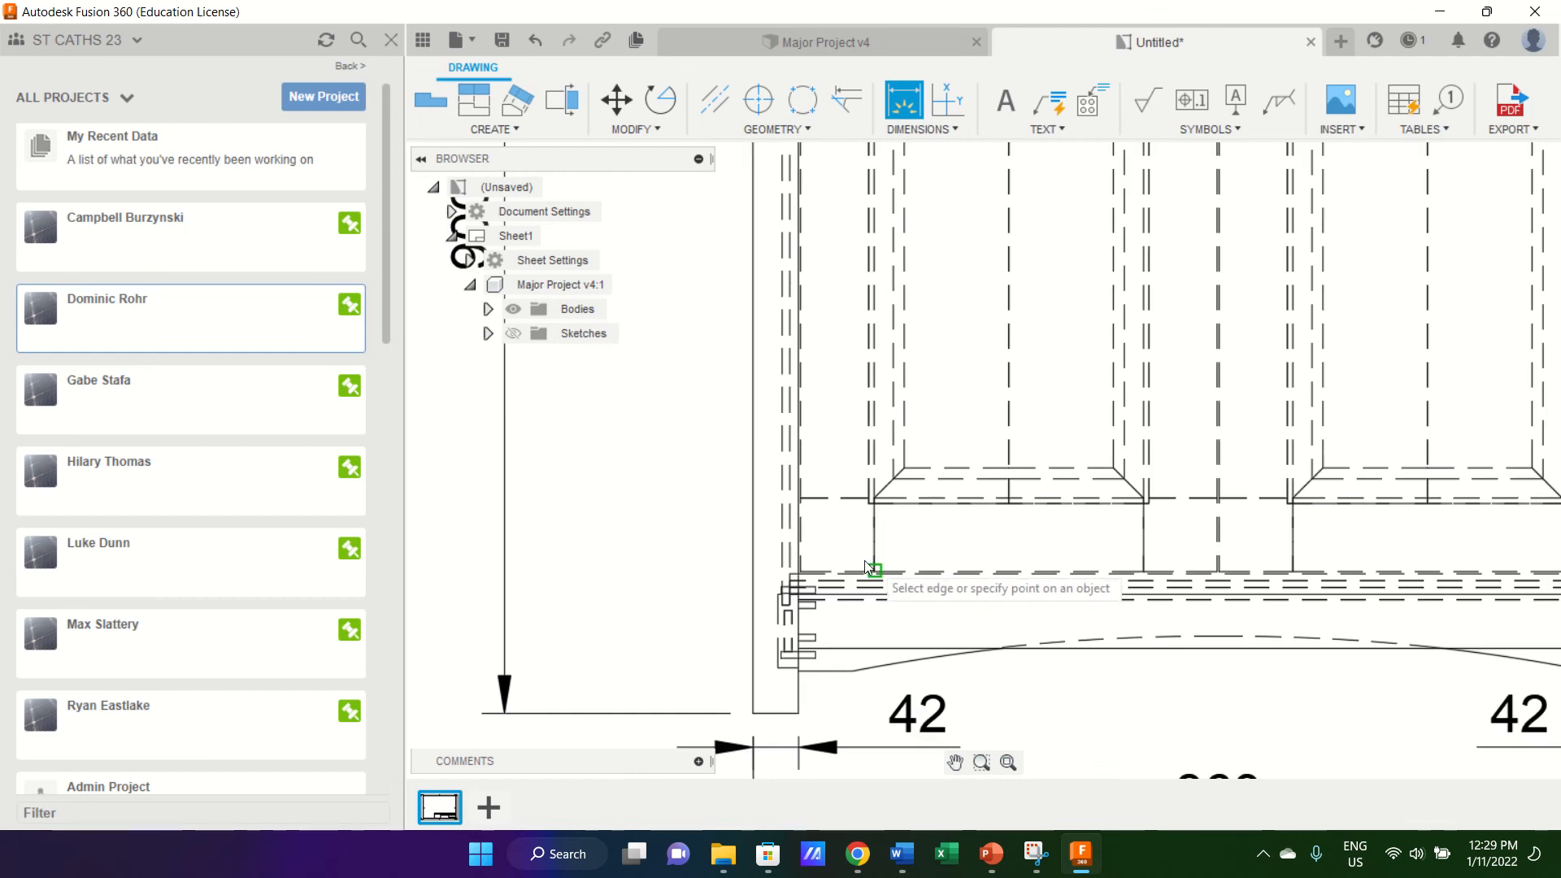
{"action": "scroll", "coordinate": [969, 520], "scroll_direction": "down", "scroll_amount": 10}
{"action": "scroll", "coordinate": [969, 520], "scroll_direction": "up", "scroll_amount": 8}
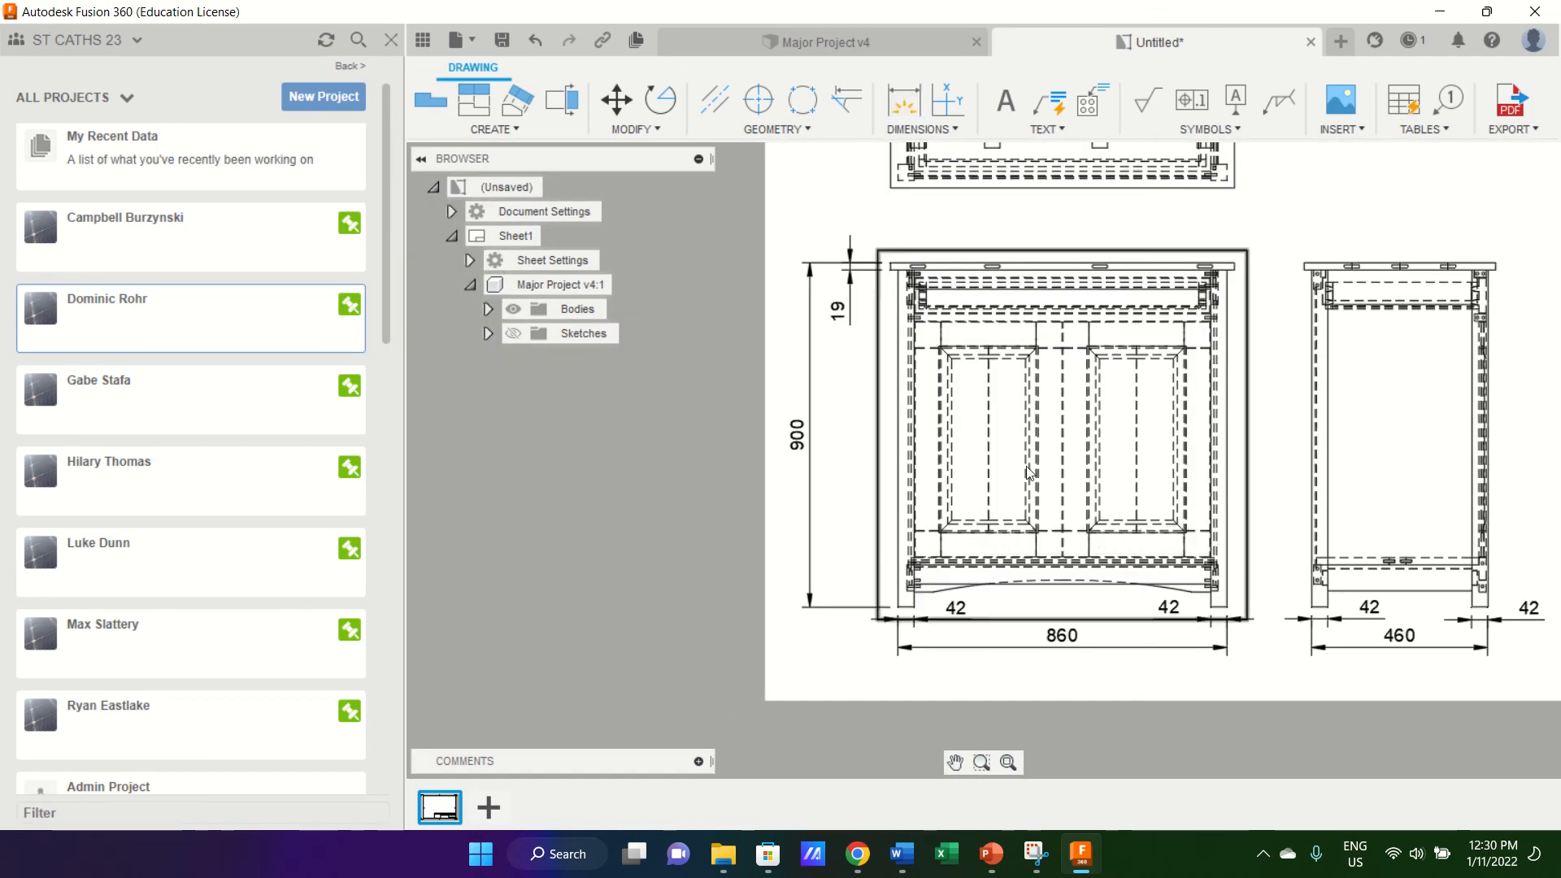
Change the base front view's orientation to Back so that the cabinet's door side faces forward.
{"action": "double_click", "coordinate": [1028, 473]}
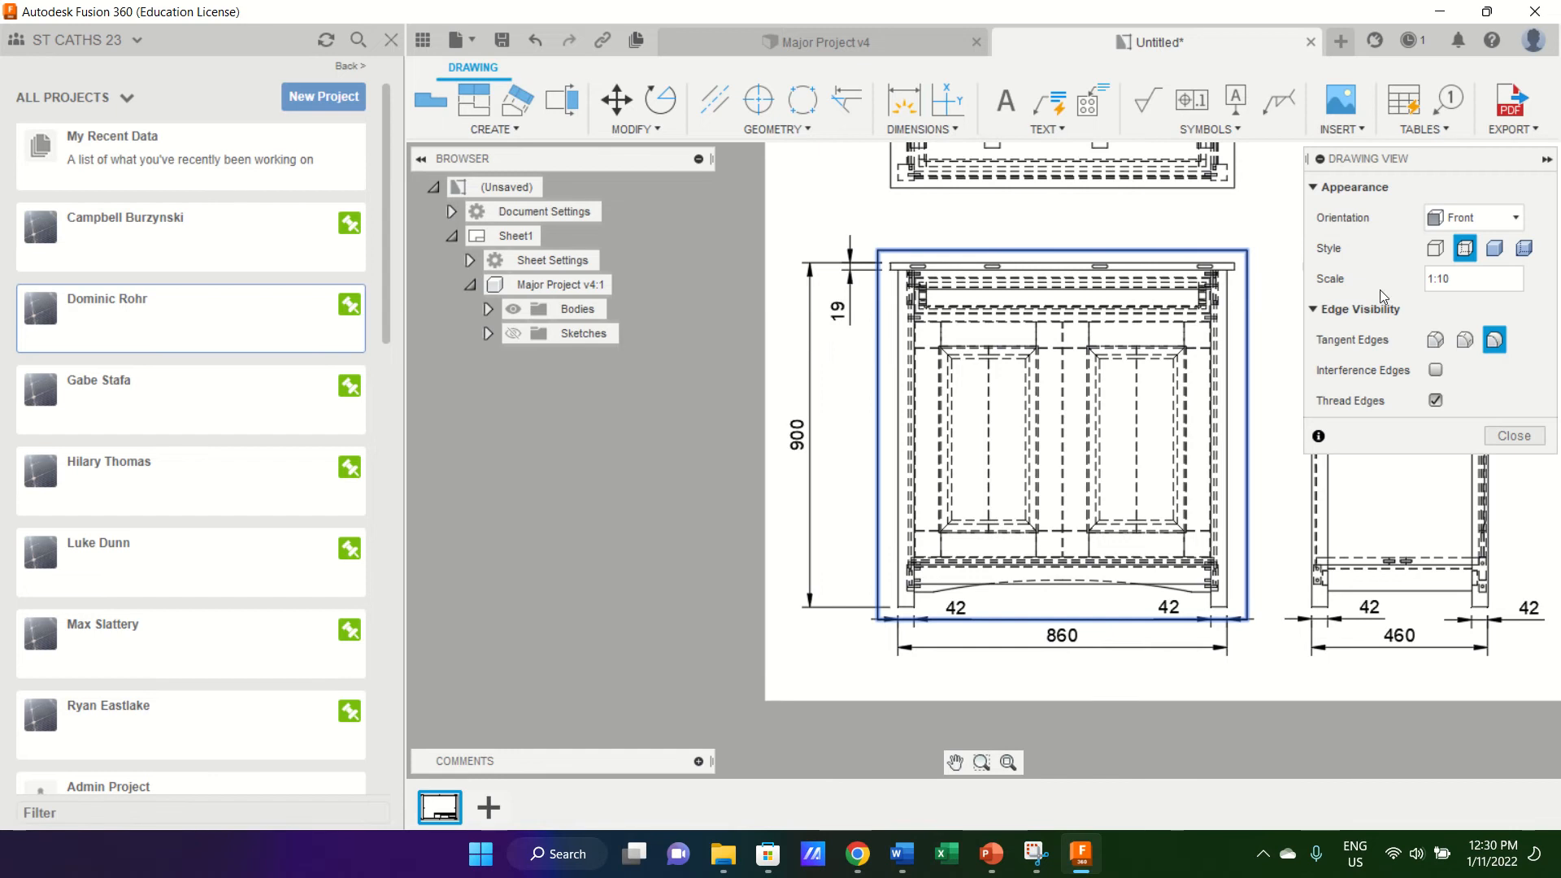
{"action": "left_click", "coordinate": [1517, 218]}
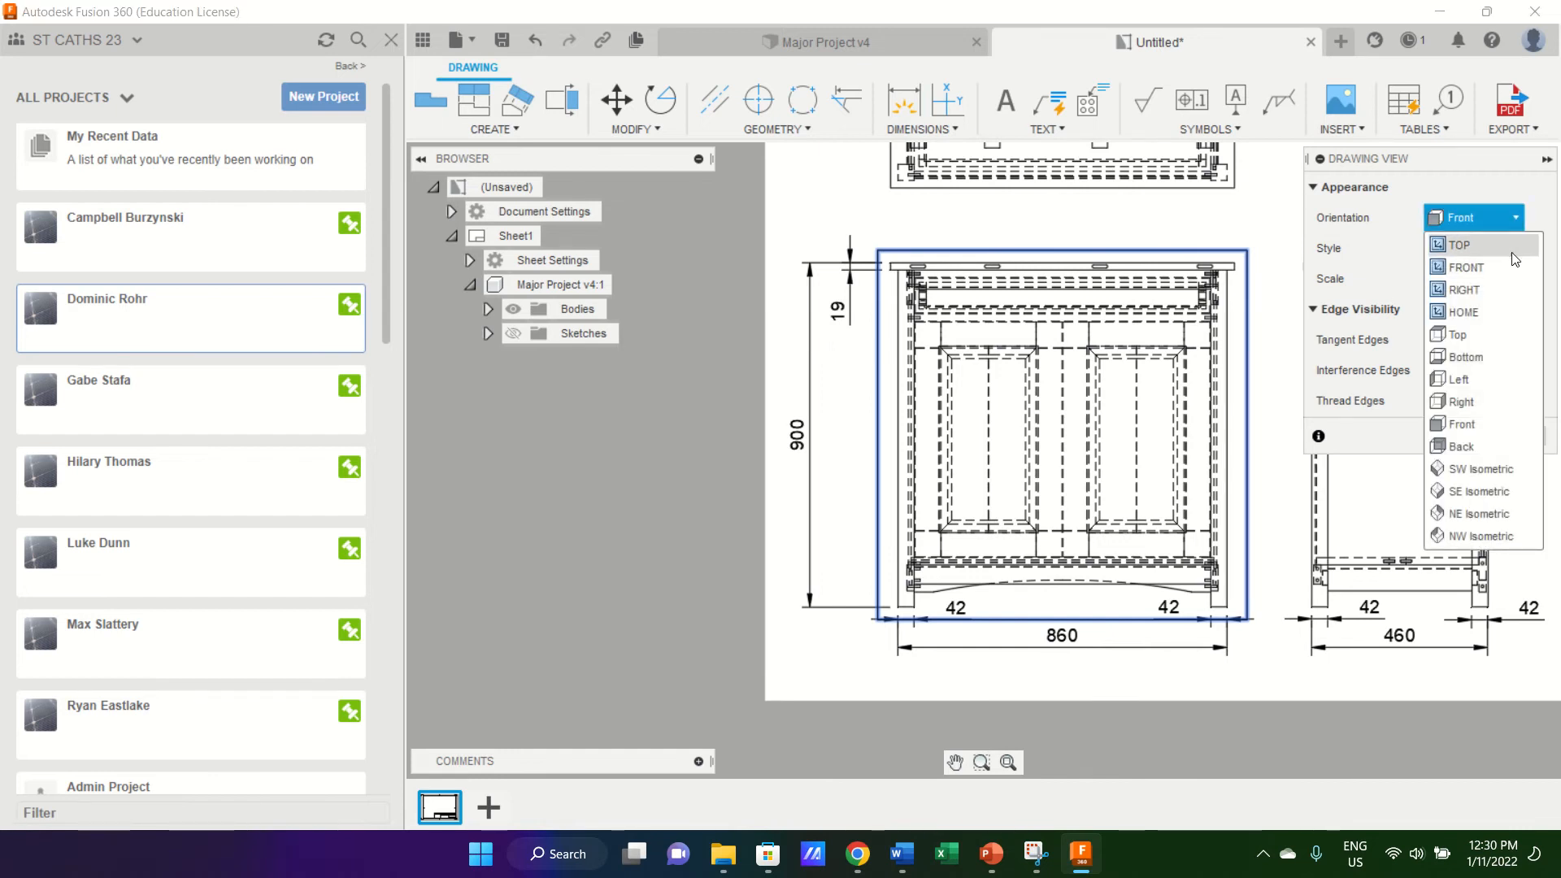
{"action": "left_click", "coordinate": [1505, 449]}
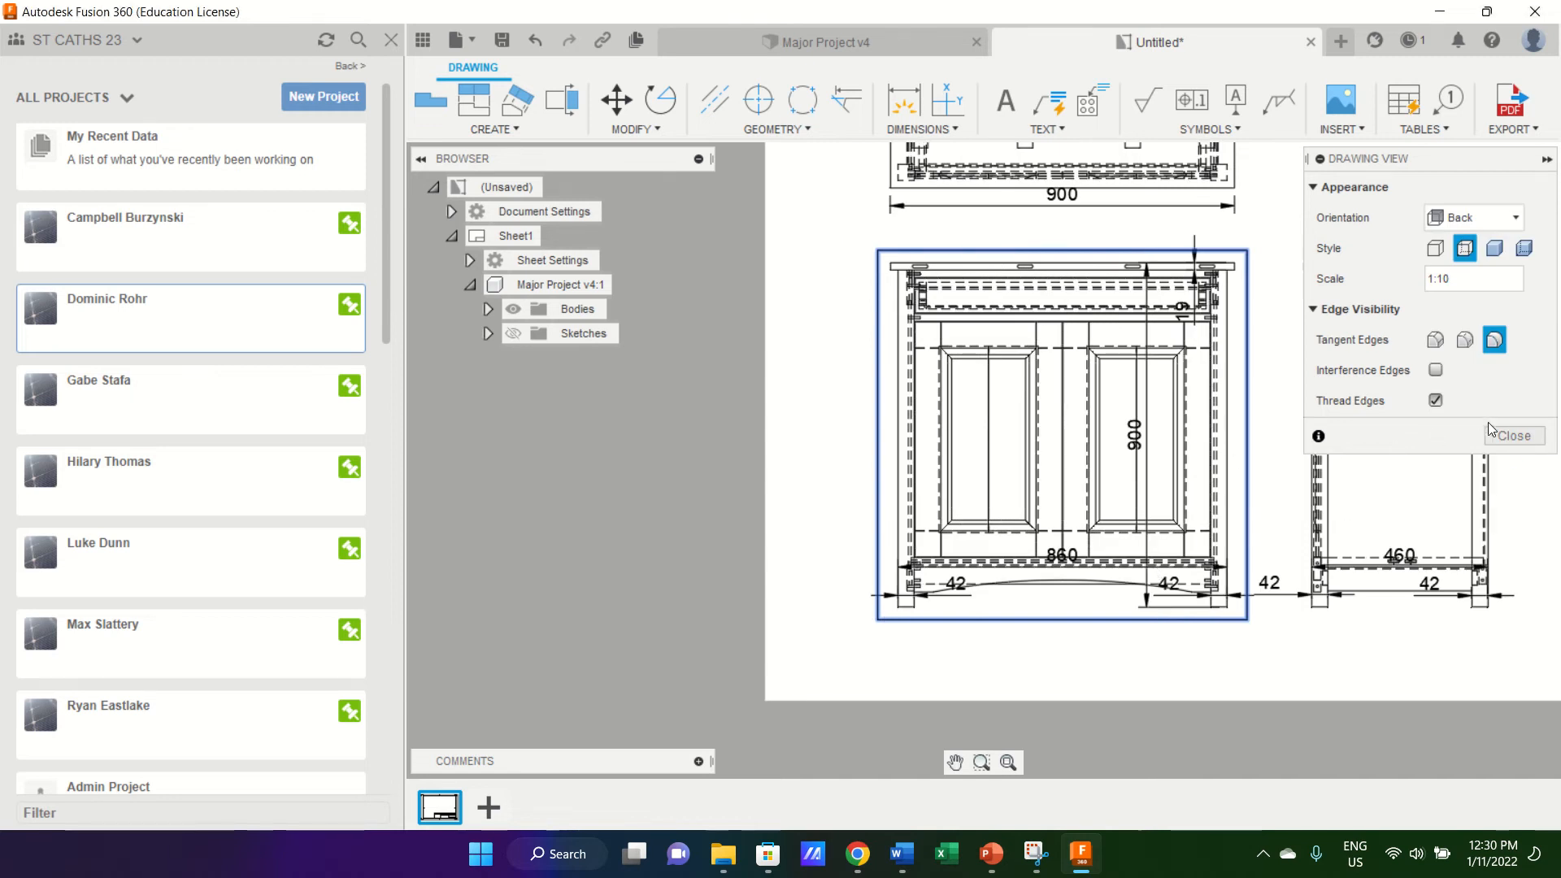
{"action": "left_click", "coordinate": [1511, 435]}
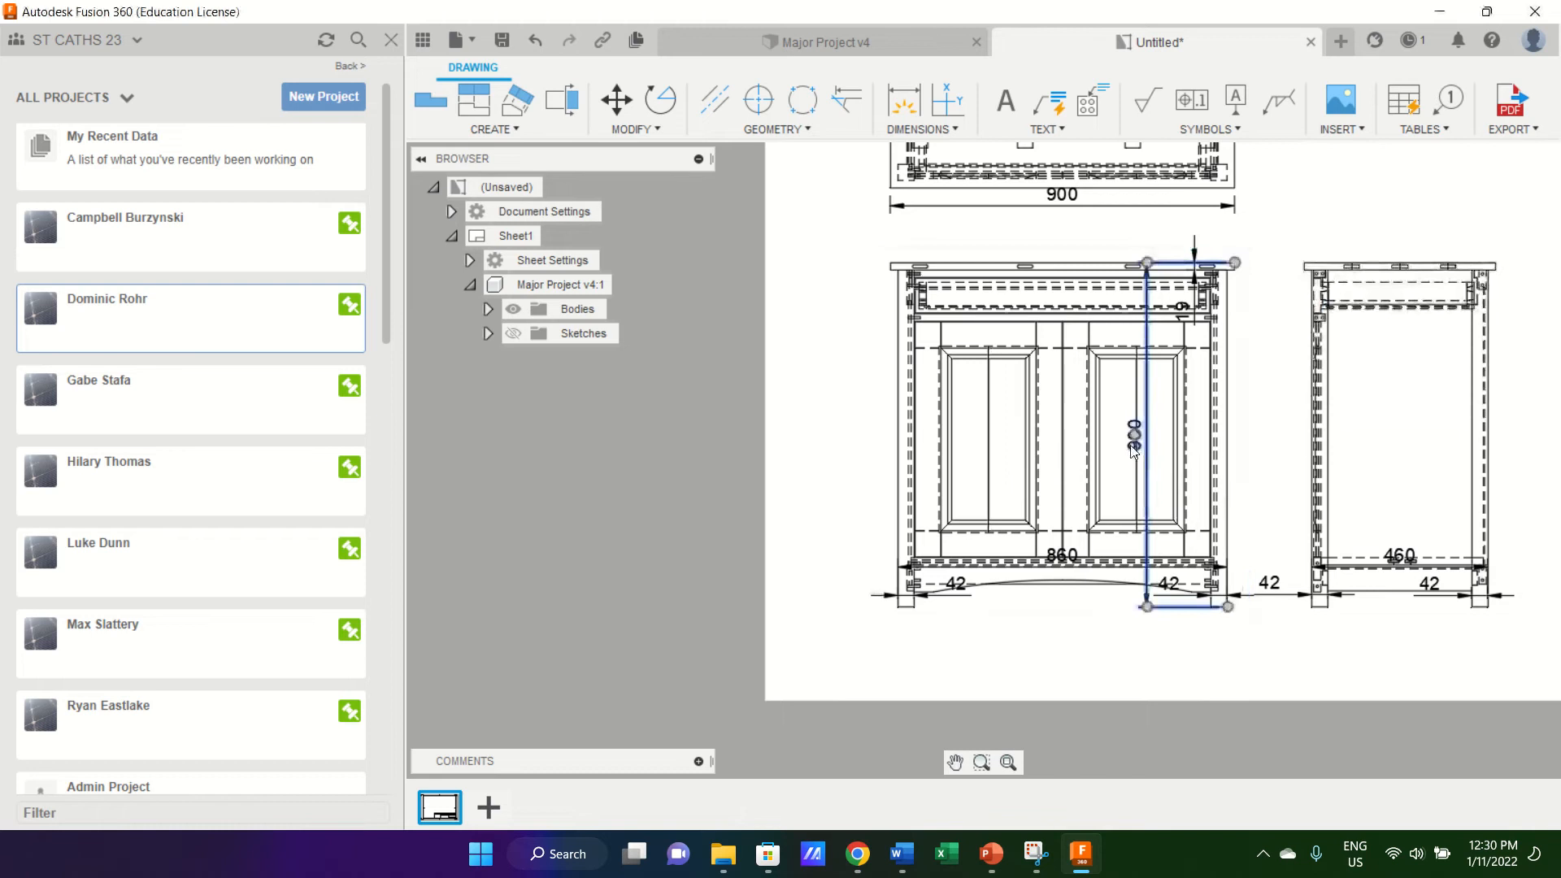
Move the overall height and top-panel thickness dimensions to the left of the front view.
{"action": "left_click_drag", "start_coordinate": [1136, 439], "coordinate": [826, 471]}
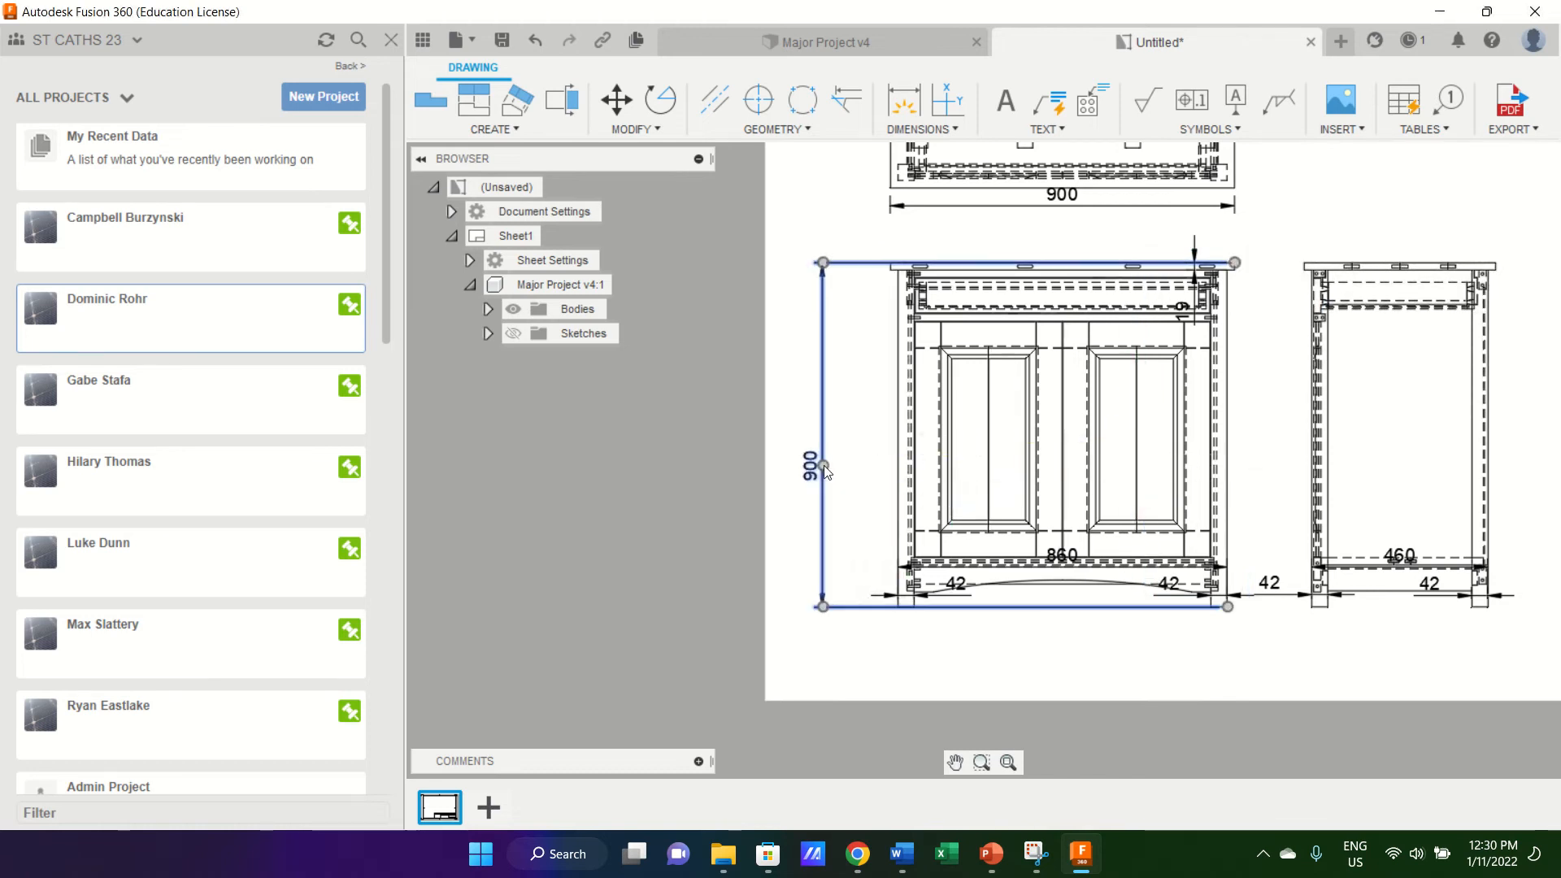
{"action": "left_click", "coordinate": [1202, 281]}
{"action": "left_click_drag", "start_coordinate": [1200, 279], "coordinate": [867, 317]}
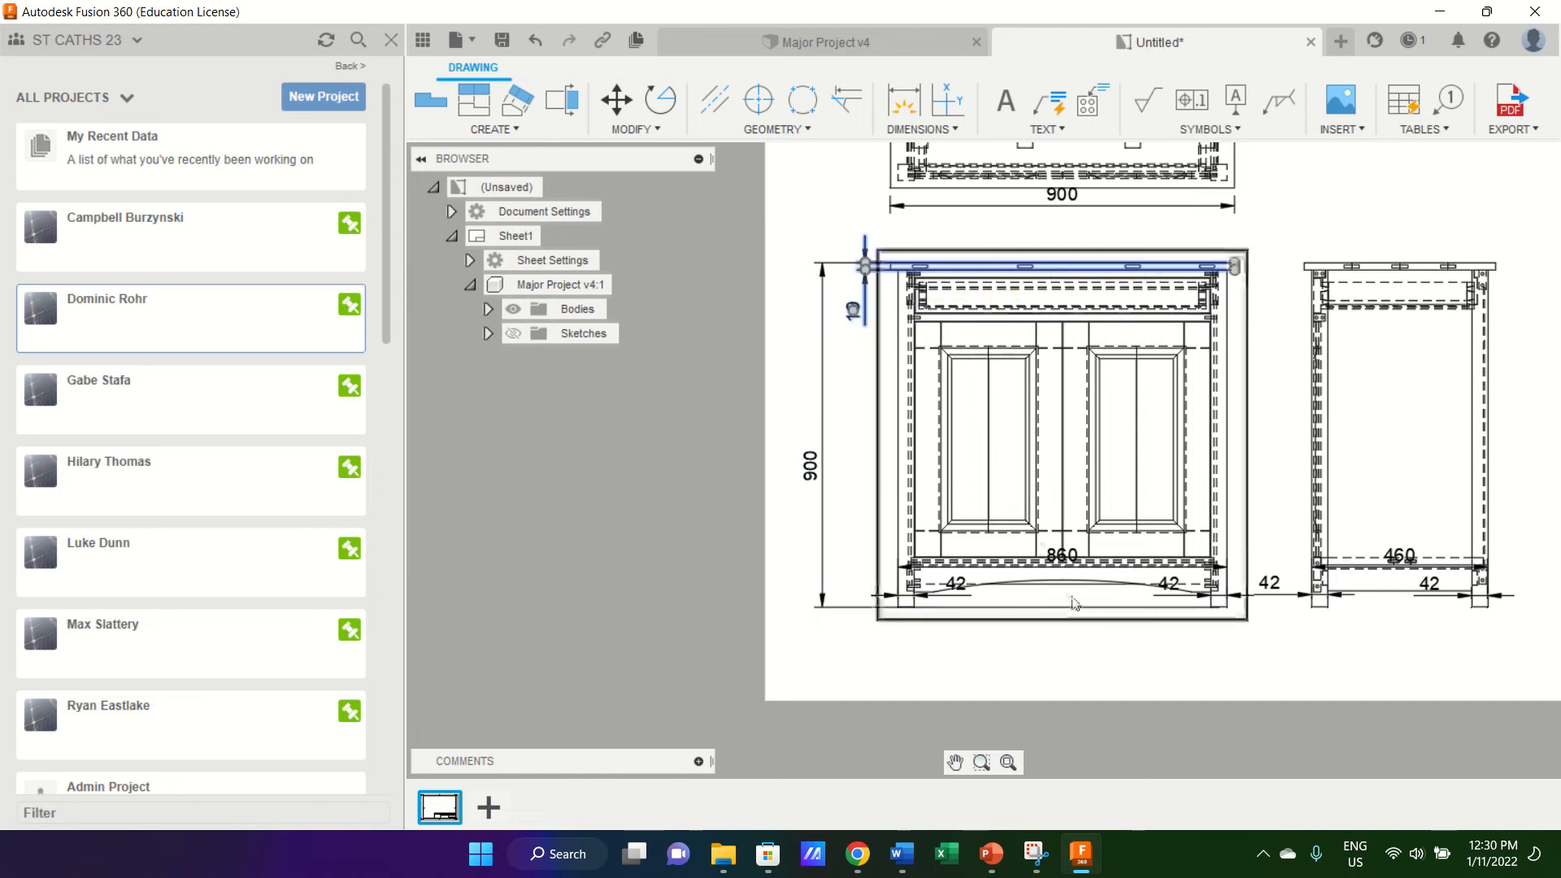
Move the overall width dimension below the front view and align both leg-width dimensions between it and the legs.
{"action": "left_click", "coordinate": [1070, 557]}
{"action": "left_click_drag", "start_coordinate": [1065, 557], "coordinate": [1061, 655]}
{"action": "left_click", "coordinate": [963, 595]}
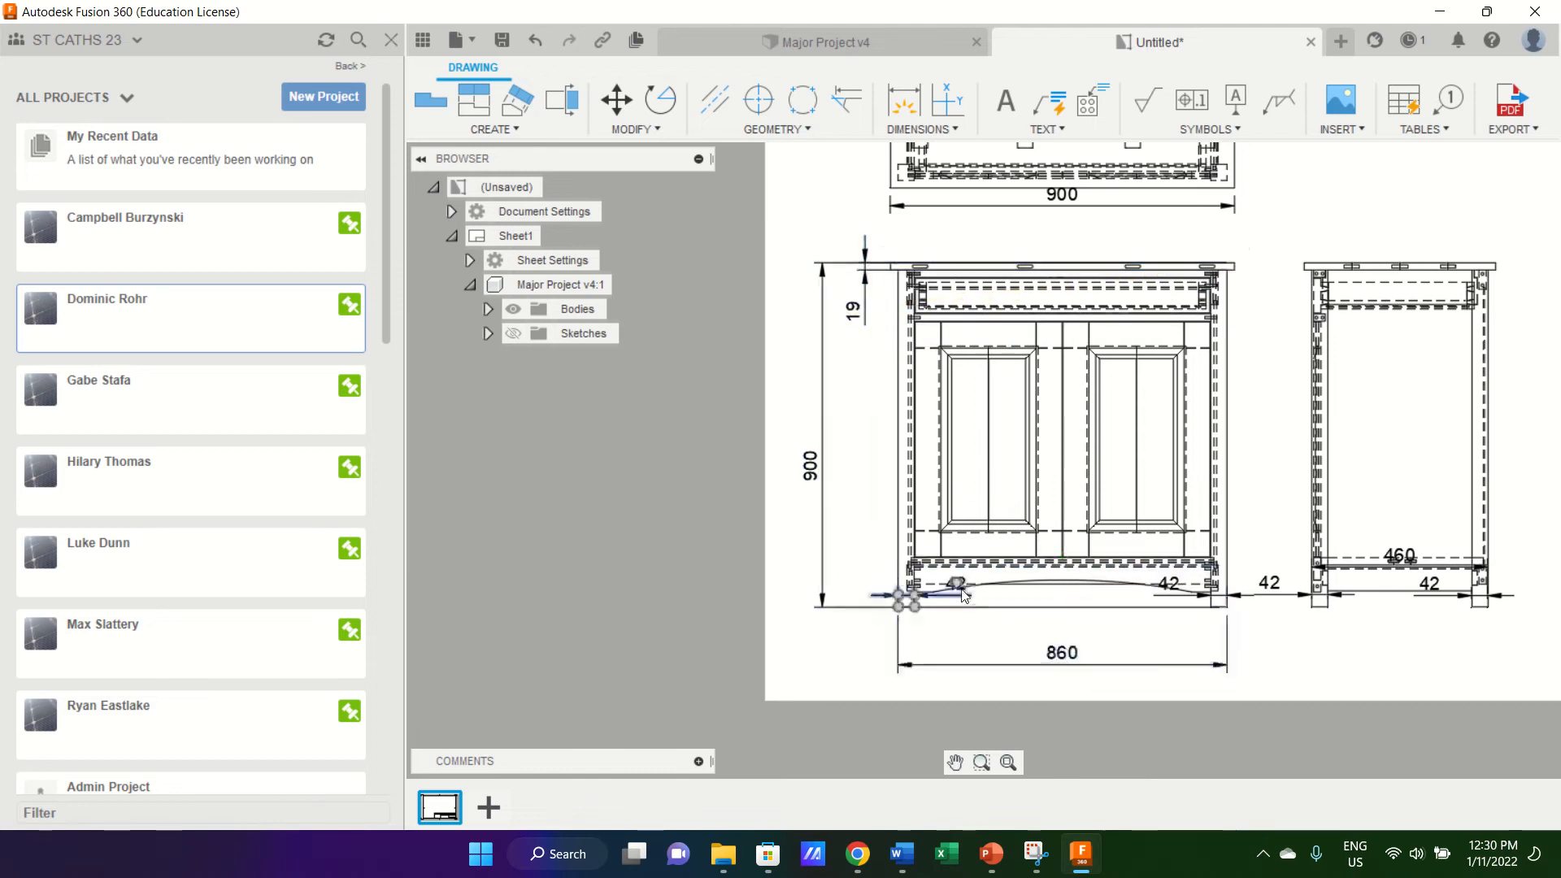
{"action": "left_click_drag", "start_coordinate": [943, 591], "coordinate": [960, 626]}
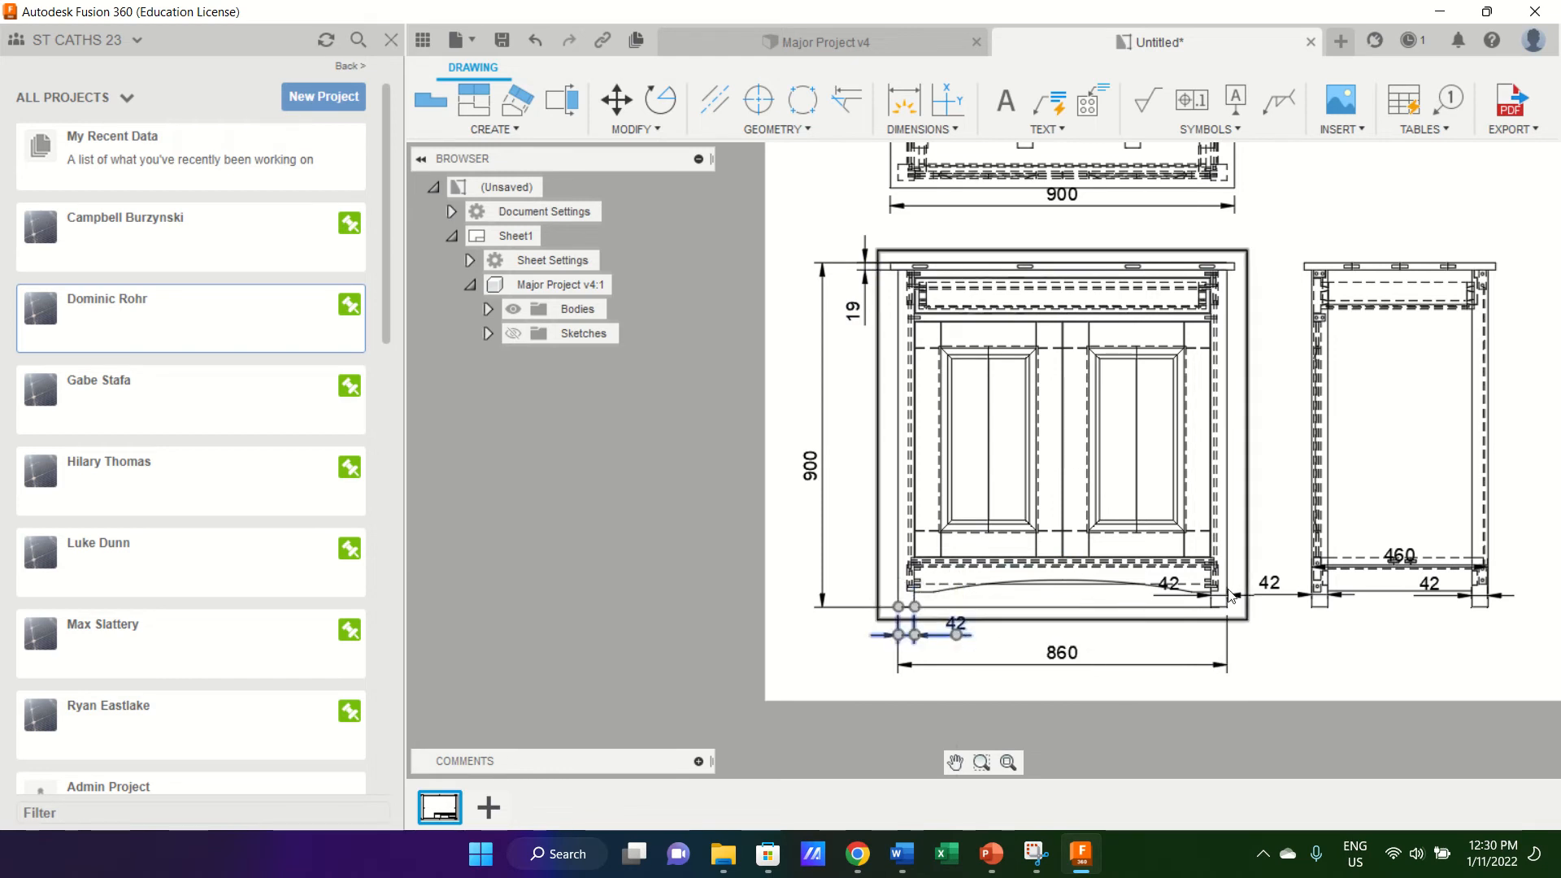
{"action": "left_click", "coordinate": [1191, 603]}
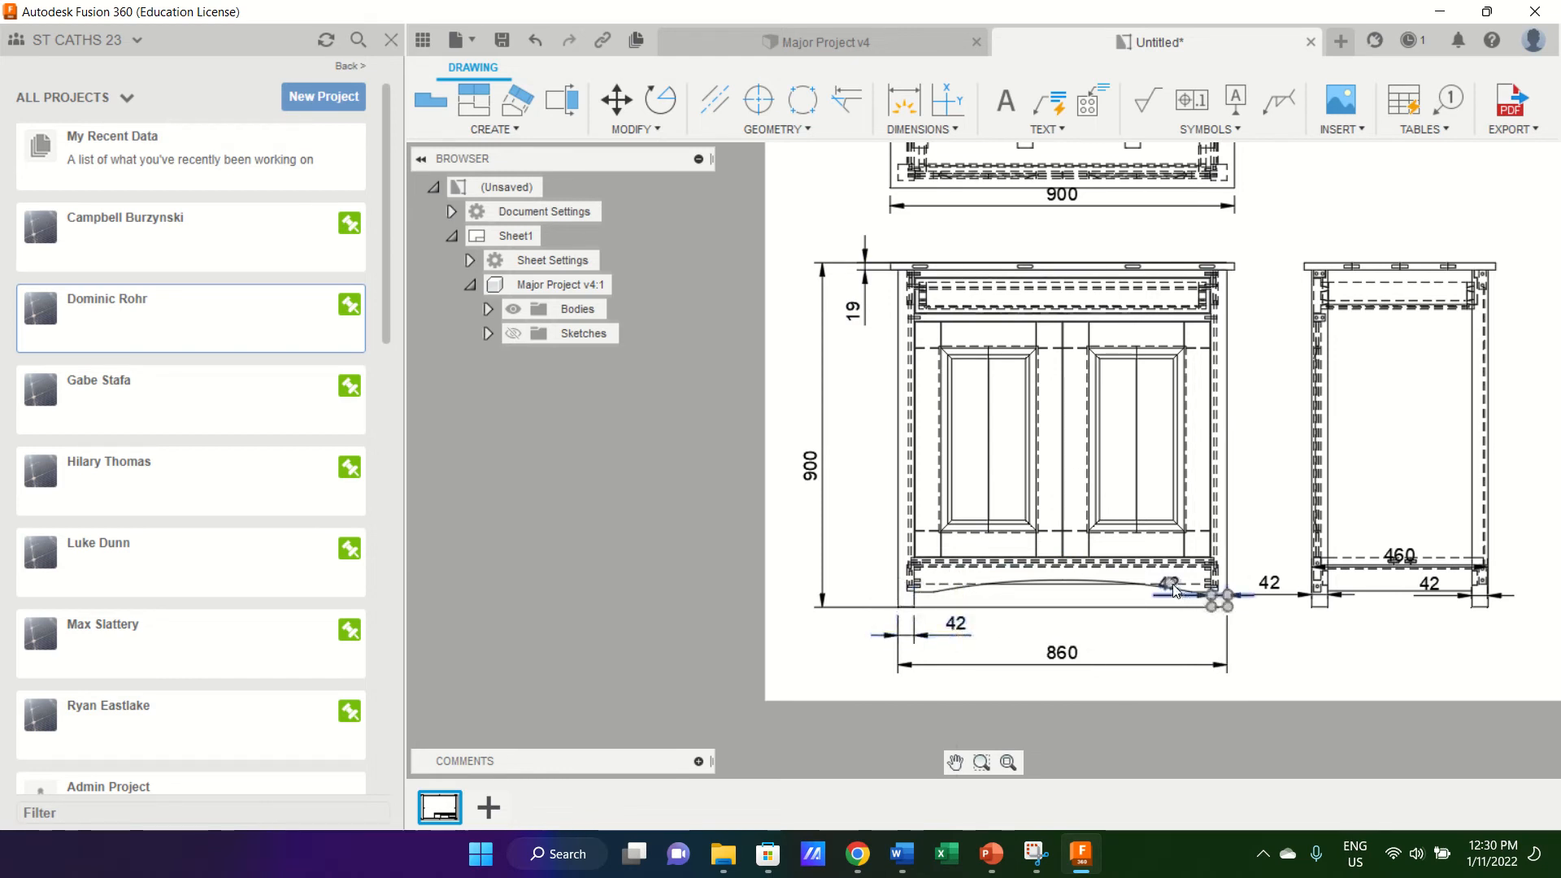
{"action": "left_click_drag", "start_coordinate": [1173, 591], "coordinate": [1169, 638]}
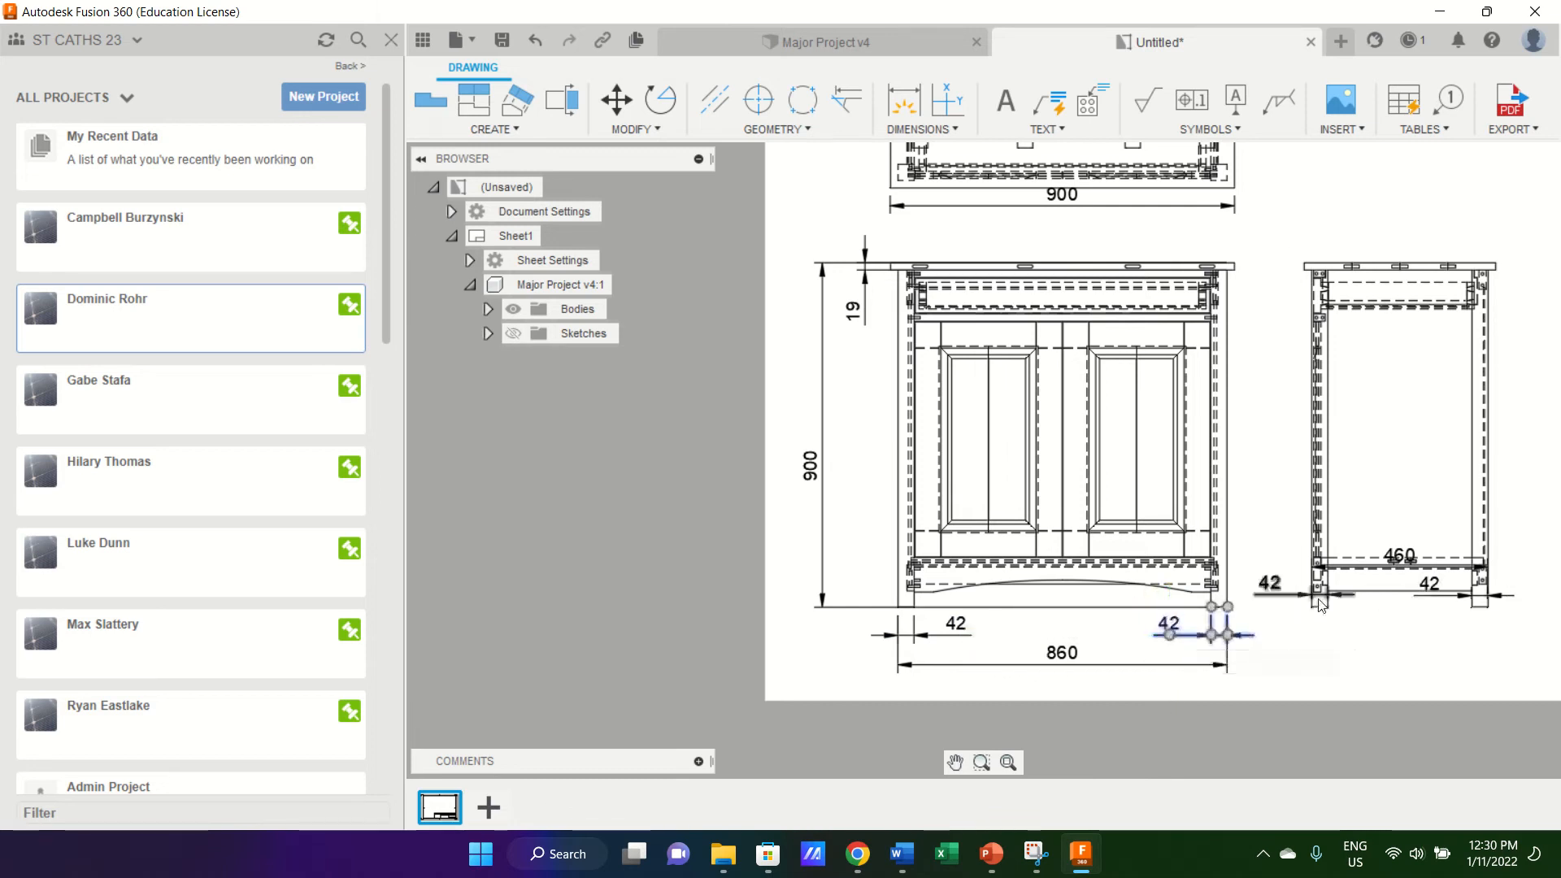
Move both leg-width dimensions just below the side view and place the overall depth dimension beneath them.
{"action": "left_click", "coordinate": [1278, 595]}
{"action": "left_click_drag", "start_coordinate": [1270, 594], "coordinate": [1301, 643]}
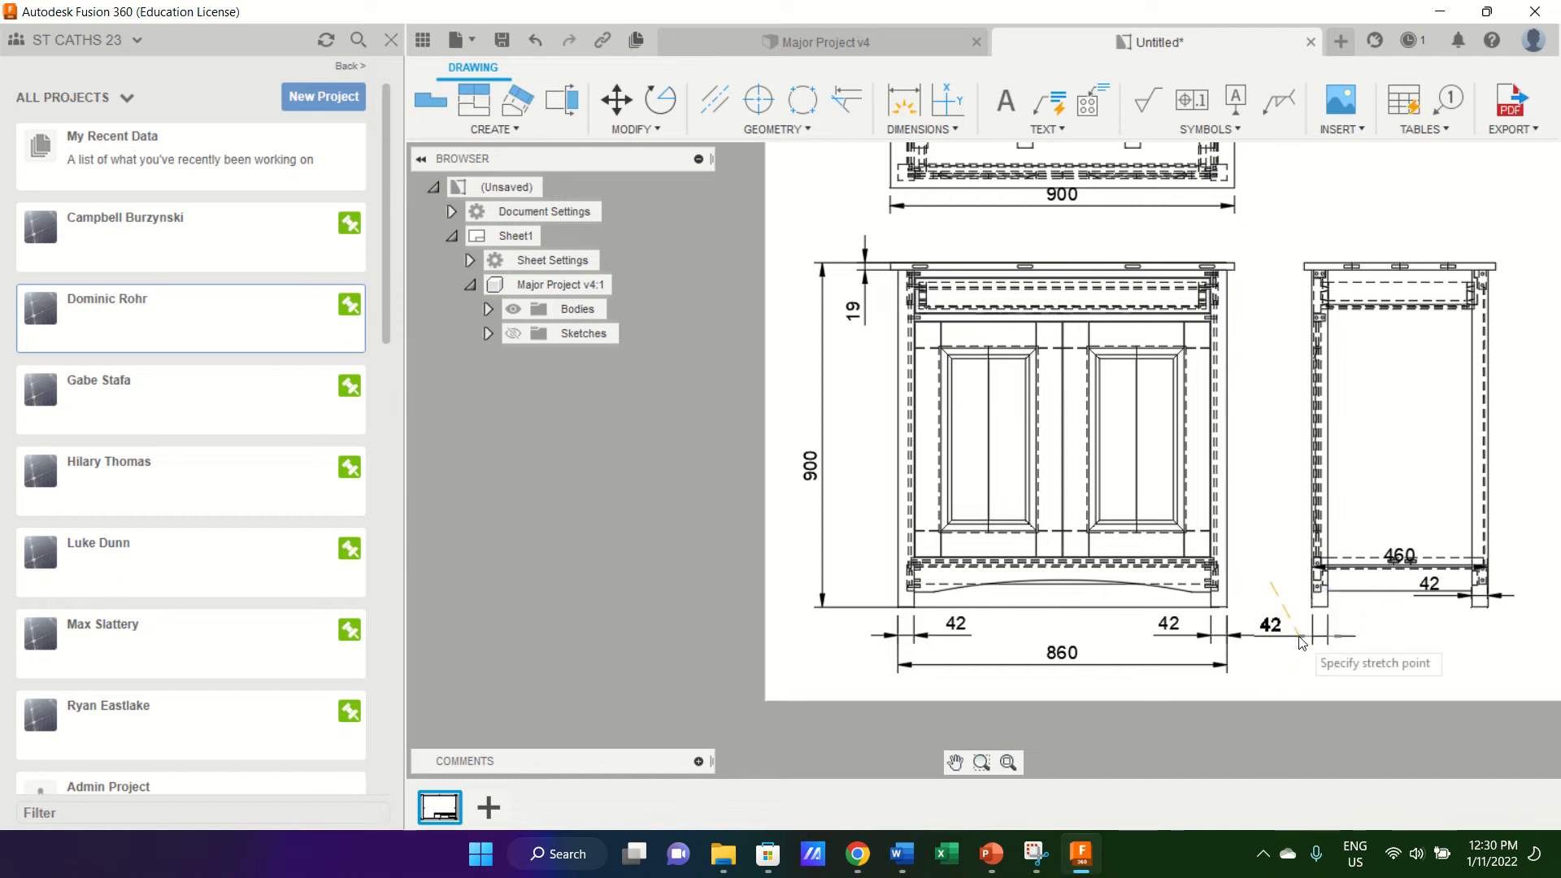
{"action": "left_click", "coordinate": [1300, 640]}
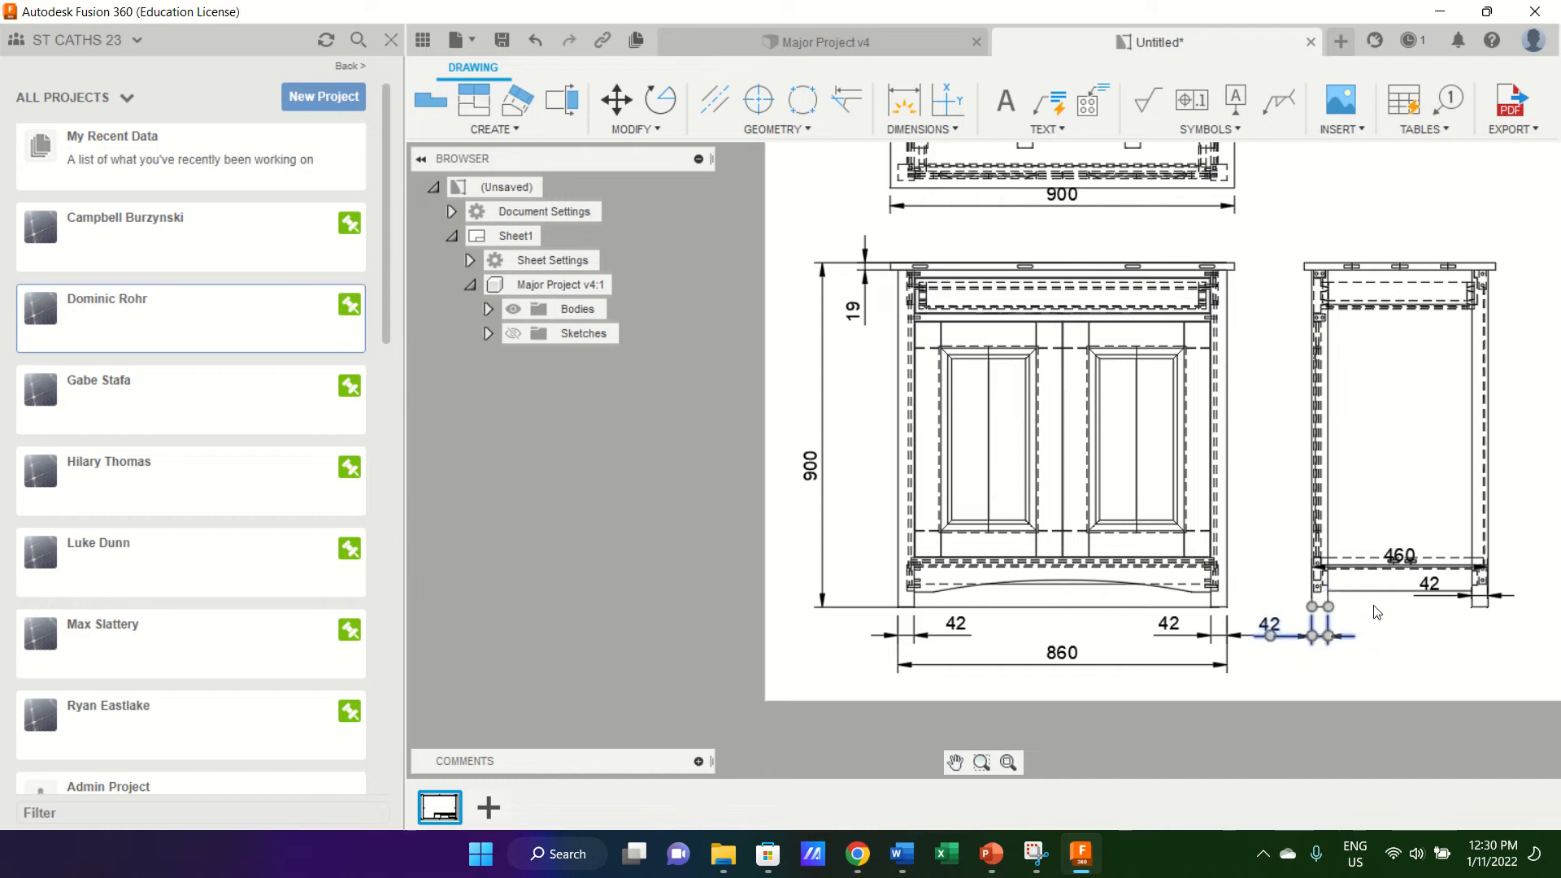
{"action": "left_click", "coordinate": [1437, 601]}
{"action": "left_click", "coordinate": [1430, 583]}
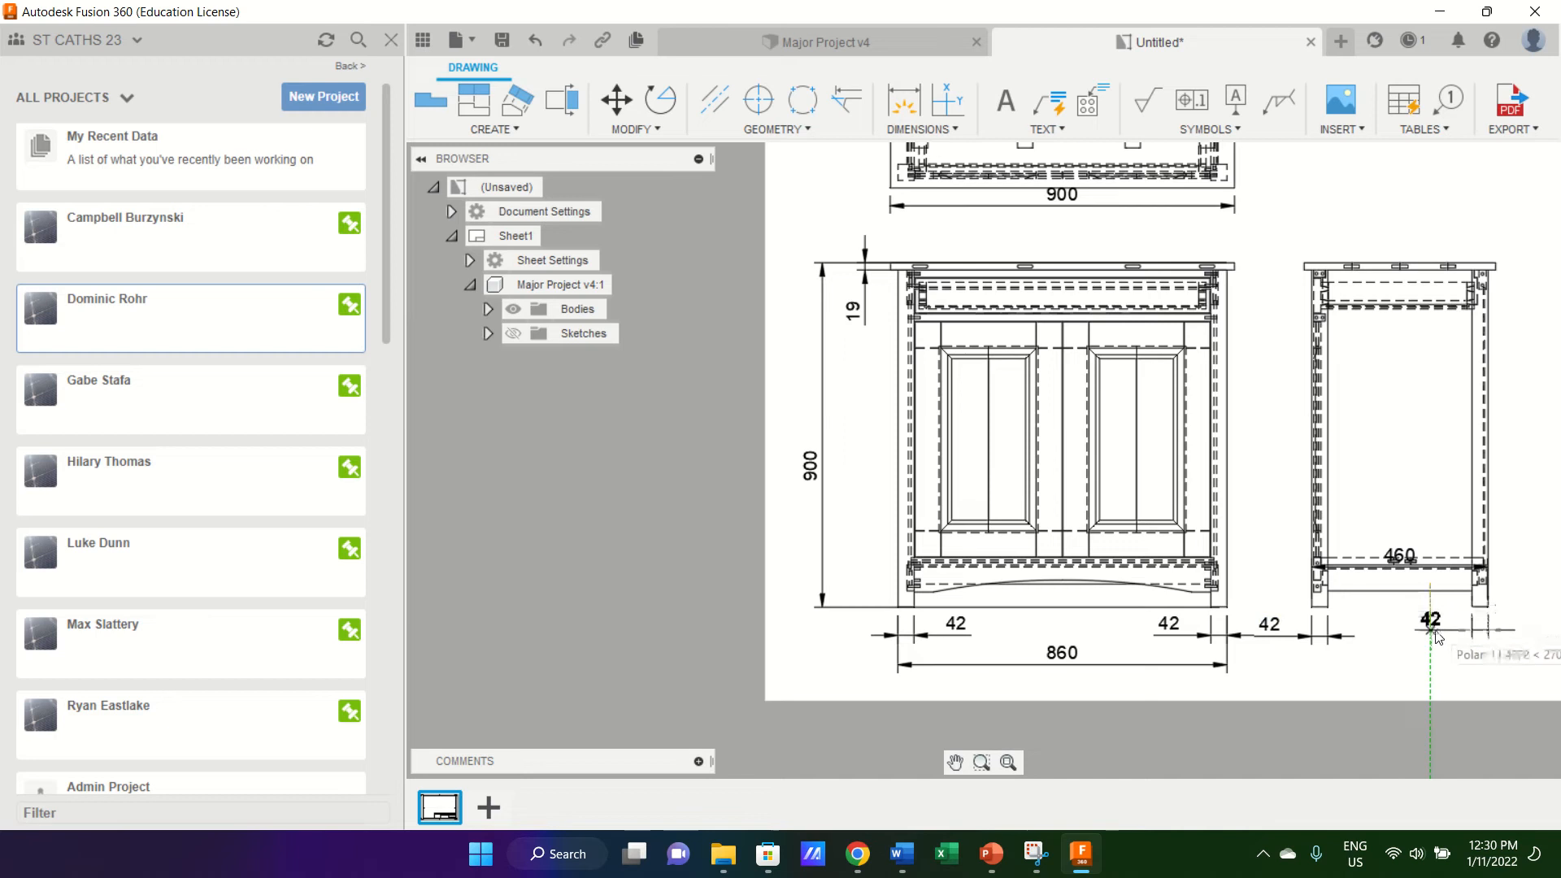
{"action": "left_click", "coordinate": [1431, 636]}
{"action": "left_click", "coordinate": [1407, 569]}
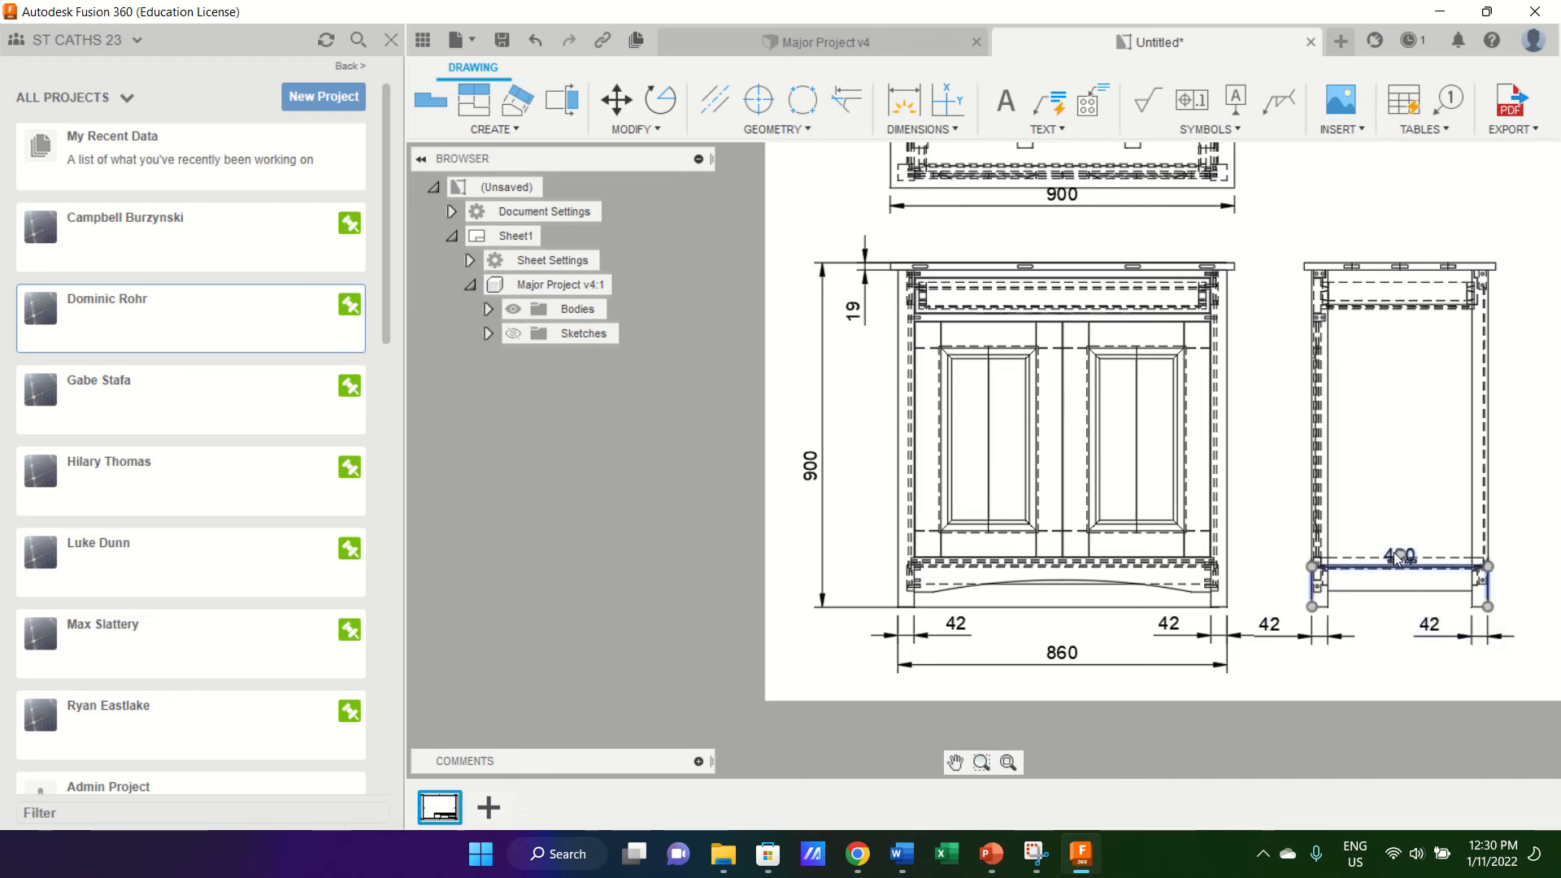
{"action": "left_click", "coordinate": [1395, 558]}
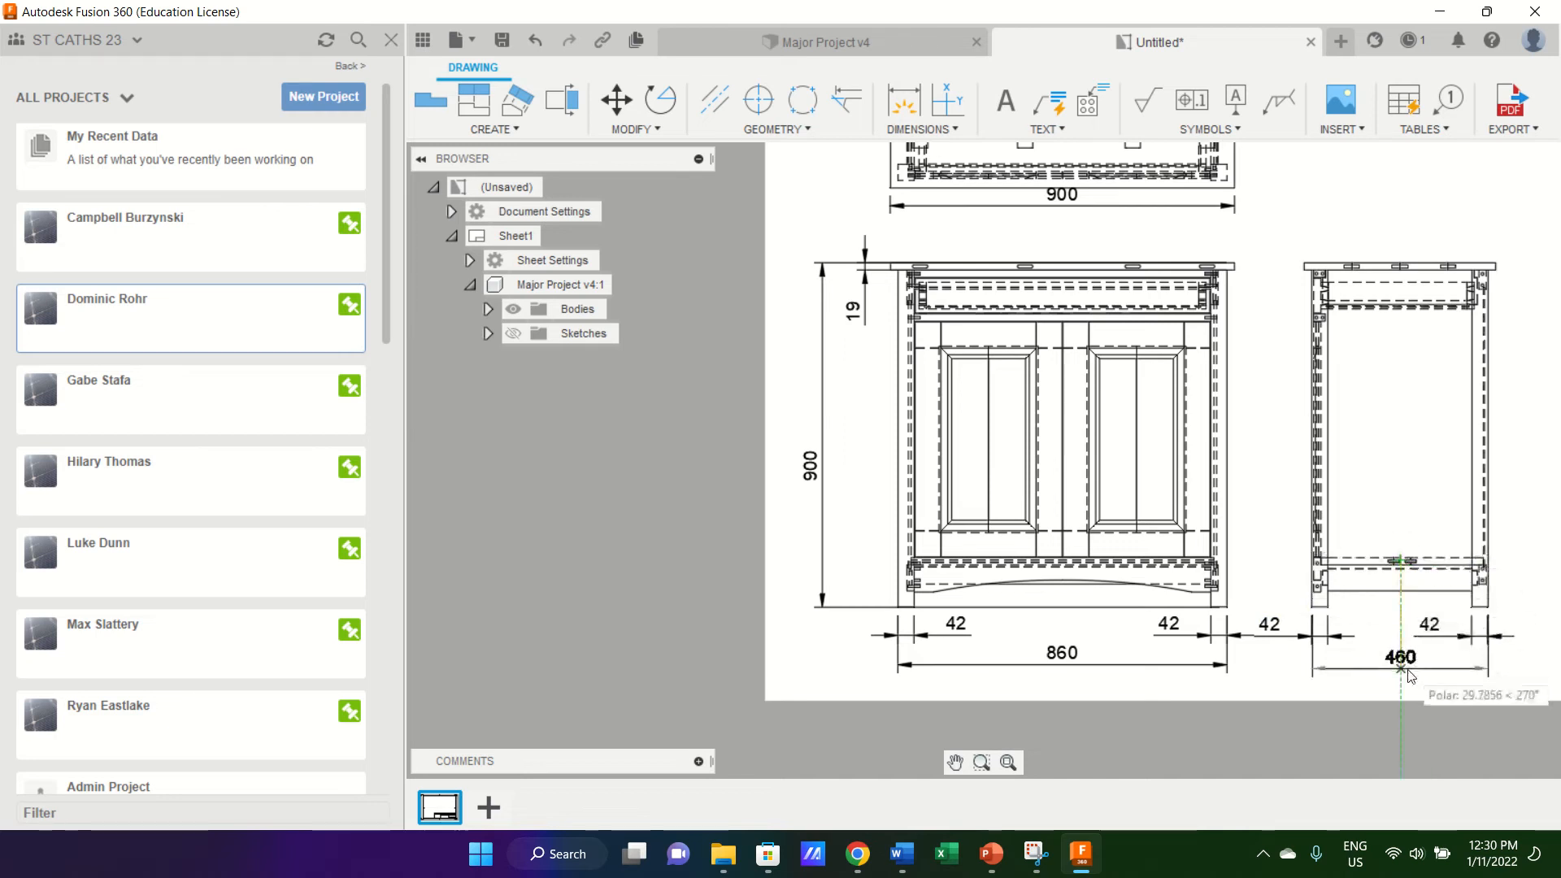
{"action": "left_click", "coordinate": [1409, 675]}
Move the top panel's width dimension from below the top view to above it.
{"action": "scroll", "coordinate": [1250, 450], "scroll_direction": "down", "scroll_amount": 5}
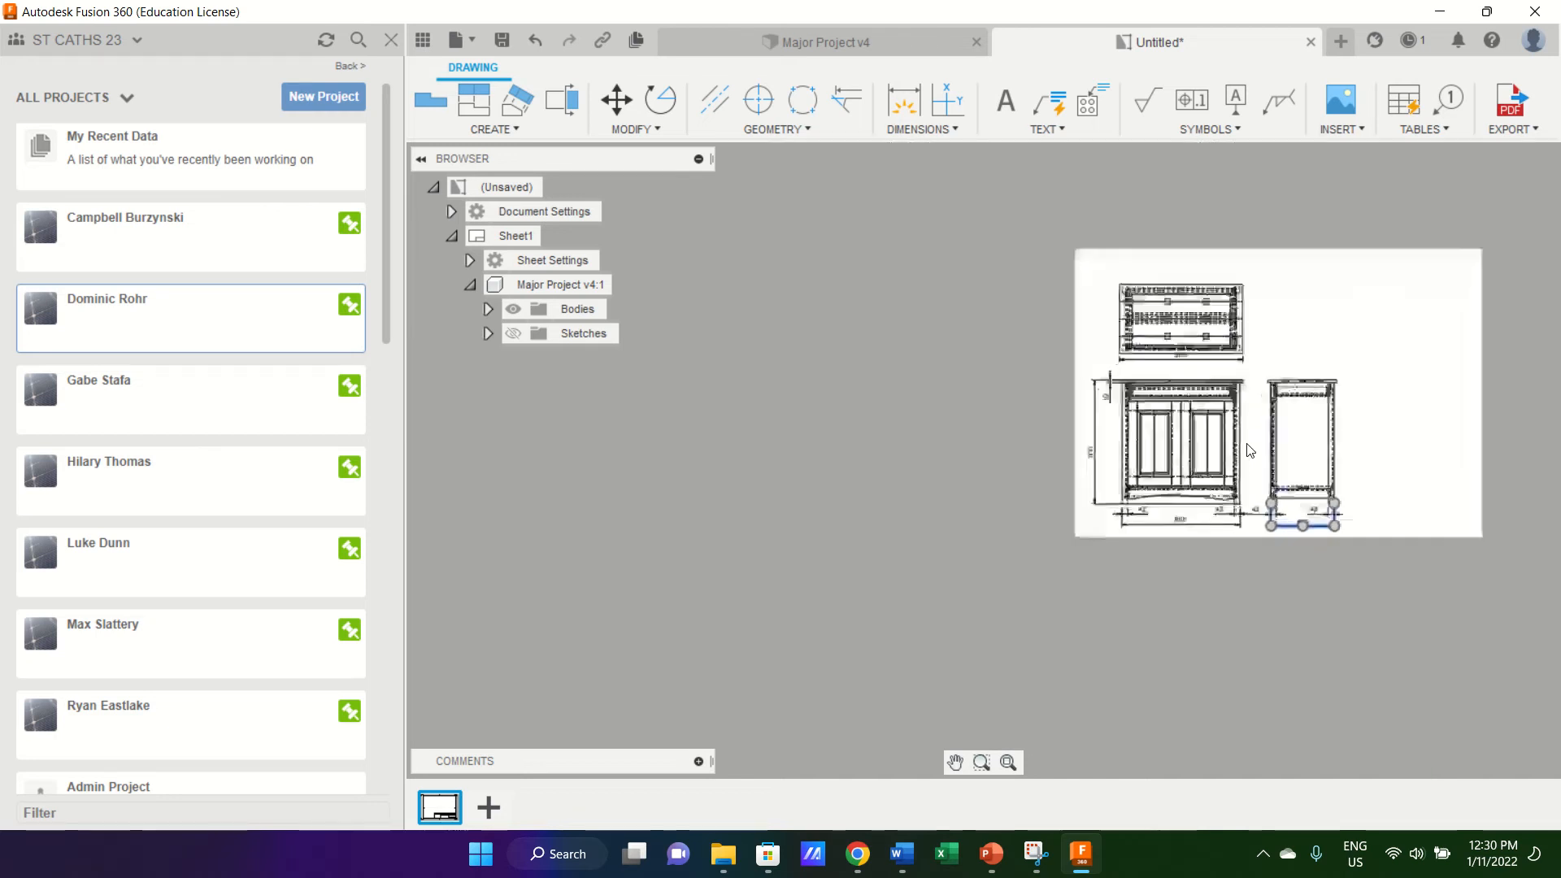
{"action": "scroll", "coordinate": [1209, 317], "scroll_direction": "up", "scroll_amount": 8}
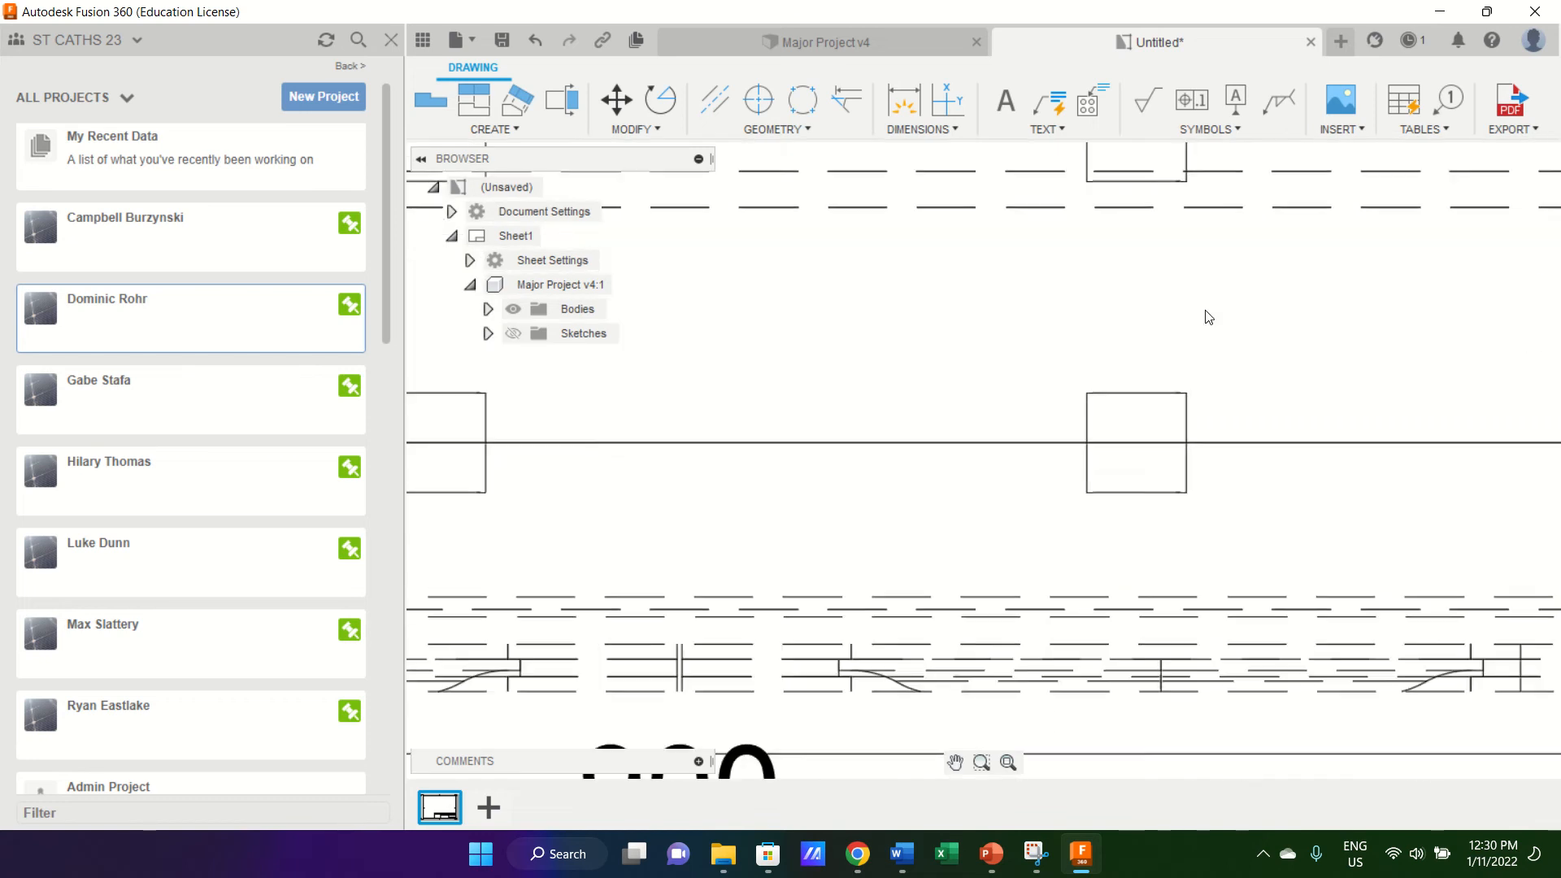
{"action": "scroll", "coordinate": [1209, 317], "scroll_direction": "down", "scroll_amount": 5}
{"action": "left_click", "coordinate": [1067, 465]}
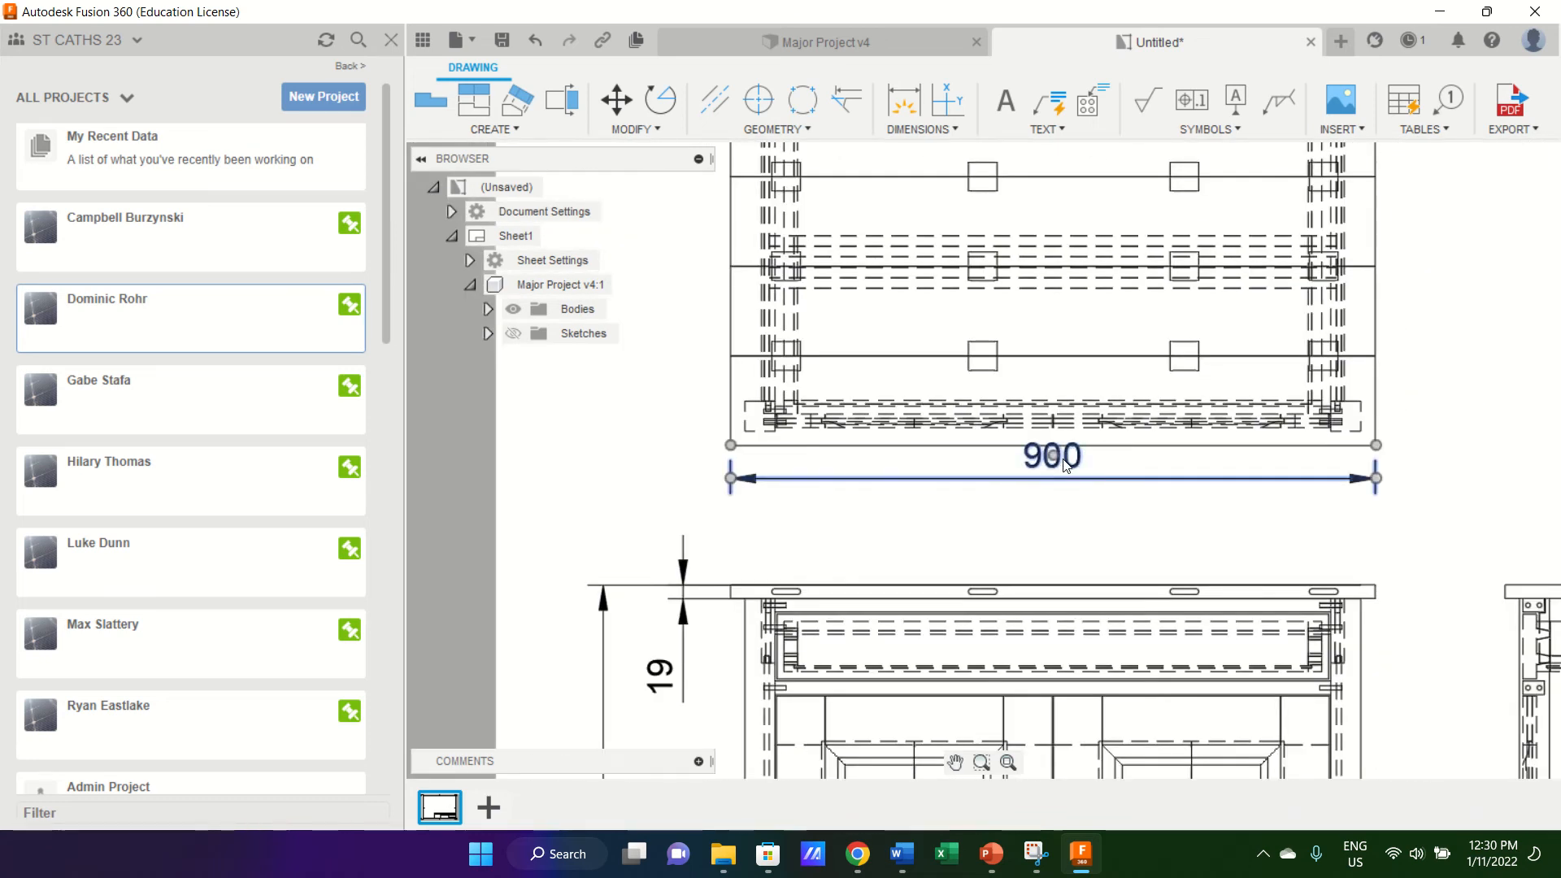
{"action": "left_click_drag", "start_coordinate": [1053, 455], "coordinate": [1051, 183]}
{"action": "scroll", "coordinate": [1051, 183], "scroll_direction": "down", "scroll_amount": 10}
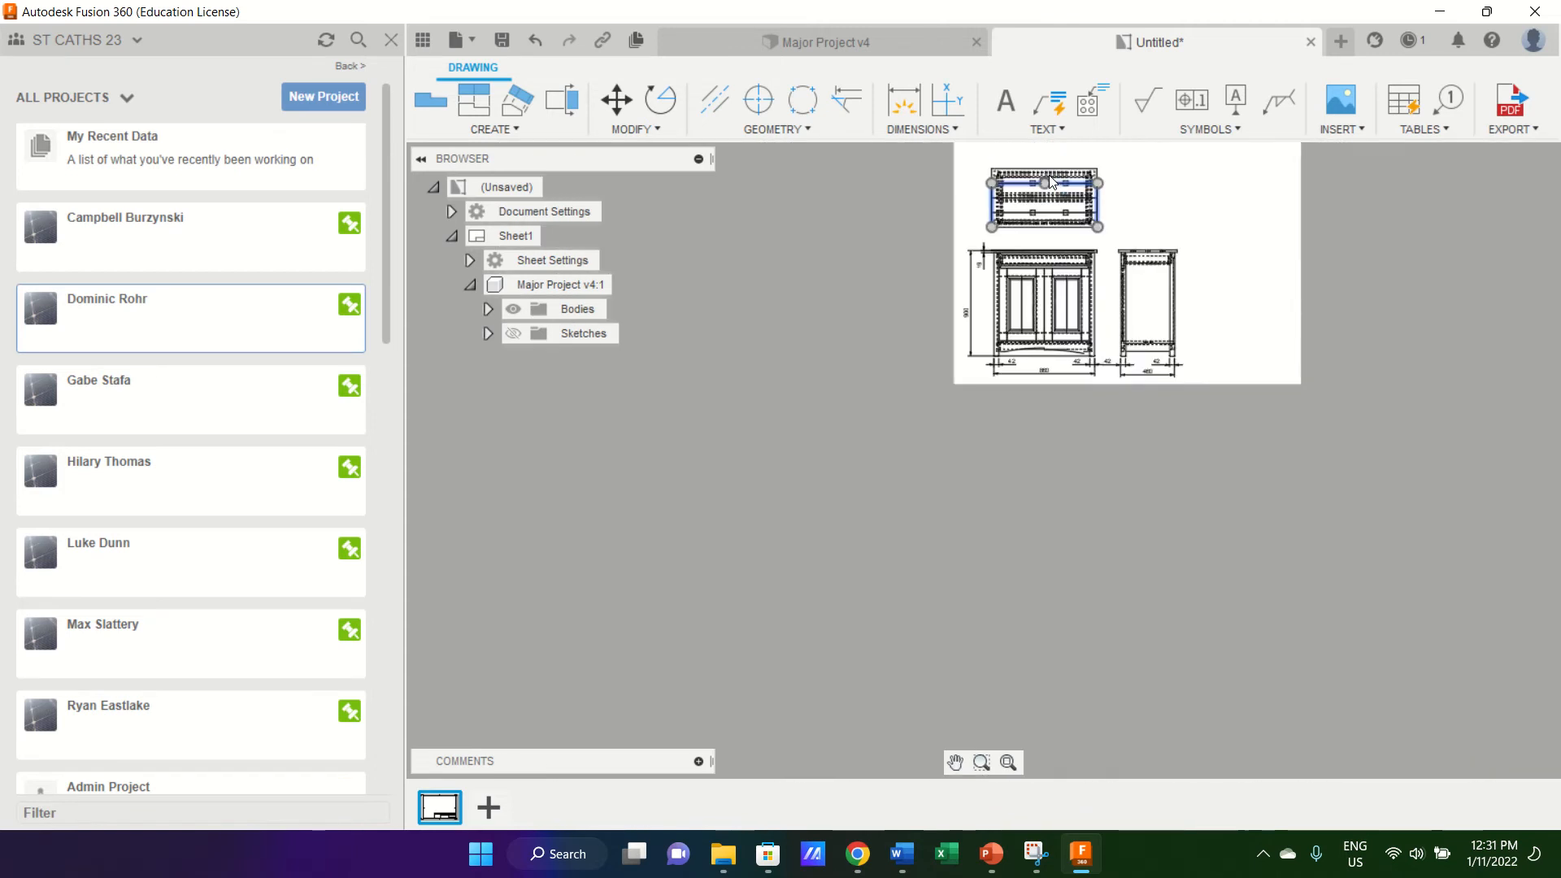
{"action": "scroll", "coordinate": [1051, 174], "scroll_direction": "up", "scroll_amount": 10}
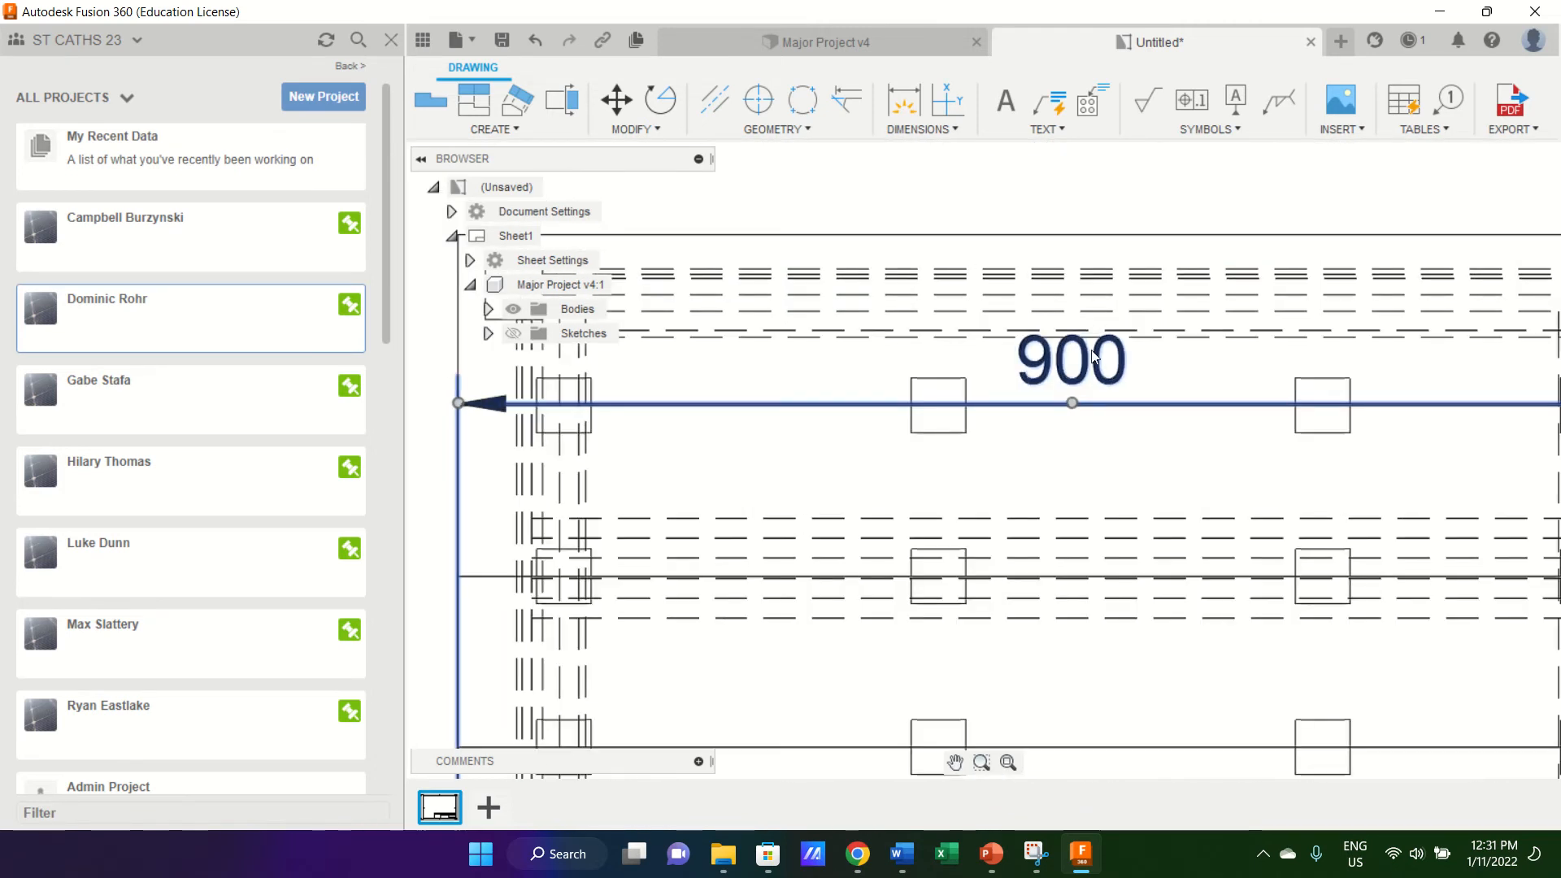
{"action": "left_click_drag", "start_coordinate": [1077, 389], "coordinate": [1070, 165]}
{"action": "scroll", "coordinate": [1072, 192], "scroll_direction": "down", "scroll_amount": 3}
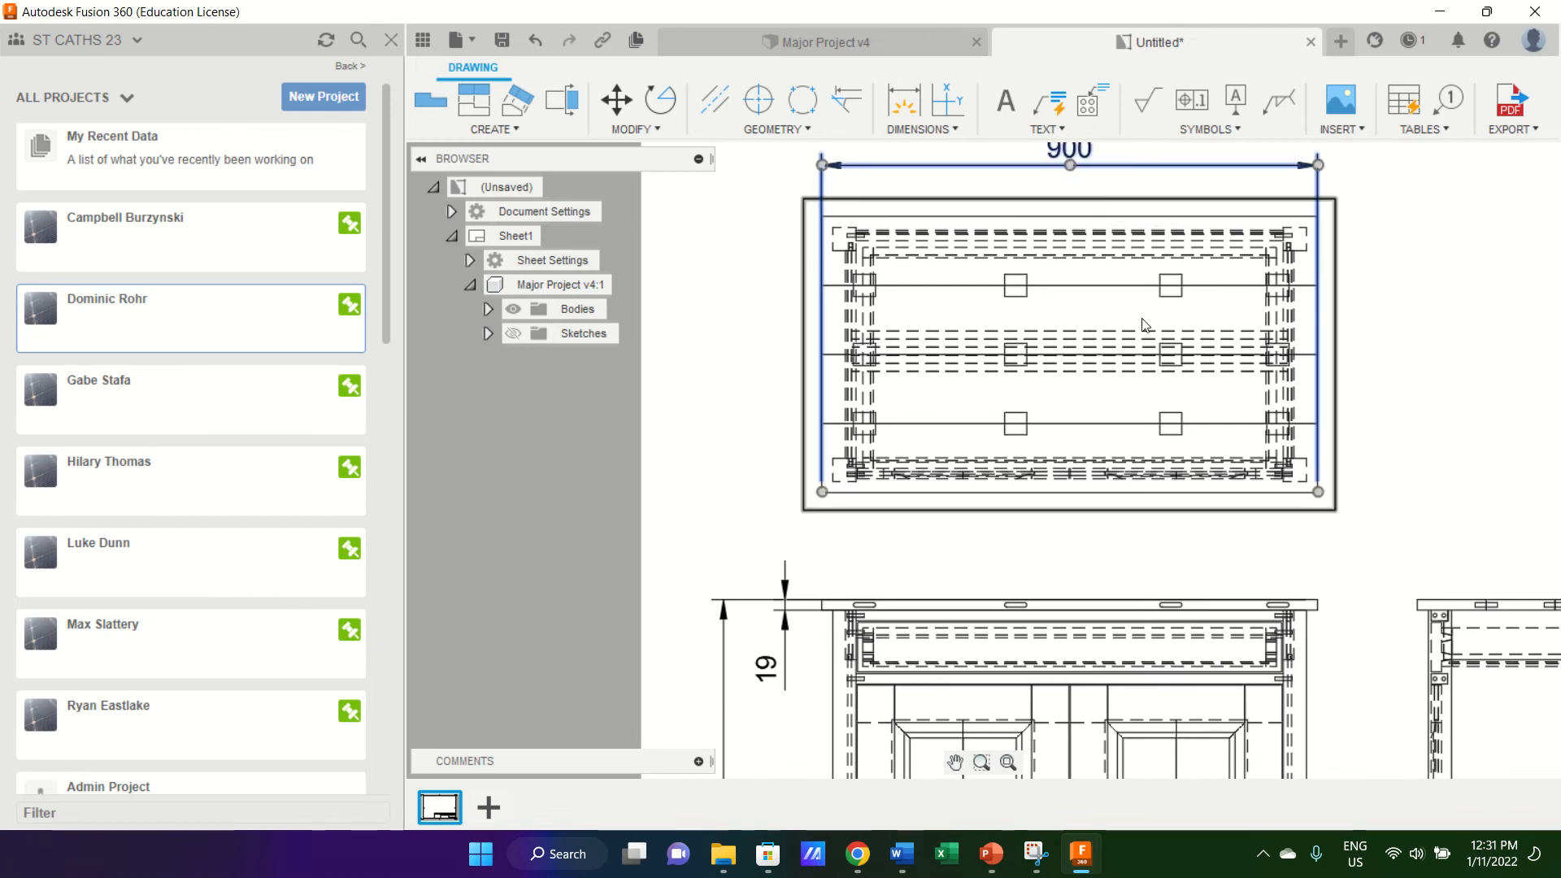
{"action": "scroll", "coordinate": [1175, 539], "scroll_direction": "down", "scroll_amount": 6}
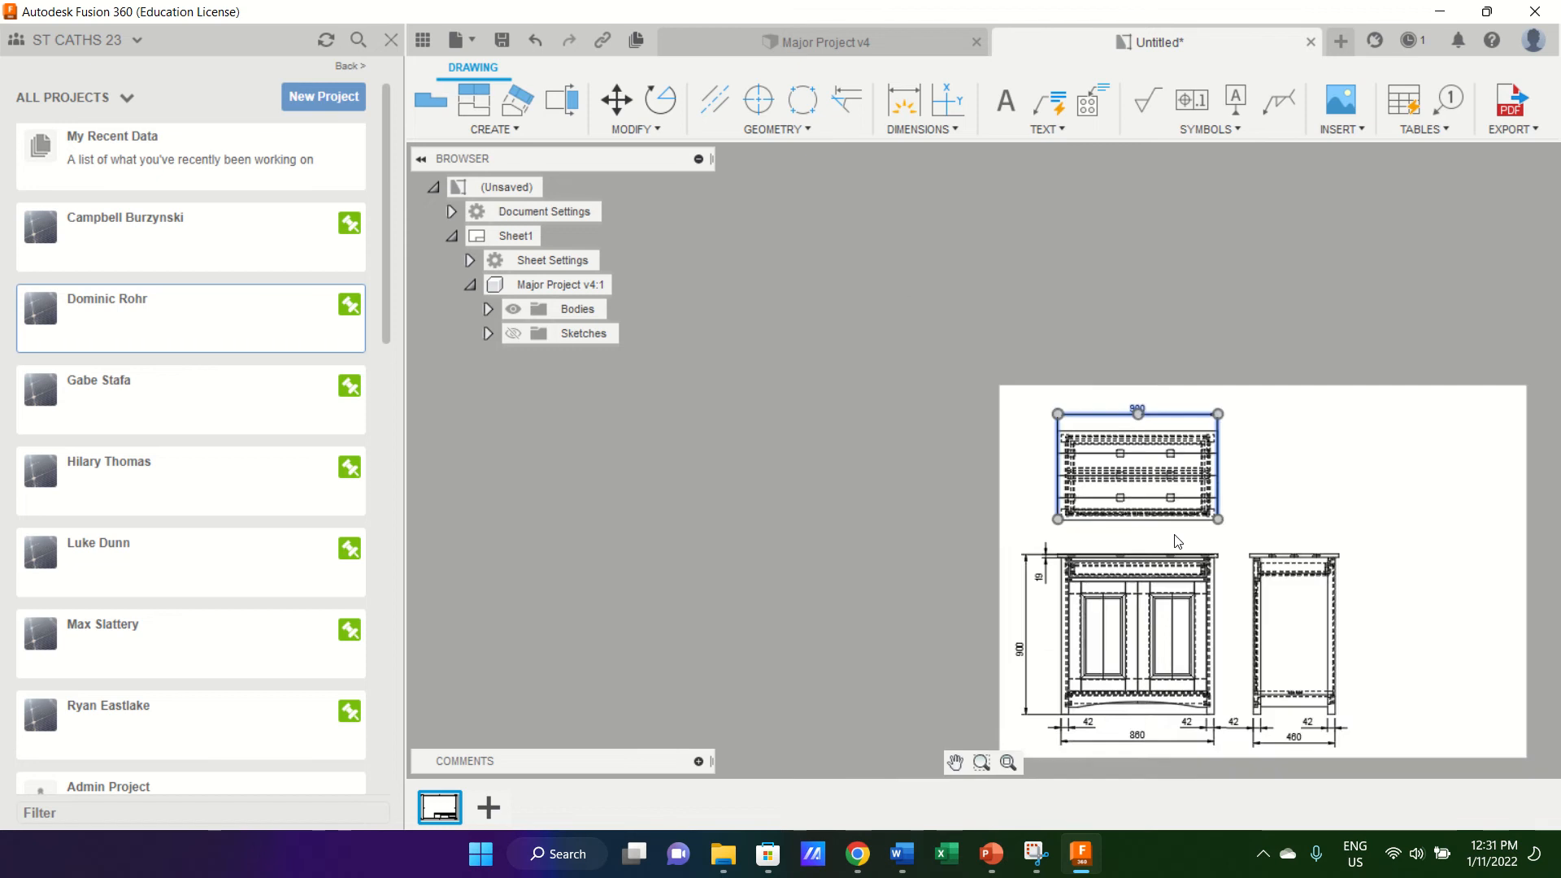
{"action": "scroll", "coordinate": [1330, 666], "scroll_direction": "up", "scroll_amount": 6}
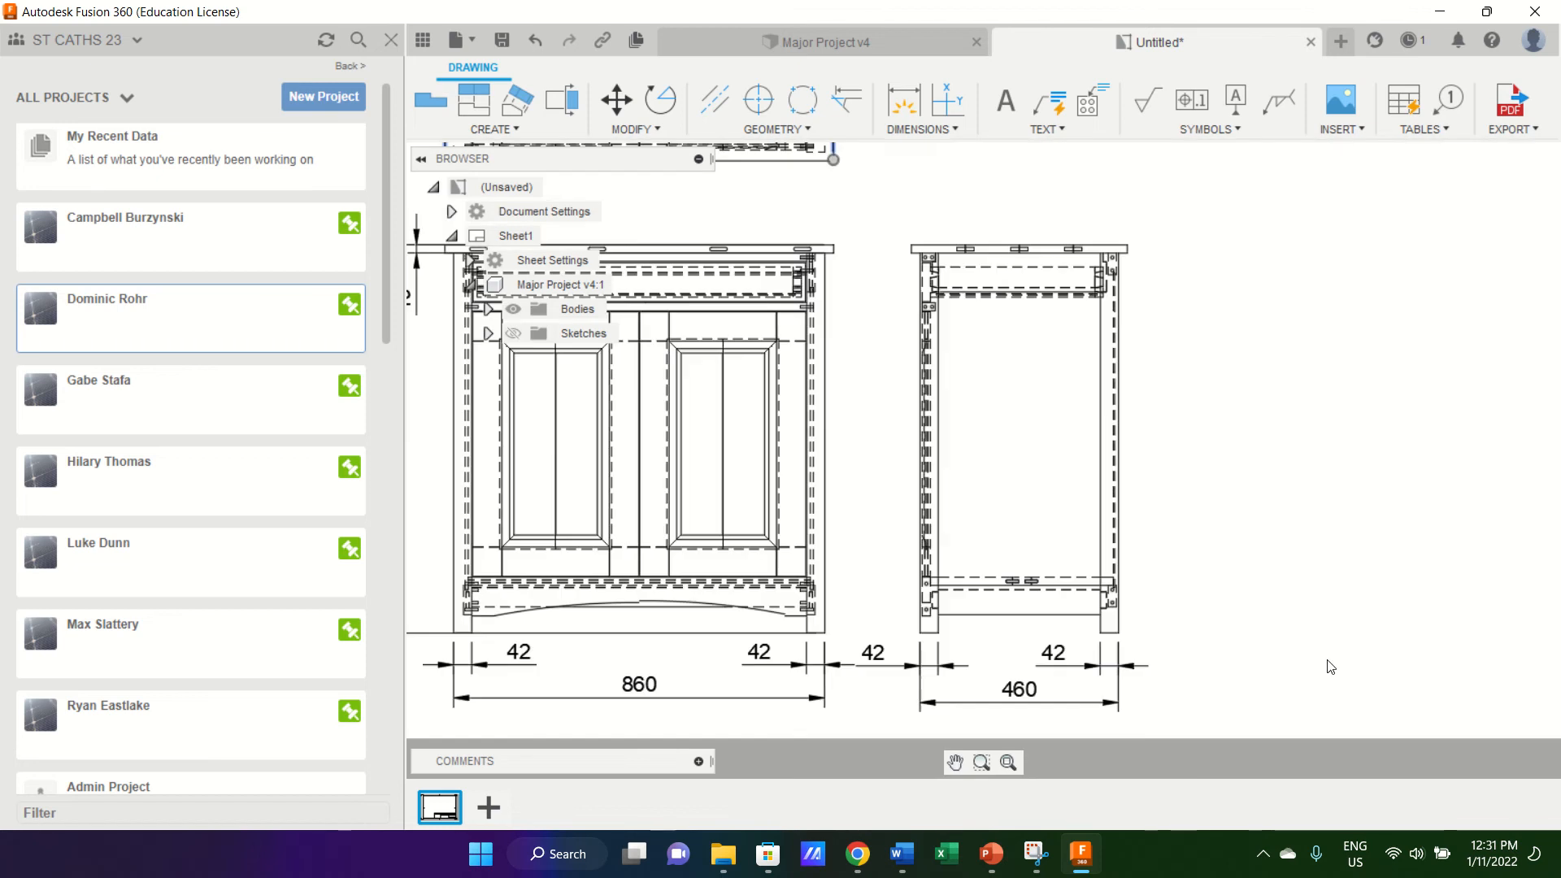
{"action": "scroll", "coordinate": [1329, 667], "scroll_direction": "down", "scroll_amount": 3}
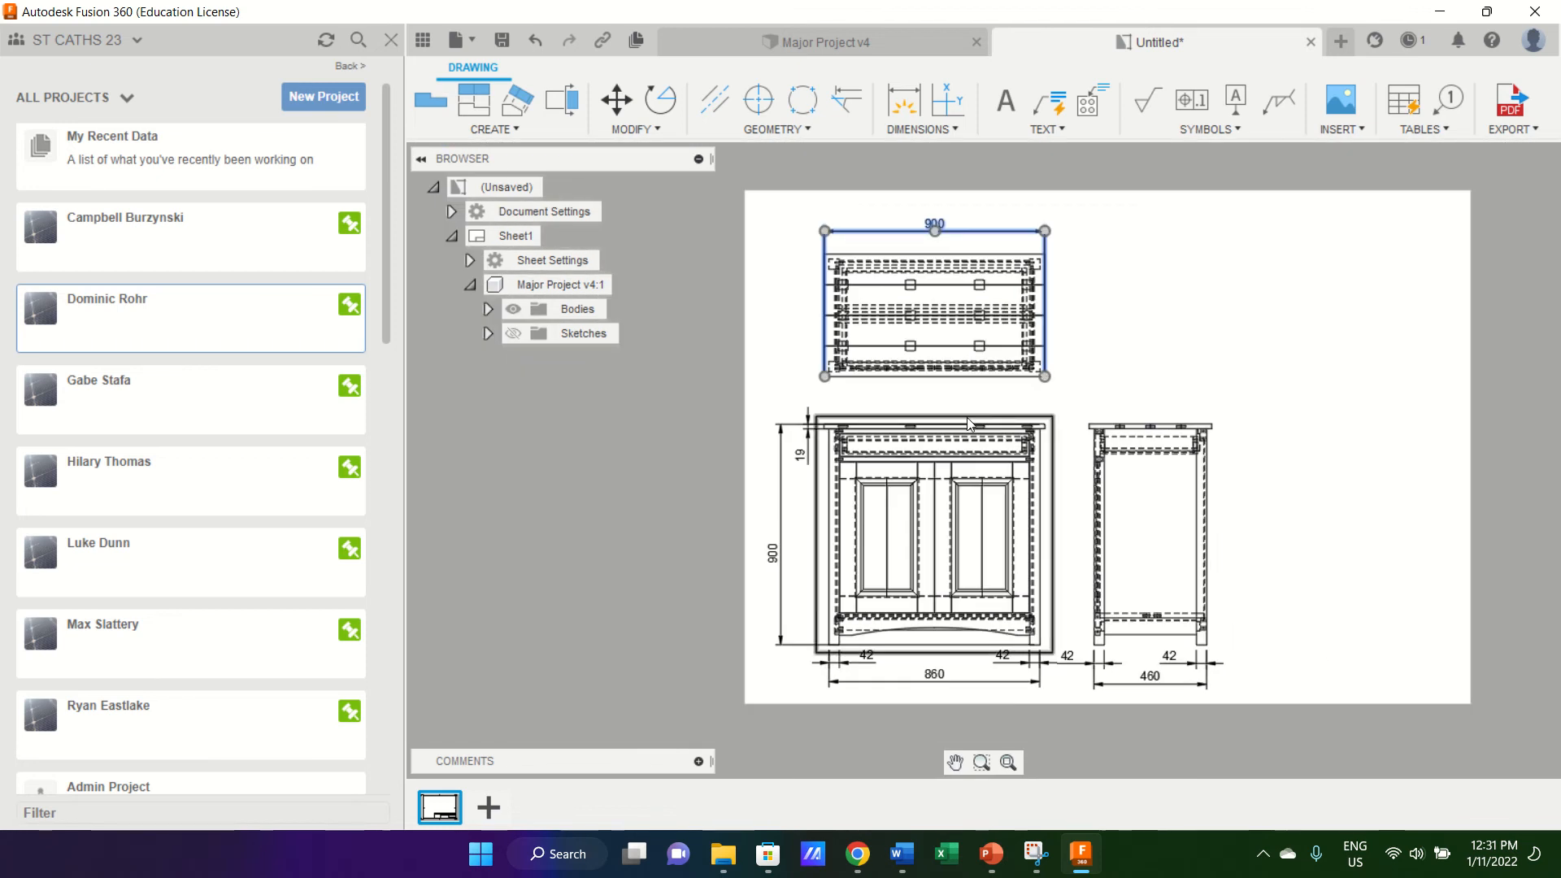
{"action": "left_click", "coordinate": [779, 254]}
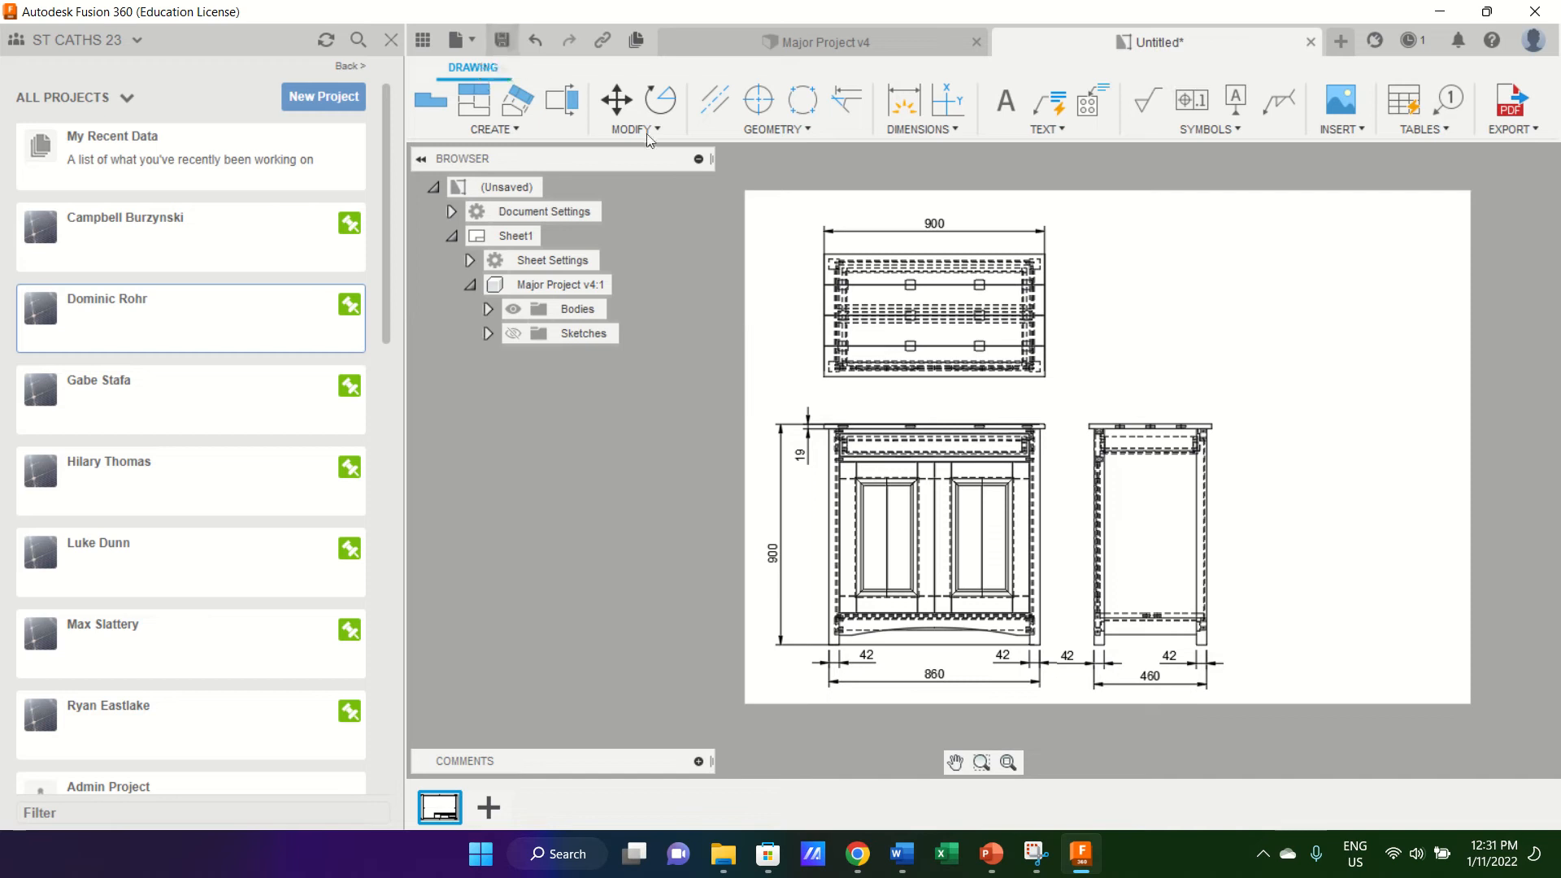
Save the drawing under the name "Major Project Drawing Orthogonal".
{"action": "key", "text": "ctrl+s"}
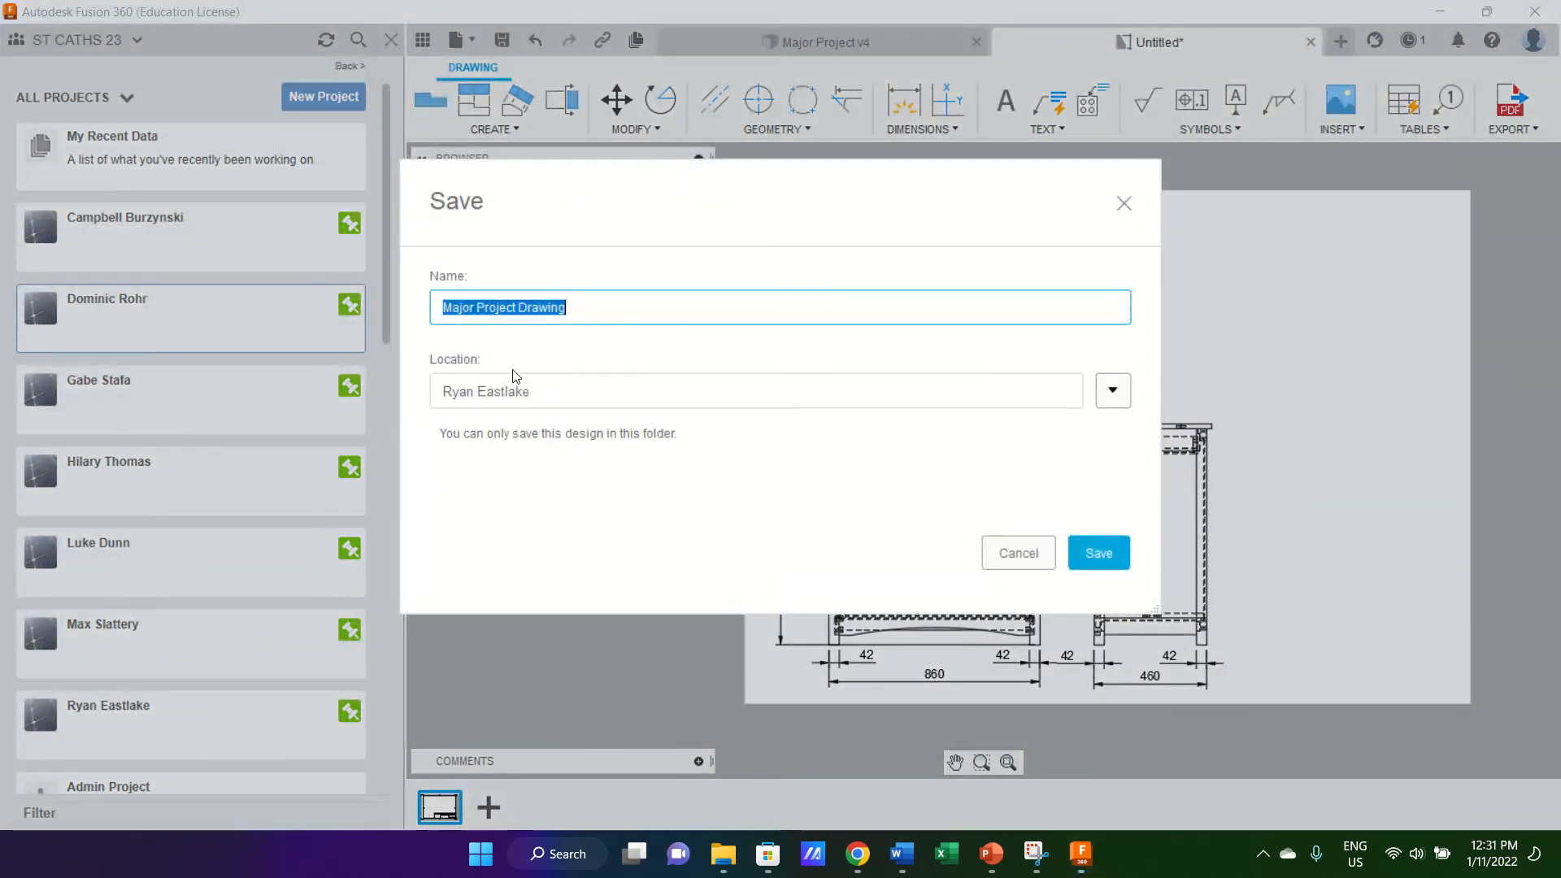
{"action": "left_click", "coordinate": [584, 308]}
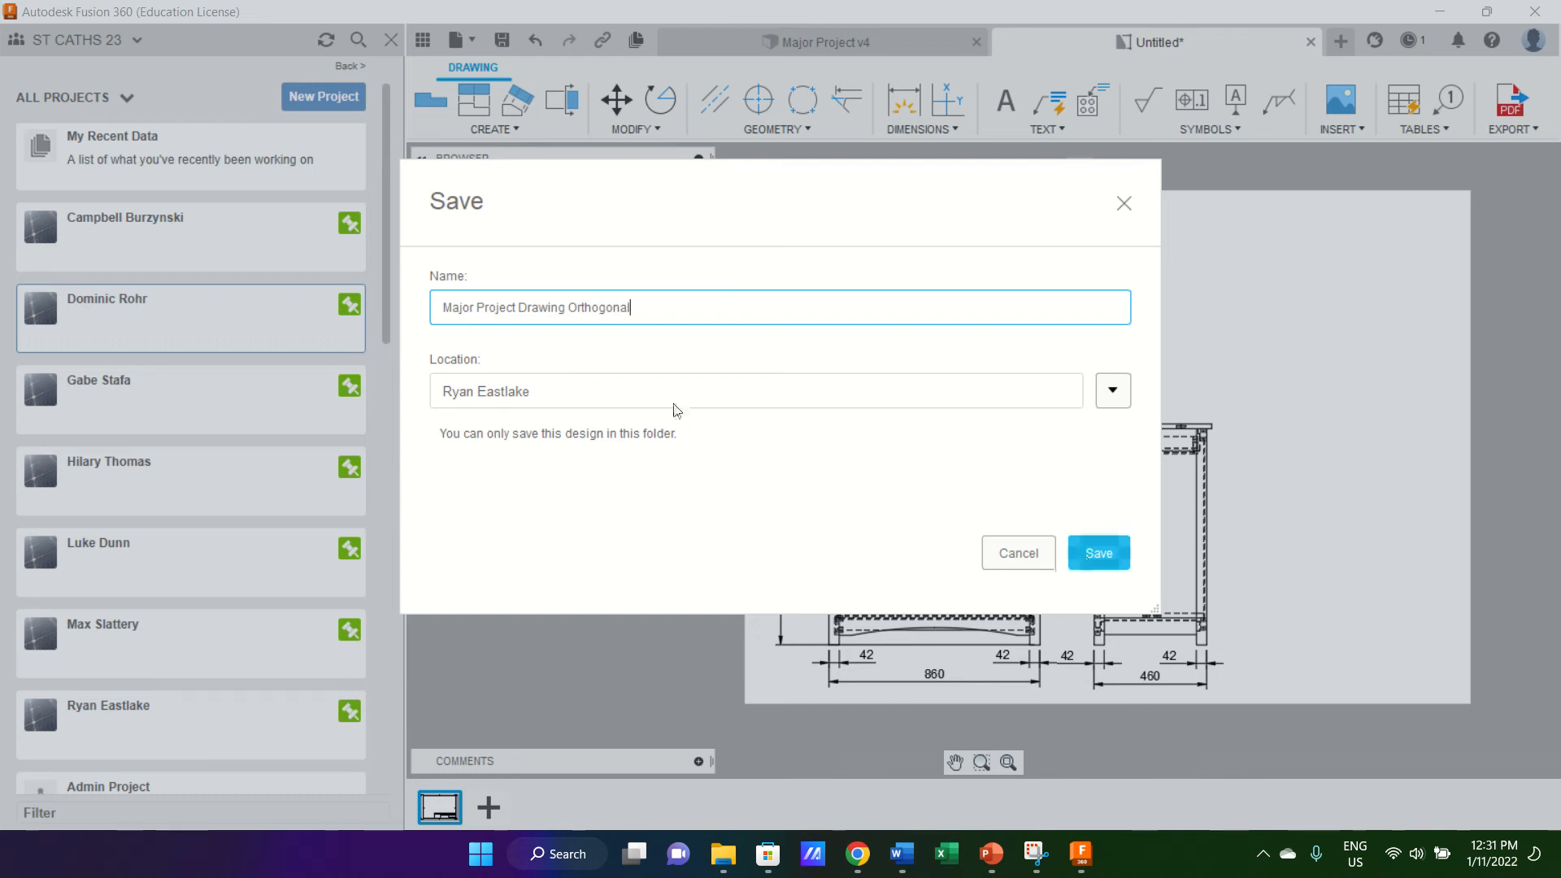
{"action": "left_click", "coordinate": [1109, 556]}
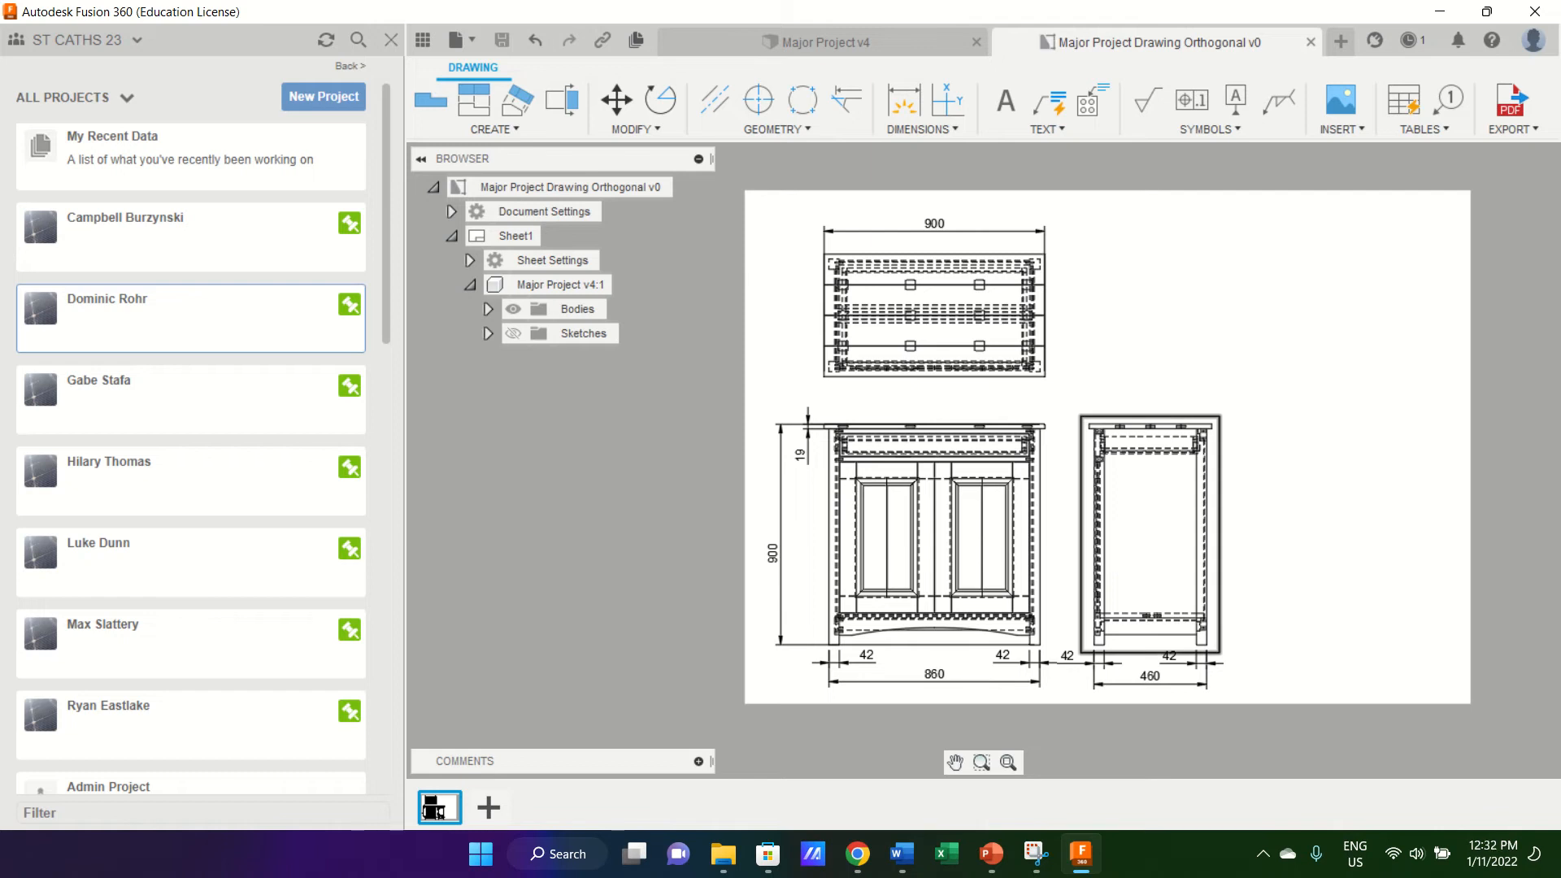
Switch to the Major Project v4 model, orbit to its front and left side, and hide all sketches.
{"action": "left_click", "coordinate": [917, 41]}
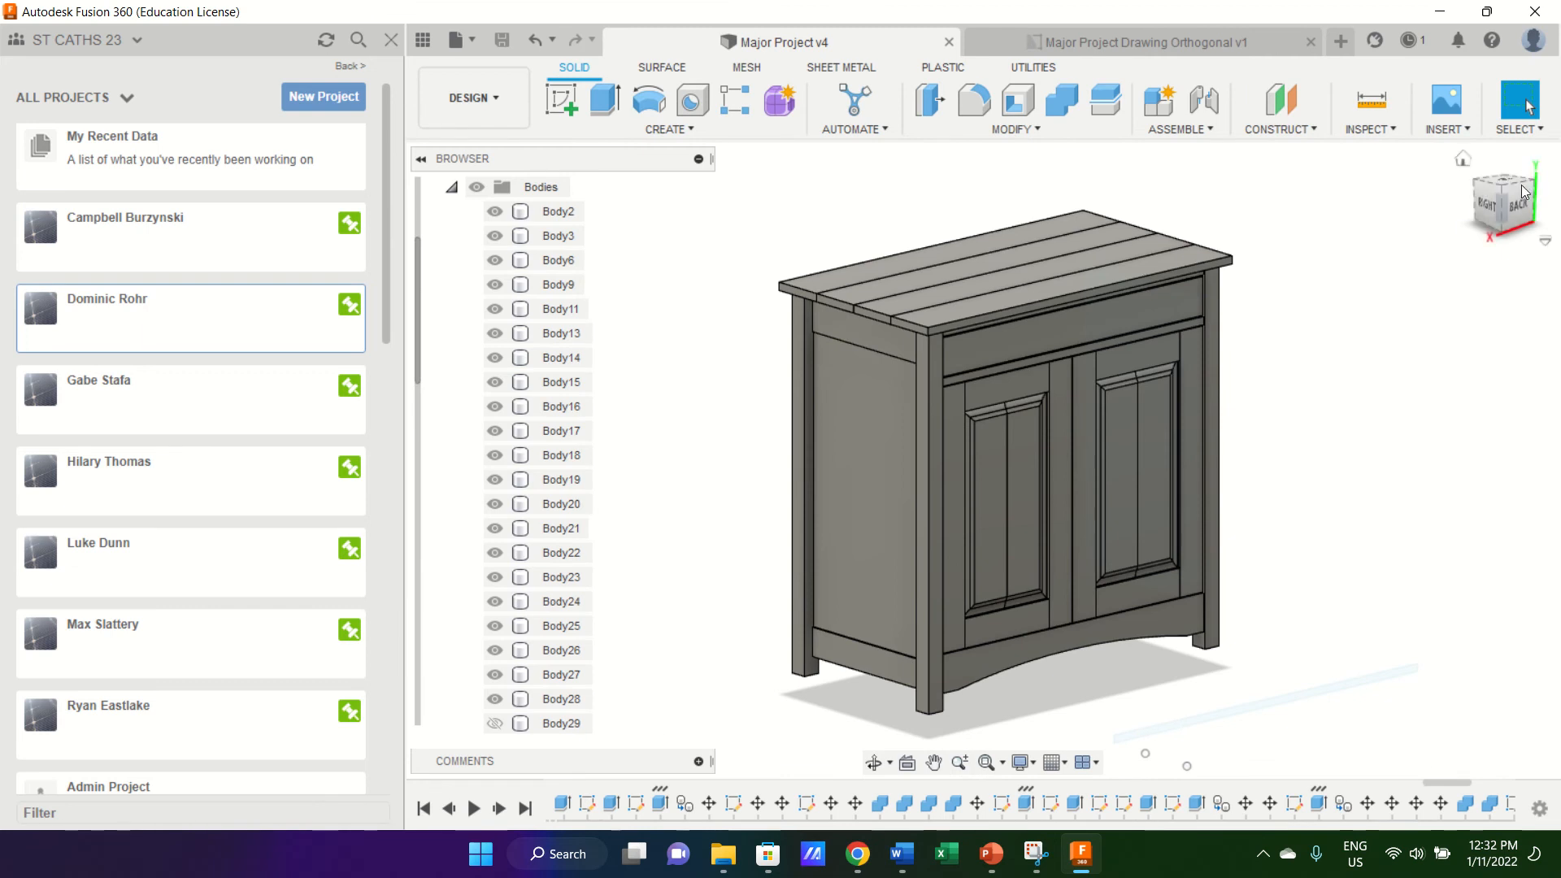
{"action": "mouse_move", "coordinate": [1506, 196]}
{"action": "left_mouse_down"}
{"action": "mouse_move", "coordinate": [1442, 196]}
{"action": "mouse_move", "coordinate": [1421, 174]}
{"action": "mouse_move", "coordinate": [1429, 196]}
{"action": "left_mouse_up"}
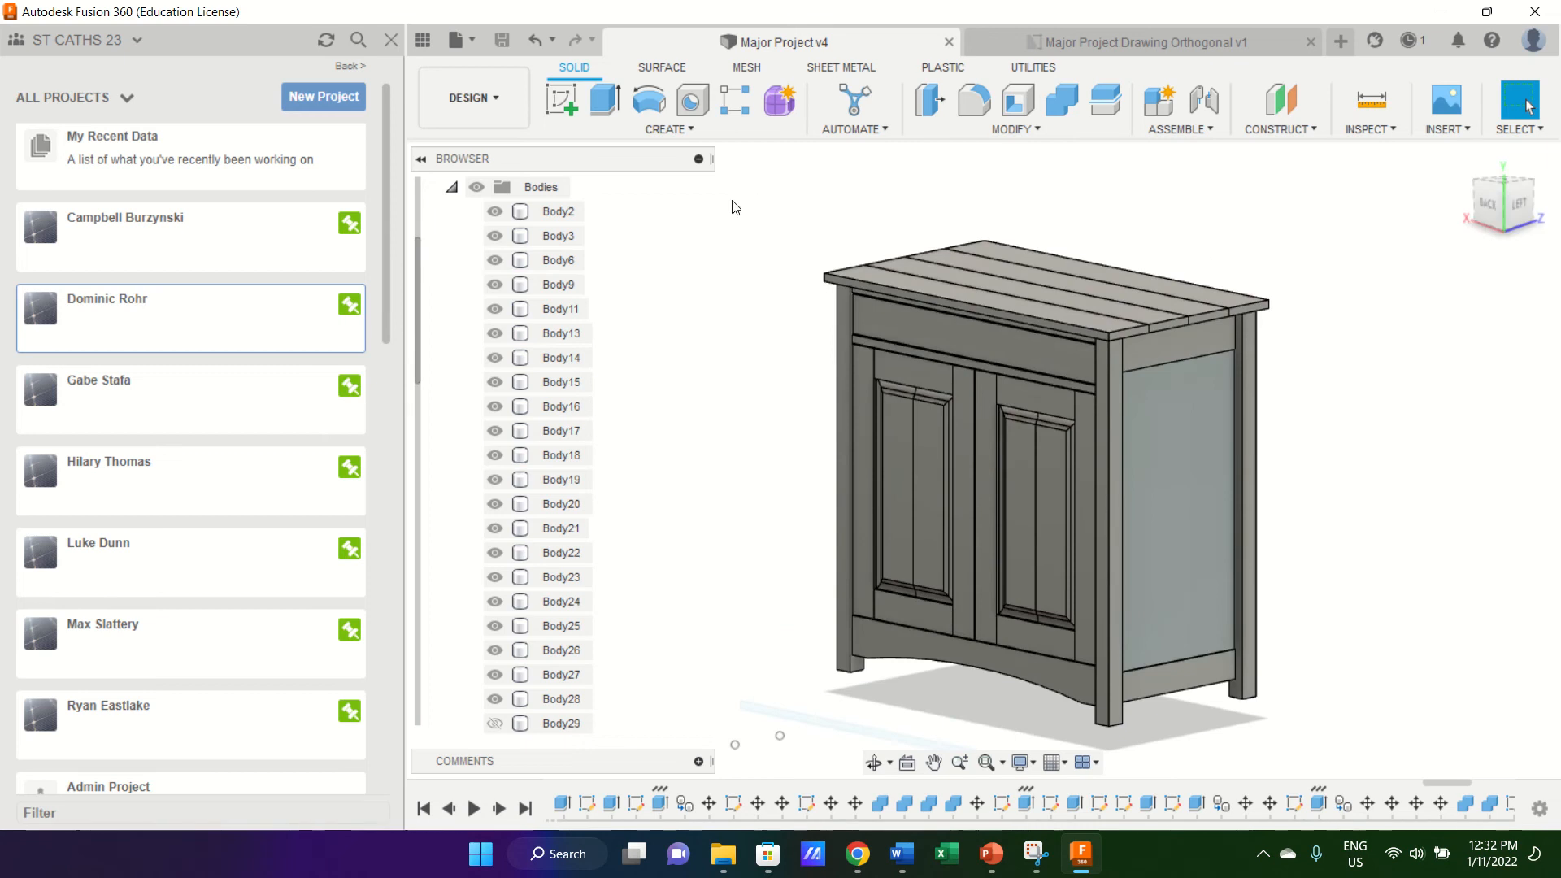
{"action": "left_click", "coordinate": [451, 187]}
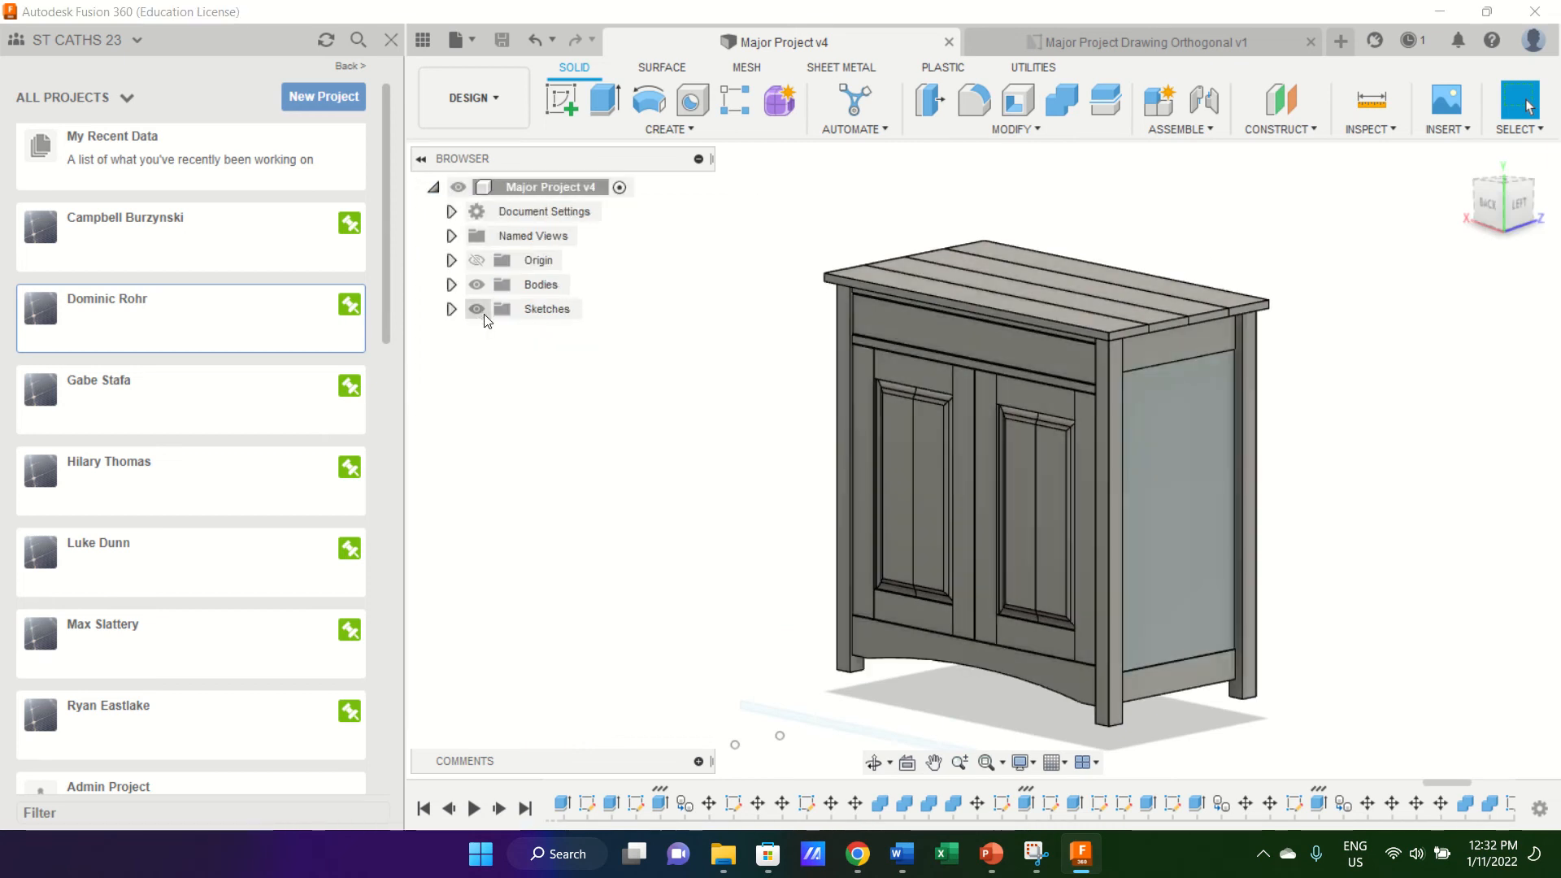
{"action": "left_click", "coordinate": [478, 310]}
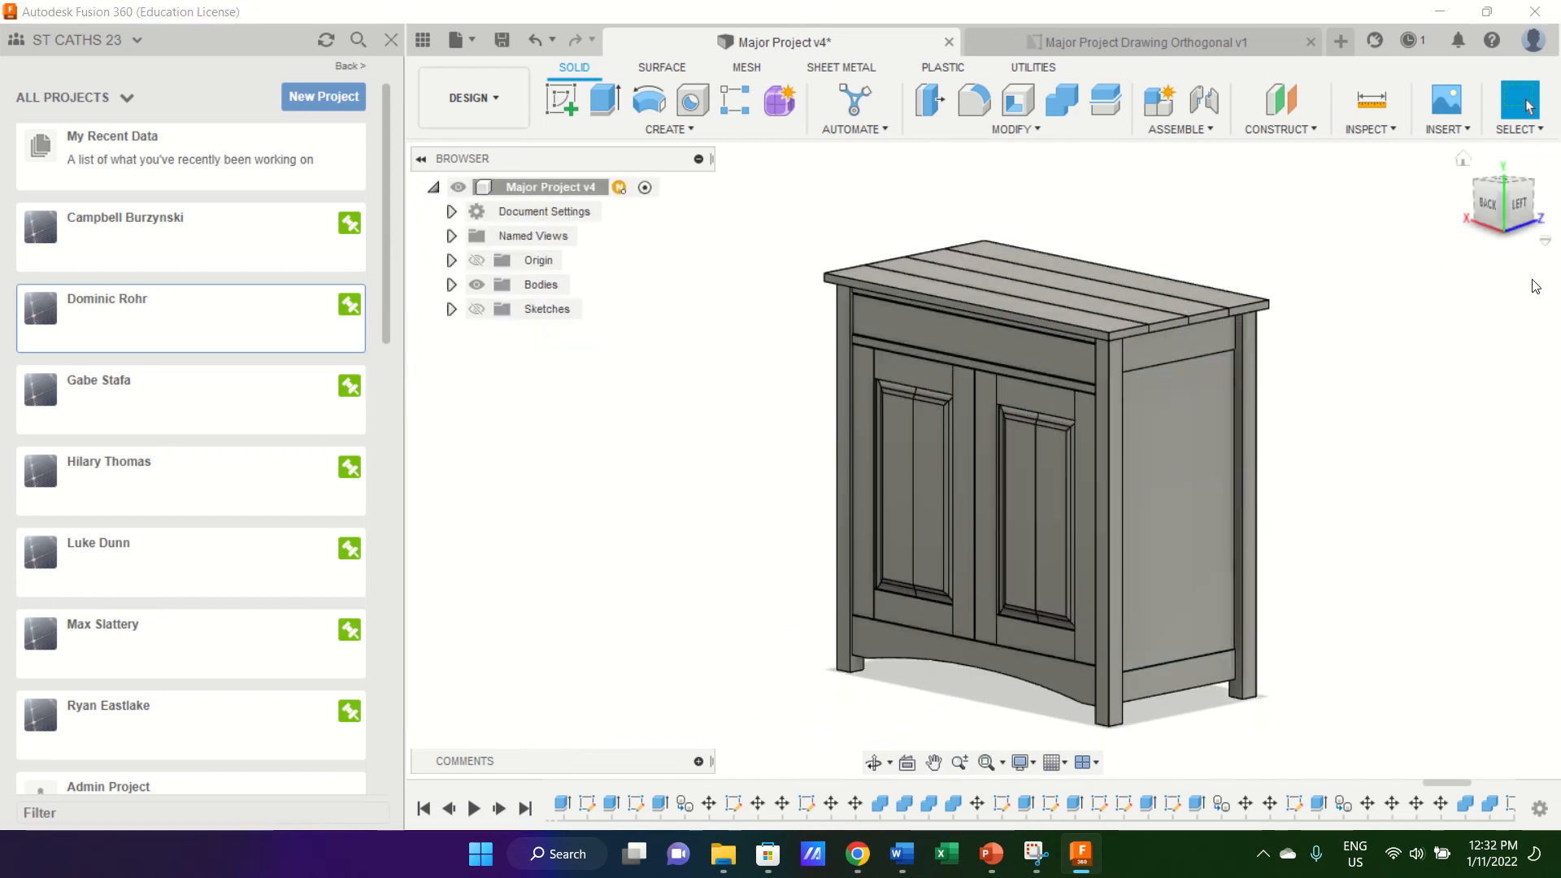
Reset the cabinet model's Home view to its default.
{"action": "left_click", "coordinate": [1545, 241]}
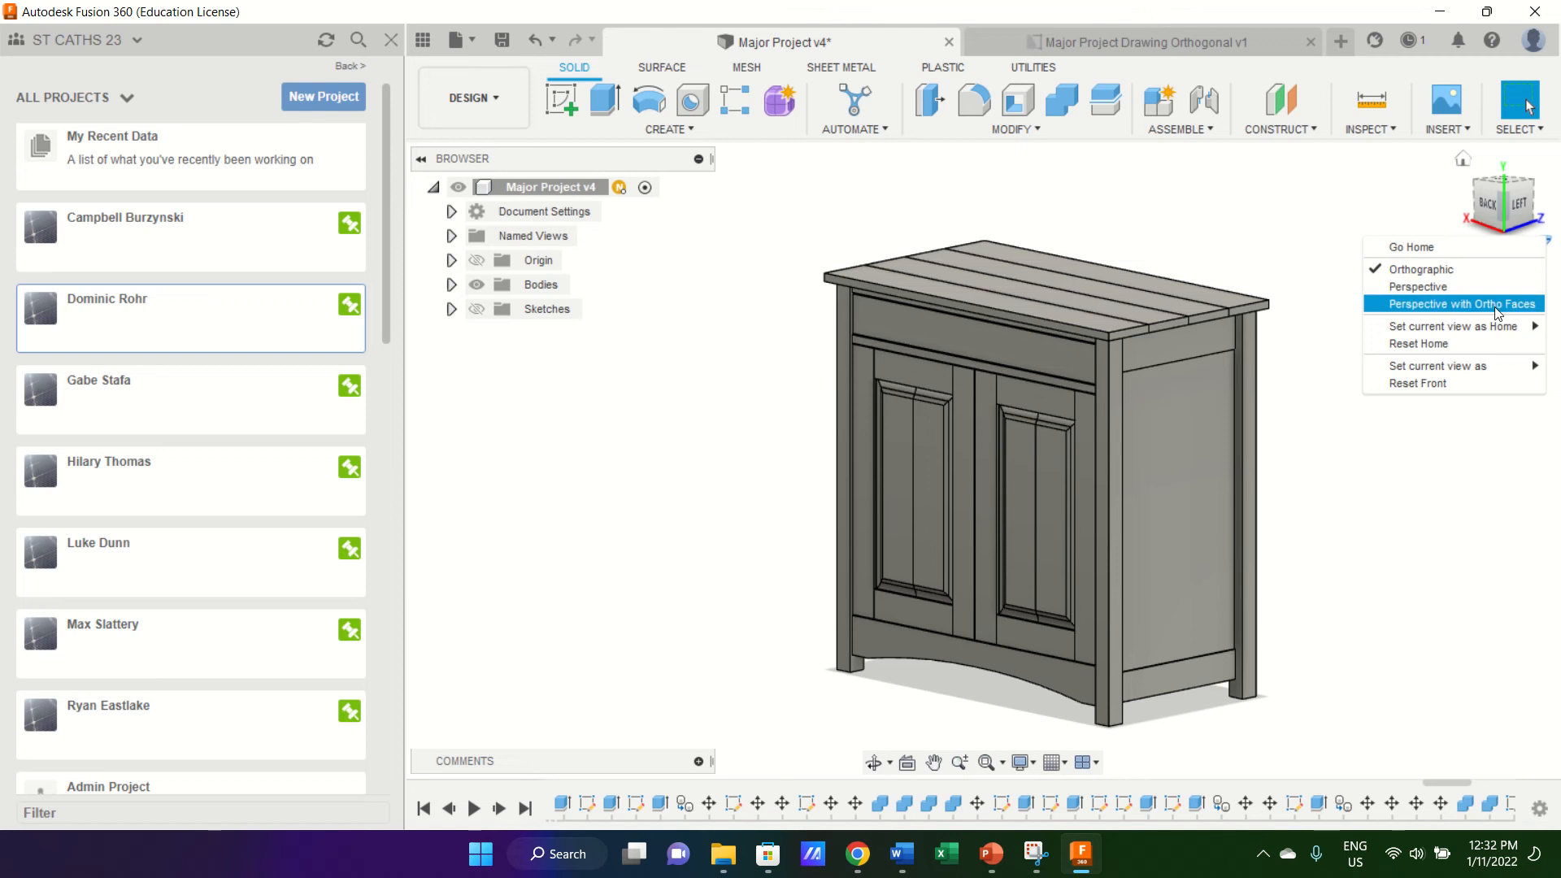
{"action": "mouse_move", "coordinate": [1493, 326]}
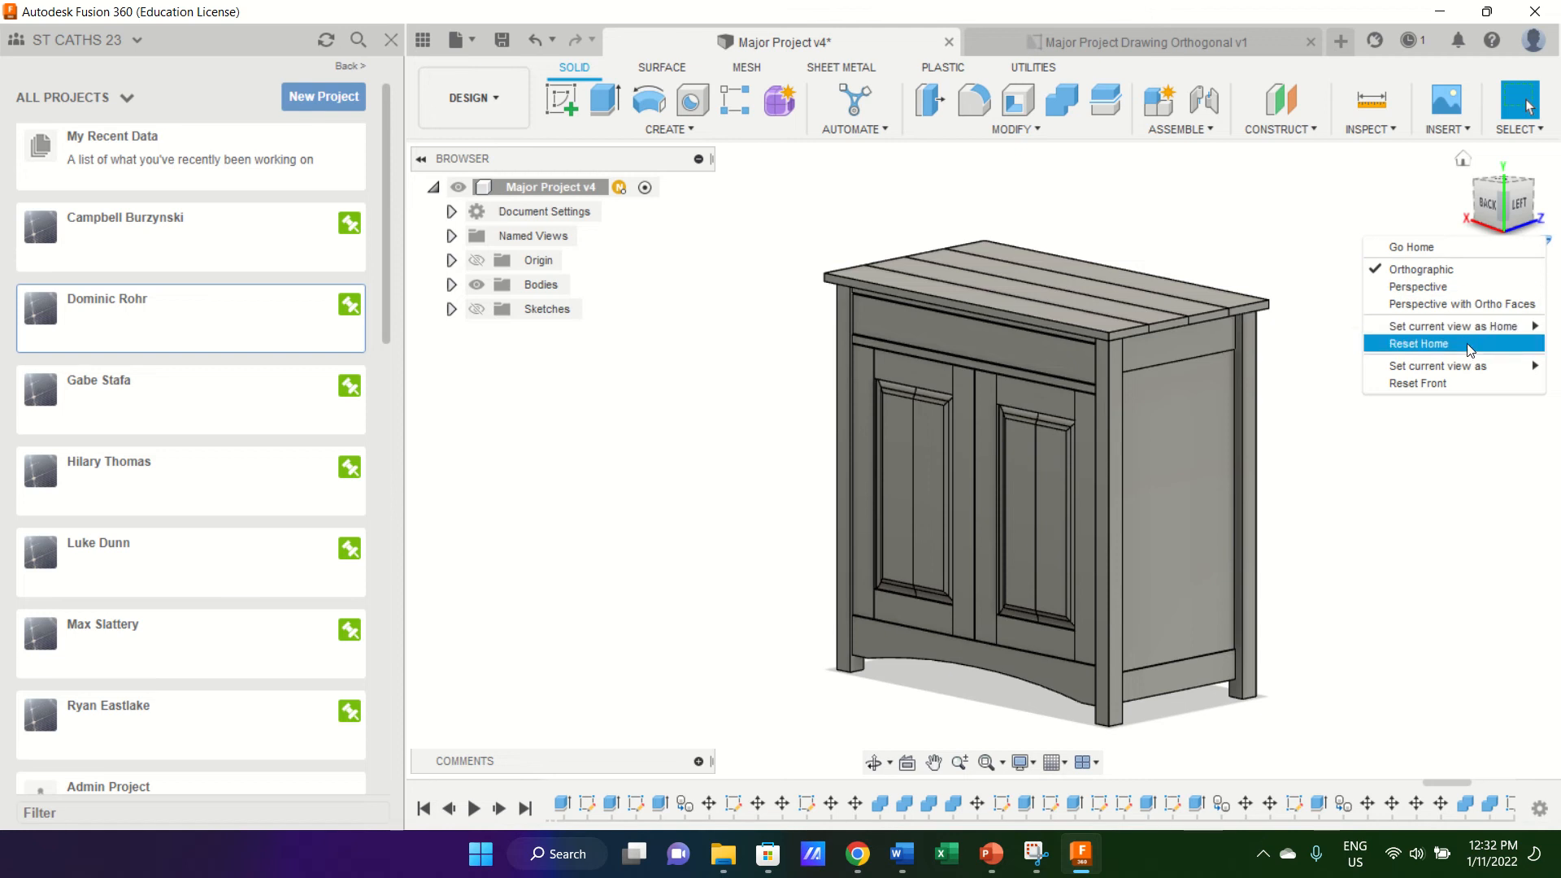
{"action": "left_click", "coordinate": [1468, 352]}
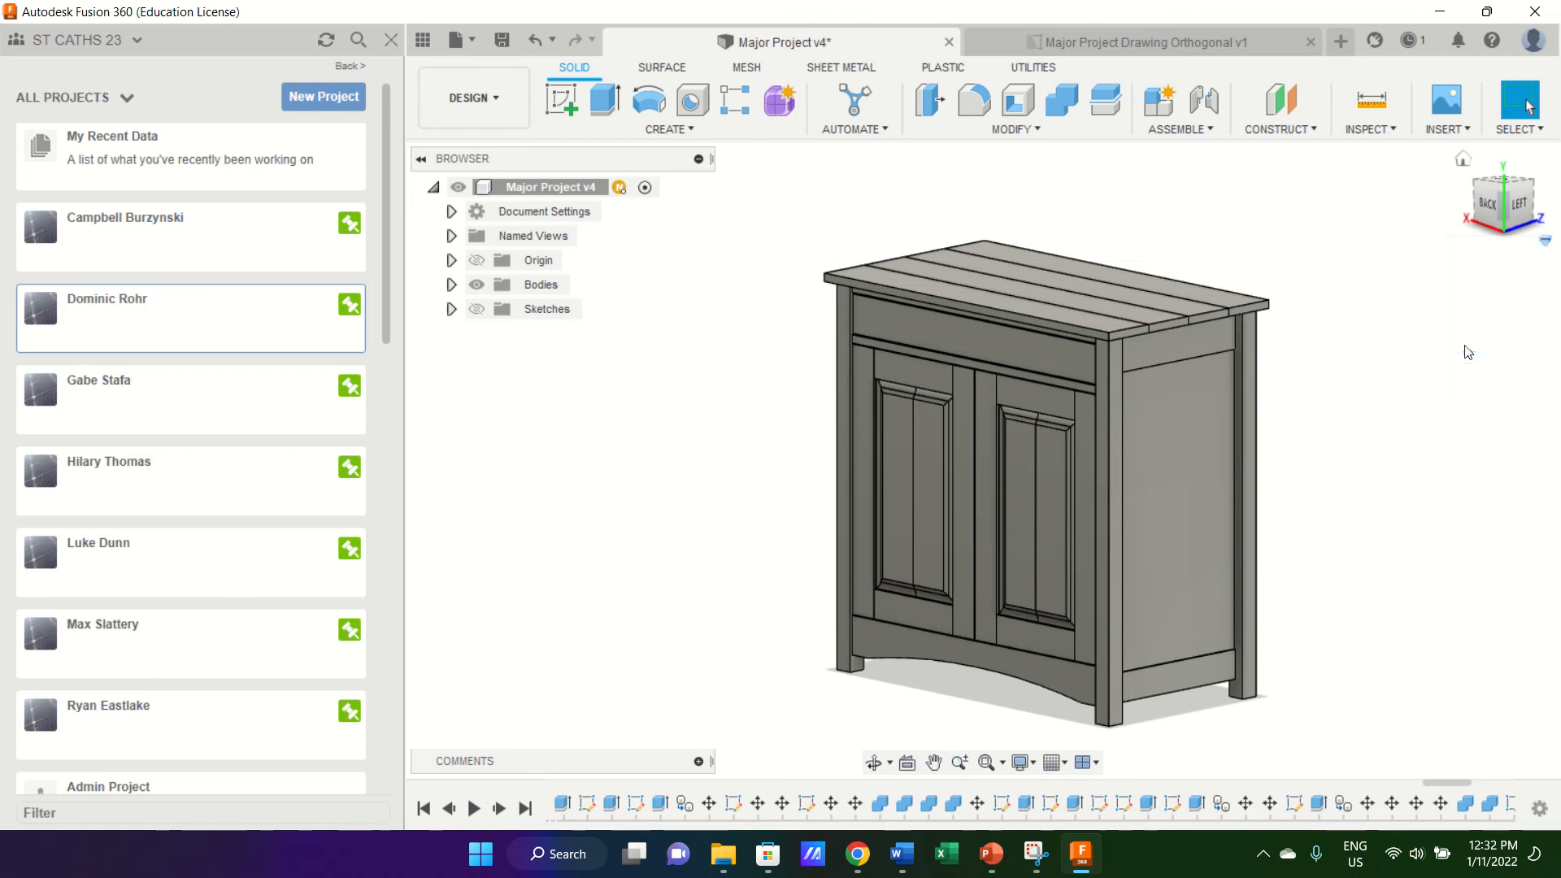
Set the current view of the cabinet as the Home view with a fixed distance.
{"action": "left_click", "coordinate": [1549, 241]}
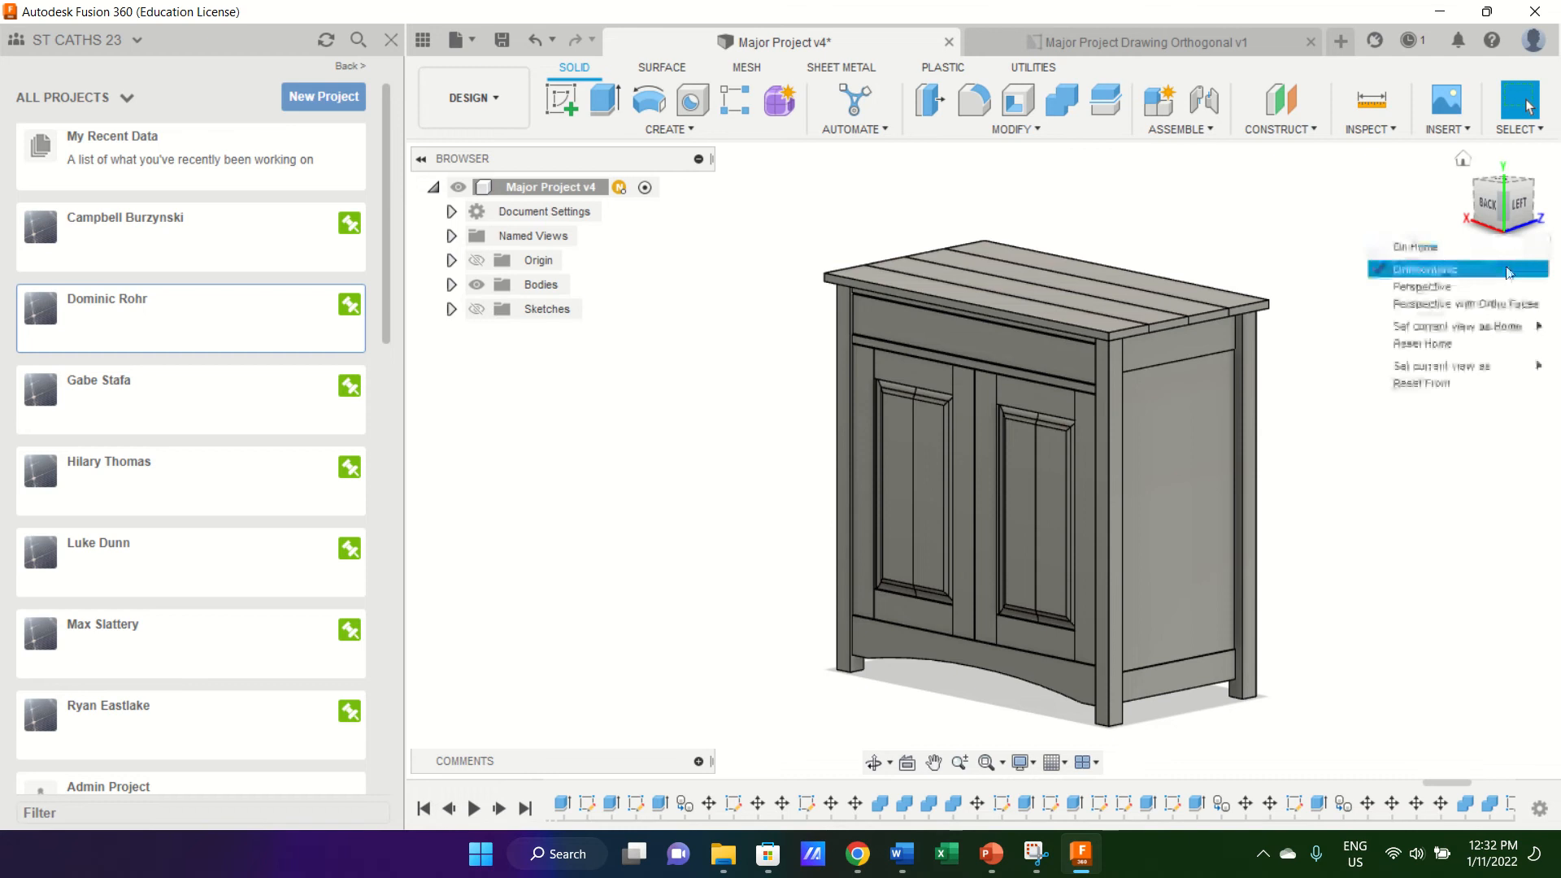
{"action": "mouse_move", "coordinate": [1463, 326]}
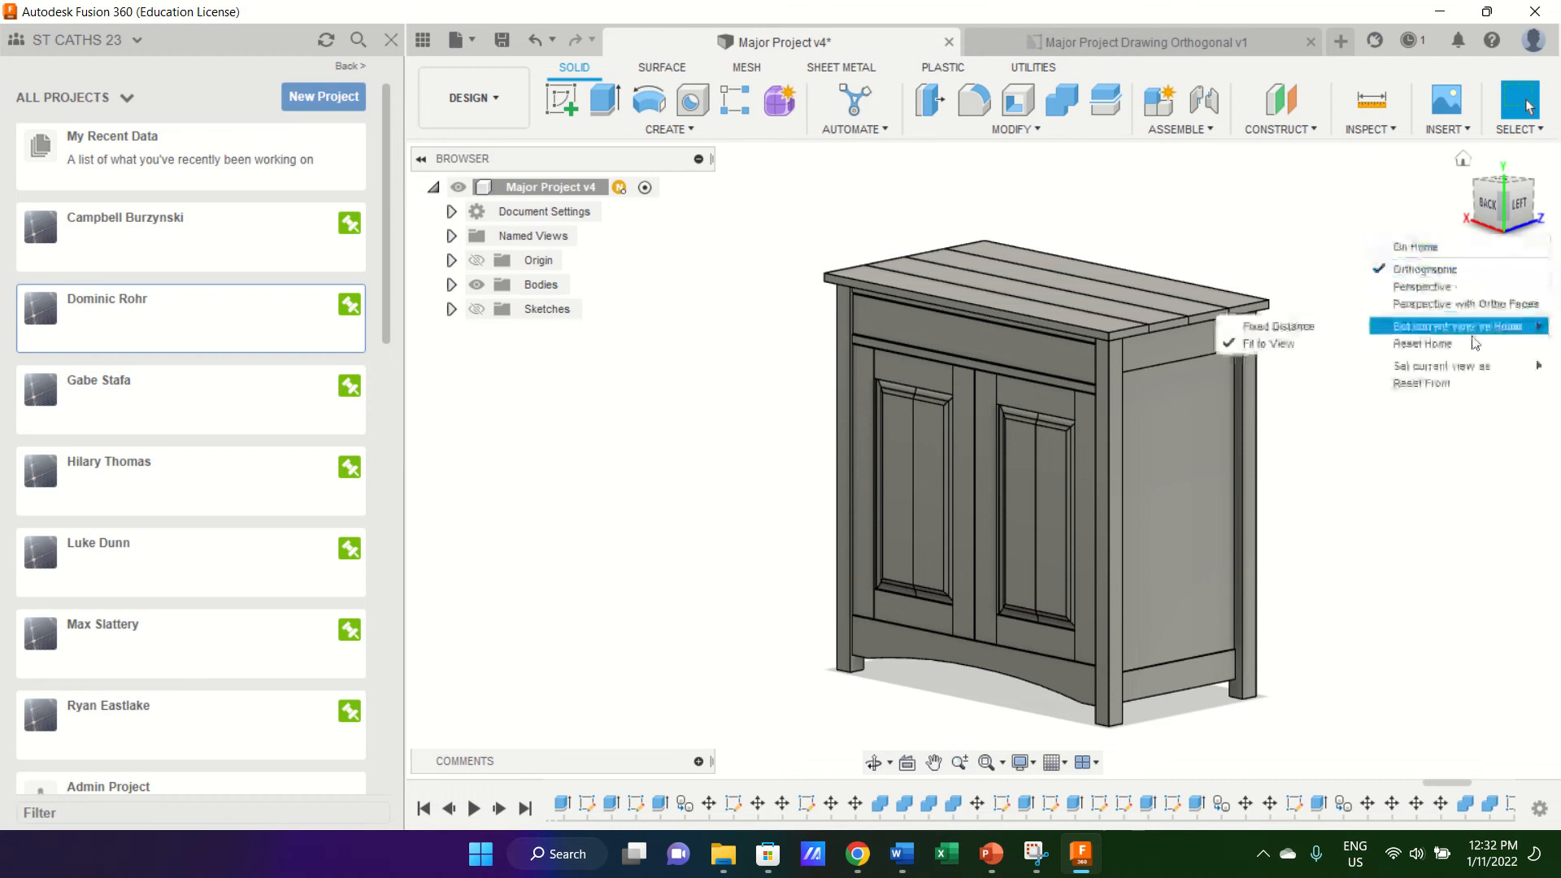
{"action": "left_click", "coordinate": [1326, 333]}
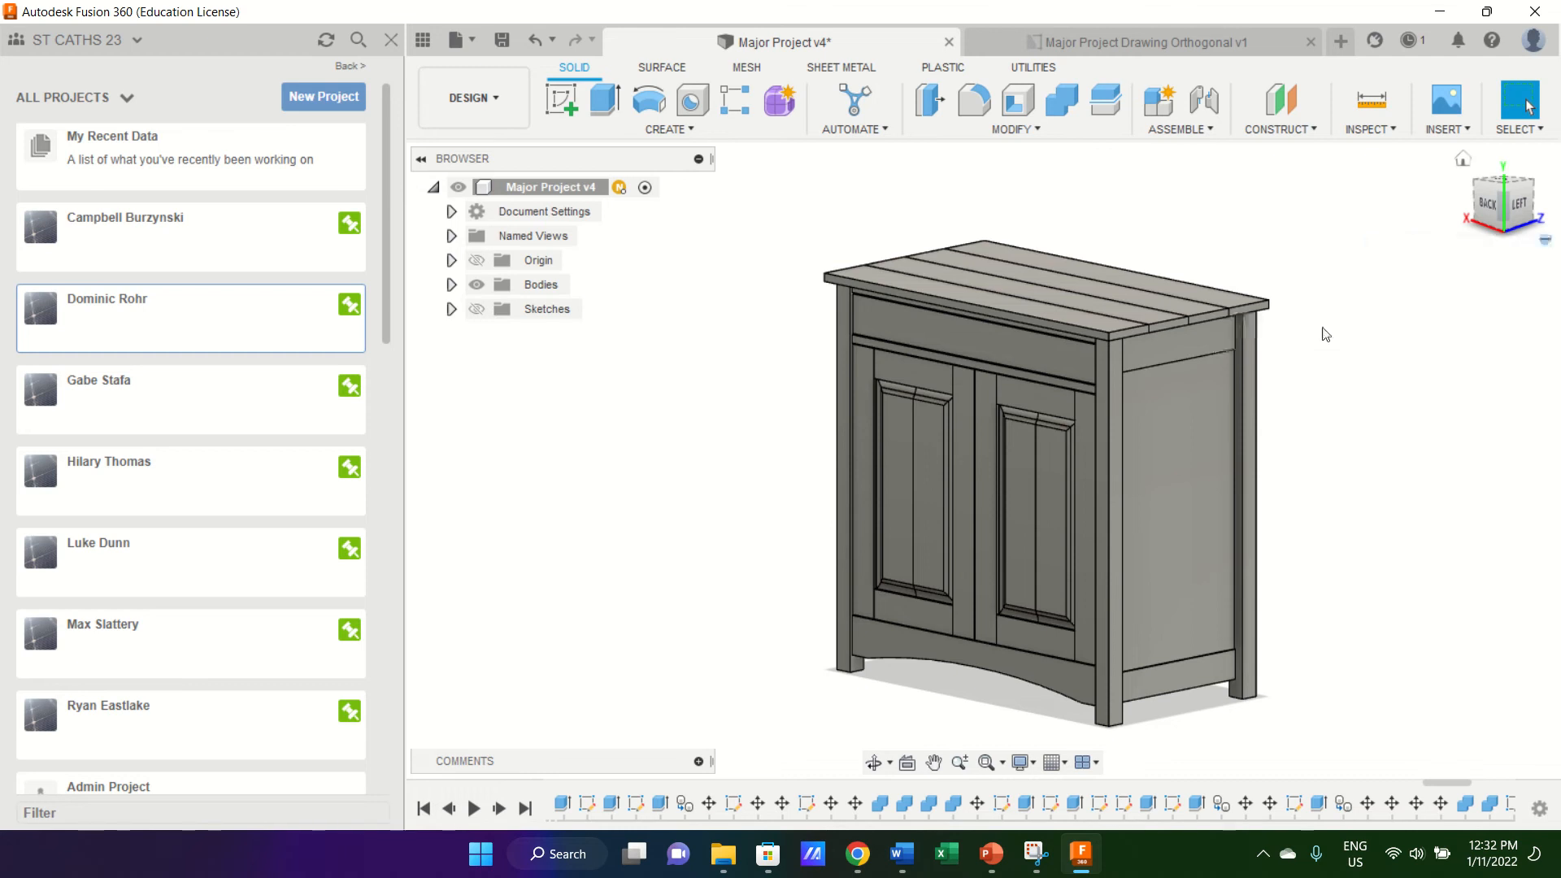
Turn the model square onto the cabinet's door side and set that view as Front.
{"action": "left_click", "coordinate": [1543, 240]}
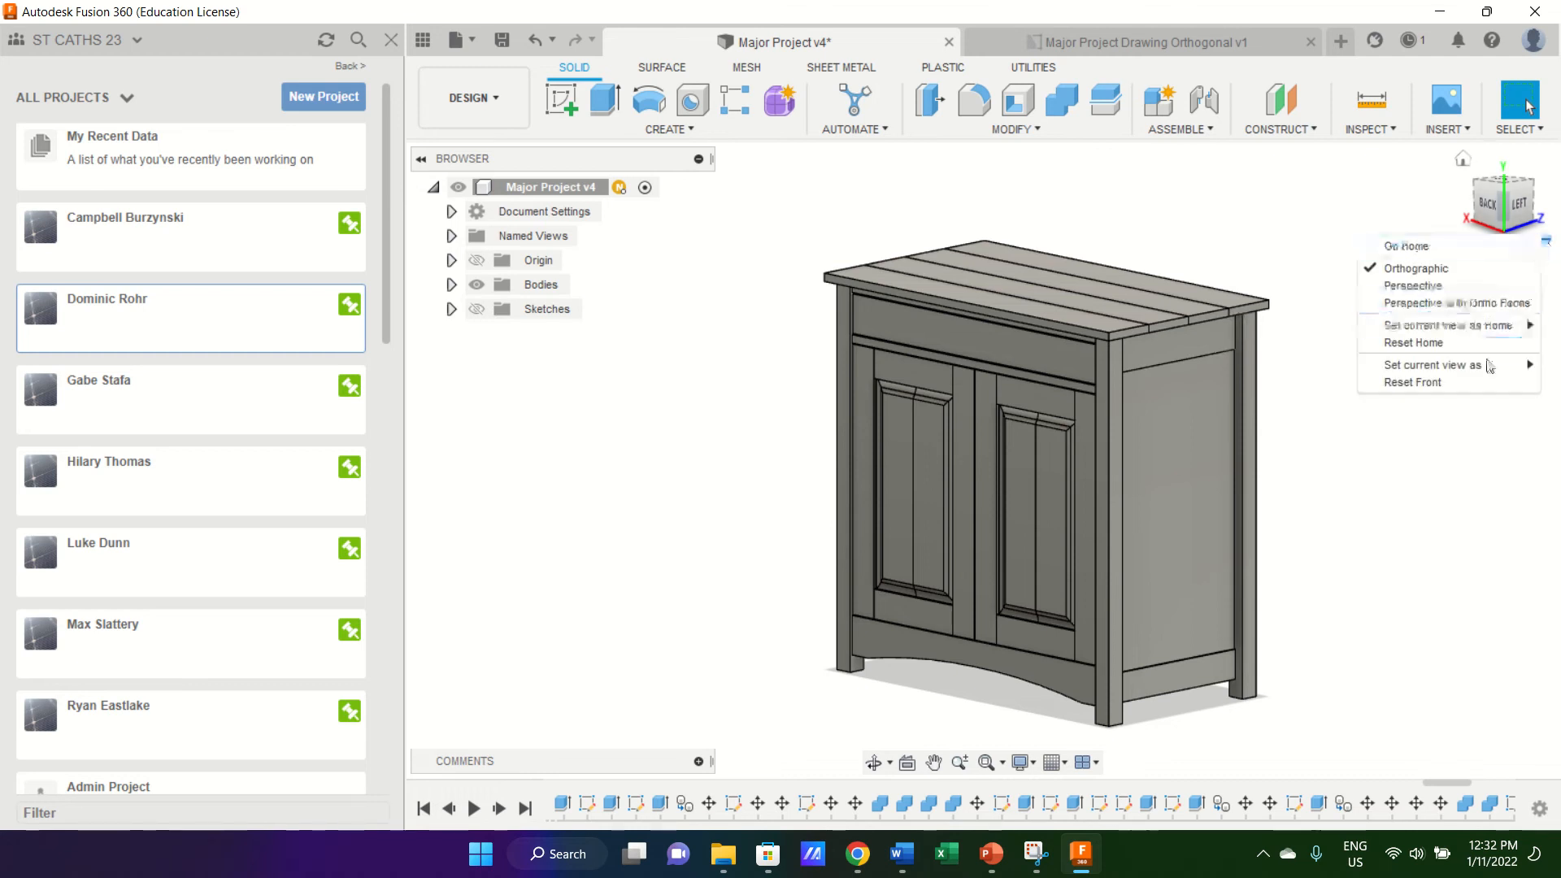
{"action": "mouse_move", "coordinate": [1501, 378]}
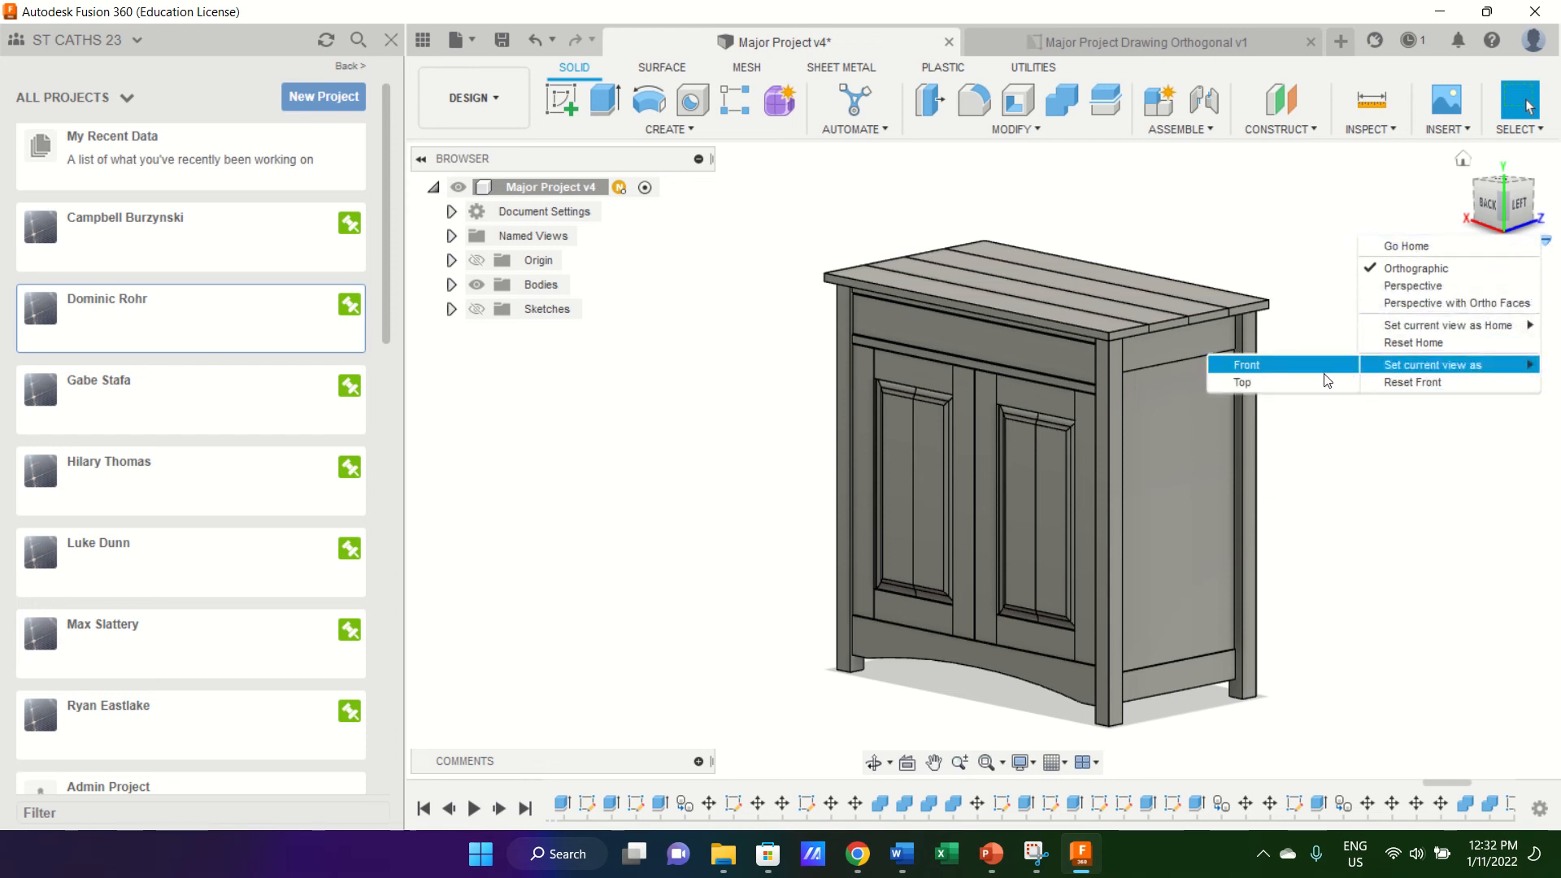
{"action": "left_click", "coordinate": [1492, 213]}
{"action": "left_click", "coordinate": [1489, 205]}
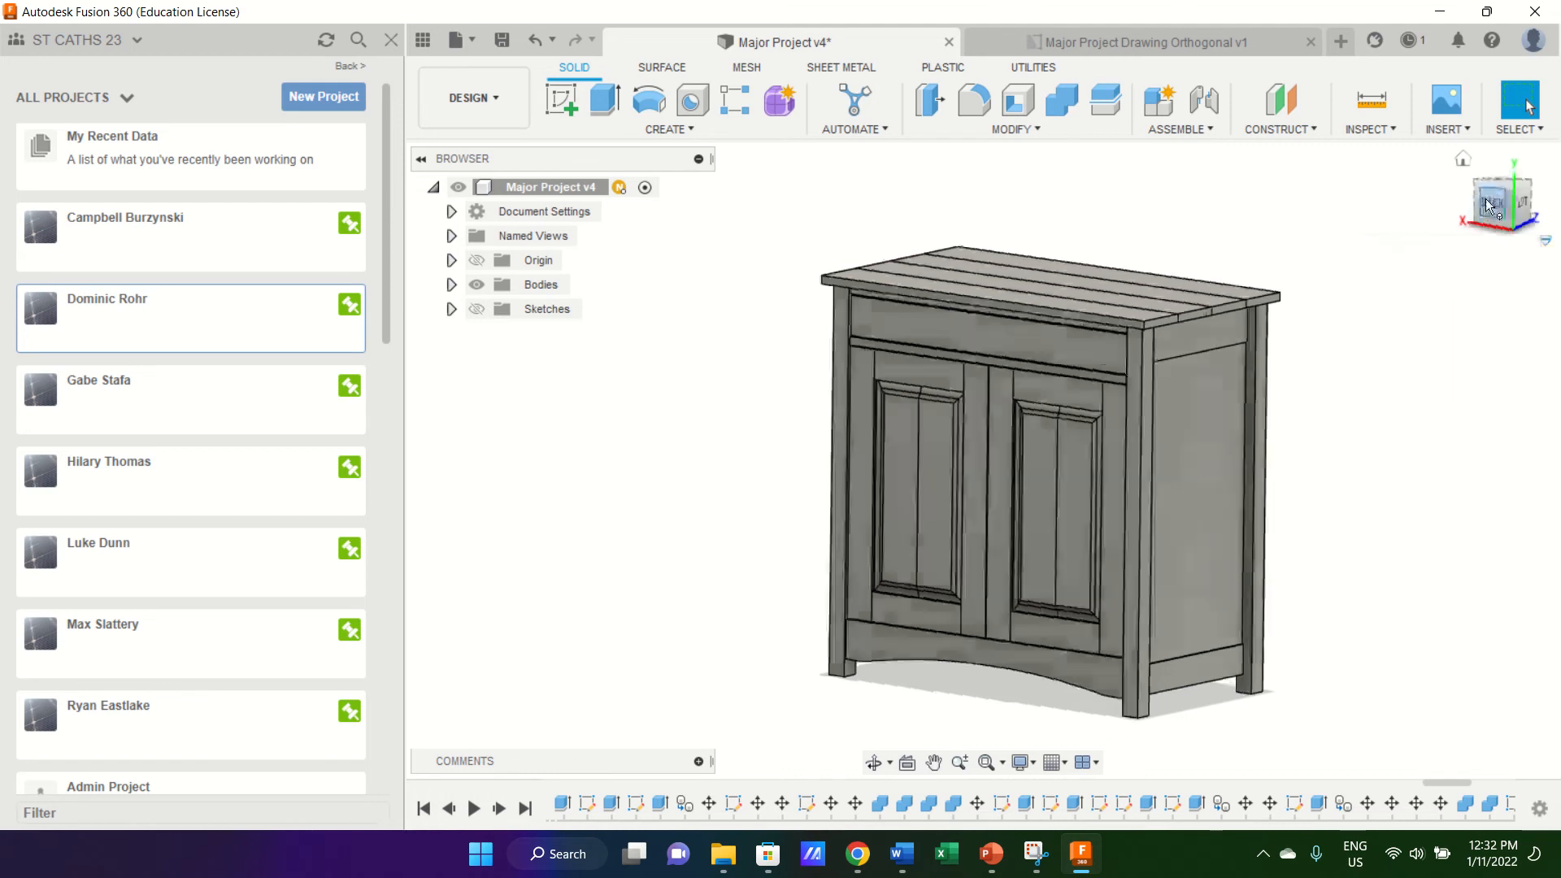
{"action": "left_click", "coordinate": [1544, 244]}
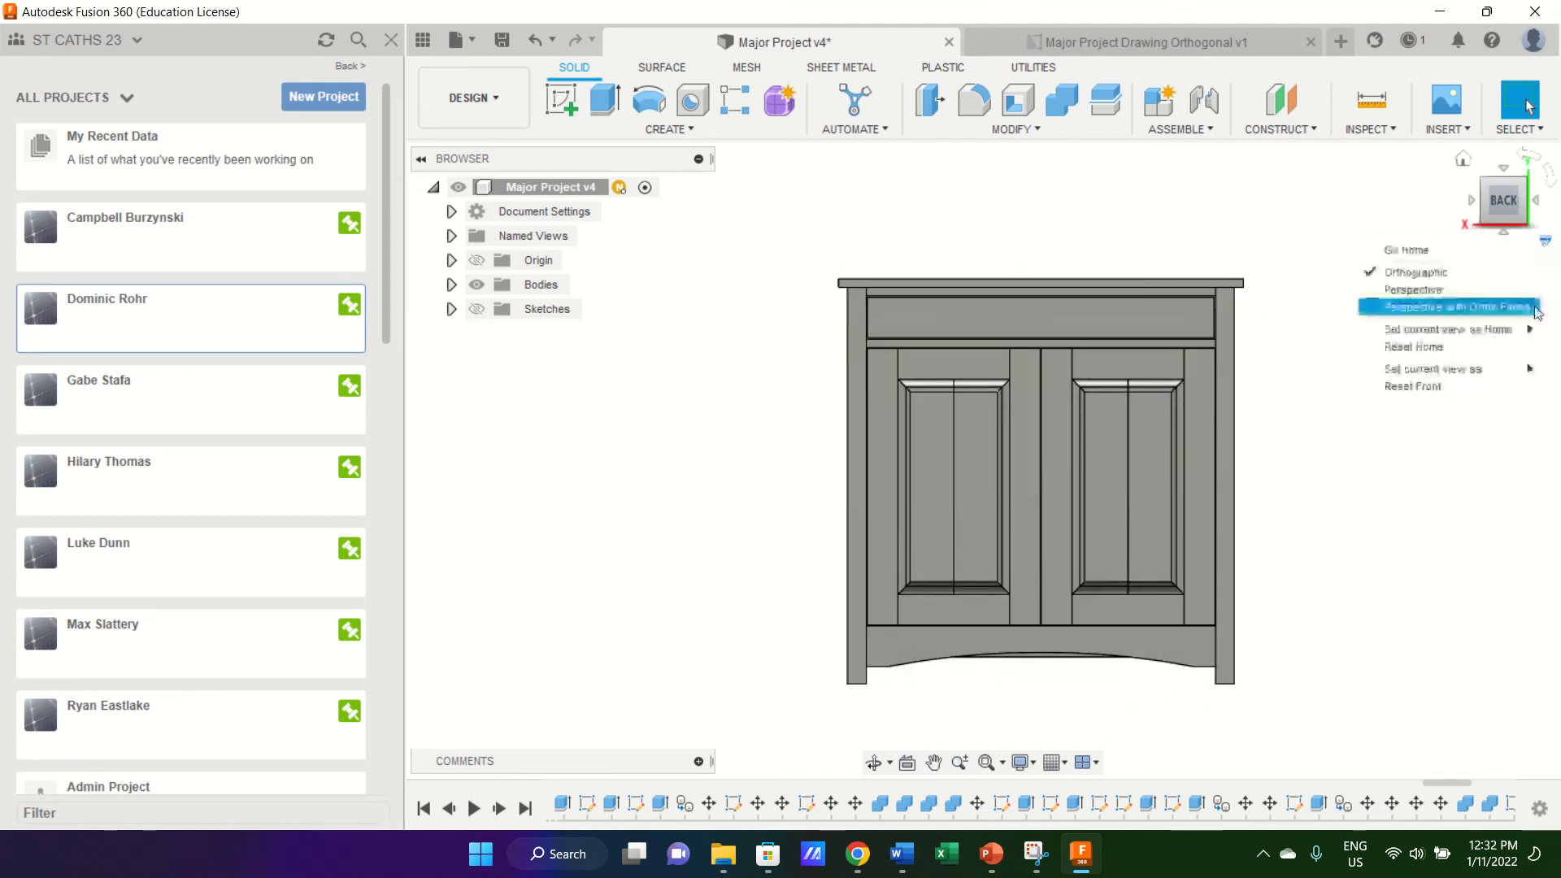
{"action": "mouse_move", "coordinate": [1398, 369]}
{"action": "left_click", "coordinate": [1328, 376]}
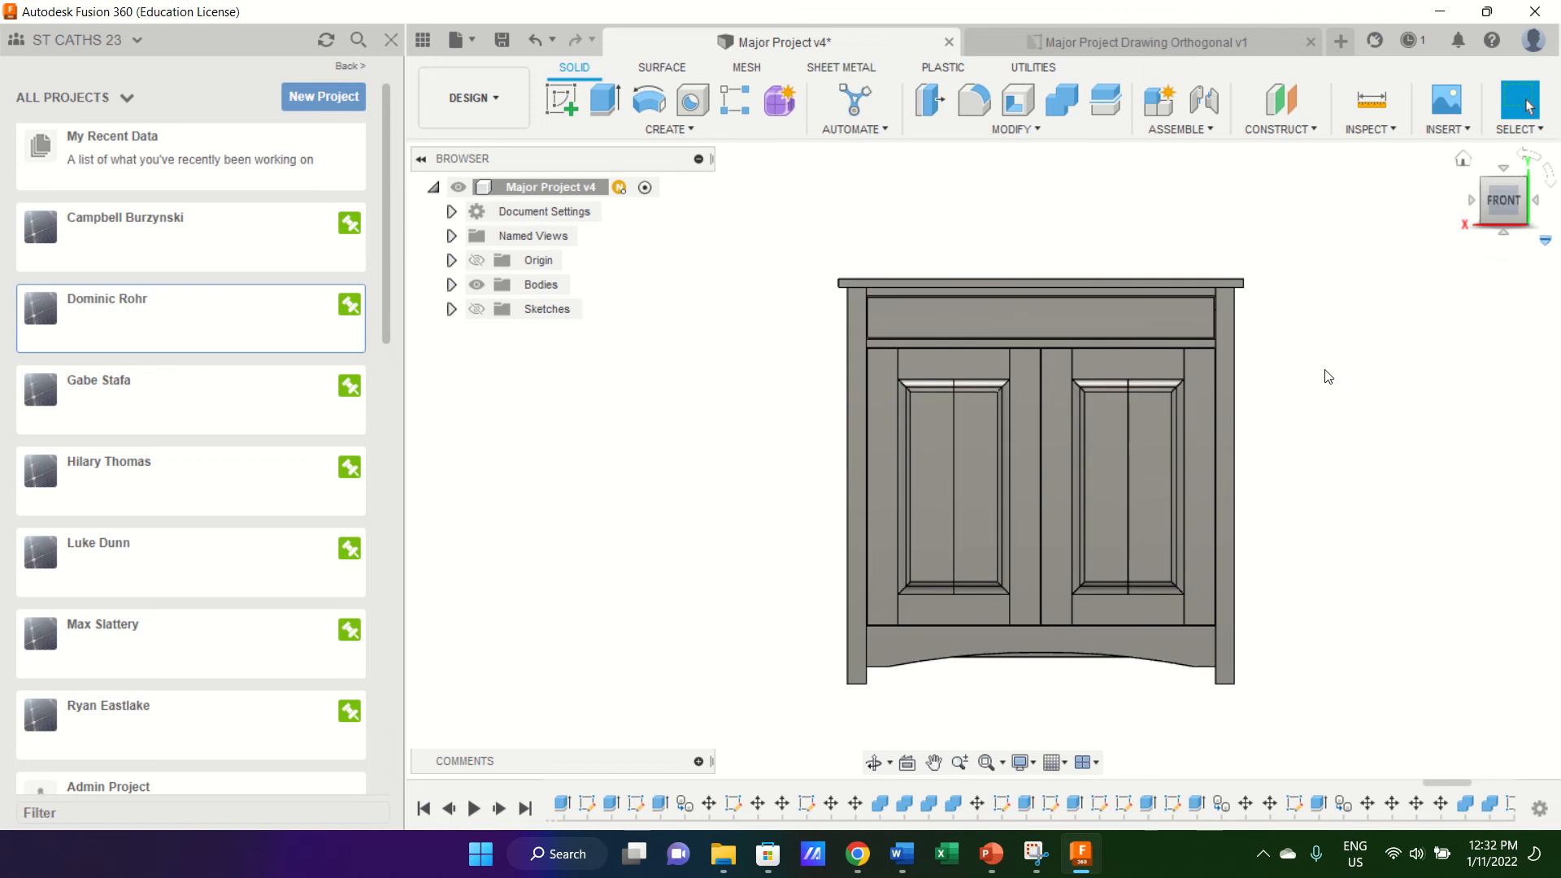
Set a raised corner view of the cabinet's front and right sides as Home with Fit to View, and go to it.
{"action": "left_click", "coordinate": [1525, 187]}
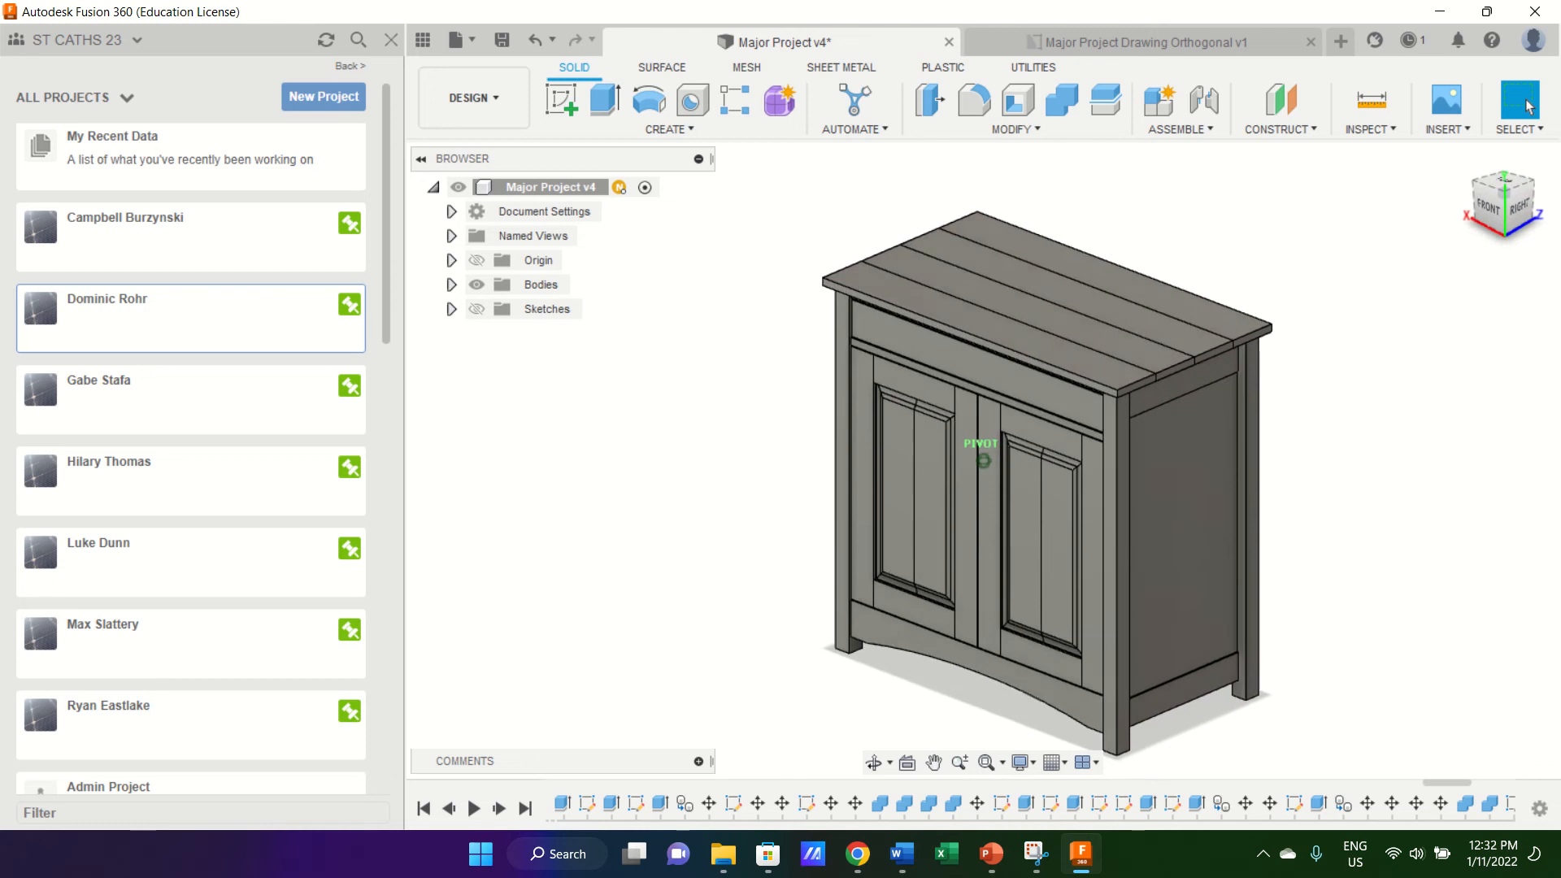
{"action": "left_click", "coordinate": [1544, 240]}
{"action": "mouse_move", "coordinate": [1476, 325]}
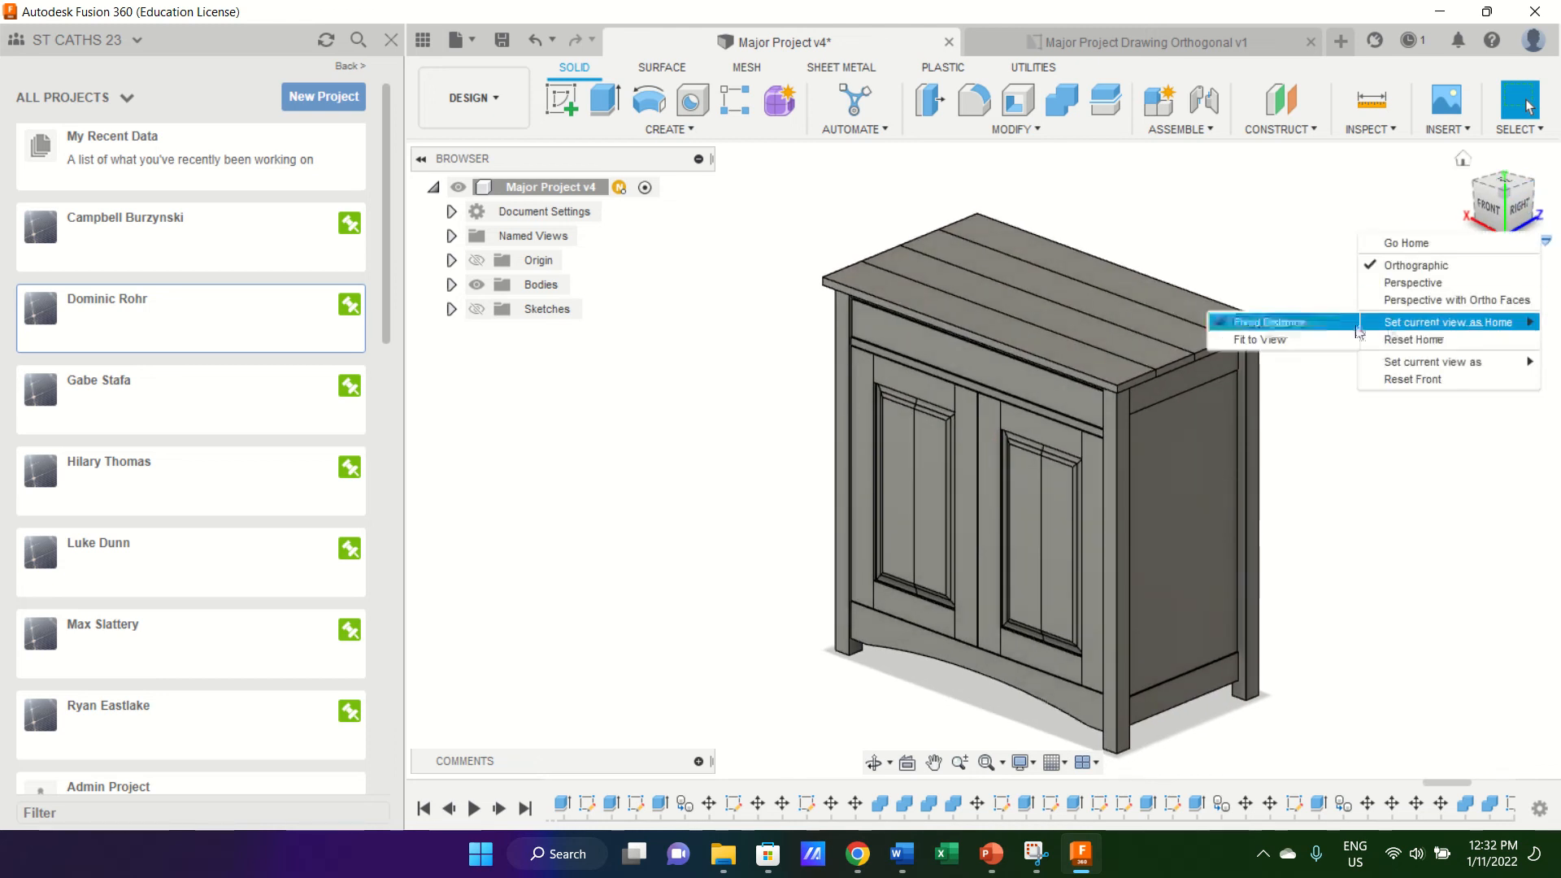
{"action": "left_click", "coordinate": [1325, 346]}
{"action": "left_click", "coordinate": [1461, 161]}
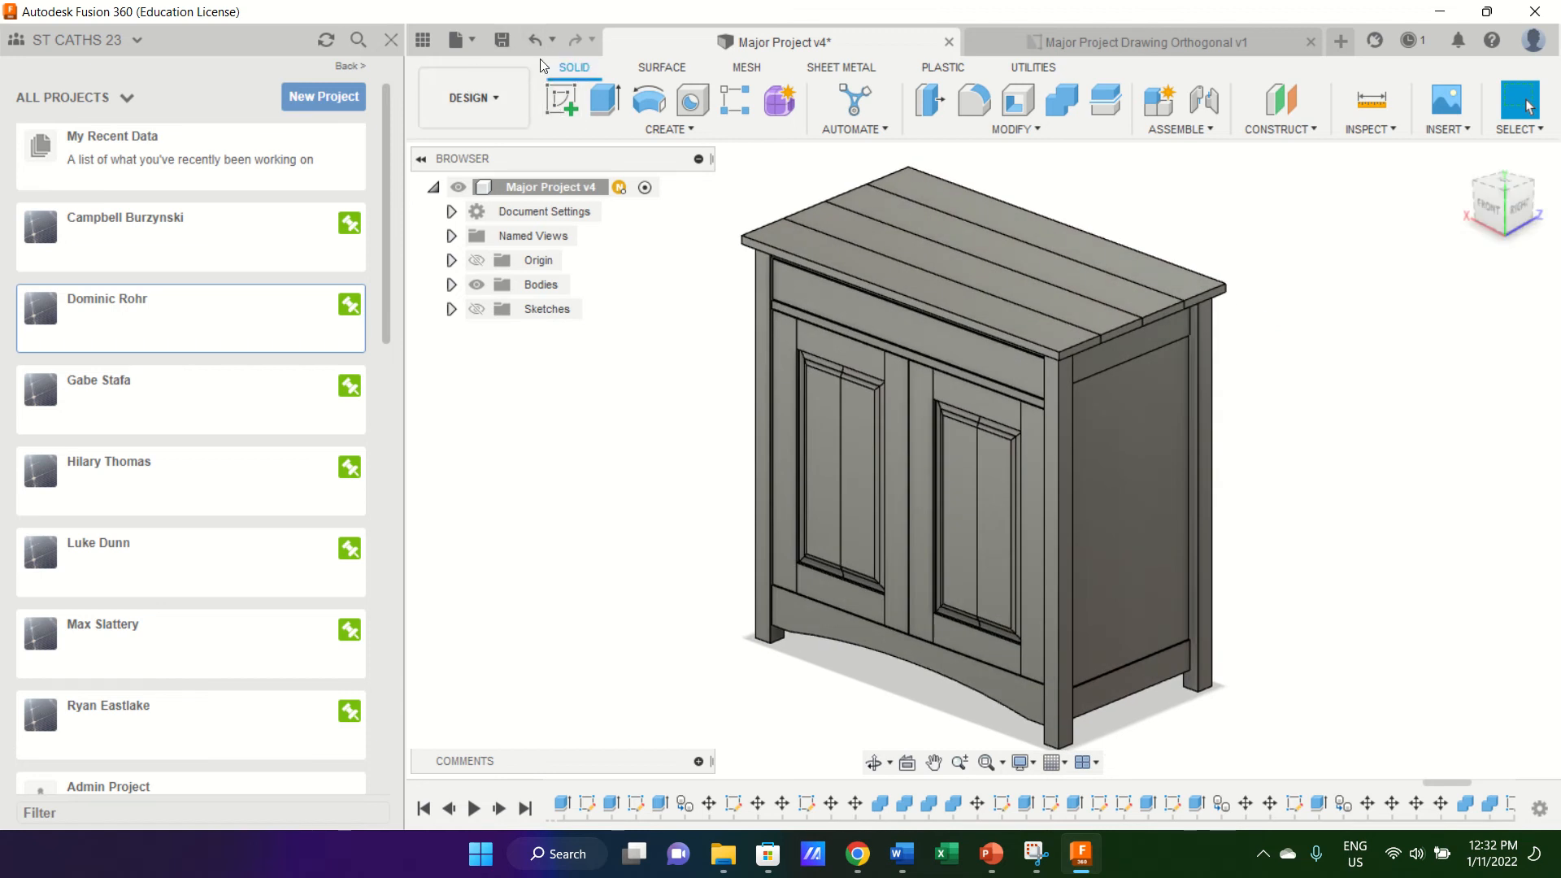
Start a drawing from the design on Sheet1 of Major Project Drawing Orthogonal, updating the drawing to the latest model version.
{"action": "left_click", "coordinate": [471, 50]}
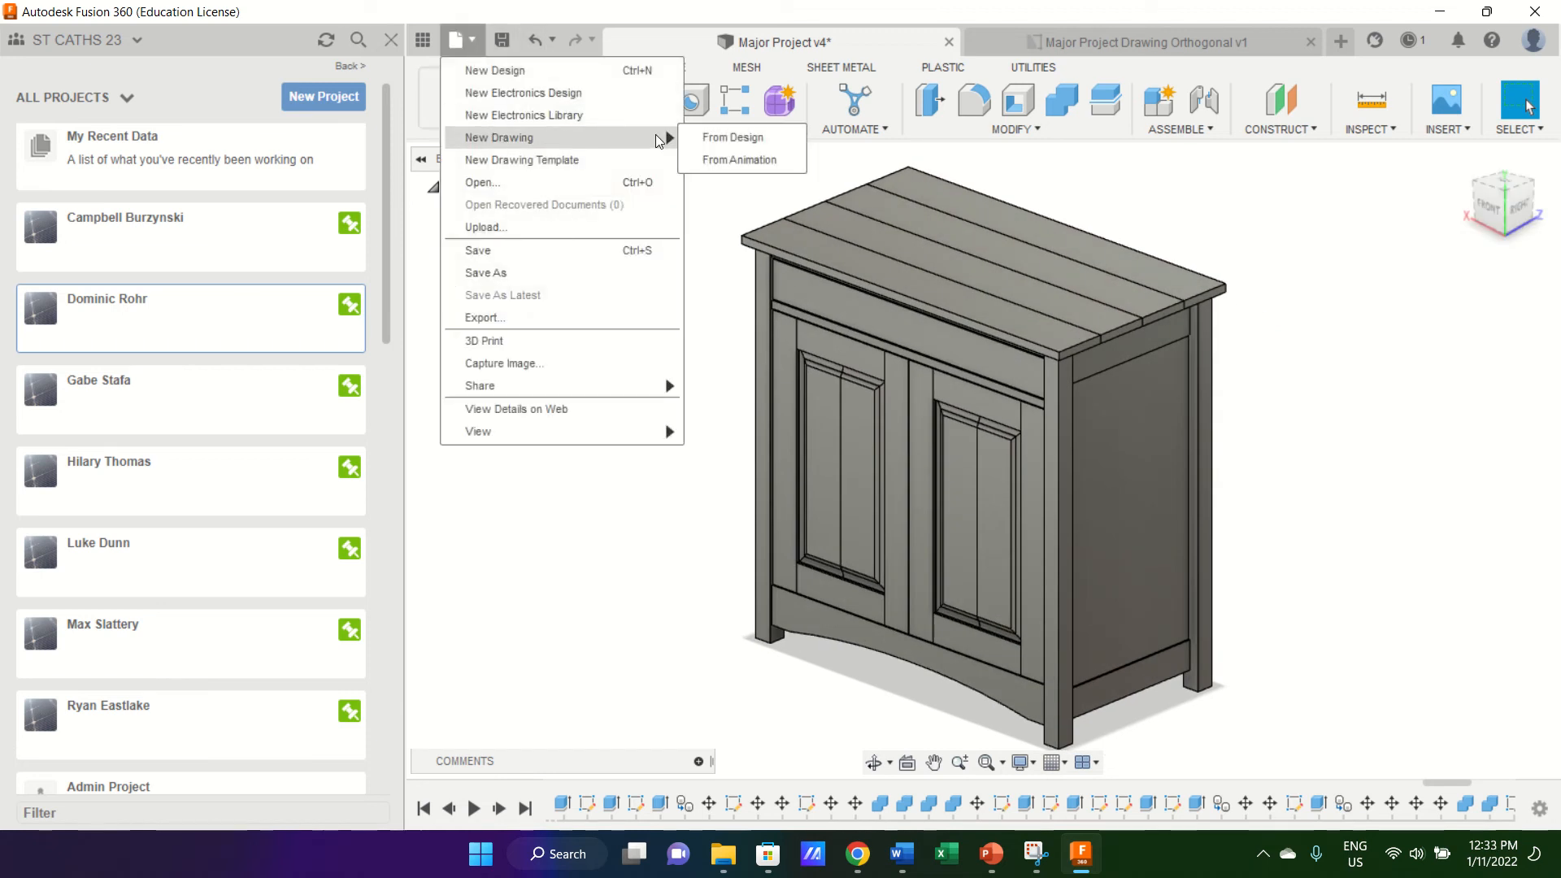
{"action": "left_click", "coordinate": [697, 136]}
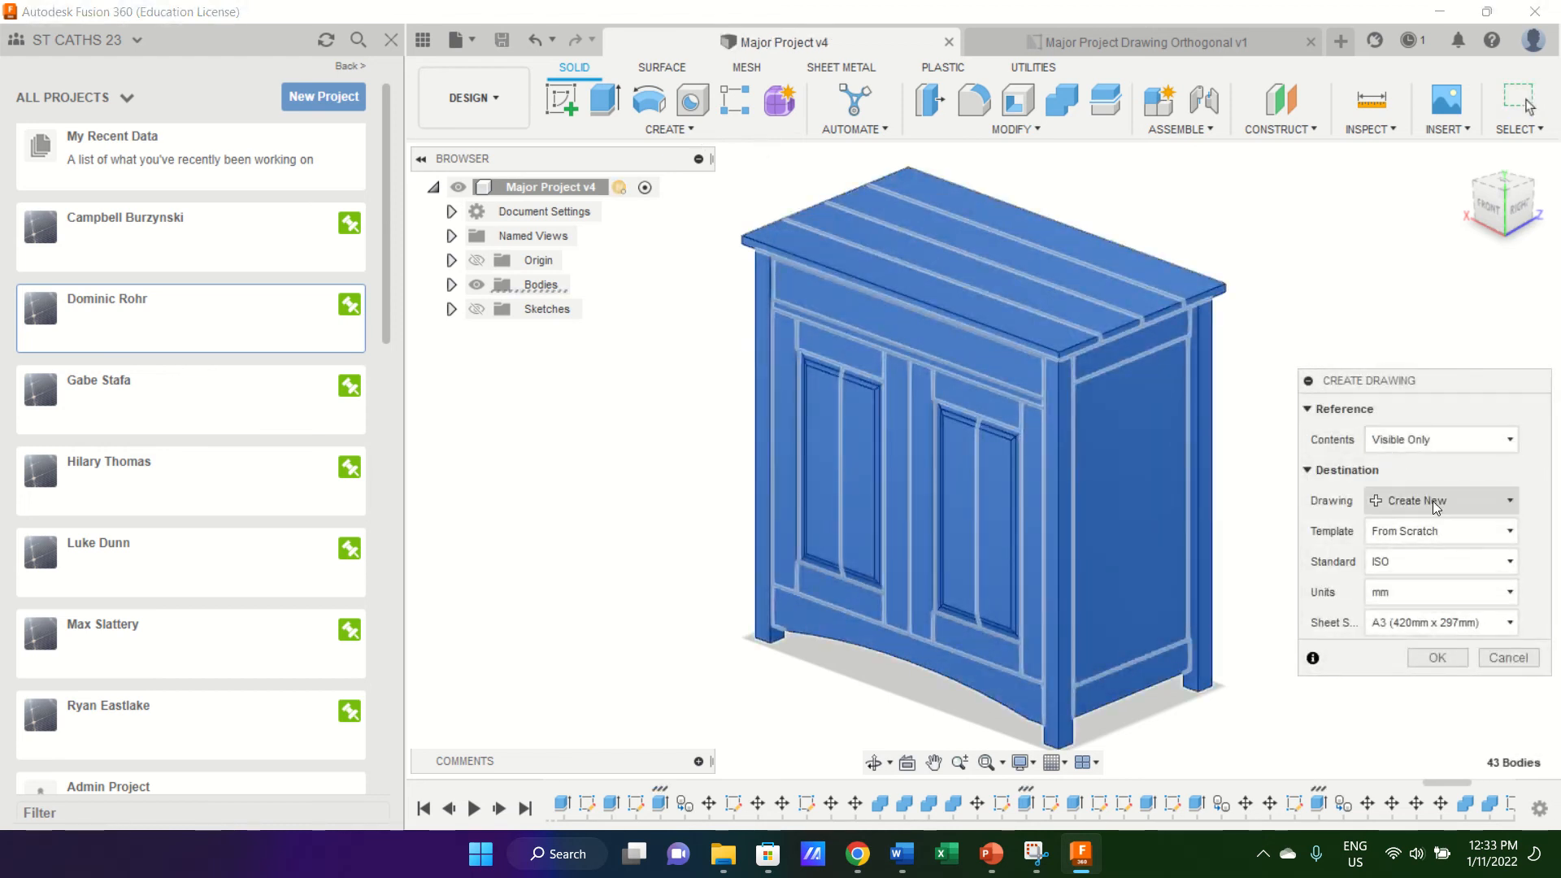
{"action": "left_click", "coordinate": [1510, 504]}
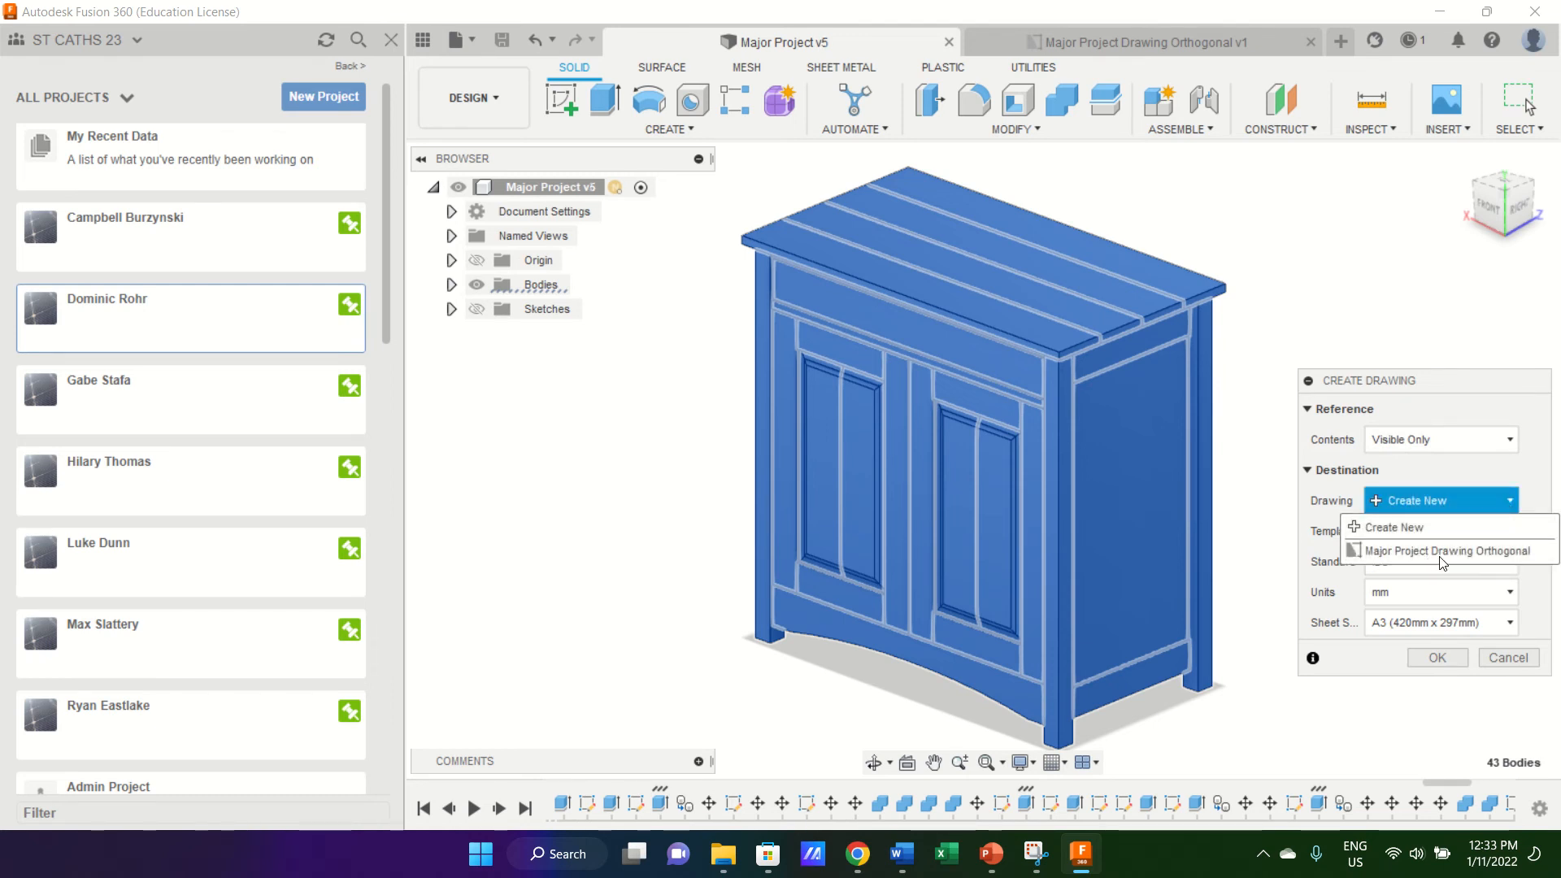
{"action": "left_click", "coordinate": [1485, 553]}
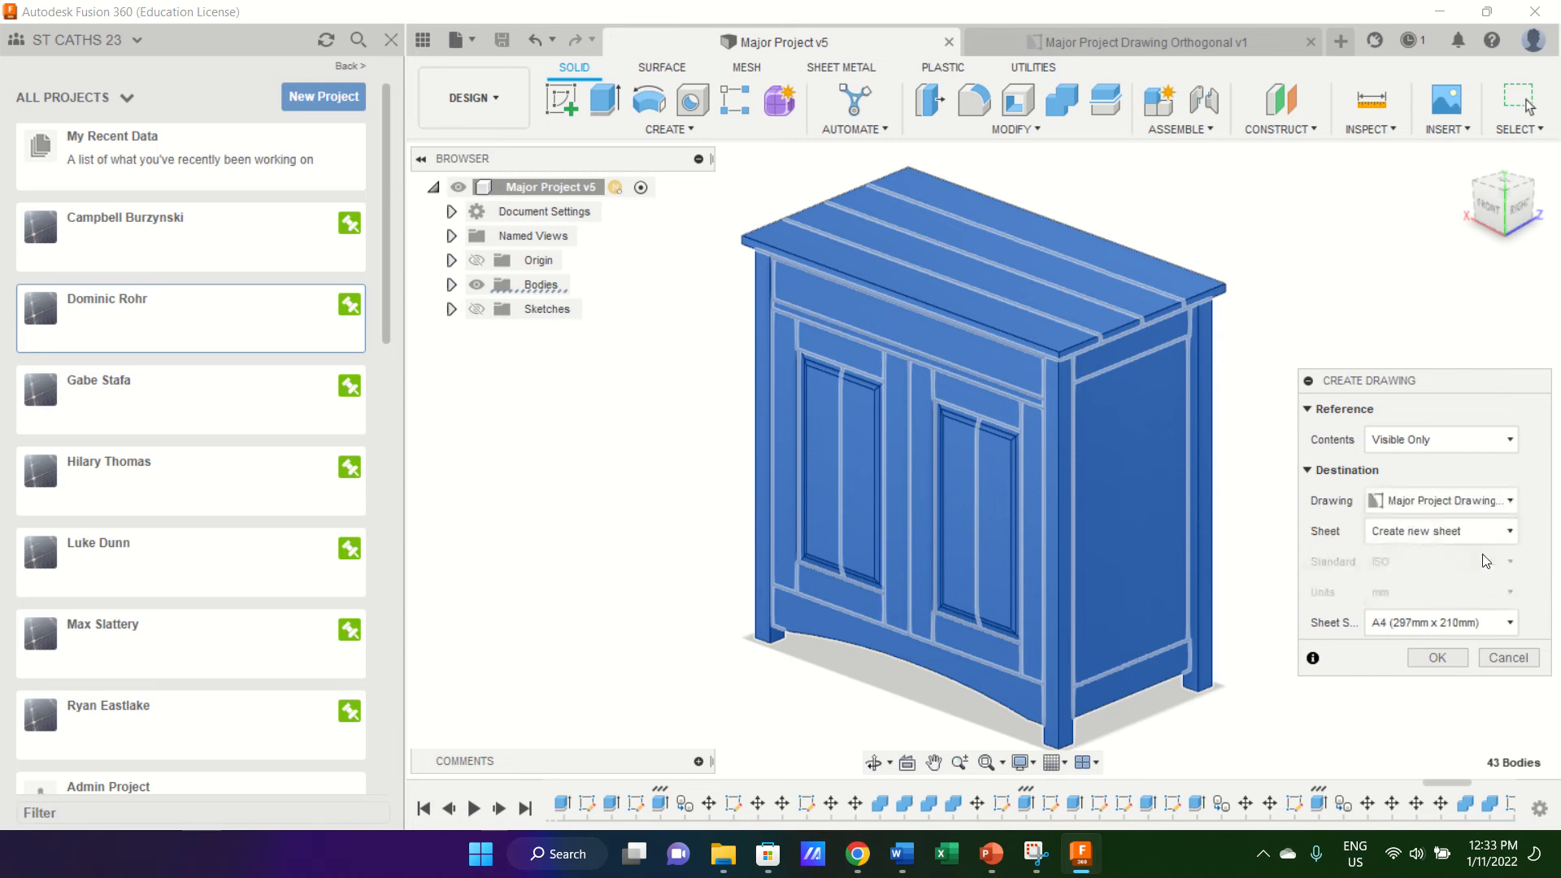
{"action": "left_click", "coordinate": [1444, 537]}
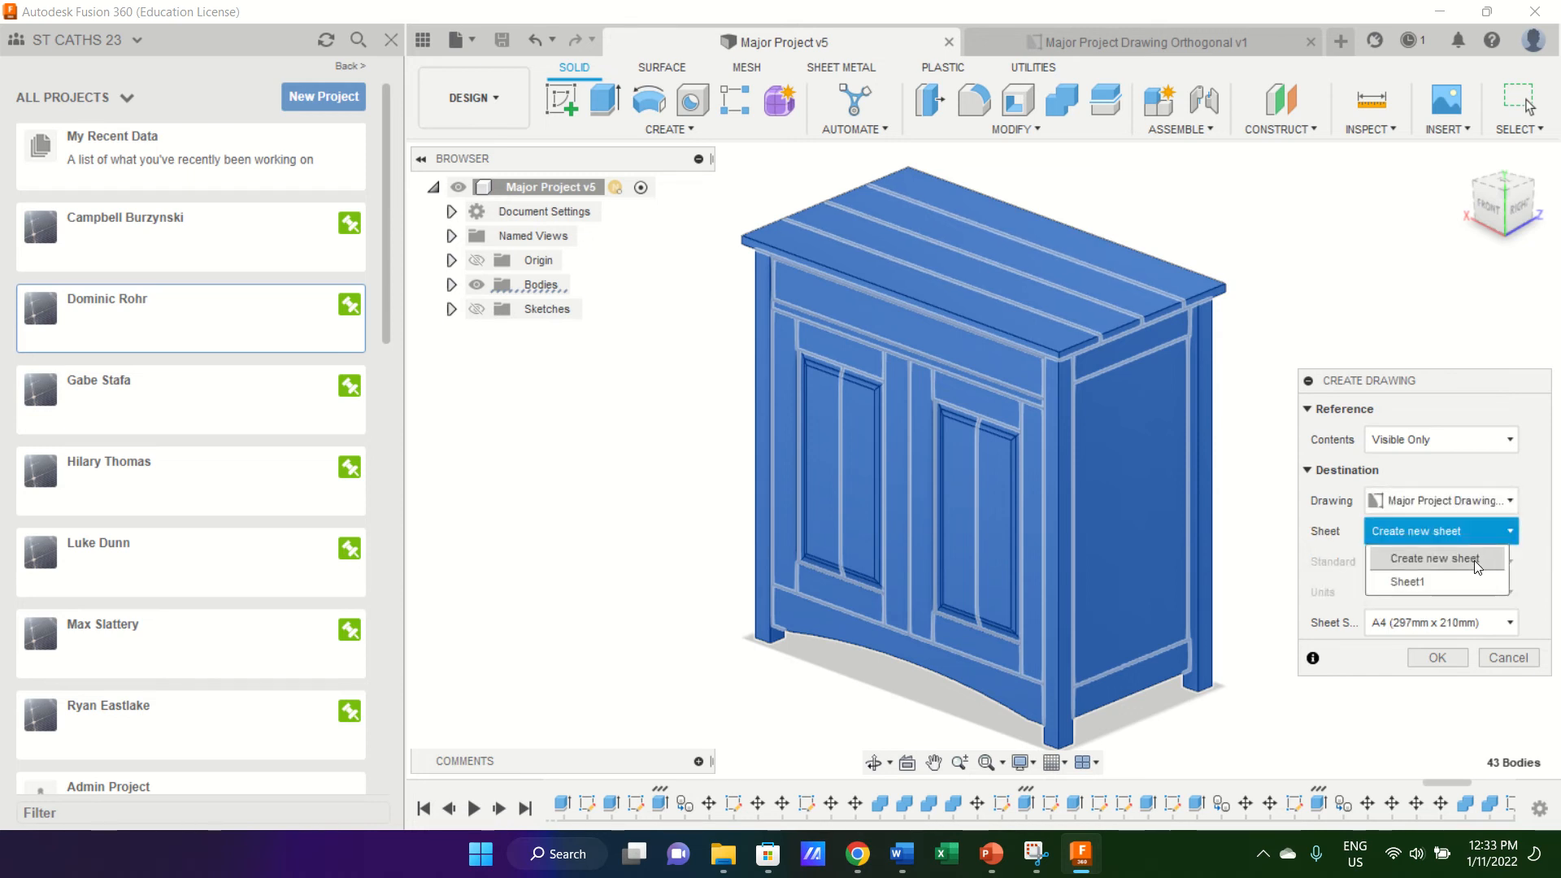
{"action": "left_click", "coordinate": [1427, 581]}
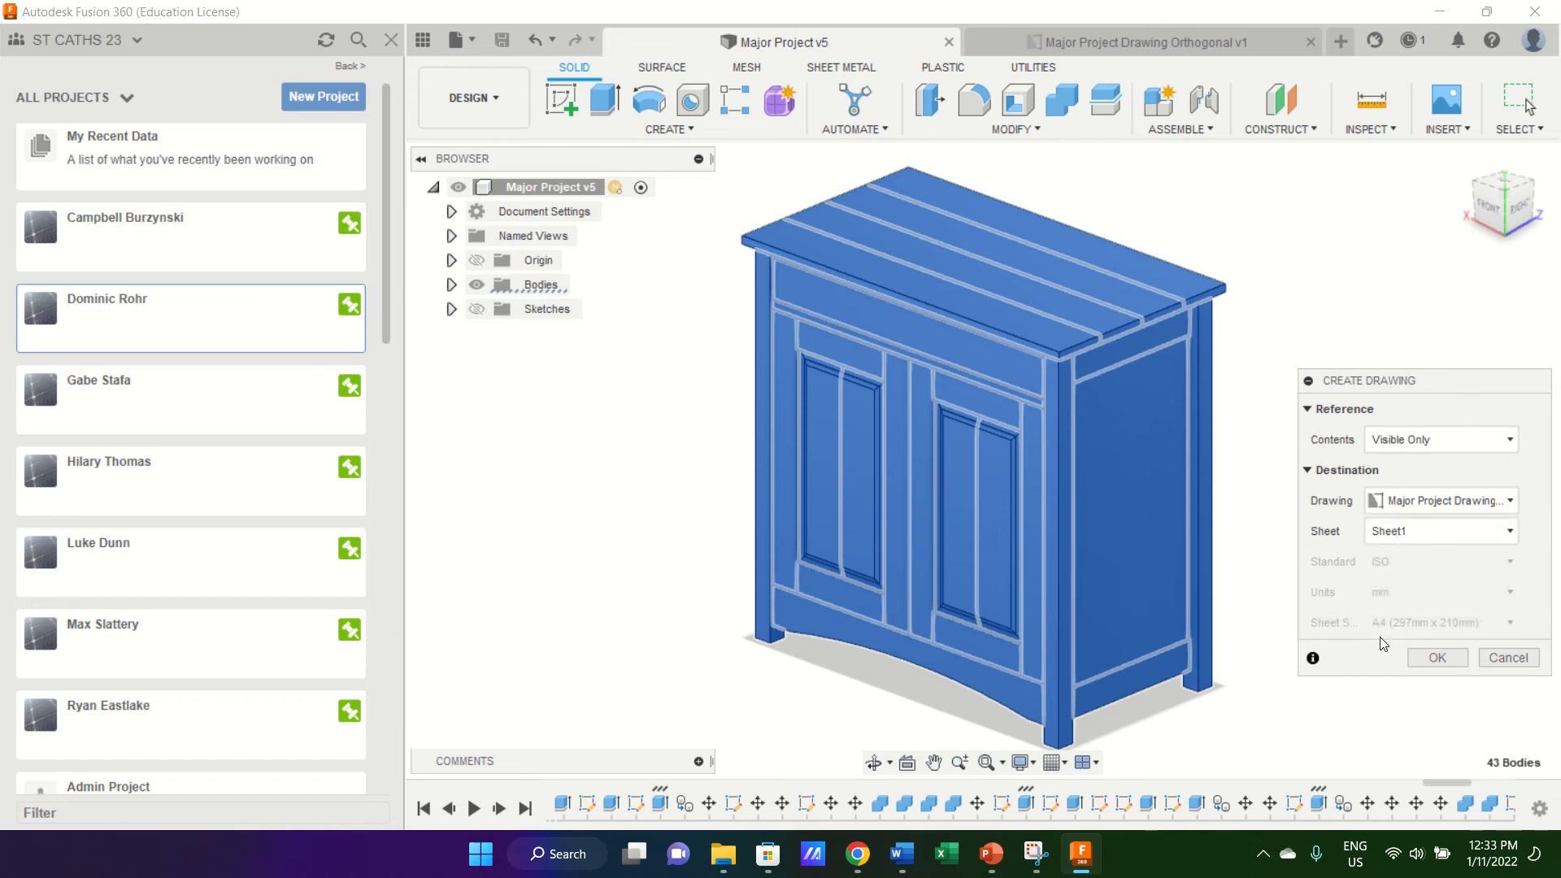
{"action": "left_click", "coordinate": [1438, 658]}
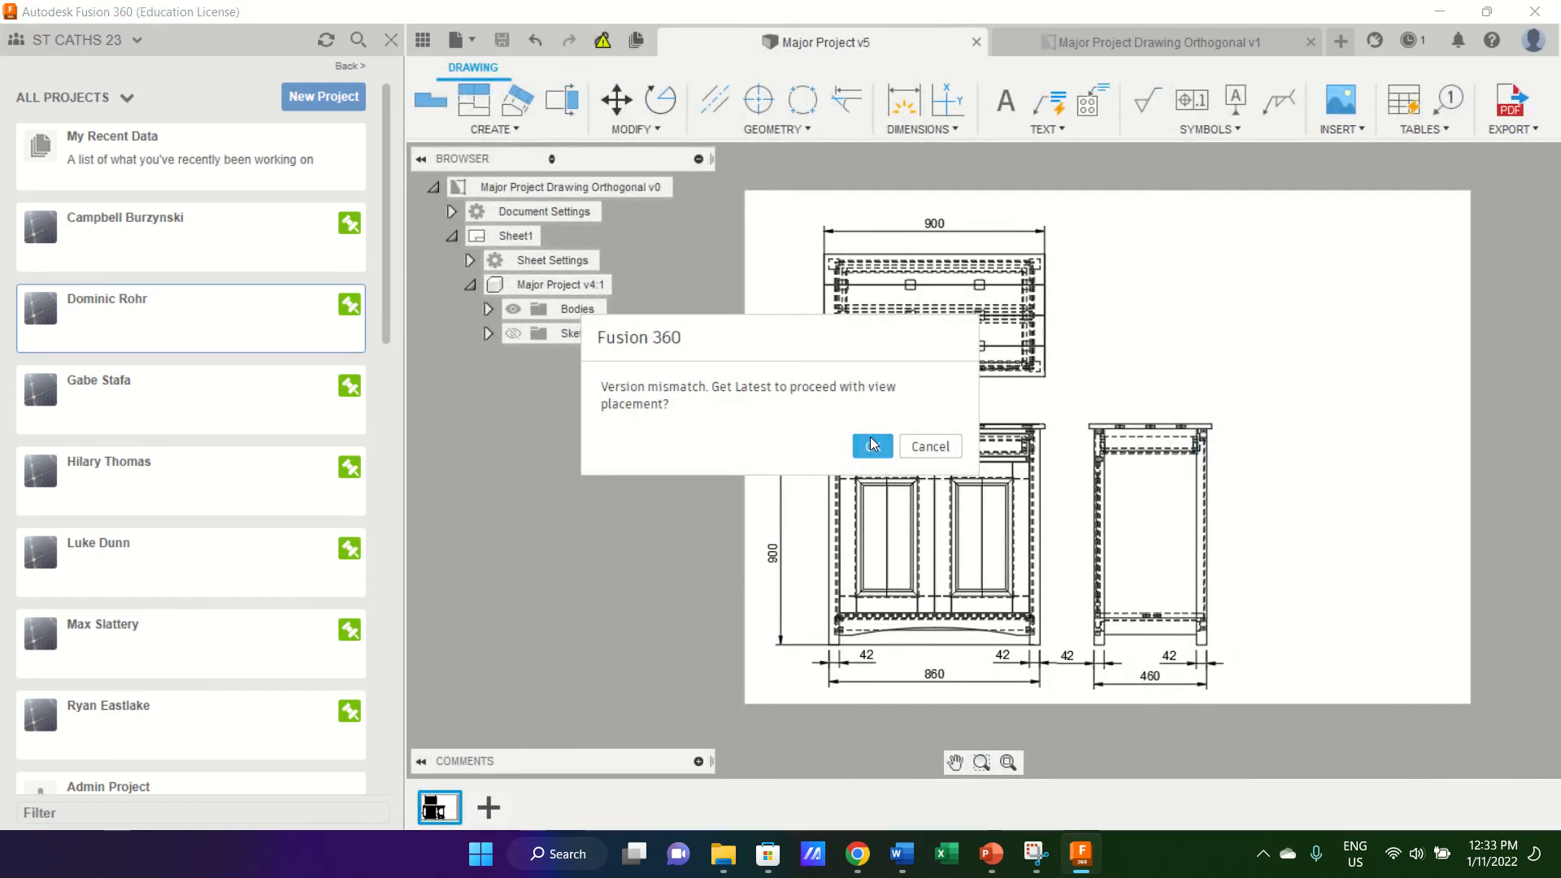
{"action": "left_click", "coordinate": [873, 444]}
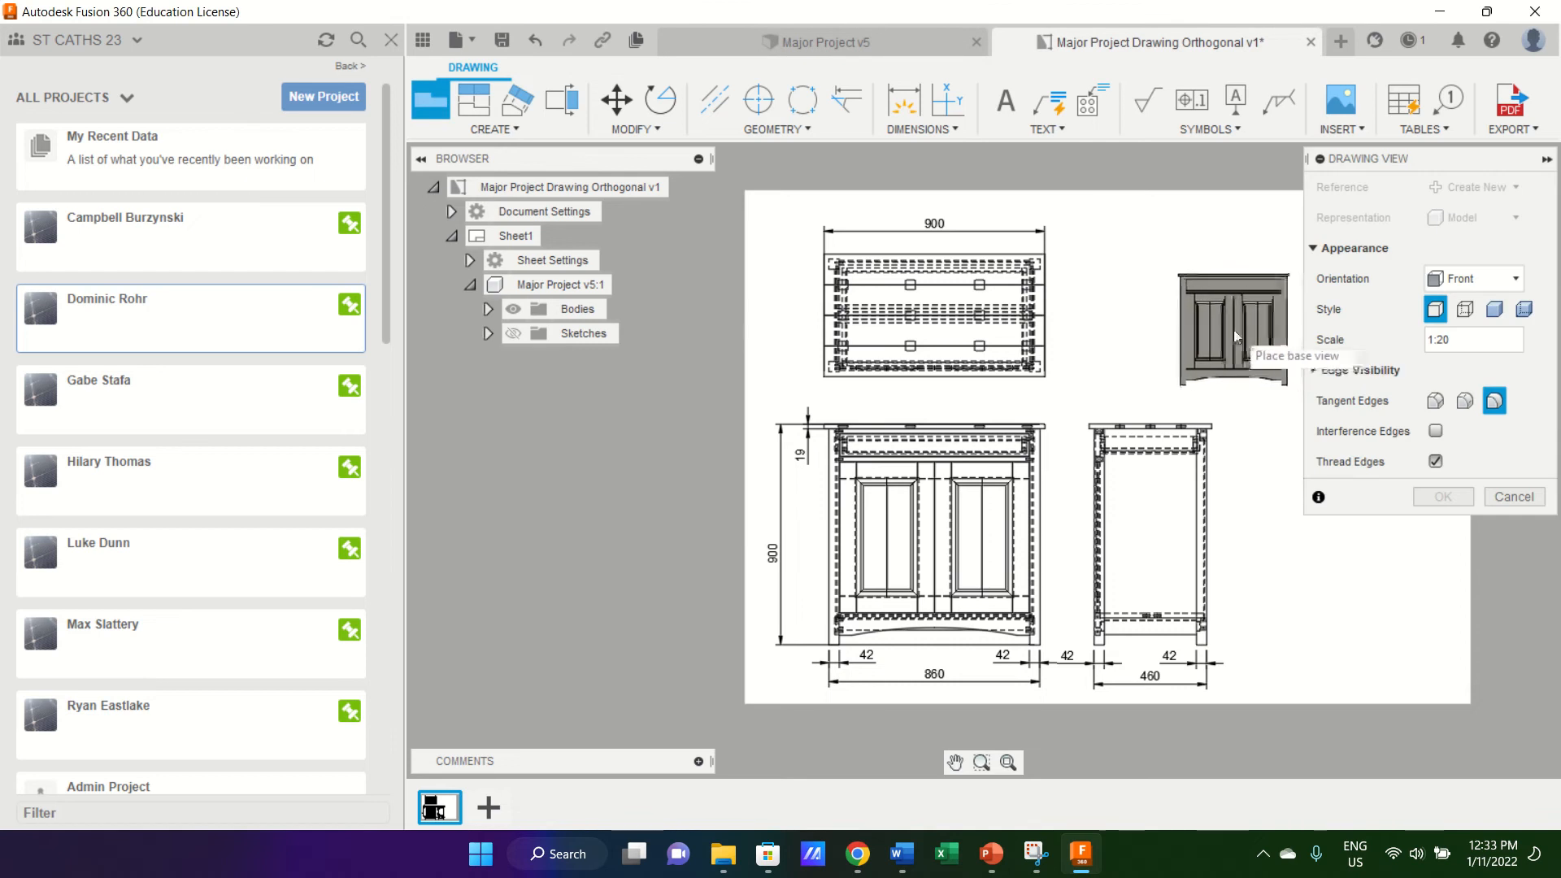
Place a 1:20 base view above the side view, compare the SW and SE Isometric orientations, and accept SW Isometric.
{"action": "left_click", "coordinate": [1182, 352]}
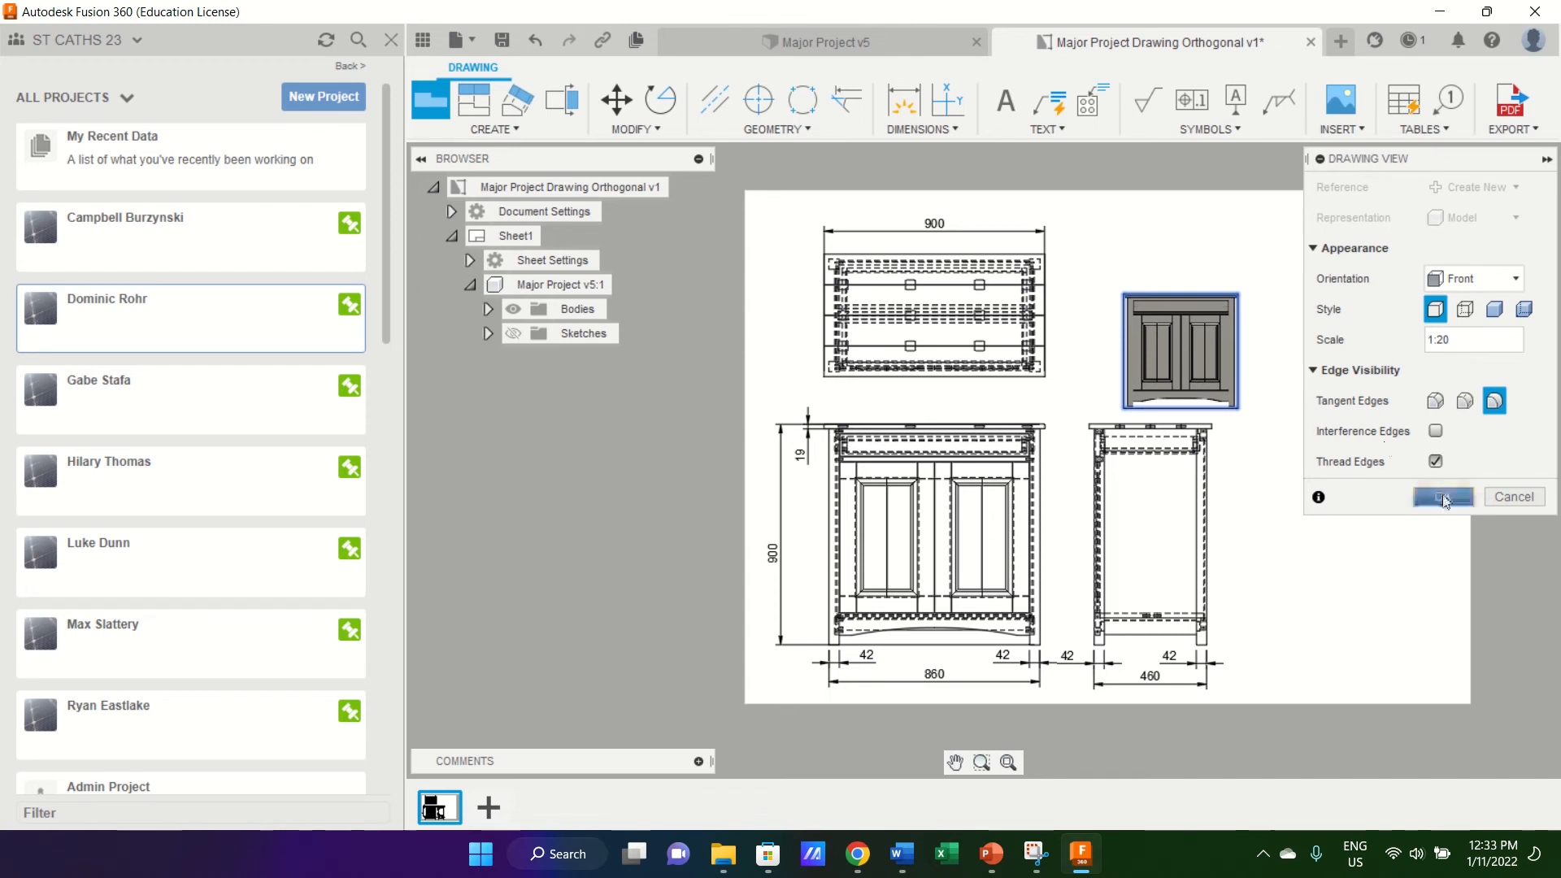
{"action": "left_click", "coordinate": [1516, 279]}
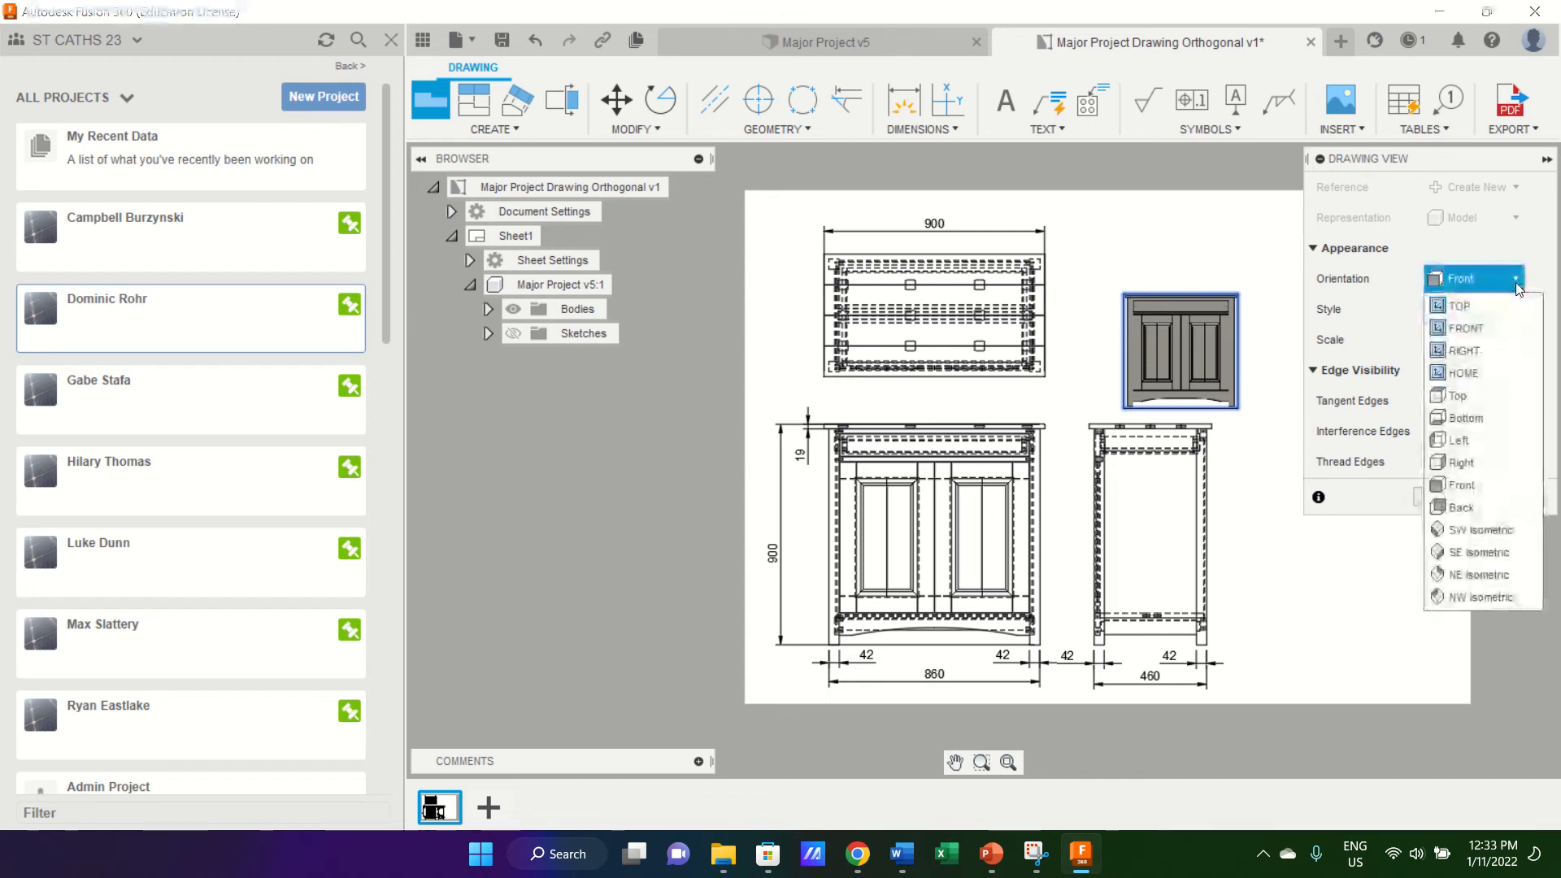
{"action": "left_click", "coordinate": [1467, 530]}
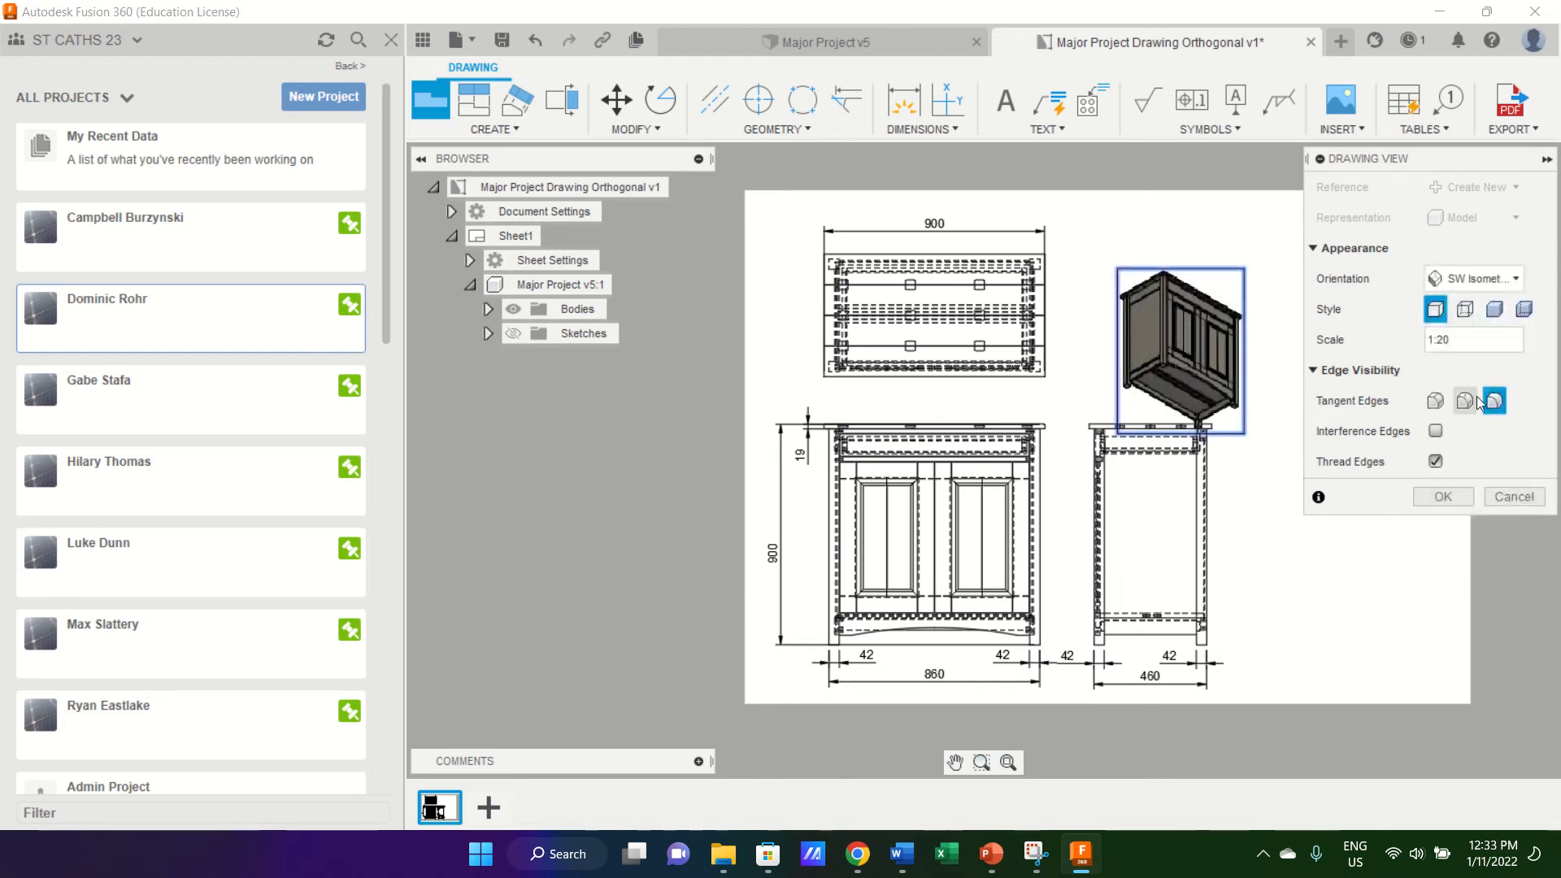
{"action": "left_click", "coordinate": [1512, 278]}
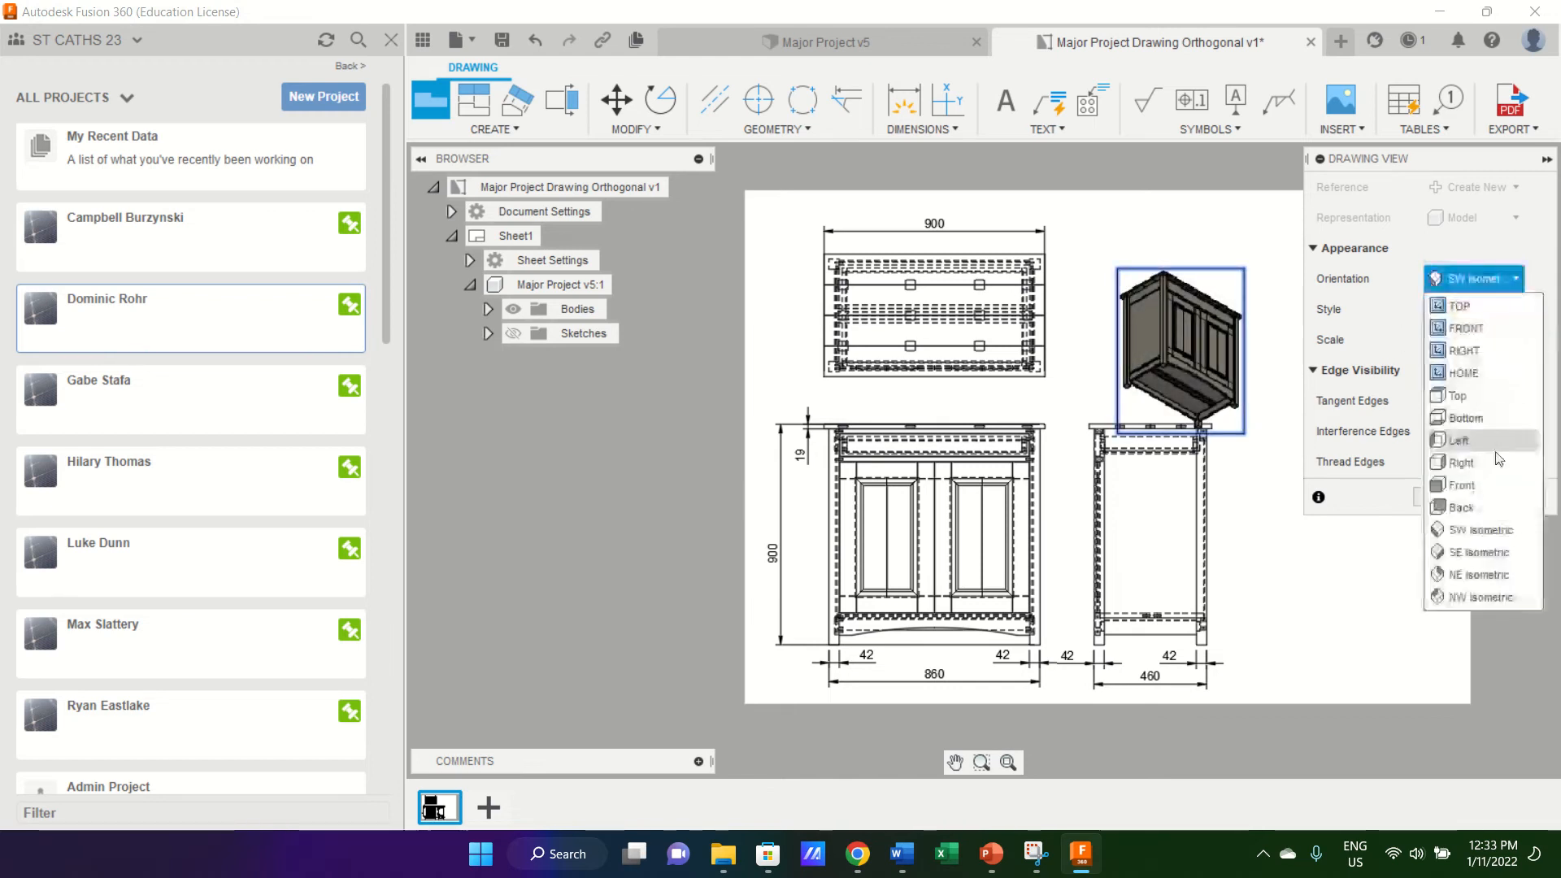
{"action": "left_click", "coordinate": [1481, 552]}
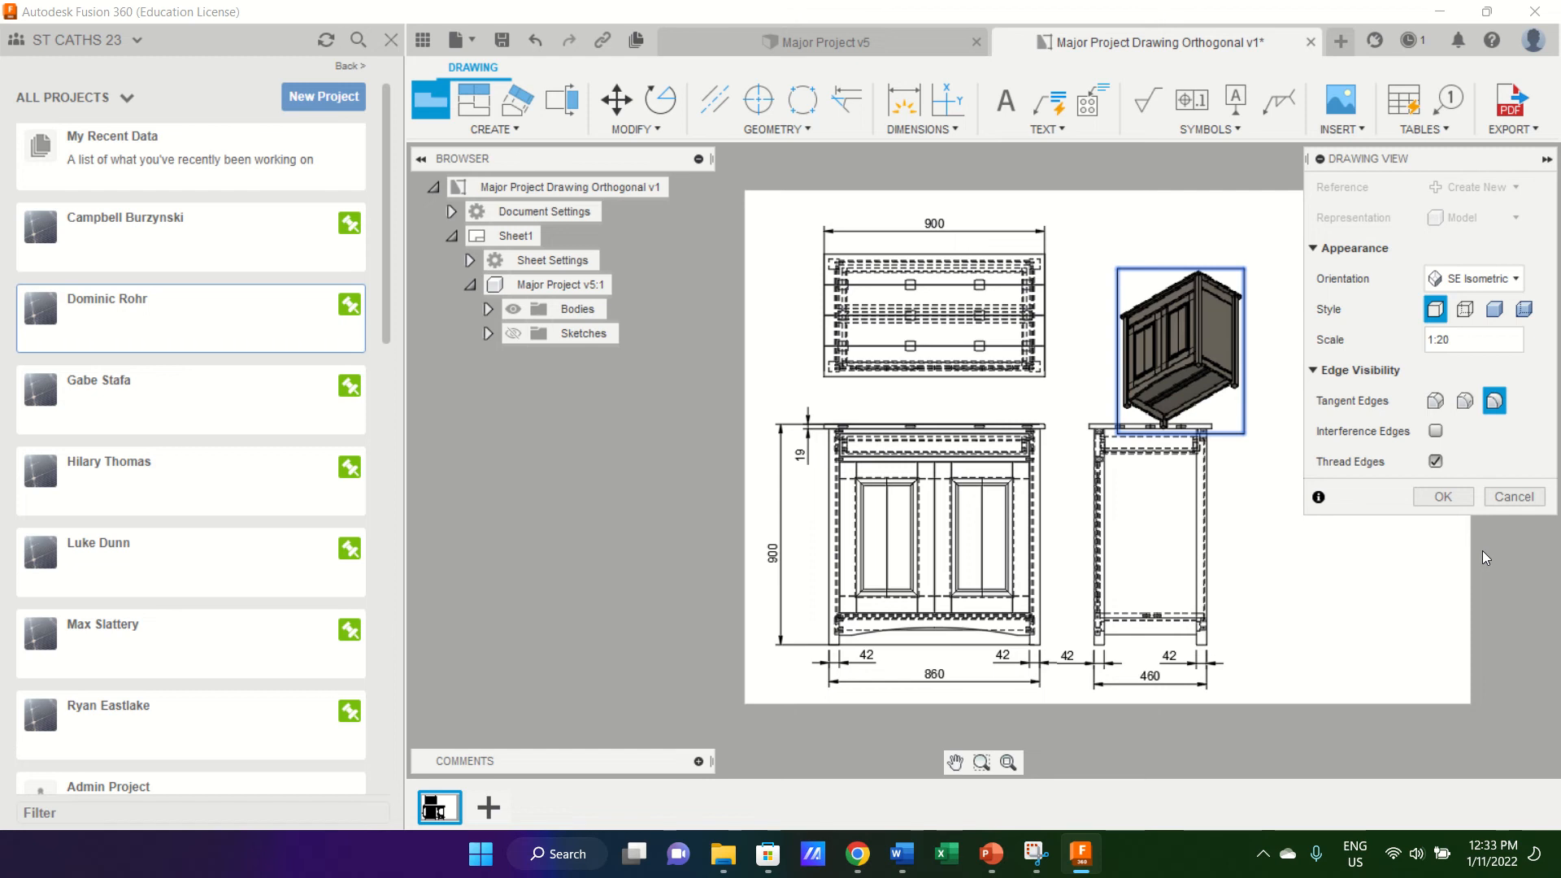
{"action": "left_click", "coordinate": [1510, 279]}
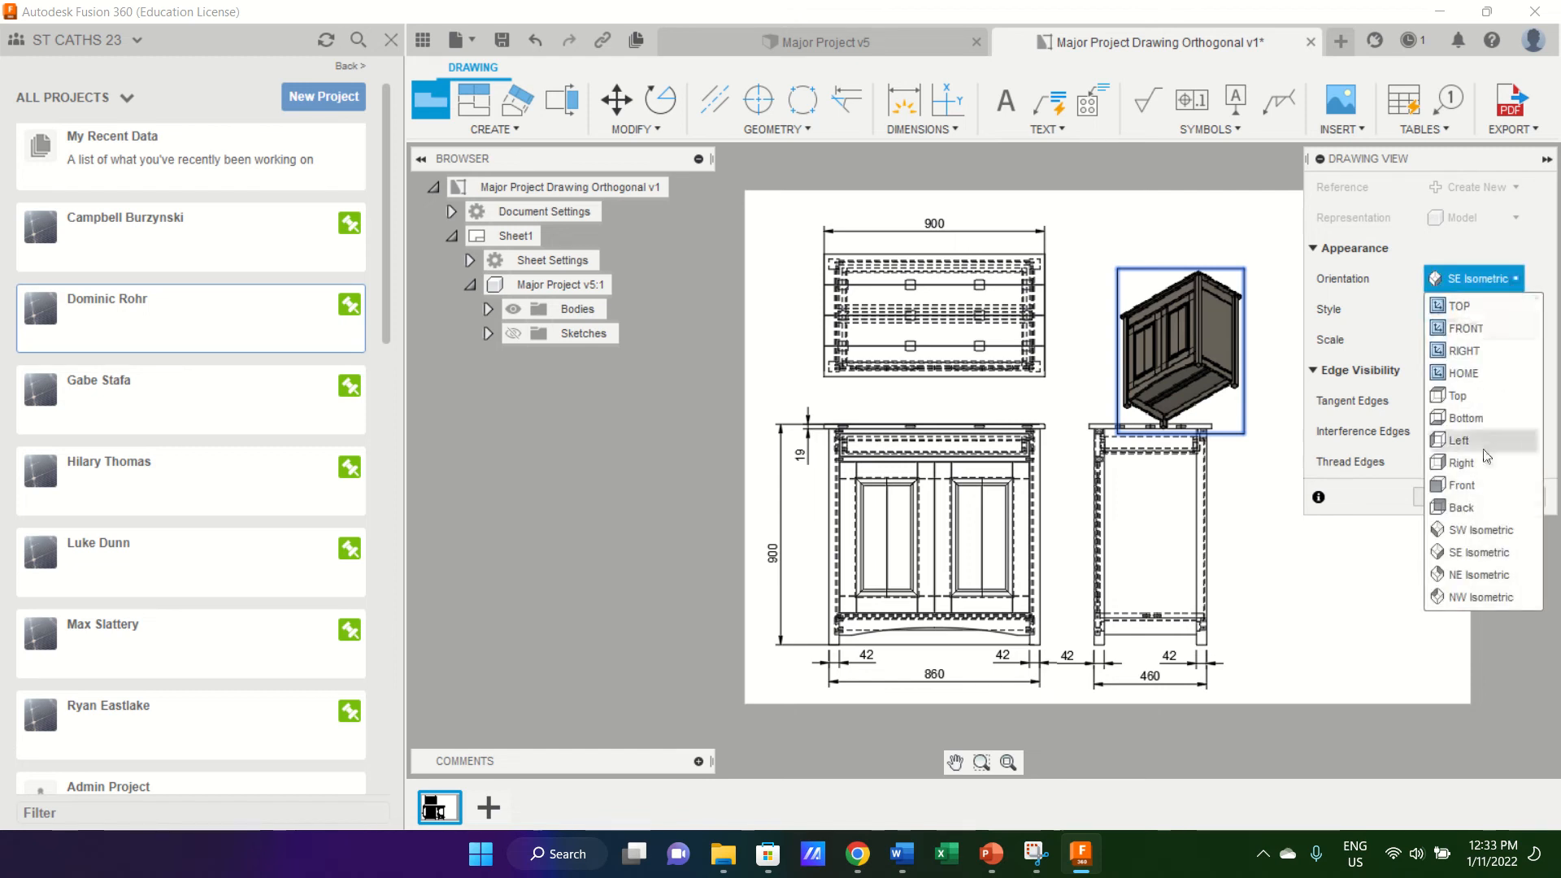
{"action": "left_click", "coordinate": [1444, 533]}
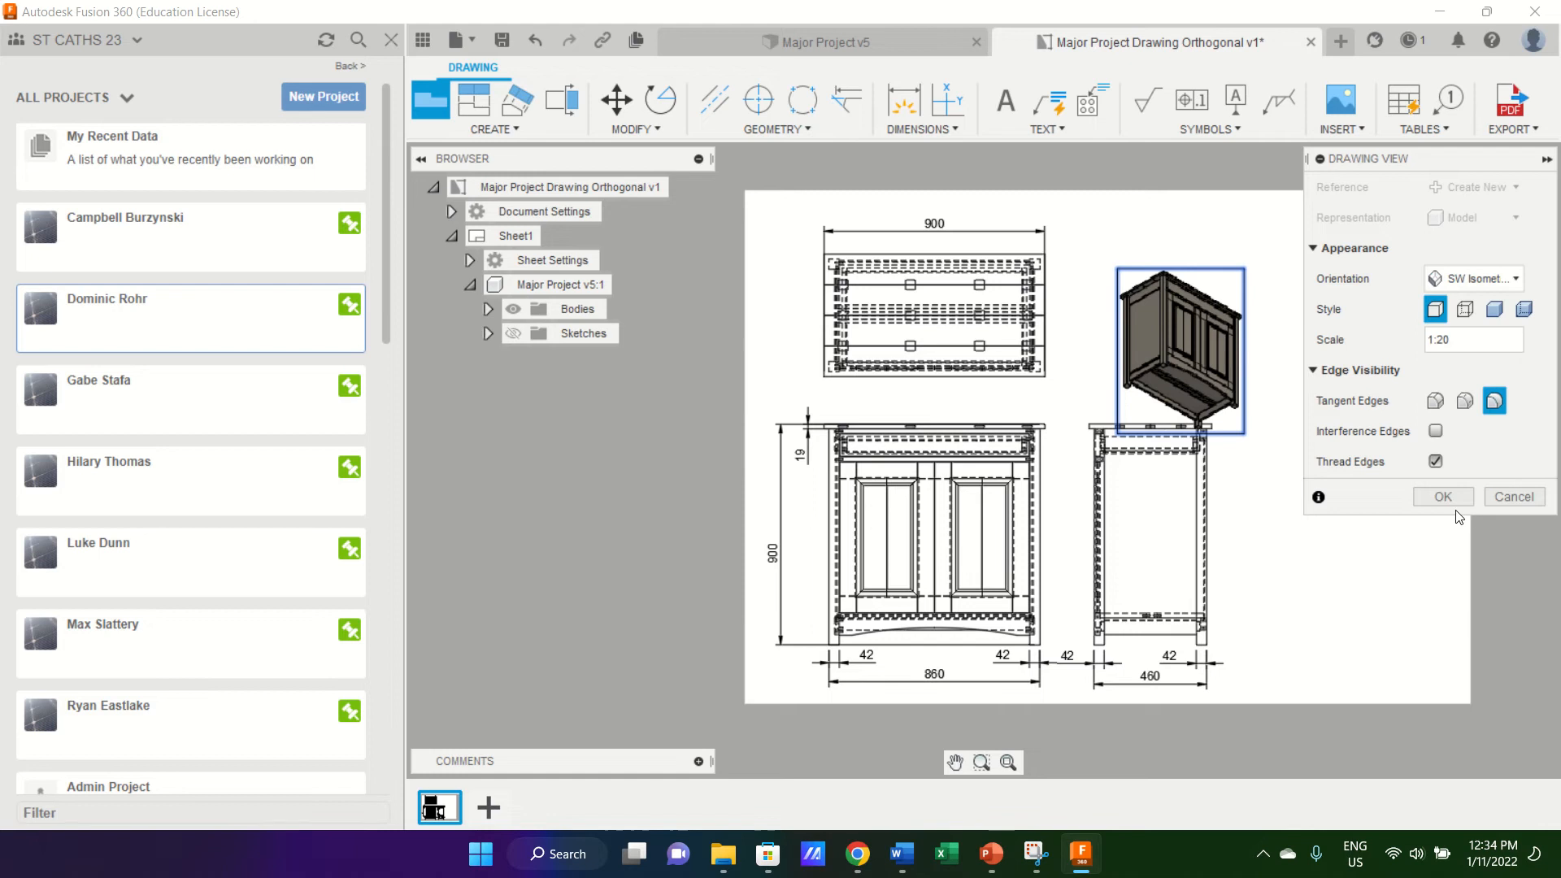
{"action": "left_click", "coordinate": [1456, 501]}
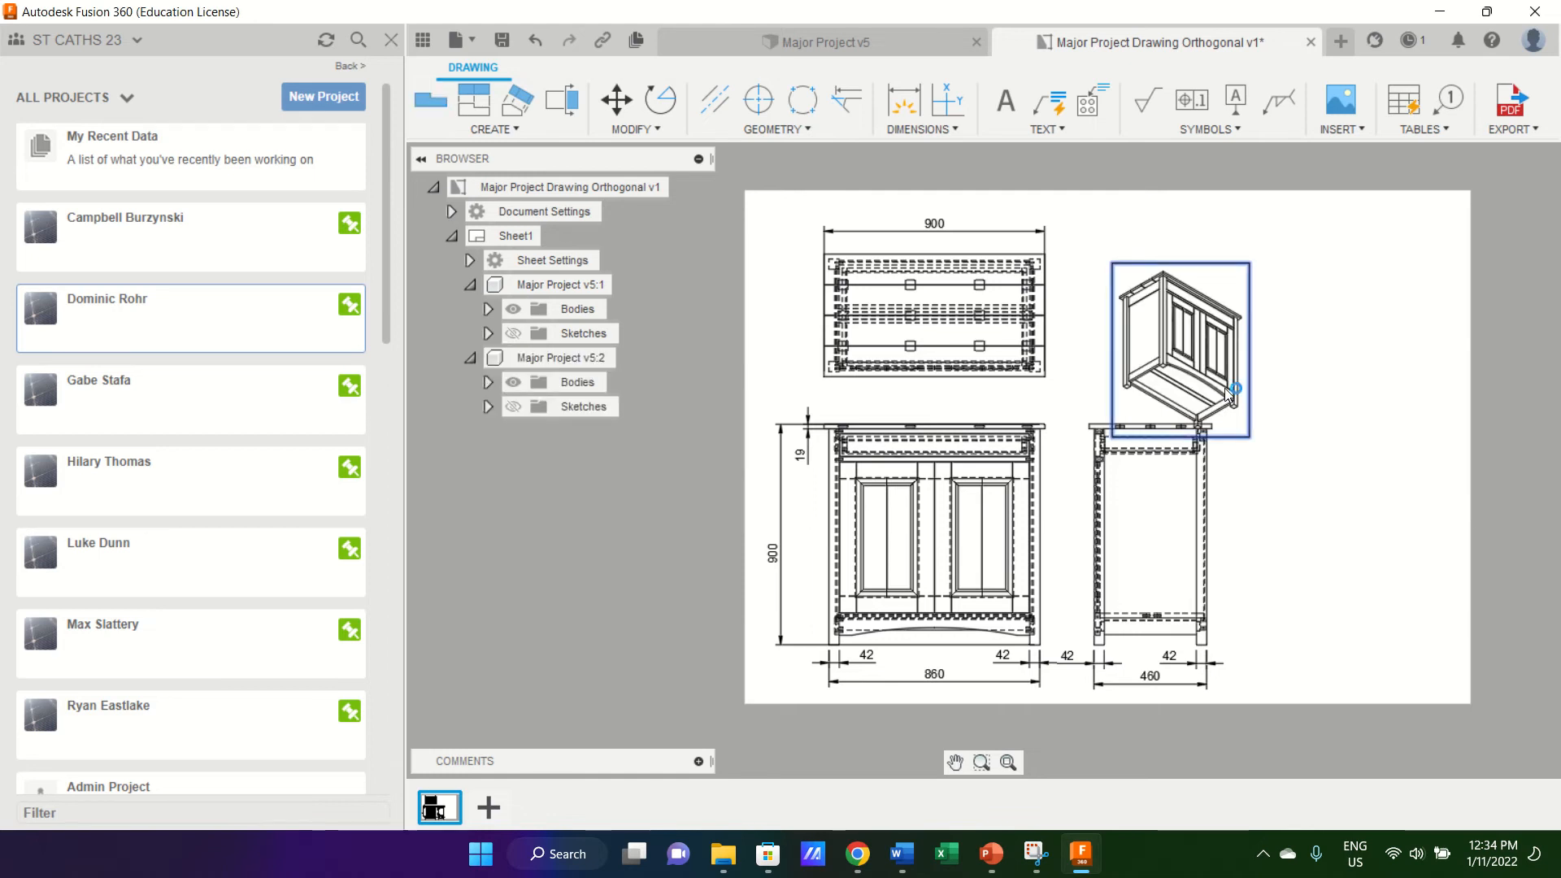
Change the 1:20 base view's orientation to the named view FRONT.
{"action": "double_click", "coordinate": [1237, 387]}
{"action": "left_click", "coordinate": [1472, 217]}
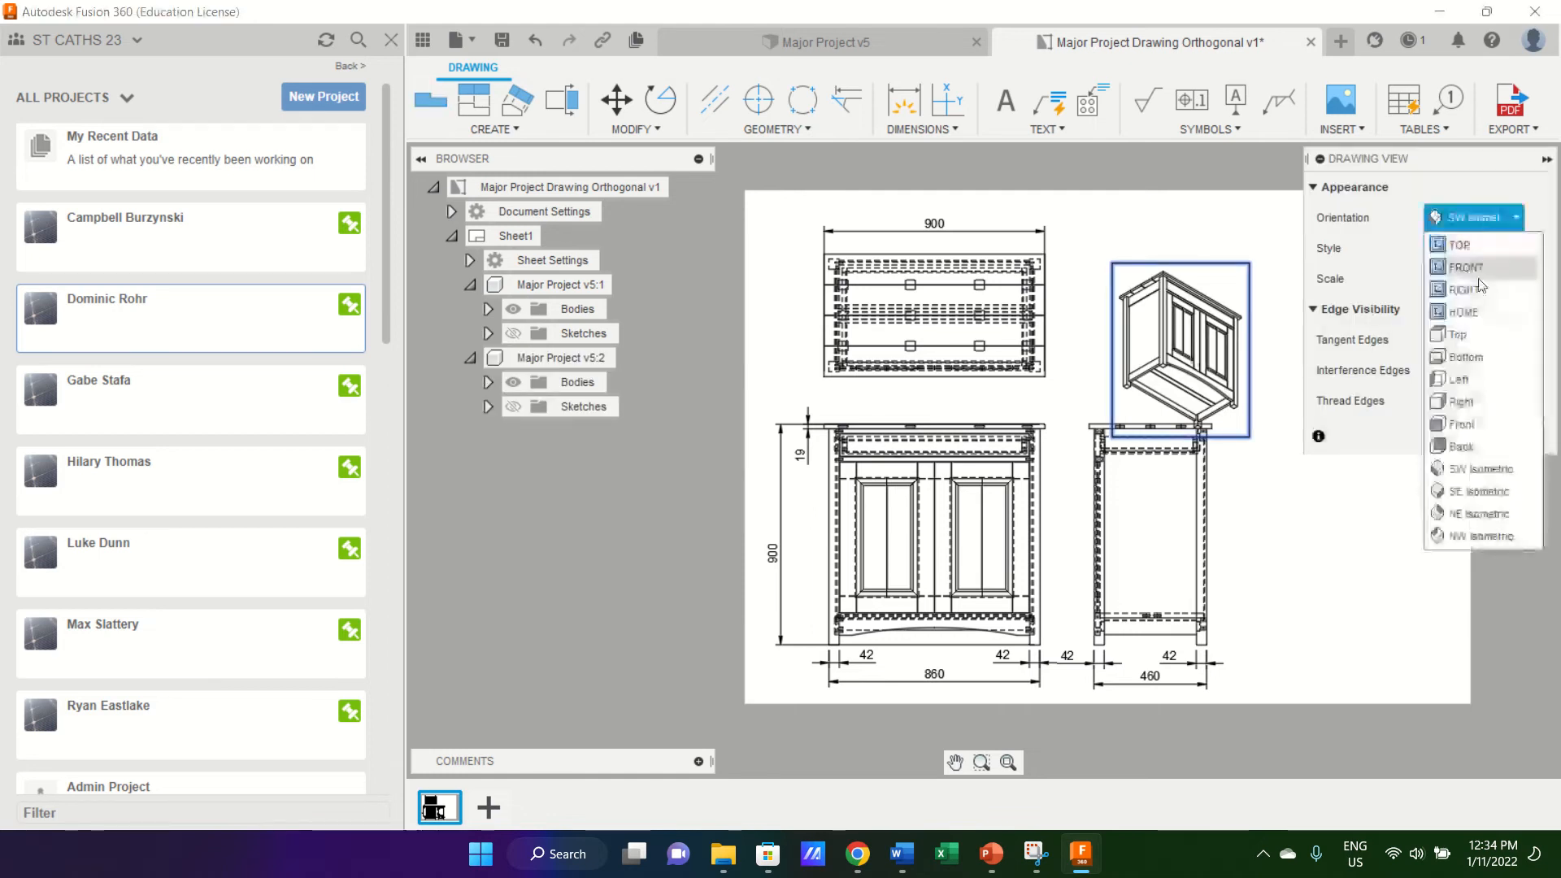
{"action": "left_click", "coordinate": [1466, 267]}
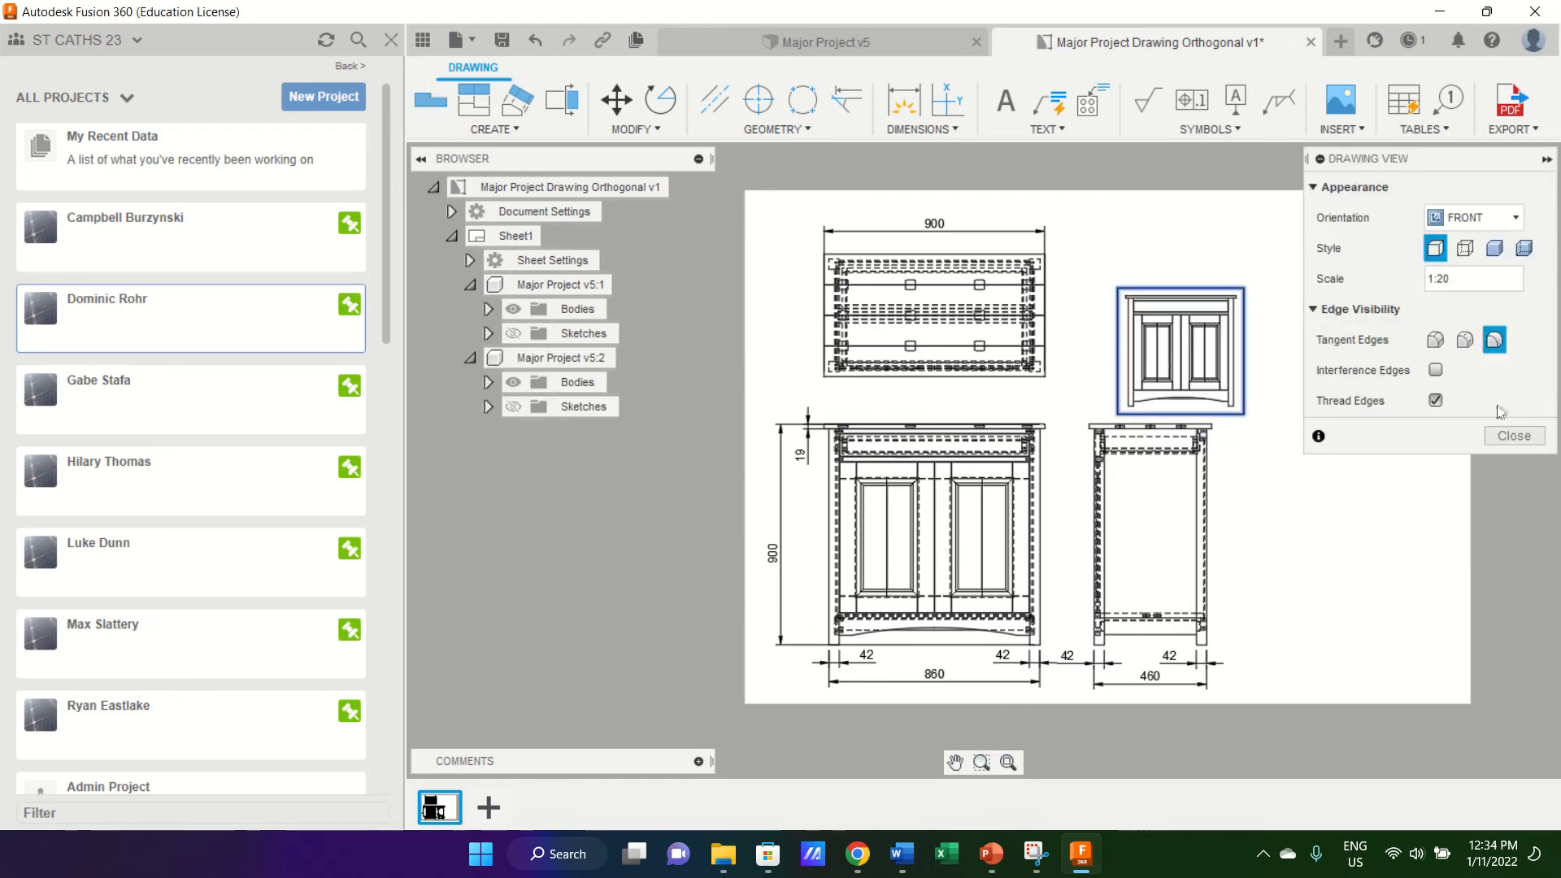
{"action": "left_click", "coordinate": [1514, 436]}
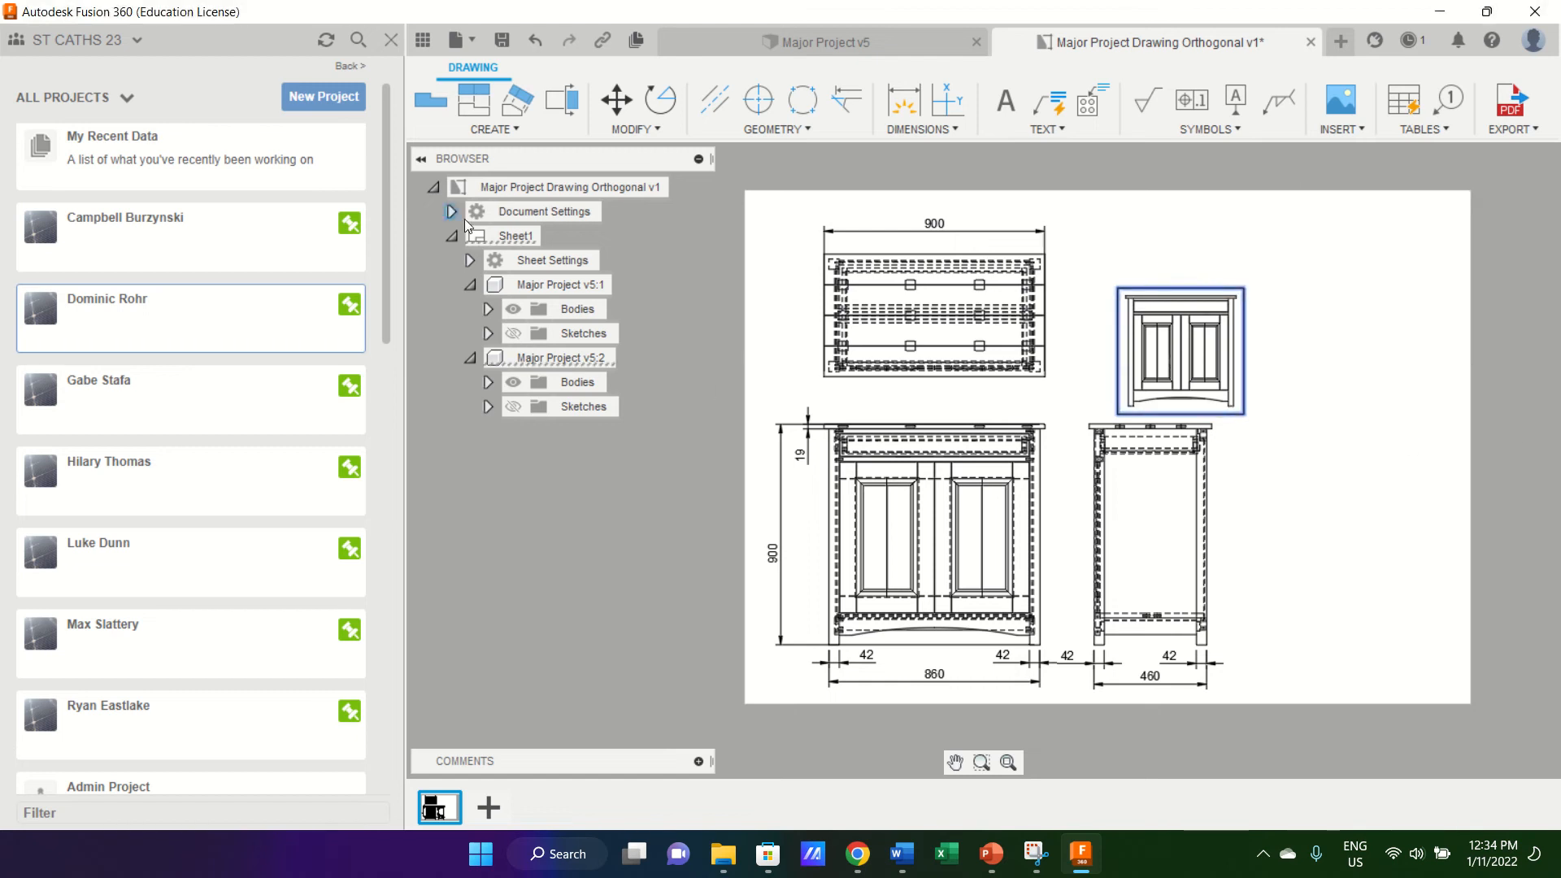
Project an isometric view diagonally down and to the left from the small 1:20 front view.
{"action": "left_click", "coordinate": [474, 99]}
{"action": "left_click", "coordinate": [1180, 351]}
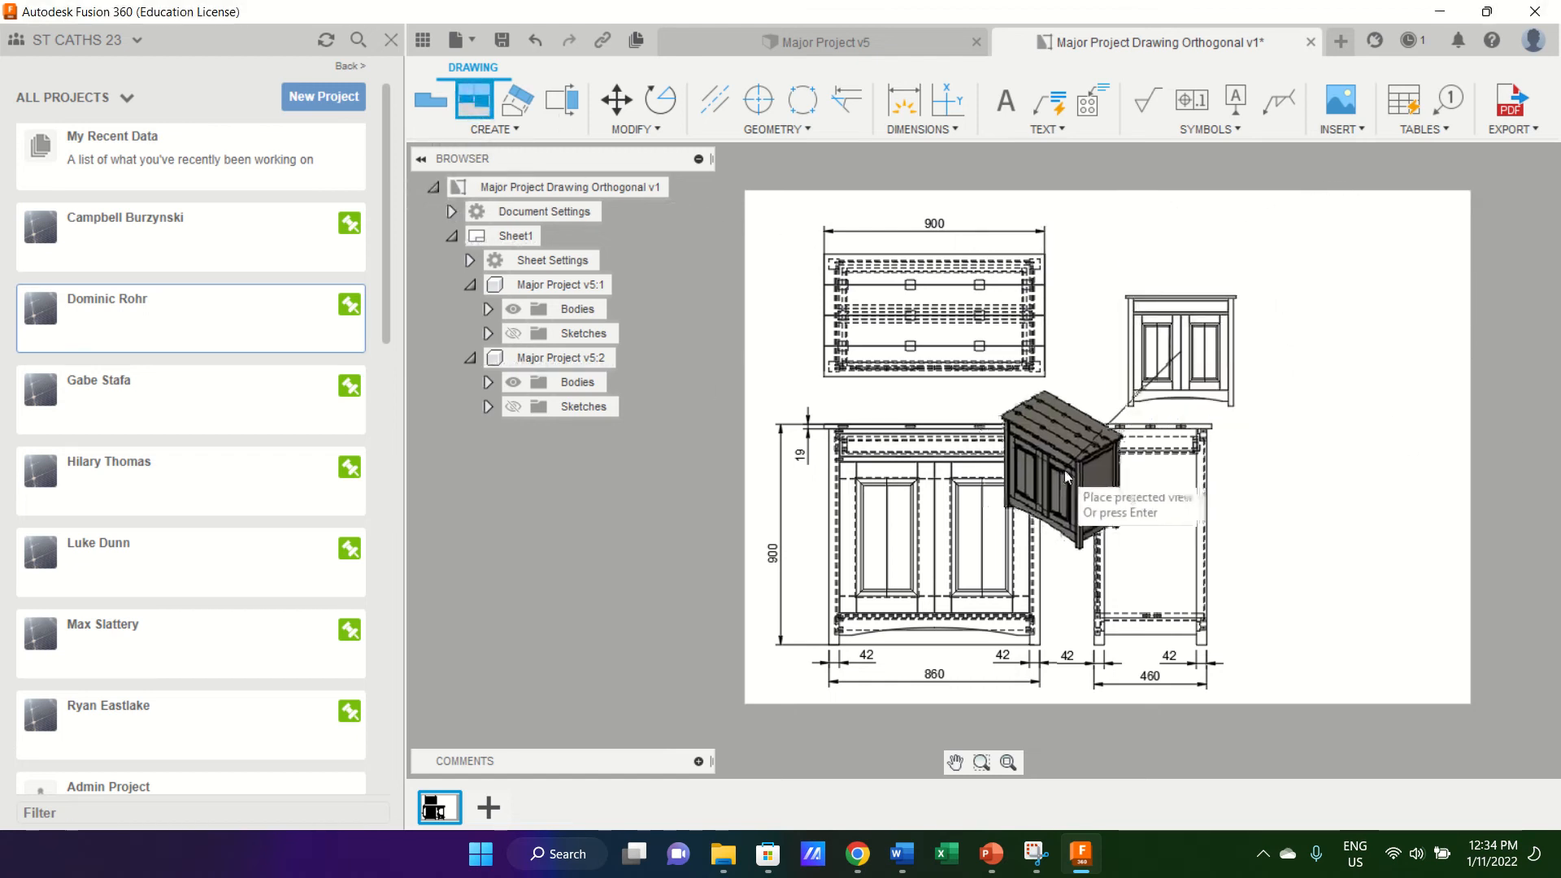
{"action": "left_click", "coordinate": [1079, 473]}
{"action": "key", "text": "Return"}
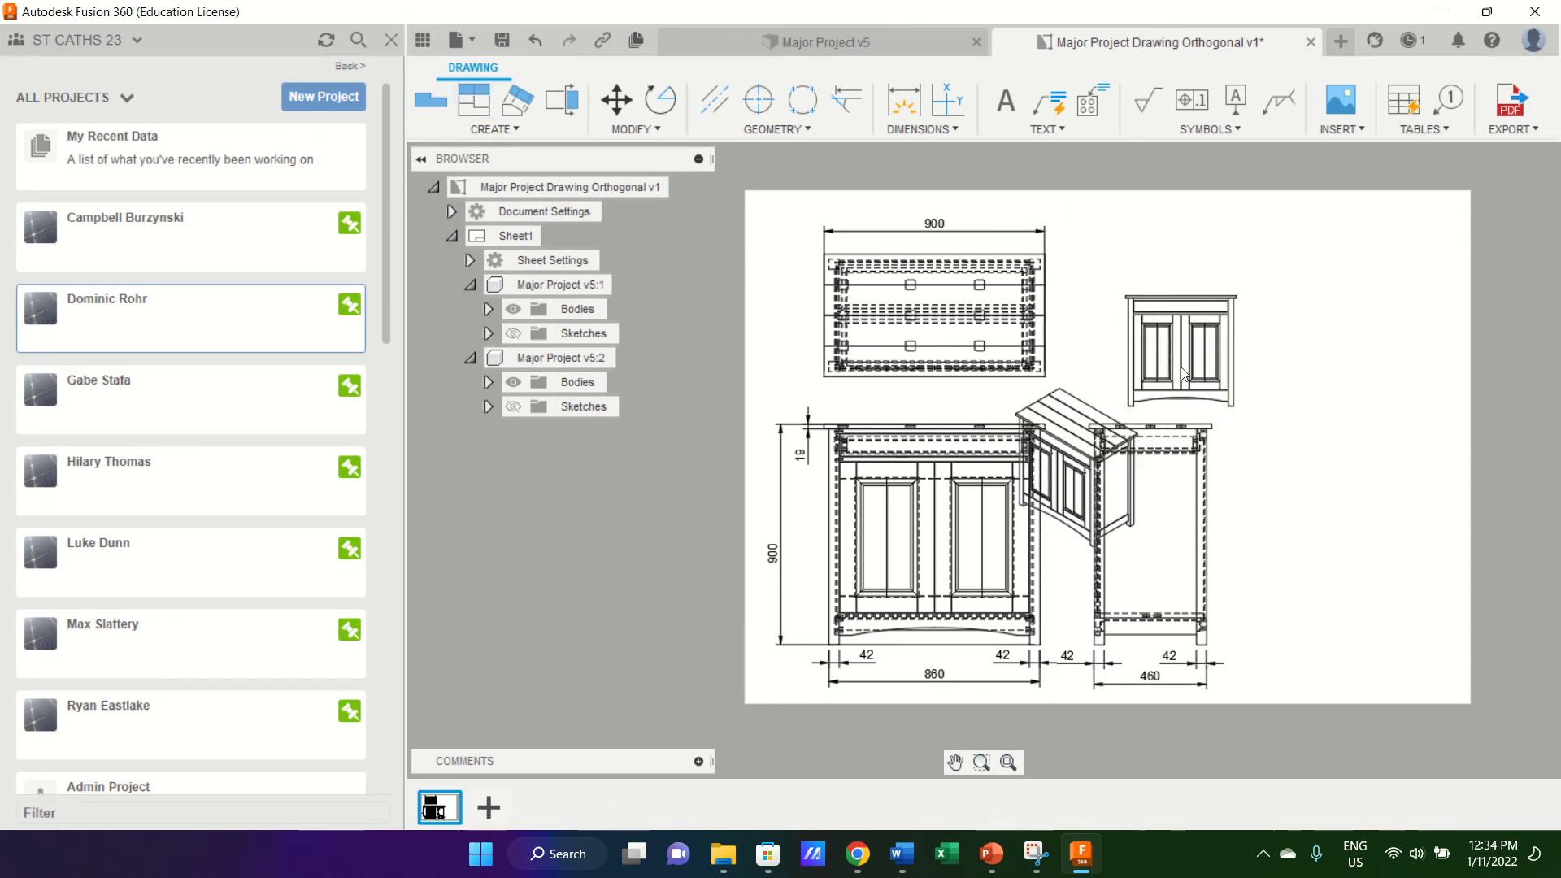
Delete the small 1:20 front view and move the projected isometric view to the sheet's upper right area.
{"action": "left_click", "coordinate": [1182, 362]}
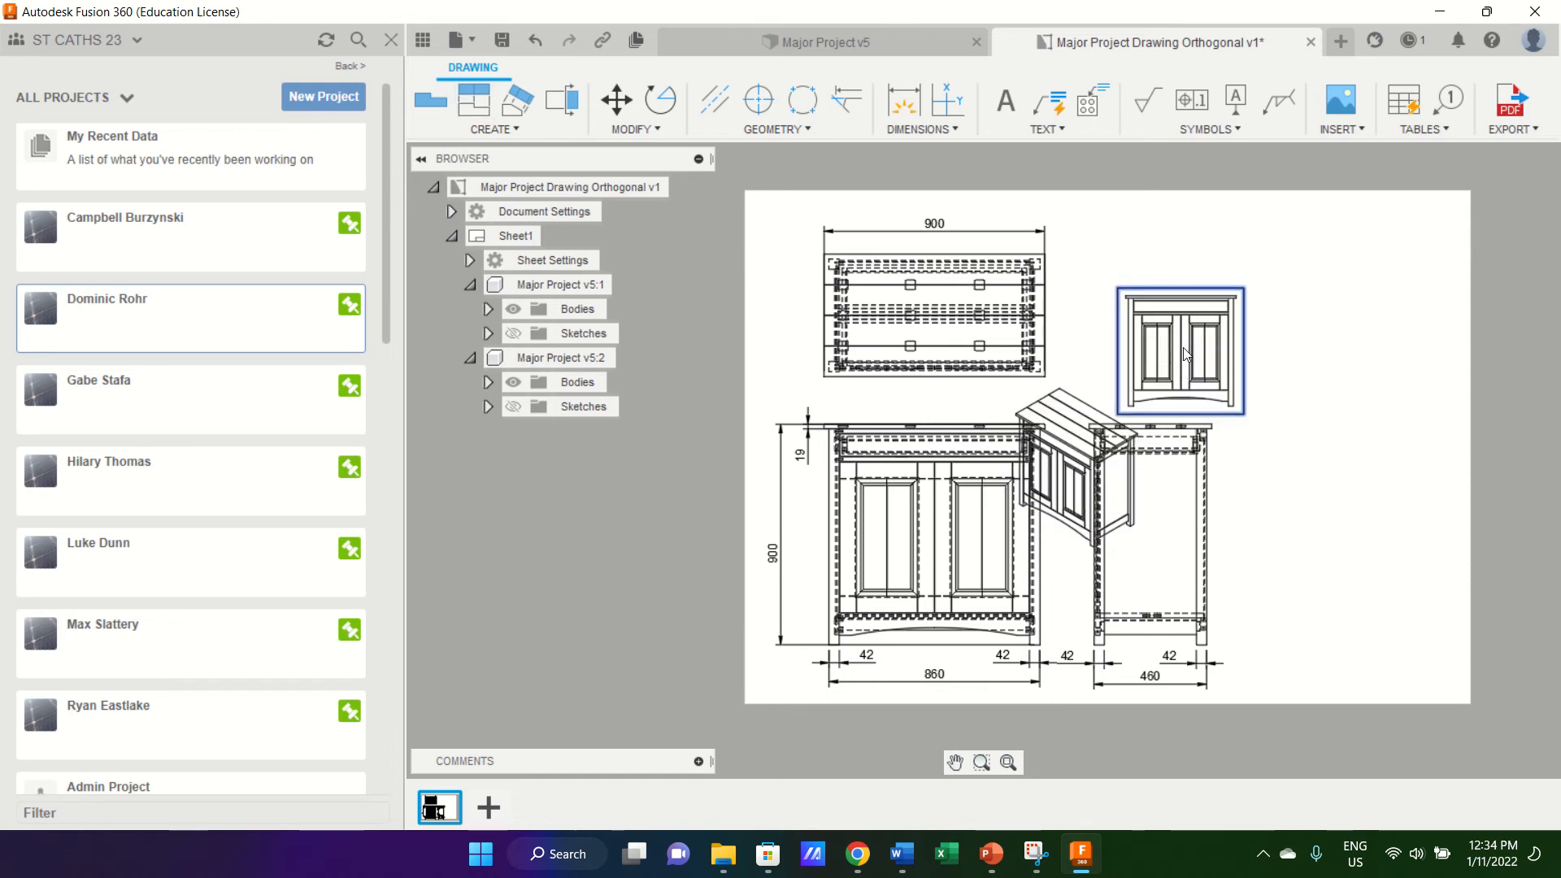
{"action": "left_click", "coordinate": [1061, 434]}
{"action": "left_click_drag", "start_coordinate": [1067, 425], "coordinate": [1298, 327]}
Set the isometric view's scale to 1:10 and its style to shaded.
{"action": "double_click", "coordinate": [1299, 330]}
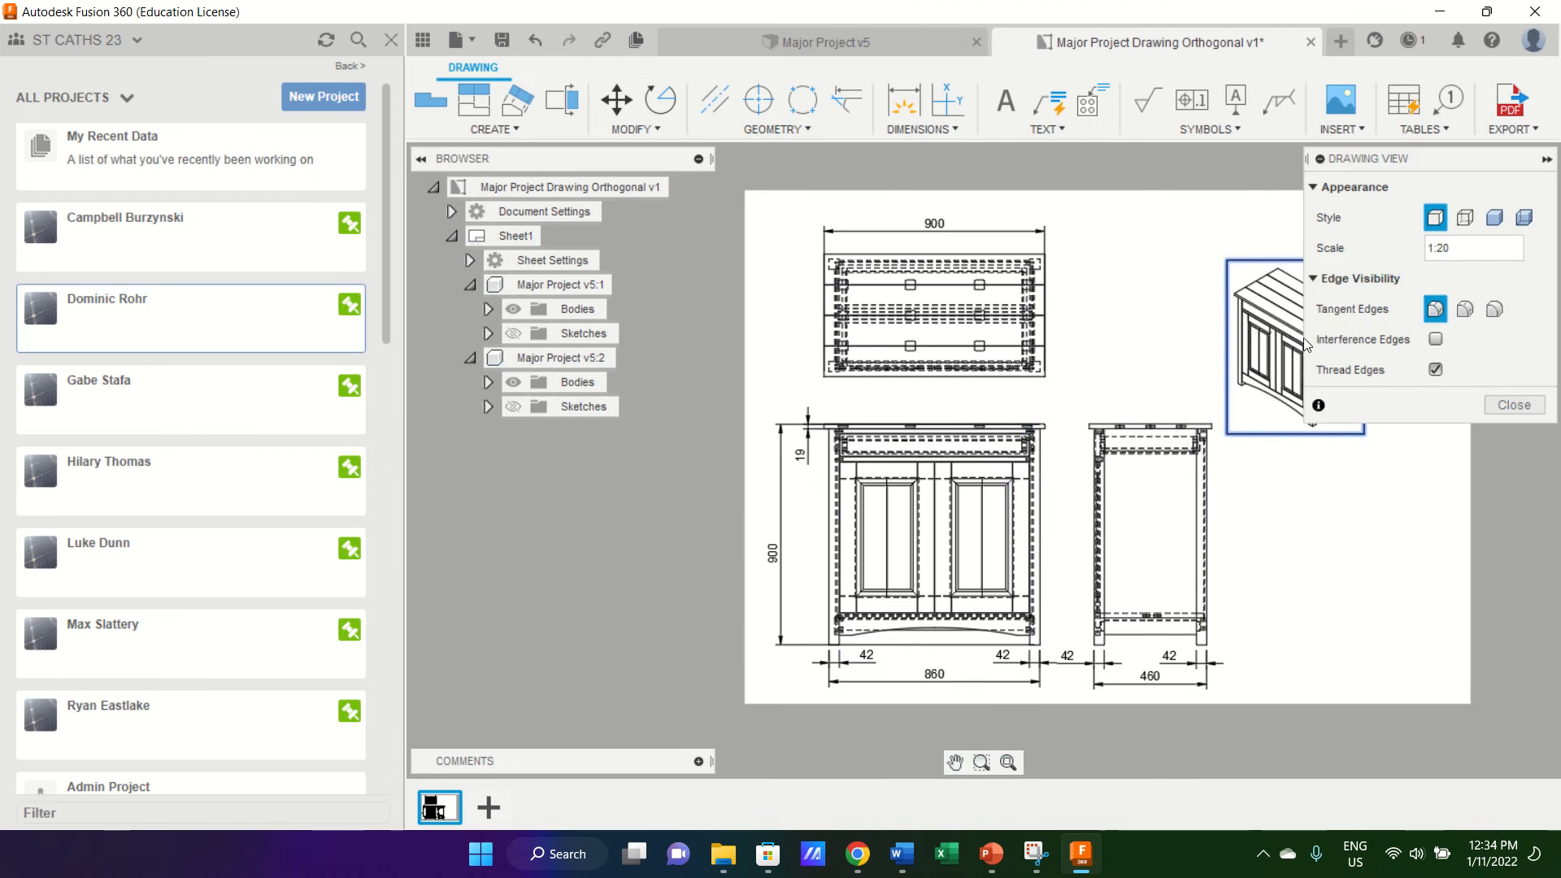
{"action": "left_click", "coordinate": [1536, 246]}
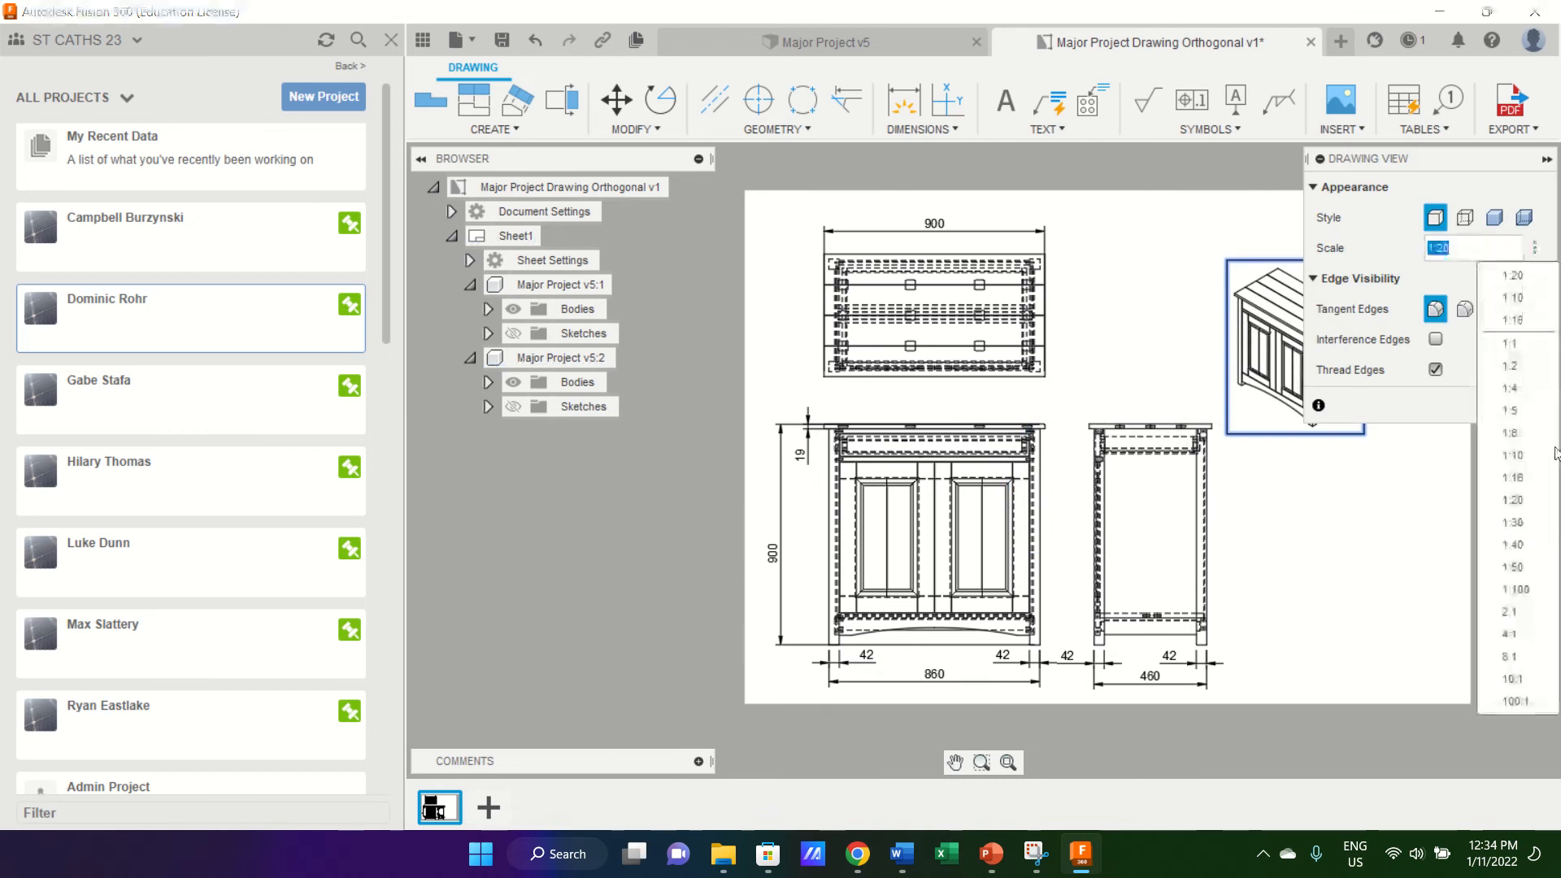
{"action": "left_click", "coordinate": [1528, 457]}
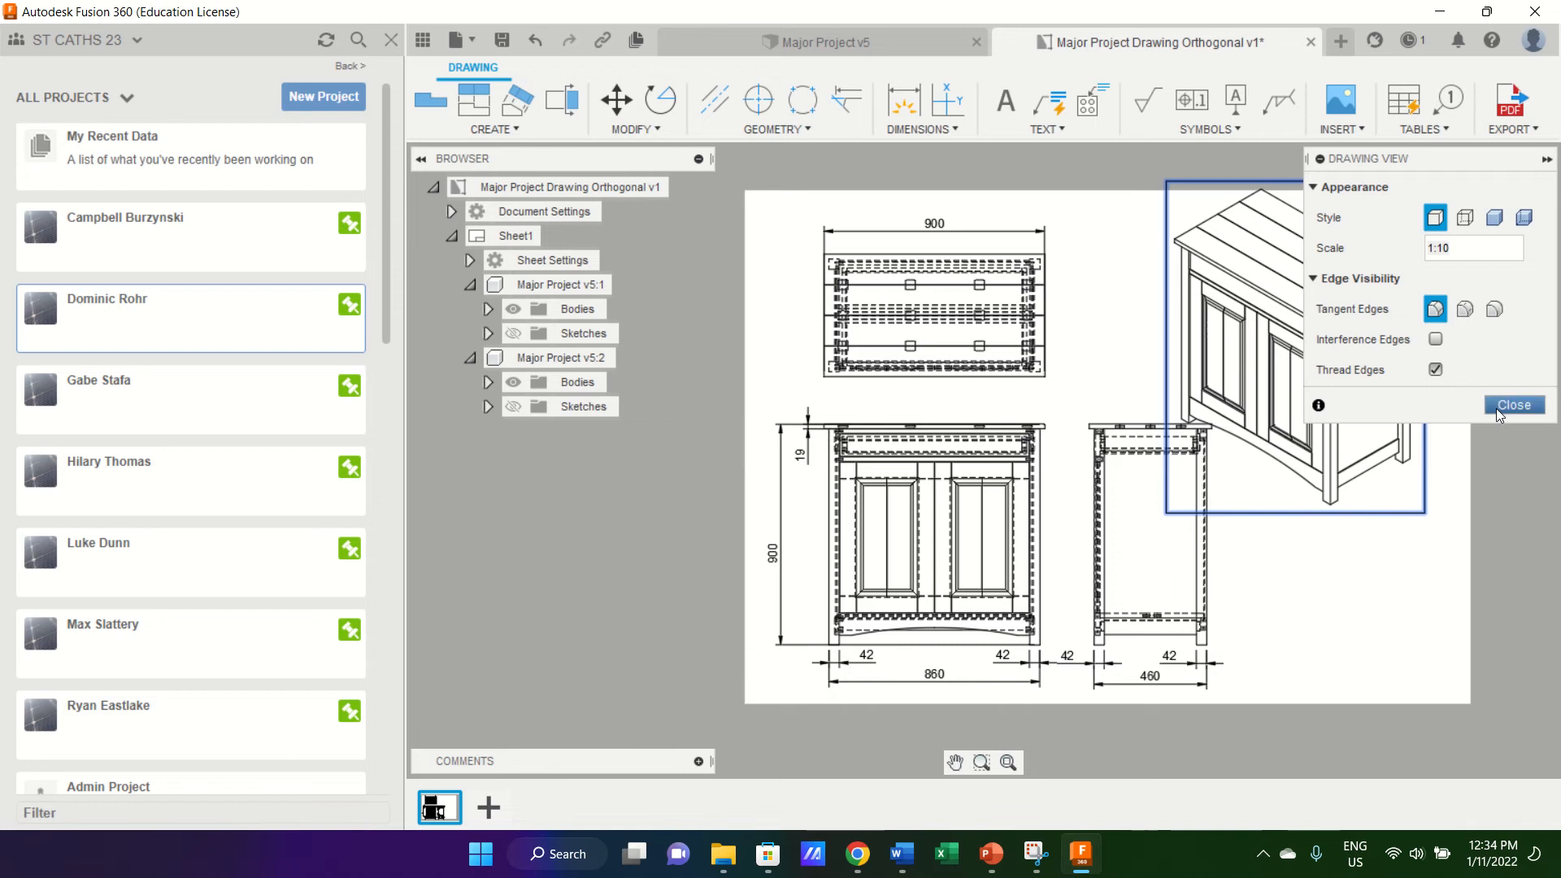
{"action": "left_click", "coordinate": [1494, 217]}
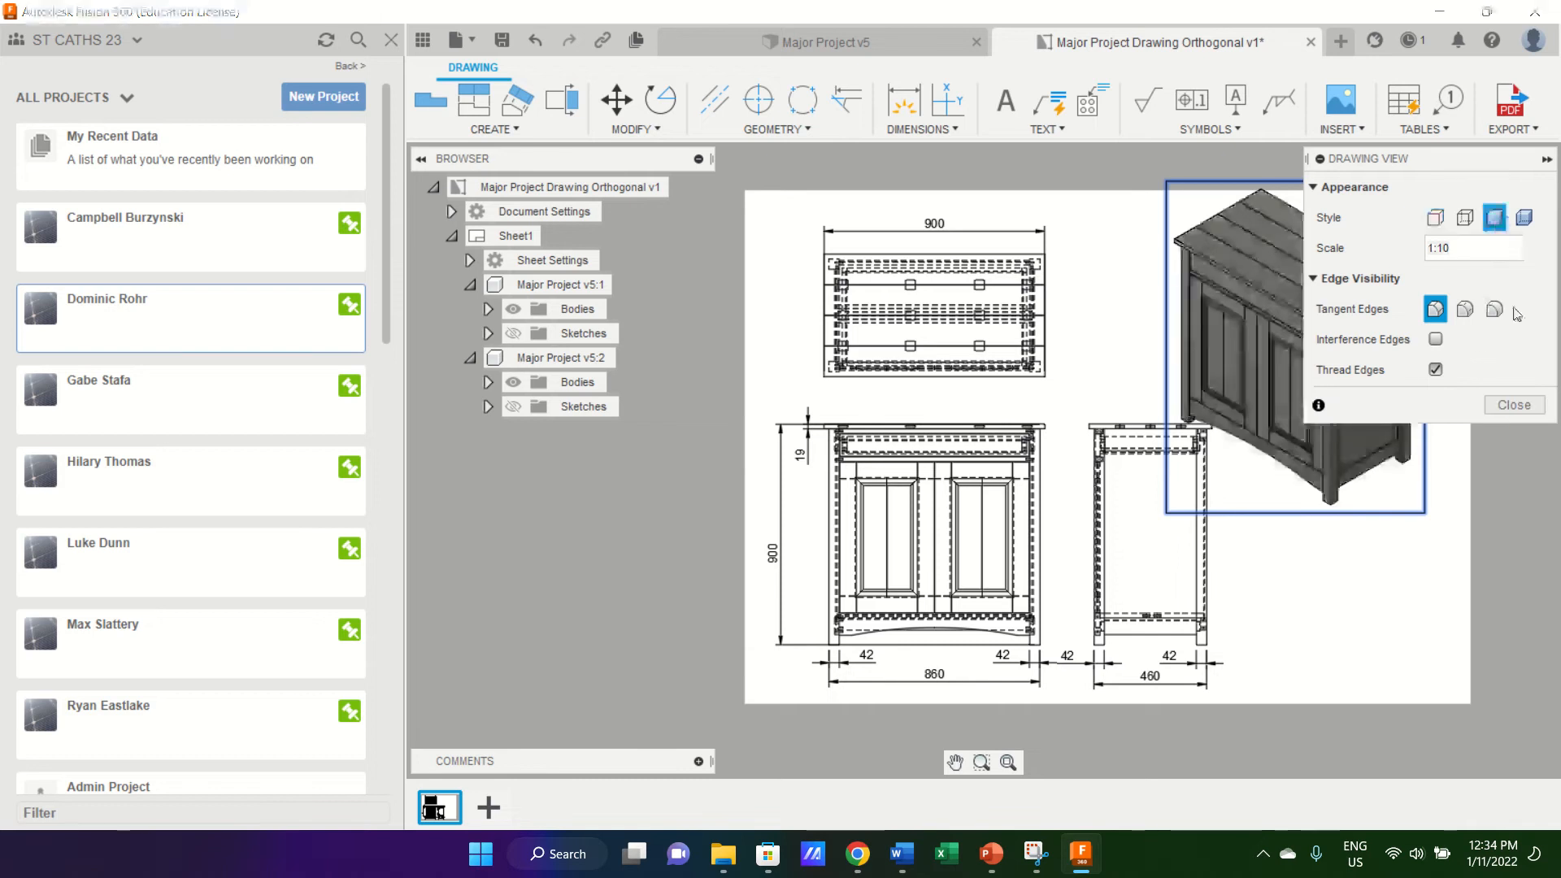
{"action": "left_click", "coordinate": [1517, 403]}
Move the shaded isometric view clear of the side view and save a new version of the drawing.
{"action": "left_click_drag", "start_coordinate": [1317, 345], "coordinate": [1355, 357]}
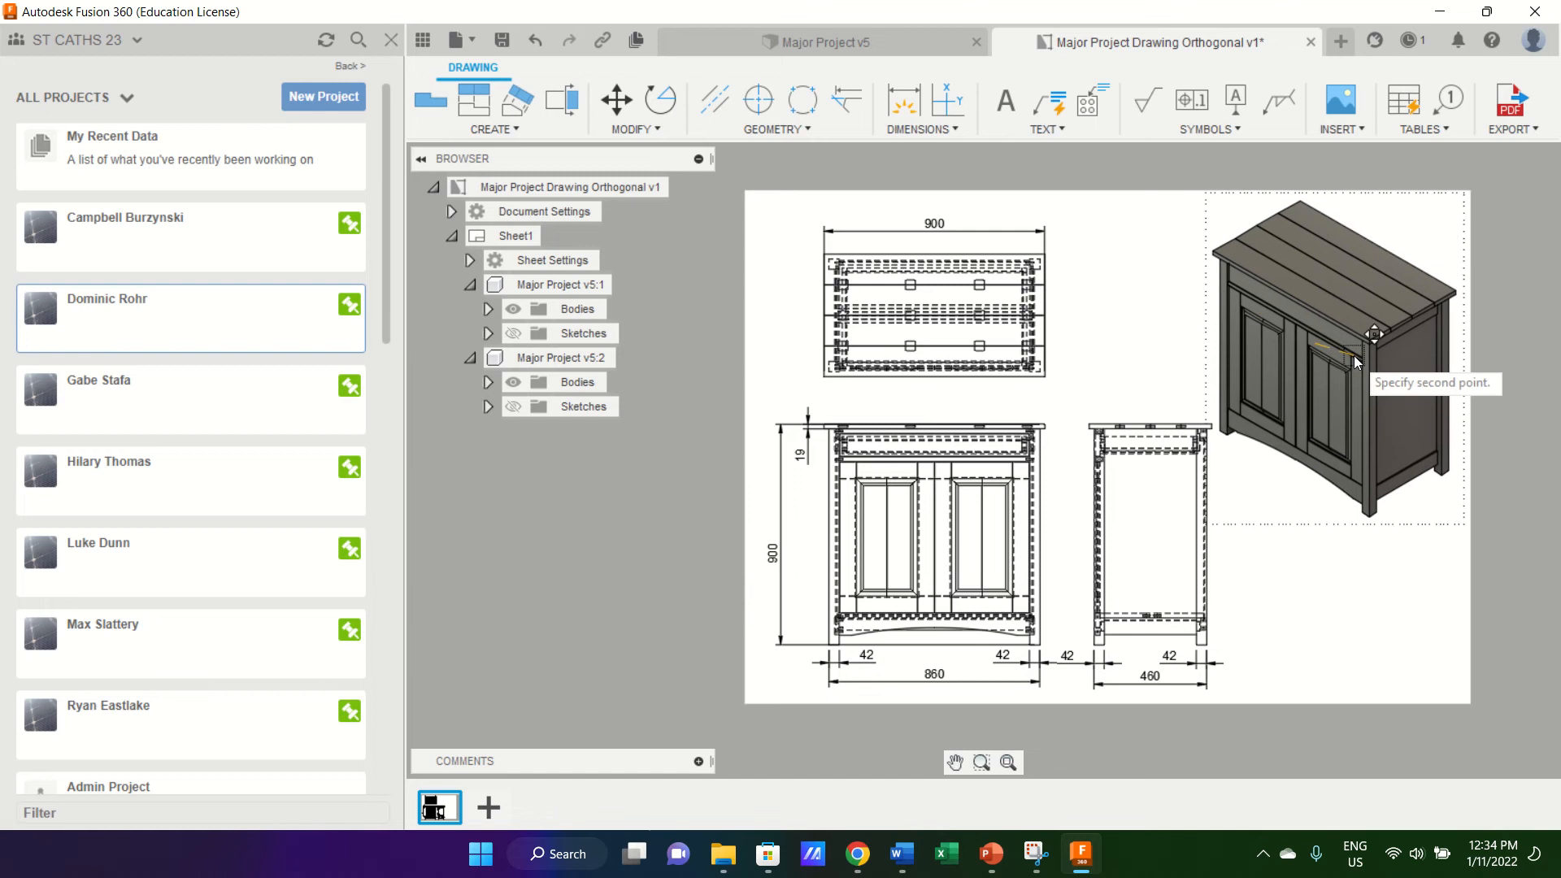
{"action": "left_click", "coordinate": [1355, 363]}
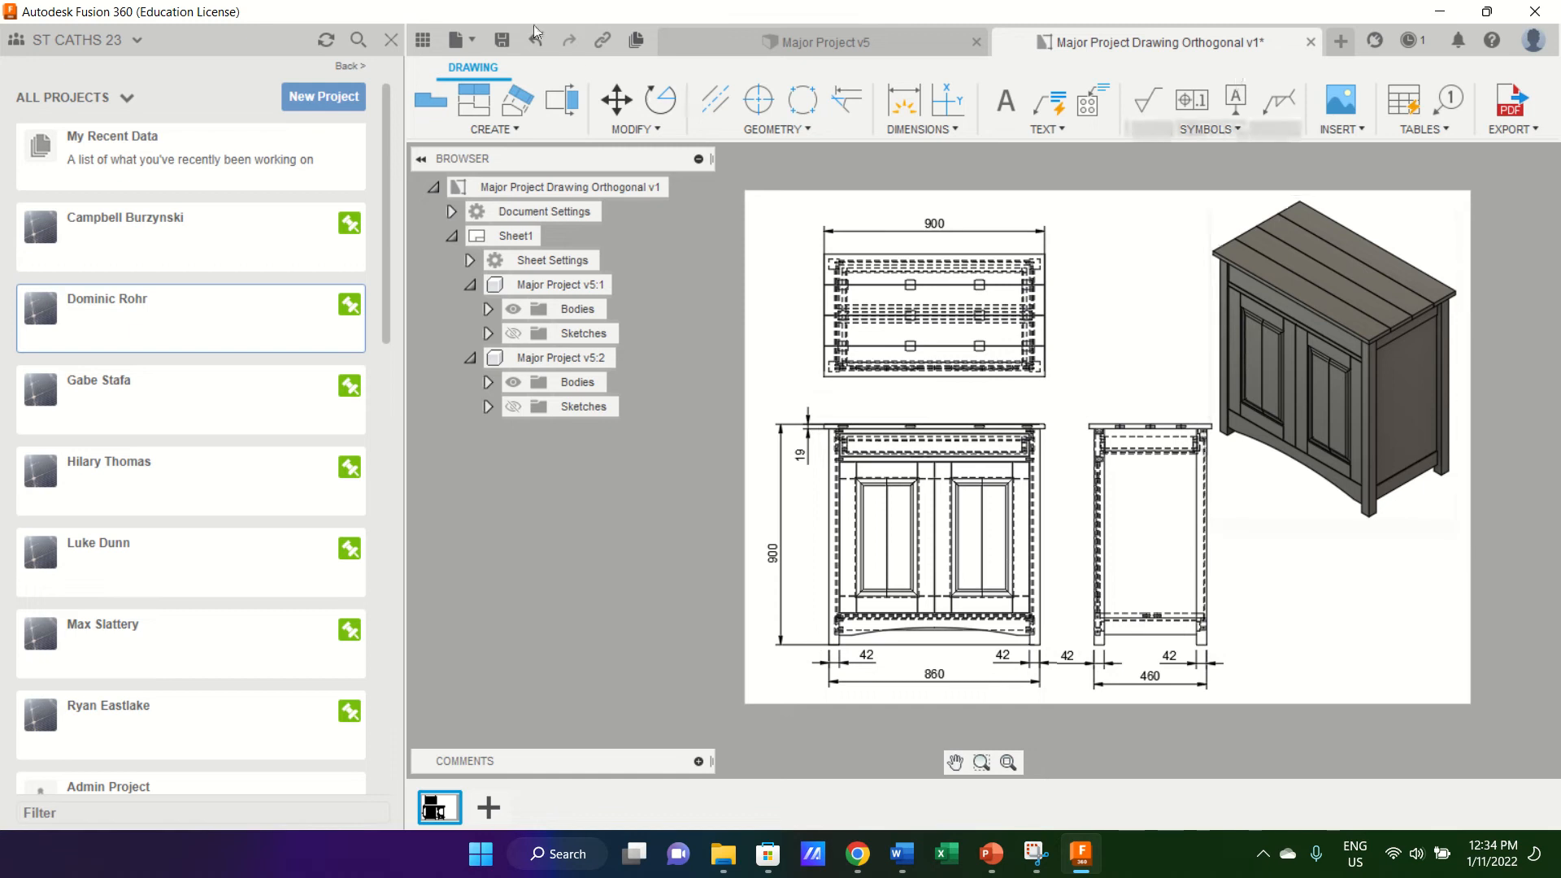
{"action": "left_click", "coordinate": [503, 43]}
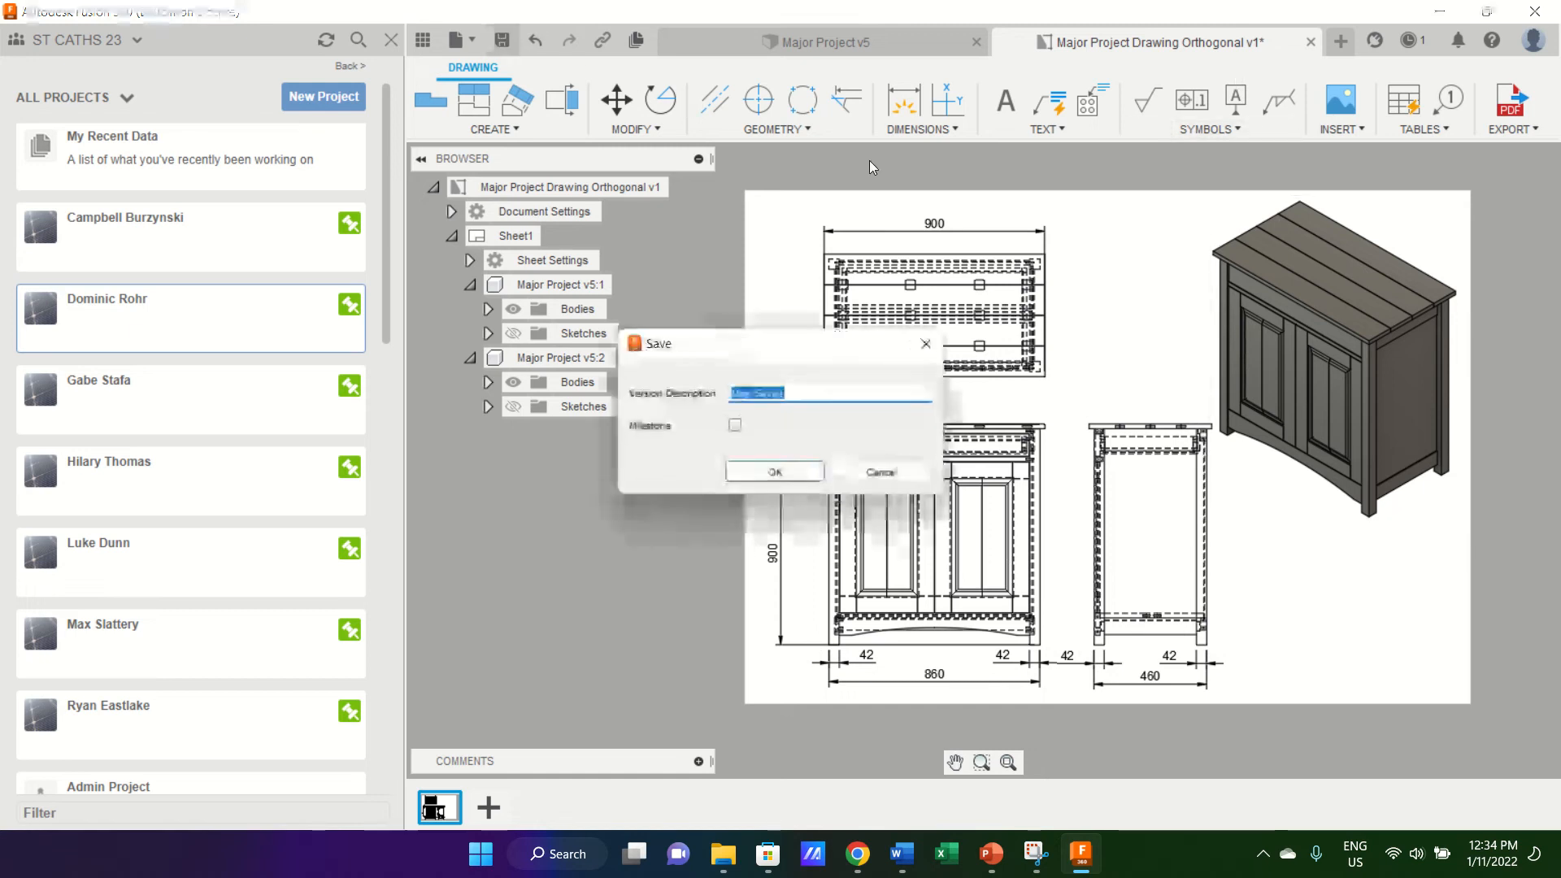
{"action": "left_click", "coordinate": [774, 472]}
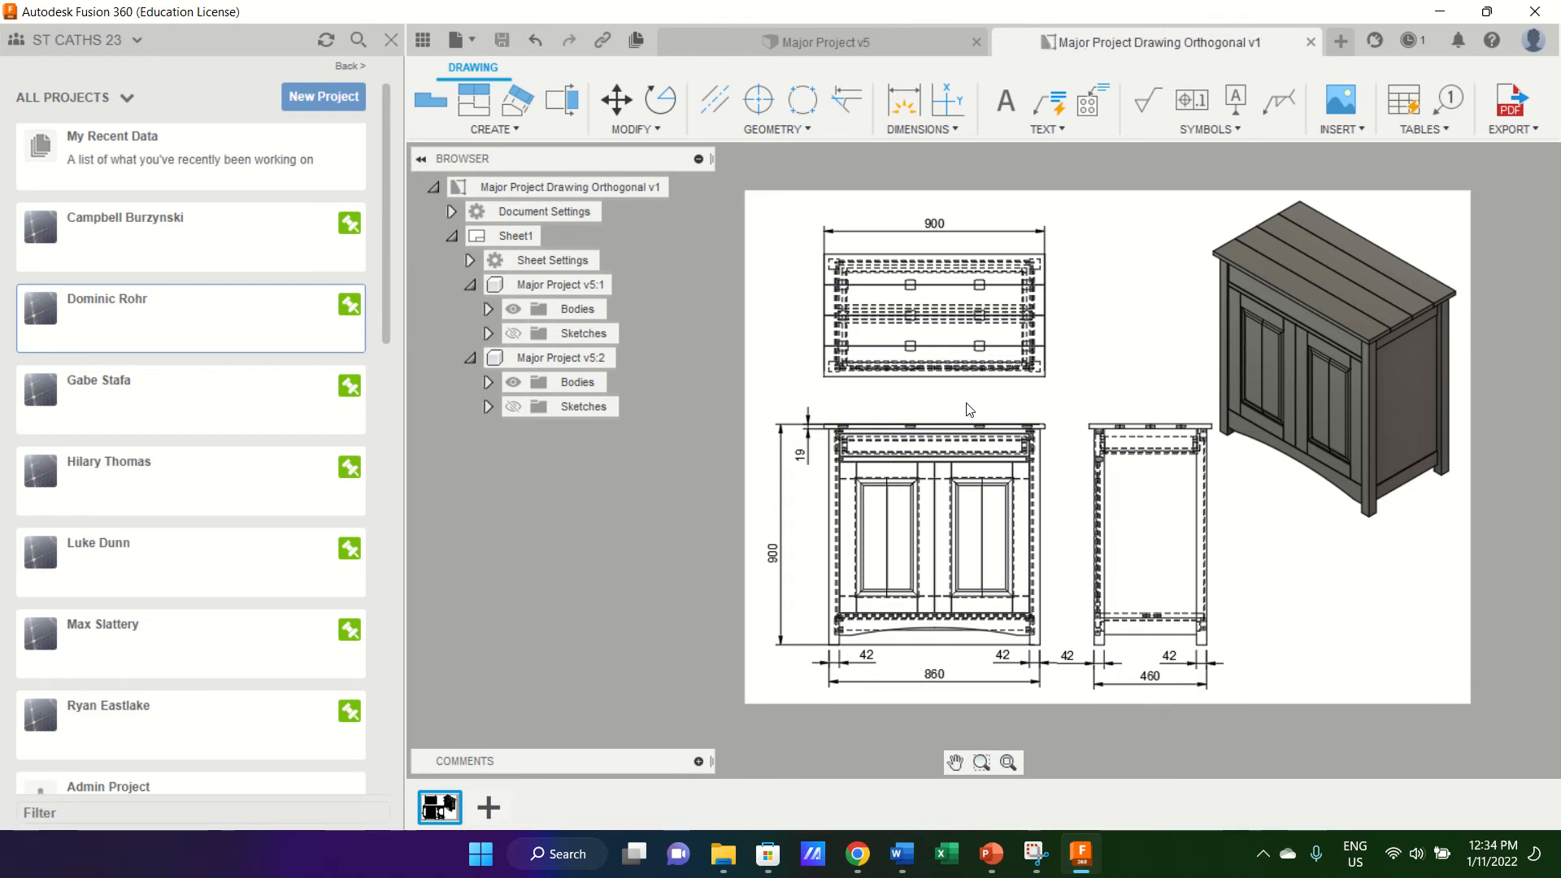
Configure a PDF export of the current sheet only, with the PDF set to open after export and lineweights on.
{"action": "left_click", "coordinate": [1509, 129]}
{"action": "left_click", "coordinate": [1480, 151]}
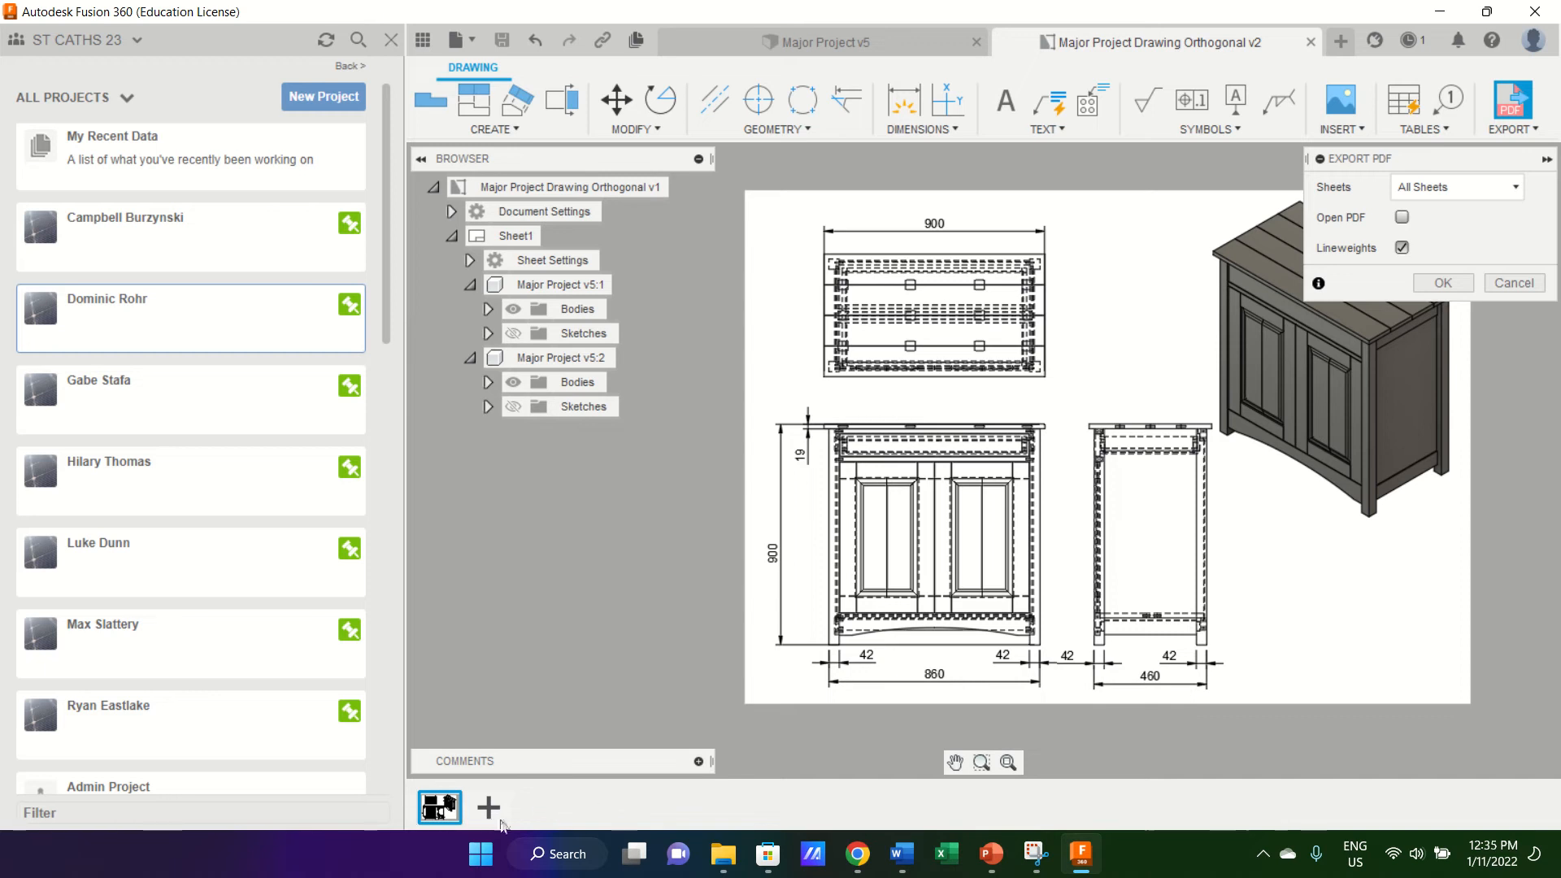
{"action": "left_click", "coordinate": [1452, 190]}
{"action": "left_click", "coordinate": [1455, 216]}
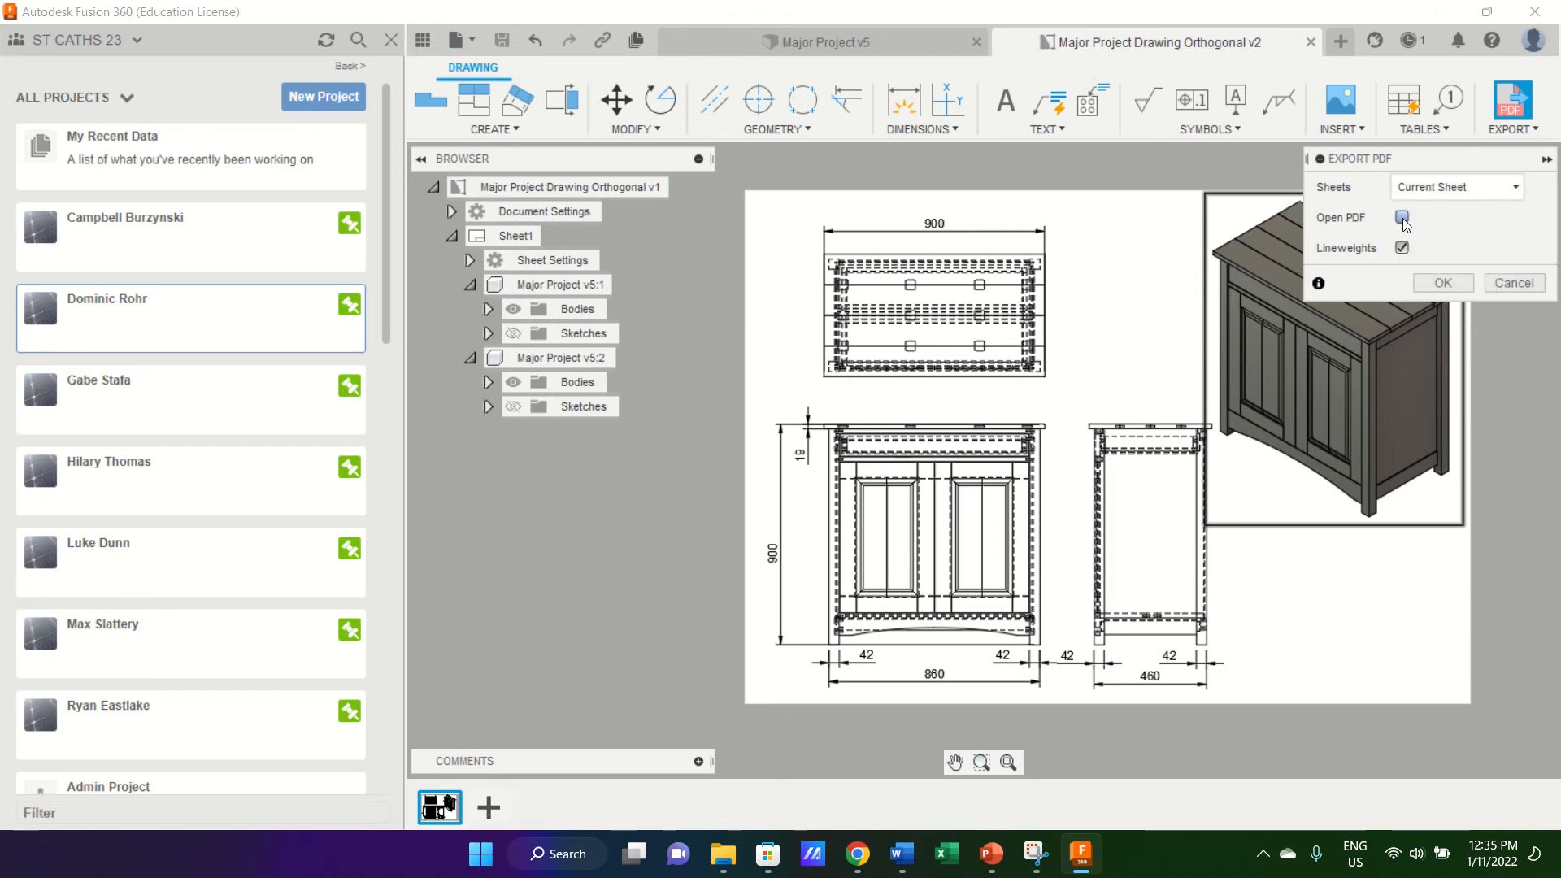
{"action": "left_click", "coordinate": [1444, 283]}
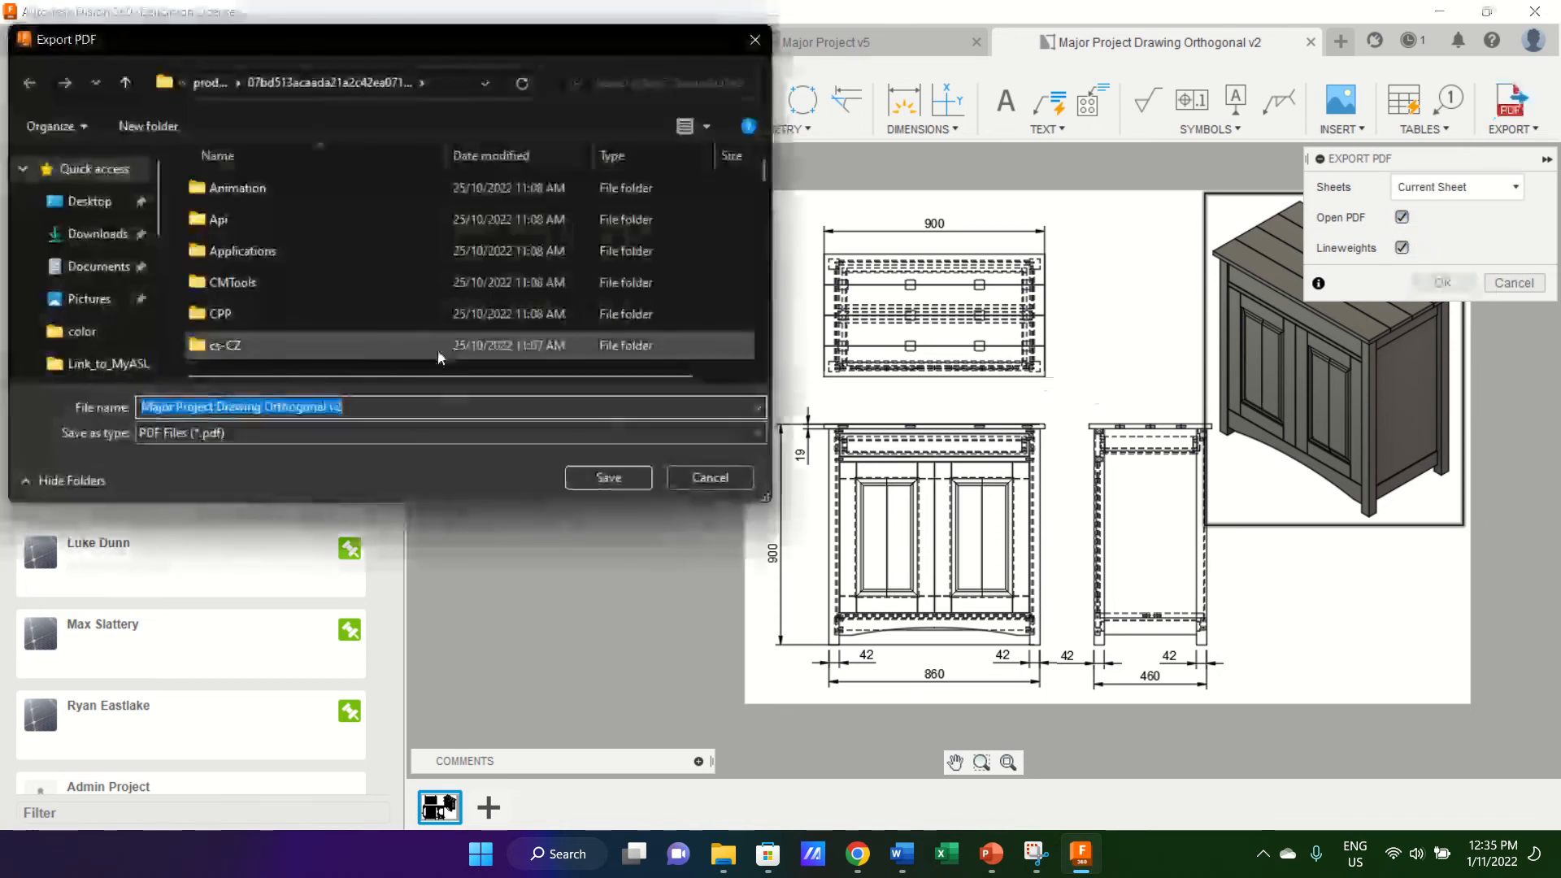
Save the PDF in Downloads as "Major Project Drawing Orthogonal v2" followed by the student's first name.
{"action": "left_click", "coordinate": [97, 234]}
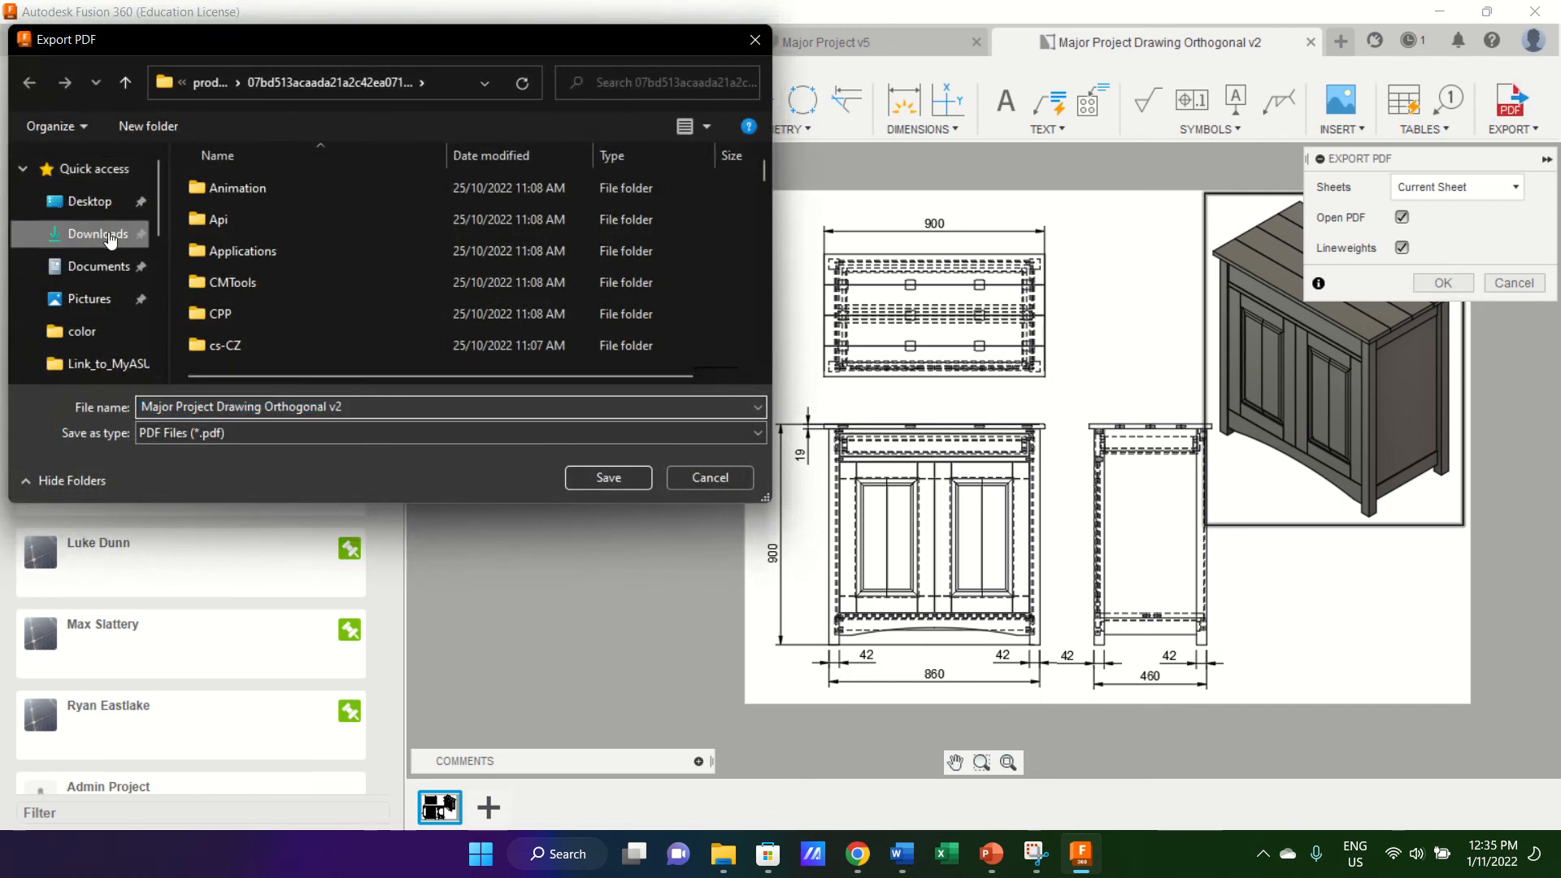
{"action": "double_click", "coordinate": [361, 411]}
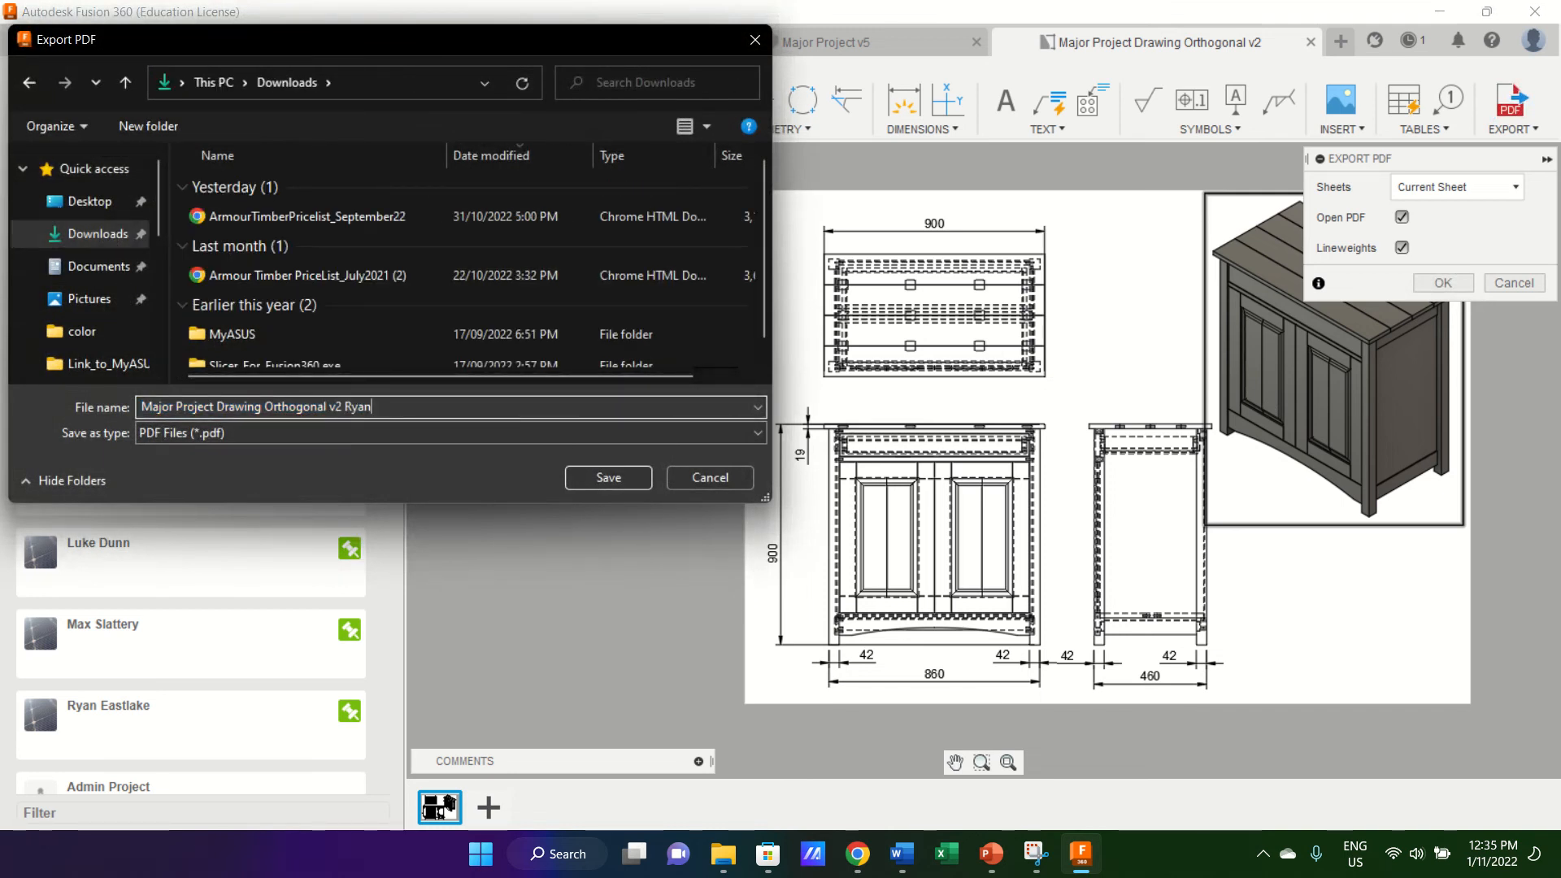
{"action": "type", "text": "Ryan"}
{"action": "key", "text": "Return"}
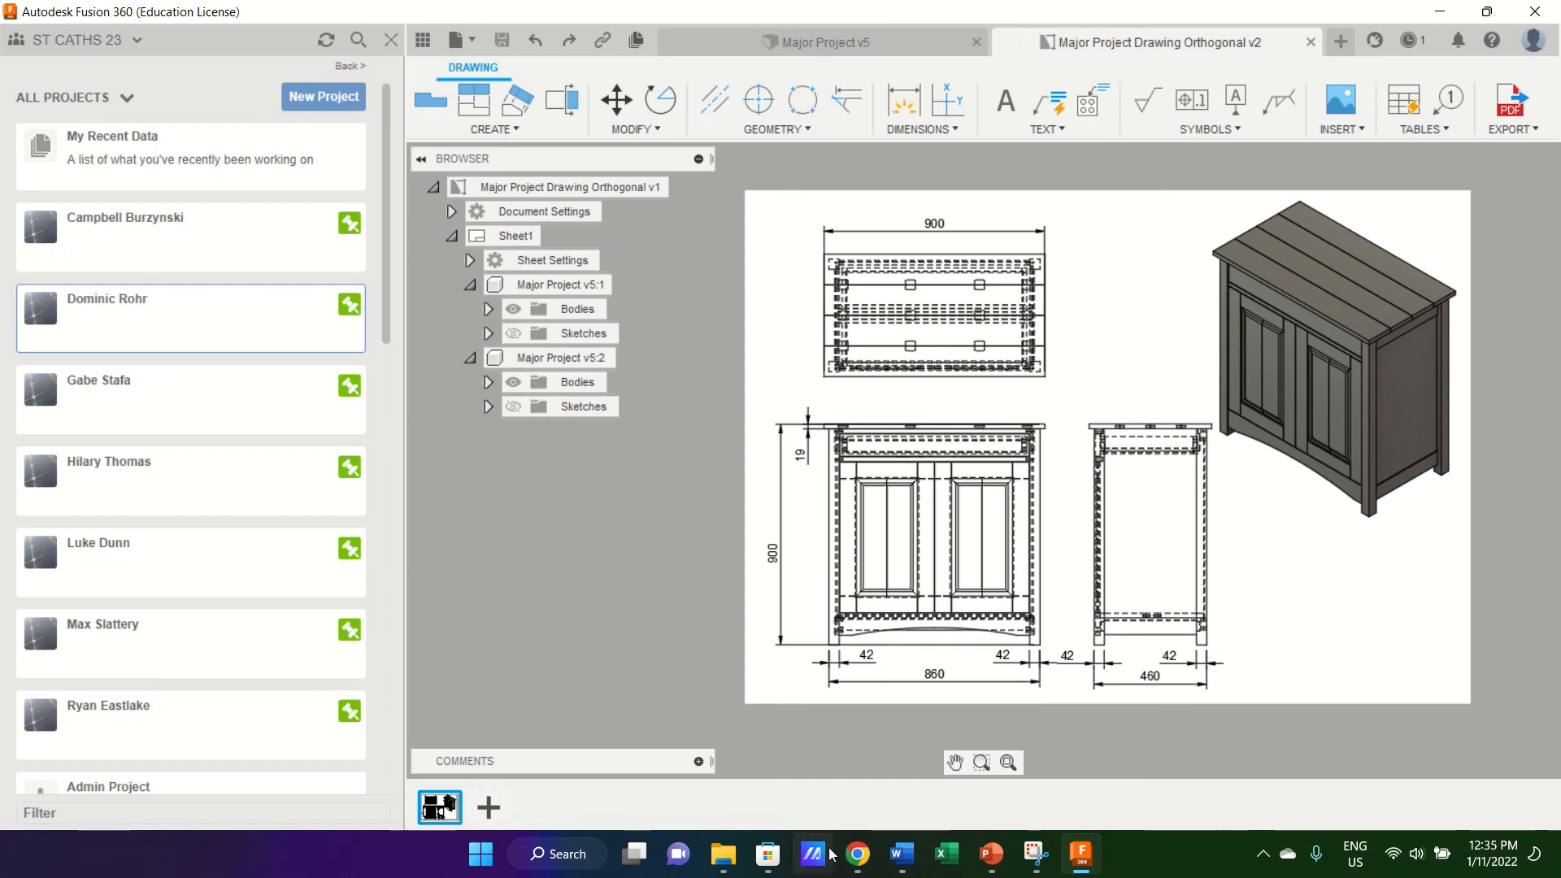
Switch to Chrome and zoom the exported drawing PDF out to 75% so the whole sheet fits.
{"action": "left_click", "coordinate": [859, 854]}
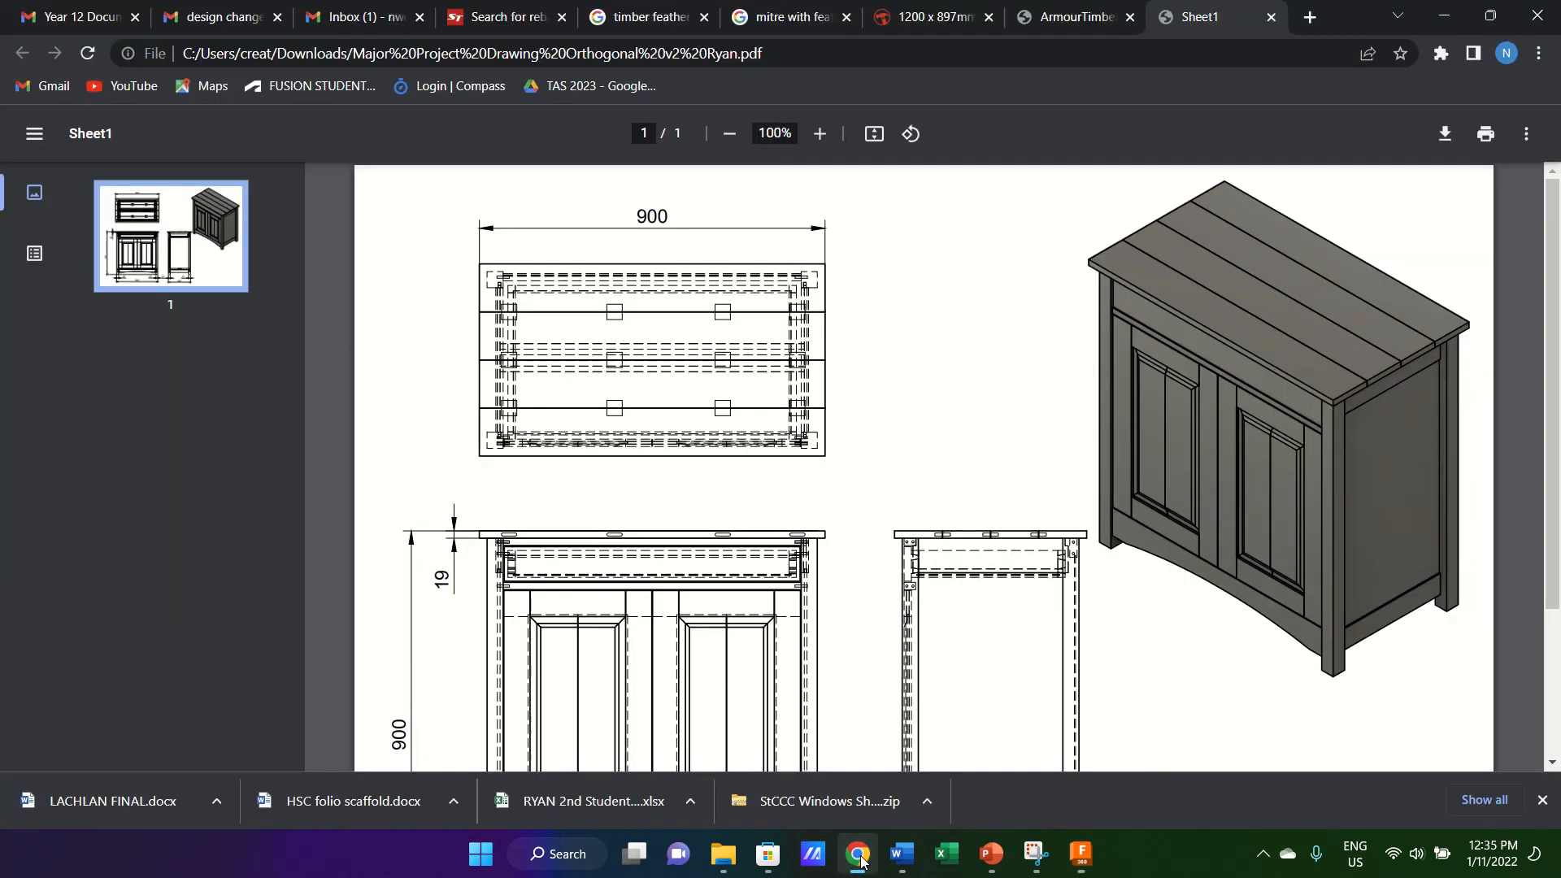
{"action": "scroll", "coordinate": [1047, 396], "scroll_direction": "down", "scroll_amount": 3}
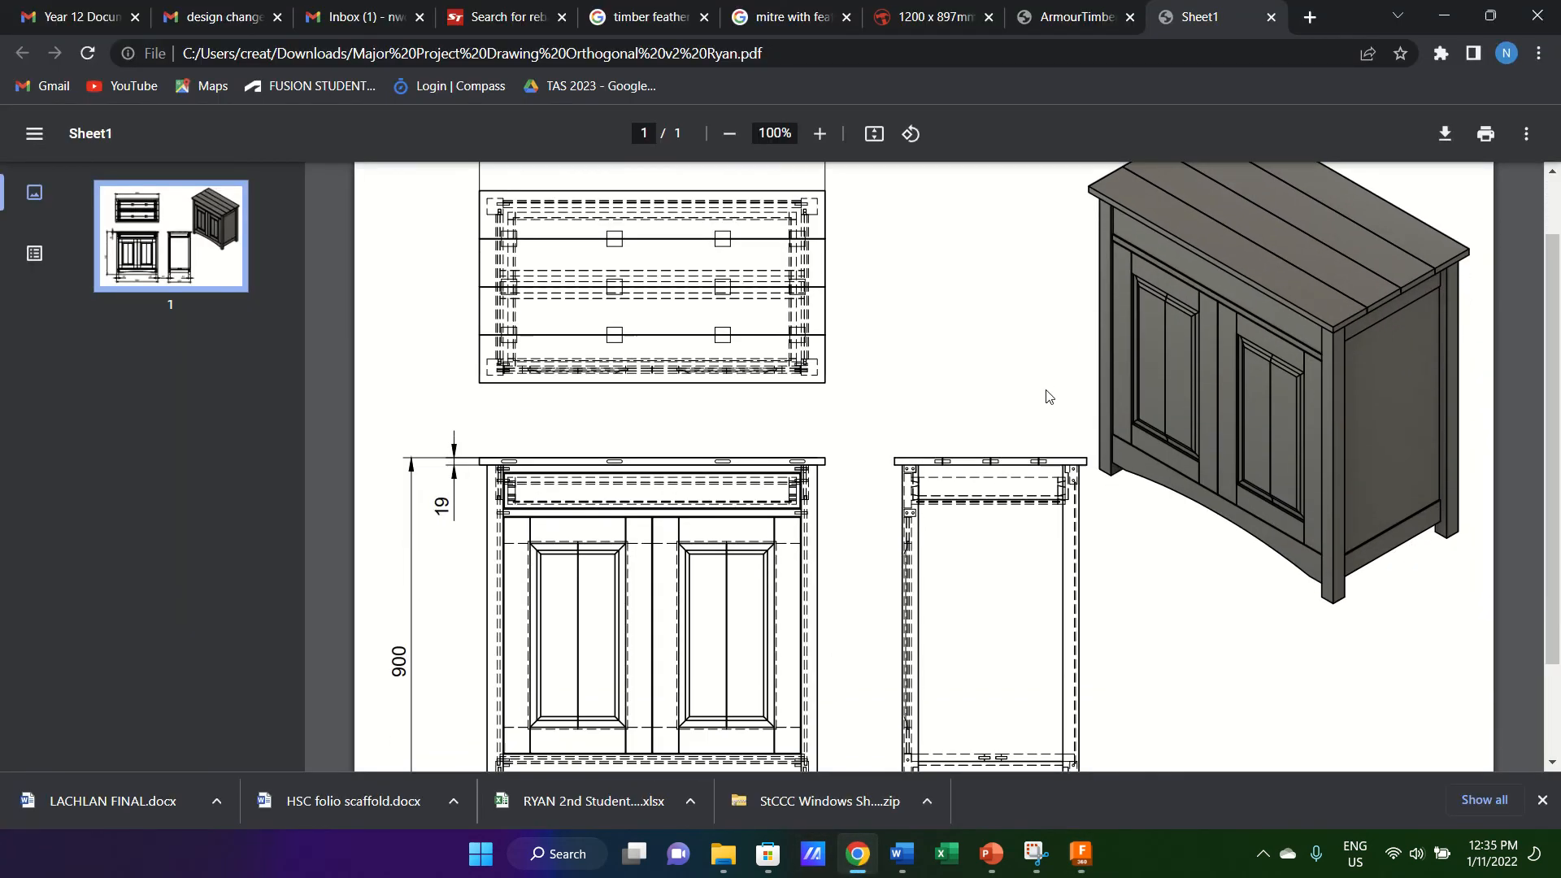
{"action": "scroll", "coordinate": [1047, 396], "scroll_direction": "up", "scroll_amount": 3}
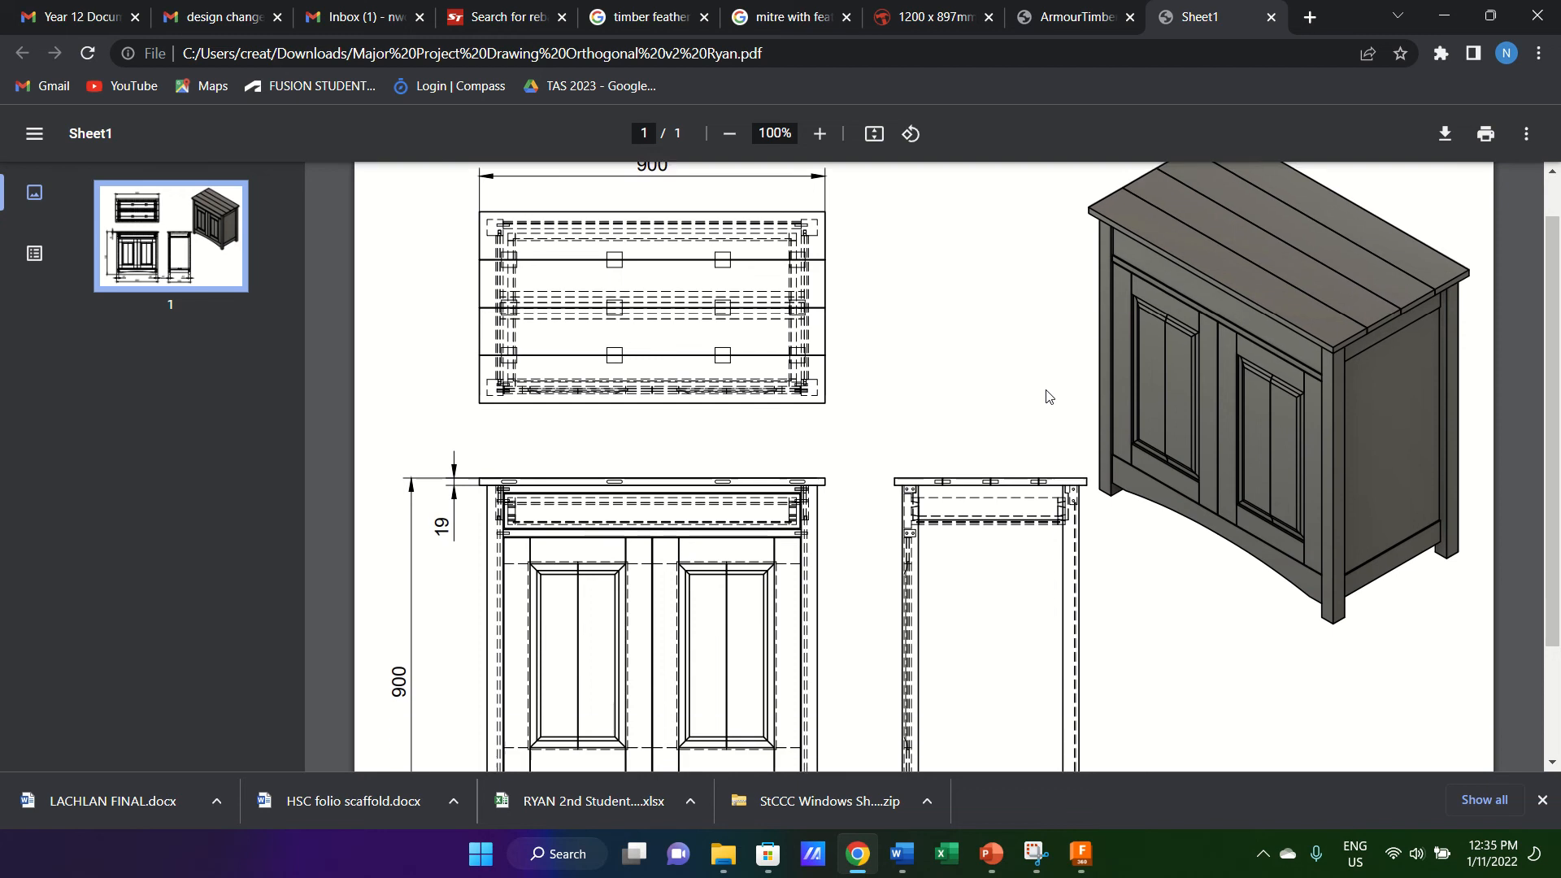
{"action": "scroll", "coordinate": [1048, 396], "scroll_direction": "down", "scroll_amount": 4}
{"action": "scroll", "coordinate": [1048, 396], "scroll_direction": "up", "scroll_amount": 2}
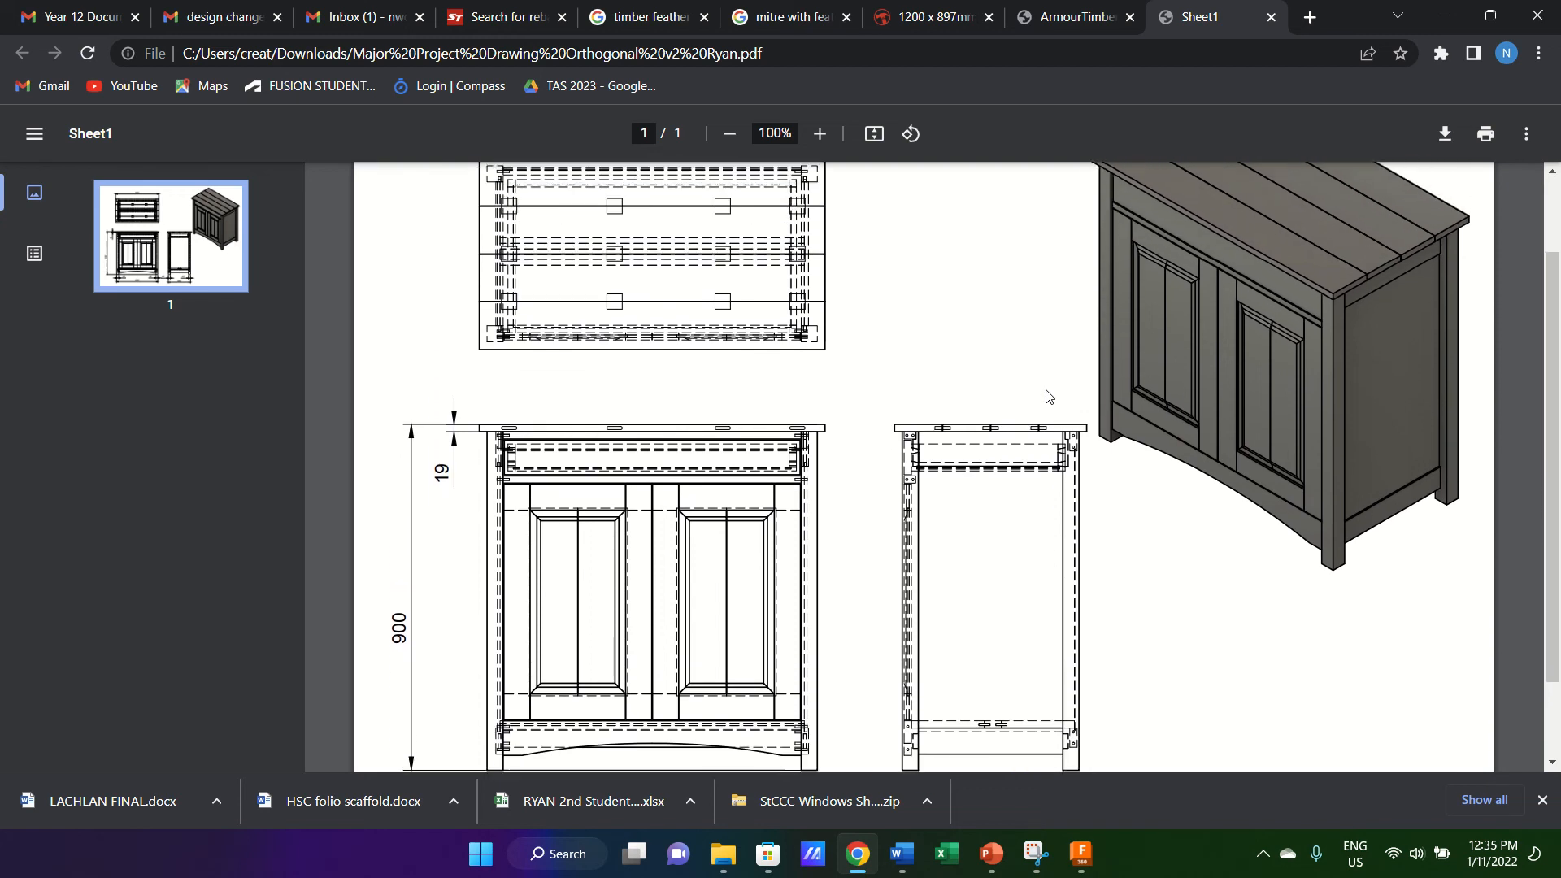
{"action": "left_click", "coordinate": [728, 134]}
{"action": "left_click", "coordinate": [727, 134]}
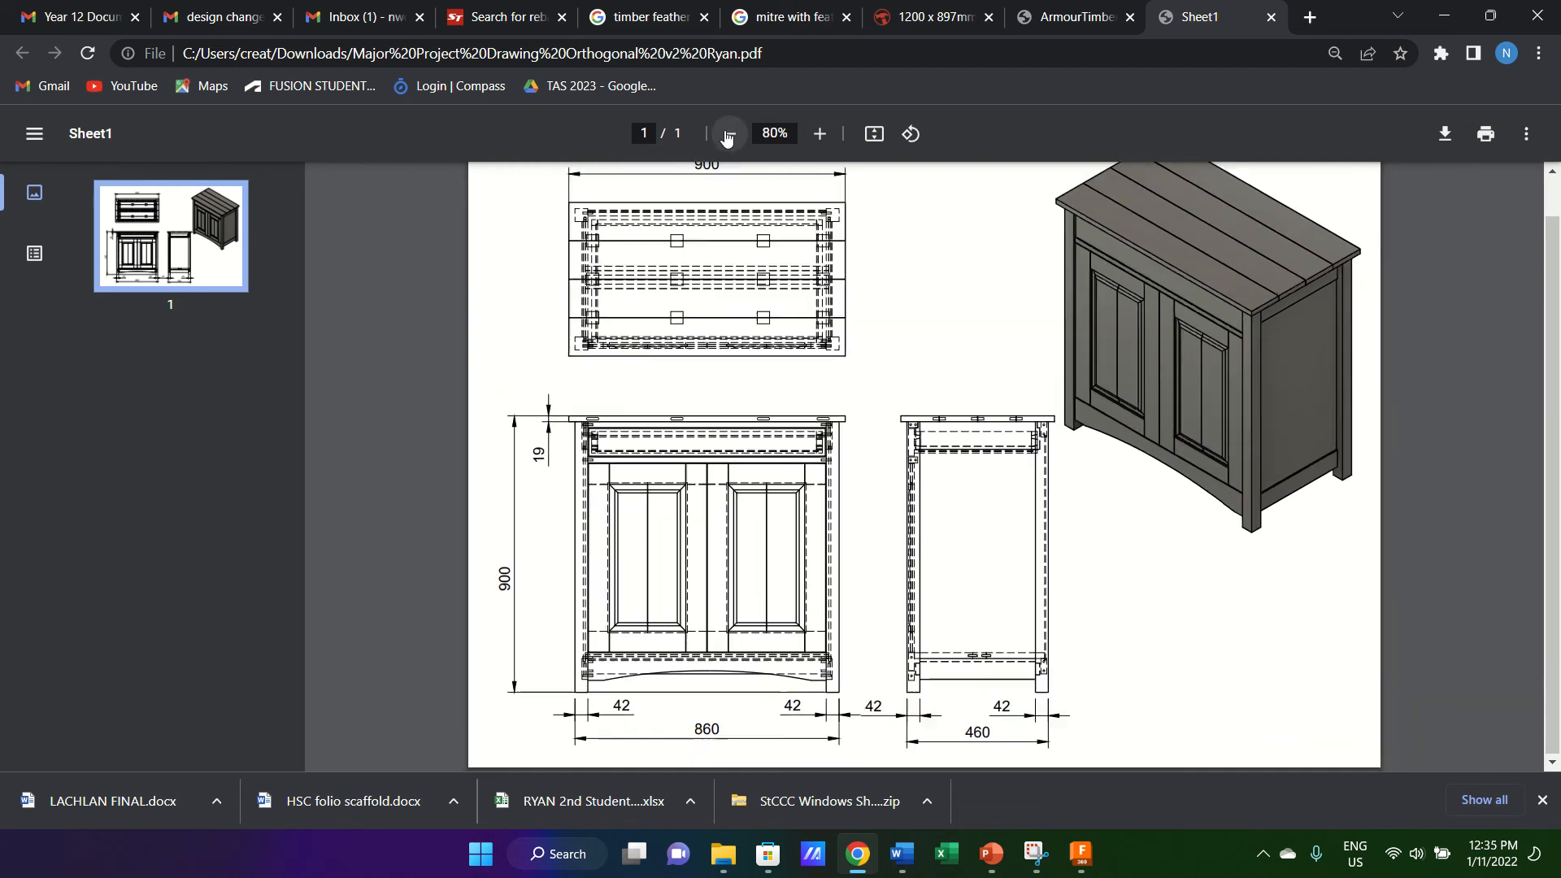
{"action": "left_click", "coordinate": [728, 134]}
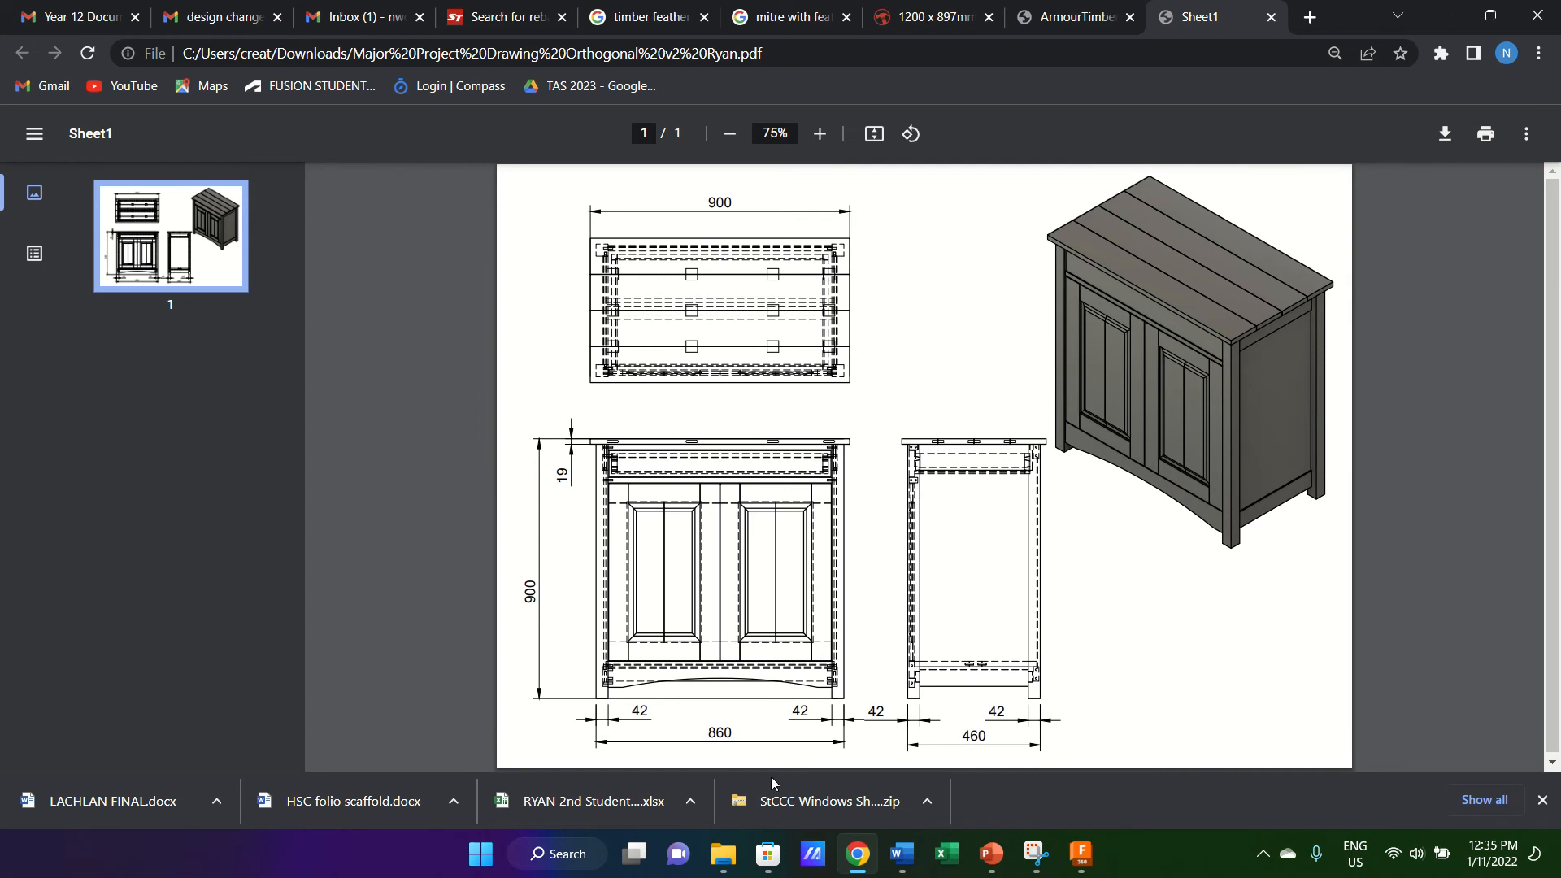
Switch to Snipping Tool and capture a rectangular snip of the complete drawing sheet in the PDF.
{"action": "left_click", "coordinate": [1033, 859]}
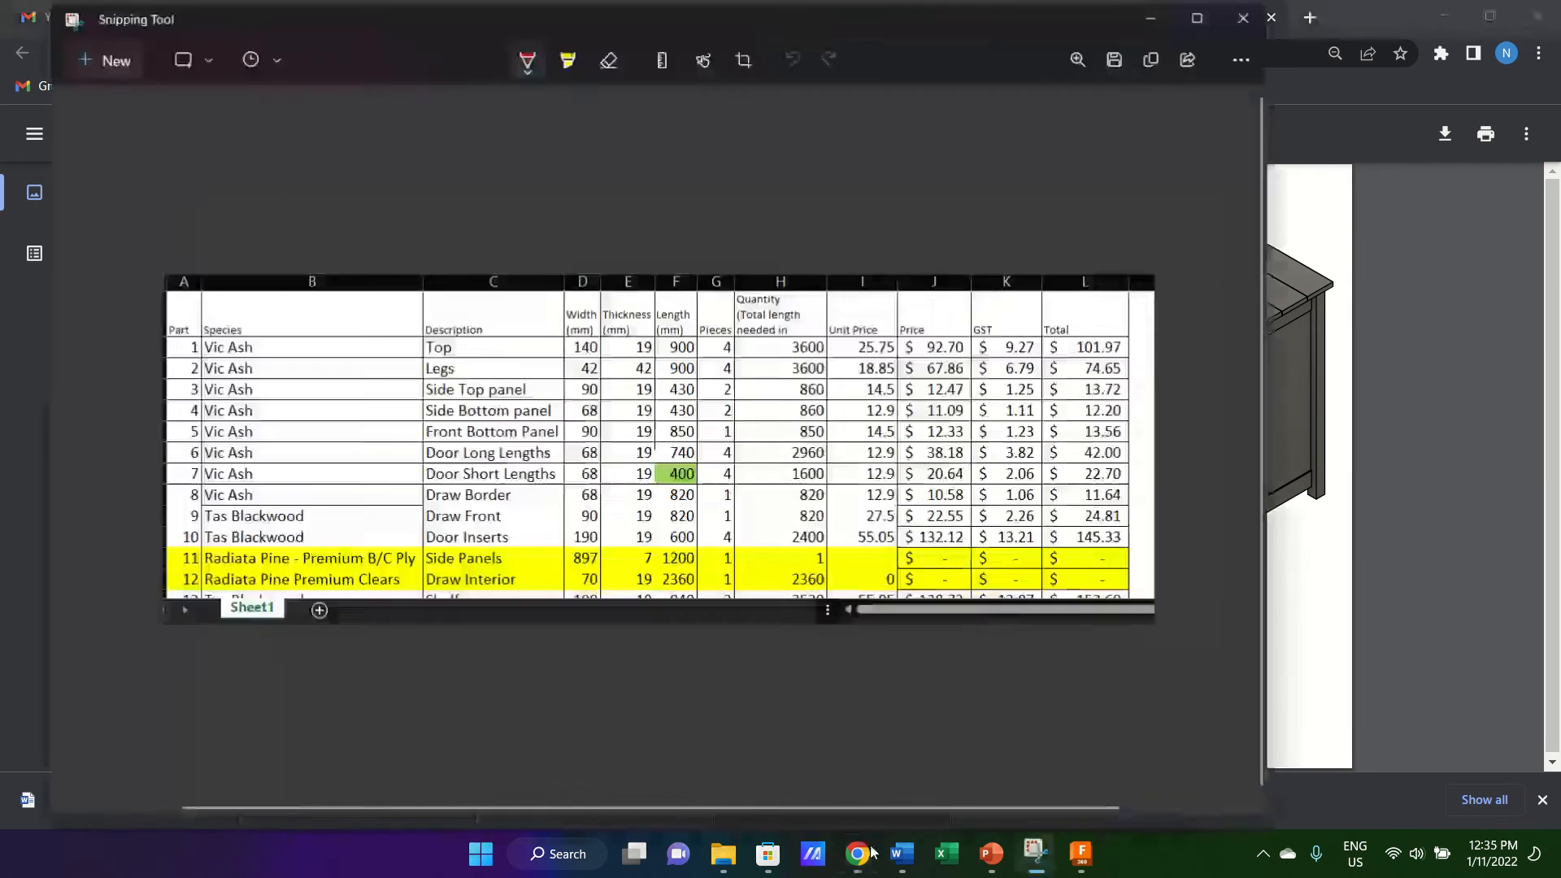
{"action": "left_click", "coordinate": [109, 57]}
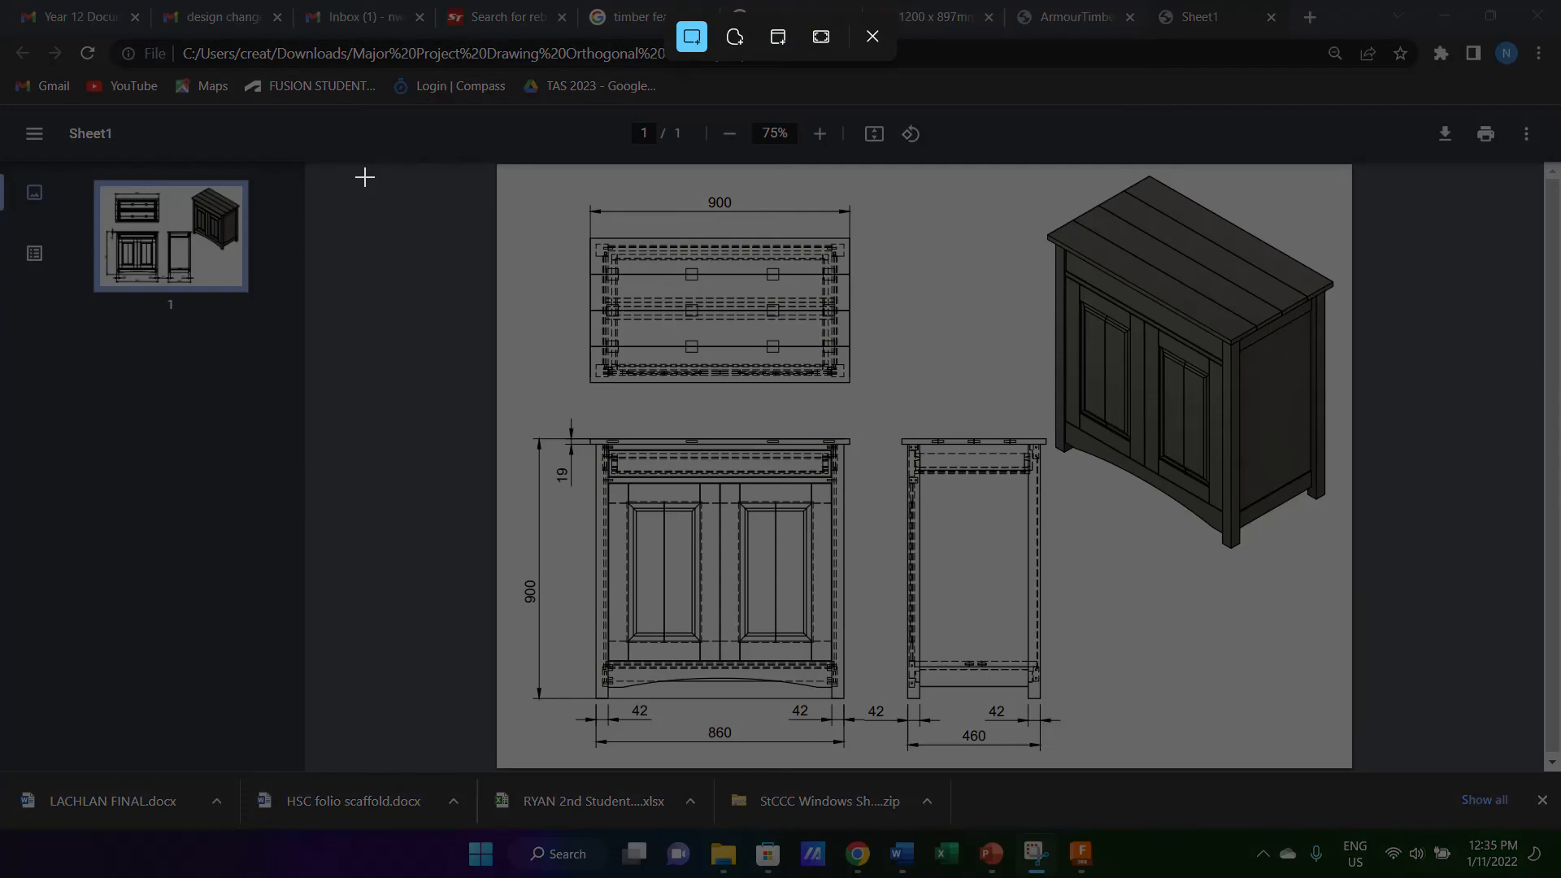
{"action": "mouse_move", "coordinate": [502, 167]}
{"action": "left_mouse_down"}
{"action": "mouse_move", "coordinate": [1226, 585]}
{"action": "mouse_move", "coordinate": [1346, 763]}
{"action": "left_mouse_up"}
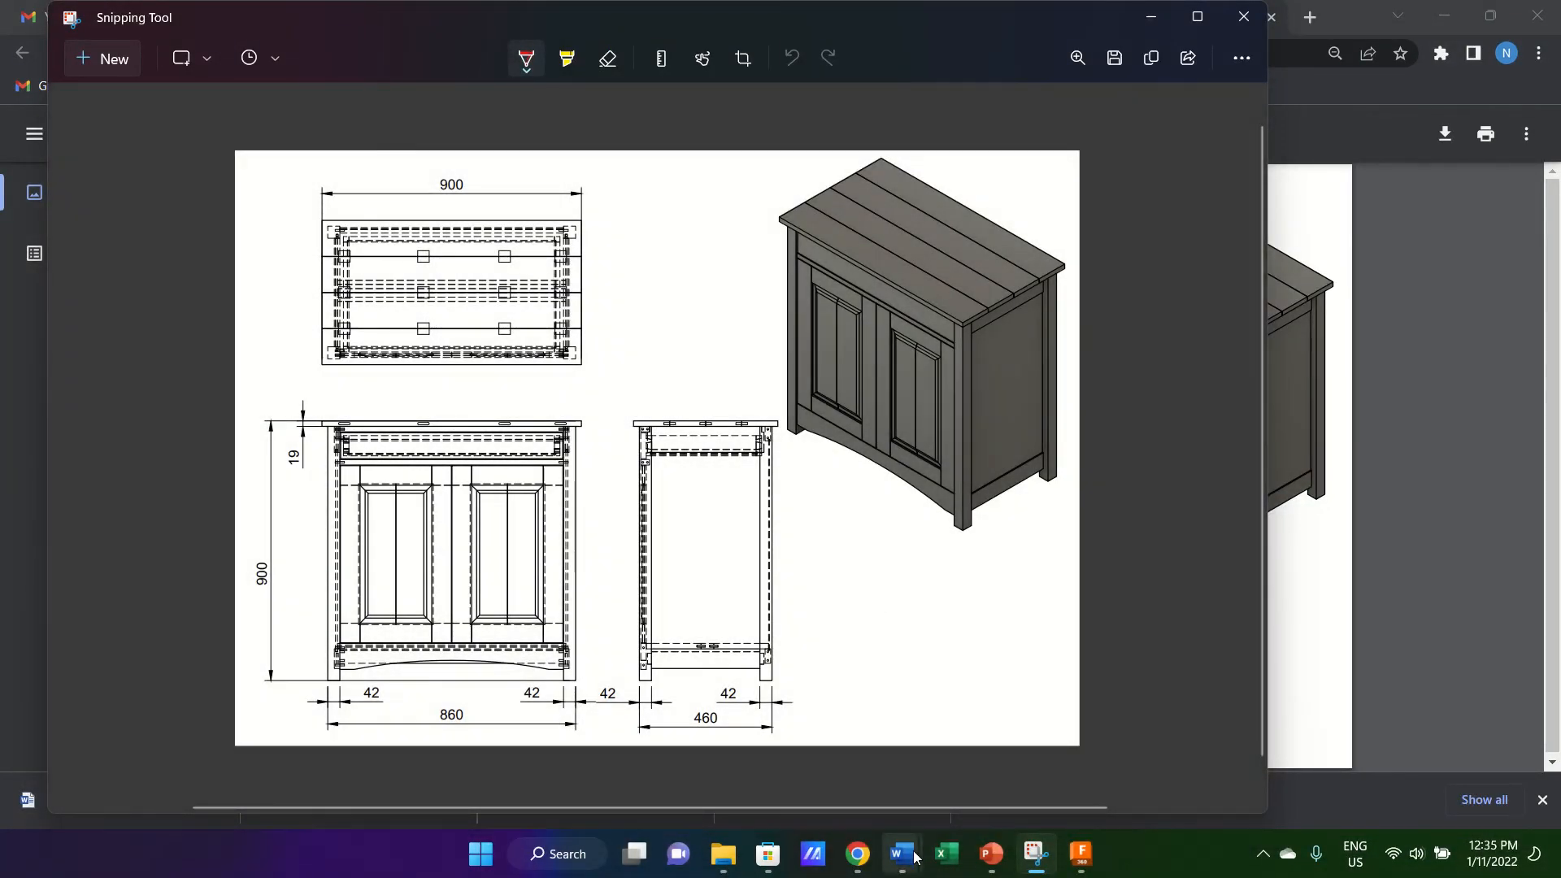
Open the HSC folio scaffold document from the Downloads folder in Word and enable editing.
{"action": "left_click", "coordinate": [916, 856]}
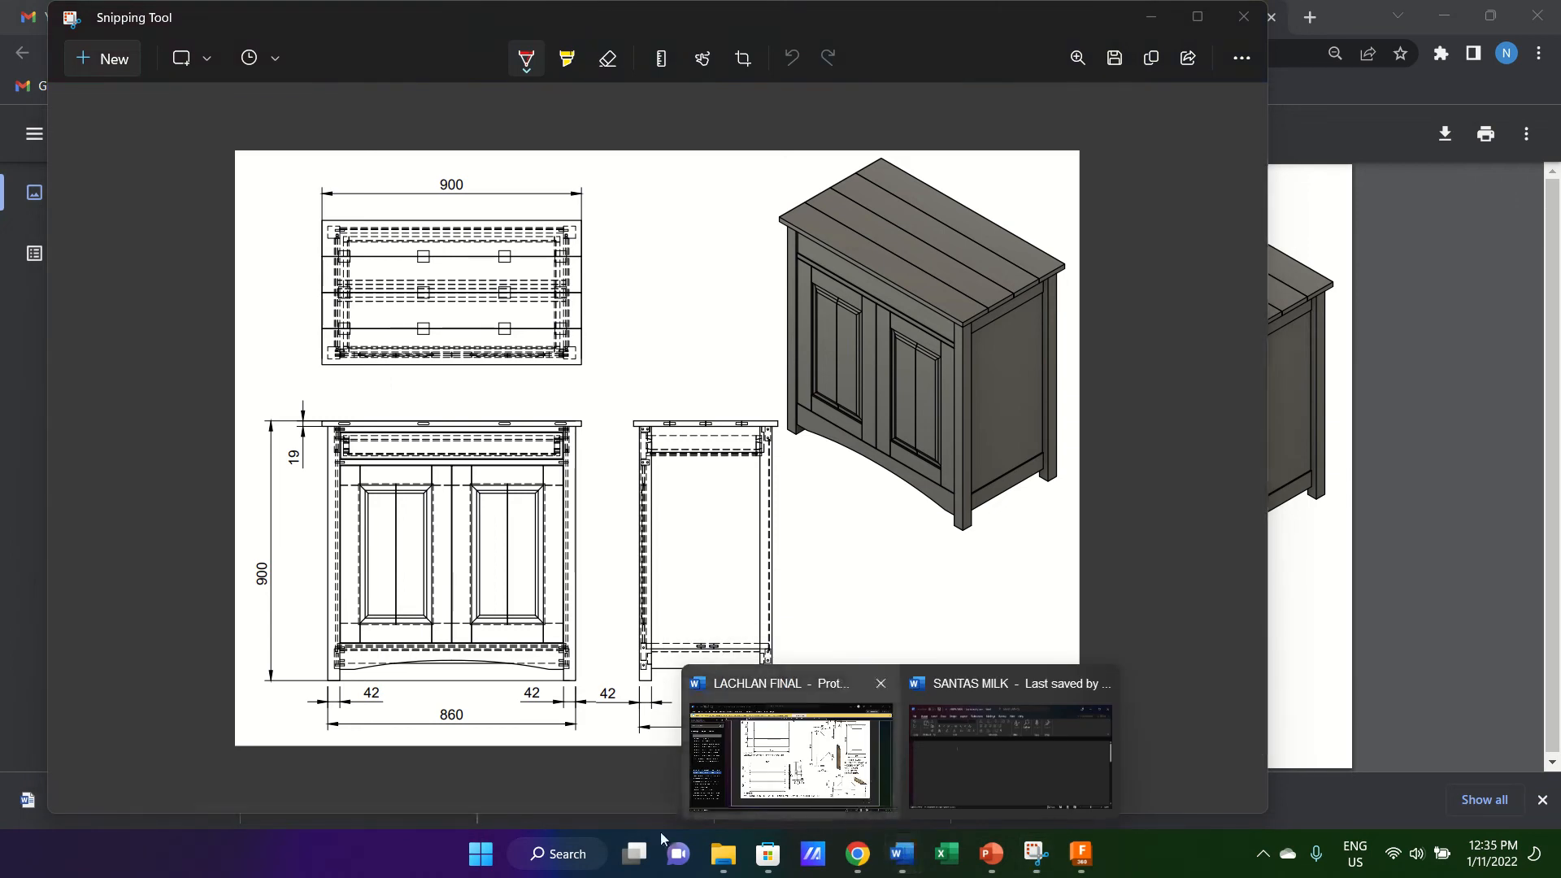
{"action": "left_click", "coordinate": [723, 854]}
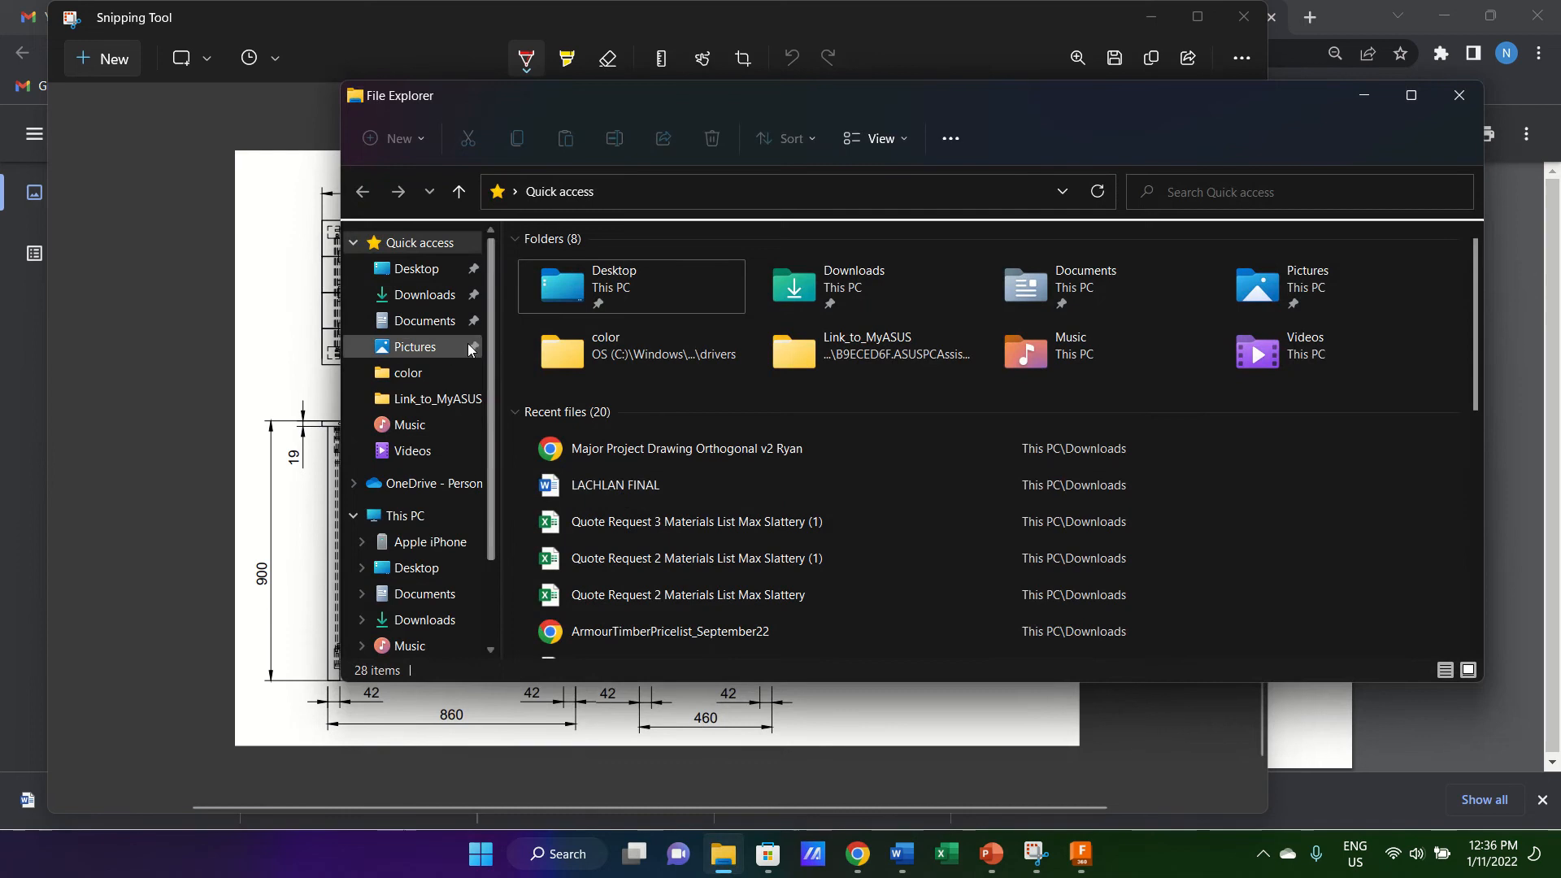
{"action": "left_click", "coordinate": [439, 295]}
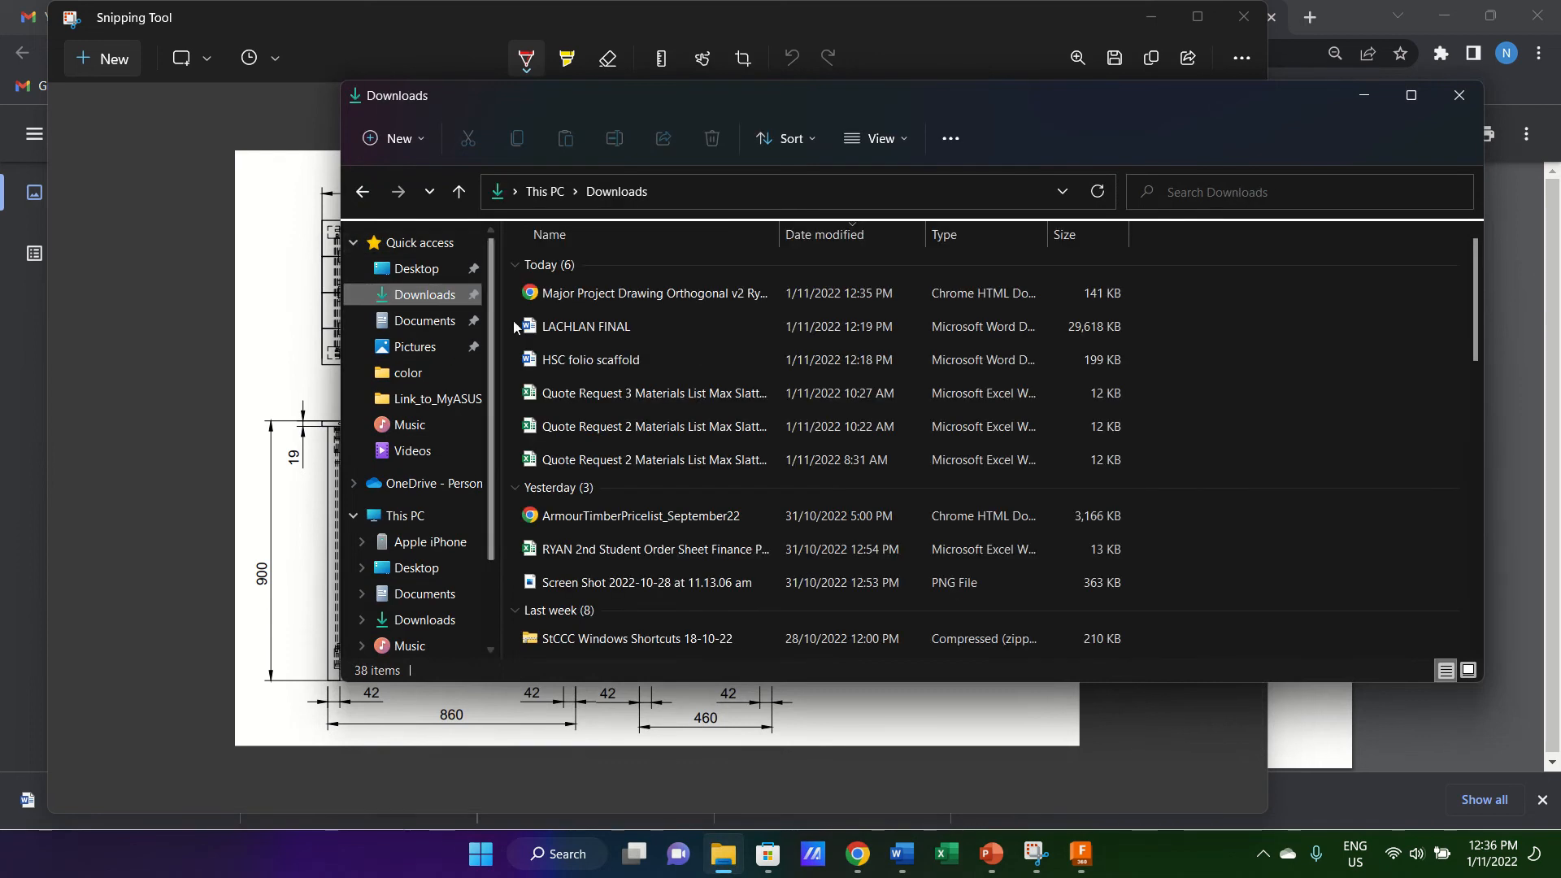
{"action": "left_click", "coordinate": [623, 361]}
{"action": "double_click", "coordinate": [626, 362]}
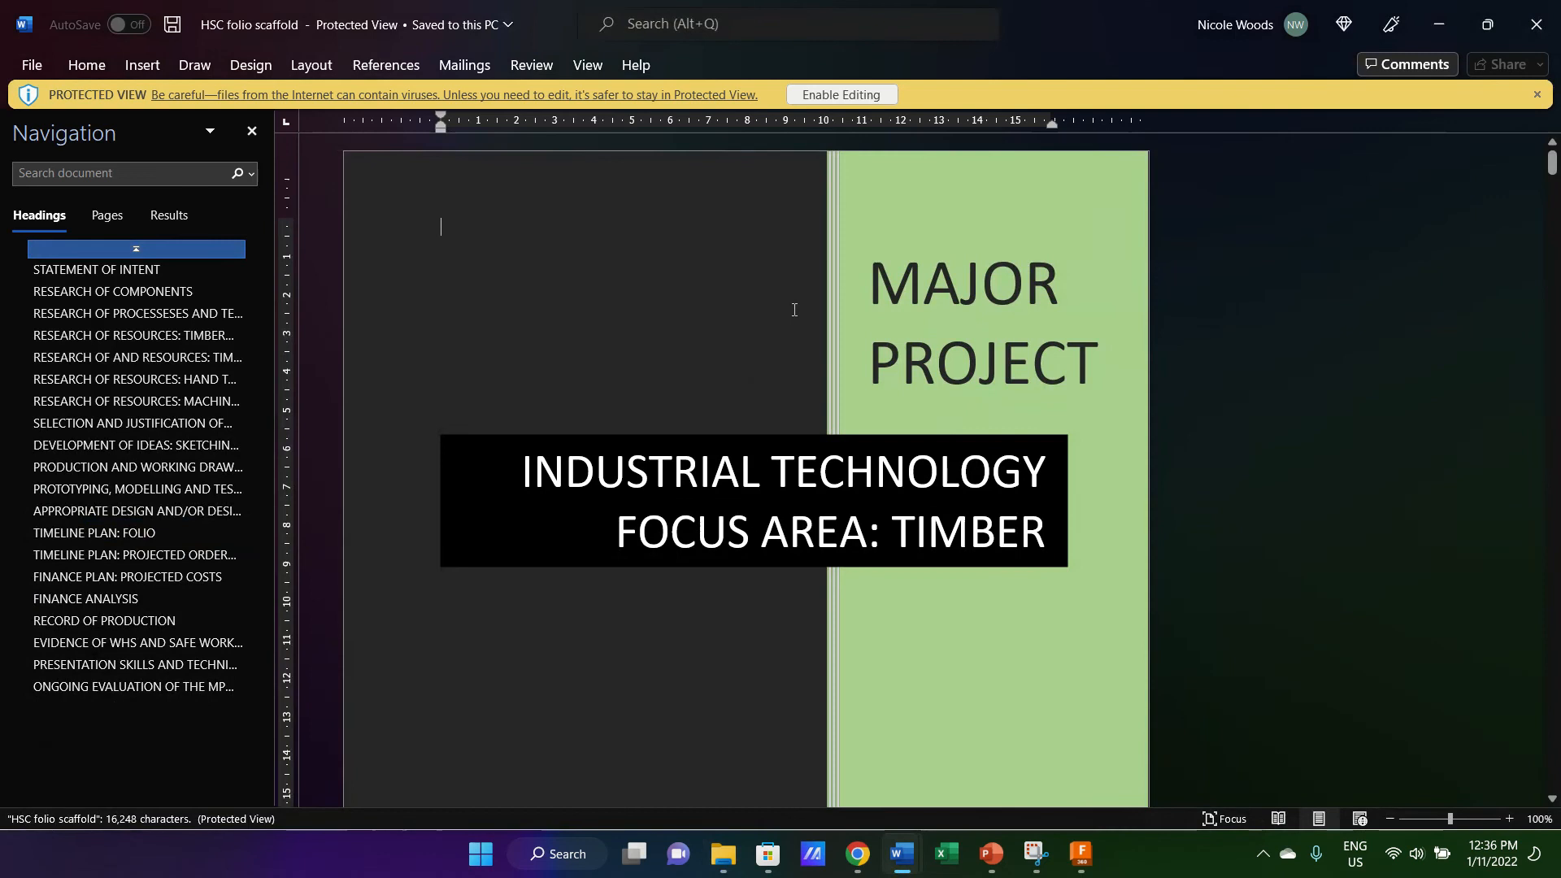
{"action": "left_click", "coordinate": [862, 96]}
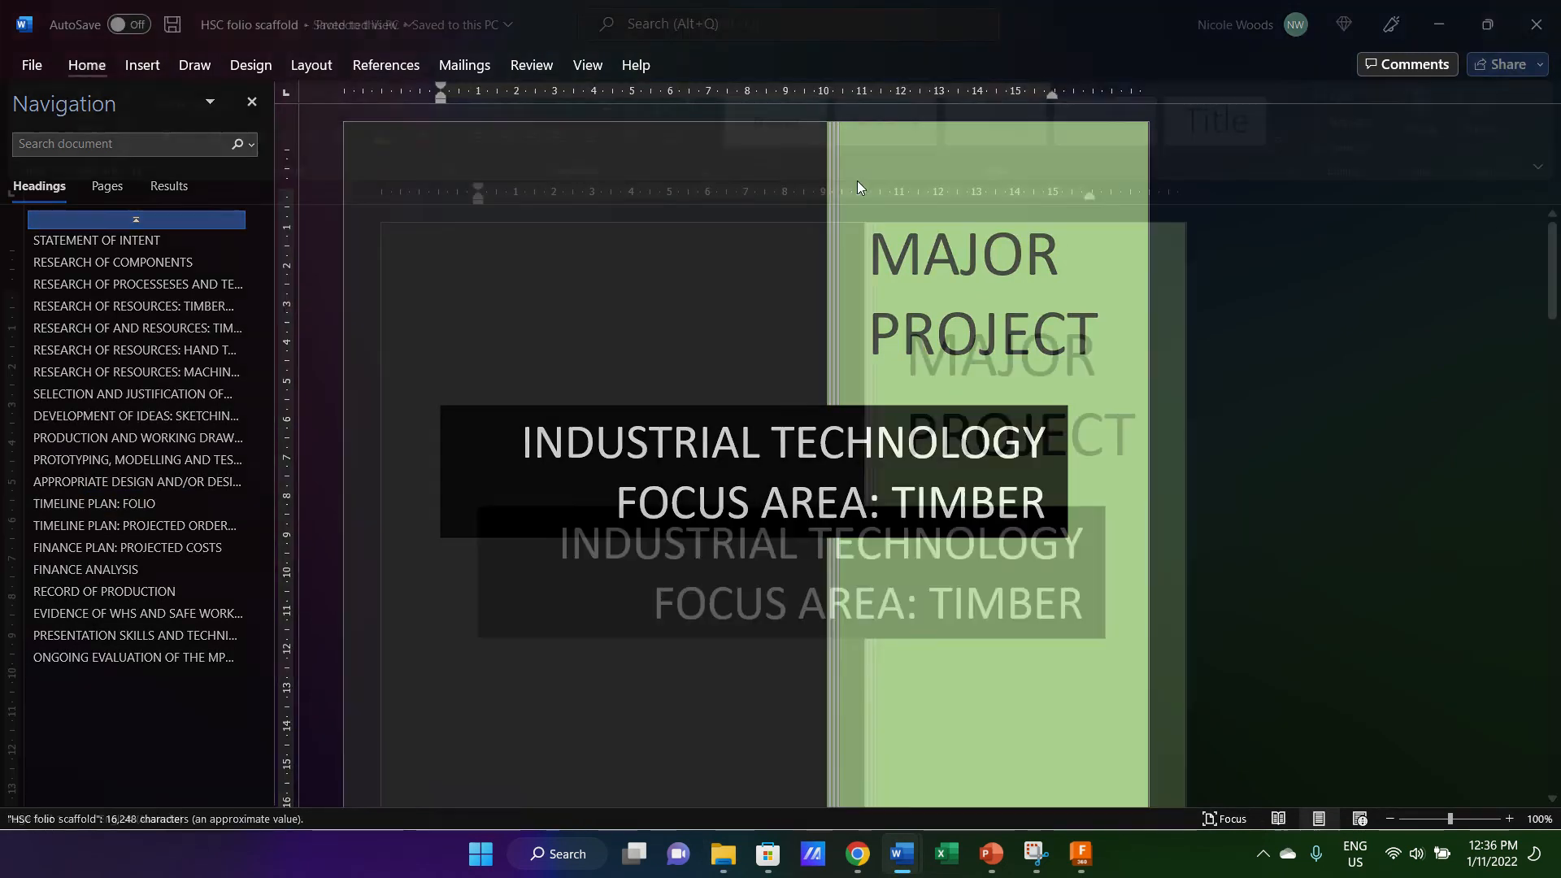
Go to the PRODUCTION AND WORKING DRAWINGS section by following its link on the Contents page.
{"action": "scroll", "coordinate": [761, 367], "scroll_direction": "down", "scroll_amount": 10}
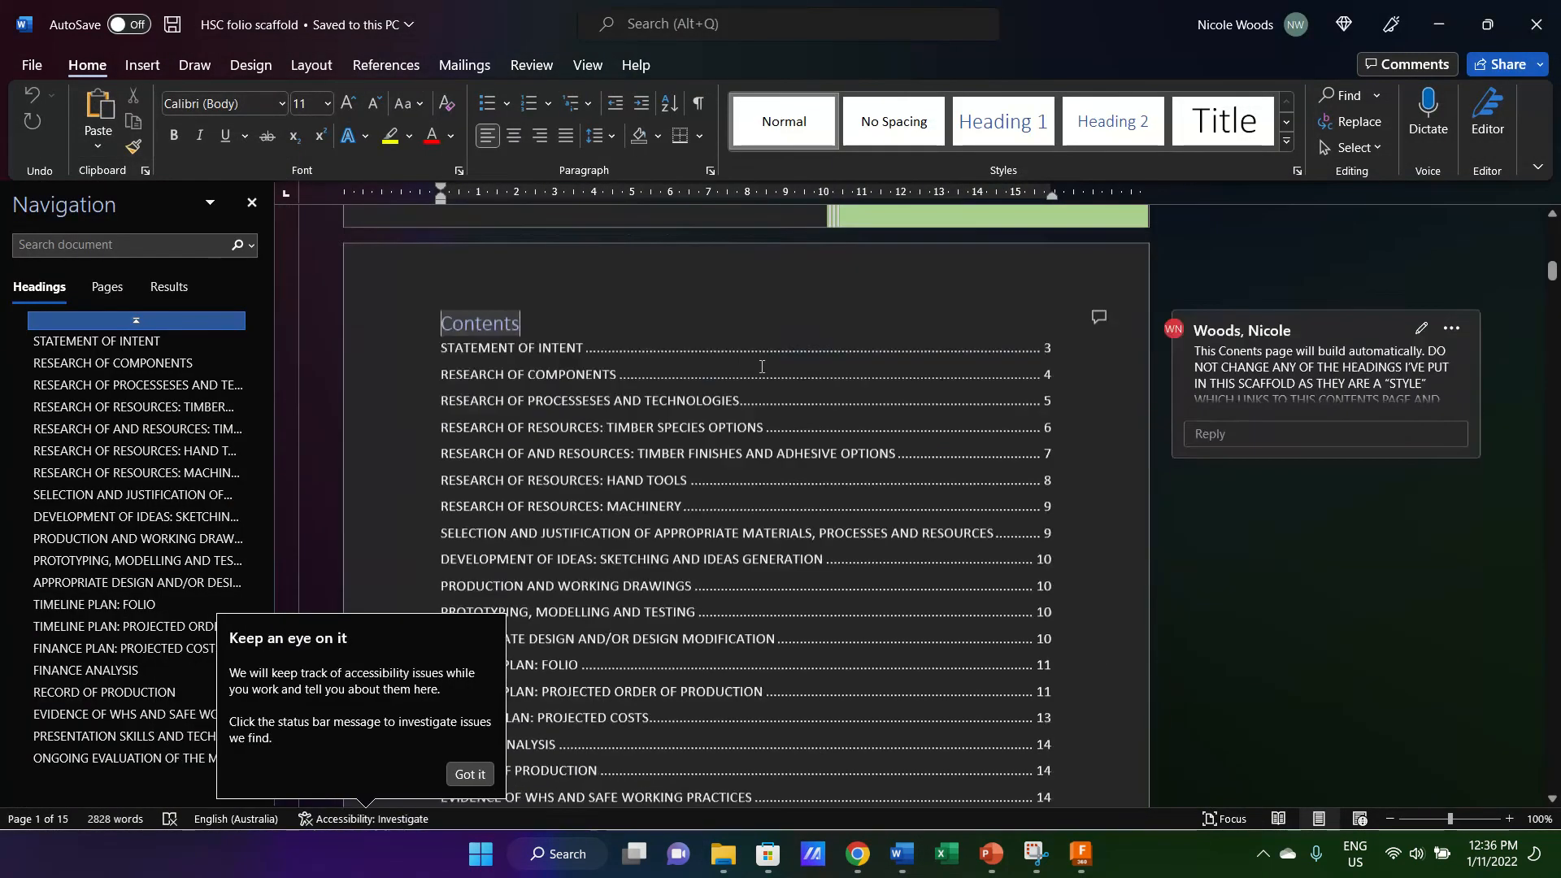
{"action": "scroll", "coordinate": [761, 367], "scroll_direction": "down", "scroll_amount": 1}
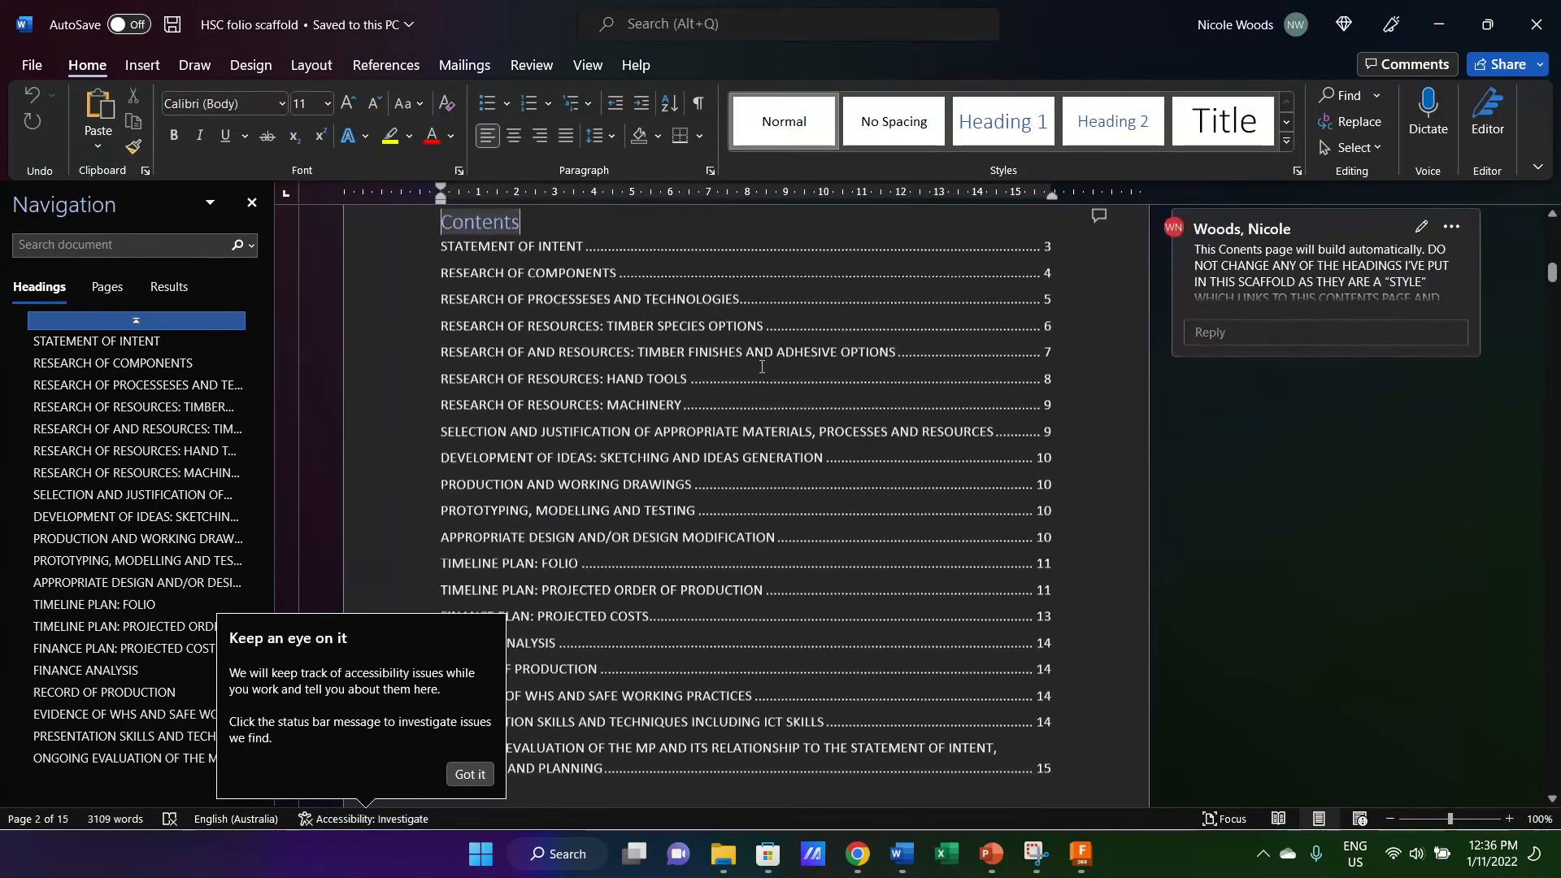
{"action": "scroll", "coordinate": [761, 367], "scroll_direction": "down", "scroll_amount": 4}
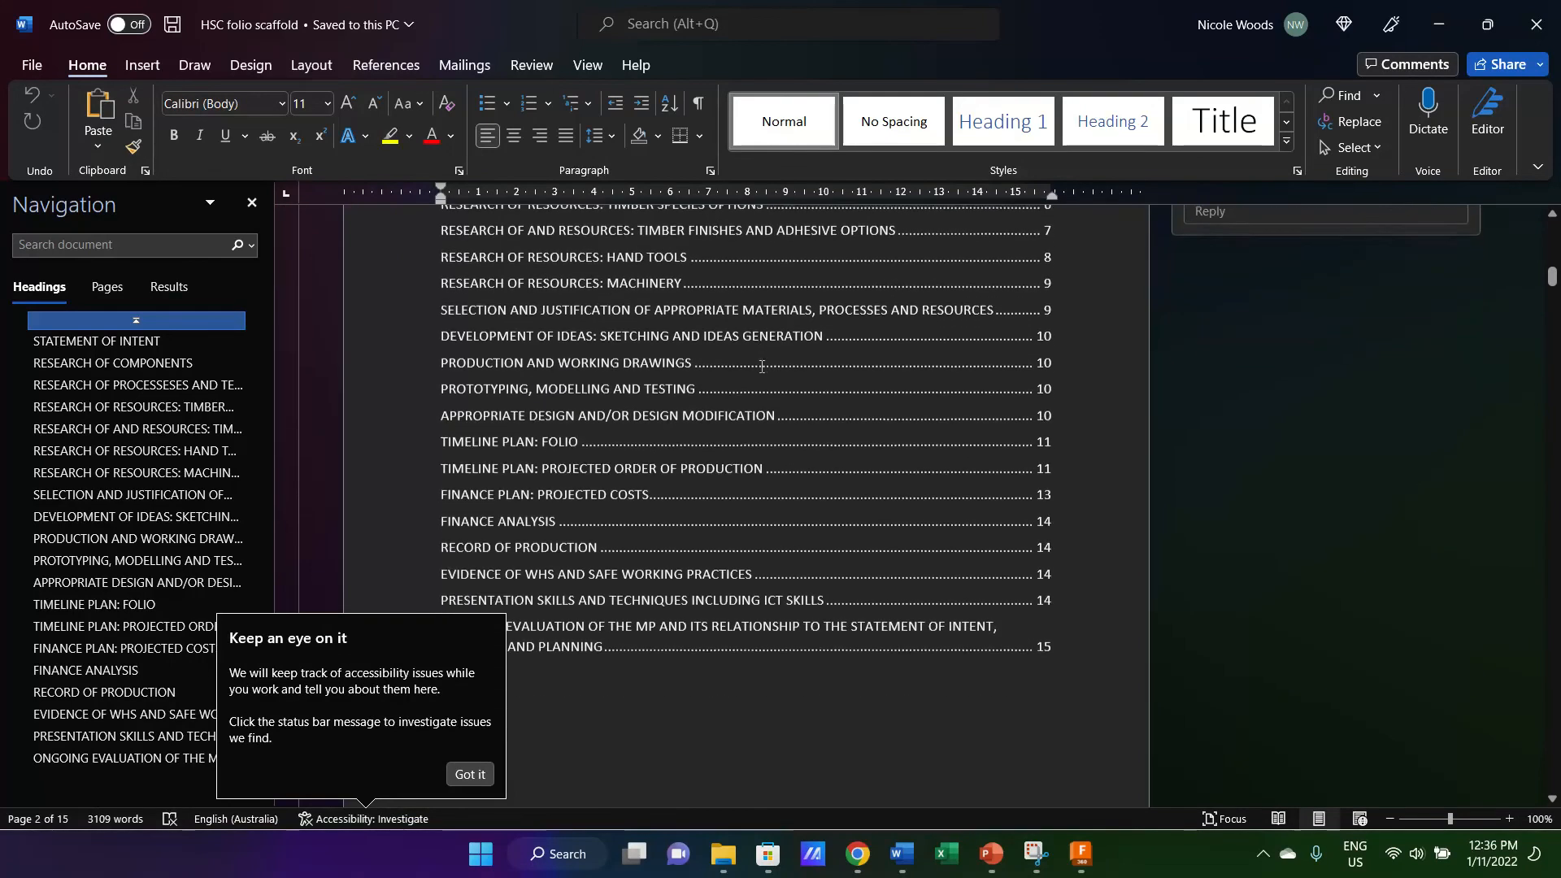
{"action": "left_click", "coordinate": [559, 351]}
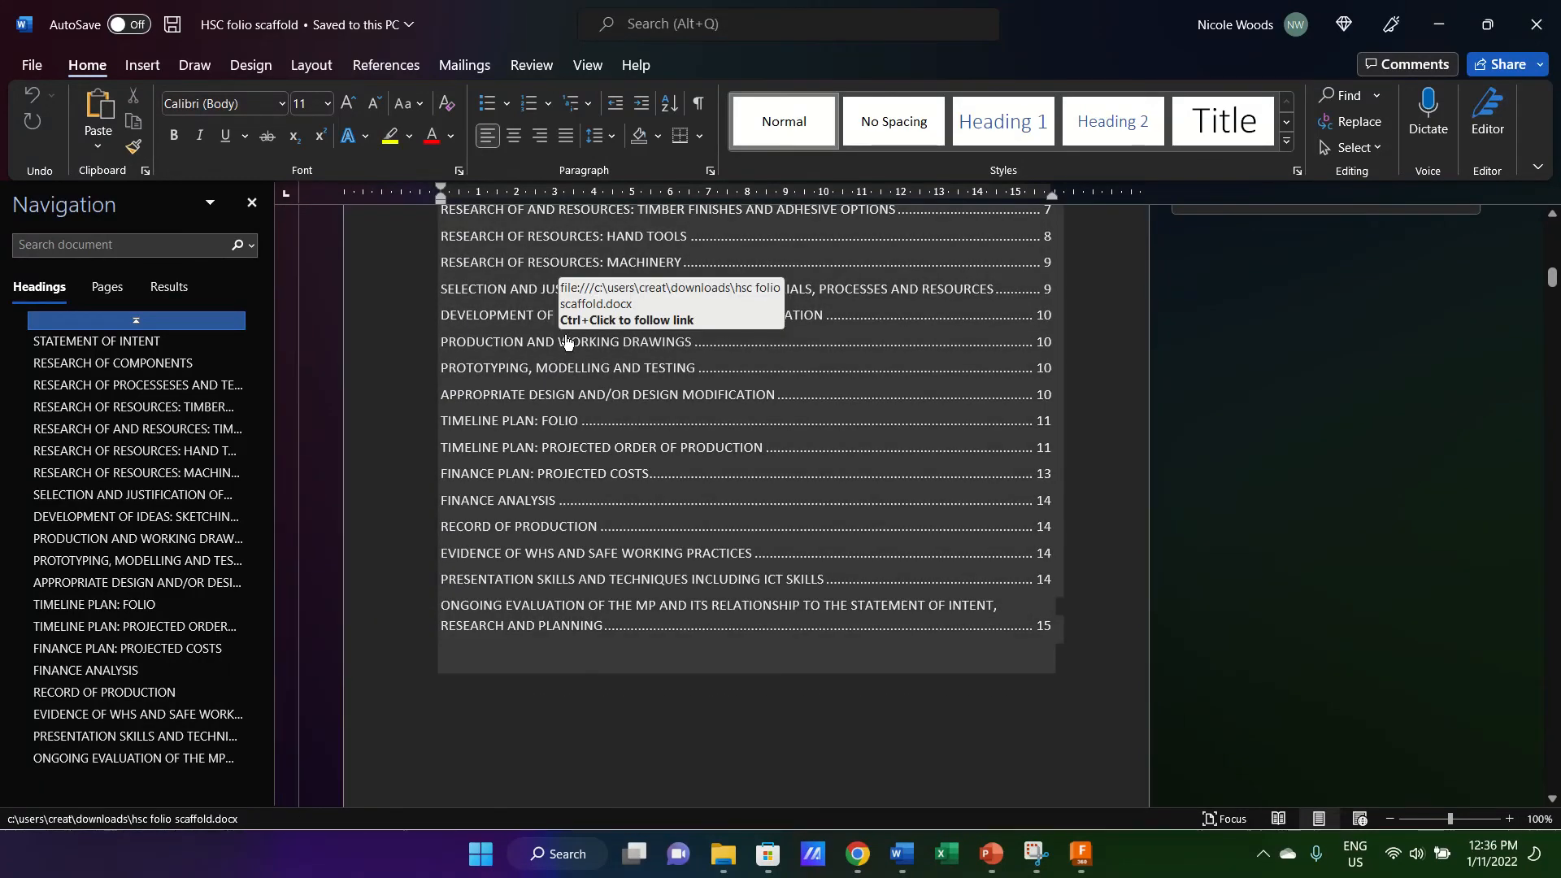
{"action": "triple_click", "coordinate": [567, 343]}
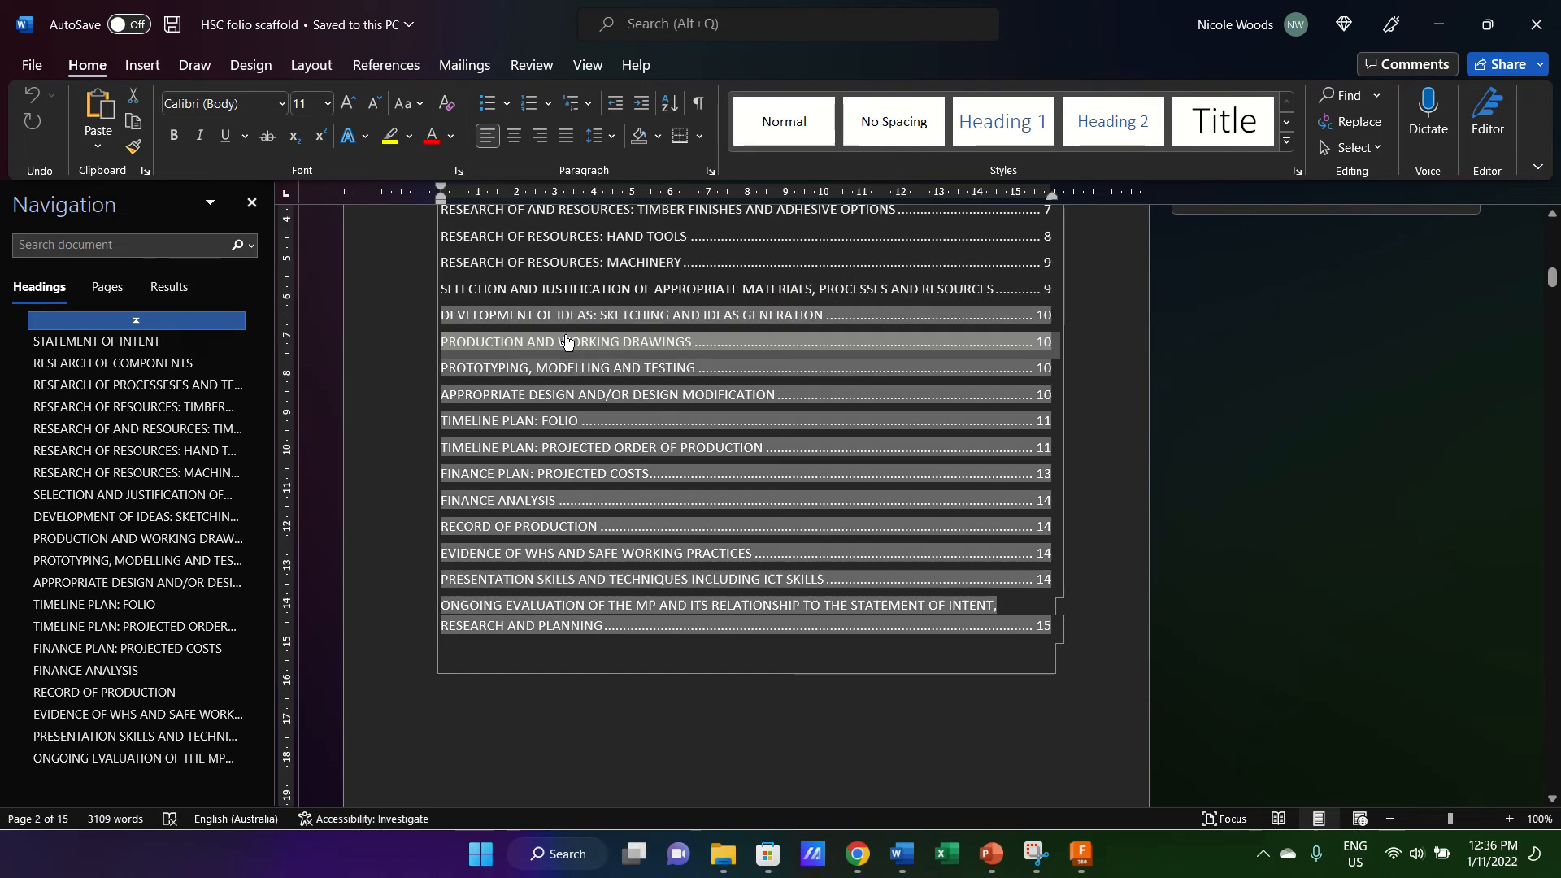
{"action": "left_click", "coordinate": [568, 342], "text": "ctrl"}
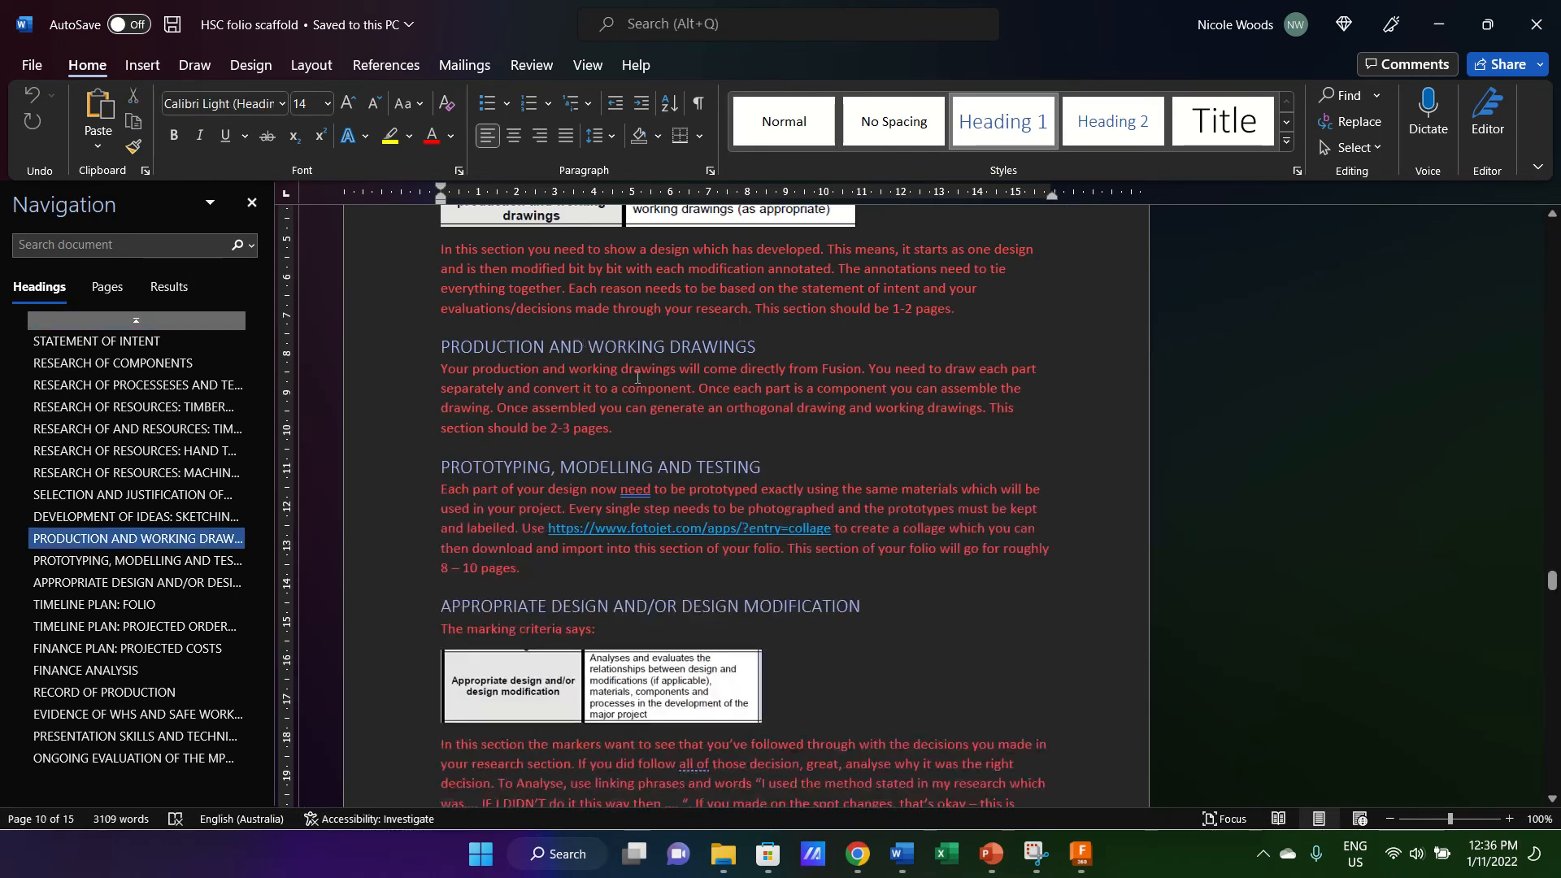
Insert blank lines before the PRODUCTION AND WORKING DRAWINGS heading so that it starts on a new page.
{"action": "right_click", "coordinate": [448, 331]}
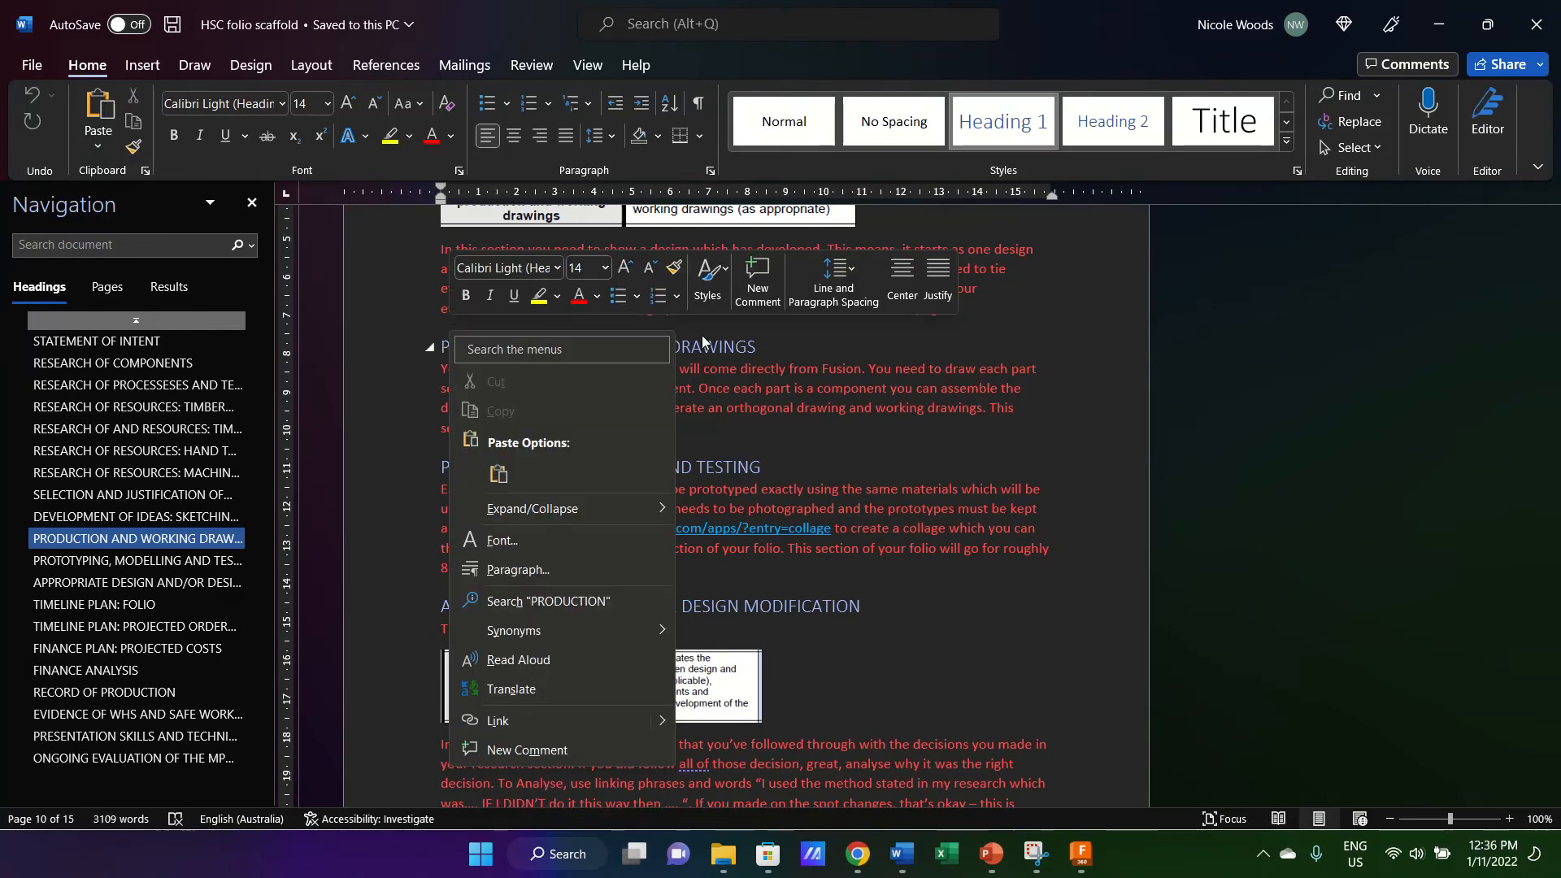
{"action": "key", "text": "Escape"}
{"action": "key", "text": "Return"}
{"action": "key", "text": "Return"}
{"action": "key", "text": "Return"}
{"action": "key", "text": "Return"}
{"action": "key", "text": "Return"}
{"action": "key", "text": "Return"}
{"action": "key", "text": "Return"}
{"action": "key", "text": "Return"}
{"action": "key", "text": "Return"}
{"action": "key", "text": "Return"}
{"action": "key", "text": "Return"}
{"action": "key", "text": "Return"}
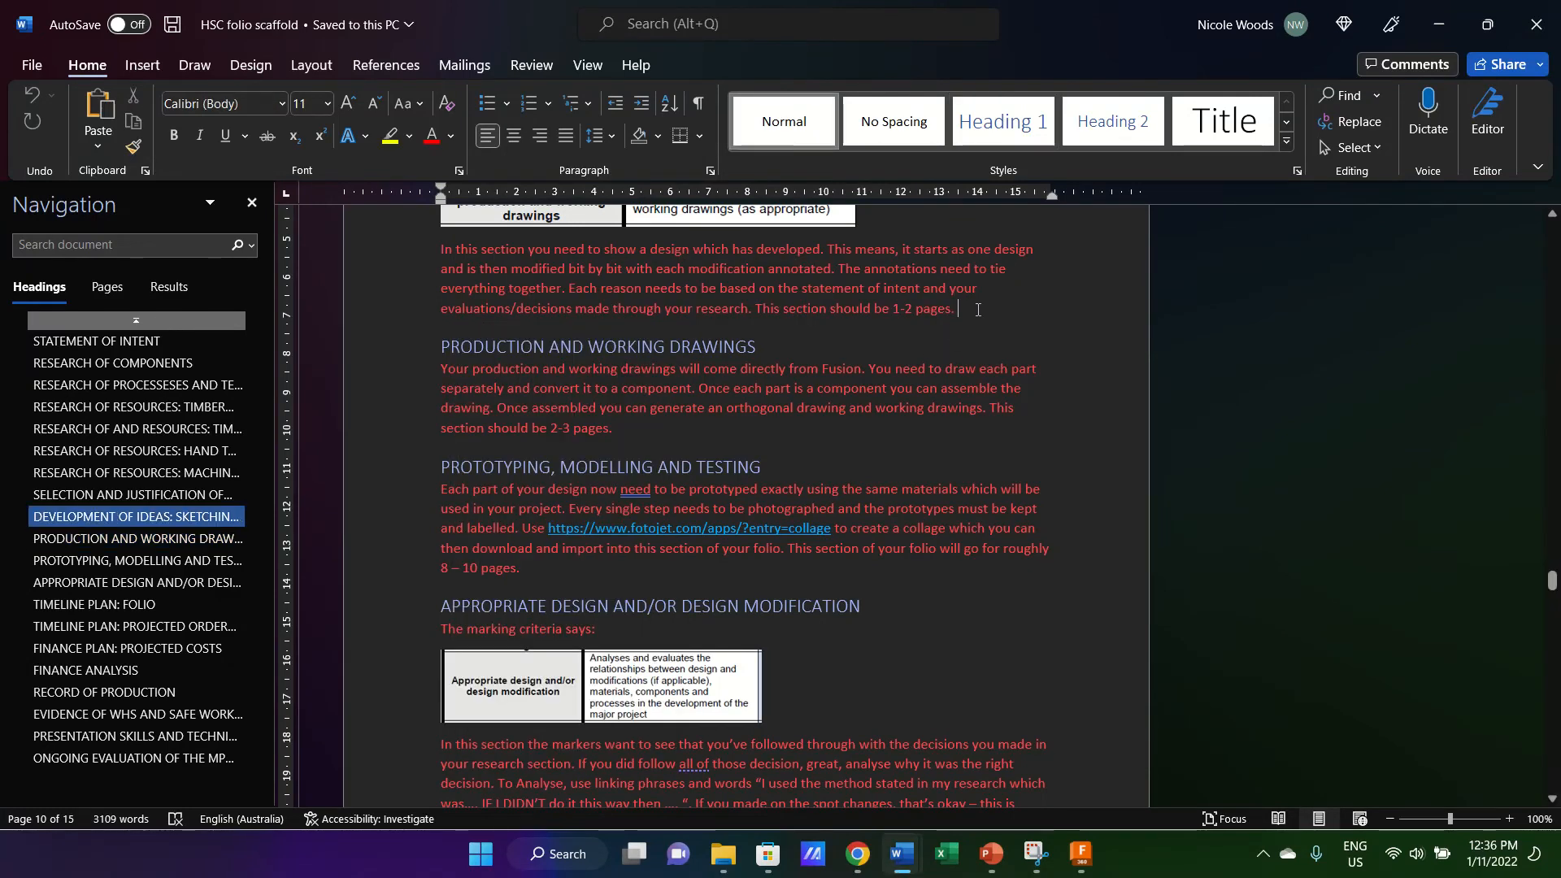
{"action": "scroll", "coordinate": [746, 506], "scroll_direction": "down", "scroll_amount": 4}
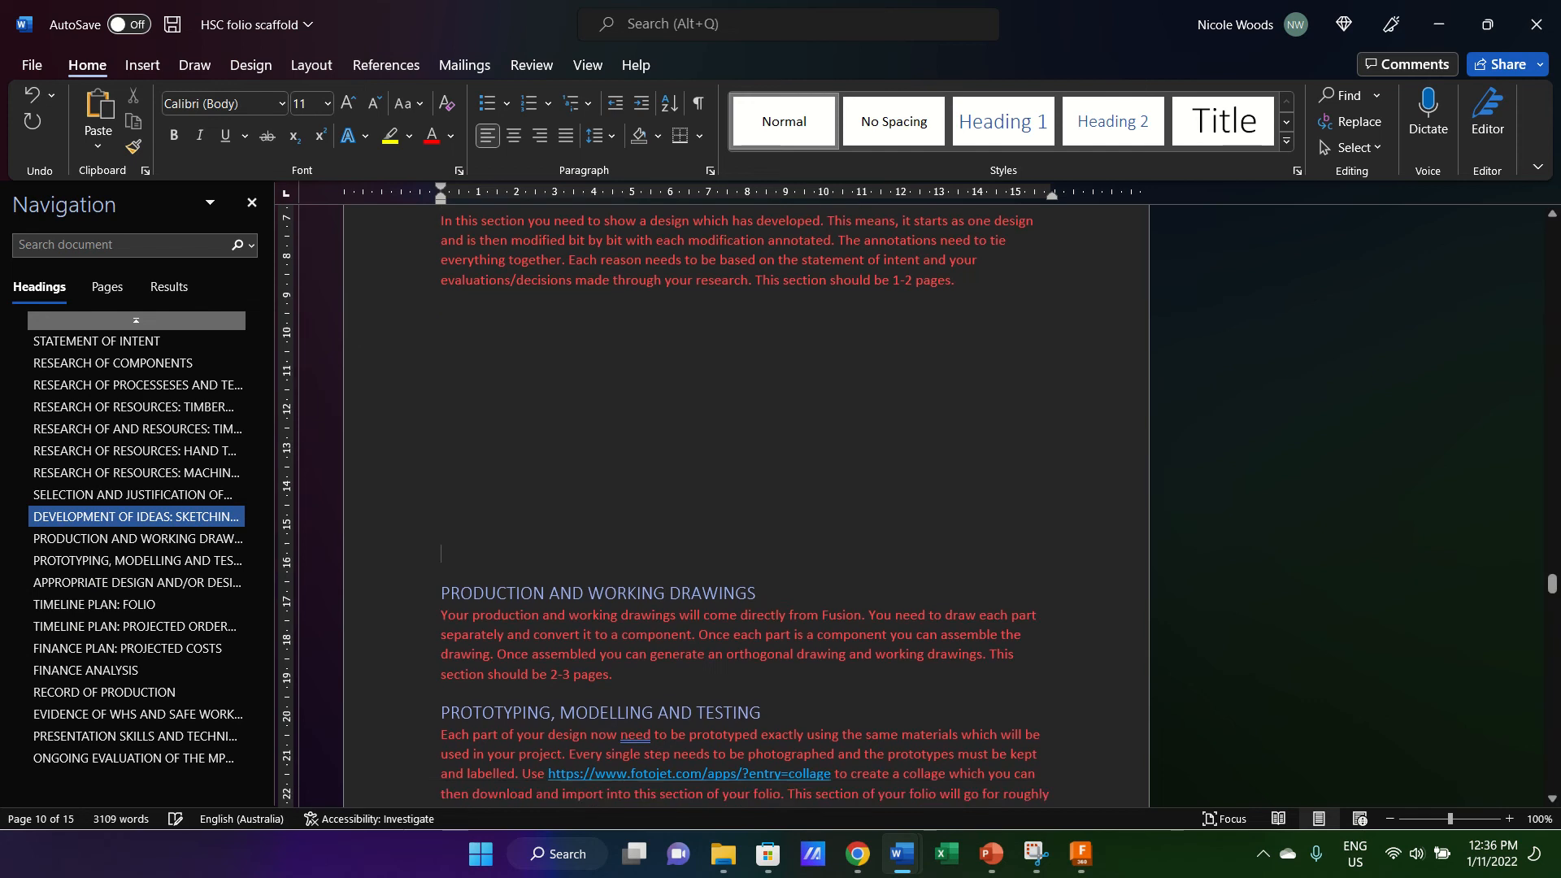
{"action": "key", "text": "Return"}
{"action": "key", "text": "Return"}
{"action": "key", "text": "Return"}
{"action": "key", "text": "Return"}
{"action": "key", "text": "Return"}
{"action": "key", "text": "Return"}
{"action": "key", "text": "Return"}
{"action": "key", "text": "Return"}
{"action": "key", "text": "Return"}
{"action": "key", "text": "Return"}
{"action": "key", "text": "Return"}
{"action": "key", "text": "Return"}
{"action": "key", "text": "Return"}
{"action": "key", "text": "Return"}
{"action": "key", "text": "Return"}
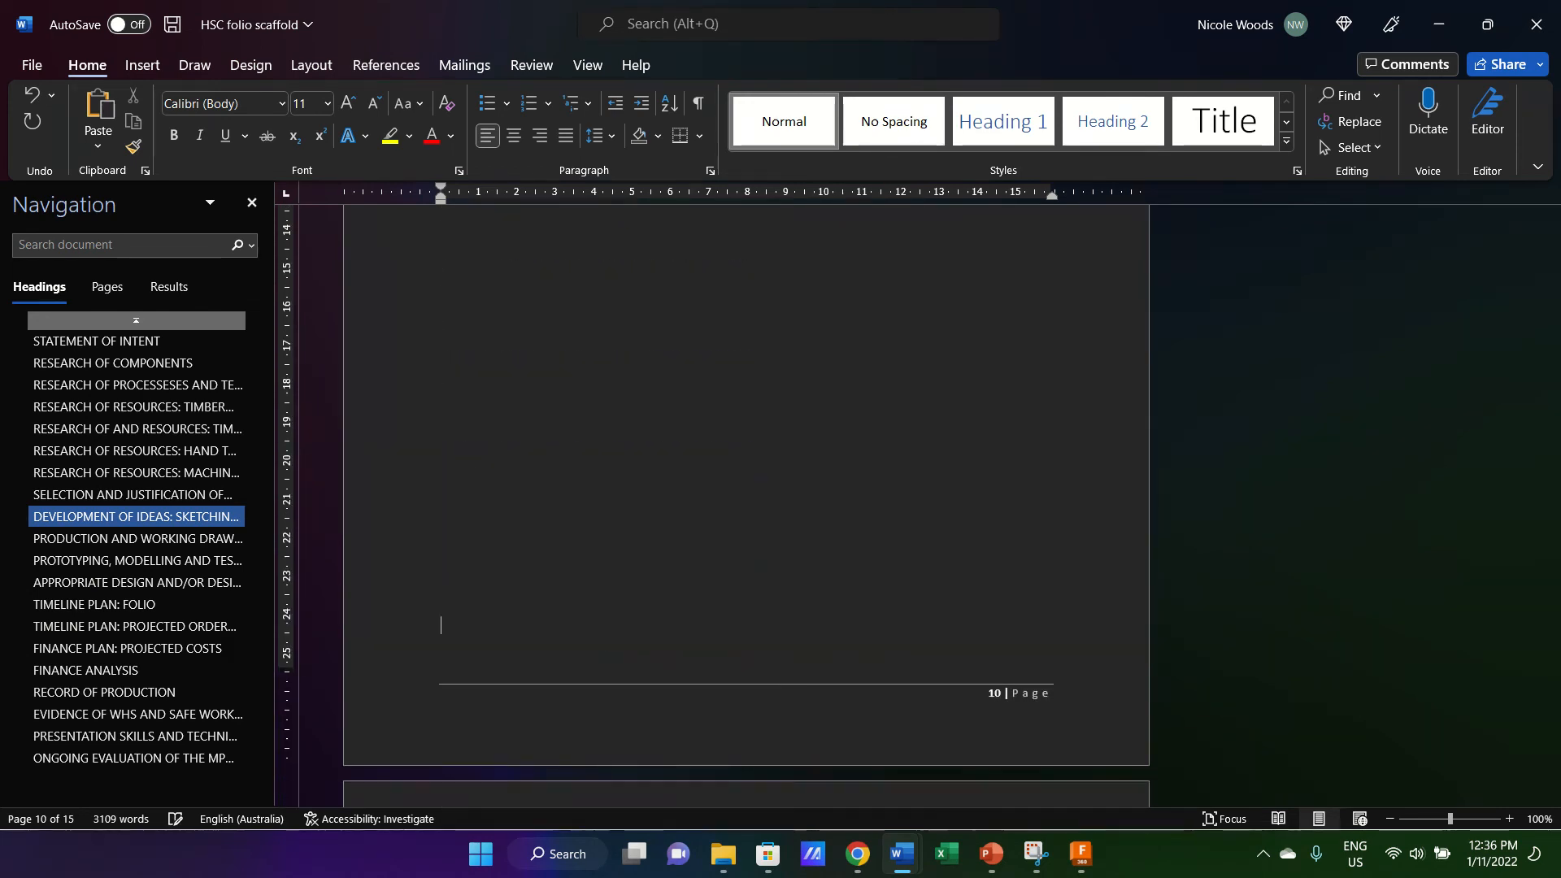
{"action": "scroll", "coordinate": [651, 569], "scroll_direction": "down", "scroll_amount": 5}
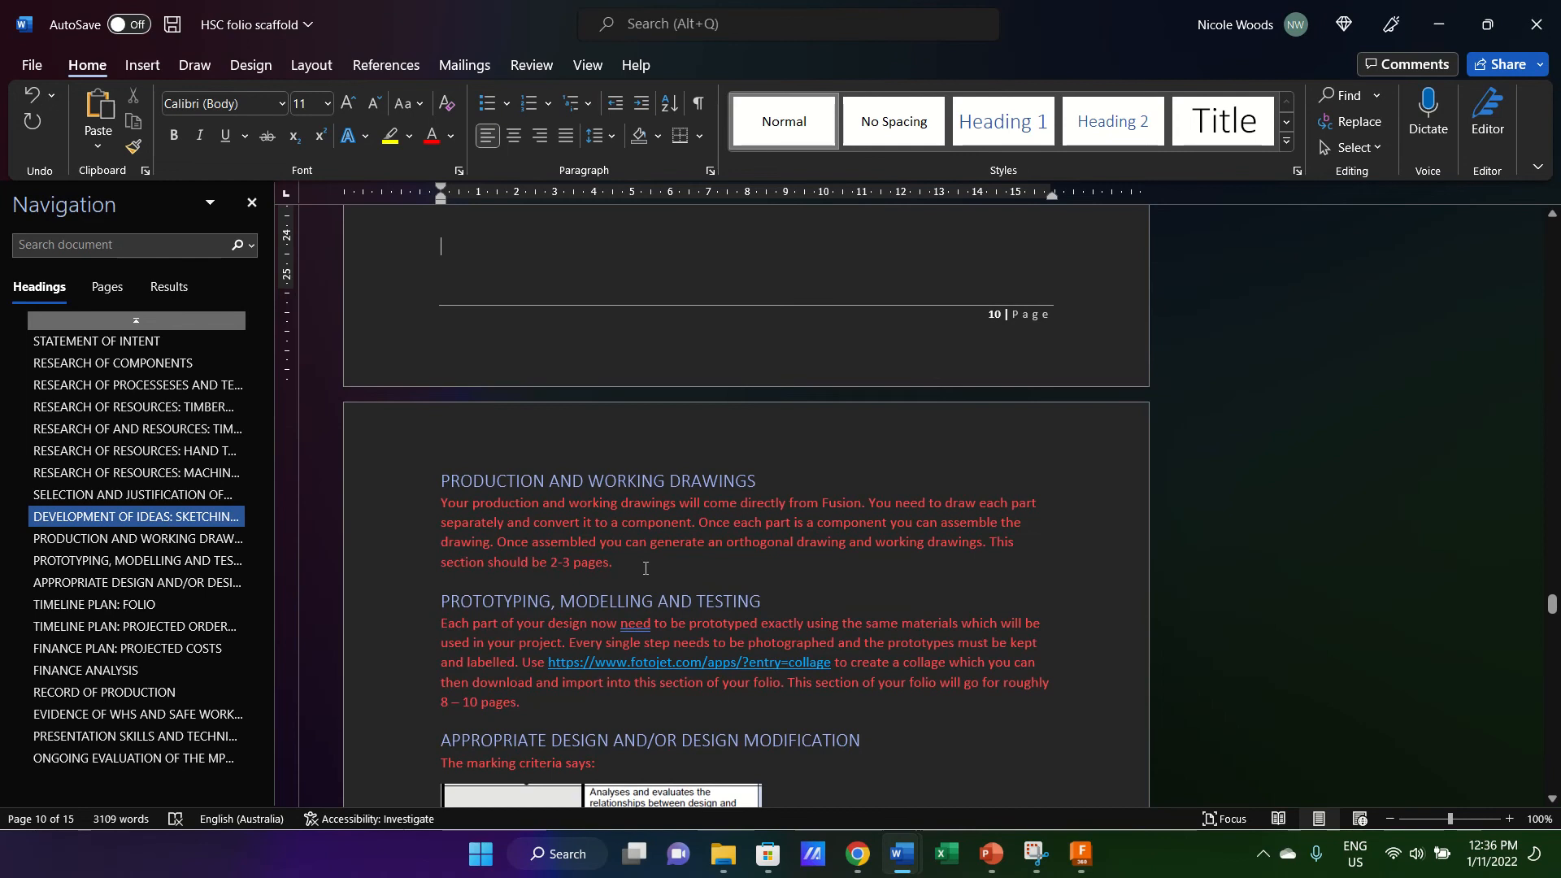
Insert blank lines after the production drawings instructions so that the PROTOTYPING, MODELLING AND TESTING heading moves to the following page.
{"action": "left_click", "coordinate": [645, 569]}
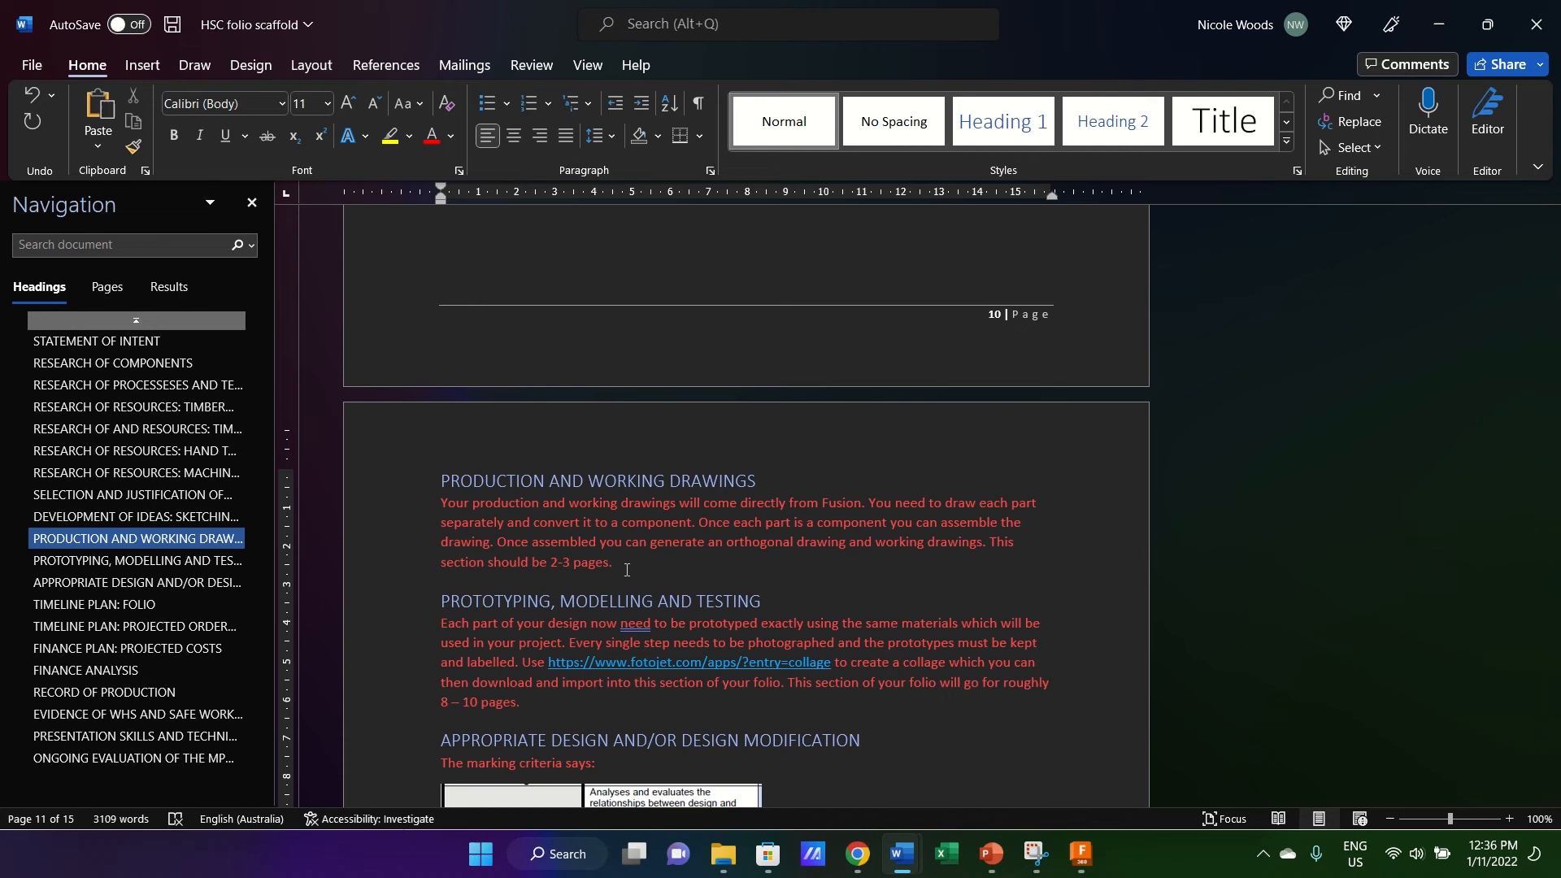
{"action": "key", "text": "Return"}
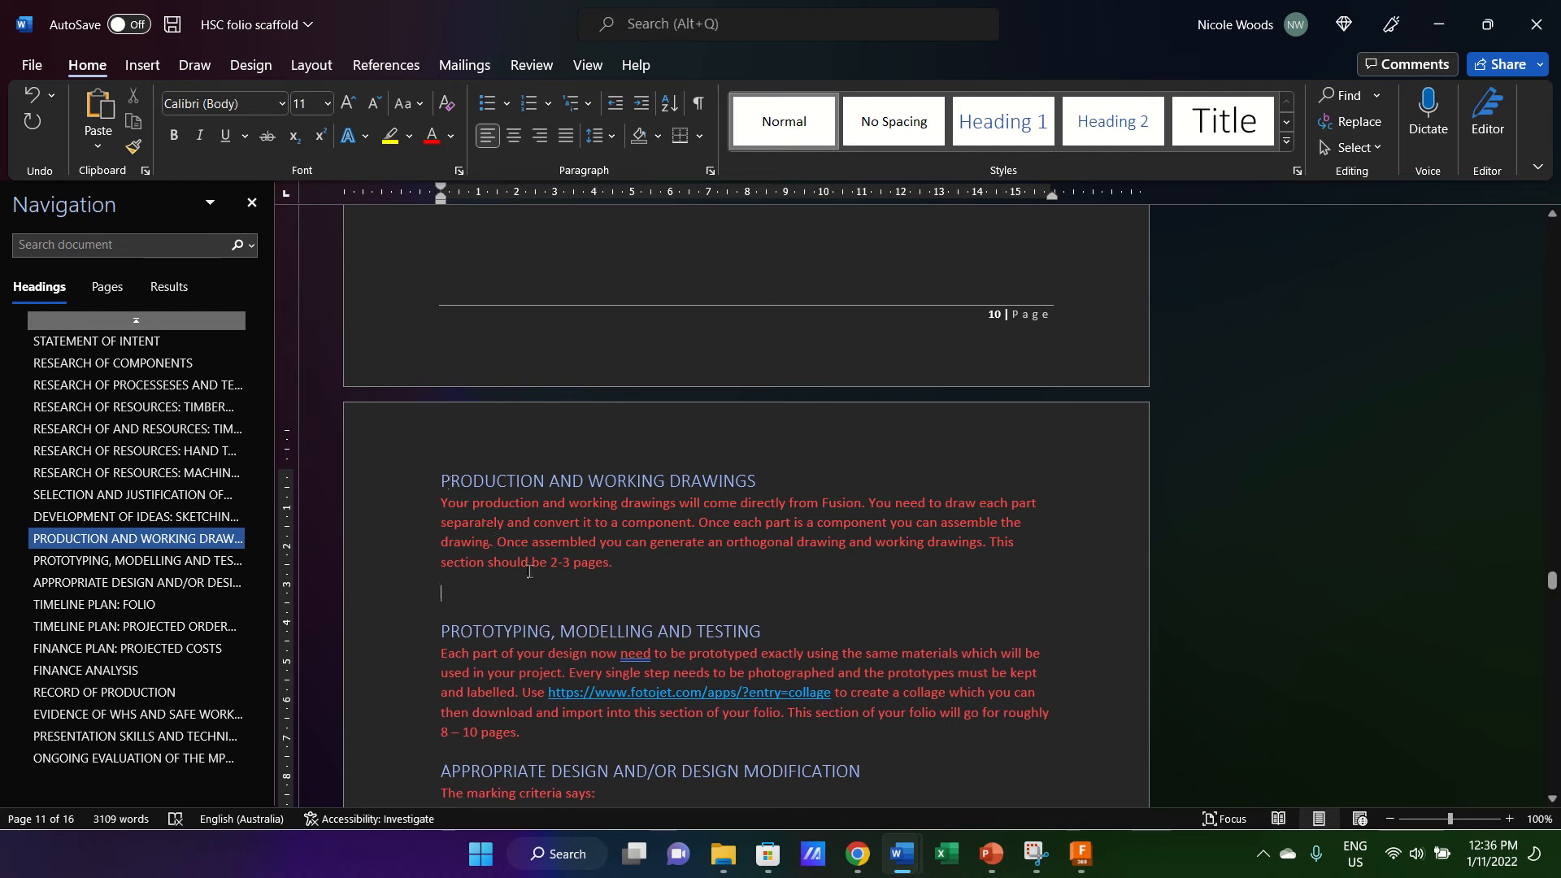
{"action": "key", "text": "Return"}
{"action": "key", "text": "Return"}
{"action": "key", "text": "Return"}
{"action": "key", "text": "Return"}
{"action": "key", "text": "Return"}
{"action": "key", "text": "Return"}
{"action": "key", "text": "Return"}
{"action": "key", "text": "Return"}
{"action": "key", "text": "Return"}
{"action": "key", "text": "Return"}
{"action": "key", "text": "Return"}
{"action": "key", "text": "Return"}
{"action": "key", "text": "Return"}
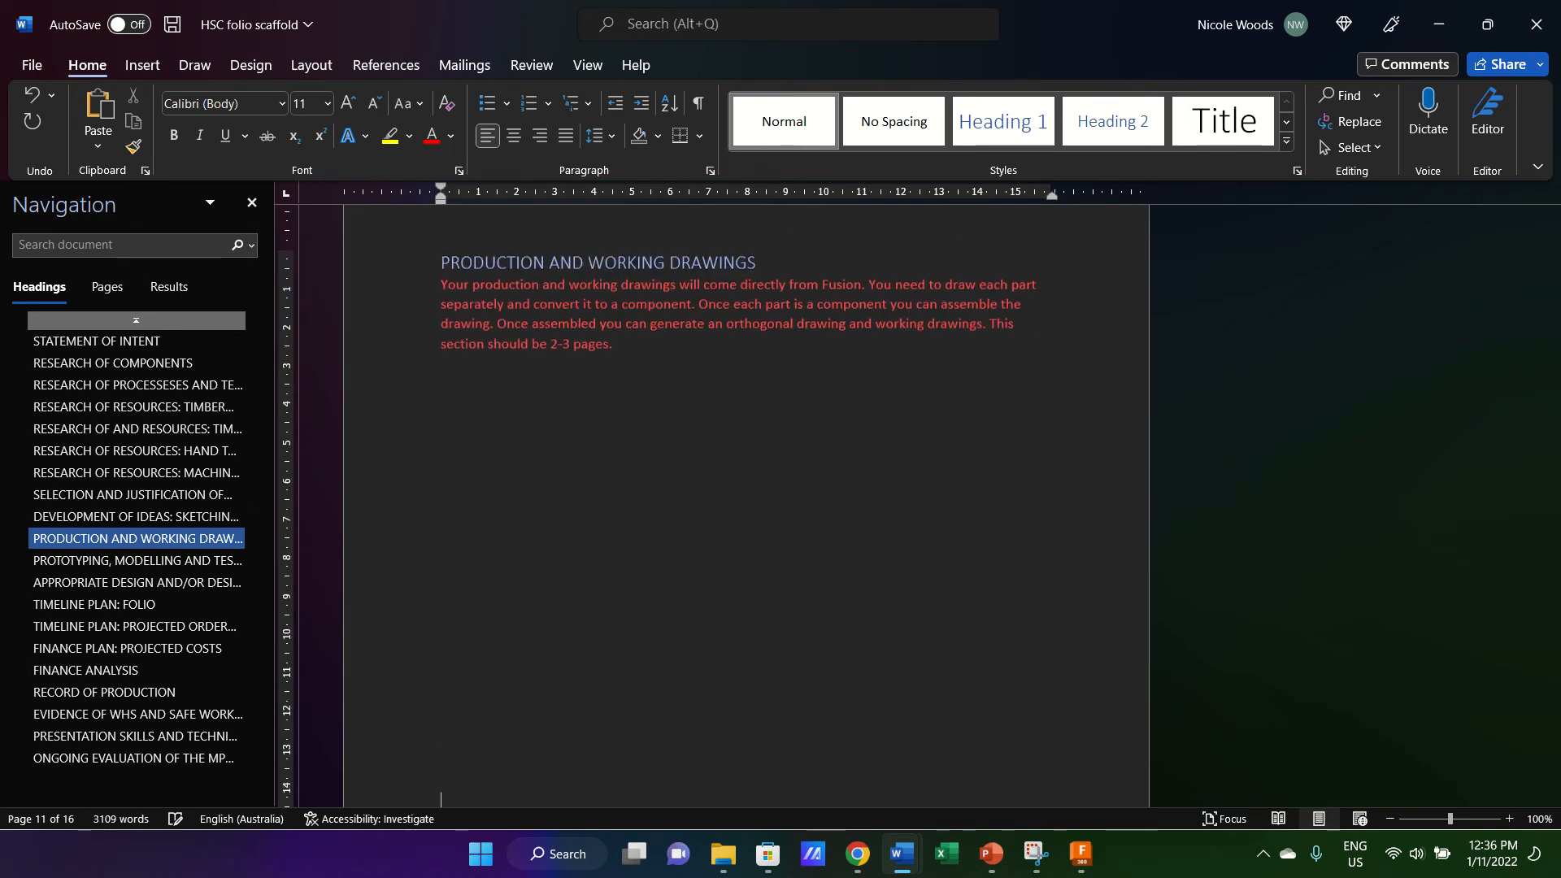
{"action": "key", "text": "Return"}
{"action": "key", "text": "Return"}
{"action": "key", "text": "Return"}
{"action": "key", "text": "Return"}
{"action": "key", "text": "Return"}
{"action": "key", "text": "Return"}
{"action": "key", "text": "Return"}
{"action": "key", "text": "Return"}
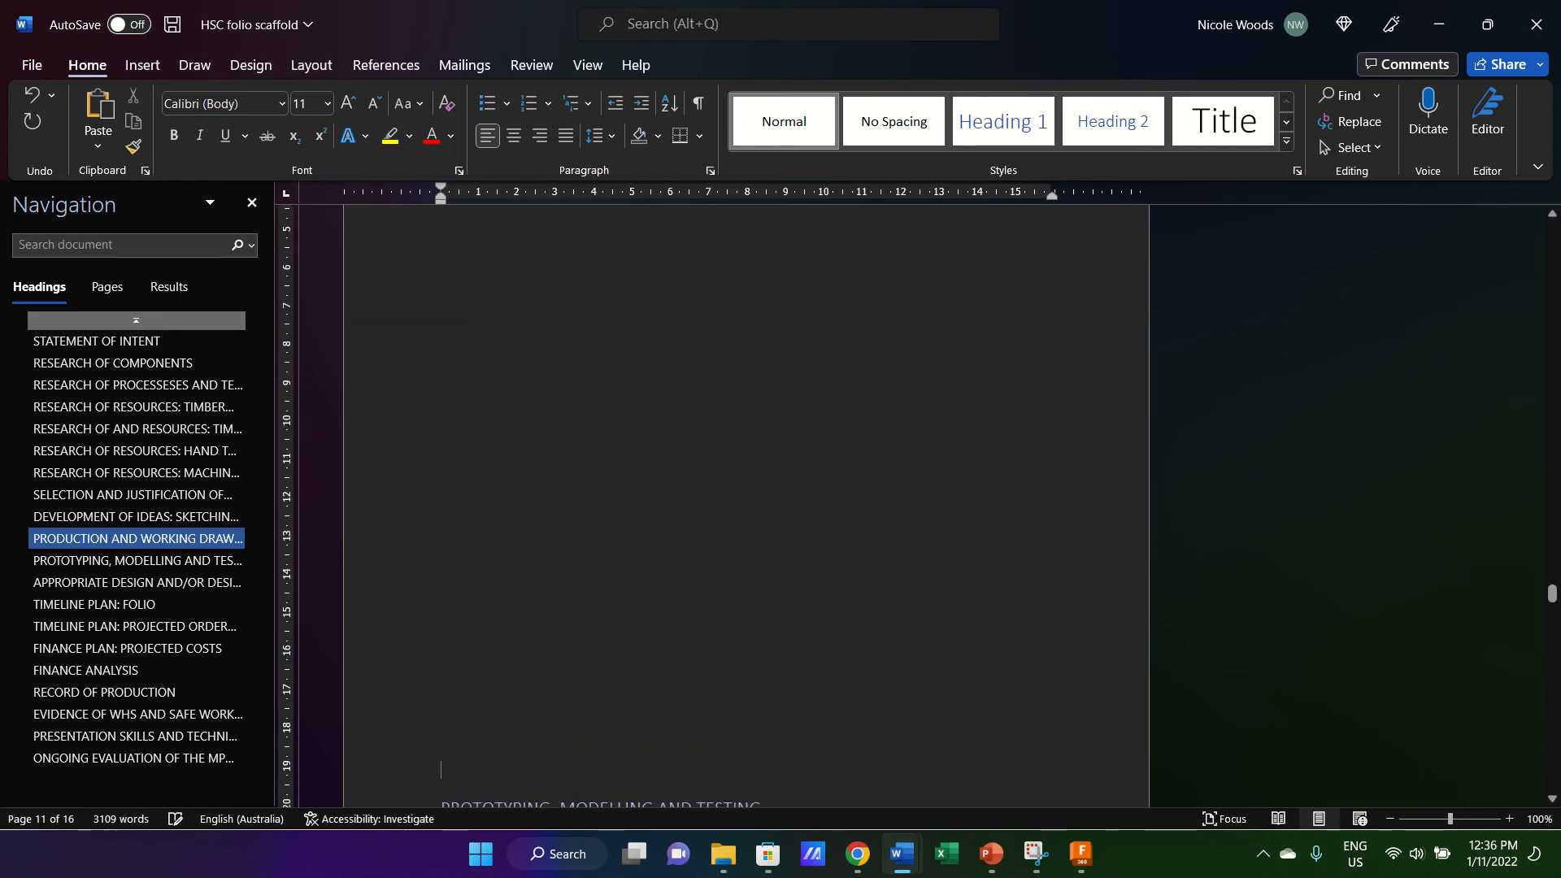
{"action": "key", "text": "Return"}
{"action": "key", "text": "Return"}
{"action": "key", "text": "Return"}
{"action": "key", "text": "Return"}
{"action": "scroll", "coordinate": [745, 506], "scroll_direction": "down", "scroll_amount": 5}
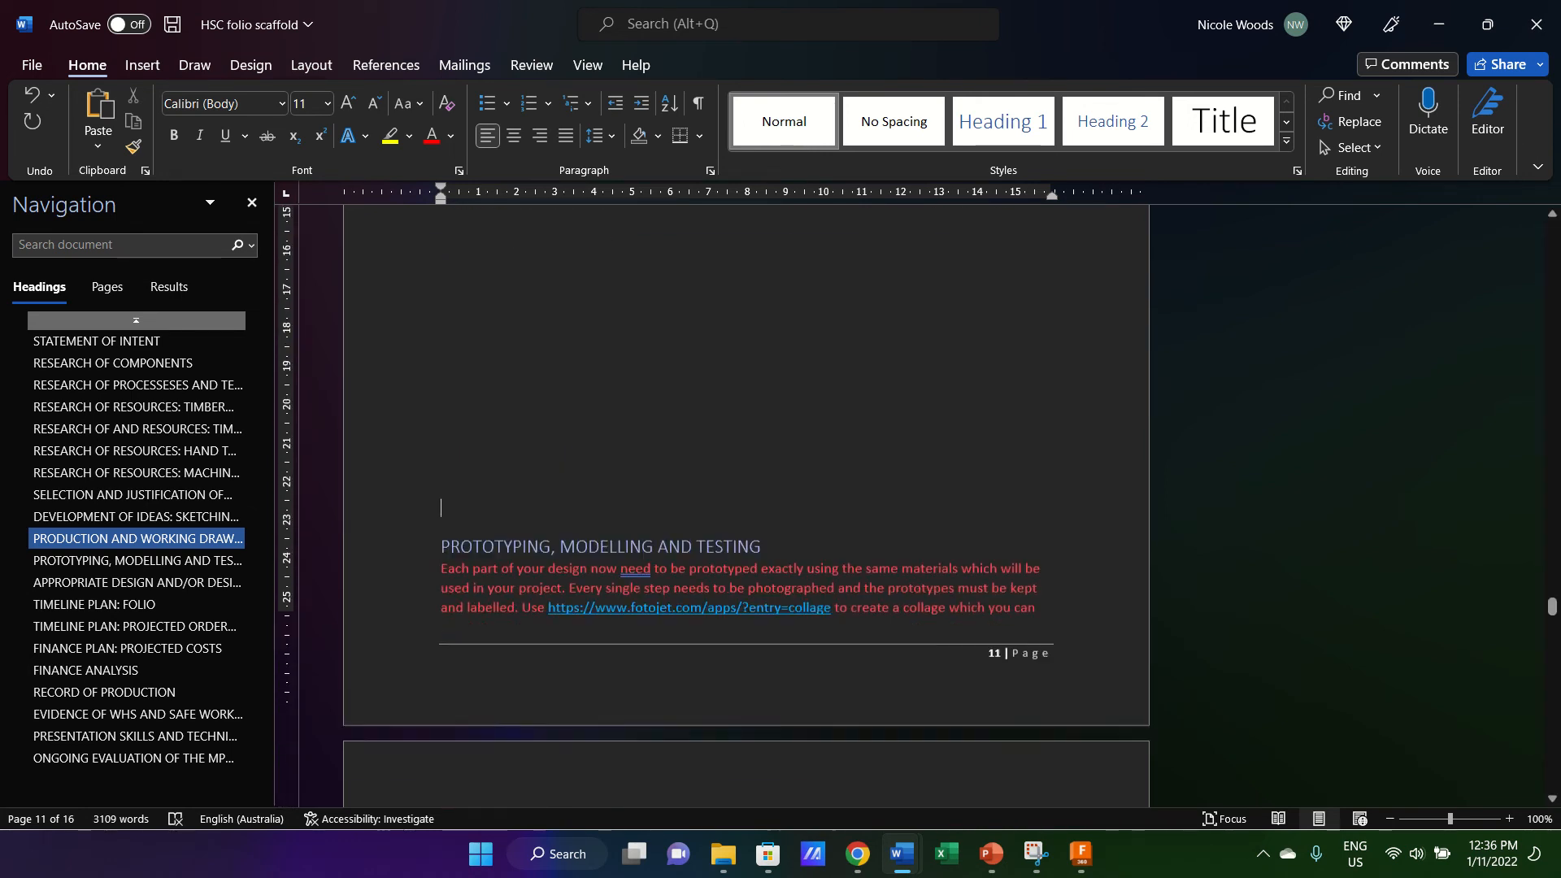
{"action": "key", "text": "Return"}
{"action": "key", "text": "Return"}
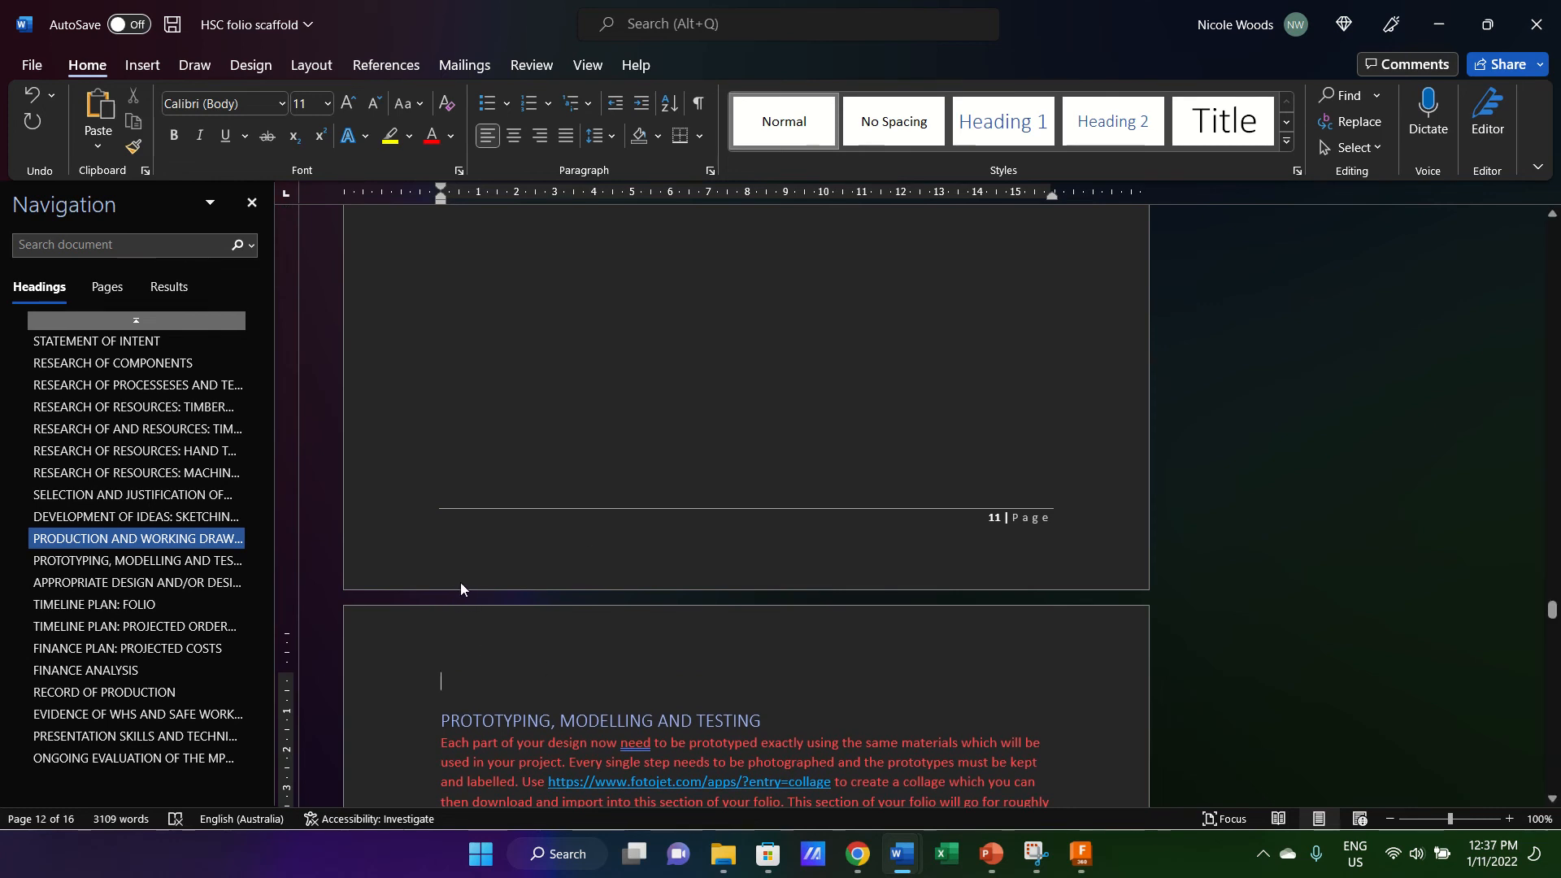
Insert a continuous section break above the PROTOTYPING, MODELLING AND TESTING heading and set that section's page orientation to landscape.
{"action": "left_click", "coordinate": [300, 72]}
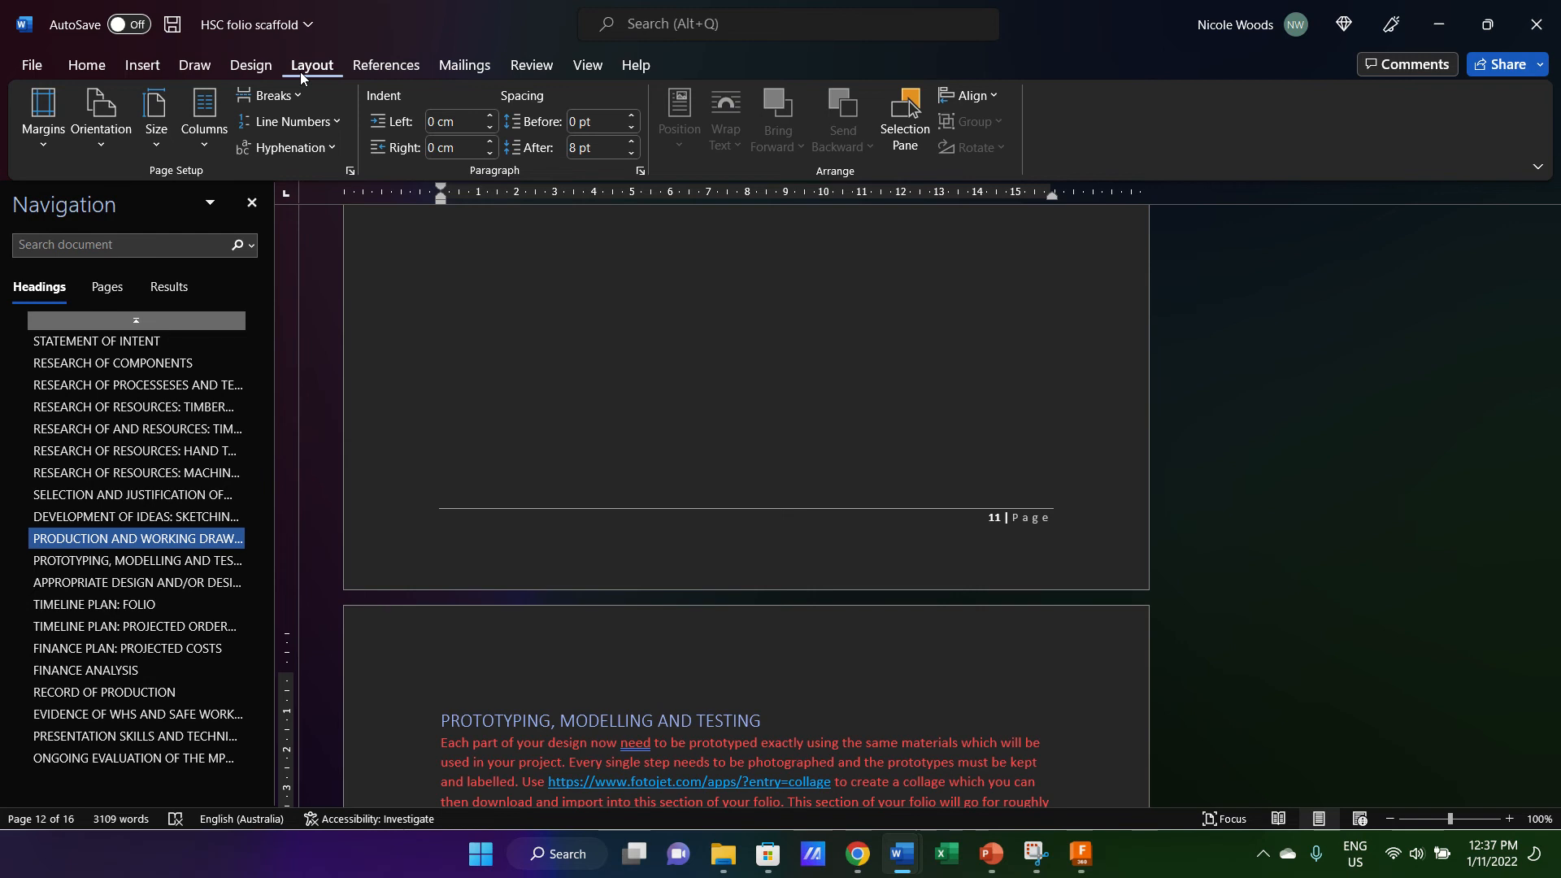
{"action": "left_click", "coordinate": [295, 96]}
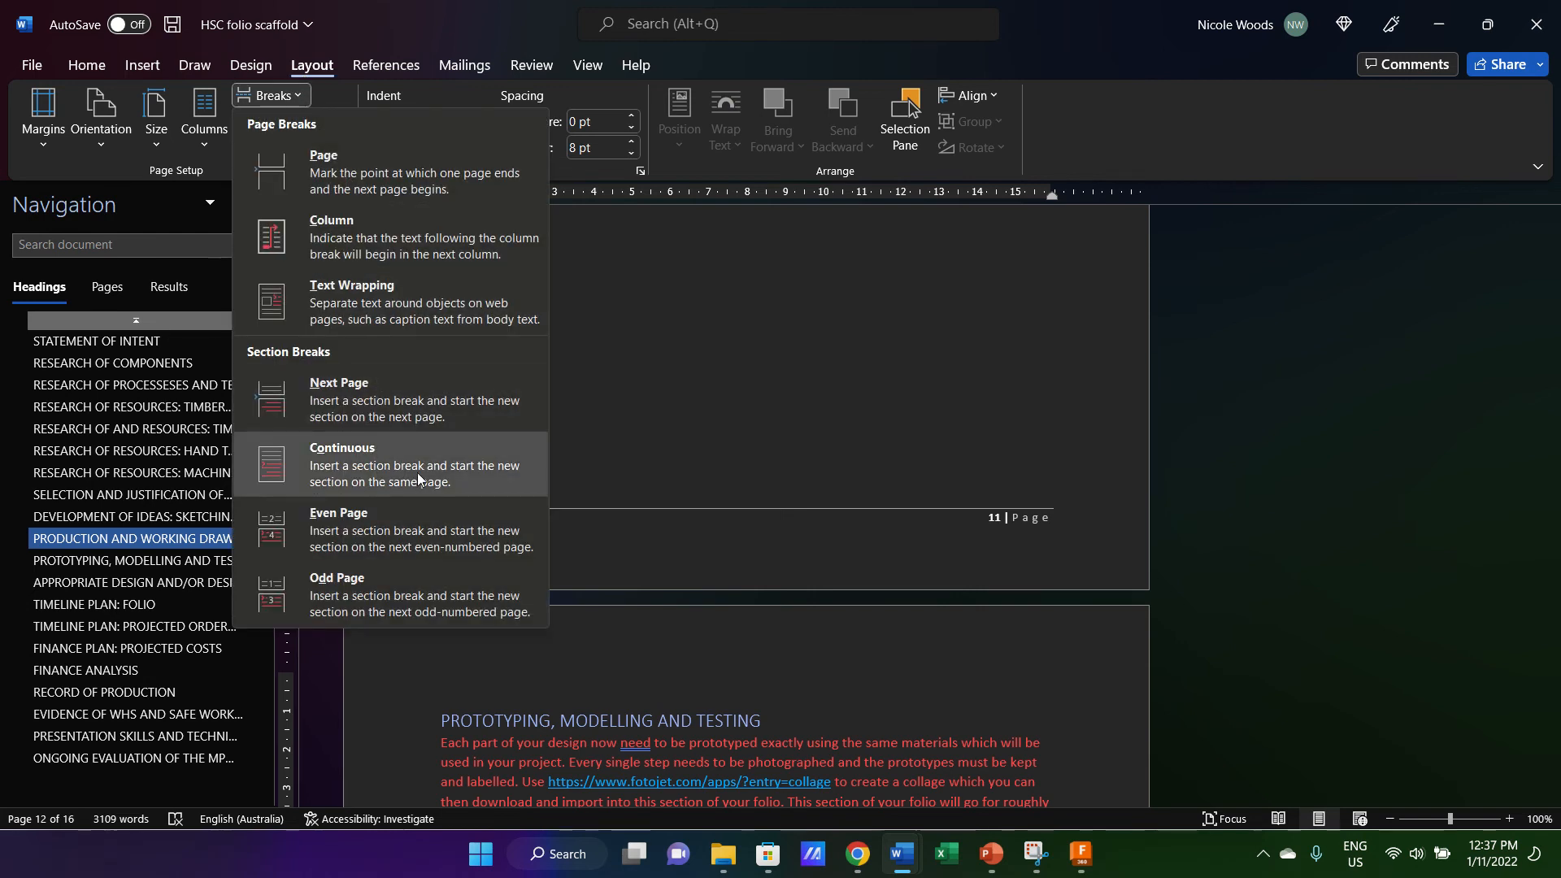
{"action": "left_click", "coordinate": [385, 479]}
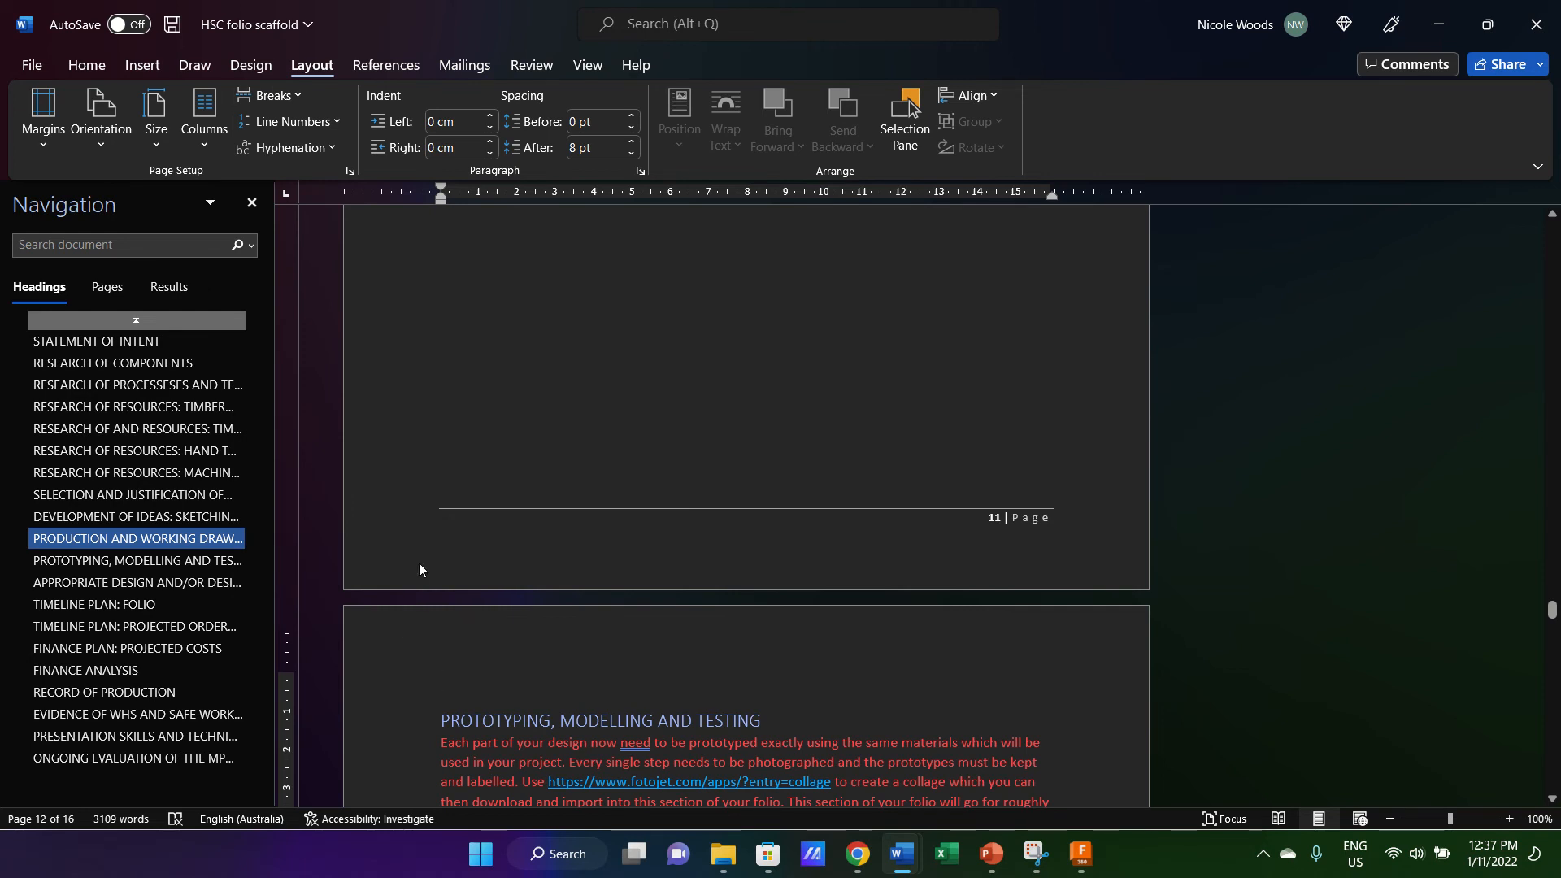
{"action": "left_click", "coordinate": [109, 138]}
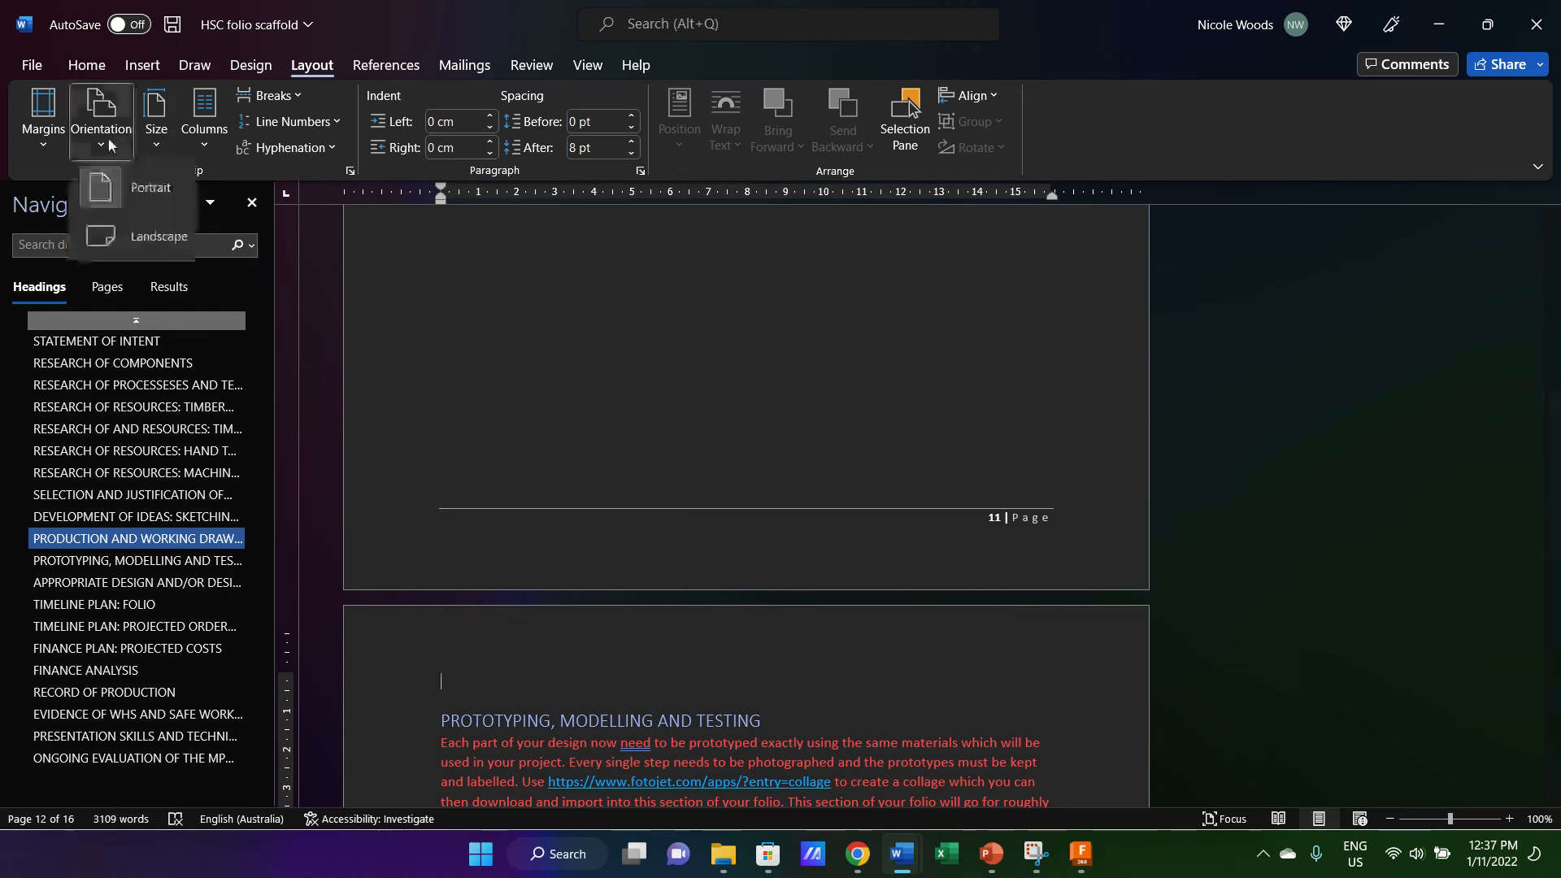
{"action": "left_click", "coordinate": [145, 234]}
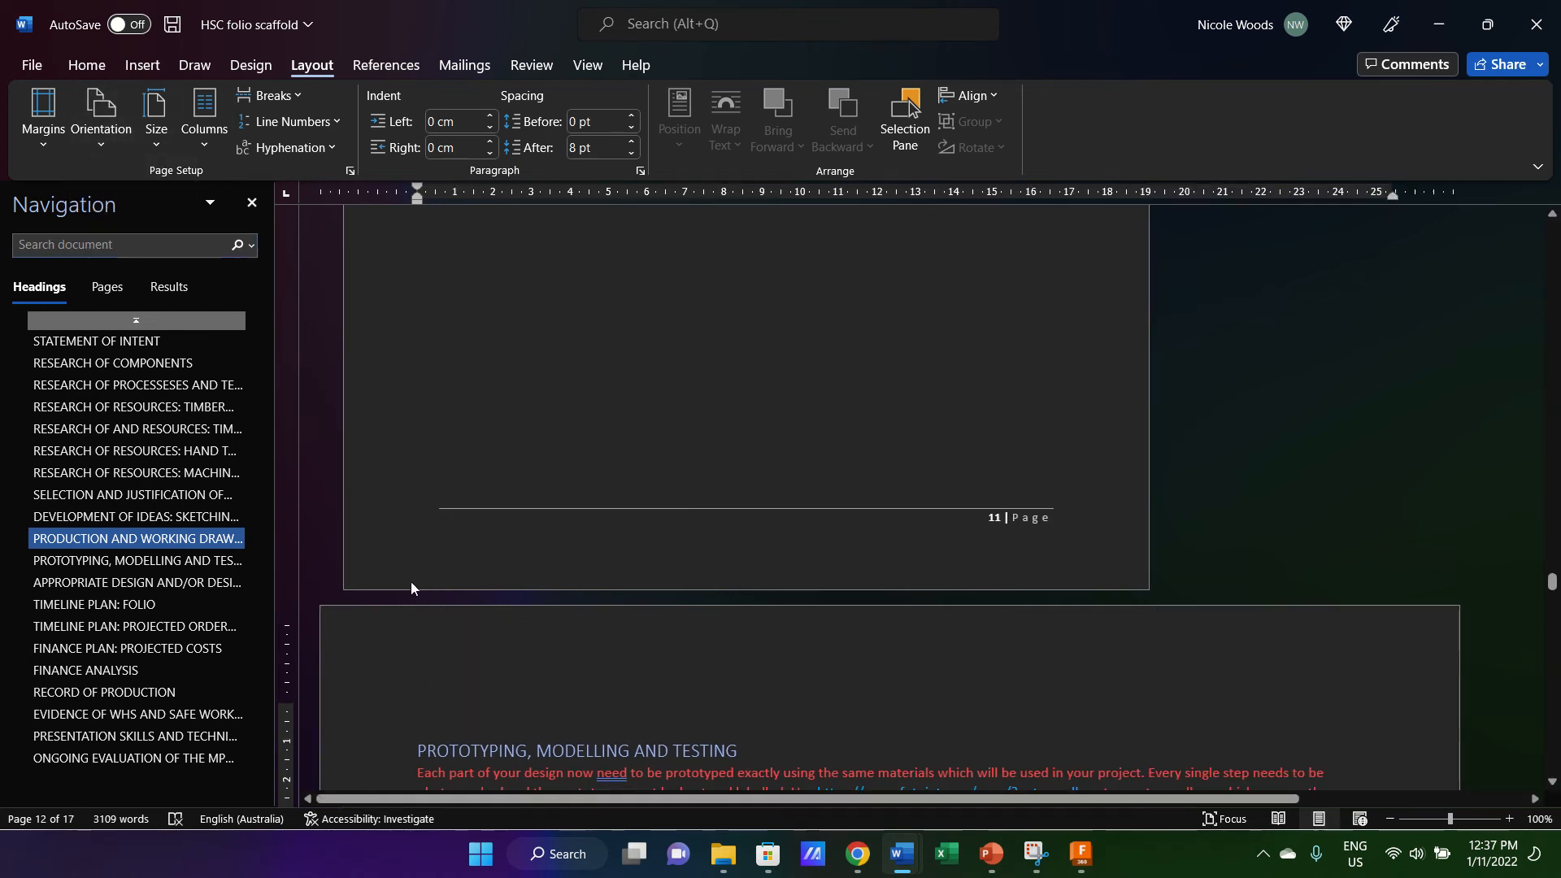
Paste the drawing snip onto the landscape page and set the picture's text wrapping to Through.
{"action": "key", "text": "ctrl+v"}
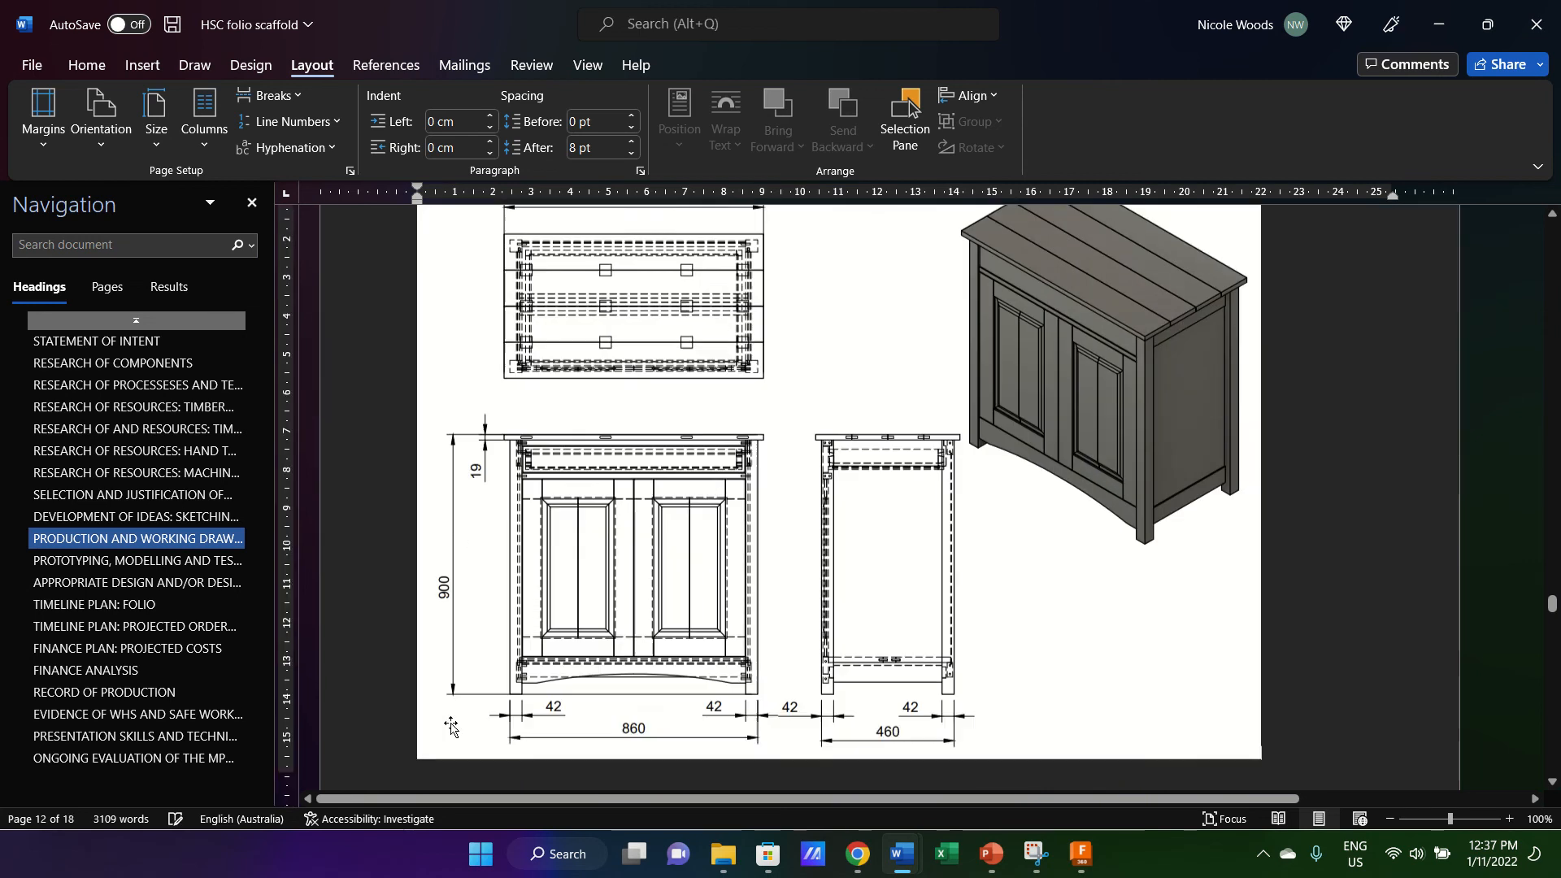
{"action": "scroll", "coordinate": [556, 615], "scroll_direction": "up", "scroll_amount": 2}
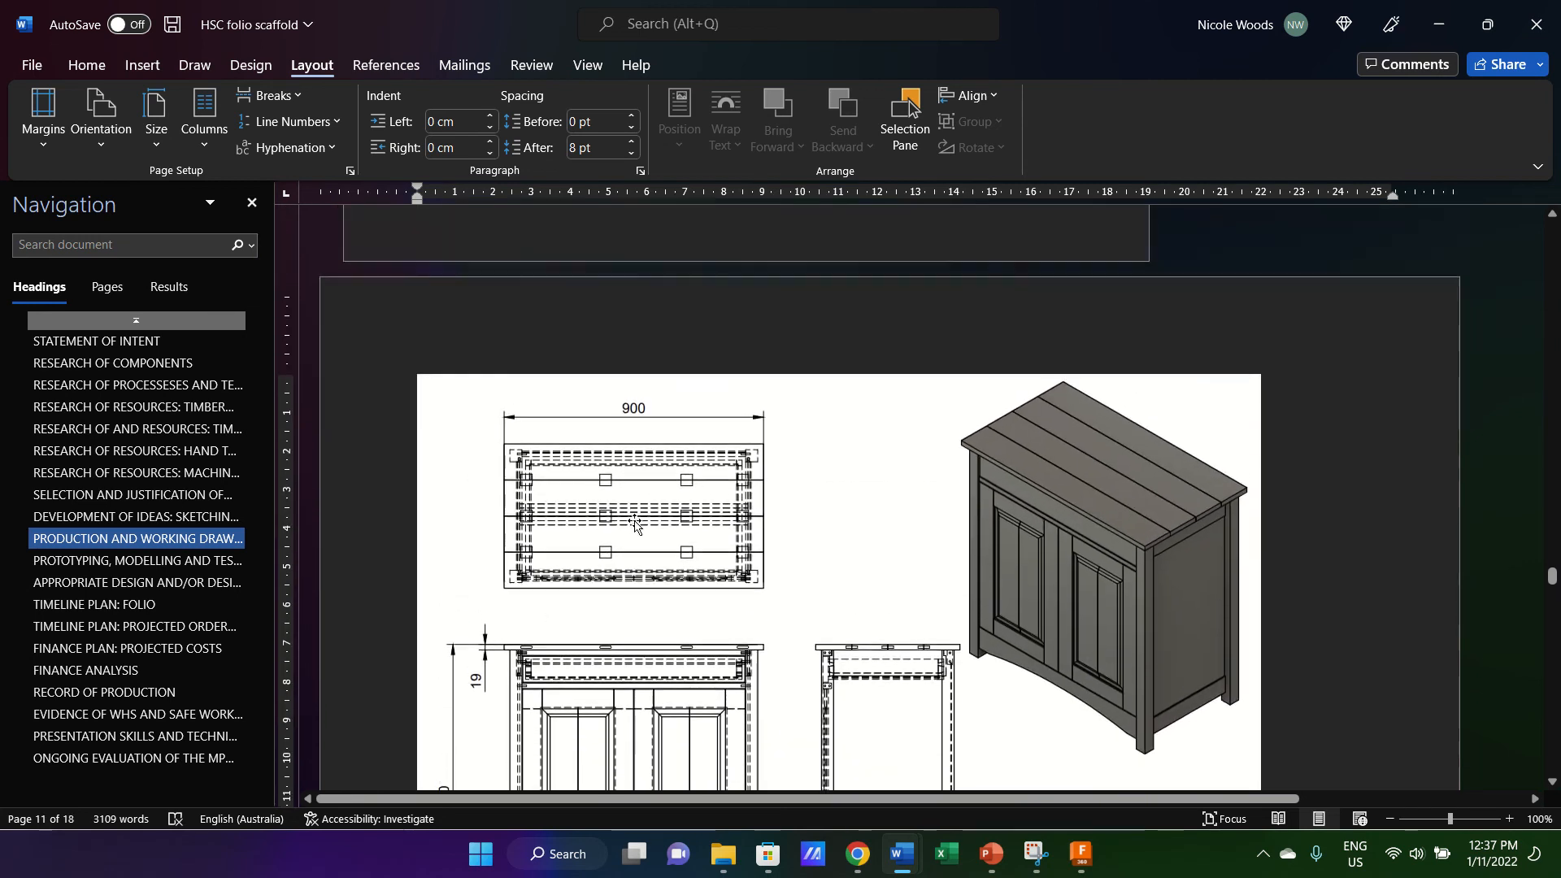
{"action": "left_click", "coordinate": [809, 511]}
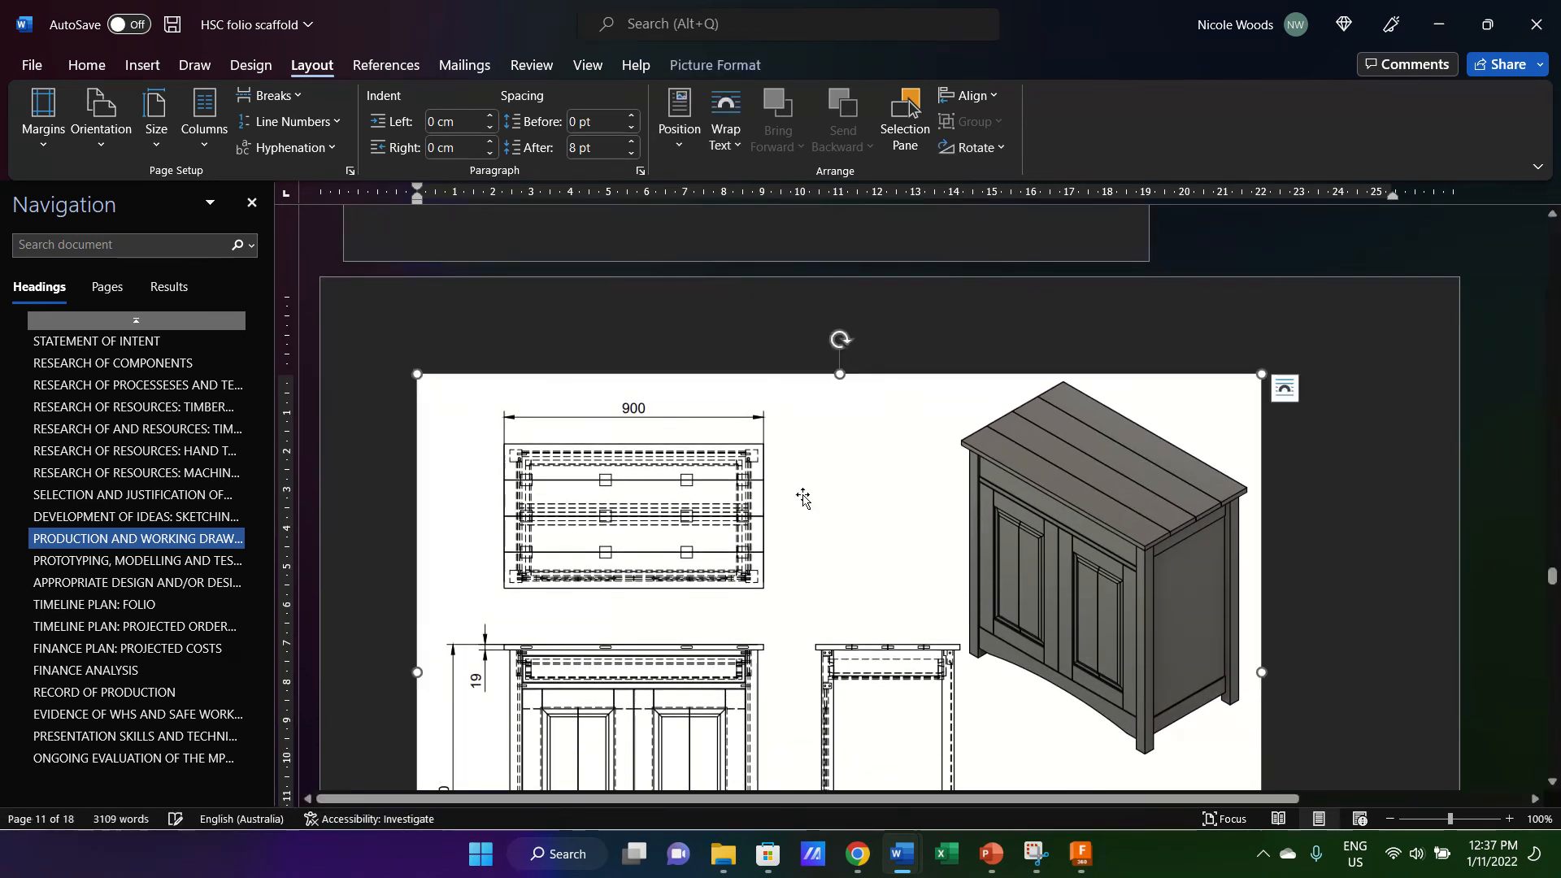
{"action": "left_click", "coordinate": [1288, 390]}
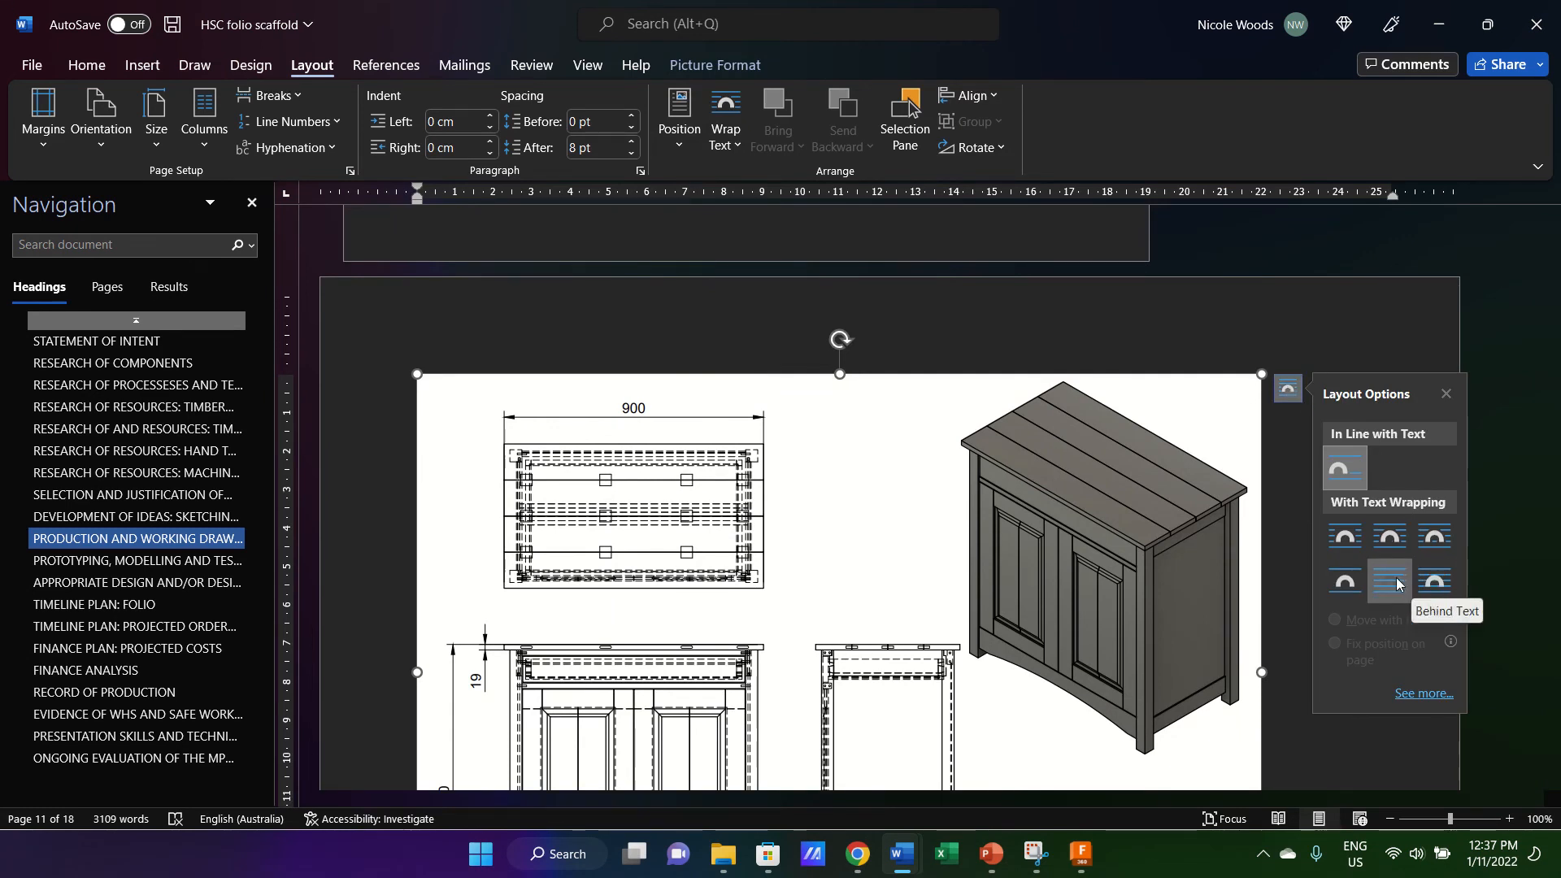
{"action": "left_click", "coordinate": [1435, 536]}
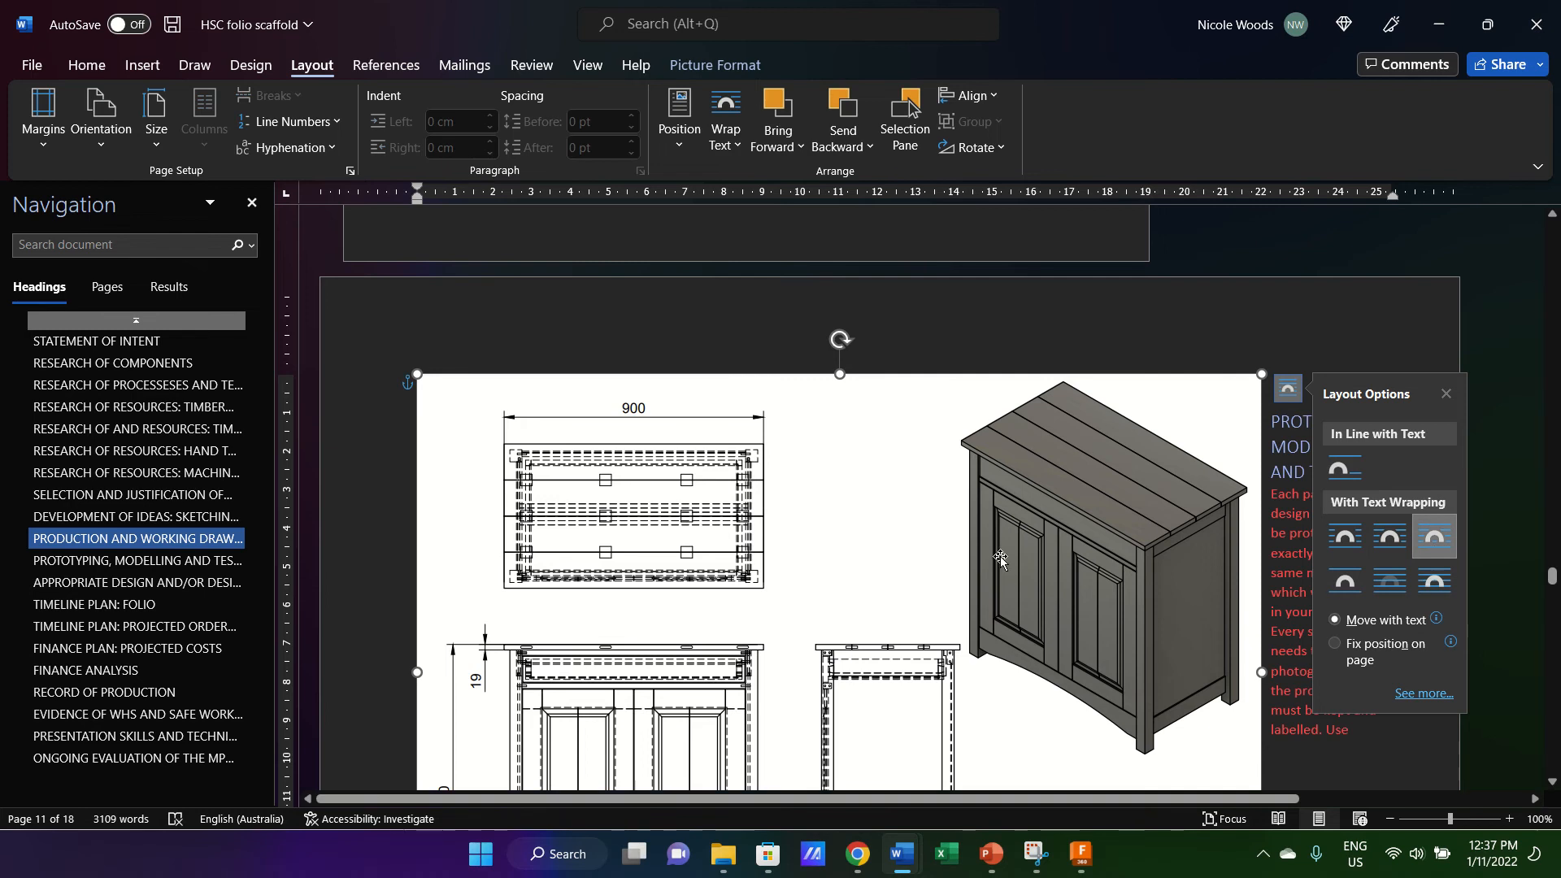
Shift the drawing picture slightly left and enlarge it proportionally from its lower-right corner to fill more of the landscape page.
{"action": "left_click_drag", "start_coordinate": [1000, 559], "coordinate": [973, 494]}
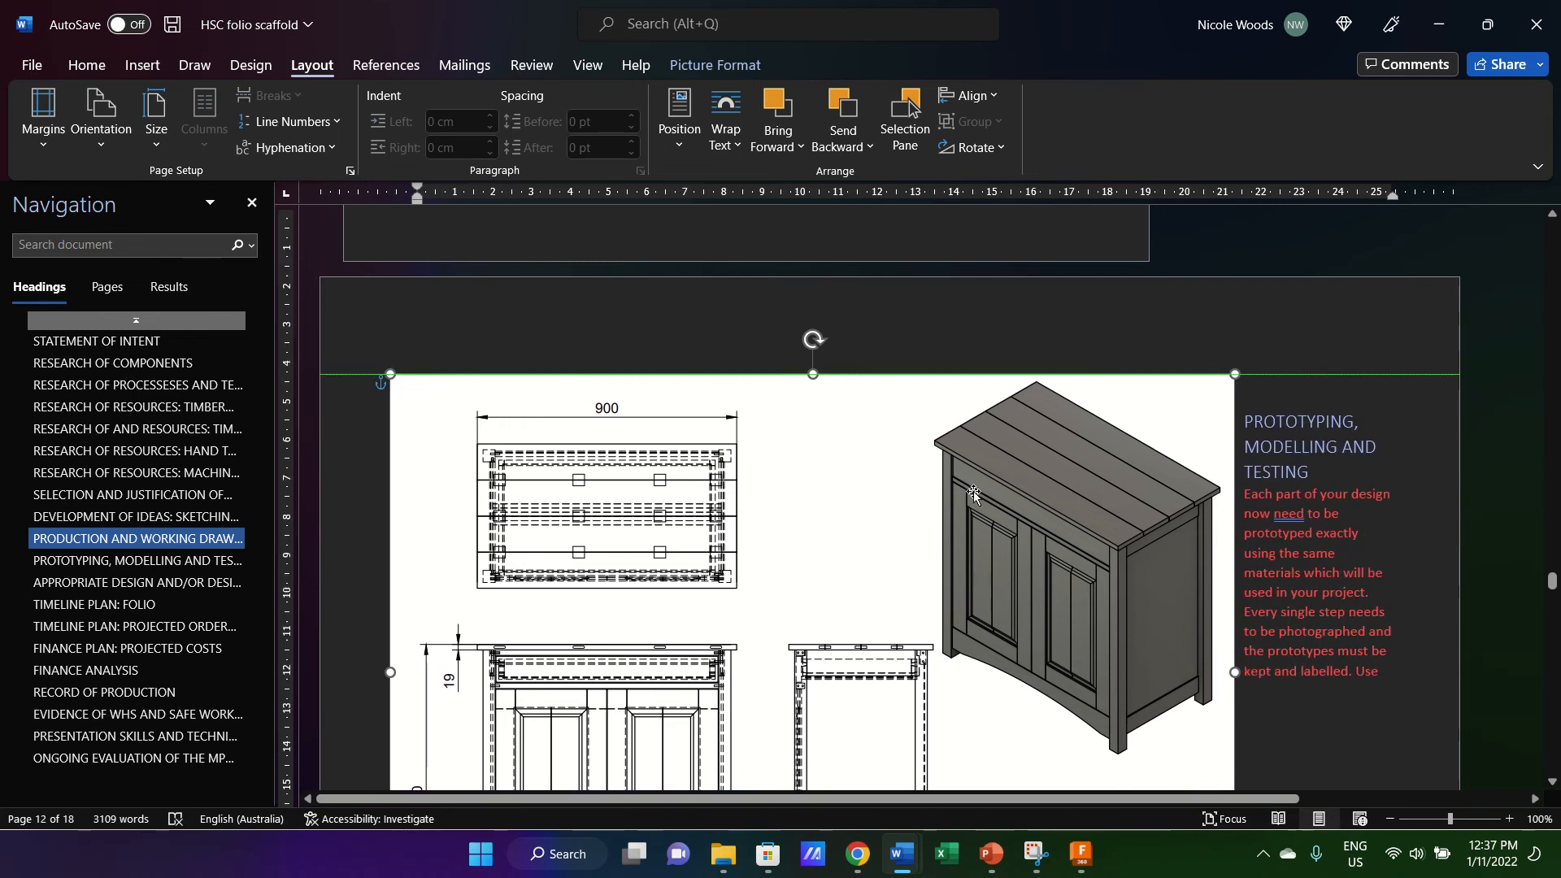
{"action": "scroll", "coordinate": [973, 494], "scroll_direction": "down", "scroll_amount": 5}
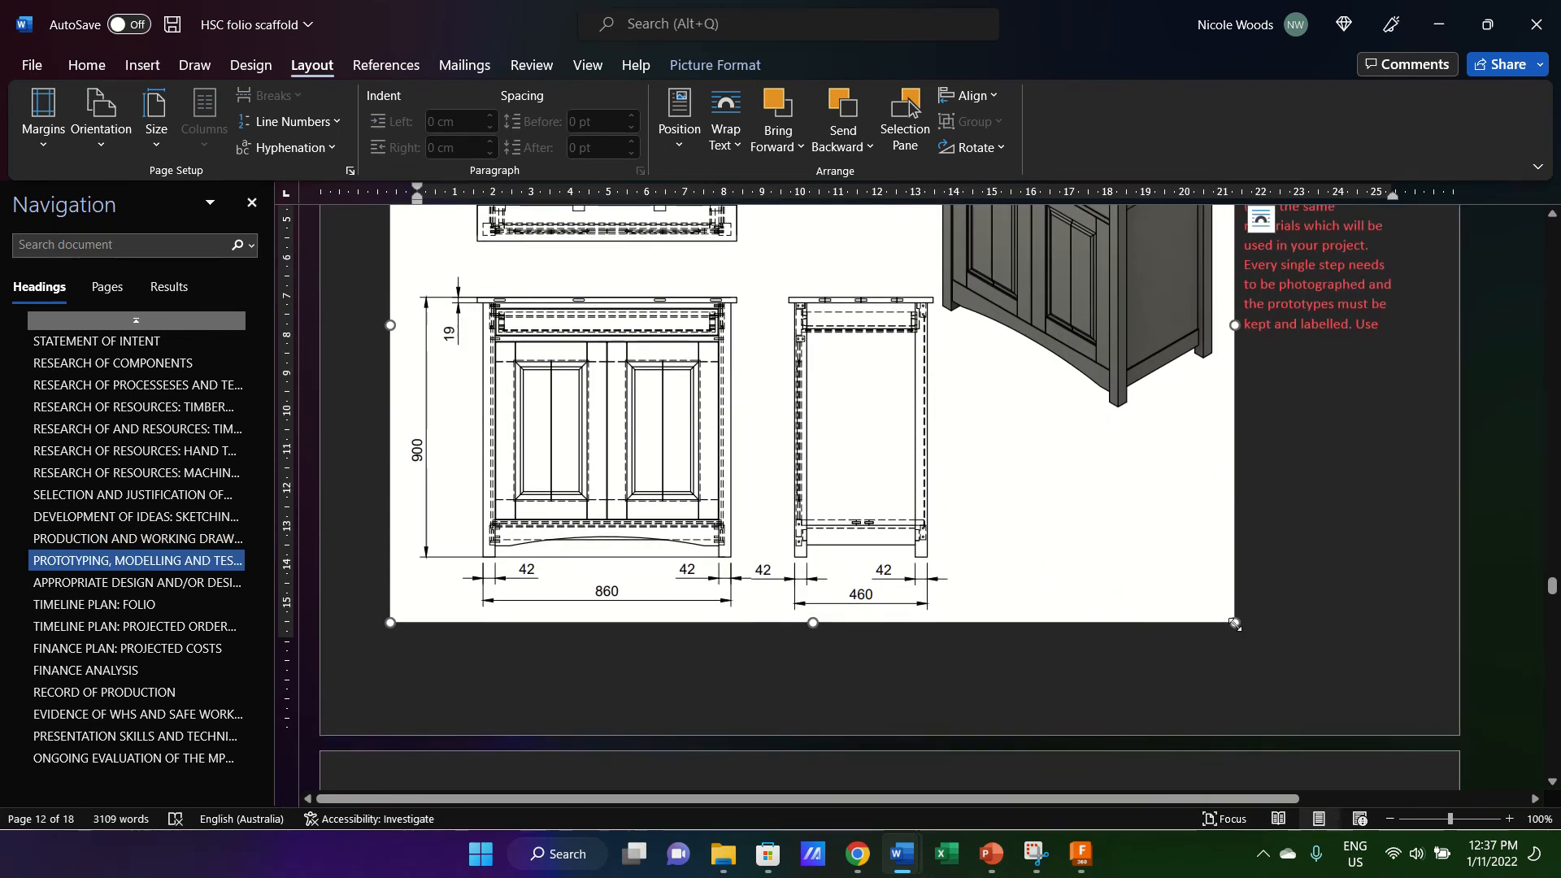
{"action": "left_click_drag", "start_coordinate": [1234, 623], "coordinate": [1343, 698]}
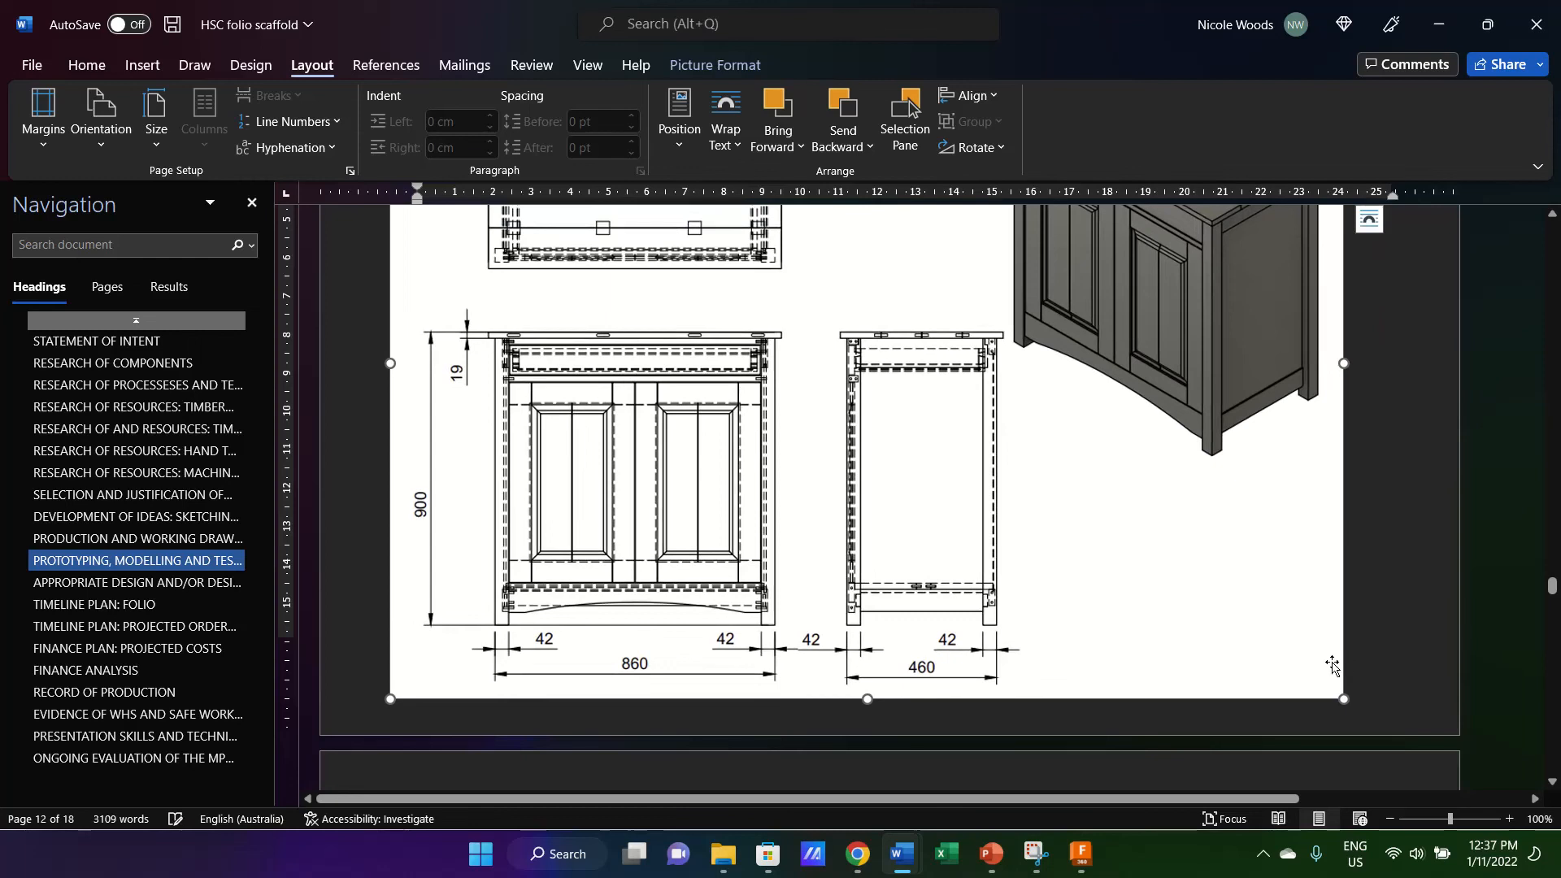
Reduce the landscape page's top margin so the drawing picture sits closer to the page's upper edge.
{"action": "scroll", "coordinate": [1334, 665], "scroll_direction": "up", "scroll_amount": 6}
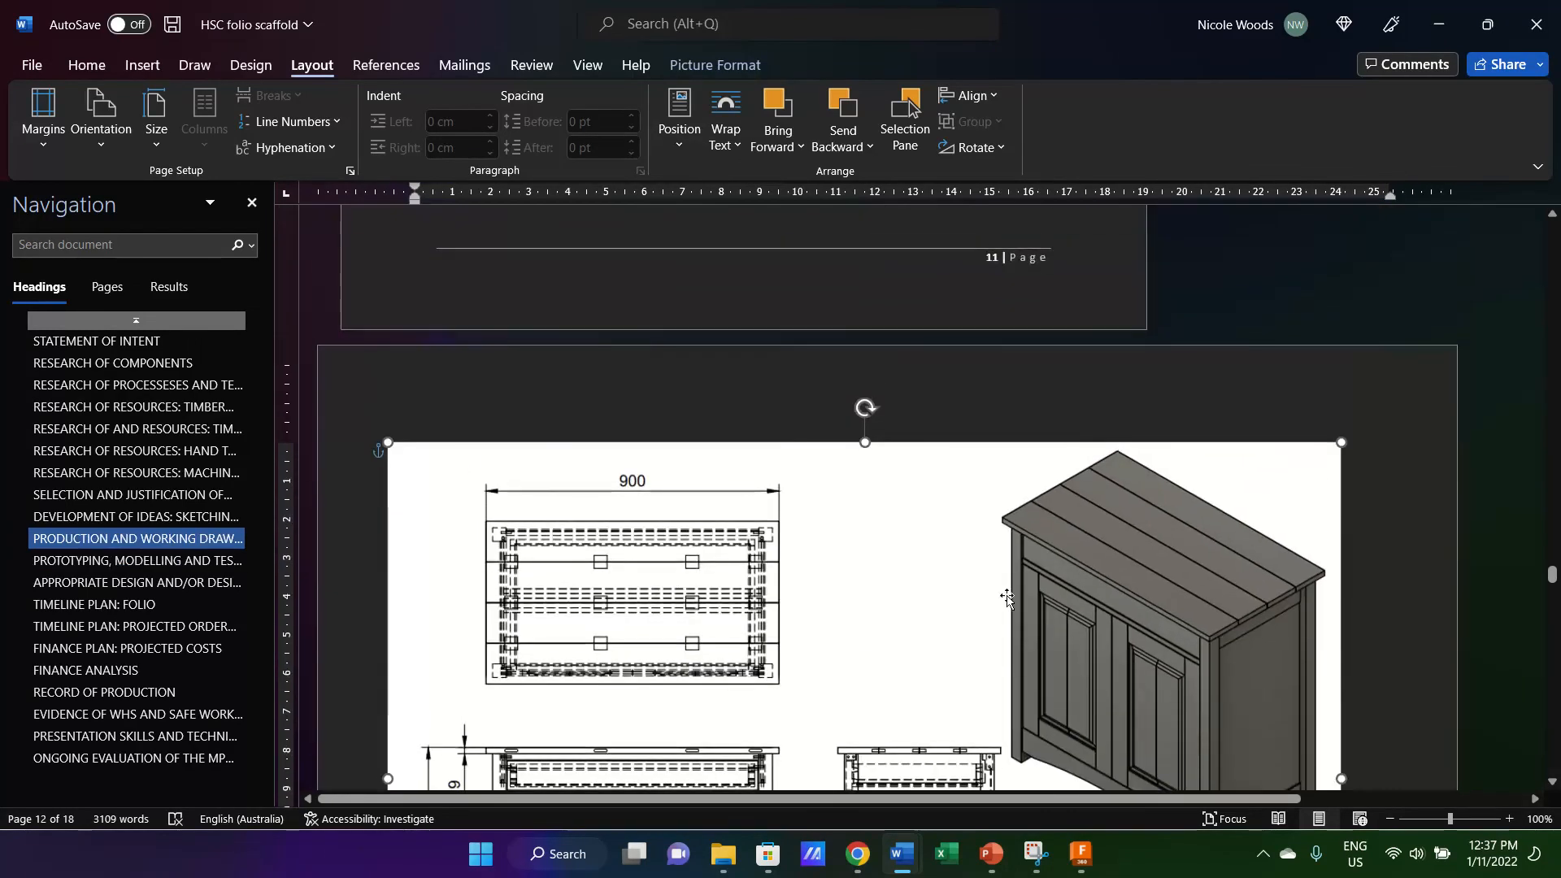
{"action": "scroll", "coordinate": [961, 560], "scroll_direction": "down", "scroll_amount": 3}
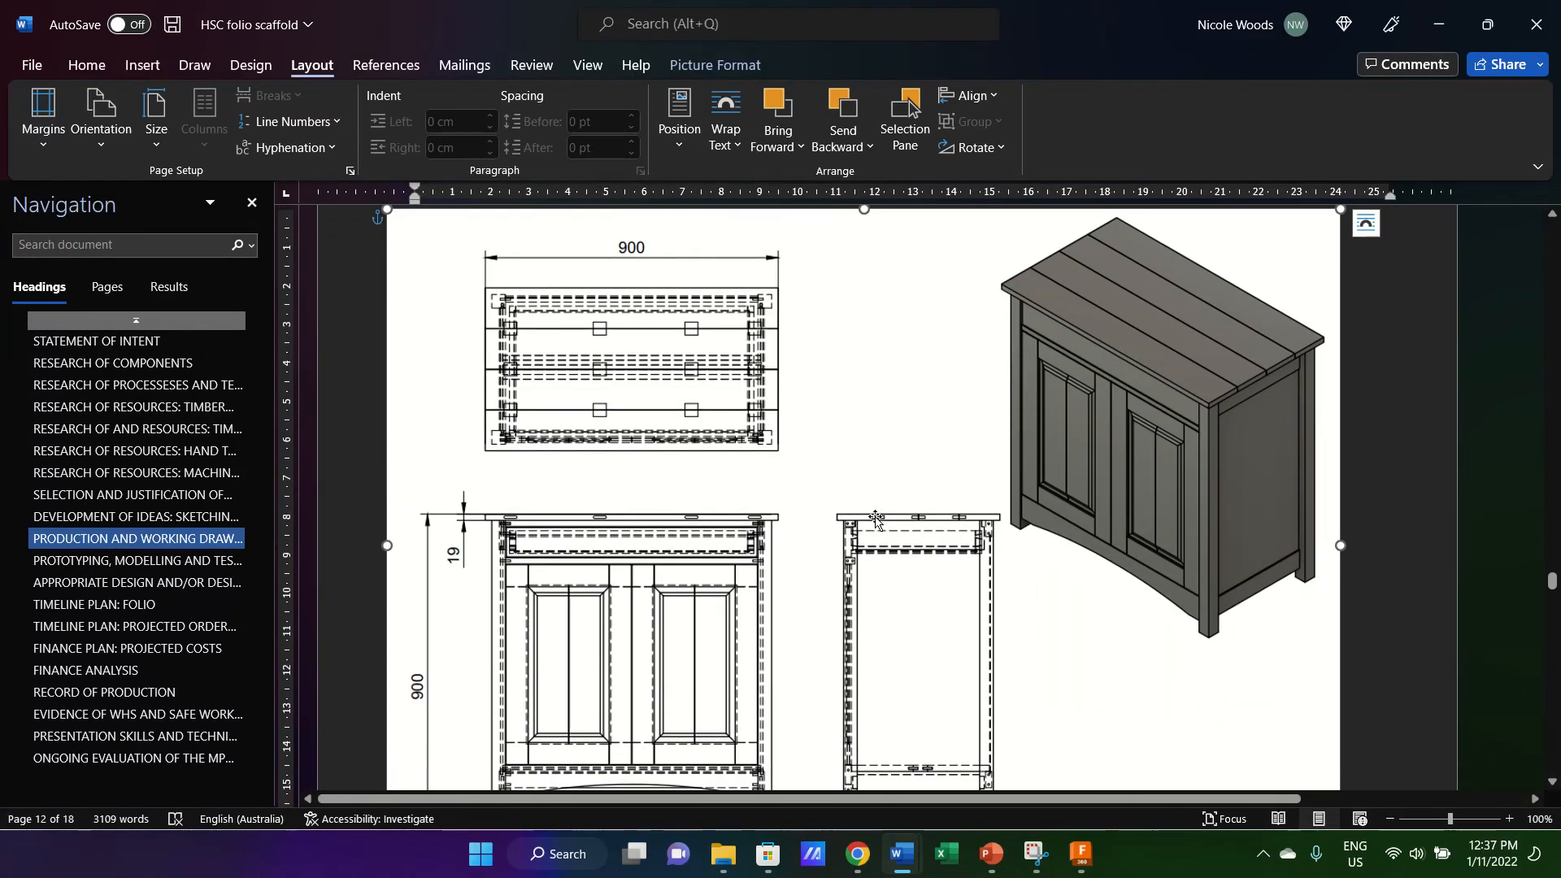
{"action": "scroll", "coordinate": [876, 518], "scroll_direction": "up", "scroll_amount": 3}
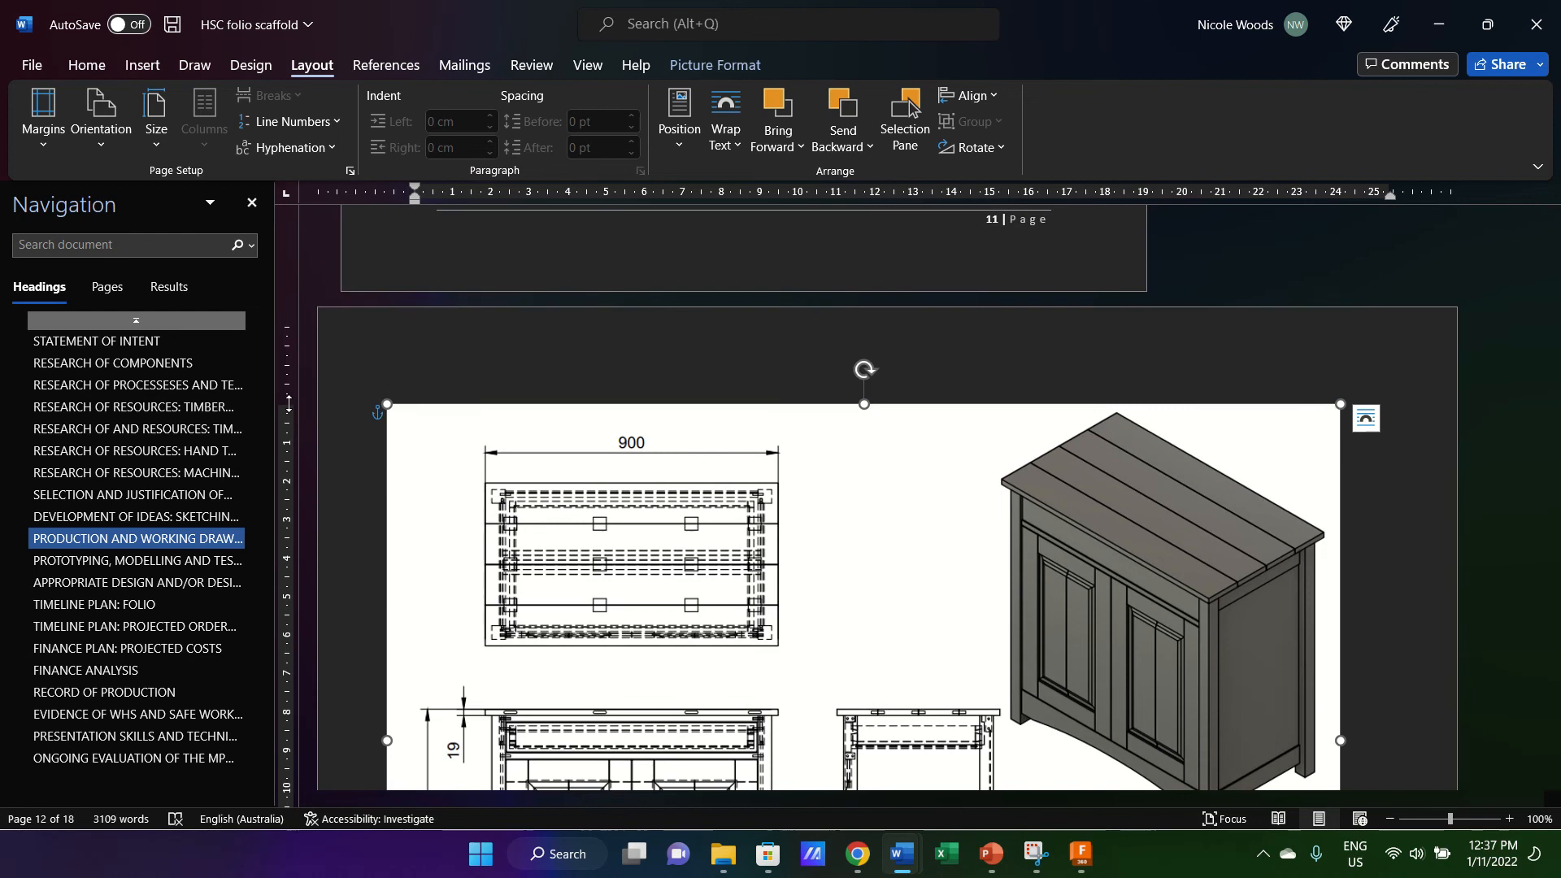
{"action": "scroll", "coordinate": [842, 499], "scroll_direction": "down", "scroll_amount": 1}
{"action": "scroll", "coordinate": [842, 499], "scroll_direction": "down", "scroll_amount": 1}
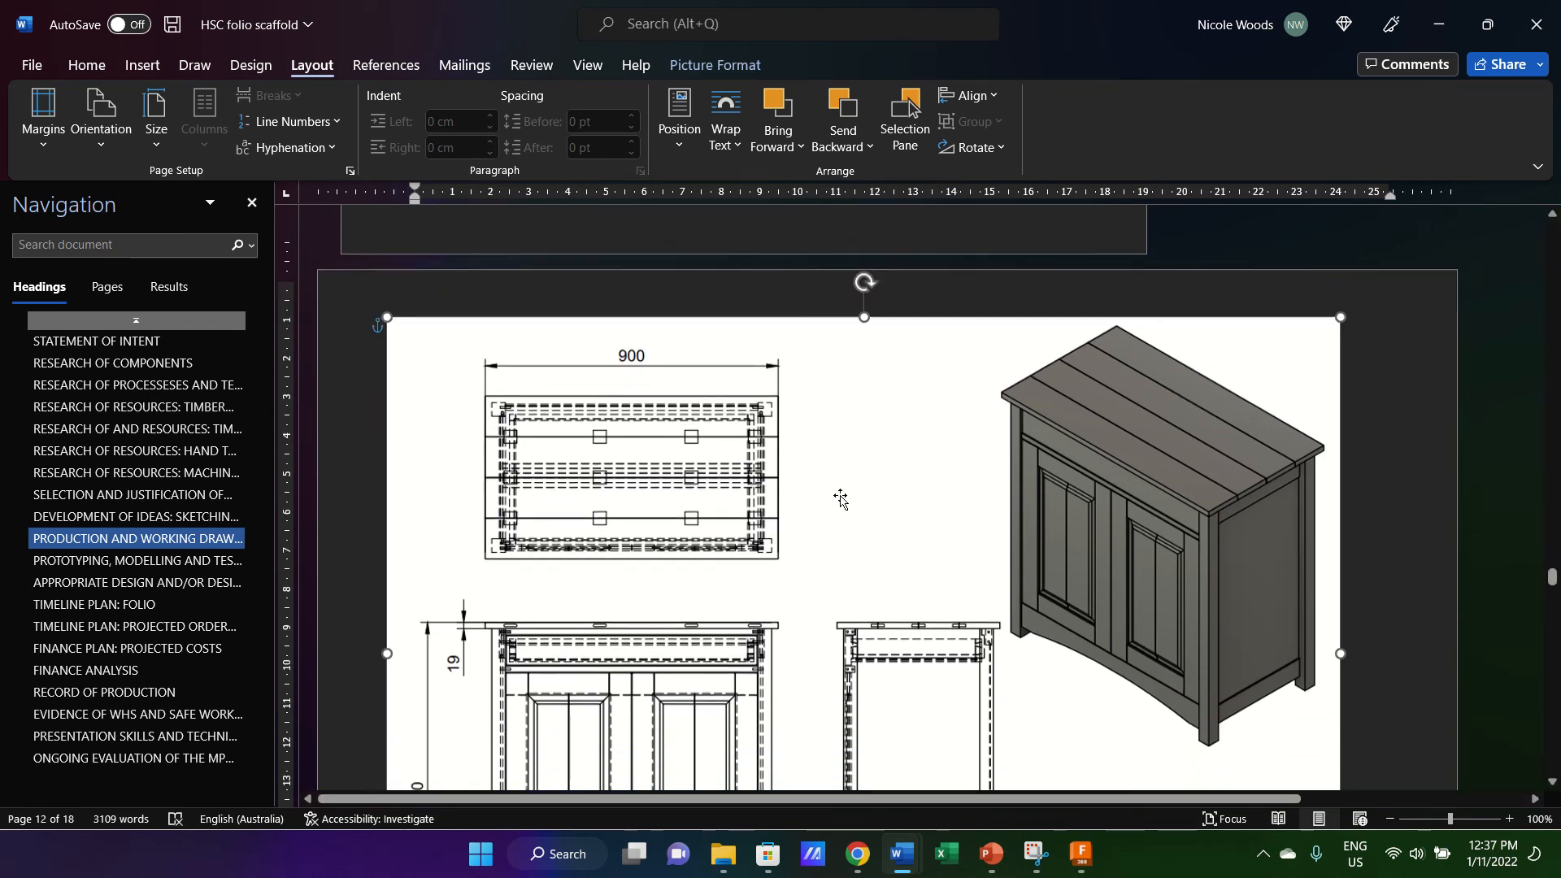
{"action": "scroll", "coordinate": [842, 499], "scroll_direction": "down", "scroll_amount": 5}
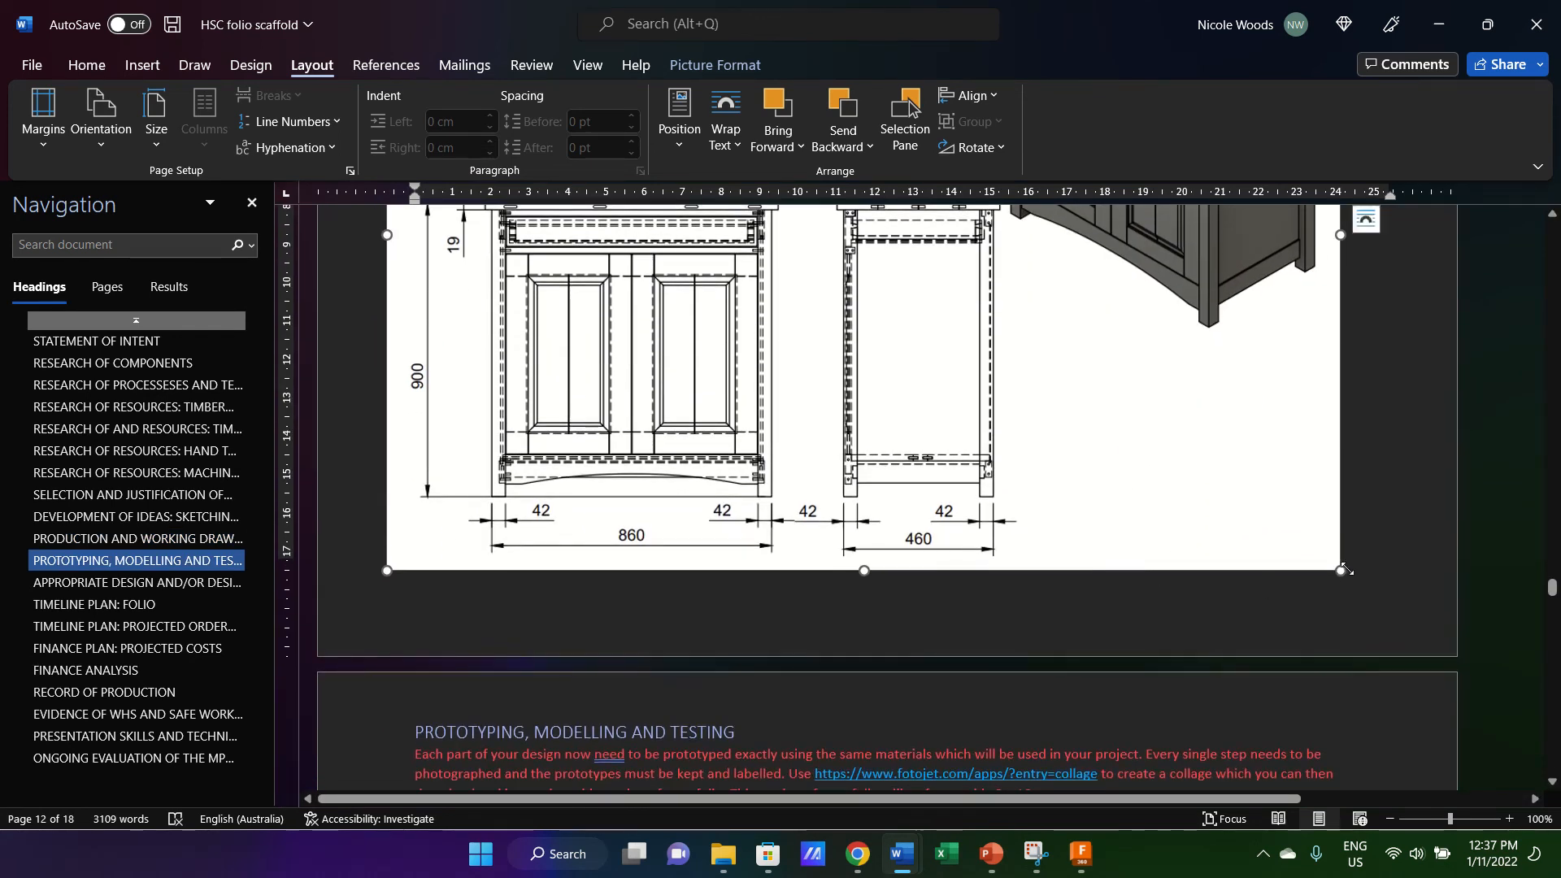
Enlarge the drawing picture proportionally from its lower-right corner and shift it slightly left on the landscape page.
{"action": "mouse_move", "coordinate": [1338, 568]}
{"action": "left_mouse_down"}
{"action": "mouse_move", "coordinate": [1403, 611]}
{"action": "mouse_move", "coordinate": [1408, 597]}
{"action": "left_mouse_up"}
{"action": "scroll", "coordinate": [1183, 499], "scroll_direction": "up", "scroll_amount": 6}
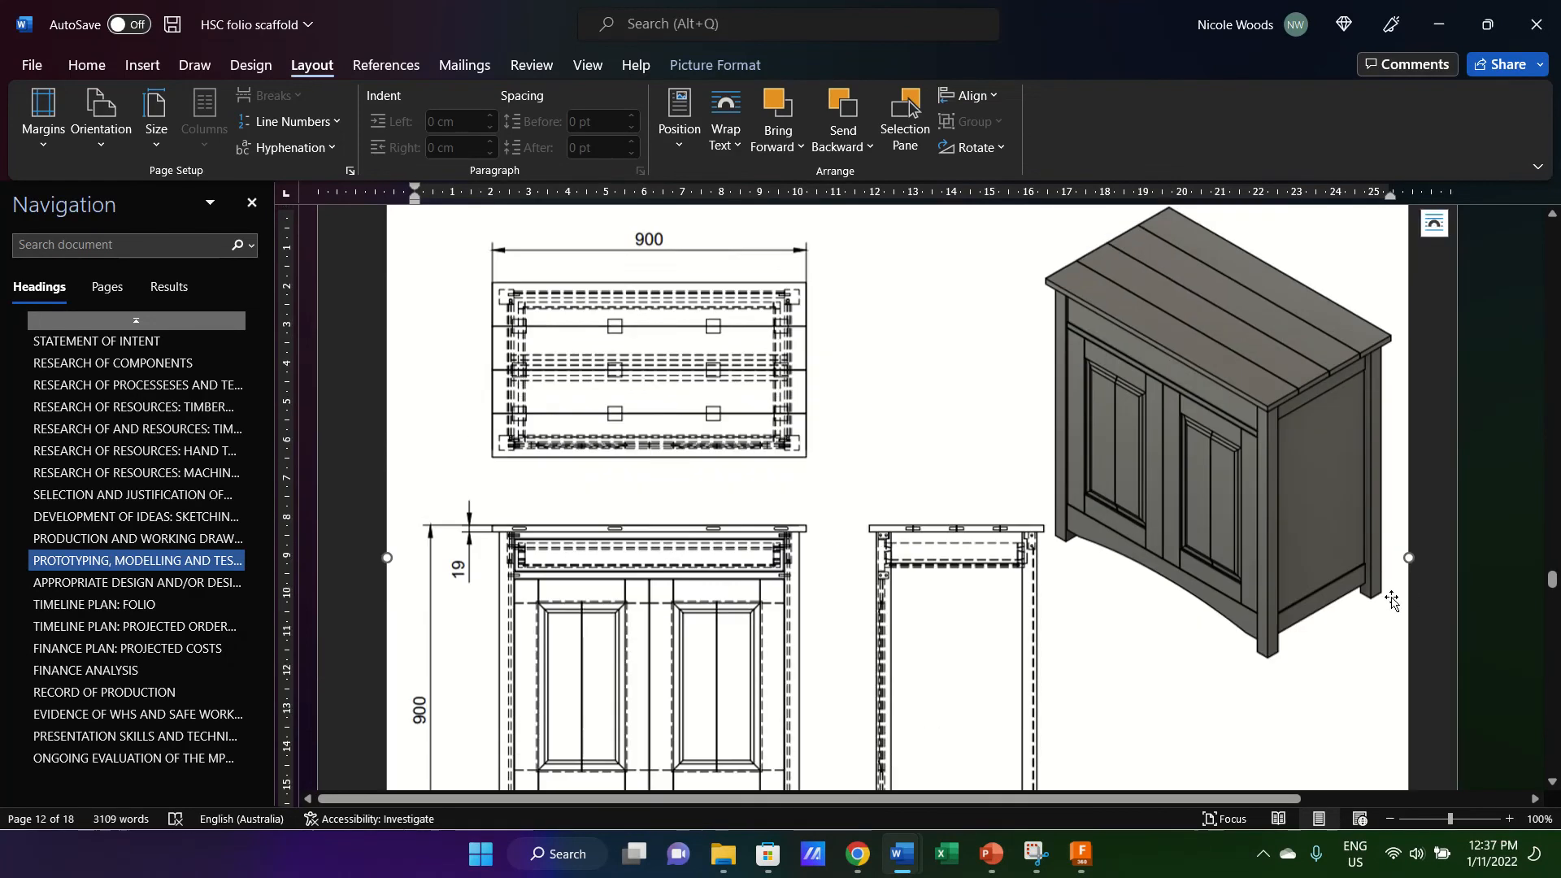
{"action": "scroll", "coordinate": [1183, 499], "scroll_direction": "down", "scroll_amount": 8}
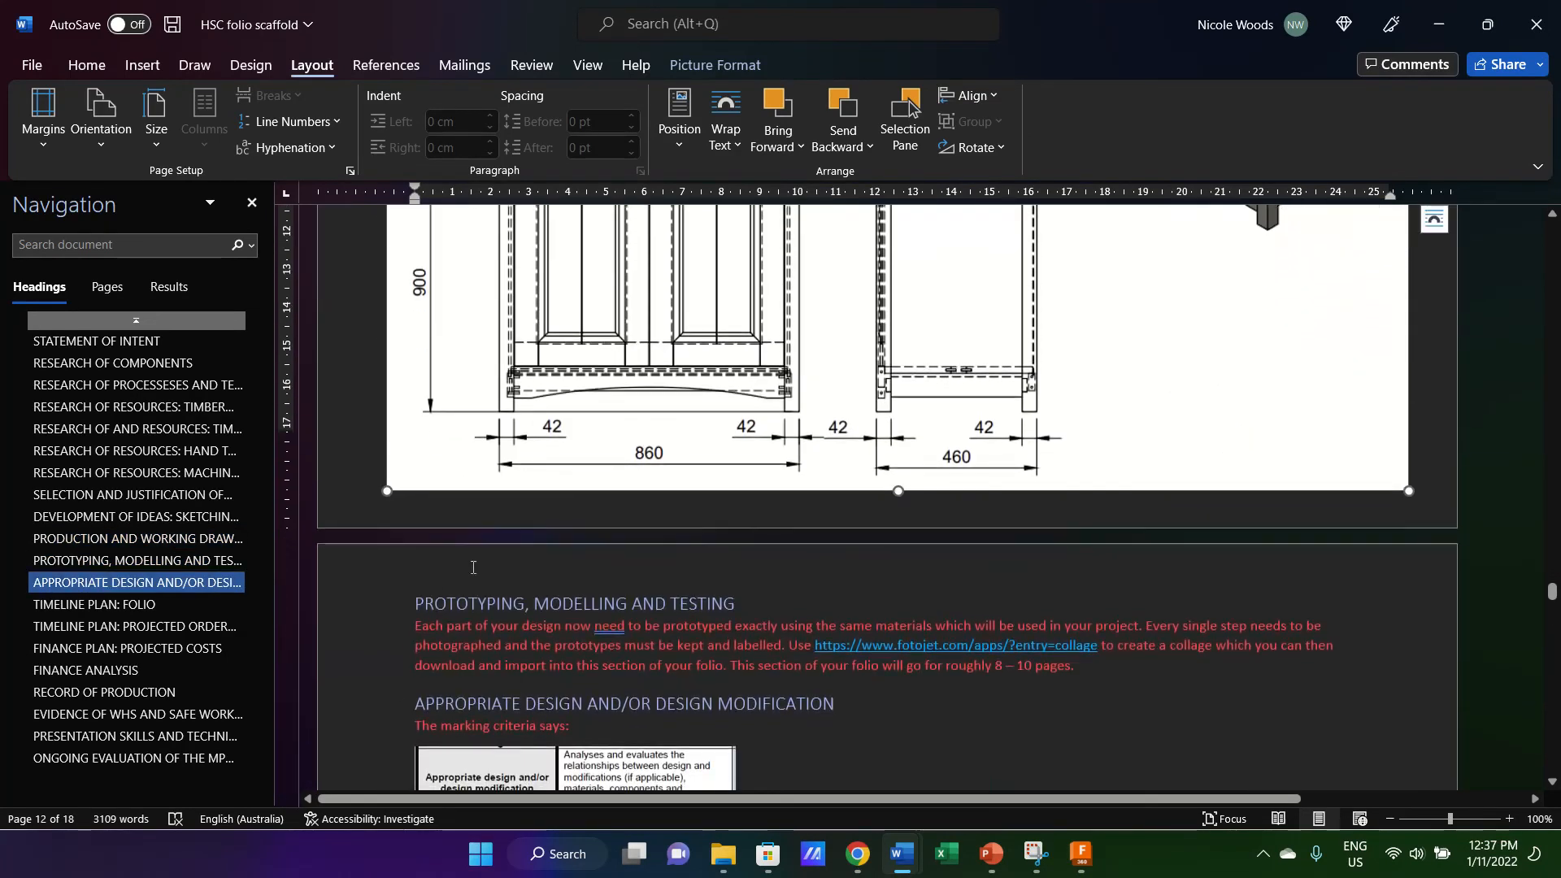
{"action": "left_click", "coordinate": [1431, 450]}
{"action": "key", "text": "ctrl+Return"}
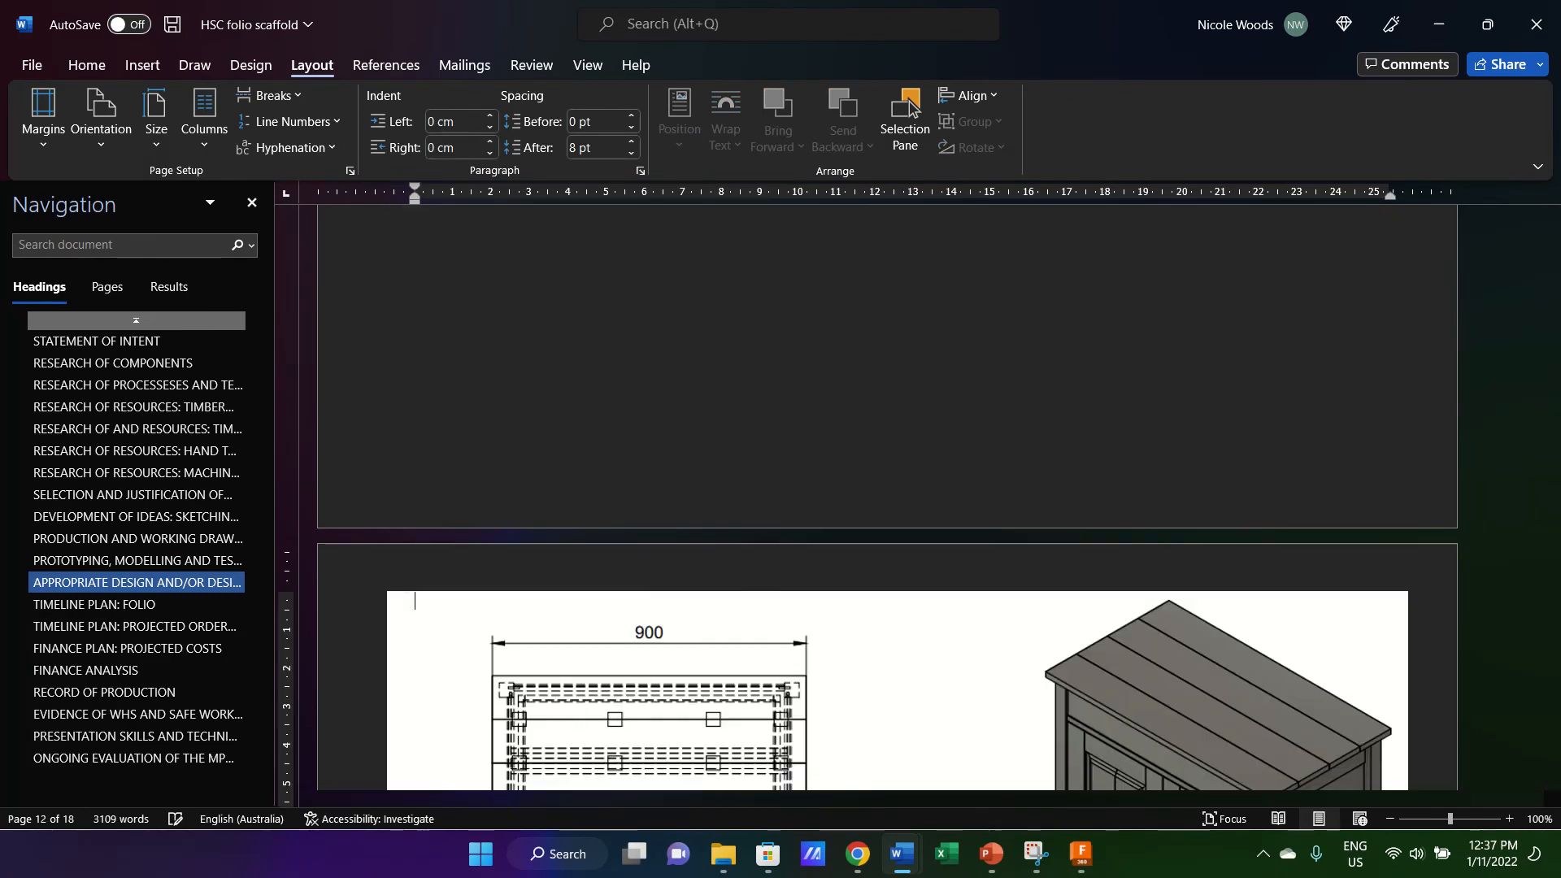
{"action": "left_click", "coordinate": [947, 645]}
{"action": "scroll", "coordinate": [942, 587], "scroll_direction": "down", "scroll_amount": 5}
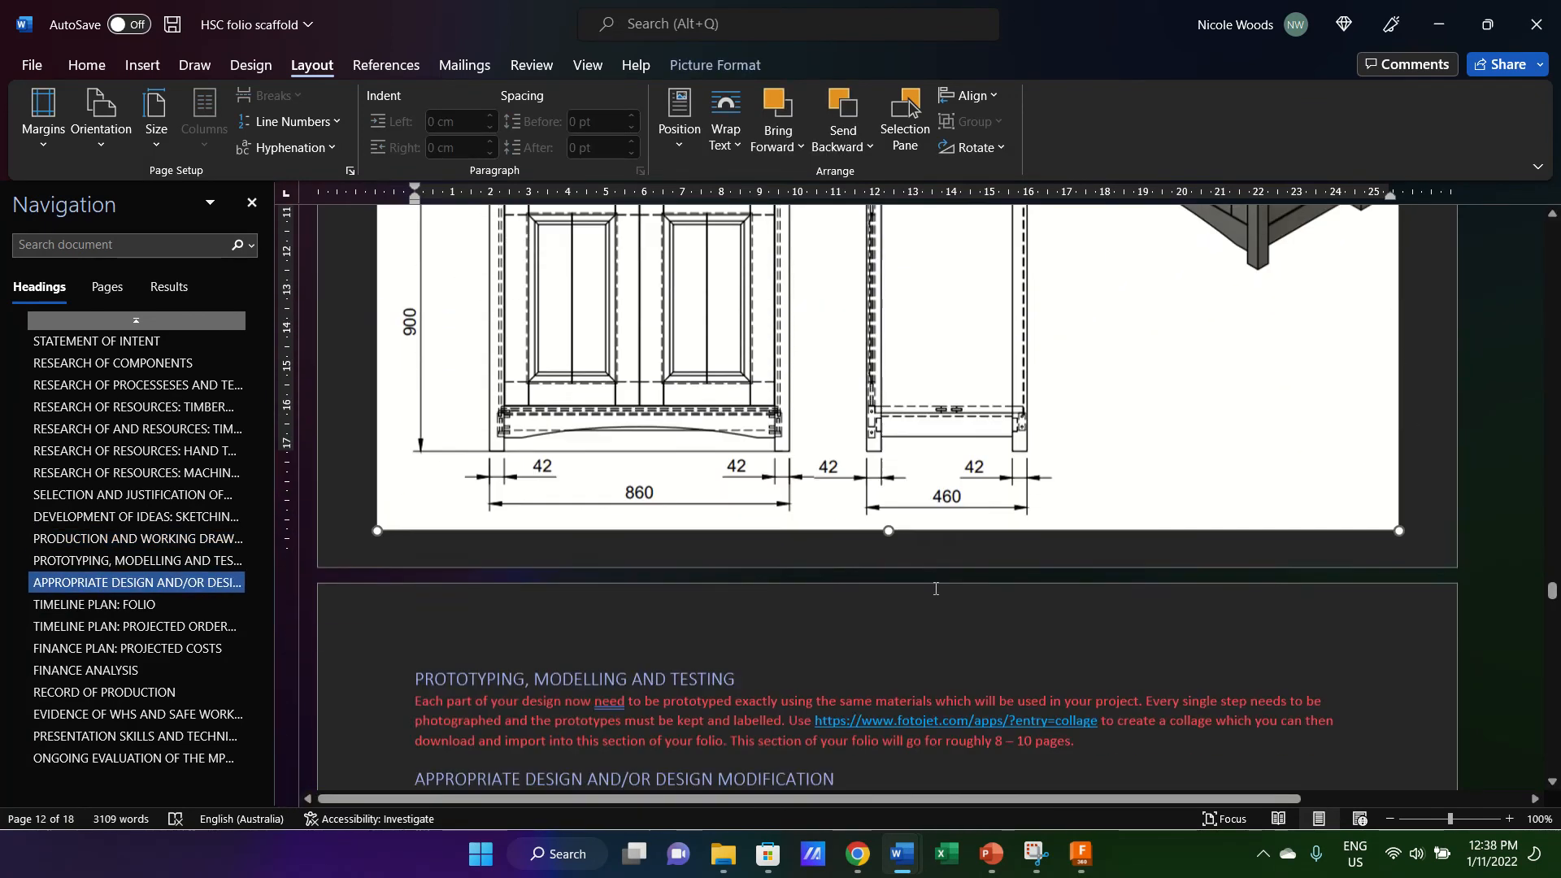
{"action": "left_click", "coordinate": [735, 620]}
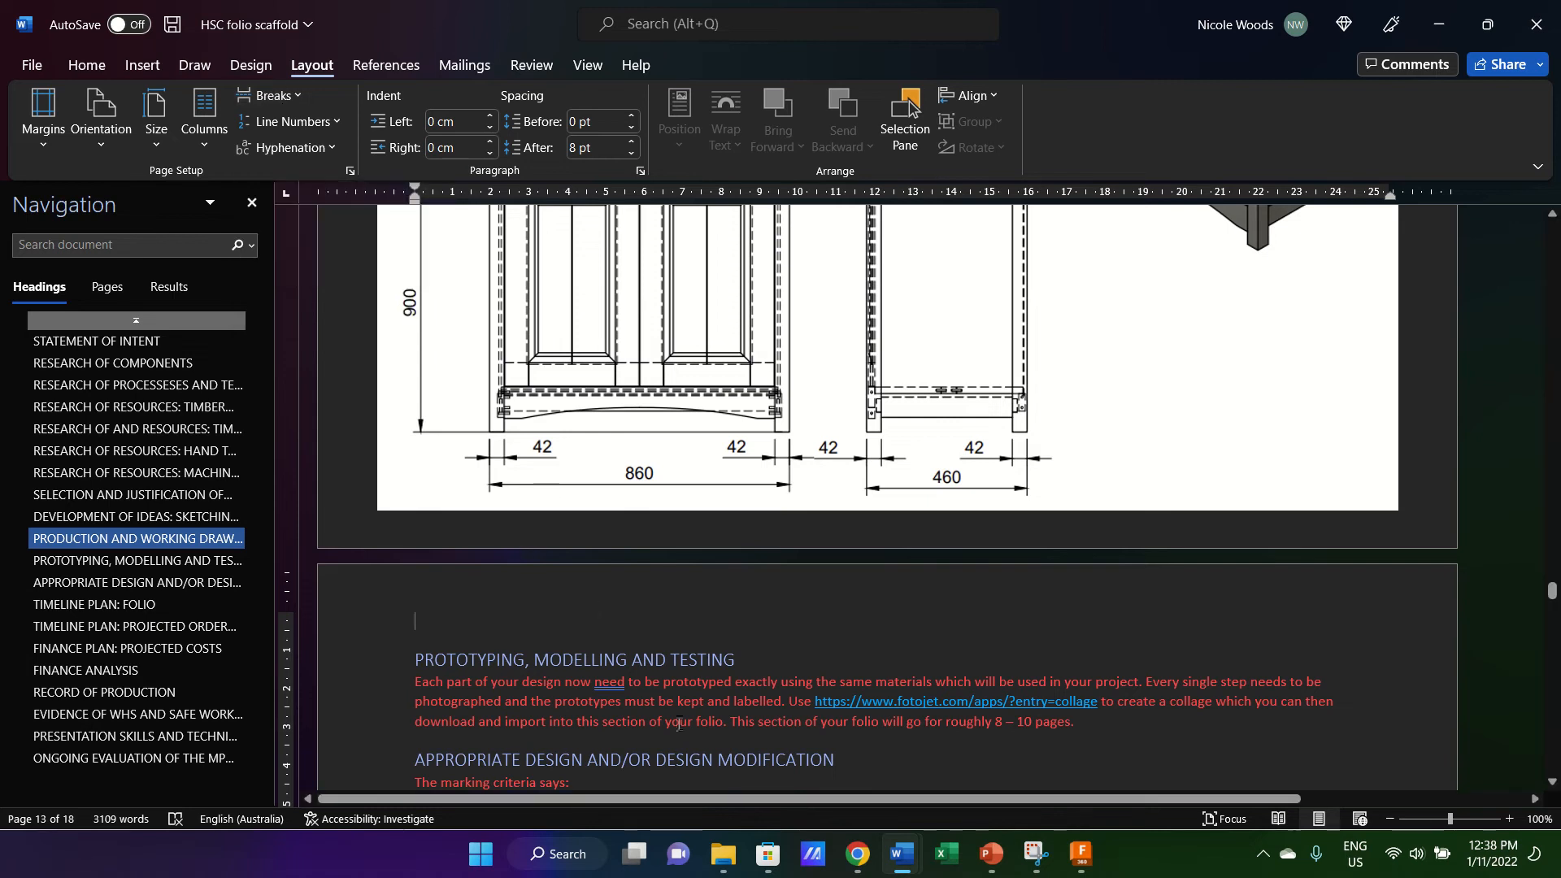
Switch to Autodesk Fusion 360 and bring up the Major Project v5 design.
{"action": "left_click", "coordinate": [1080, 854]}
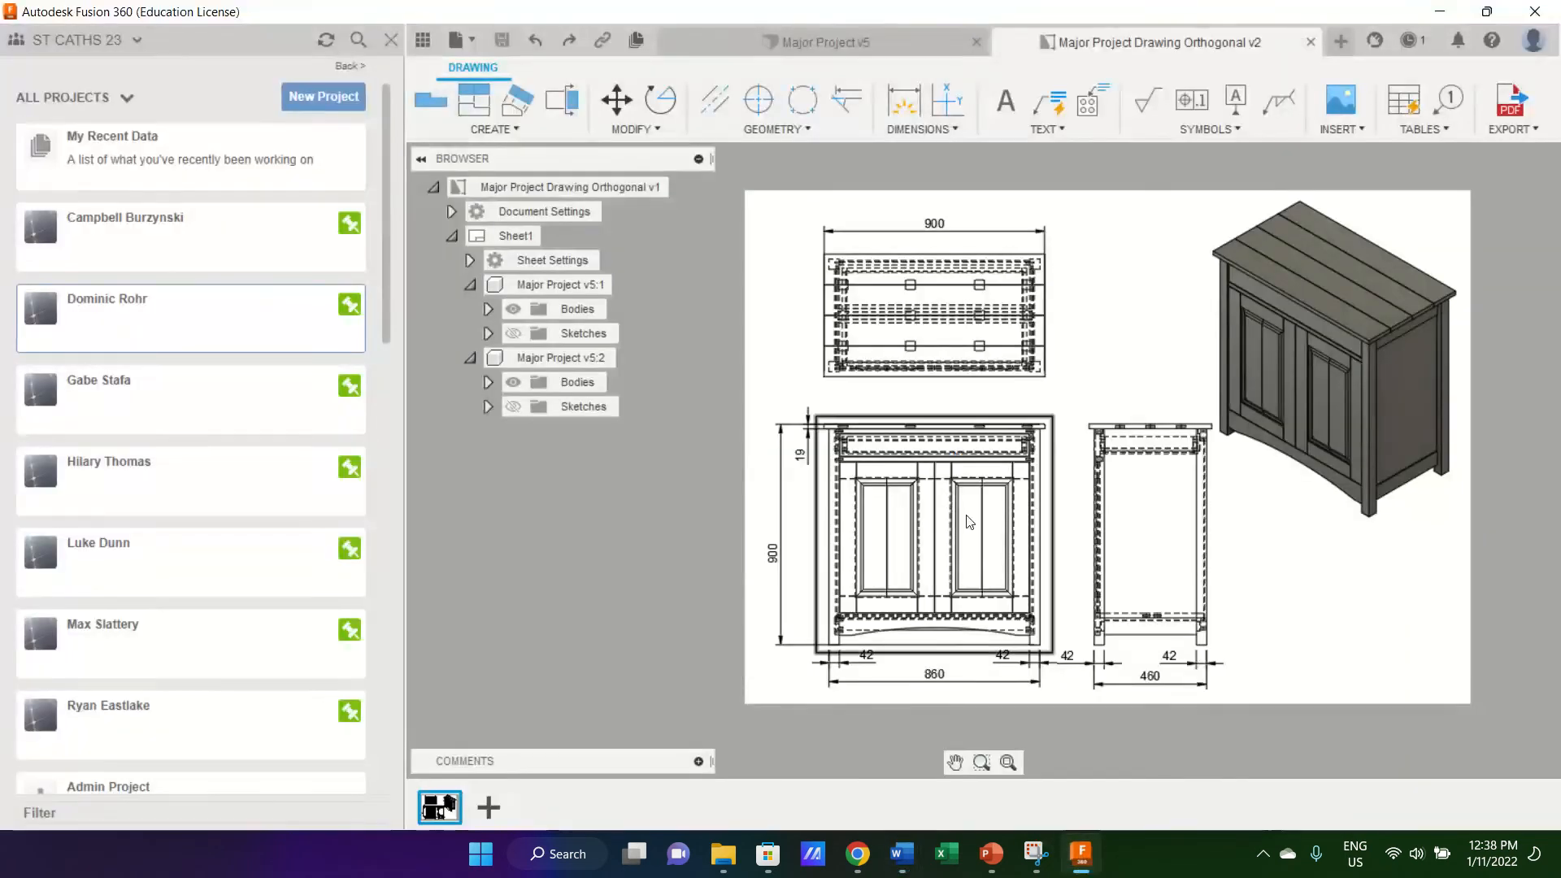
{"action": "left_click", "coordinate": [837, 42]}
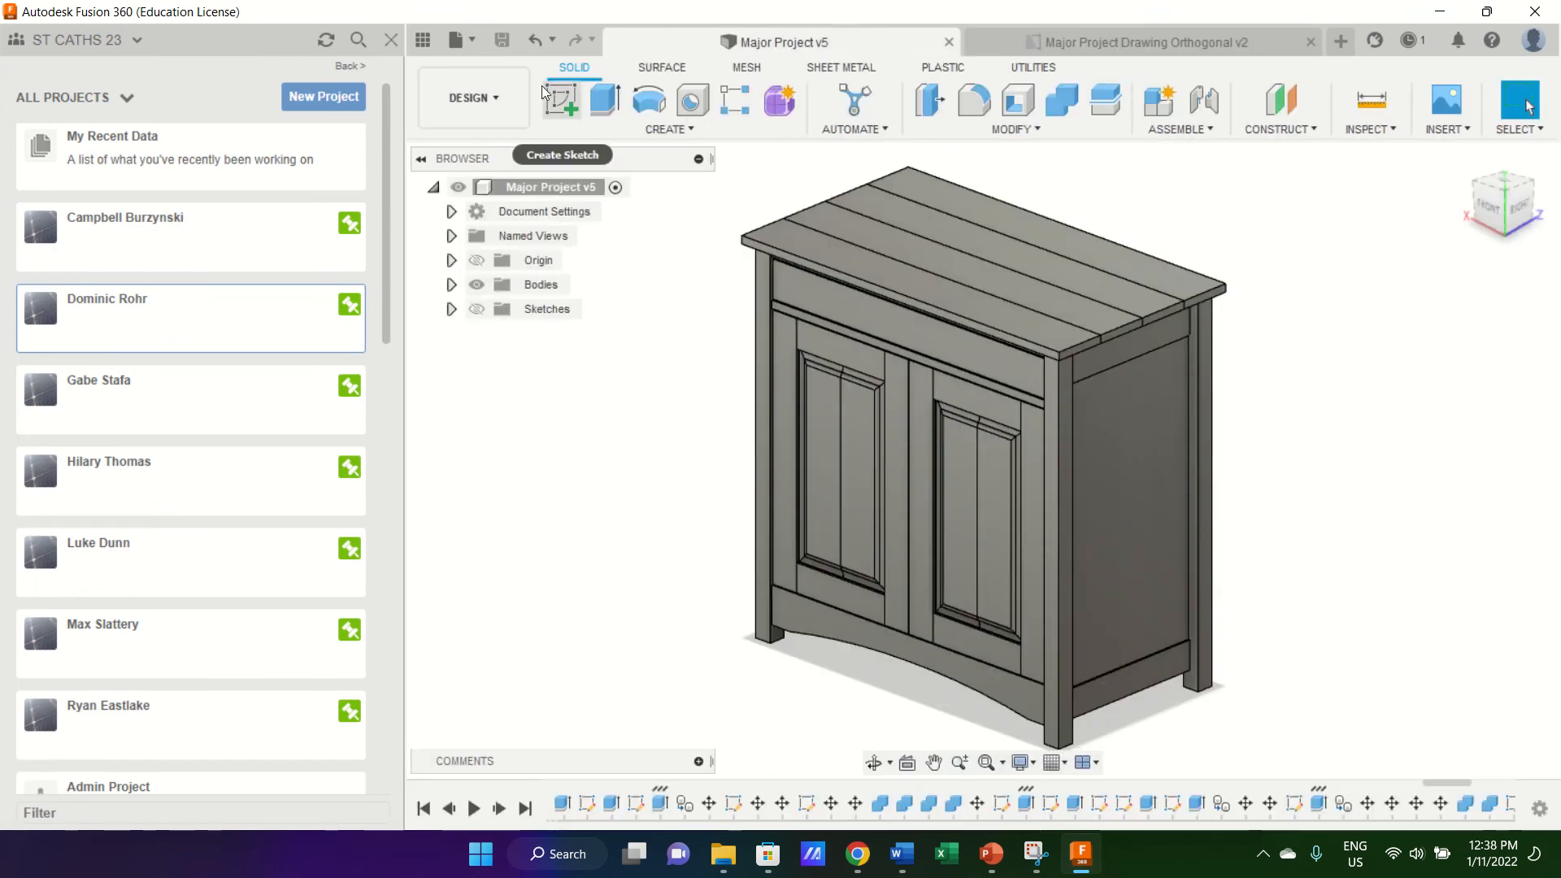
{"action": "left_click", "coordinate": [476, 42]}
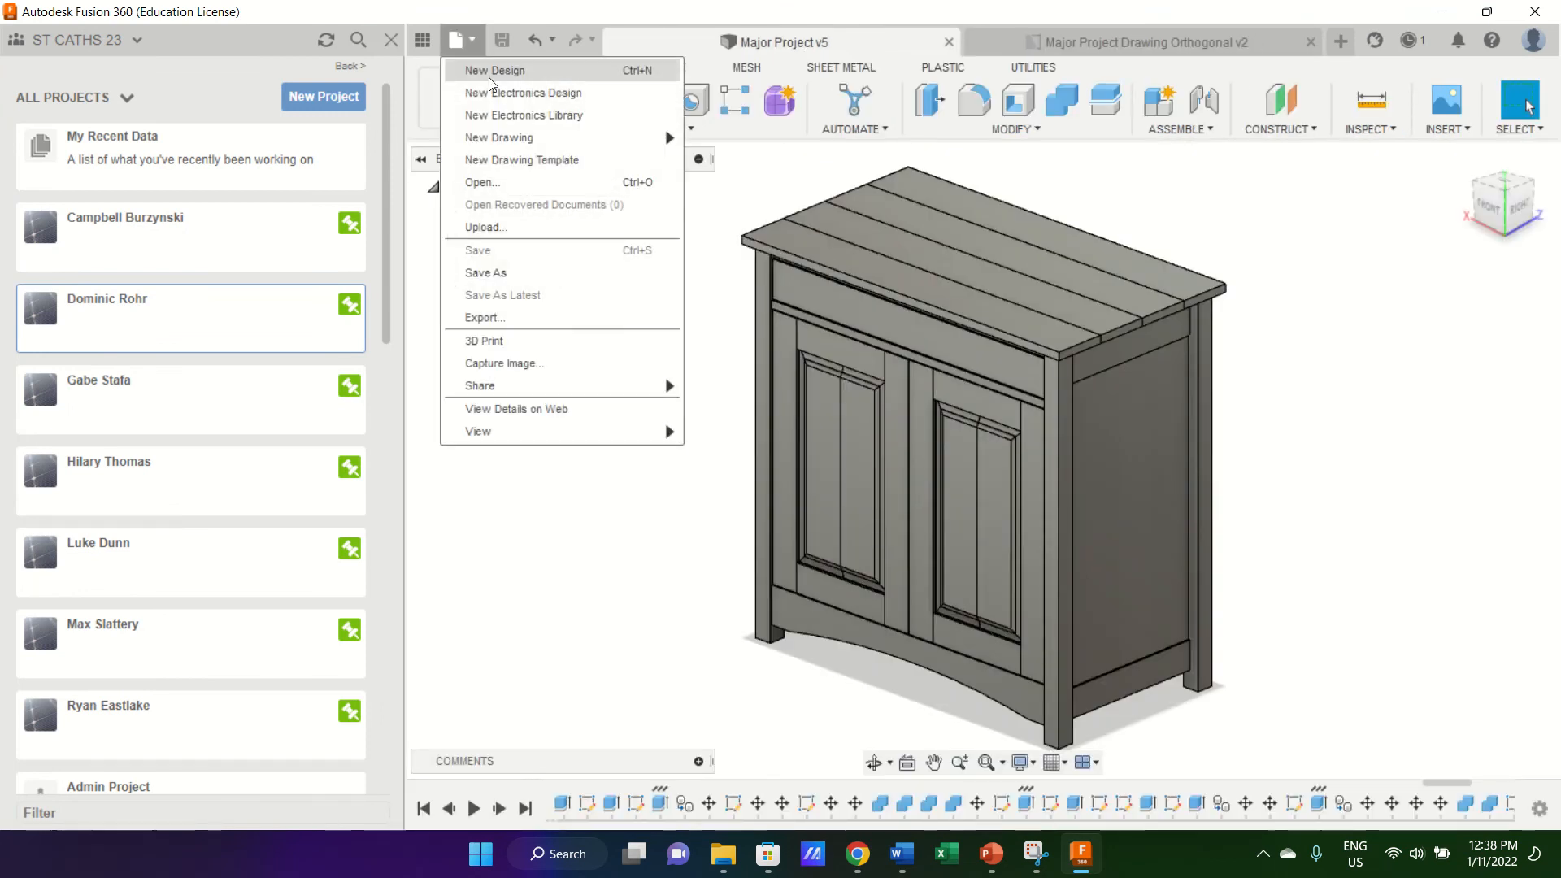
{"action": "mouse_move", "coordinate": [538, 140]}
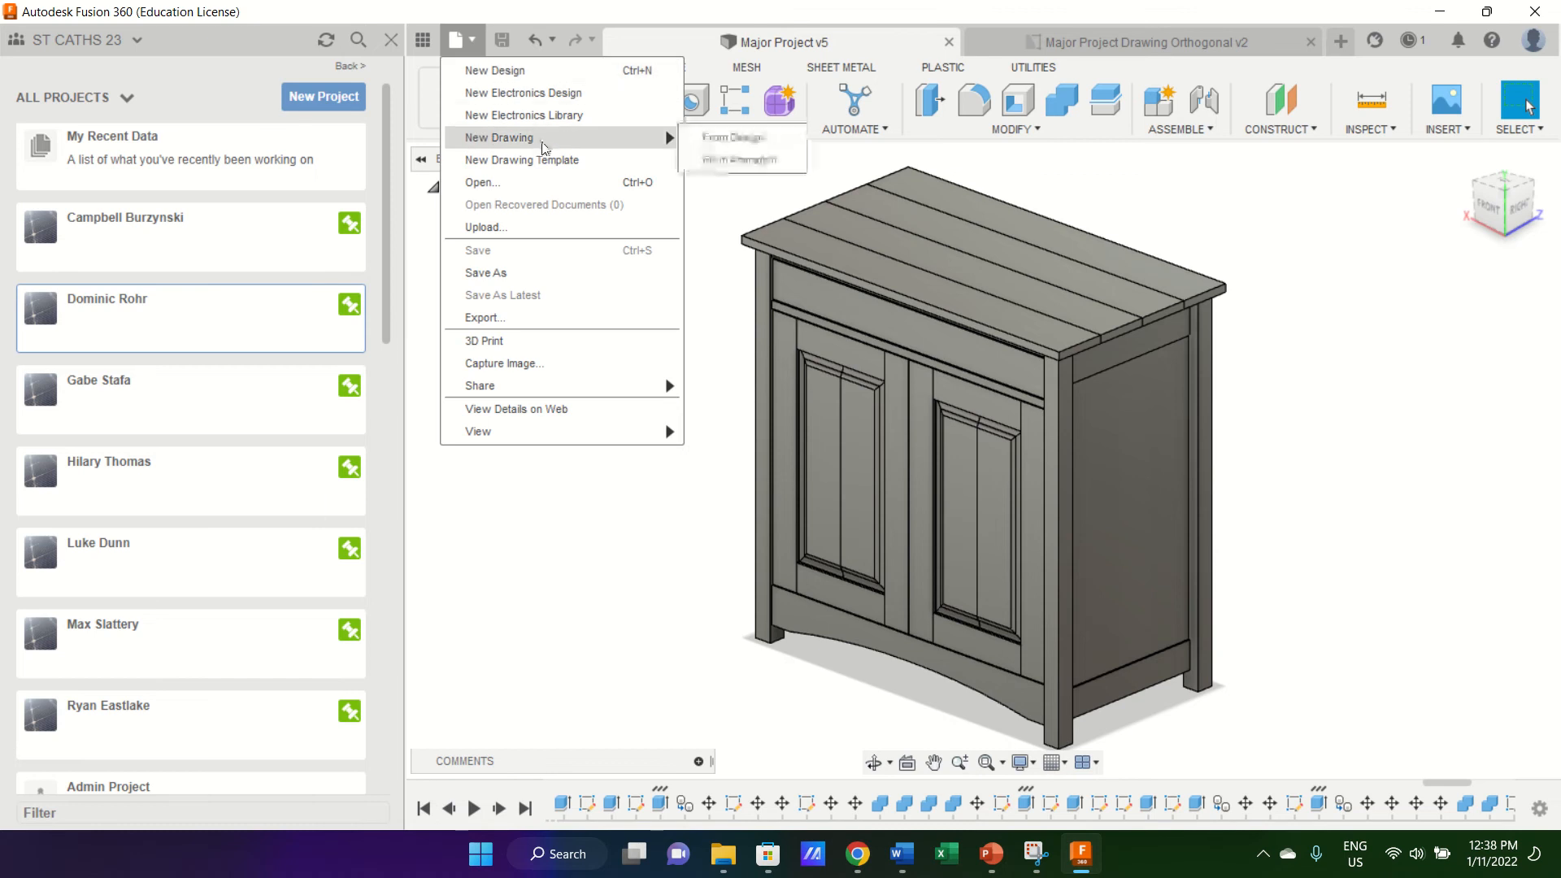
{"action": "left_click", "coordinate": [730, 139]}
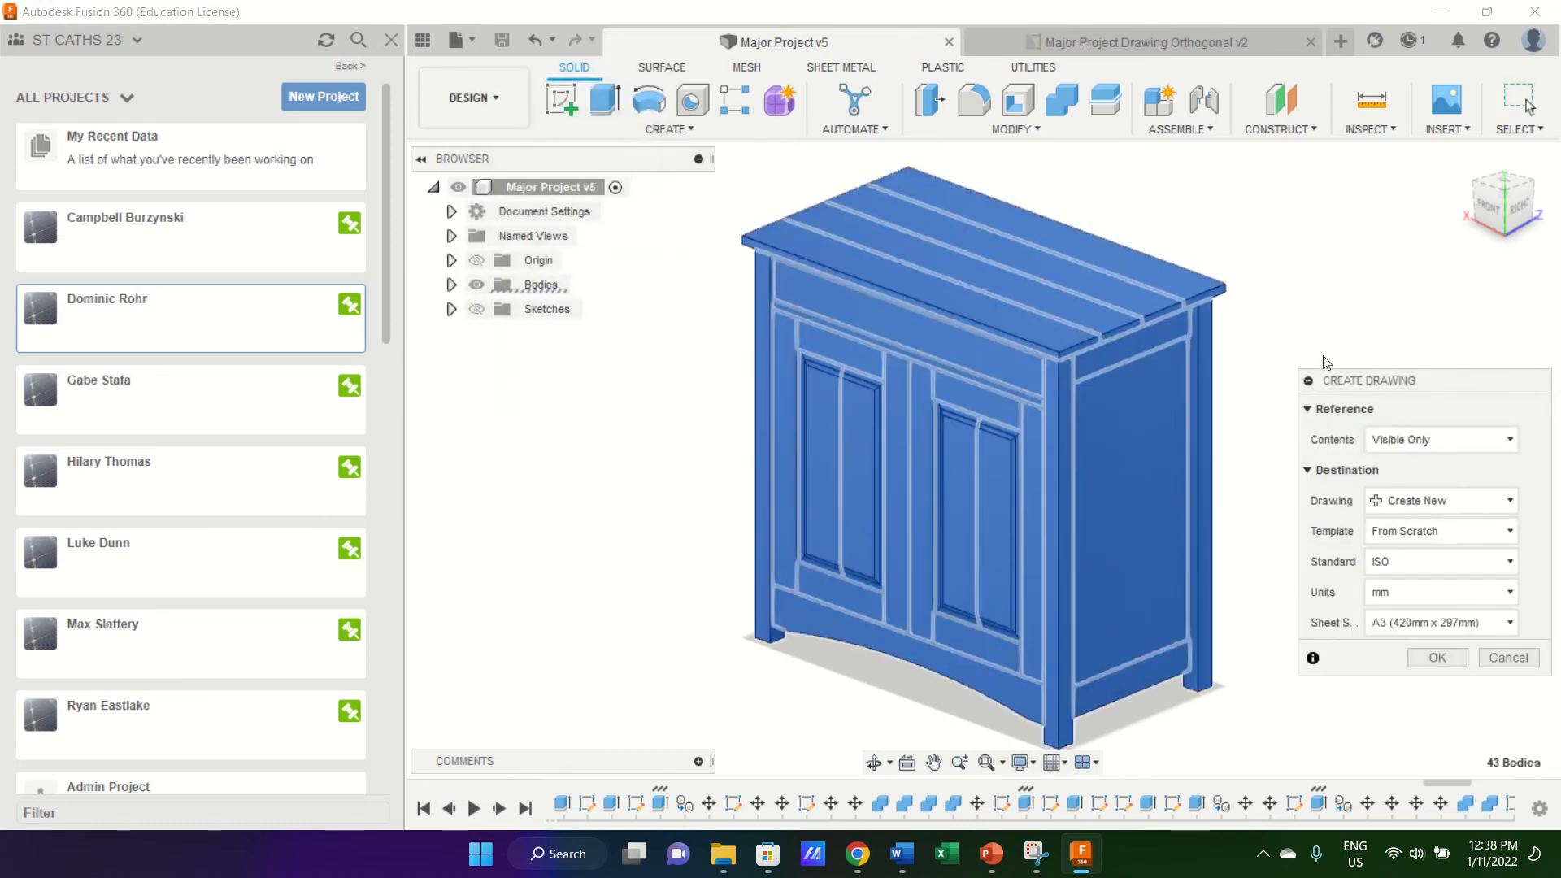
{"action": "left_click", "coordinate": [1445, 444]}
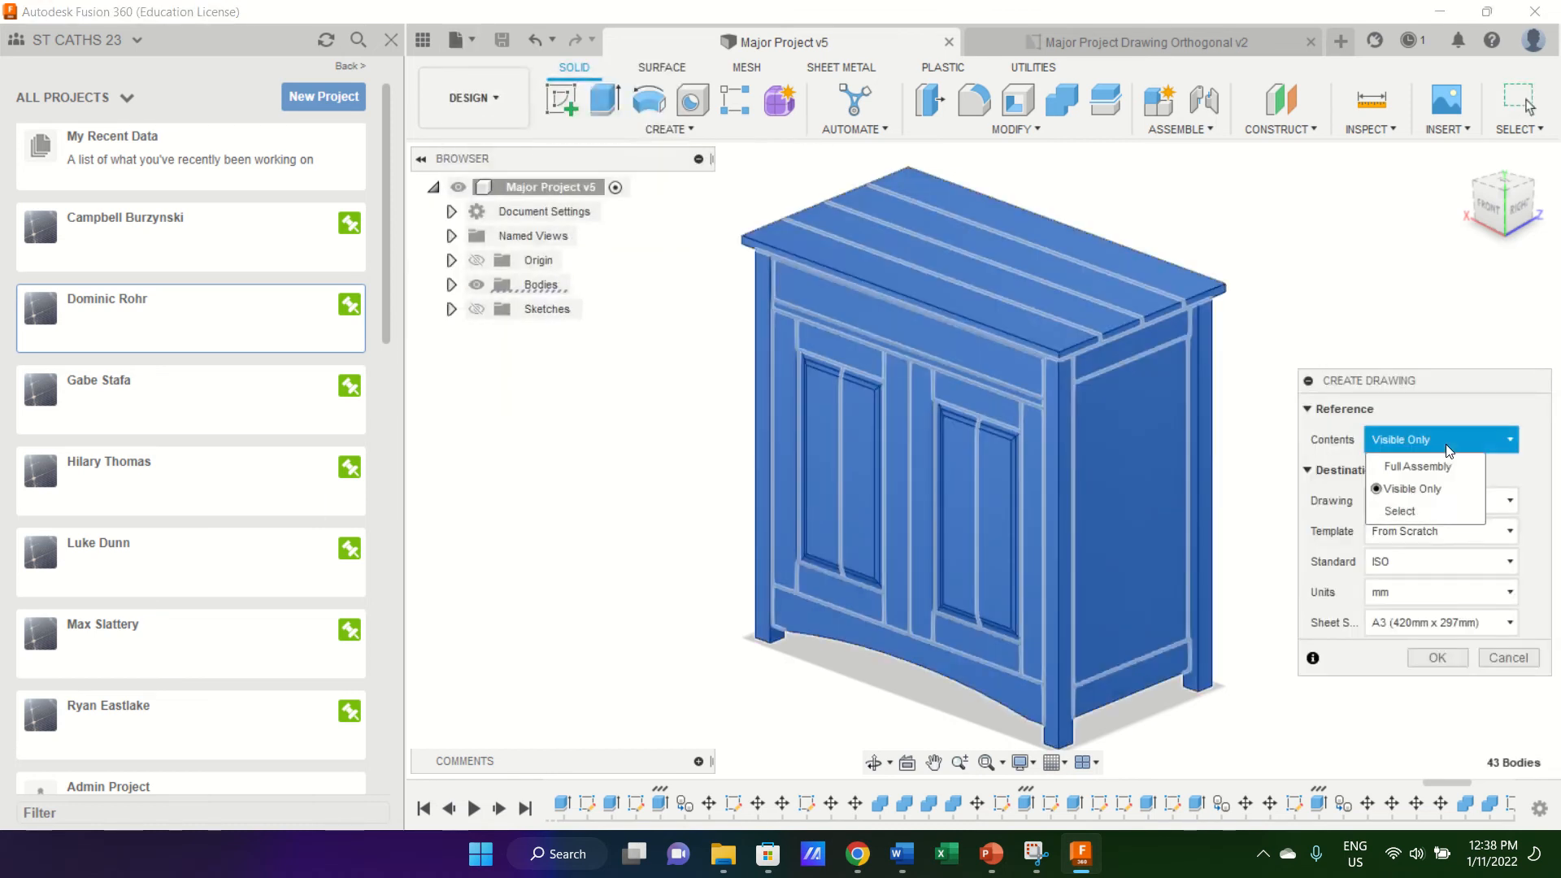
{"action": "left_click", "coordinate": [1451, 517]}
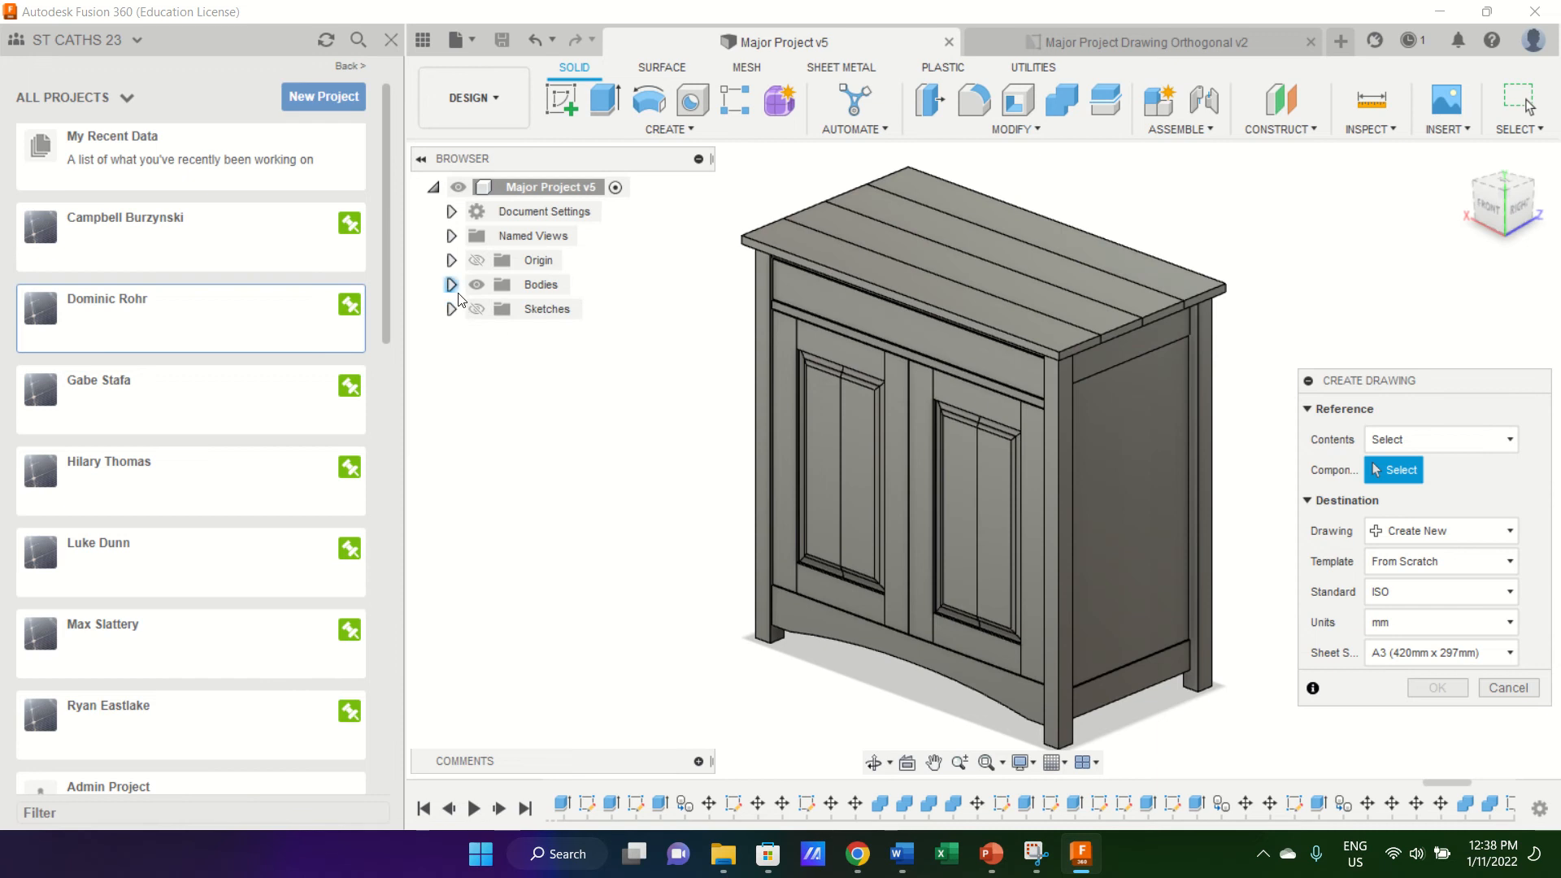
{"action": "left_click", "coordinate": [452, 284]}
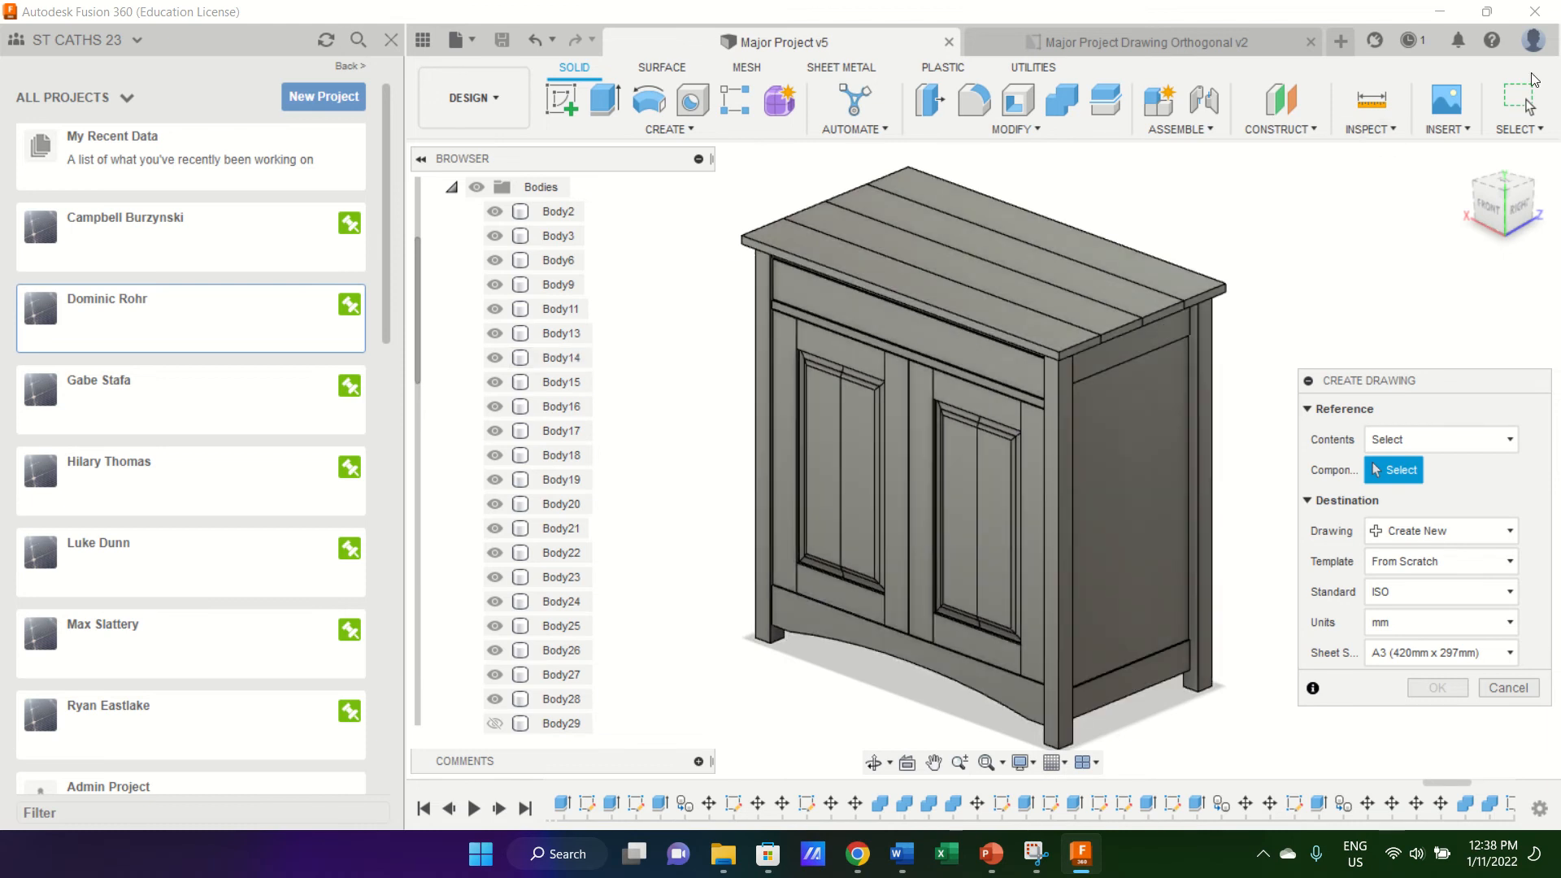
{"action": "left_click", "coordinate": [1518, 213]}
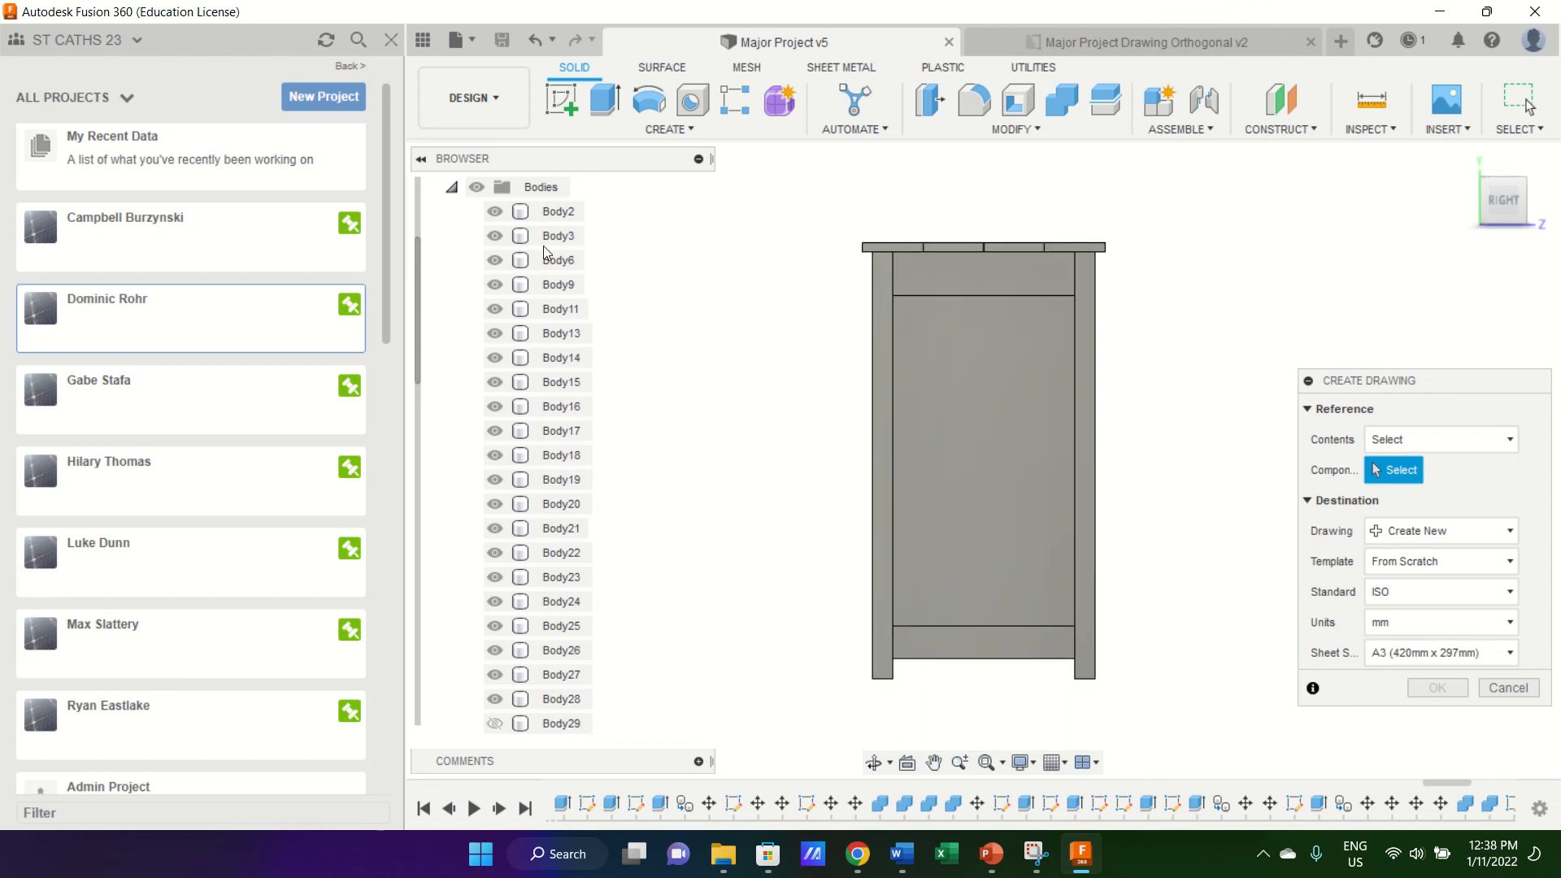
{"action": "left_click", "coordinate": [1481, 172]}
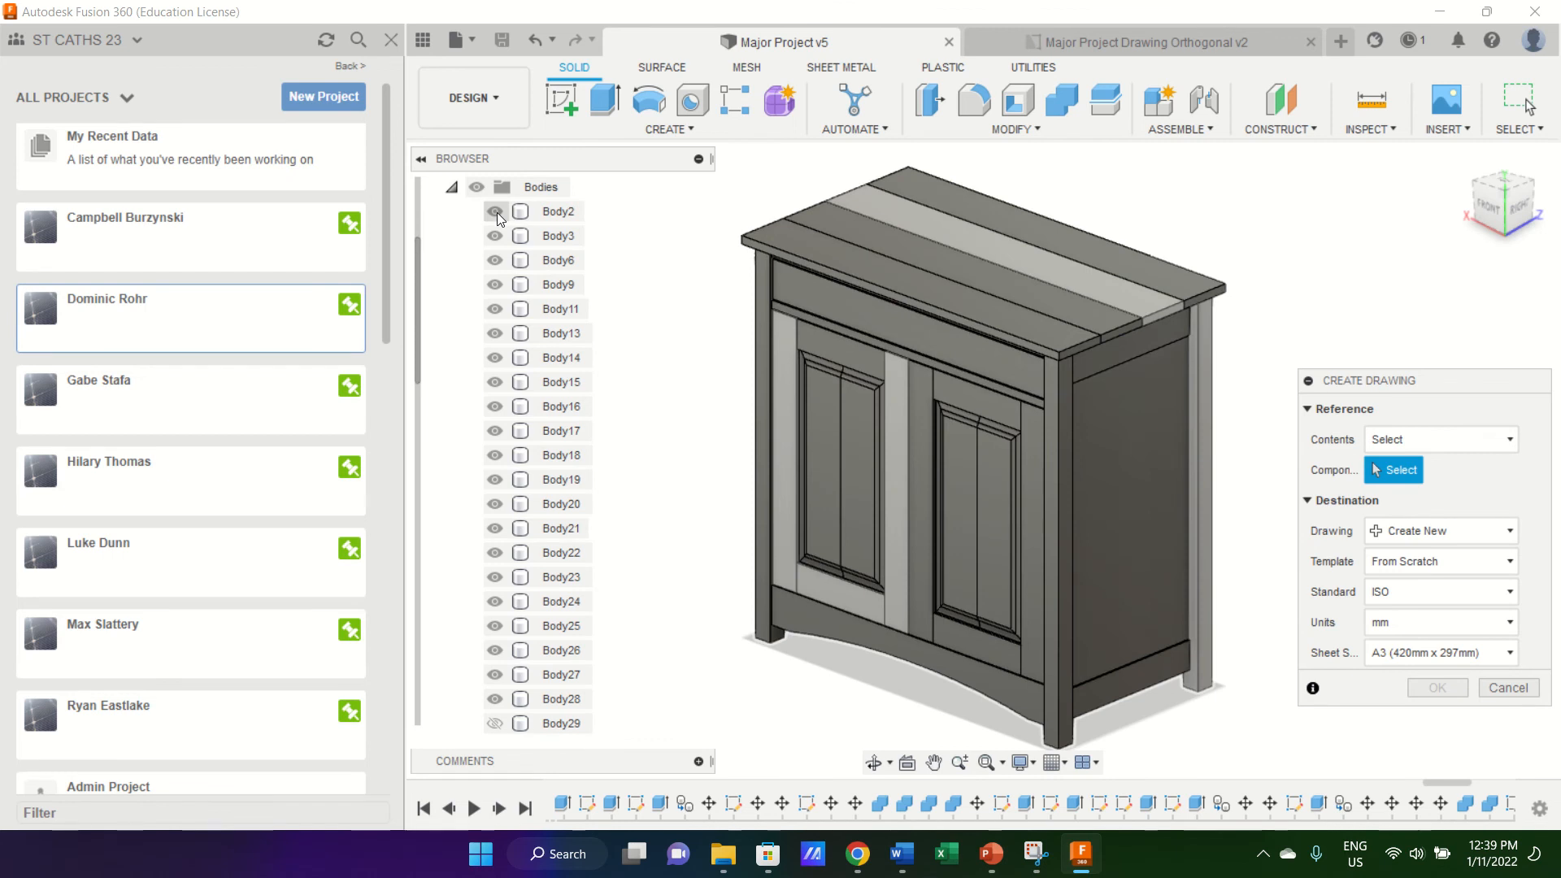
{"action": "left_click", "coordinate": [548, 213]}
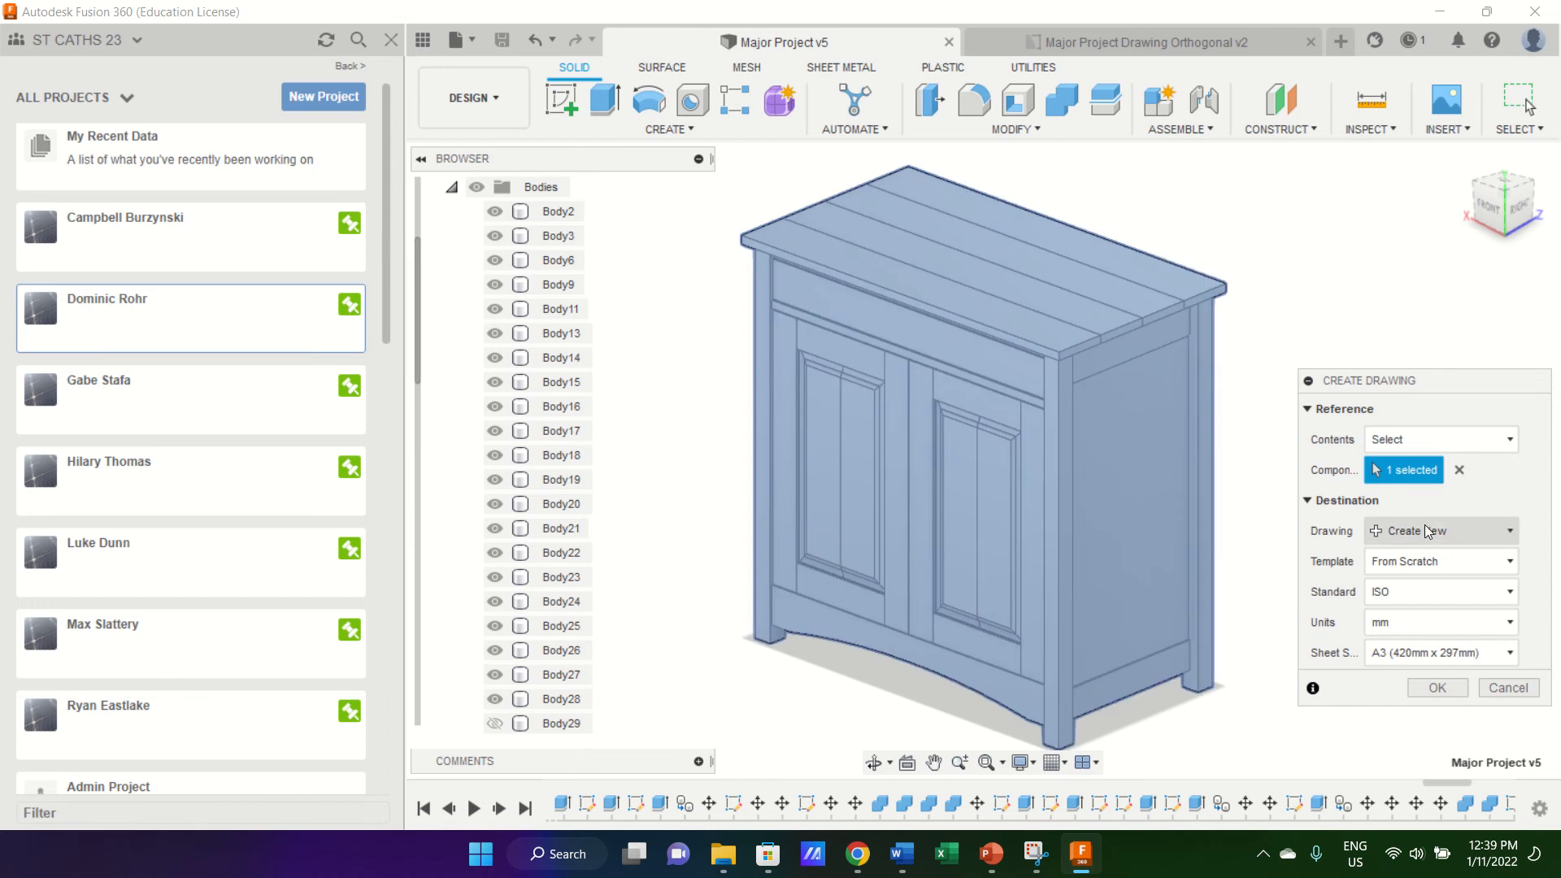
{"action": "left_click", "coordinate": [1504, 689]}
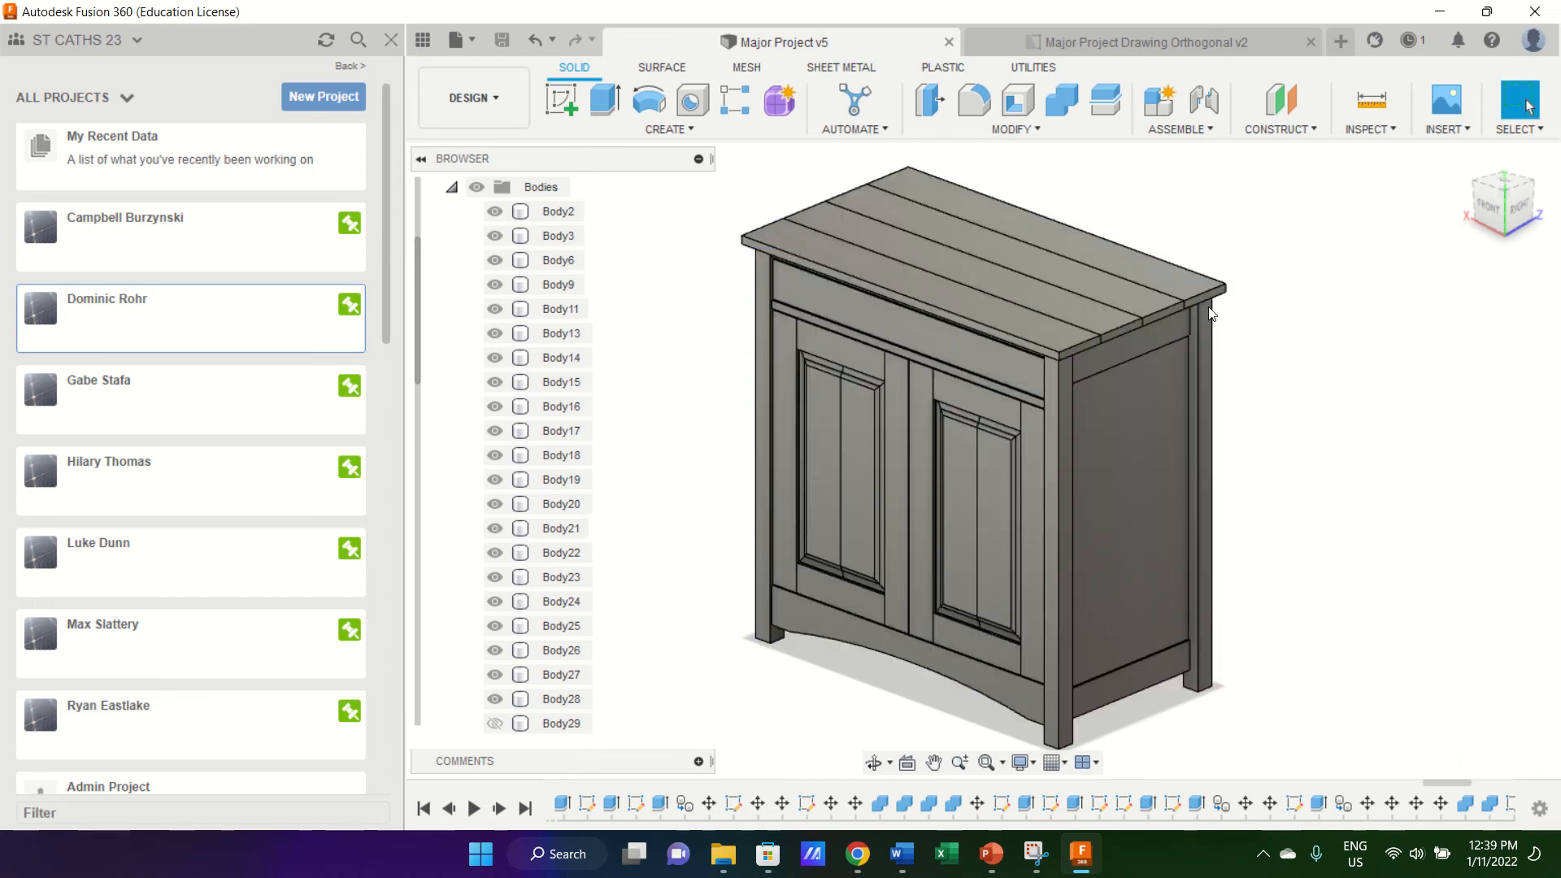
Examine which bodies in the browser correspond to the cabinet's tabletop boards by selecting the boards one at a time.
{"action": "left_click", "coordinate": [1173, 284]}
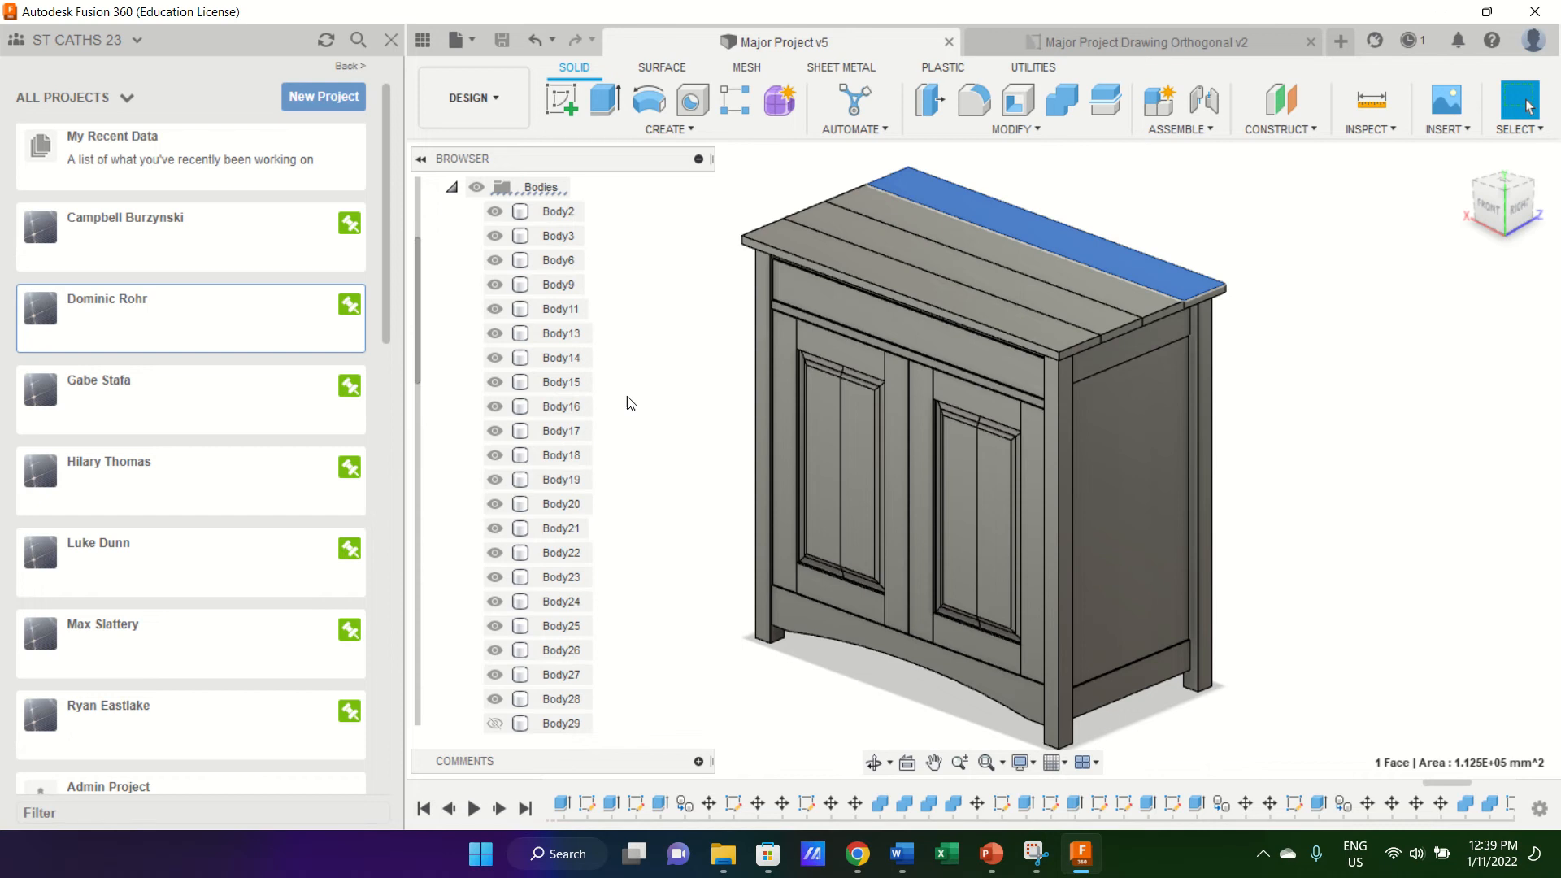
{"action": "scroll", "coordinate": [573, 536], "scroll_direction": "down", "scroll_amount": 6}
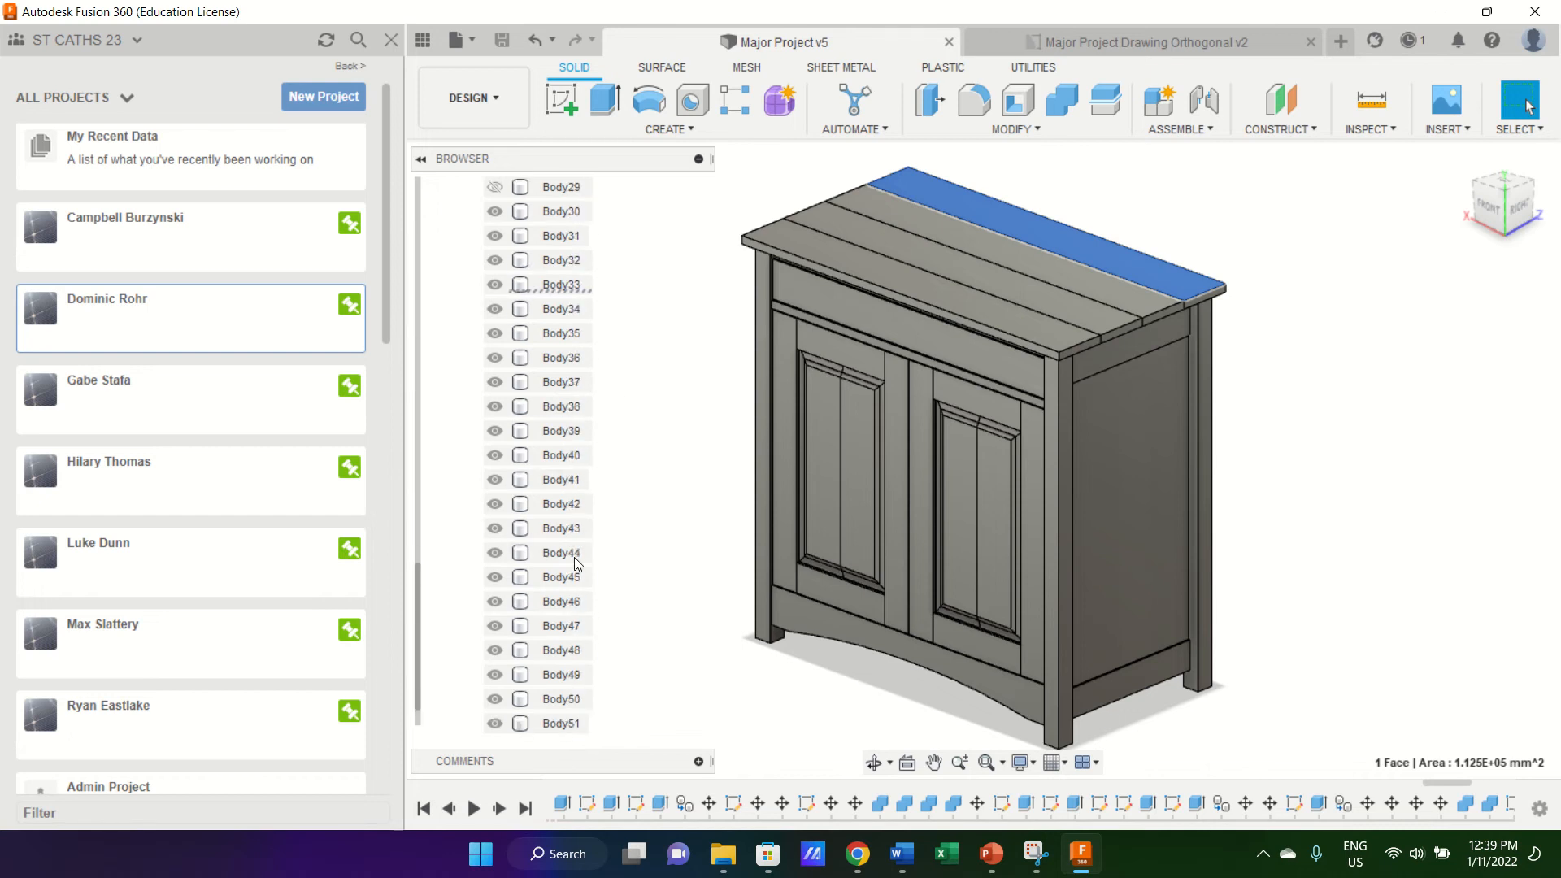
{"action": "left_click", "coordinate": [553, 289]}
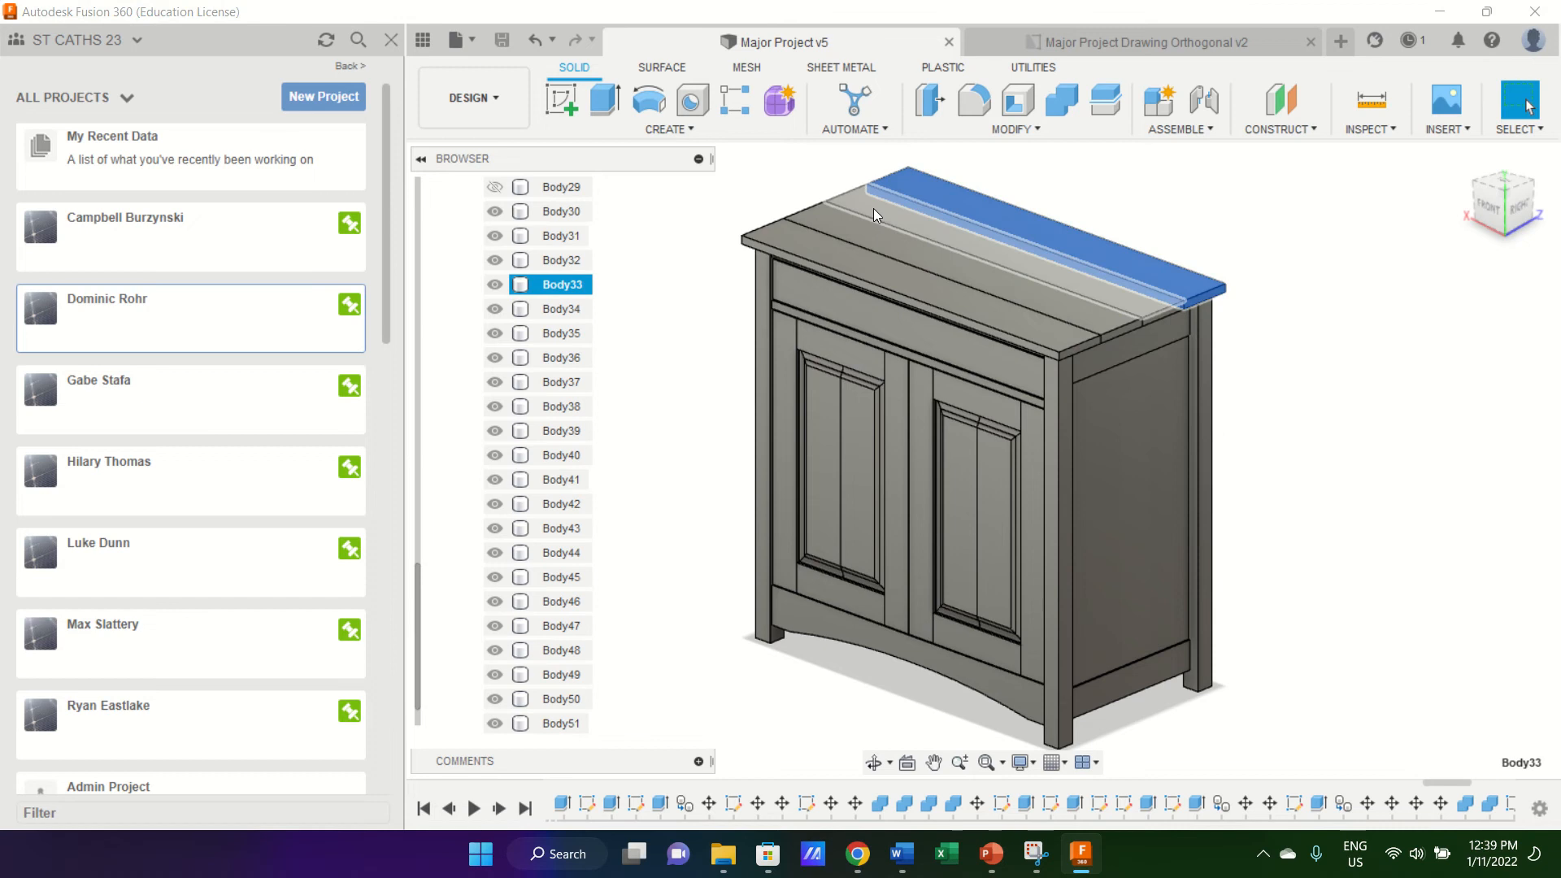
{"action": "left_click", "coordinate": [875, 205]}
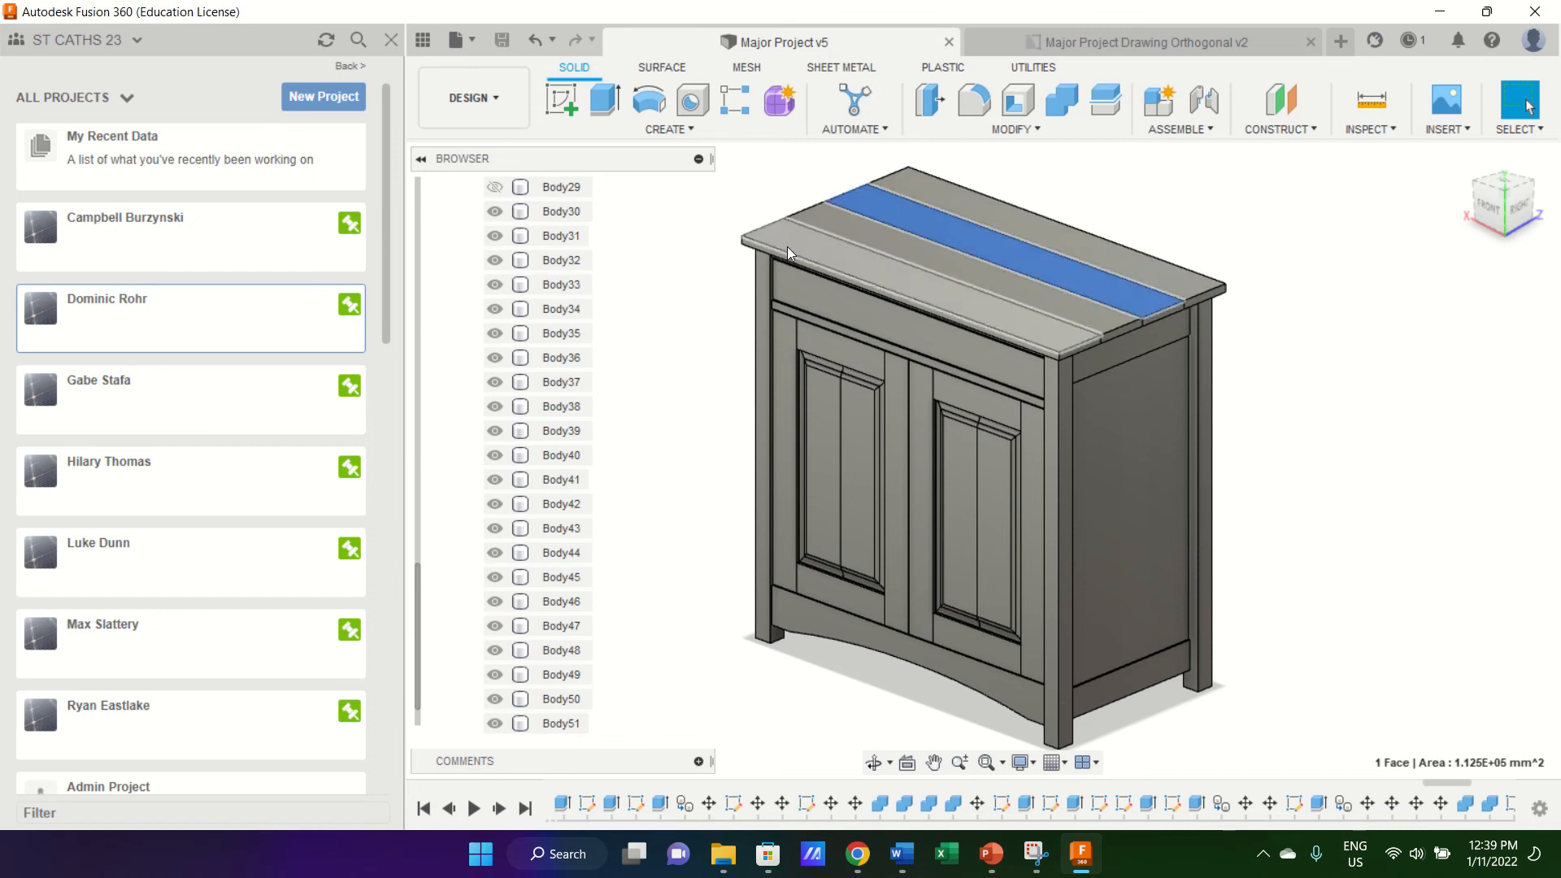
{"action": "scroll", "coordinate": [649, 414], "scroll_direction": "down", "scroll_amount": 2}
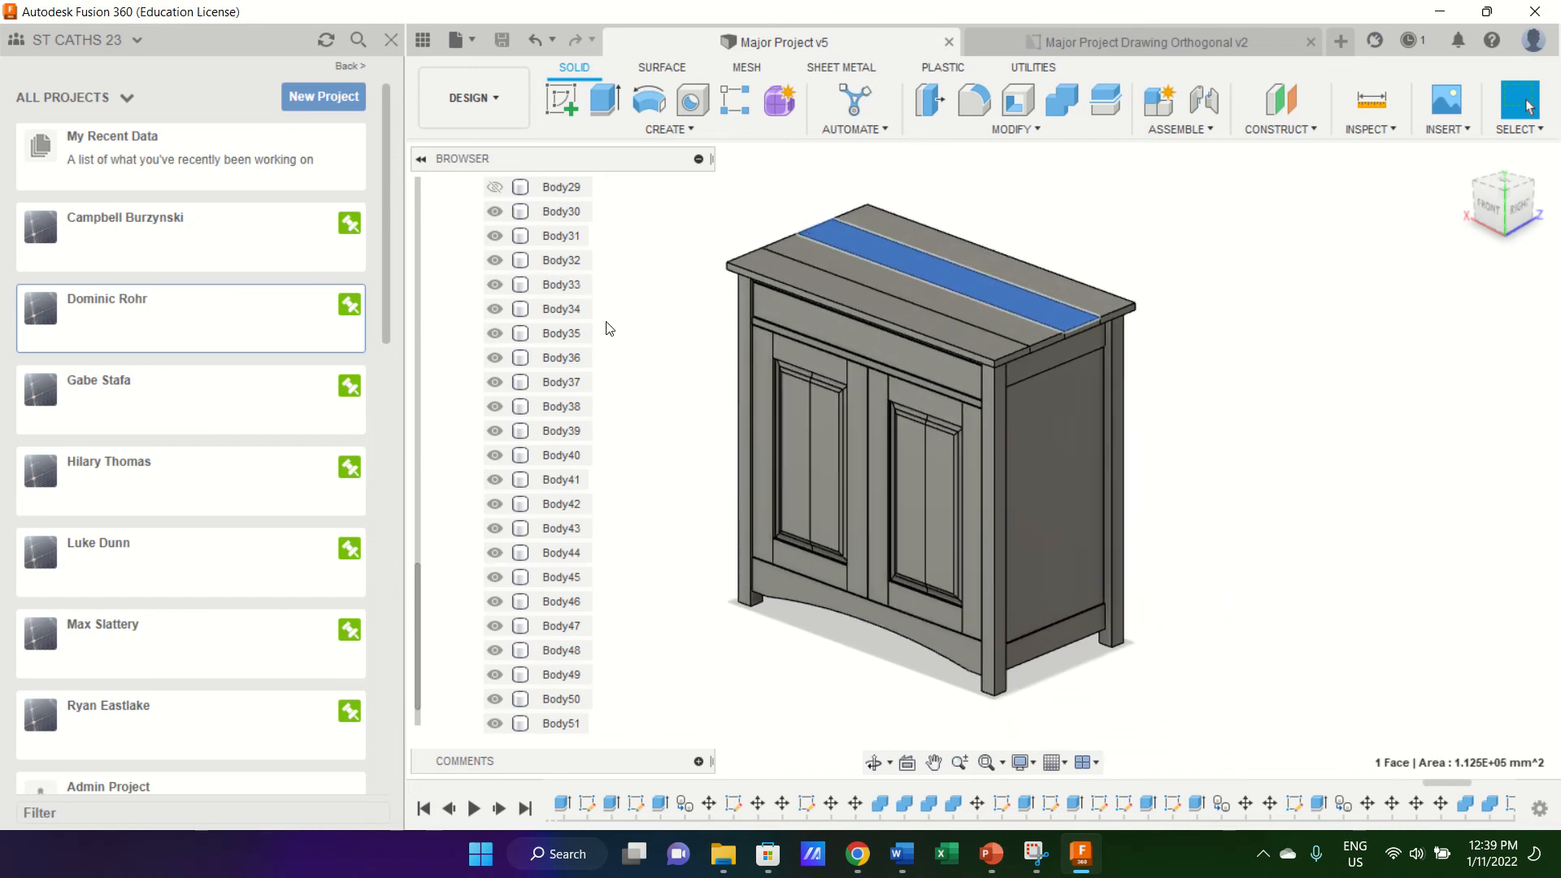
{"action": "scroll", "coordinate": [605, 327], "scroll_direction": "down", "scroll_amount": 2}
{"action": "scroll", "coordinate": [578, 284], "scroll_direction": "up", "scroll_amount": 8}
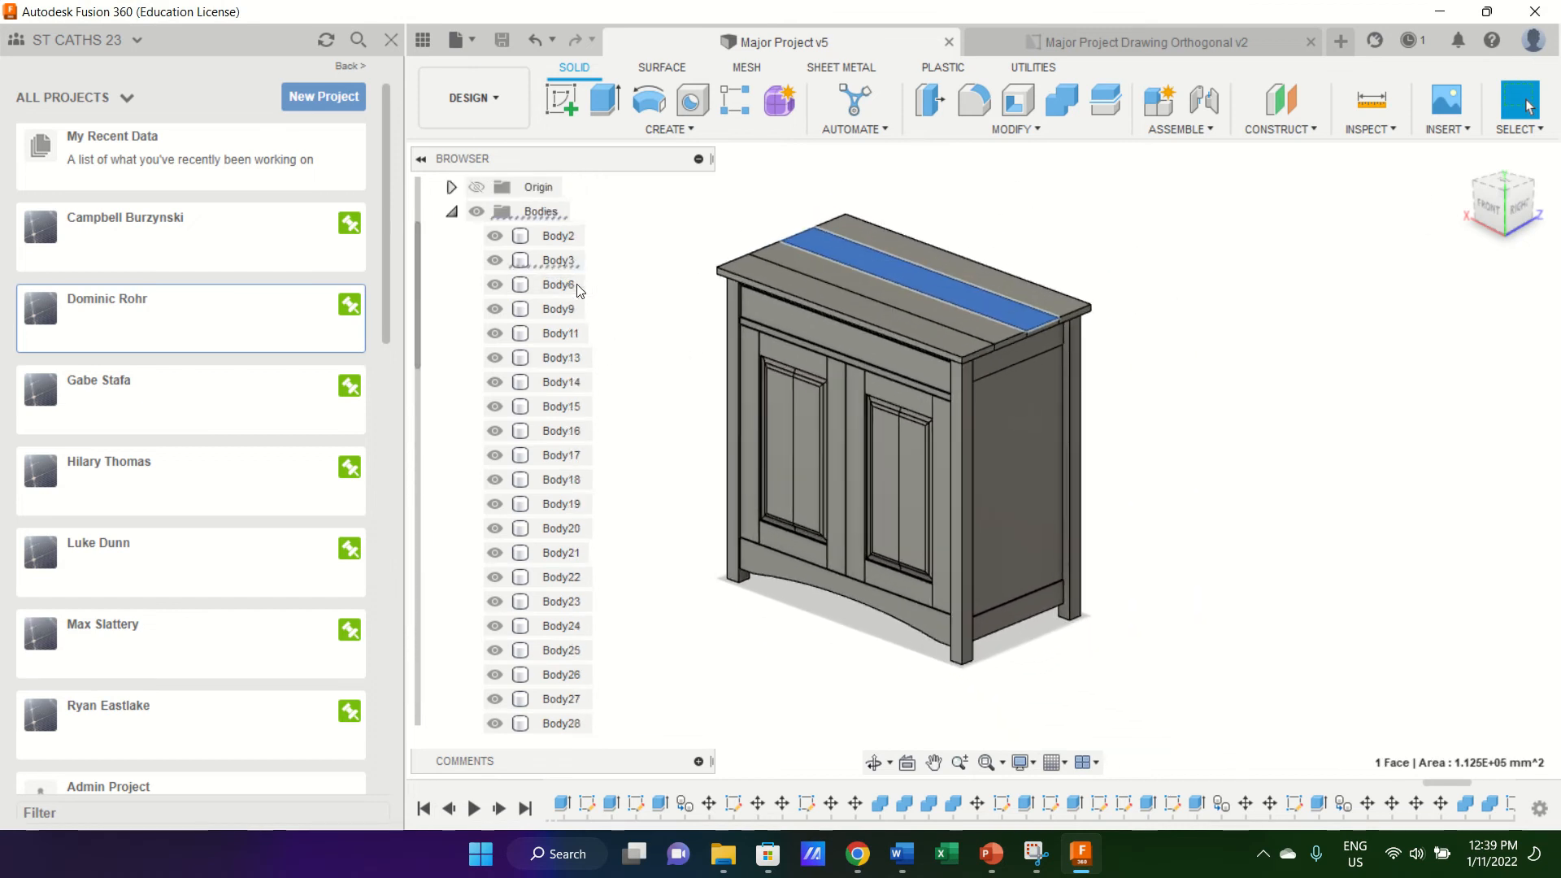
{"action": "scroll", "coordinate": [577, 285], "scroll_direction": "up", "scroll_amount": 2}
{"action": "scroll", "coordinate": [569, 268], "scroll_direction": "down", "scroll_amount": 3}
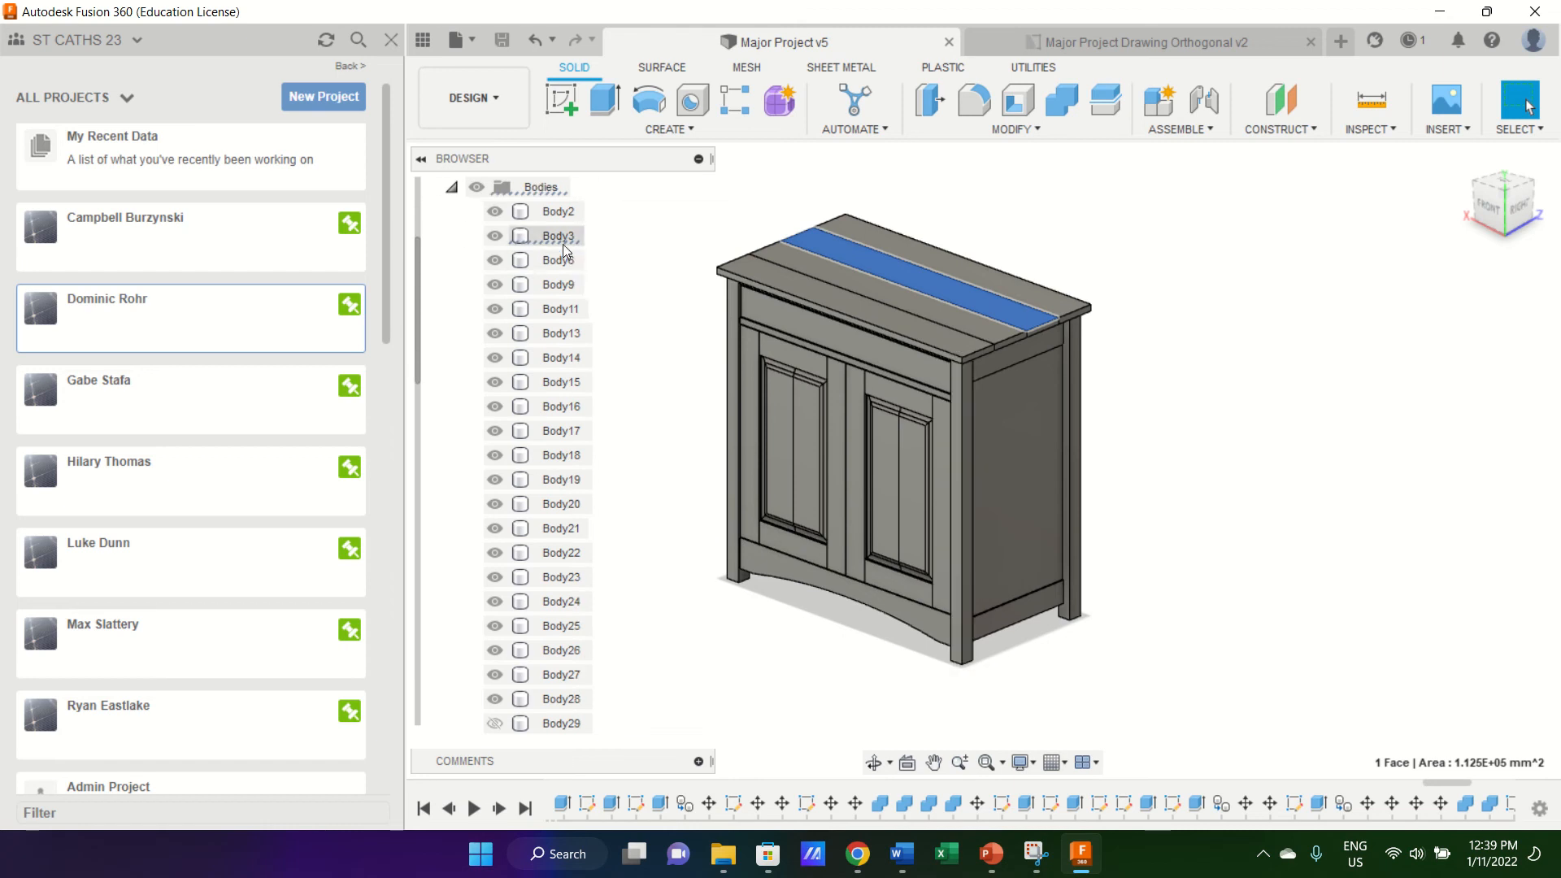
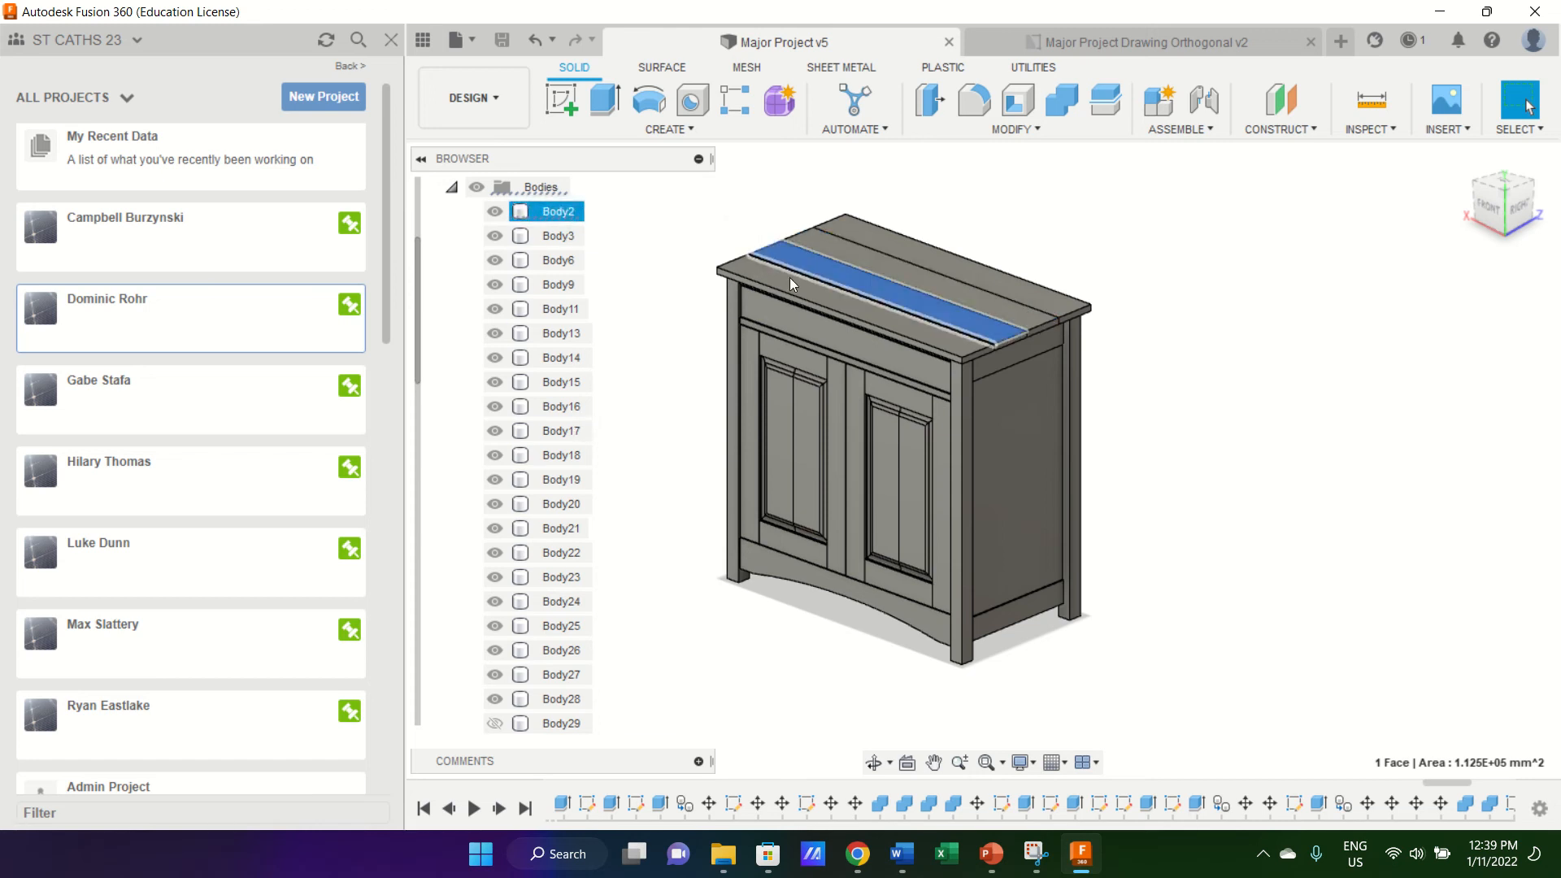
{"action": "left_click", "coordinate": [792, 282]}
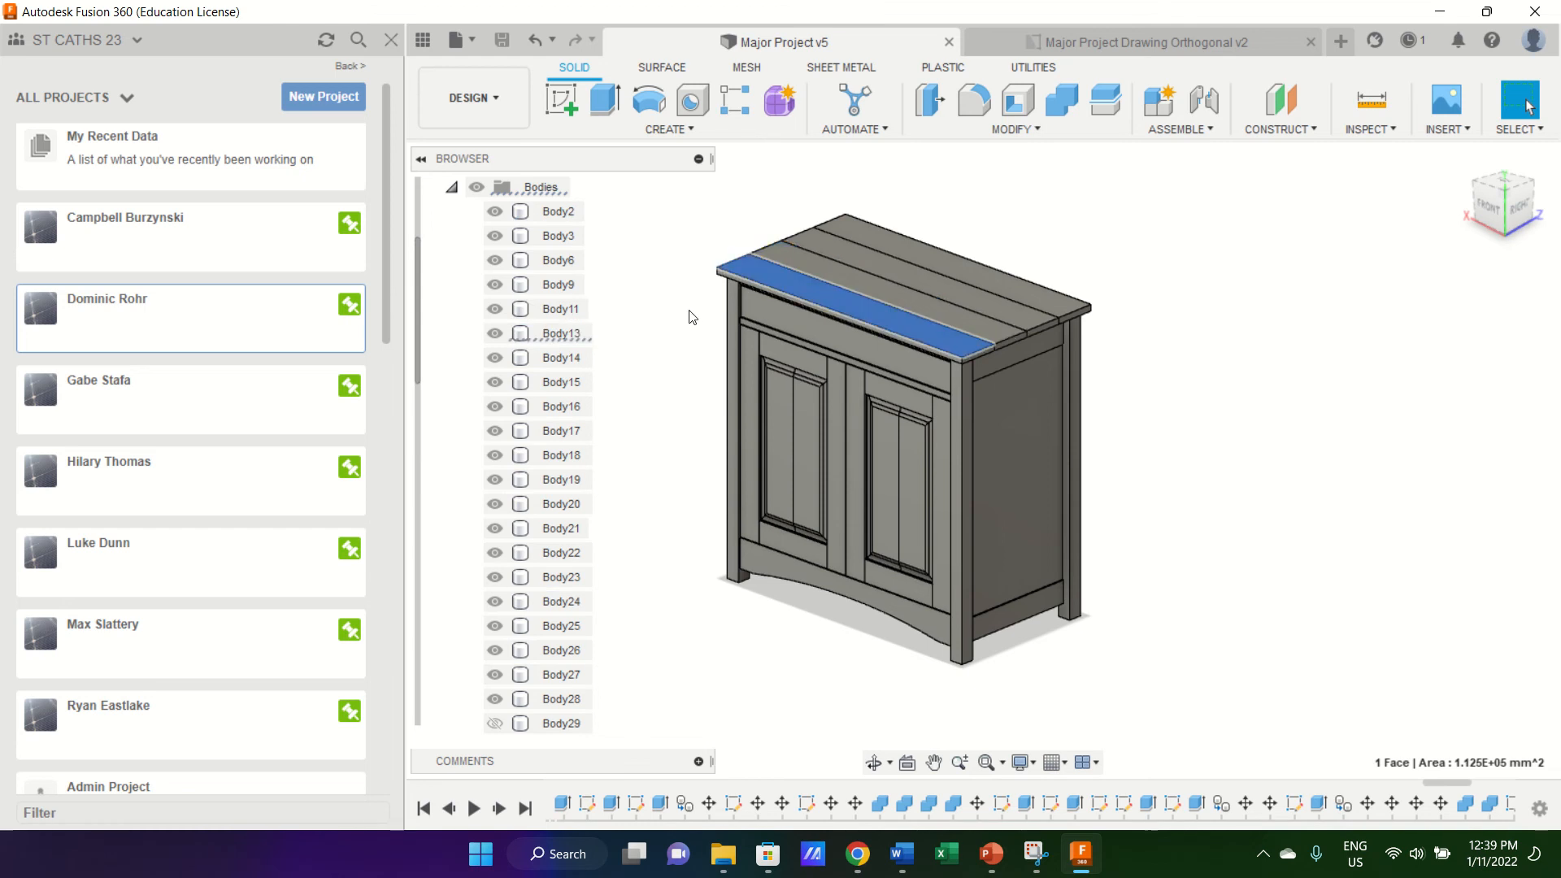
{"action": "left_click", "coordinate": [1198, 400]}
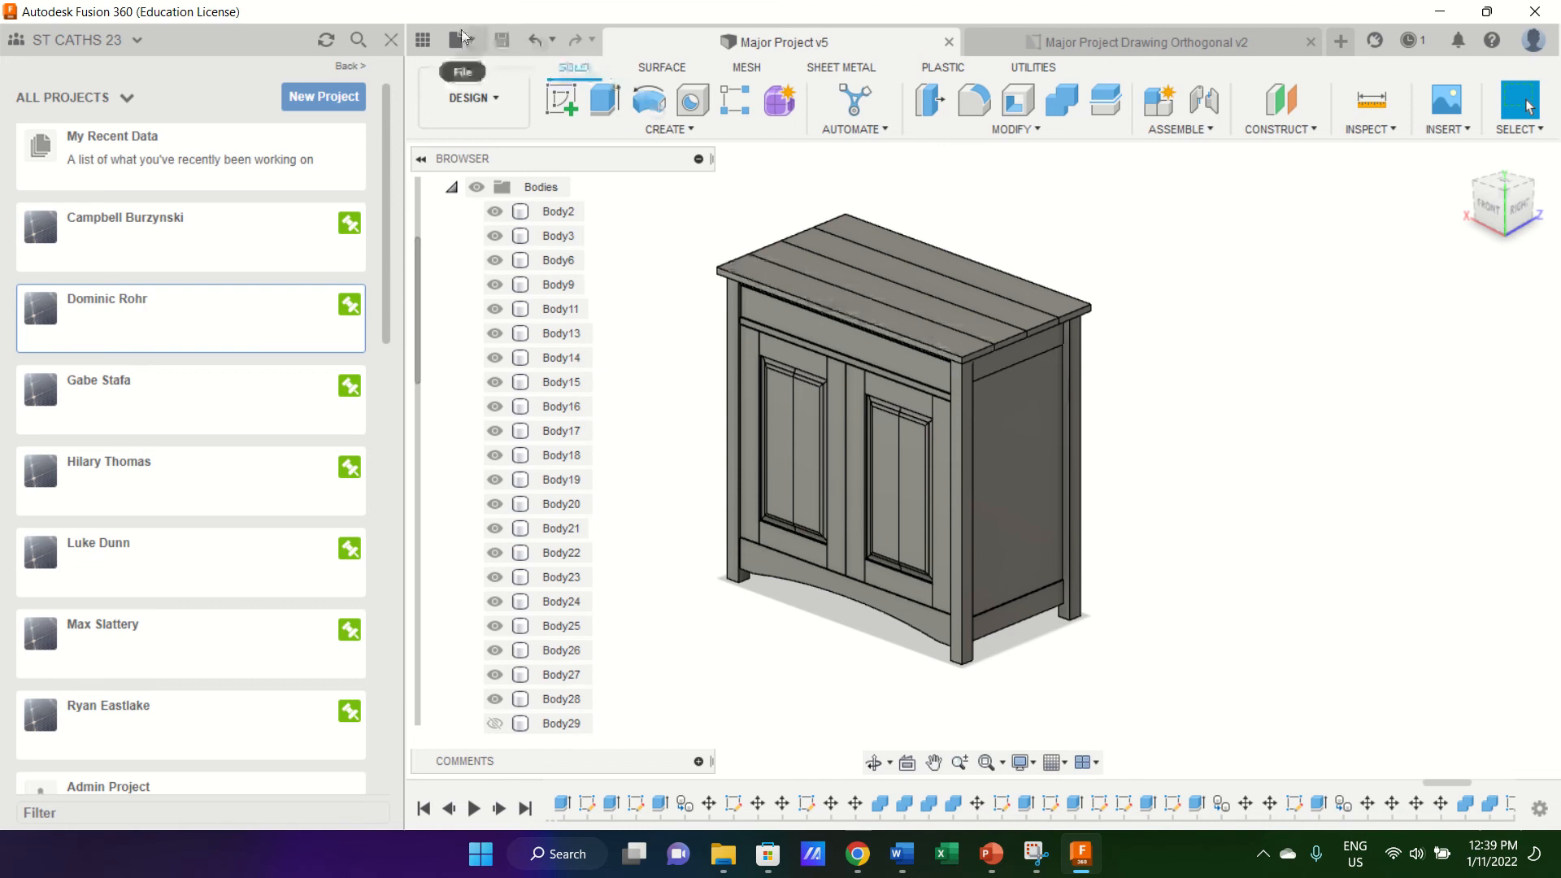
Start a new drawing from the design with its contents set to Select, and try to pick only Body33, the rear tabletop board.
{"action": "left_click", "coordinate": [457, 39]}
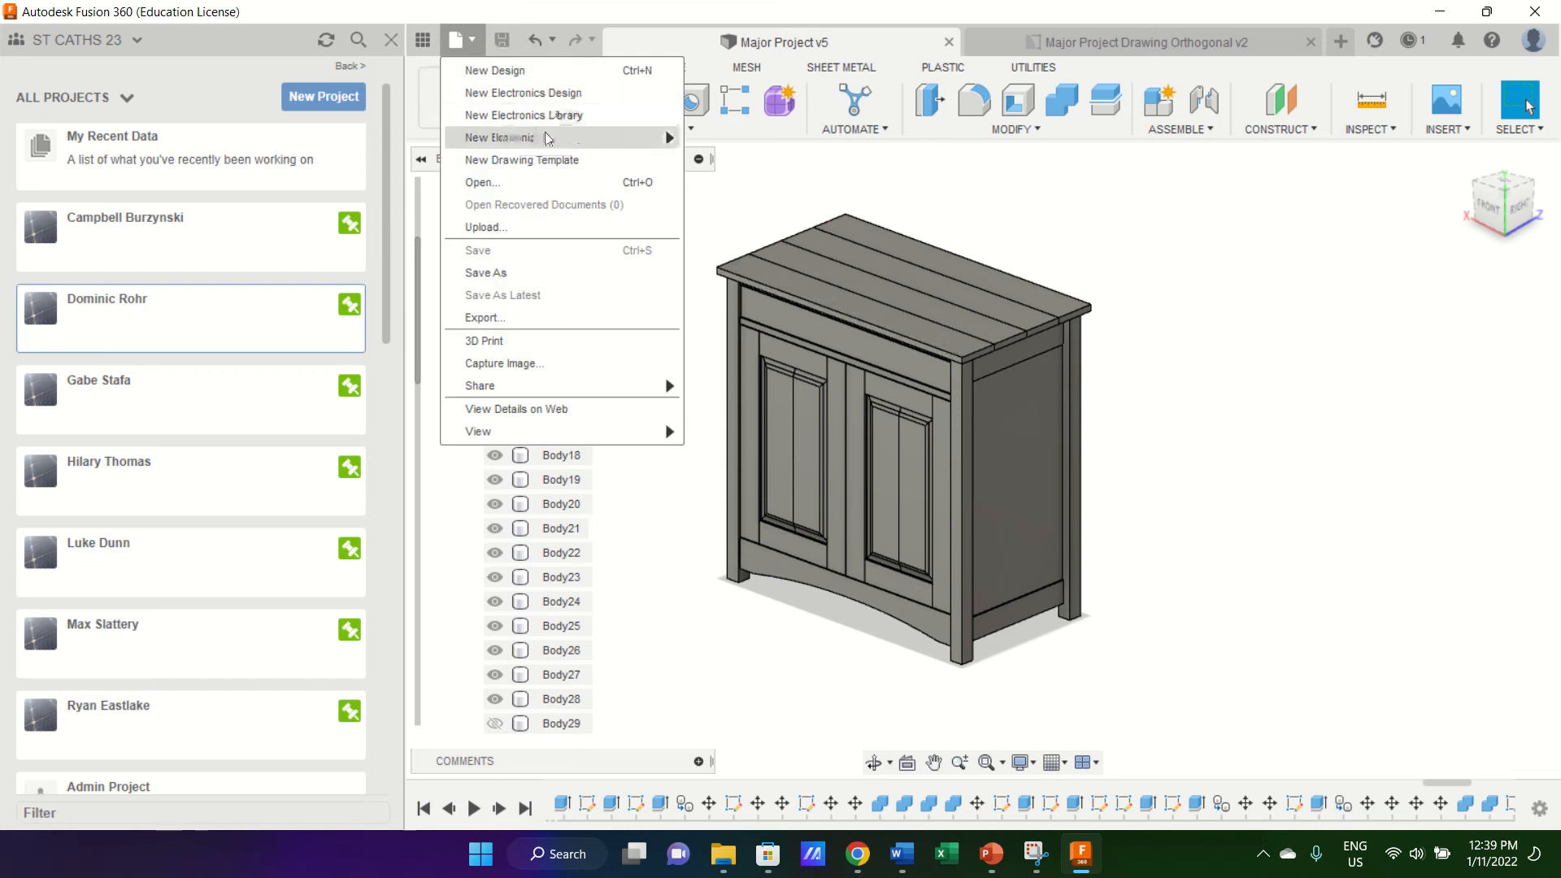
{"action": "mouse_move", "coordinate": [546, 137]}
{"action": "left_click", "coordinate": [714, 135]}
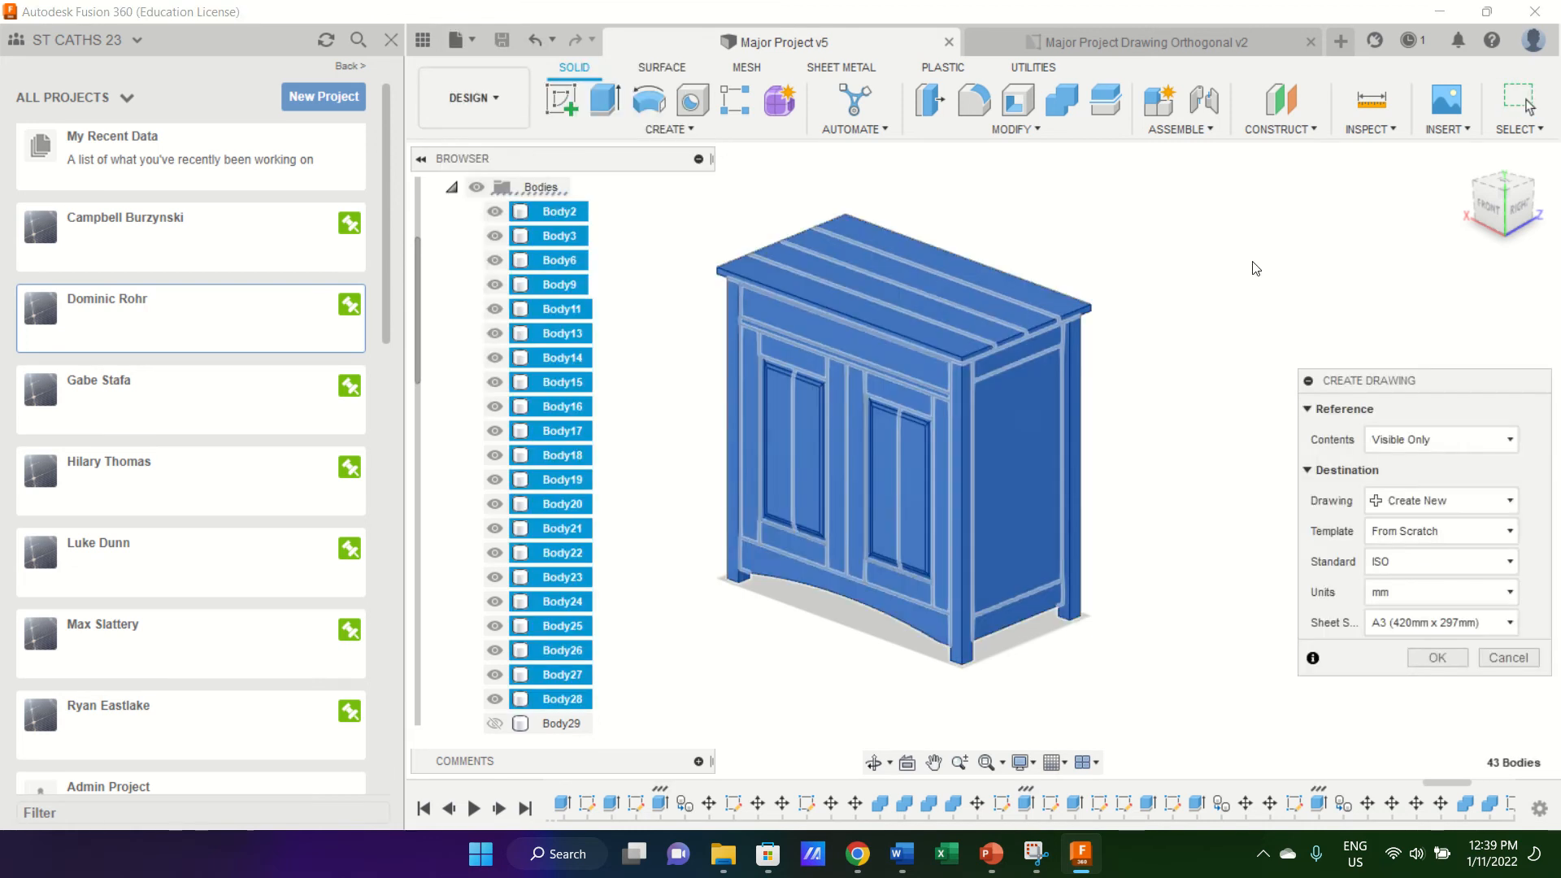
{"action": "left_click", "coordinate": [1431, 439]}
{"action": "left_click", "coordinate": [1442, 511]}
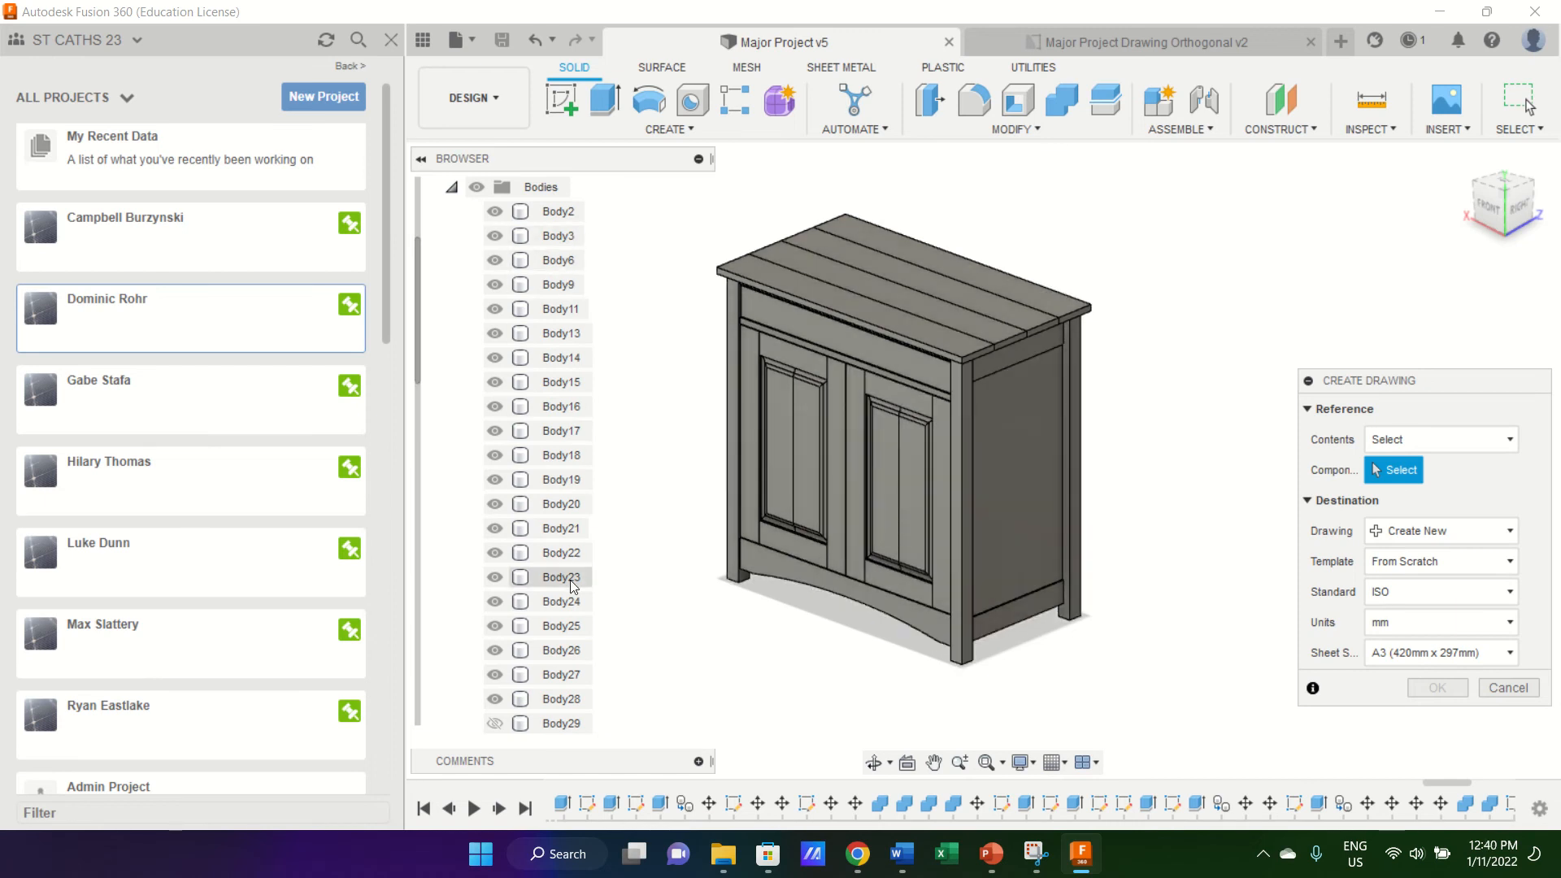
{"action": "scroll", "coordinate": [573, 693], "scroll_direction": "down", "scroll_amount": 5}
{"action": "scroll", "coordinate": [573, 692], "scroll_direction": "down", "scroll_amount": 2}
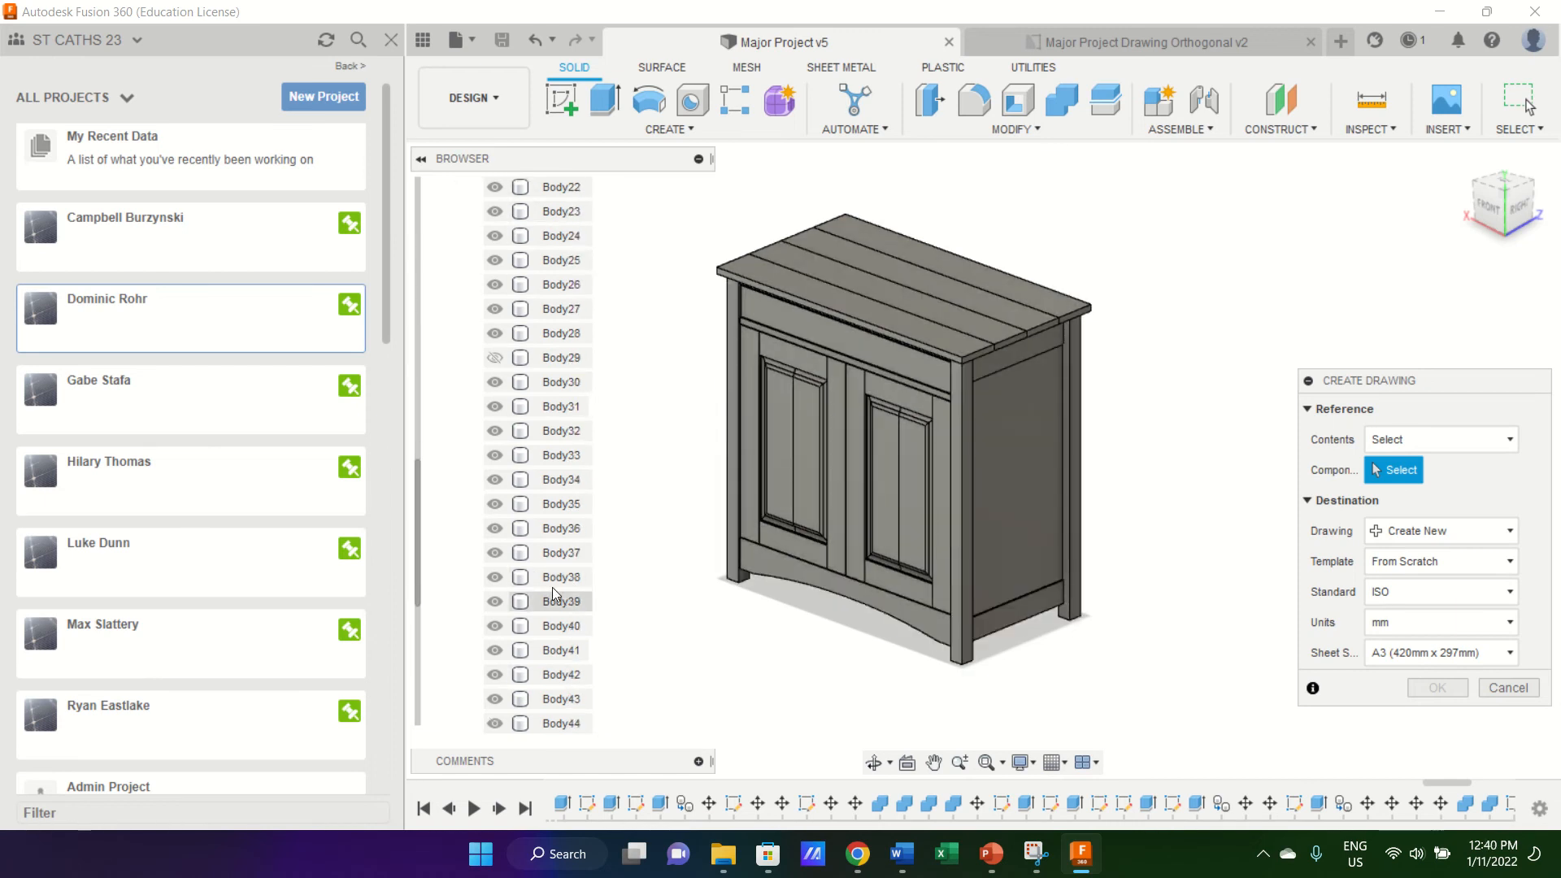
{"action": "left_click", "coordinate": [555, 464]}
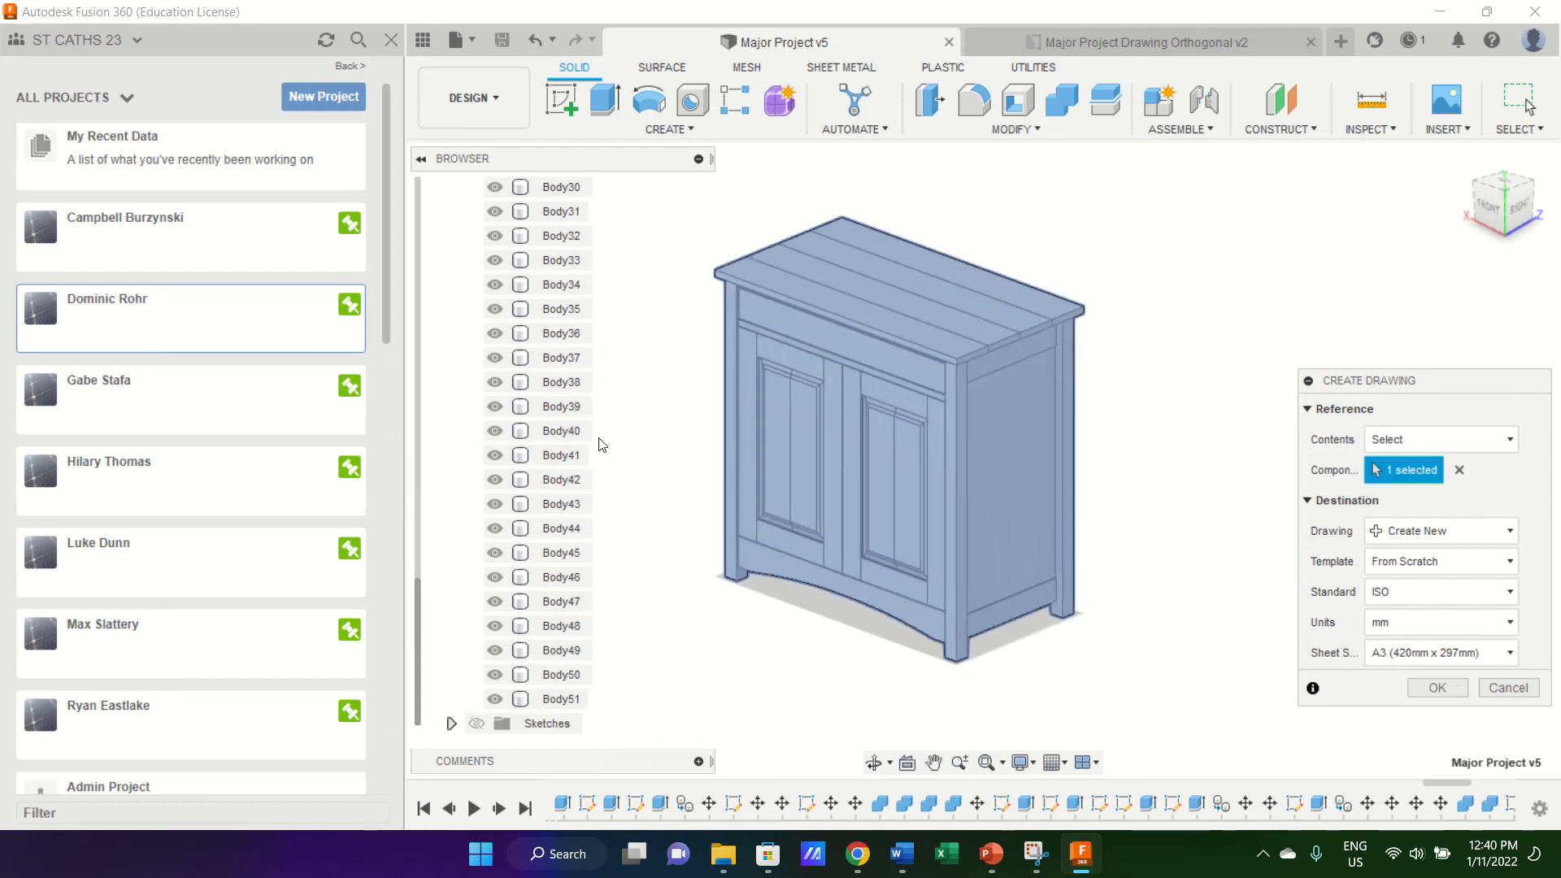
Hide the list of projects and return to the start of the design's Bodies list.
{"action": "scroll", "coordinate": [602, 444], "scroll_direction": "up", "scroll_amount": 1}
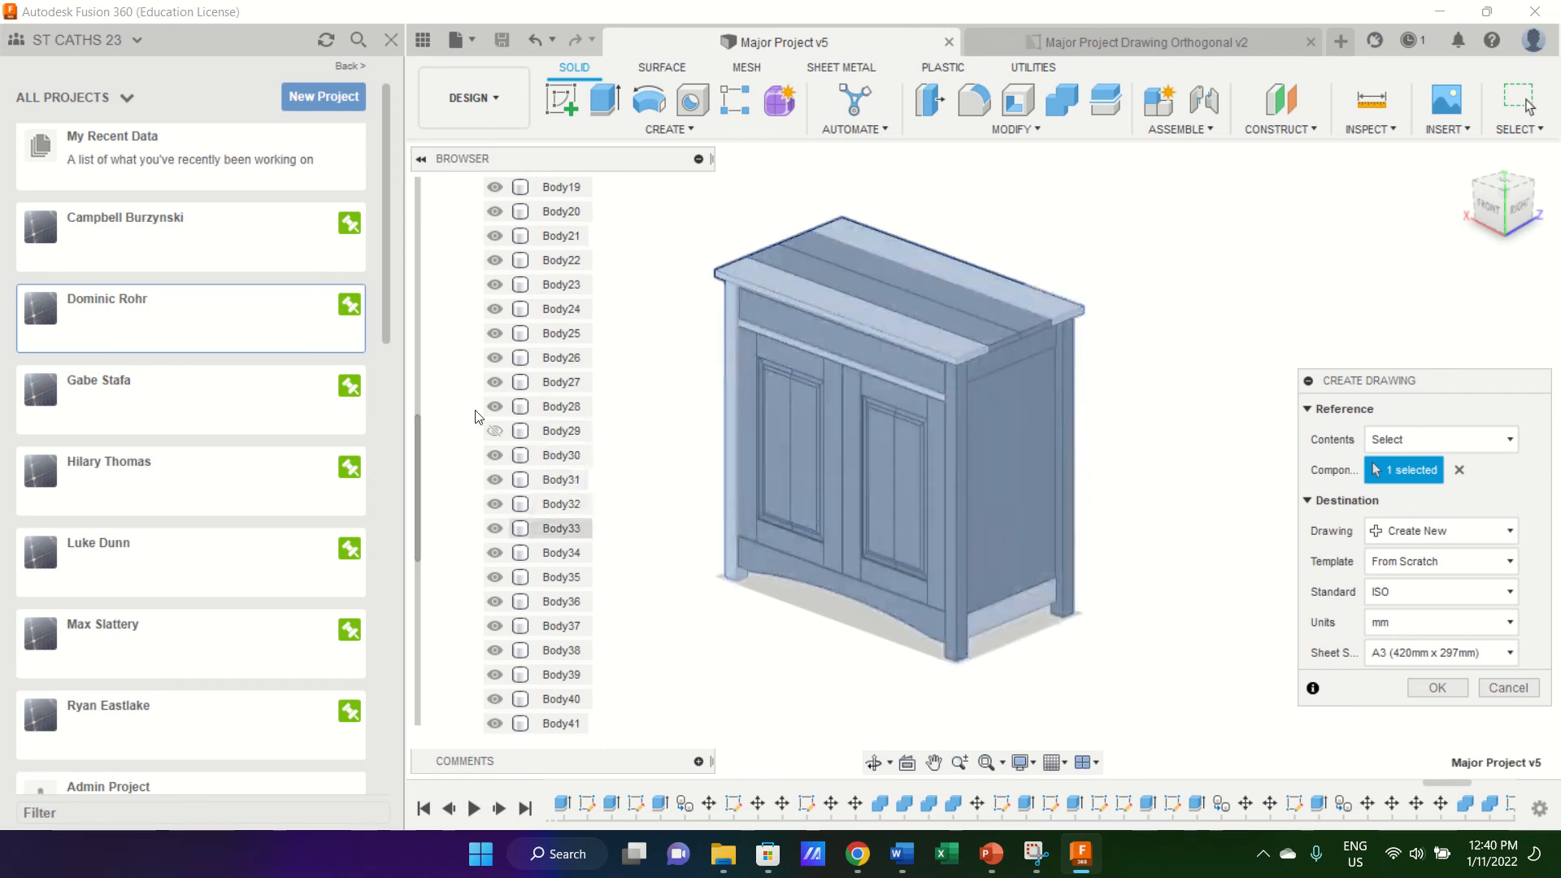
{"action": "left_click", "coordinate": [388, 43]}
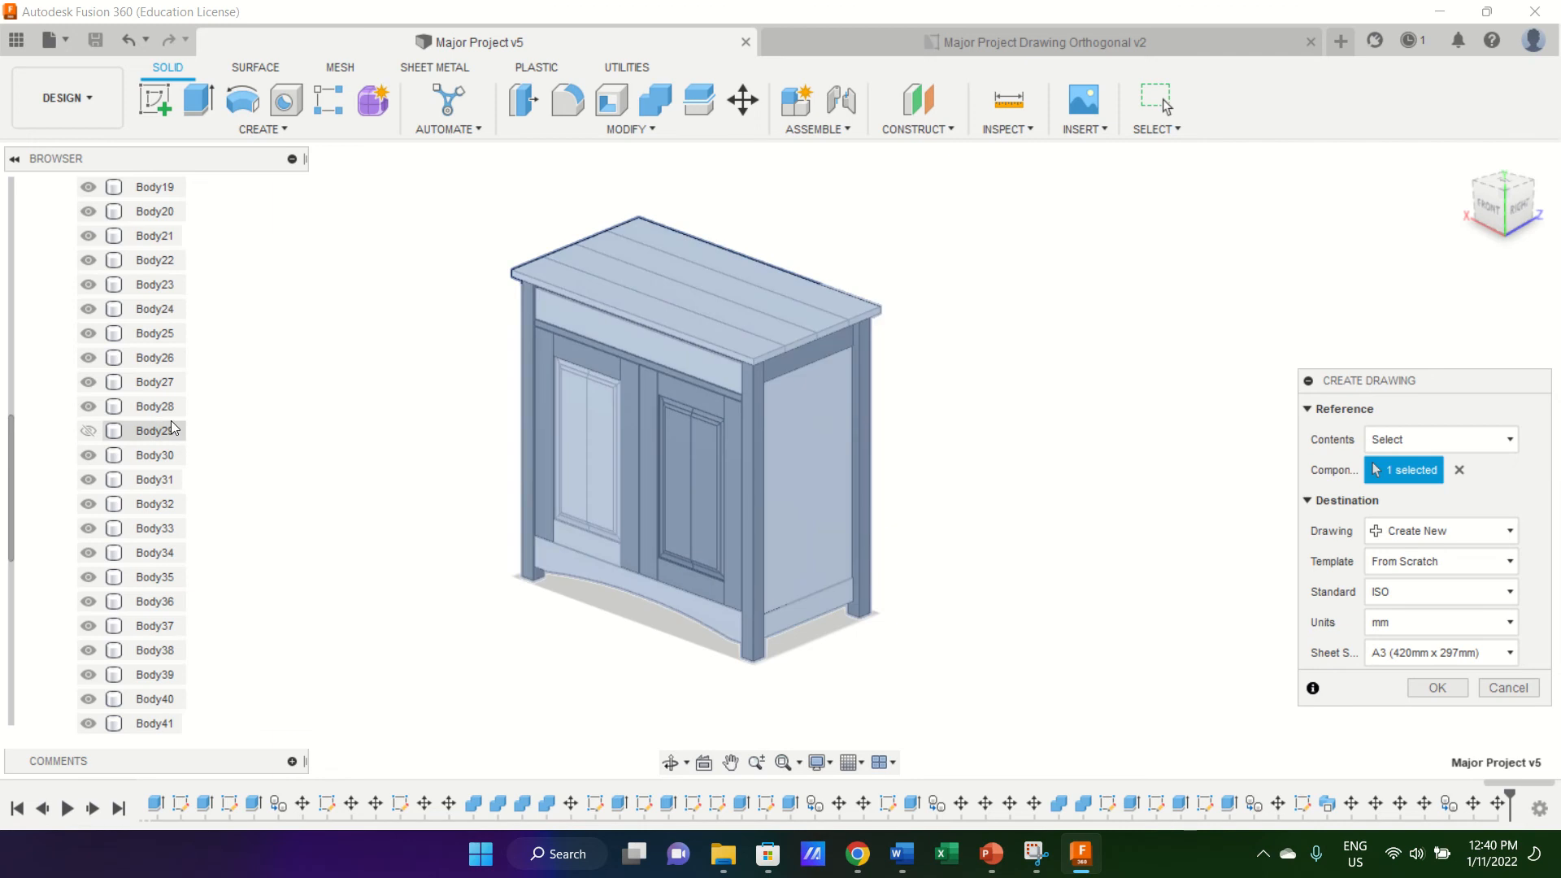
{"action": "scroll", "coordinate": [165, 254], "scroll_direction": "up", "scroll_amount": 5}
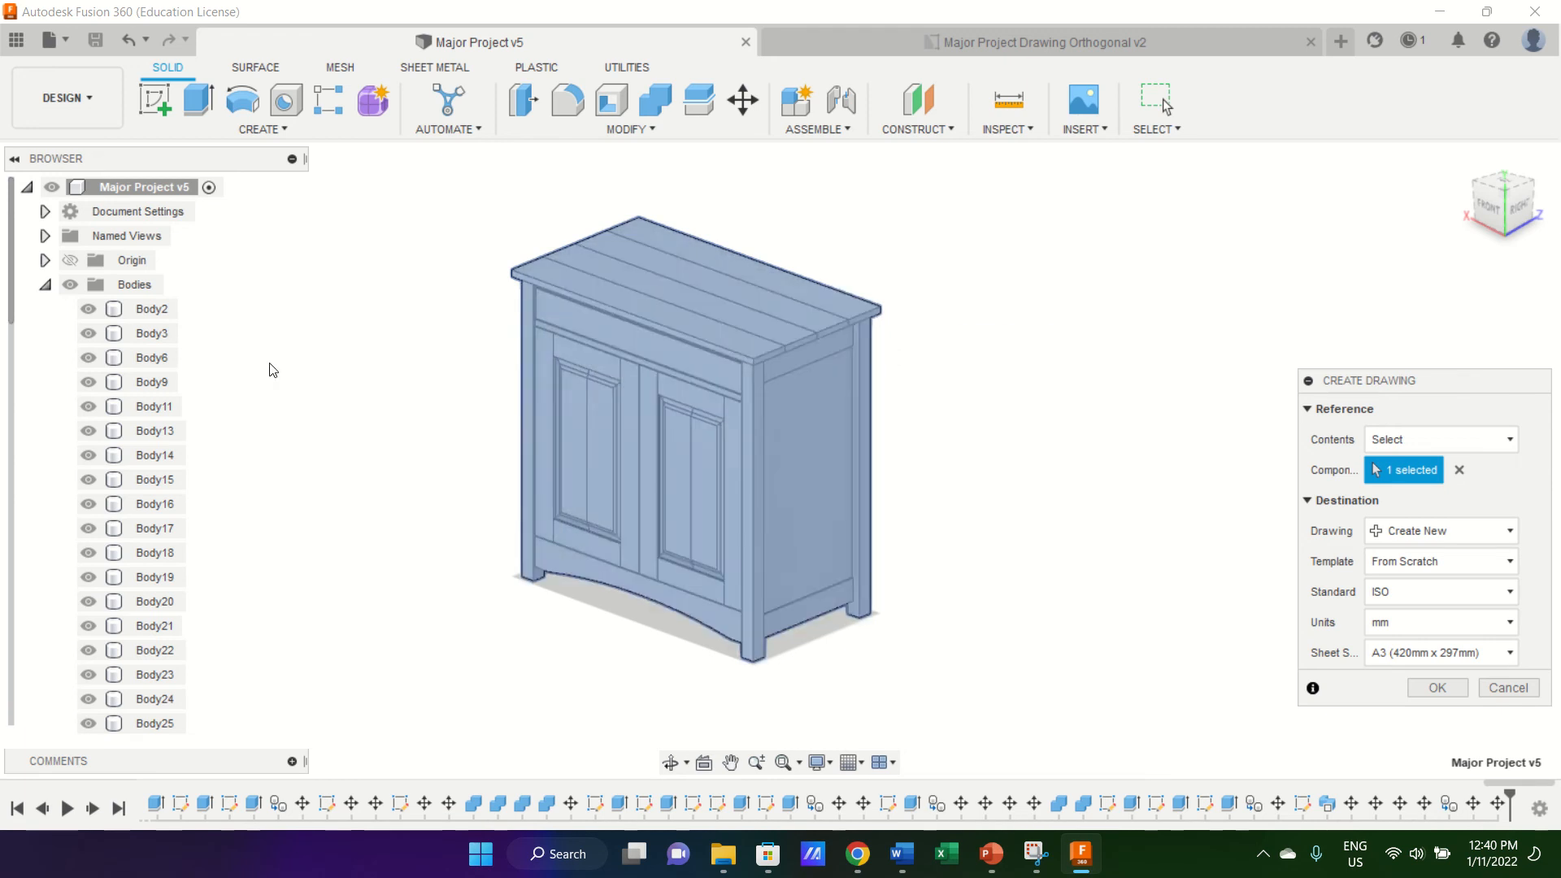
Set the drawing's destination to a new A4 (297mm x 210mm) sheet in the existing Major Project Drawing Orthogonal.
{"action": "scroll", "coordinate": [341, 374], "scroll_direction": "up", "scroll_amount": 1}
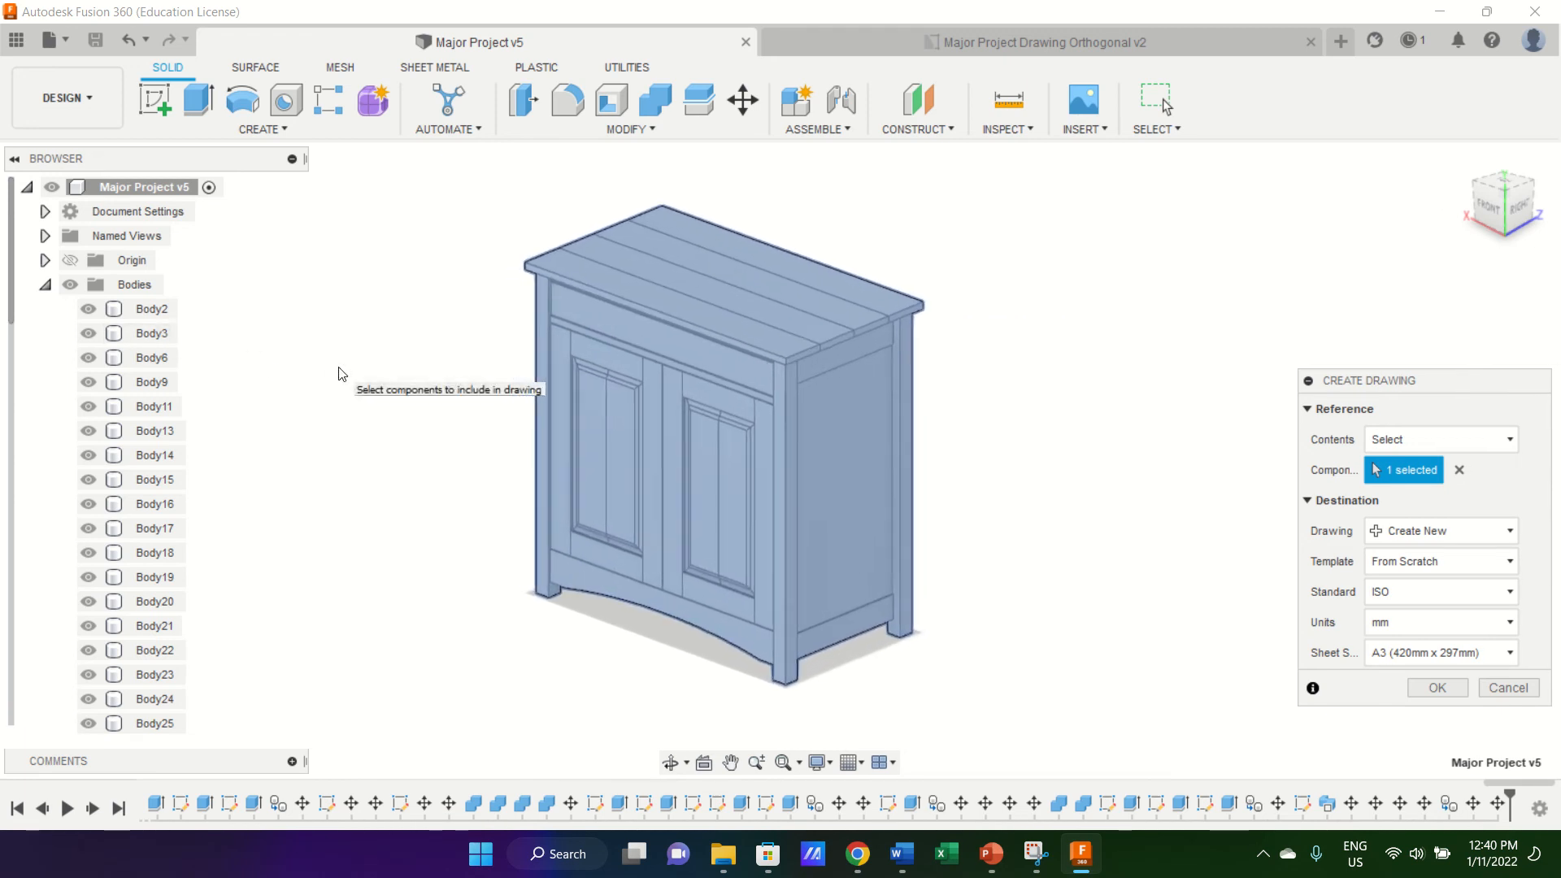
{"action": "scroll", "coordinate": [341, 374], "scroll_direction": "up", "scroll_amount": 1}
{"action": "scroll", "coordinate": [342, 374], "scroll_direction": "up", "scroll_amount": 1}
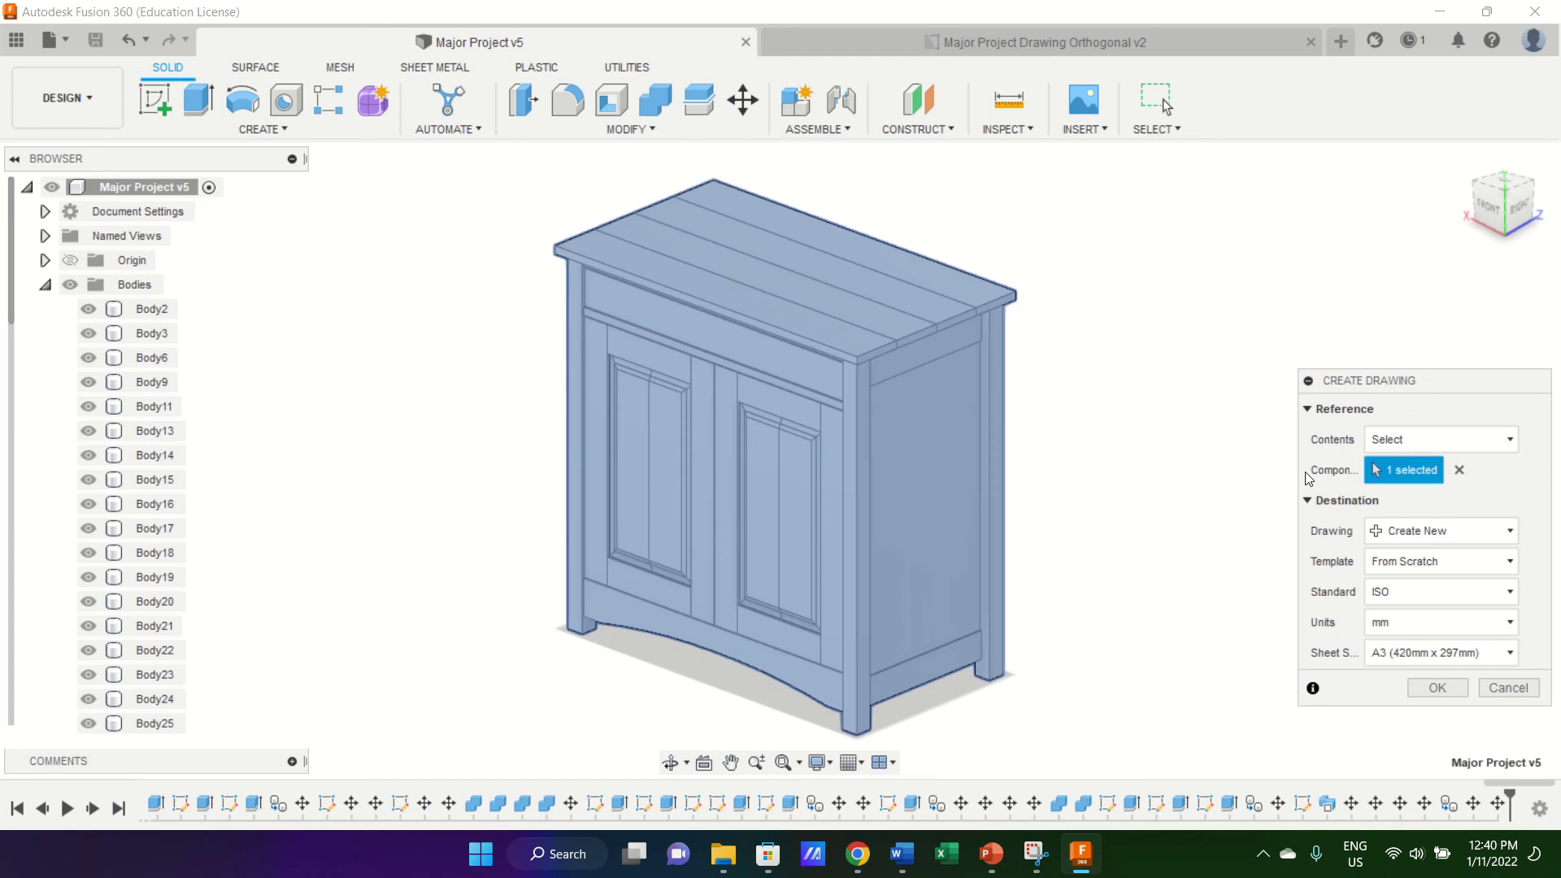
{"action": "left_click", "coordinate": [1441, 534]}
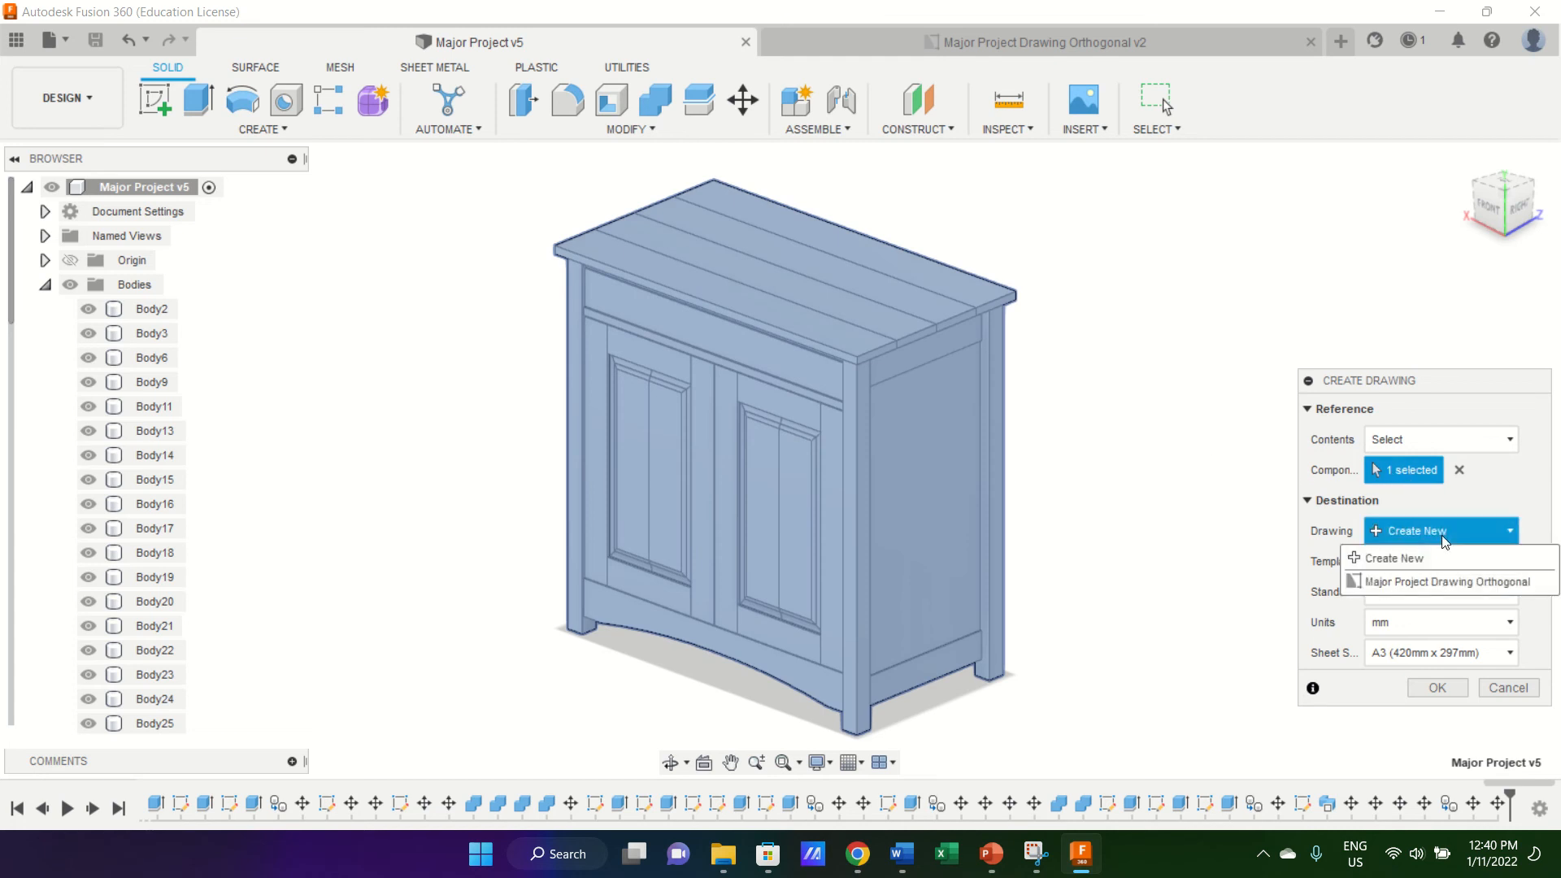
{"action": "left_click", "coordinate": [1450, 587]}
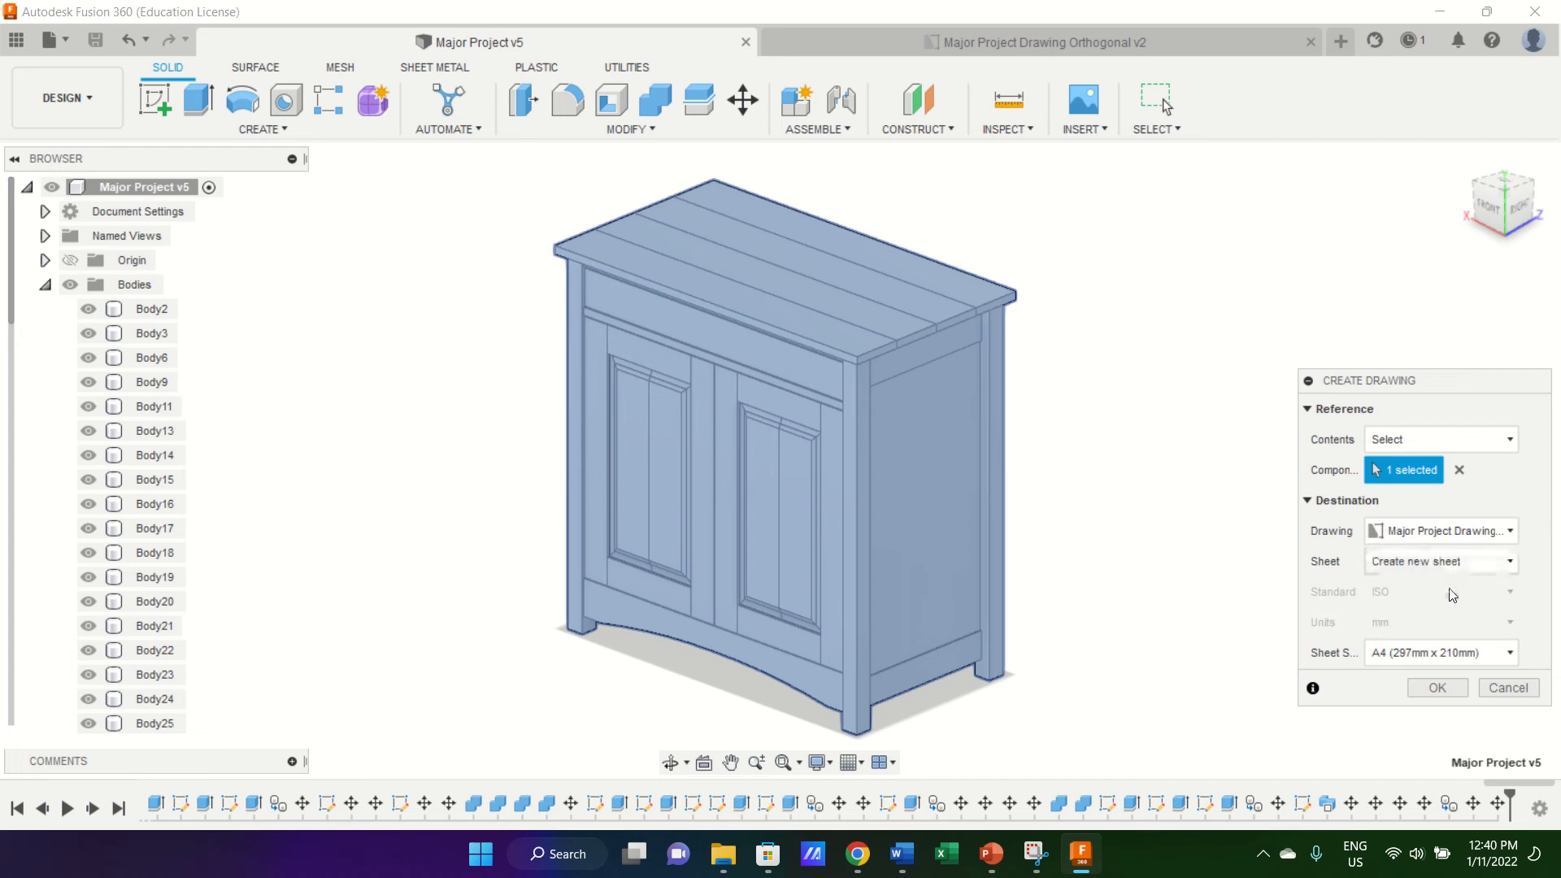
{"action": "left_click", "coordinate": [1490, 652]}
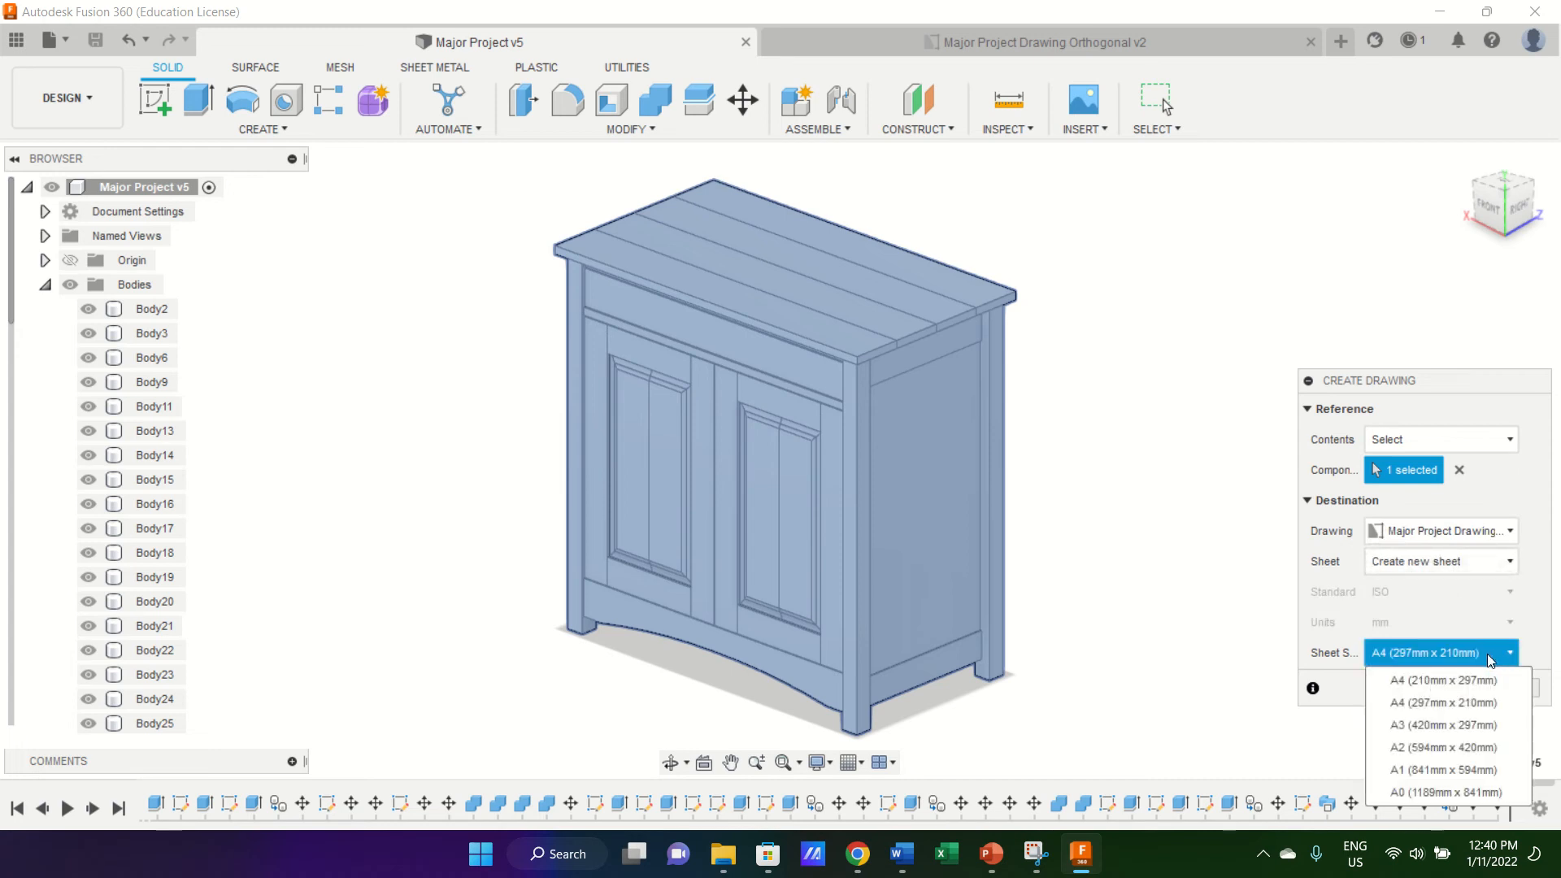
{"action": "left_click", "coordinate": [1451, 704]}
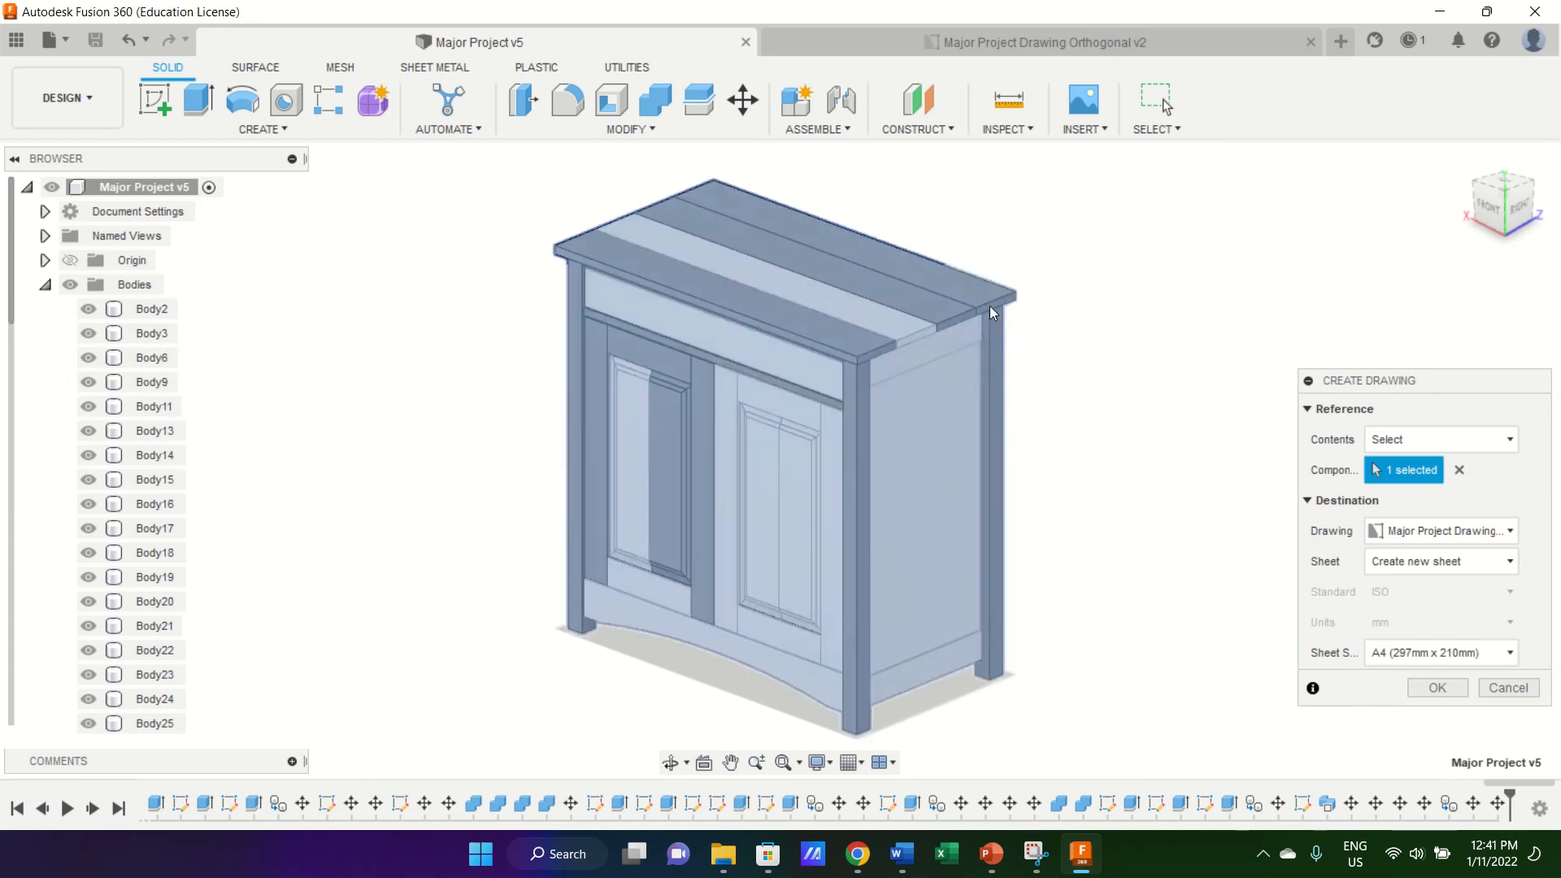
Clear the drawing's component selection, try to pick only Body3 as its contents, and close the drawing setup.
{"action": "left_click", "coordinate": [985, 301]}
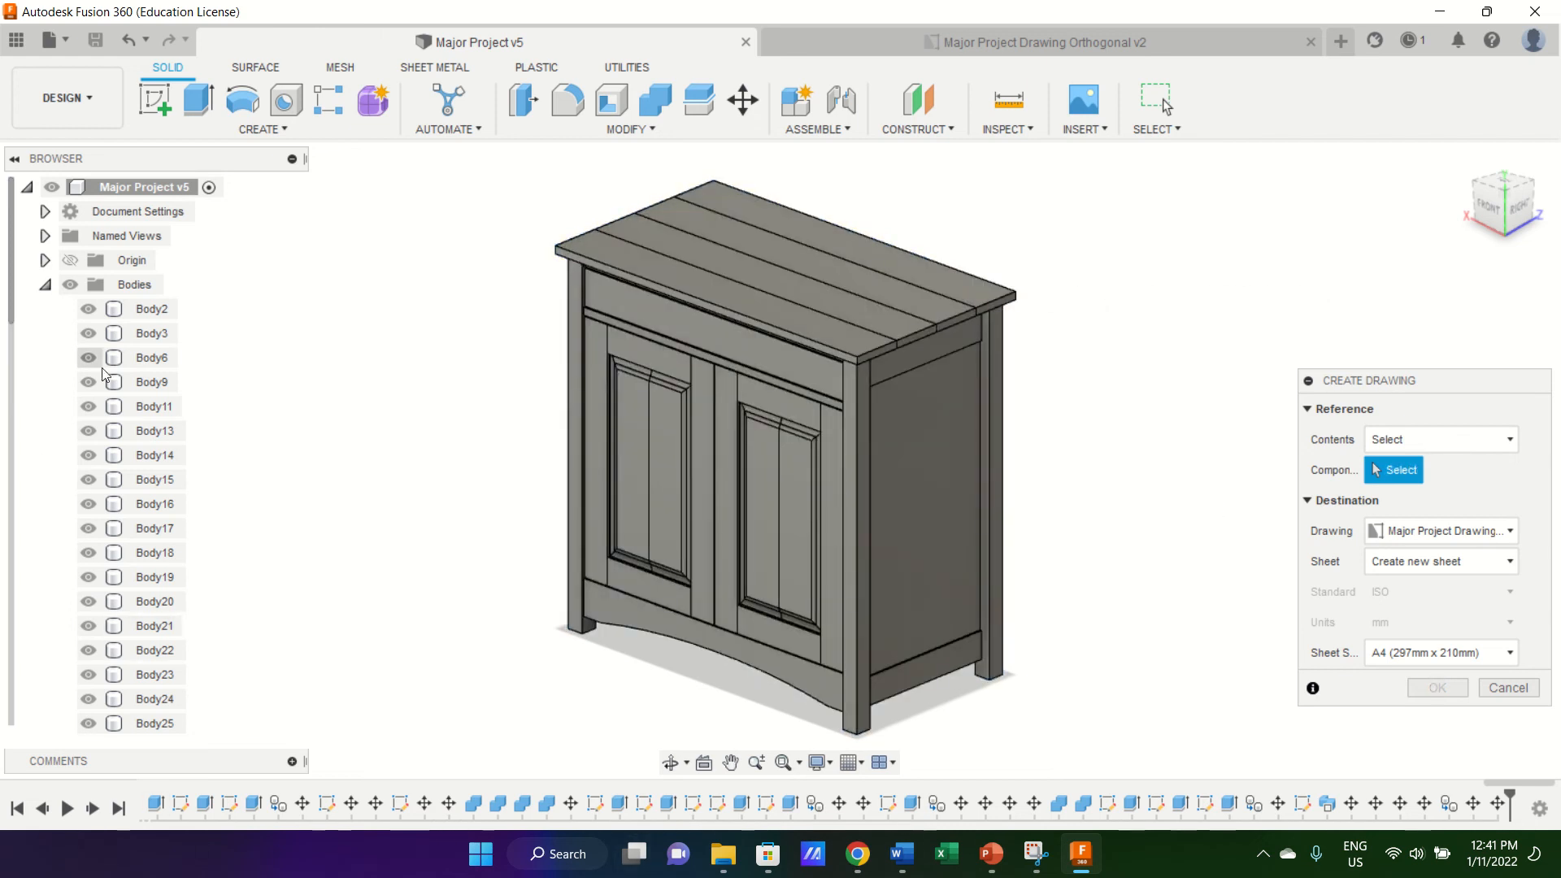
{"action": "left_click", "coordinate": [155, 339]}
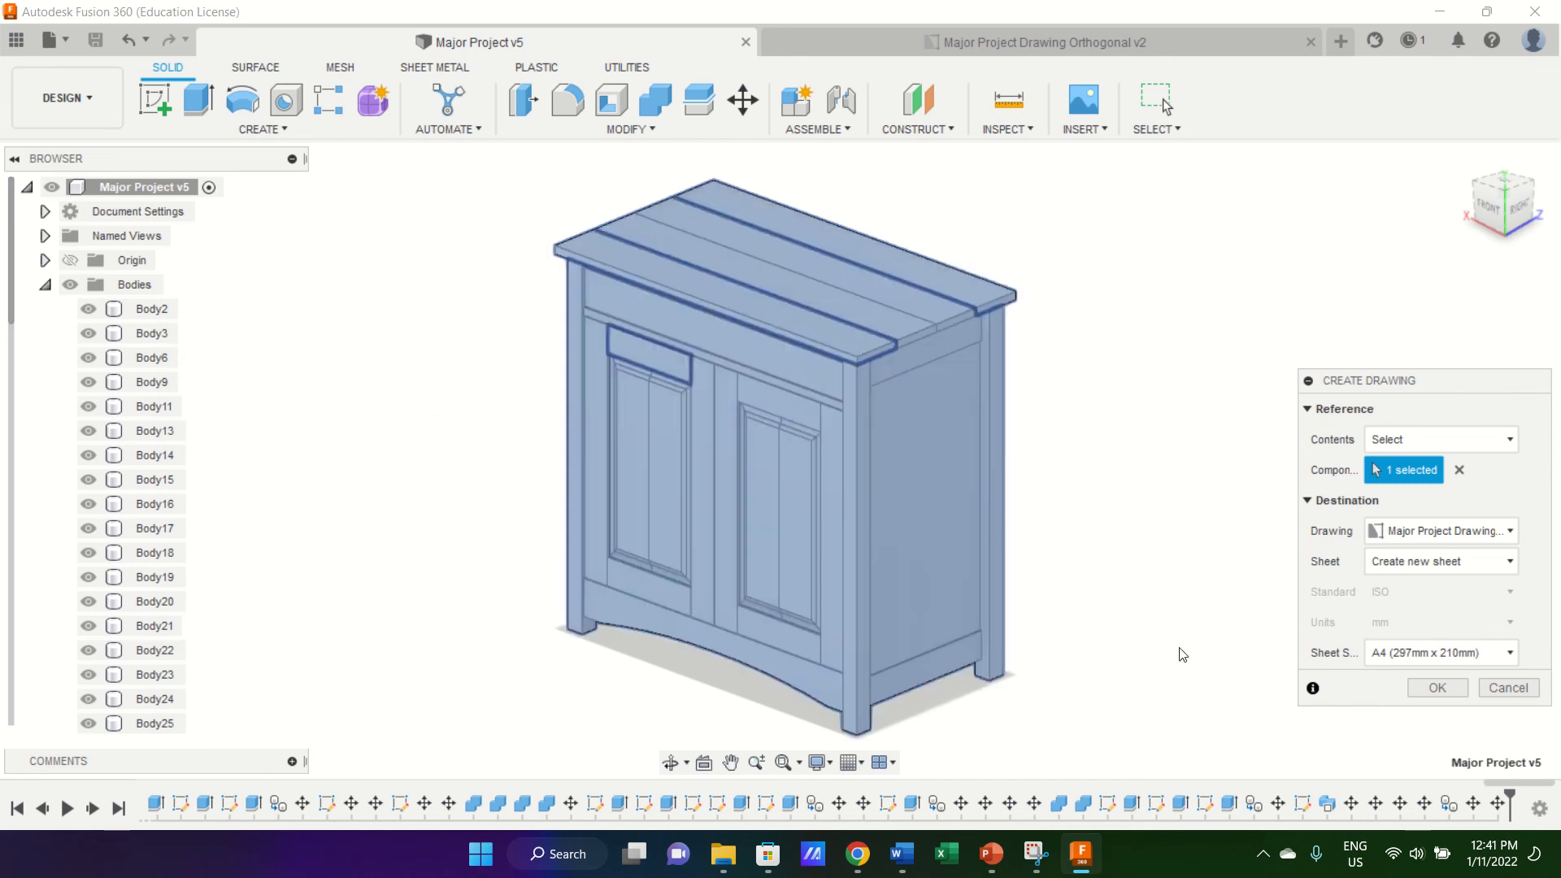
{"action": "left_click", "coordinate": [1447, 688]}
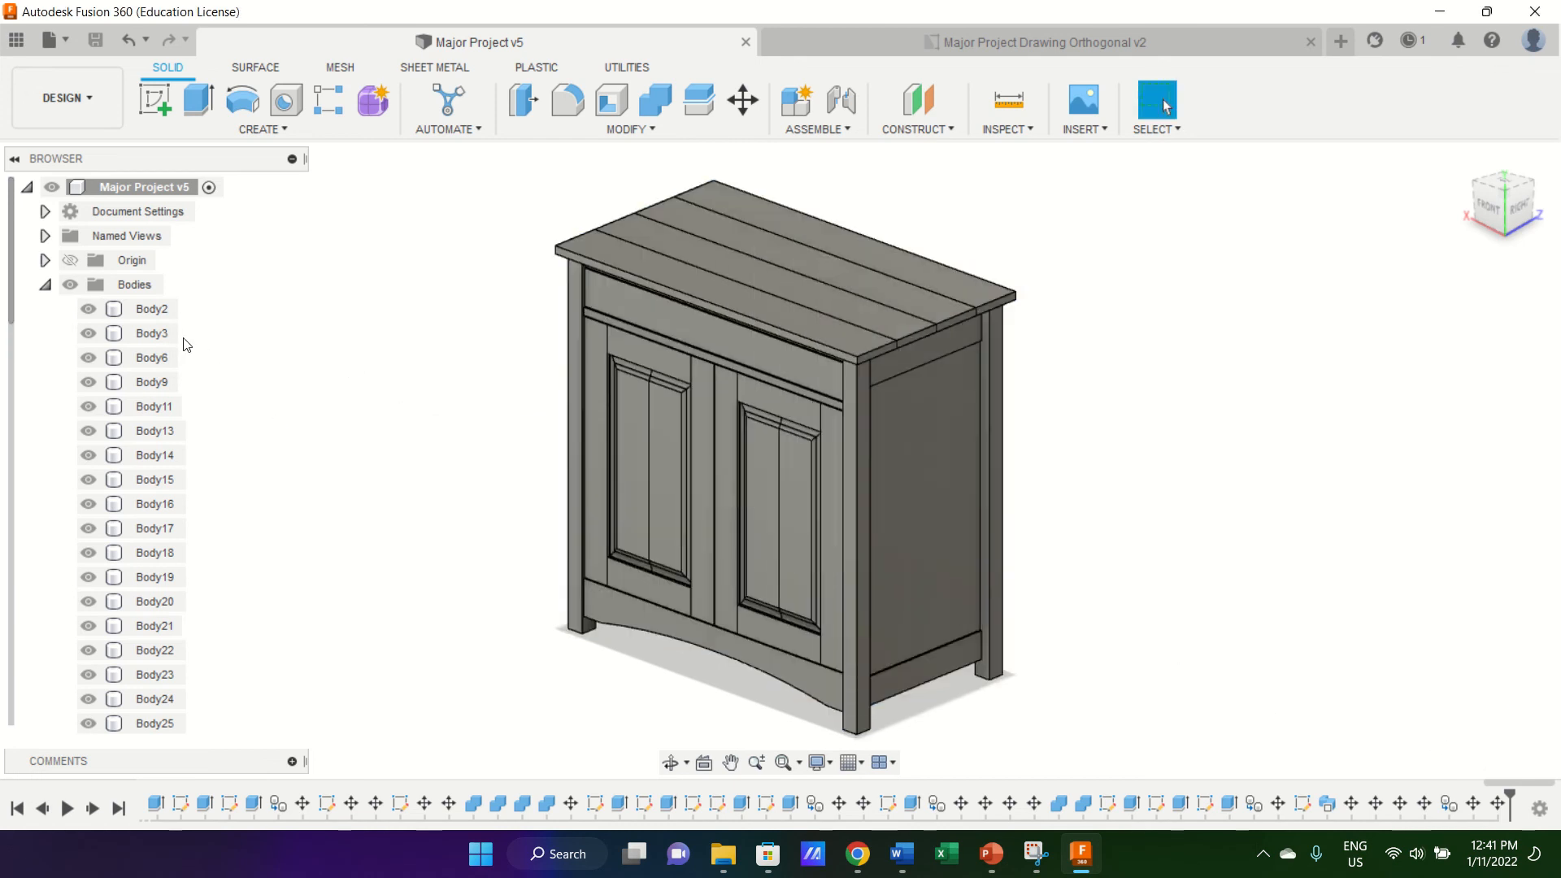
Select Body3 and hide Body6, Body9, Body11 and Body14, leaving the tabletop boards Body2 and Body13 shown.
{"action": "left_click", "coordinate": [155, 334]}
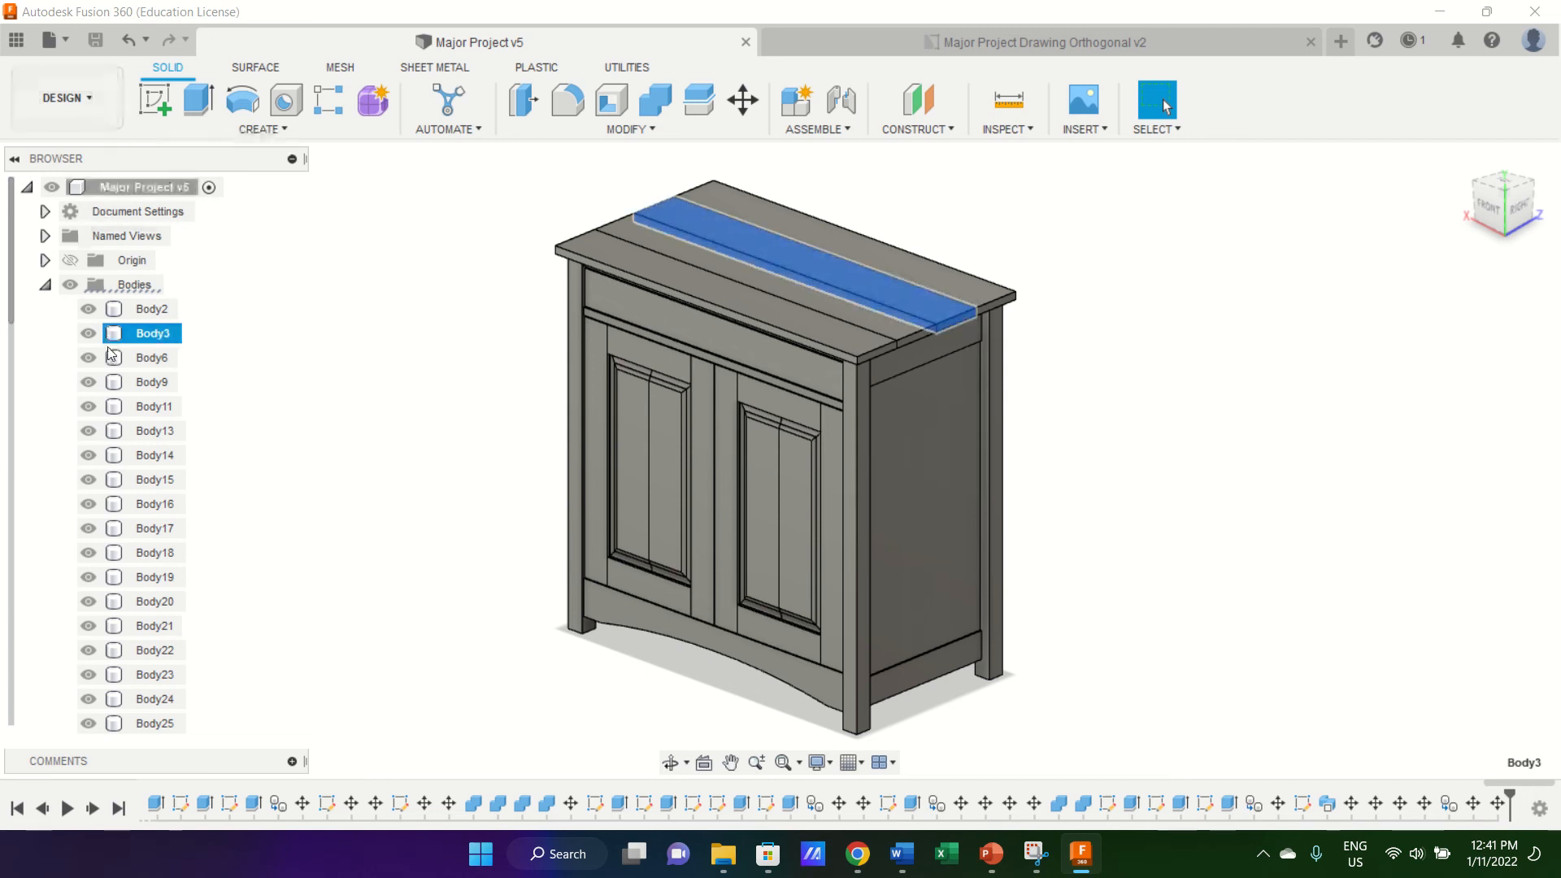
{"action": "left_click", "coordinate": [91, 312], "text": "ctrl"}
{"action": "left_click", "coordinate": [89, 311]}
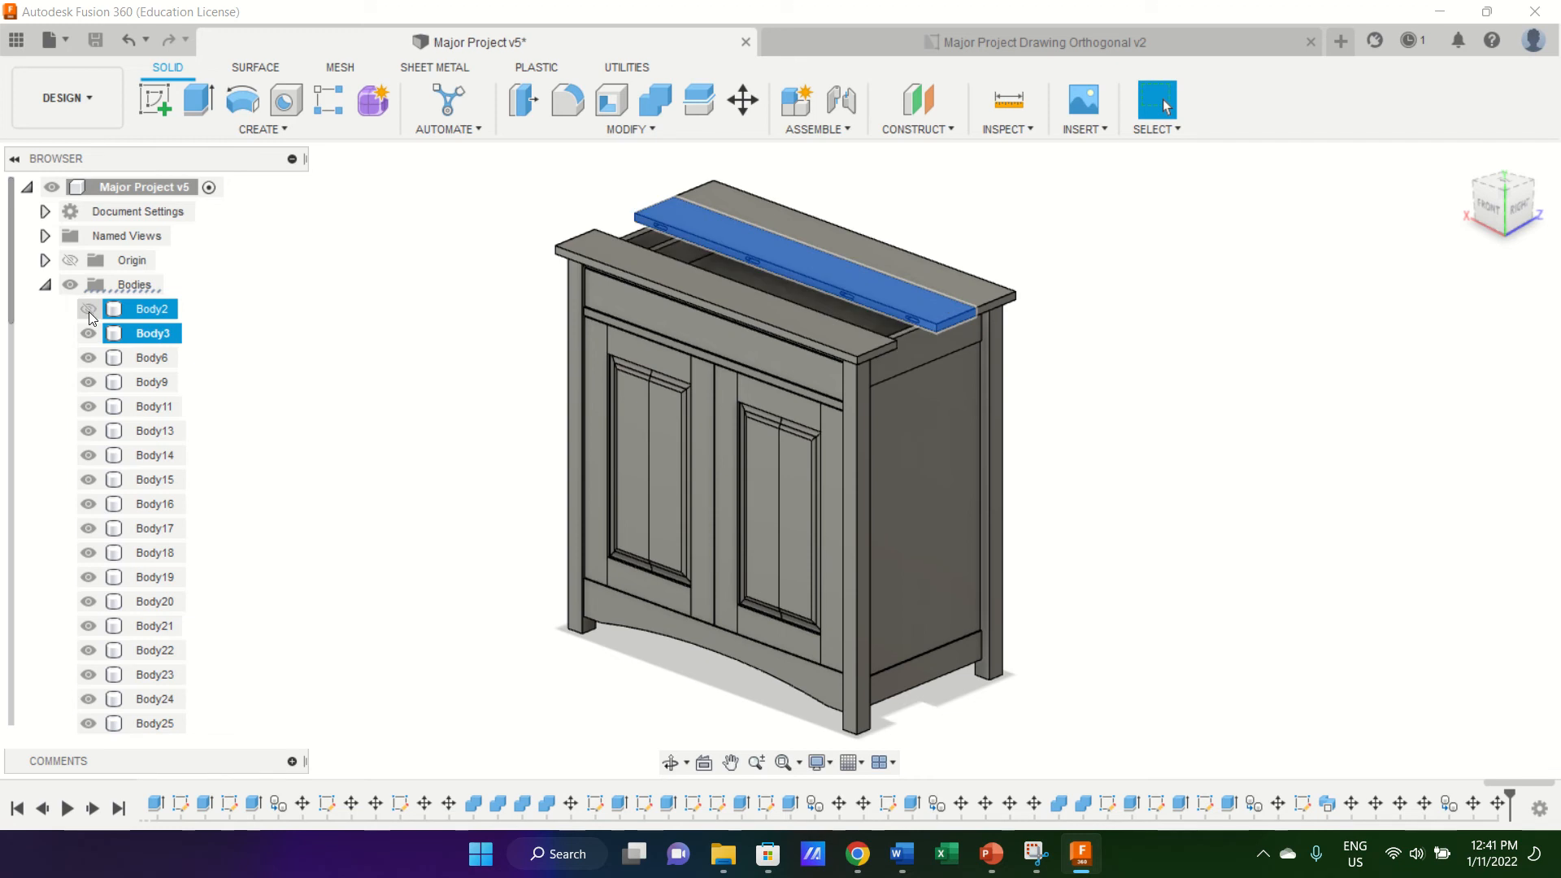
{"action": "left_click", "coordinate": [91, 355], "text": "ctrl"}
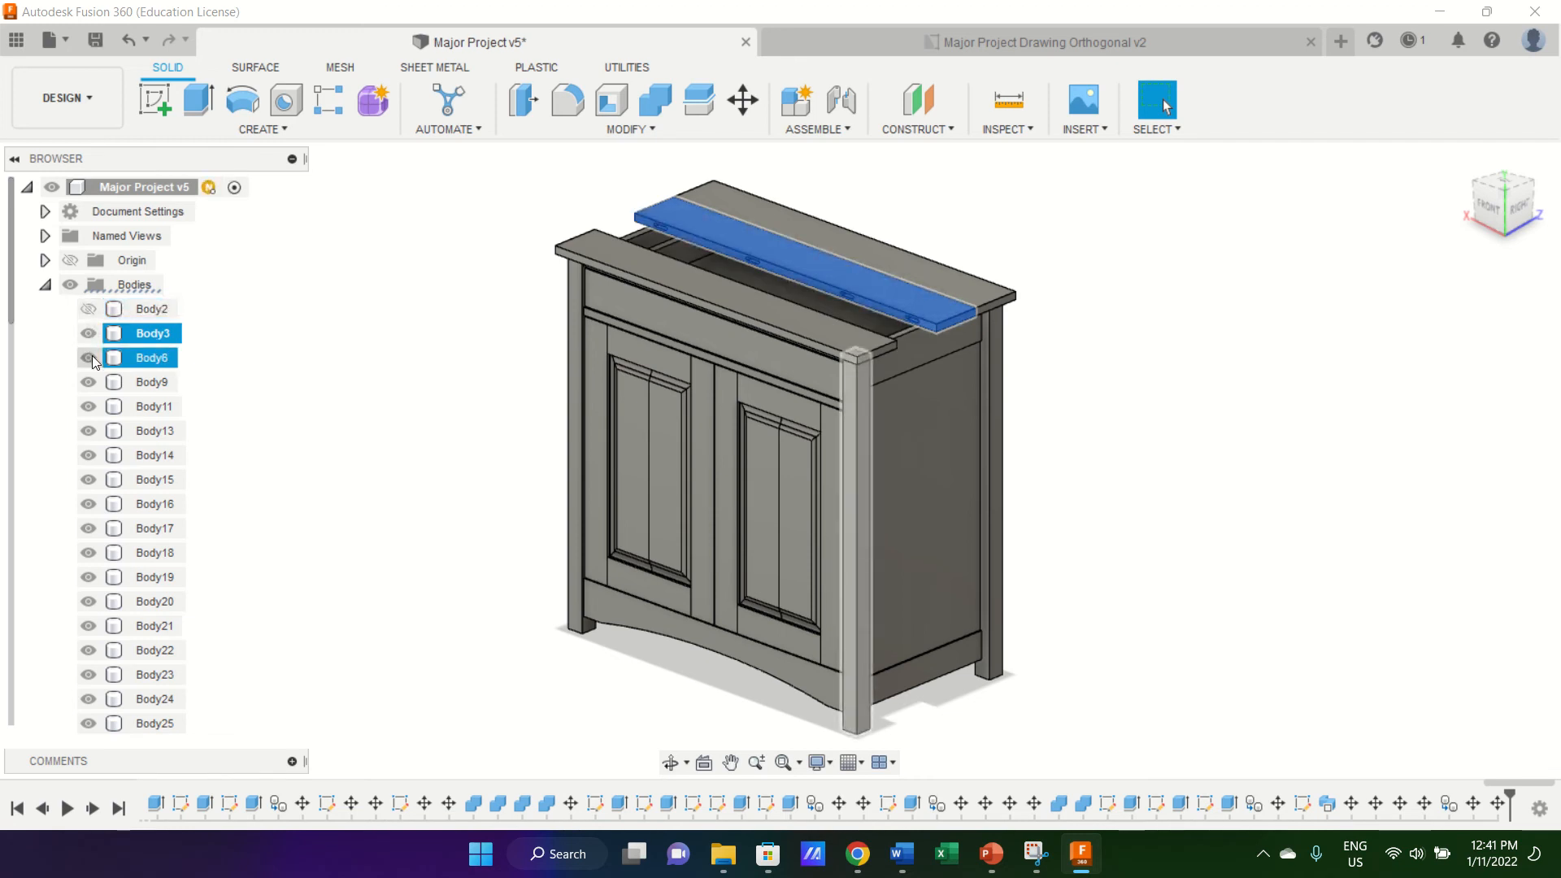
{"action": "left_click", "coordinate": [91, 359]}
{"action": "left_click", "coordinate": [91, 381]}
{"action": "left_click", "coordinate": [91, 407]}
{"action": "left_click", "coordinate": [91, 431]}
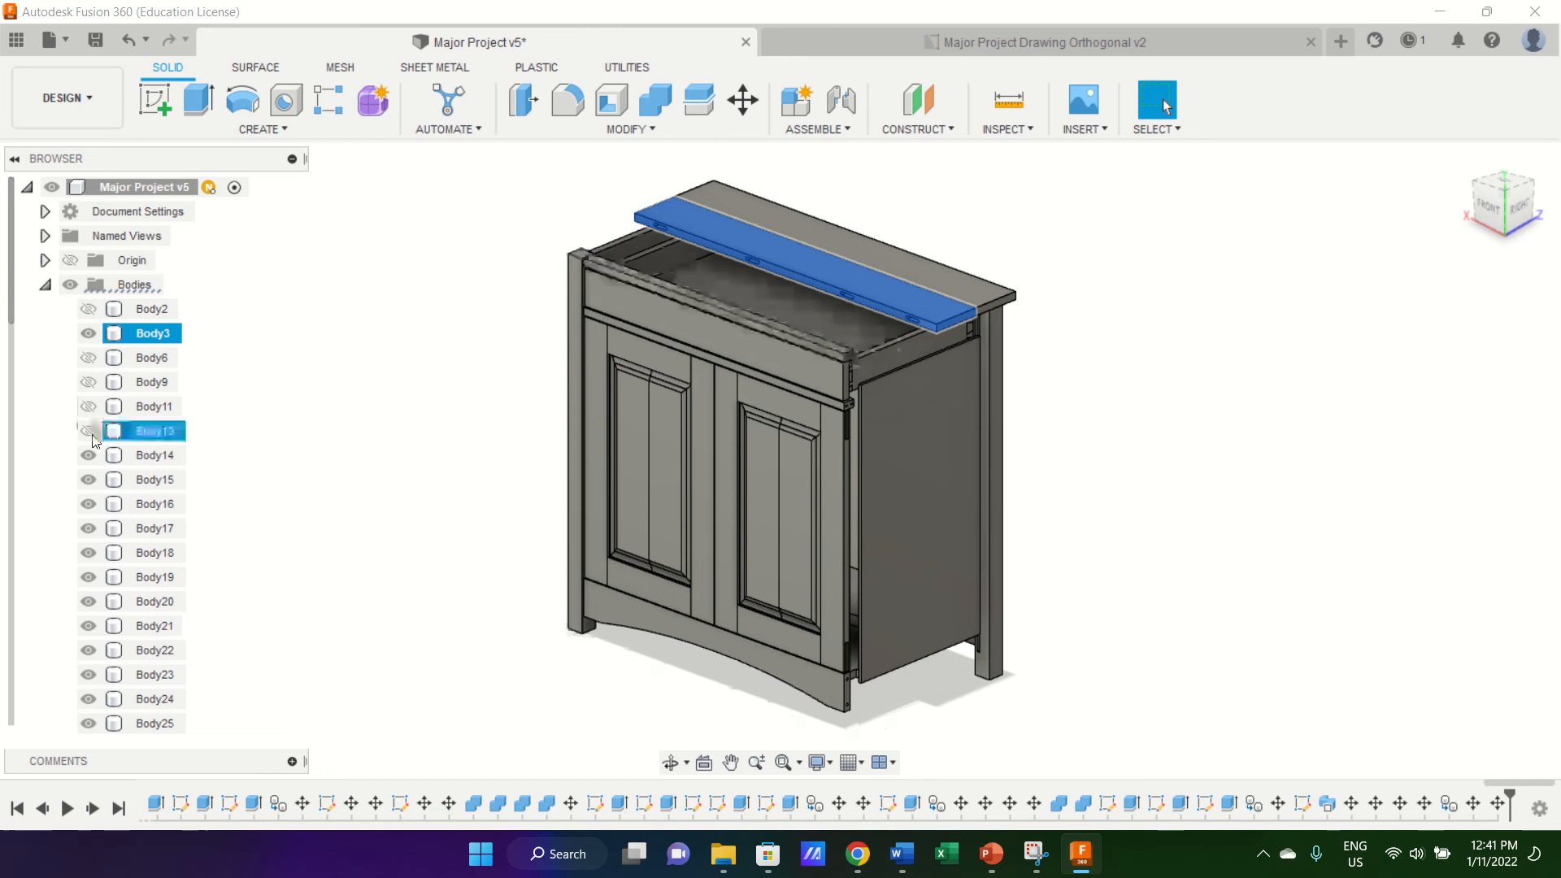
{"action": "left_click", "coordinate": [91, 456]}
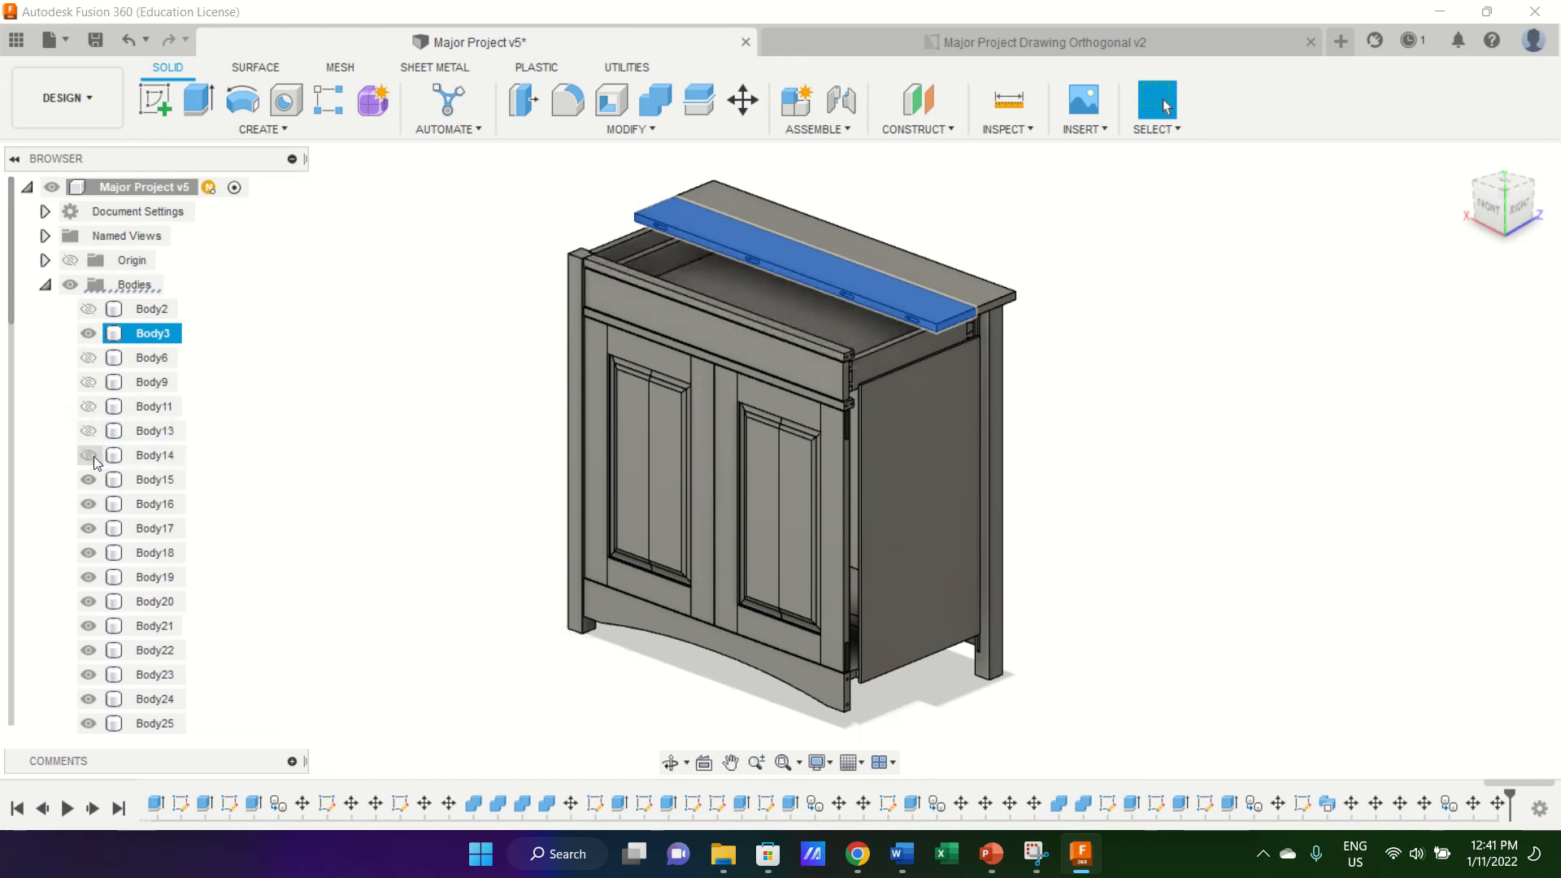
{"action": "left_click", "coordinate": [88, 310]}
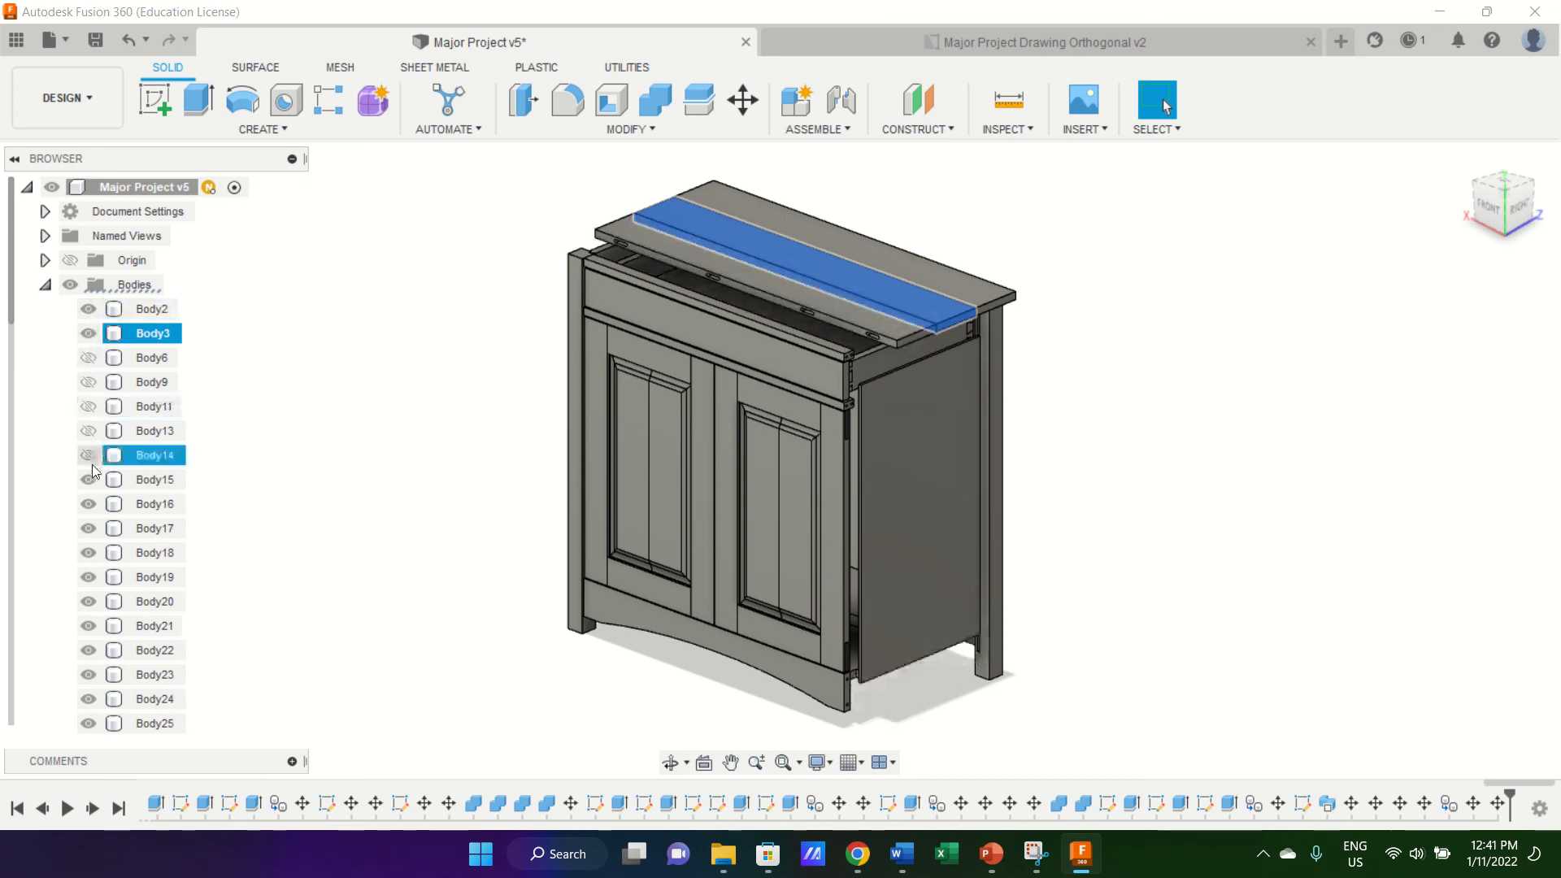
{"action": "left_click", "coordinate": [87, 431]}
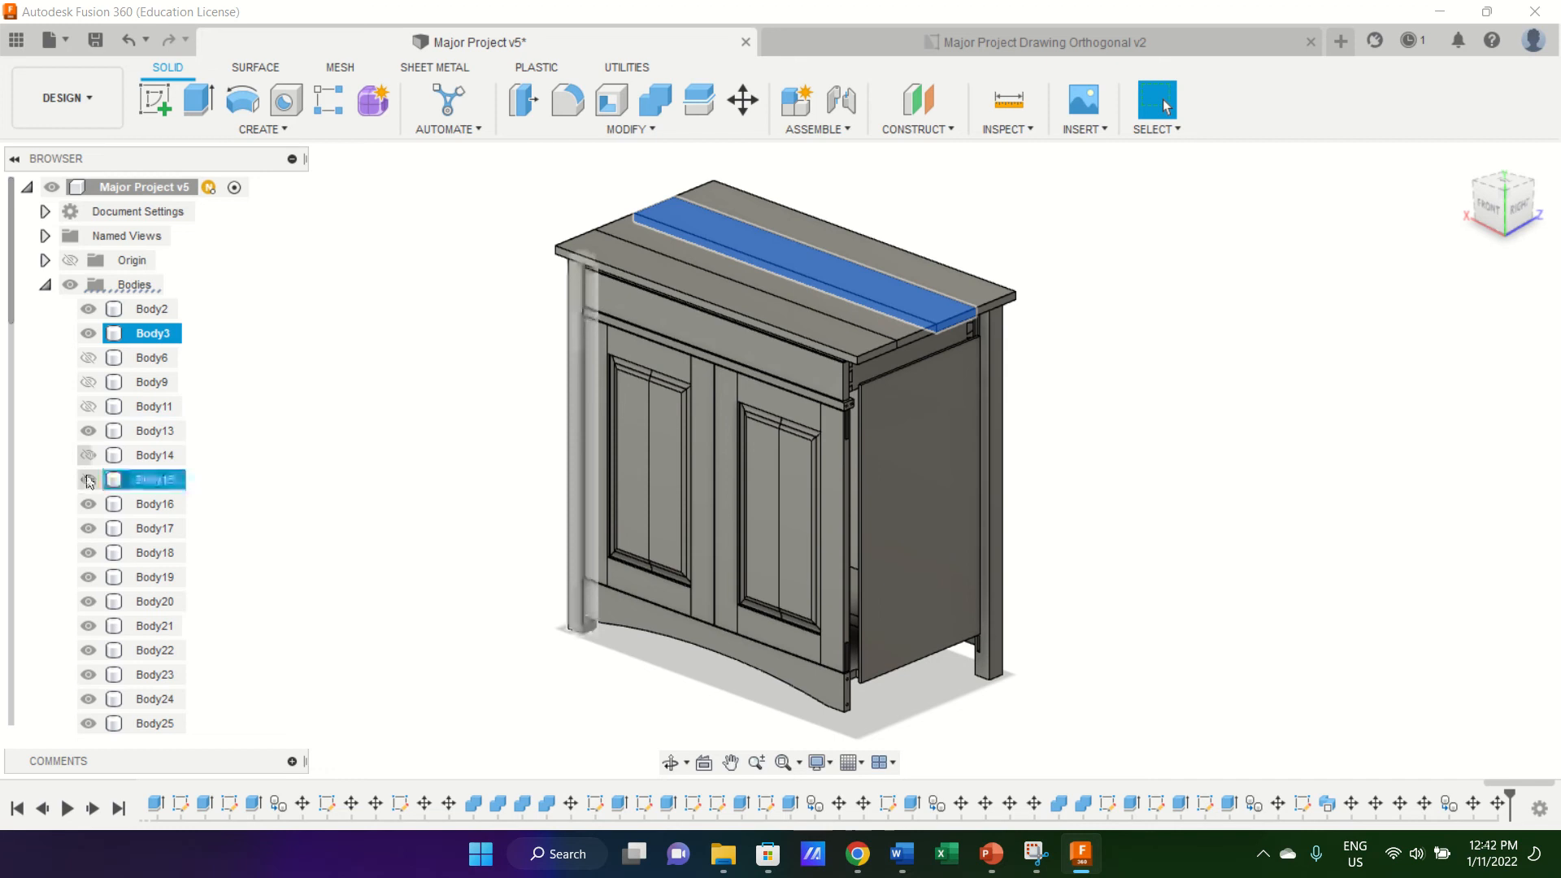
Hide the cabinet bodies Body15 through Body20.
{"action": "left_click", "coordinate": [88, 480]}
{"action": "left_click", "coordinate": [88, 504]}
{"action": "left_click", "coordinate": [88, 528]}
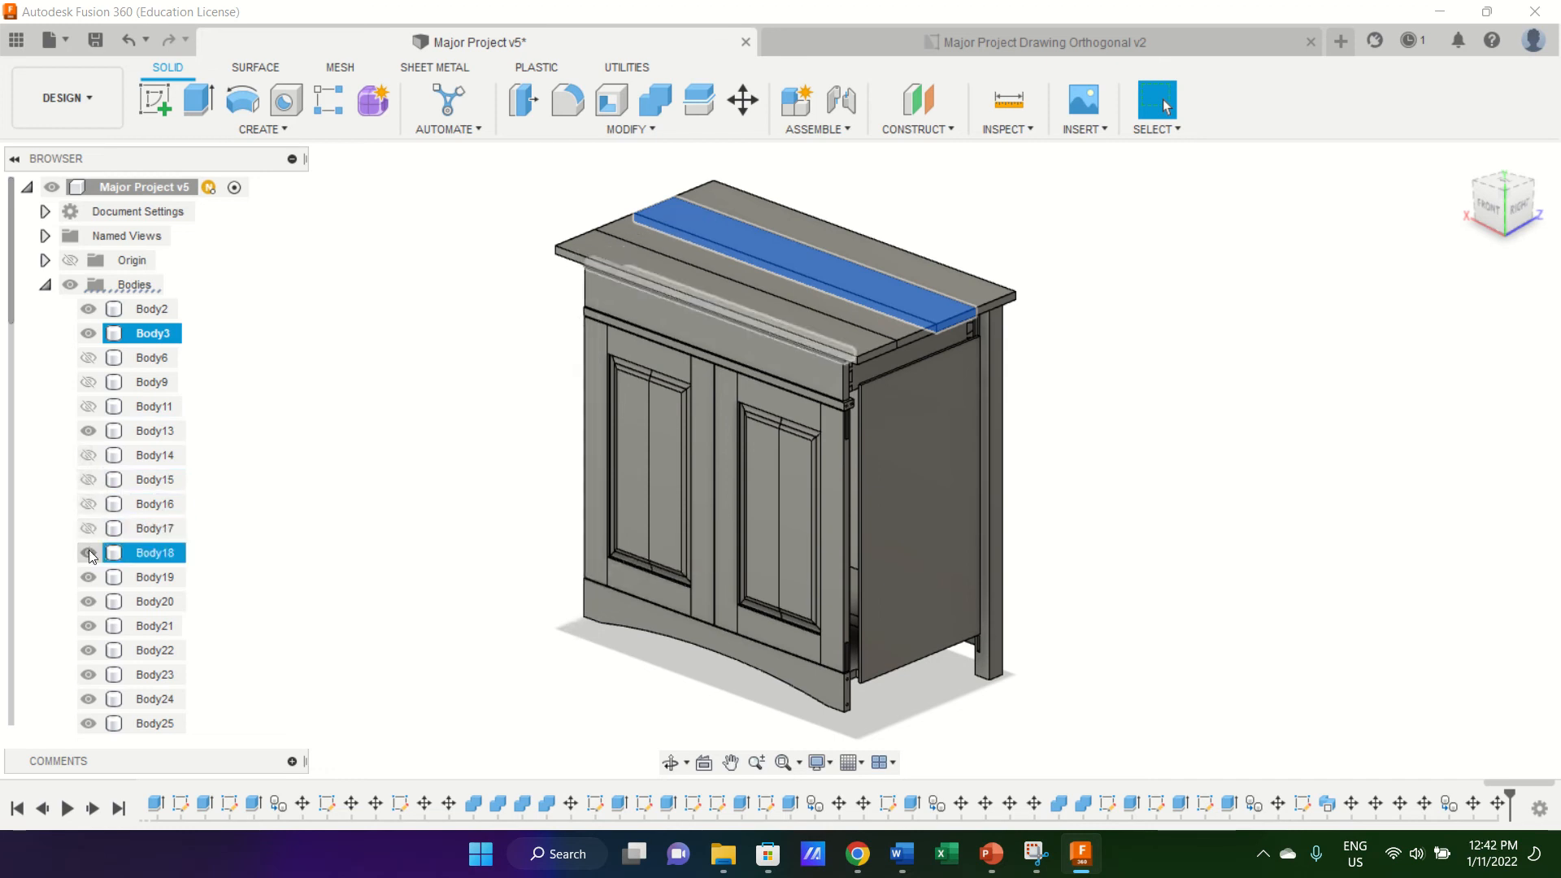
{"action": "left_click", "coordinate": [88, 553]}
{"action": "left_click", "coordinate": [88, 577]}
{"action": "left_click", "coordinate": [87, 602]}
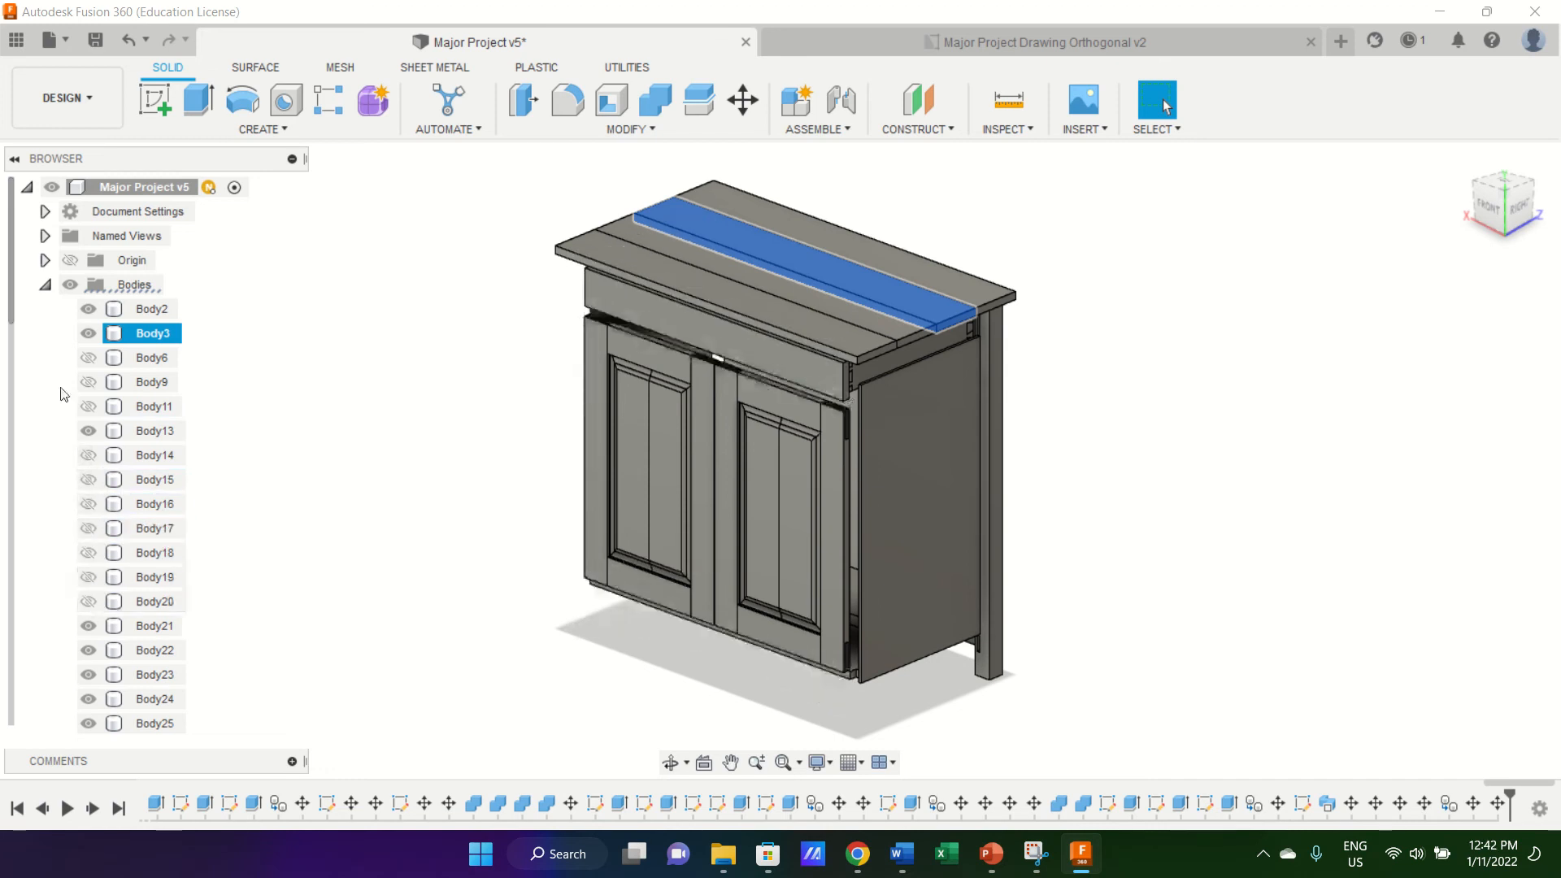
{"action": "left_click", "coordinate": [71, 285]}
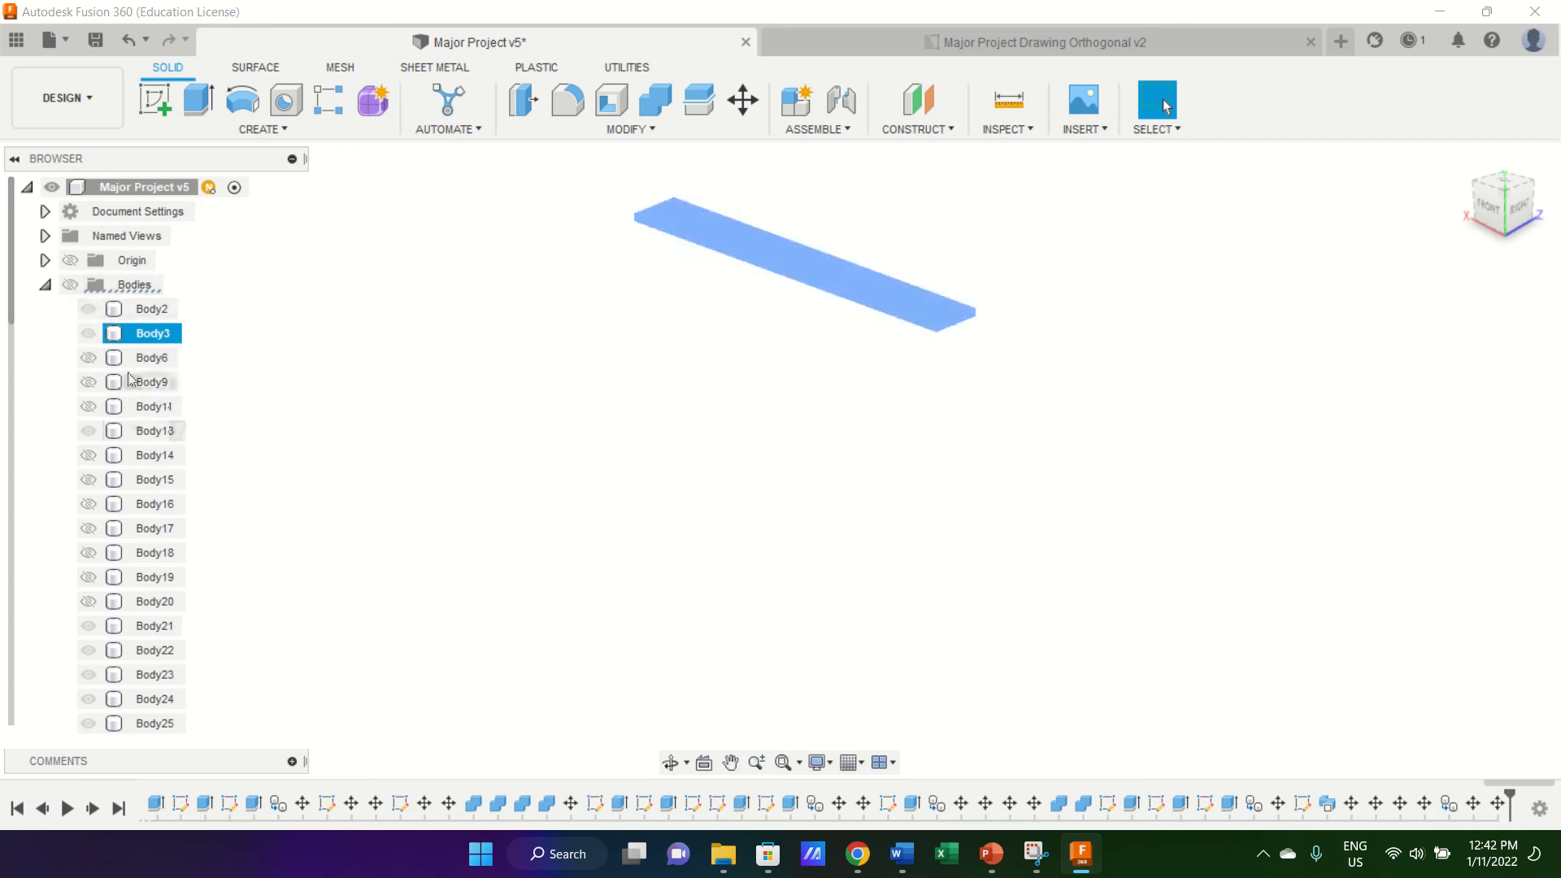
{"action": "left_click", "coordinate": [70, 285]}
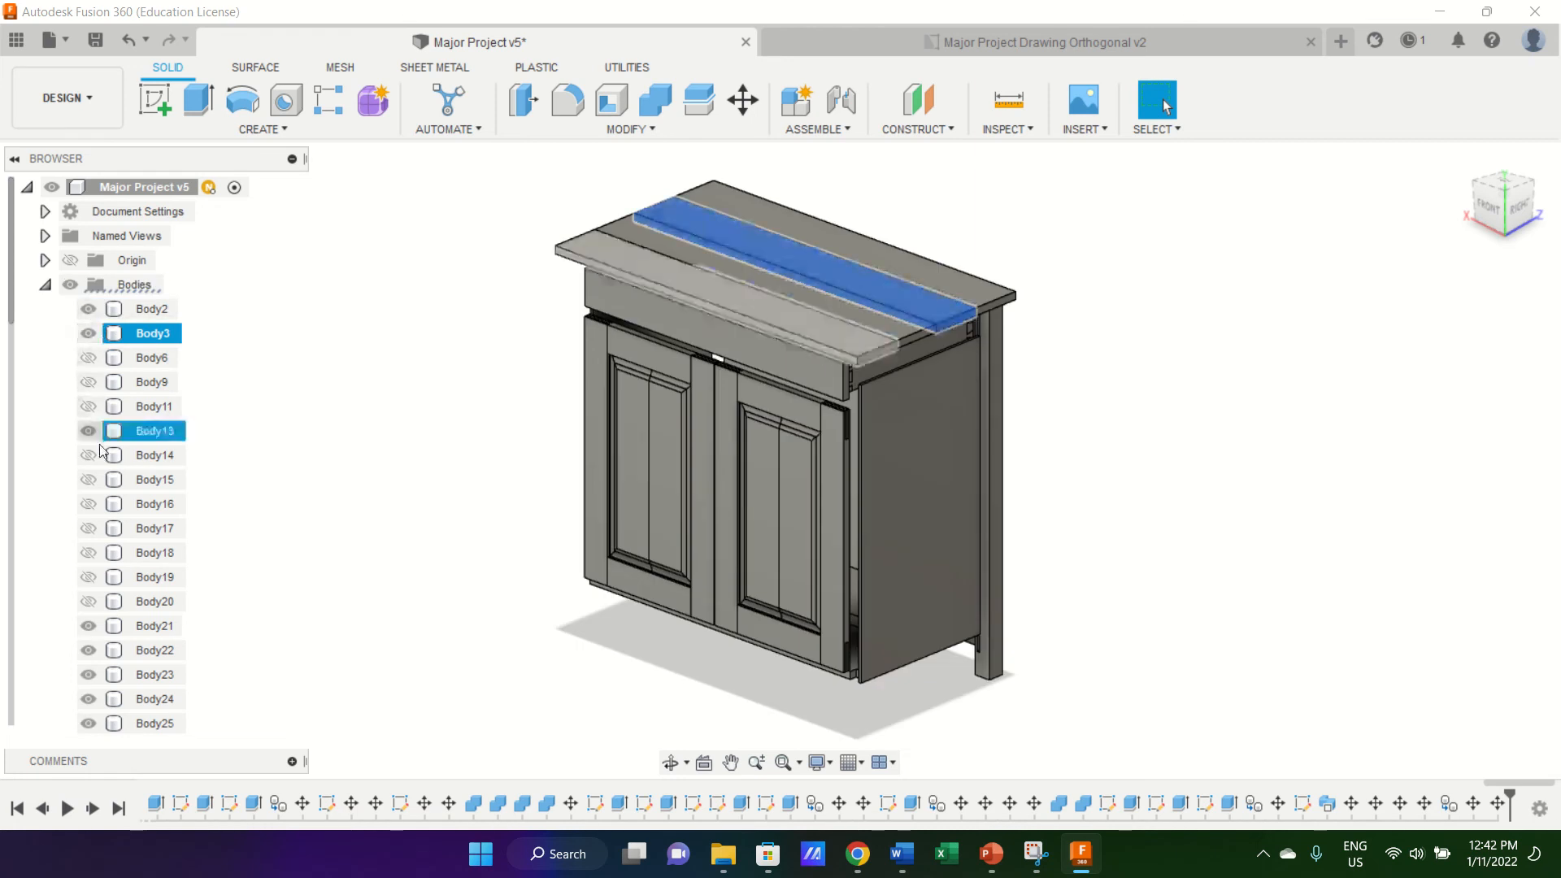
Hide the side panel, drawer and neighbouring cabinet bodies, Body21 through Body28 and Body30.
{"action": "left_click", "coordinate": [88, 626]}
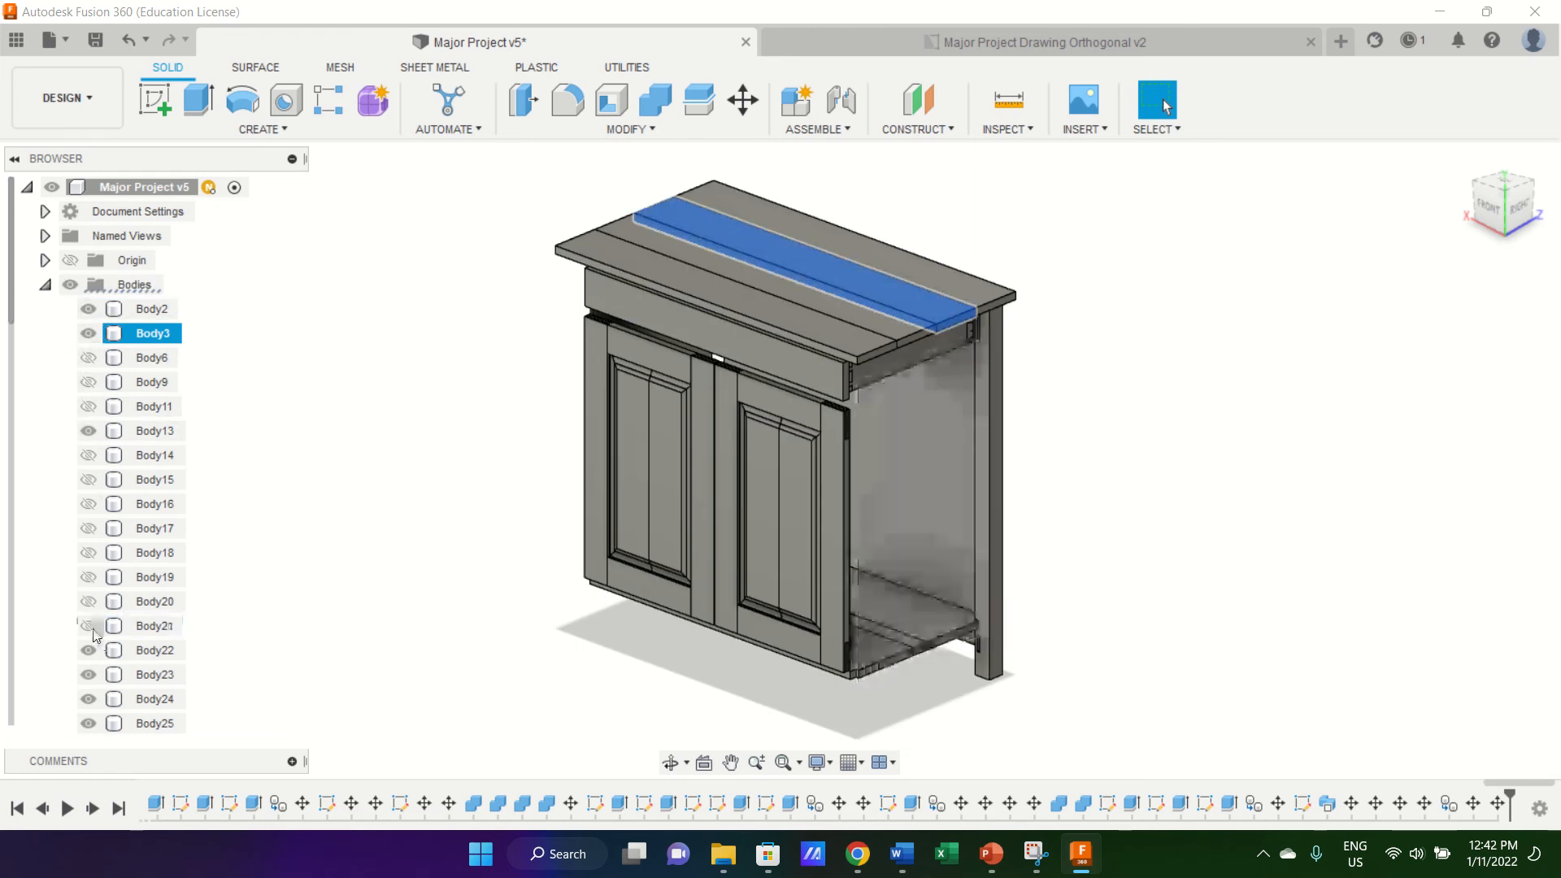
{"action": "left_click", "coordinate": [88, 650]}
{"action": "left_click", "coordinate": [88, 675]}
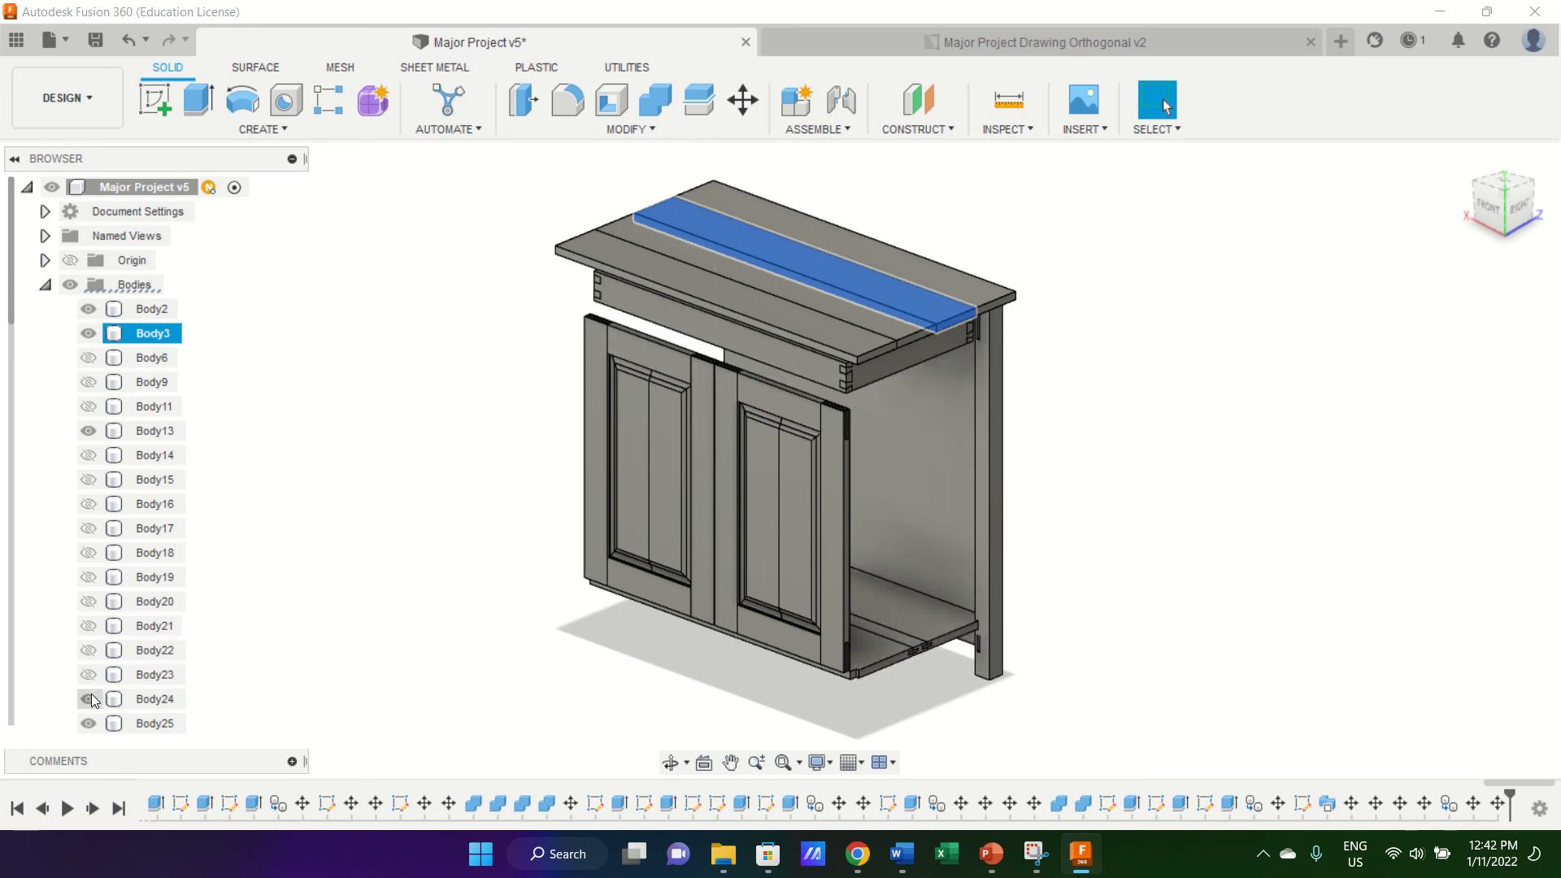
{"action": "scroll", "coordinate": [91, 694], "scroll_direction": "down", "scroll_amount": 5}
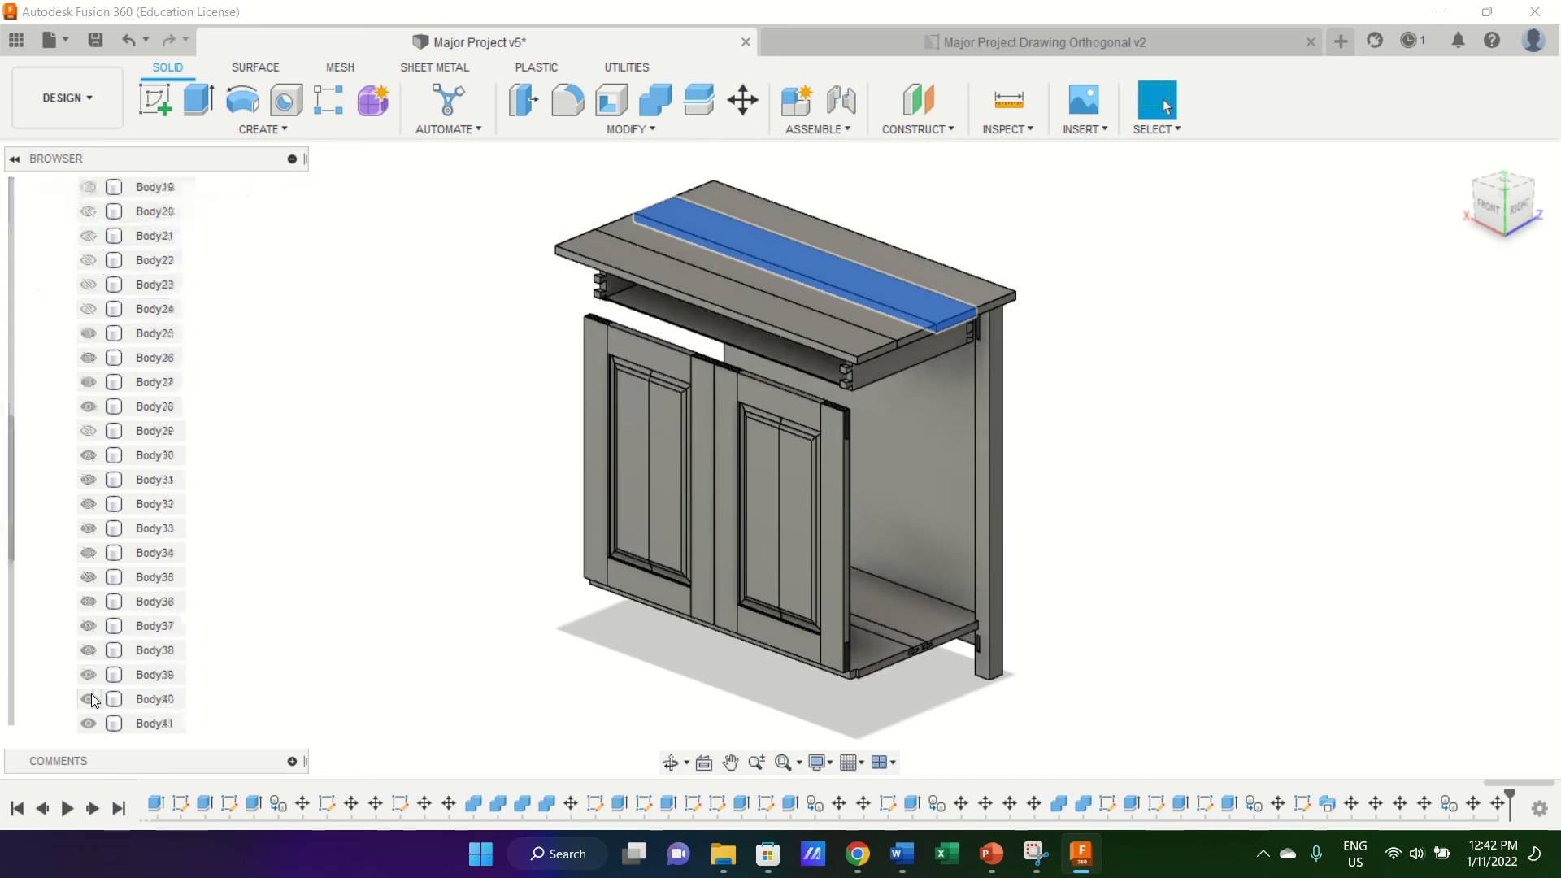
{"action": "scroll", "coordinate": [91, 694], "scroll_direction": "up", "scroll_amount": 1}
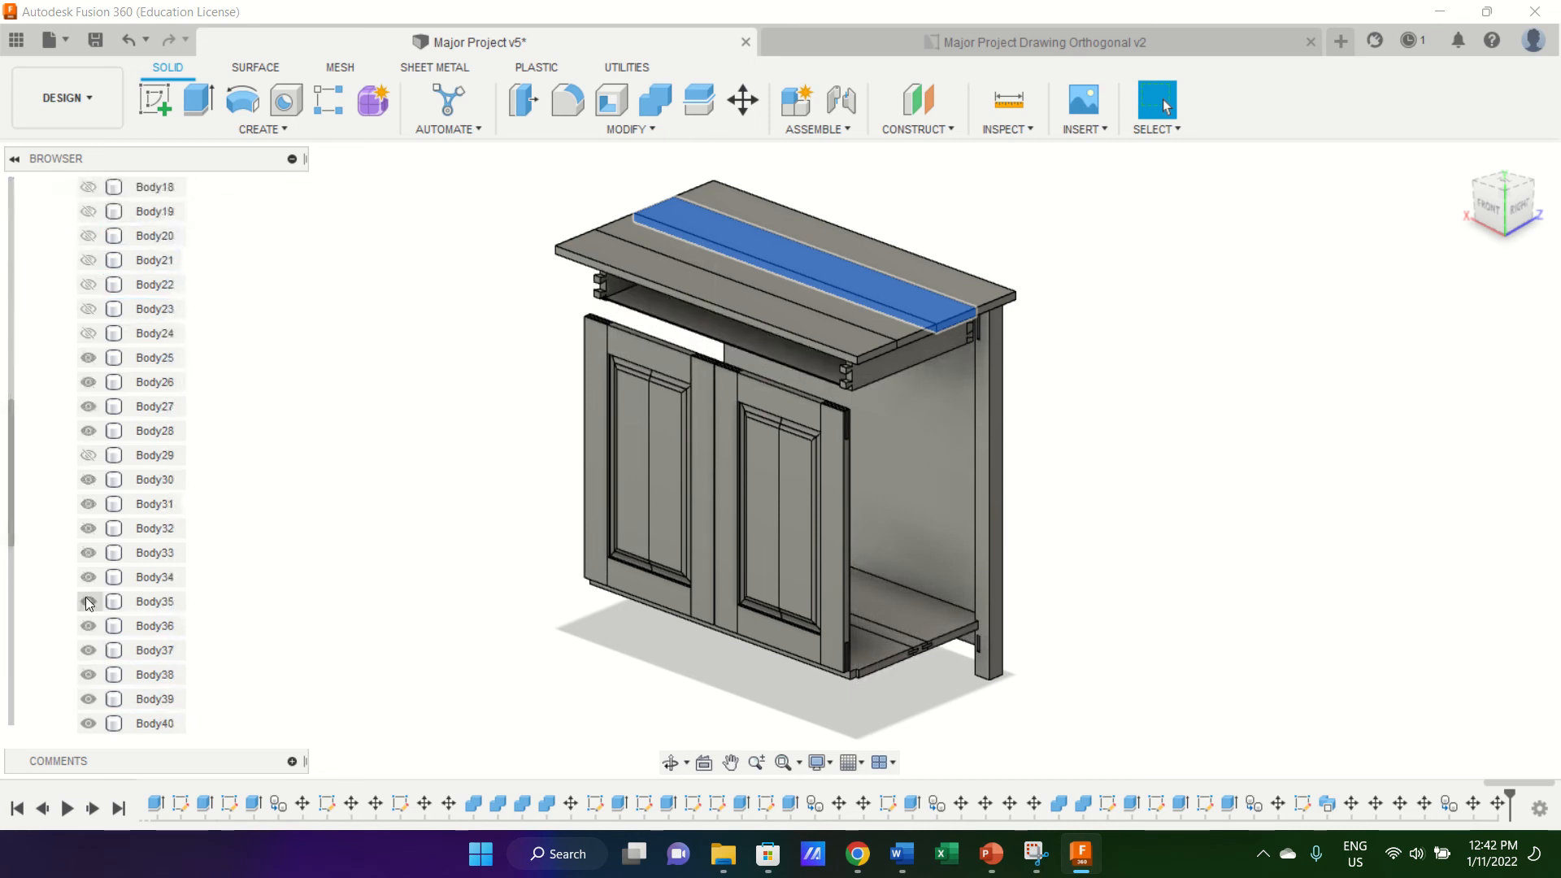
{"action": "left_click", "coordinate": [88, 358]}
{"action": "left_click", "coordinate": [89, 382]}
{"action": "left_click", "coordinate": [89, 406]}
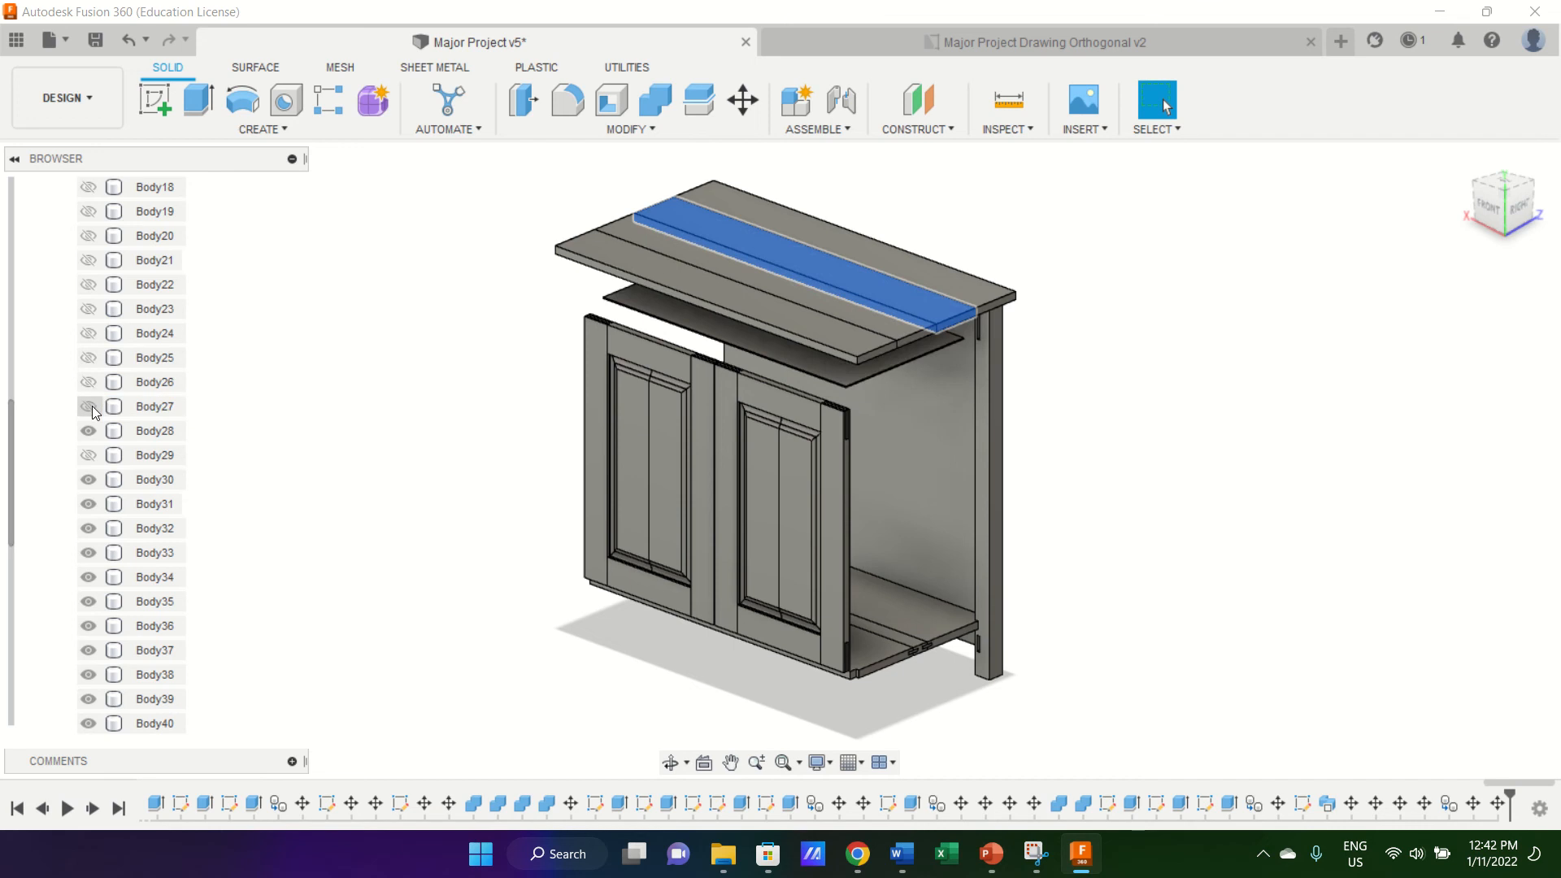
{"action": "left_click", "coordinate": [88, 431]}
{"action": "left_click", "coordinate": [91, 480]}
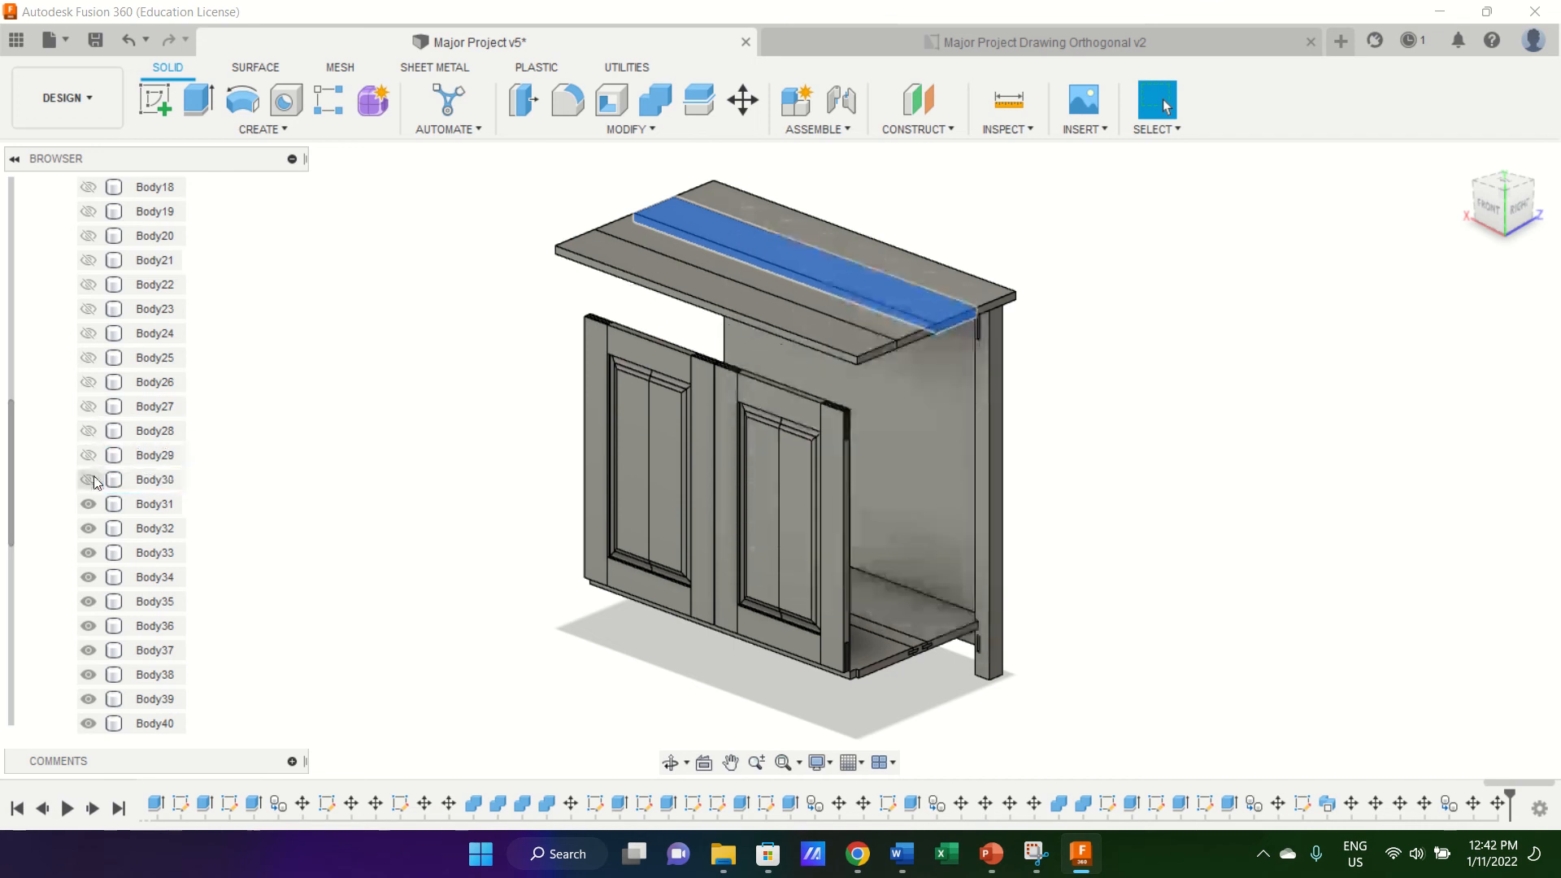
Hide Body31 through Body39, except for the rear tabletop board Body33.
{"action": "left_click", "coordinate": [91, 504]}
{"action": "left_click", "coordinate": [89, 528]}
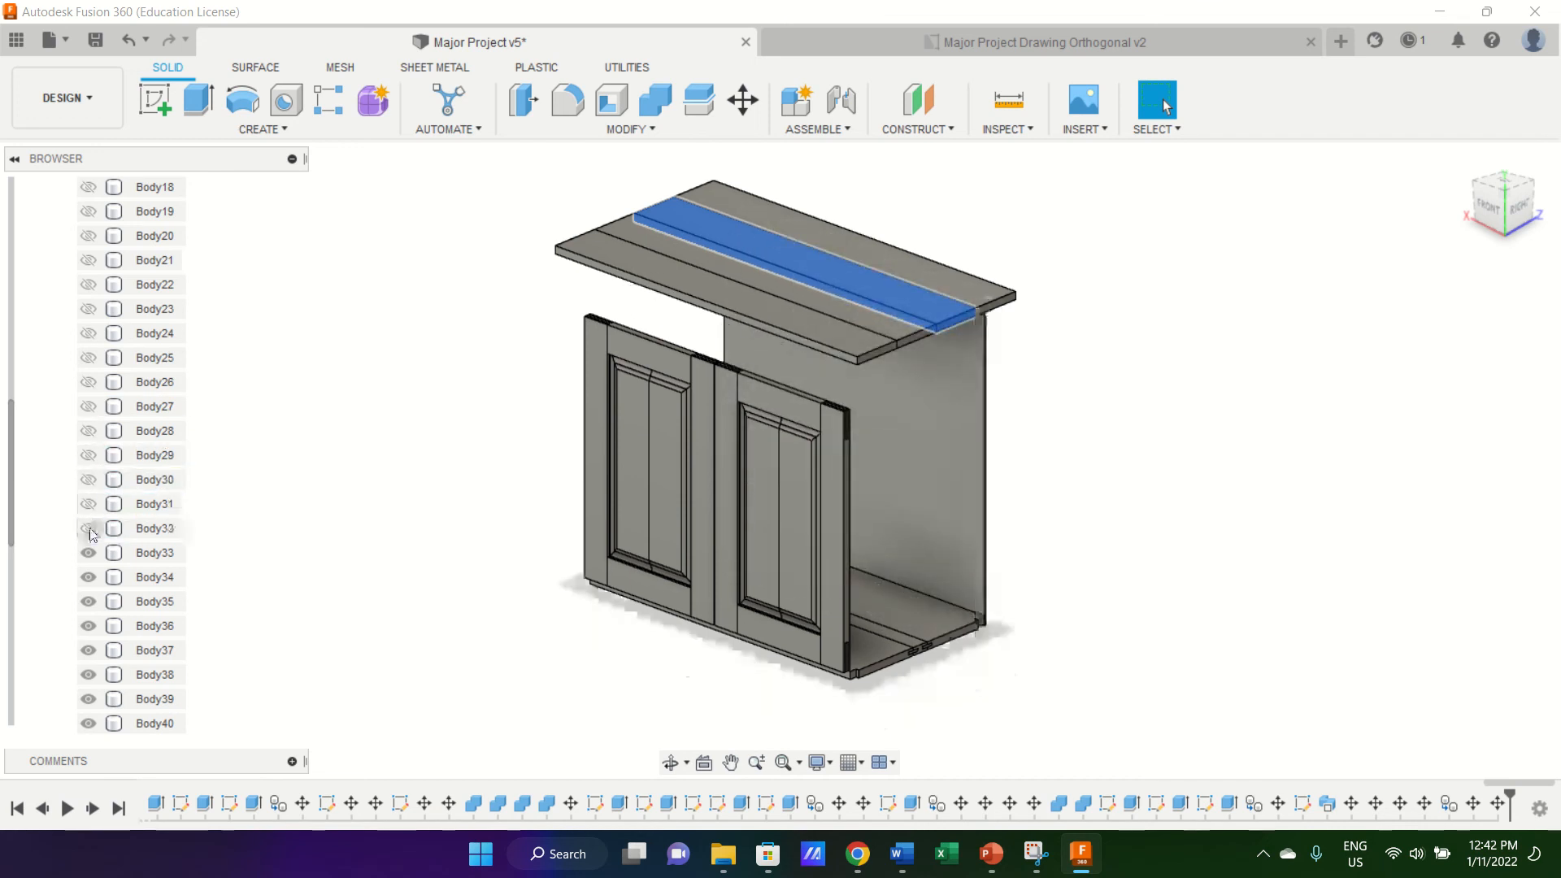
{"action": "left_click", "coordinate": [89, 576]}
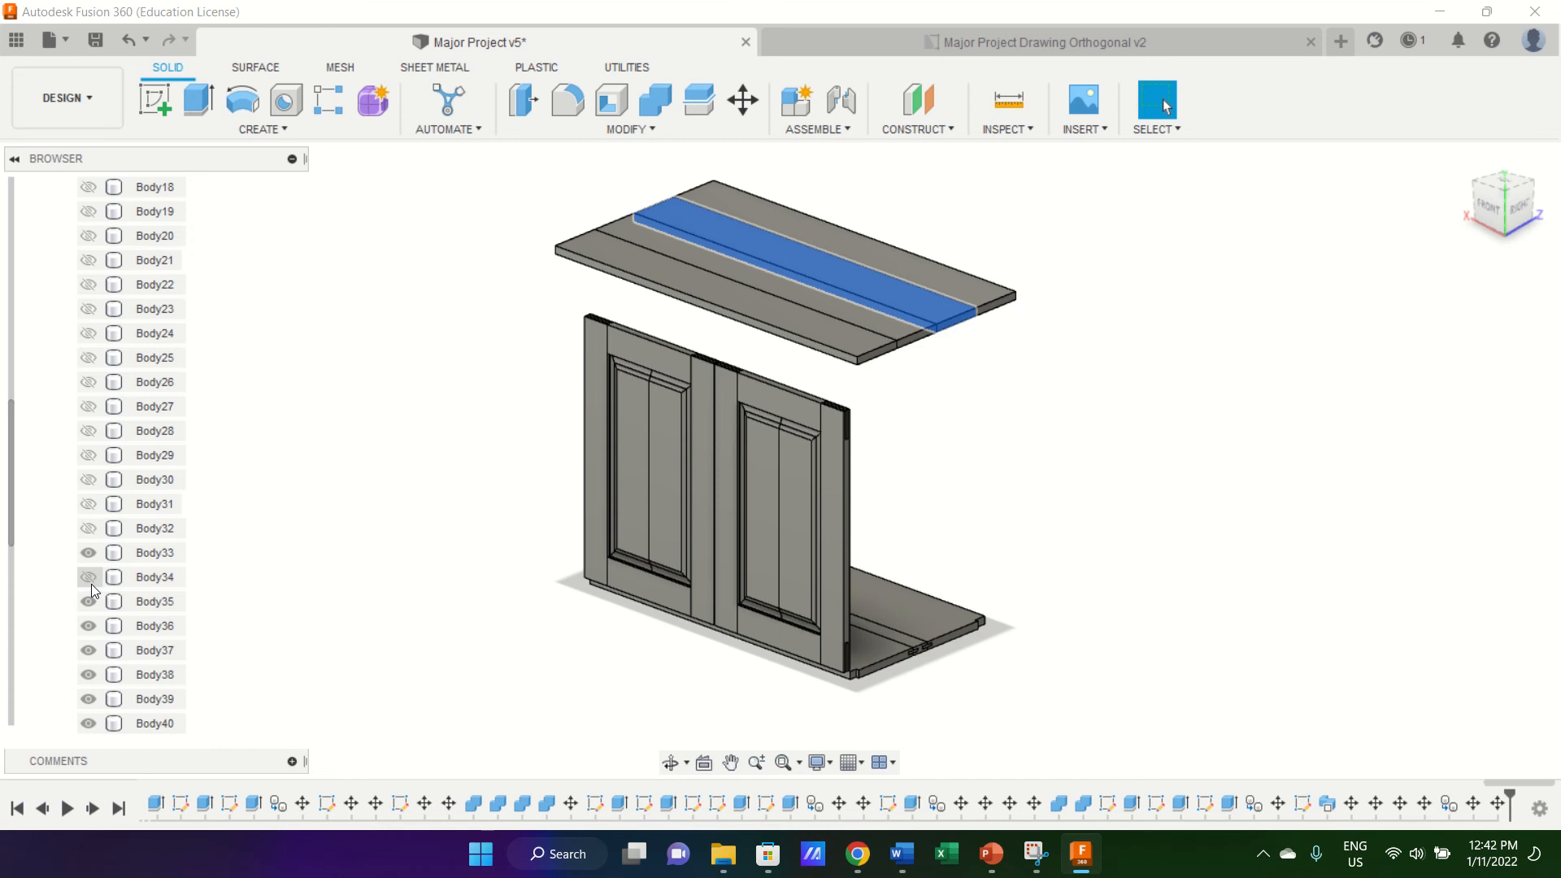
{"action": "left_click", "coordinate": [89, 601]}
{"action": "left_click", "coordinate": [89, 625]}
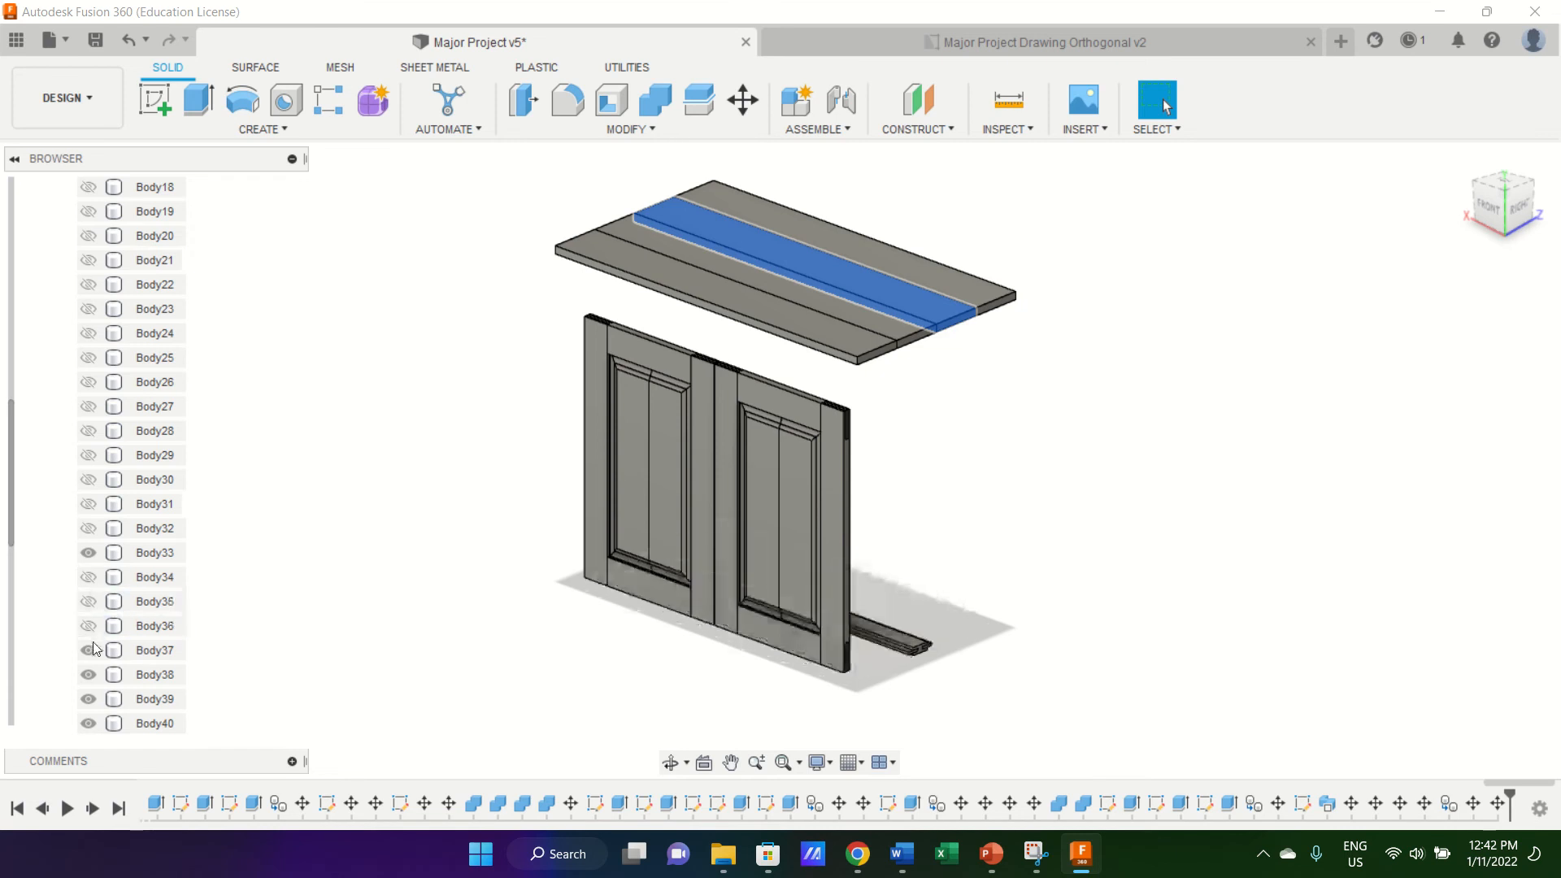
{"action": "left_click", "coordinate": [90, 649]}
{"action": "left_click", "coordinate": [90, 673]}
{"action": "left_click", "coordinate": [90, 699]}
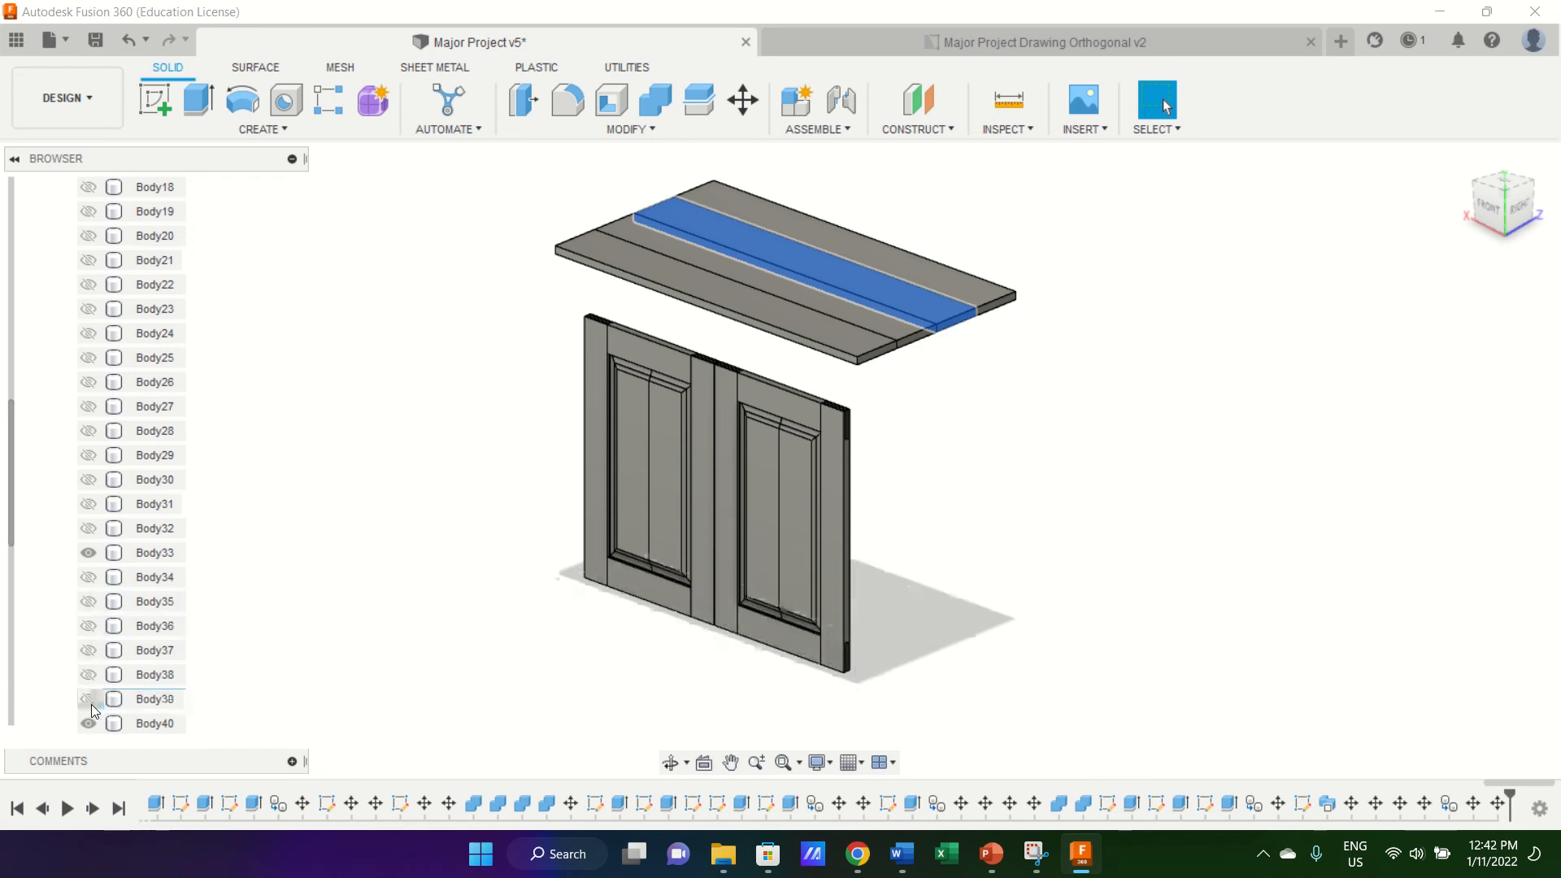
Hide the parts of the cabinet's left door, Body40 through Body45.
{"action": "scroll", "coordinate": [91, 704], "scroll_direction": "down", "scroll_amount": 5}
{"action": "left_click", "coordinate": [84, 456]}
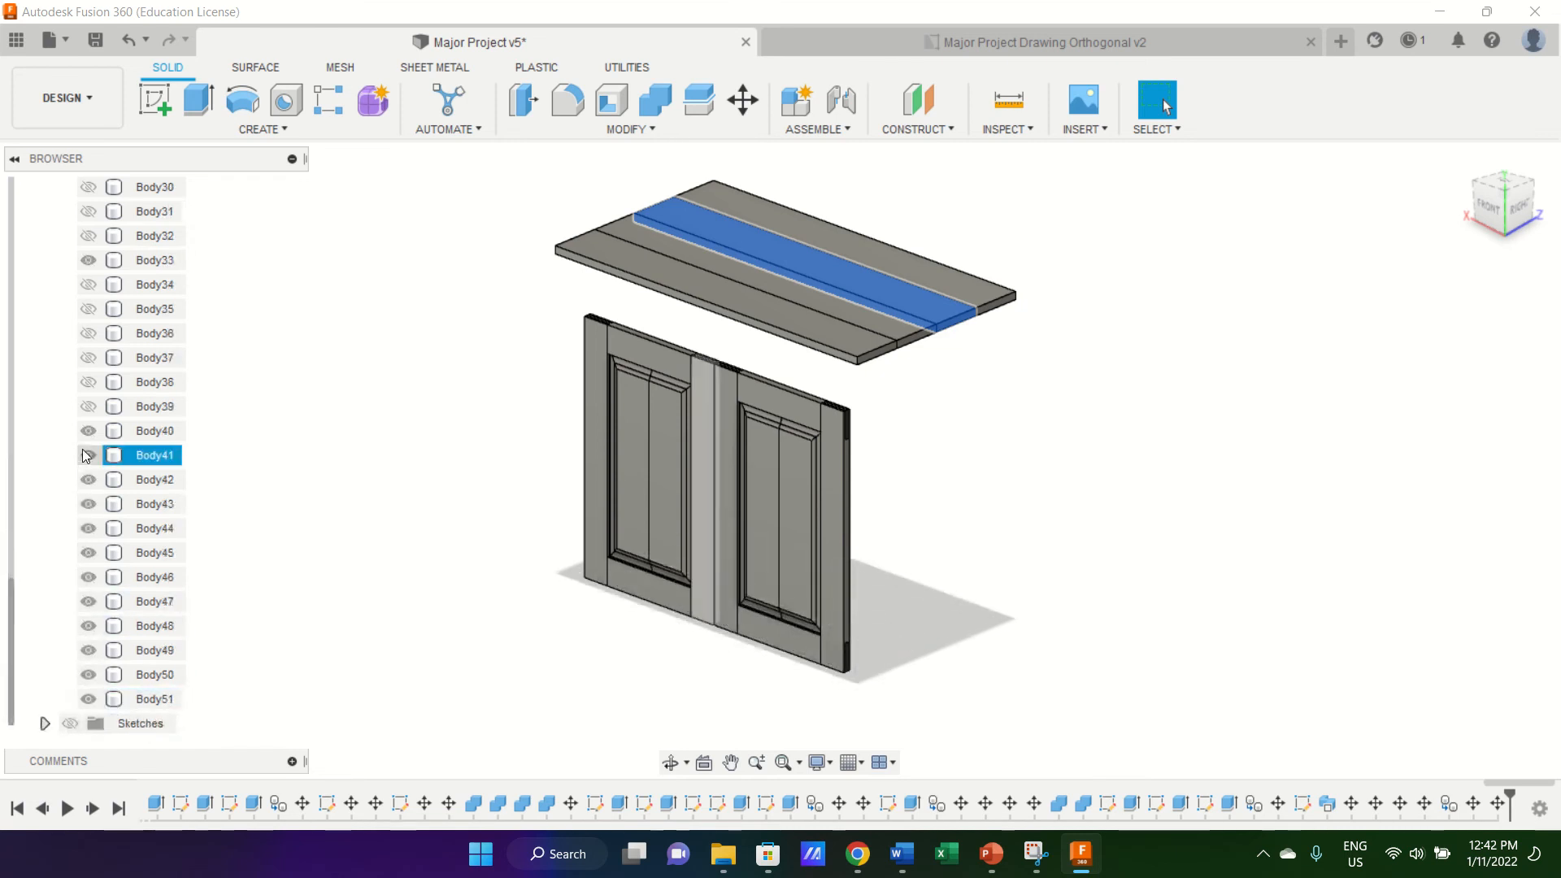
{"action": "left_click", "coordinate": [87, 432]}
{"action": "left_click", "coordinate": [87, 455]}
{"action": "left_click", "coordinate": [89, 480]}
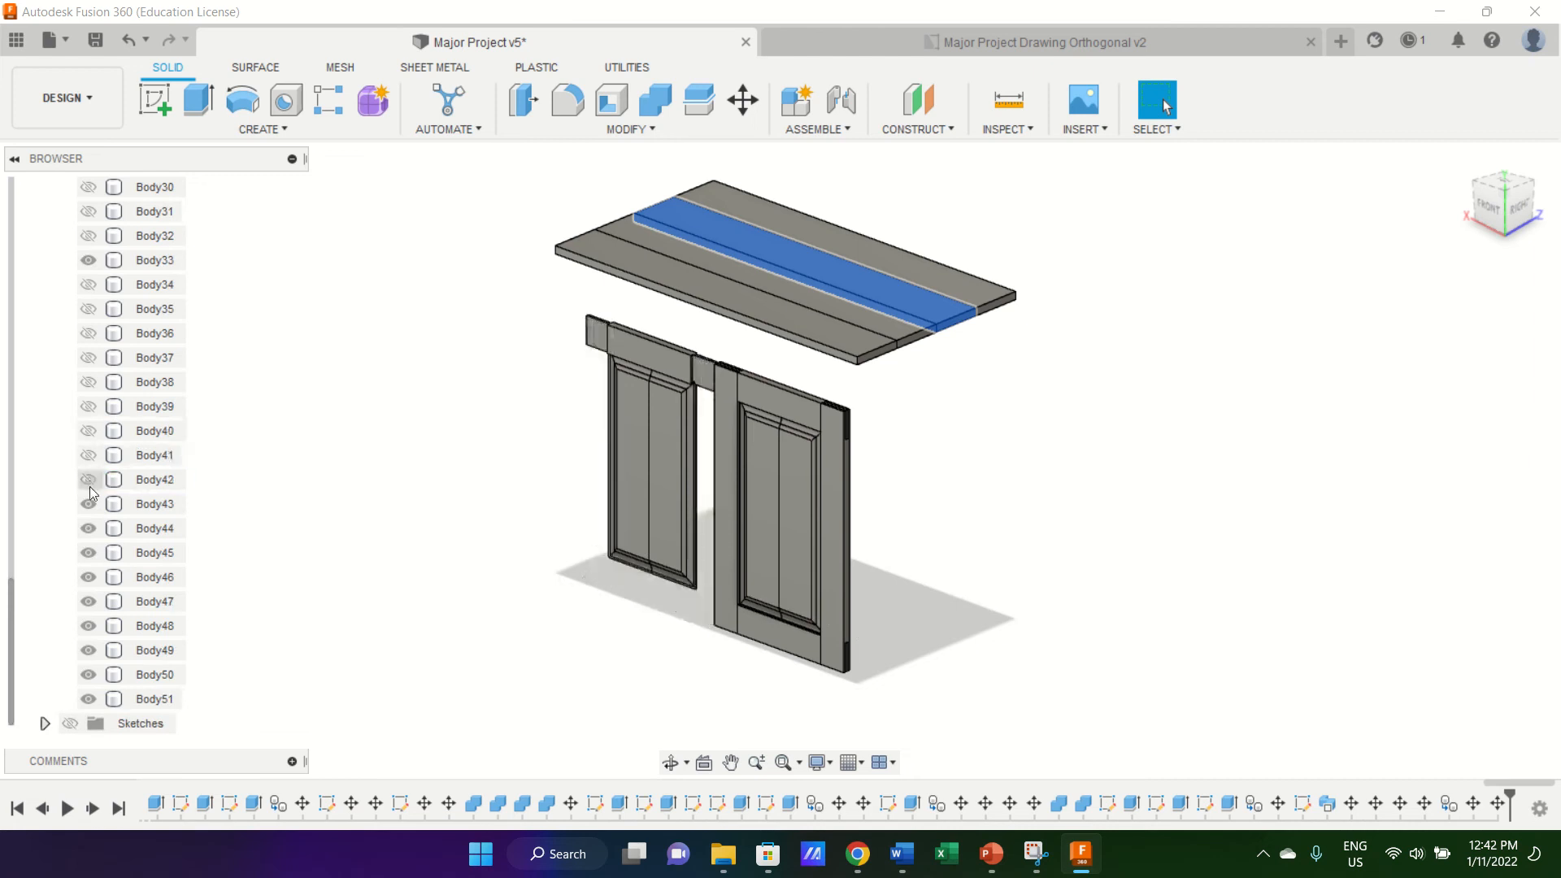
{"action": "left_click", "coordinate": [89, 504]}
{"action": "left_click", "coordinate": [90, 528]}
{"action": "left_click", "coordinate": [89, 552]}
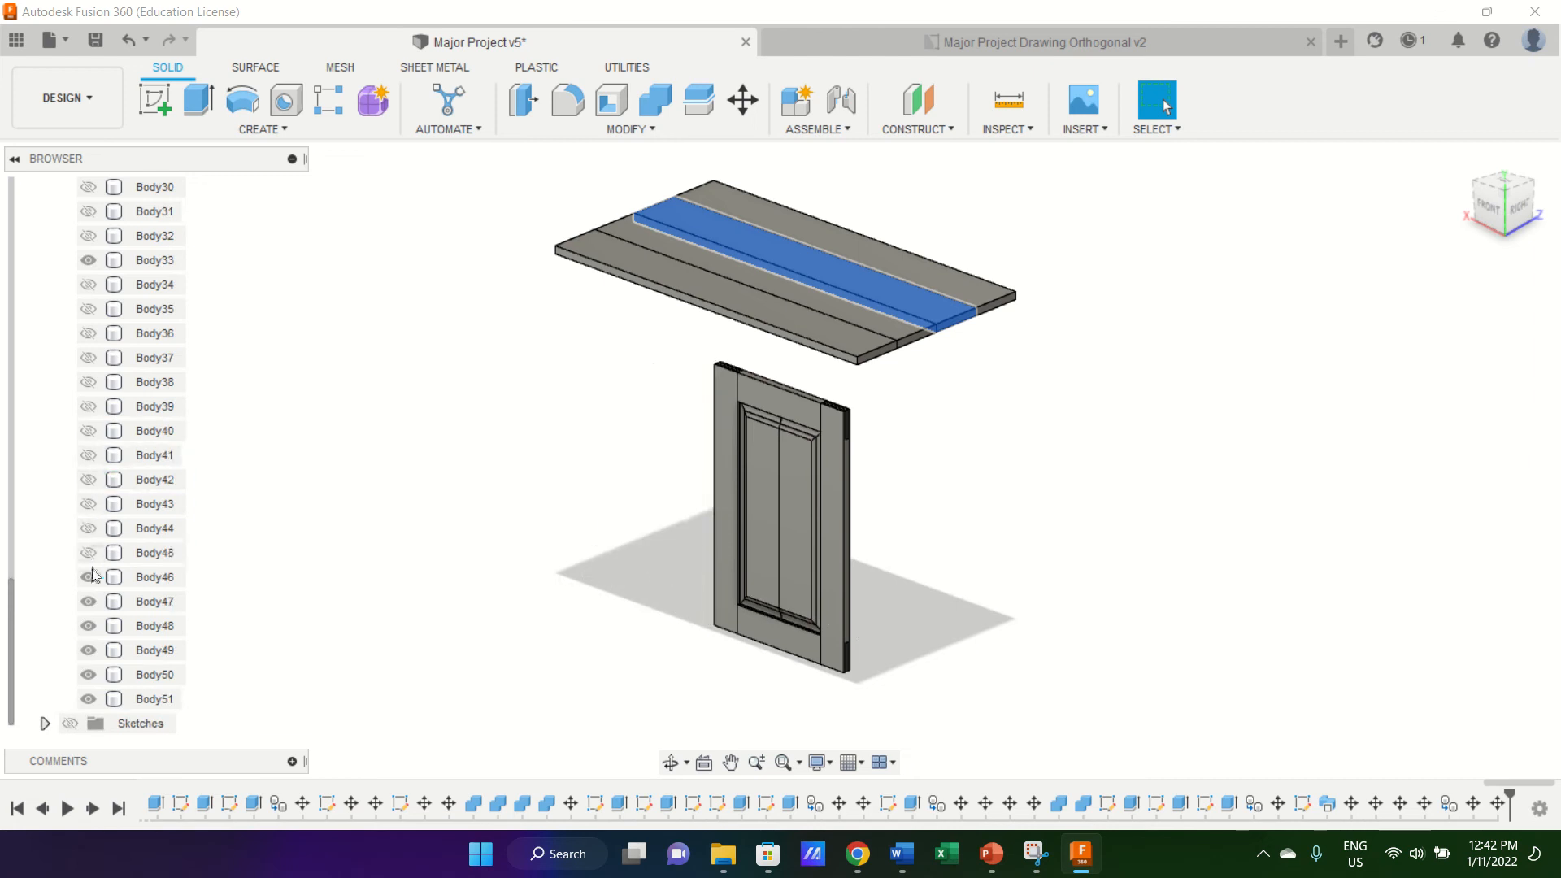
Hide the parts of the cabinet's remaining door, Body46 through Body51.
{"action": "left_click", "coordinate": [89, 577]}
{"action": "left_click", "coordinate": [89, 601]}
{"action": "left_click", "coordinate": [89, 626]}
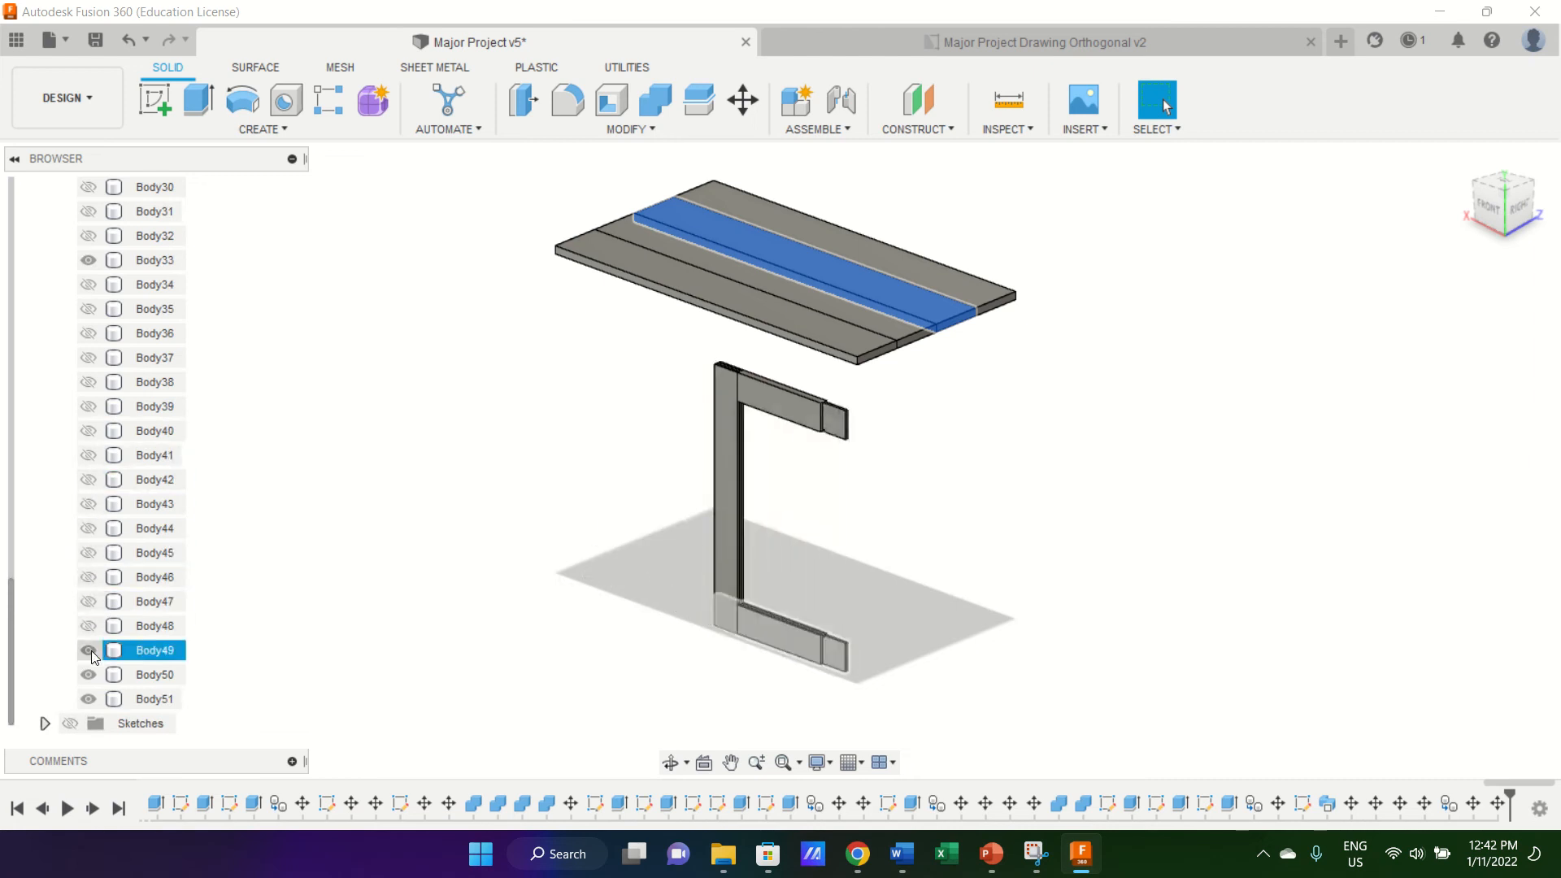
{"action": "left_click", "coordinate": [90, 650]}
{"action": "left_click", "coordinate": [90, 675]}
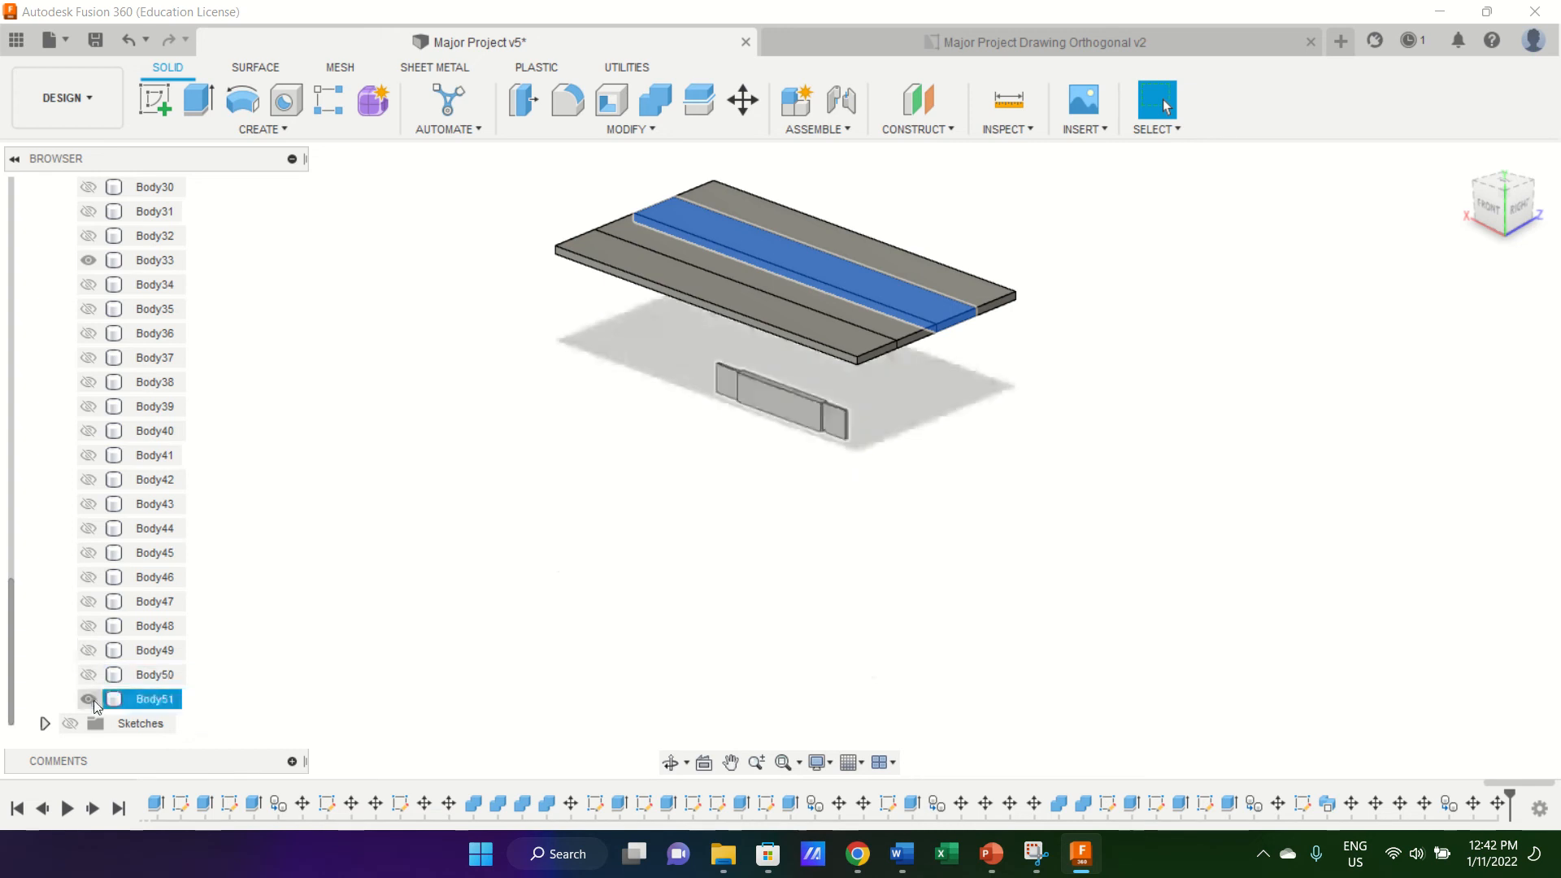
{"action": "left_click", "coordinate": [89, 699]}
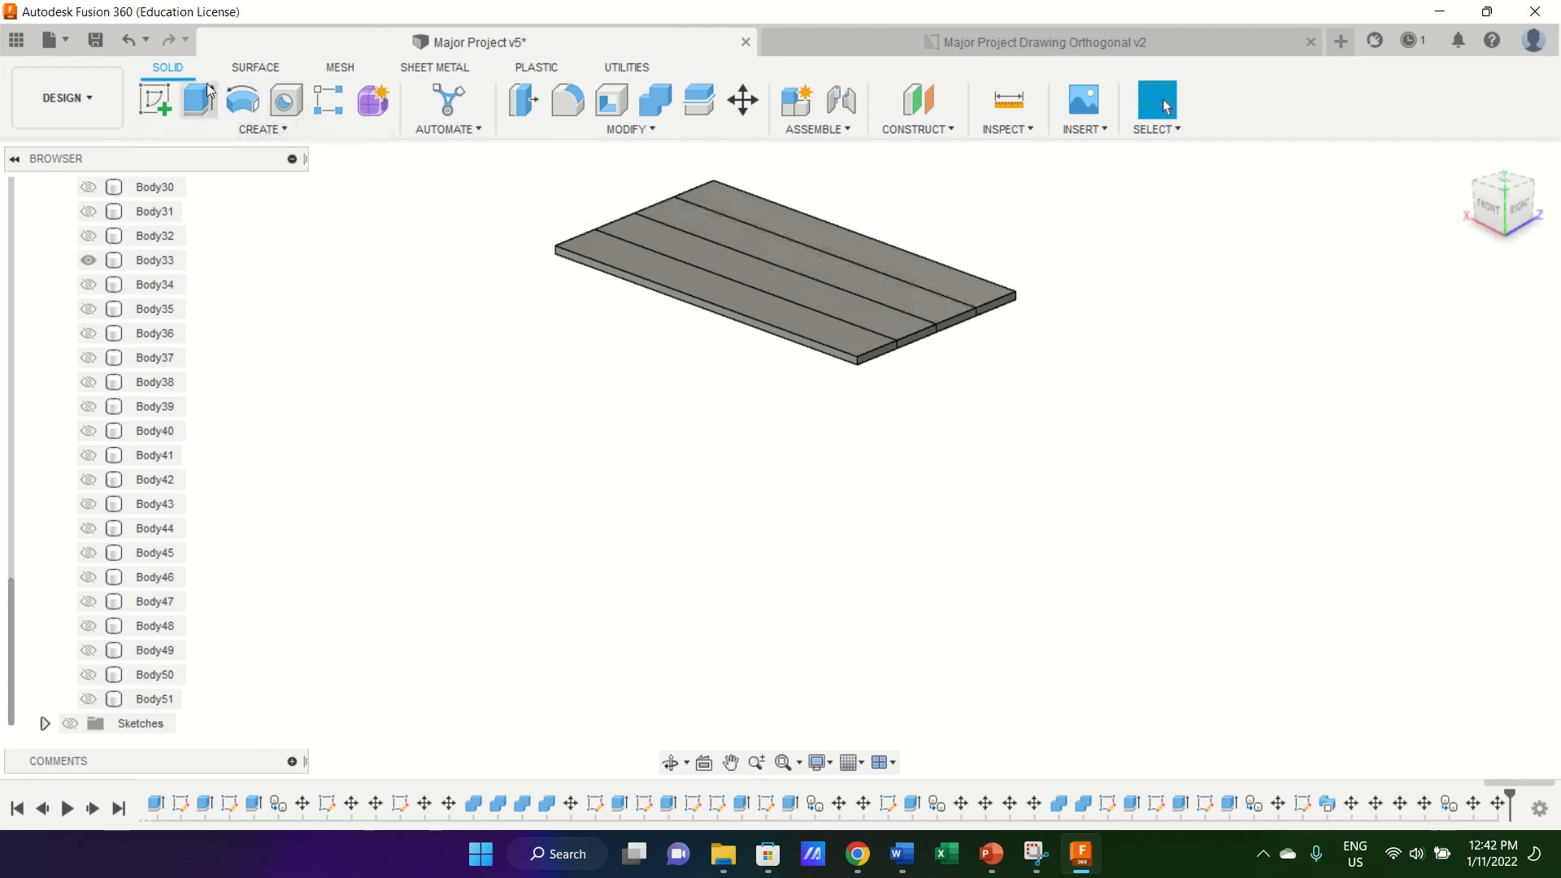
Create a drawing of the visible bodies on a new A4 (297mm x 210mm) sheet in Major Project Drawing Orthogonal, getting the latest design version.
{"action": "left_click", "coordinate": [55, 40]}
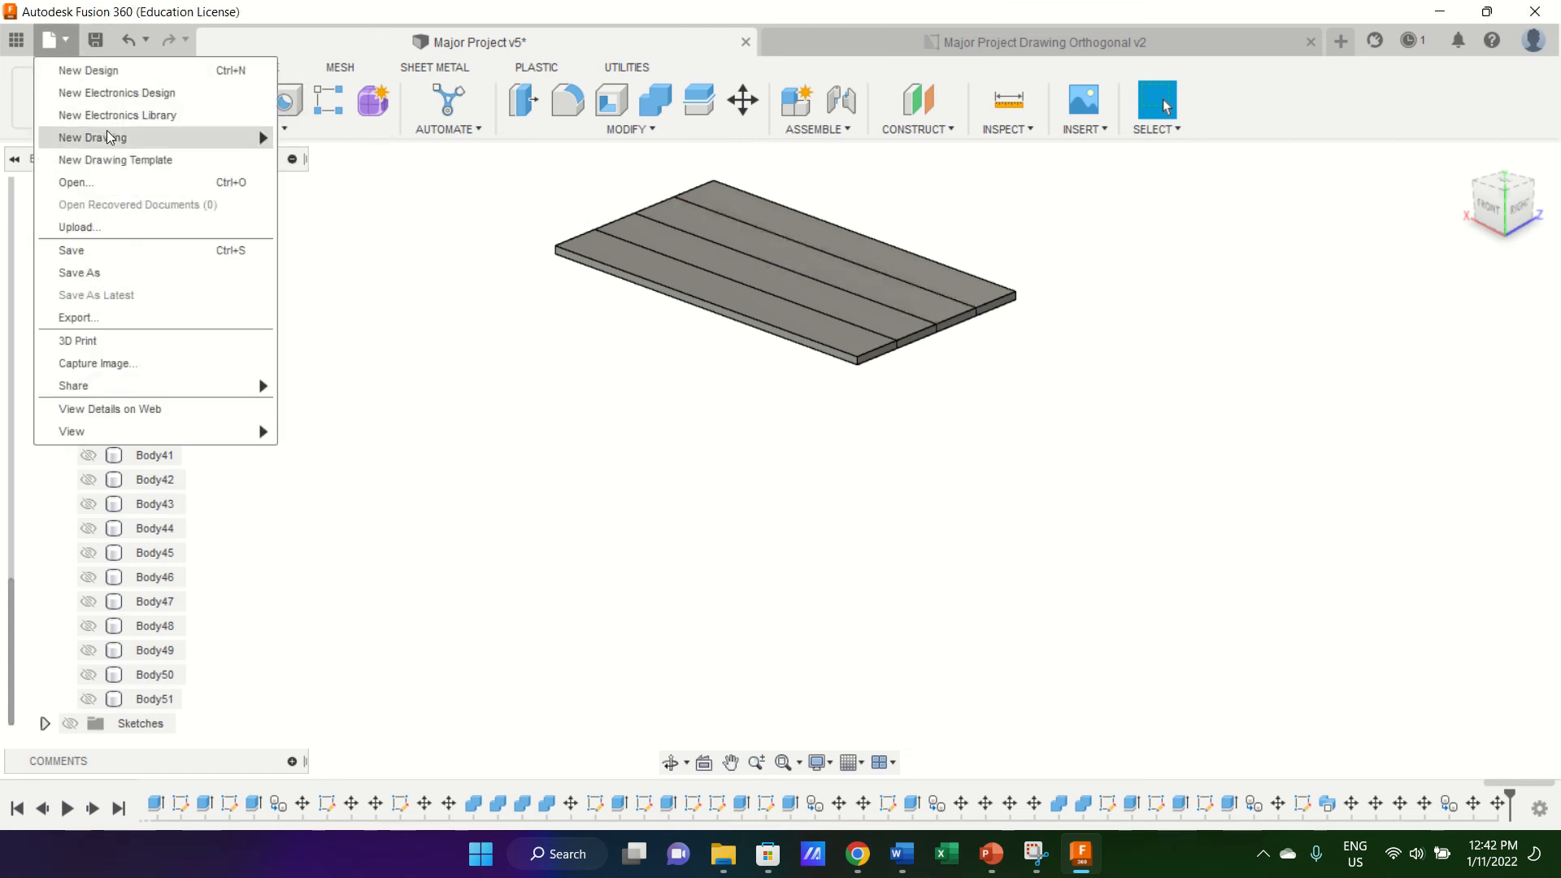
{"action": "mouse_move", "coordinate": [111, 137]}
{"action": "left_click", "coordinate": [358, 138]}
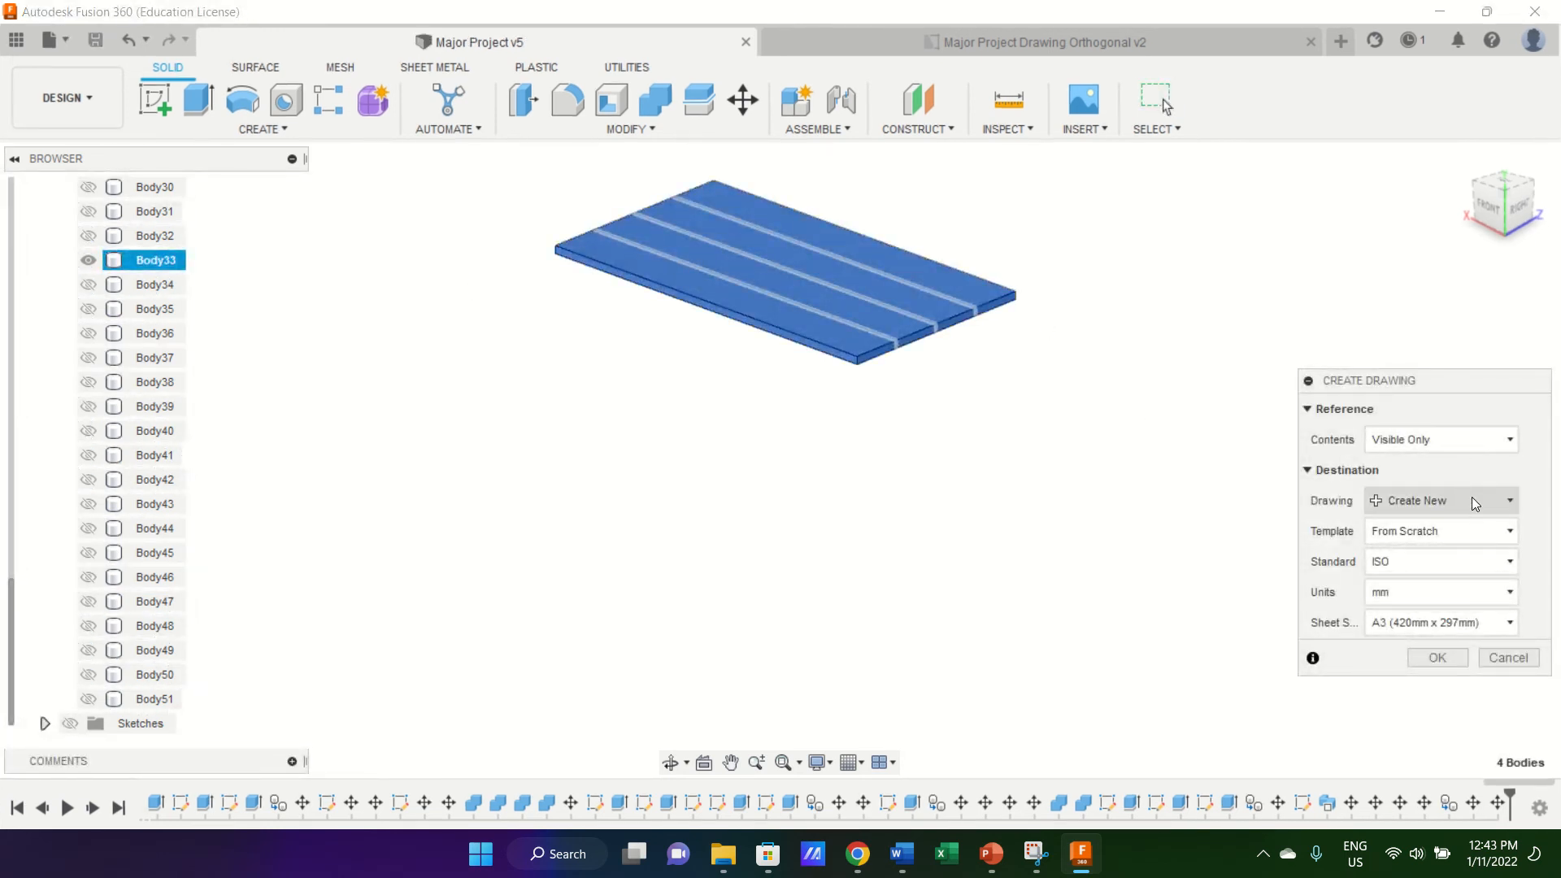
{"action": "left_click", "coordinate": [1504, 502]}
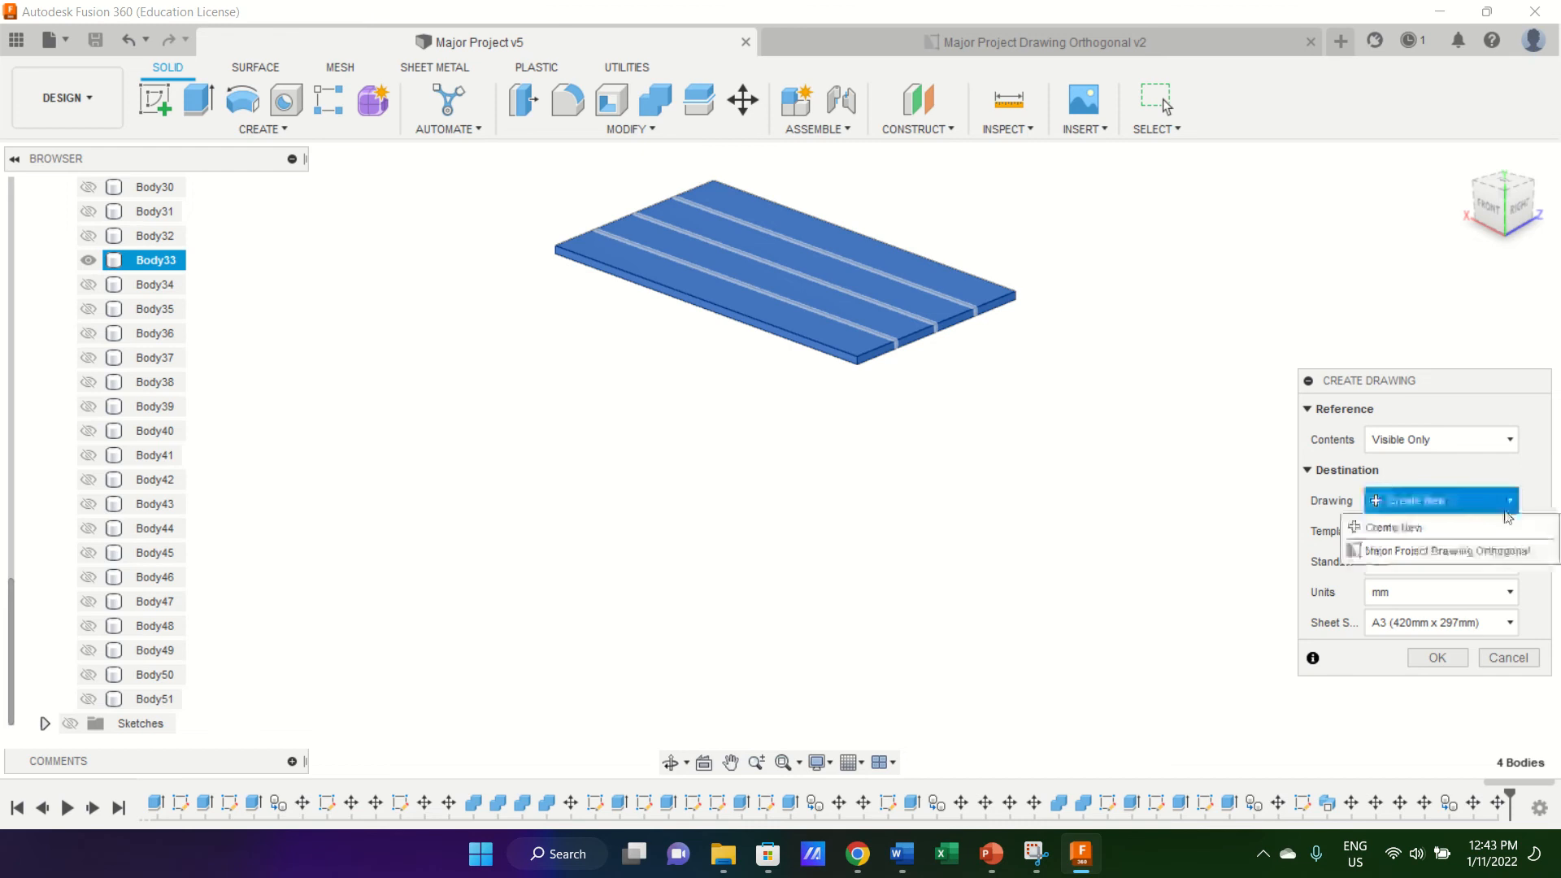
{"action": "left_click", "coordinate": [1502, 550]}
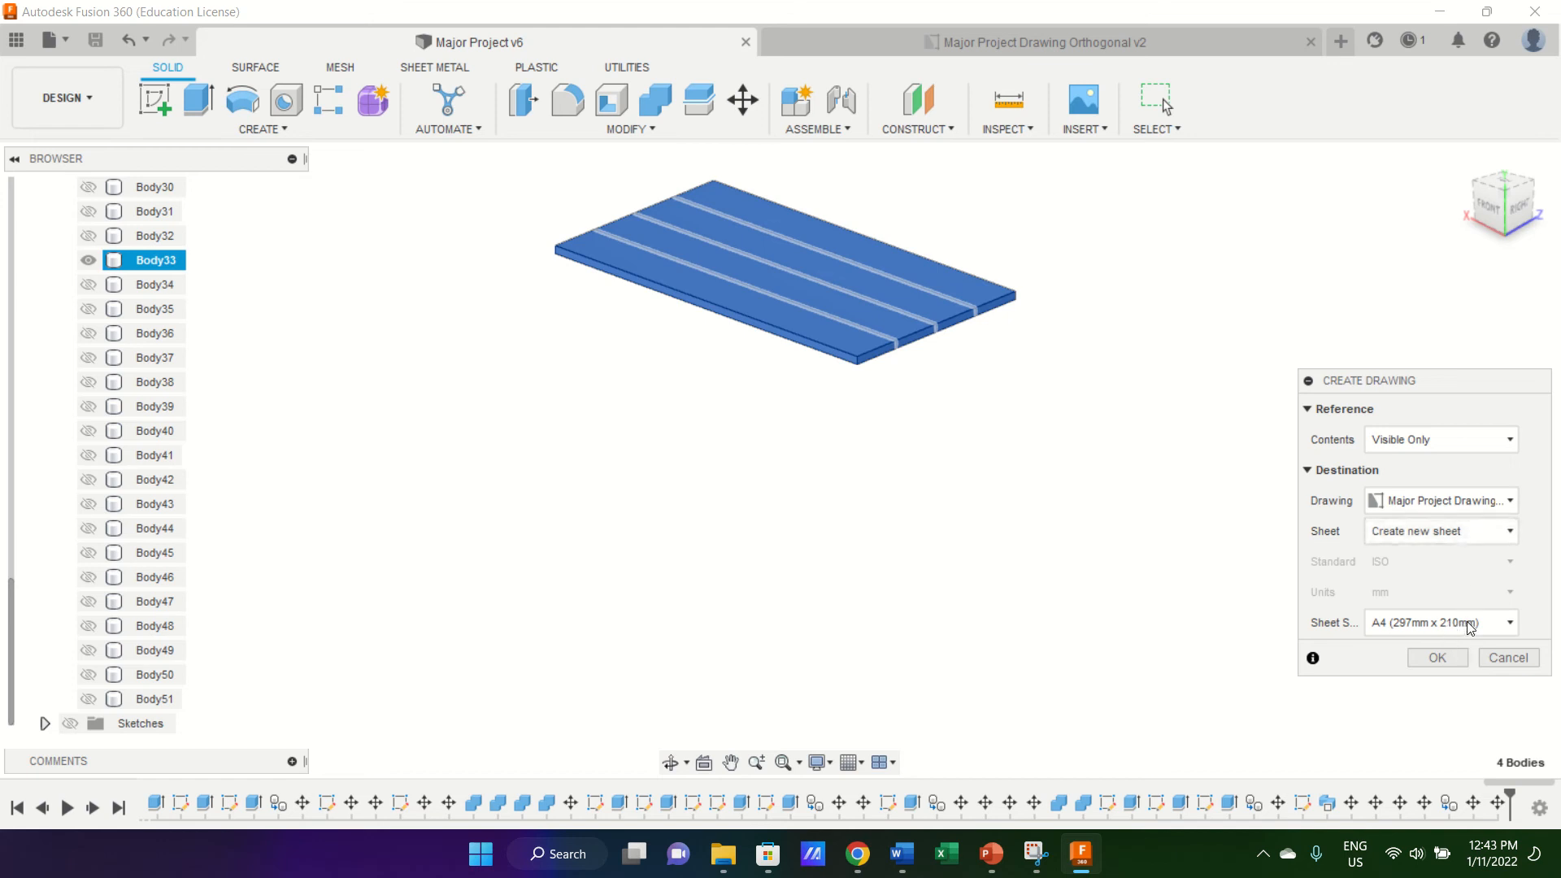
{"action": "left_click", "coordinate": [1512, 624]}
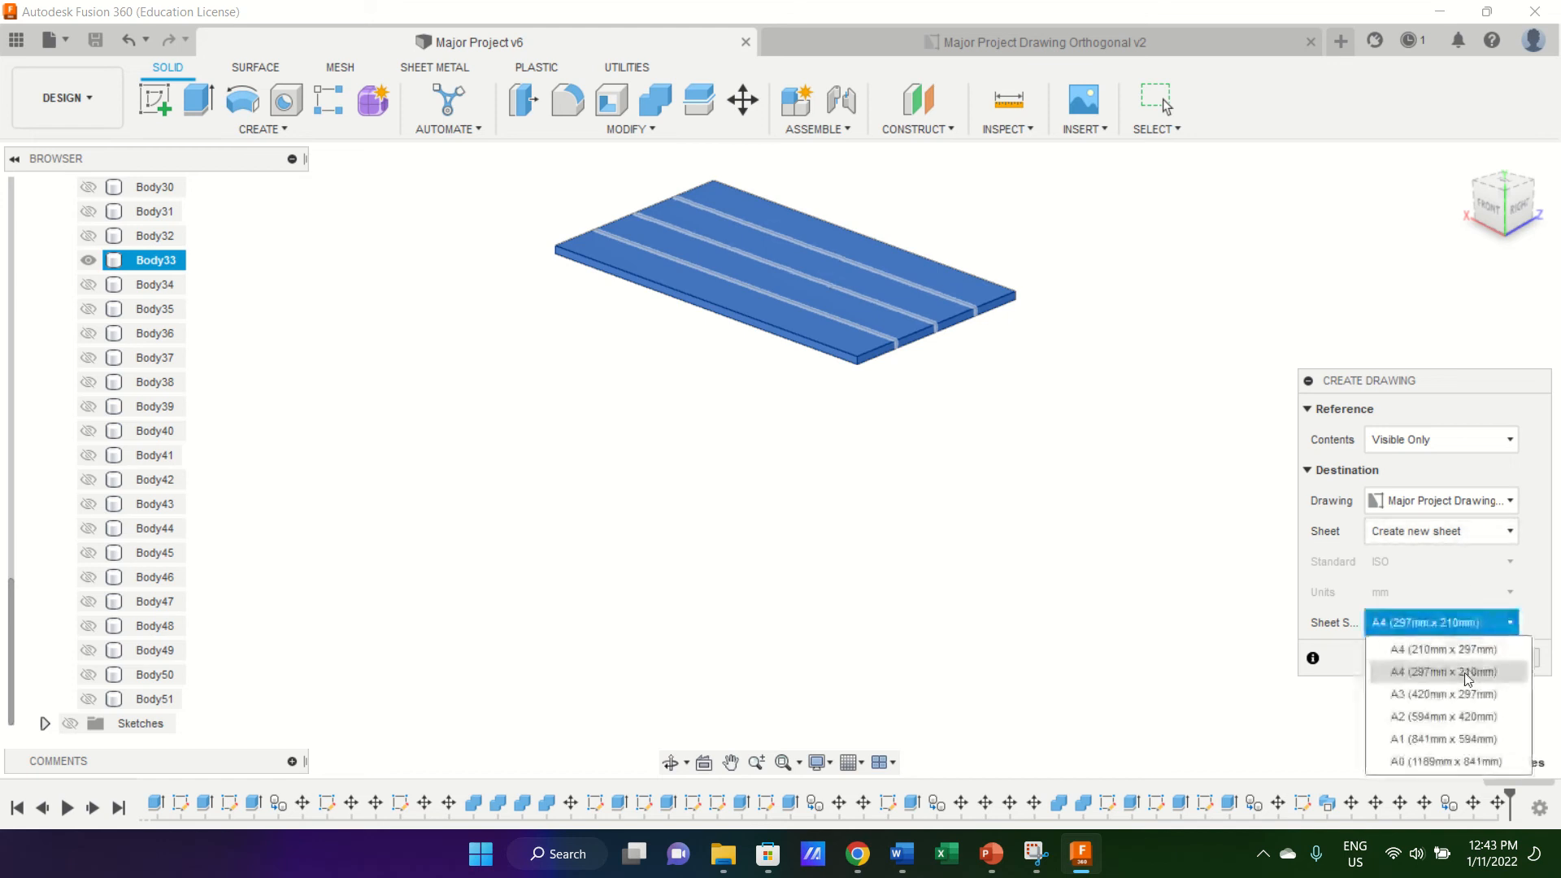
{"action": "left_click", "coordinate": [1452, 672]}
{"action": "left_click", "coordinate": [1437, 657]}
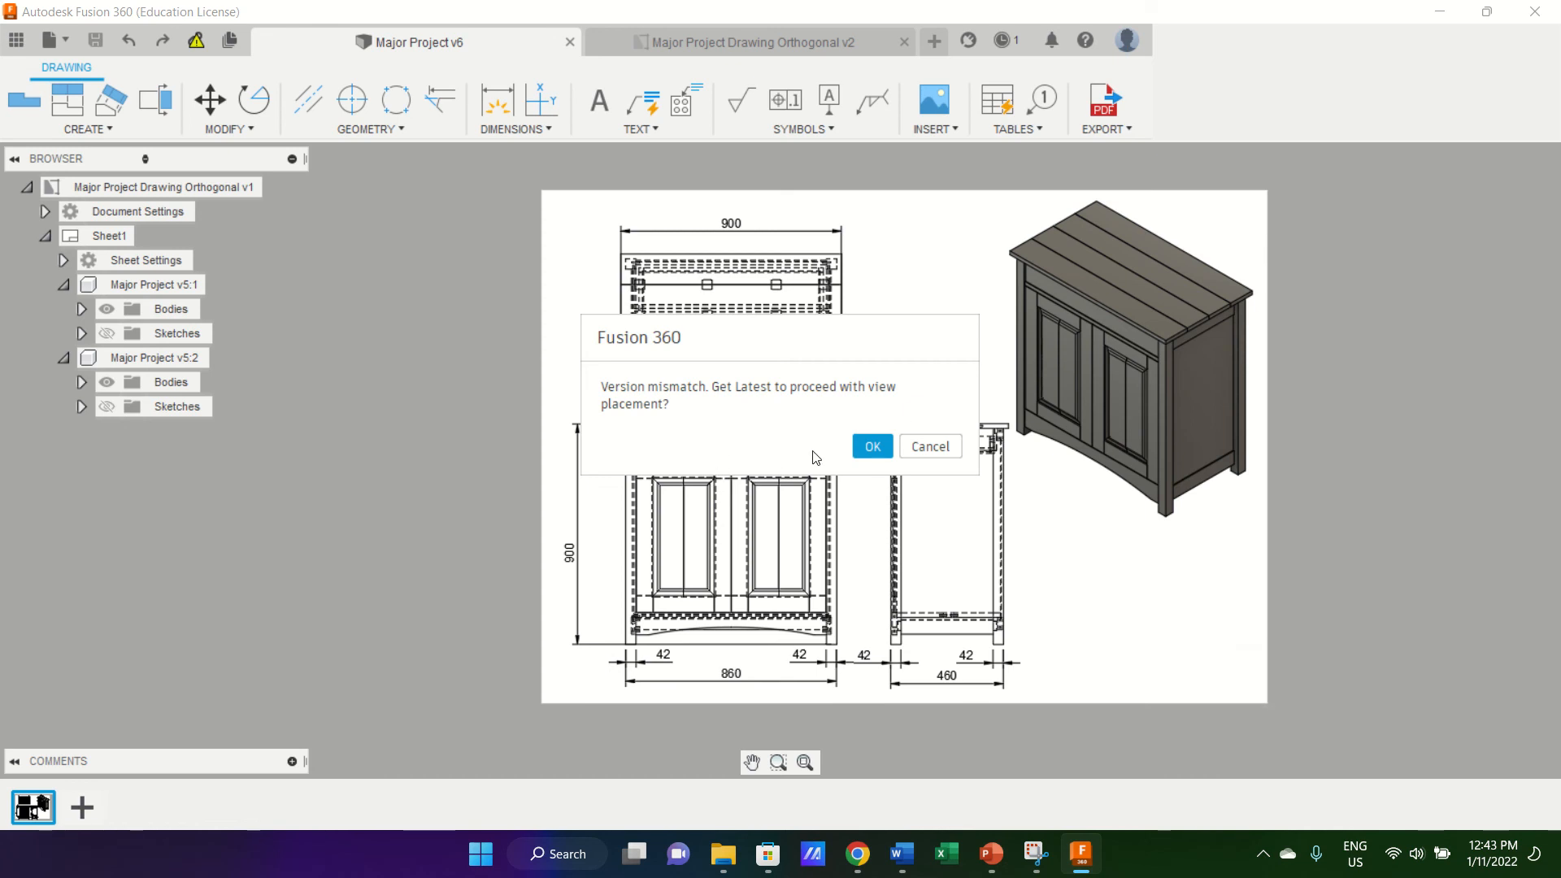
{"action": "left_click", "coordinate": [868, 448]}
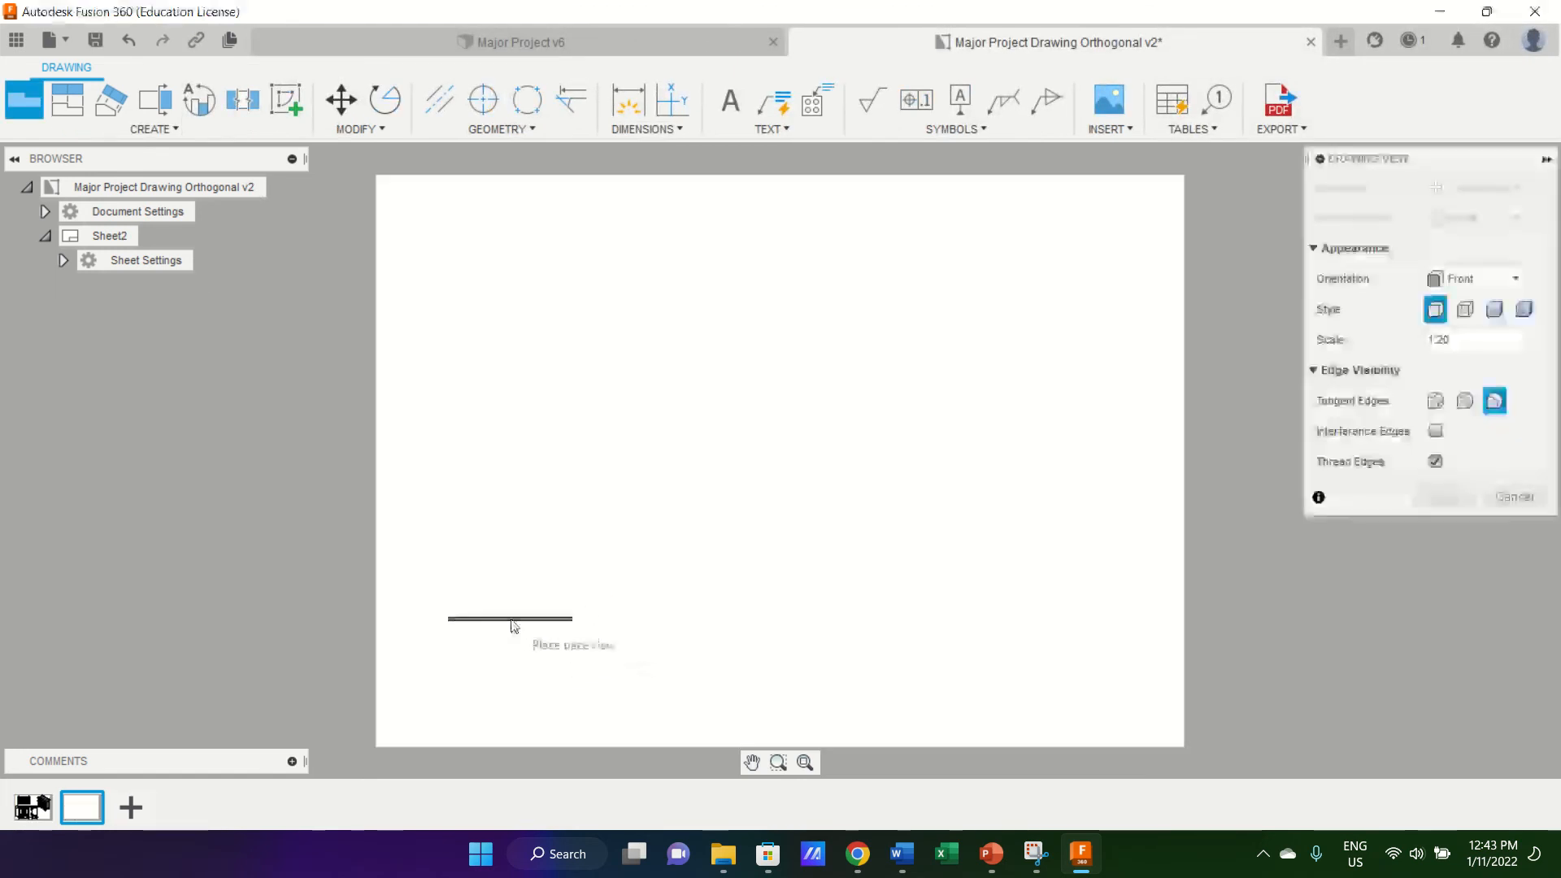
Place the tabletop's front base view at 1:20 in the sheet's upper left area and project the top view above it.
{"action": "mouse_move", "coordinate": [29, 809]}
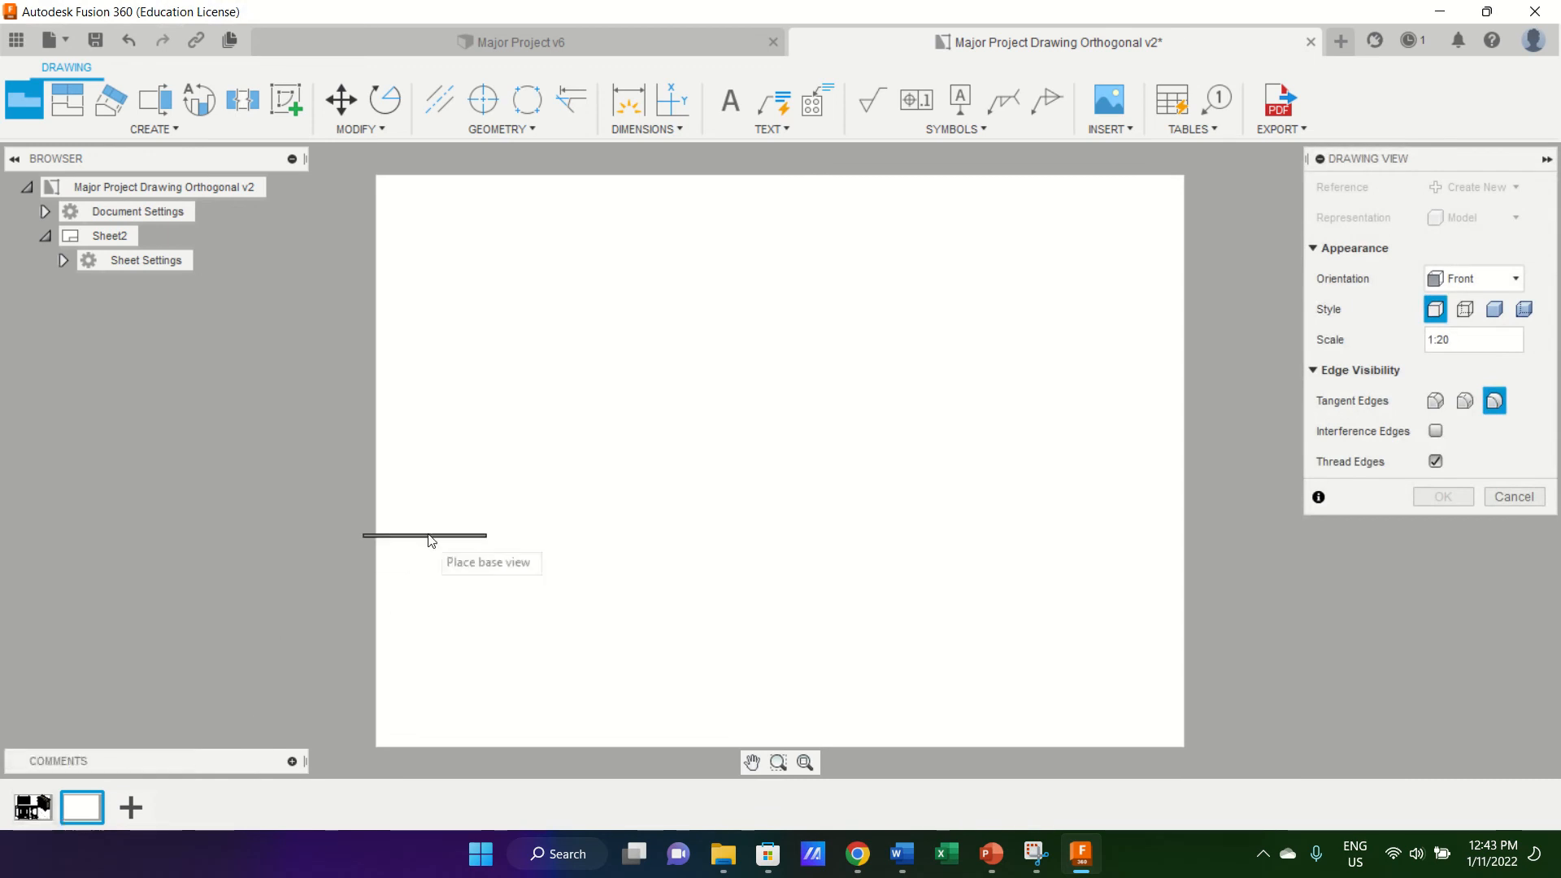
{"action": "left_click", "coordinate": [543, 402]}
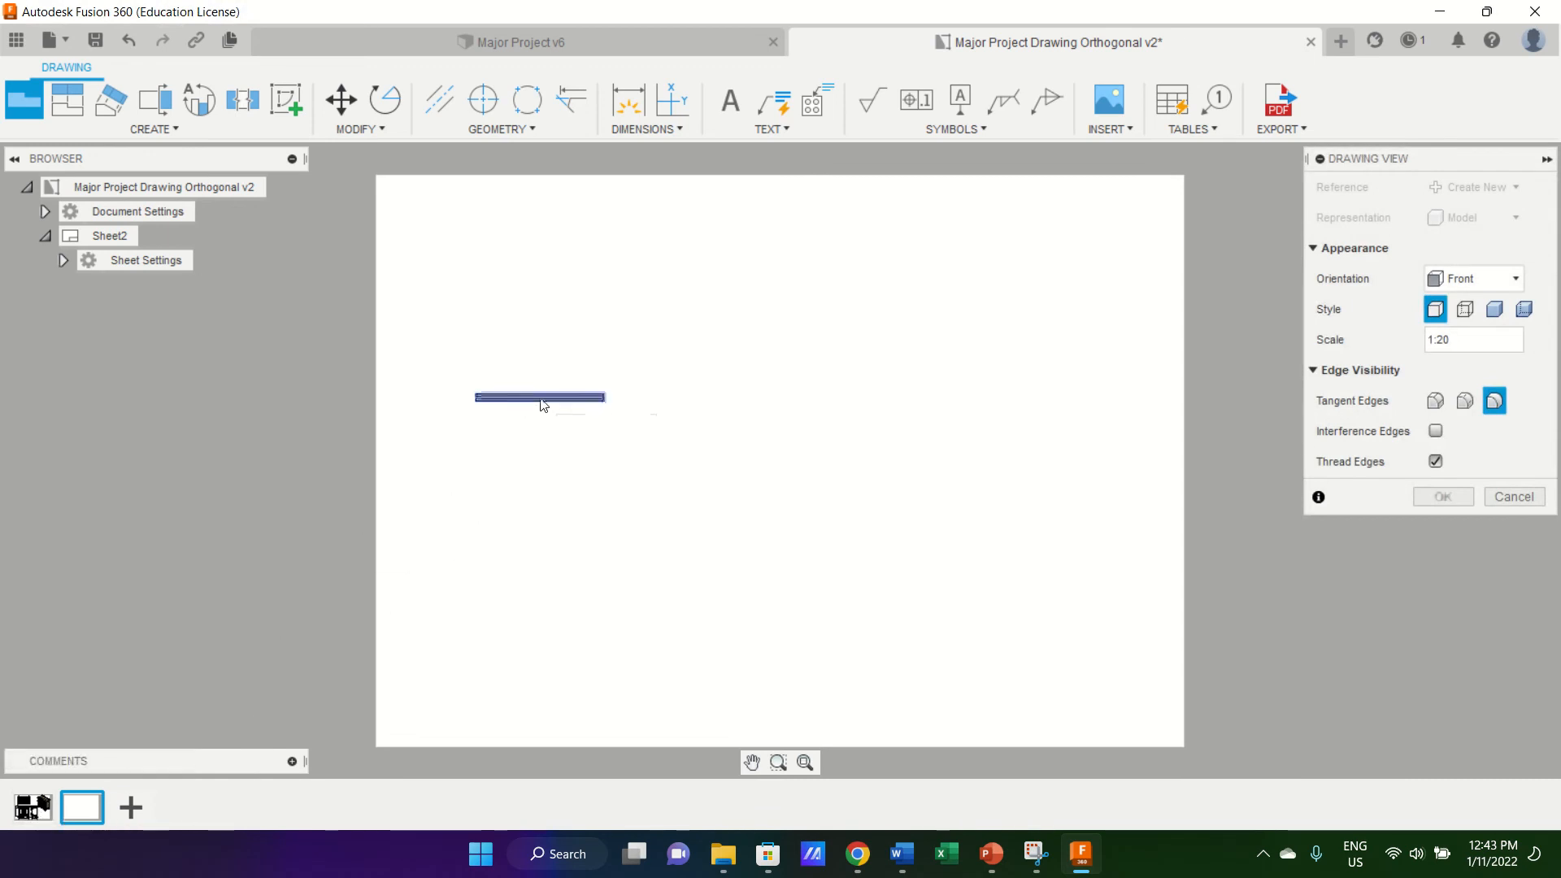
{"action": "left_click", "coordinate": [67, 99]}
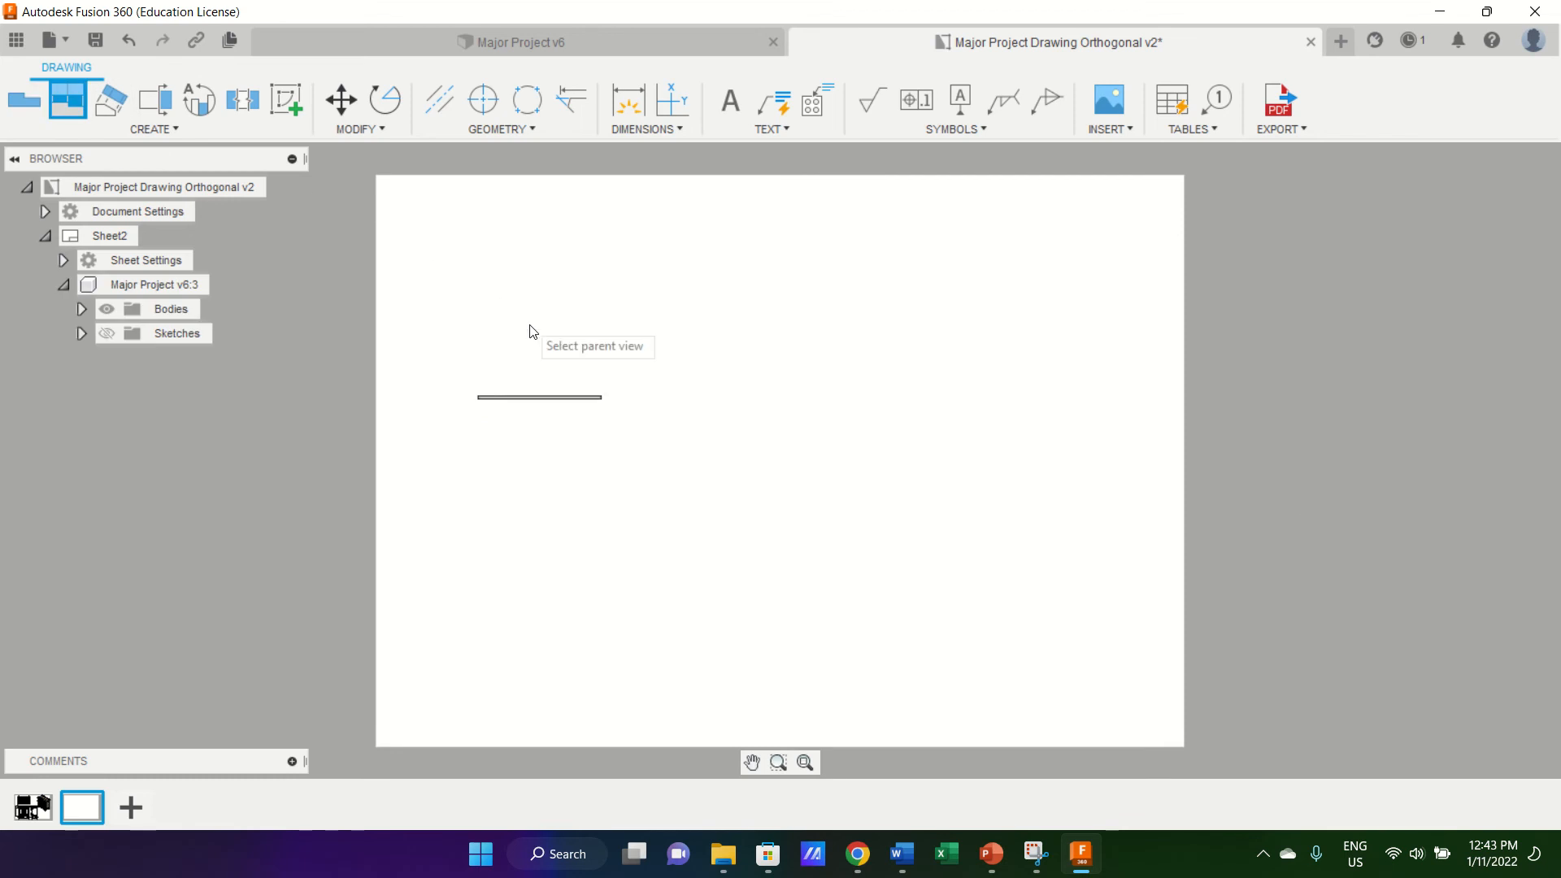
{"action": "left_click", "coordinate": [526, 400]}
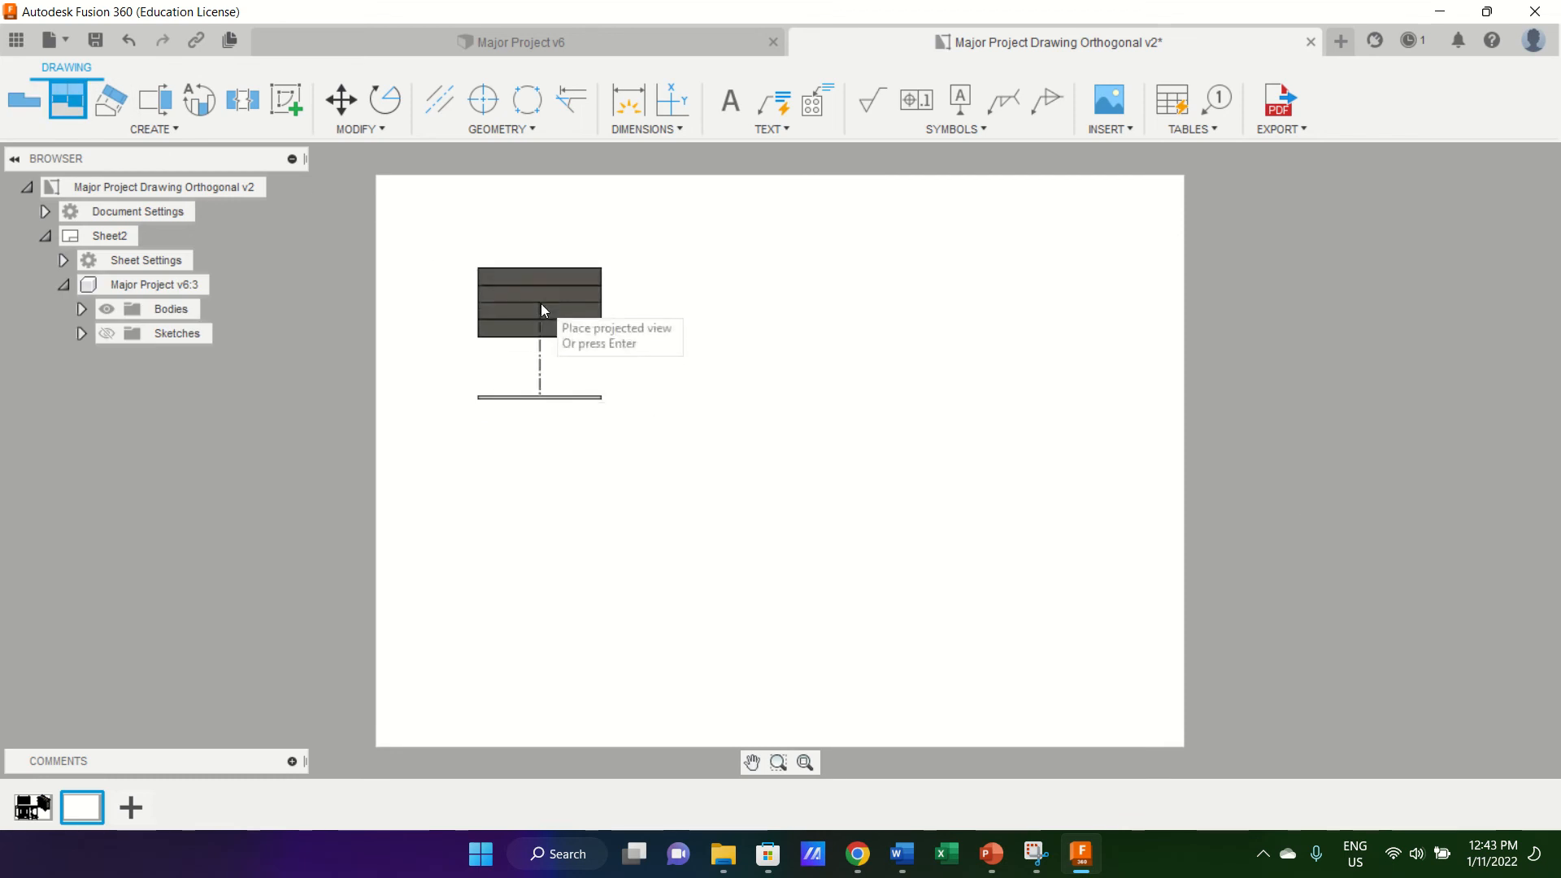
{"action": "left_click", "coordinate": [540, 319]}
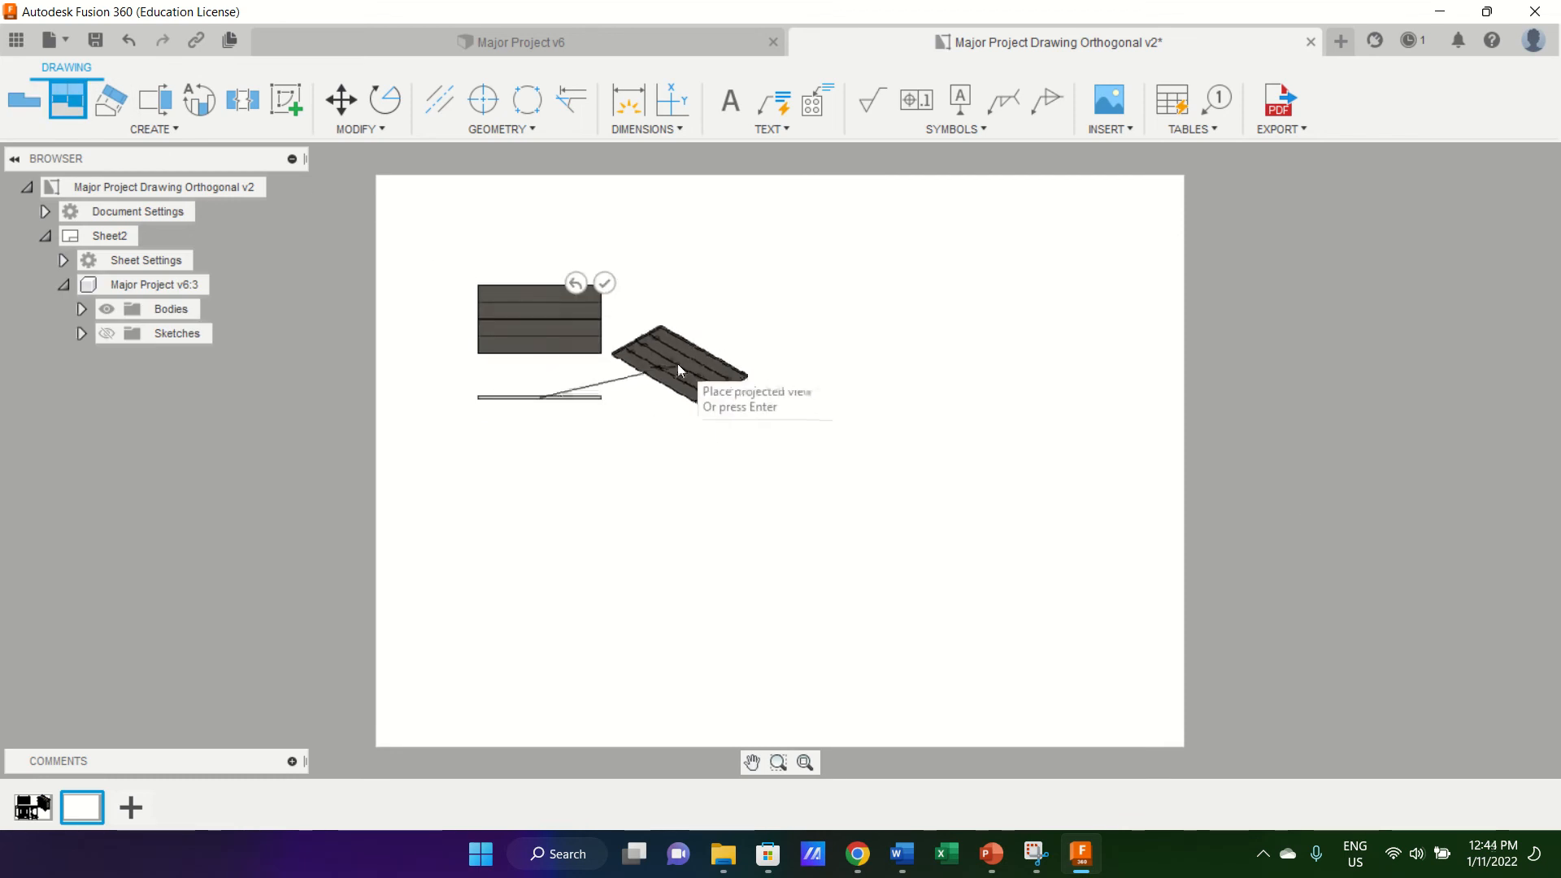
{"action": "key", "text": "Return"}
{"action": "left_click", "coordinate": [576, 329]}
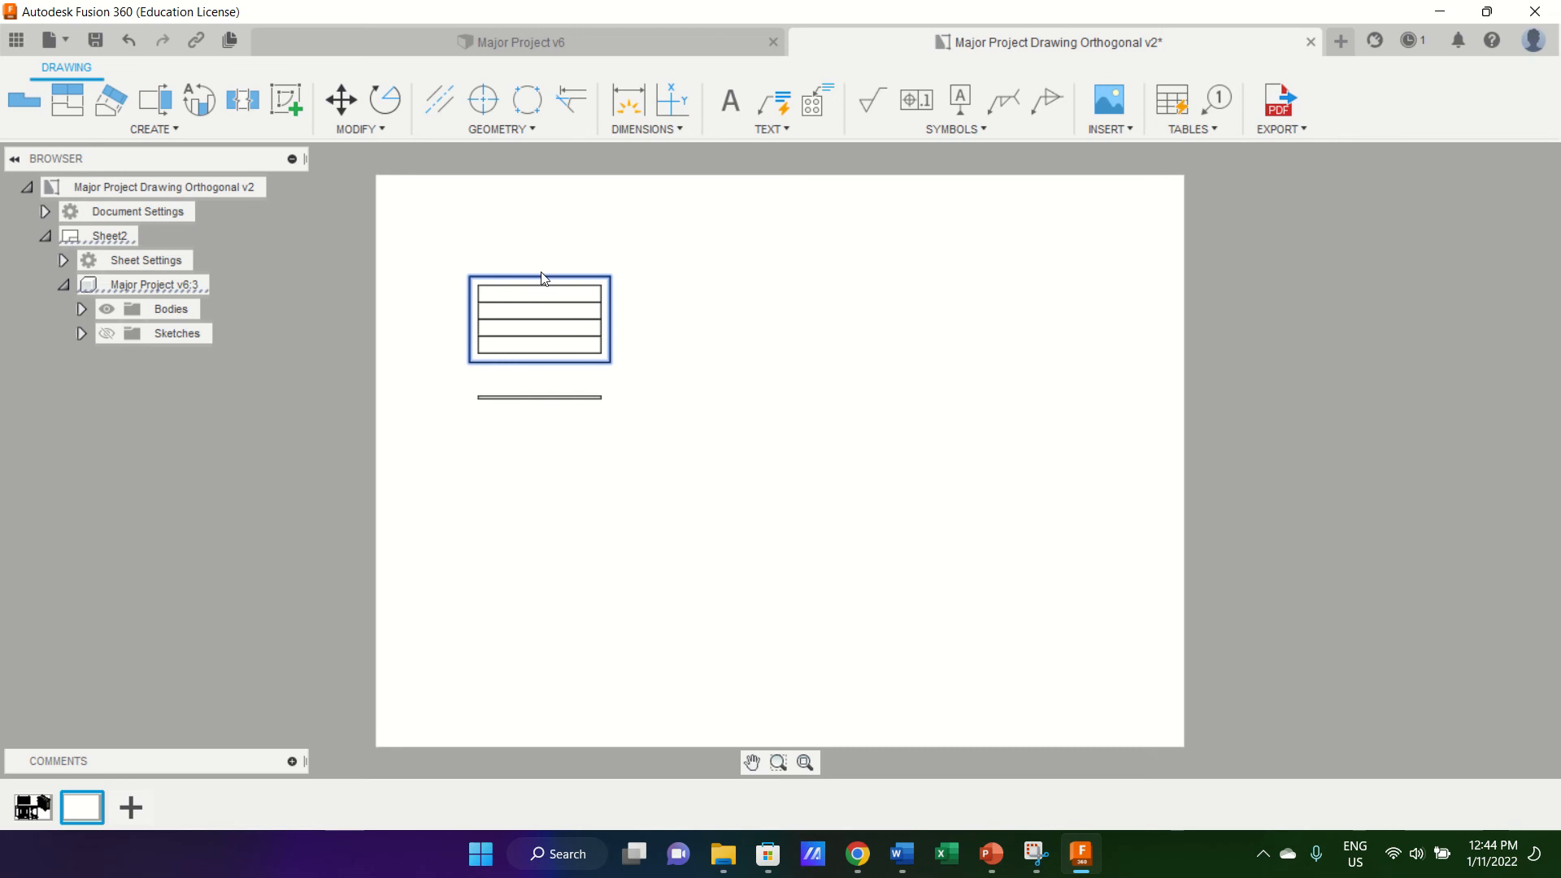
Project a side view to the right of the four-board top view.
{"action": "left_click", "coordinate": [71, 104]}
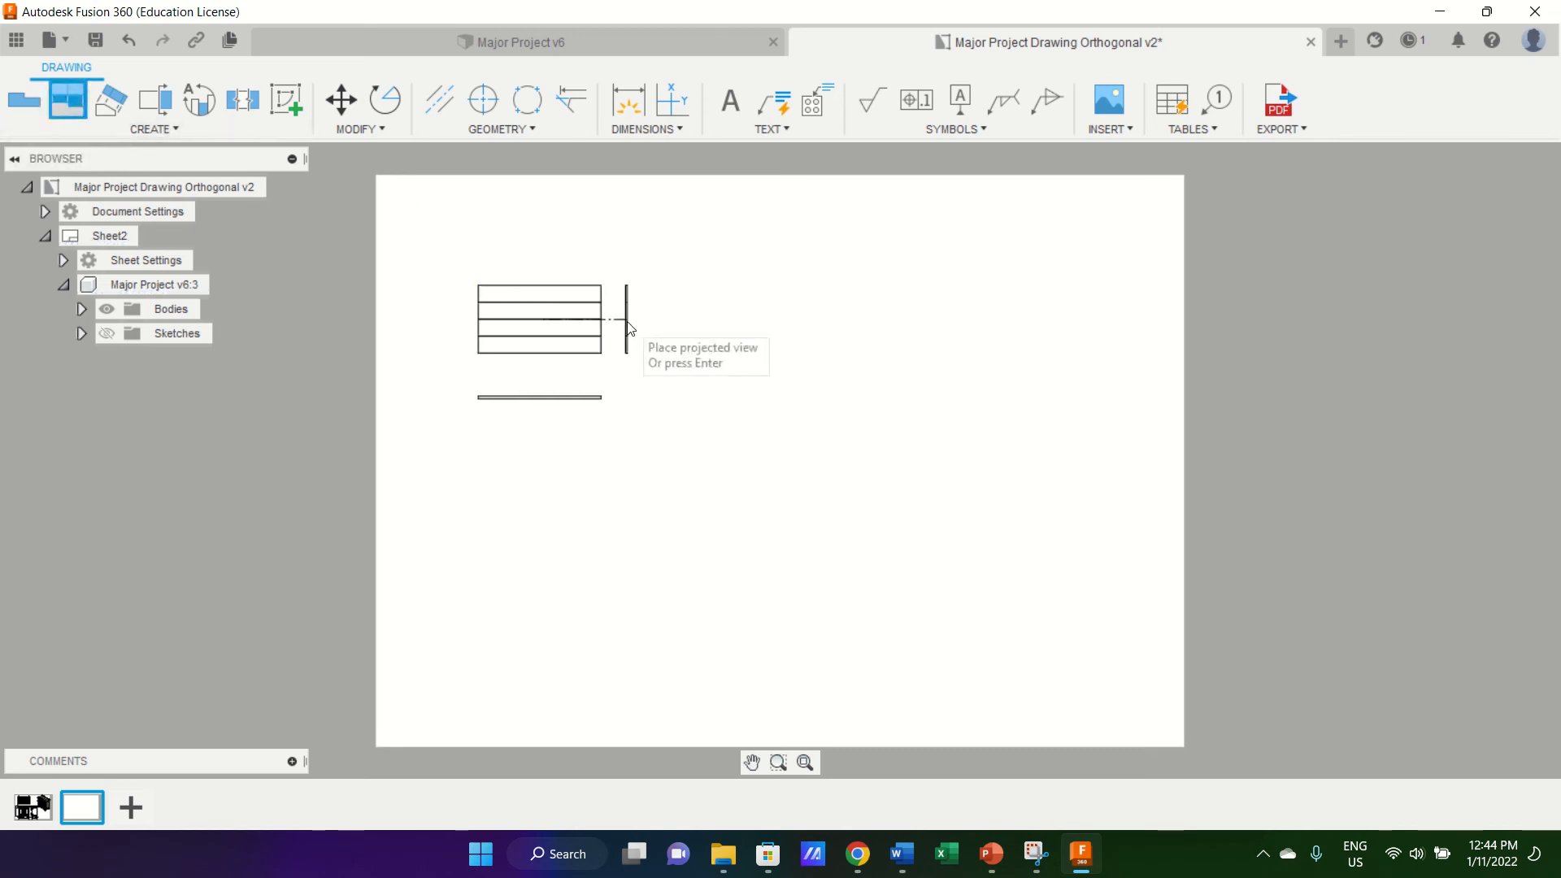
{"action": "left_click", "coordinate": [627, 322]}
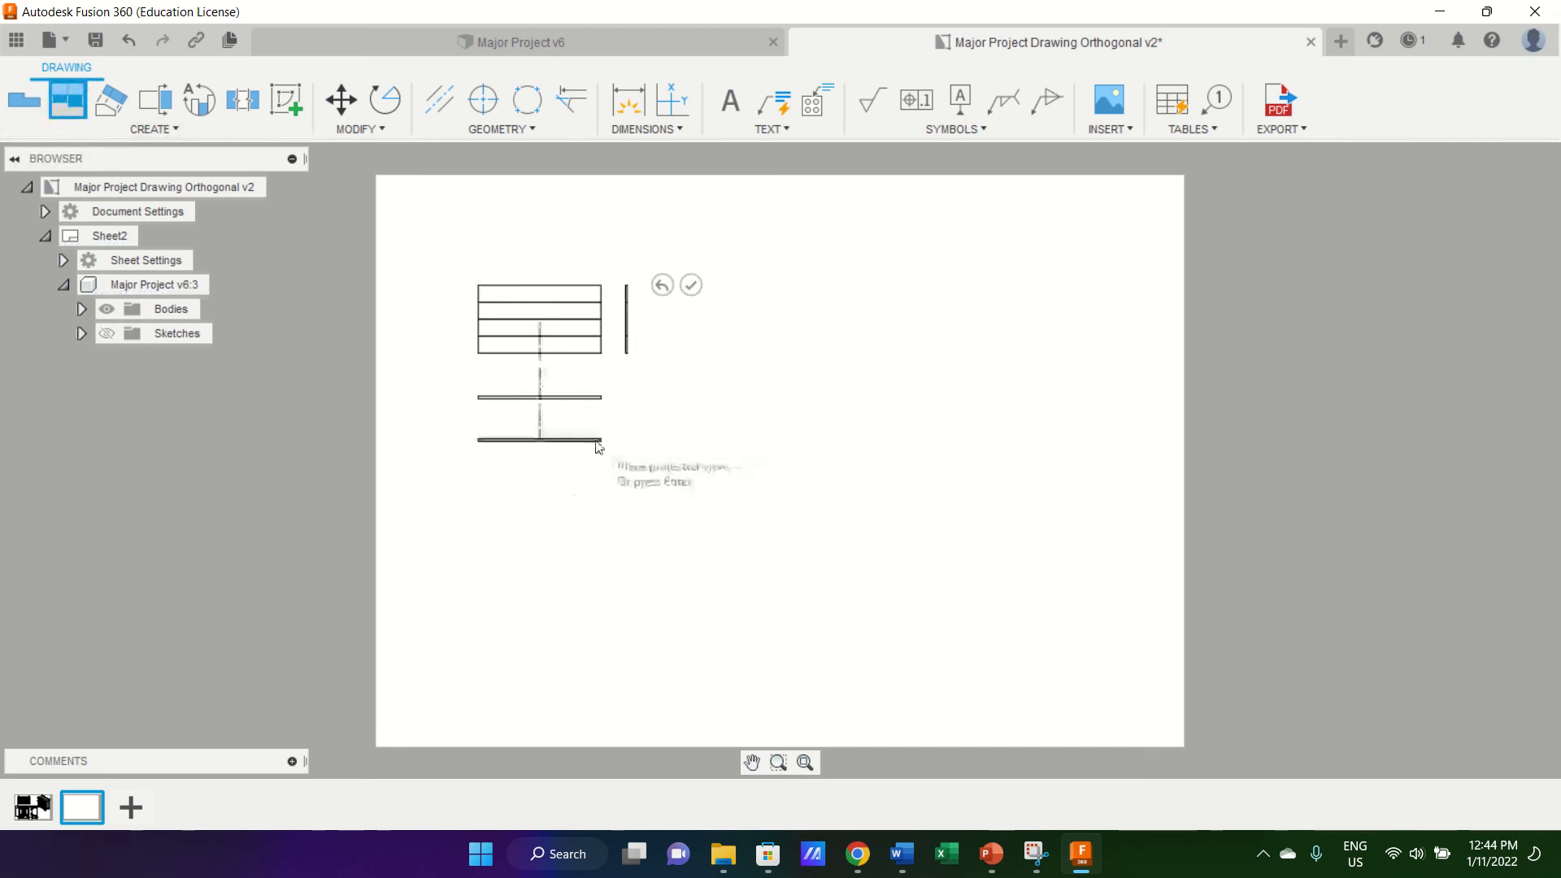
{"action": "key", "text": "Return"}
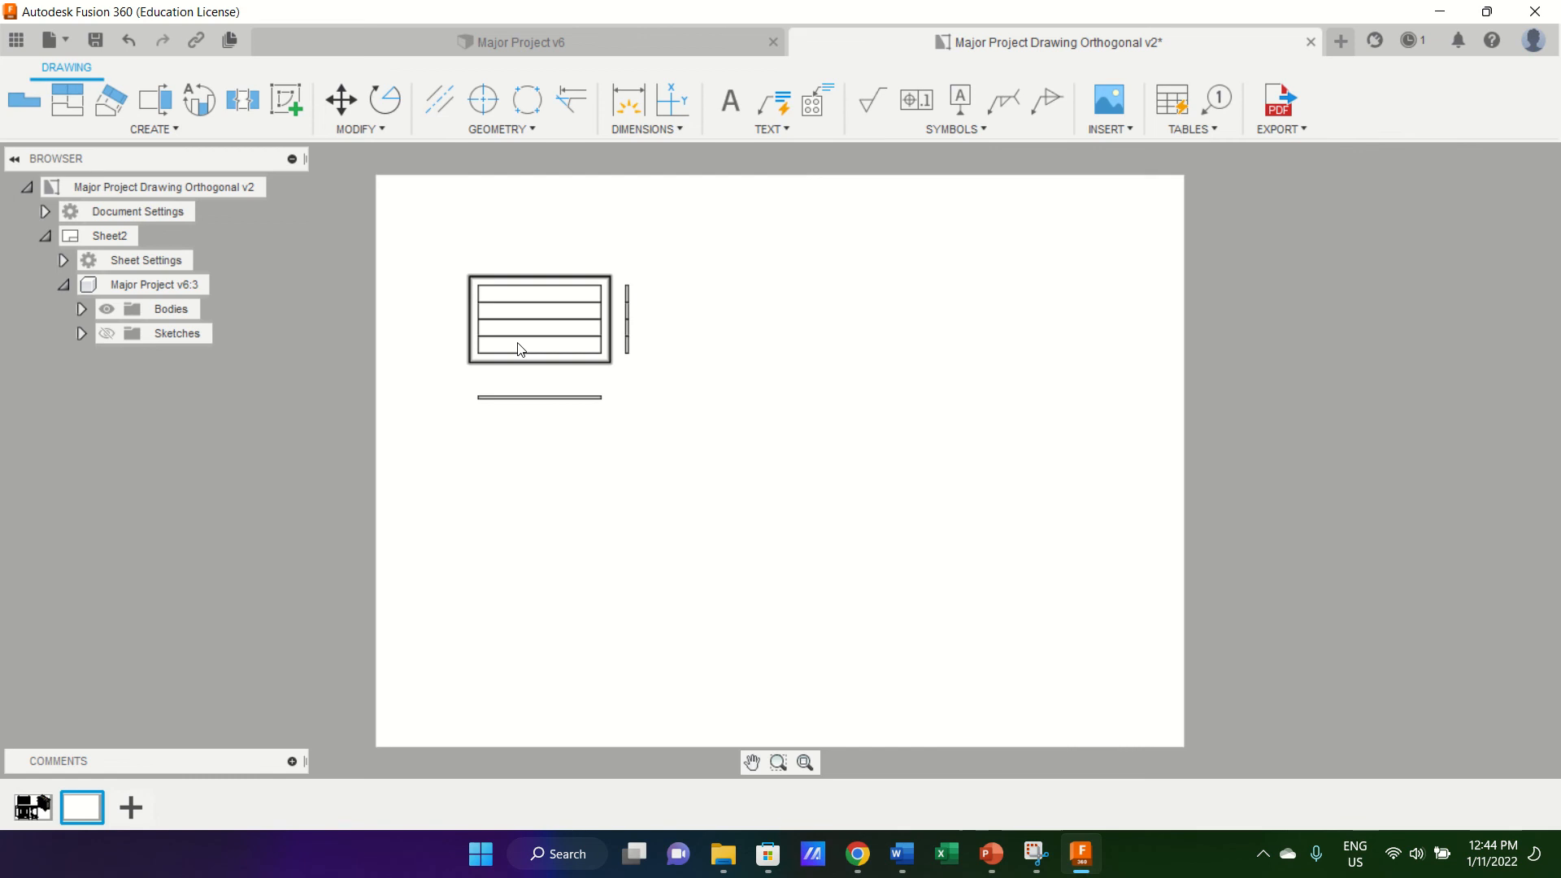
Set the top view's scale to 1:10 and its style to show visible and hidden edges.
{"action": "double_click", "coordinate": [520, 349]}
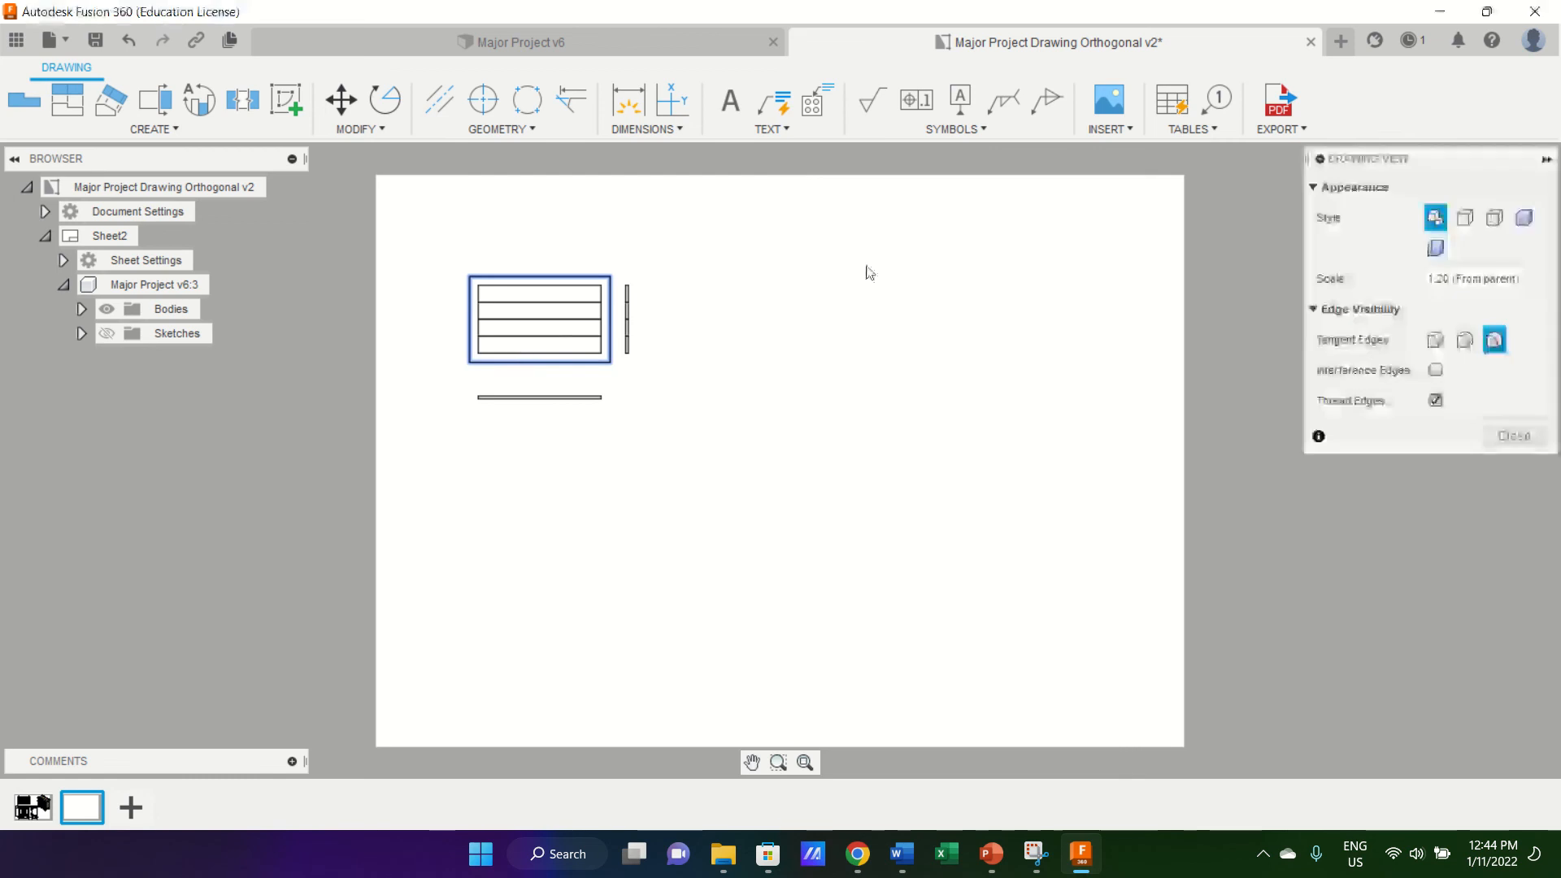
{"action": "left_click", "coordinate": [1514, 279]}
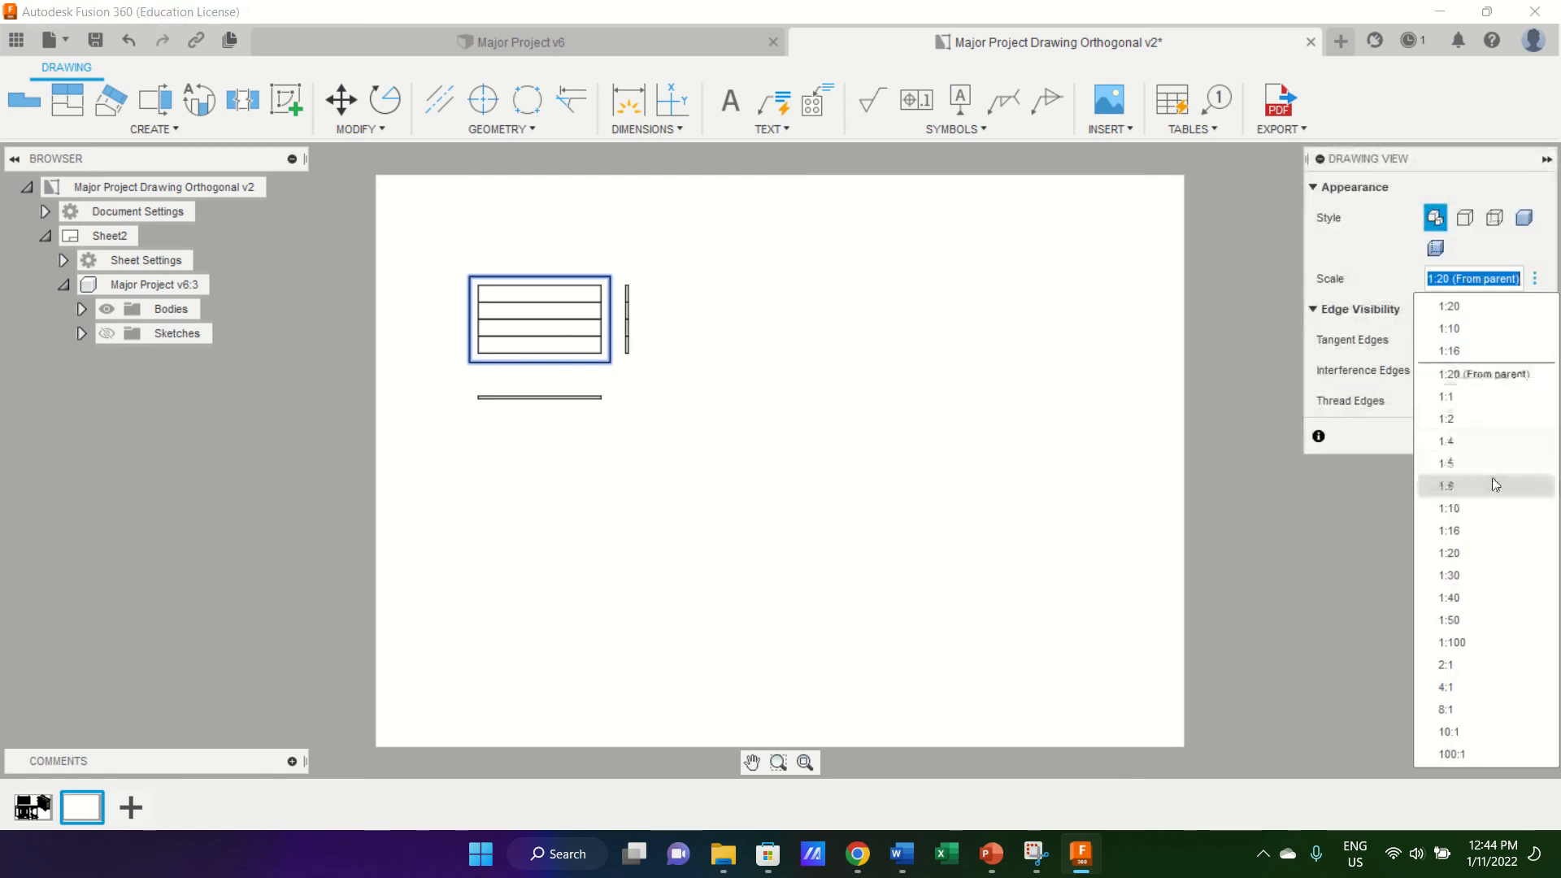
{"action": "left_click", "coordinate": [1495, 511]}
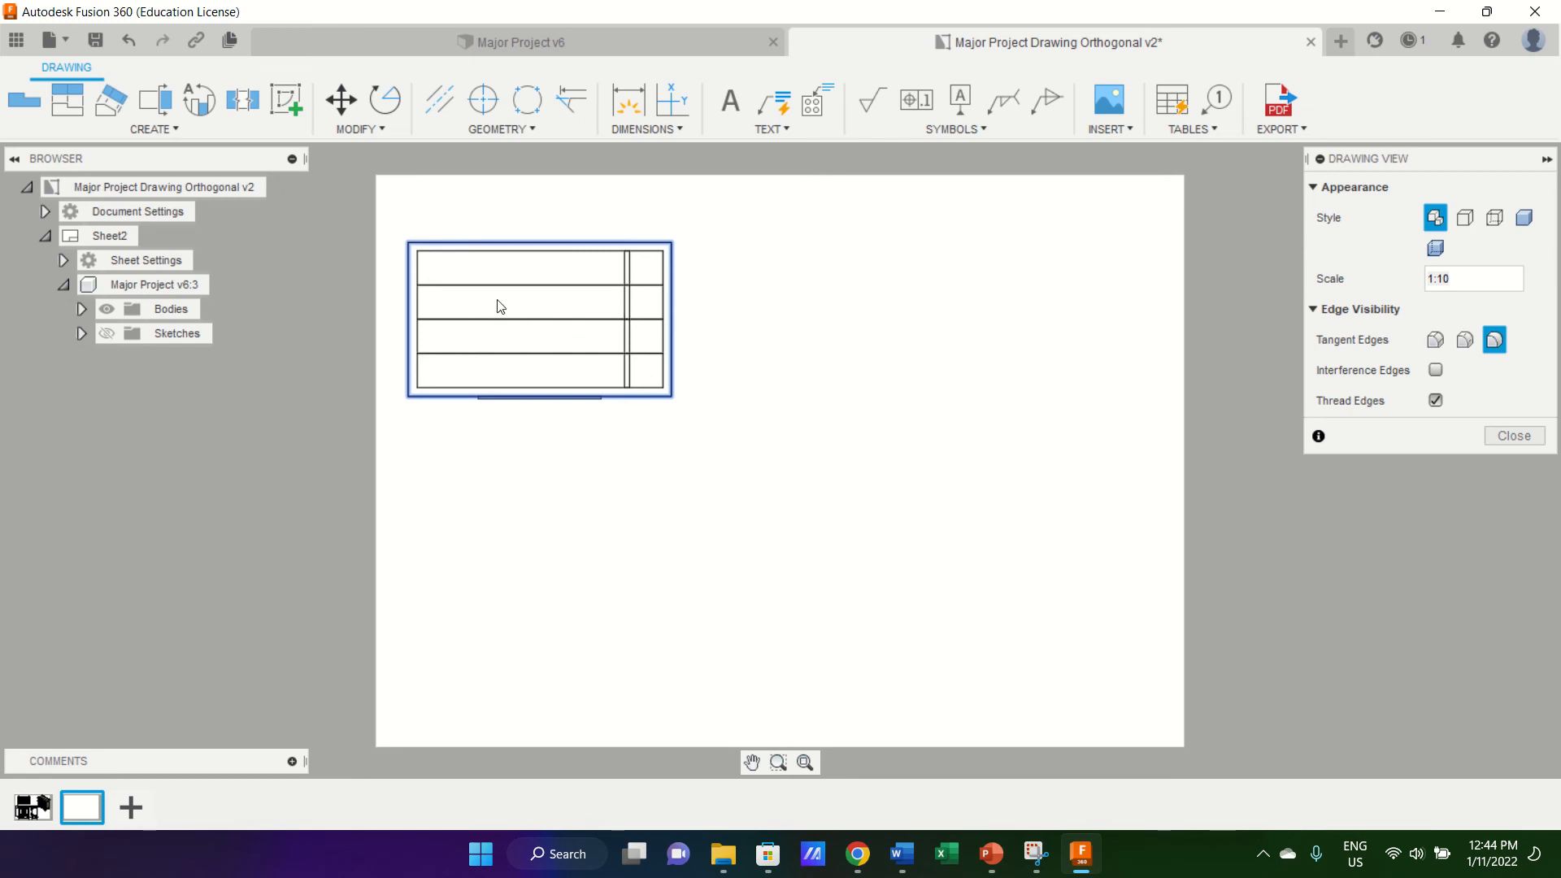
{"action": "left_click", "coordinate": [1493, 219]}
{"action": "left_click", "coordinate": [1525, 438]}
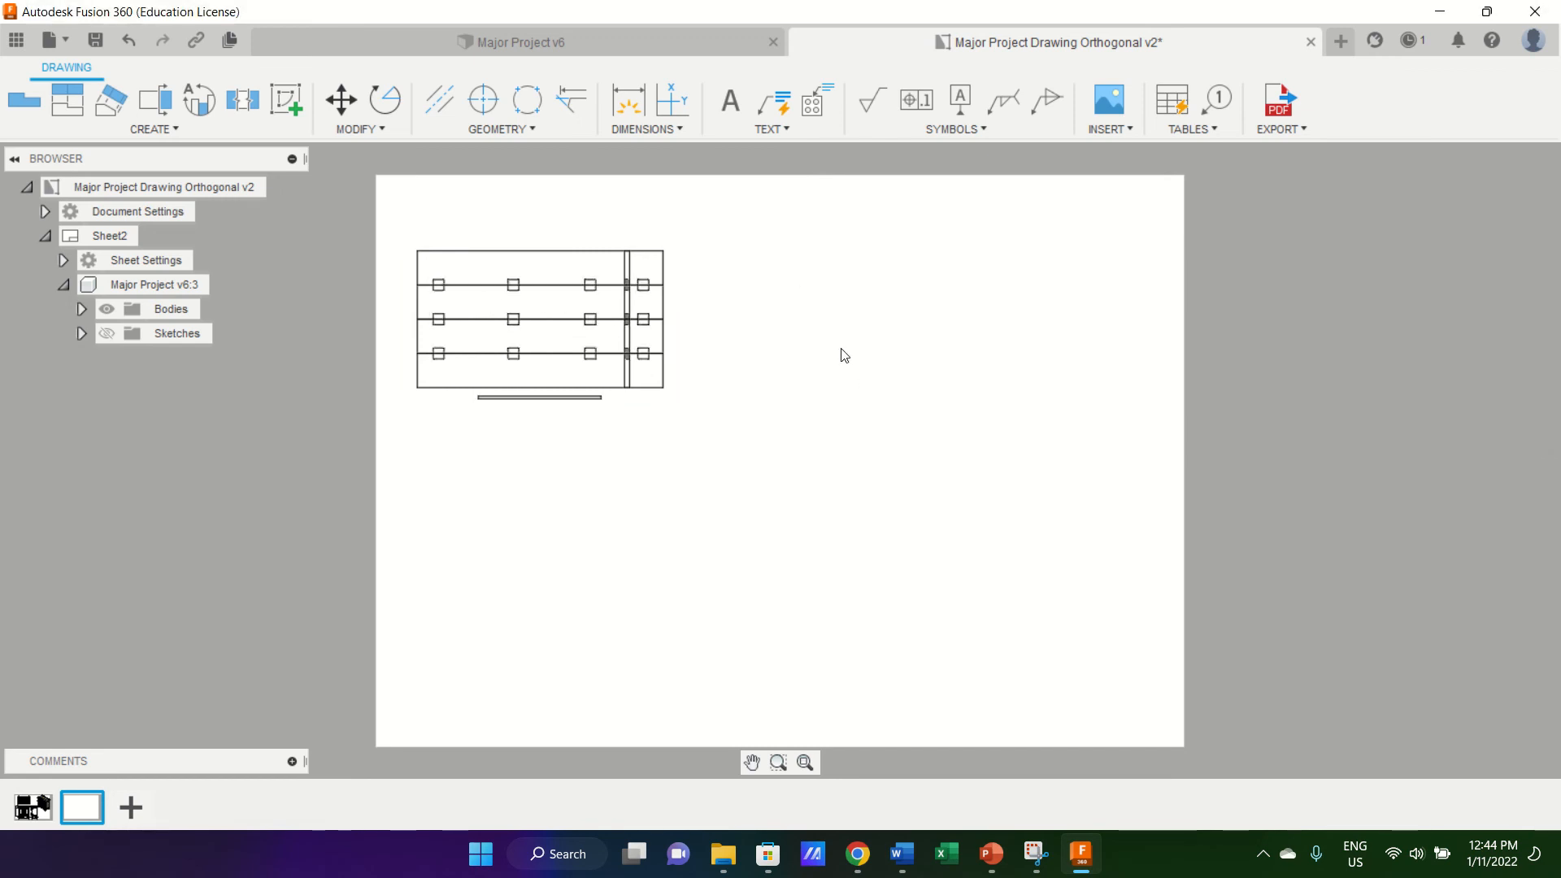
Move the top view below the narrow front view and shift the side view further right, clear of the boards.
{"action": "left_click_drag", "start_coordinate": [539, 320], "coordinate": [519, 331]}
{"action": "left_click", "coordinate": [521, 334]}
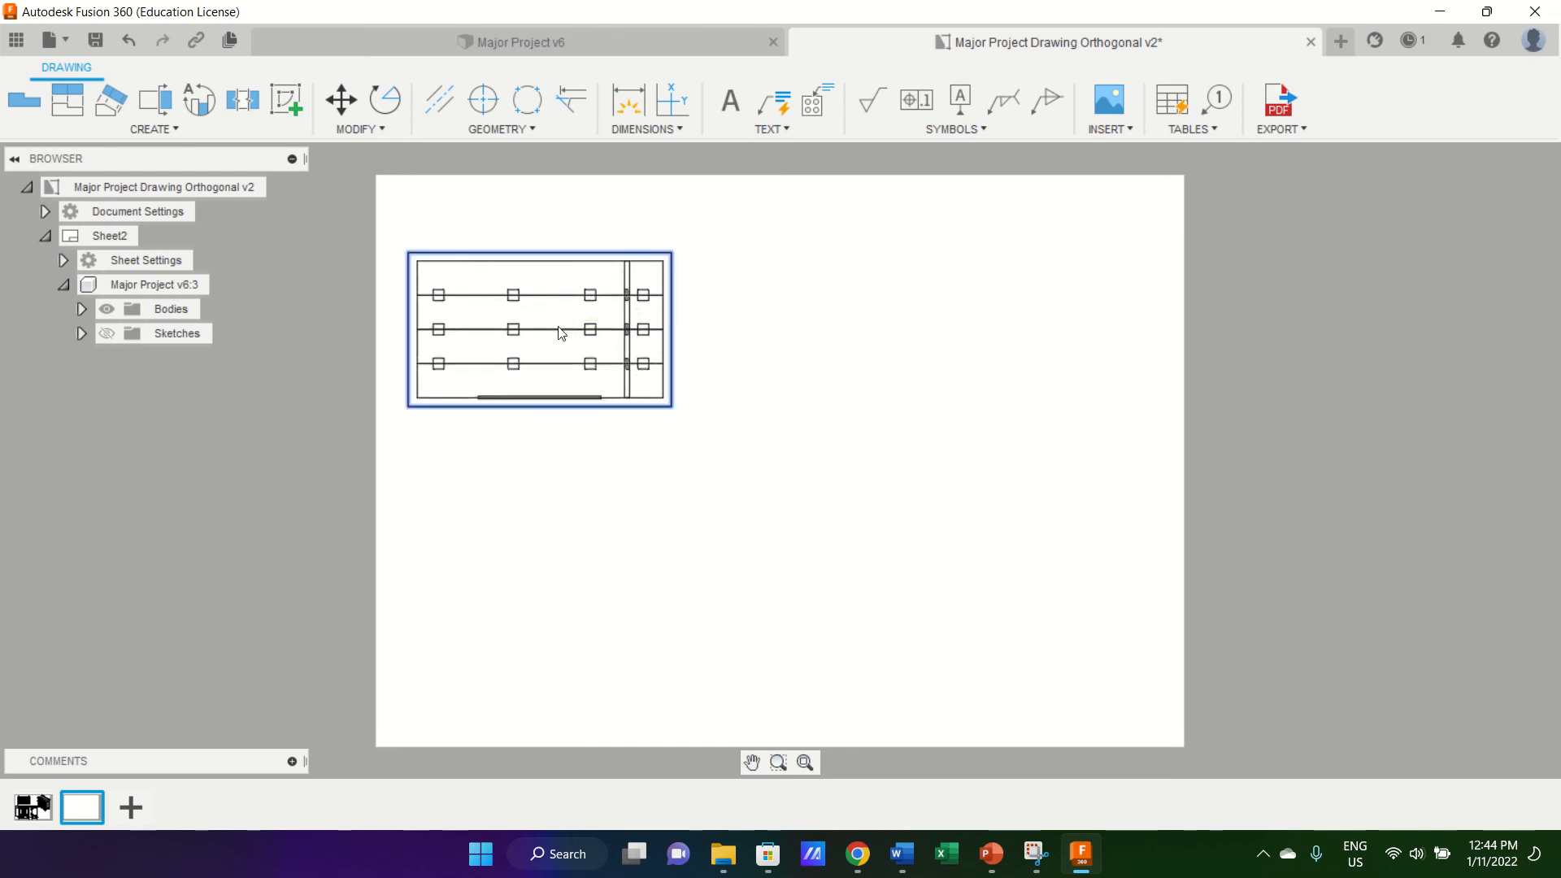
{"action": "mouse_move", "coordinate": [514, 324]}
{"action": "left_mouse_down"}
{"action": "mouse_move", "coordinate": [801, 315]}
{"action": "mouse_move", "coordinate": [542, 331]}
{"action": "mouse_move", "coordinate": [631, 323]}
{"action": "mouse_move", "coordinate": [627, 449]}
{"action": "mouse_move", "coordinate": [583, 524]}
{"action": "mouse_move", "coordinate": [590, 497]}
{"action": "mouse_move", "coordinate": [718, 453]}
{"action": "left_mouse_up"}
Set the narrow front view's scale to 1:10.
{"action": "left_click", "coordinate": [567, 397]}
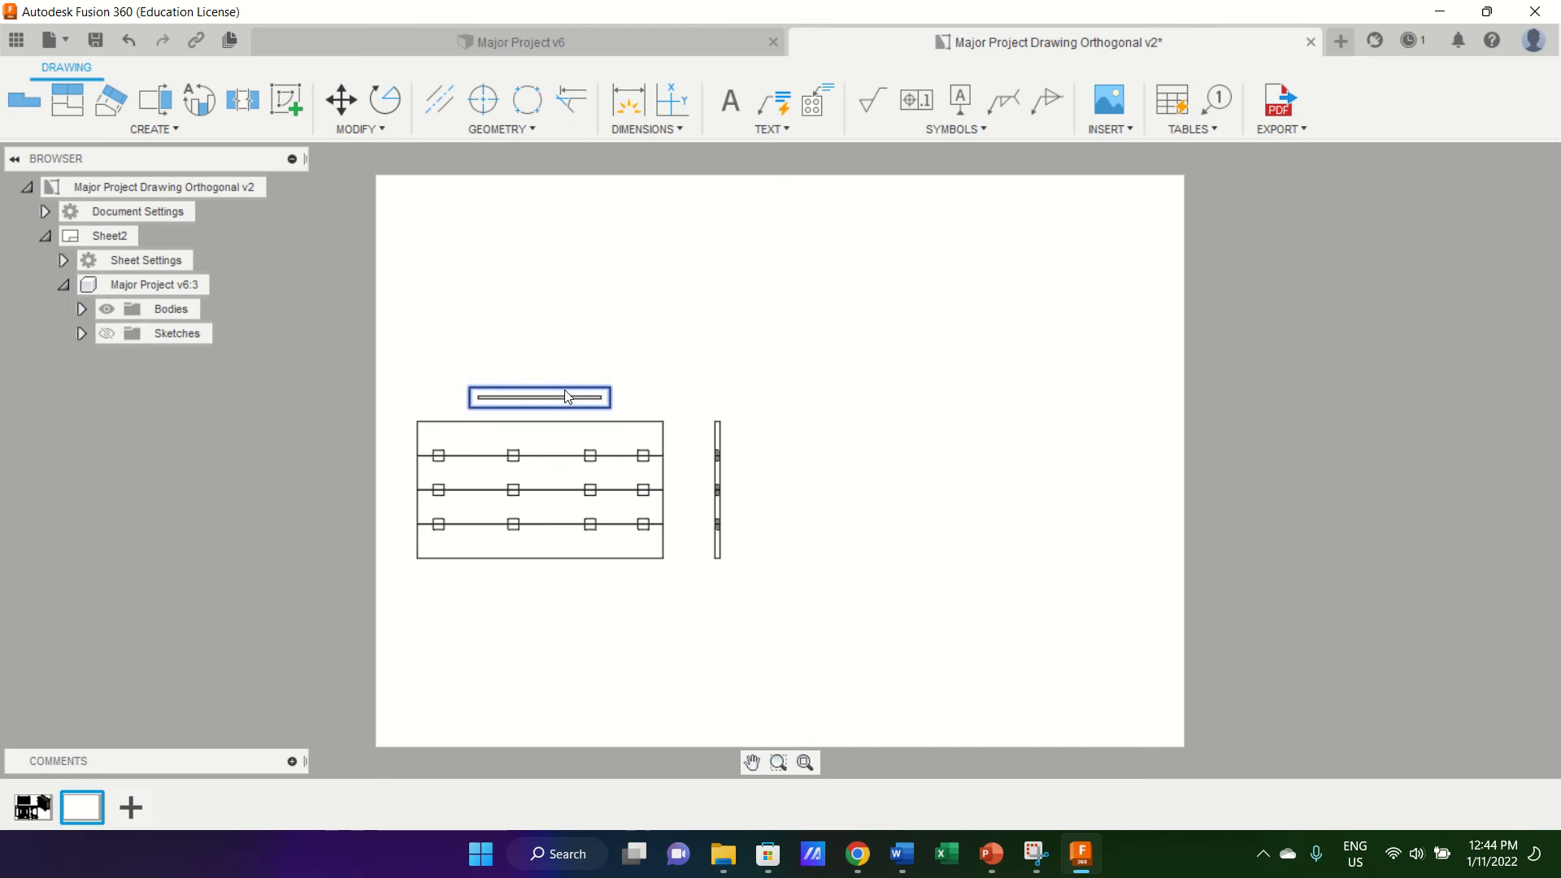
{"action": "double_click", "coordinate": [568, 397]}
{"action": "left_click", "coordinate": [1454, 280]}
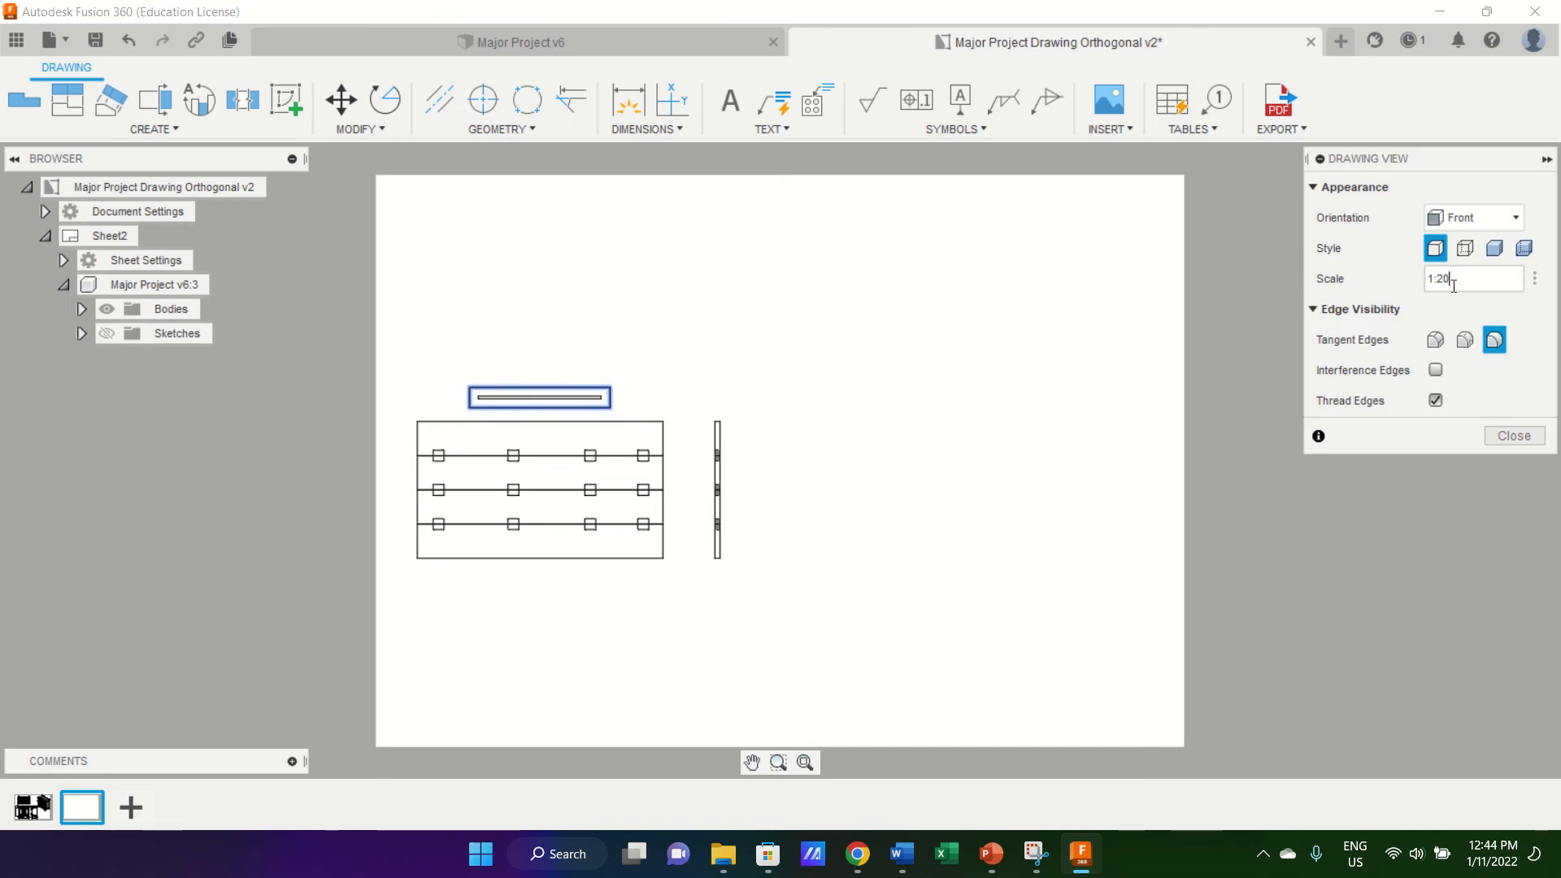
{"action": "left_click", "coordinate": [1534, 275]}
{"action": "left_click", "coordinate": [1502, 481]}
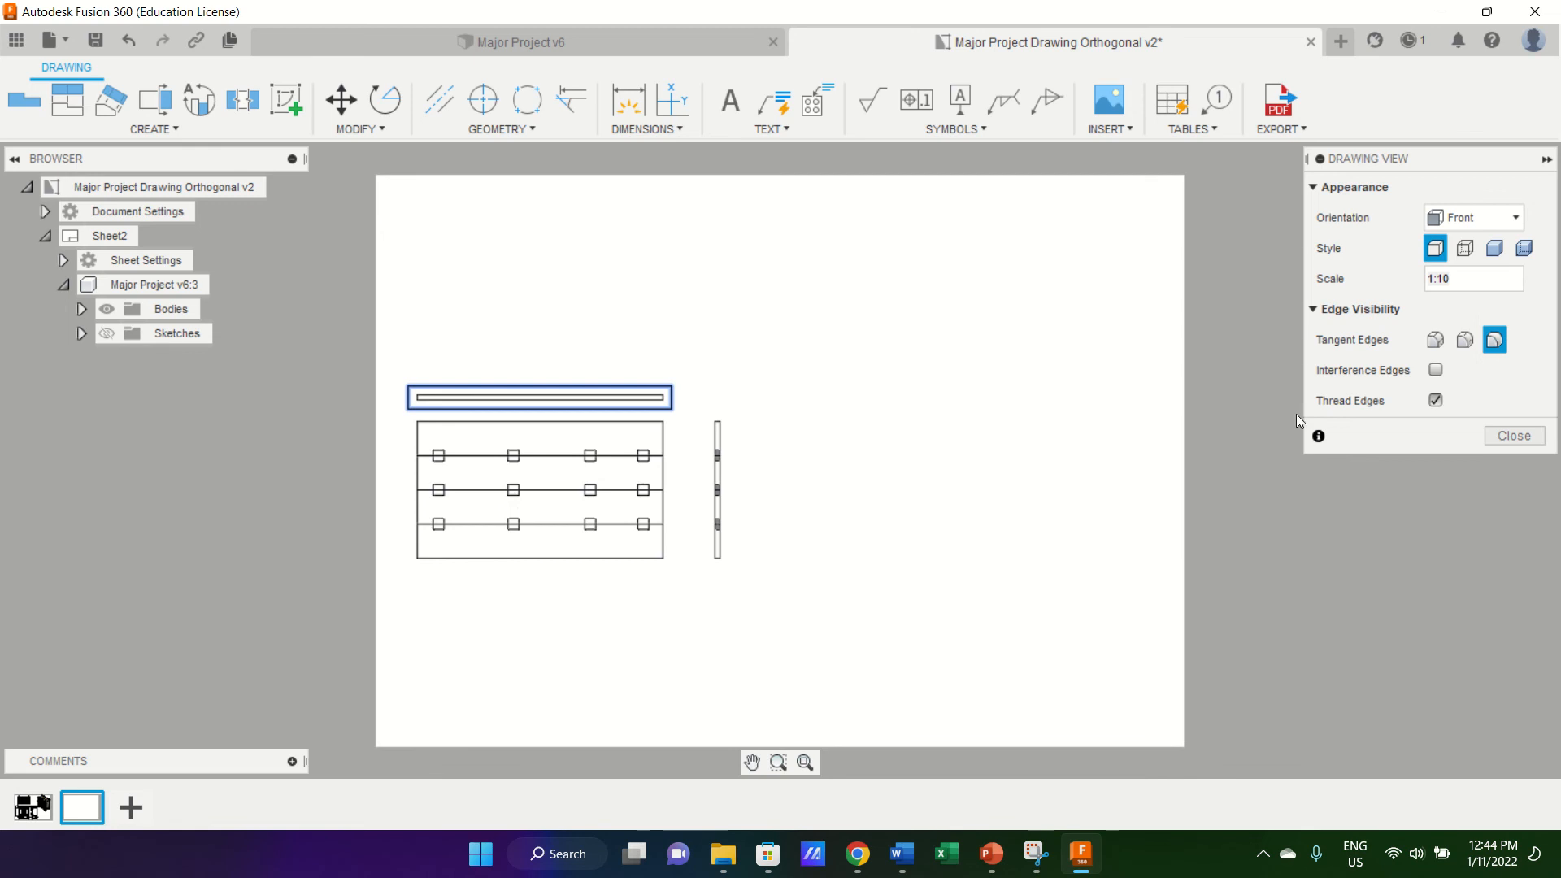
{"action": "left_click", "coordinate": [1514, 436]}
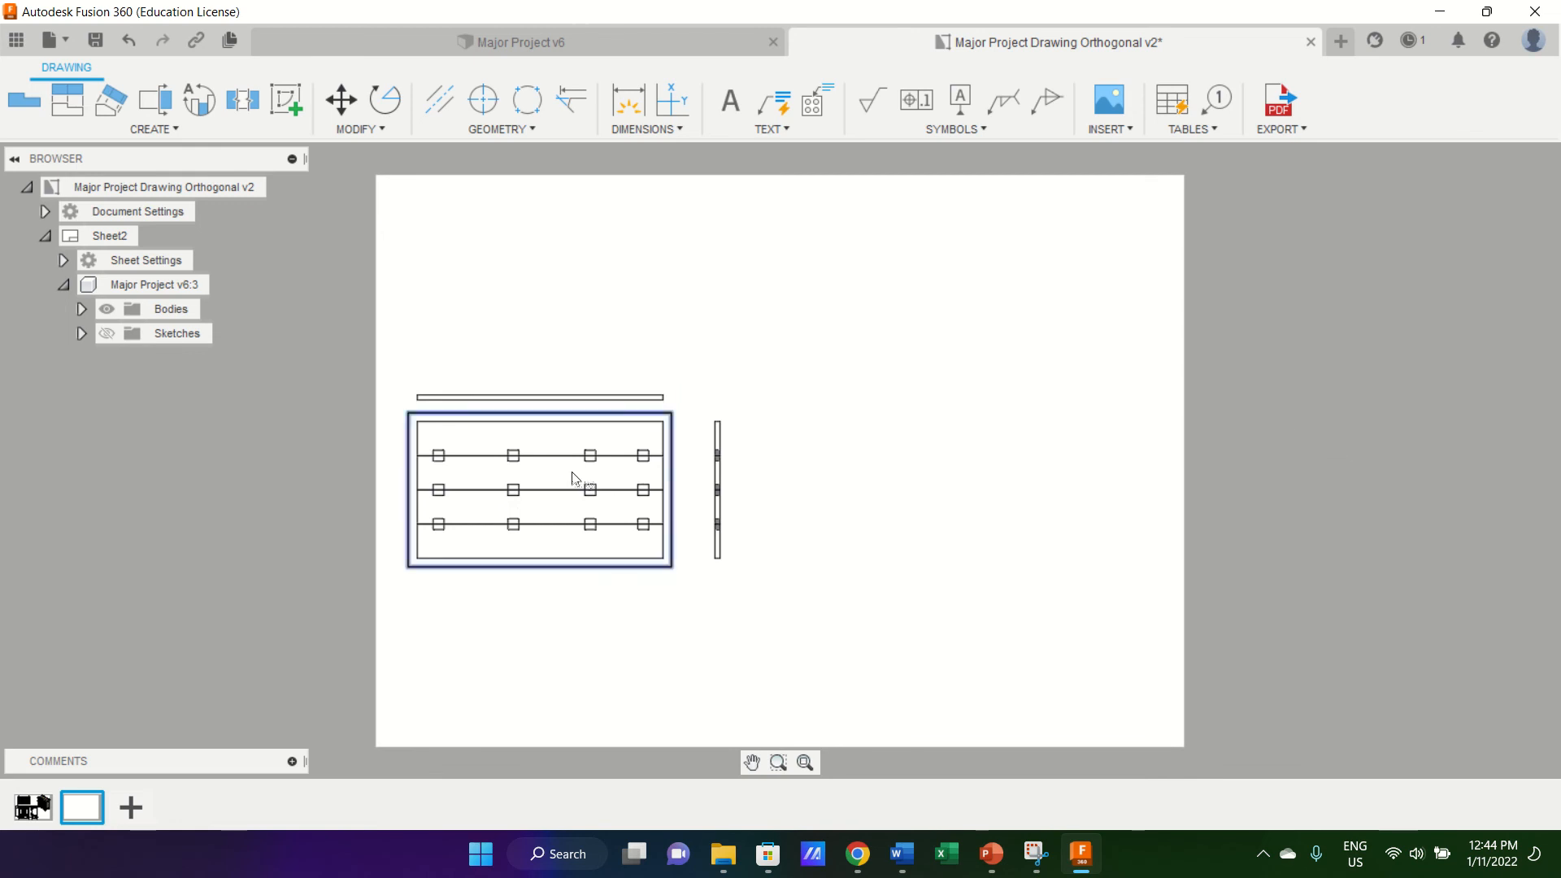
Move the top view back above the front view, keeping the views aligned.
{"action": "left_click_drag", "start_coordinate": [572, 478], "coordinate": [575, 295]}
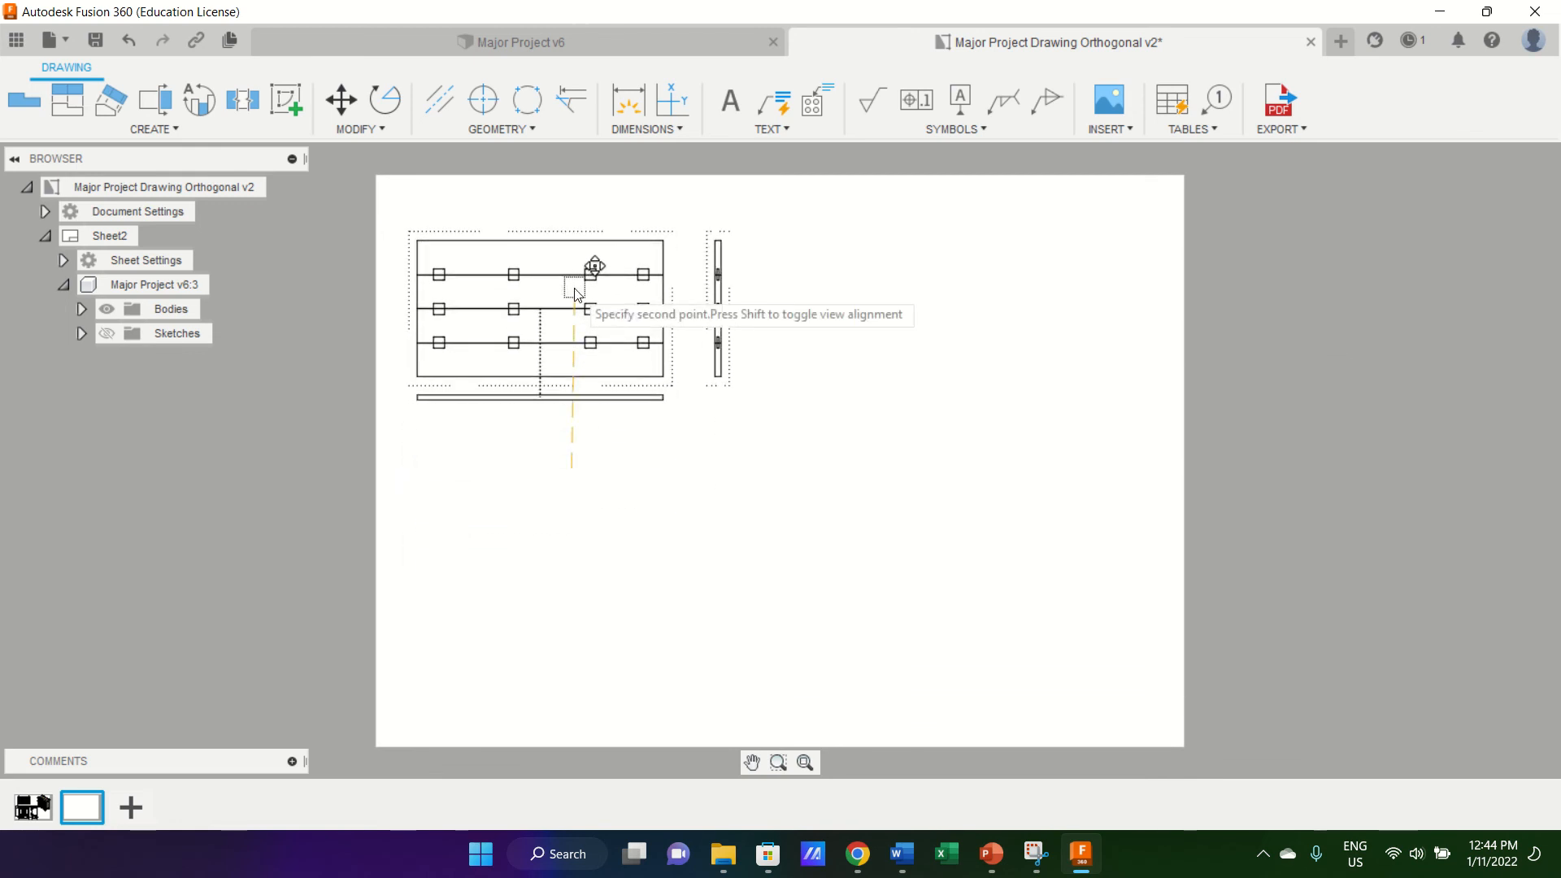
{"action": "left_click", "coordinate": [575, 295]}
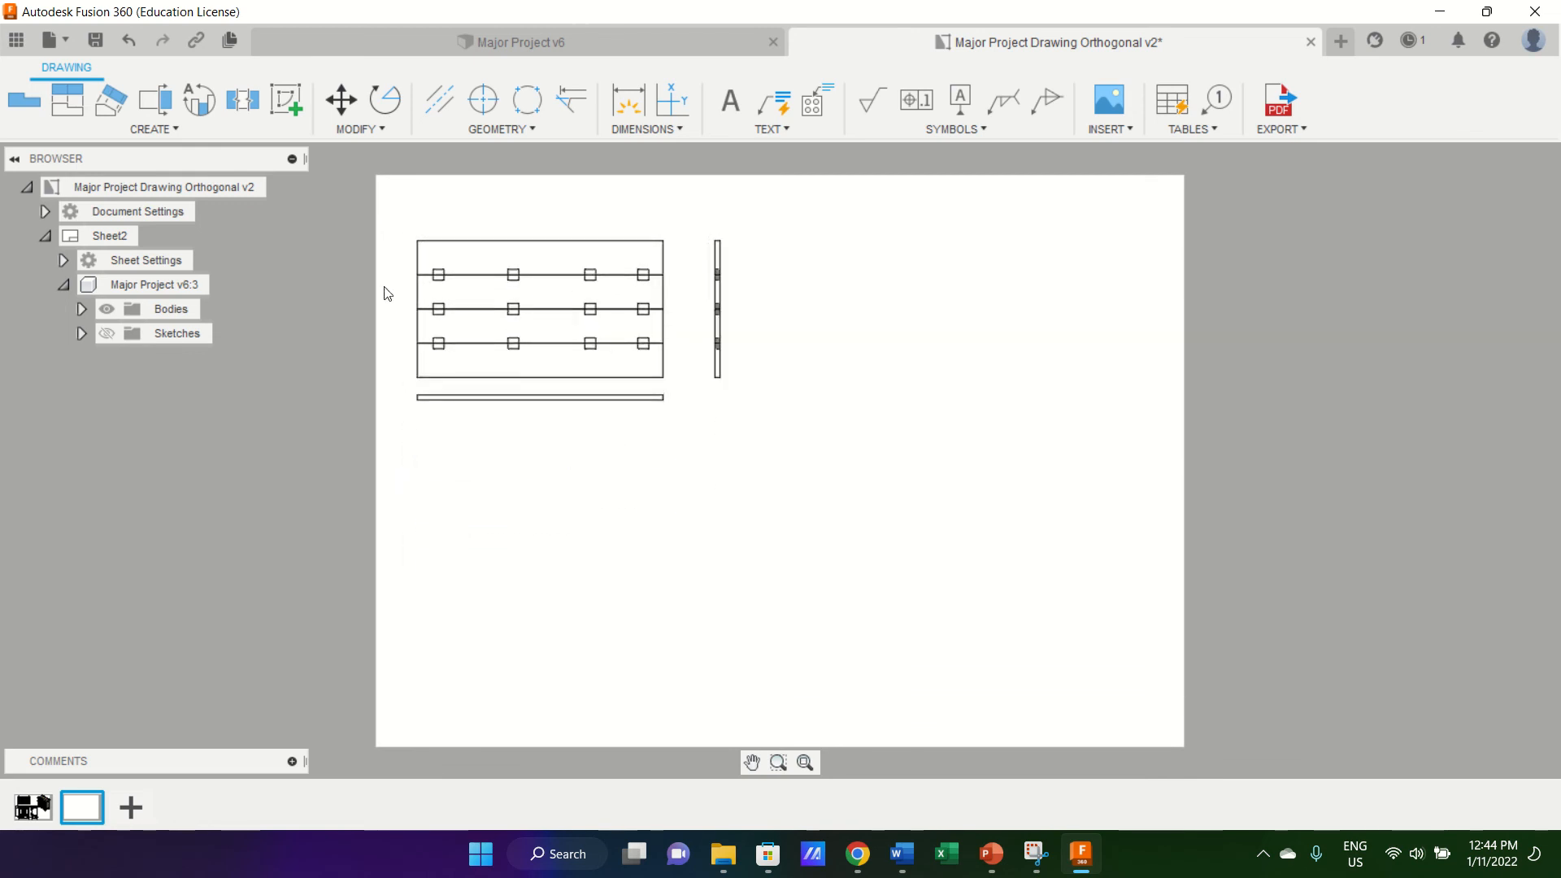
Dimension the overall height of the four-board top view along its left edge.
{"action": "scroll", "coordinate": [387, 294], "scroll_direction": "up", "scroll_amount": 4}
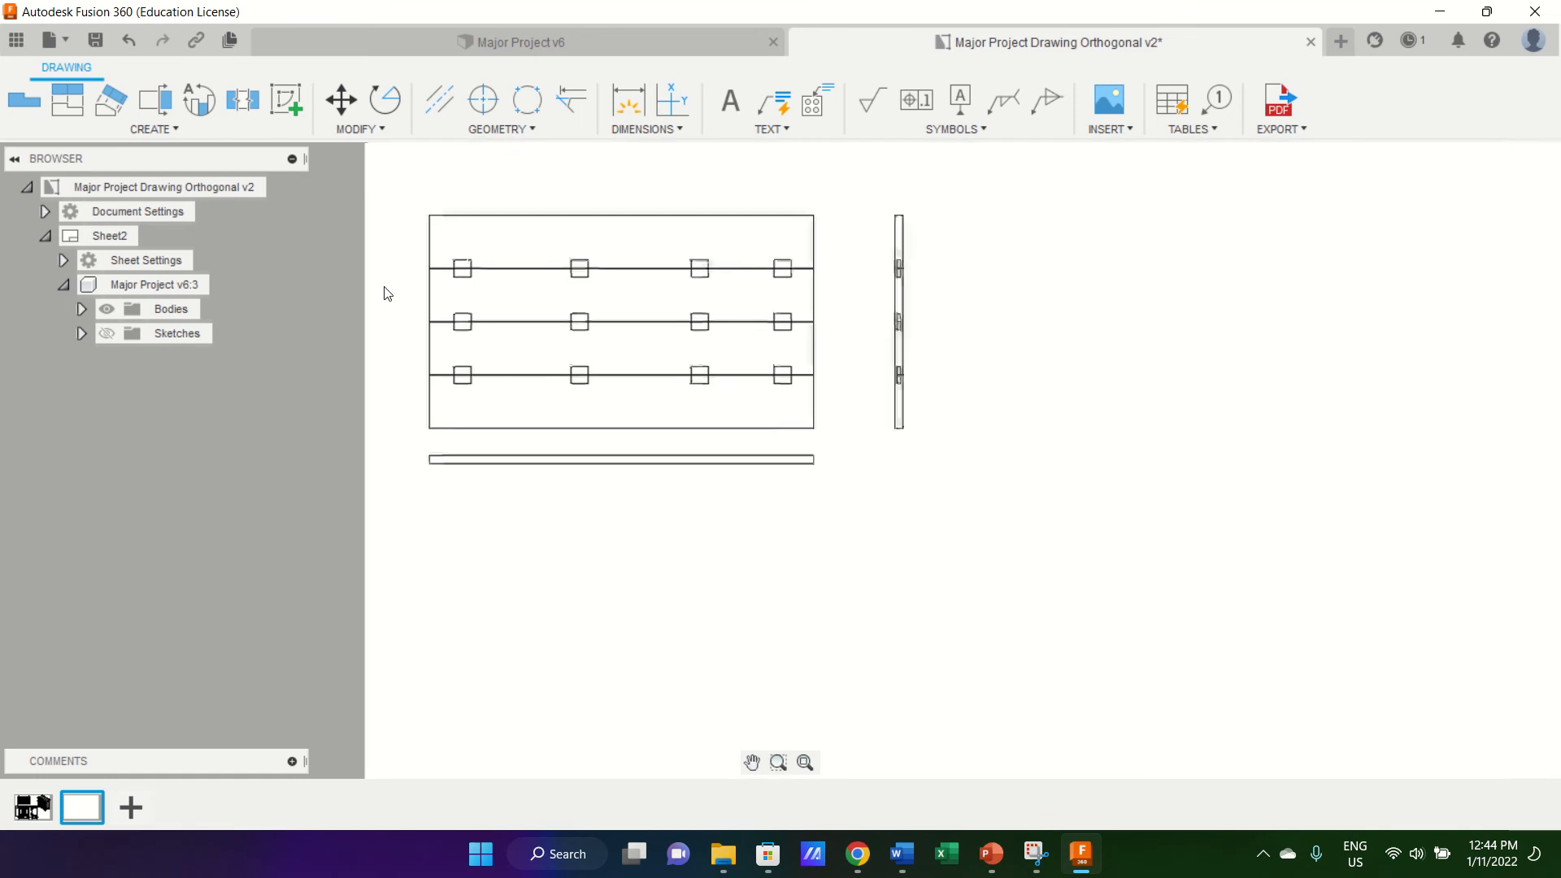
{"action": "scroll", "coordinate": [917, 312], "scroll_direction": "up", "scroll_amount": 5}
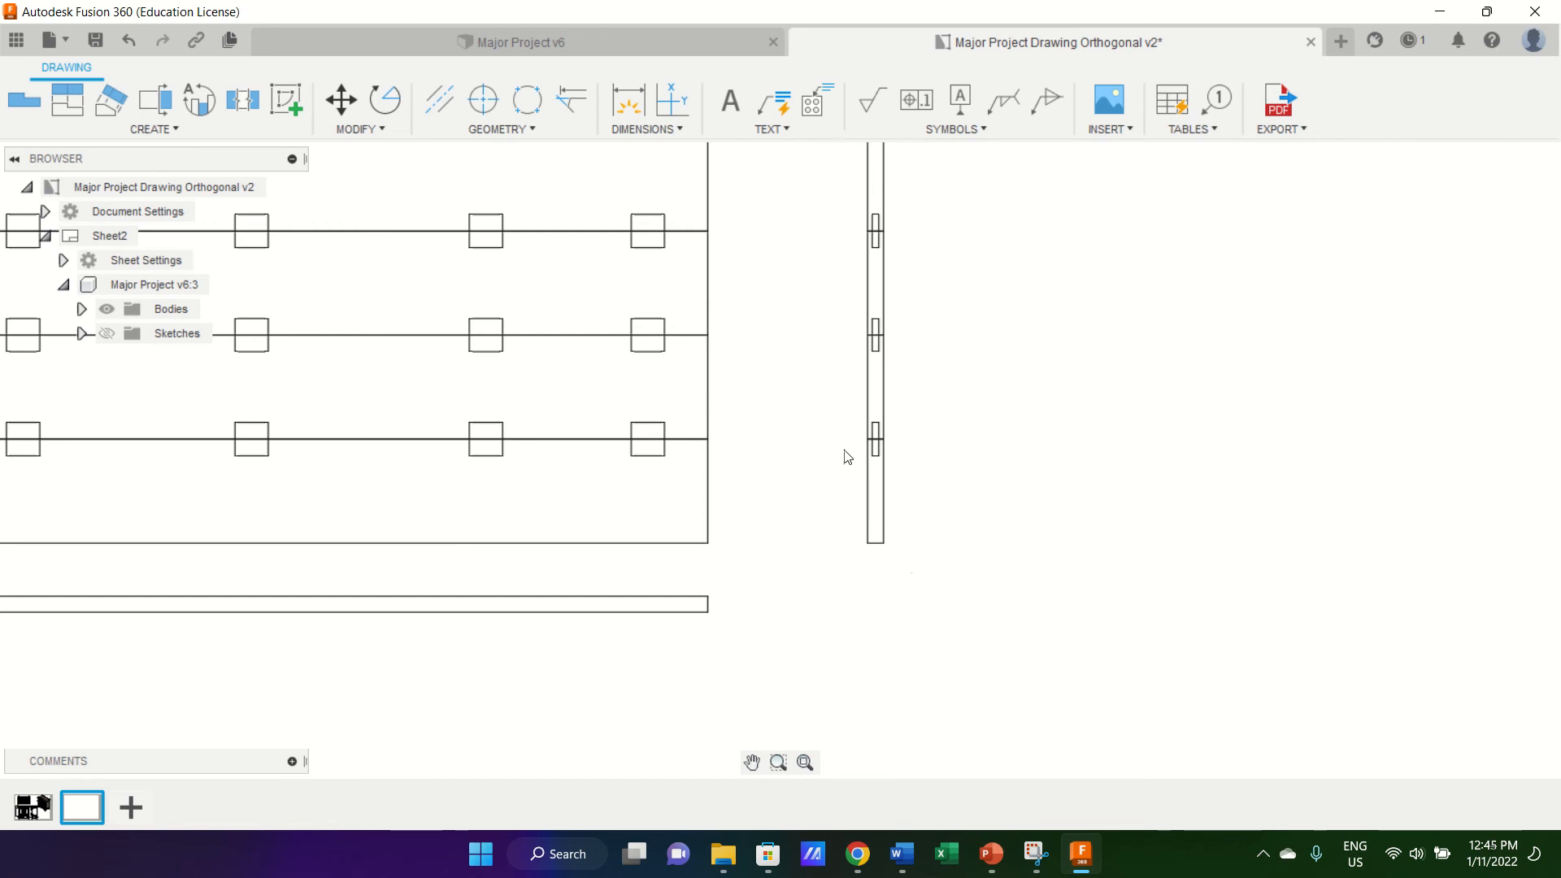
{"action": "scroll", "coordinate": [845, 454], "scroll_direction": "up", "scroll_amount": 2}
{"action": "scroll", "coordinate": [846, 453], "scroll_direction": "down", "scroll_amount": 4}
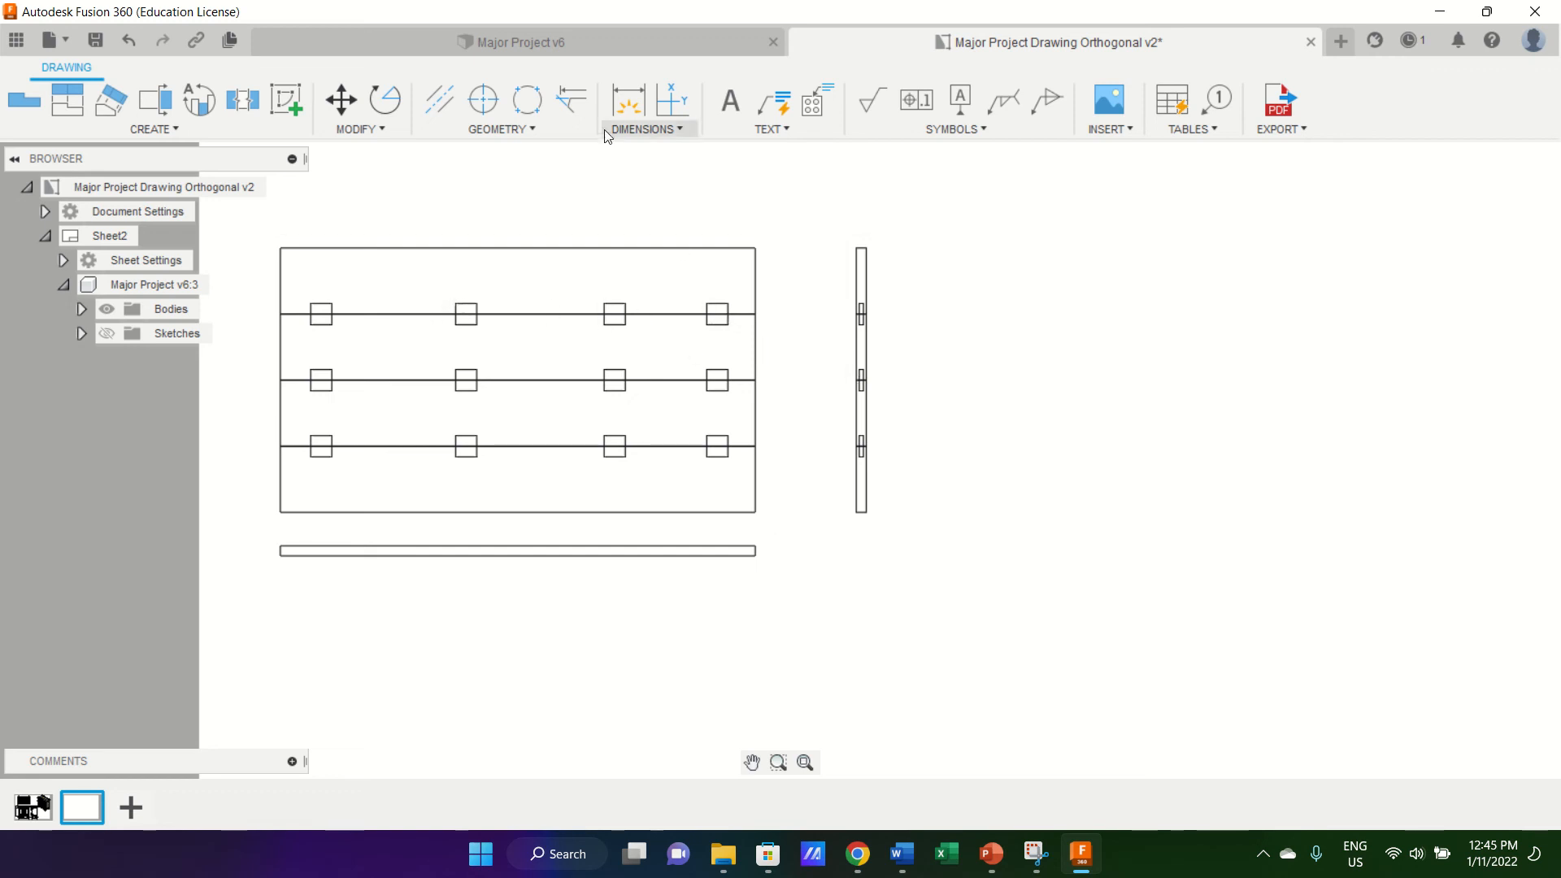
{"action": "scroll", "coordinate": [575, 306], "scroll_direction": "down", "scroll_amount": 4}
{"action": "scroll", "coordinate": [575, 306], "scroll_direction": "up", "scroll_amount": 3}
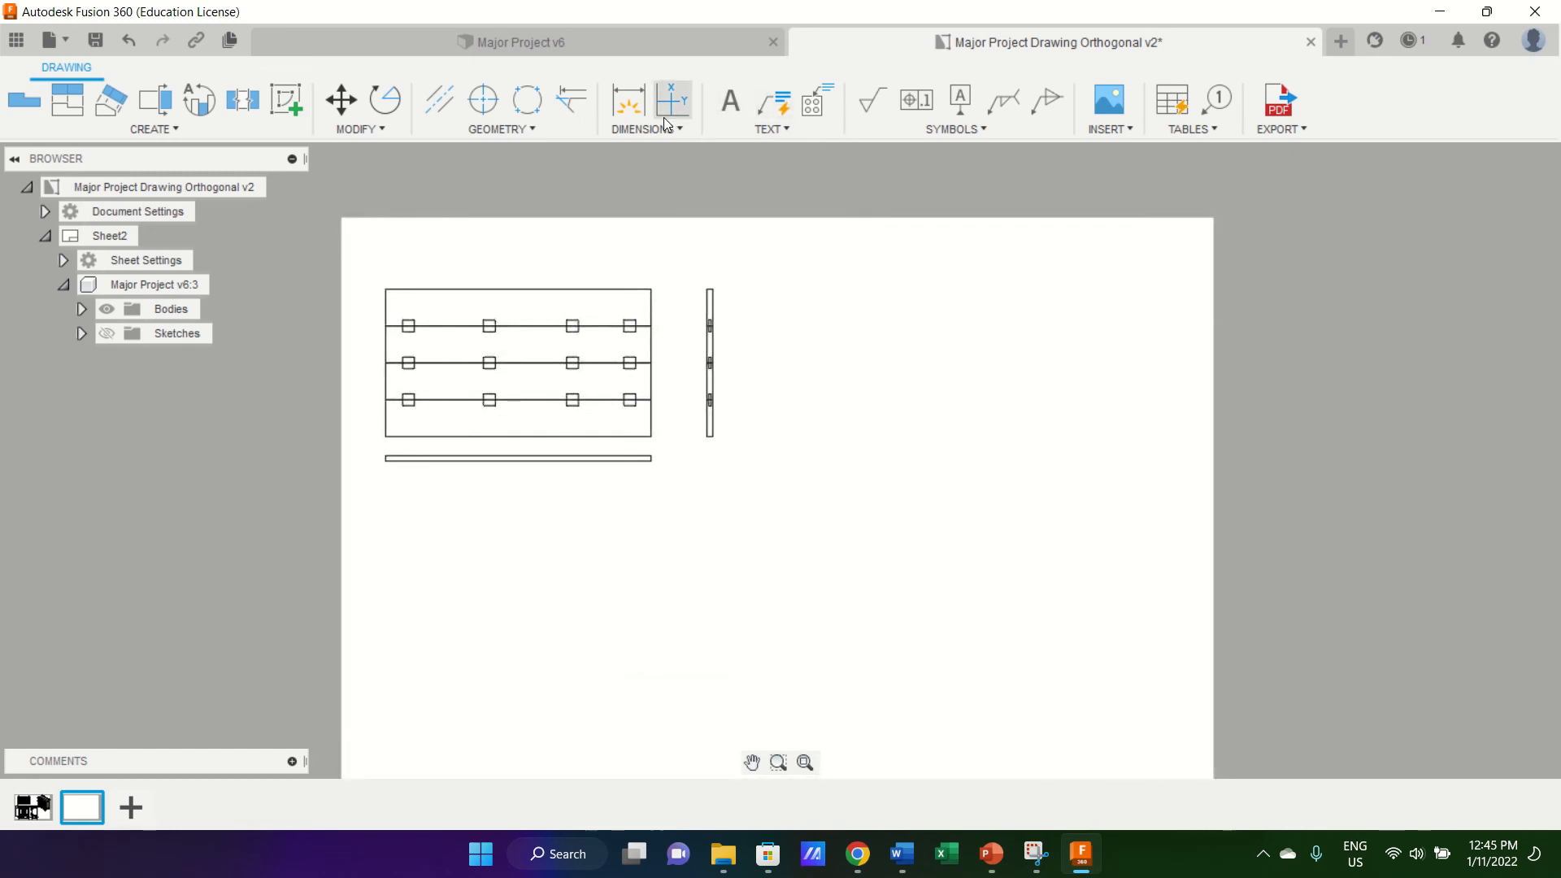
{"action": "left_click", "coordinate": [639, 107]}
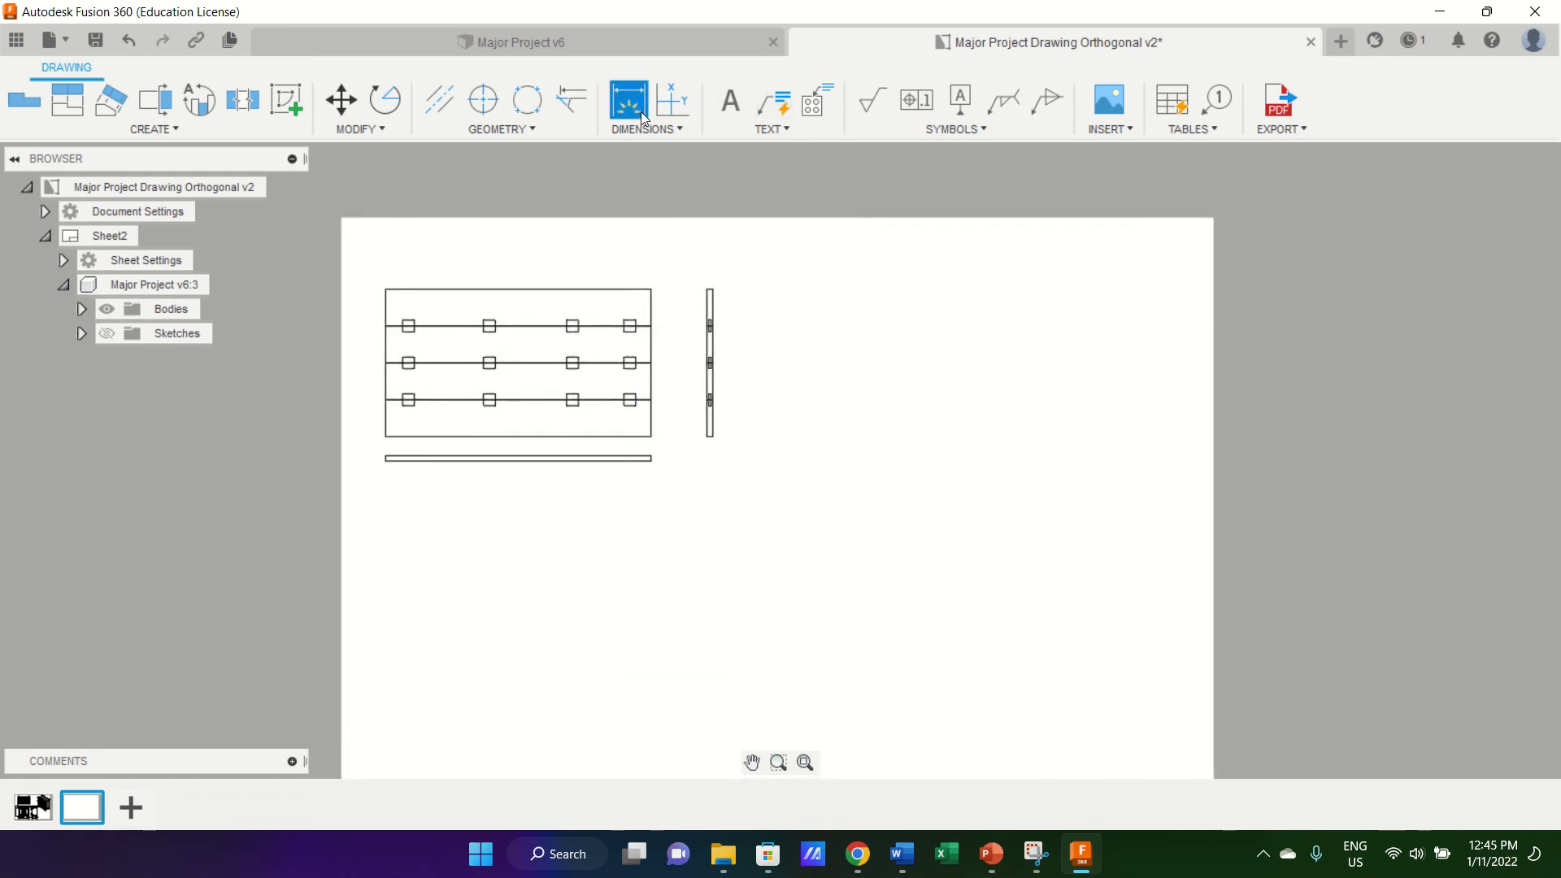
{"action": "left_click", "coordinate": [386, 289]}
{"action": "left_click", "coordinate": [386, 436]}
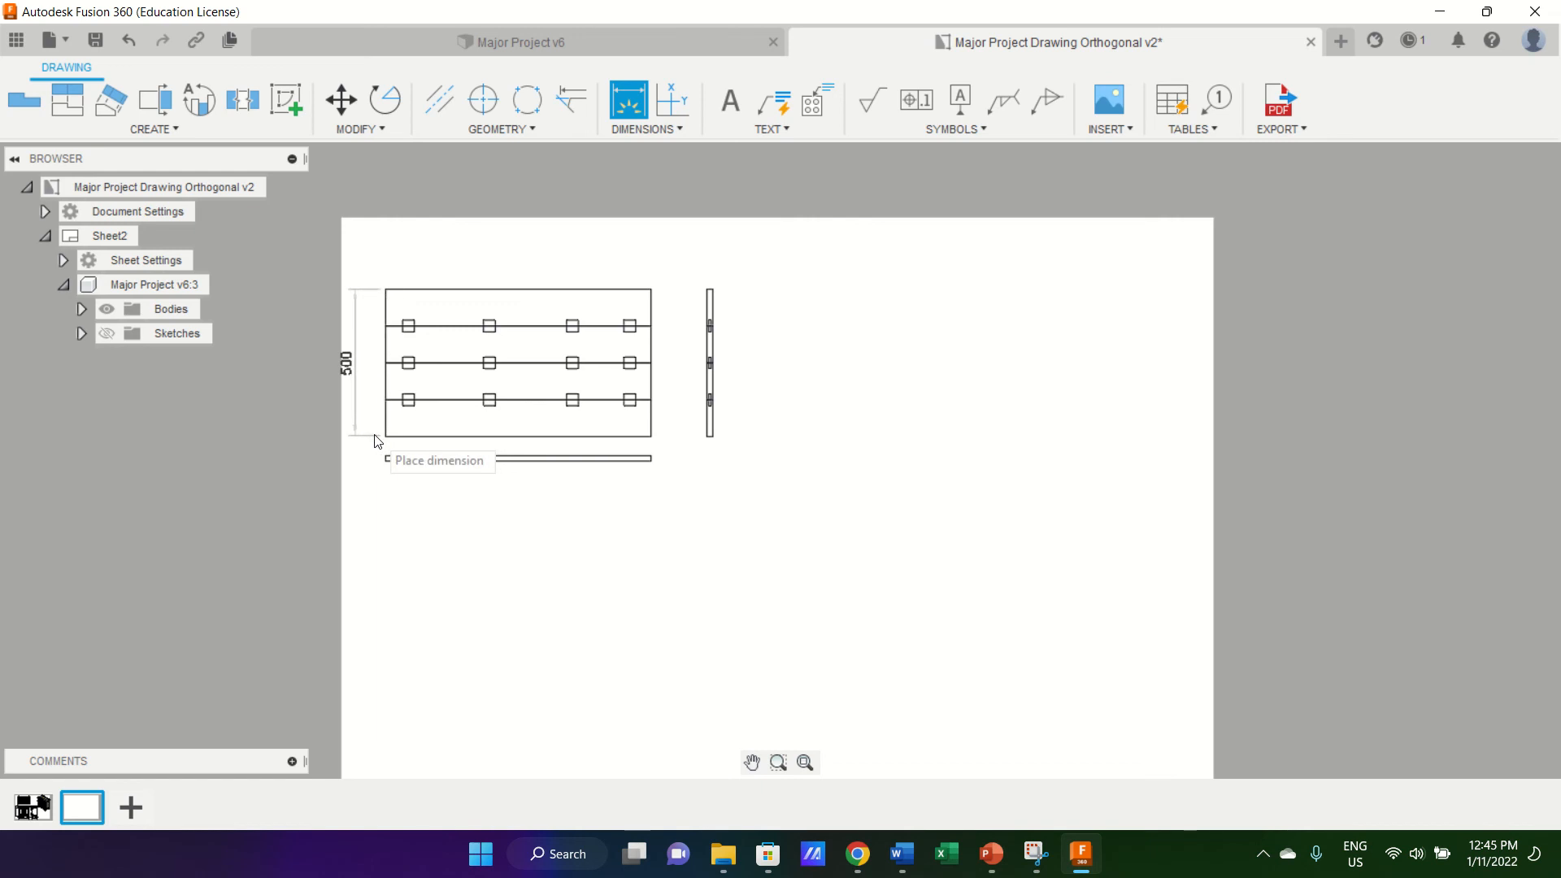
{"action": "scroll", "coordinate": [378, 441], "scroll_direction": "up", "scroll_amount": 5}
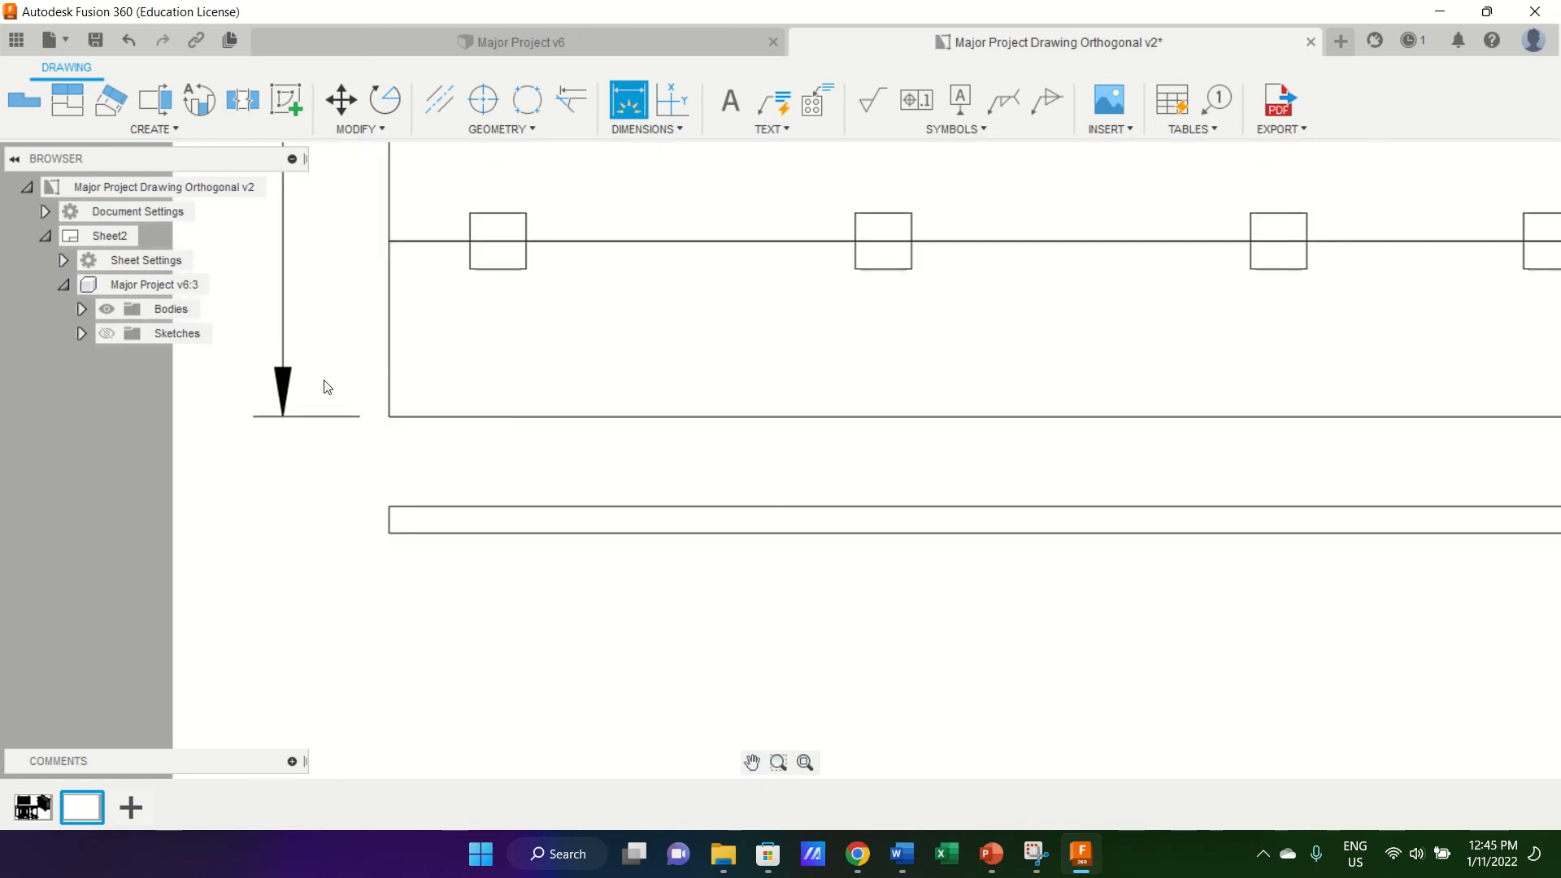
Dimension the uppermost board's width in the top view, between the outline and the overall dimension.
{"action": "scroll", "coordinate": [502, 342], "scroll_direction": "down", "scroll_amount": 5}
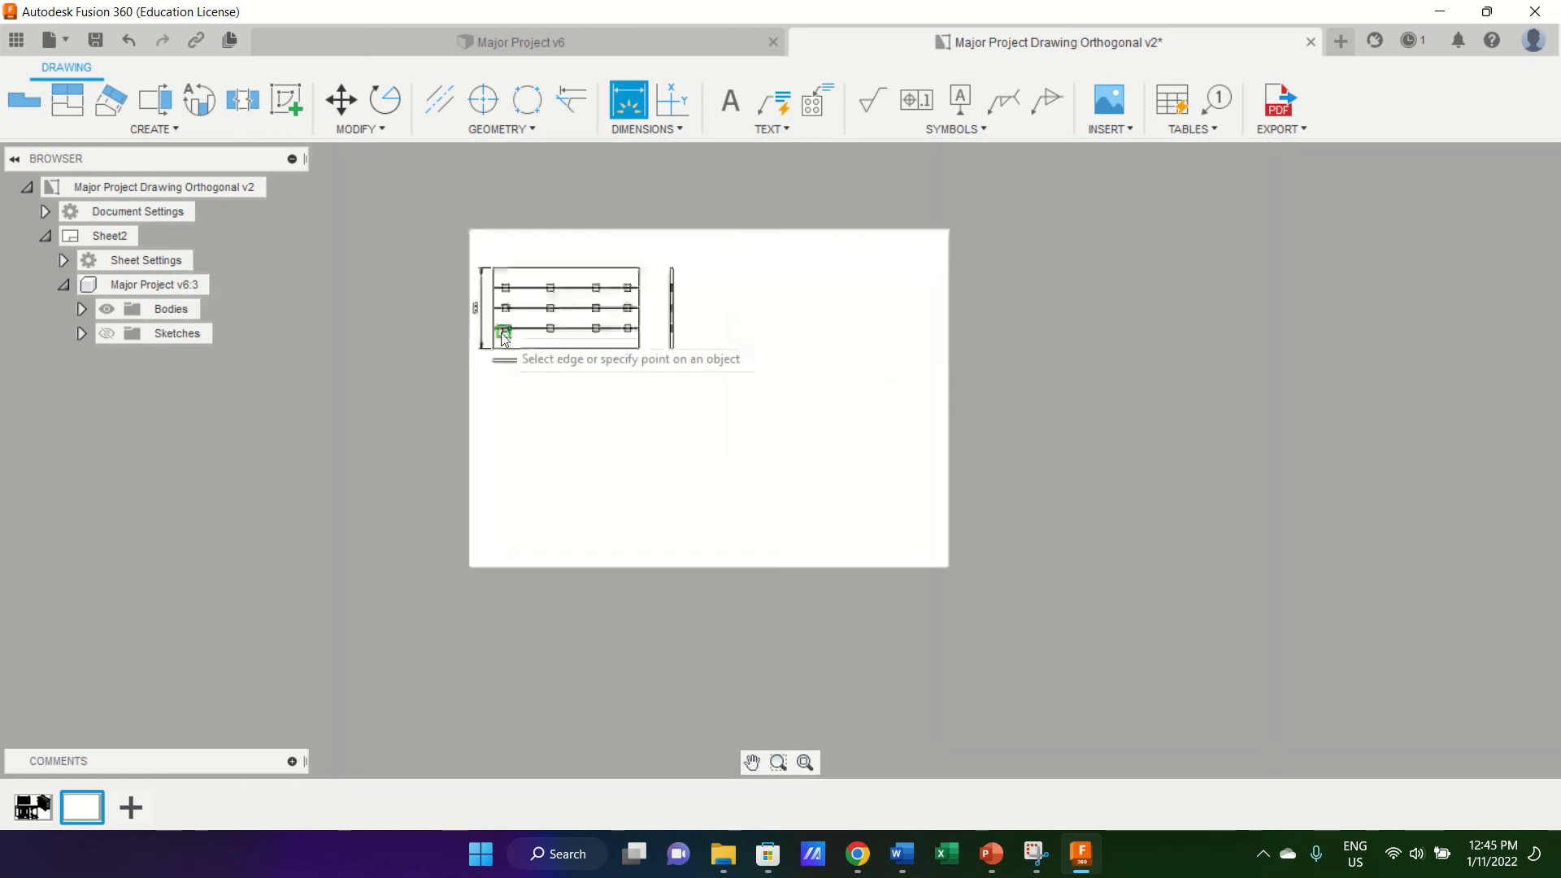
{"action": "scroll", "coordinate": [501, 341], "scroll_direction": "up", "scroll_amount": 2}
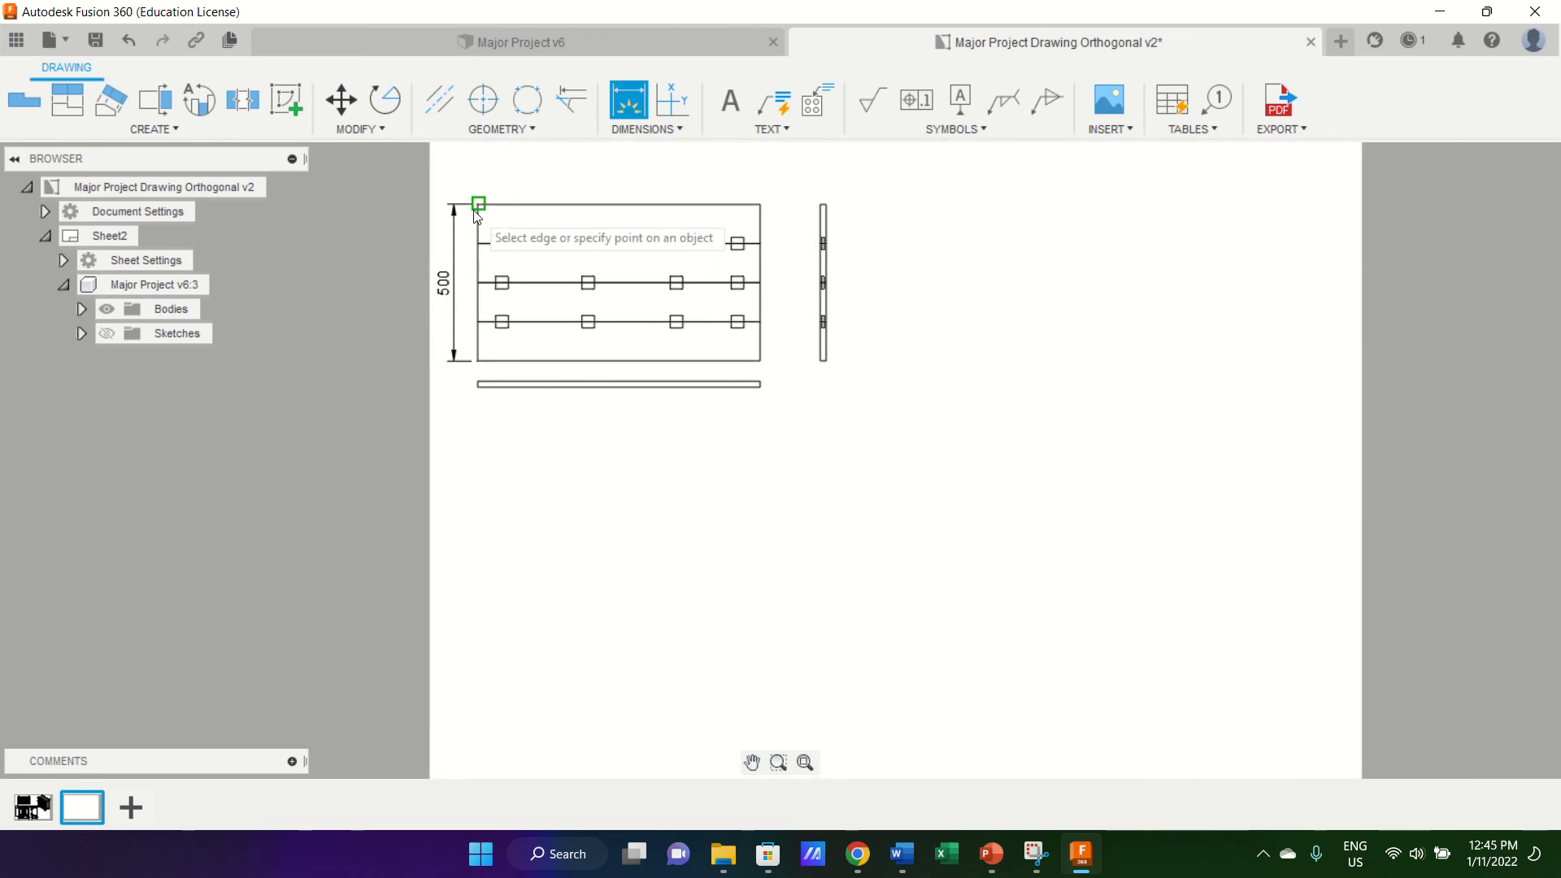
{"action": "left_click", "coordinate": [476, 207]}
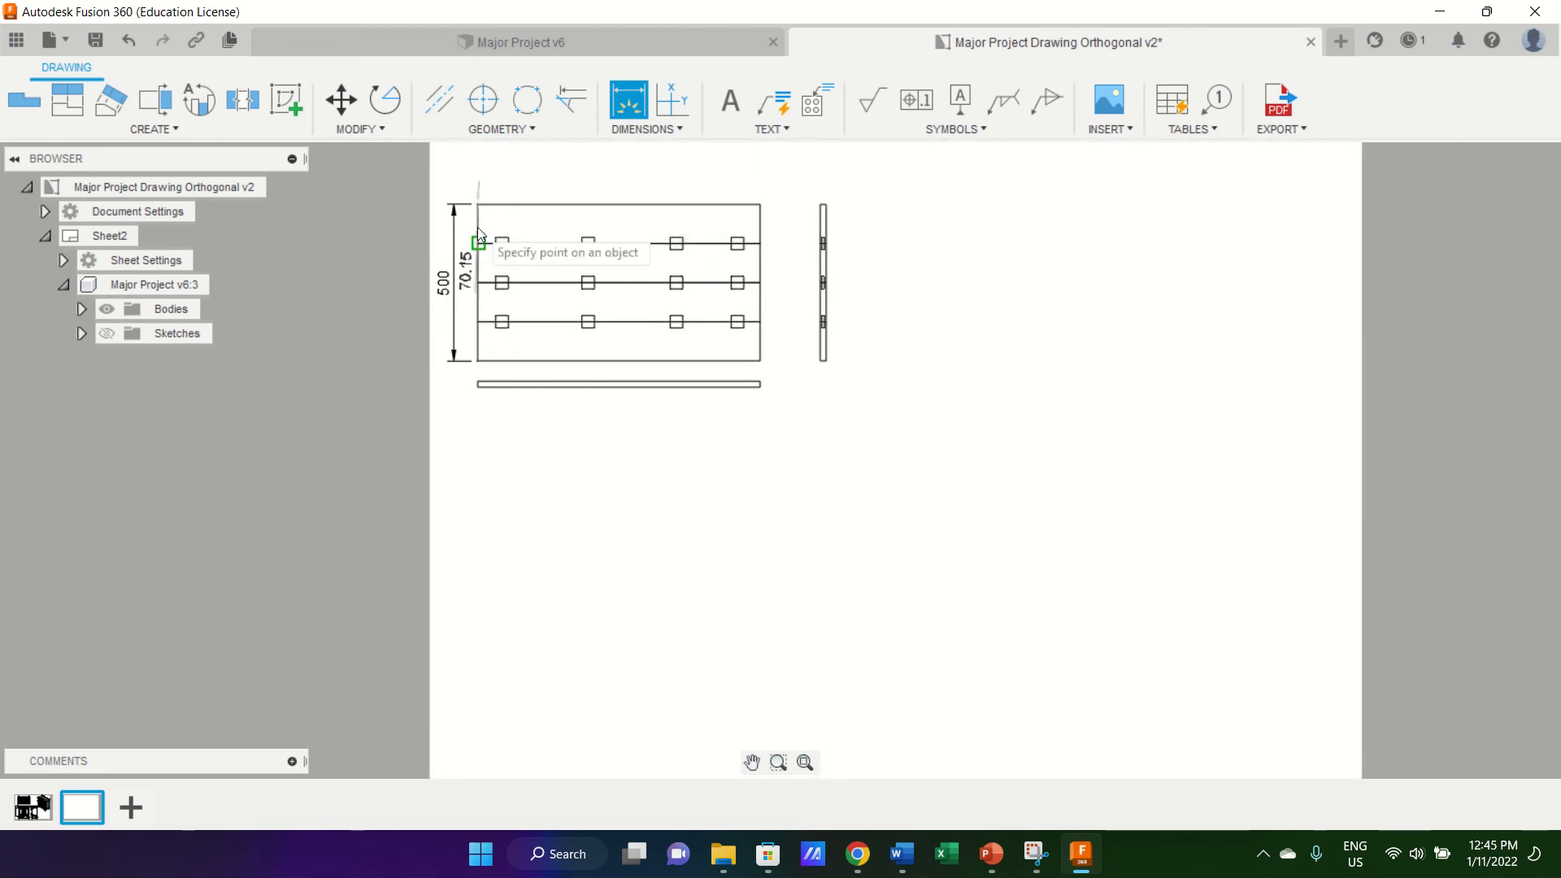
{"action": "left_click", "coordinate": [479, 243]}
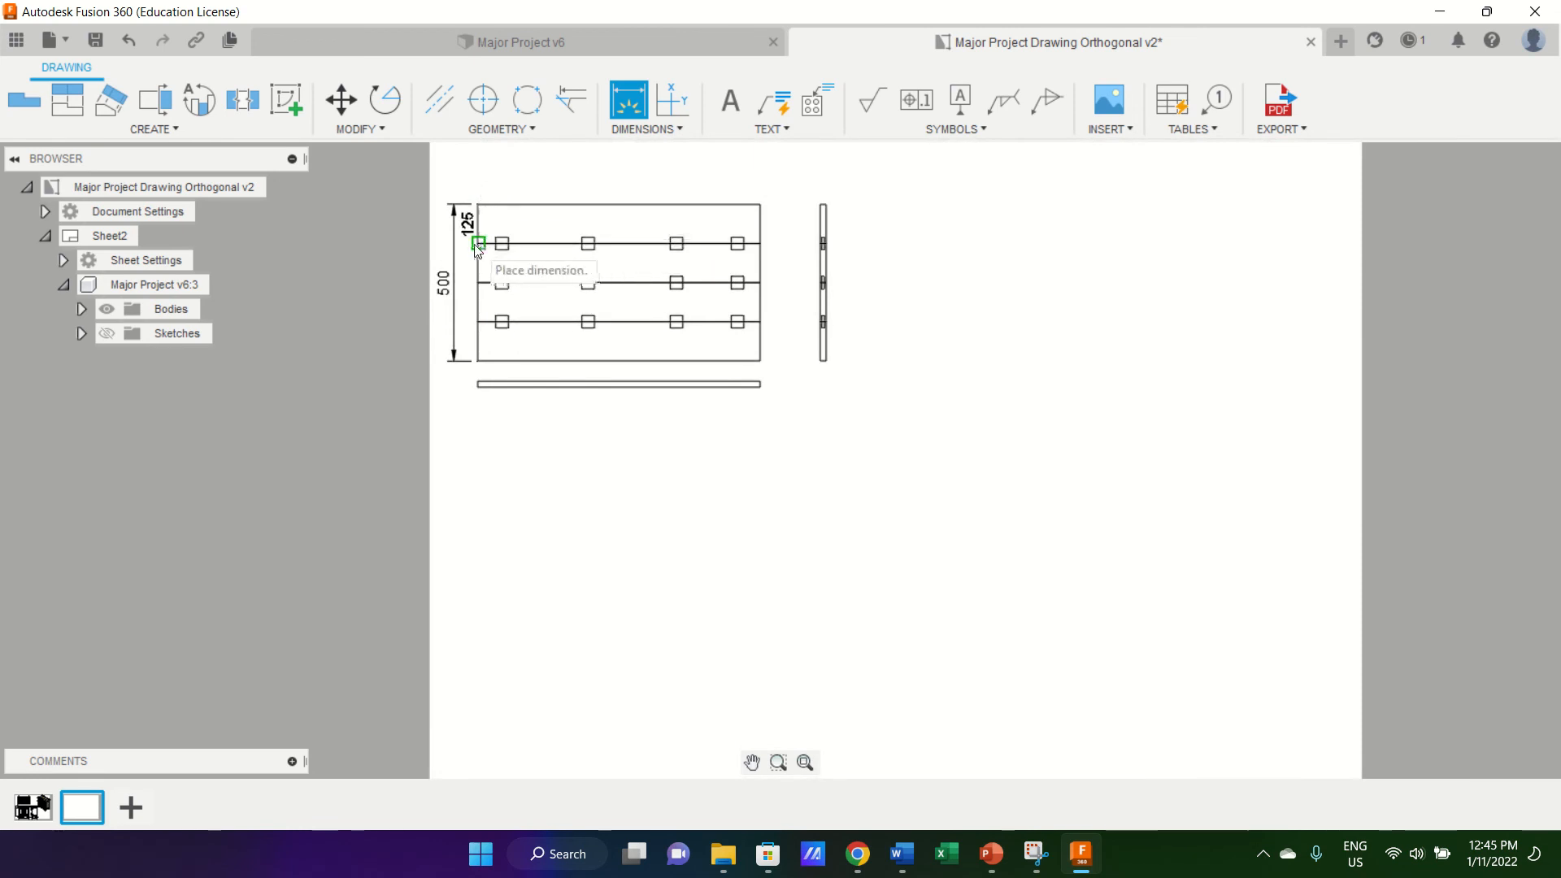
{"action": "scroll", "coordinate": [469, 244], "scroll_direction": "up", "scroll_amount": 5}
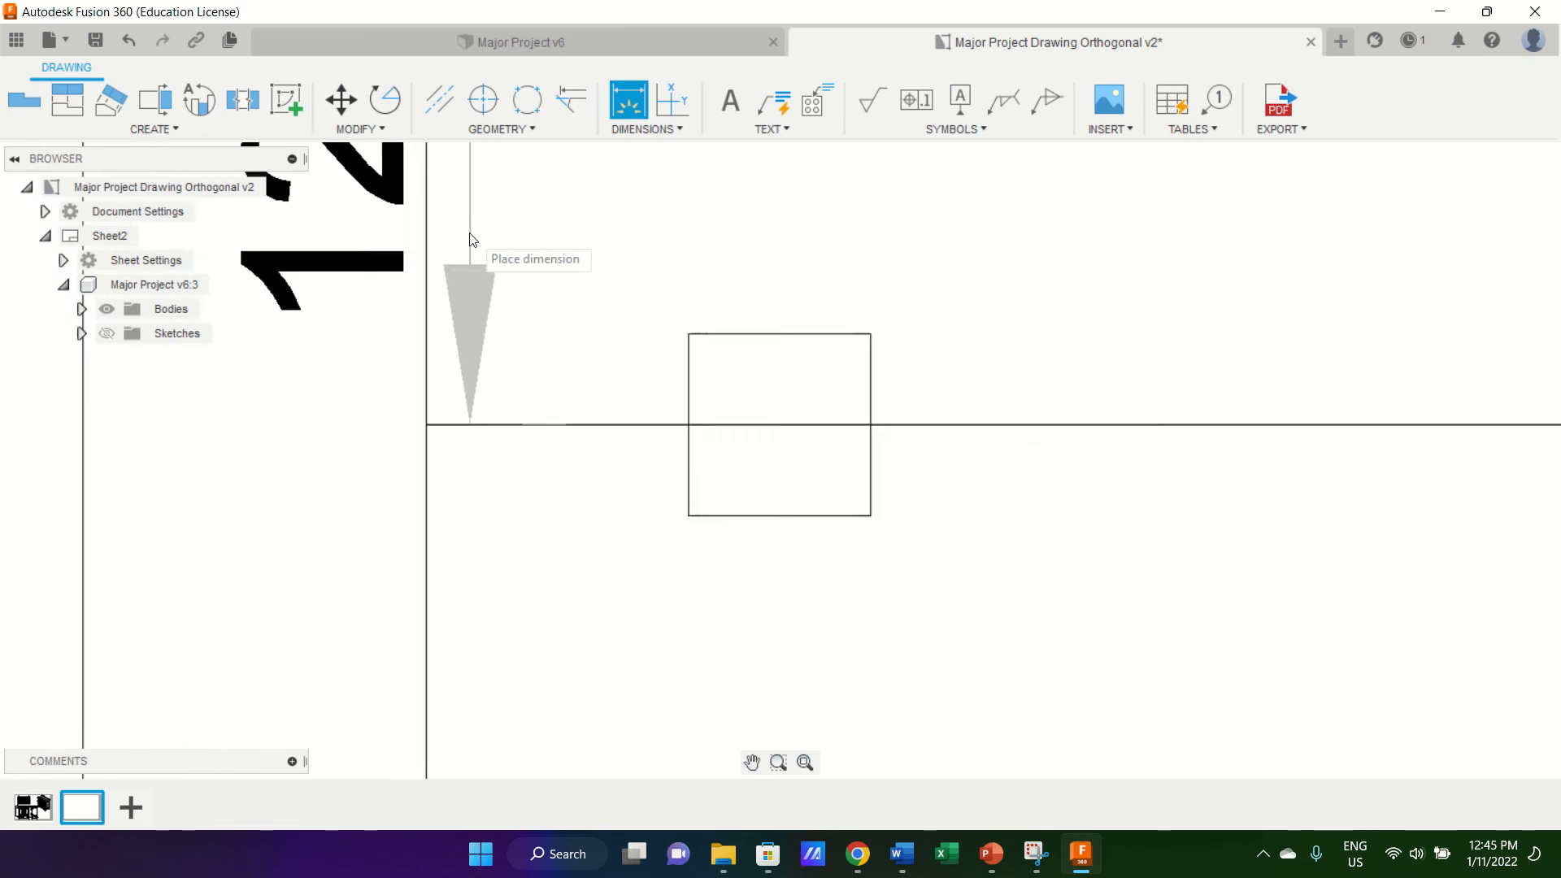
{"action": "scroll", "coordinate": [470, 244], "scroll_direction": "down", "scroll_amount": 3}
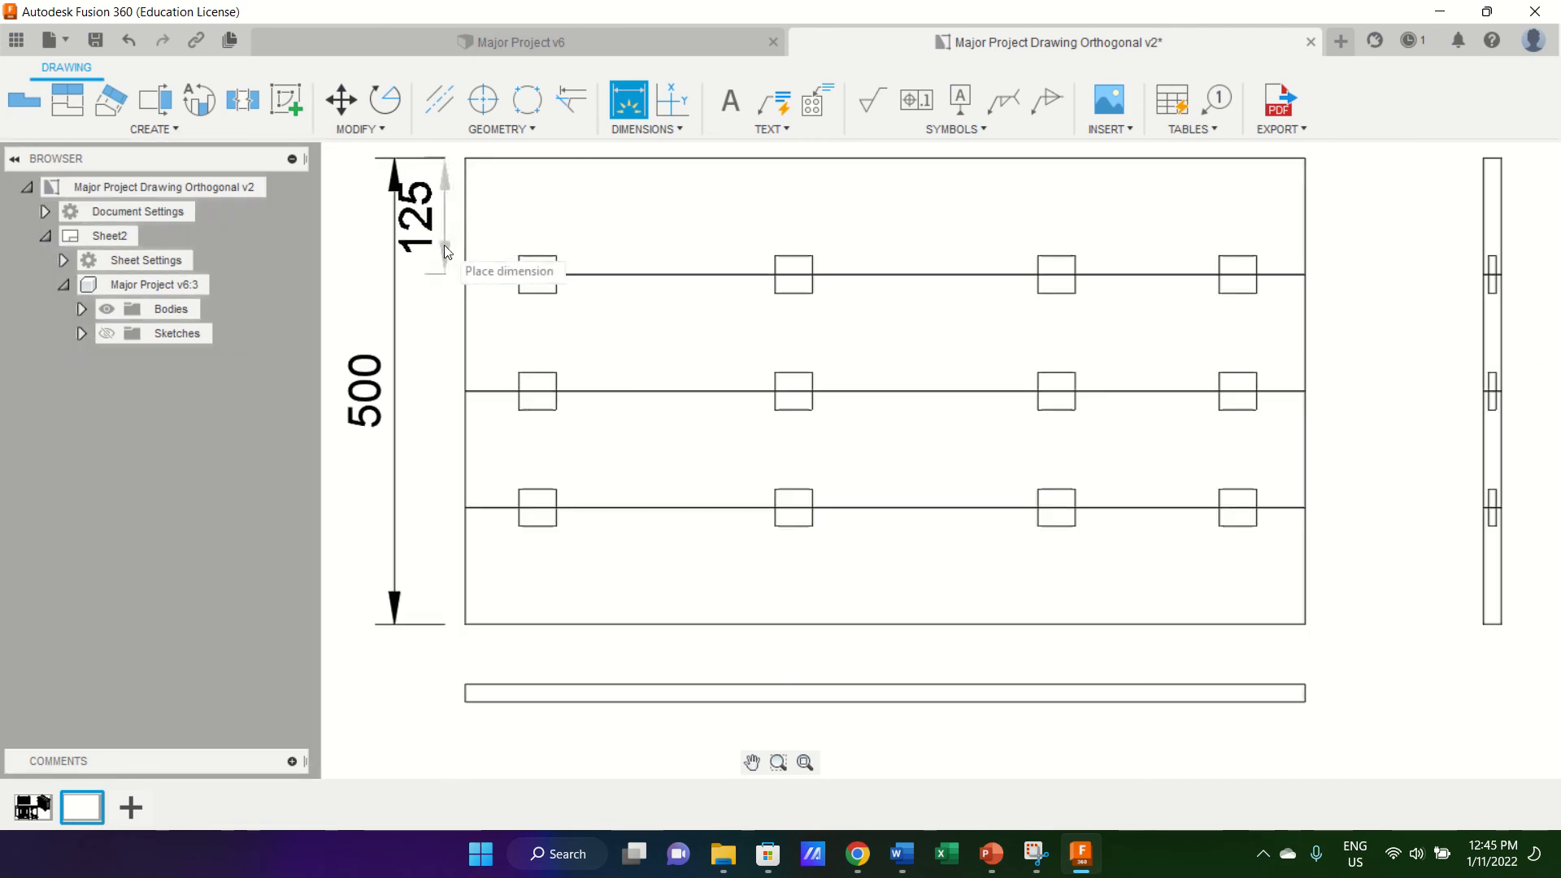
{"action": "left_click", "coordinate": [444, 245]}
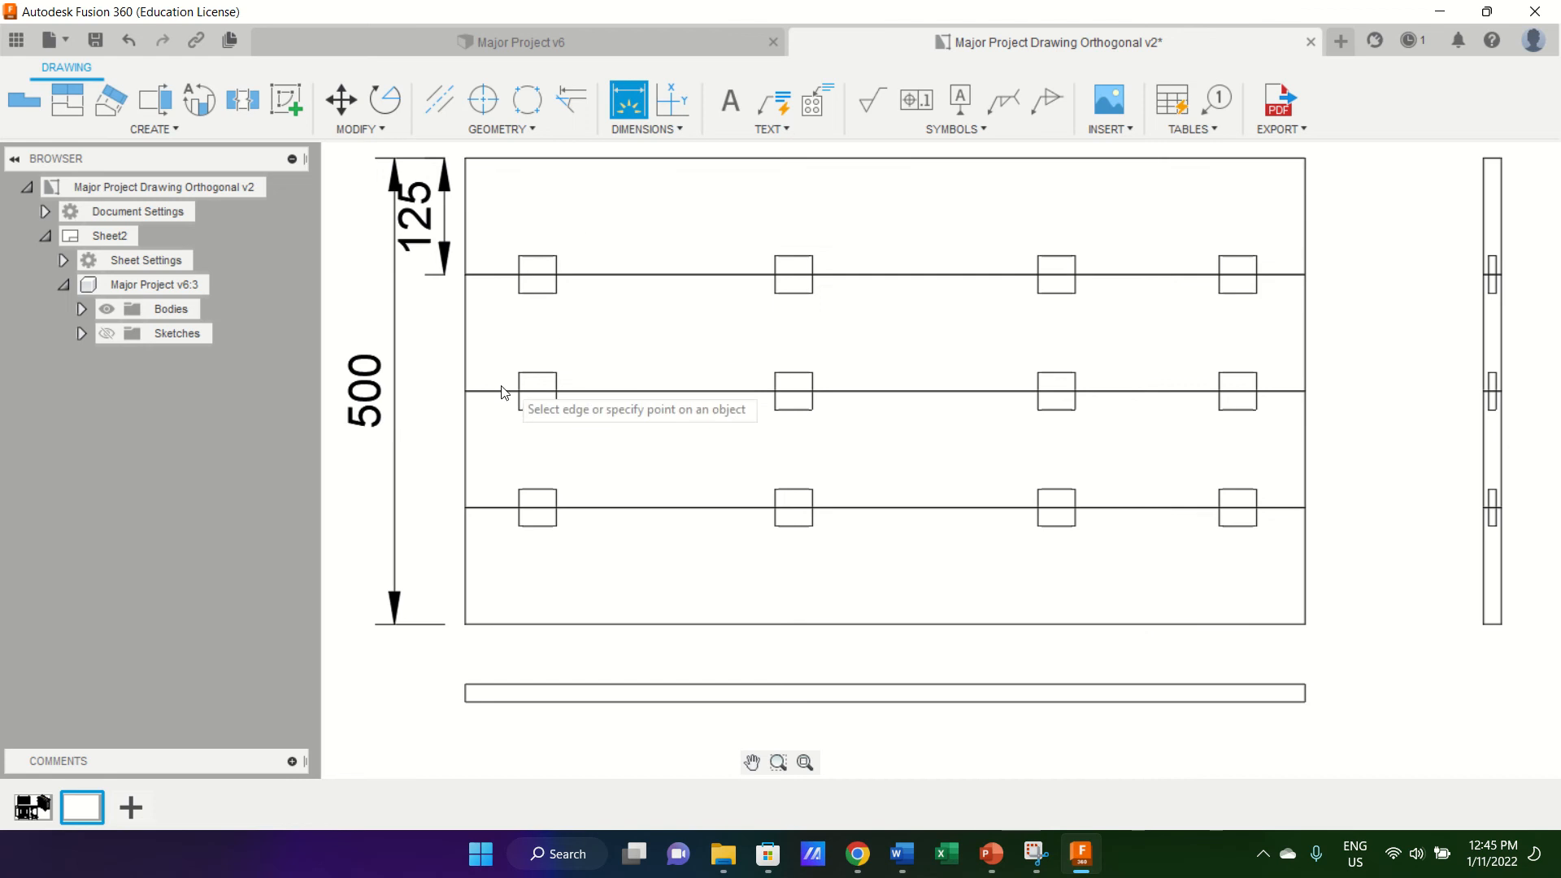
Dimension the widths of the second and third boards in the top view, in line with the uppermost board's dimension.
{"action": "left_click", "coordinate": [464, 391]}
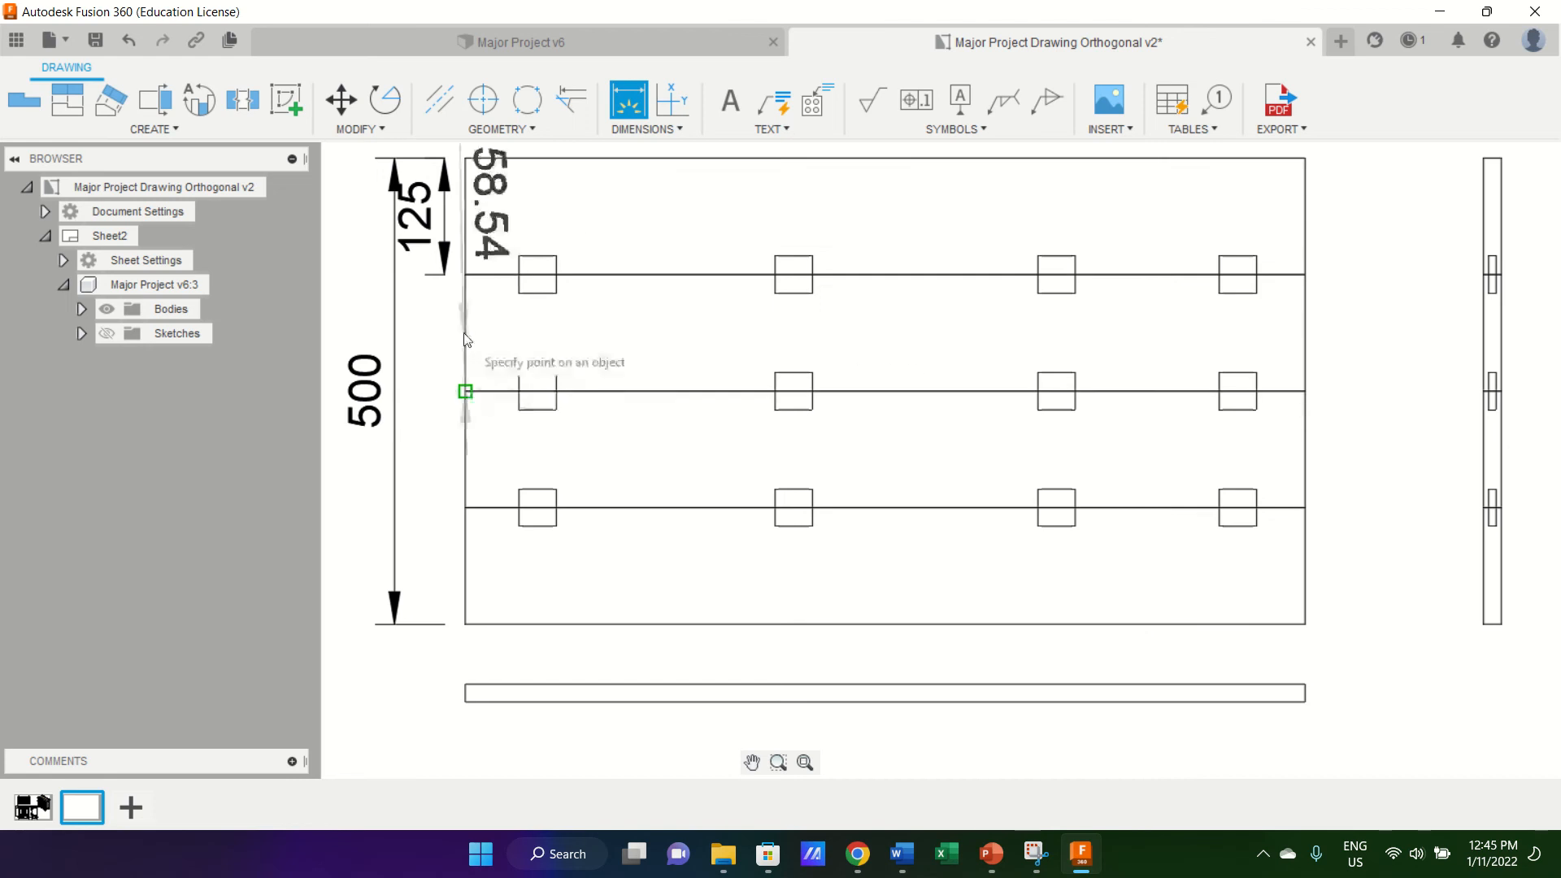
{"action": "left_click", "coordinate": [465, 275]}
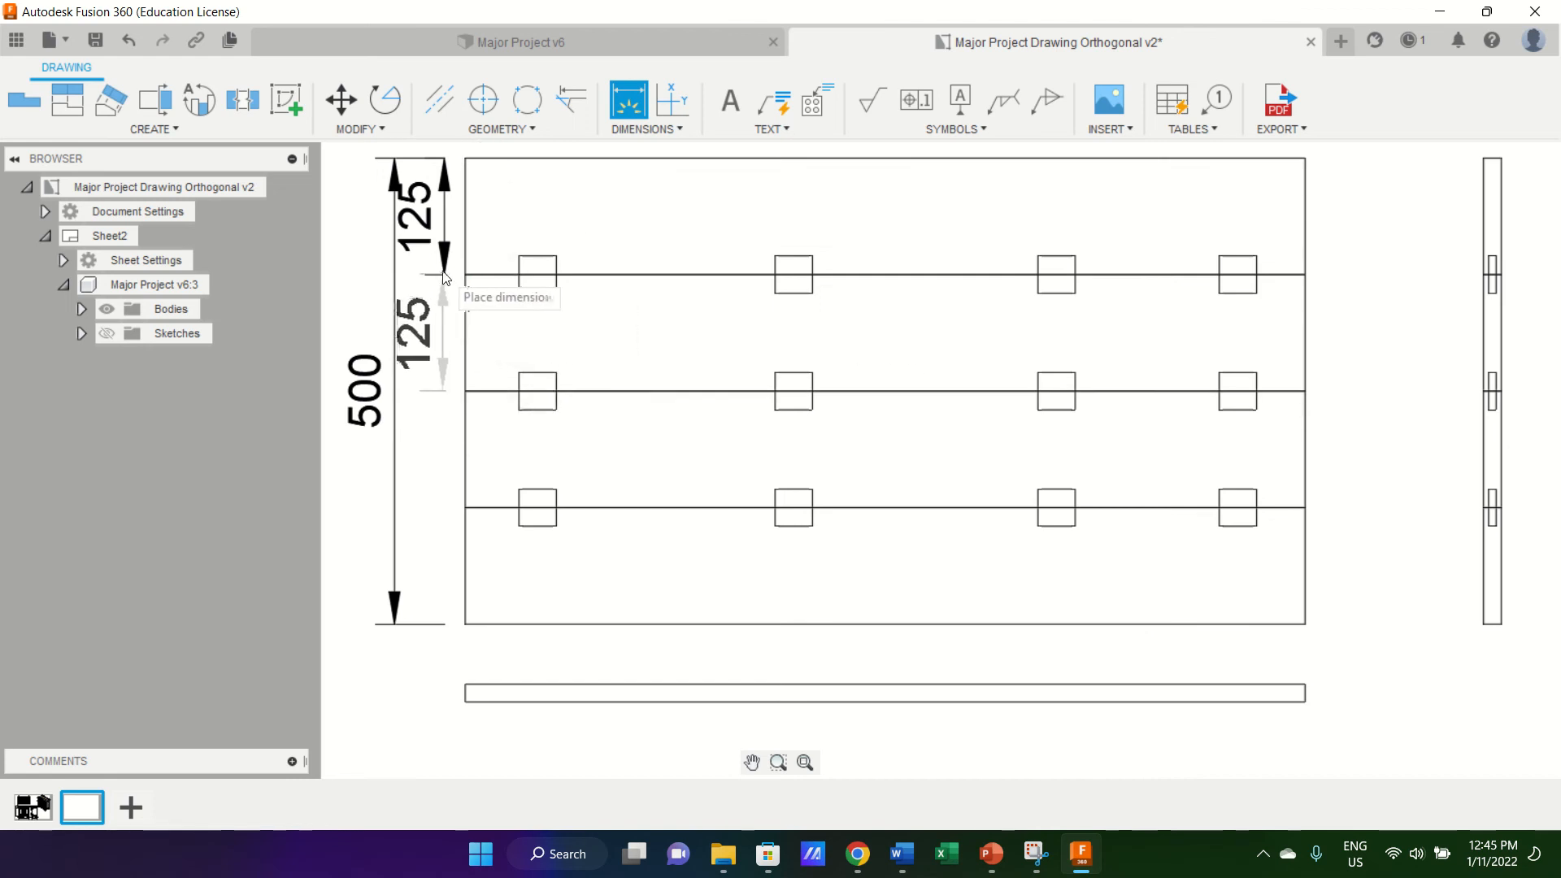
{"action": "left_click", "coordinate": [446, 278]}
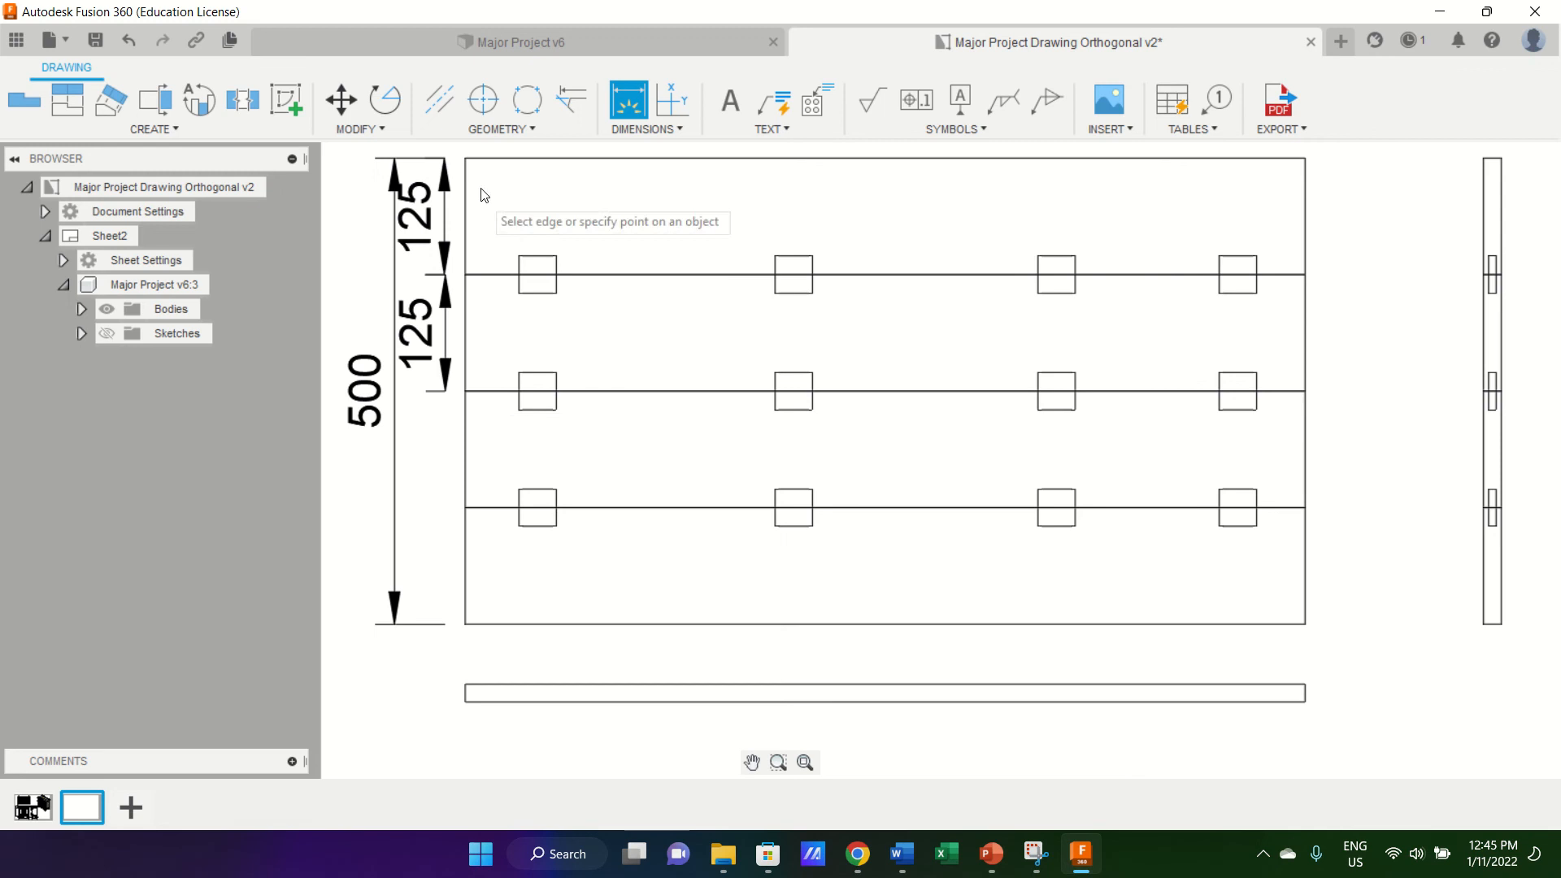
{"action": "left_click", "coordinate": [466, 508]}
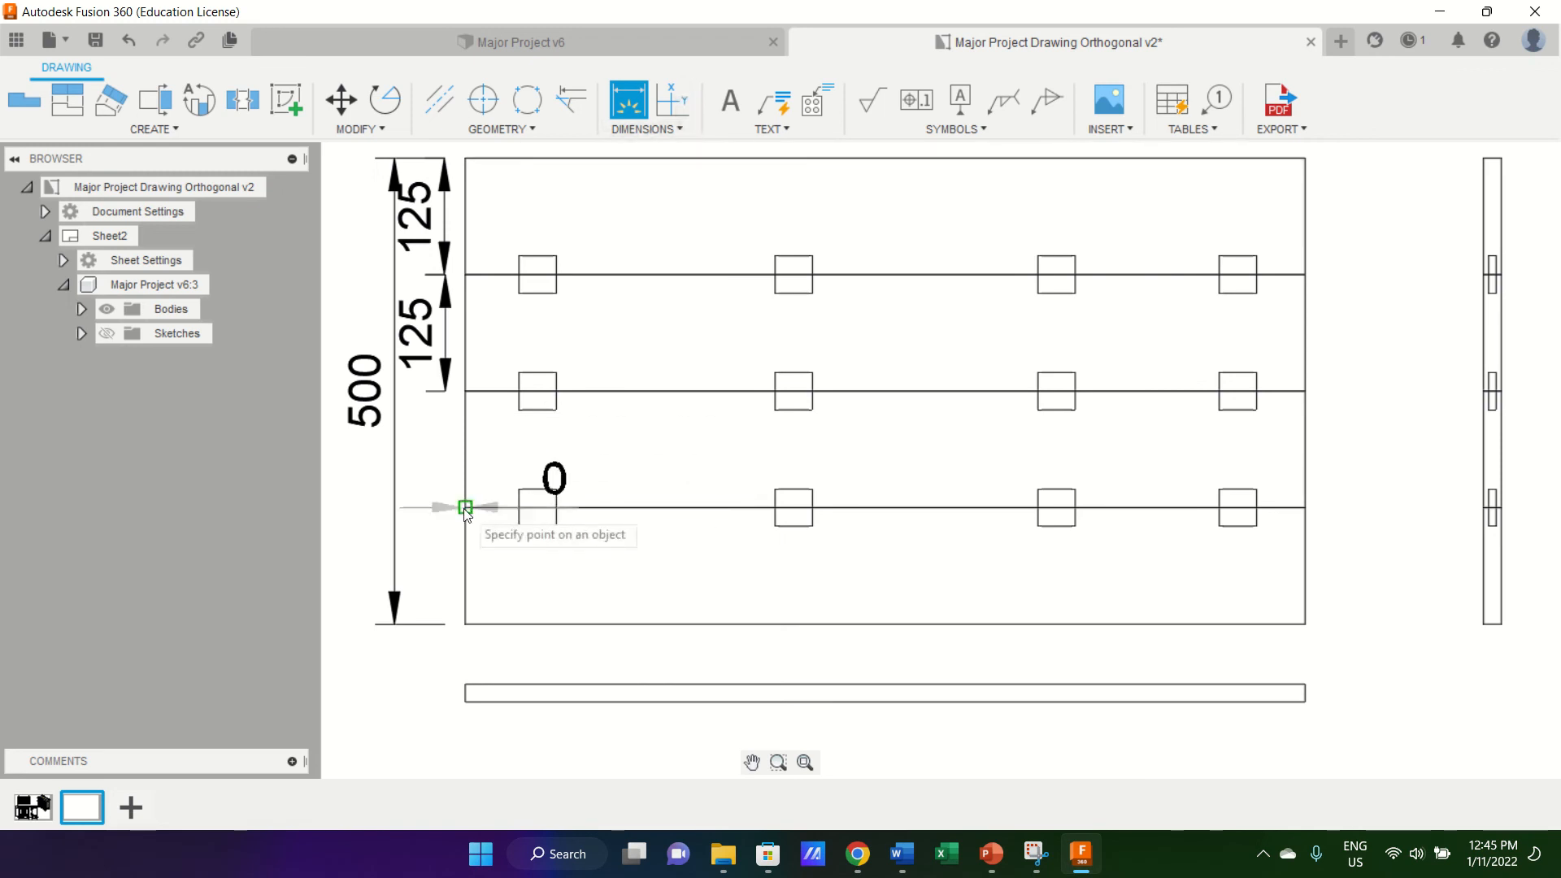
{"action": "left_click", "coordinate": [465, 391]}
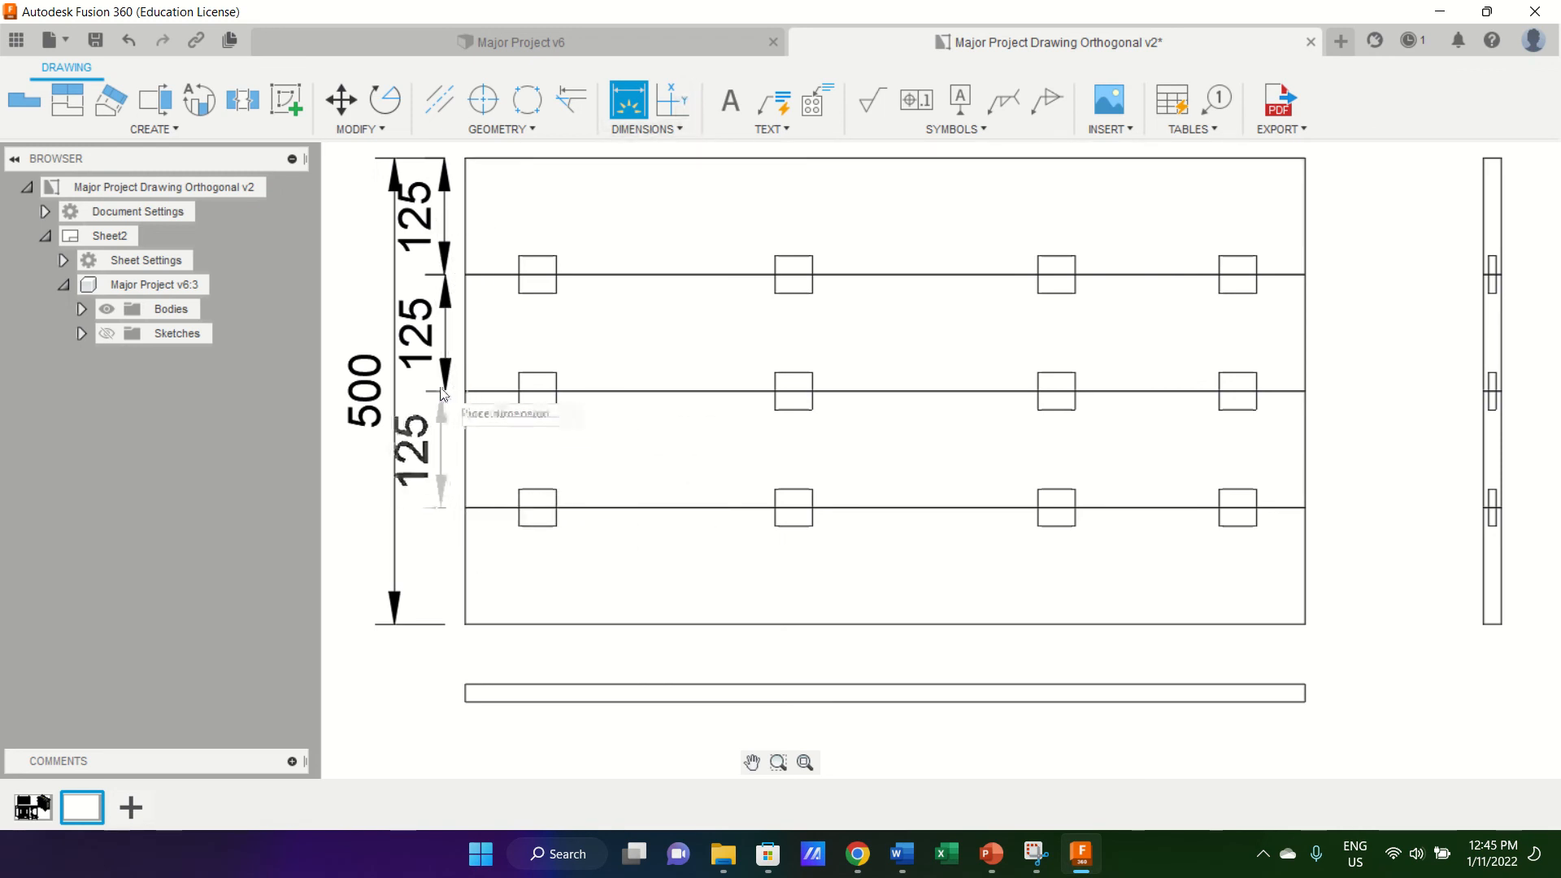
{"action": "left_click", "coordinate": [447, 393]}
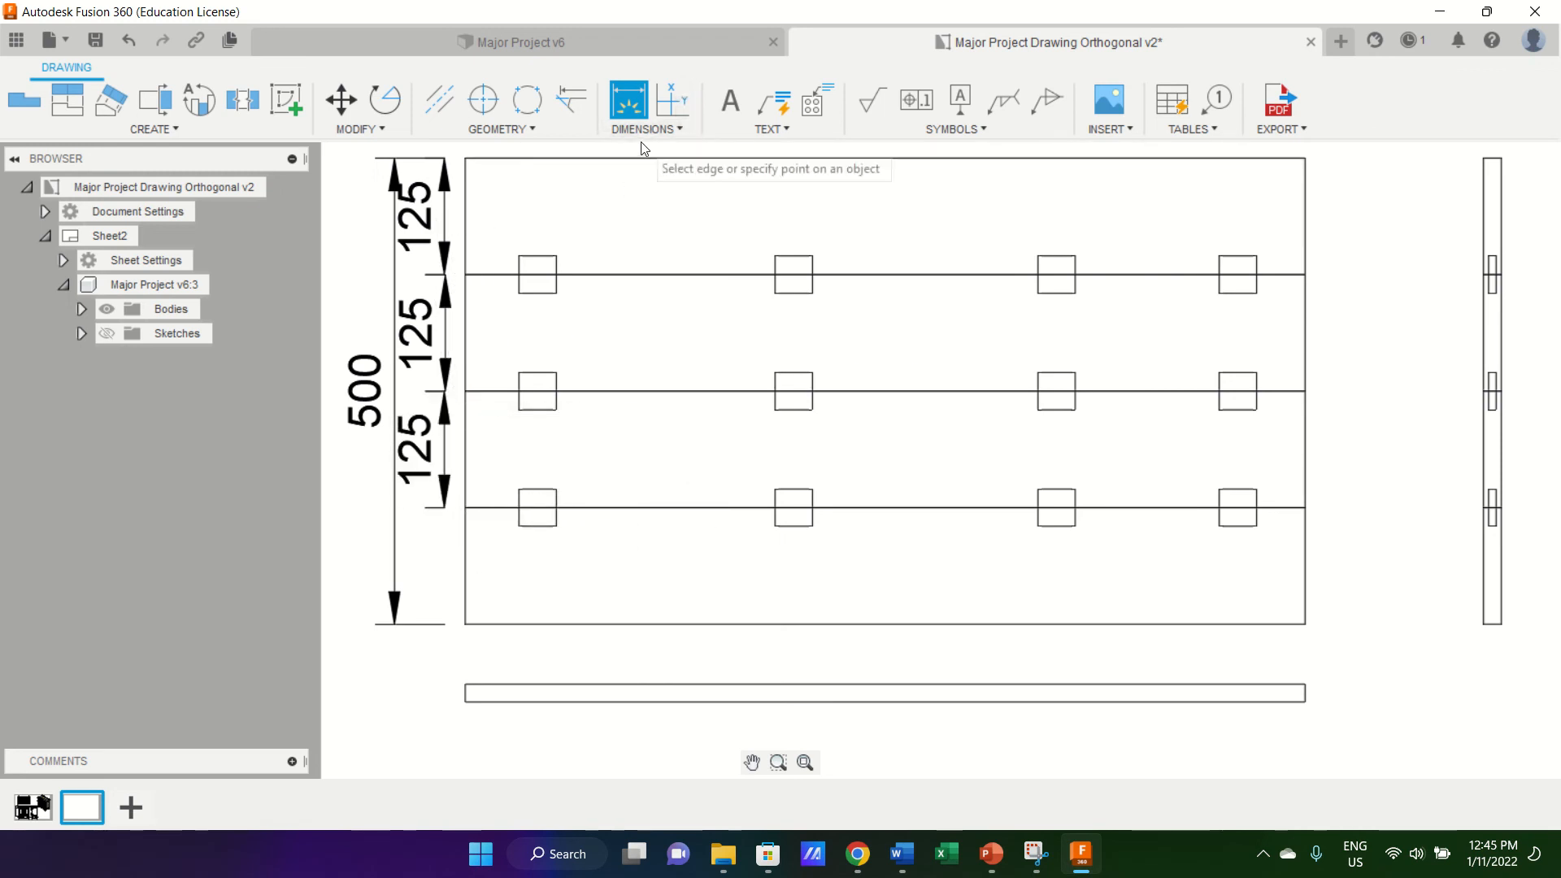
Dimension the width of the lowest board in the top view, in line with the other three board dimensions.
{"action": "left_click", "coordinate": [467, 625]}
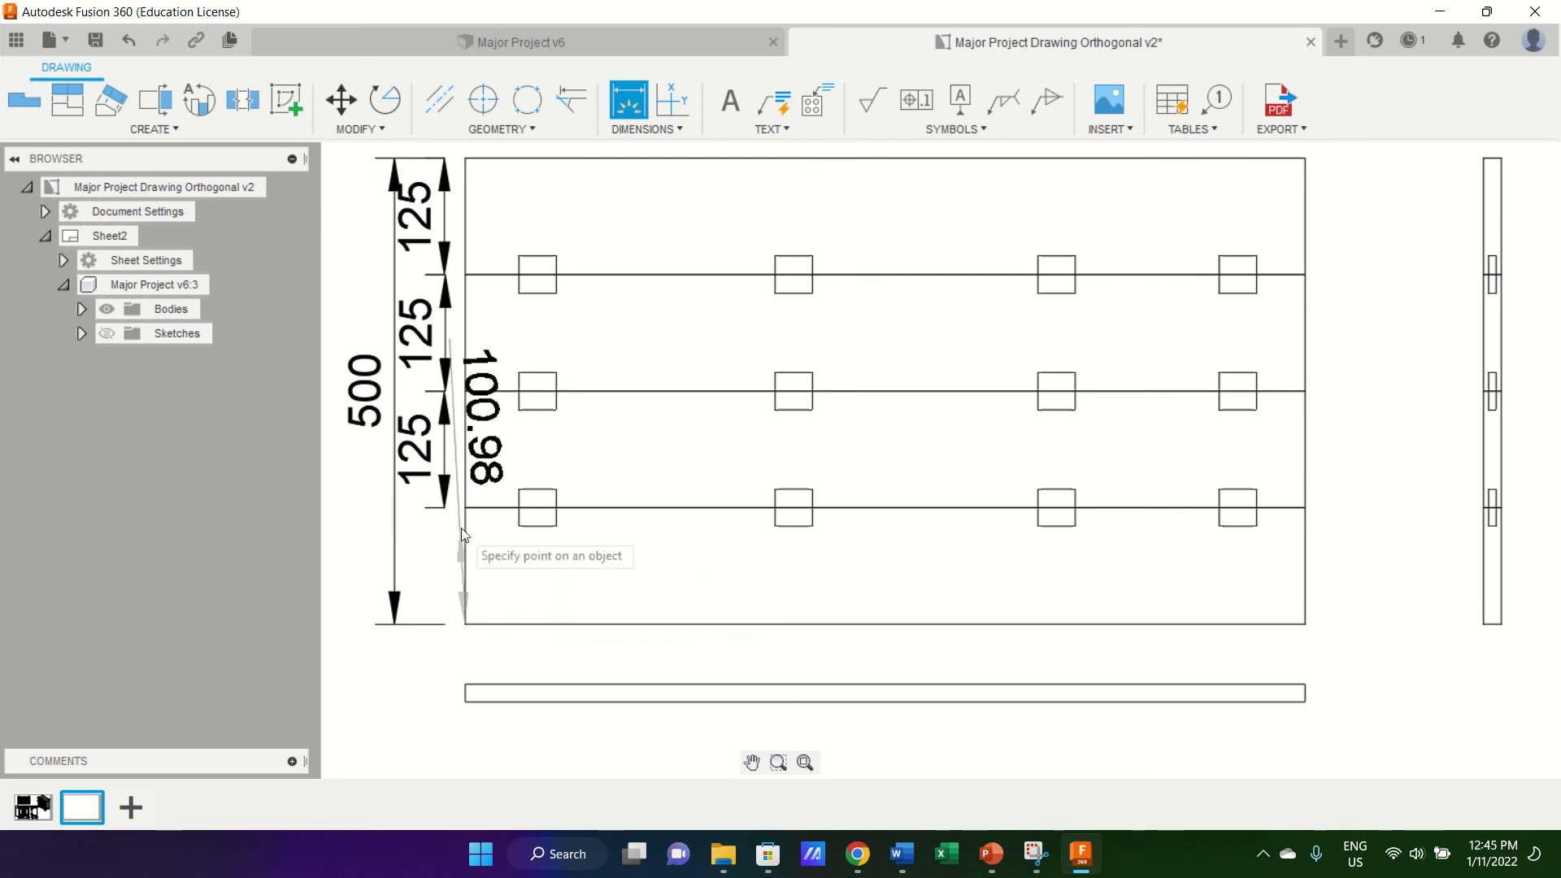
{"action": "left_click", "coordinate": [465, 507]}
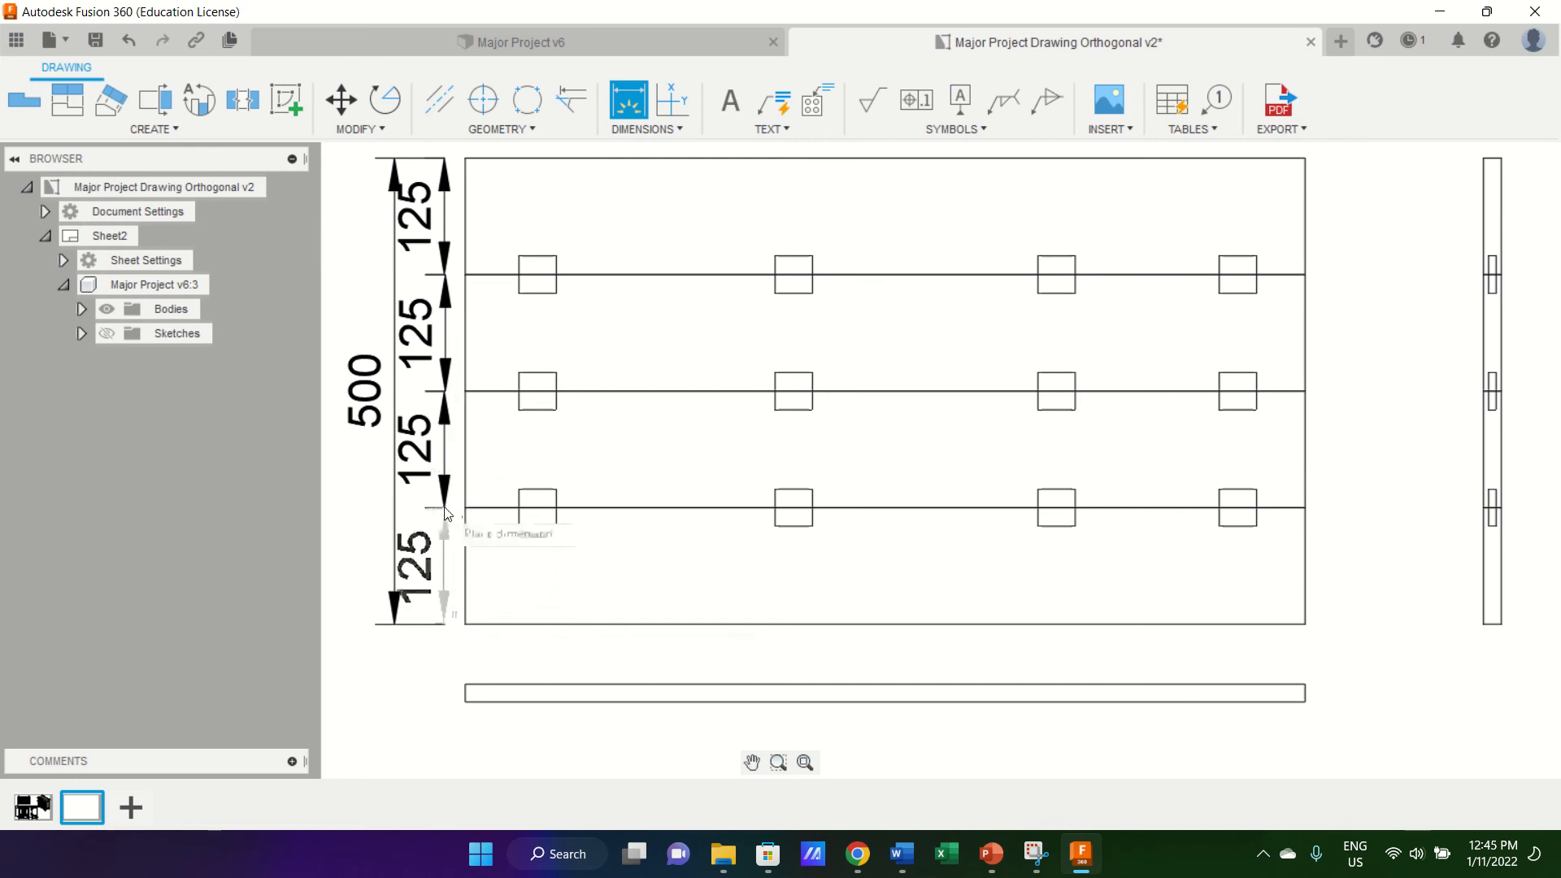
{"action": "left_click", "coordinate": [447, 514]}
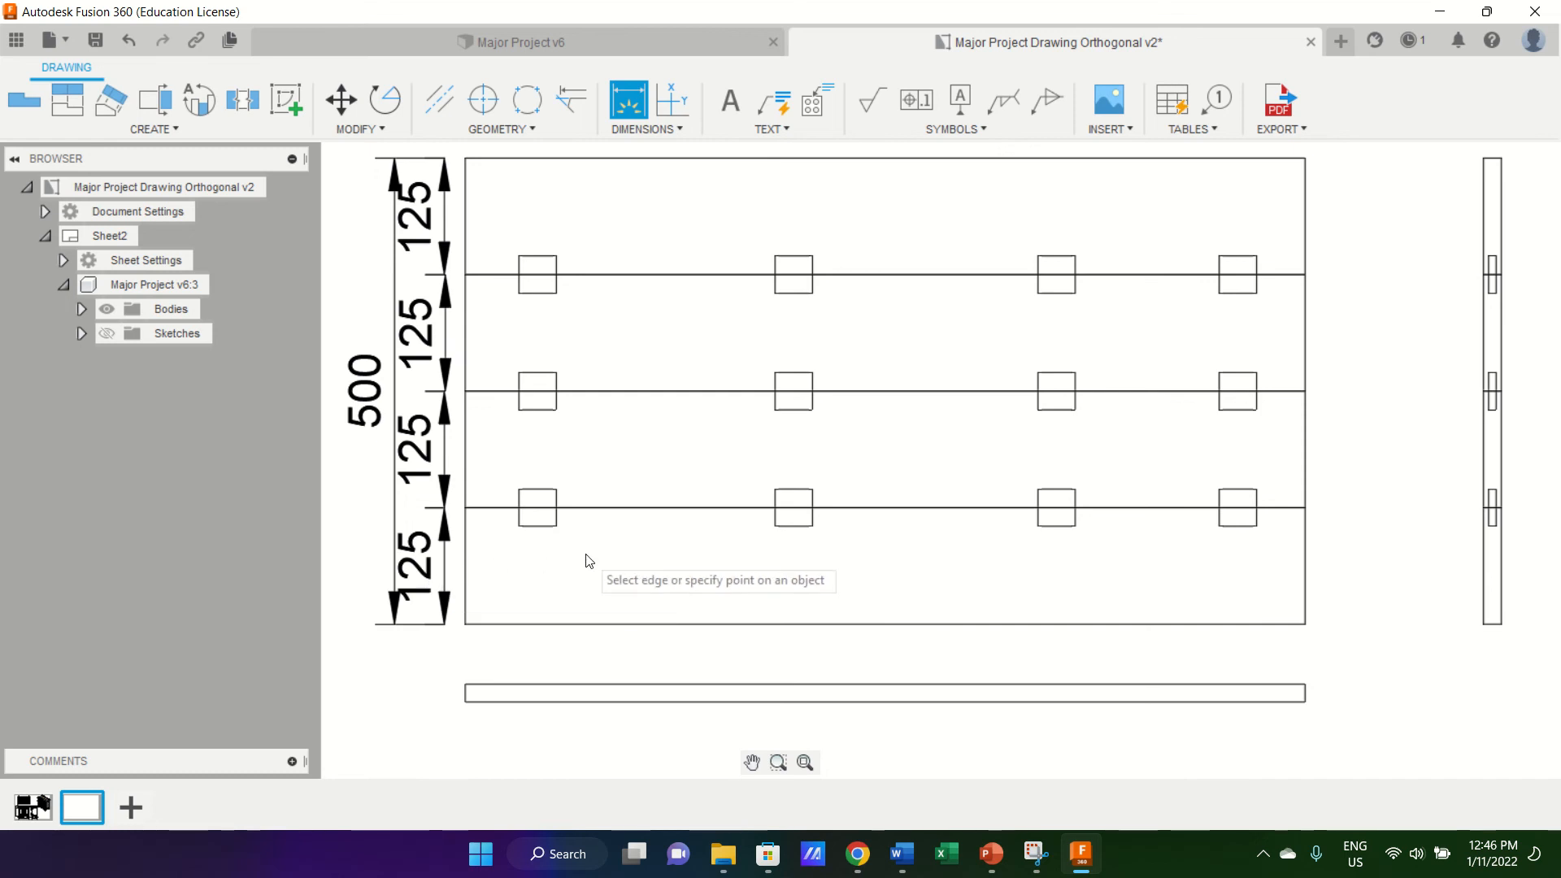
Dimension the overall length of the top view above its upper edge, from corner to corner.
{"action": "scroll", "coordinate": [589, 560], "scroll_direction": "down", "scroll_amount": 3}
{"action": "scroll", "coordinate": [585, 557], "scroll_direction": "up", "scroll_amount": 2}
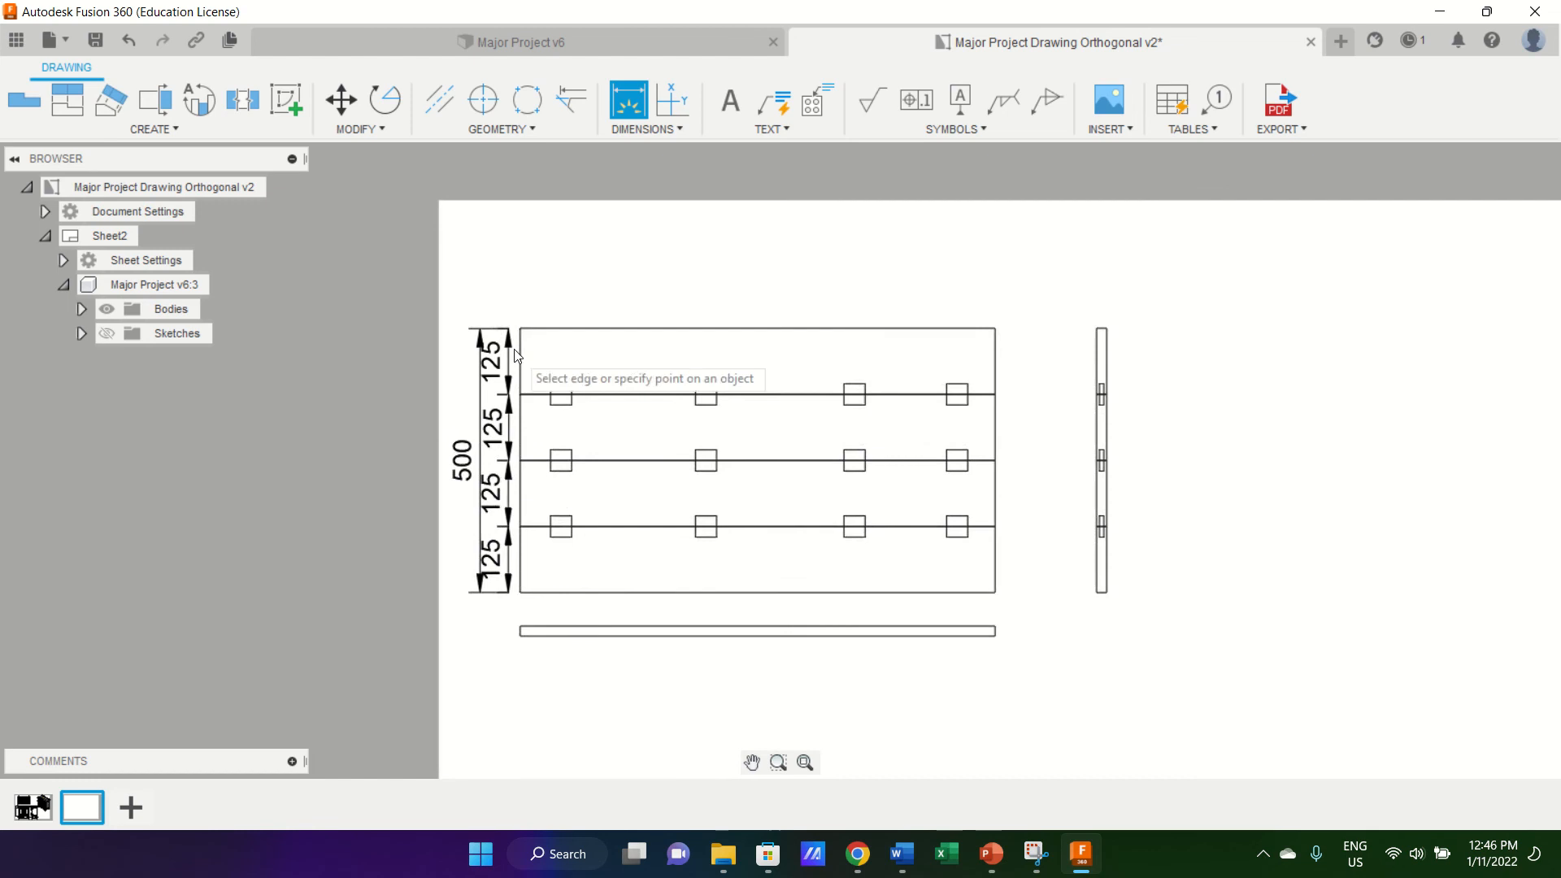
{"action": "left_click", "coordinate": [519, 328]}
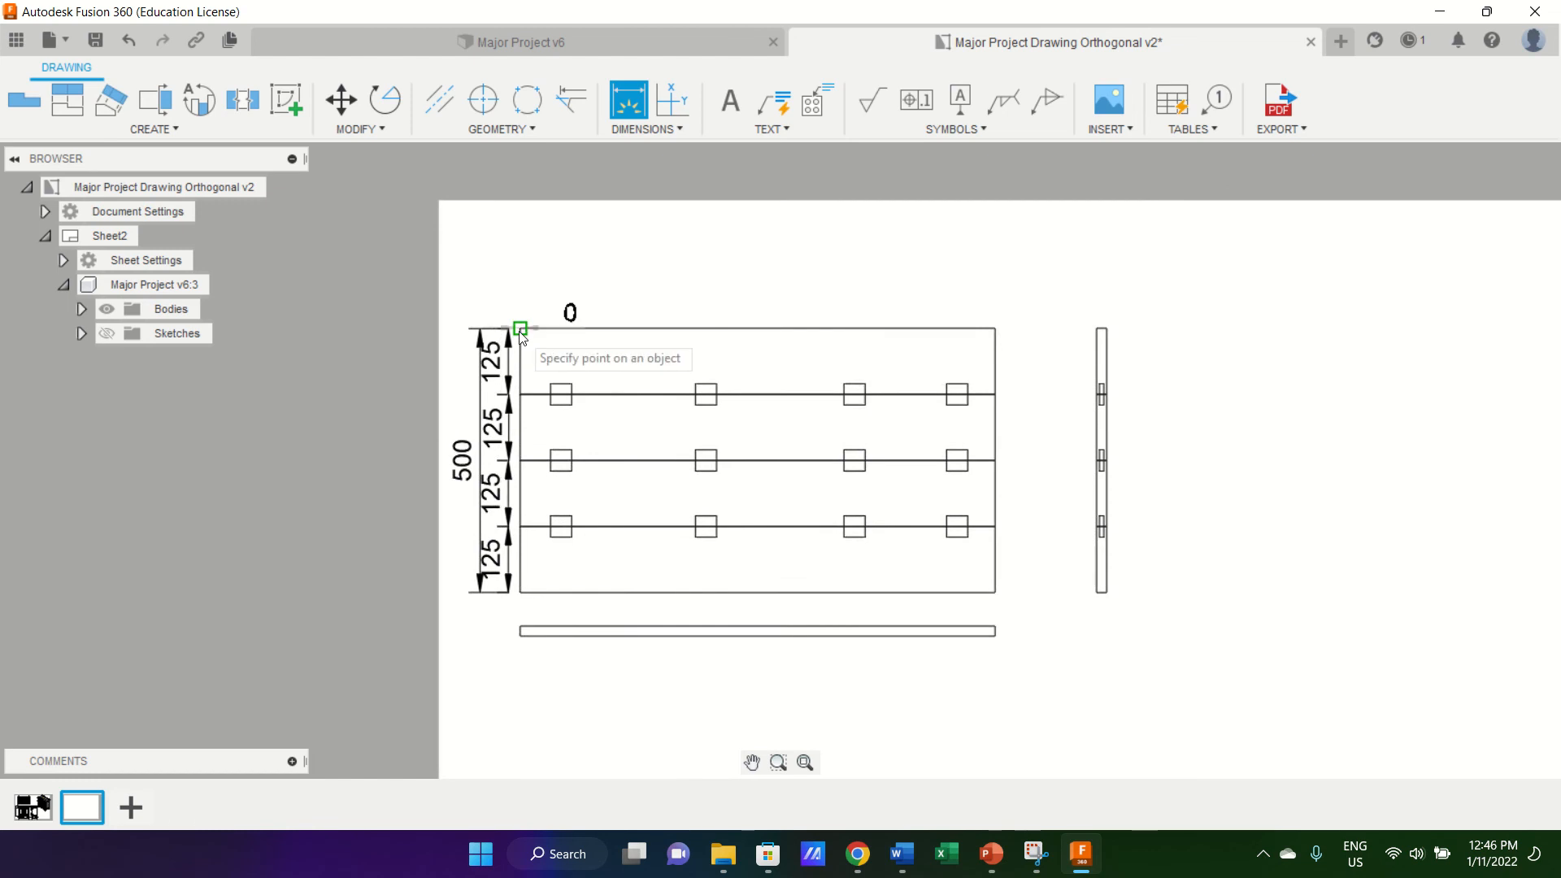
{"action": "left_click", "coordinate": [995, 329]}
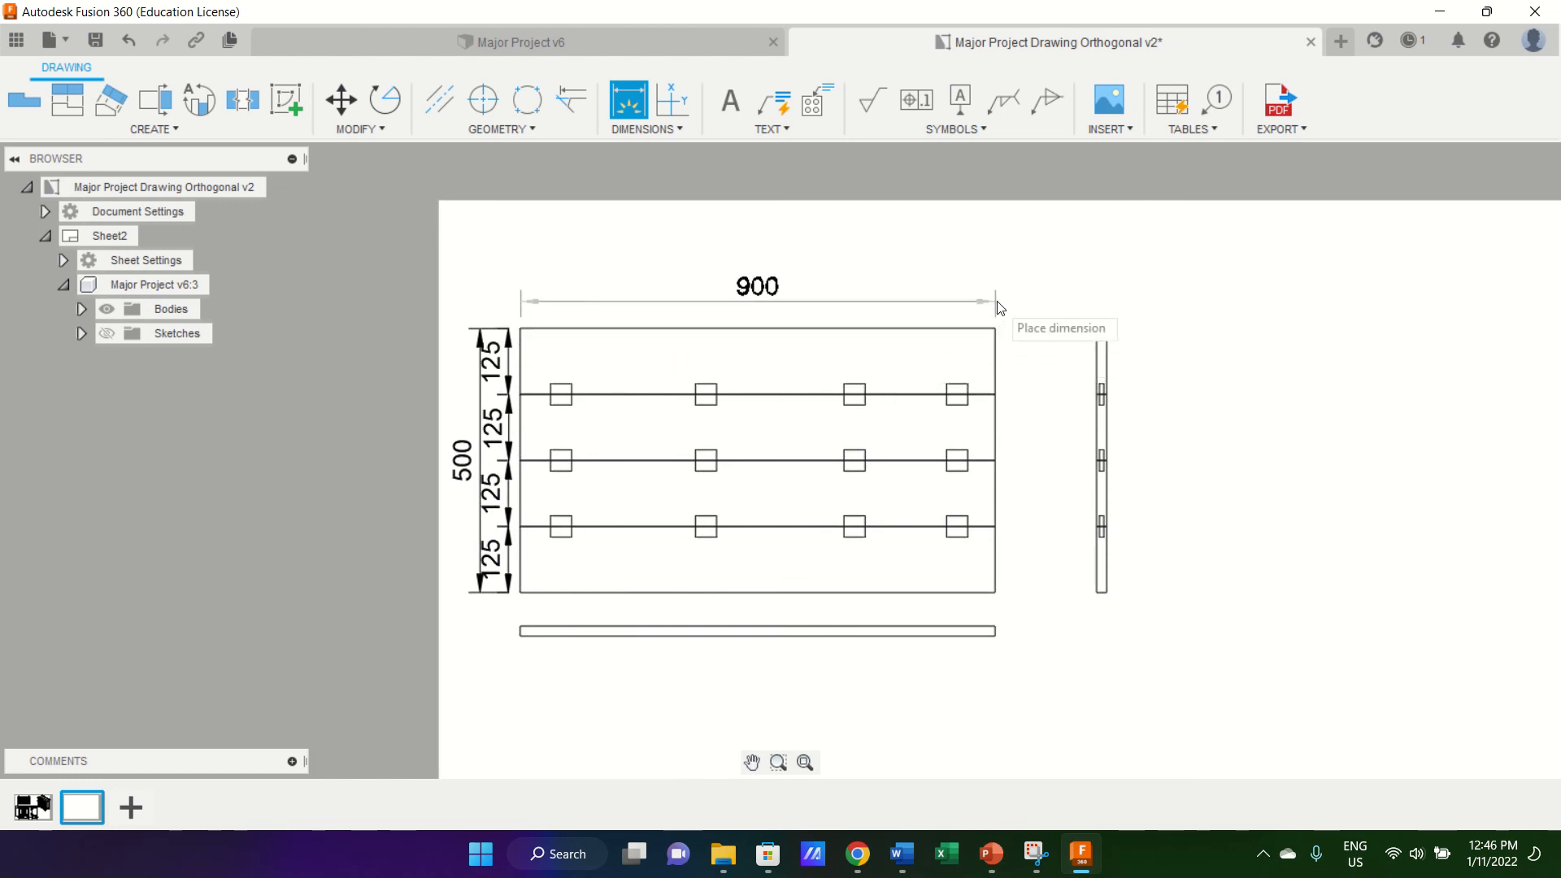
{"action": "left_click", "coordinate": [999, 306]}
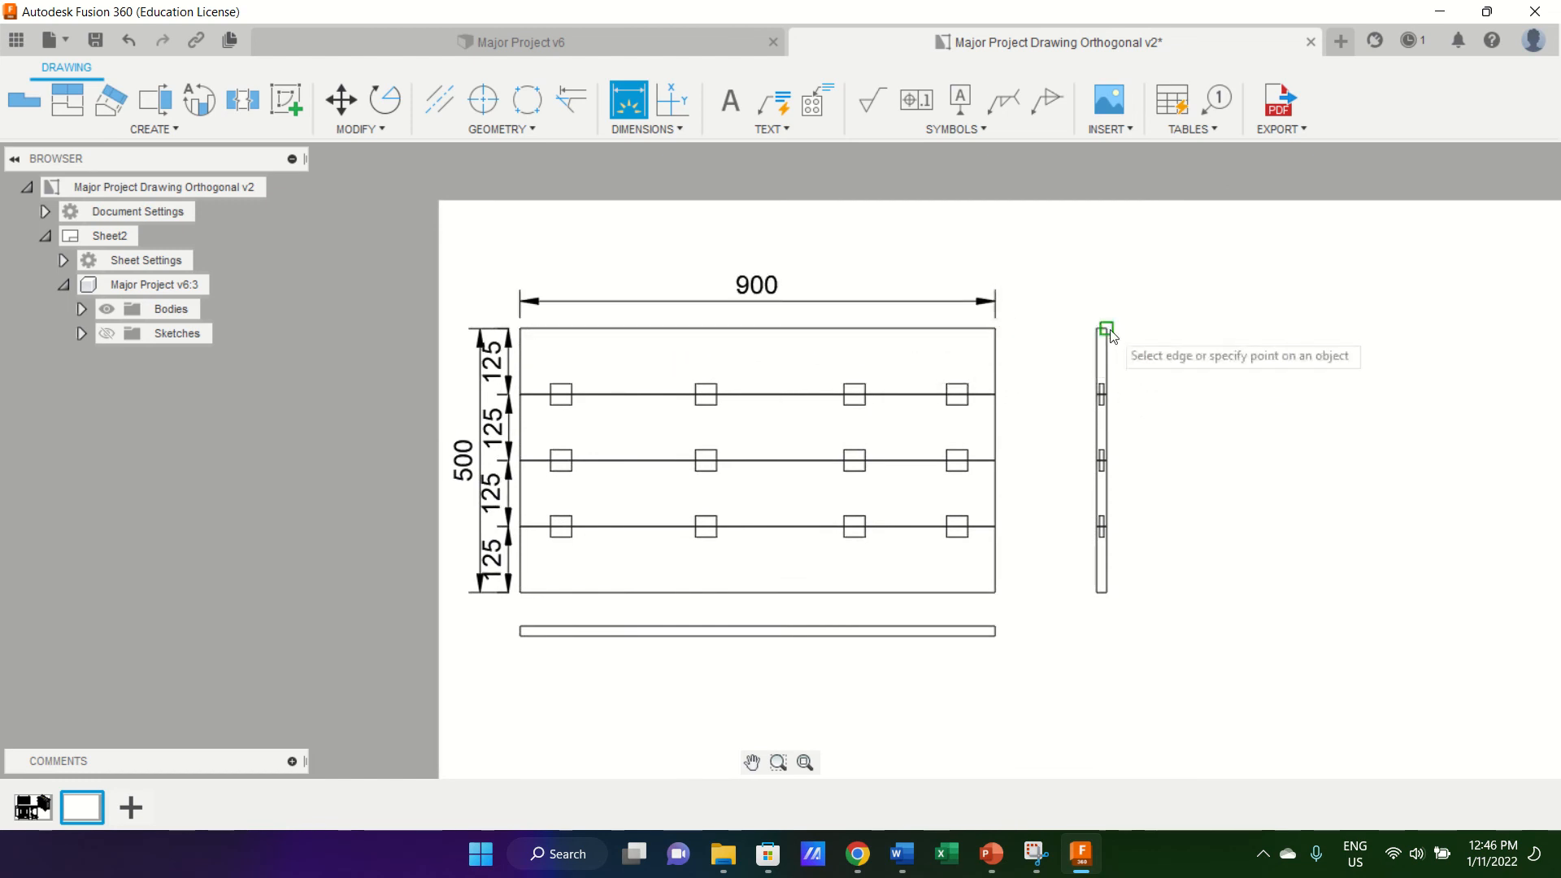
Dimension the panel's thickness above the upper end of the side view.
{"action": "left_click", "coordinate": [1107, 330]}
{"action": "left_click", "coordinate": [1097, 329]}
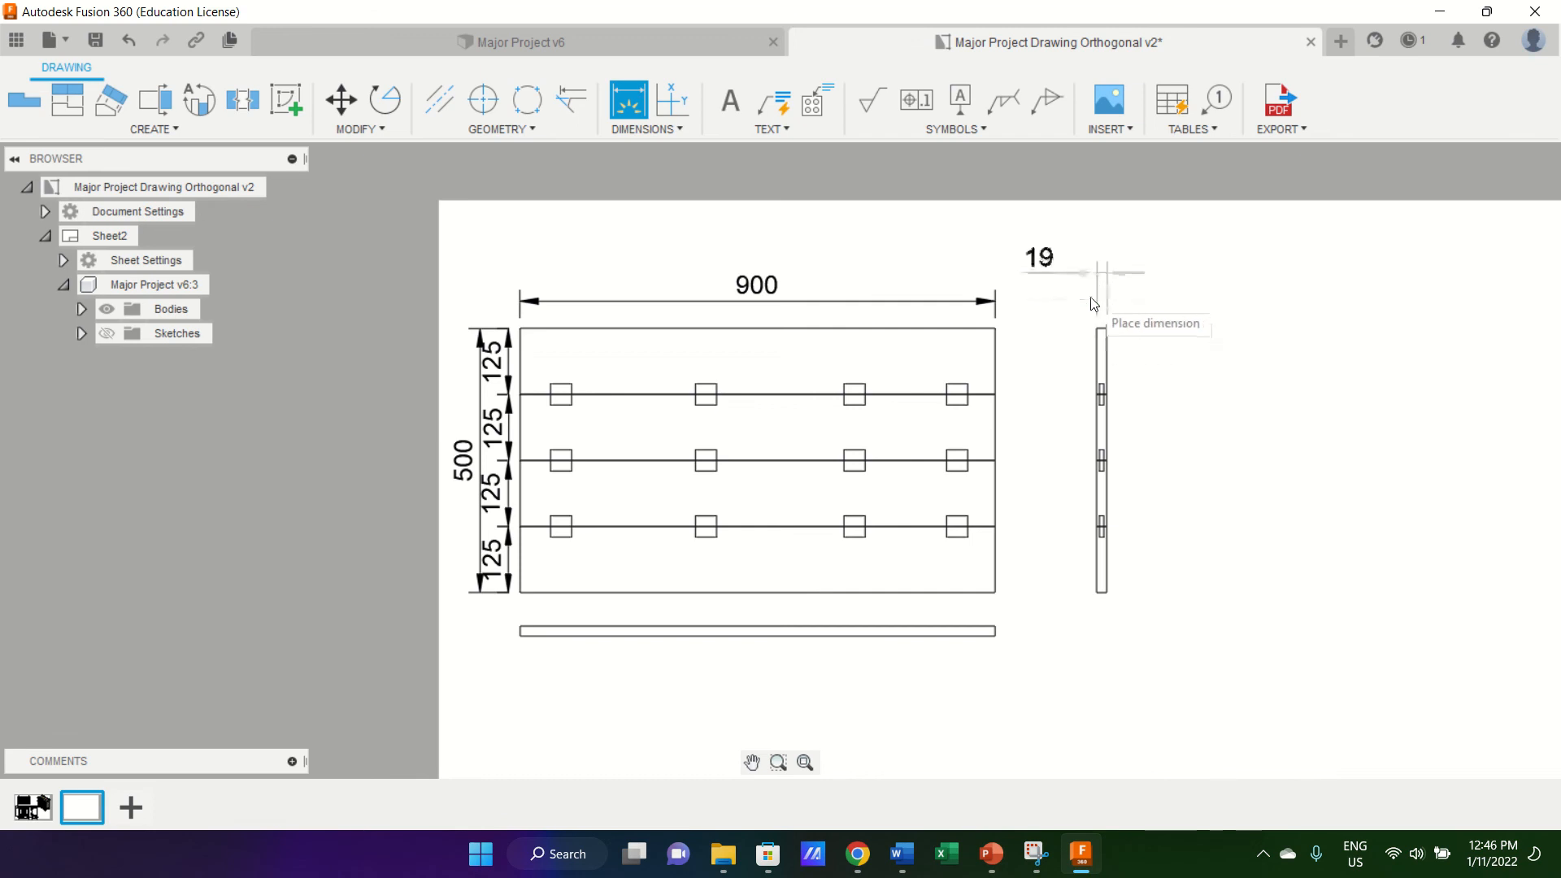
{"action": "left_click", "coordinate": [1094, 305]}
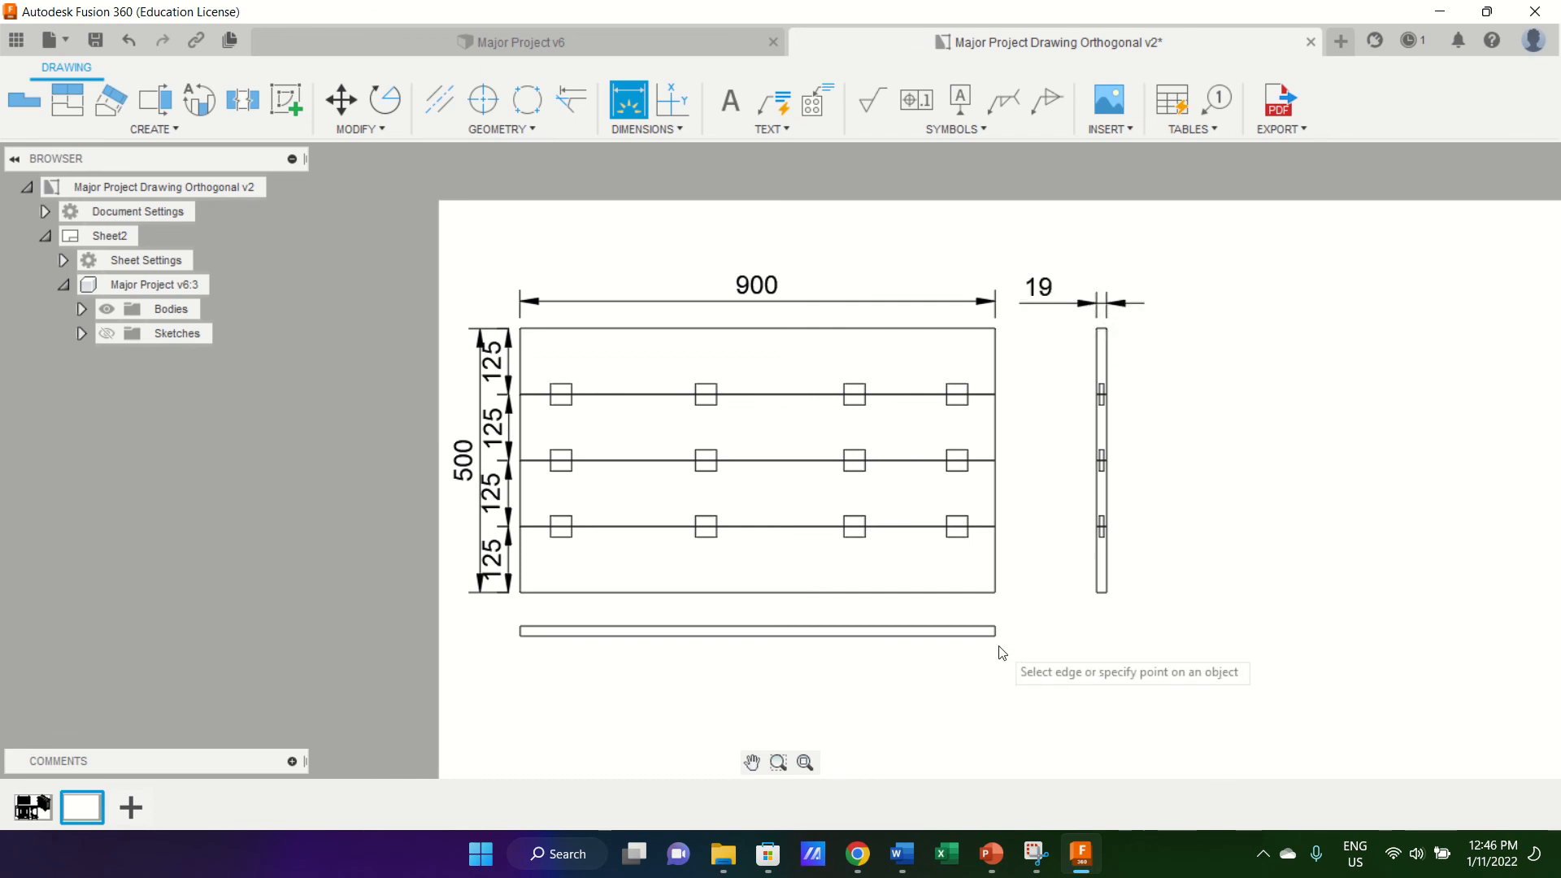
{"action": "left_click", "coordinate": [796, 634]}
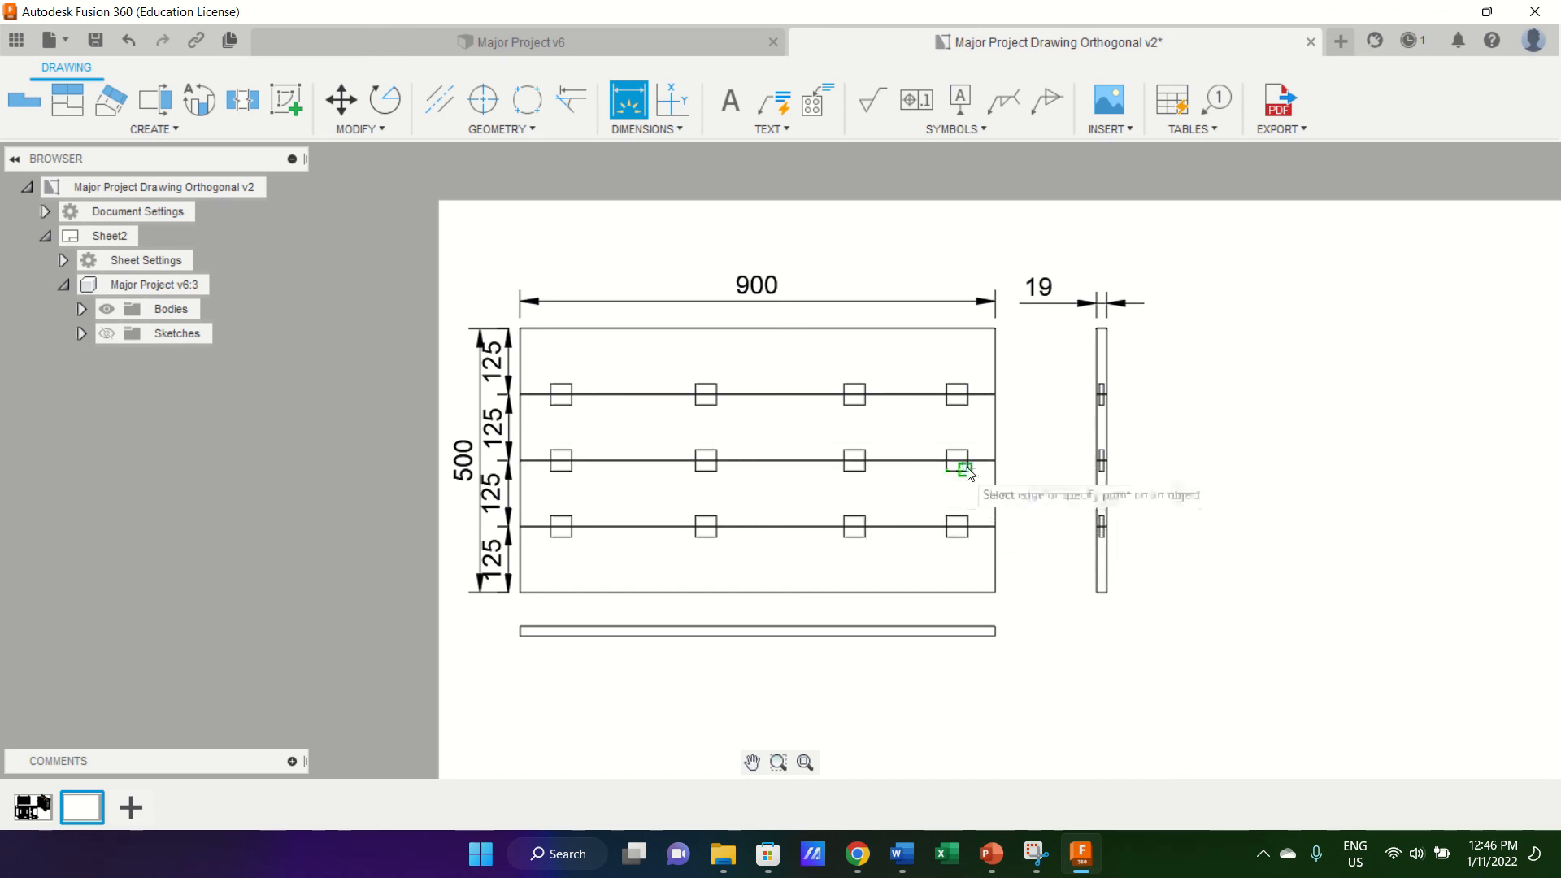
Add the text label "1. TOP PANEL" beneath the front view.
{"action": "left_click", "coordinate": [729, 106]}
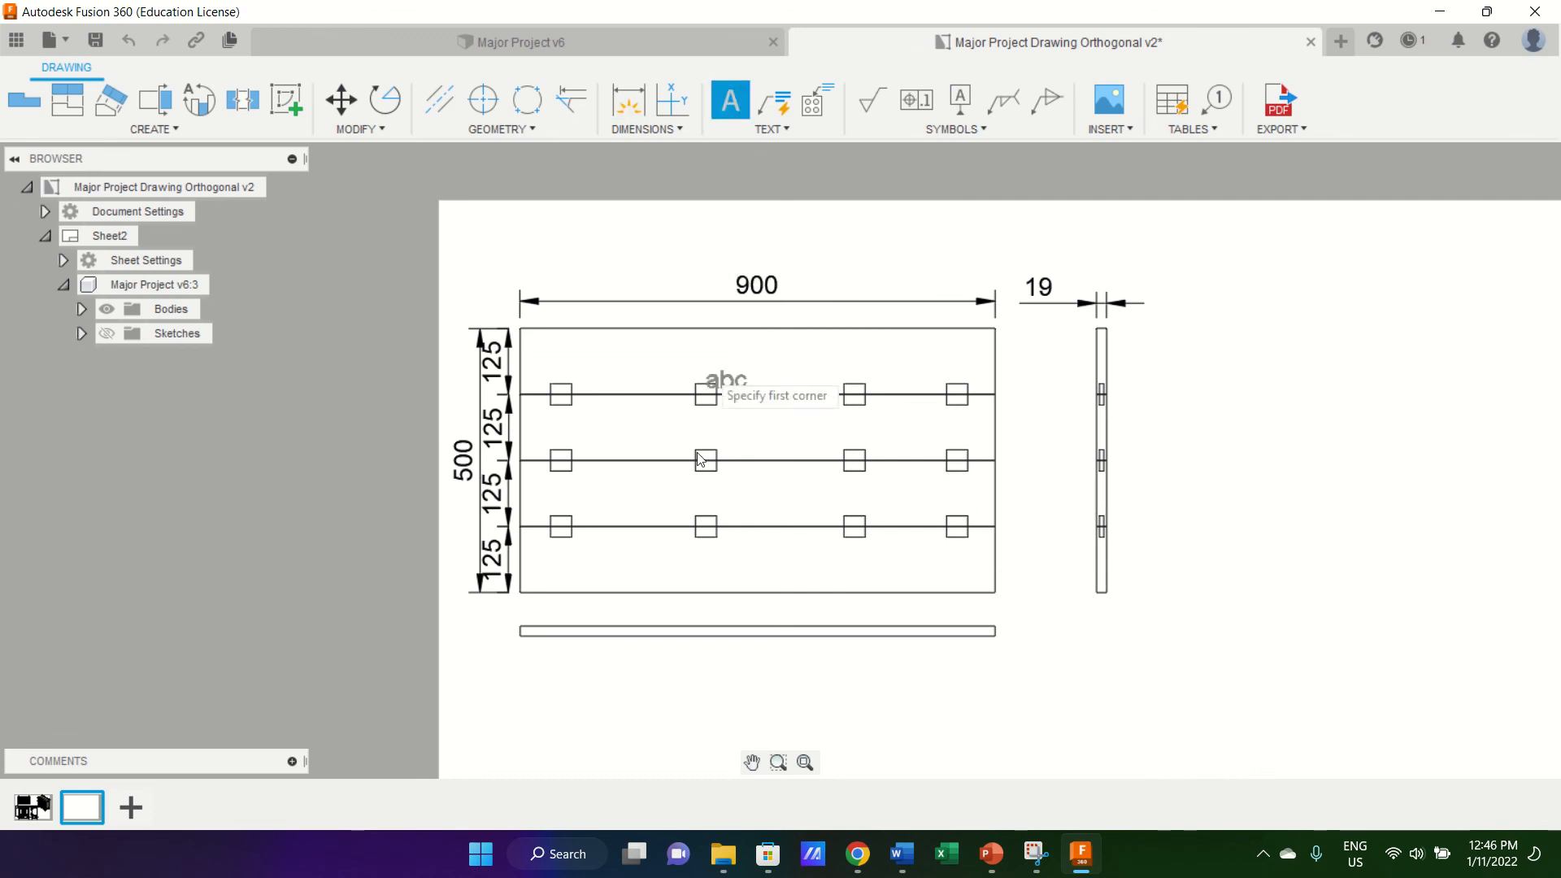
{"action": "left_click", "coordinate": [549, 663]}
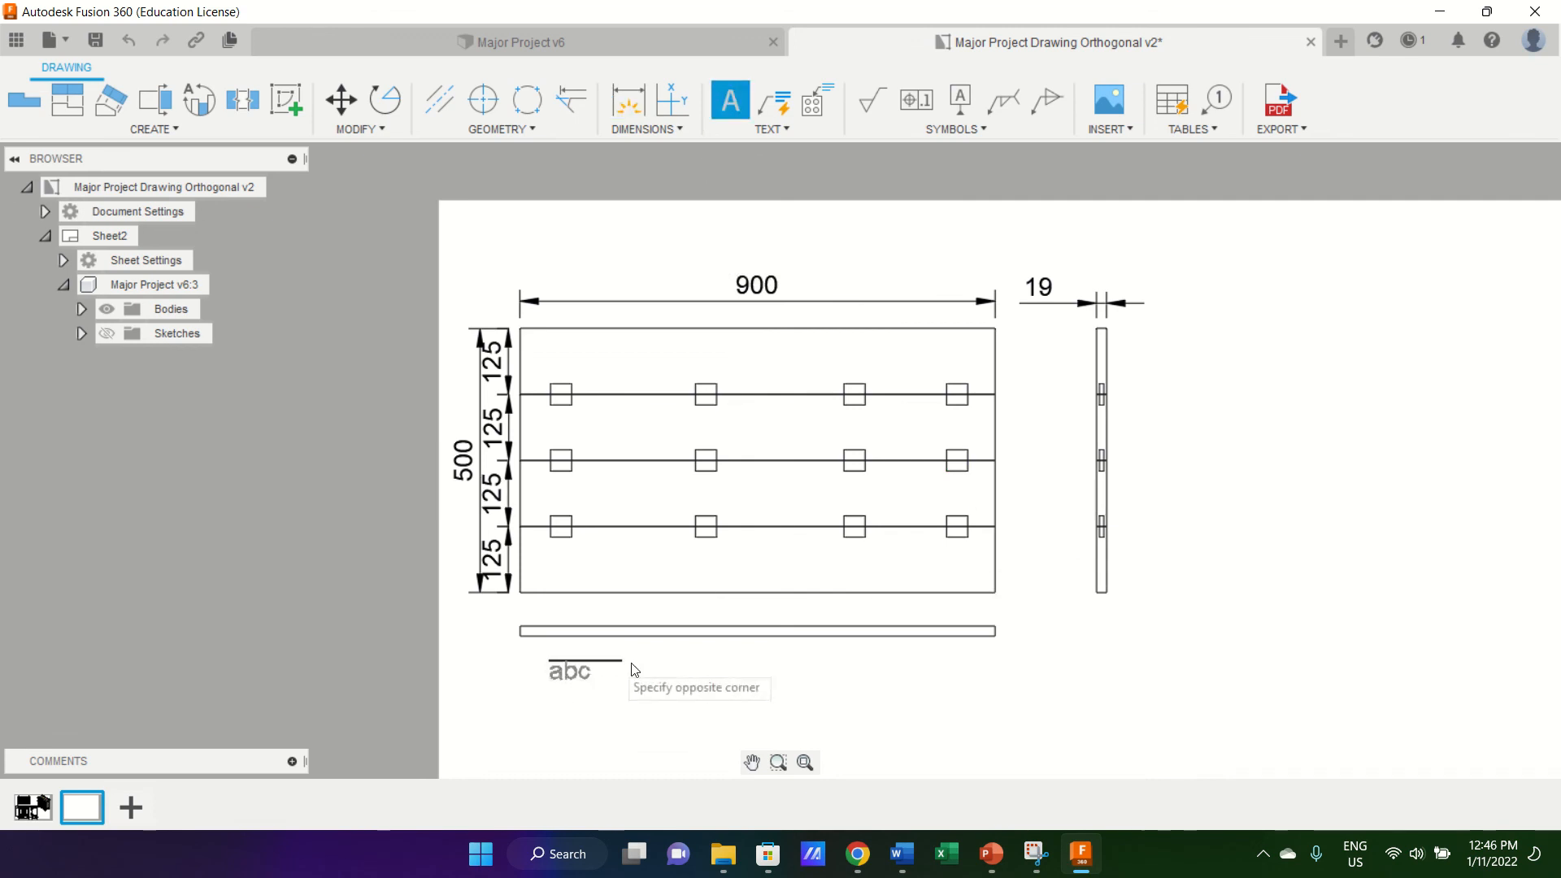
{"action": "left_click", "coordinate": [932, 693]}
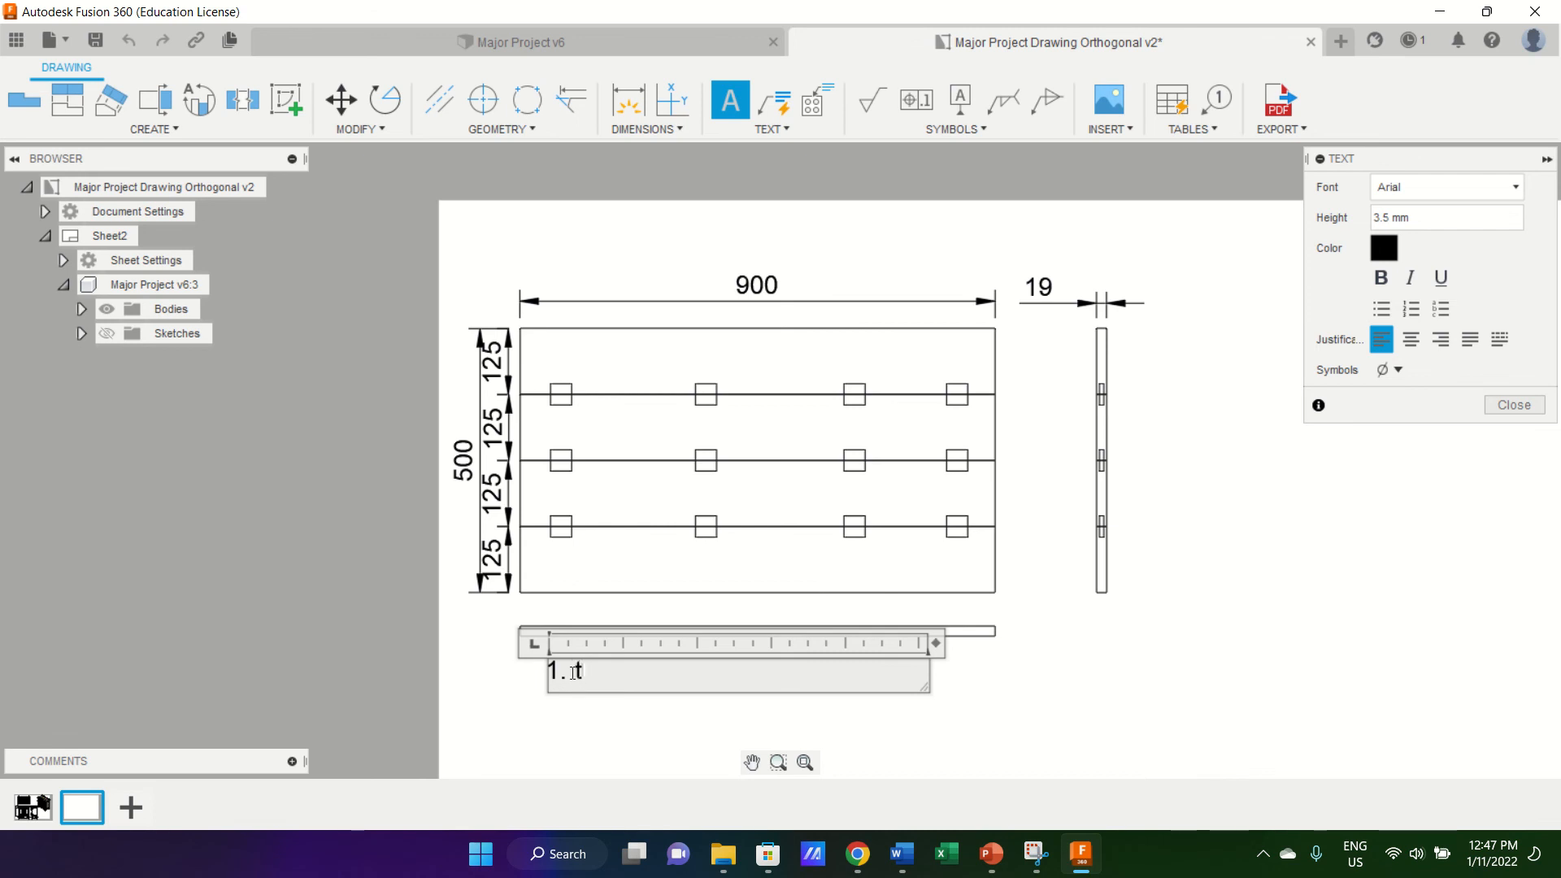
{"action": "type", "text": "op"}
{"action": "key", "text": "BackSpace"}
{"action": "key", "text": "BackSpace"}
{"action": "key", "text": "BackSpace"}
{"action": "type", "text": "TOP PANEL"}
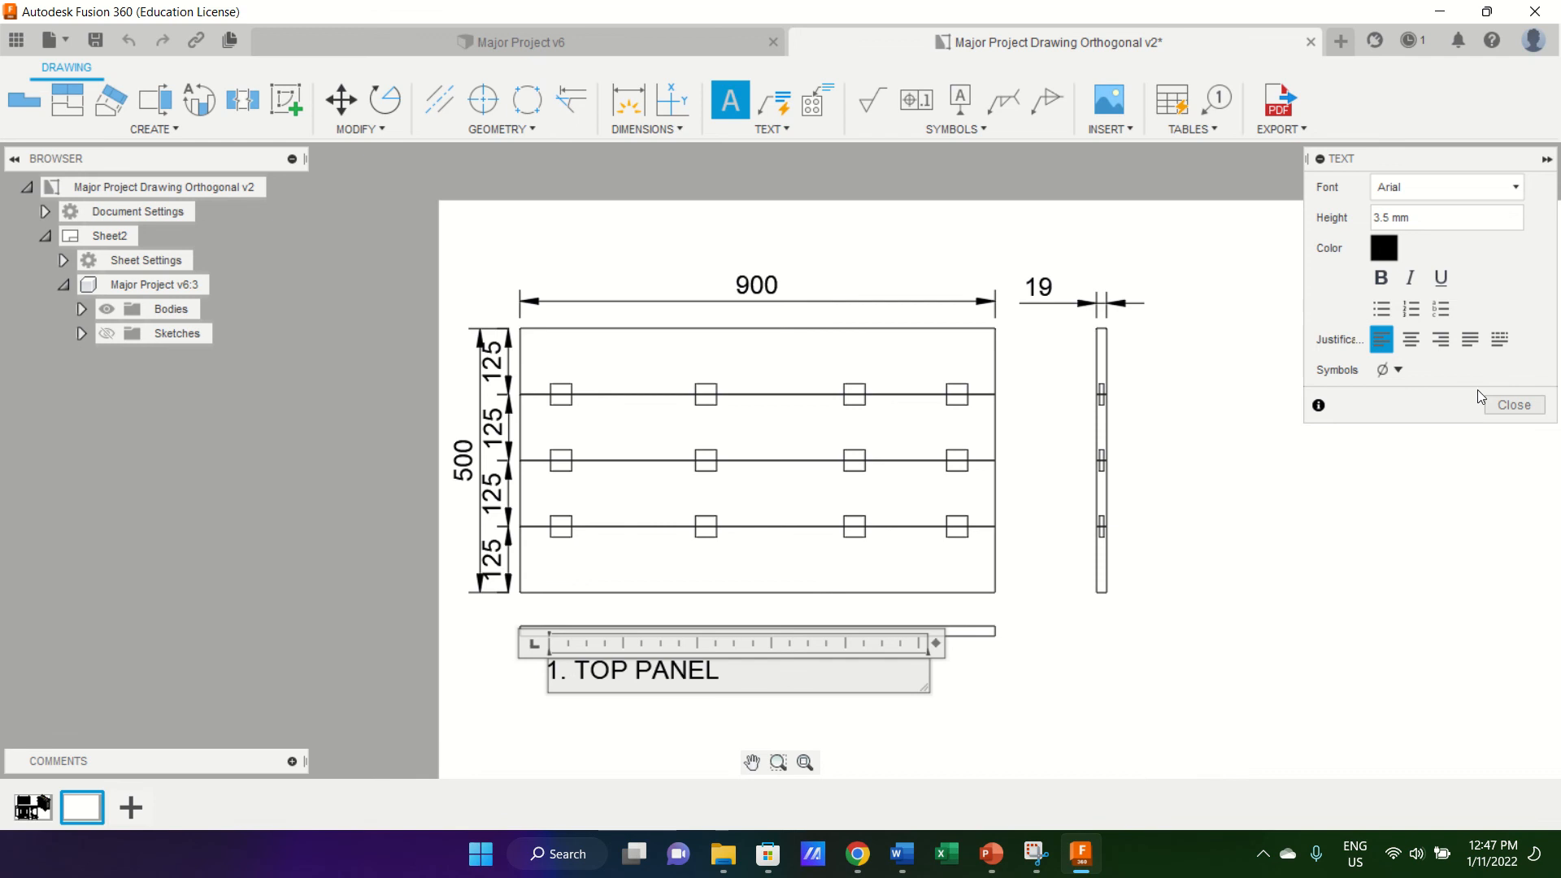
{"action": "left_click", "coordinate": [1503, 404]}
{"action": "left_click", "coordinate": [1514, 404]}
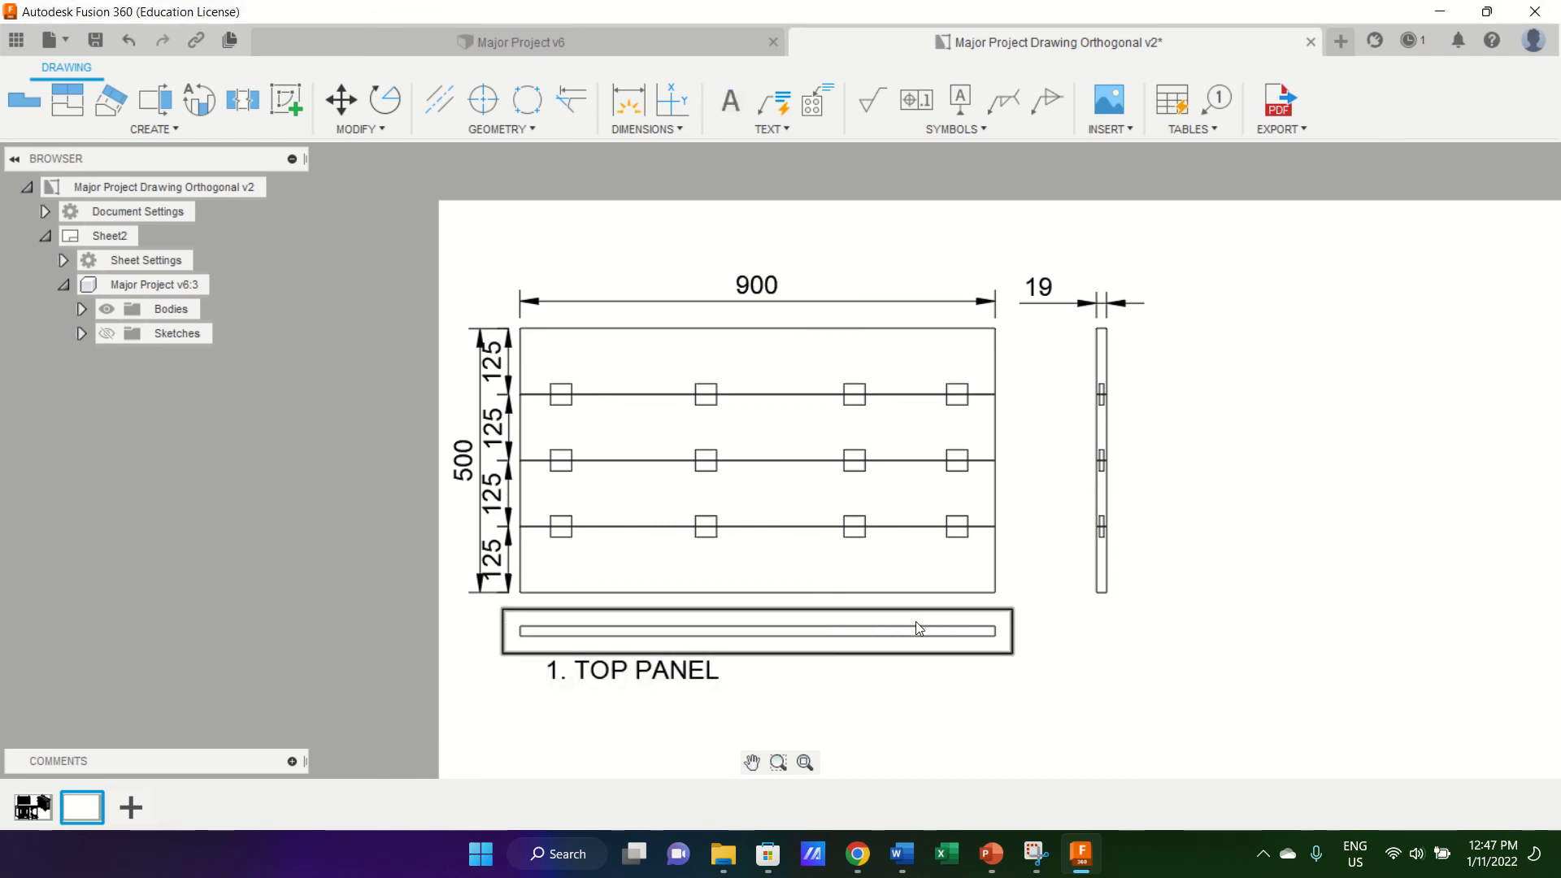
Save the Major Project Drawing Orthogonal document.
{"action": "scroll", "coordinate": [916, 621], "scroll_direction": "down", "scroll_amount": 5}
{"action": "scroll", "coordinate": [916, 621], "scroll_direction": "up", "scroll_amount": 3}
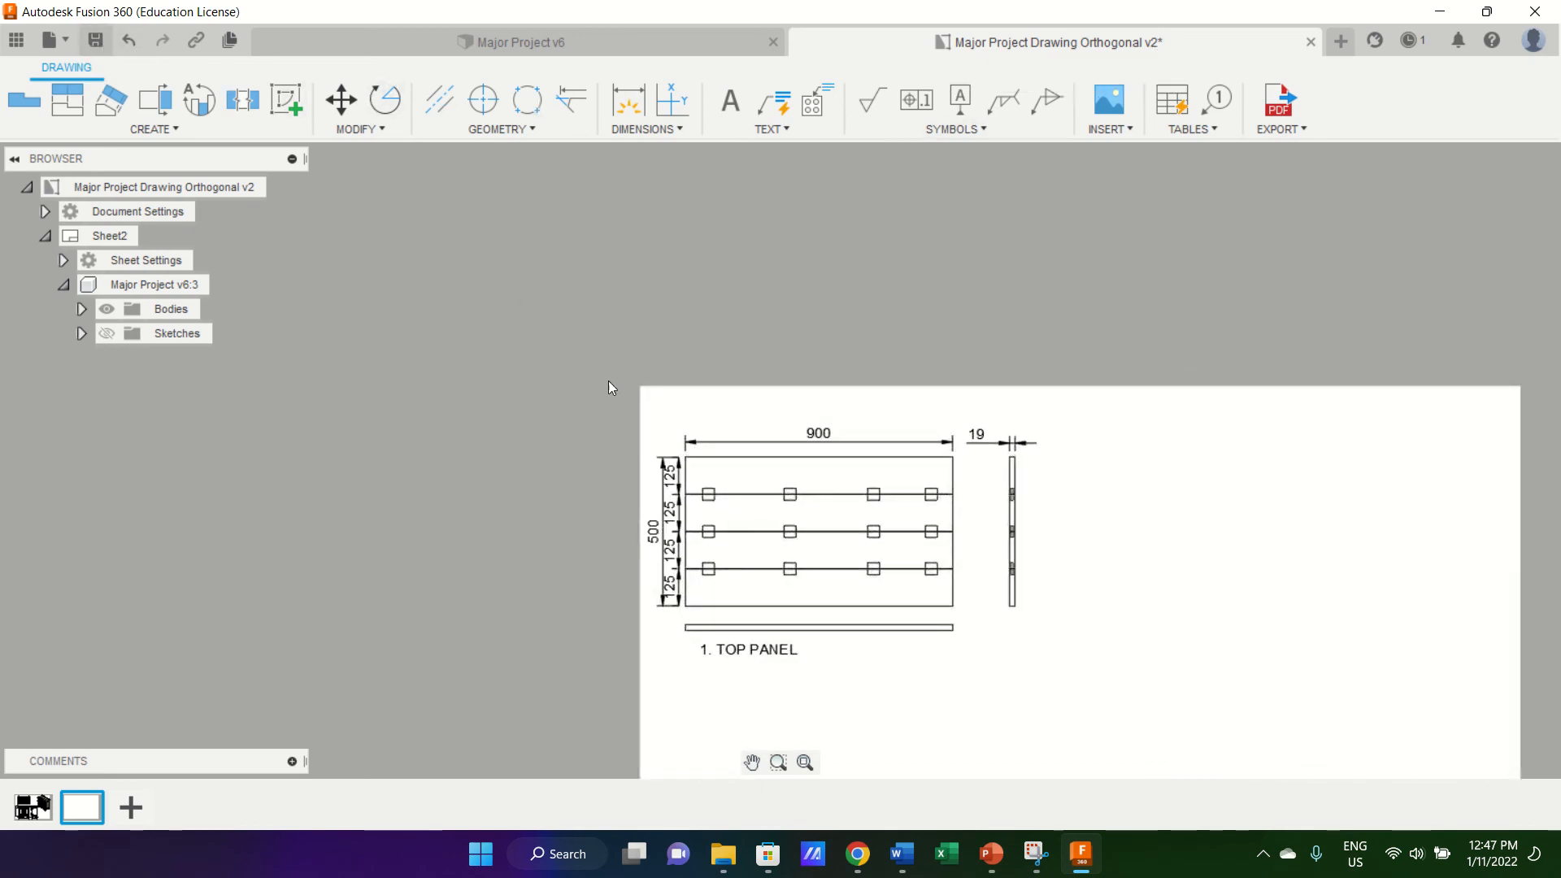
{"action": "key", "text": "ctrl+s"}
{"action": "left_click", "coordinate": [753, 466]}
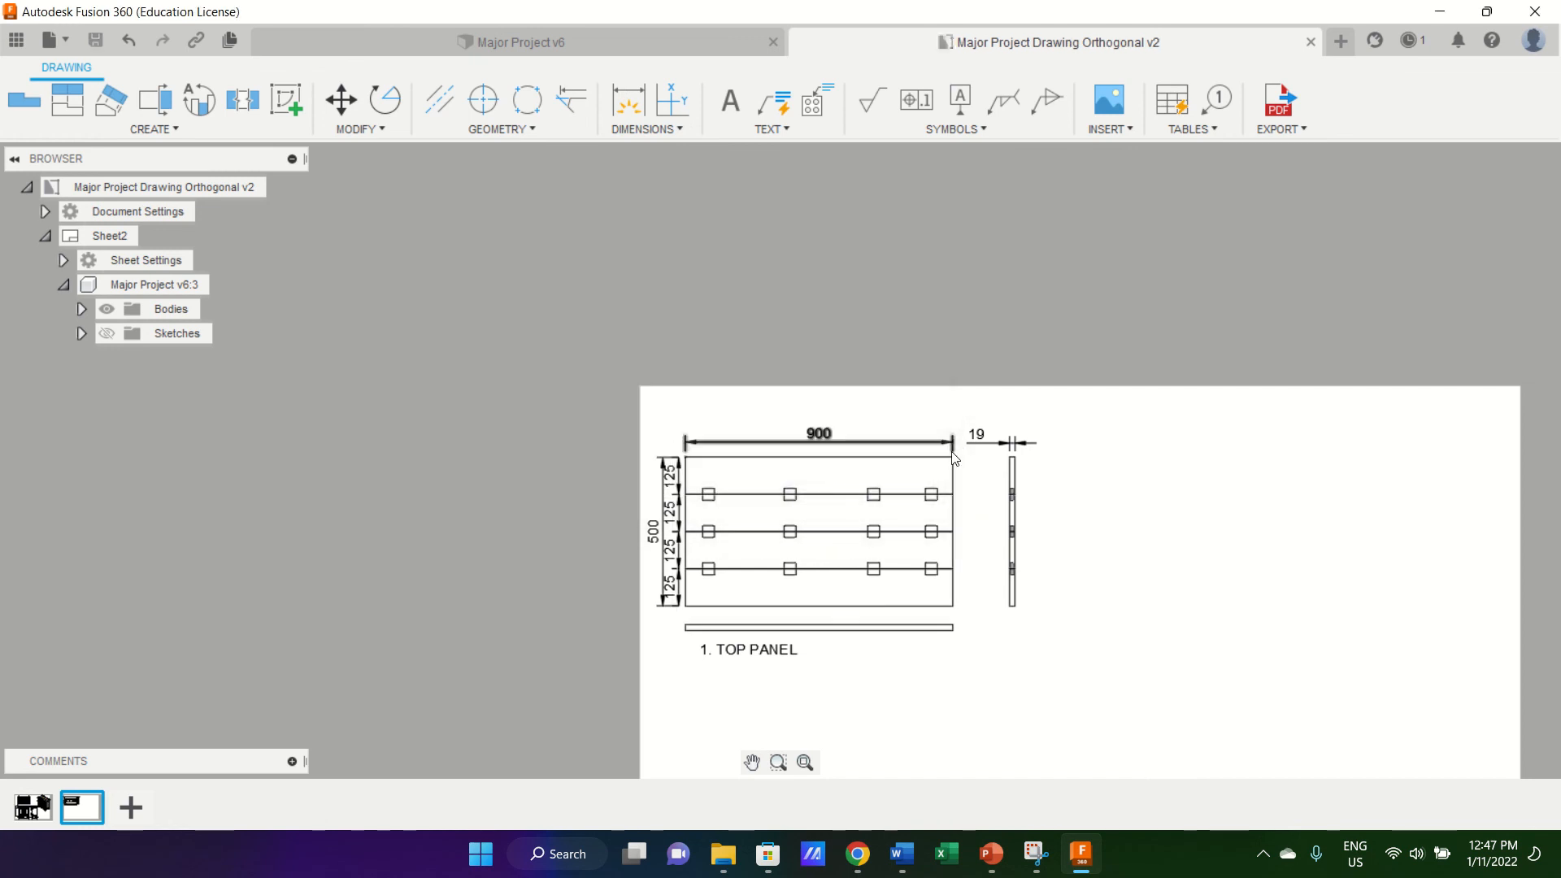
{"action": "scroll", "coordinate": [954, 458], "scroll_direction": "down", "scroll_amount": 5}
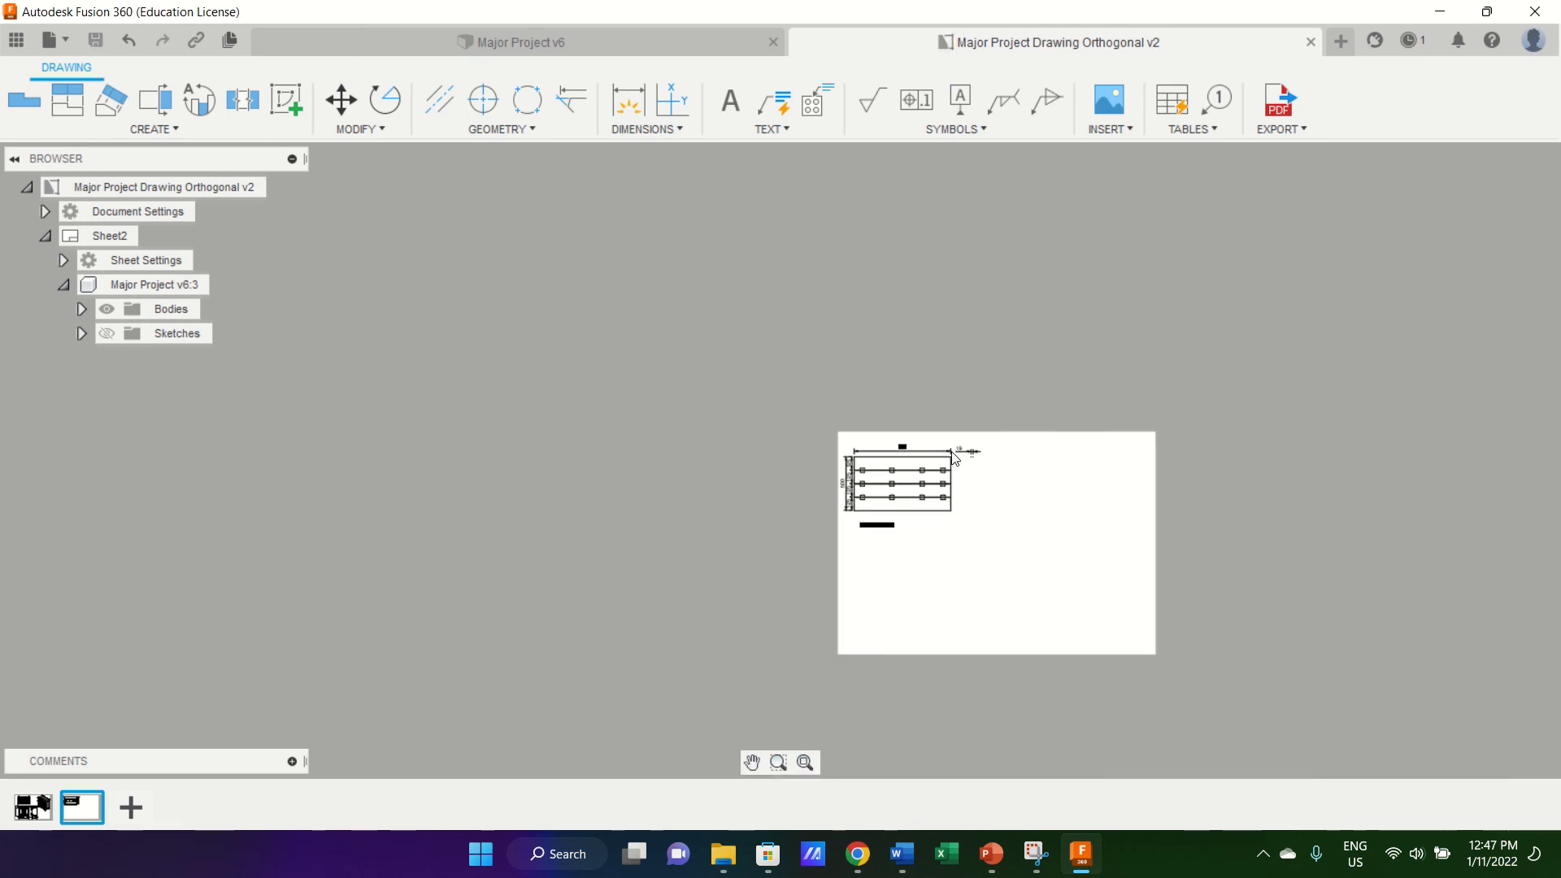
{"action": "scroll", "coordinate": [954, 458], "scroll_direction": "up", "scroll_amount": 1}
{"action": "scroll", "coordinate": [954, 458], "scroll_direction": "up", "scroll_amount": 3}
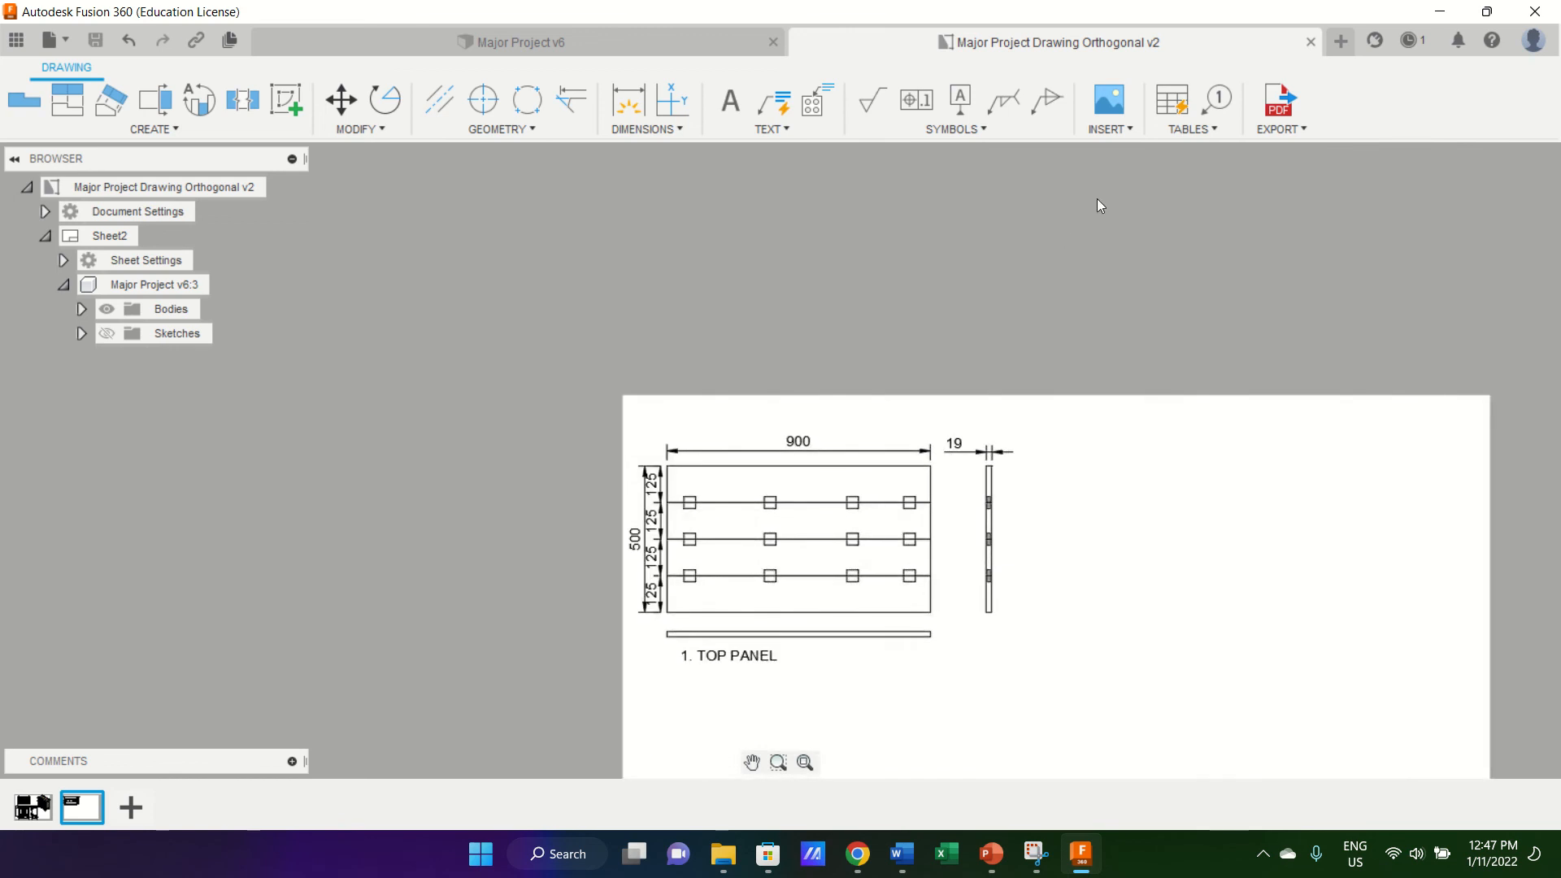
Switch to the Major Project model and show Body6, Body9 and Body11 beneath the tabletop.
{"action": "left_click", "coordinate": [642, 40]}
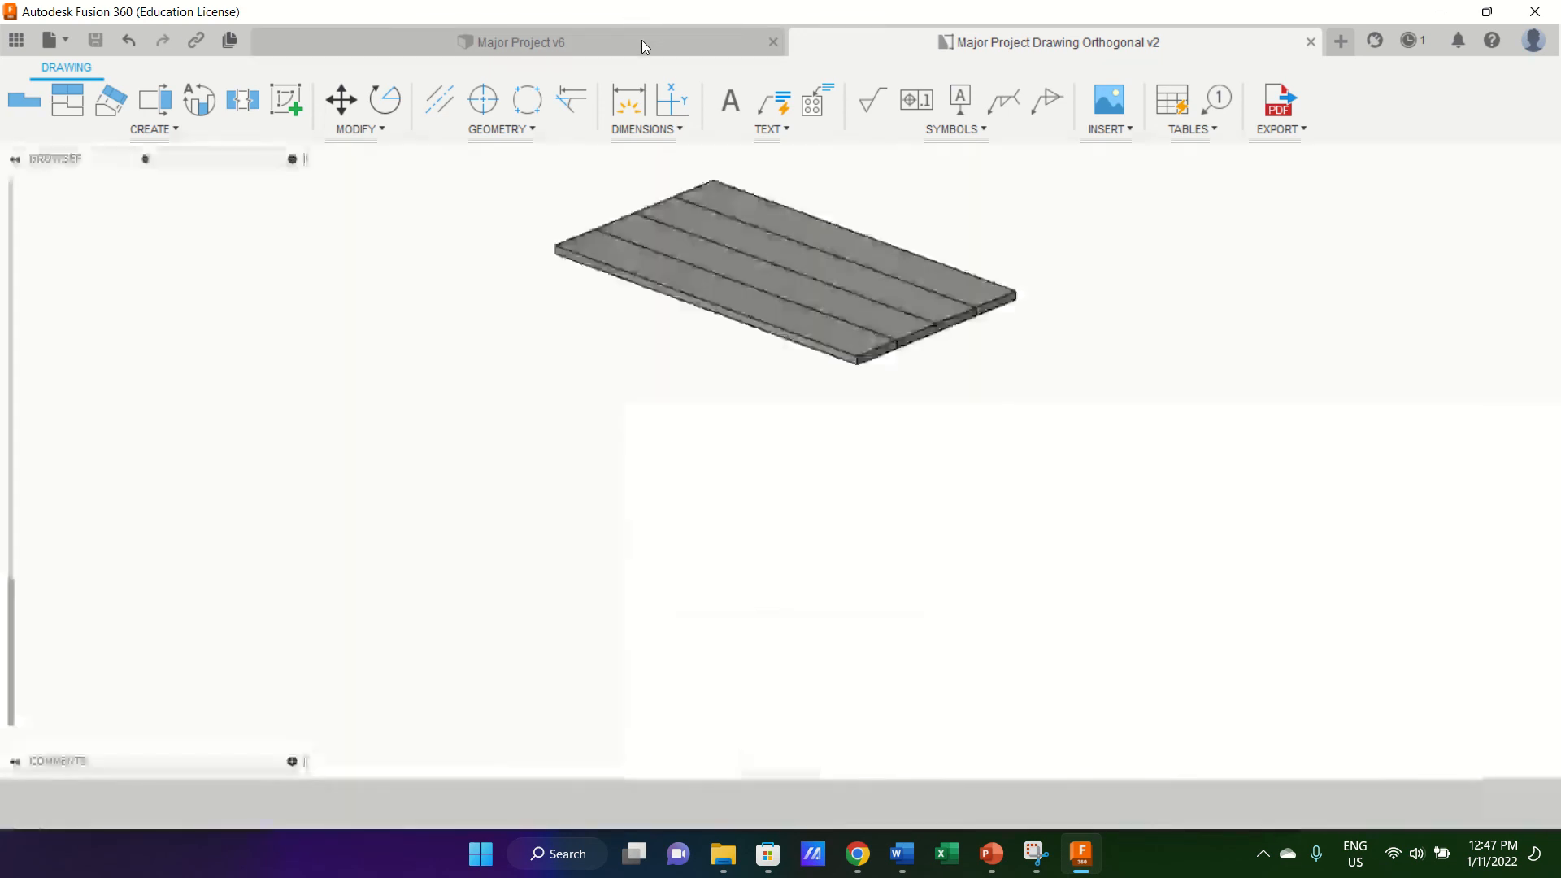
{"action": "scroll", "coordinate": [157, 289], "scroll_direction": "up", "scroll_amount": 8}
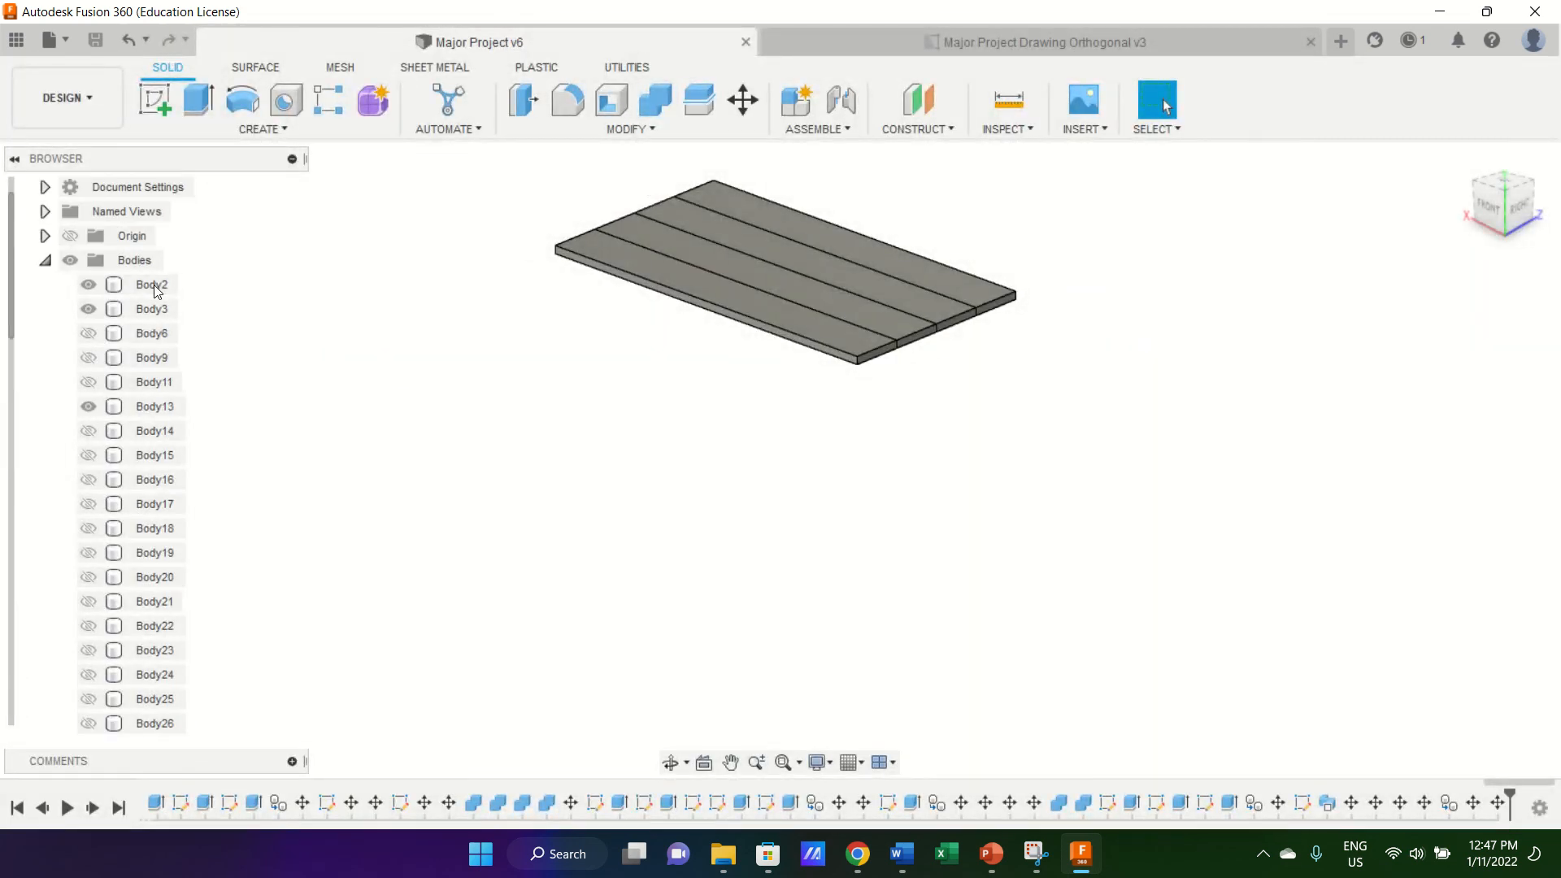
{"action": "left_click", "coordinate": [70, 286]}
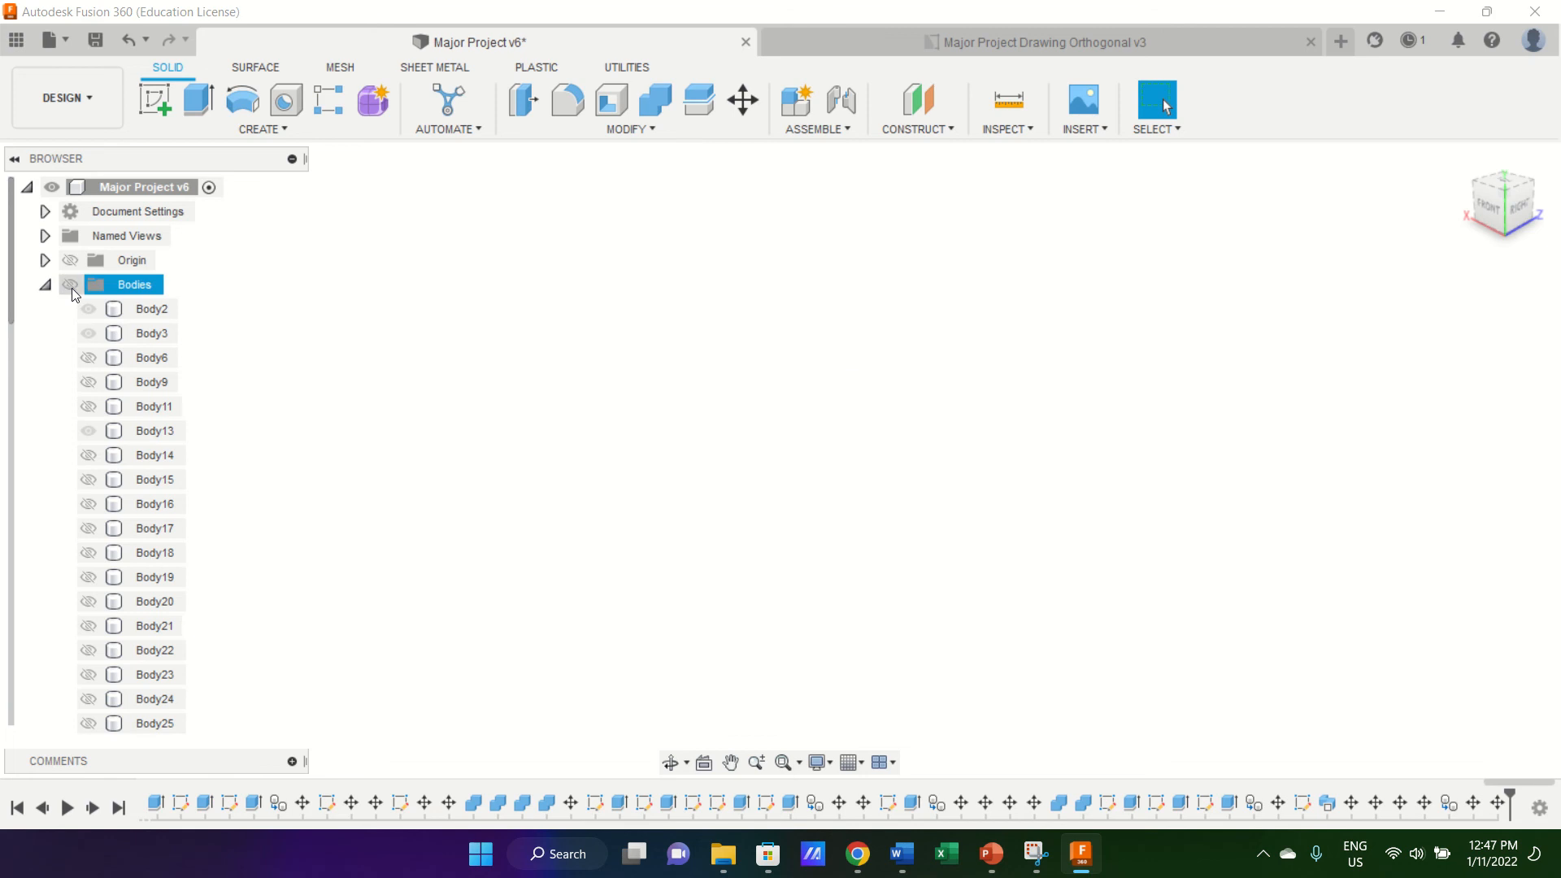
{"action": "left_click", "coordinate": [72, 287]}
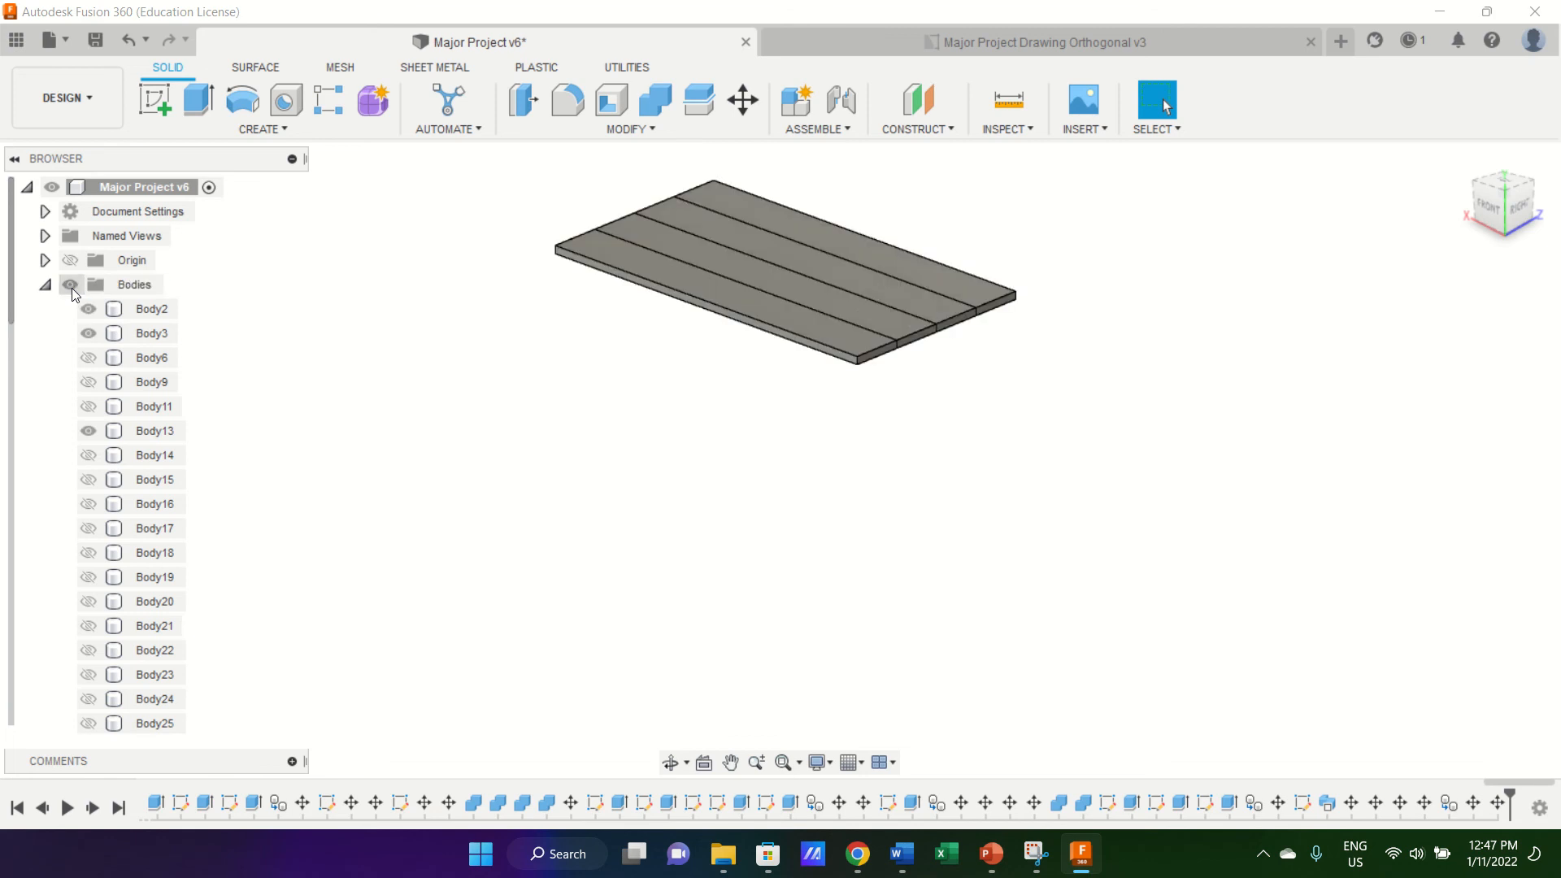
{"action": "left_click", "coordinate": [88, 359]}
{"action": "left_click", "coordinate": [88, 382]}
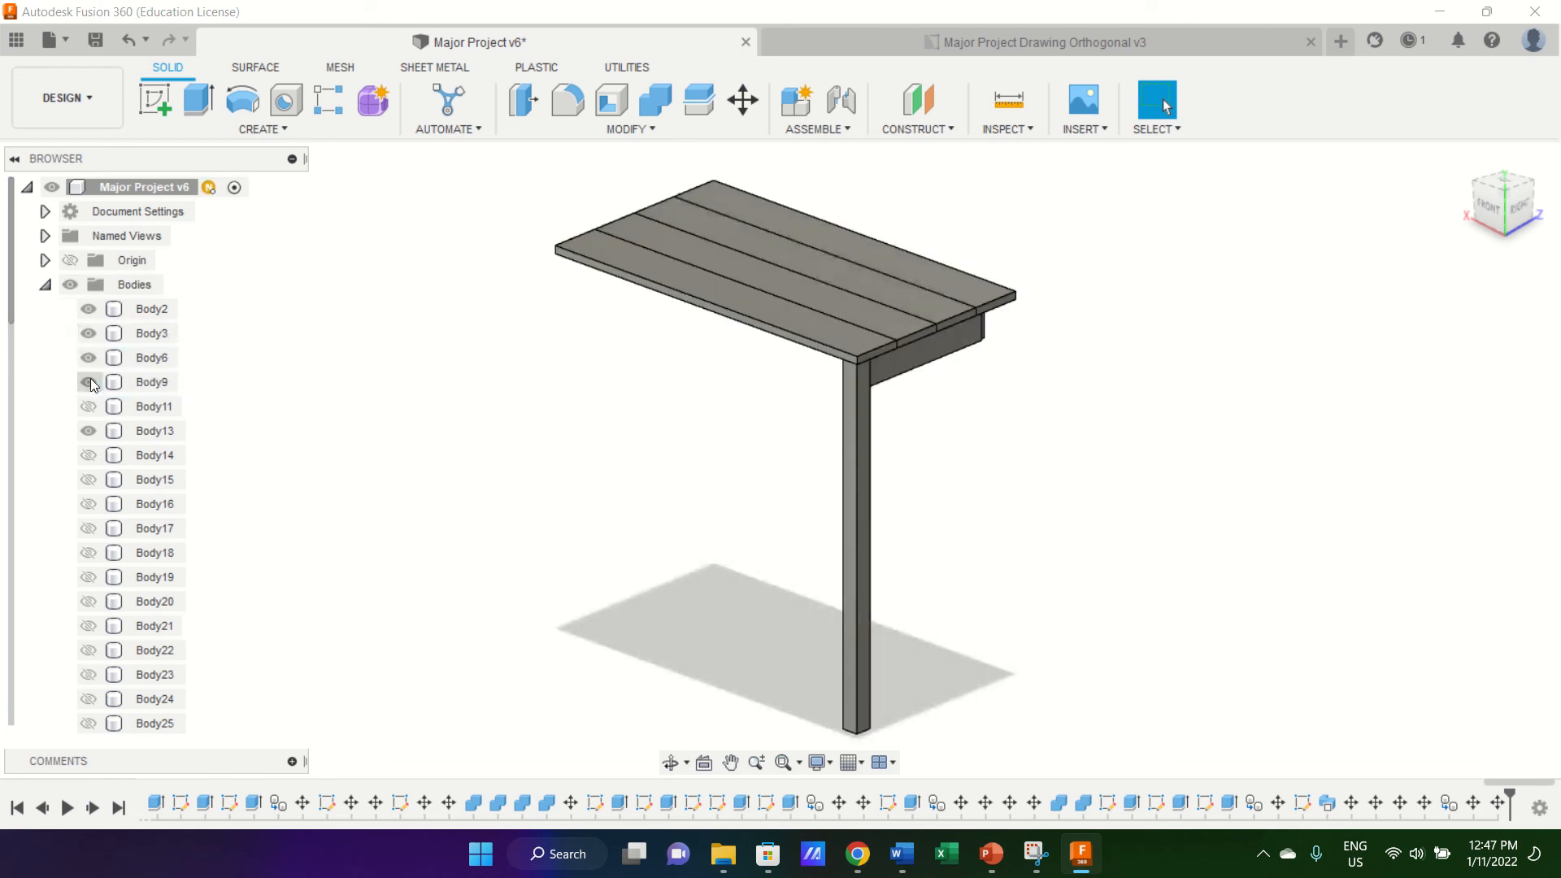
{"action": "left_click", "coordinate": [88, 407]}
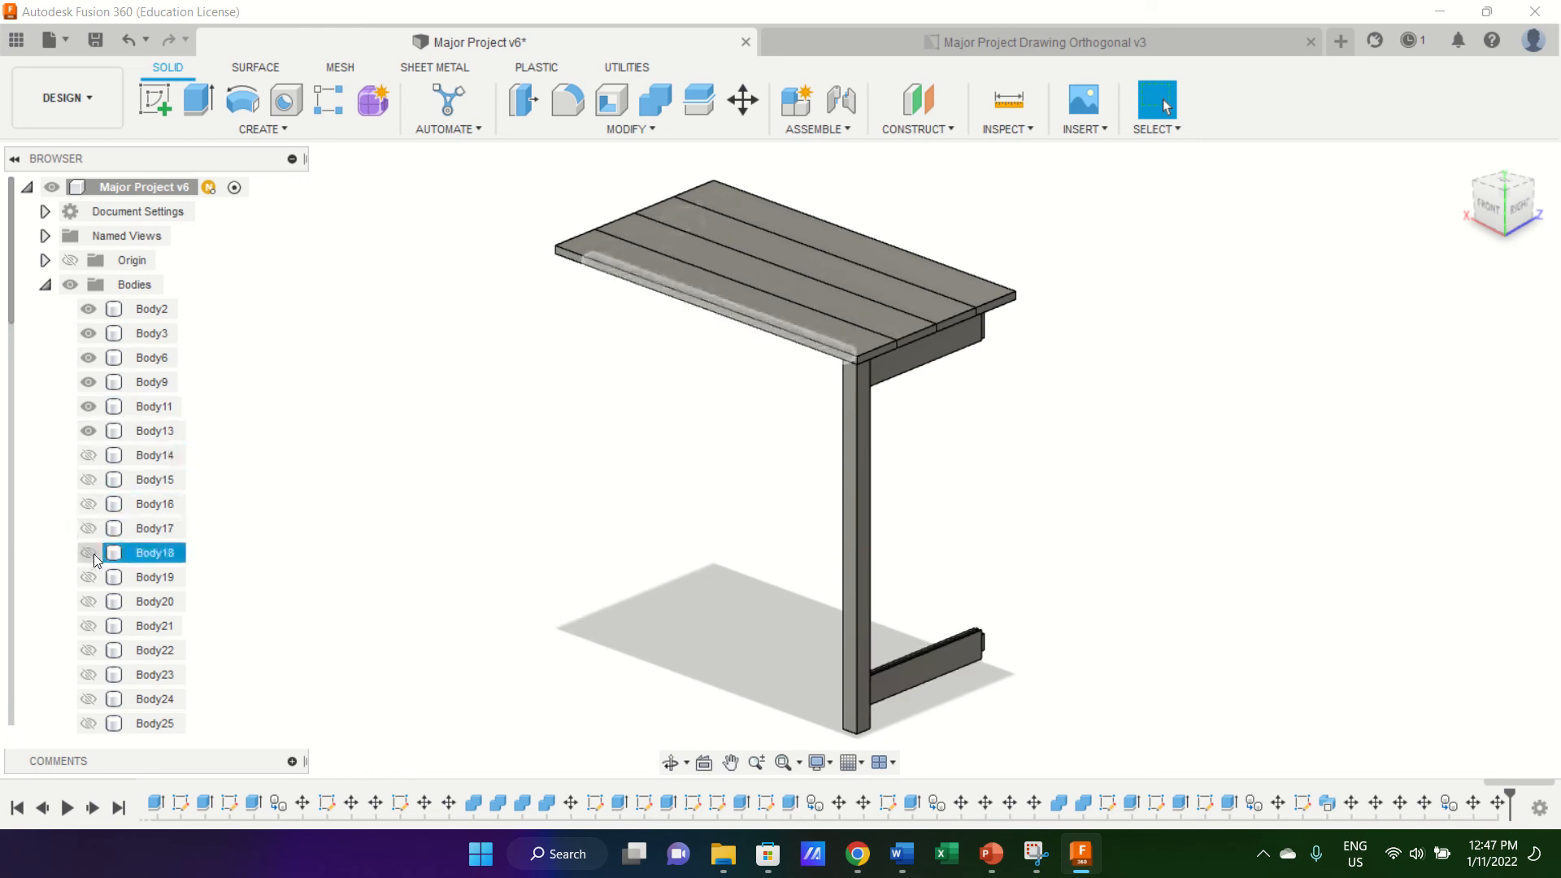
Preview the hidden bodies from Body20 through Body25 to find the leg missing beneath the tabletop.
{"action": "left_click", "coordinate": [97, 601]}
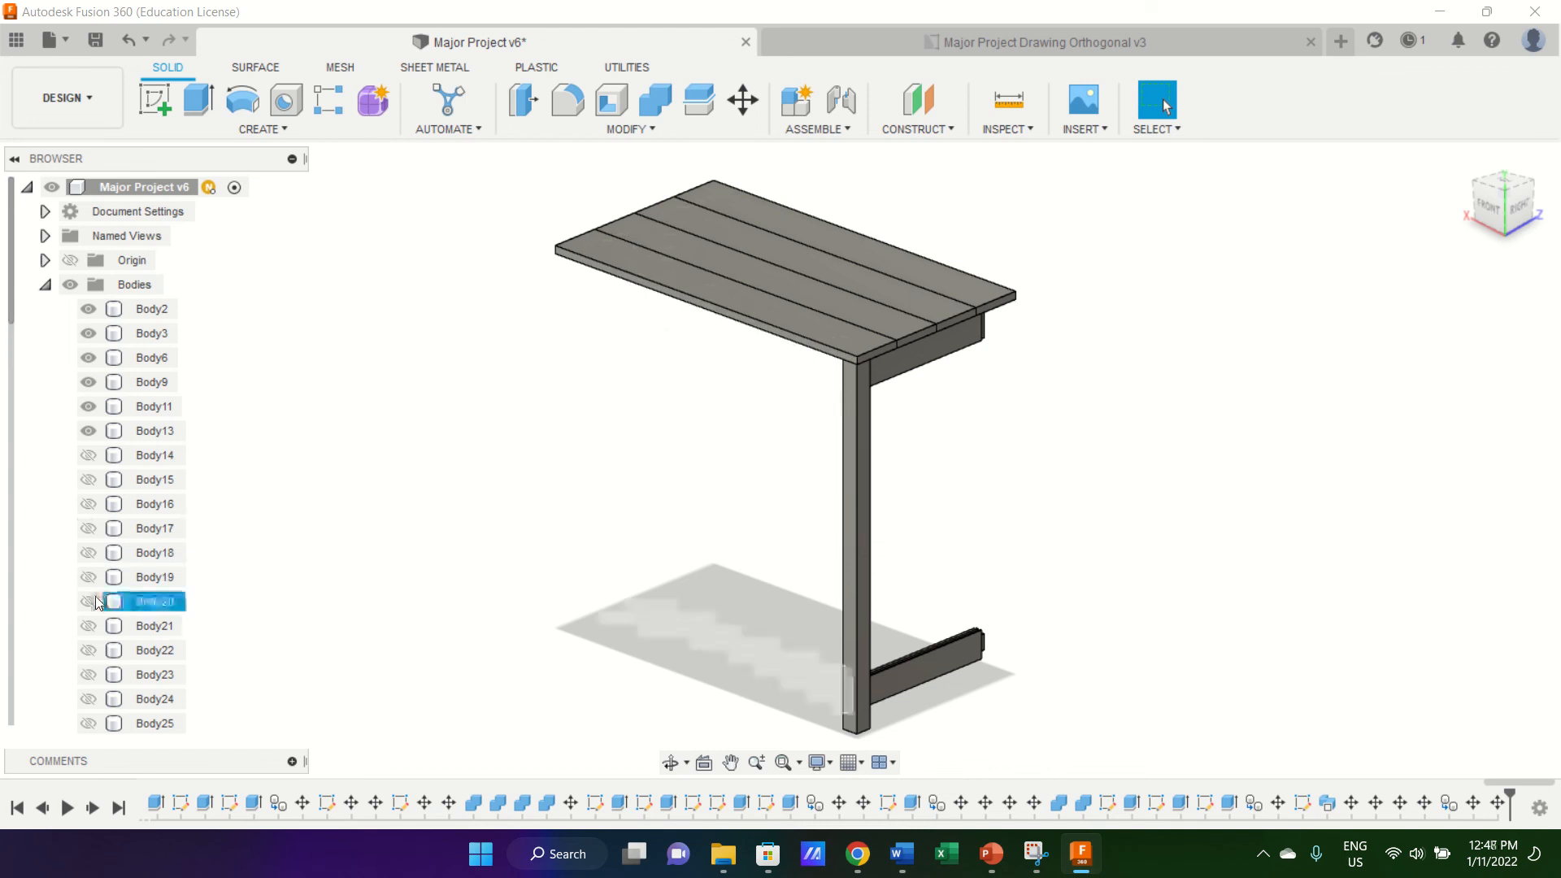
{"action": "left_click", "coordinate": [97, 626]}
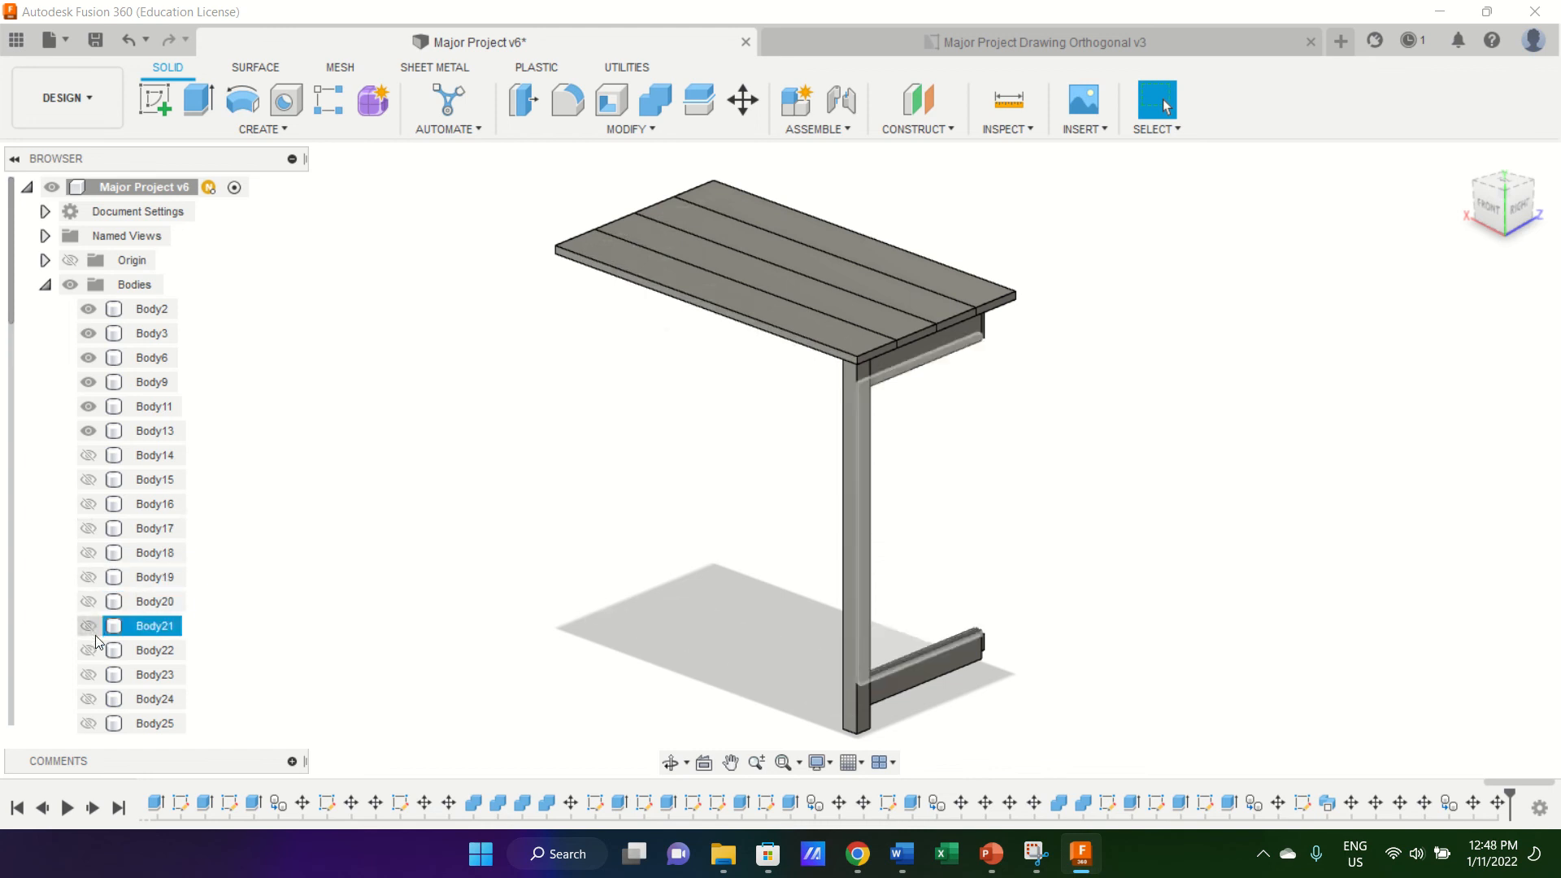
{"action": "left_click", "coordinate": [97, 651]}
{"action": "left_click", "coordinate": [97, 675]}
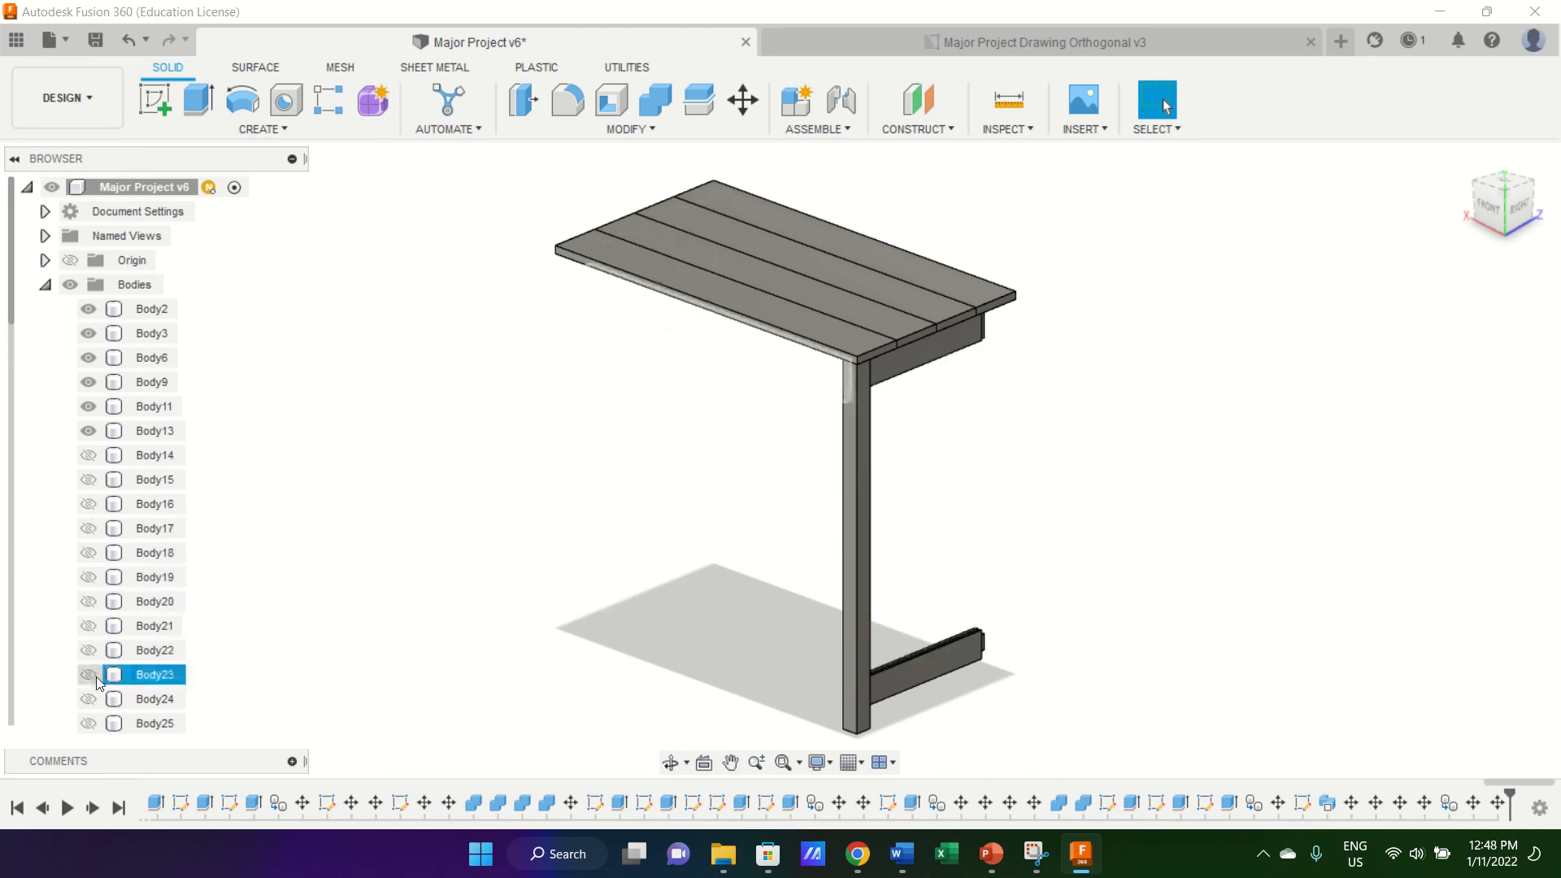
{"action": "left_click", "coordinate": [96, 698]}
{"action": "left_click", "coordinate": [97, 722]}
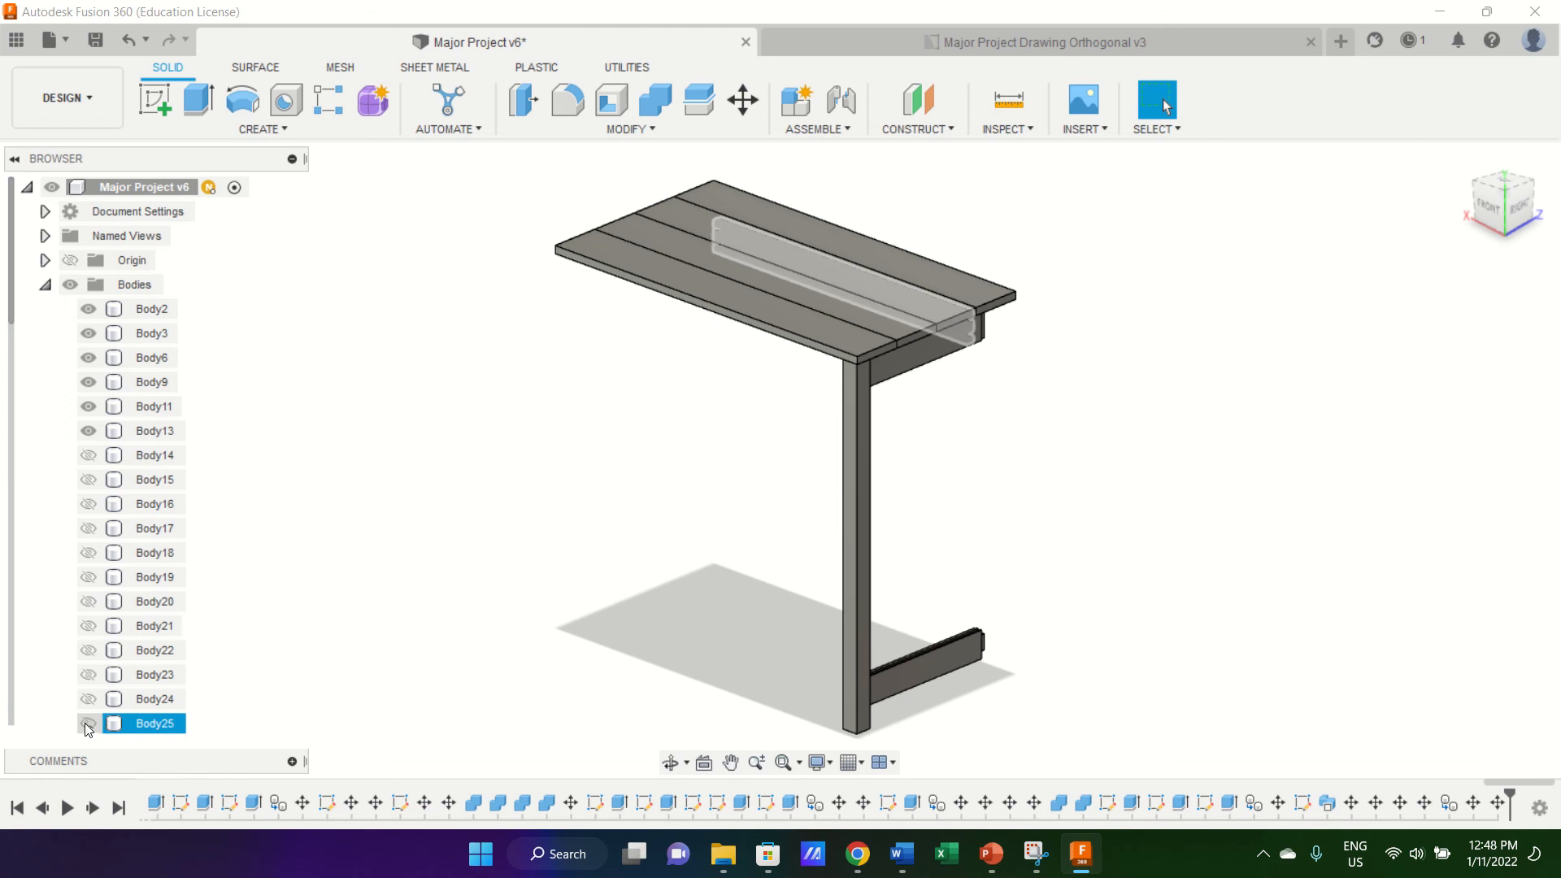
{"action": "left_click", "coordinate": [89, 724]}
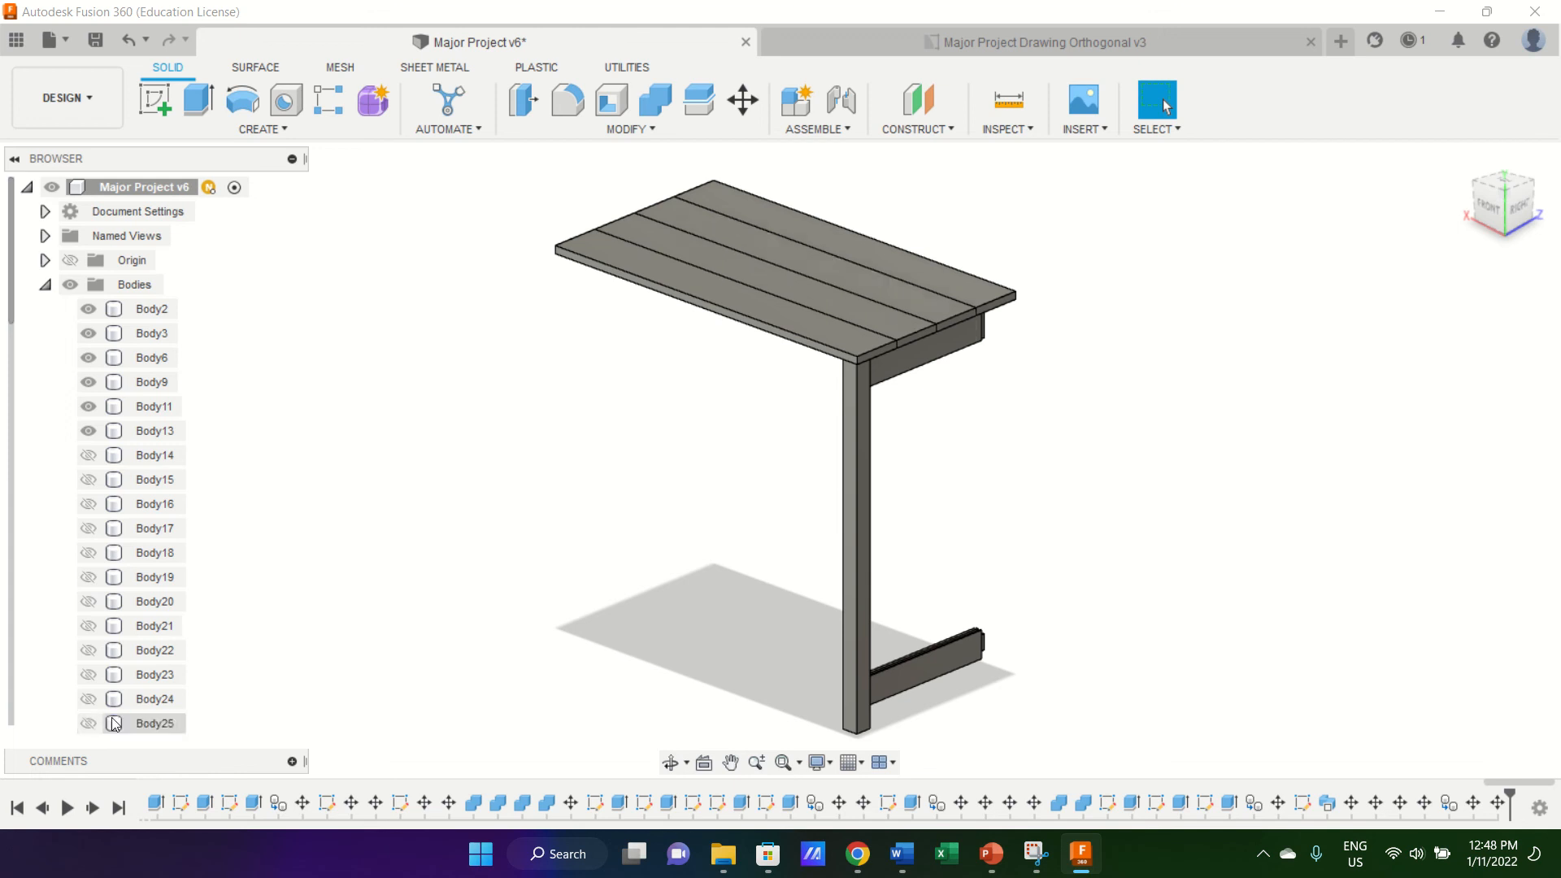
{"action": "scroll", "coordinate": [113, 724], "scroll_direction": "down", "scroll_amount": 5}
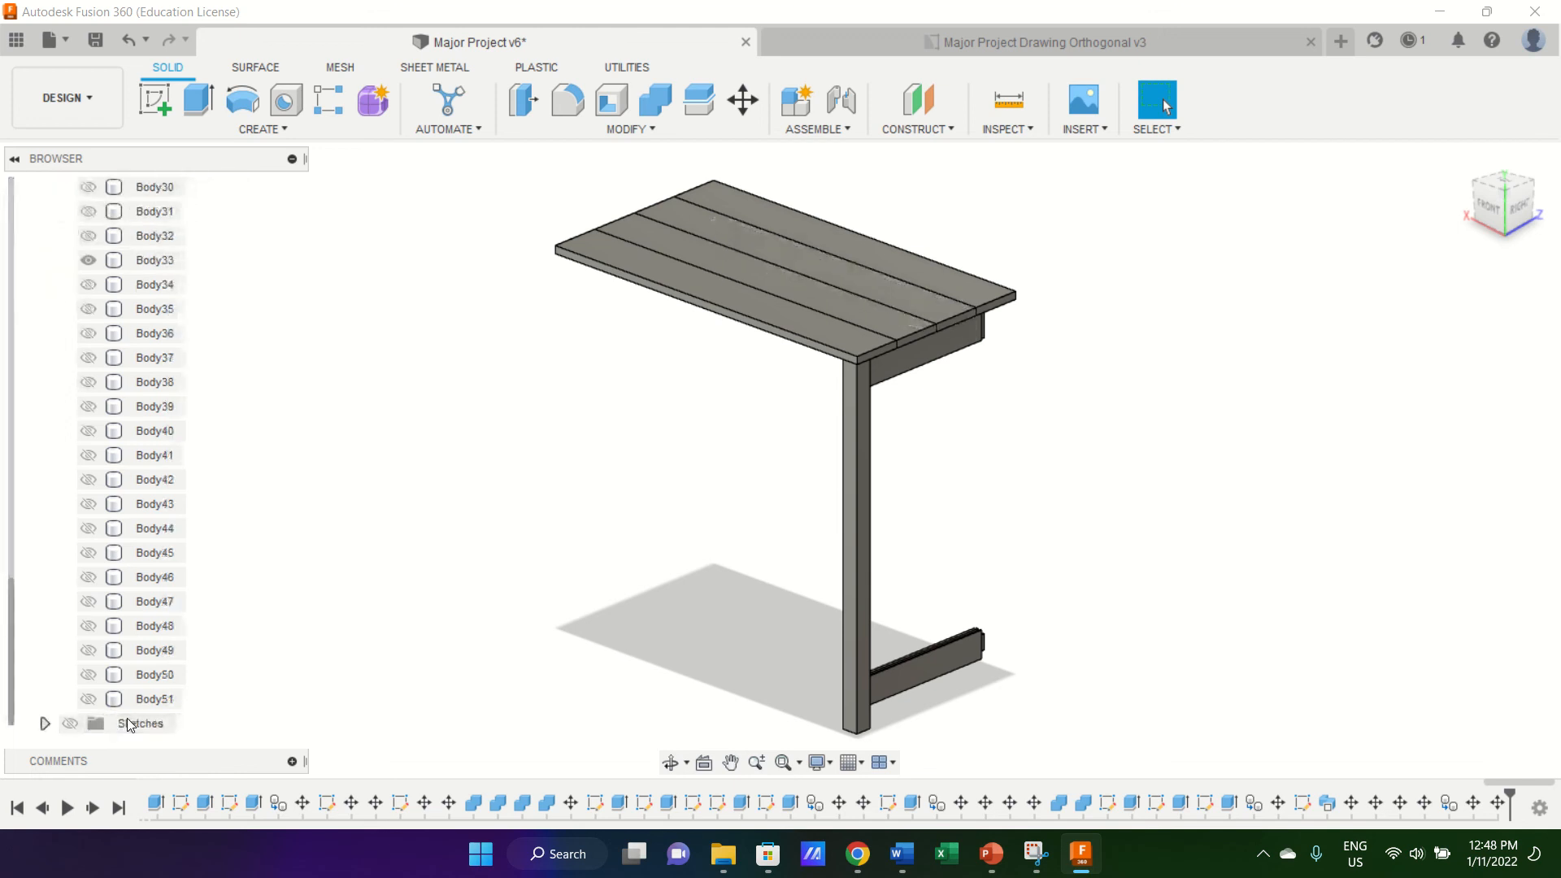
{"action": "scroll", "coordinate": [129, 581], "scroll_direction": "up", "scroll_amount": 4}
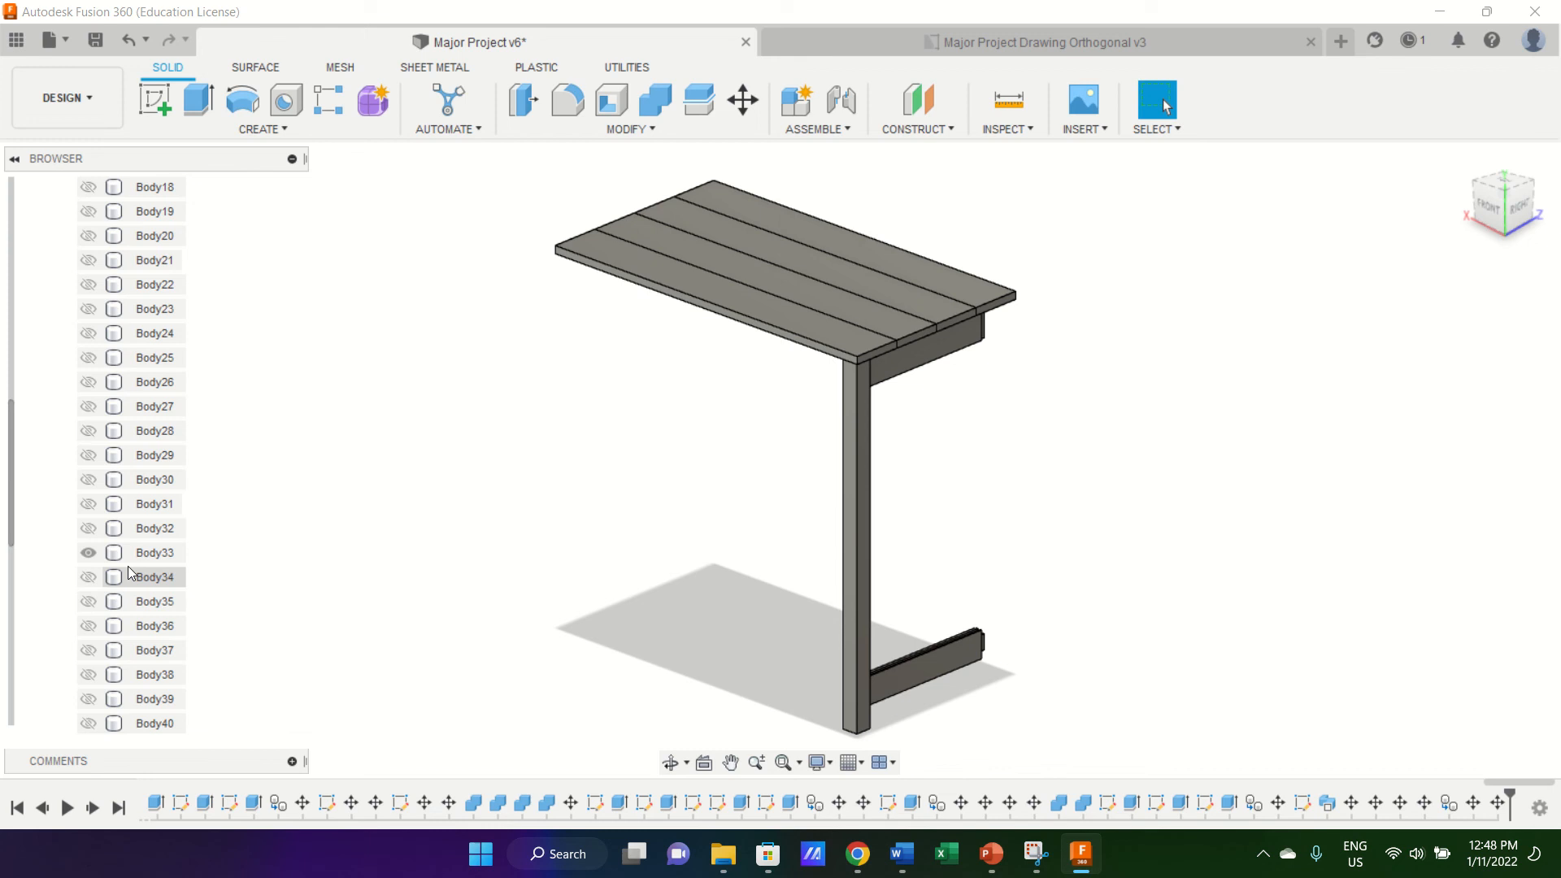
Find the second leg among the hidden bodies from Body27 onward and show Body32.
{"action": "left_click", "coordinate": [92, 406]}
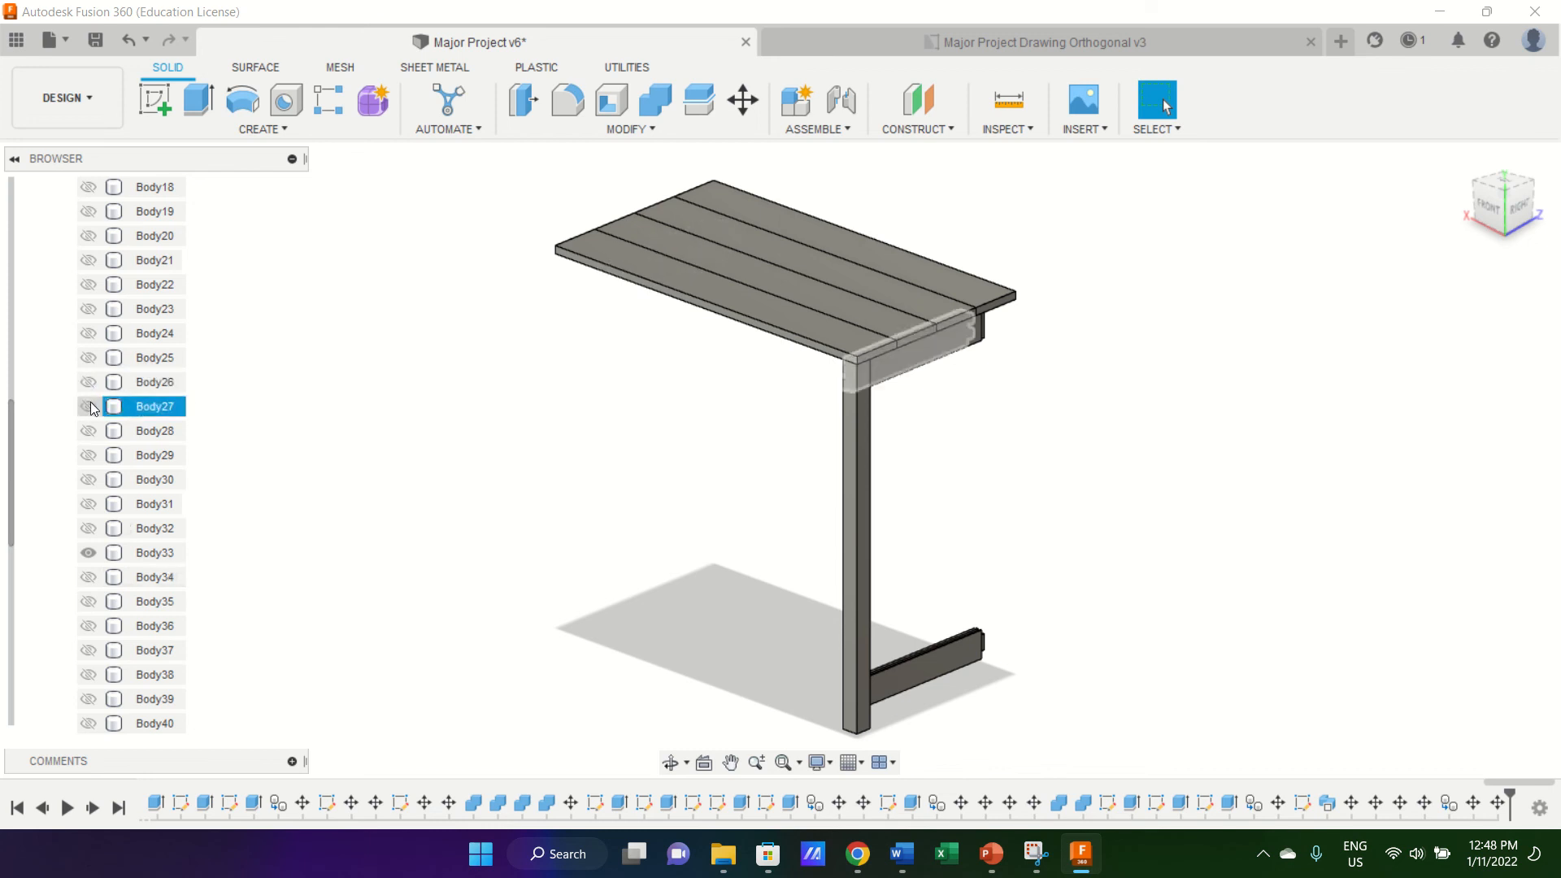
{"action": "left_click", "coordinate": [92, 431]}
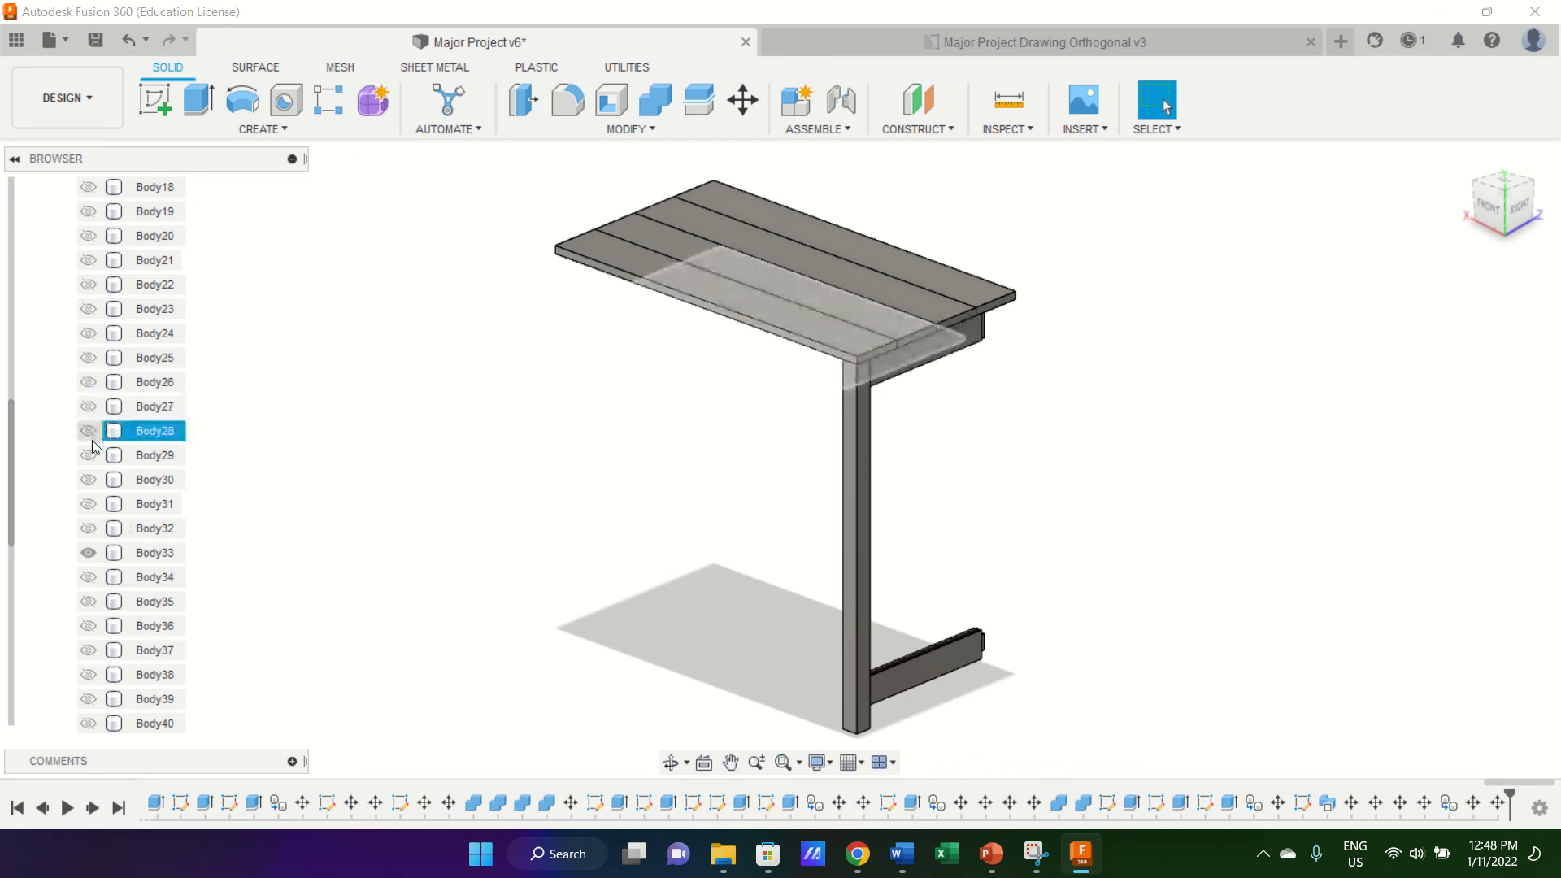
{"action": "left_click", "coordinate": [94, 455]}
{"action": "left_click", "coordinate": [92, 480]}
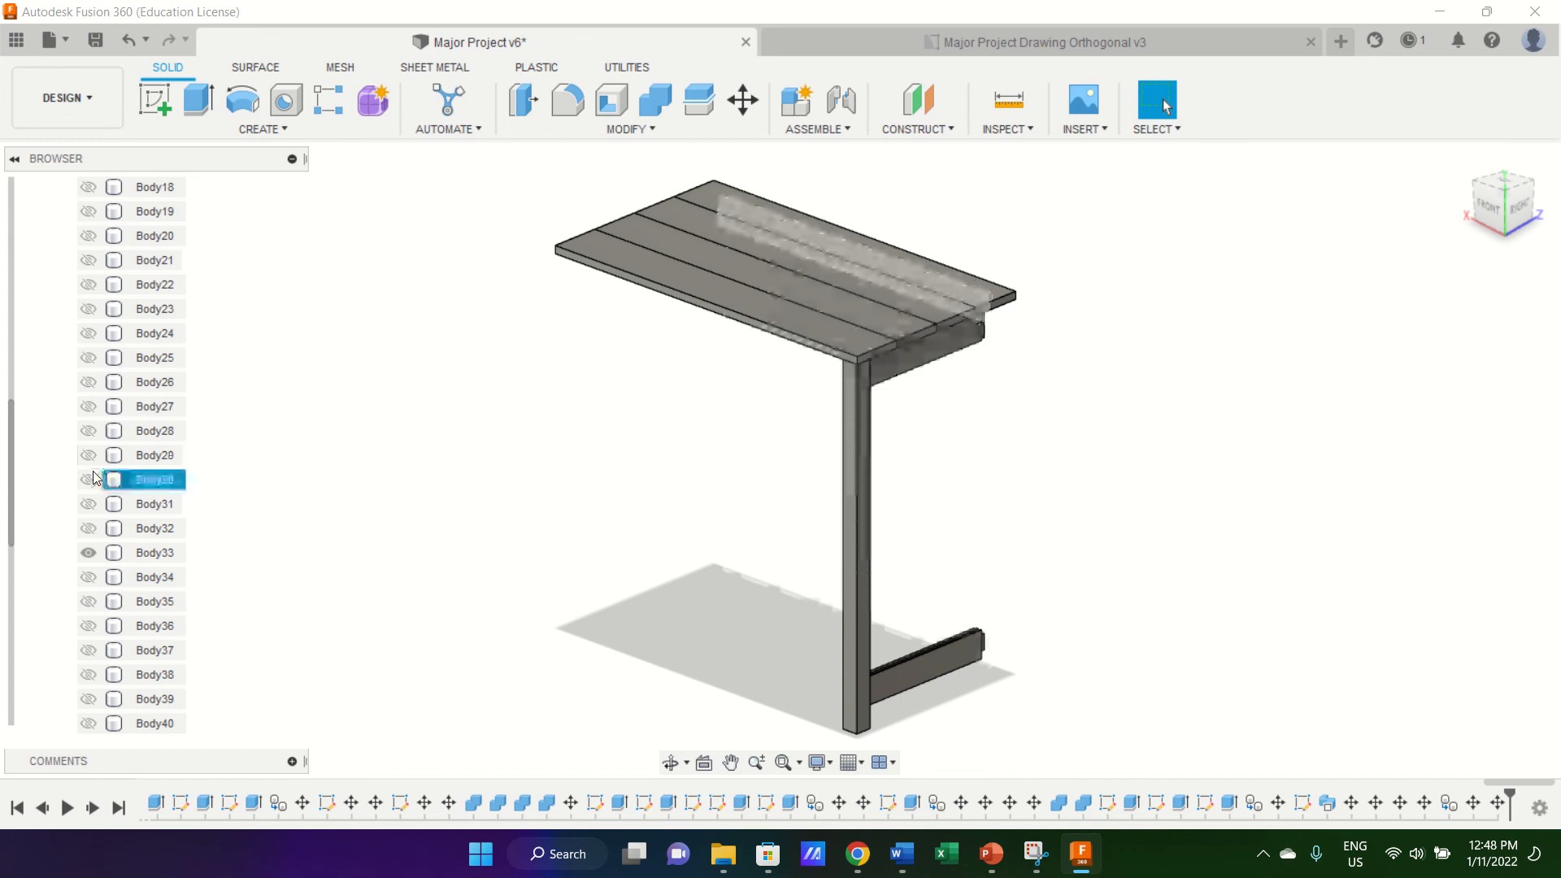
{"action": "left_click", "coordinate": [97, 503]}
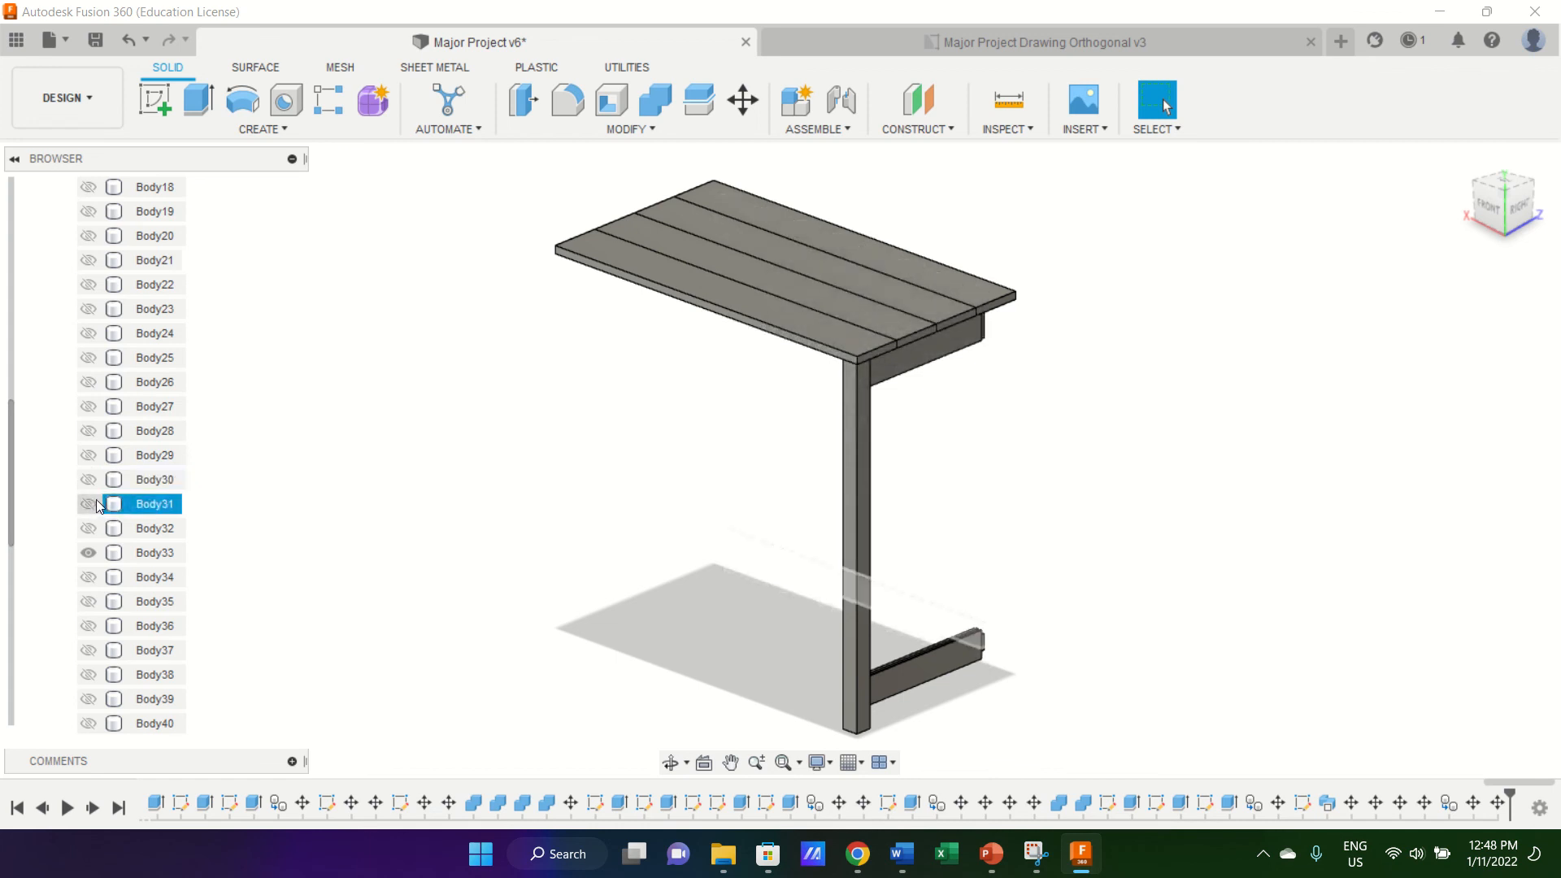
{"action": "left_click", "coordinate": [96, 529]}
{"action": "left_click", "coordinate": [91, 528]}
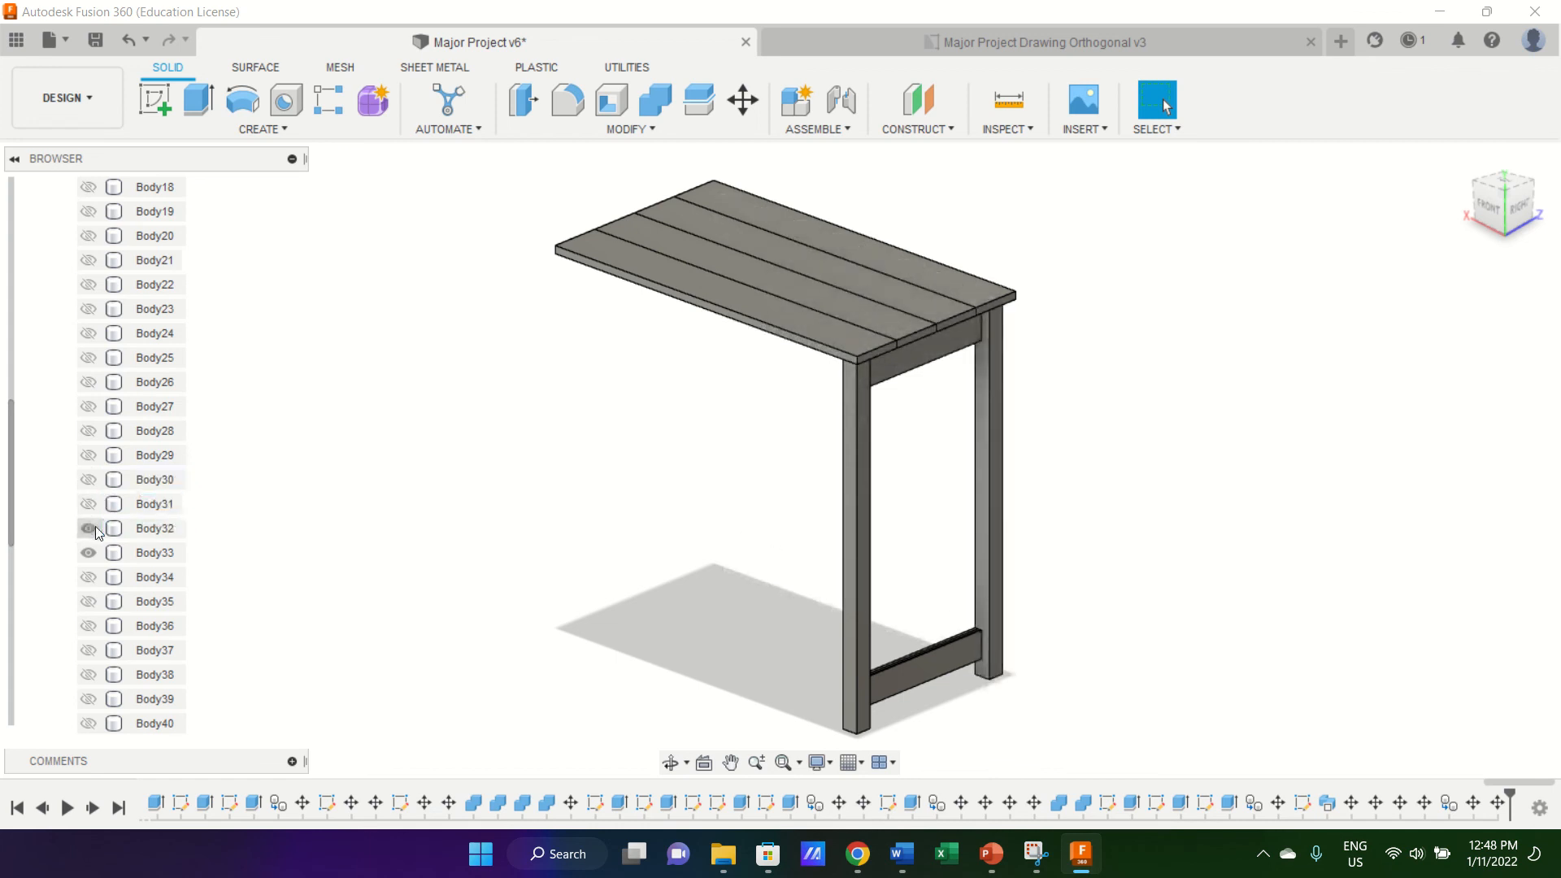
Preview the hidden bodies from Body34 through Body51 to check for further parts of the leg frame.
{"action": "left_click", "coordinate": [91, 577]}
{"action": "left_click", "coordinate": [89, 603]}
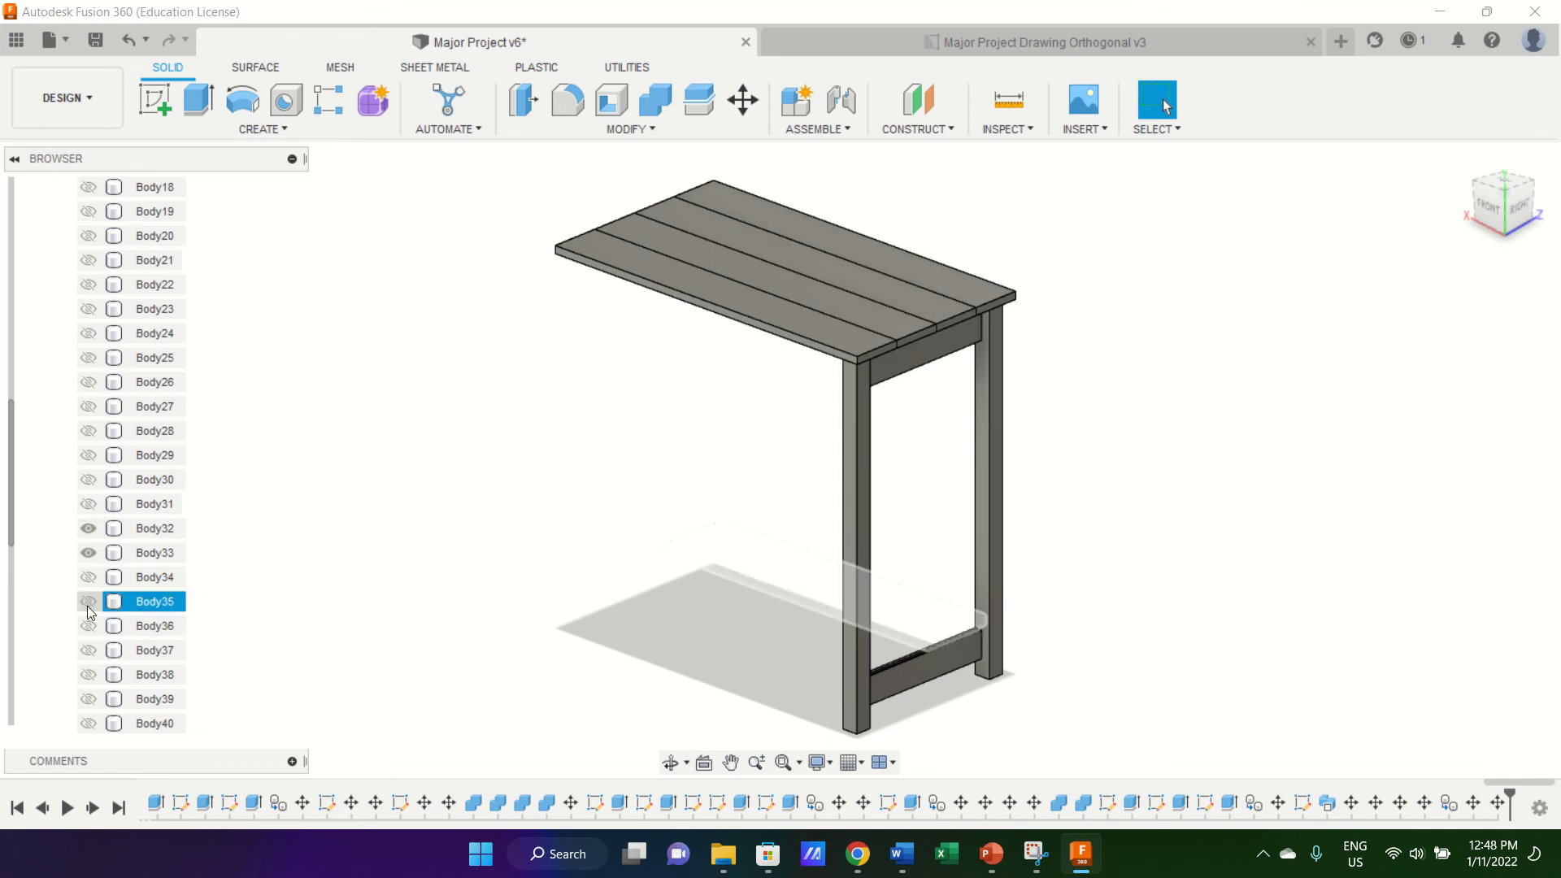
{"action": "left_click", "coordinate": [89, 626]}
{"action": "left_click", "coordinate": [90, 650]}
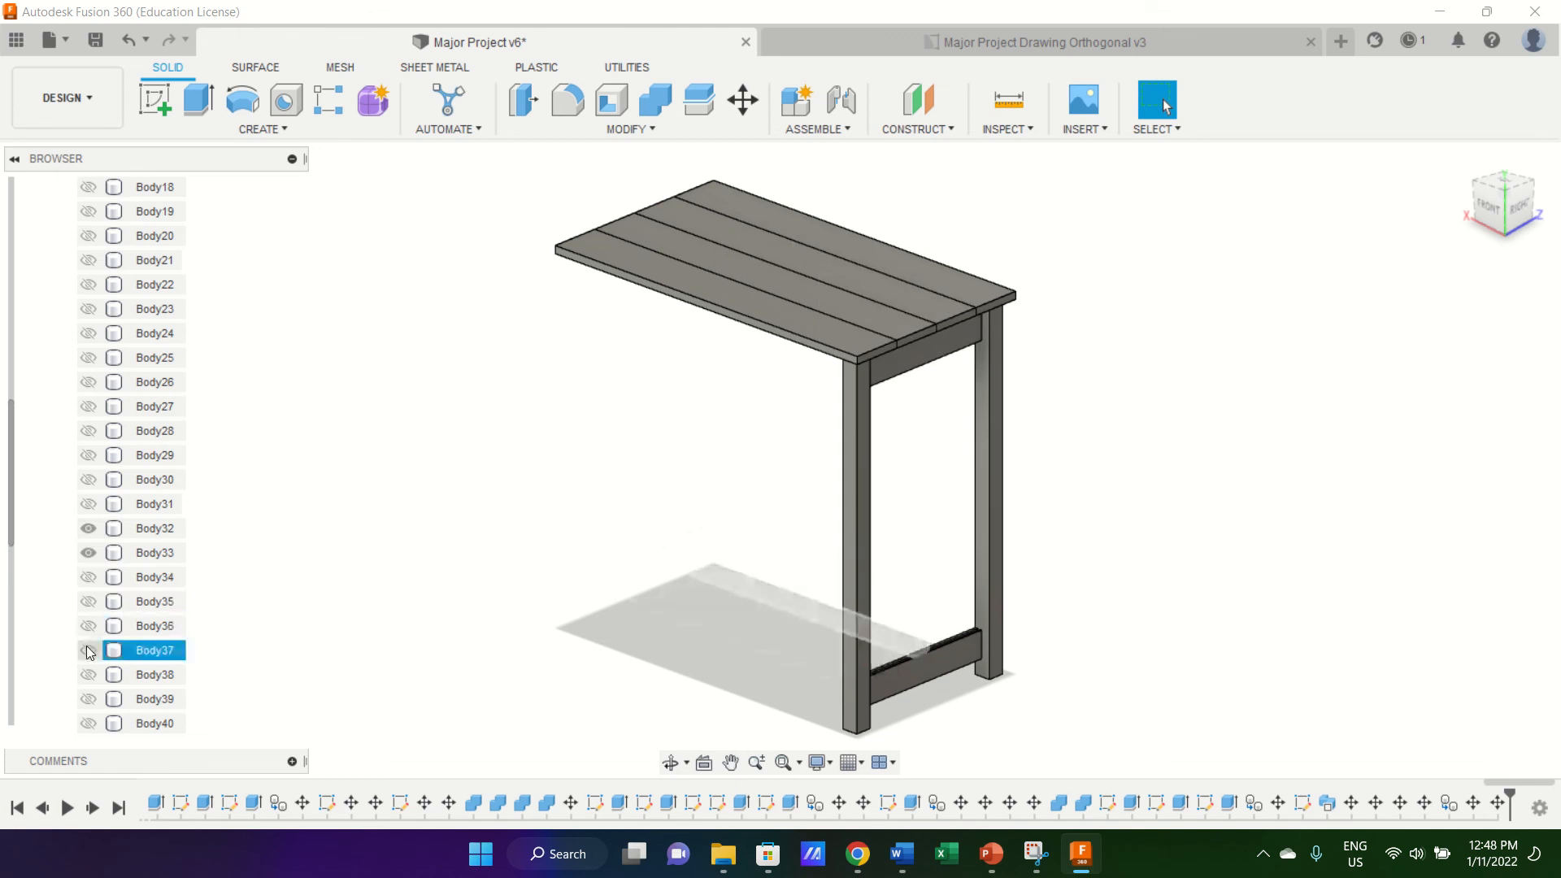
{"action": "left_click", "coordinate": [89, 675]}
{"action": "left_click", "coordinate": [90, 697]}
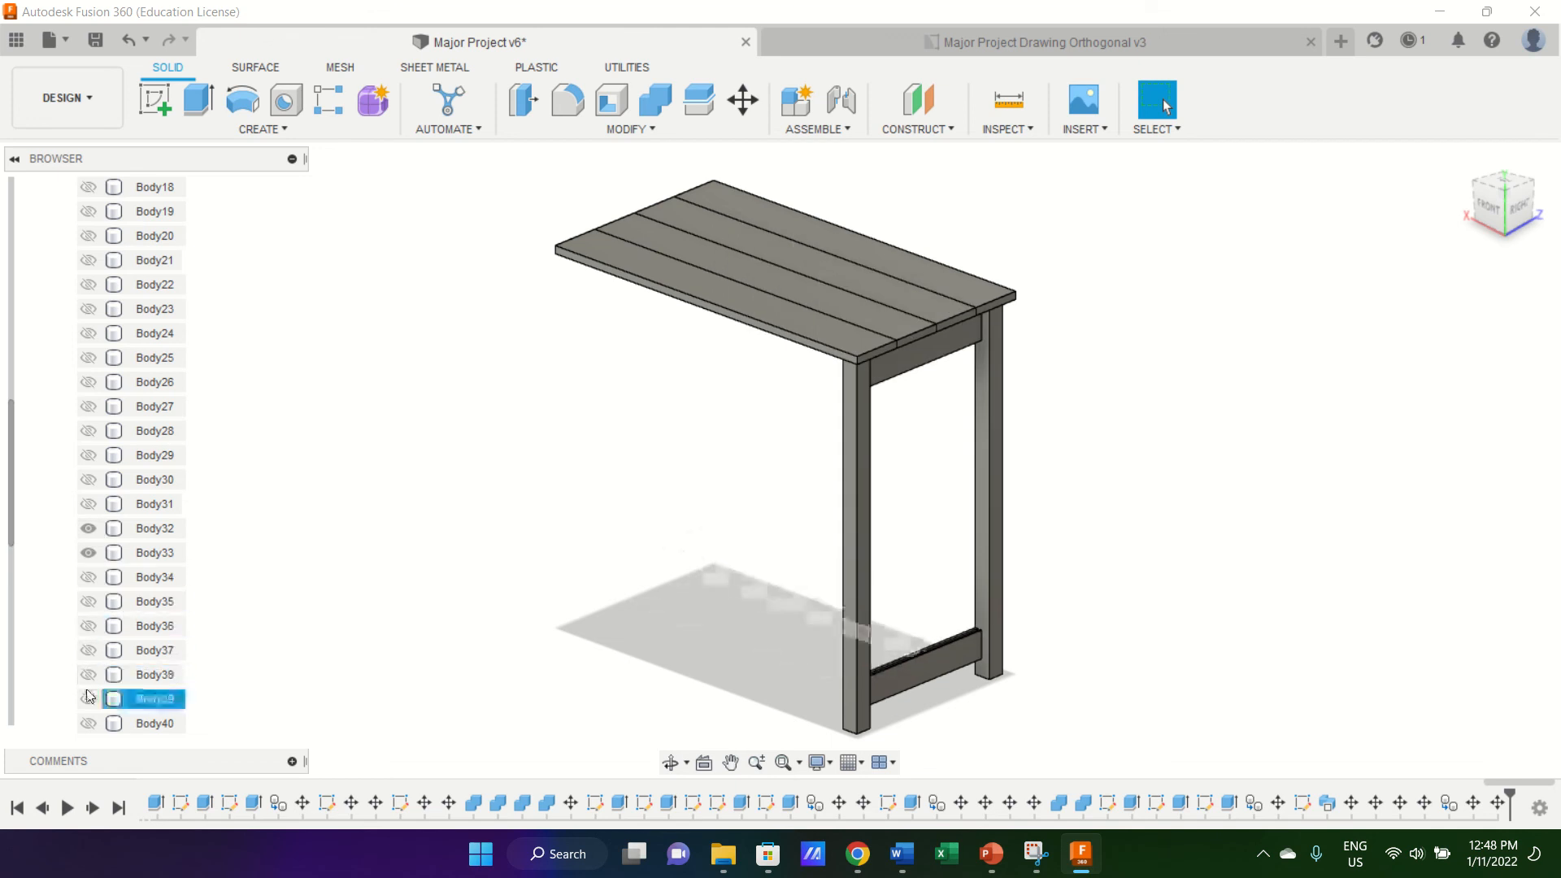
{"action": "scroll", "coordinate": [152, 697], "scroll_direction": "down", "scroll_amount": 4}
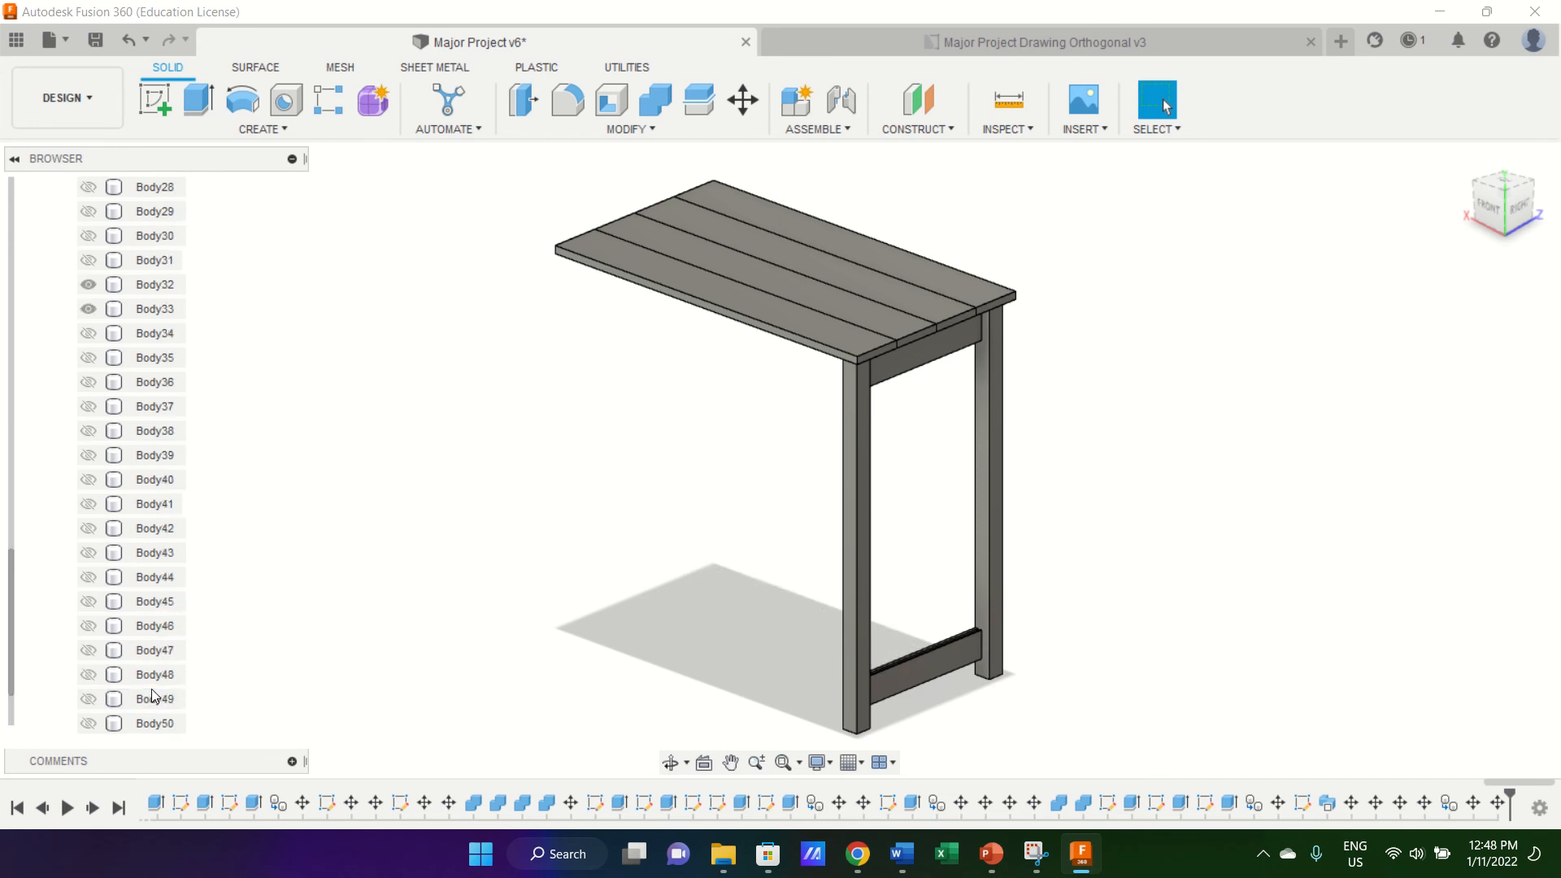
{"action": "left_click", "coordinate": [87, 431]}
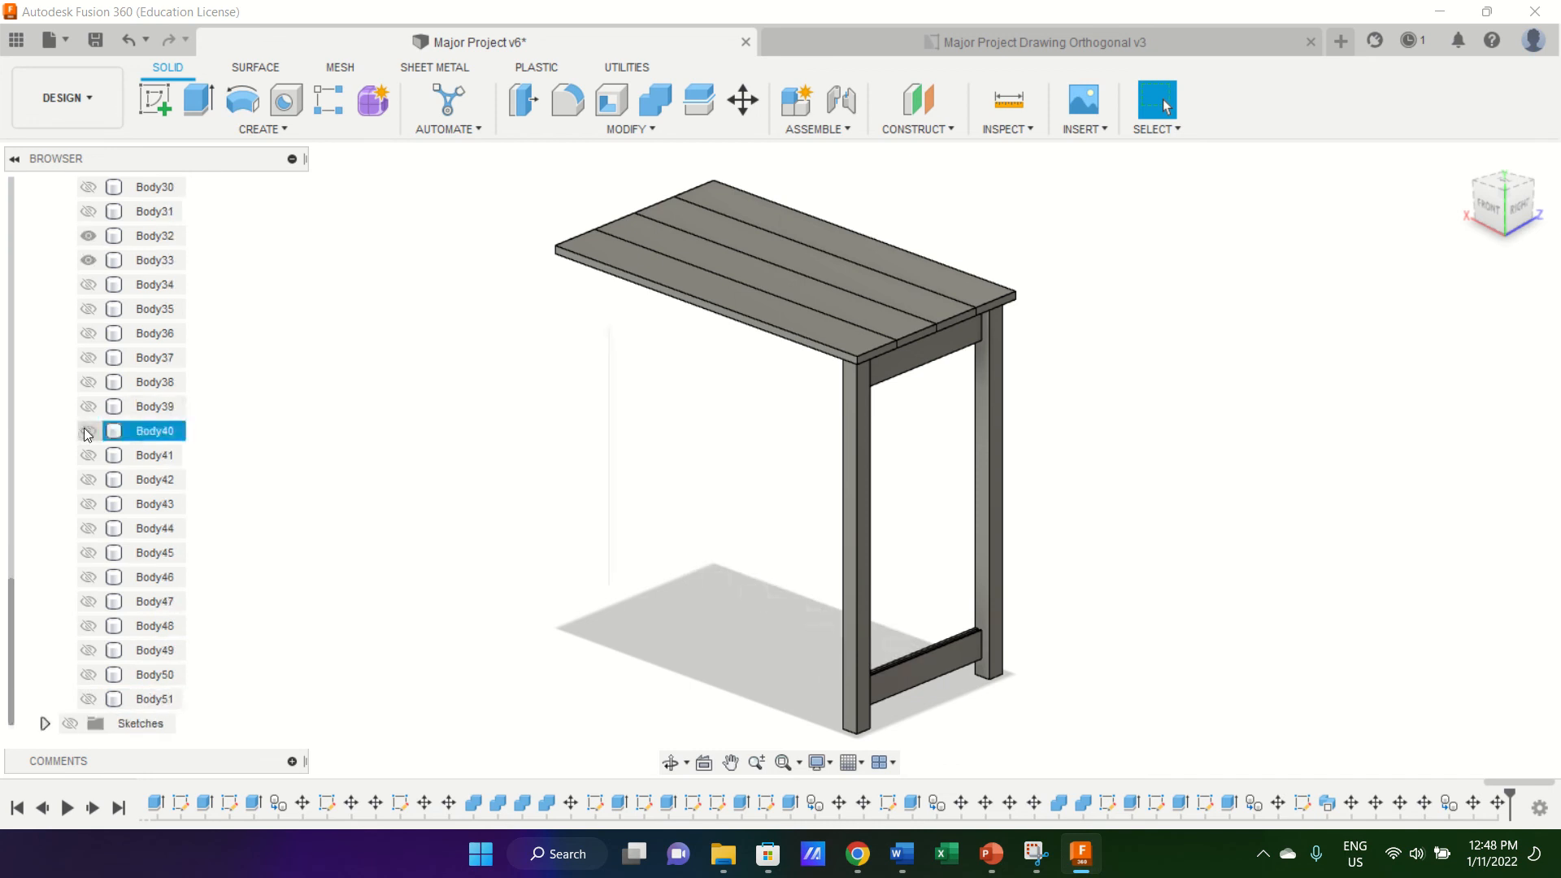
{"action": "left_click", "coordinate": [90, 456]}
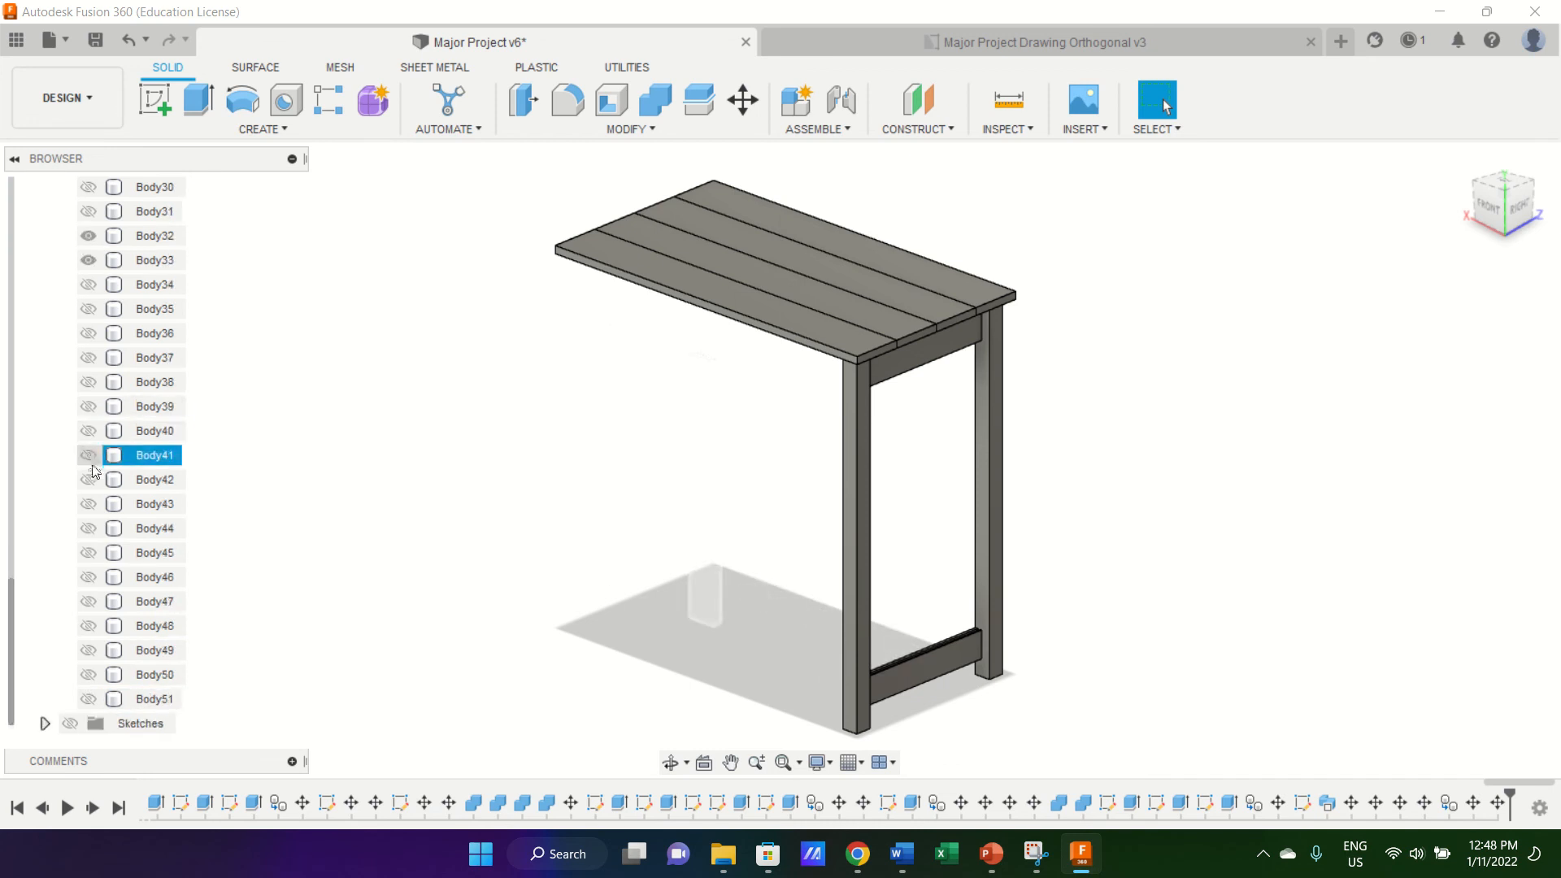
{"action": "left_click", "coordinate": [95, 479]}
{"action": "left_click", "coordinate": [97, 505]}
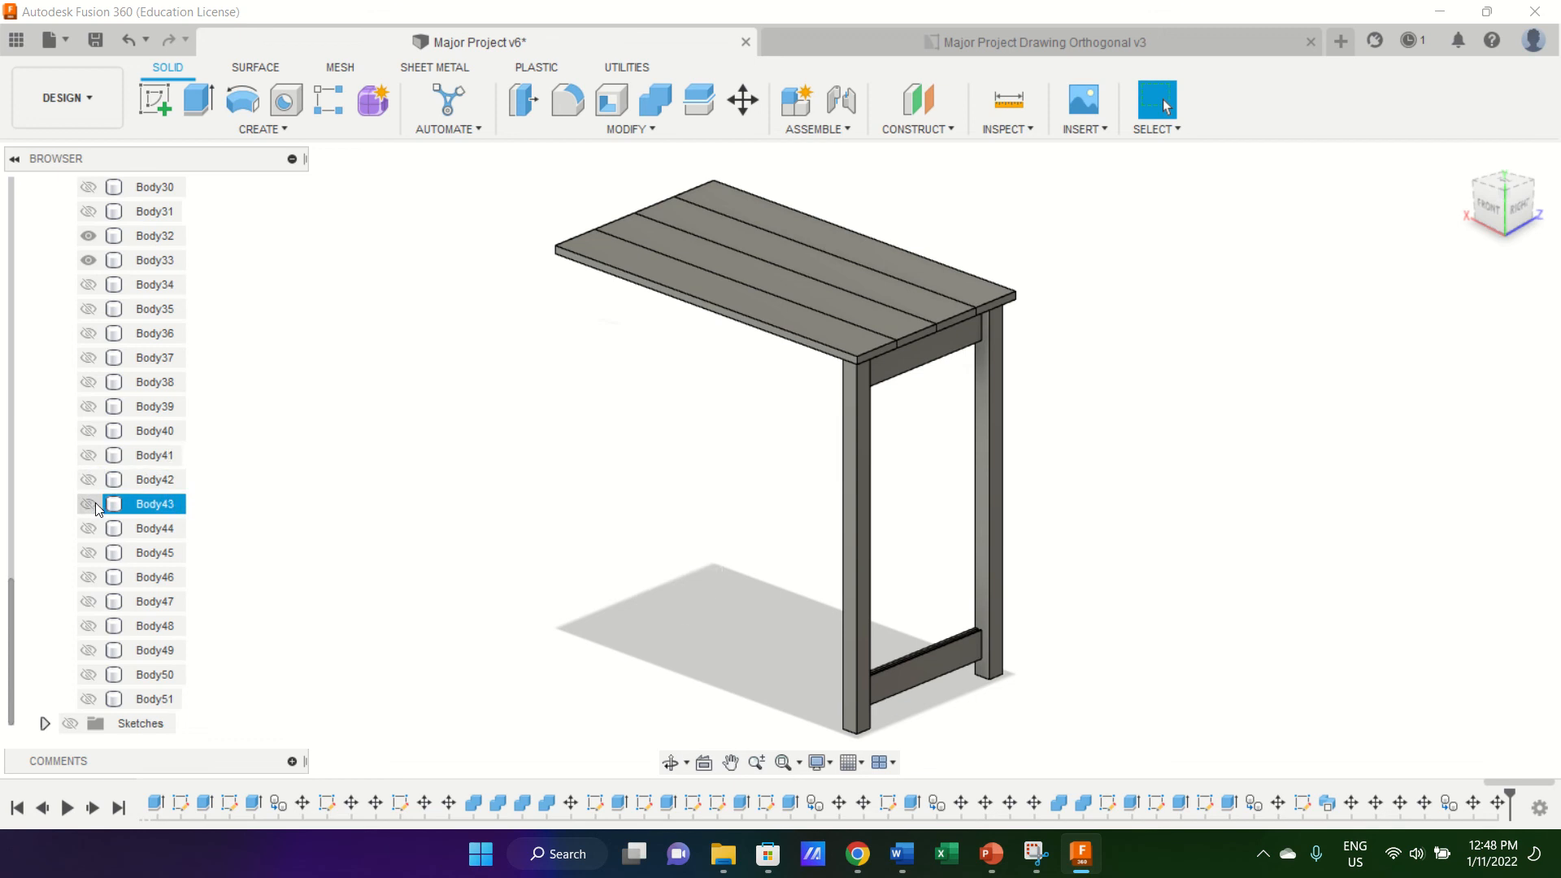
{"action": "left_click", "coordinate": [95, 530]}
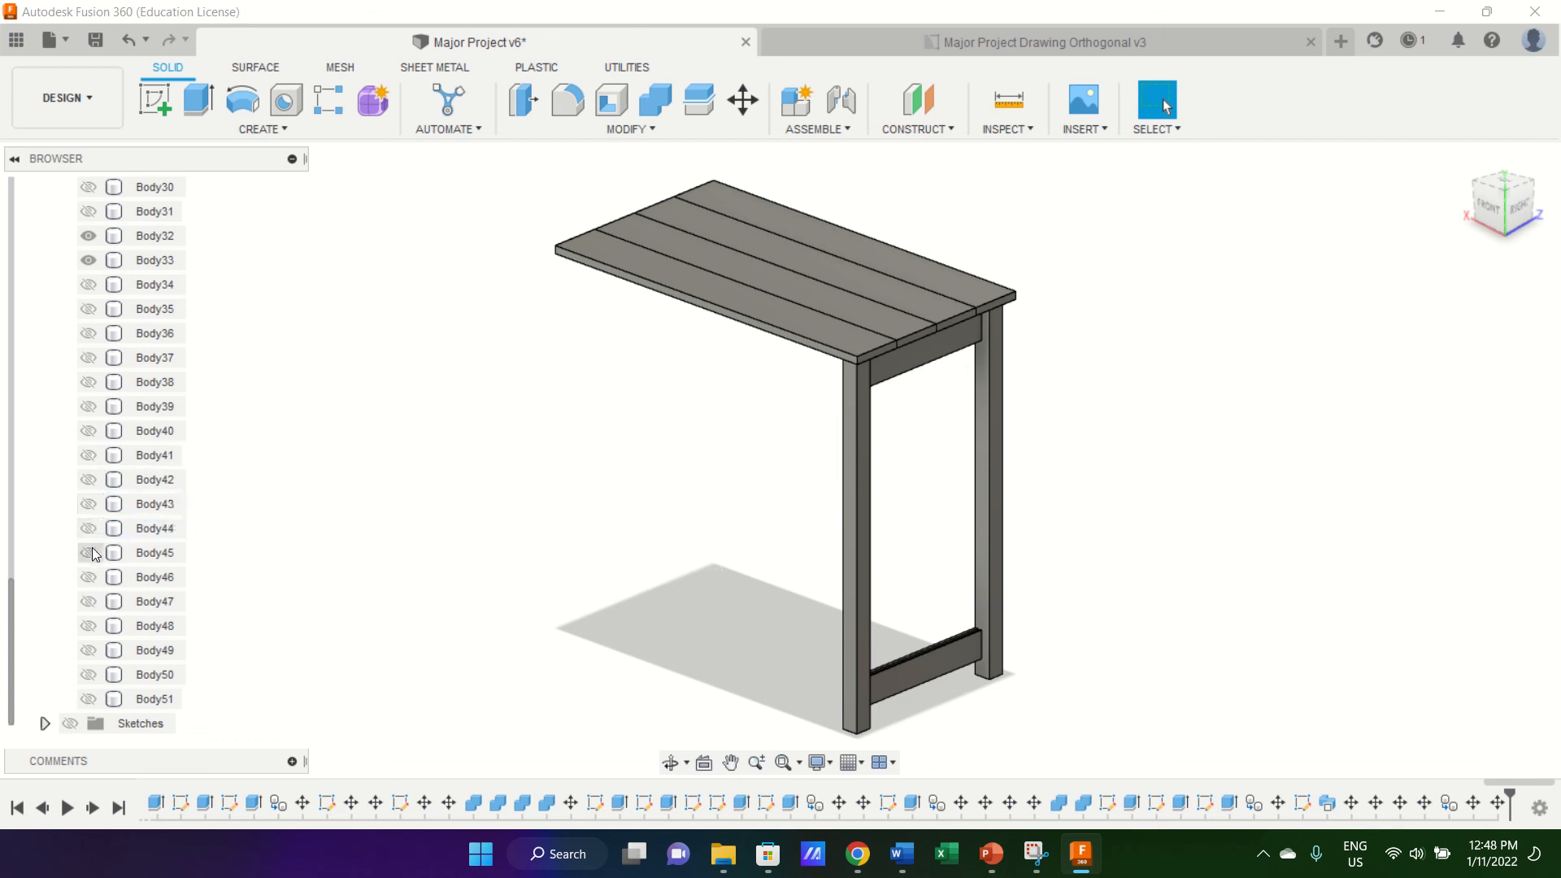
{"action": "left_click", "coordinate": [94, 555]}
{"action": "left_click", "coordinate": [94, 579]}
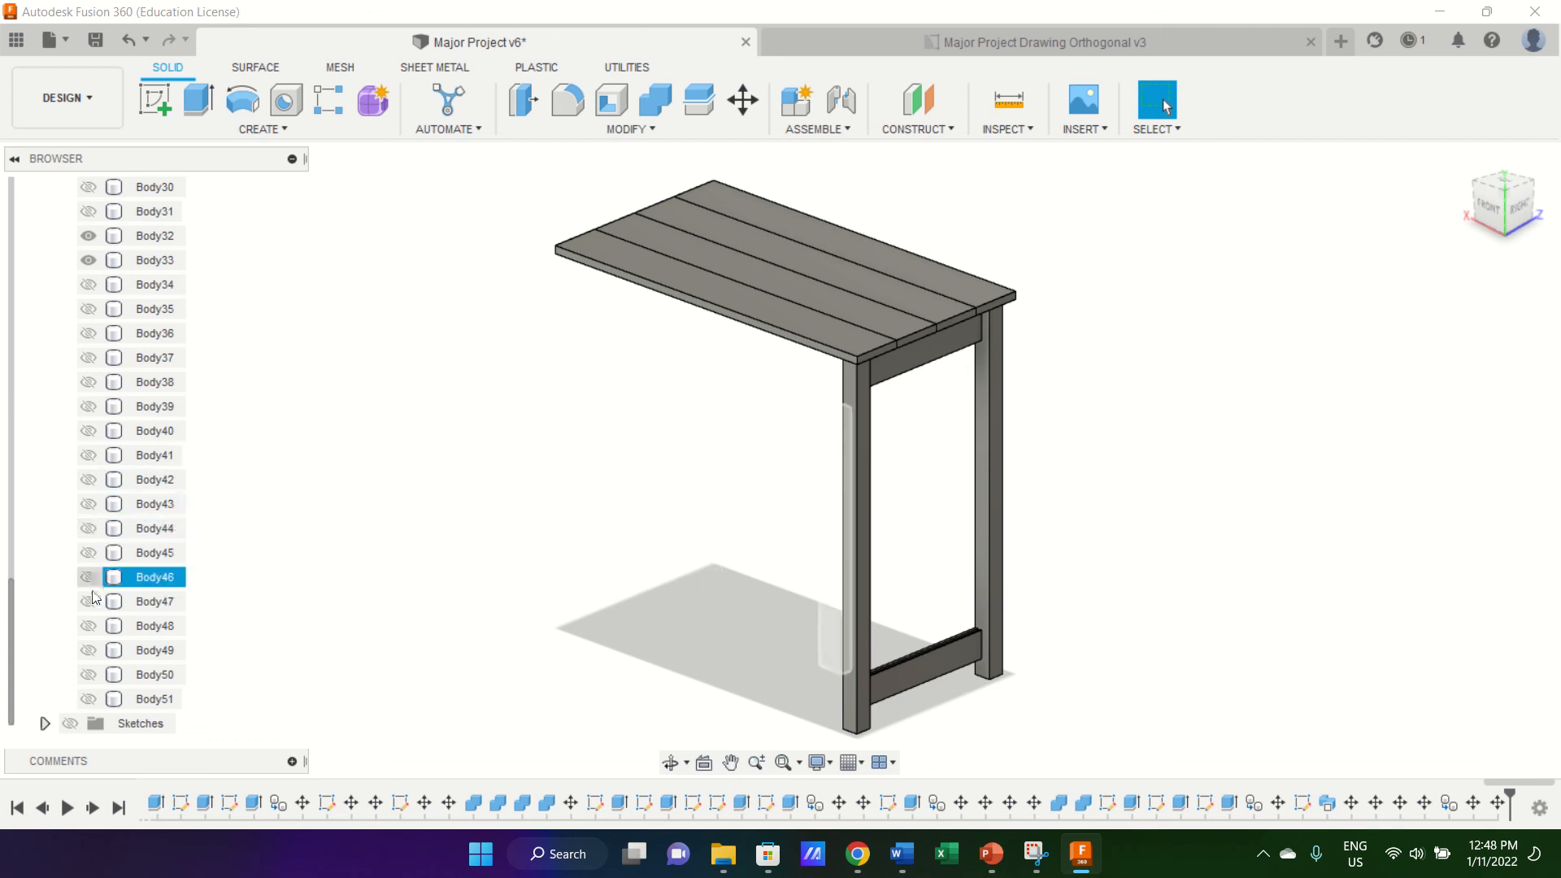
{"action": "left_click", "coordinate": [95, 602]}
{"action": "left_click", "coordinate": [94, 628]}
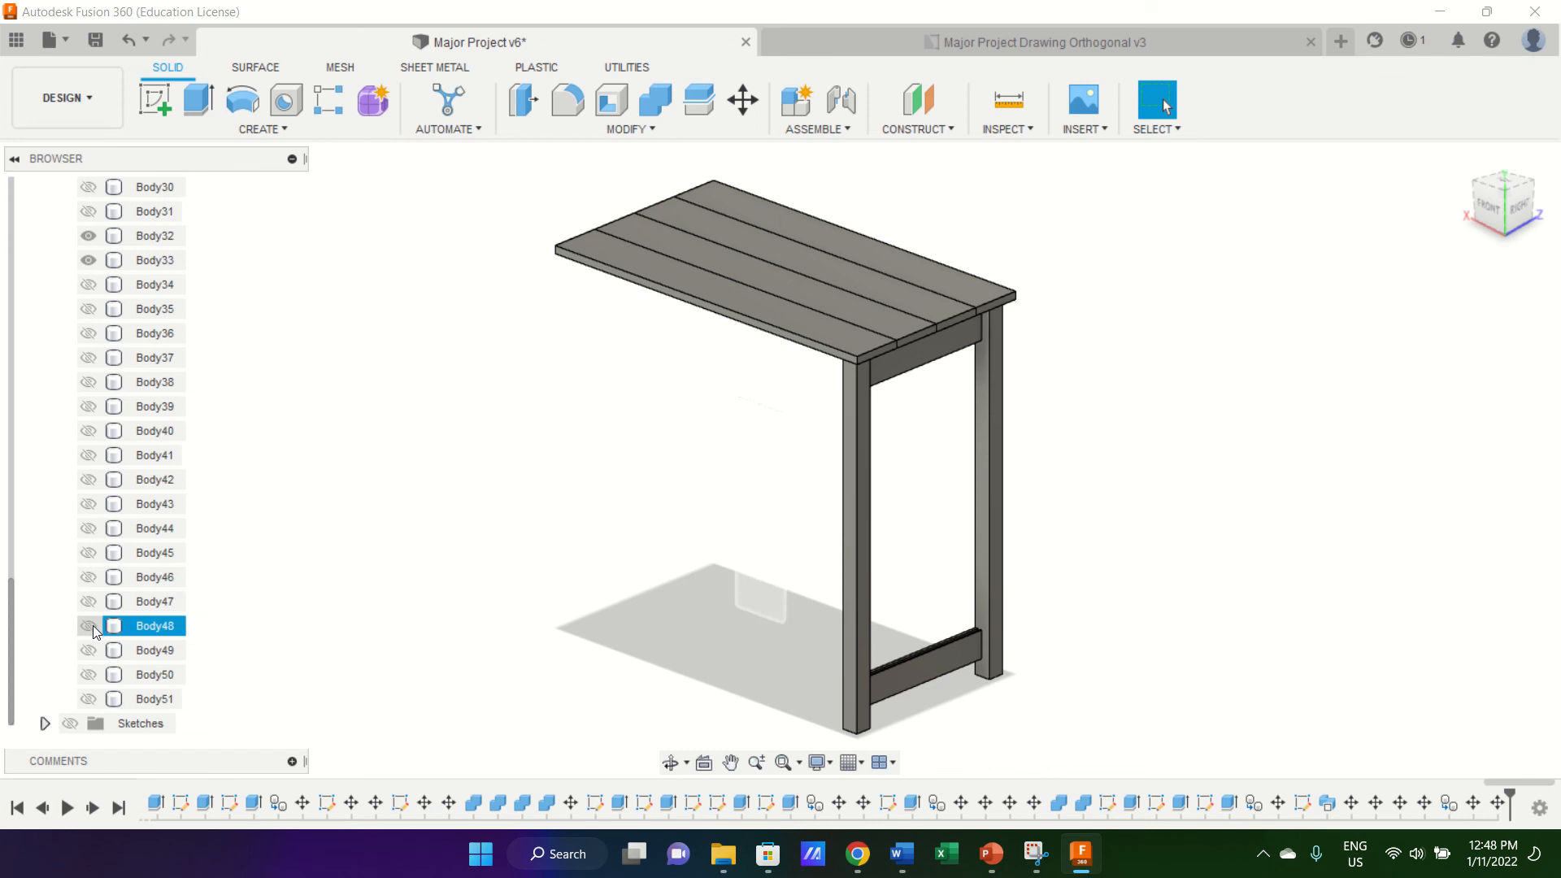
{"action": "left_click", "coordinate": [94, 650]}
{"action": "left_click", "coordinate": [94, 674]}
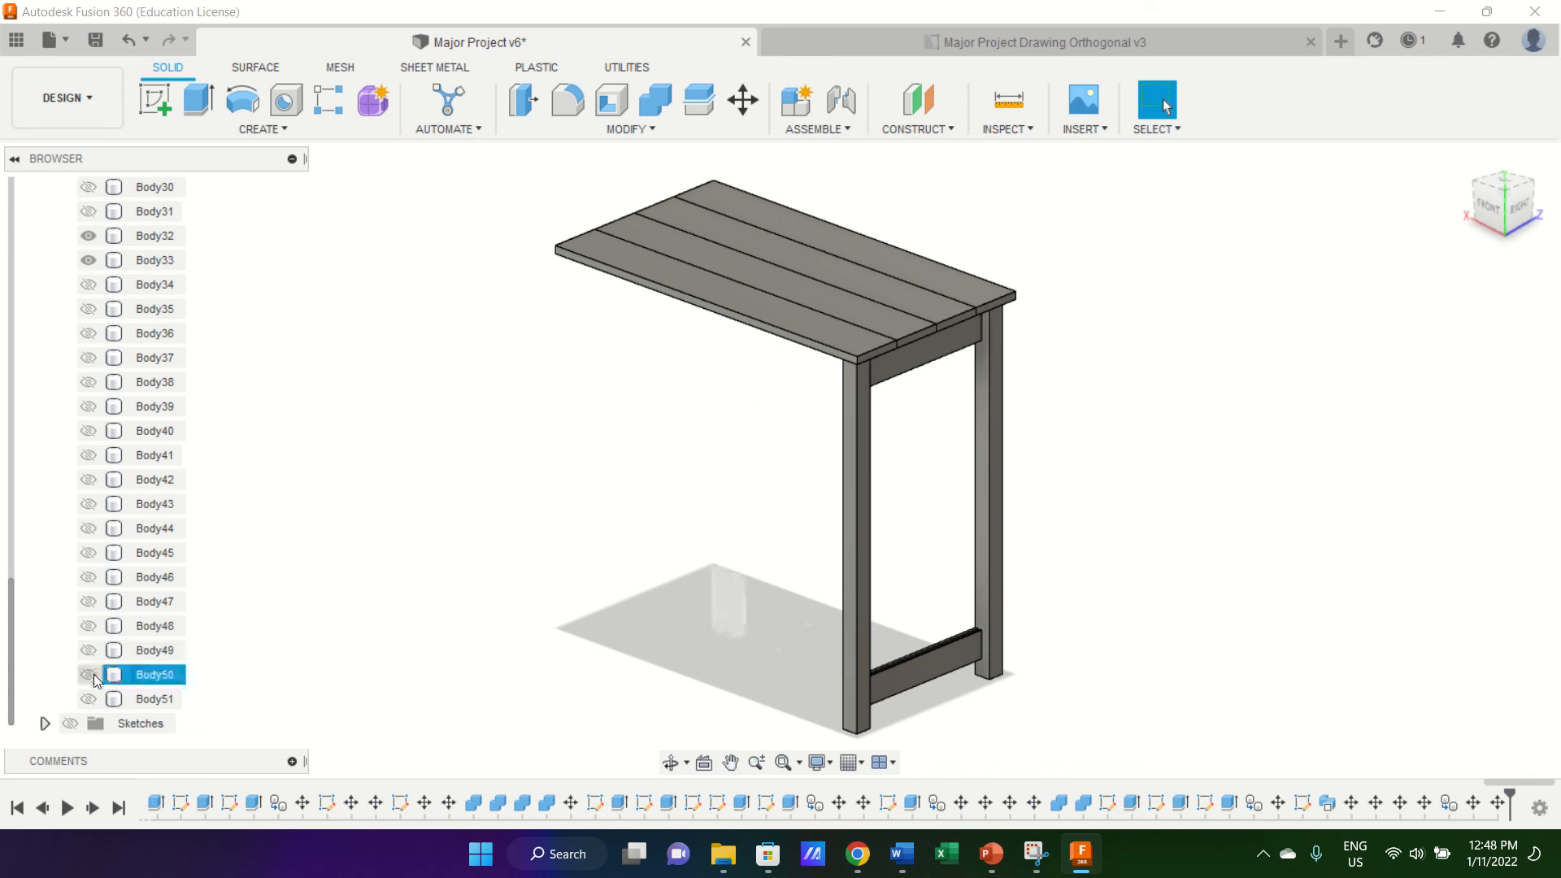
{"action": "left_click", "coordinate": [93, 699]}
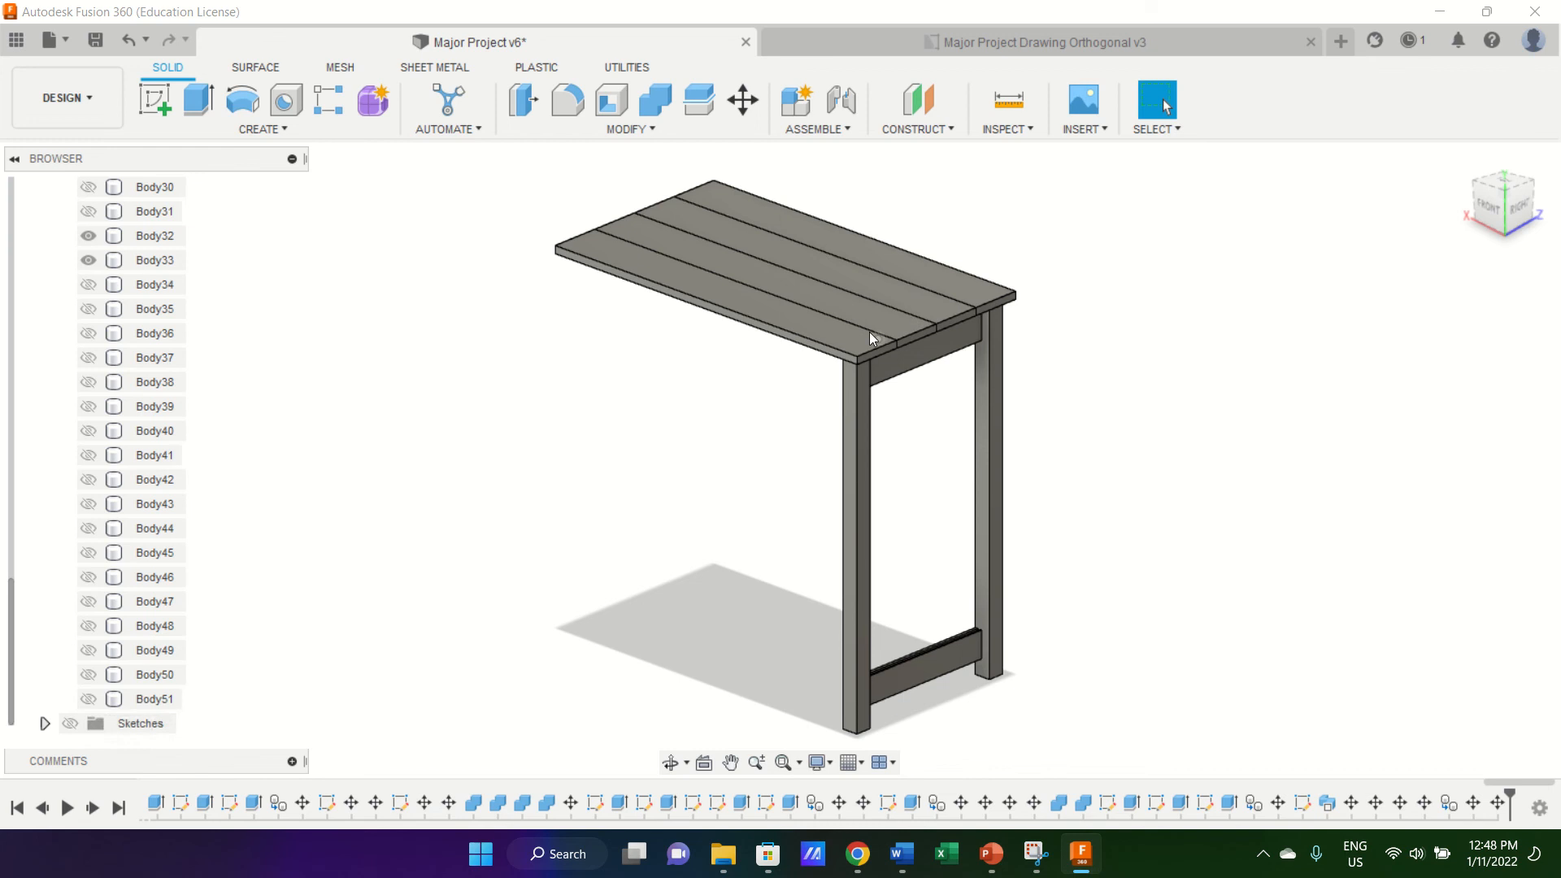
Hide the tabletop boards Body33, Body2, Body3 and Body13 so only the leg frame is shown.
{"action": "scroll", "coordinate": [342, 372], "scroll_direction": "down", "scroll_amount": 4}
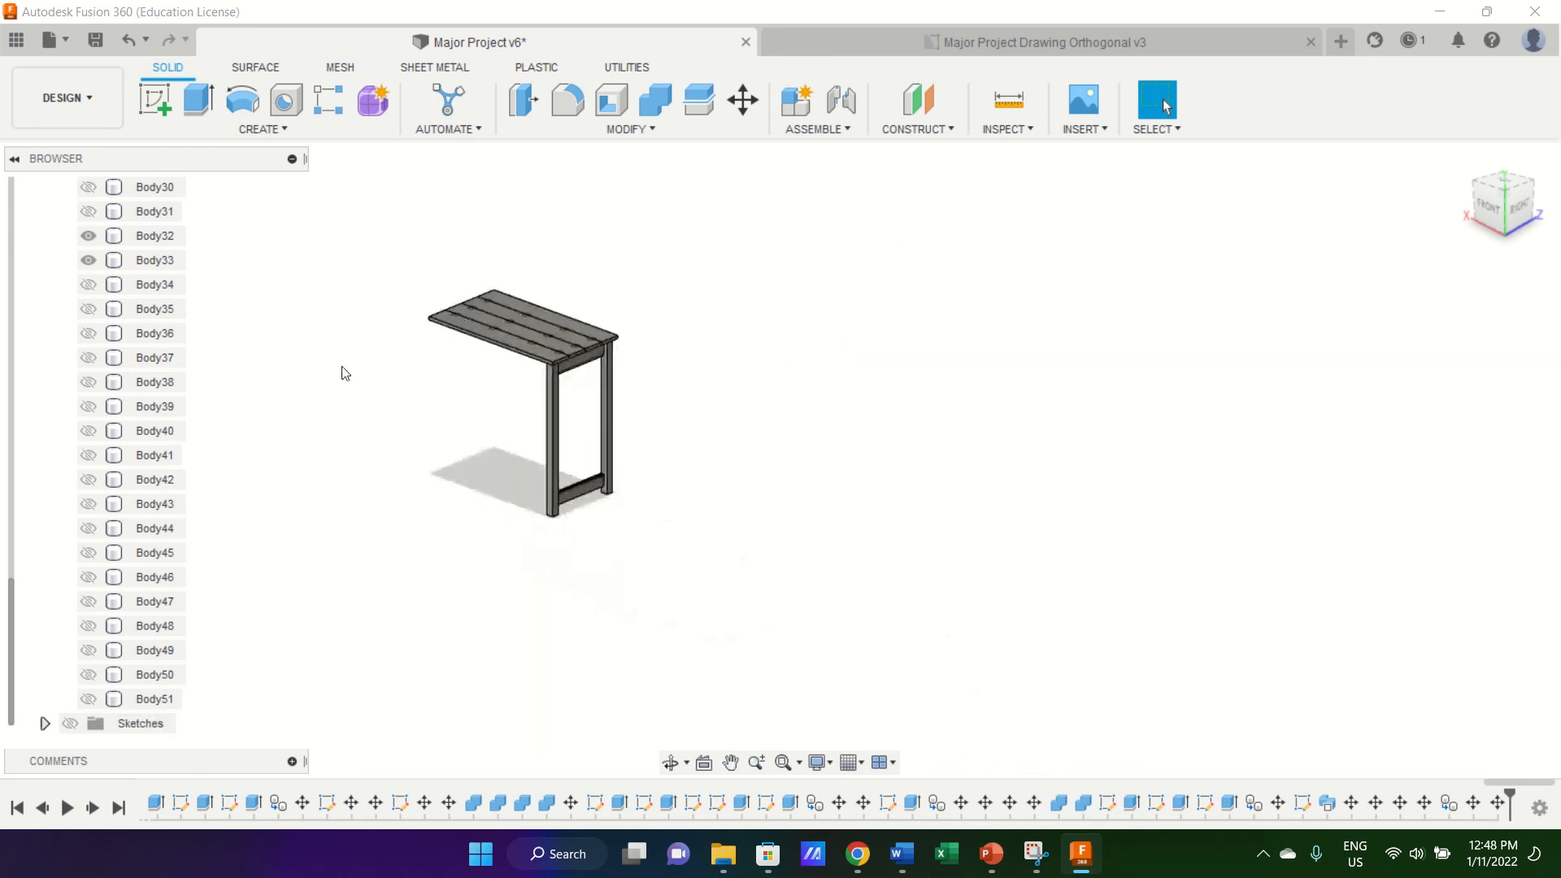
{"action": "scroll", "coordinate": [341, 372], "scroll_direction": "up", "scroll_amount": 4}
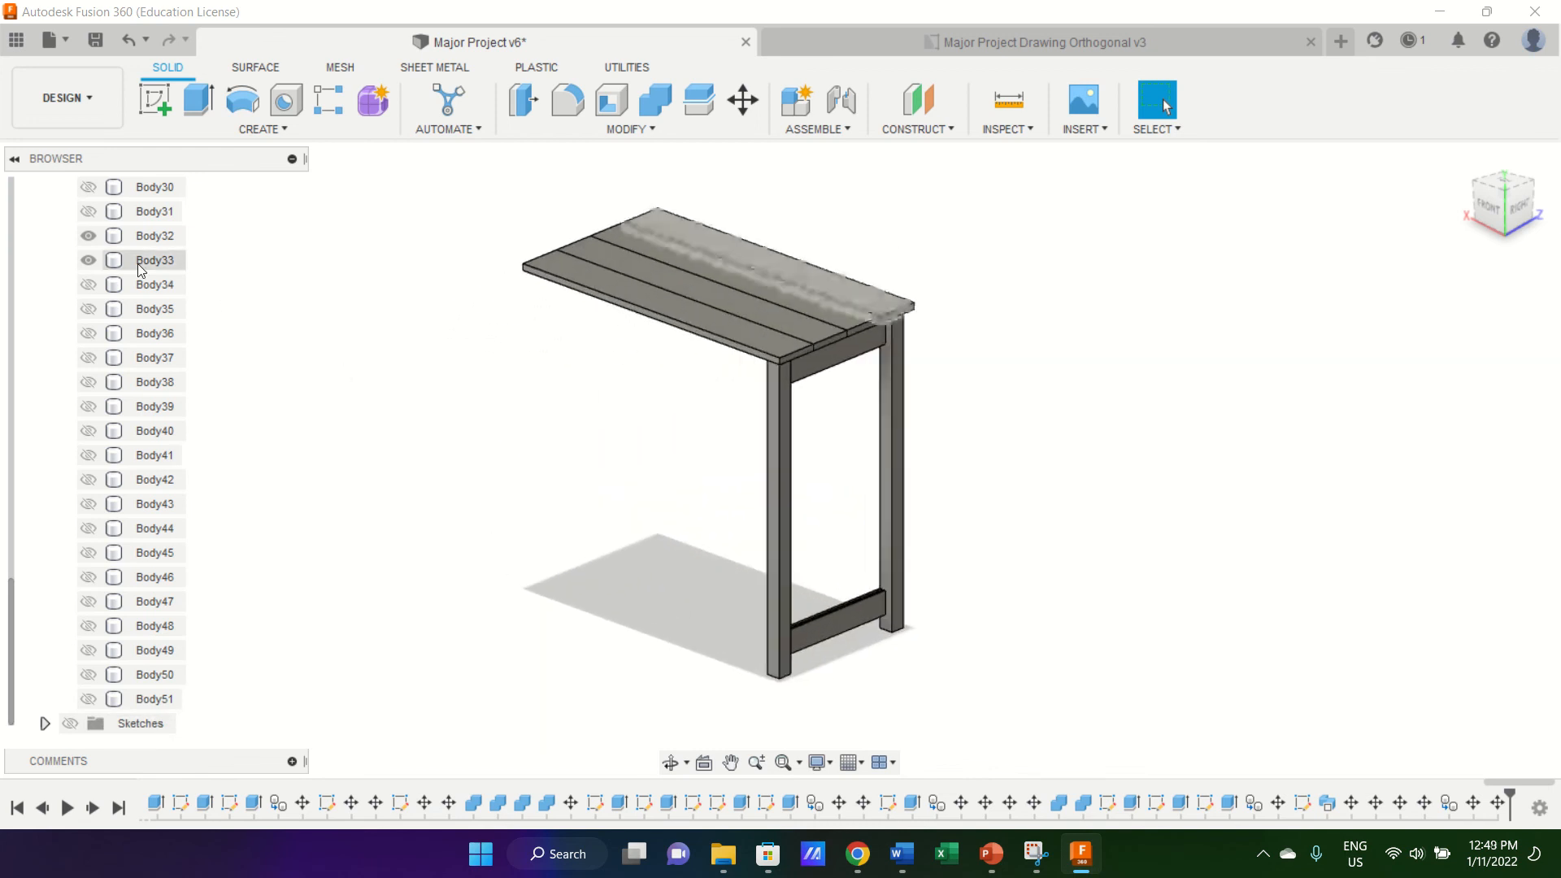
{"action": "left_click", "coordinate": [88, 260]}
{"action": "scroll", "coordinate": [155, 236], "scroll_direction": "up", "scroll_amount": 4}
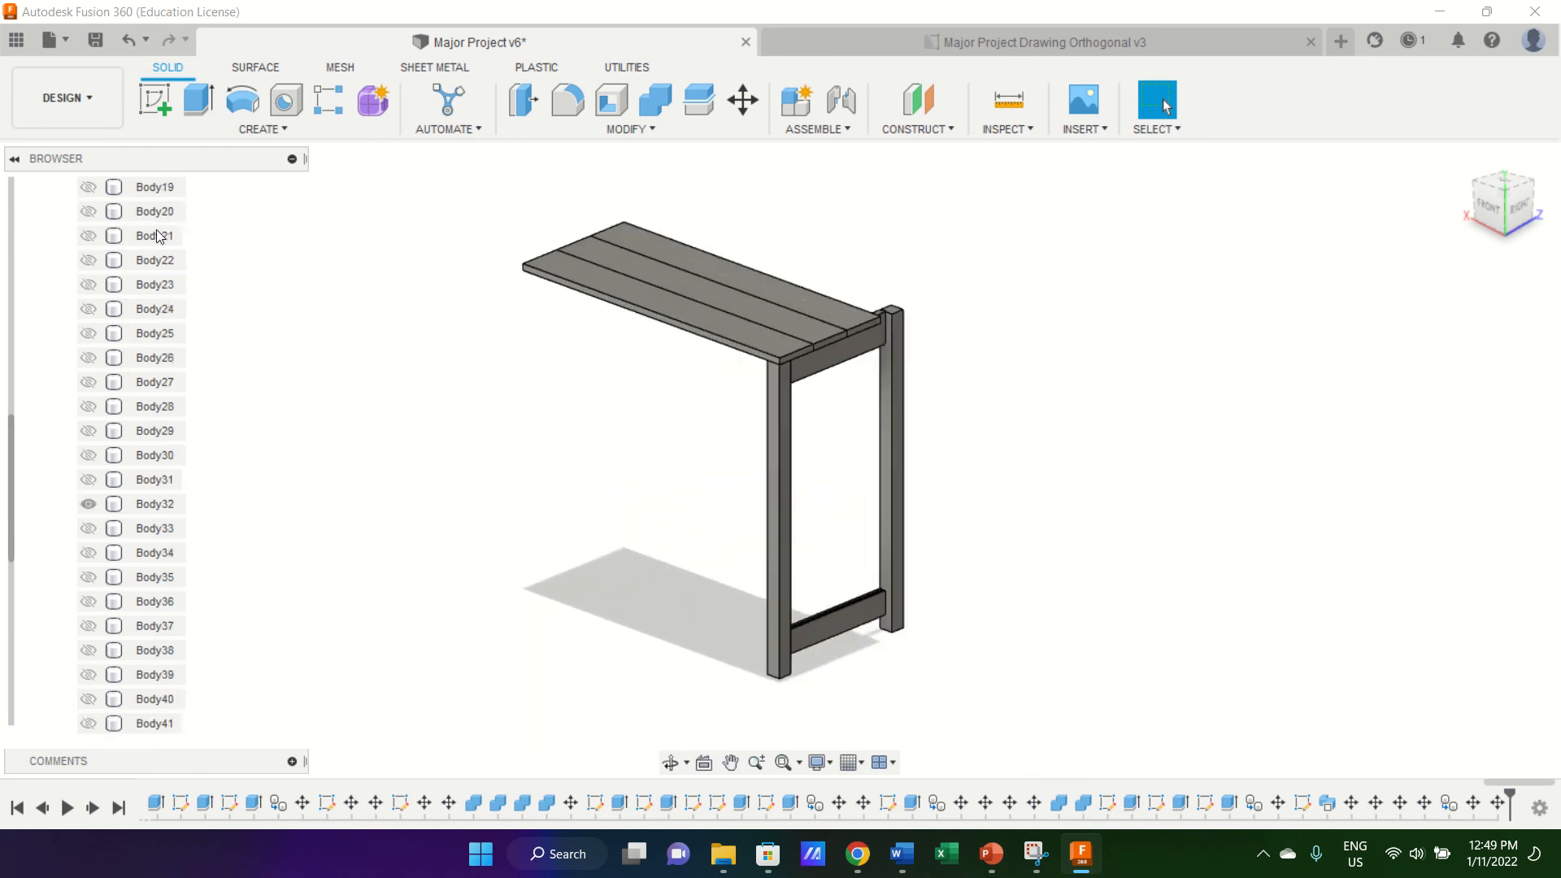
{"action": "scroll", "coordinate": [158, 235], "scroll_direction": "up", "scroll_amount": 5}
{"action": "left_click", "coordinate": [89, 311]}
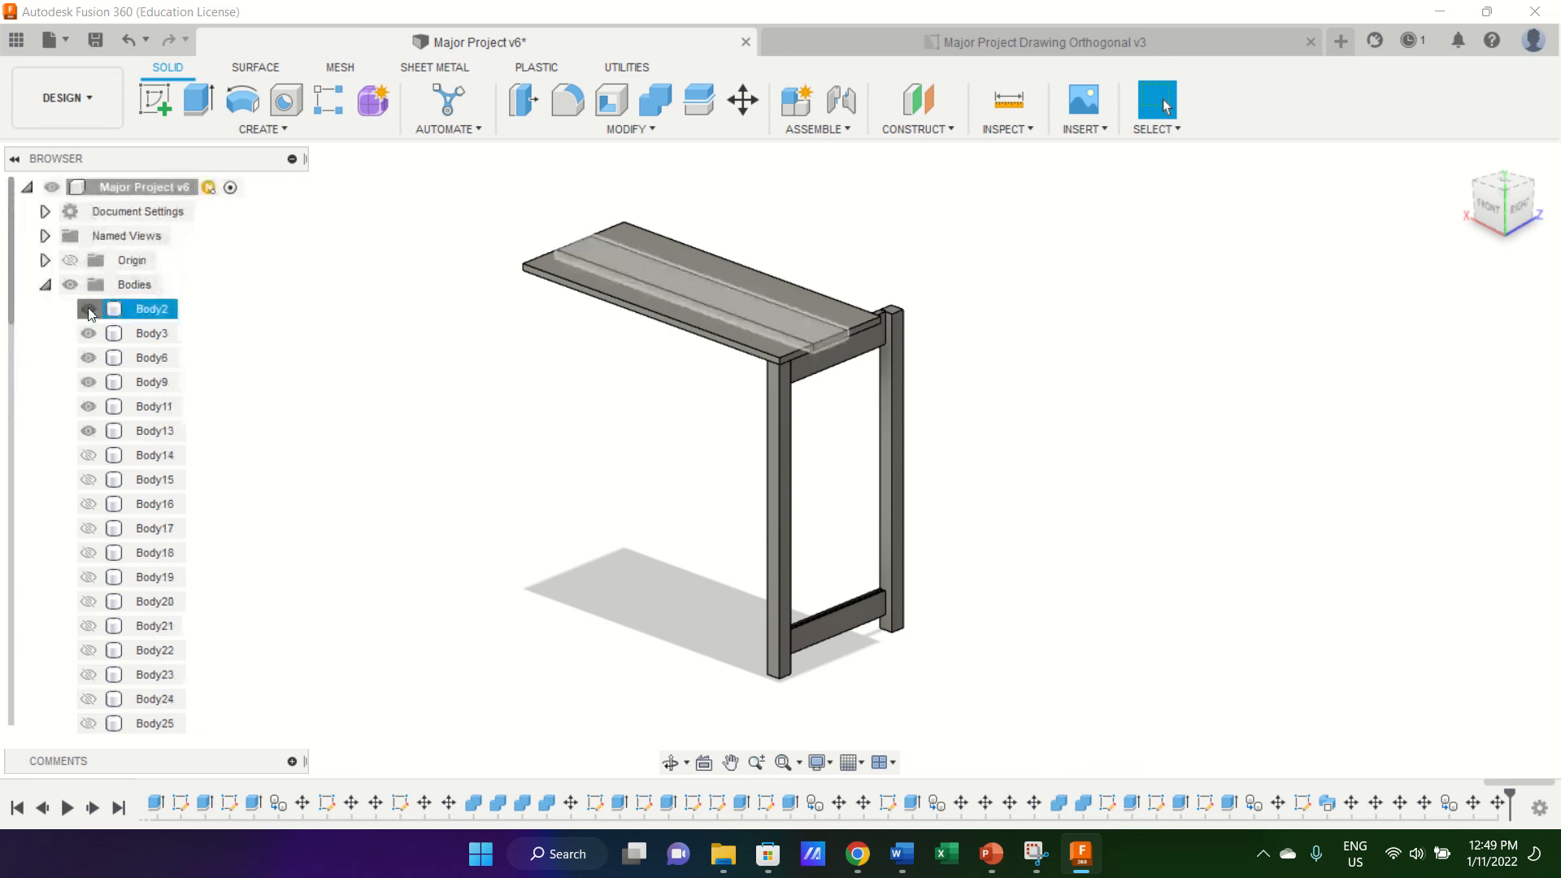
{"action": "left_click", "coordinate": [88, 310]}
{"action": "left_click", "coordinate": [88, 333]}
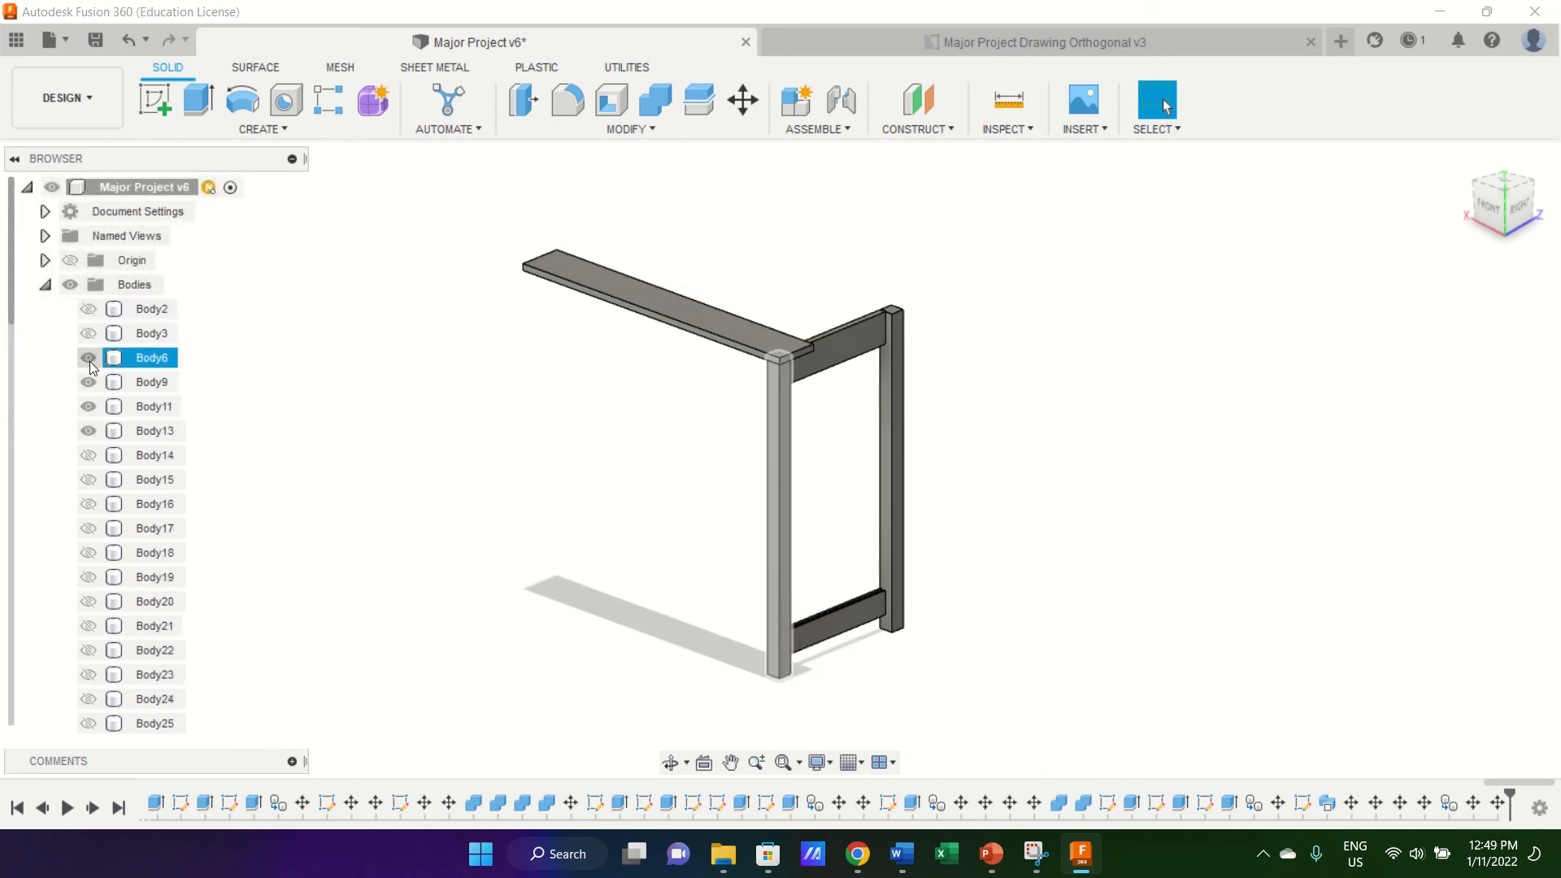
{"action": "left_click", "coordinate": [89, 431]}
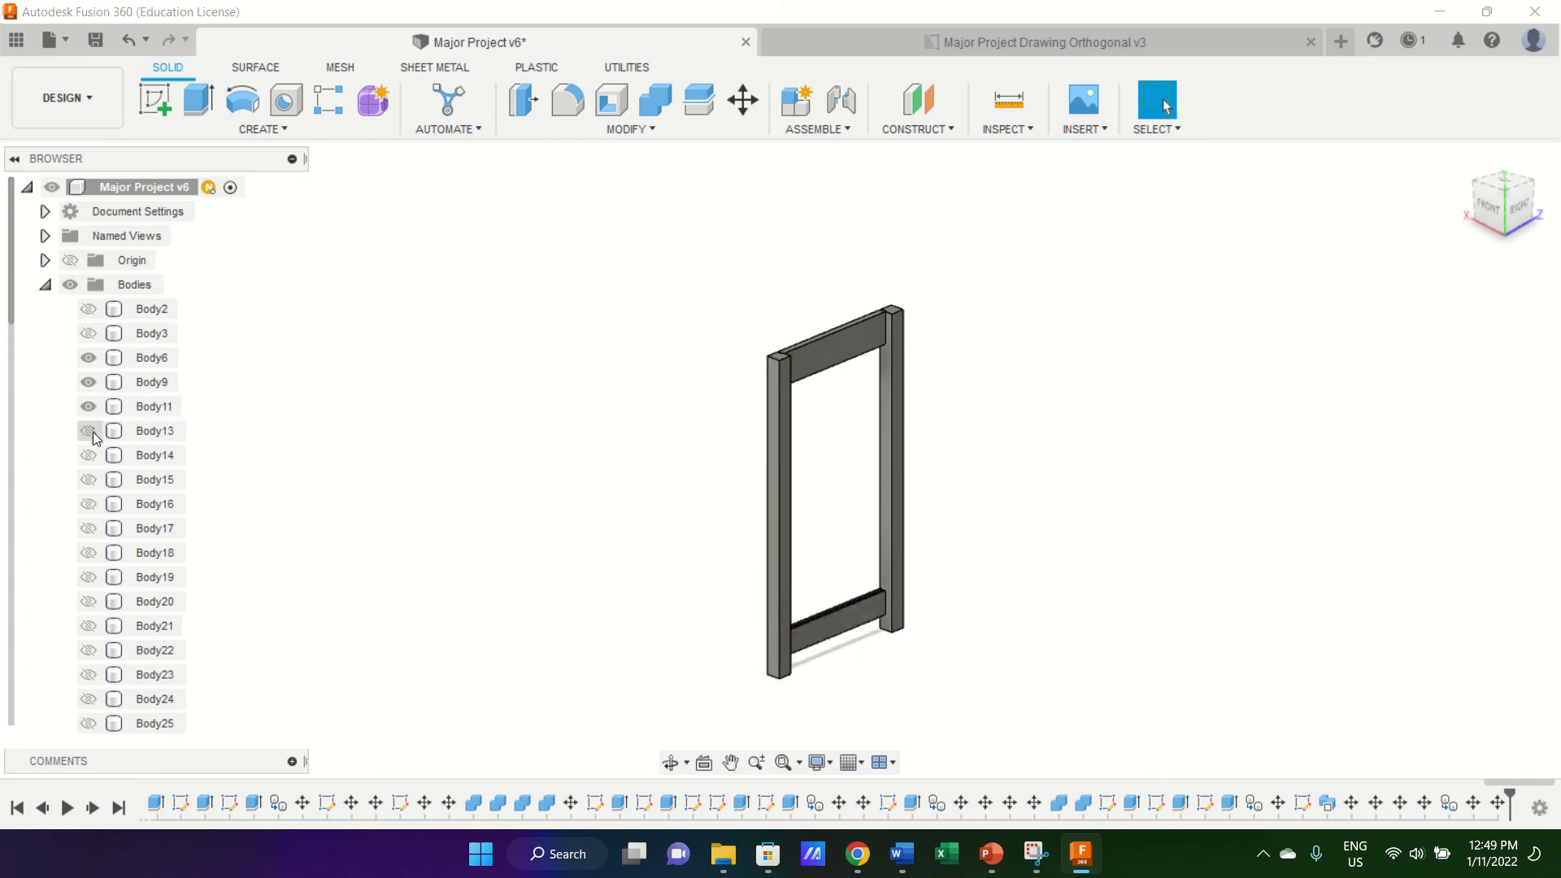
Check the hidden bodies from Body13 through Body18 for further parts of the leg frame.
{"action": "left_click", "coordinate": [94, 457]}
{"action": "left_click", "coordinate": [92, 429]}
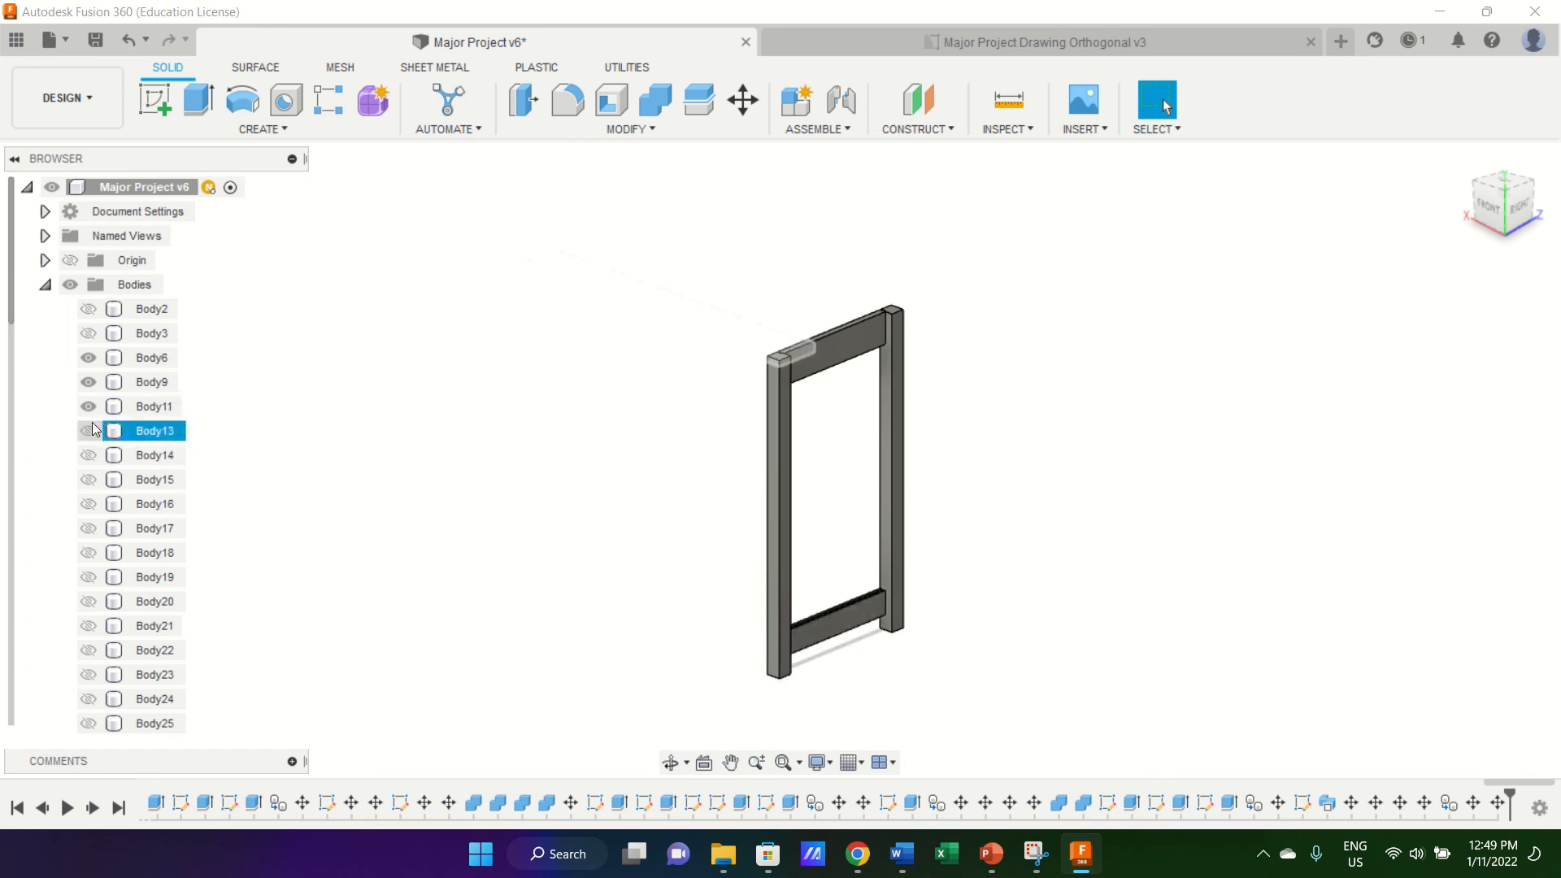
{"action": "left_click", "coordinate": [94, 454]}
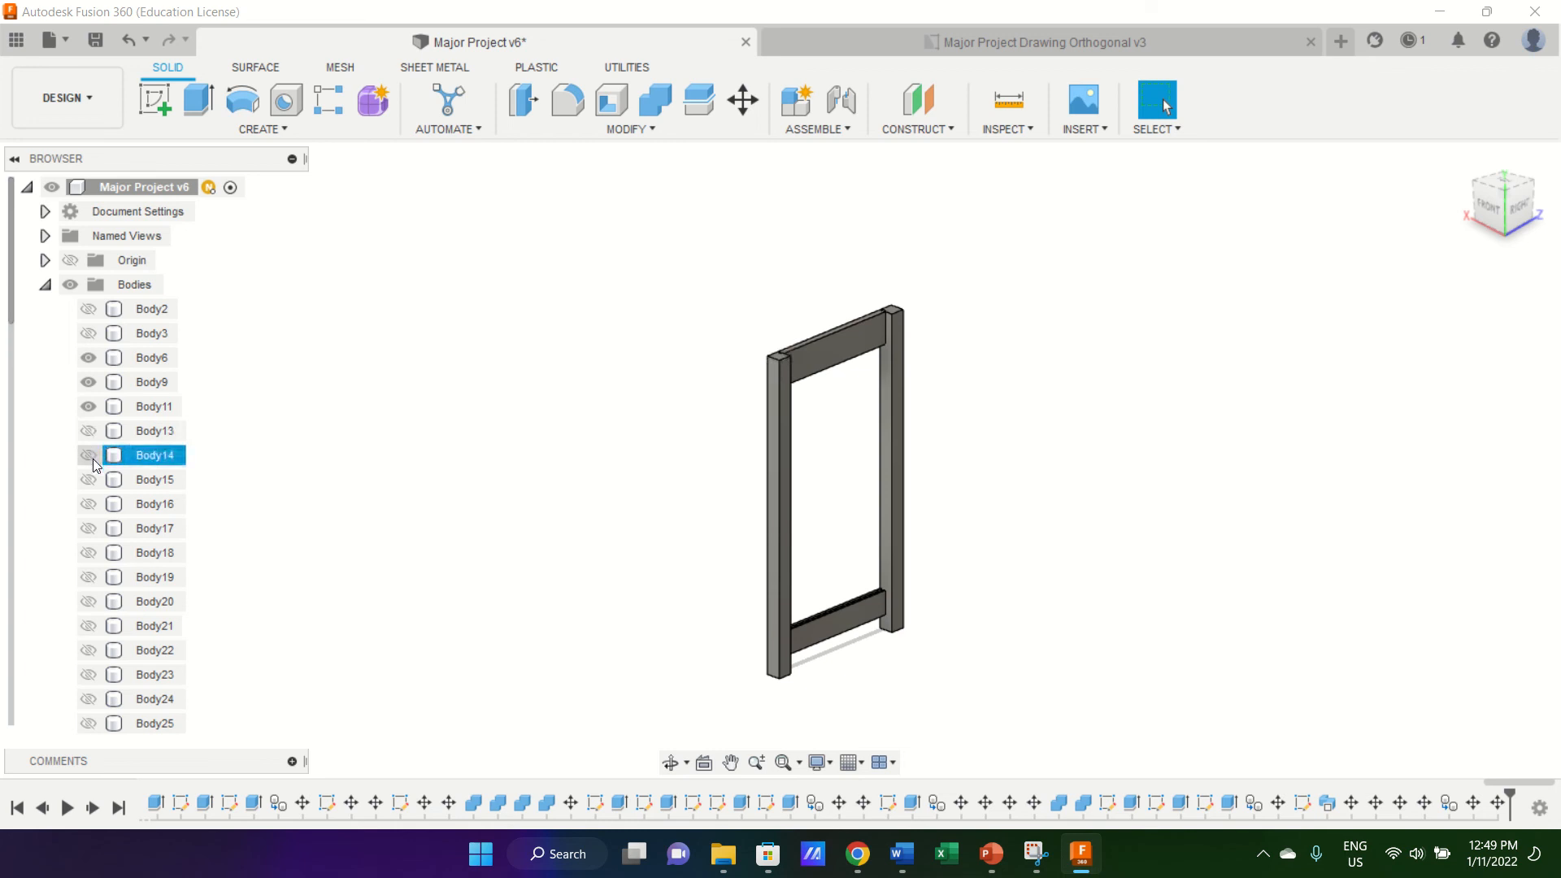
{"action": "left_click", "coordinate": [95, 484]}
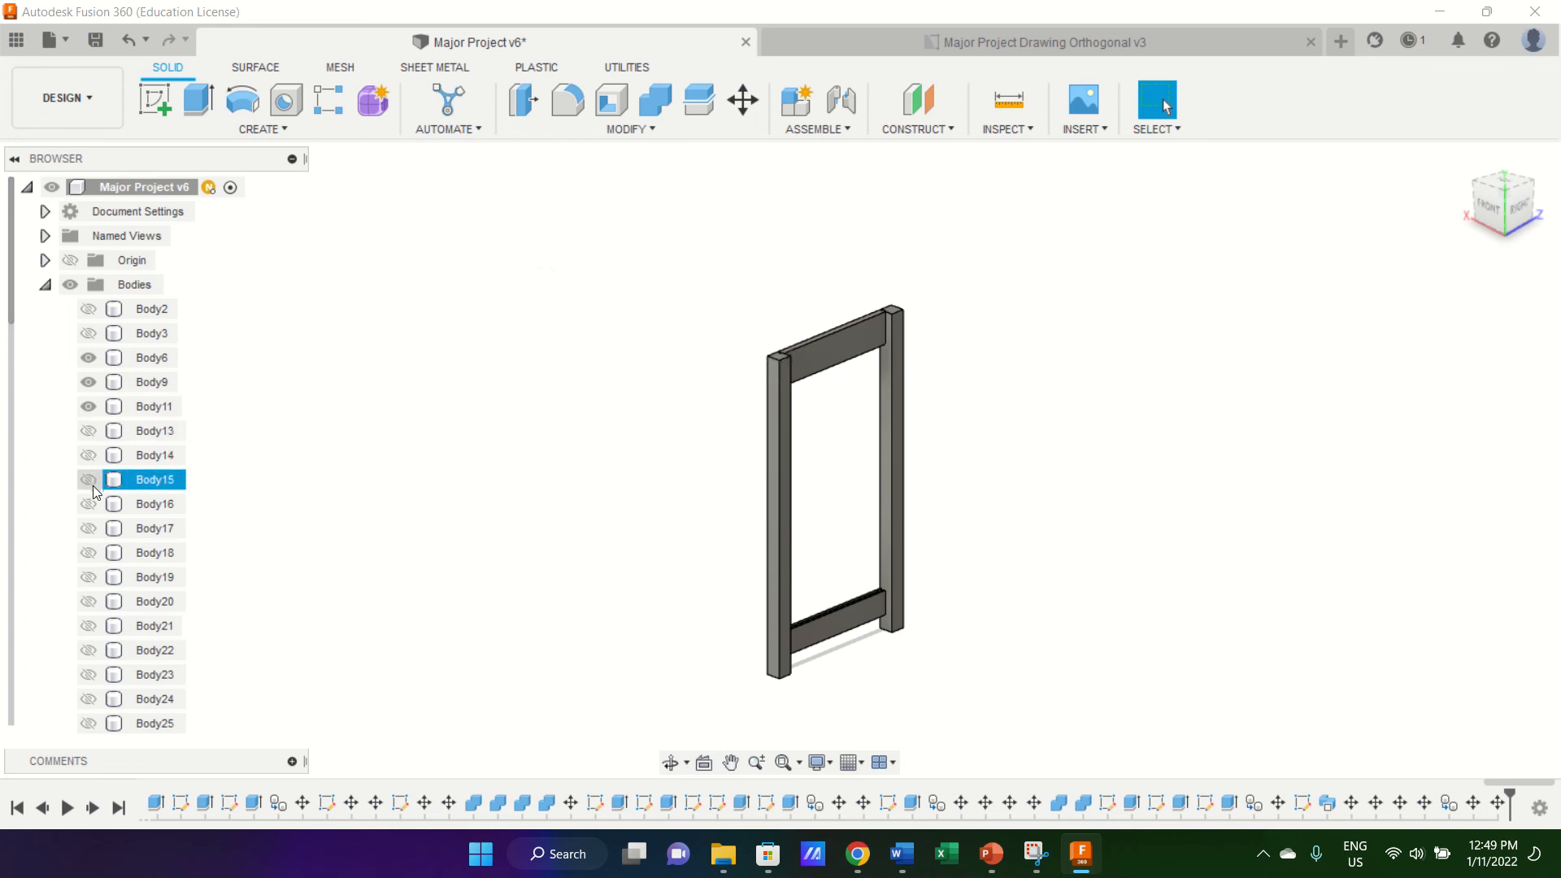
{"action": "left_click", "coordinate": [95, 505]}
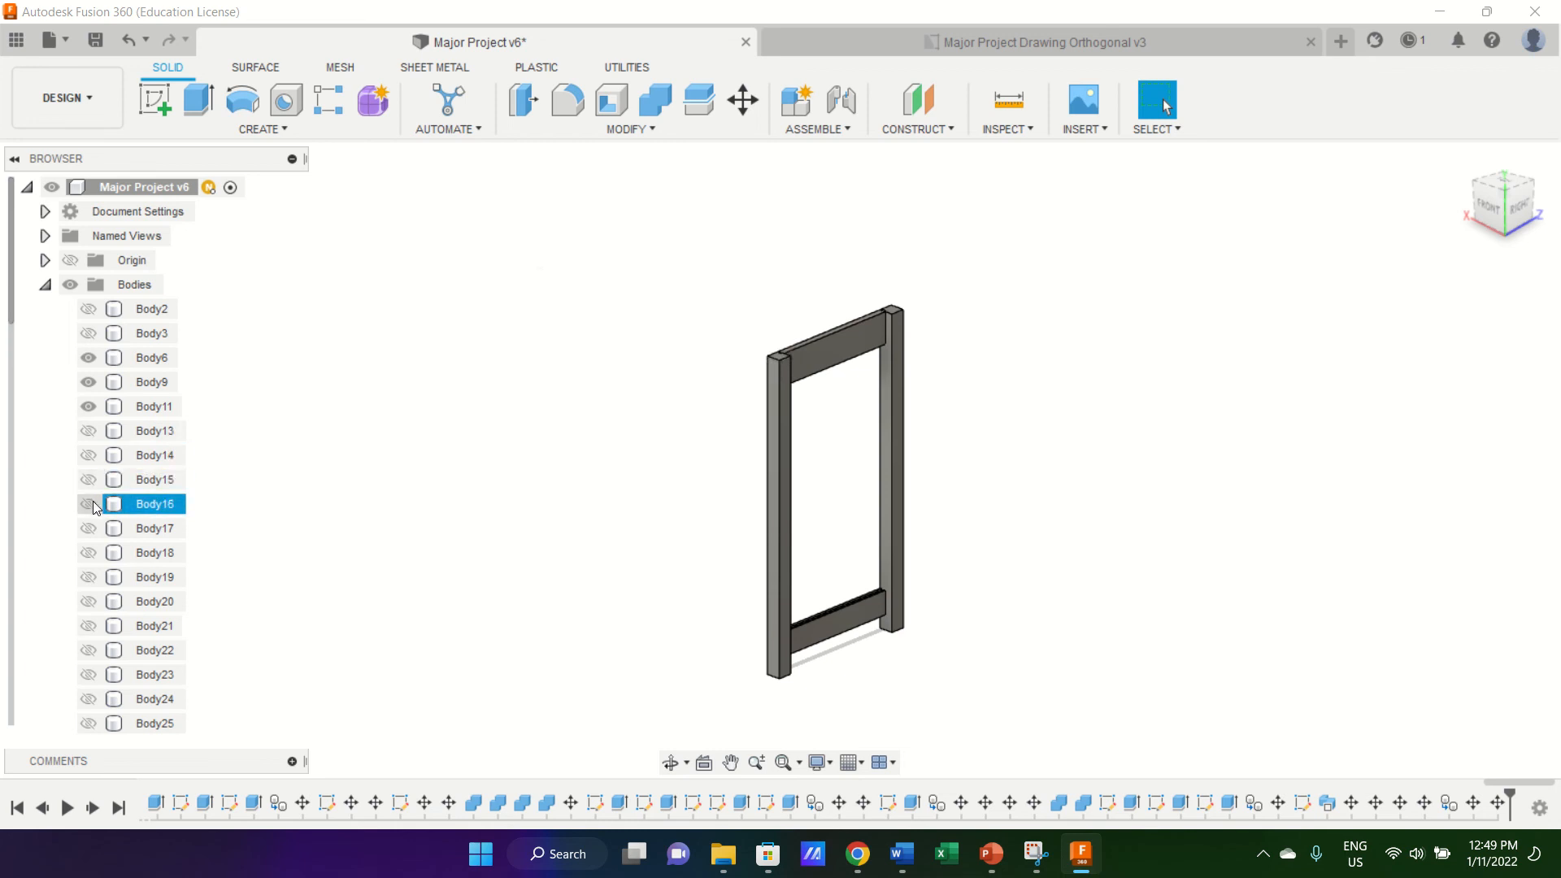
{"action": "left_click", "coordinate": [93, 528]}
{"action": "left_click", "coordinate": [95, 554]}
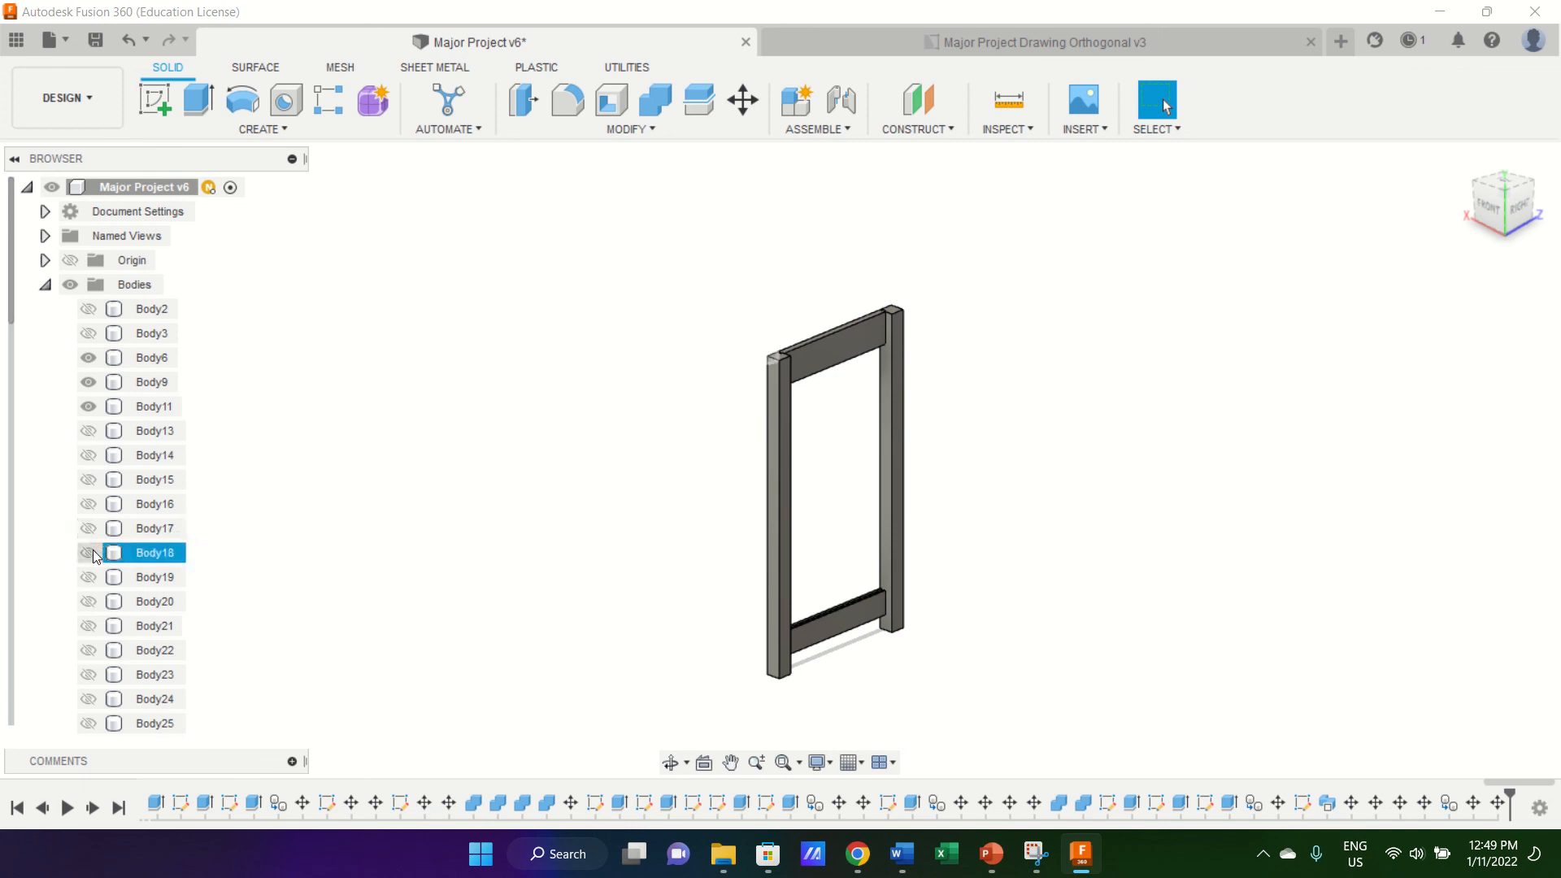
{"action": "left_click", "coordinate": [552, 400]}
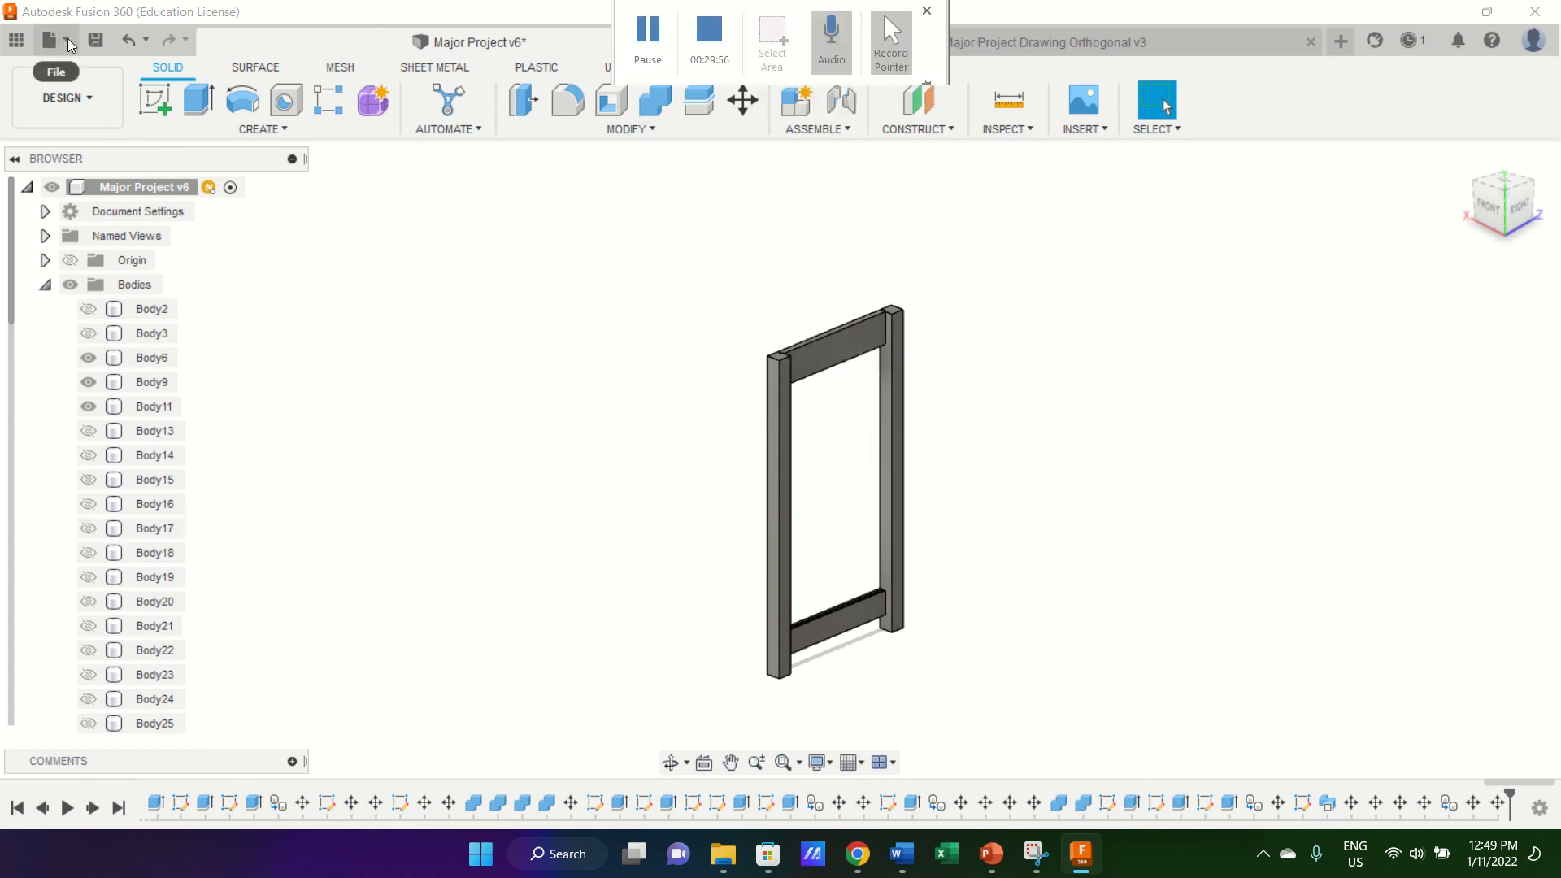
Create a drawing from the design with only visible bodies, targeting Sheet2 of the existing Major Project Drawing Orthogonal.
{"action": "left_click", "coordinate": [53, 40]}
{"action": "mouse_move", "coordinate": [141, 139]}
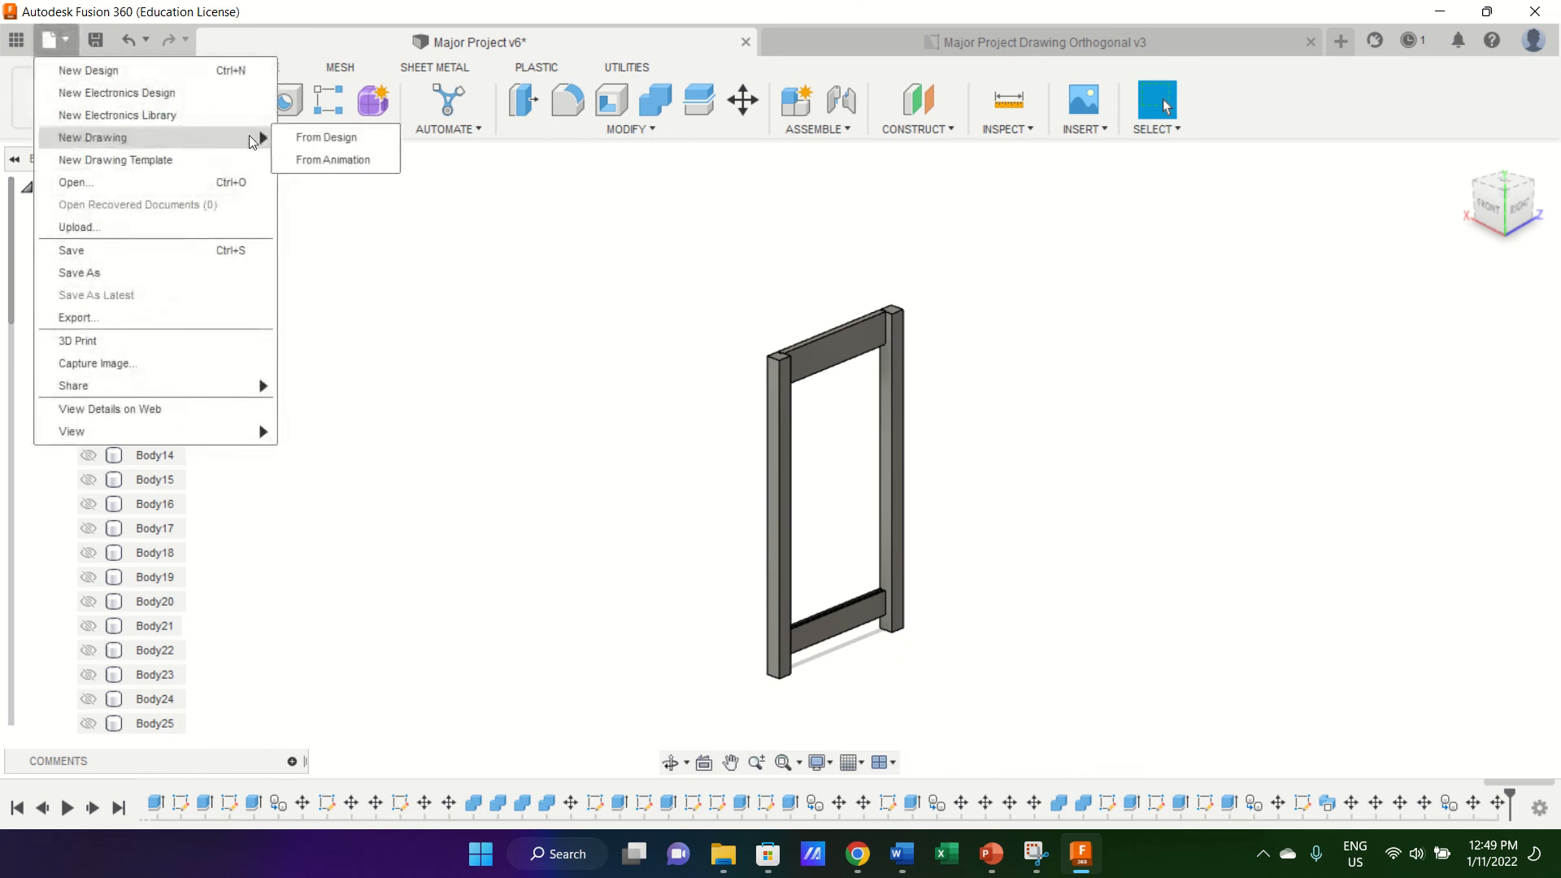
{"action": "left_click", "coordinate": [311, 137]}
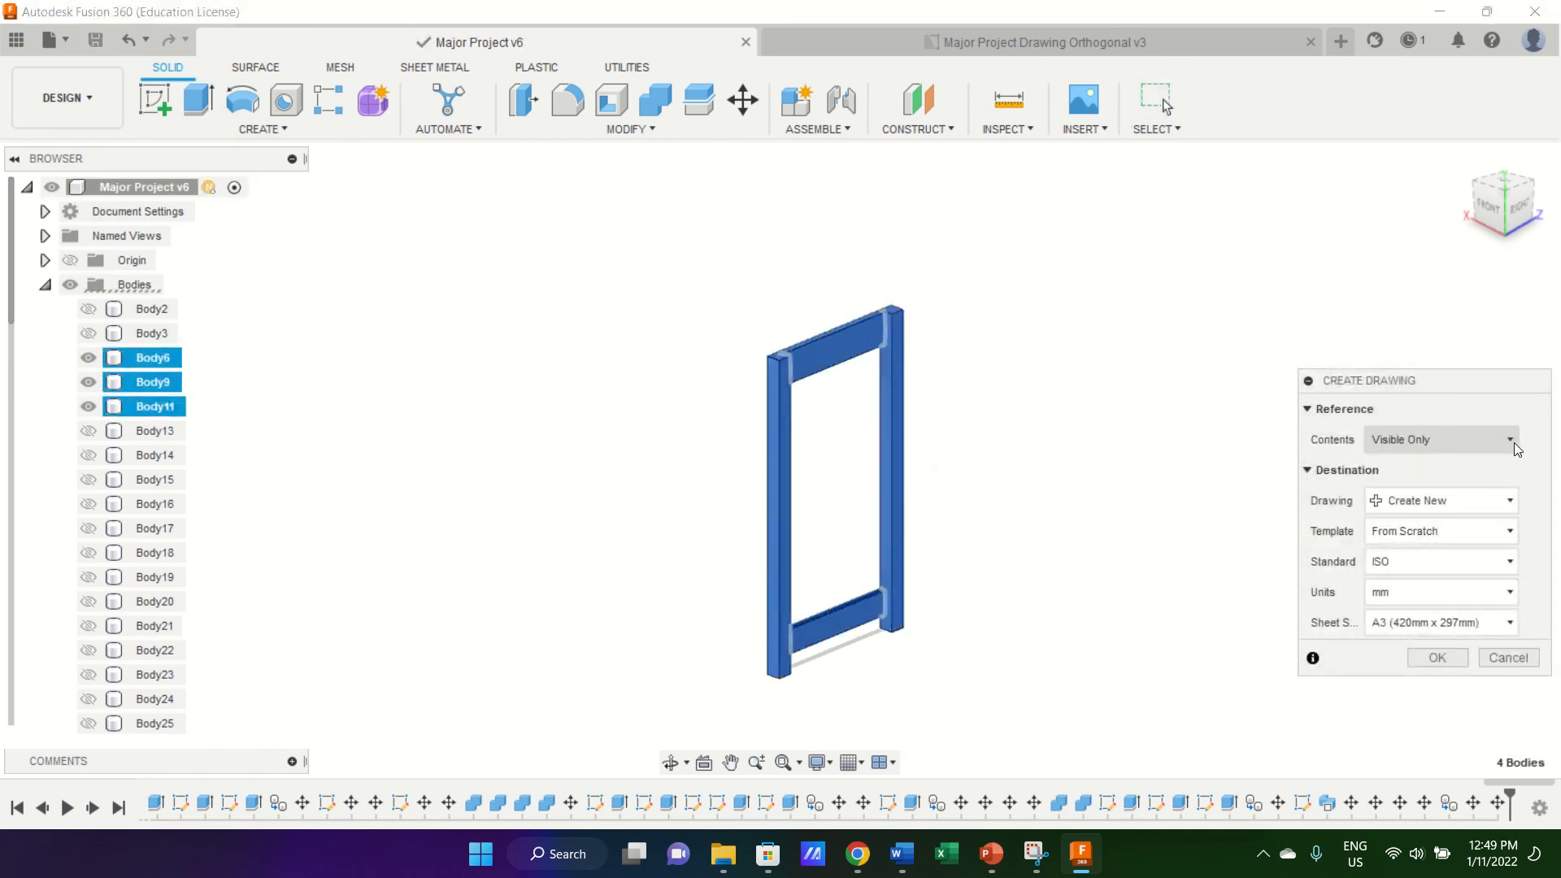
{"action": "left_click", "coordinate": [1509, 500]}
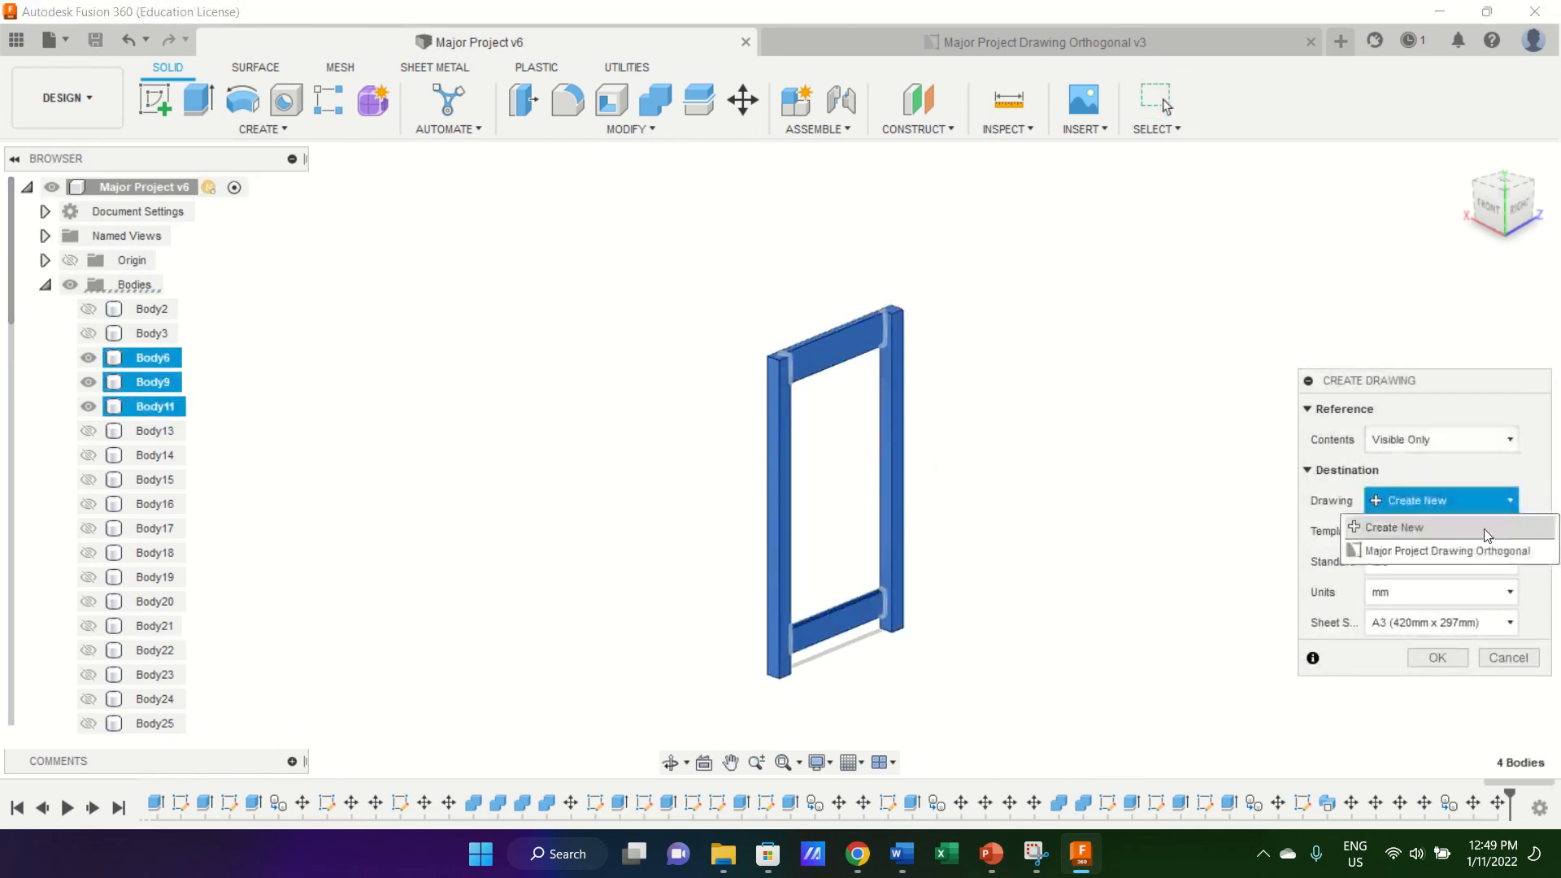
{"action": "left_click", "coordinate": [1471, 554]}
{"action": "left_click", "coordinate": [1490, 531]}
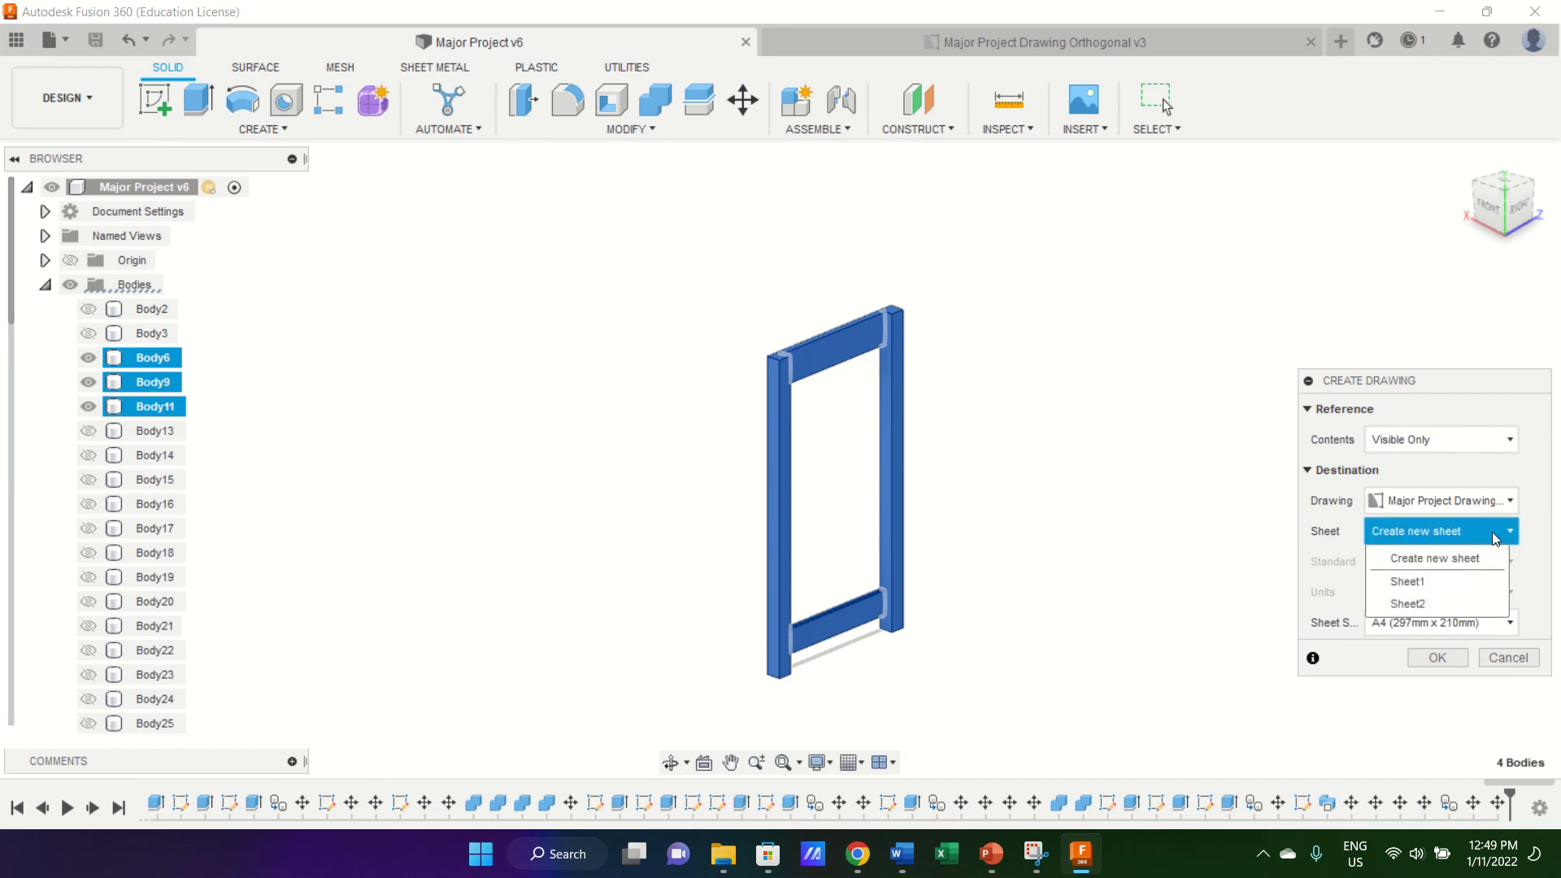
{"action": "left_click", "coordinate": [1460, 605]}
{"action": "left_click", "coordinate": [1437, 657]}
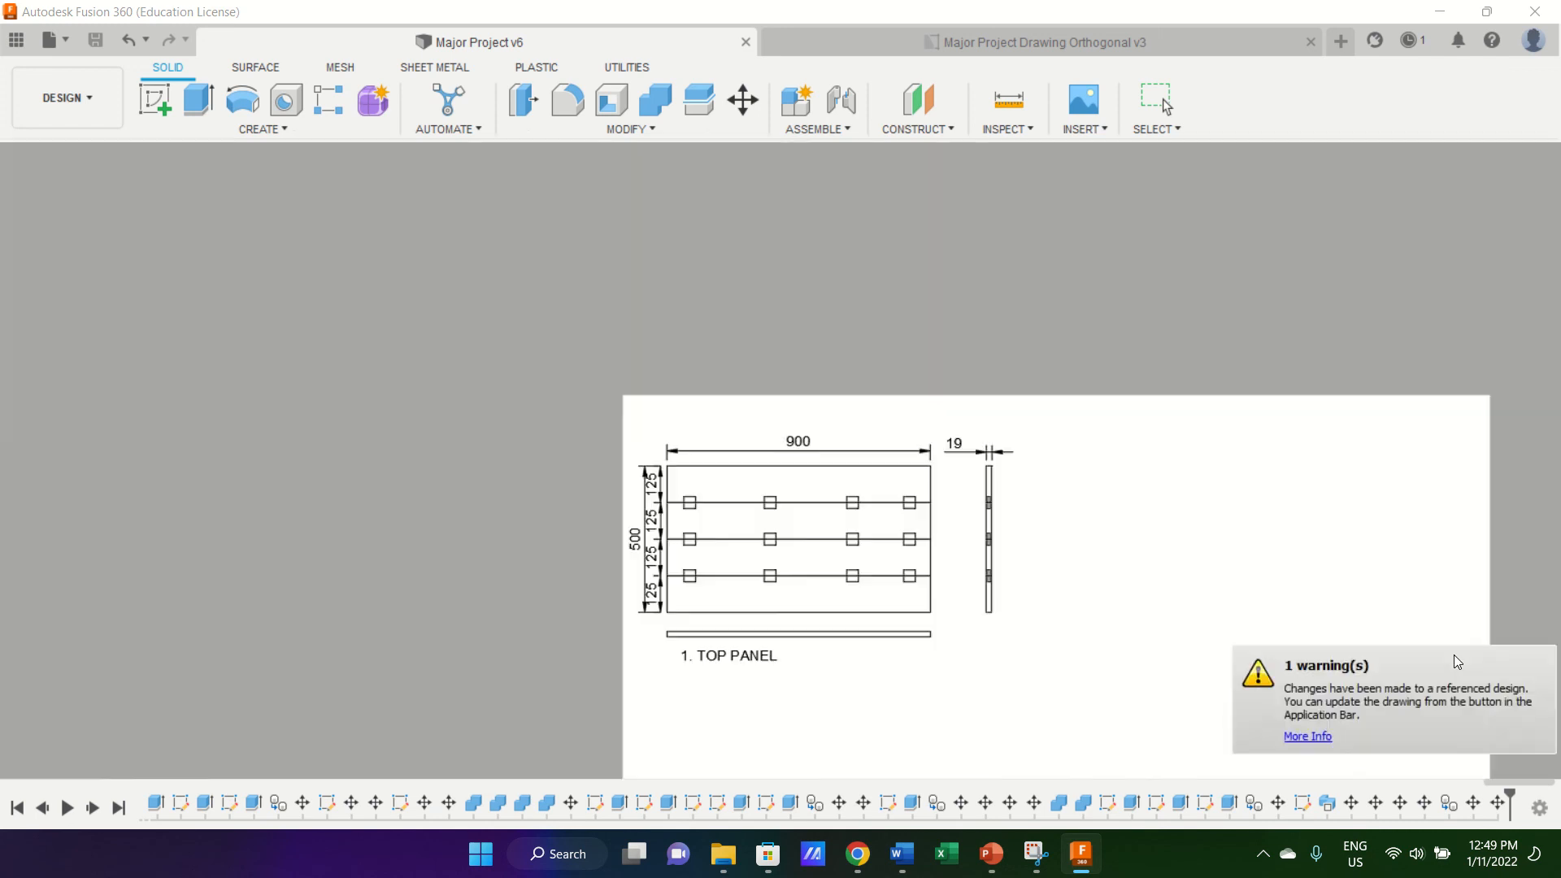
{"action": "left_click", "coordinate": [884, 452]}
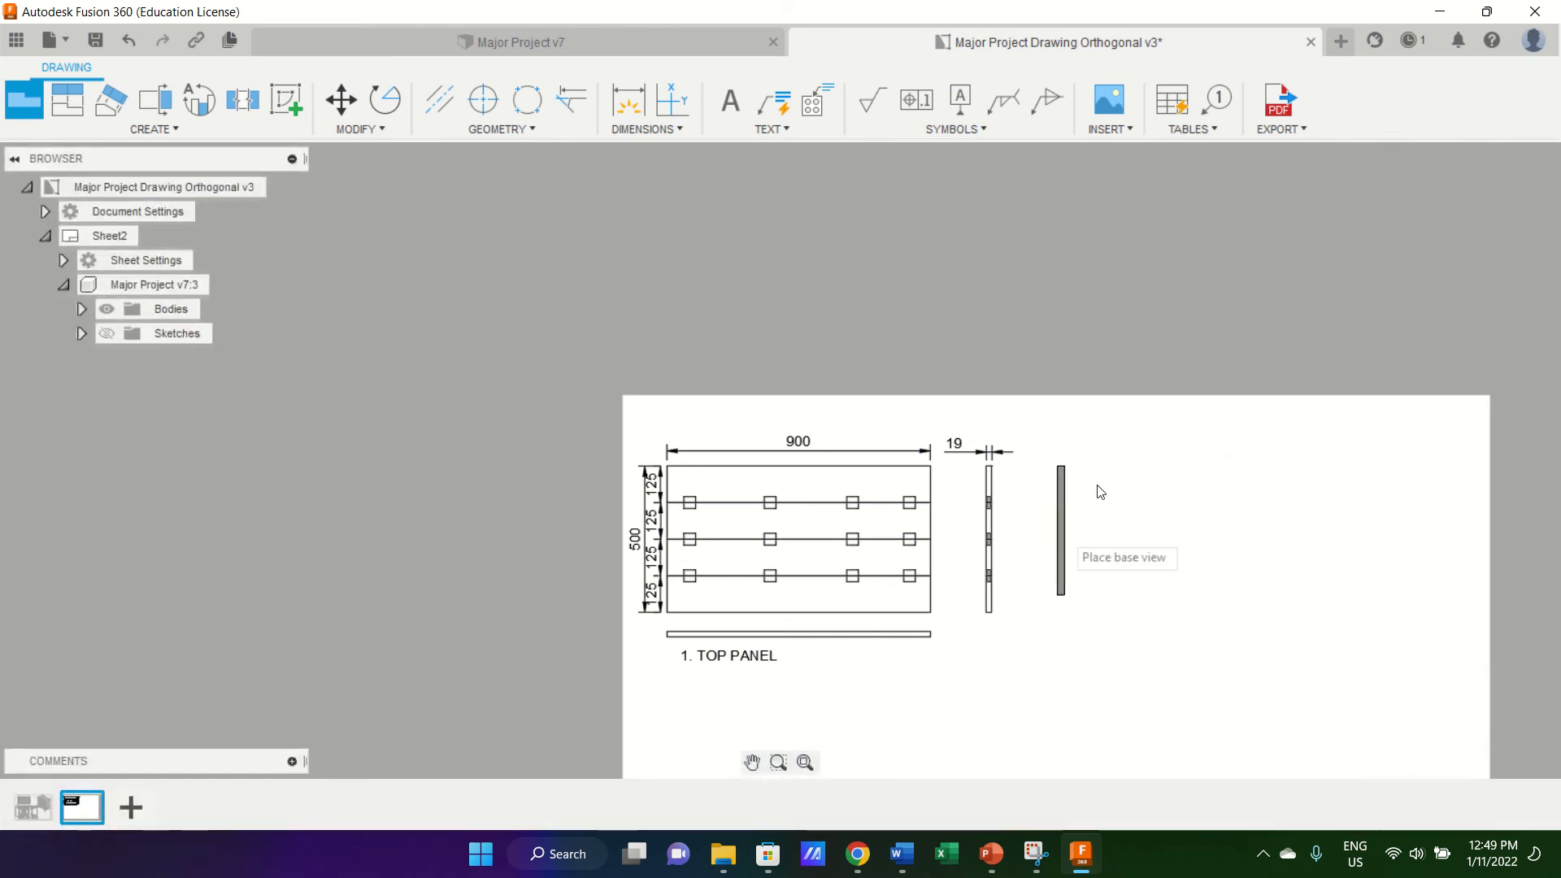
Place the leg frame's Front base view beside the top panel views at 1:10 scale with visible and hidden edges.
{"action": "left_click", "coordinate": [1064, 504]}
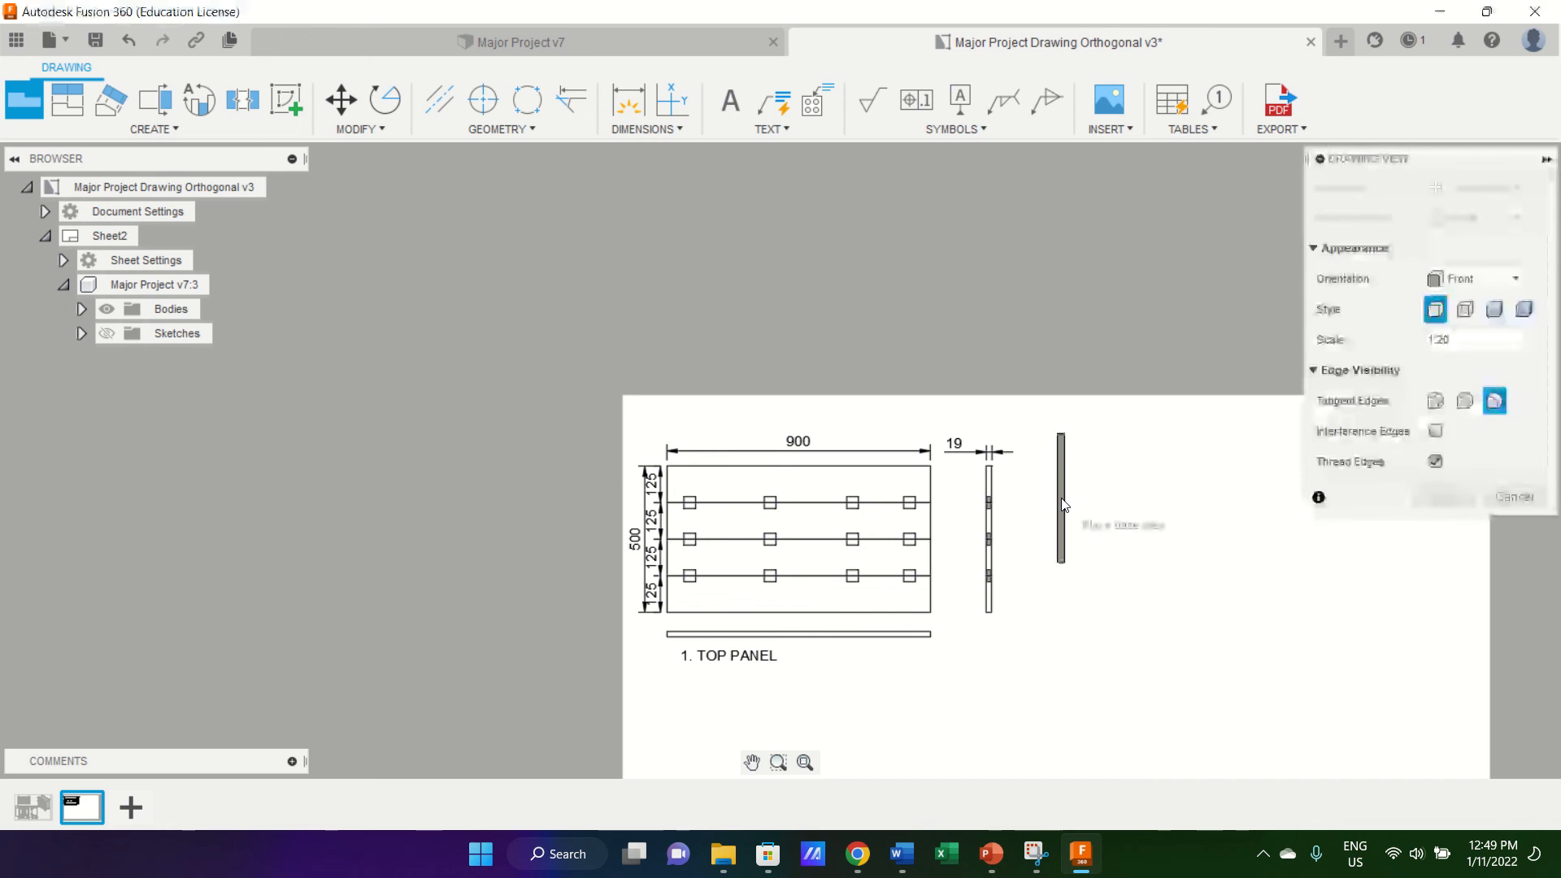
{"action": "left_click", "coordinate": [1111, 530]}
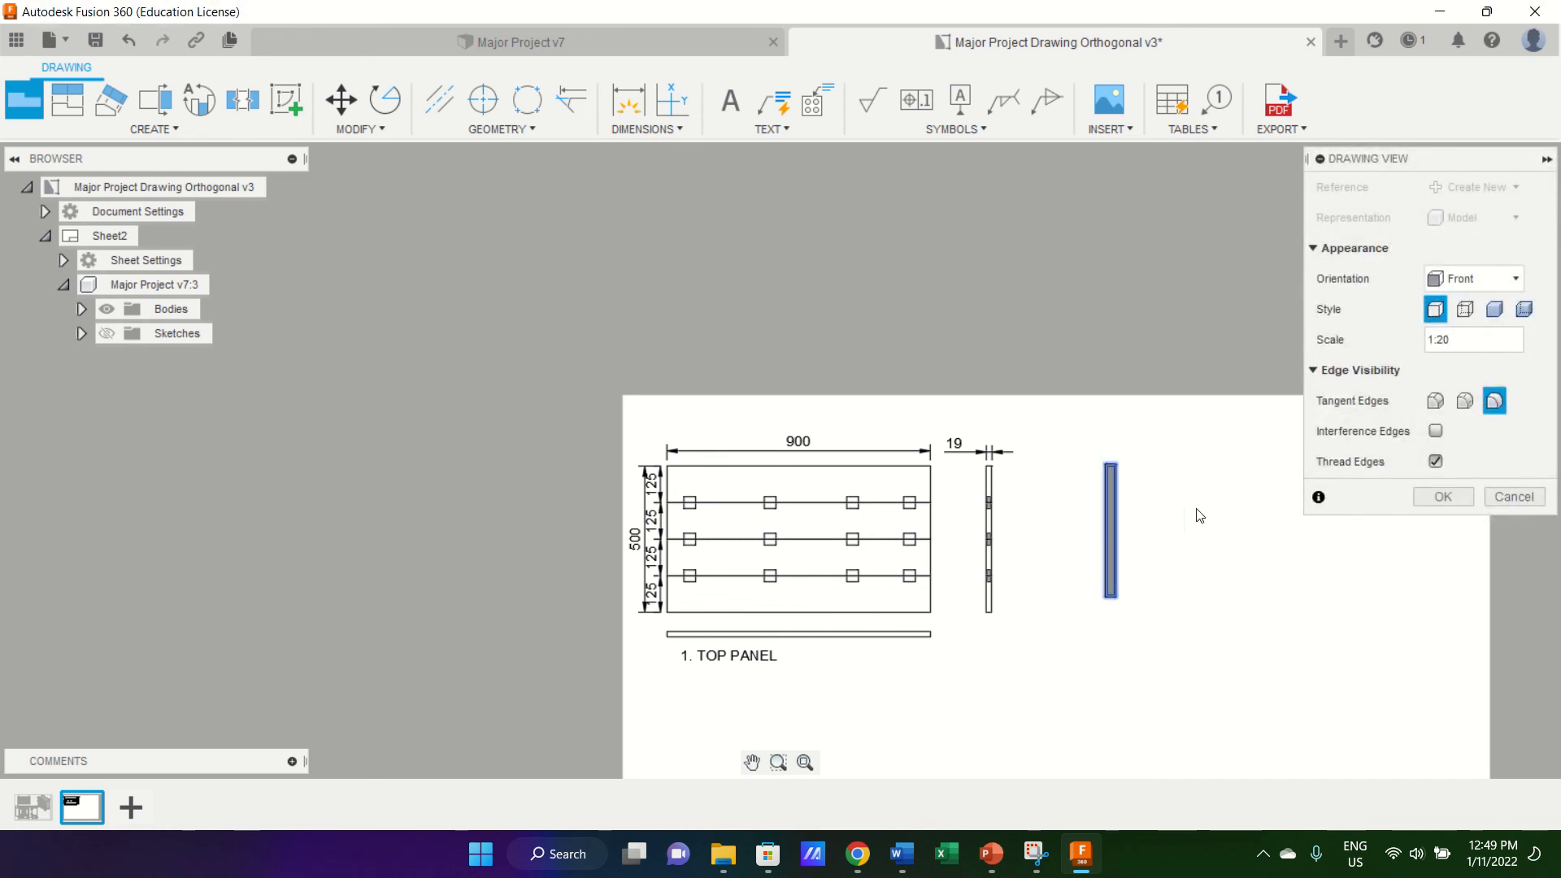
{"action": "left_click", "coordinate": [1535, 340]}
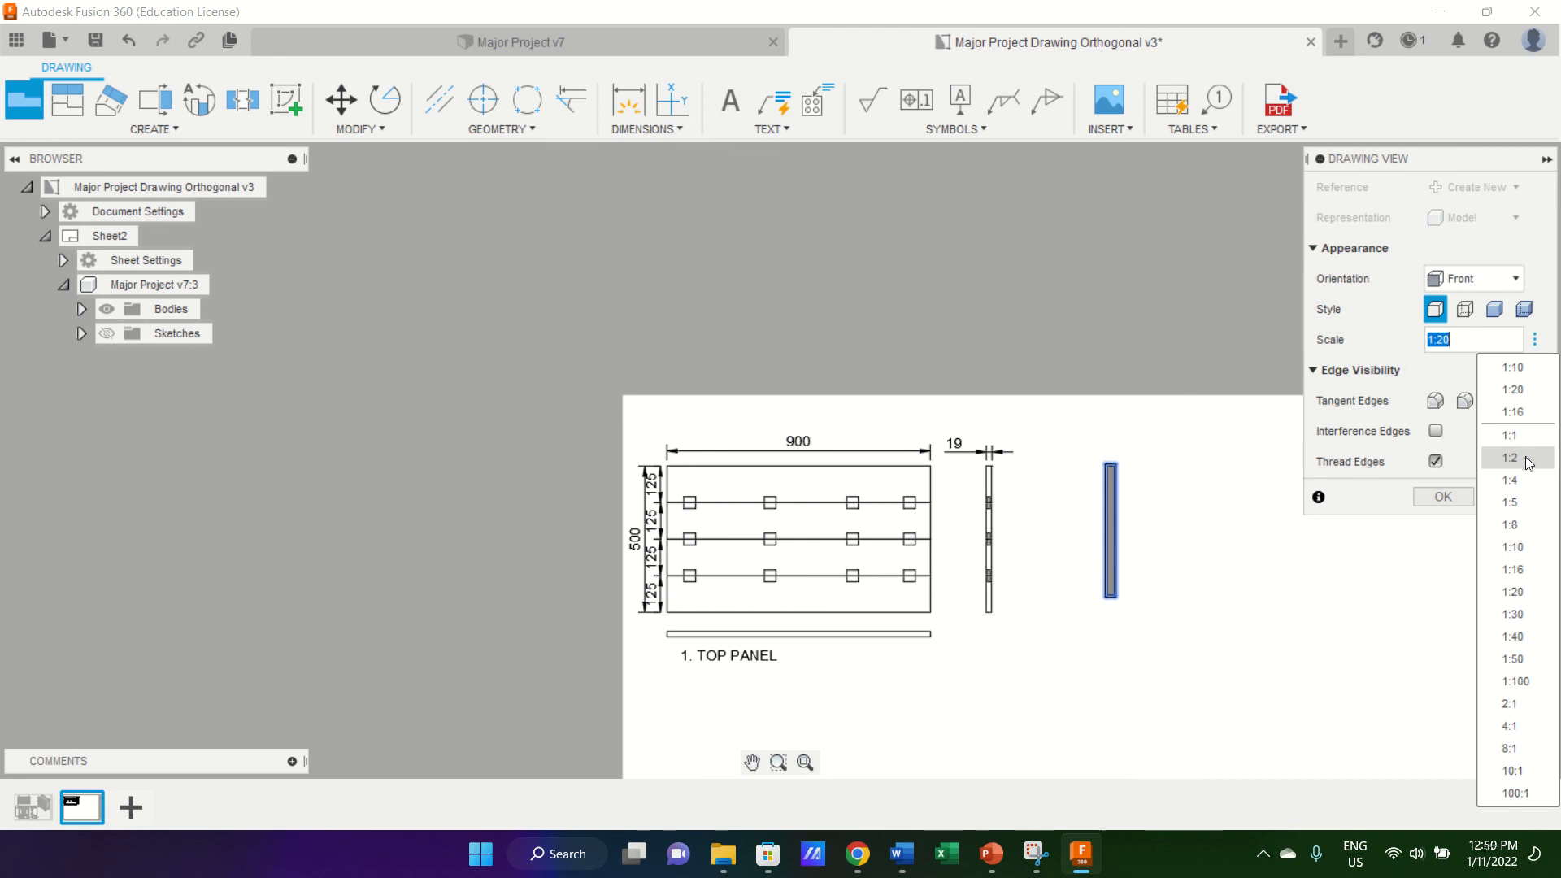
{"action": "left_click", "coordinate": [1534, 548]}
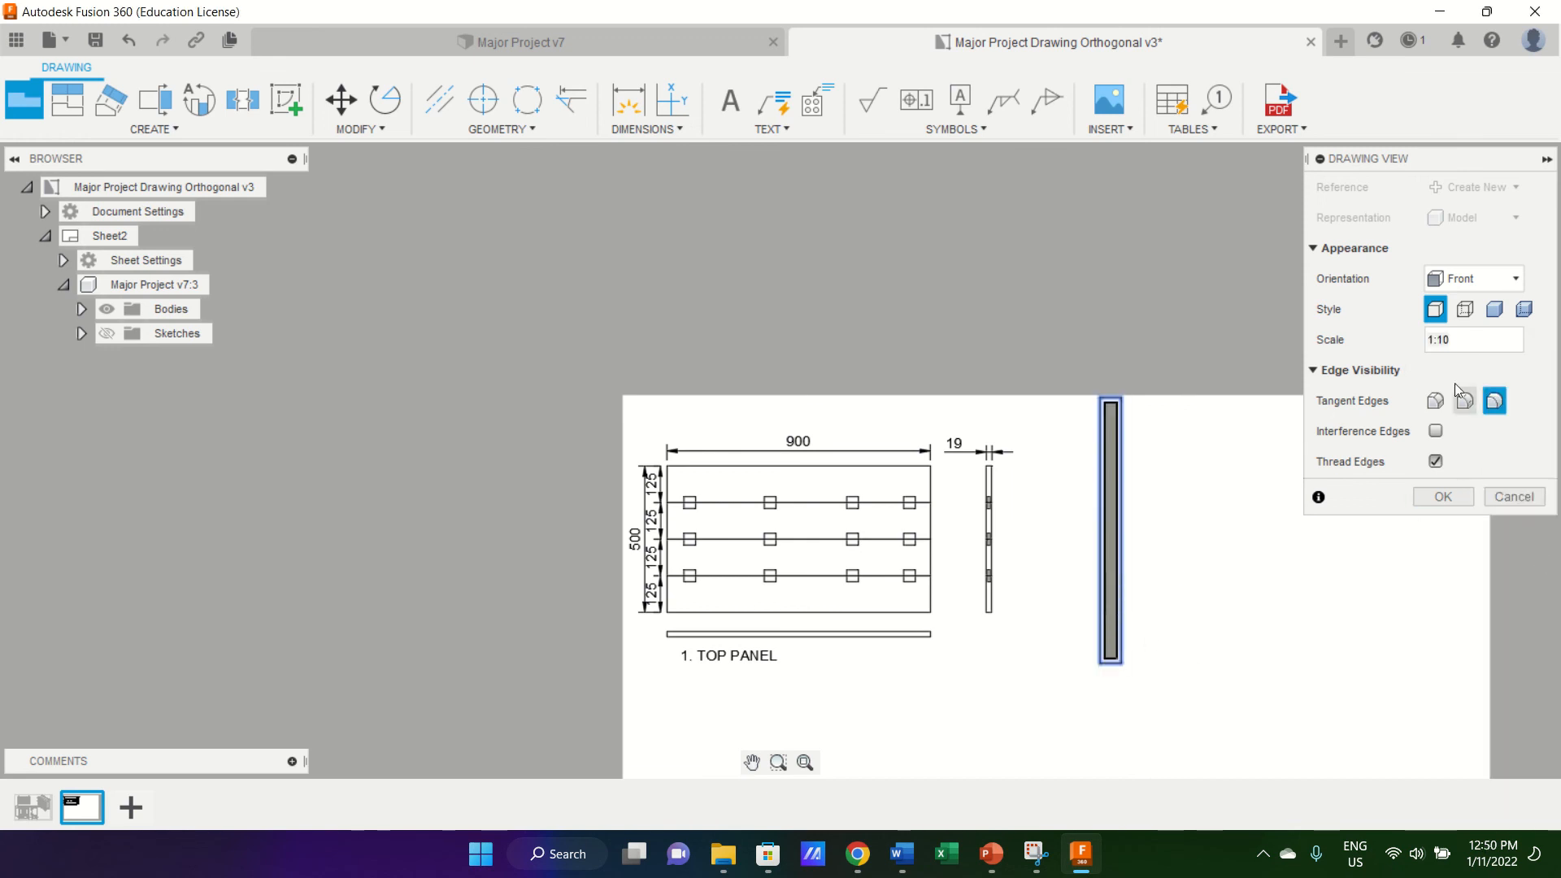
{"action": "left_click", "coordinate": [1465, 307]}
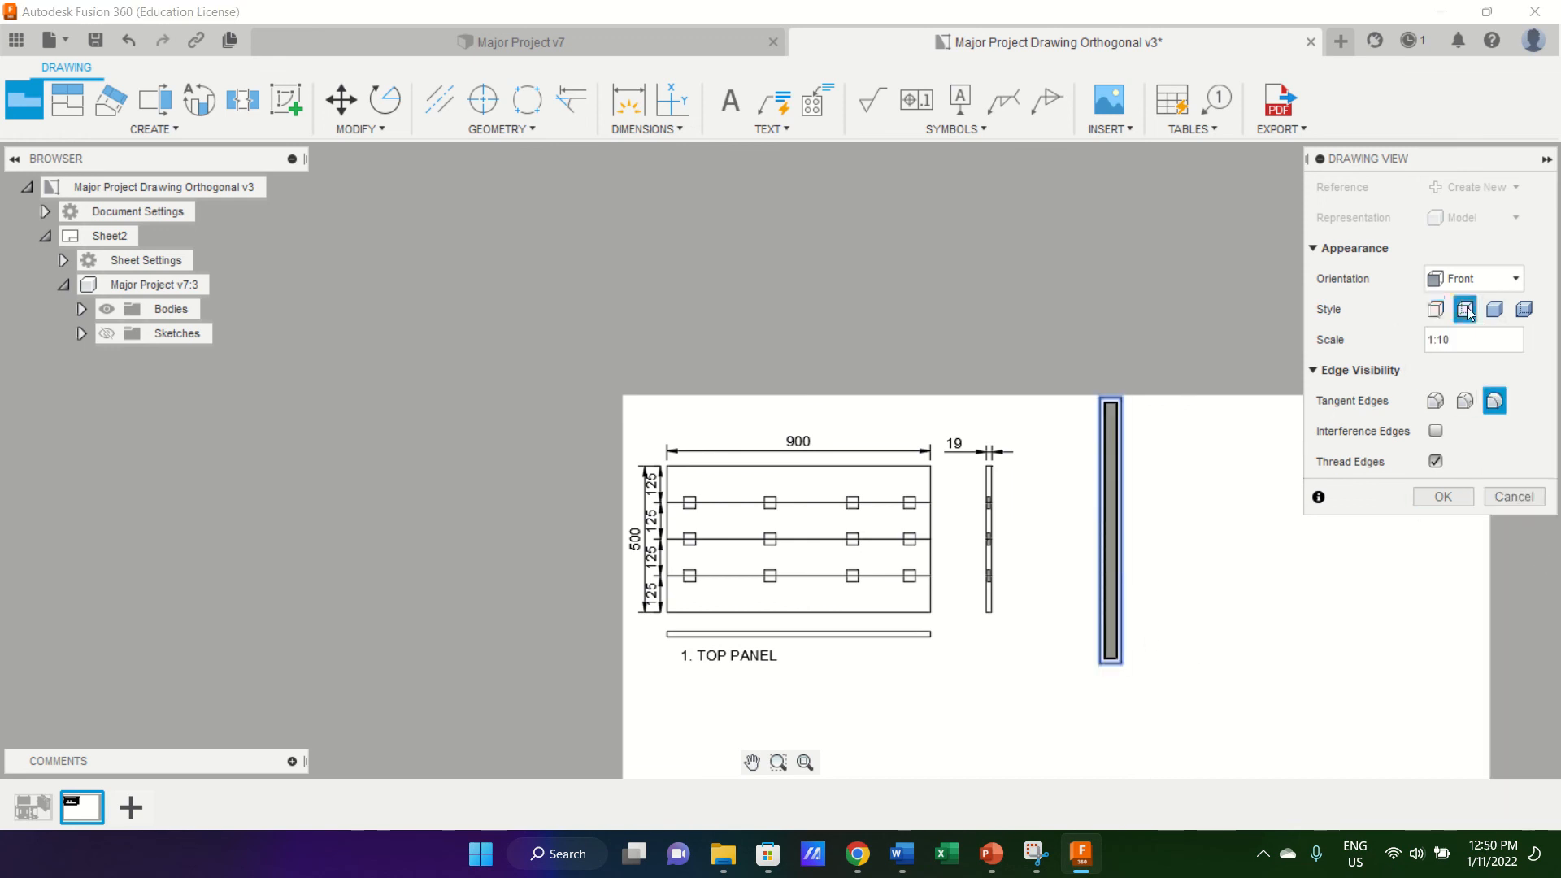
{"action": "left_click", "coordinate": [1468, 495]}
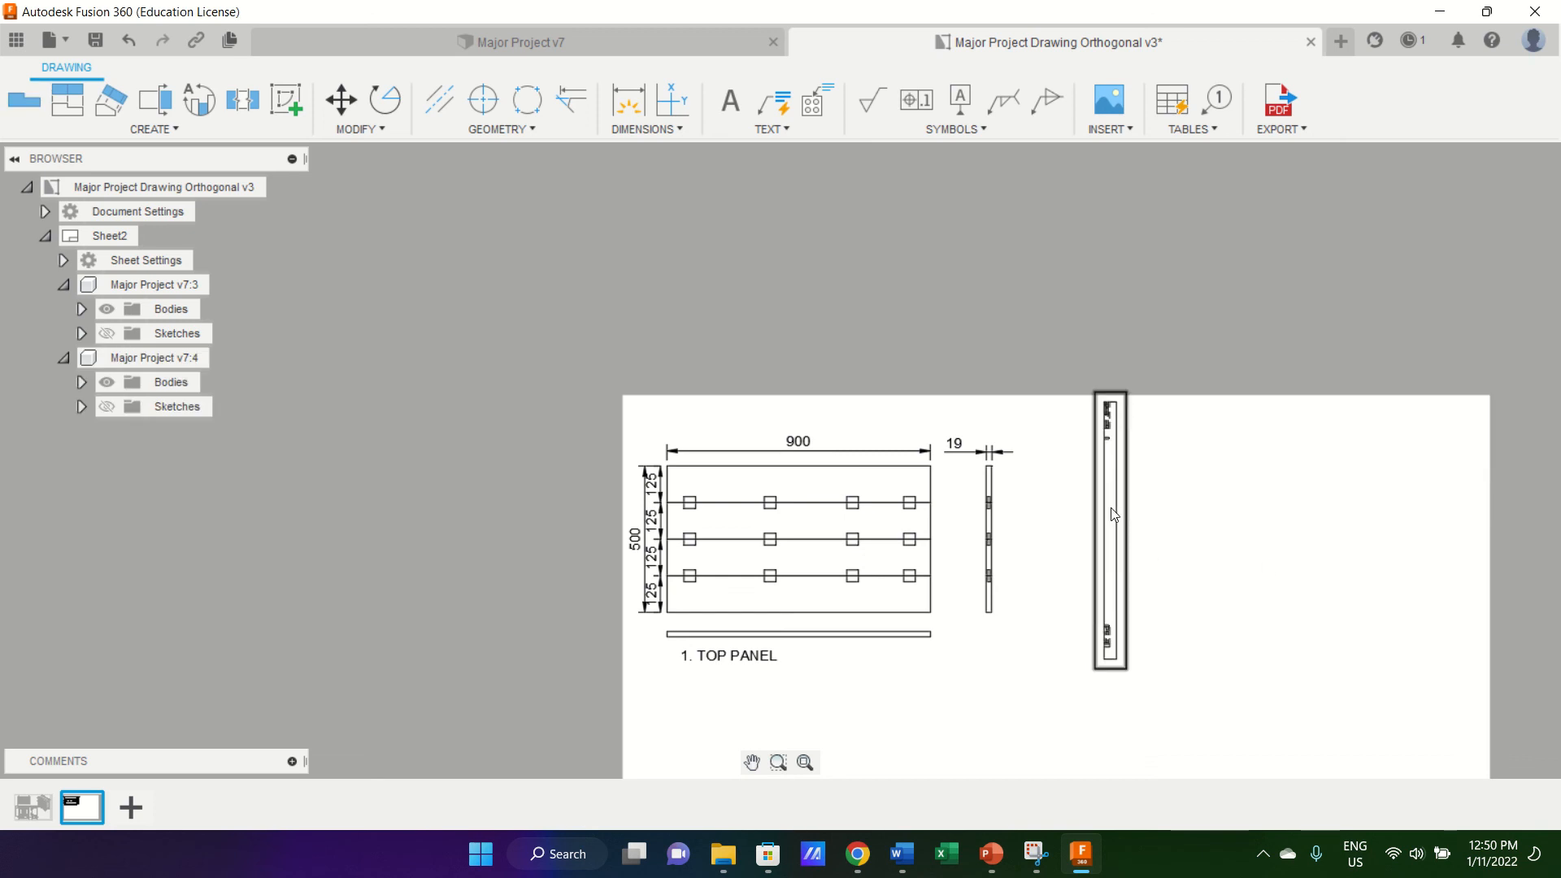
Move the leg frame's base view farther from the top panel, near the sheet's right edge.
{"action": "left_click_drag", "start_coordinate": [1111, 508], "coordinate": [1333, 562]}
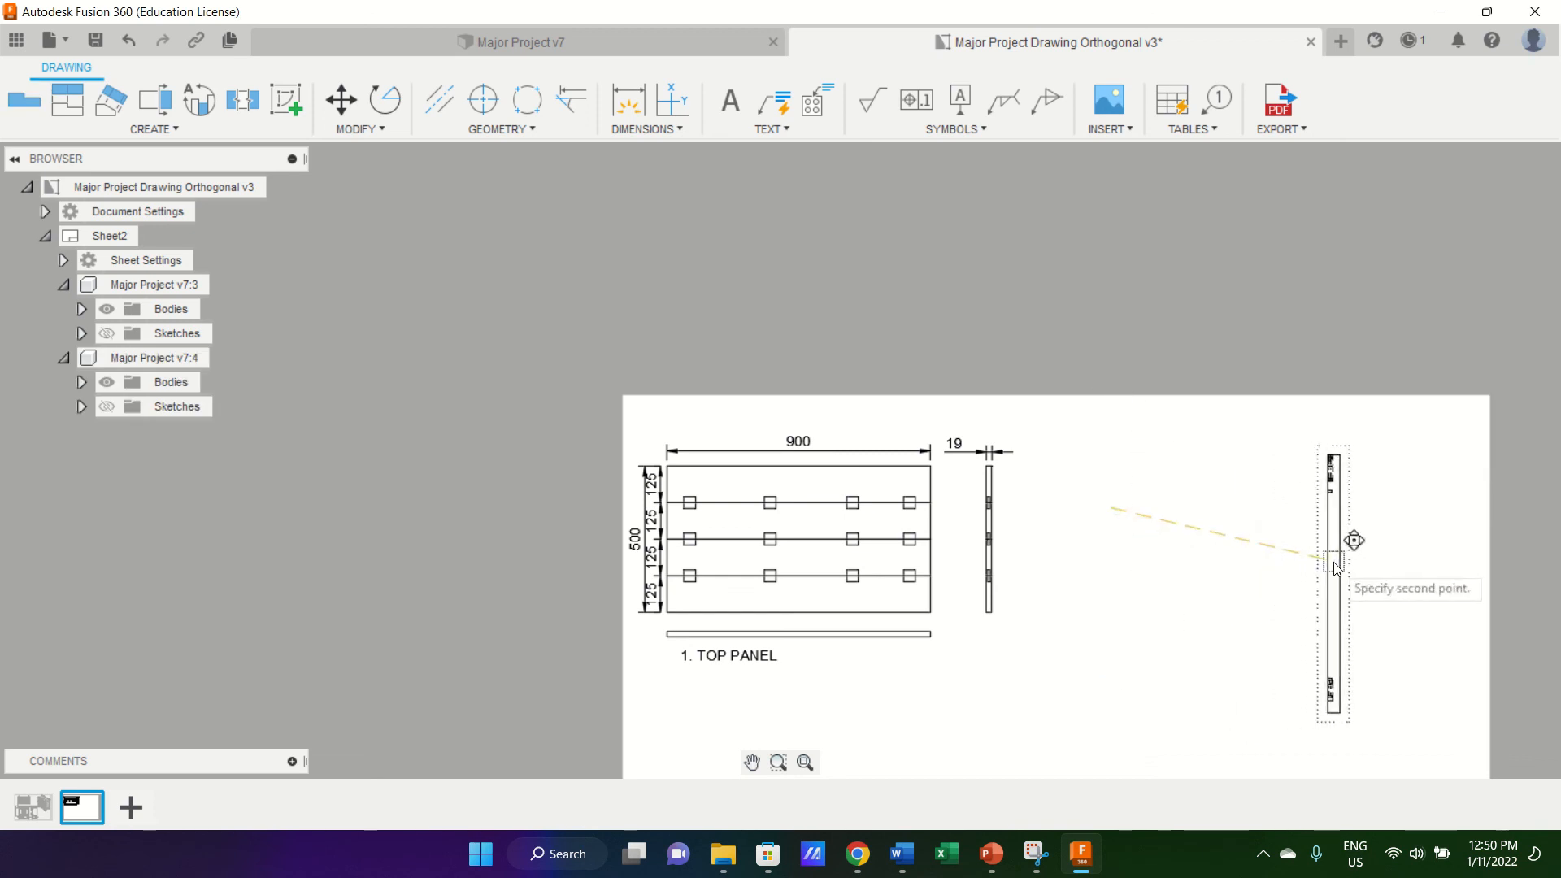
{"action": "left_click", "coordinate": [1336, 566]}
{"action": "scroll", "coordinate": [1333, 557], "scroll_direction": "up", "scroll_amount": 5}
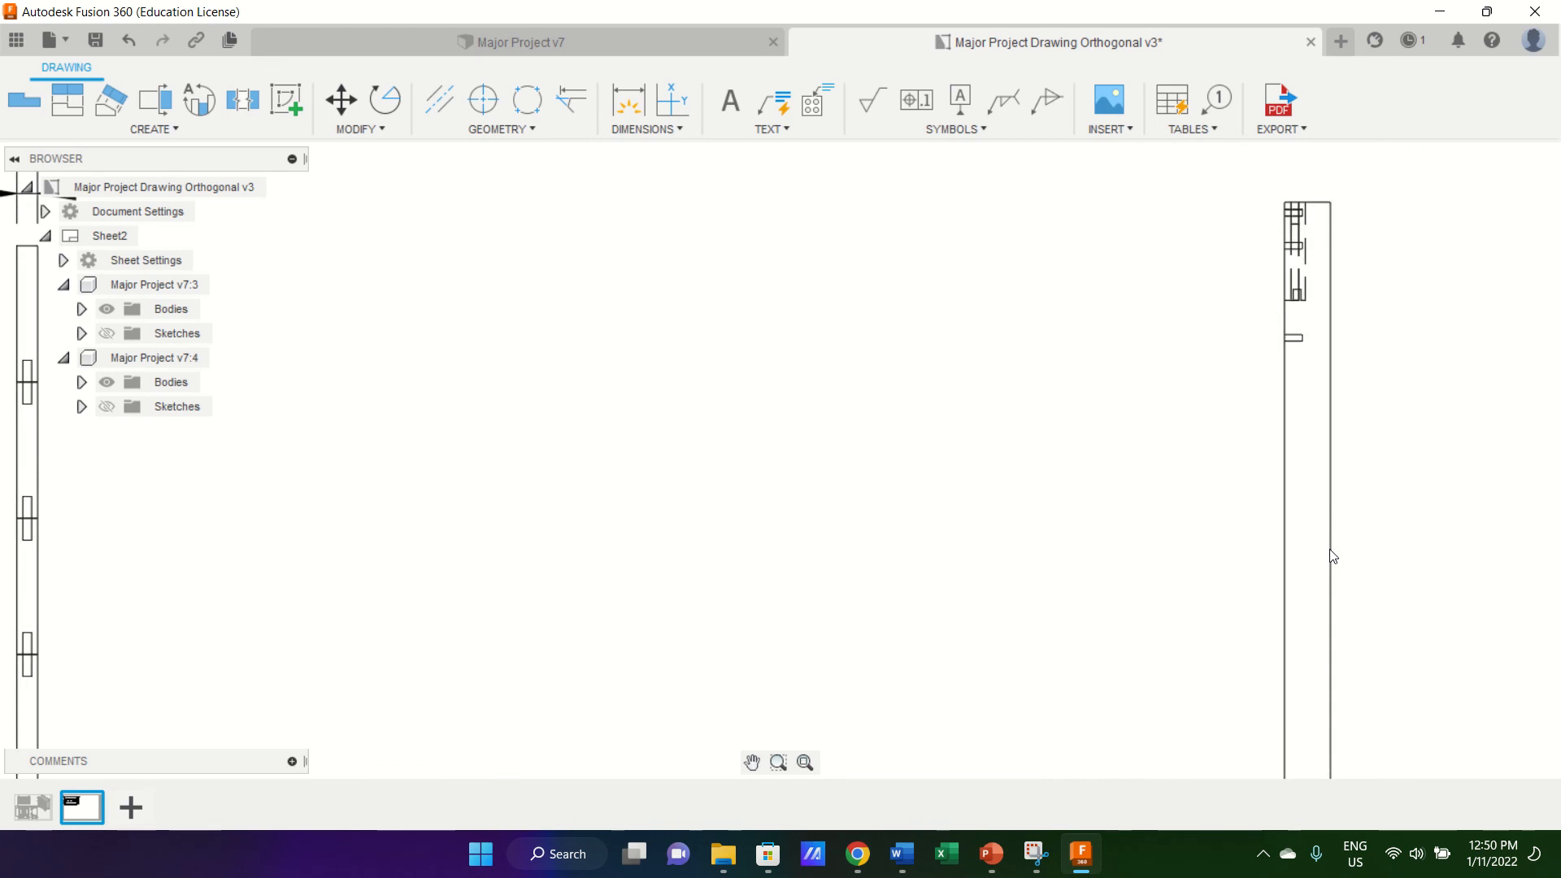
{"action": "scroll", "coordinate": [1333, 557], "scroll_direction": "down", "scroll_amount": 6}
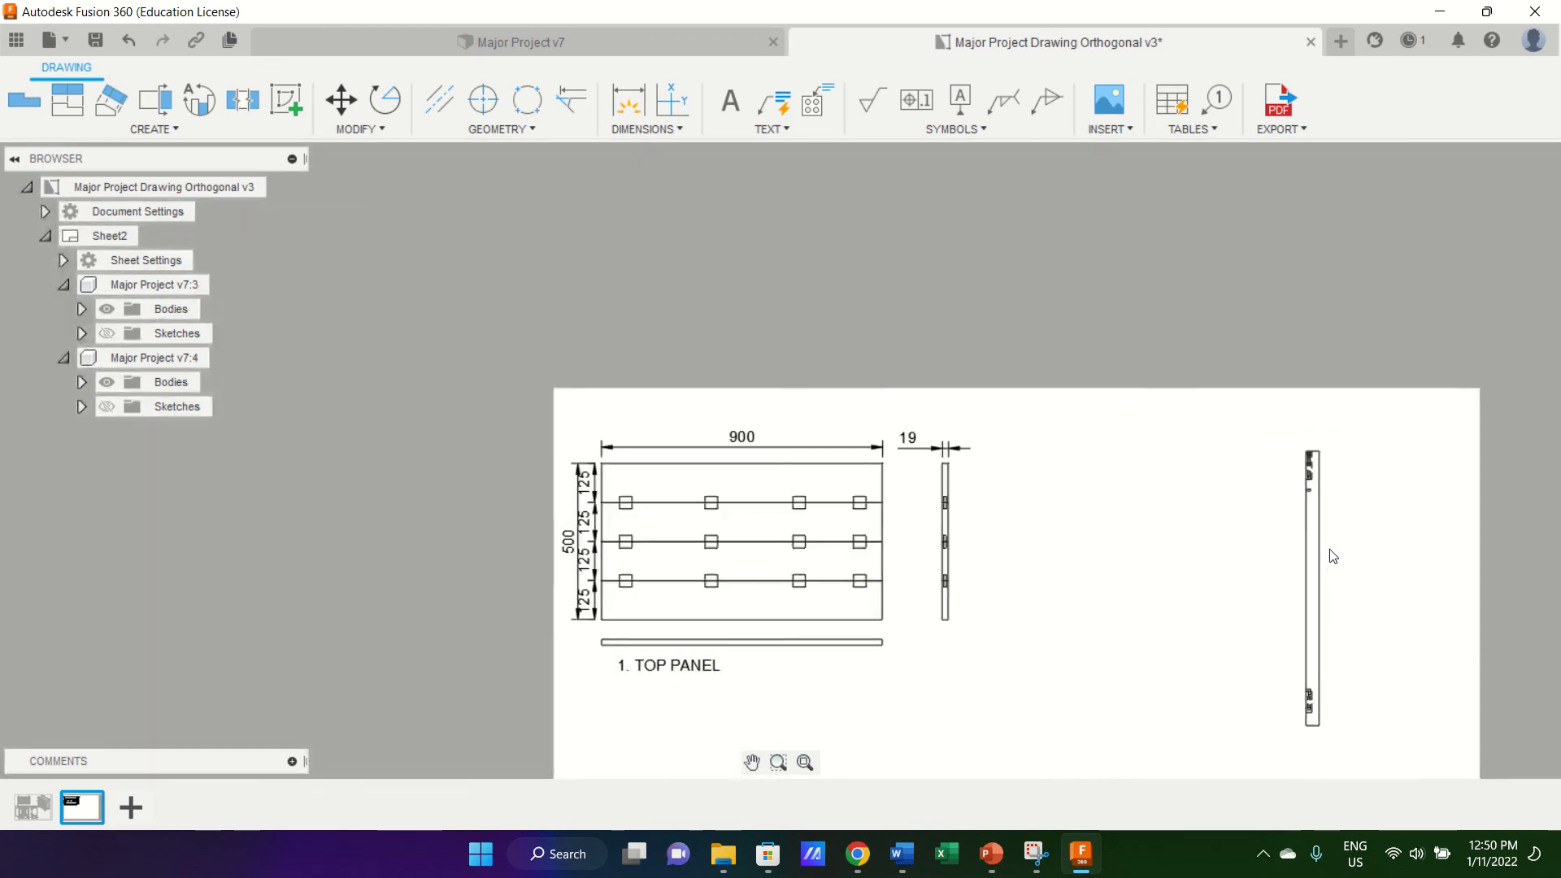
{"action": "scroll", "coordinate": [1333, 557], "scroll_direction": "up", "scroll_amount": 2}
Project the full leg frame elevation from the narrow base view, placing it on the side toward the top panel.
{"action": "left_click", "coordinate": [1320, 549]}
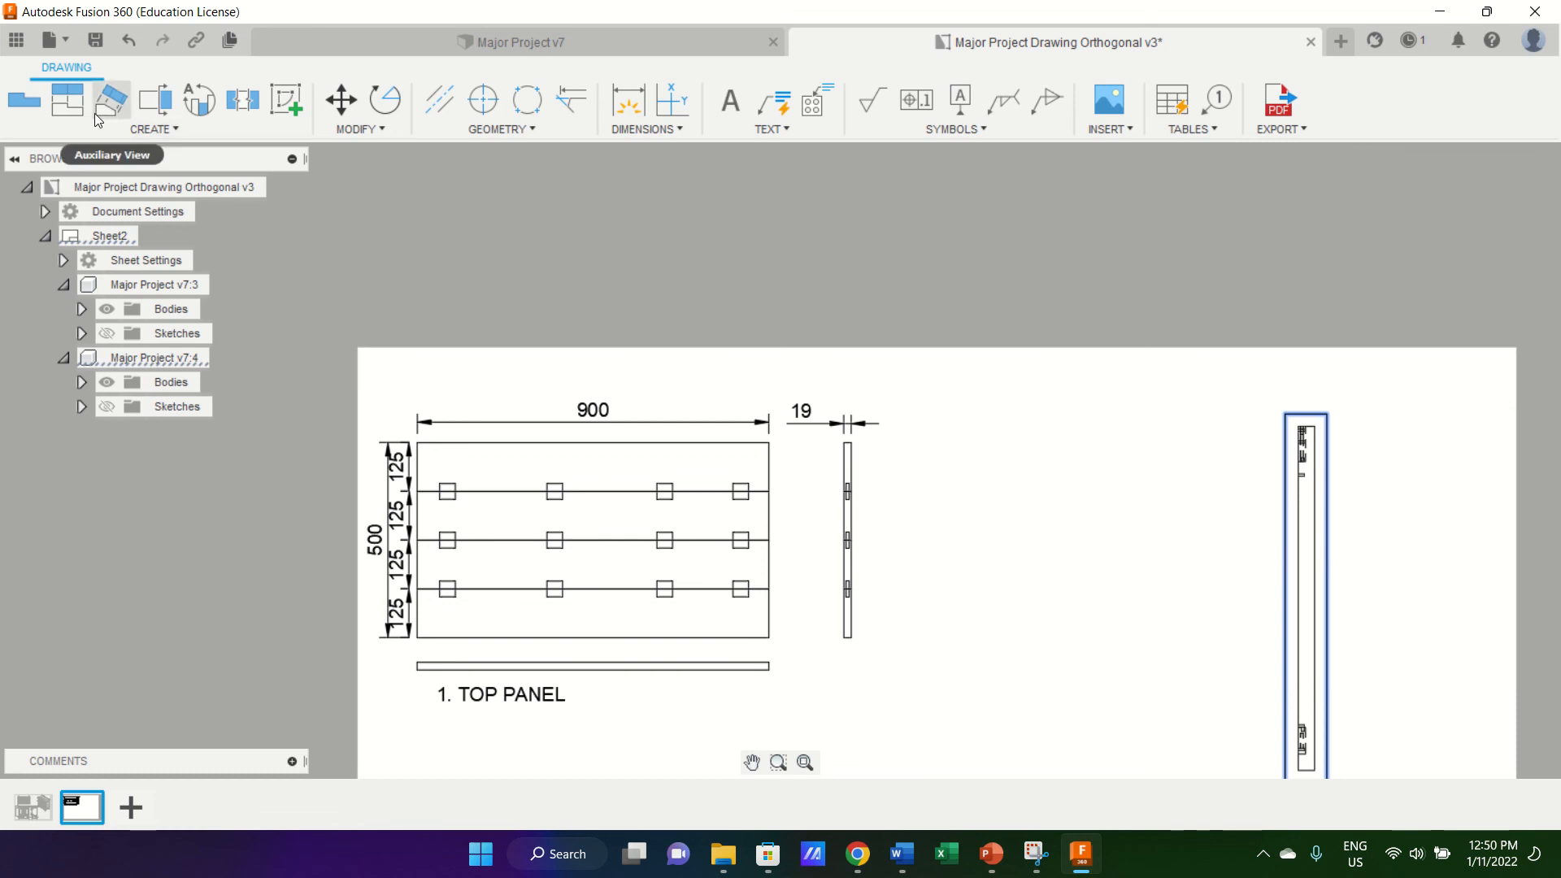
{"action": "left_click", "coordinate": [67, 100]}
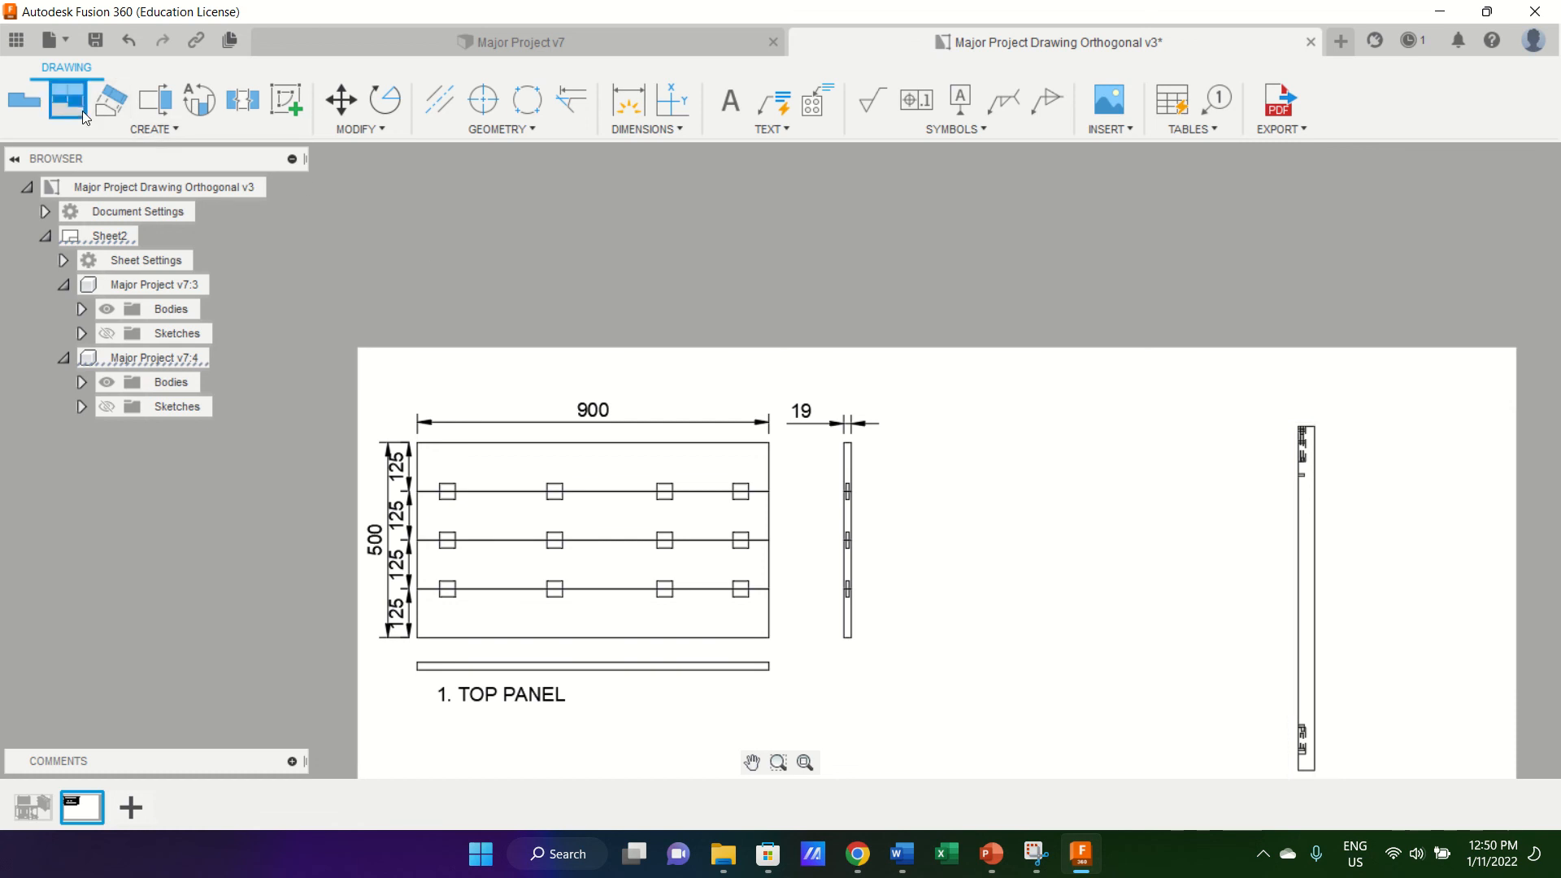
{"action": "left_click", "coordinate": [1184, 525]}
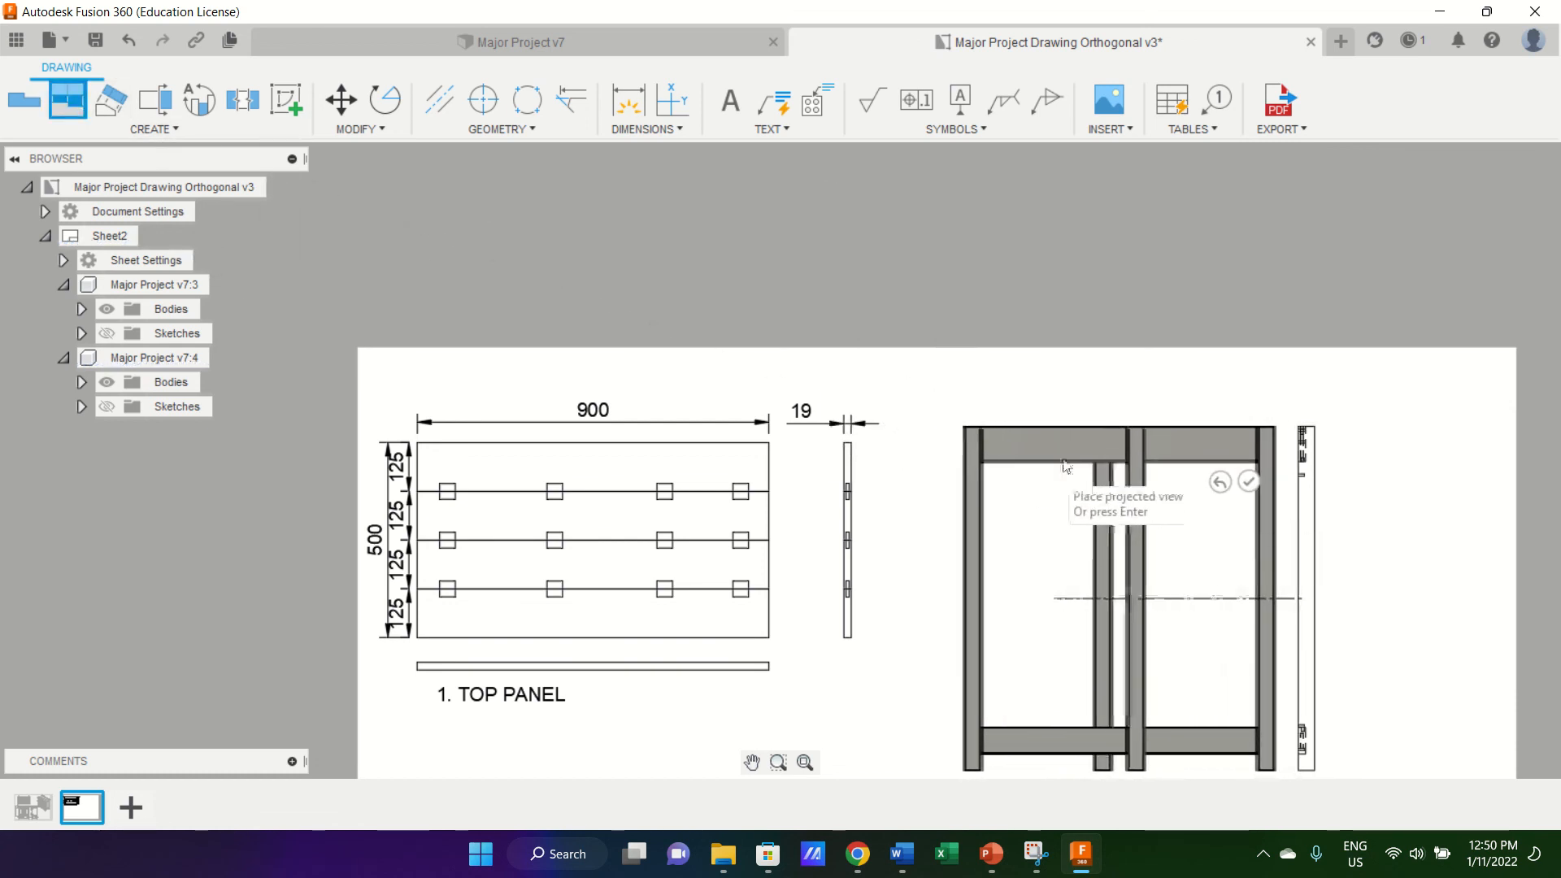
{"action": "key", "text": "Return"}
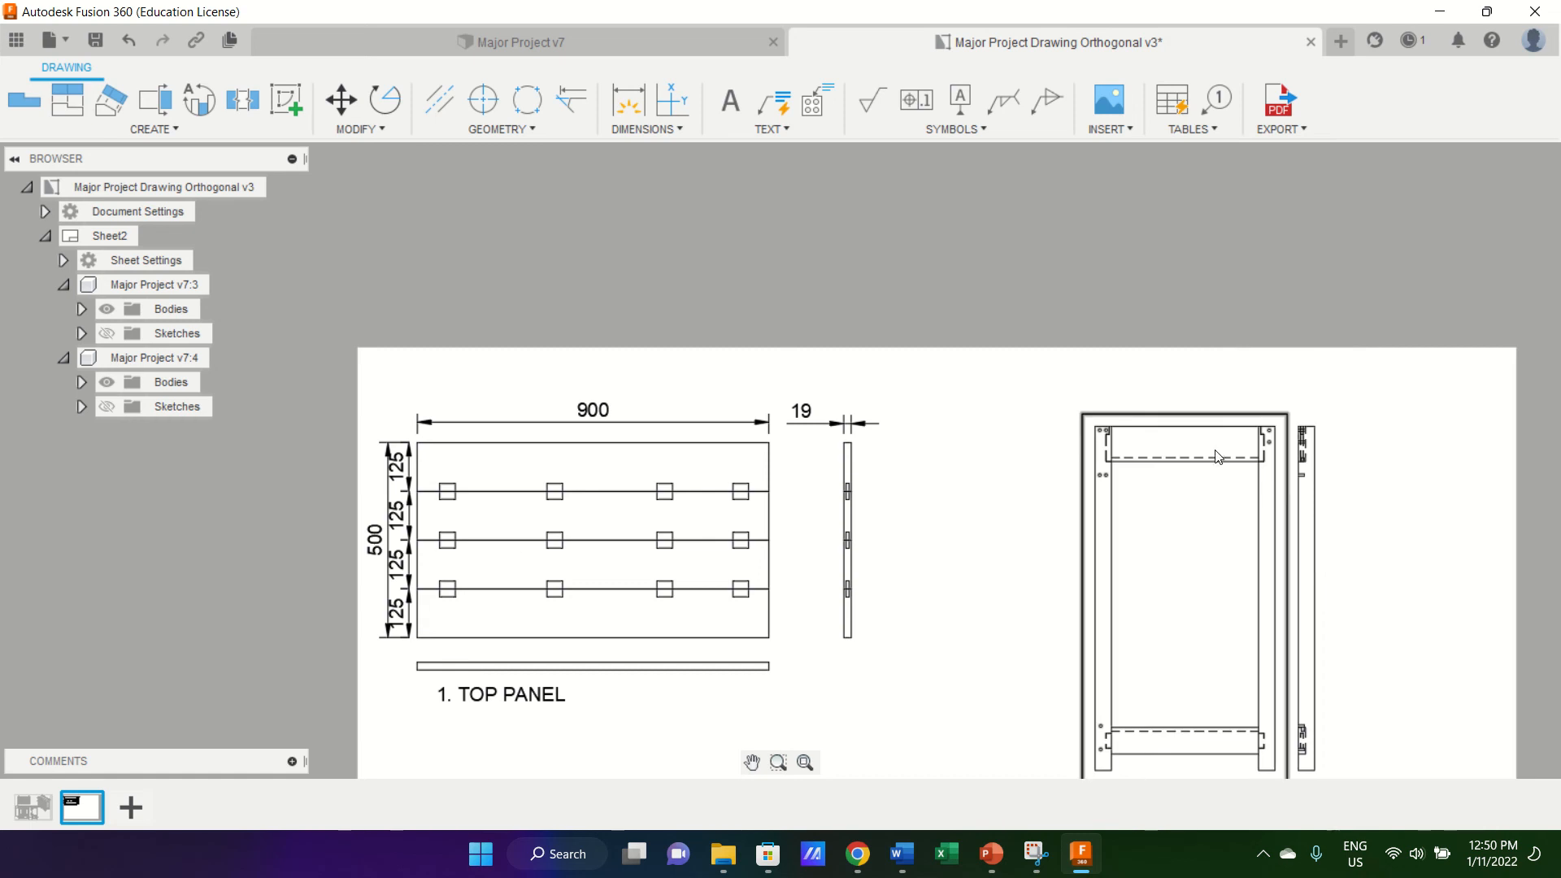
Try a projected plan view above the leg frame elevation and delete that view.
{"action": "scroll", "coordinate": [1217, 456], "scroll_direction": "up", "scroll_amount": 3}
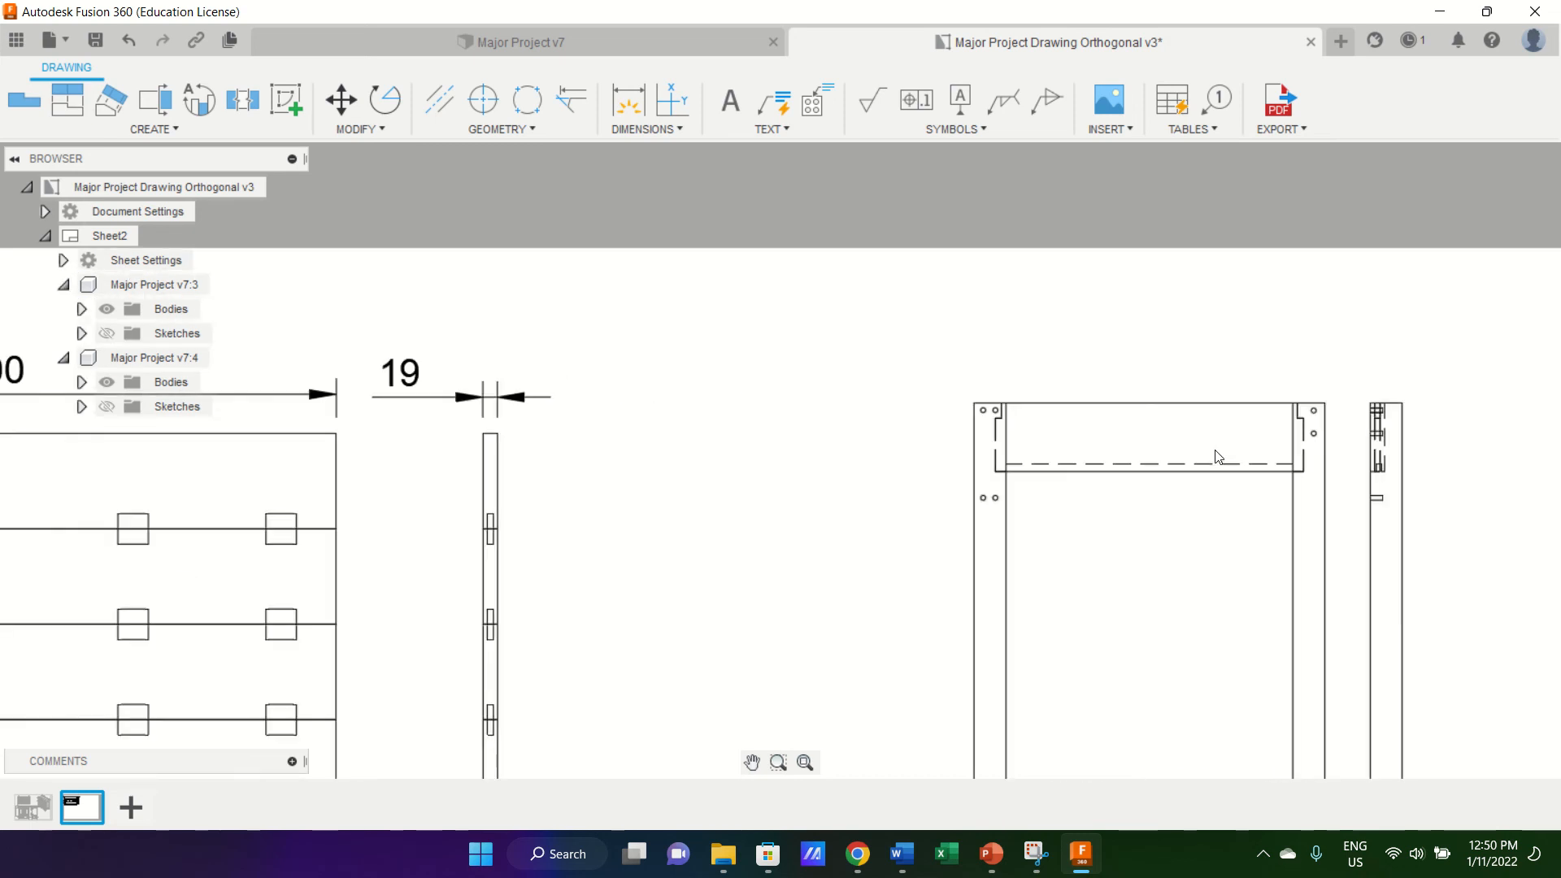
{"action": "scroll", "coordinate": [1218, 456], "scroll_direction": "down", "scroll_amount": 5}
{"action": "scroll", "coordinate": [1226, 565], "scroll_direction": "up", "scroll_amount": 4}
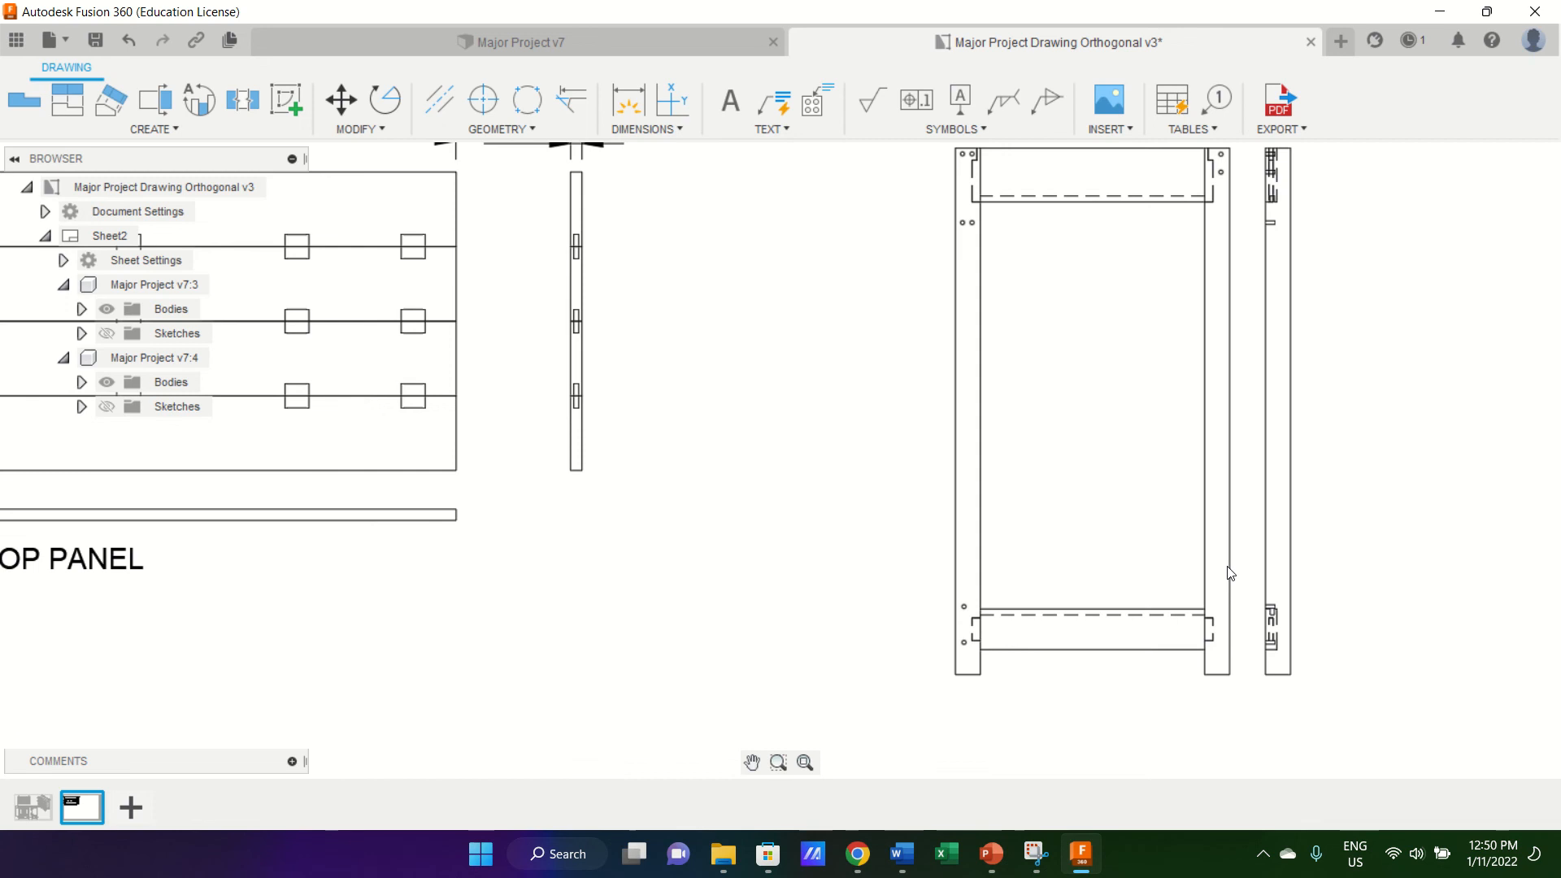
{"action": "scroll", "coordinate": [1230, 573], "scroll_direction": "up", "scroll_amount": 1}
{"action": "scroll", "coordinate": [1230, 573], "scroll_direction": "down", "scroll_amount": 3}
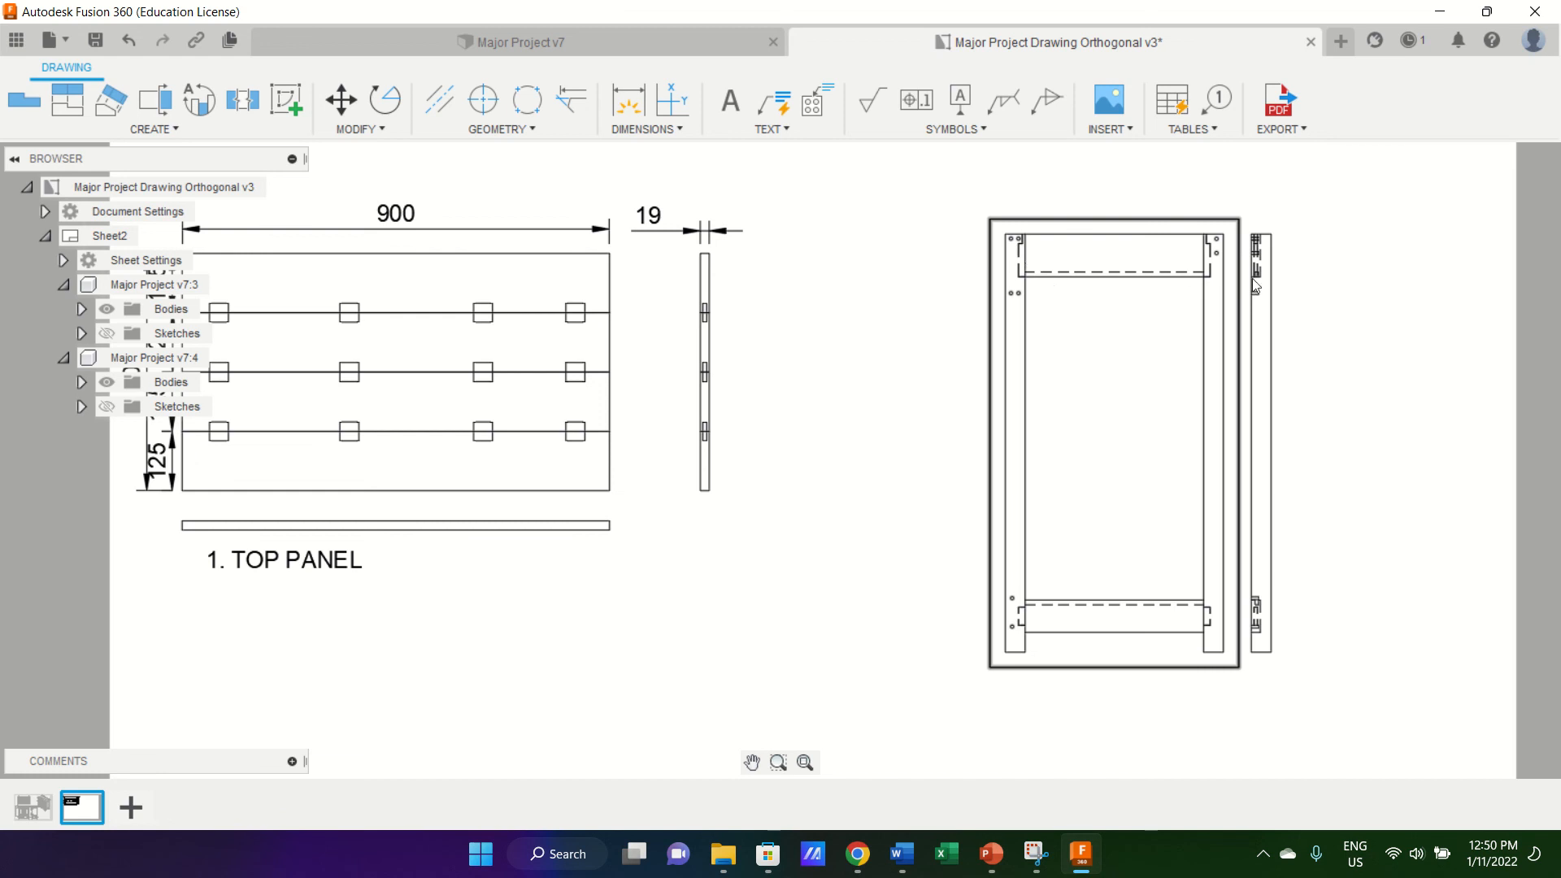
{"action": "left_click", "coordinate": [1163, 250]}
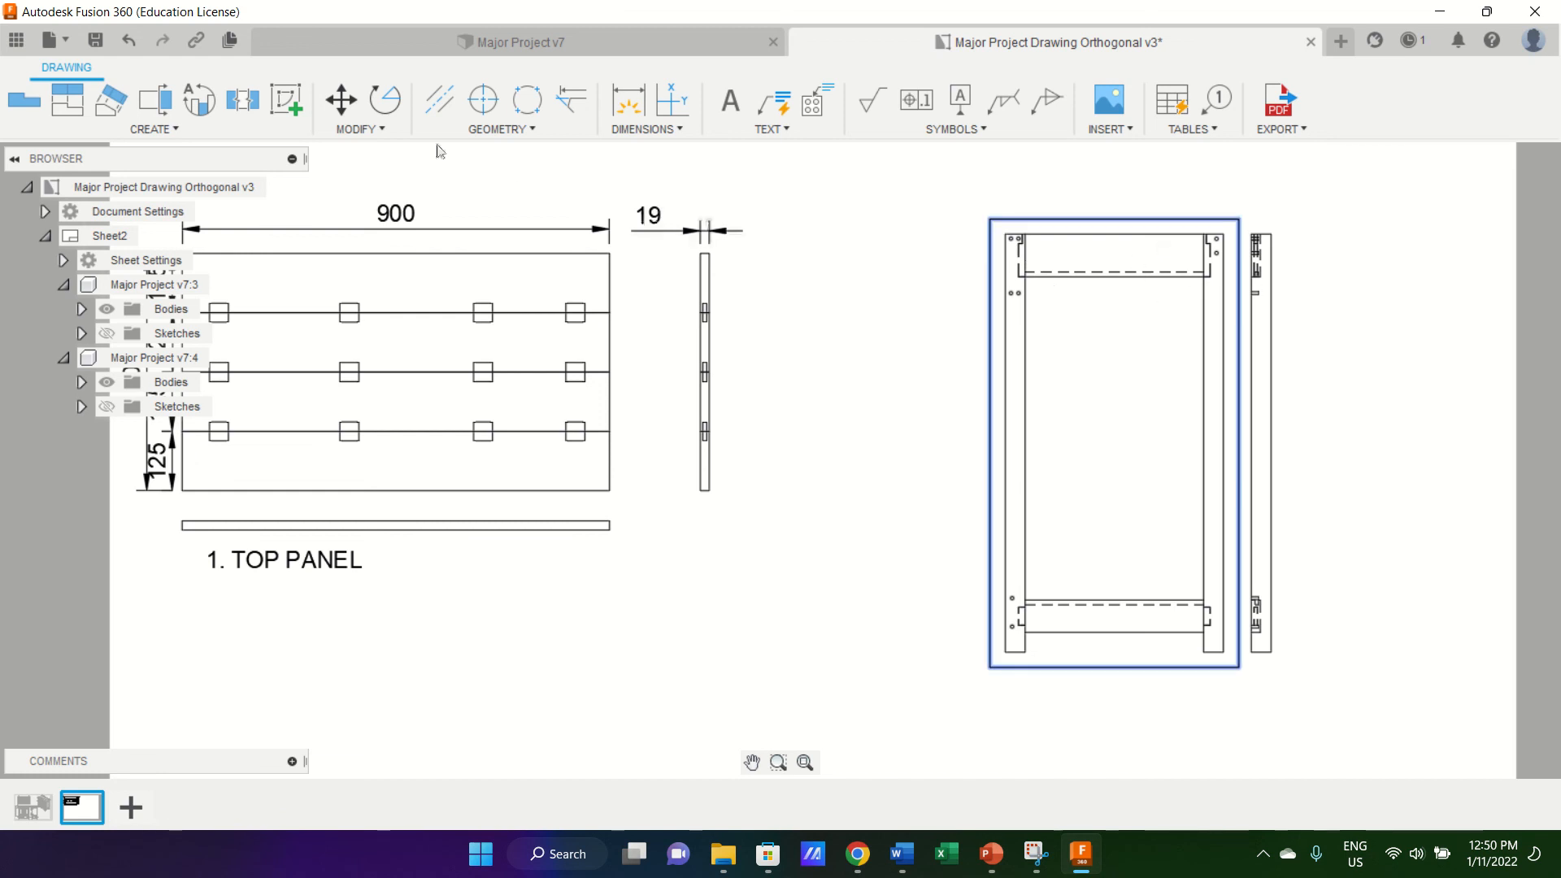
{"action": "left_click", "coordinate": [68, 99]}
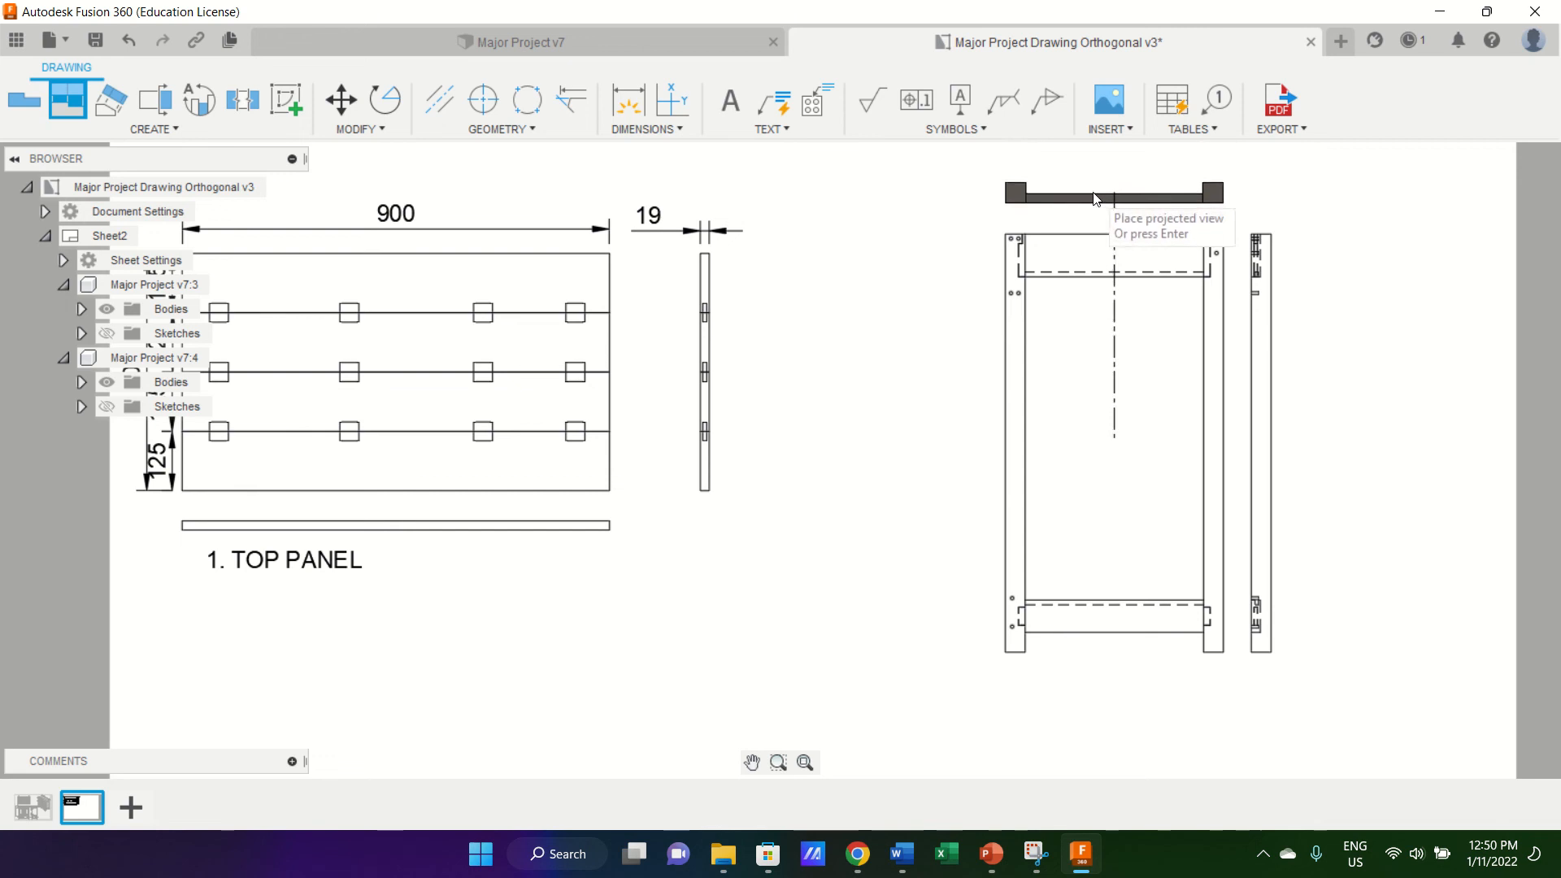
{"action": "left_click", "coordinate": [1095, 198]}
{"action": "key", "text": "Return"}
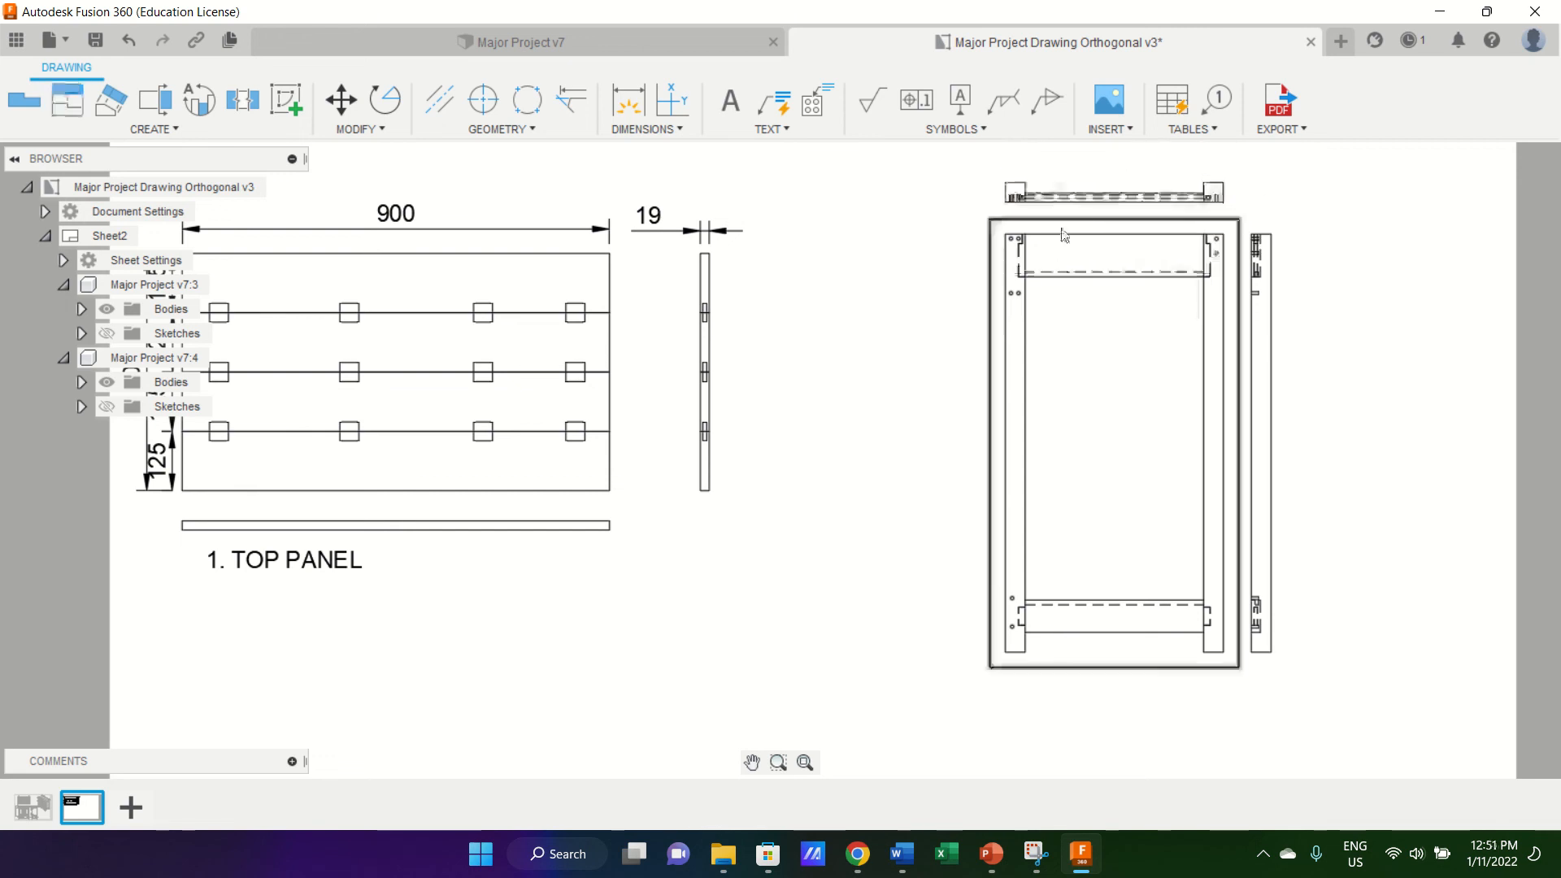
{"action": "left_click", "coordinate": [1053, 202]}
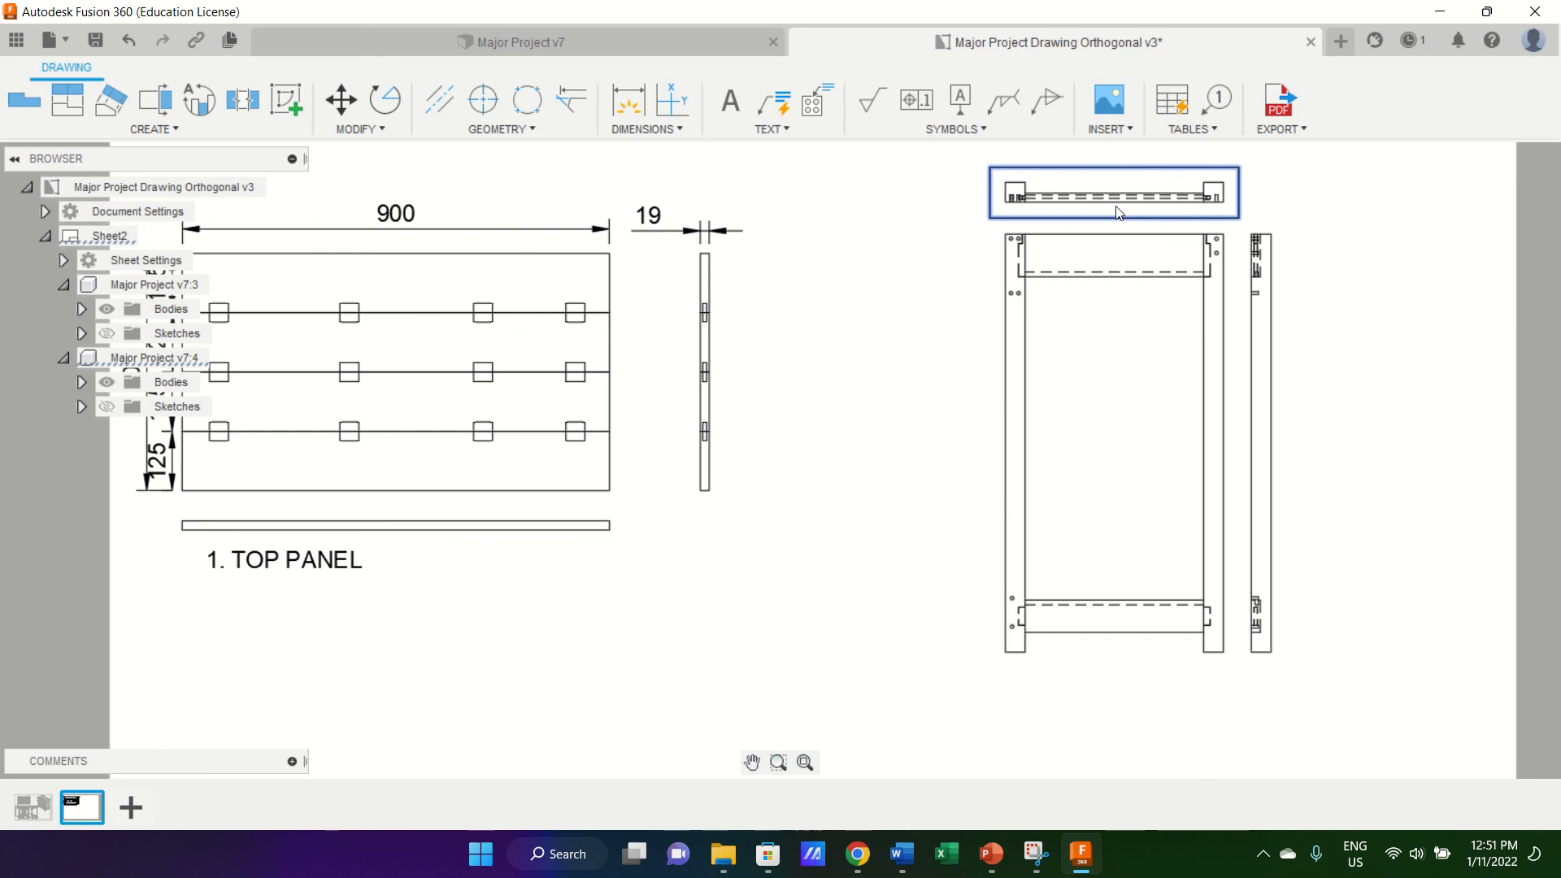
{"action": "key", "text": "Delete"}
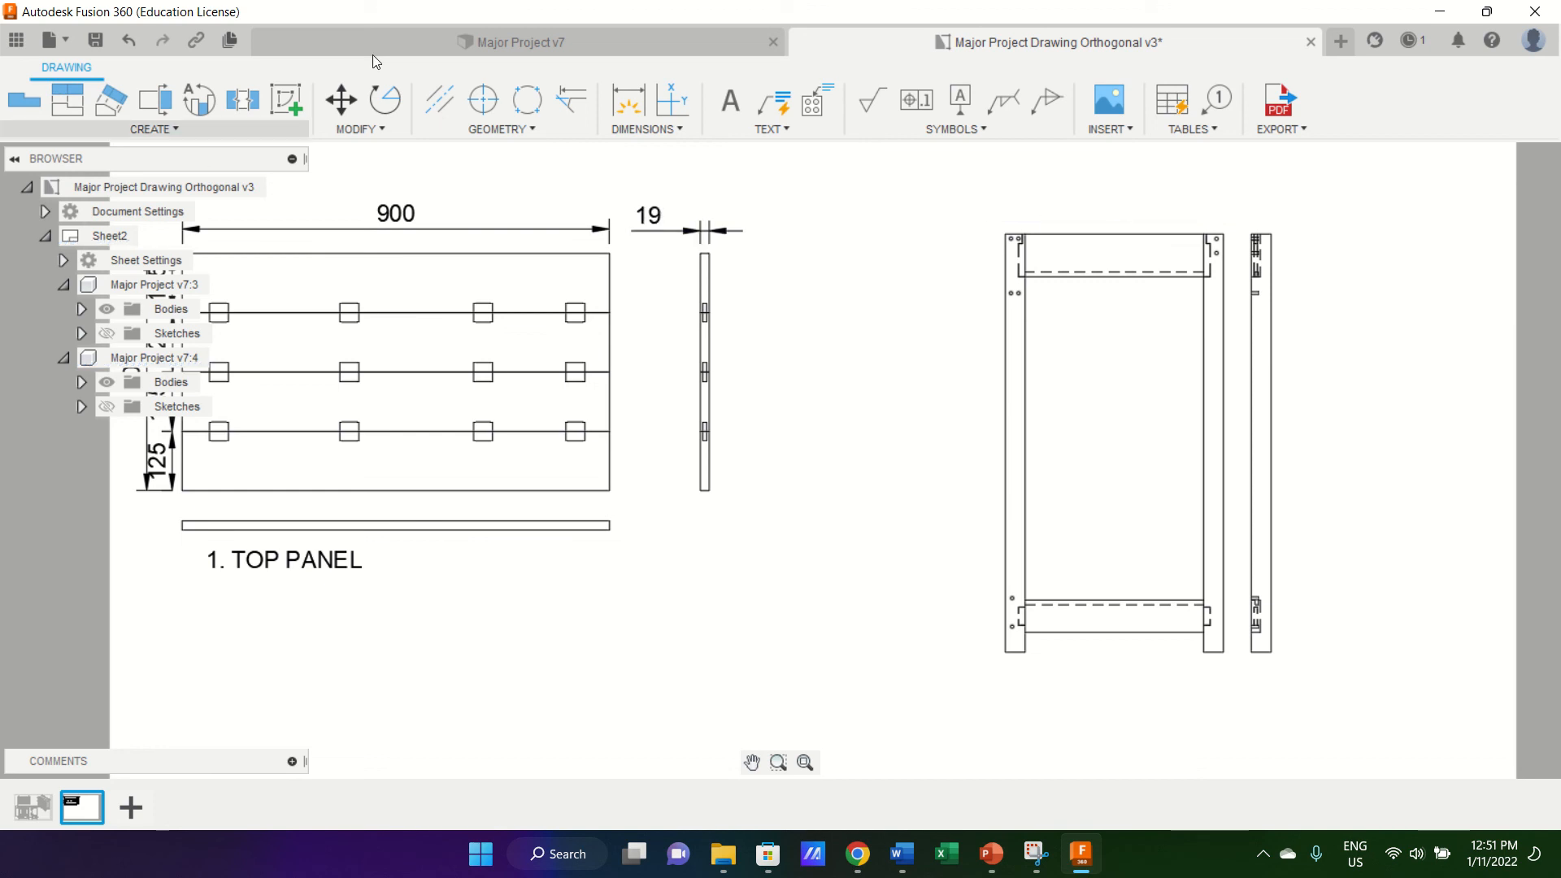
Try projecting the leg frame's plan view above its elevation again, examine its edges, and remove it.
{"action": "left_click", "coordinate": [1156, 276]}
{"action": "left_click", "coordinate": [85, 111]}
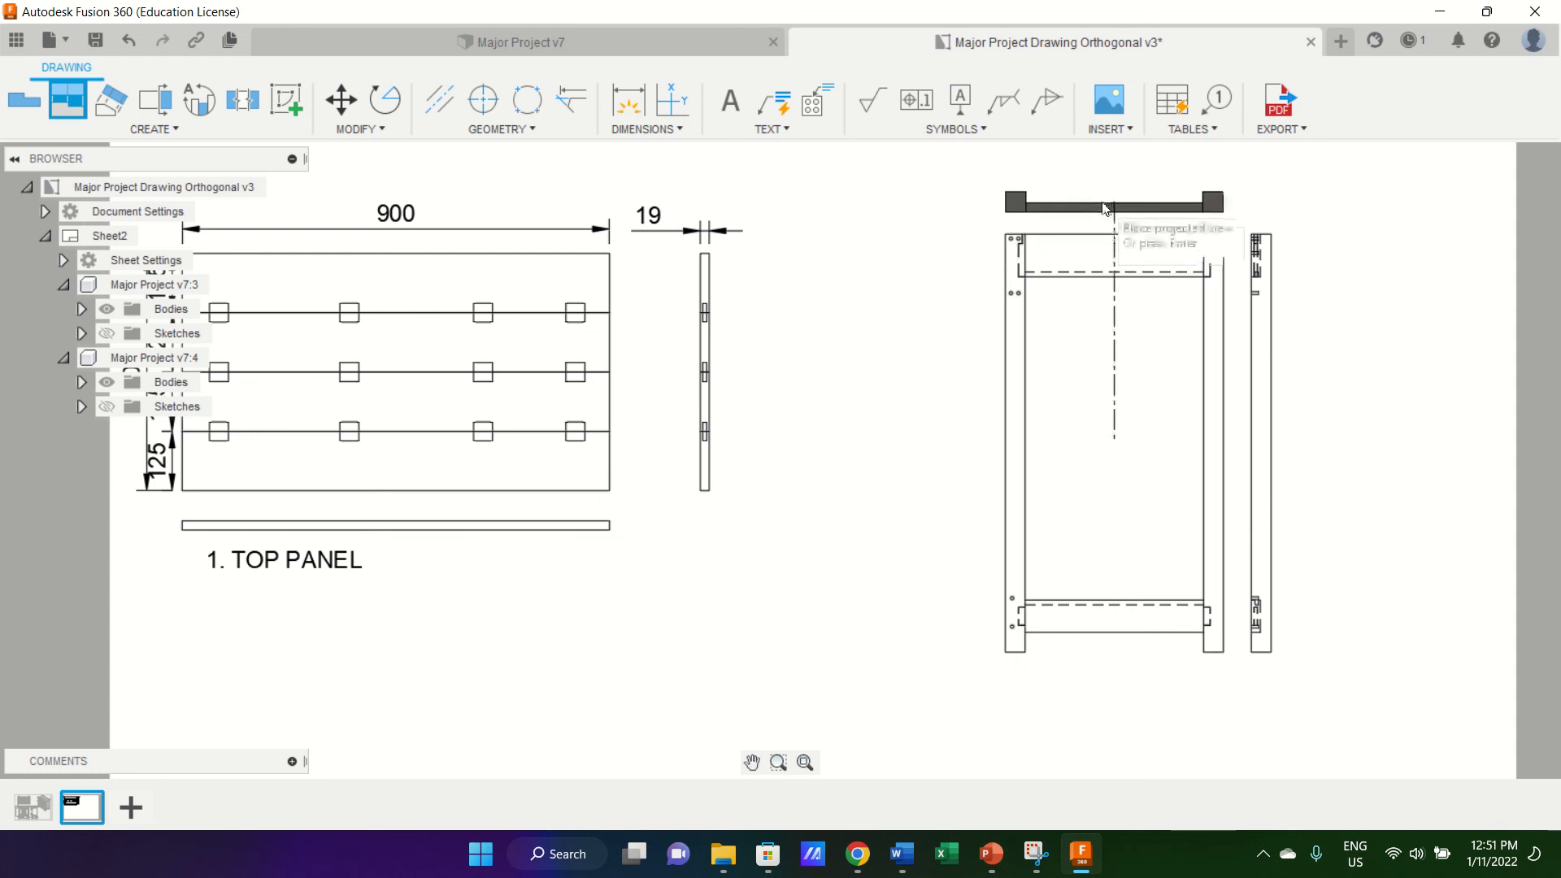
{"action": "left_click", "coordinate": [1106, 208]}
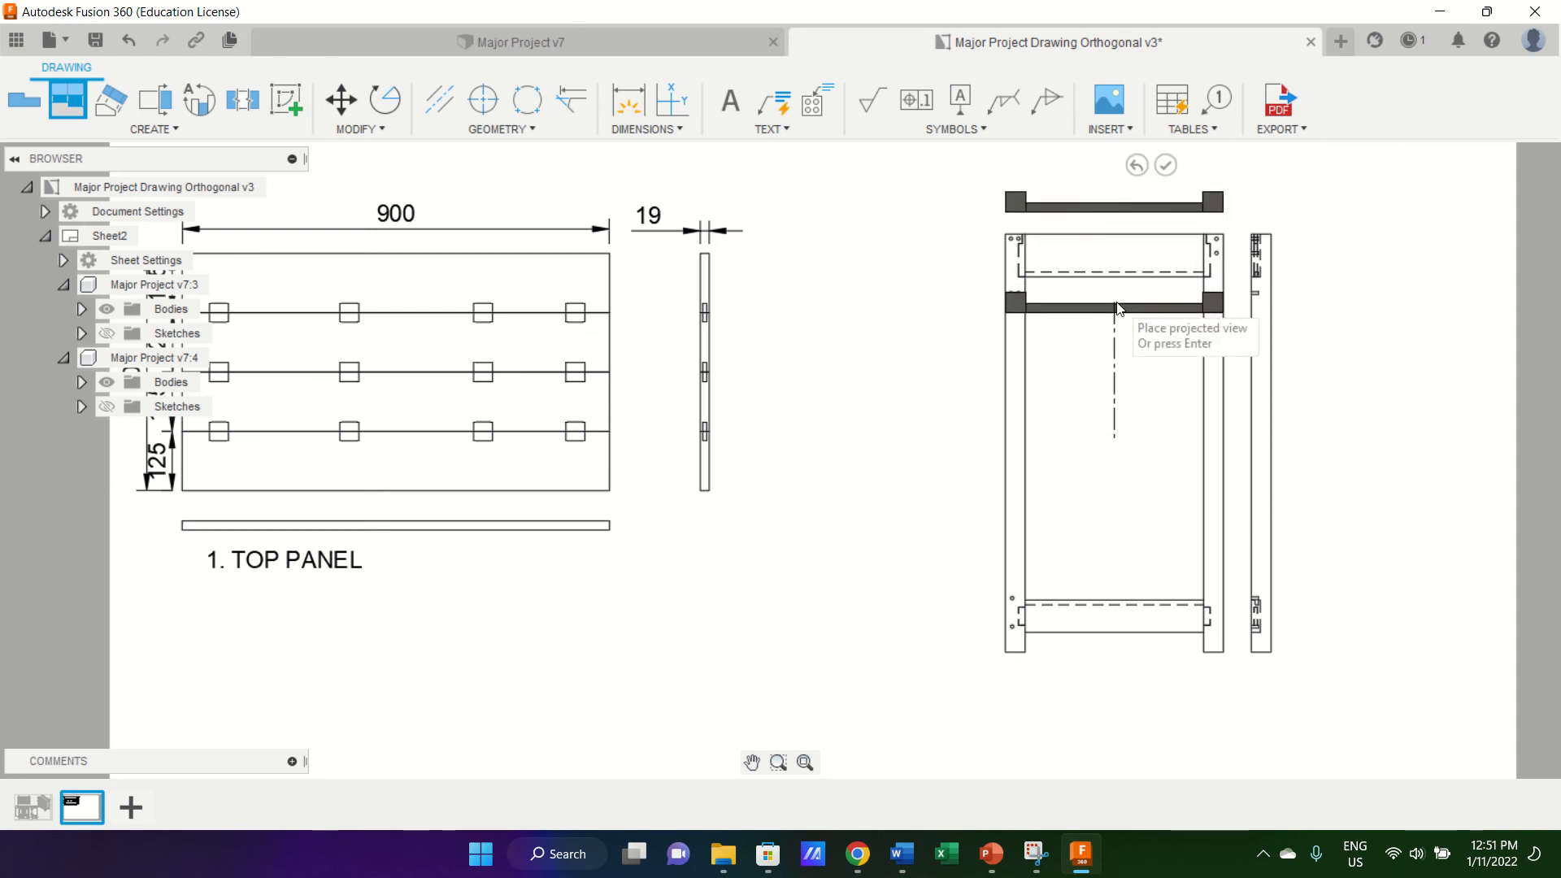
{"action": "key", "text": "Return"}
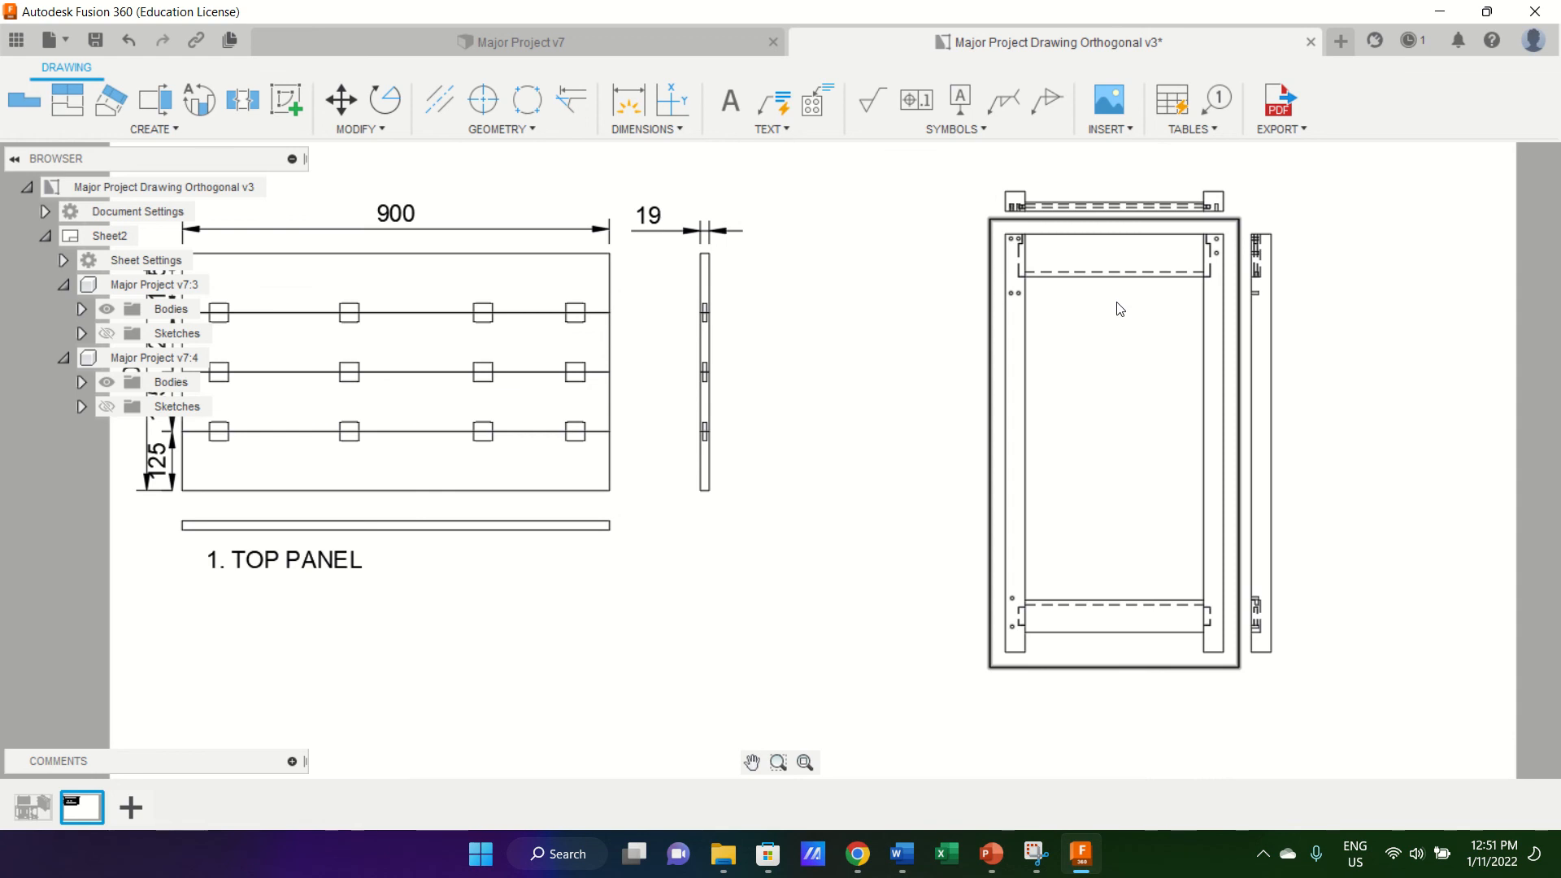
{"action": "scroll", "coordinate": [1045, 246], "scroll_direction": "down", "scroll_amount": 1}
{"action": "scroll", "coordinate": [1032, 232], "scroll_direction": "up", "scroll_amount": 5}
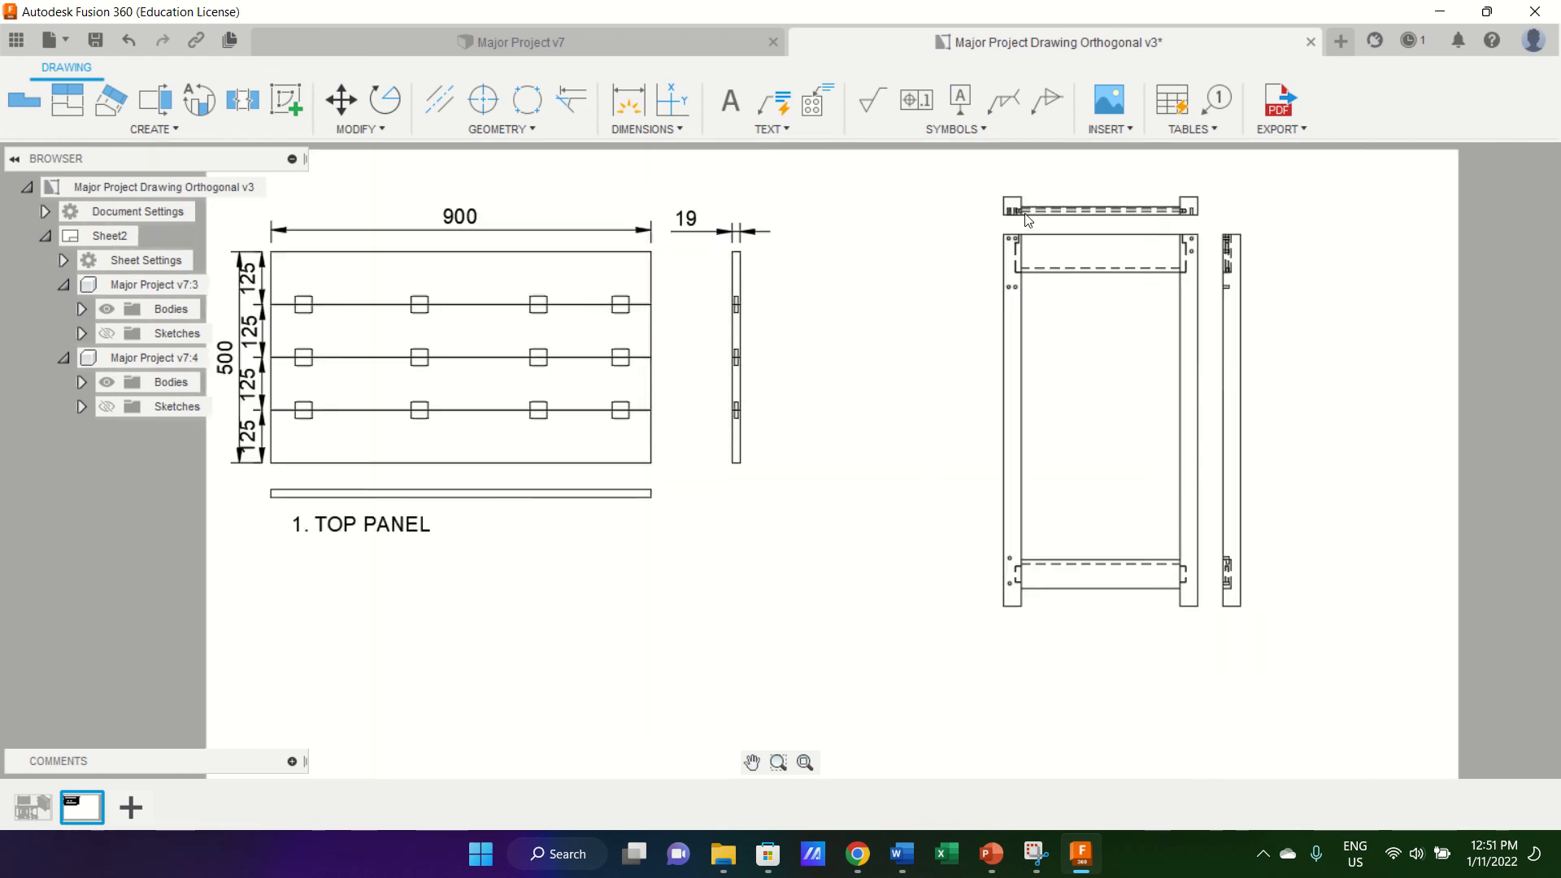
{"action": "scroll", "coordinate": [1028, 219], "scroll_direction": "up", "scroll_amount": 2}
{"action": "scroll", "coordinate": [1027, 219], "scroll_direction": "down", "scroll_amount": 4}
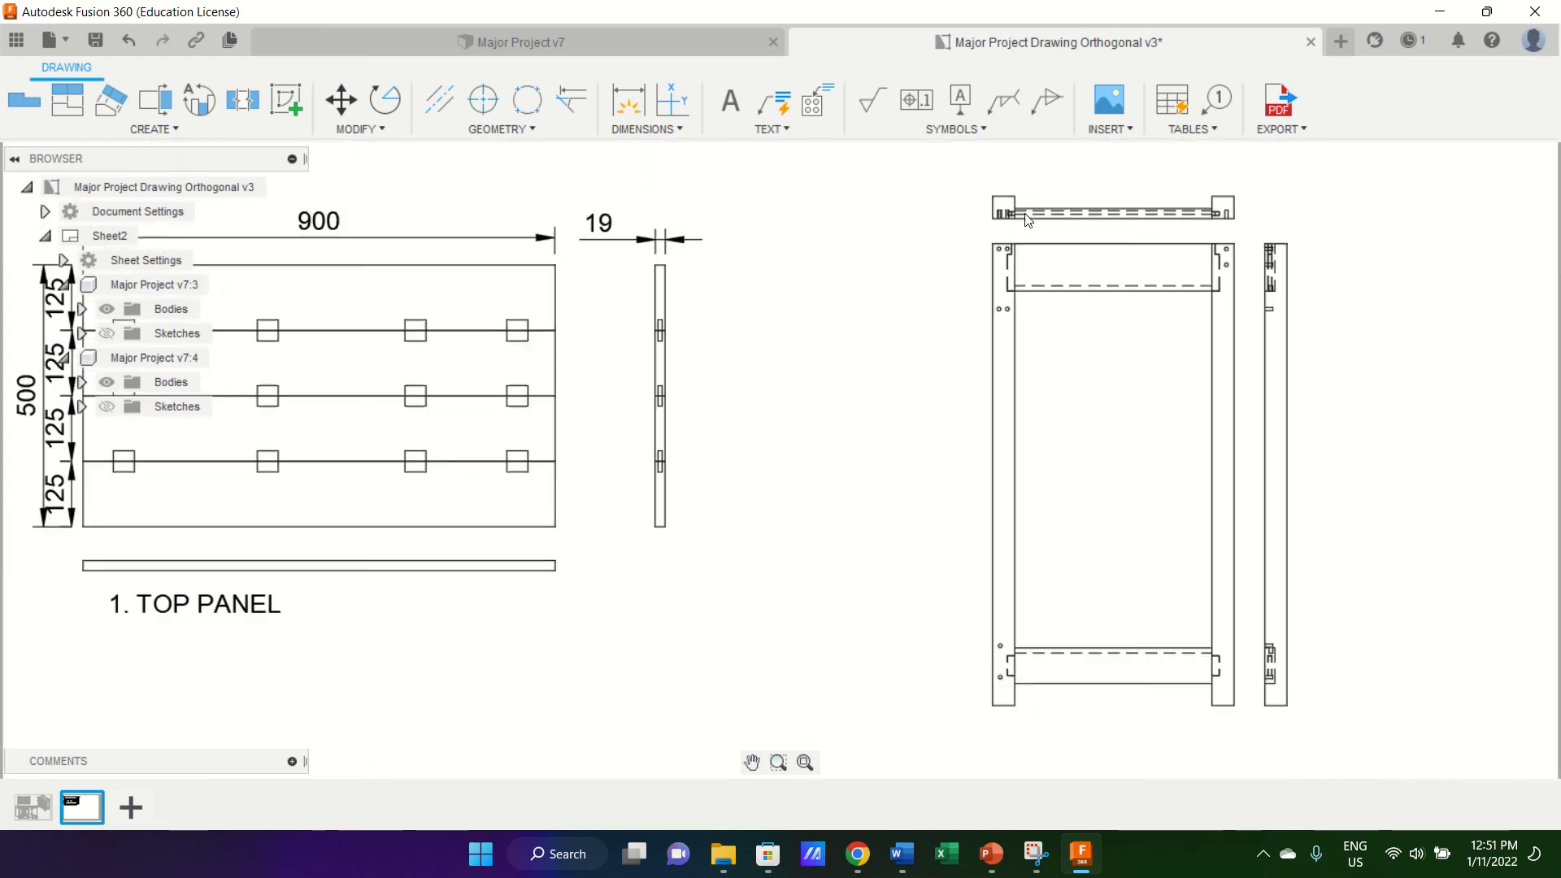
{"action": "left_click", "coordinate": [1024, 213]}
{"action": "key", "text": "Delete"}
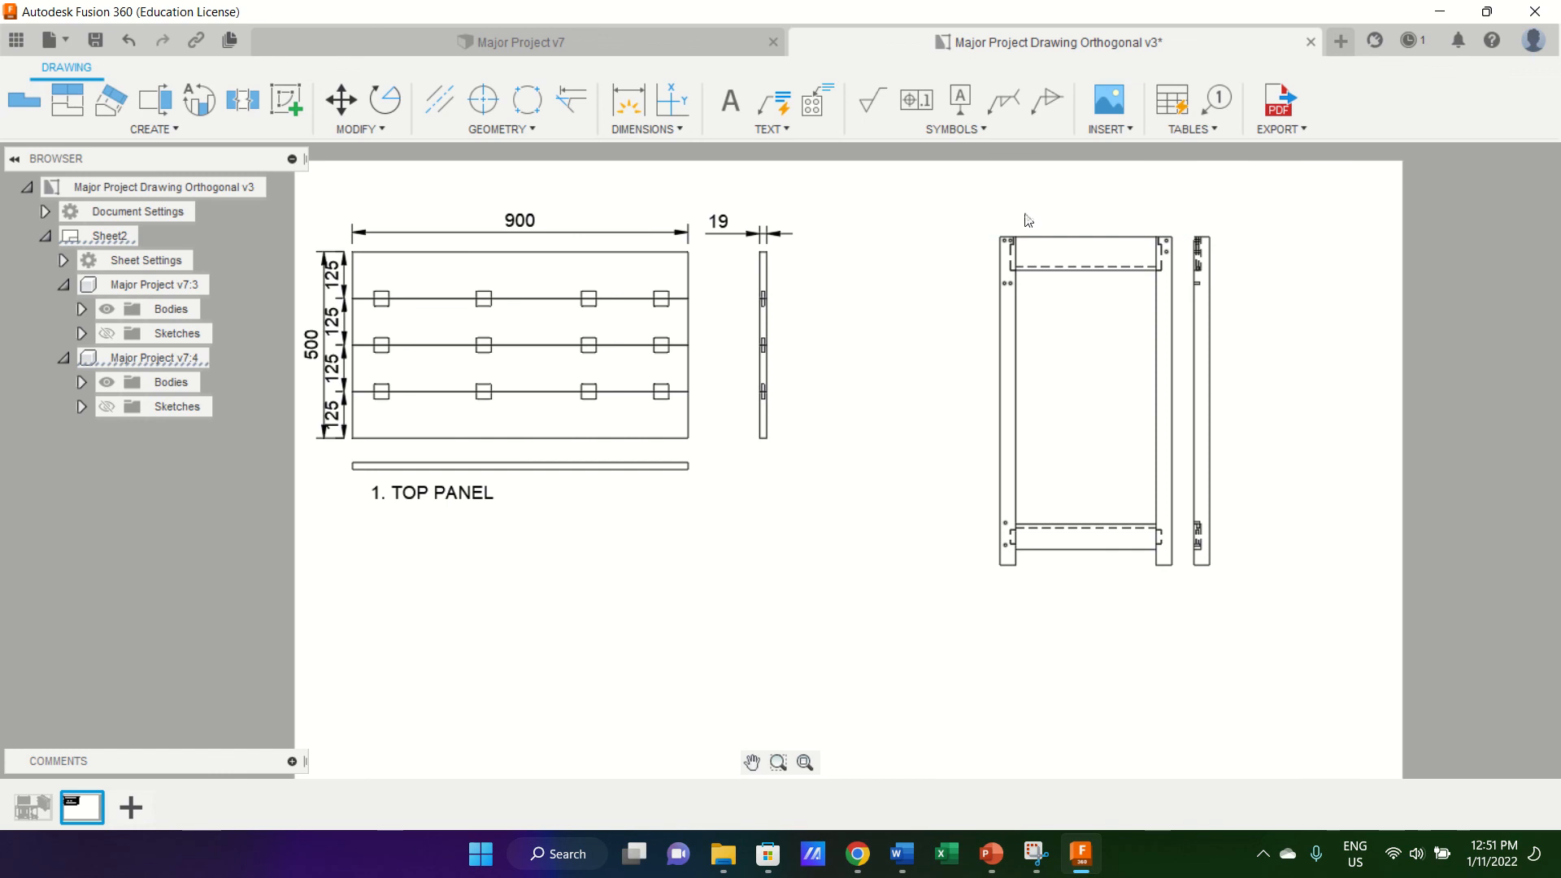
Project the leg frame's end view from its full elevation, placing it directly below the elevation.
{"action": "left_click", "coordinate": [52, 104]}
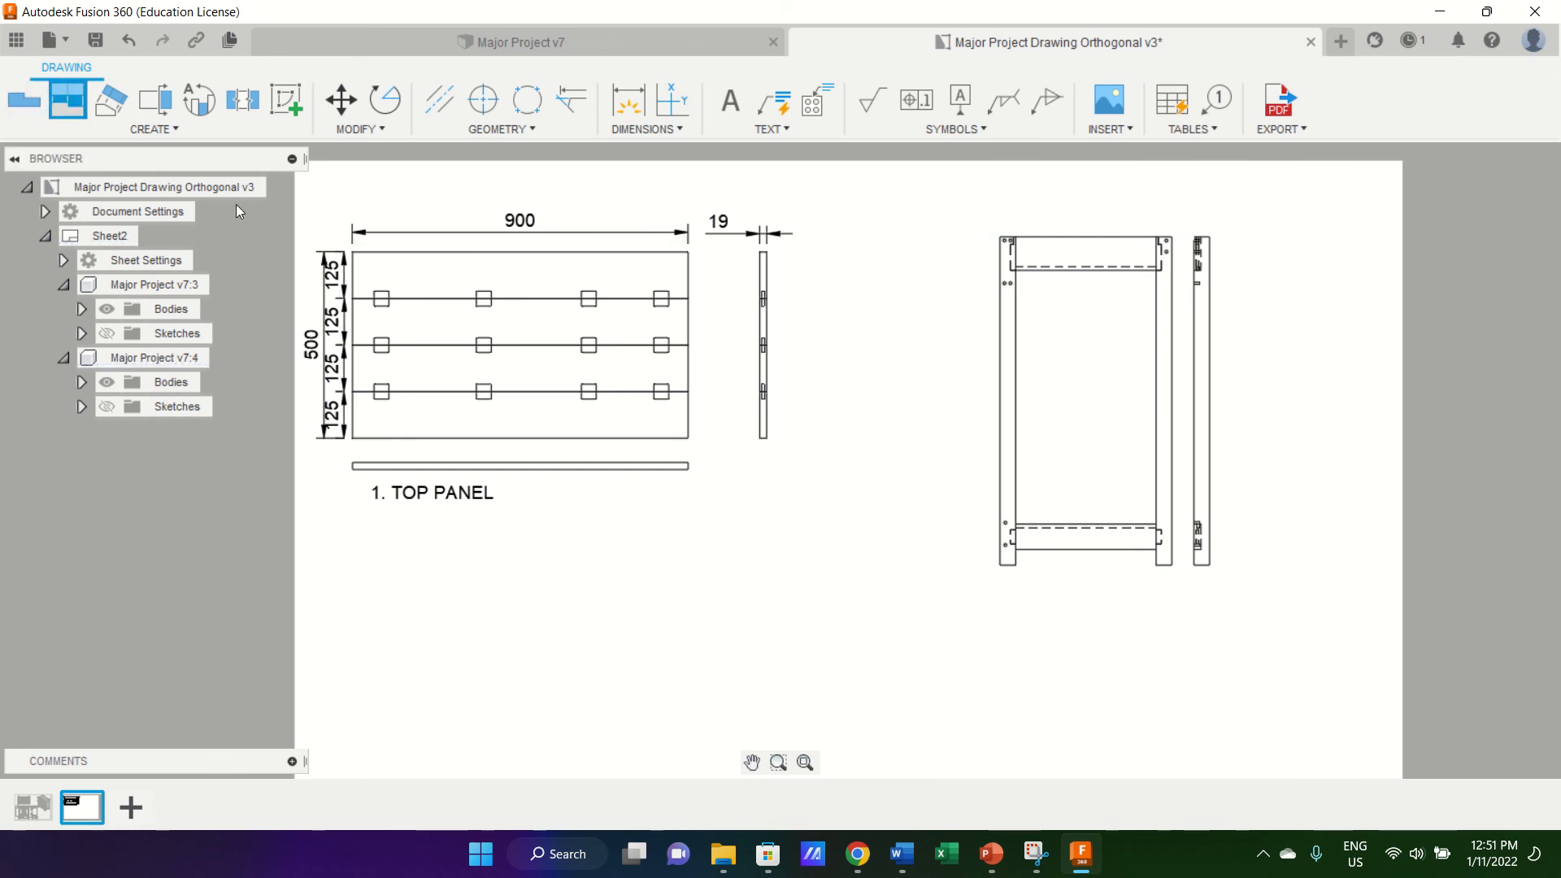
{"action": "left_click", "coordinate": [1008, 556]}
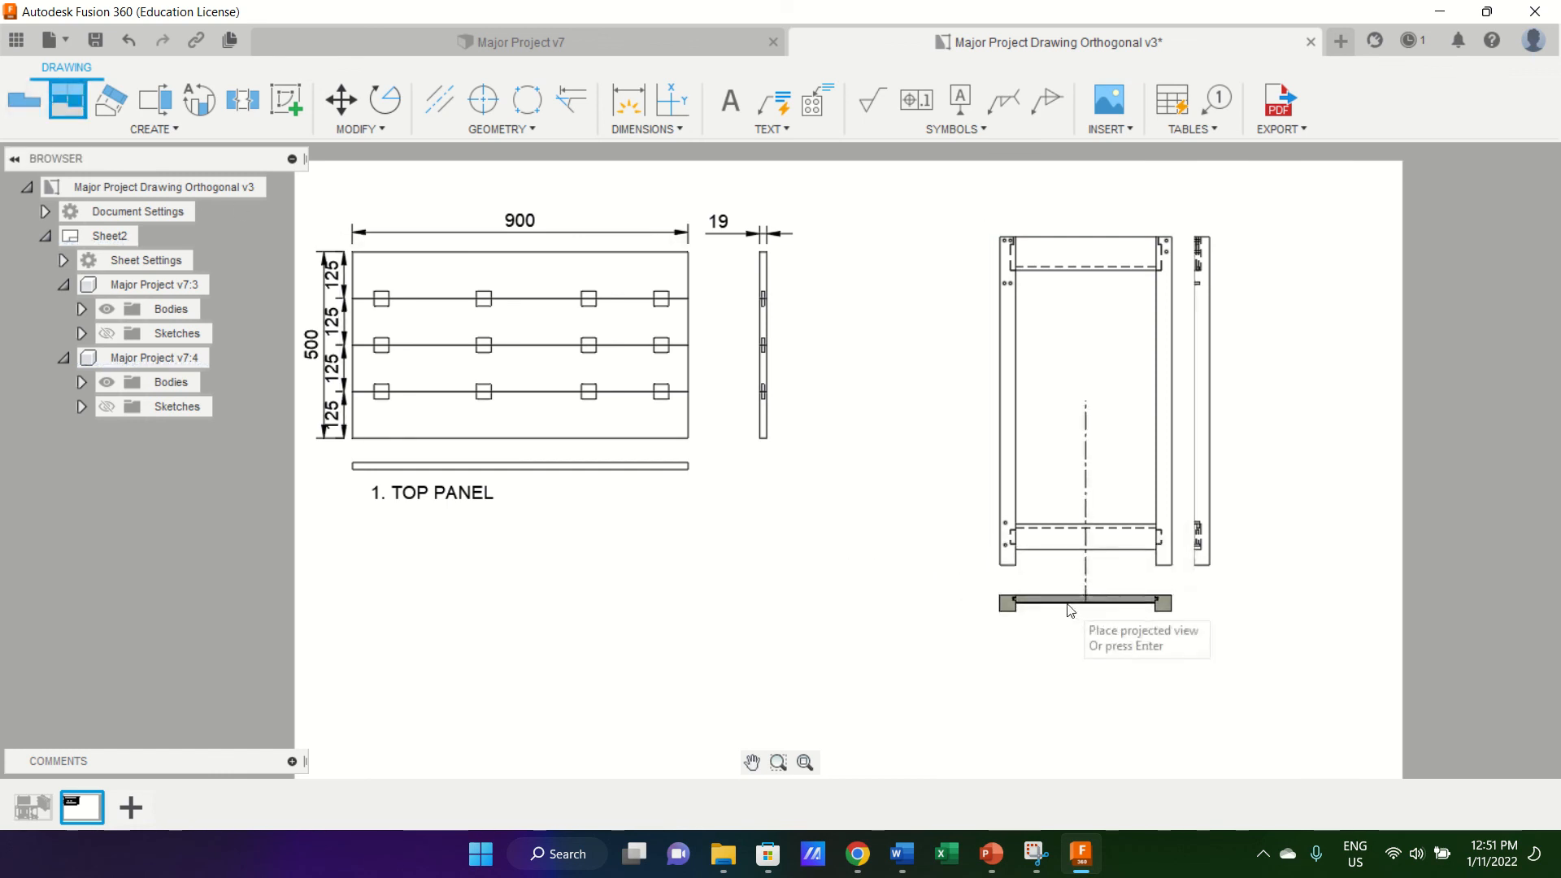
{"action": "left_click", "coordinate": [1069, 610]}
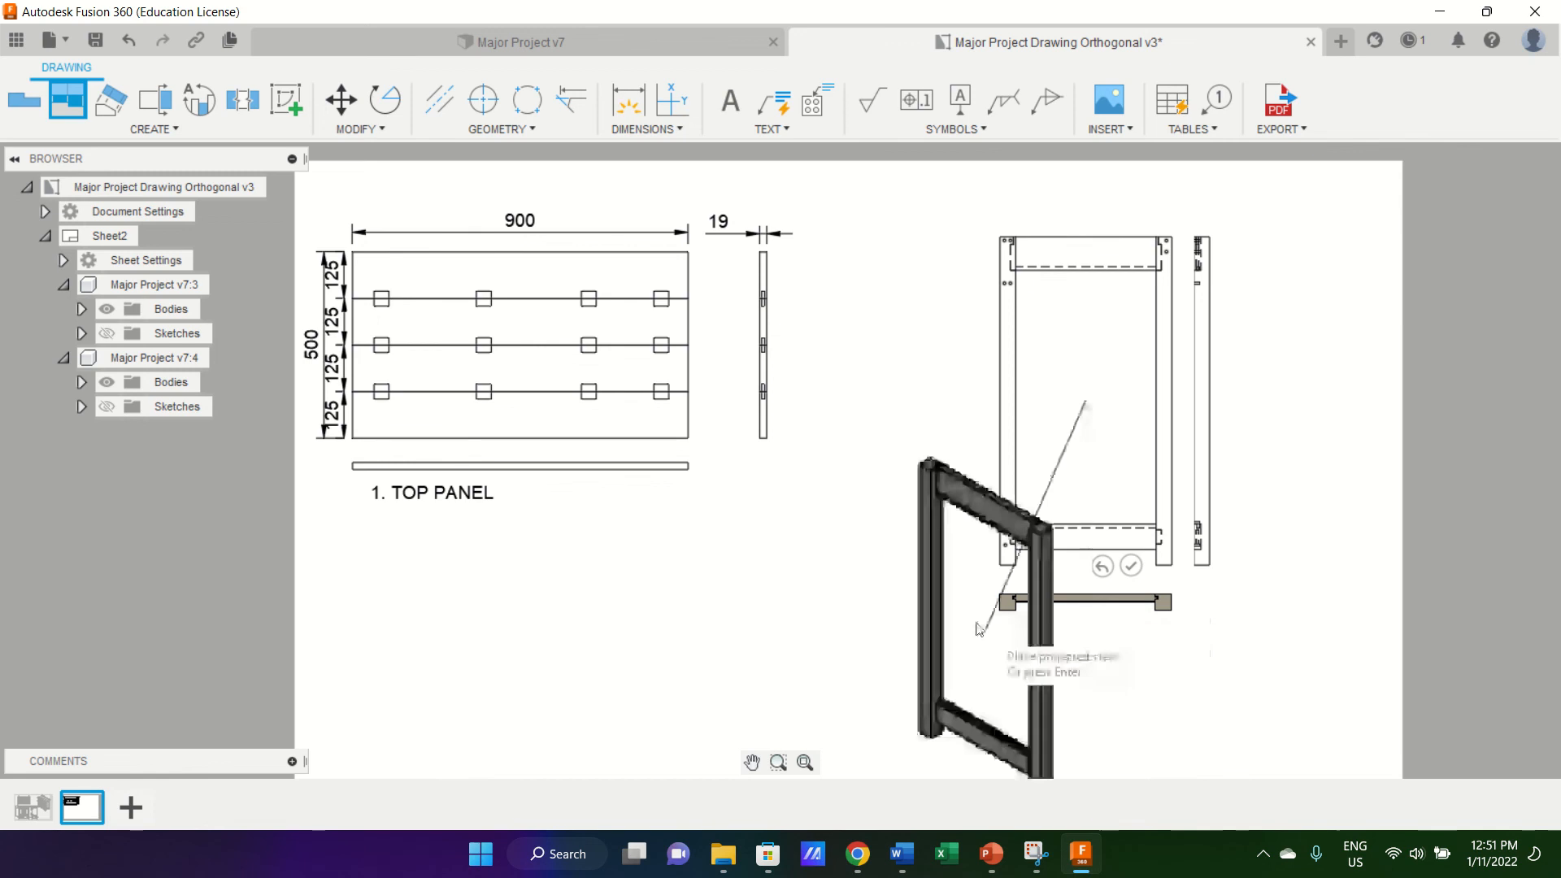
{"action": "key", "text": "Return"}
{"action": "scroll", "coordinate": [1184, 611], "scroll_direction": "up", "scroll_amount": 6}
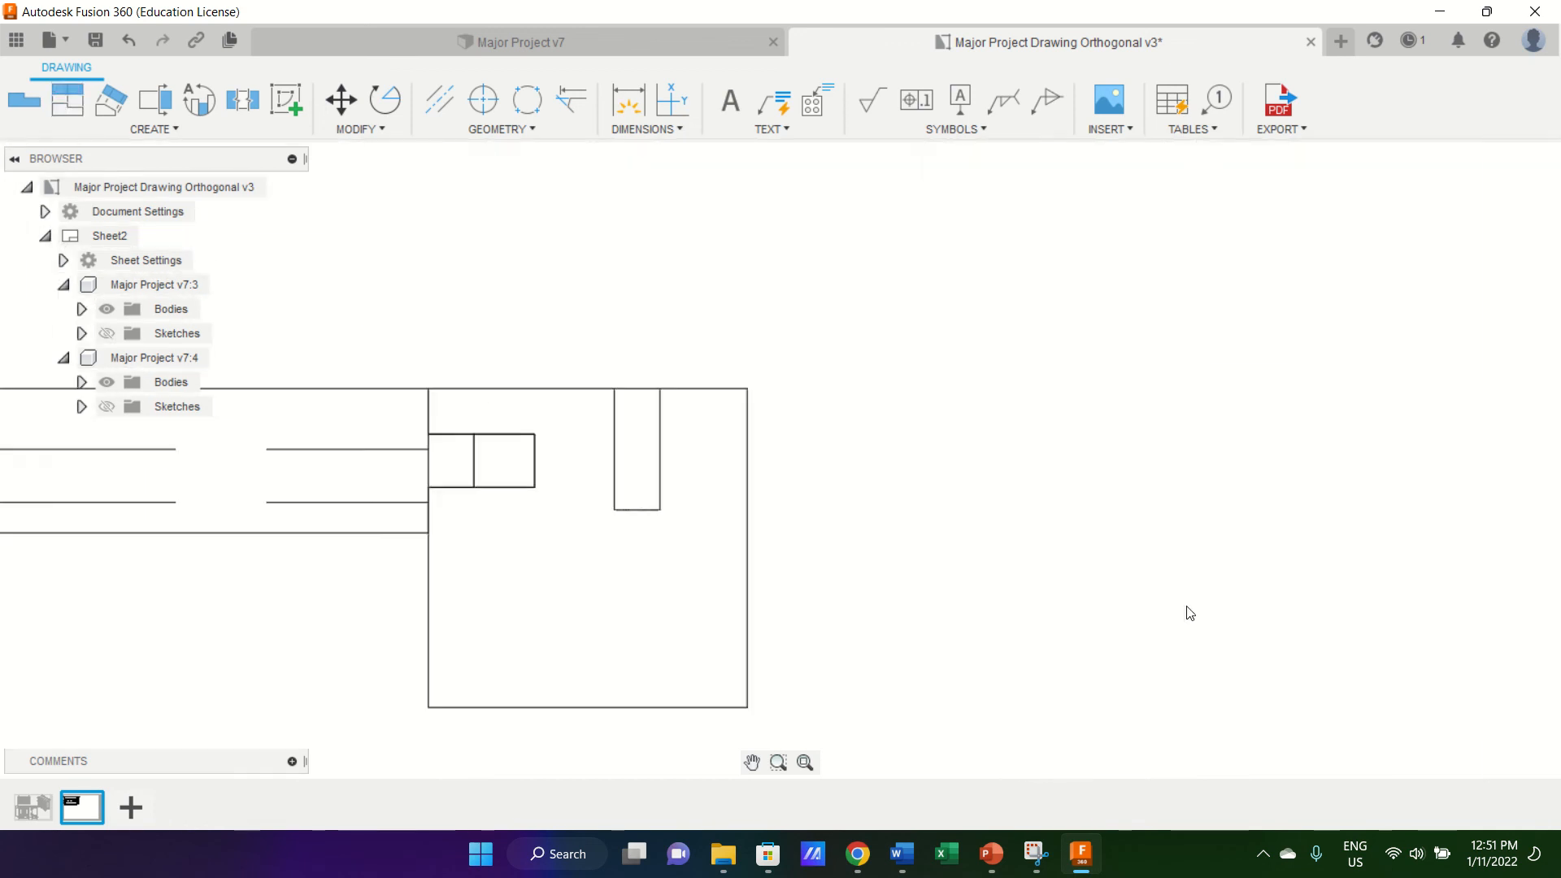
{"action": "scroll", "coordinate": [1189, 613], "scroll_direction": "down", "scroll_amount": 2}
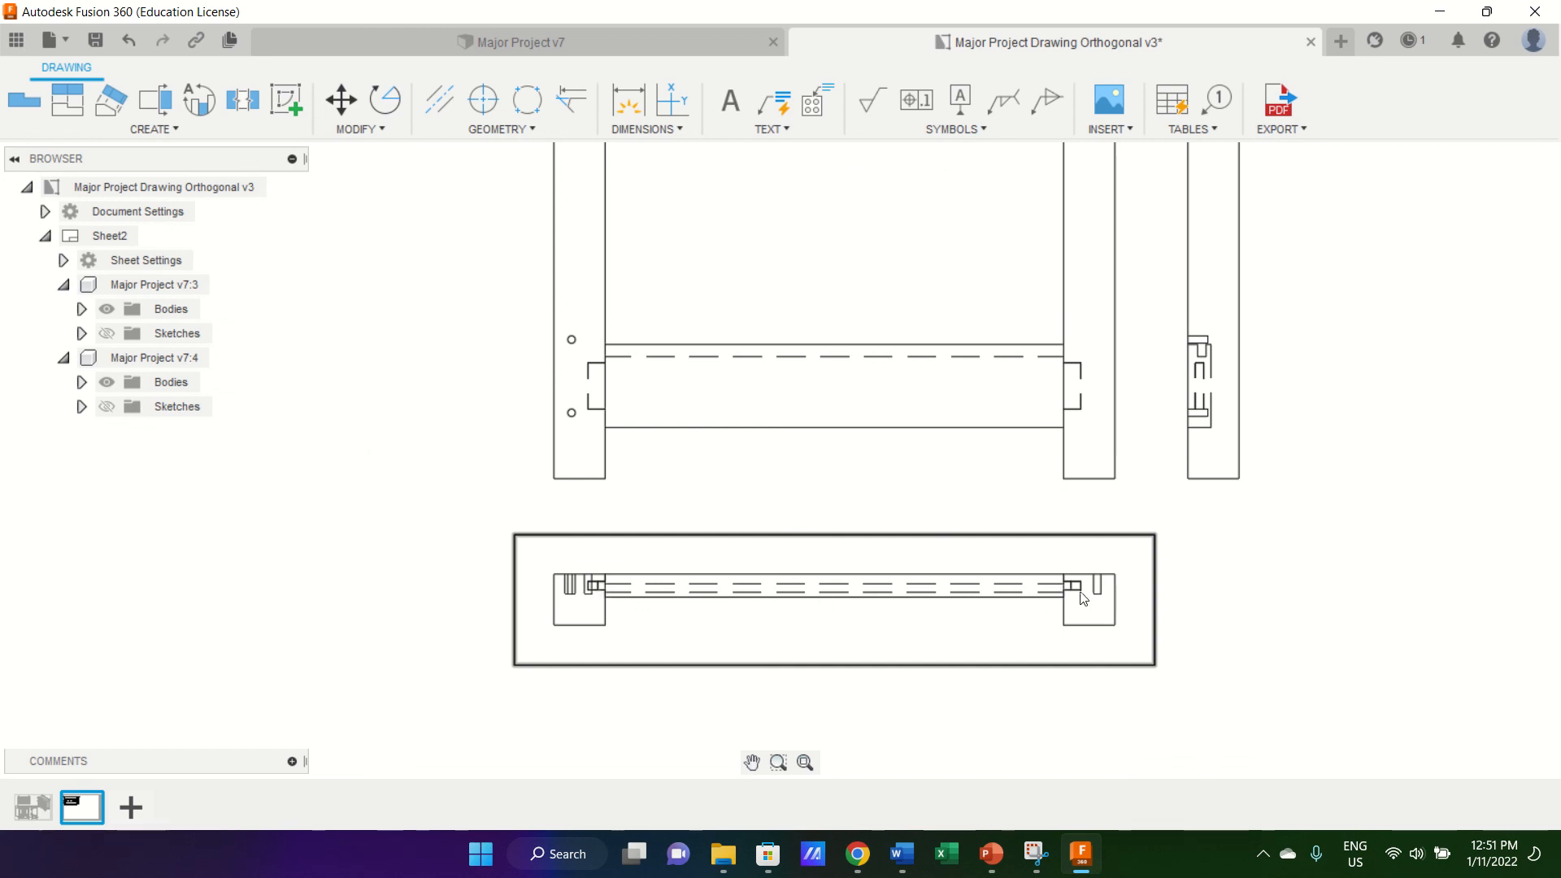
{"action": "scroll", "coordinate": [1016, 585], "scroll_direction": "down", "scroll_amount": 18}
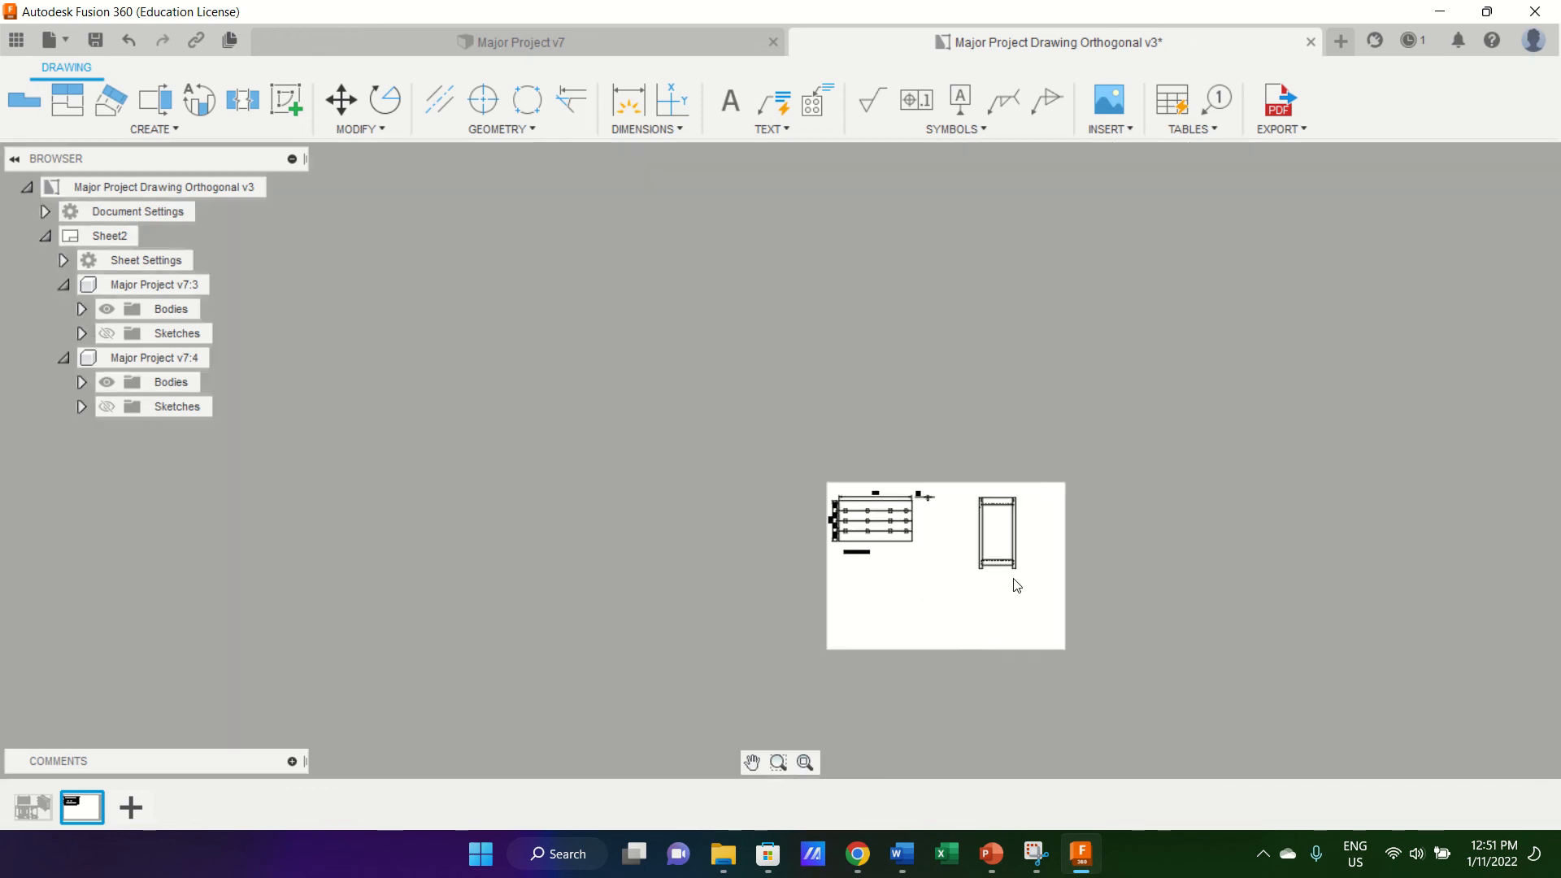
{"action": "scroll", "coordinate": [1016, 586], "scroll_direction": "up", "scroll_amount": 10}
{"action": "scroll", "coordinate": [1016, 586], "scroll_direction": "up", "scroll_amount": 1}
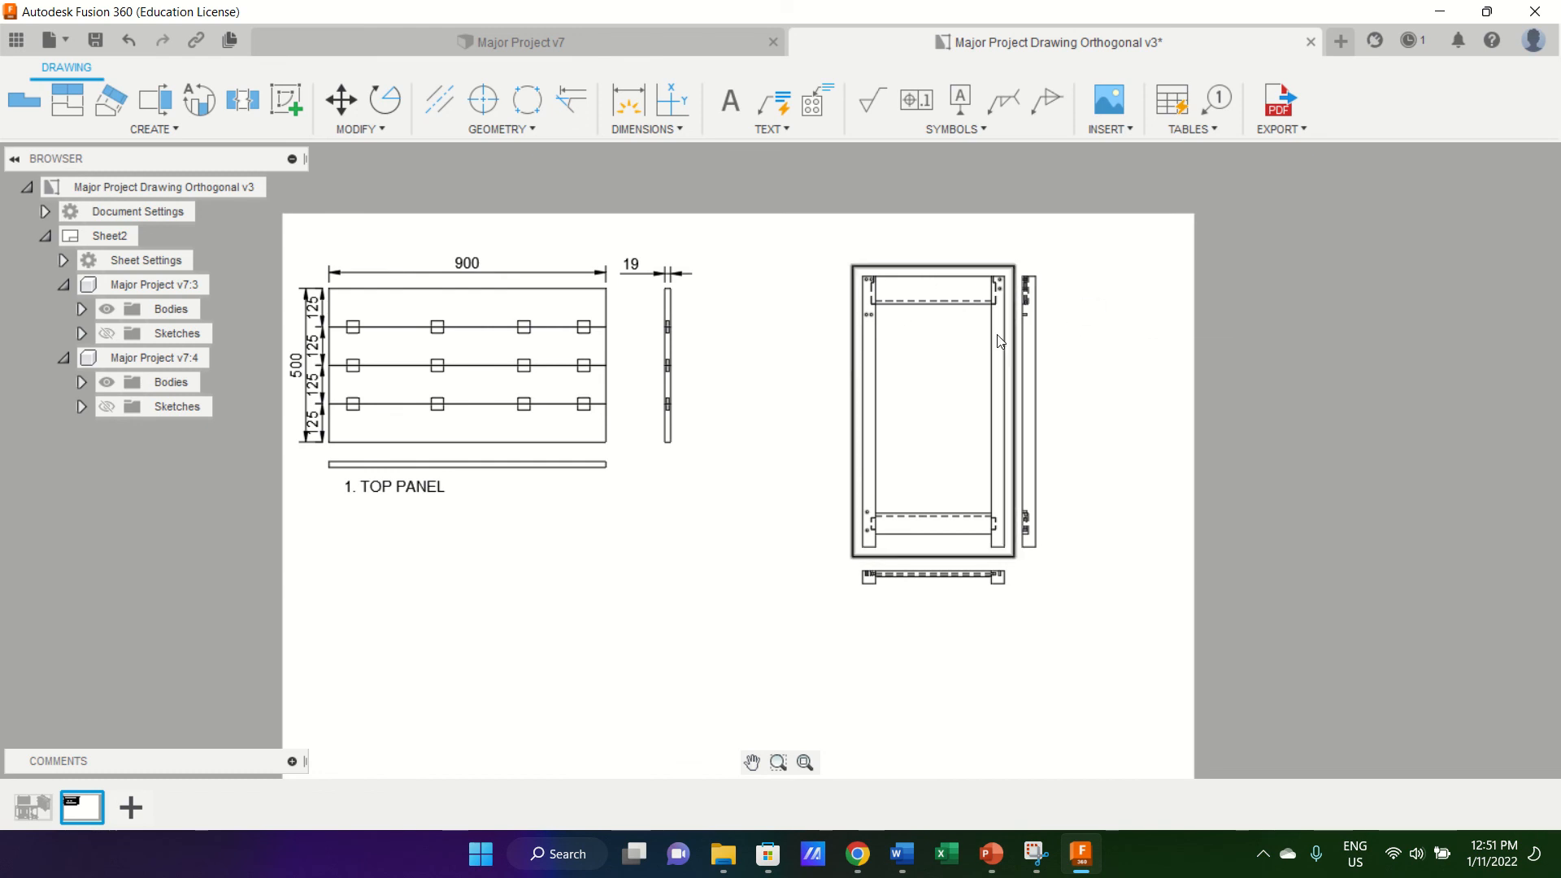
In the Major Project design, hide Body6, Body11 and Body32 so that only the upper rail is shown.
{"action": "left_click", "coordinate": [610, 43]}
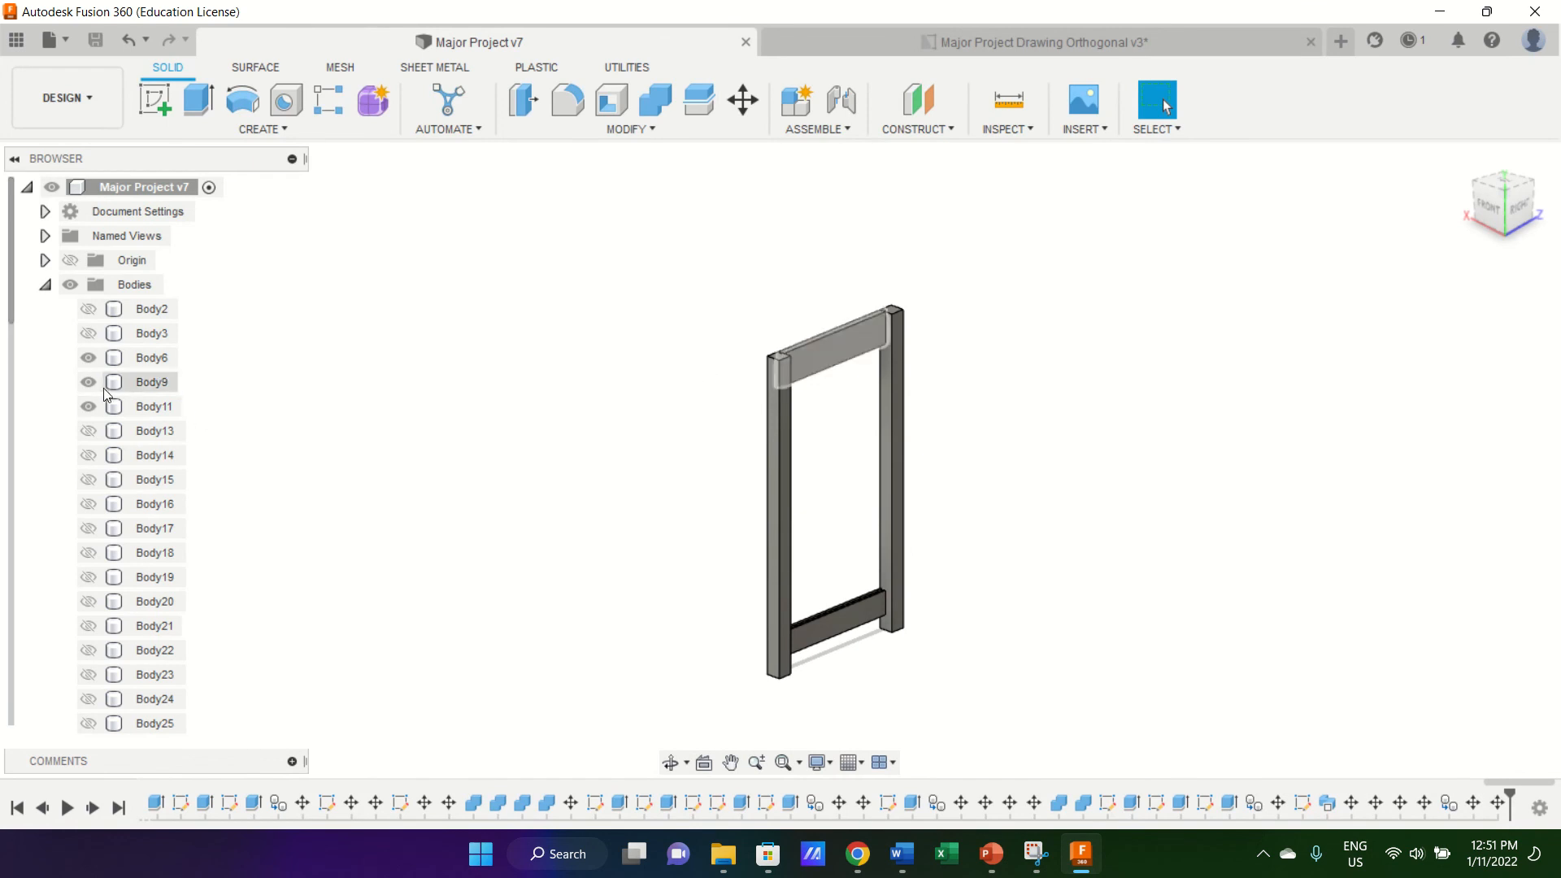
{"action": "left_click", "coordinate": [89, 406]}
{"action": "left_click", "coordinate": [89, 358]}
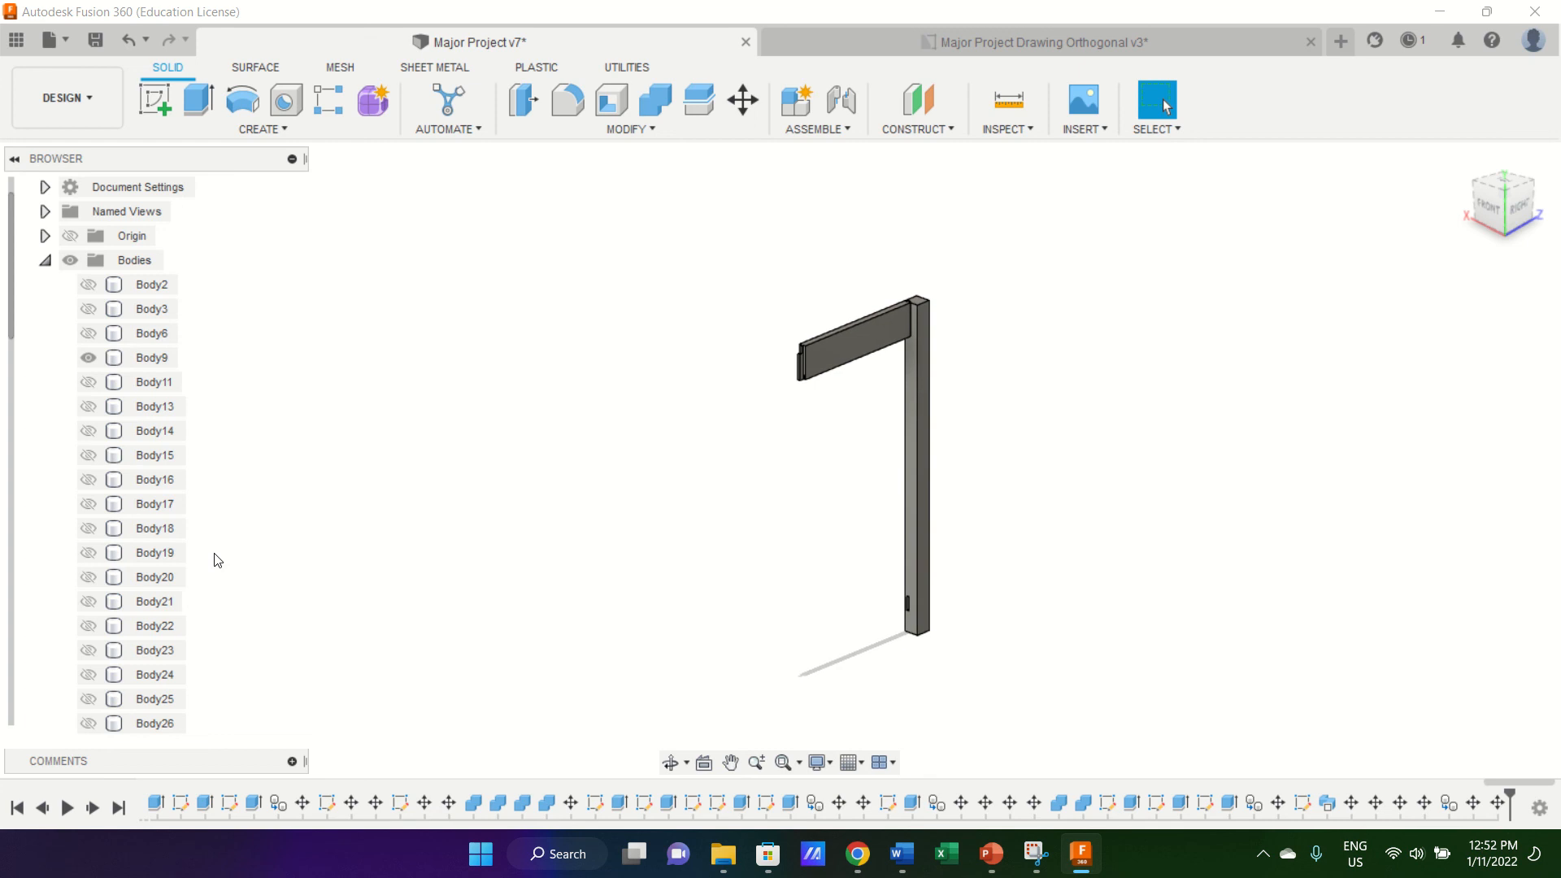
{"action": "scroll", "coordinate": [146, 587], "scroll_direction": "down", "scroll_amount": 4}
{"action": "scroll", "coordinate": [146, 587], "scroll_direction": "down", "scroll_amount": 3}
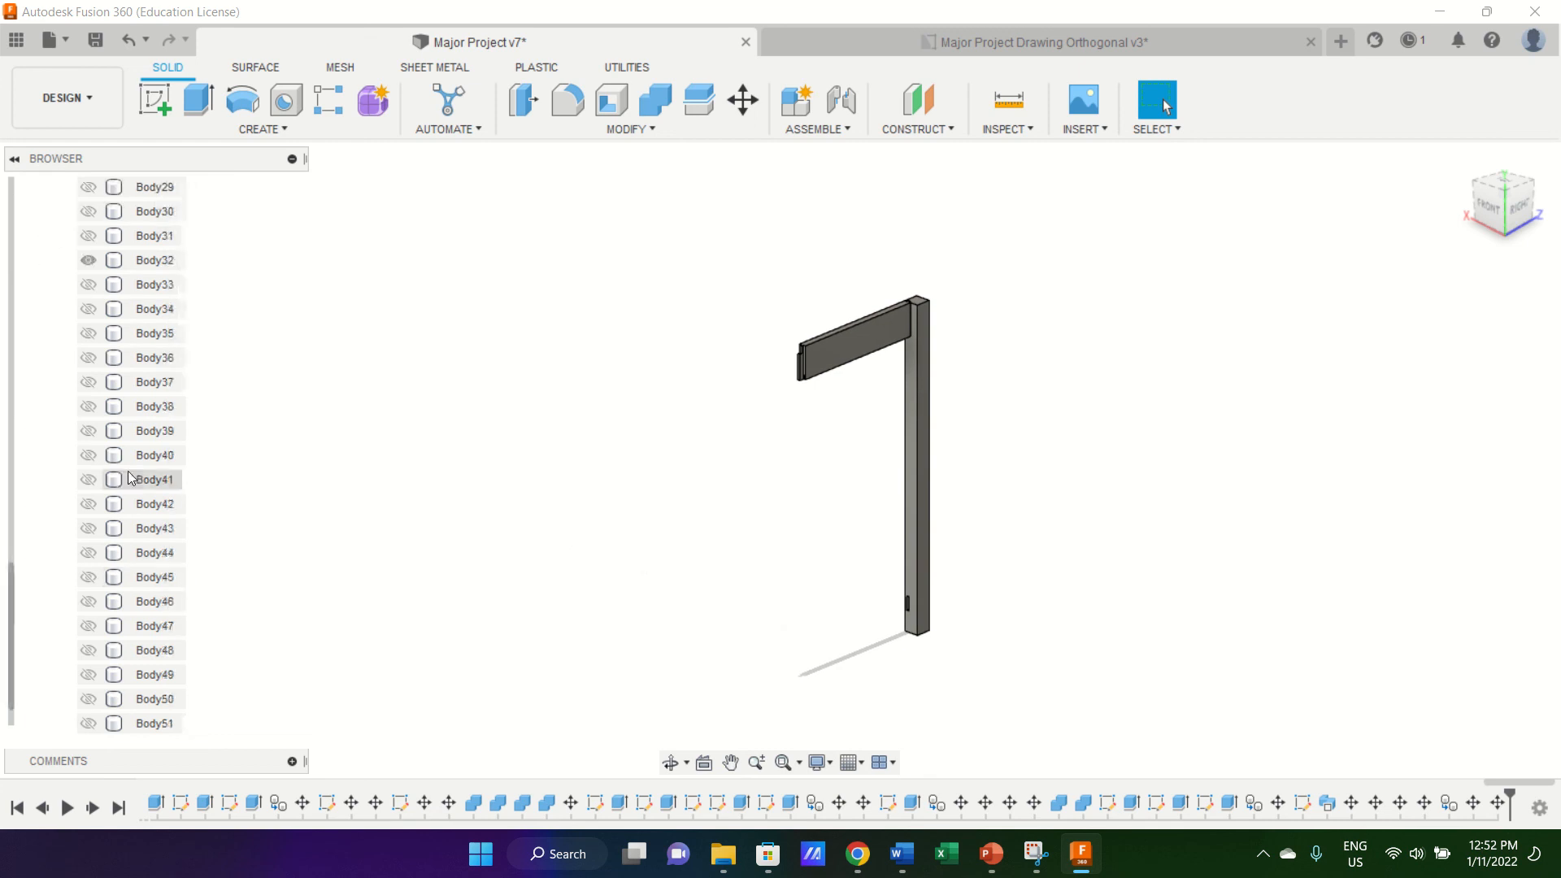
{"action": "left_click", "coordinate": [87, 260]}
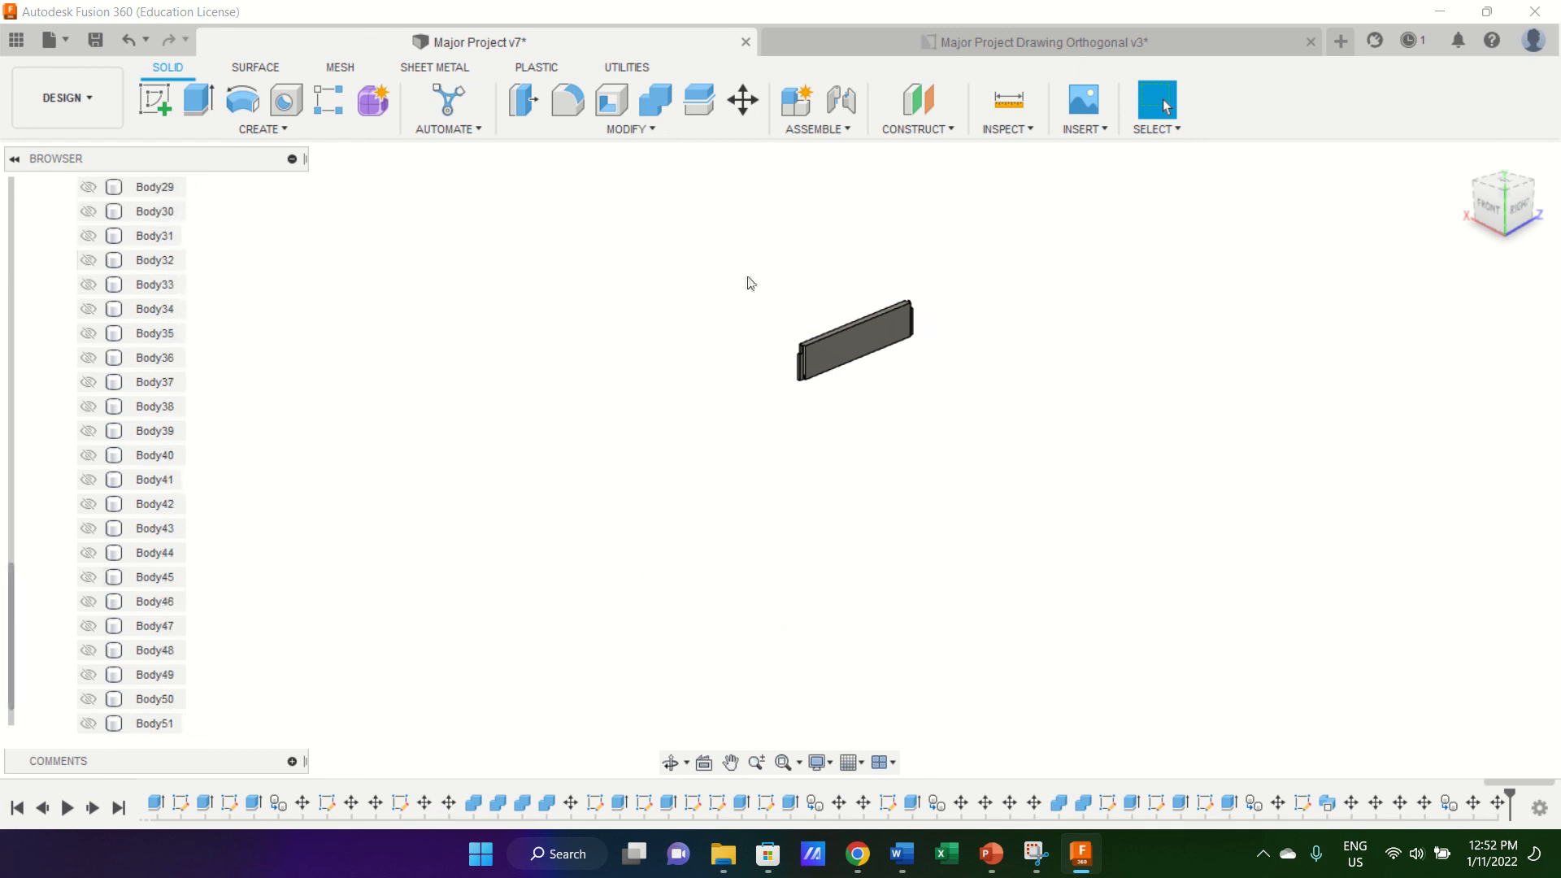
{"action": "scroll", "coordinate": [840, 311], "scroll_direction": "up", "scroll_amount": 8}
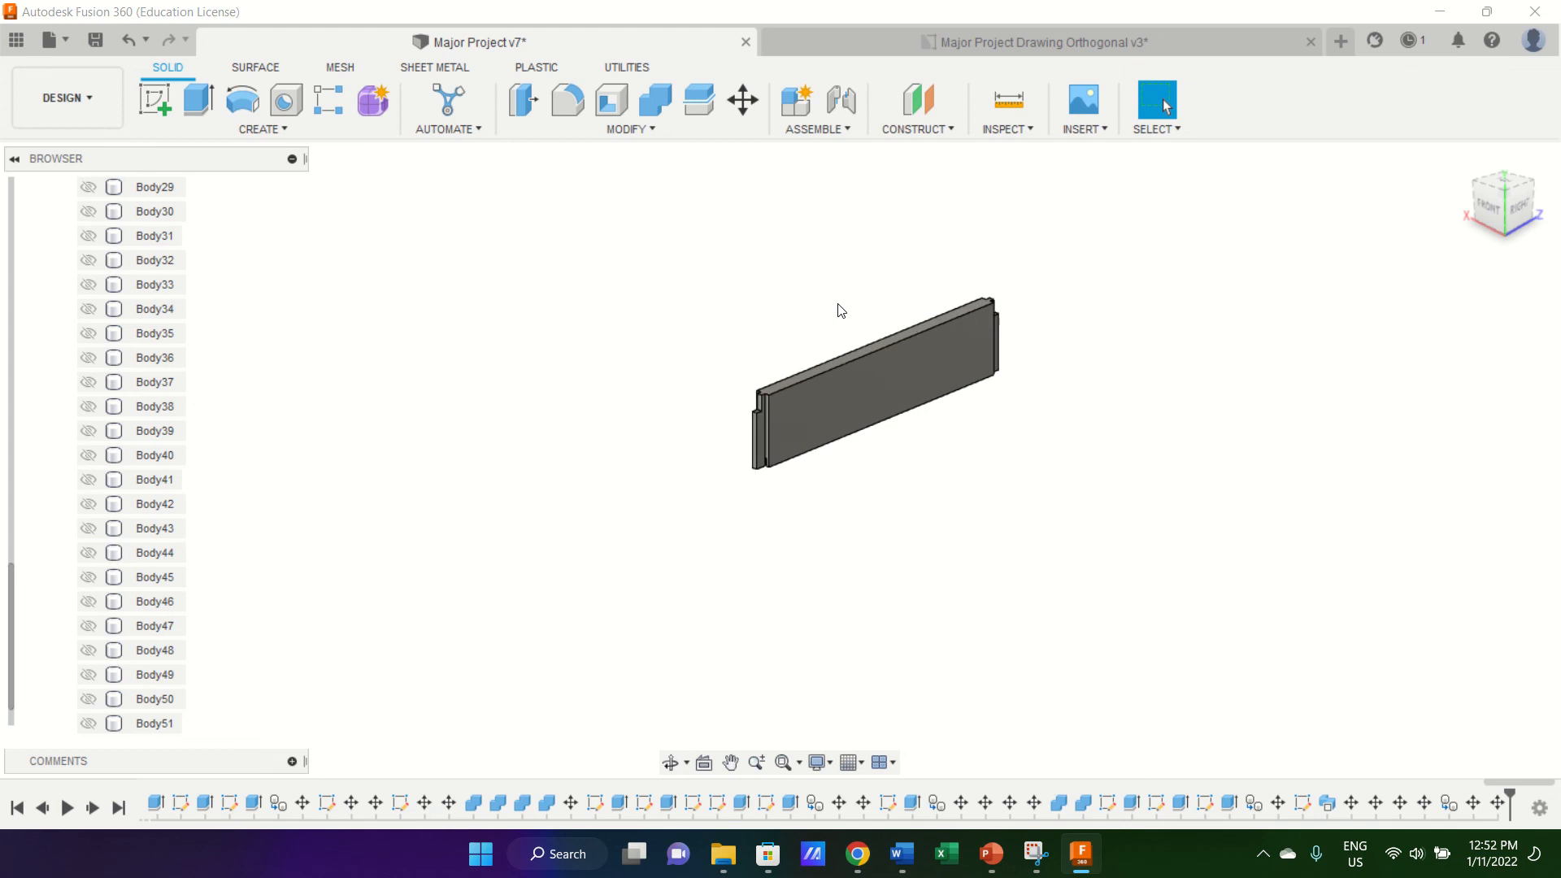
{"action": "scroll", "coordinate": [841, 311], "scroll_direction": "up", "scroll_amount": 5}
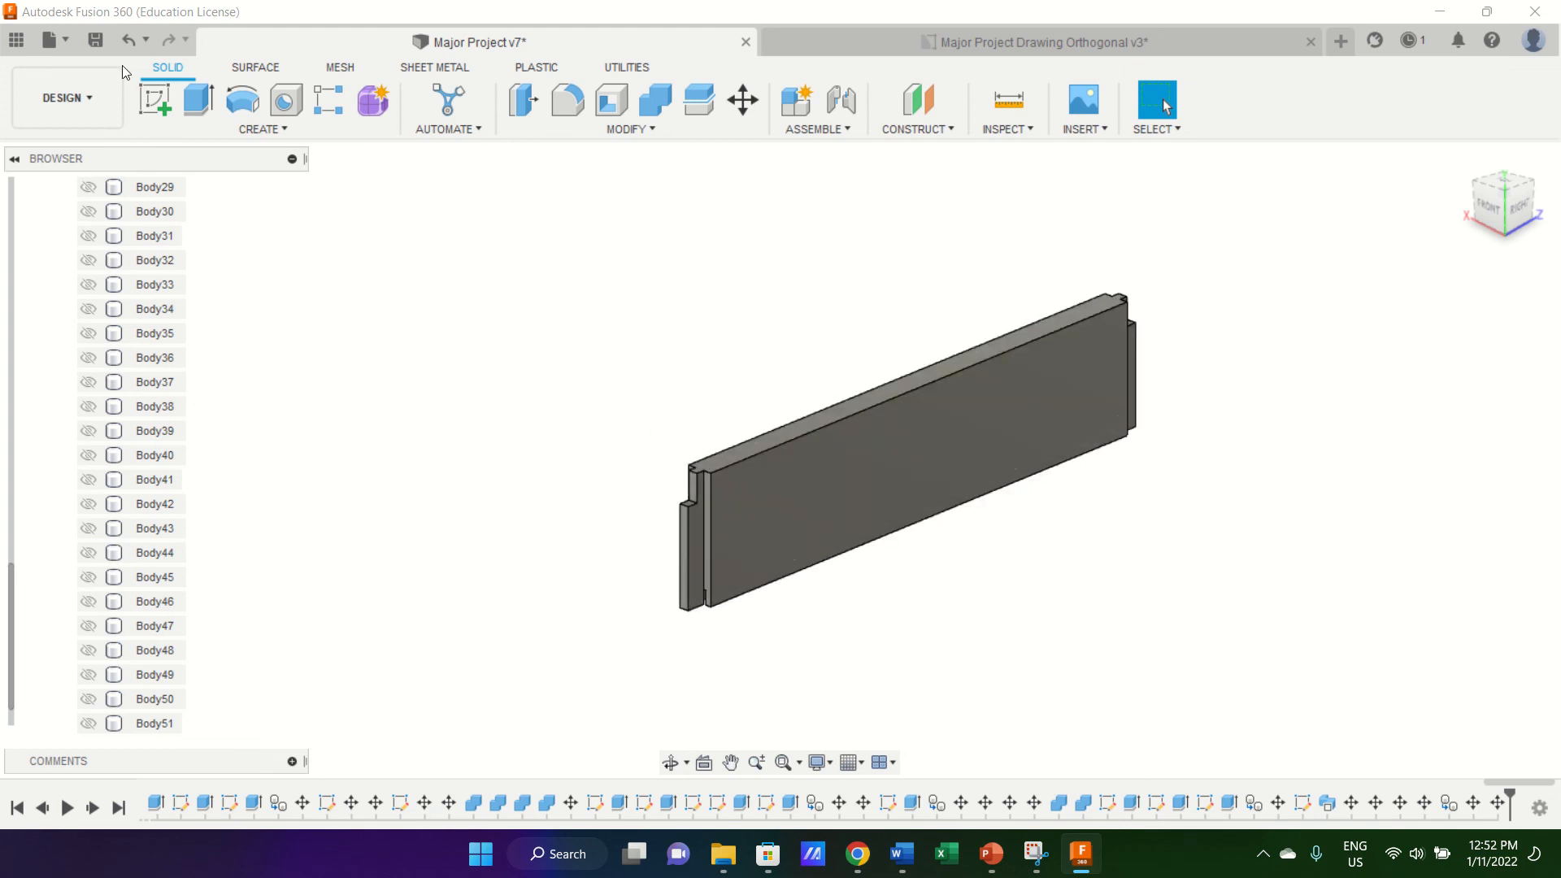
Save the design and send its visible rail to Sheet2 of Major Project Drawing Orthogonal, updating the drawing to the latest version.
{"action": "left_click", "coordinate": [65, 41]}
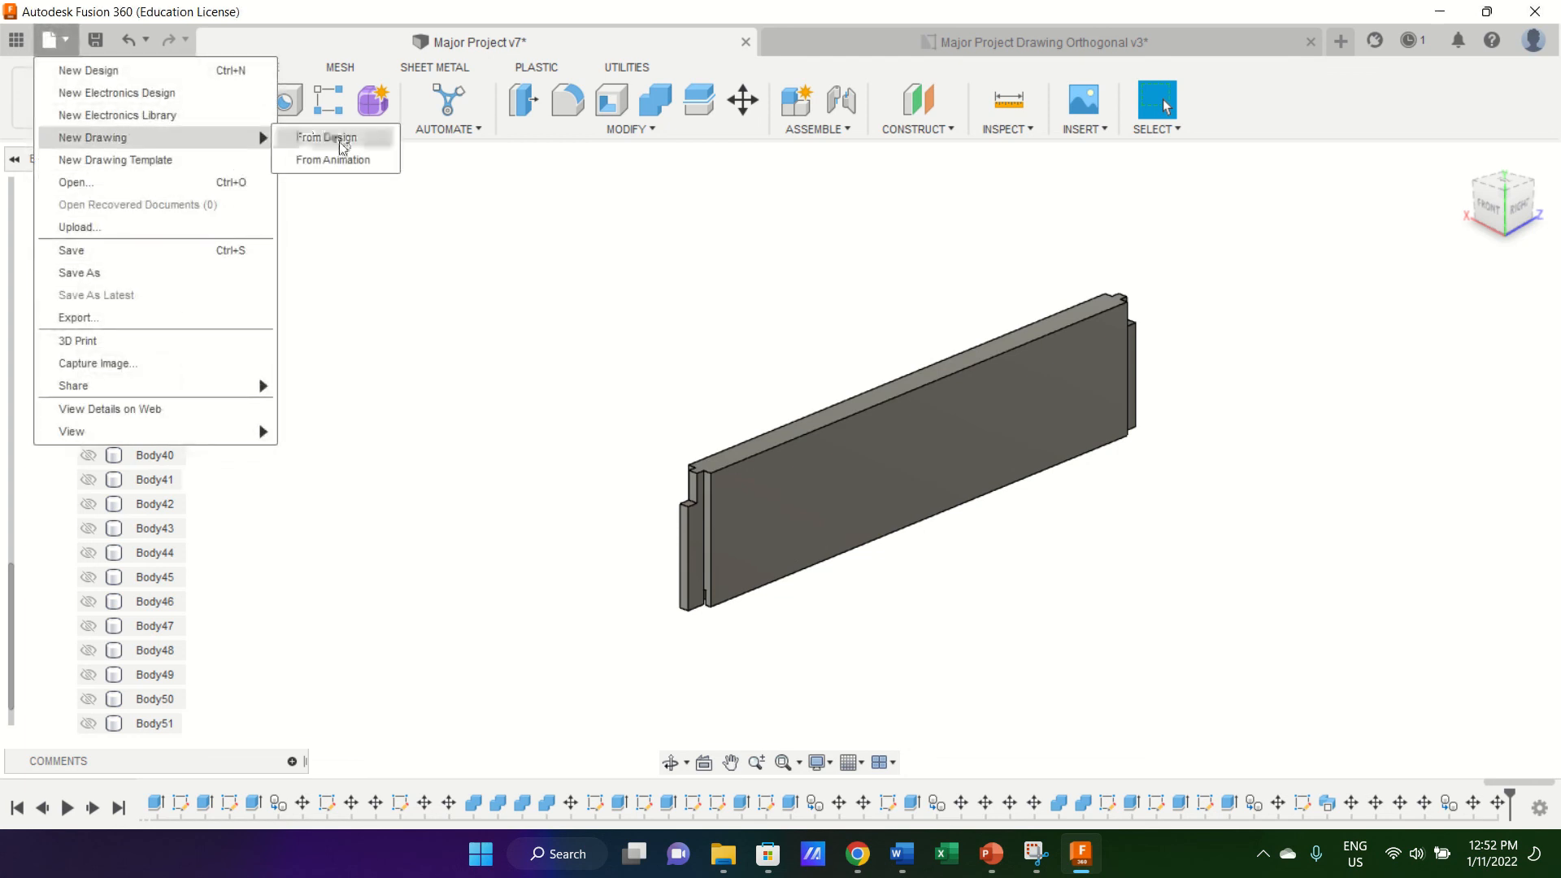
{"action": "left_click", "coordinate": [687, 229]}
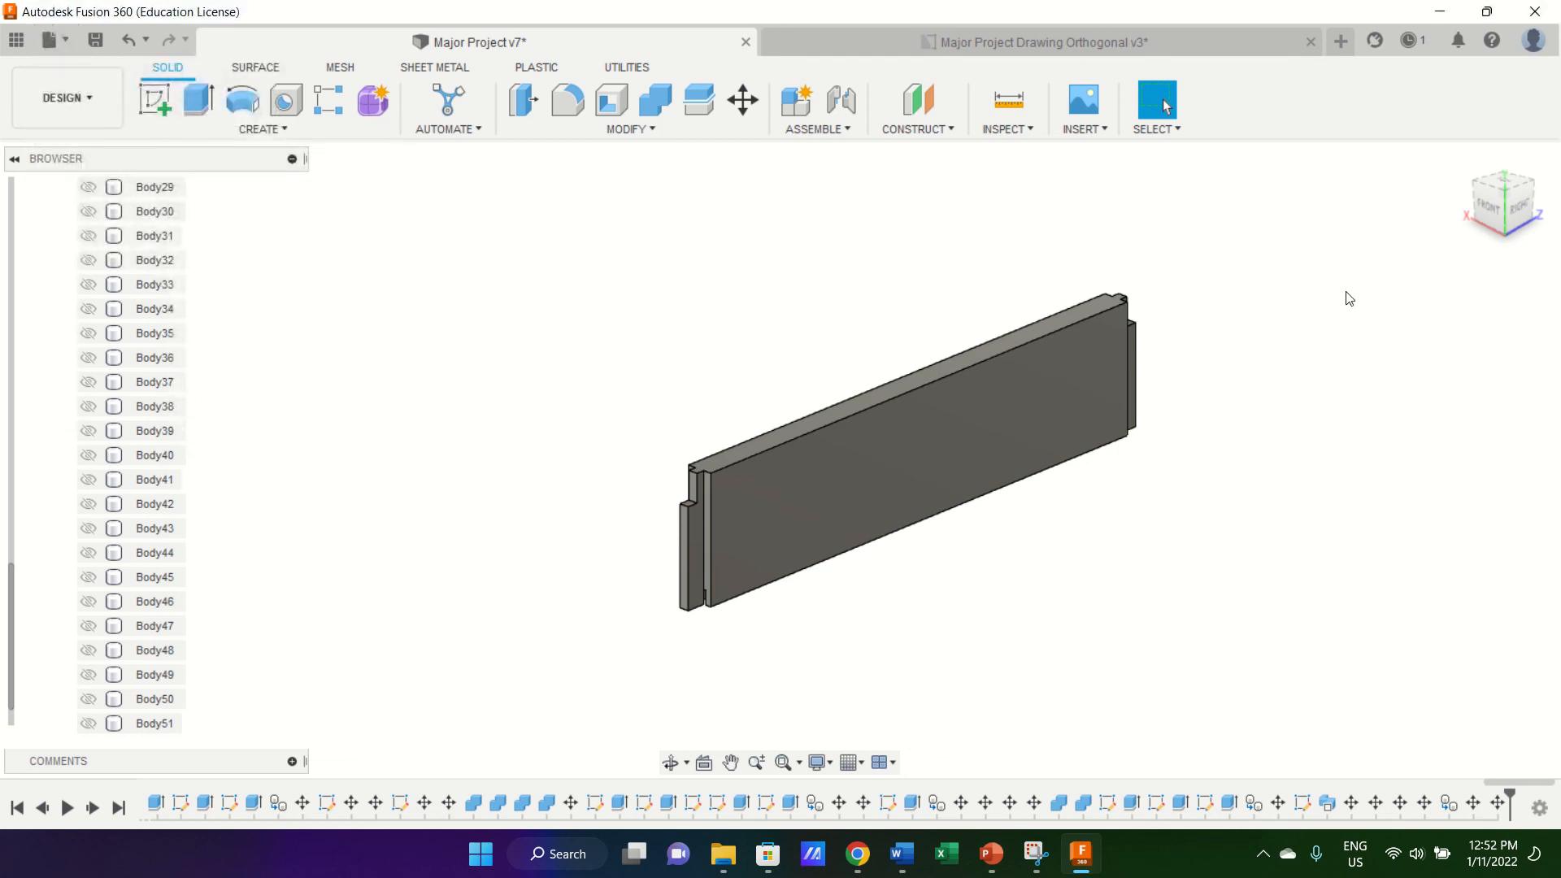
{"action": "left_click", "coordinate": [1481, 499]}
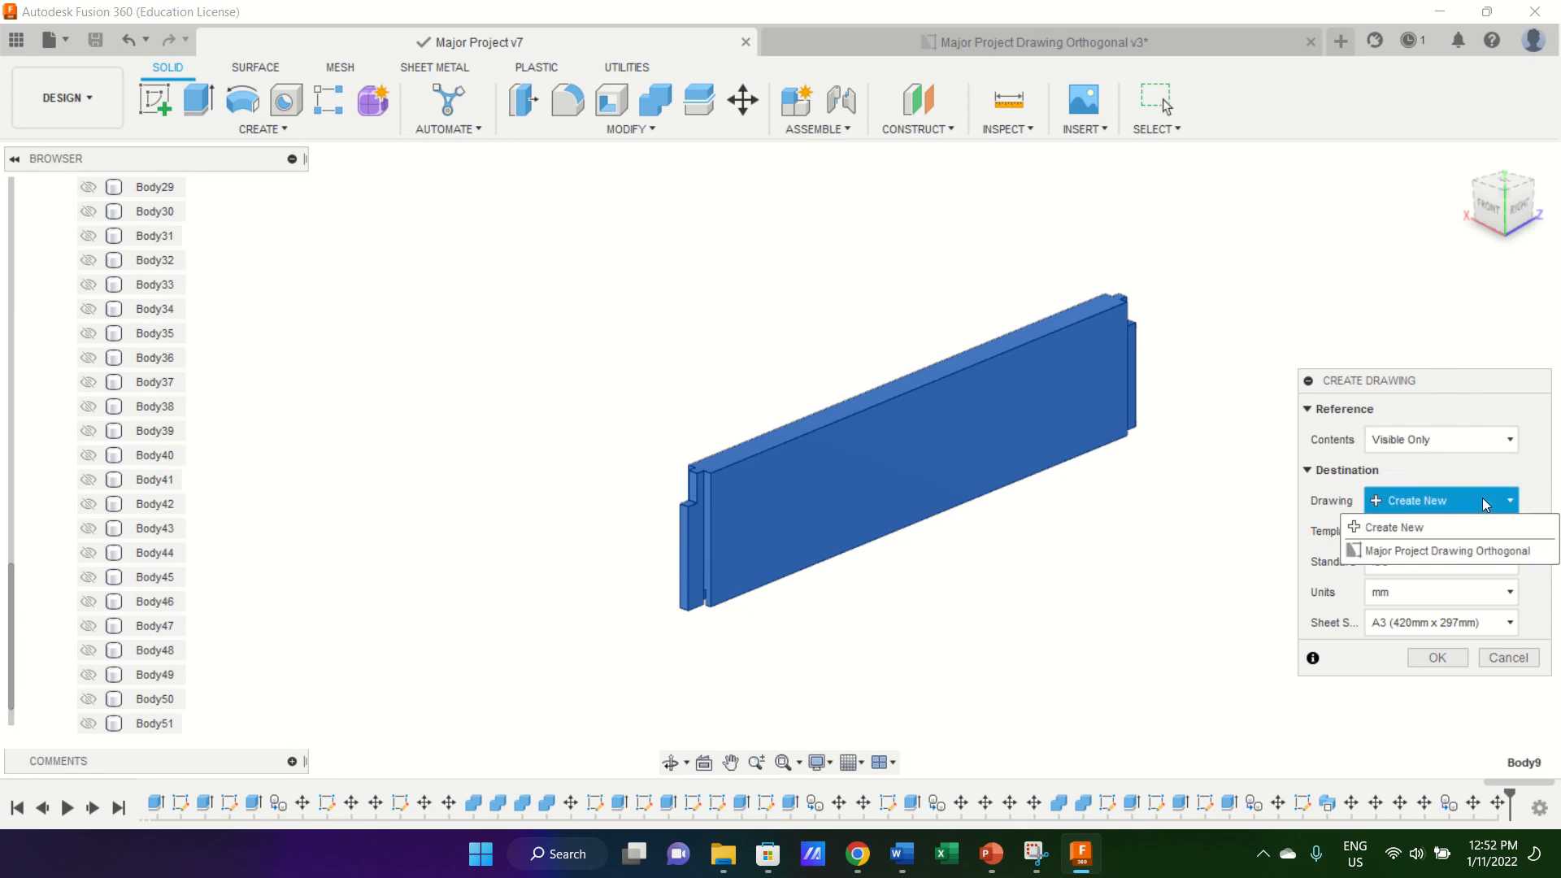
{"action": "left_click", "coordinate": [1480, 550]}
{"action": "left_click", "coordinate": [1486, 533]}
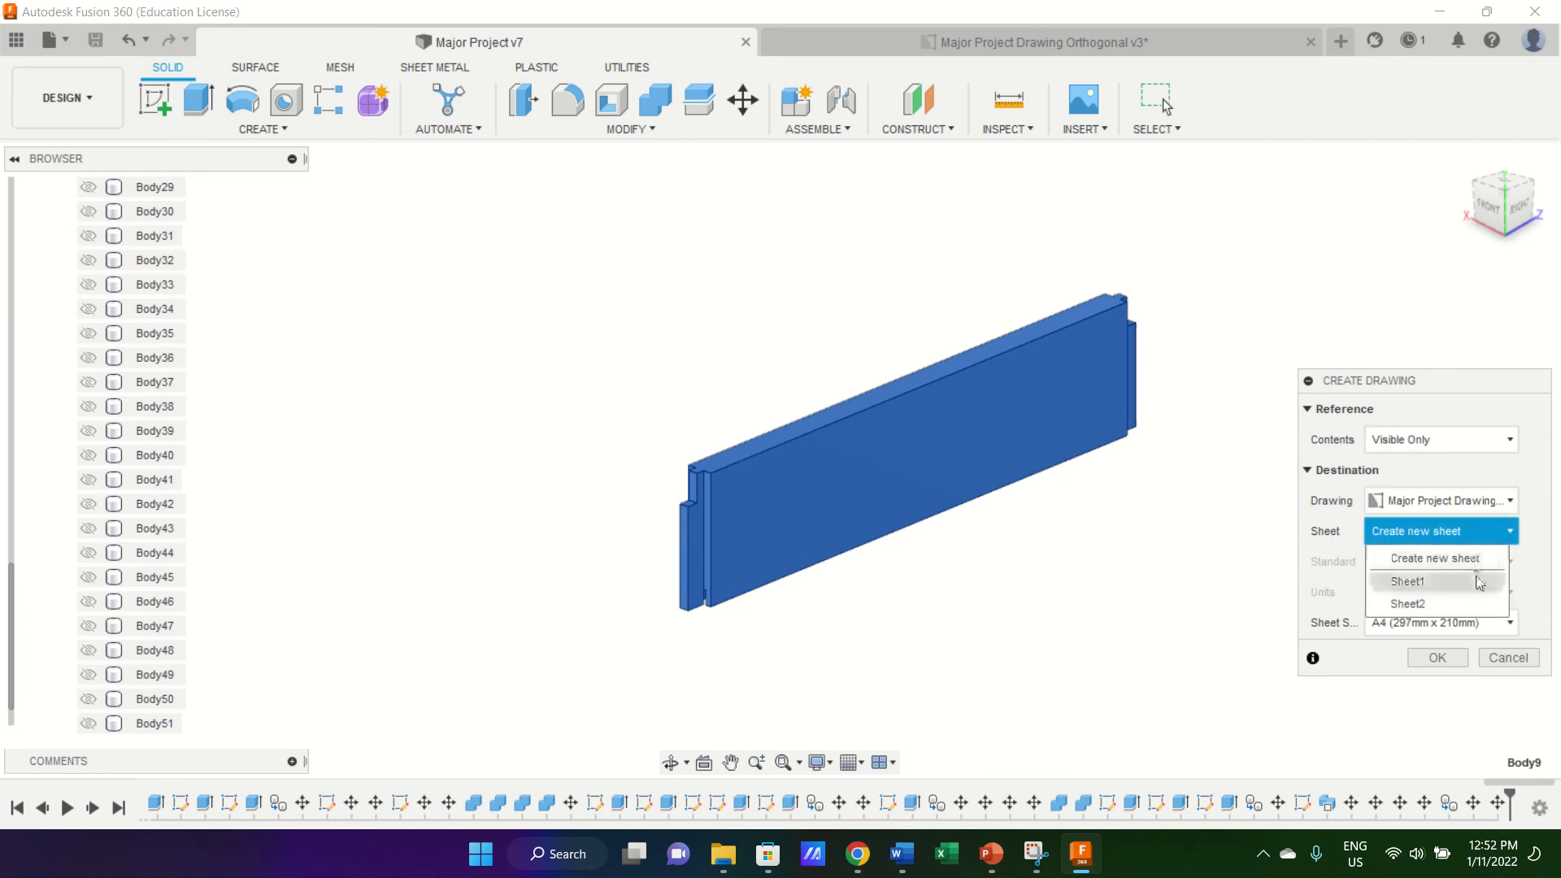
{"action": "left_click", "coordinate": [1483, 604]}
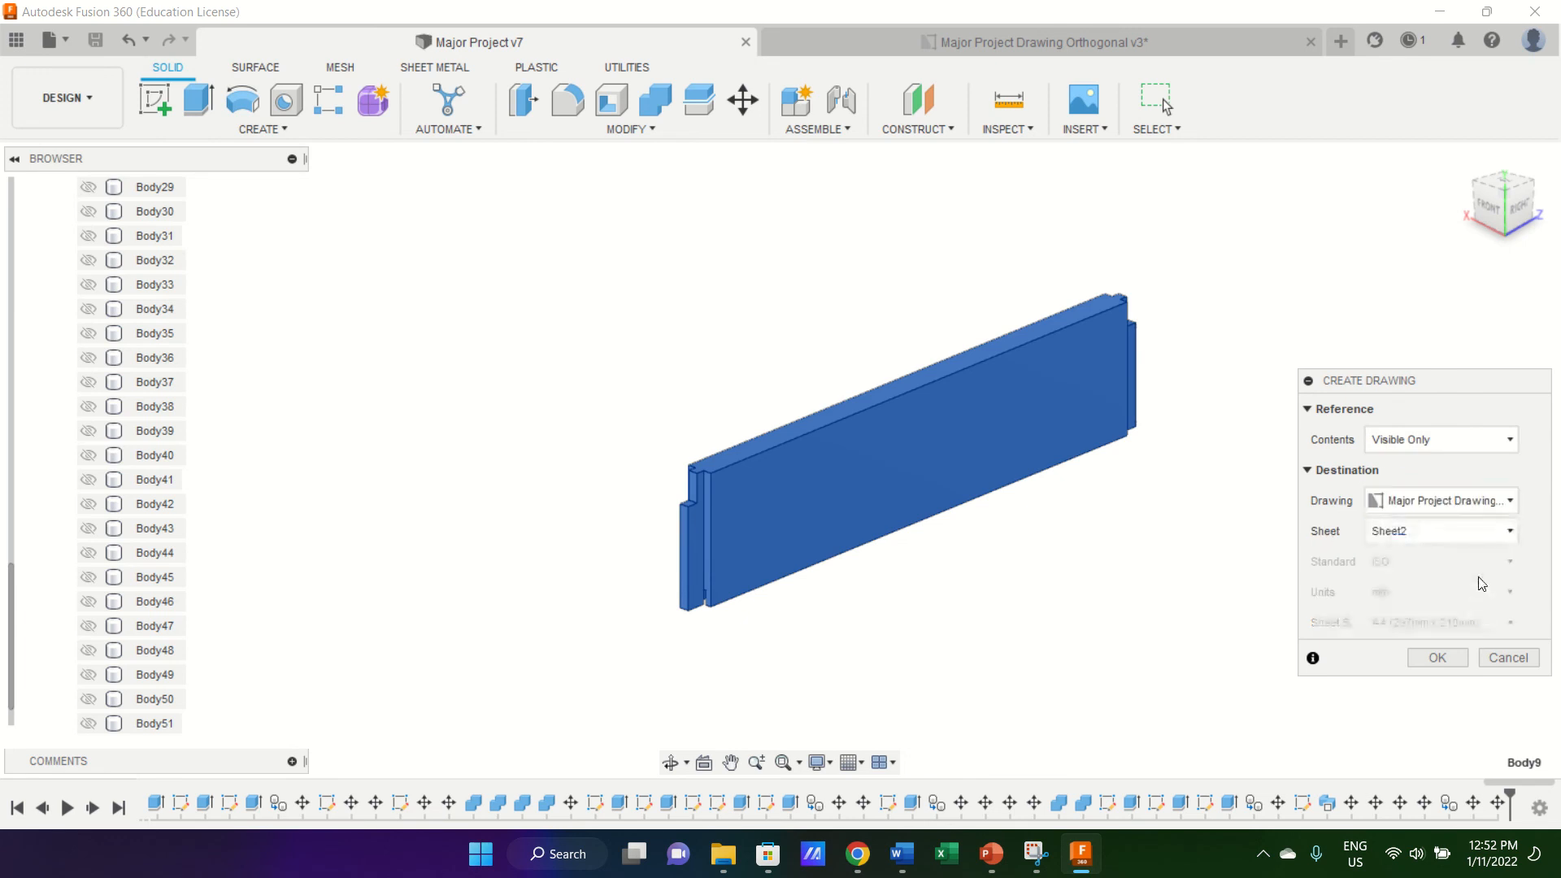
{"action": "left_click", "coordinate": [1452, 656]}
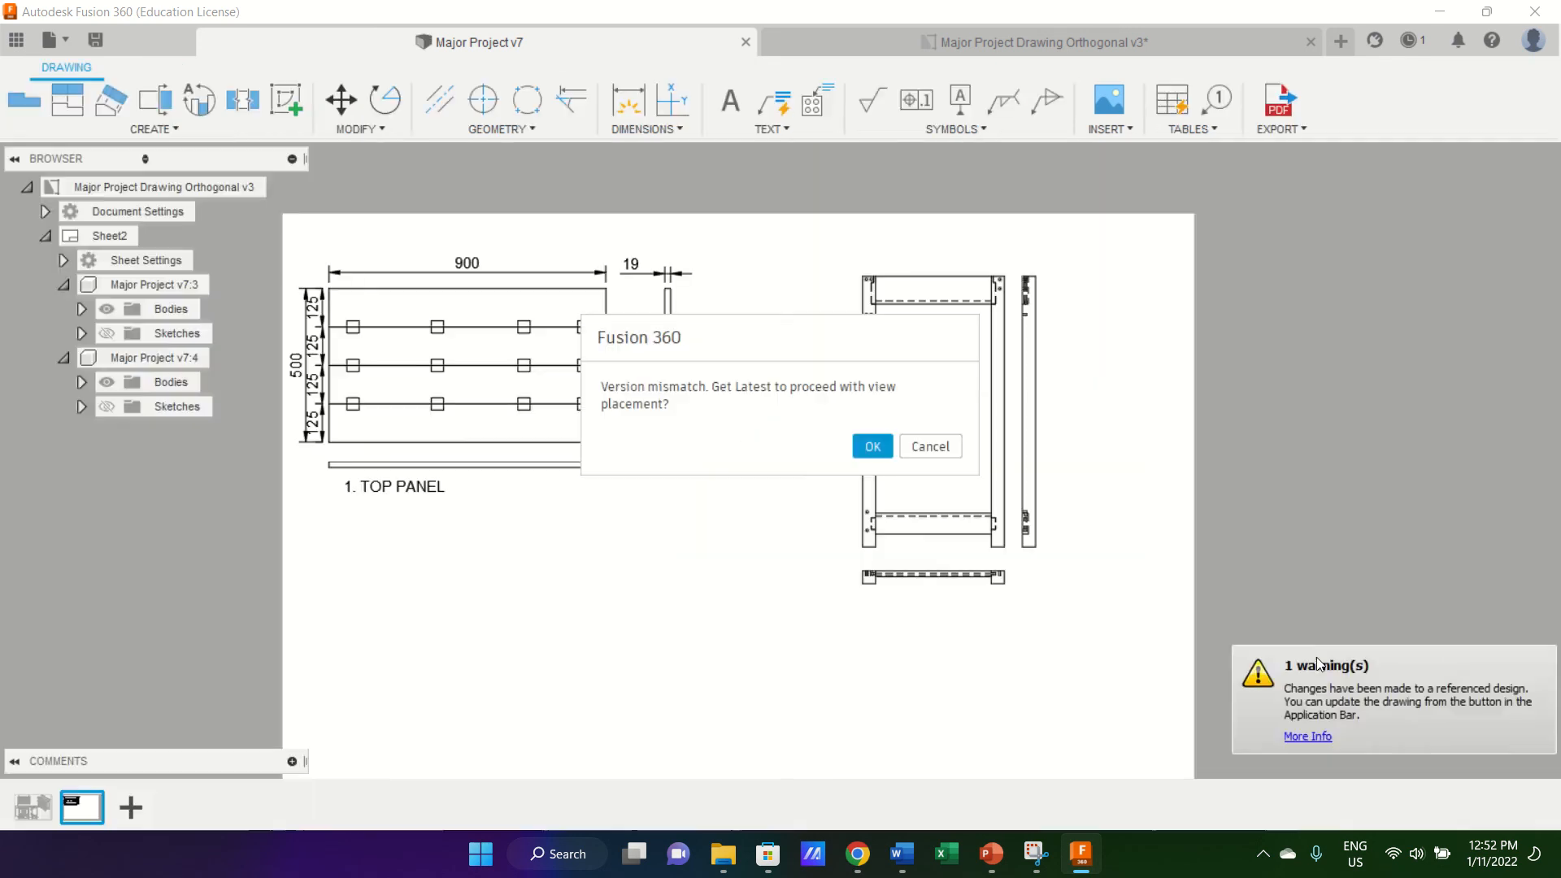
{"action": "left_click", "coordinate": [879, 448]}
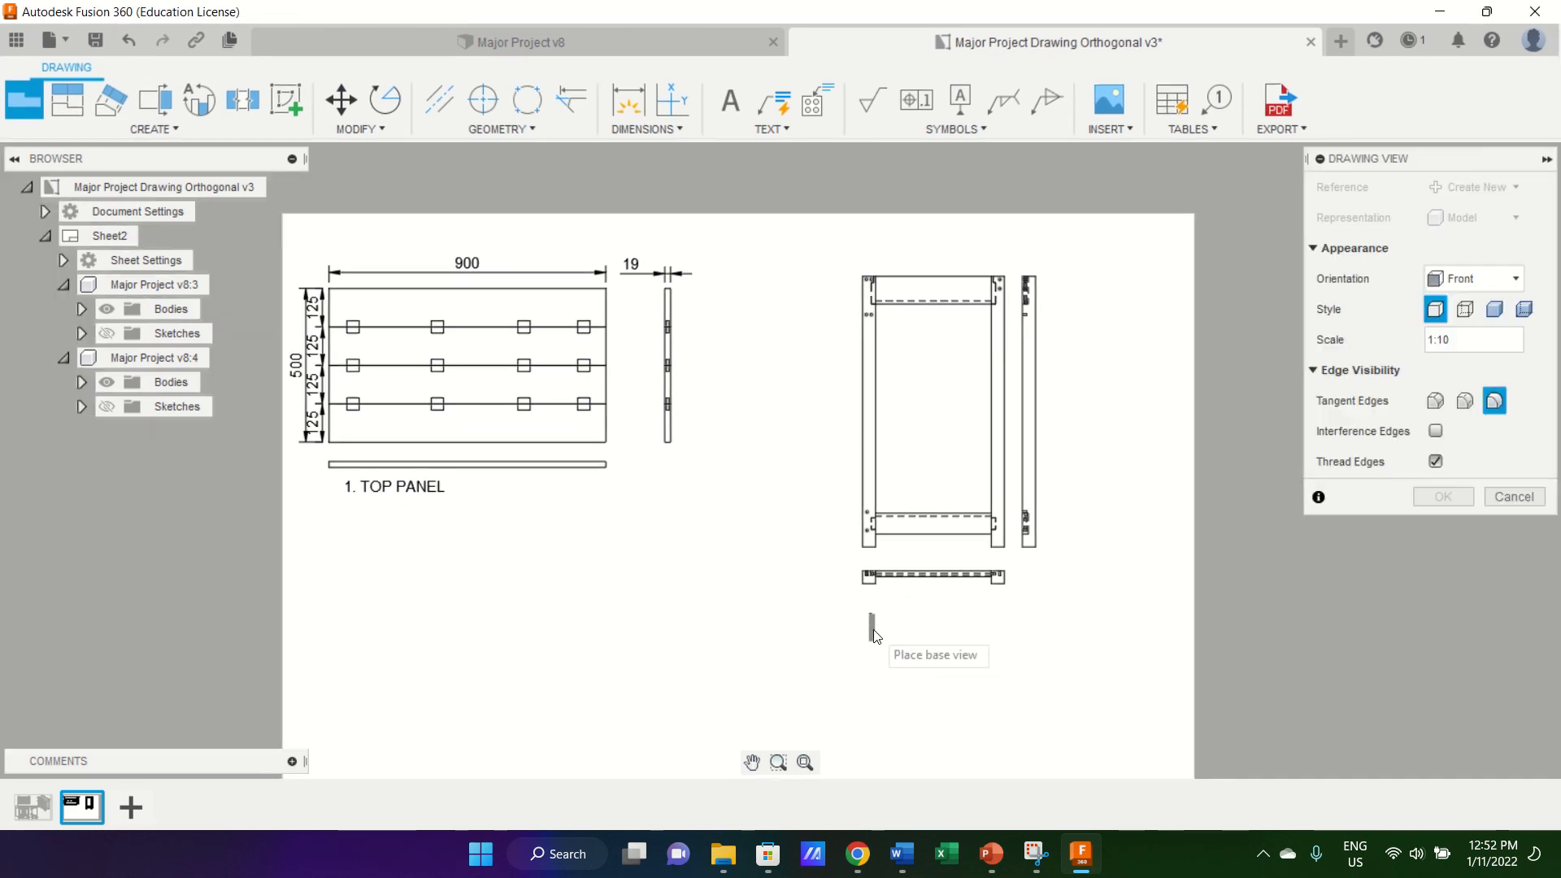
Place the rail's Front base view below the leg frame at 1:10 with visible and hidden edges, and project its long elevation beside it.
{"action": "left_click", "coordinate": [870, 652]}
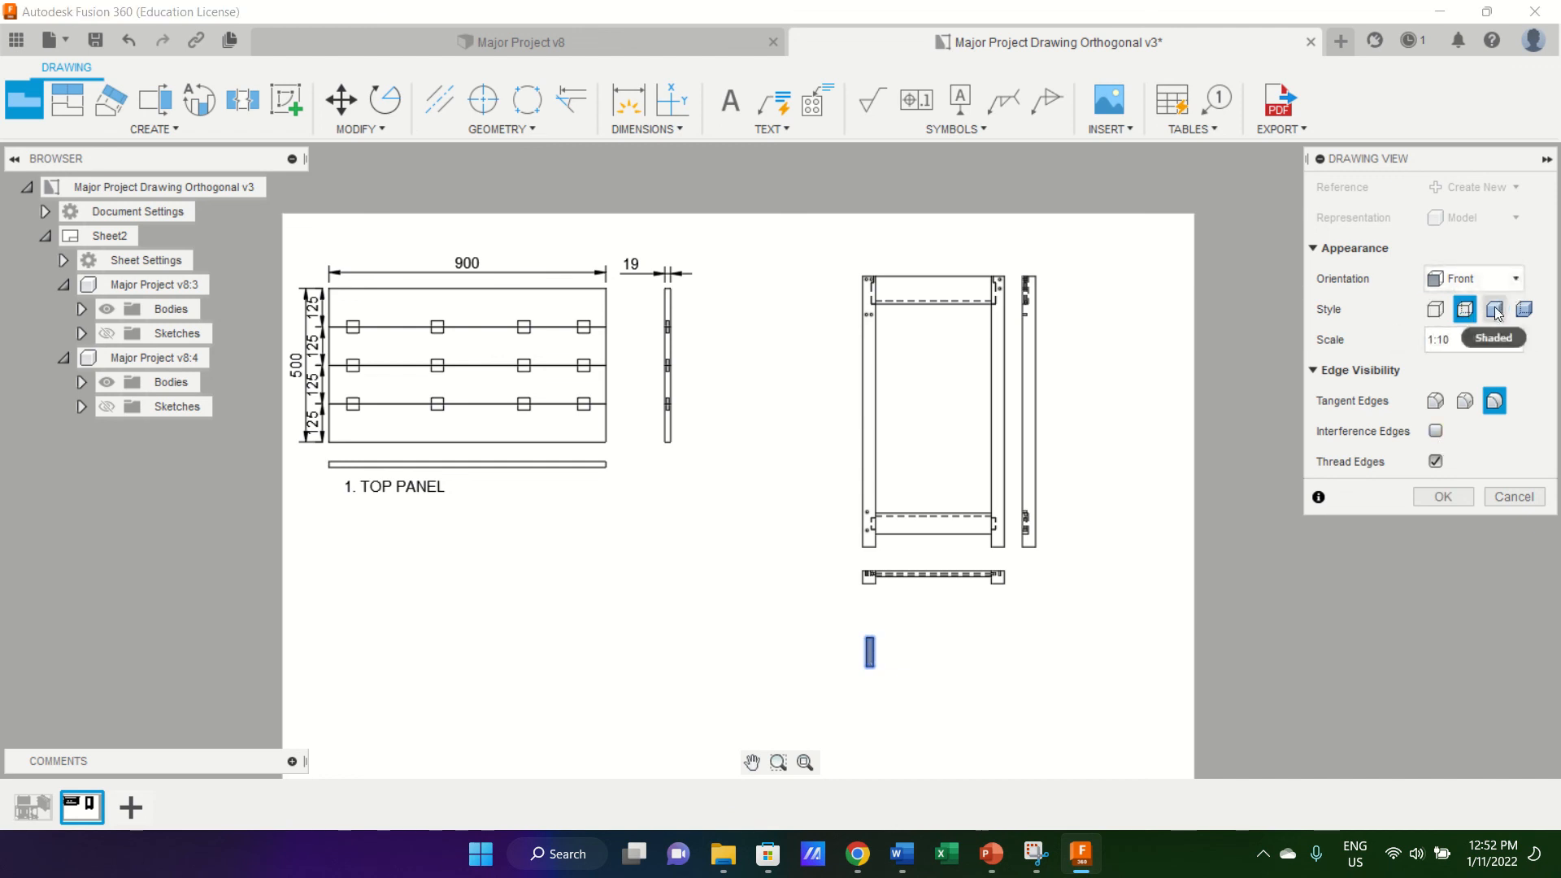
{"action": "left_click", "coordinate": [1462, 502]}
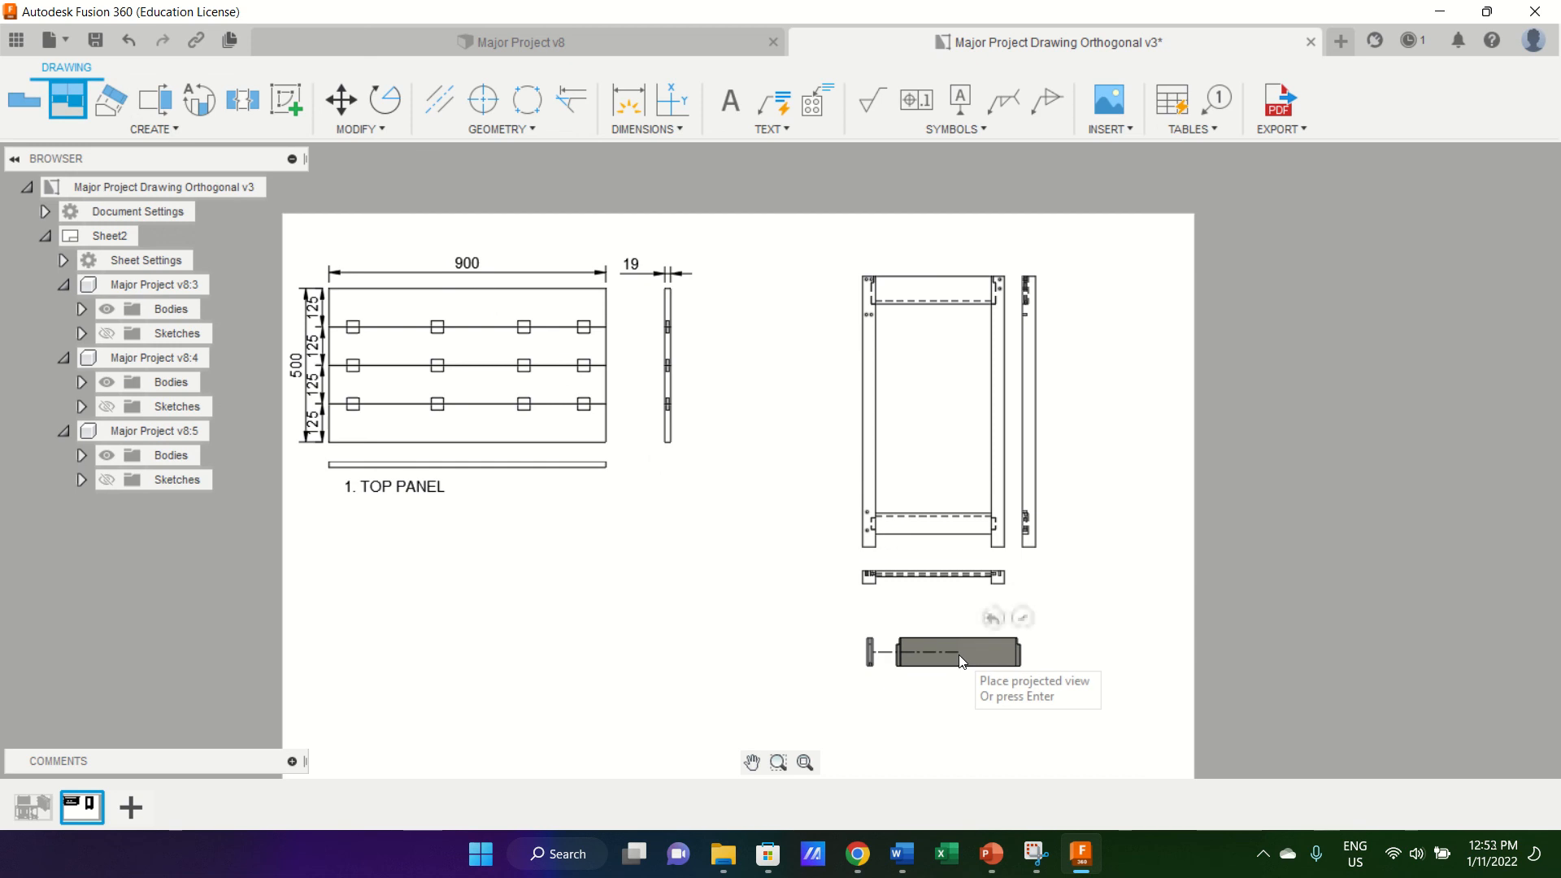
{"action": "left_click", "coordinate": [959, 655]}
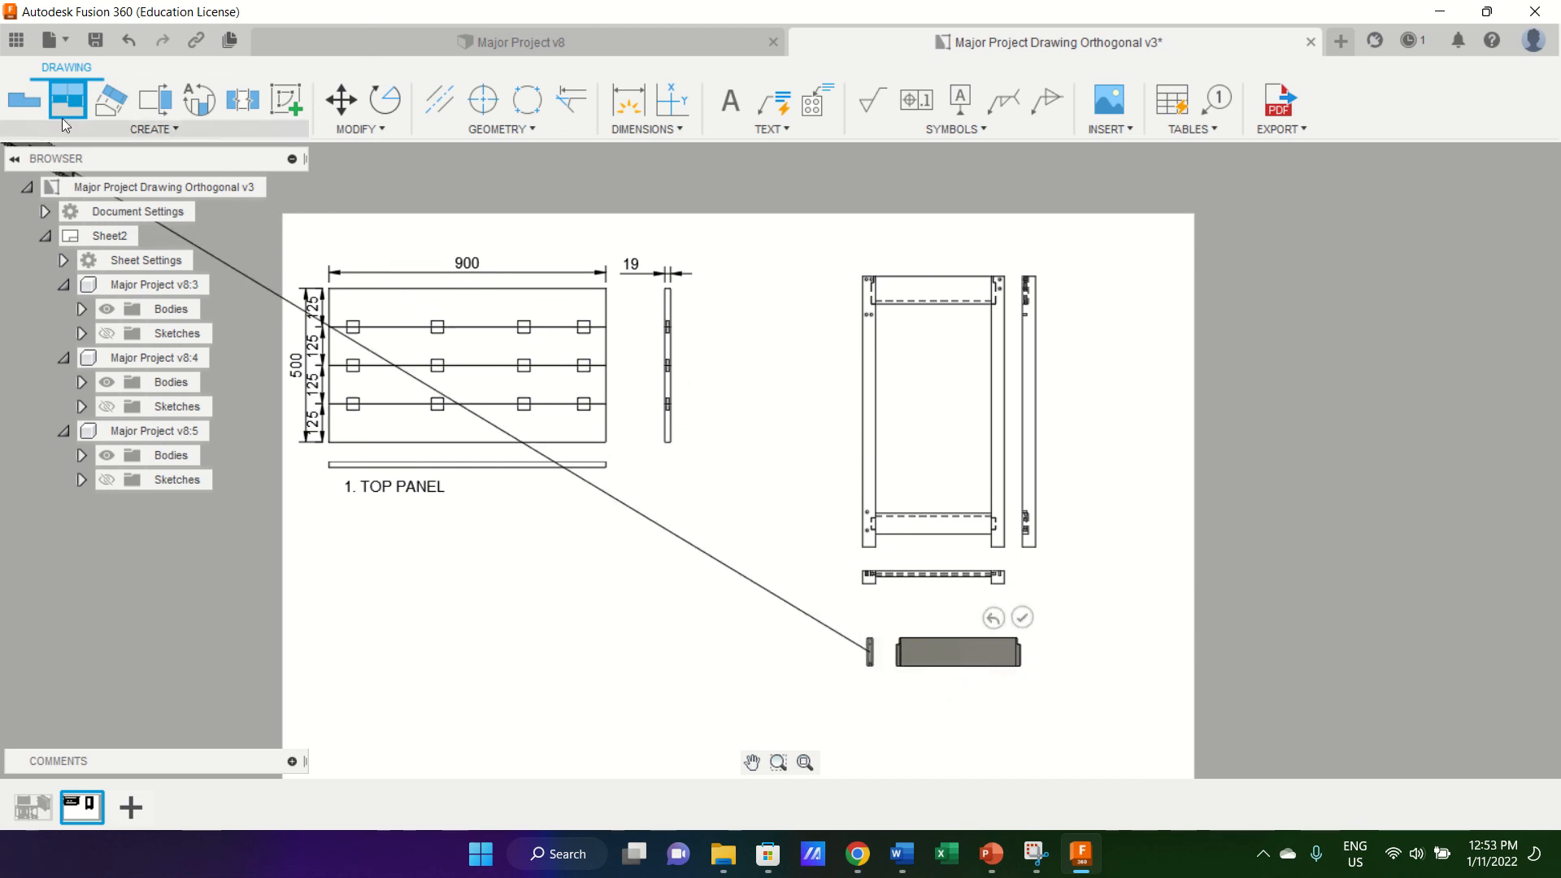
{"action": "key", "text": "Return"}
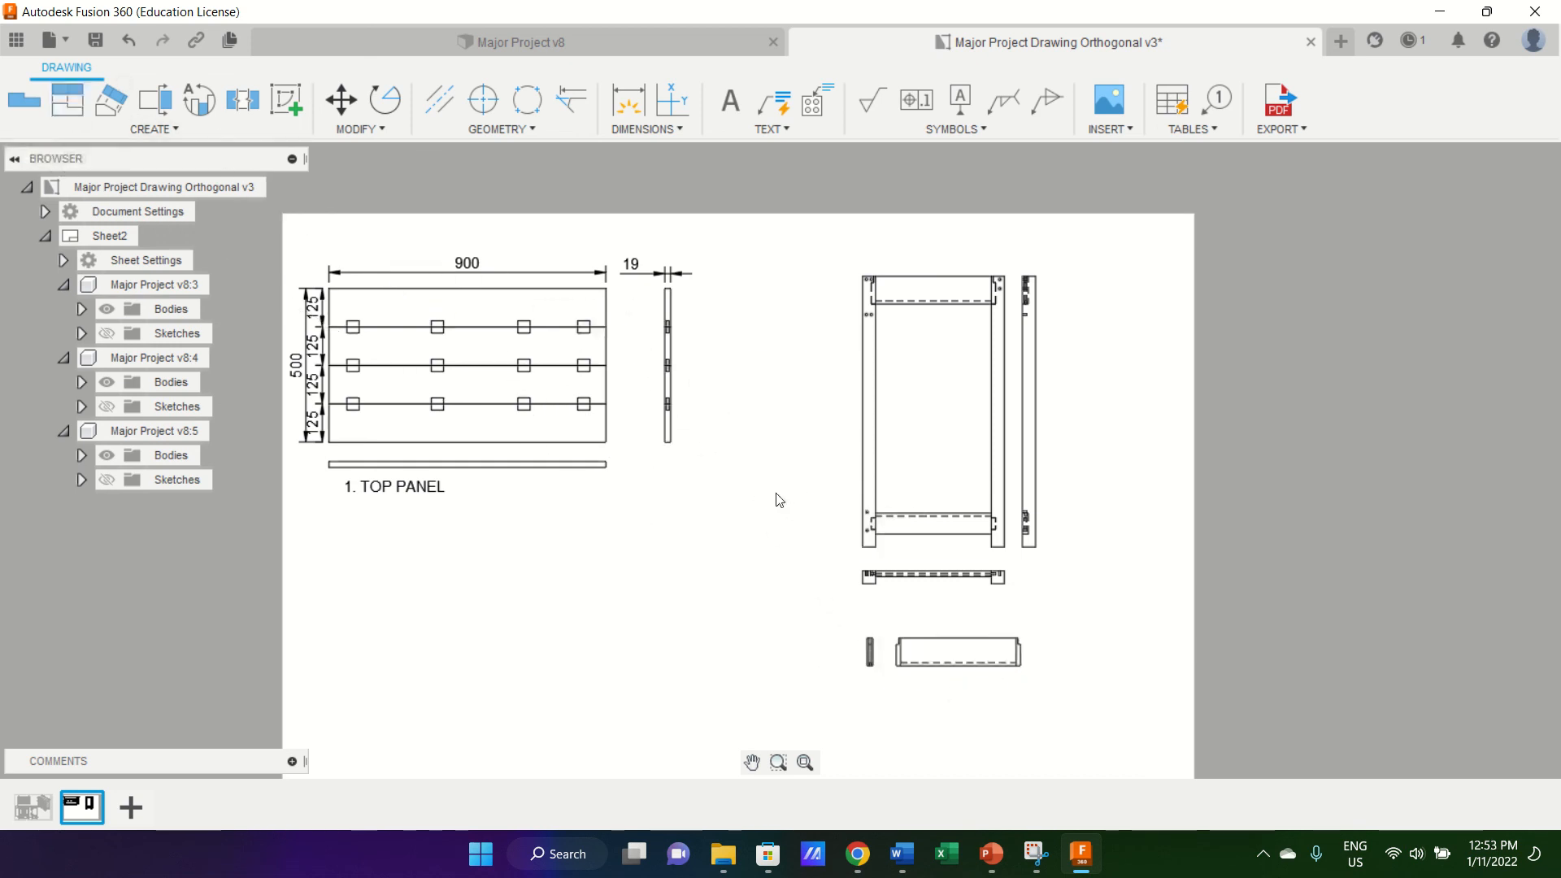
Project two edge views from the rail's long elevation, one directly below it and one directly above it.
{"action": "left_click", "coordinate": [1007, 660]}
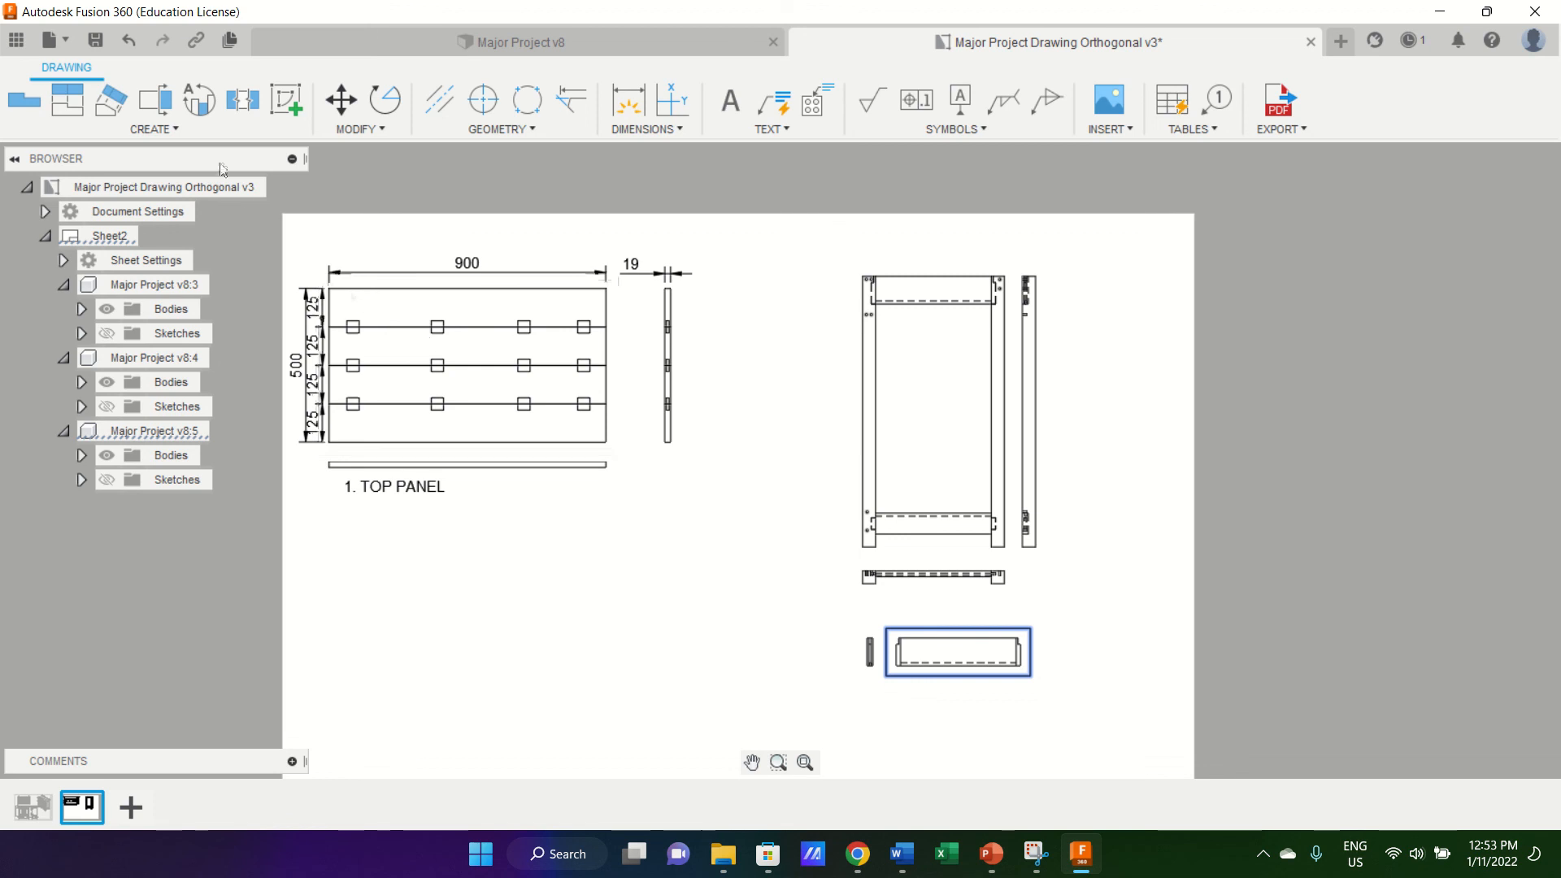
{"action": "left_click", "coordinate": [79, 112]}
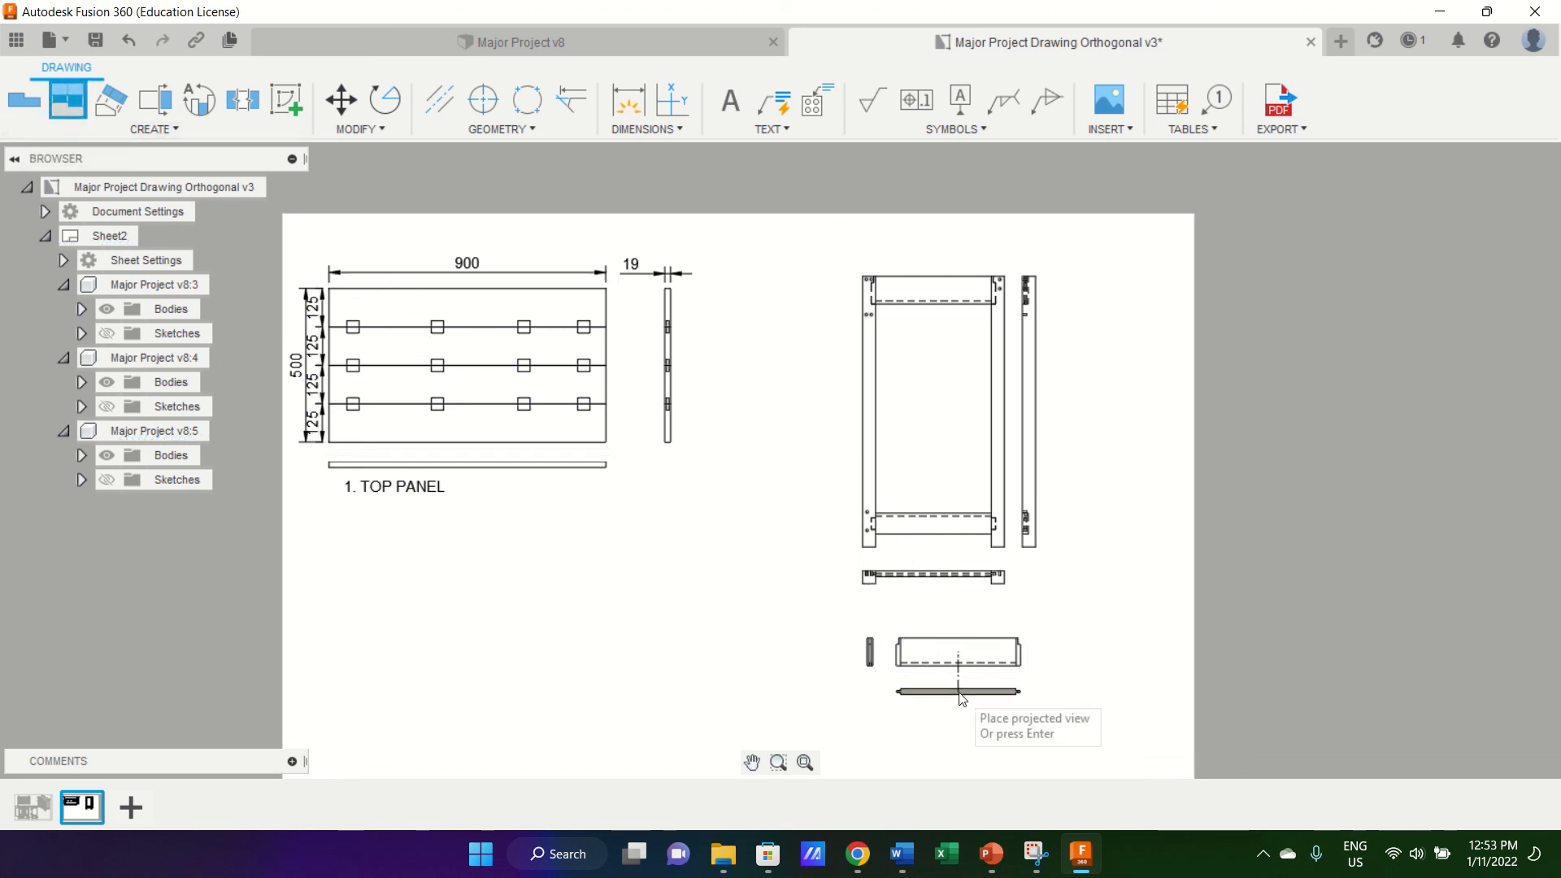
{"action": "left_click", "coordinate": [960, 685]}
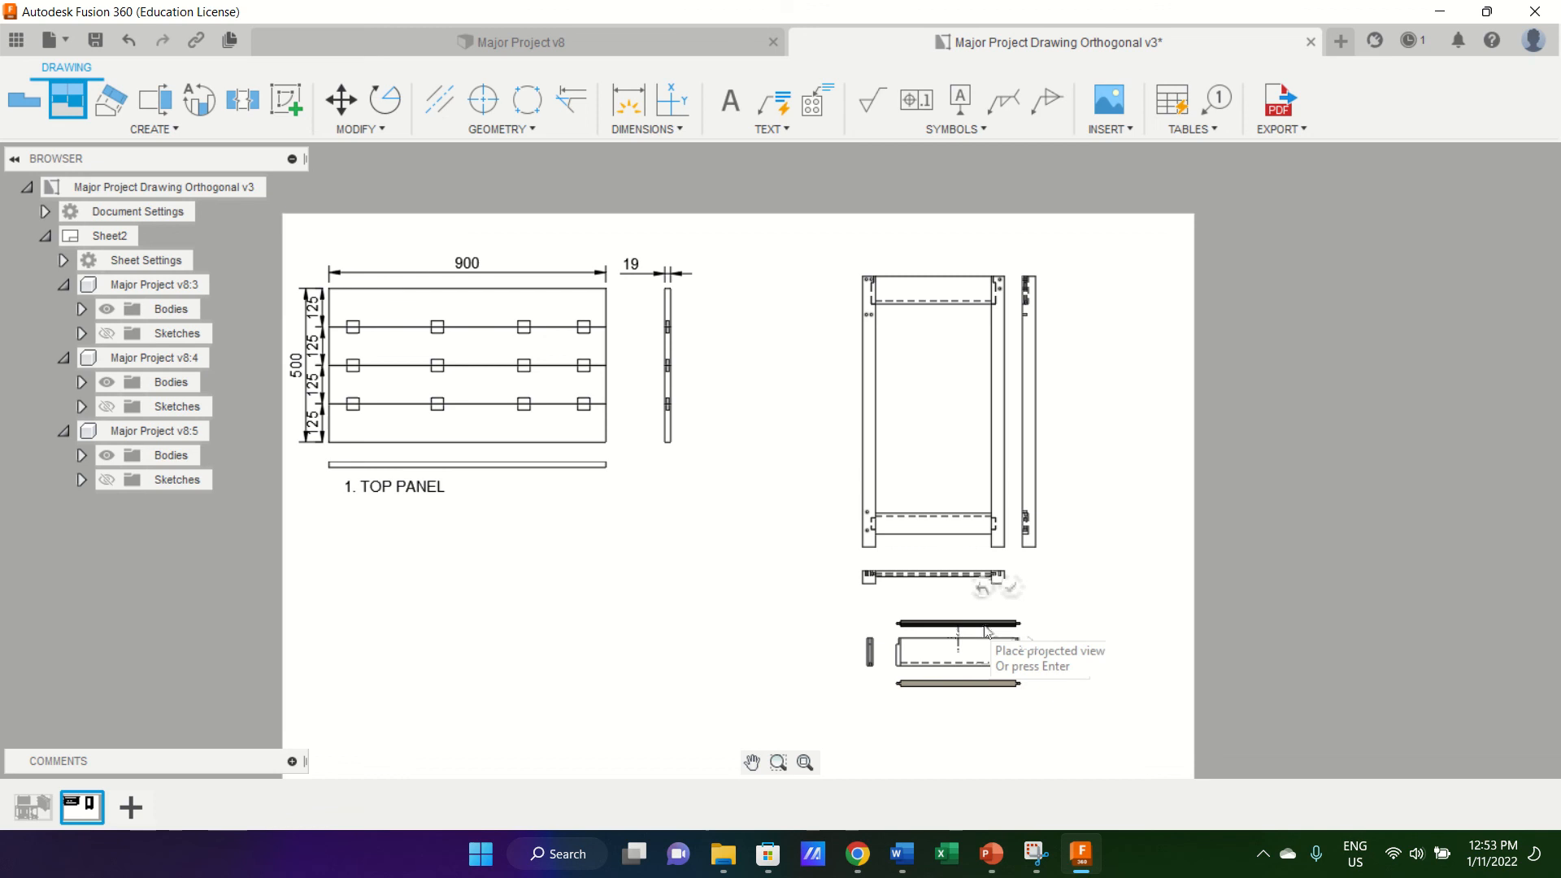
{"action": "key", "text": "Return"}
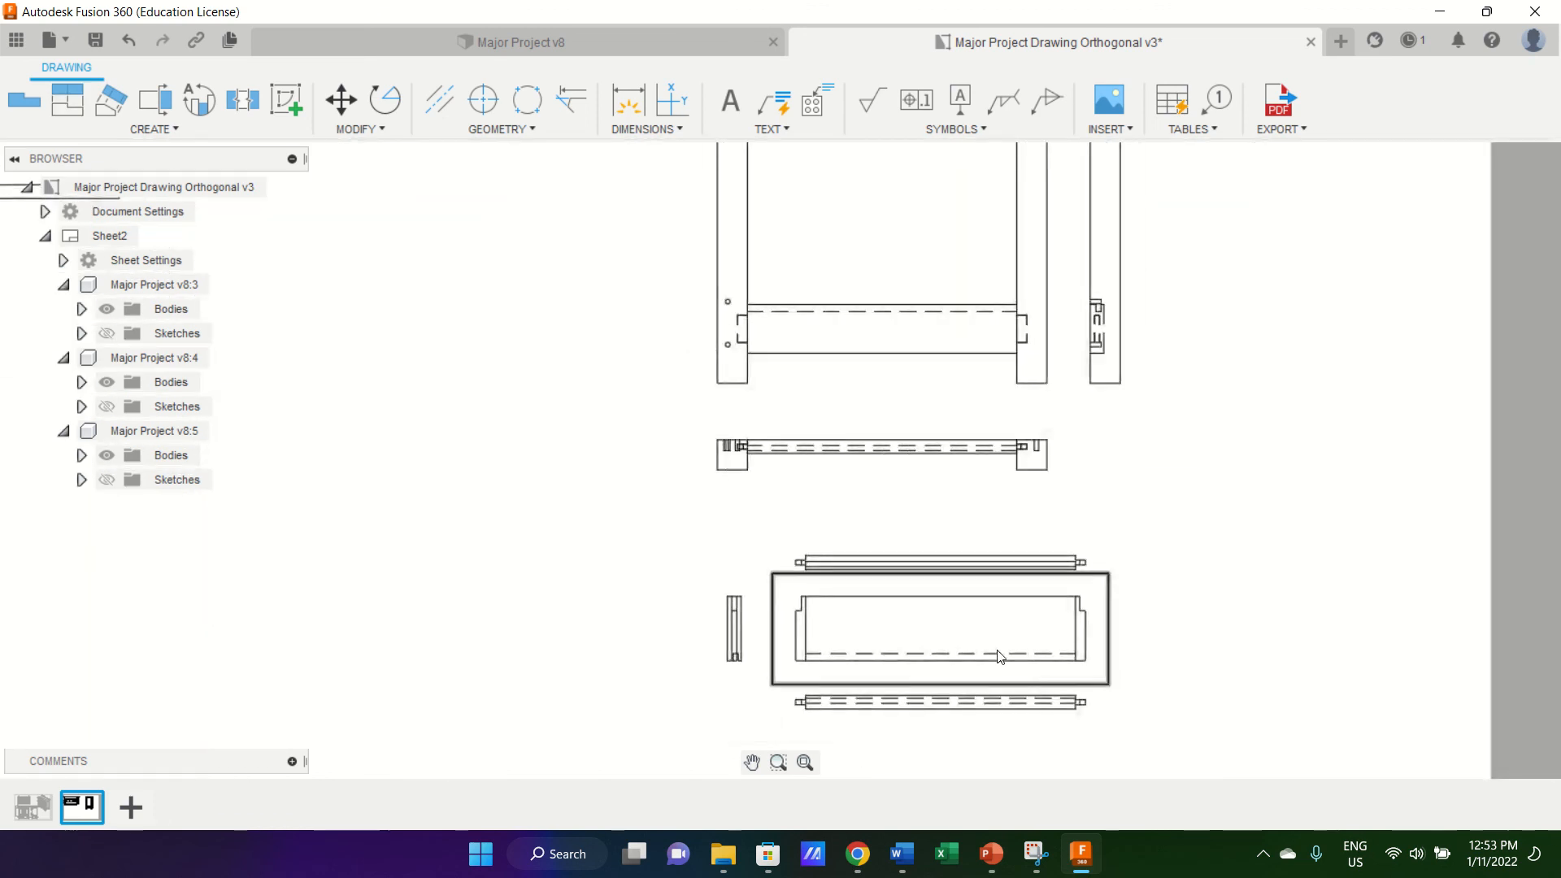
Project two isometric views from the upper rail's long elevation, one to its lower left and one to its upper right.
{"action": "left_click", "coordinate": [68, 99]}
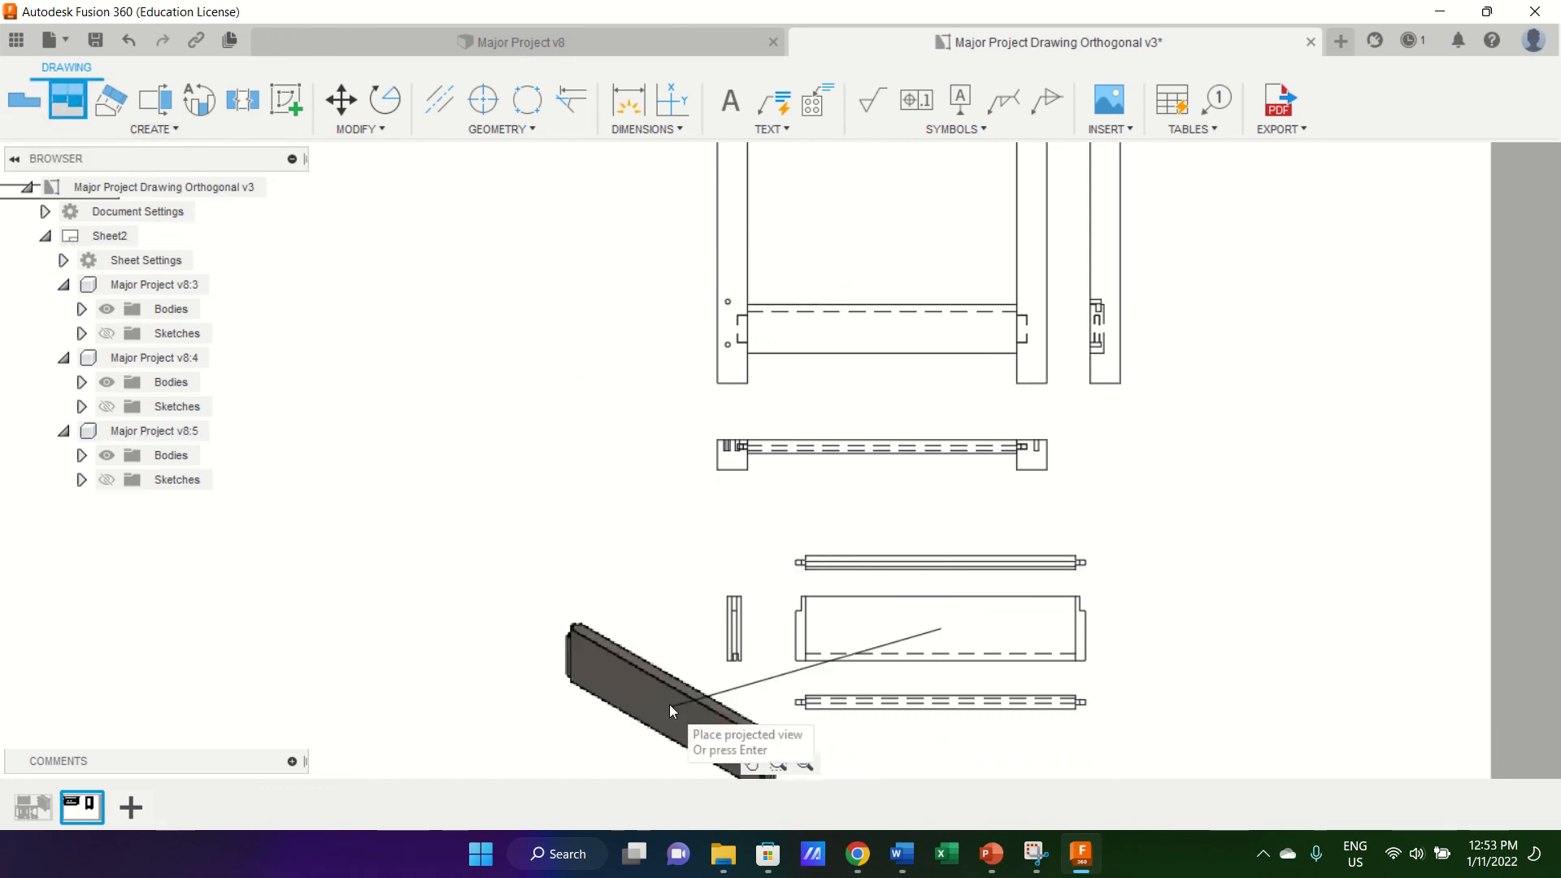
{"action": "left_click", "coordinate": [623, 690]}
{"action": "left_click", "coordinate": [1226, 540]}
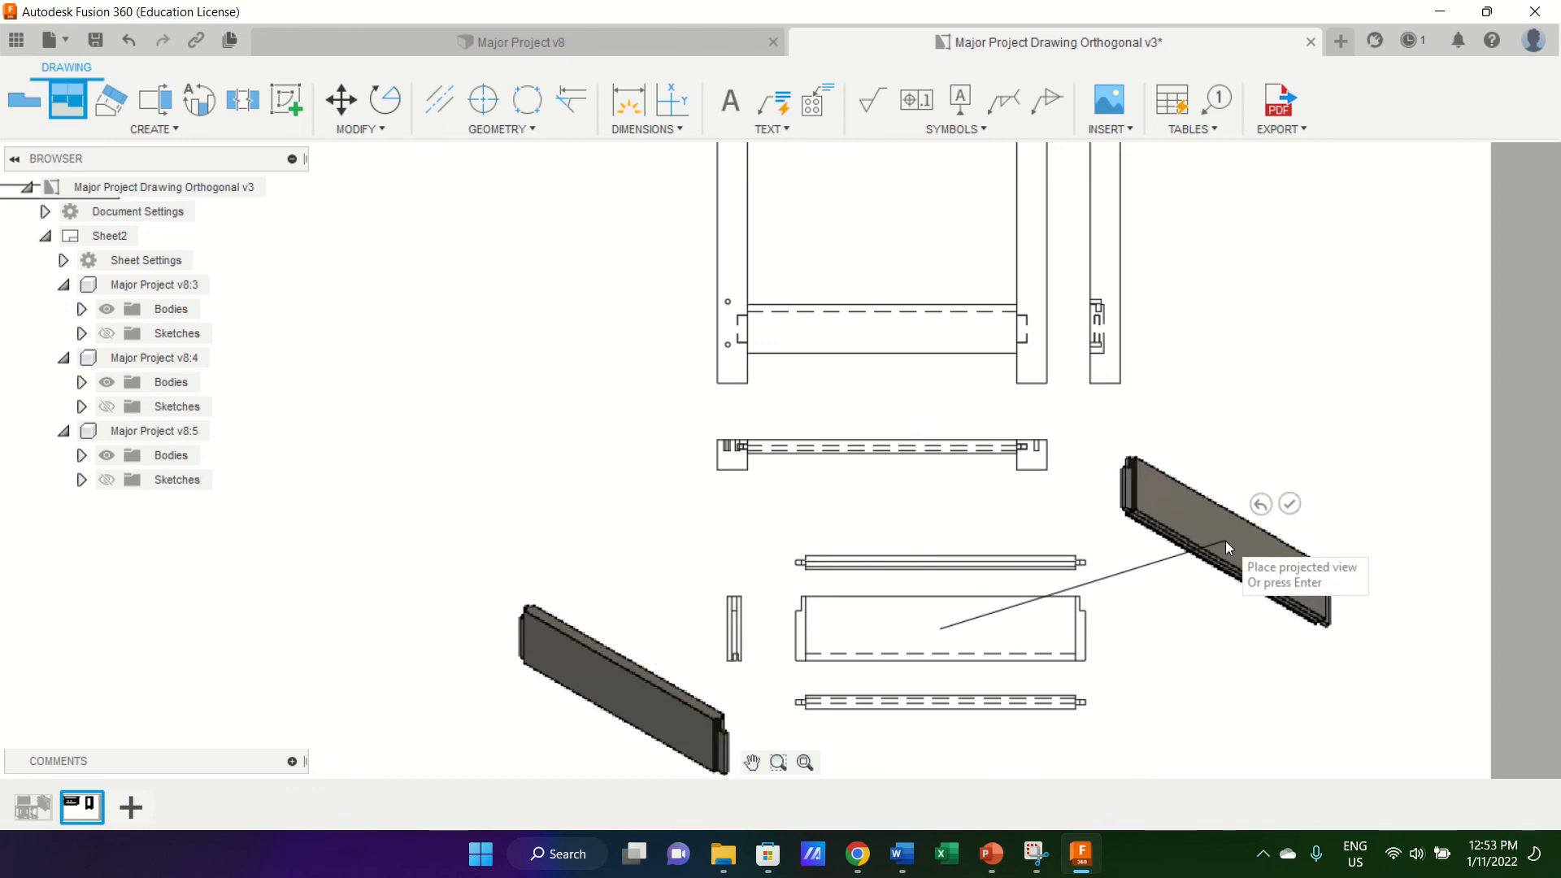
{"action": "key", "text": "Return"}
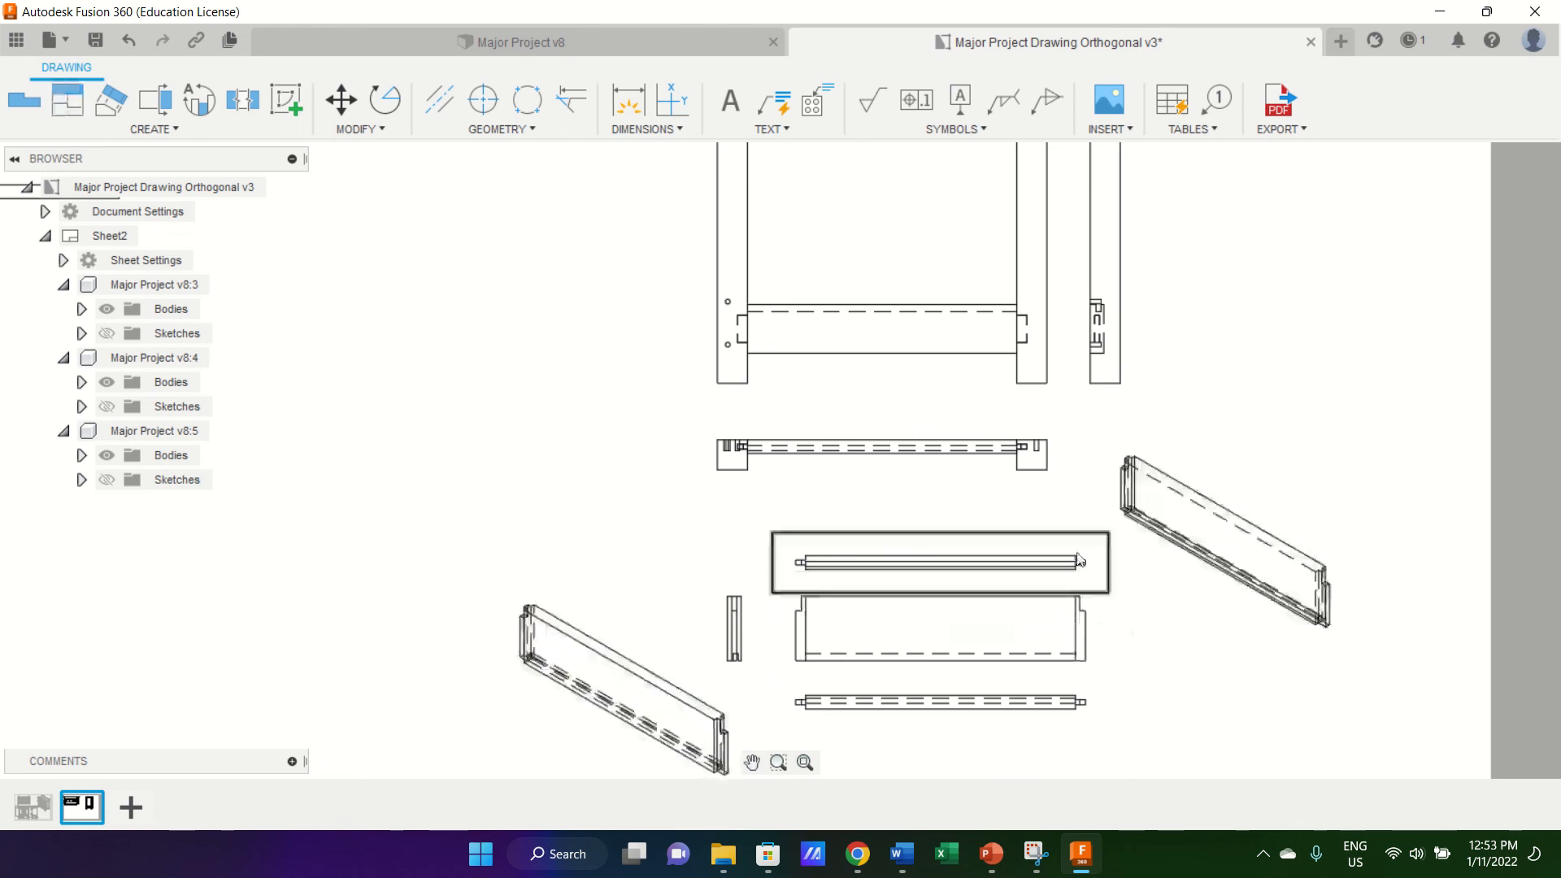
Change both isometric views of the upper rail to the shaded style without hidden edges.
{"action": "double_click", "coordinate": [1187, 539]}
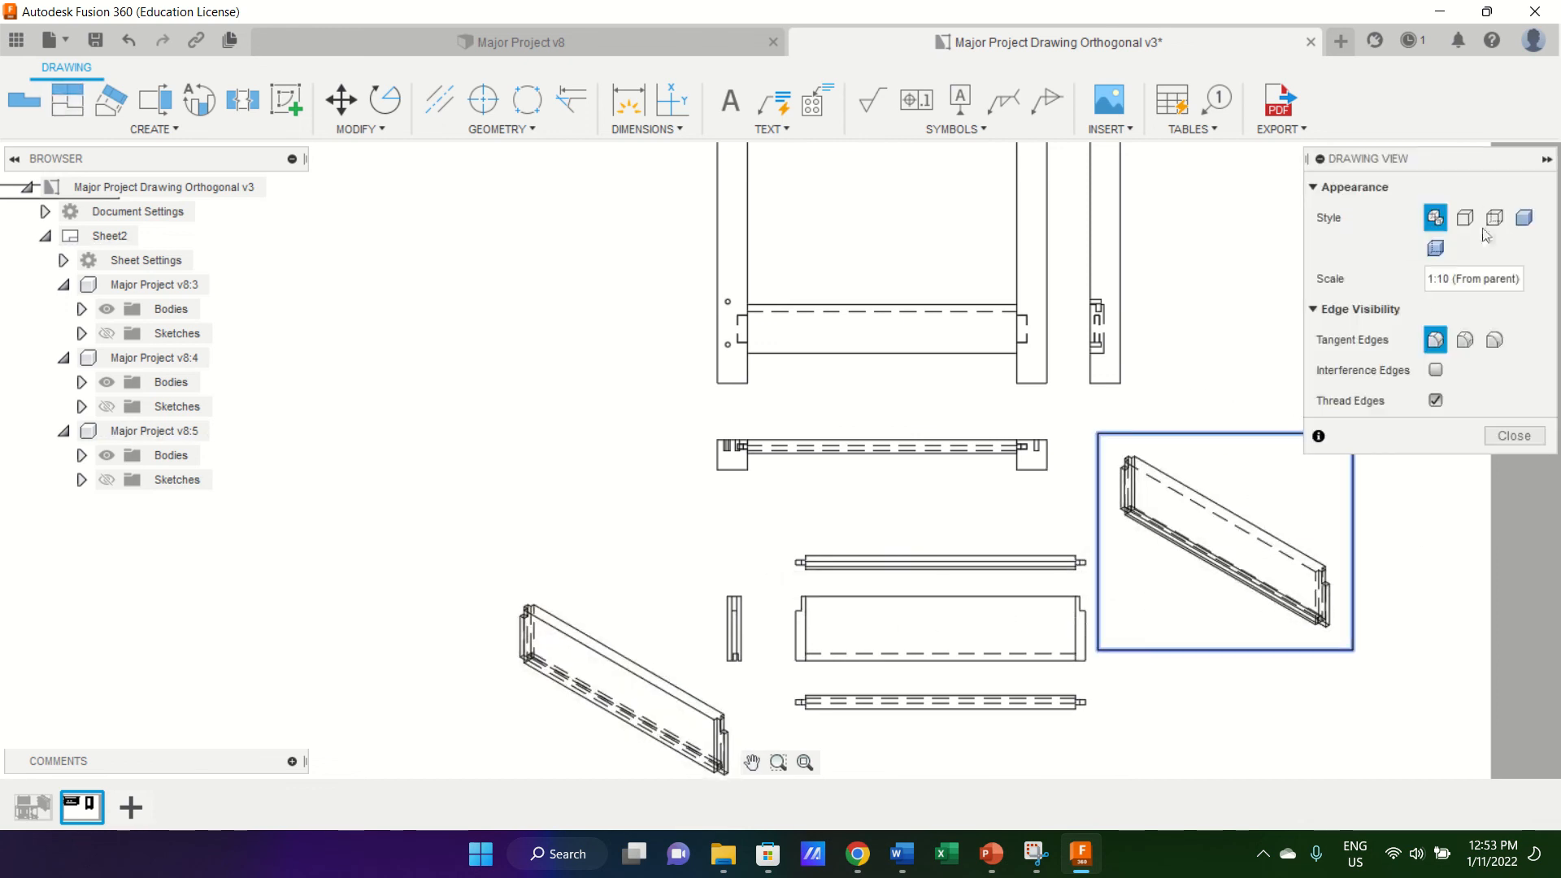
{"action": "left_click", "coordinate": [1520, 227]}
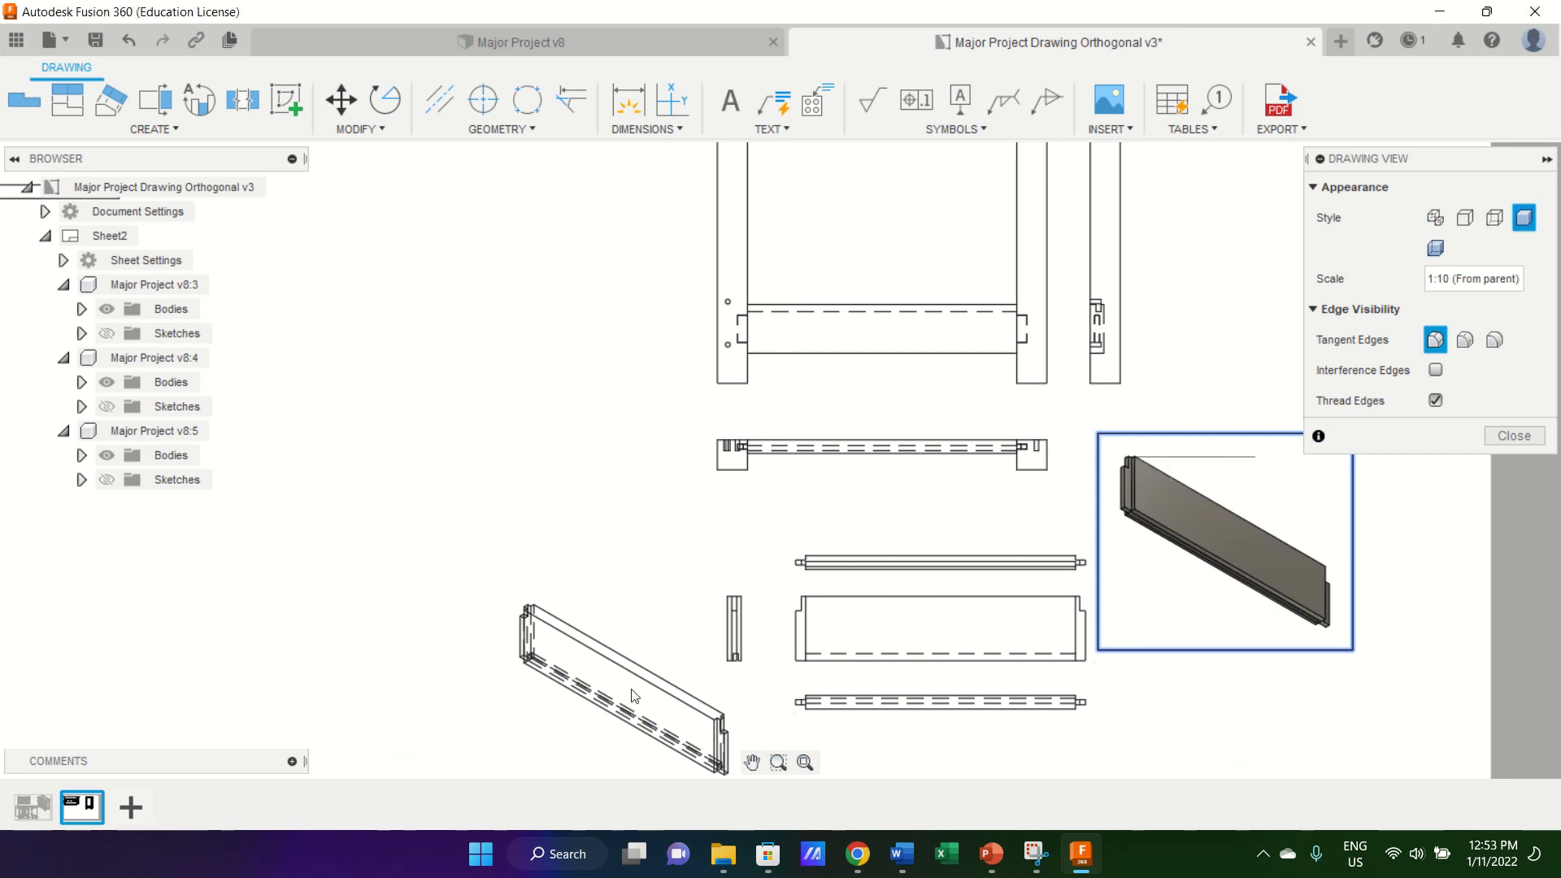
{"action": "left_click", "coordinate": [1524, 444]}
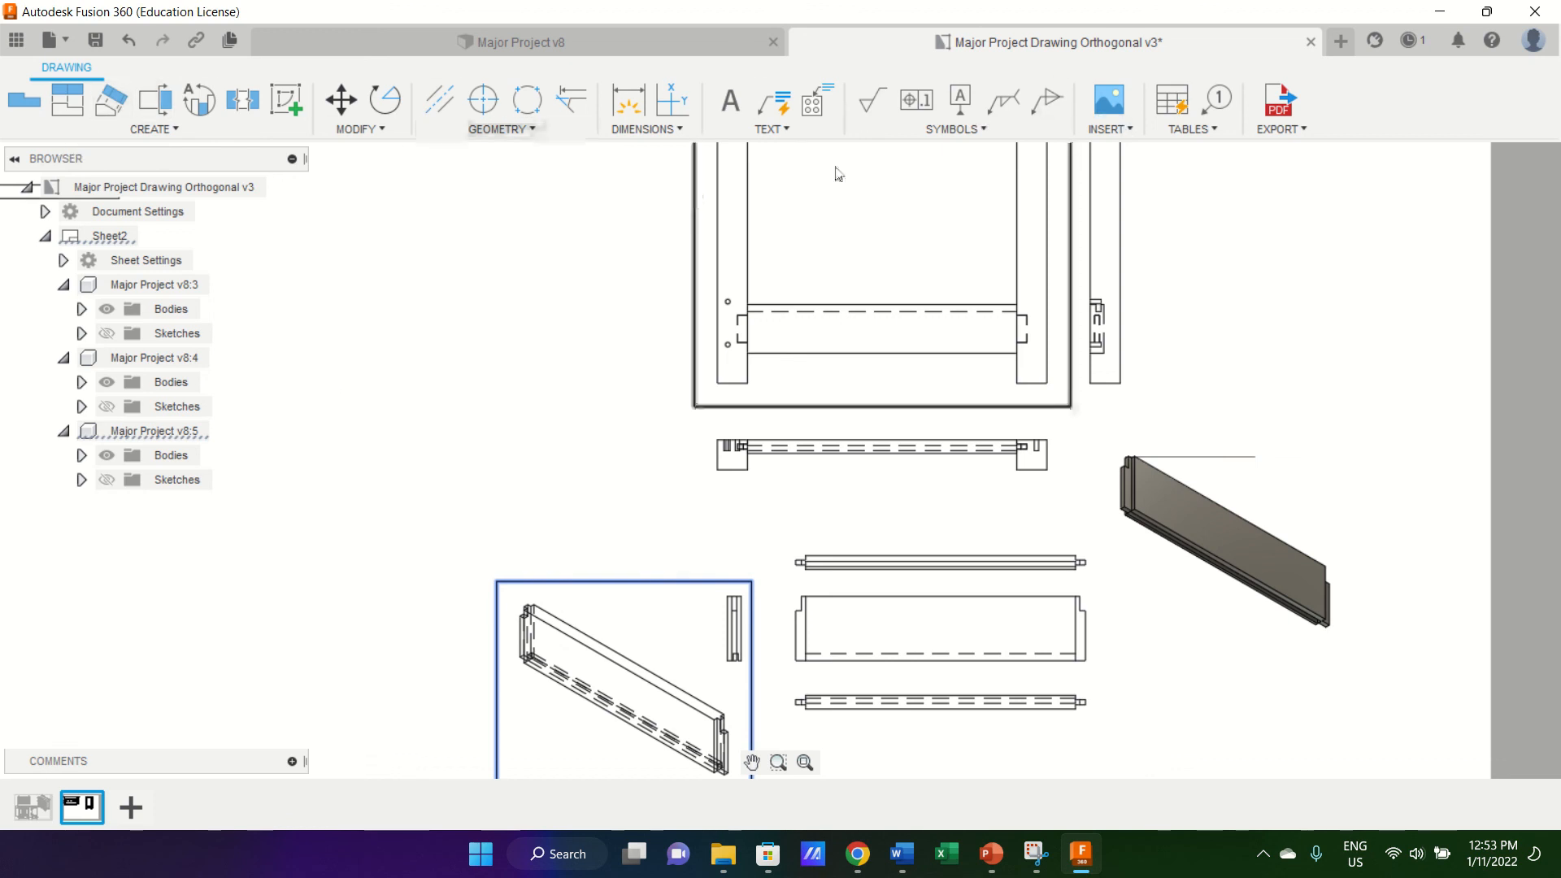
{"action": "double_click", "coordinate": [548, 657]}
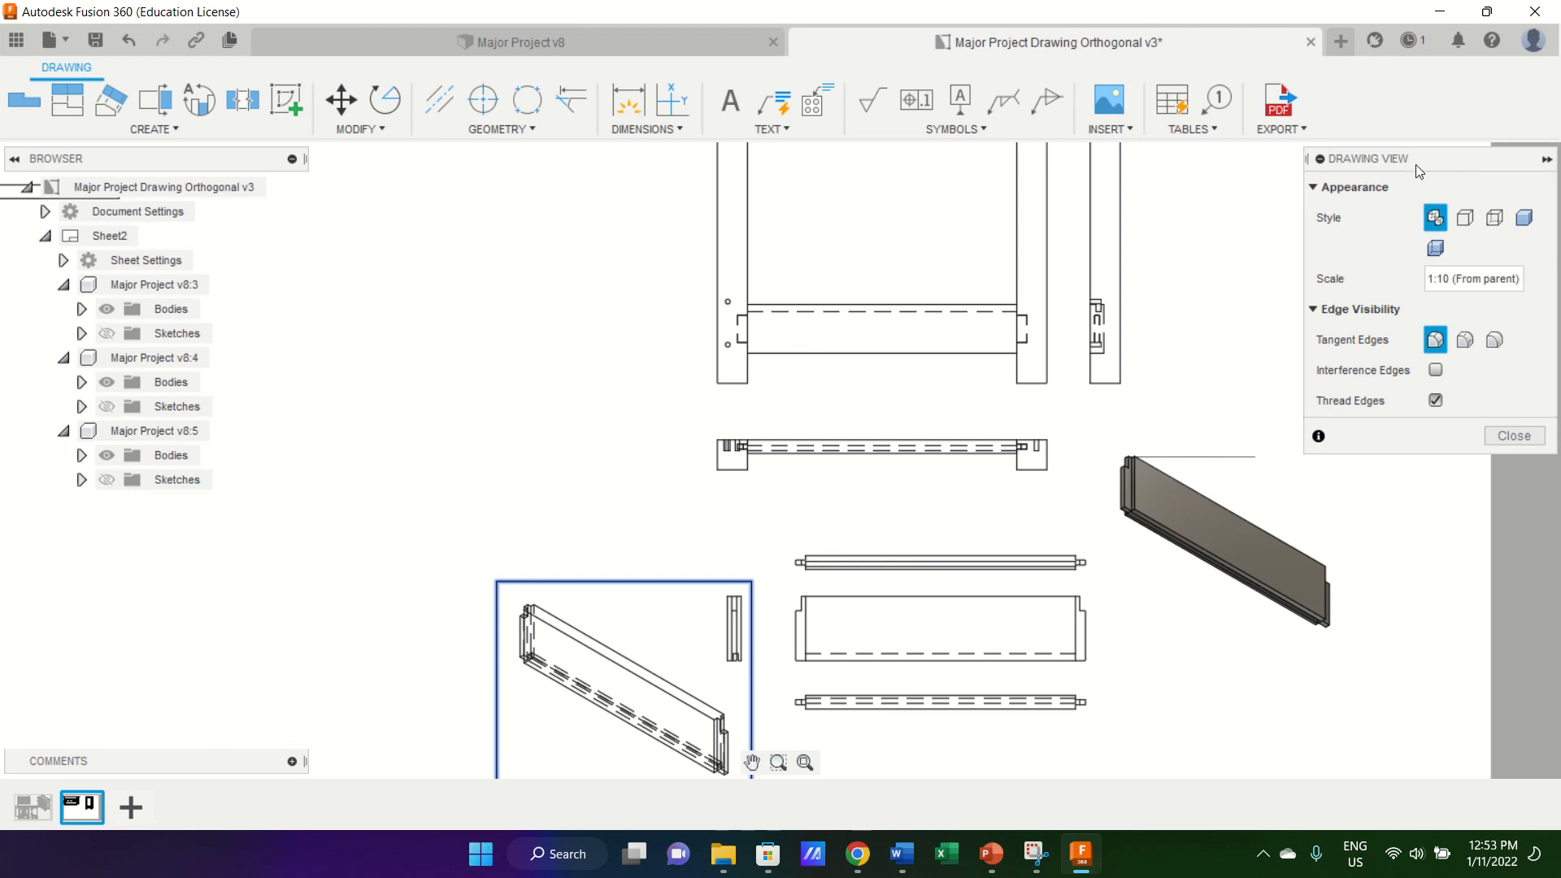
{"action": "left_click", "coordinate": [1524, 217]}
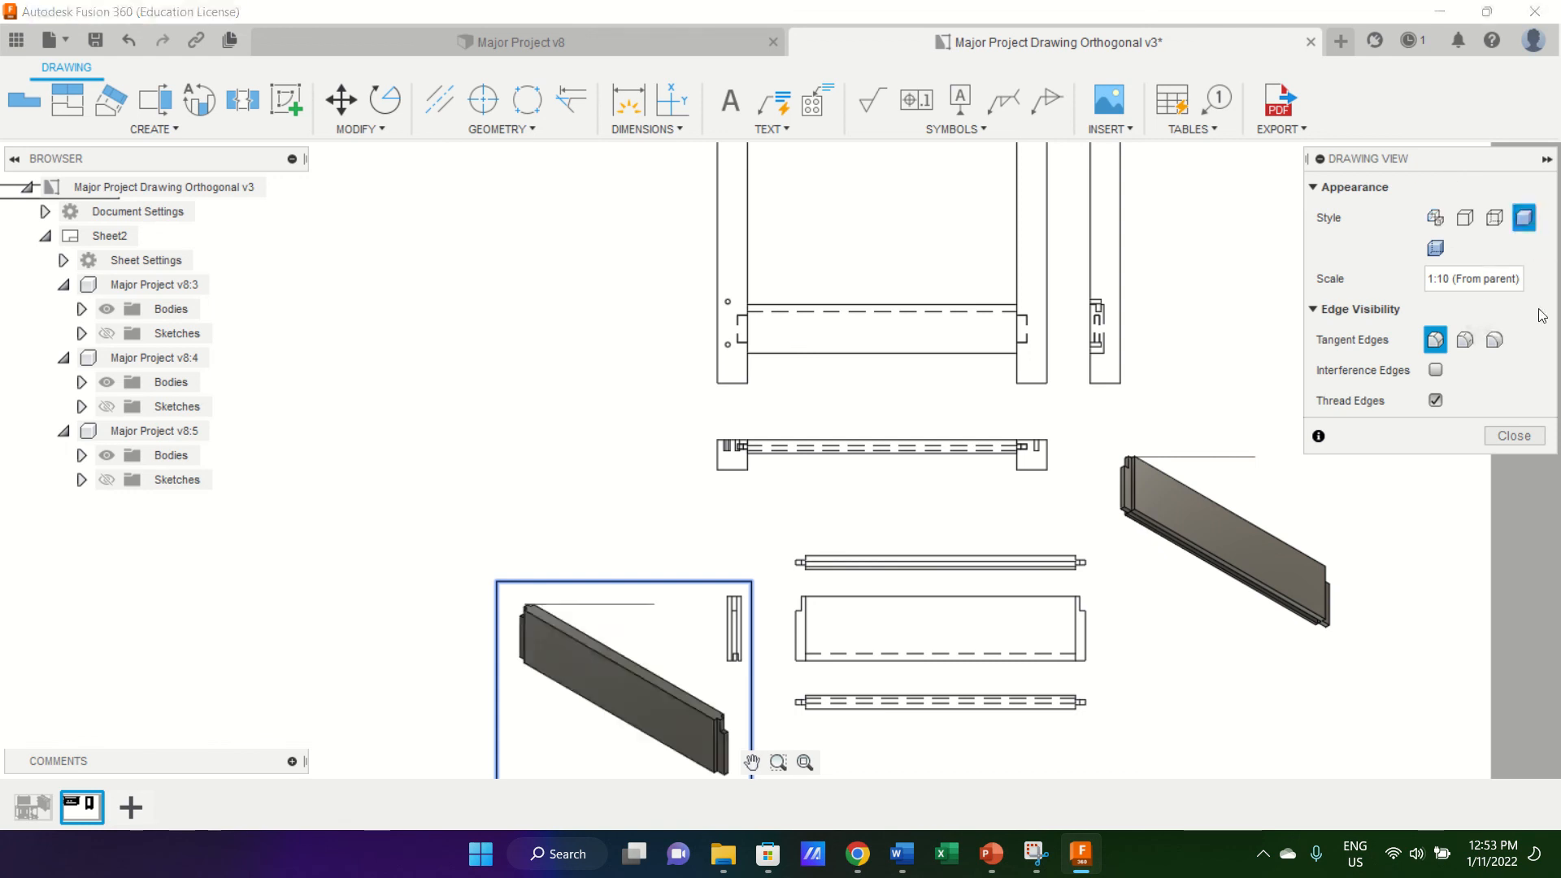
{"action": "left_click", "coordinate": [1513, 434]}
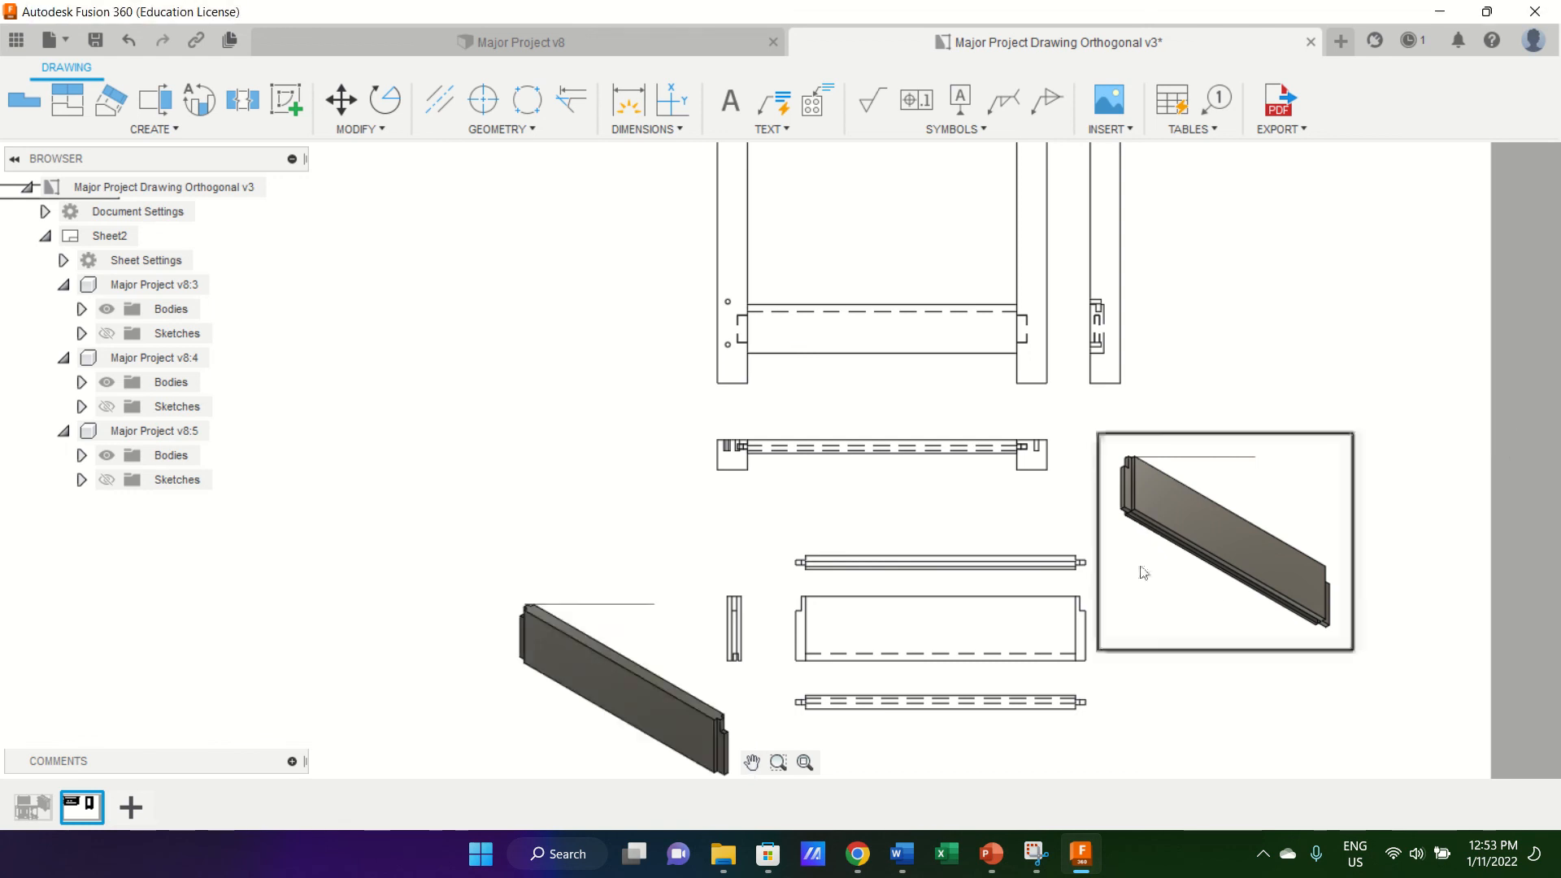
Dimension the leg frame's overall height along the outer side of its left leg in the front view.
{"action": "scroll", "coordinate": [1140, 569], "scroll_direction": "down", "scroll_amount": 5}
{"action": "scroll", "coordinate": [1142, 572], "scroll_direction": "up", "scroll_amount": 2}
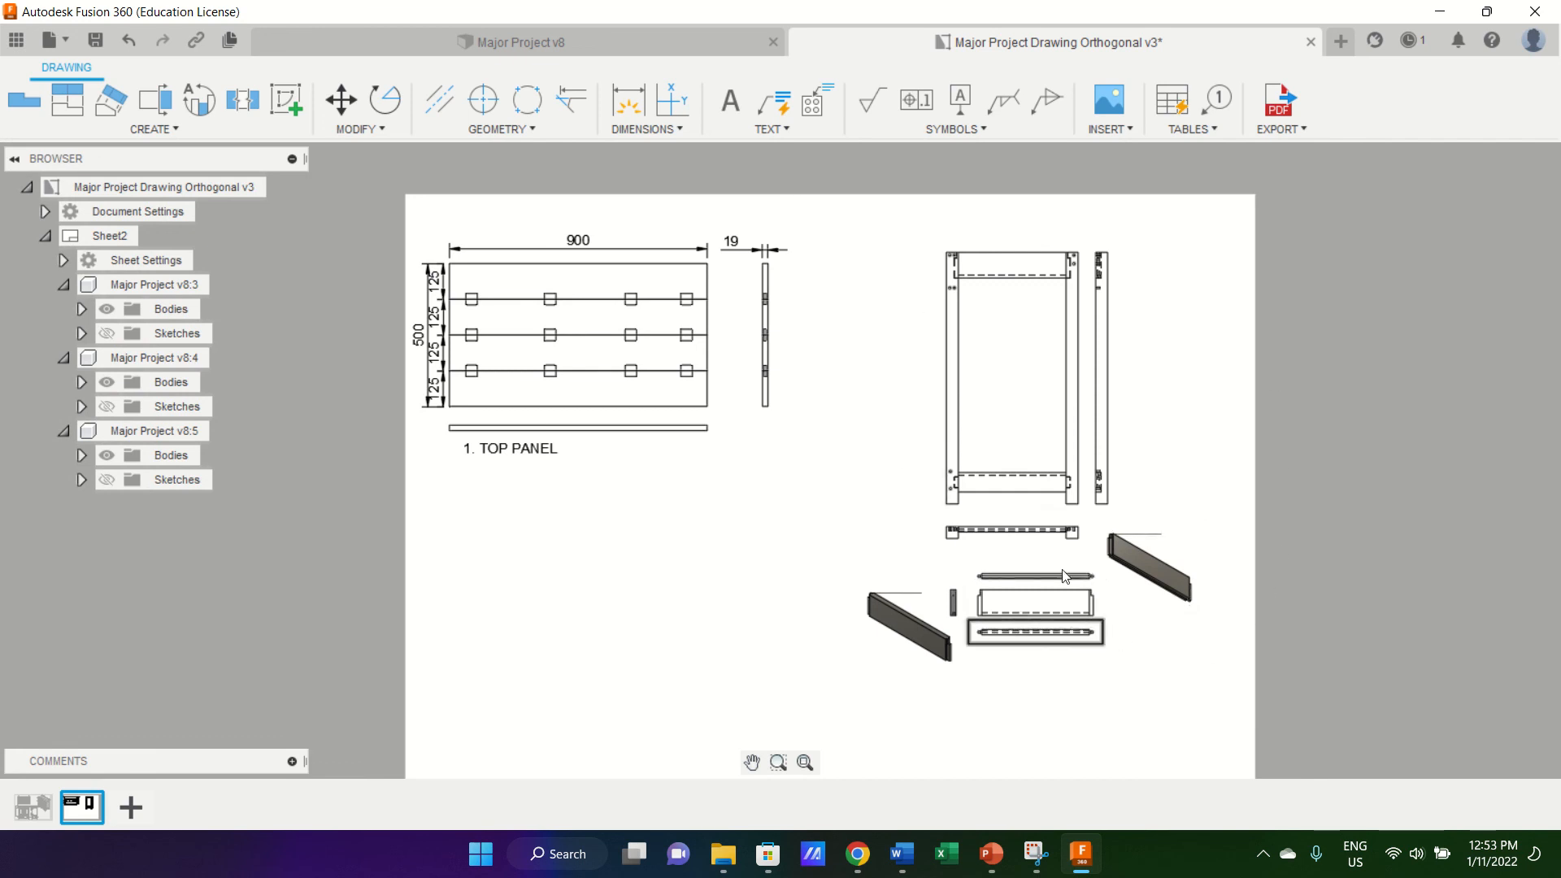
{"action": "left_click", "coordinate": [616, 106]}
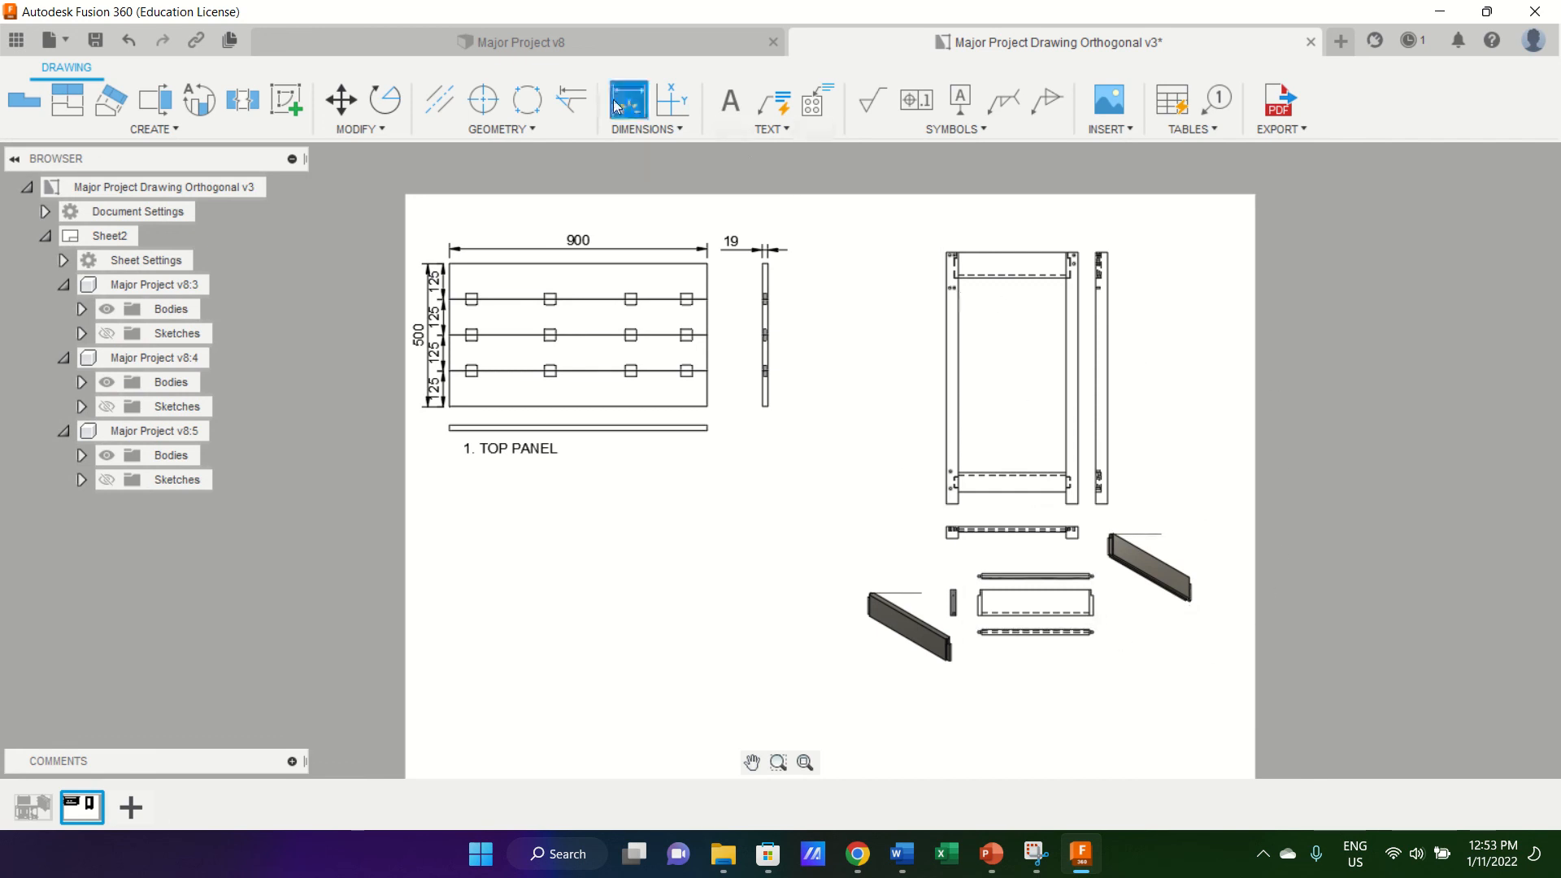
{"action": "left_click", "coordinate": [946, 503]}
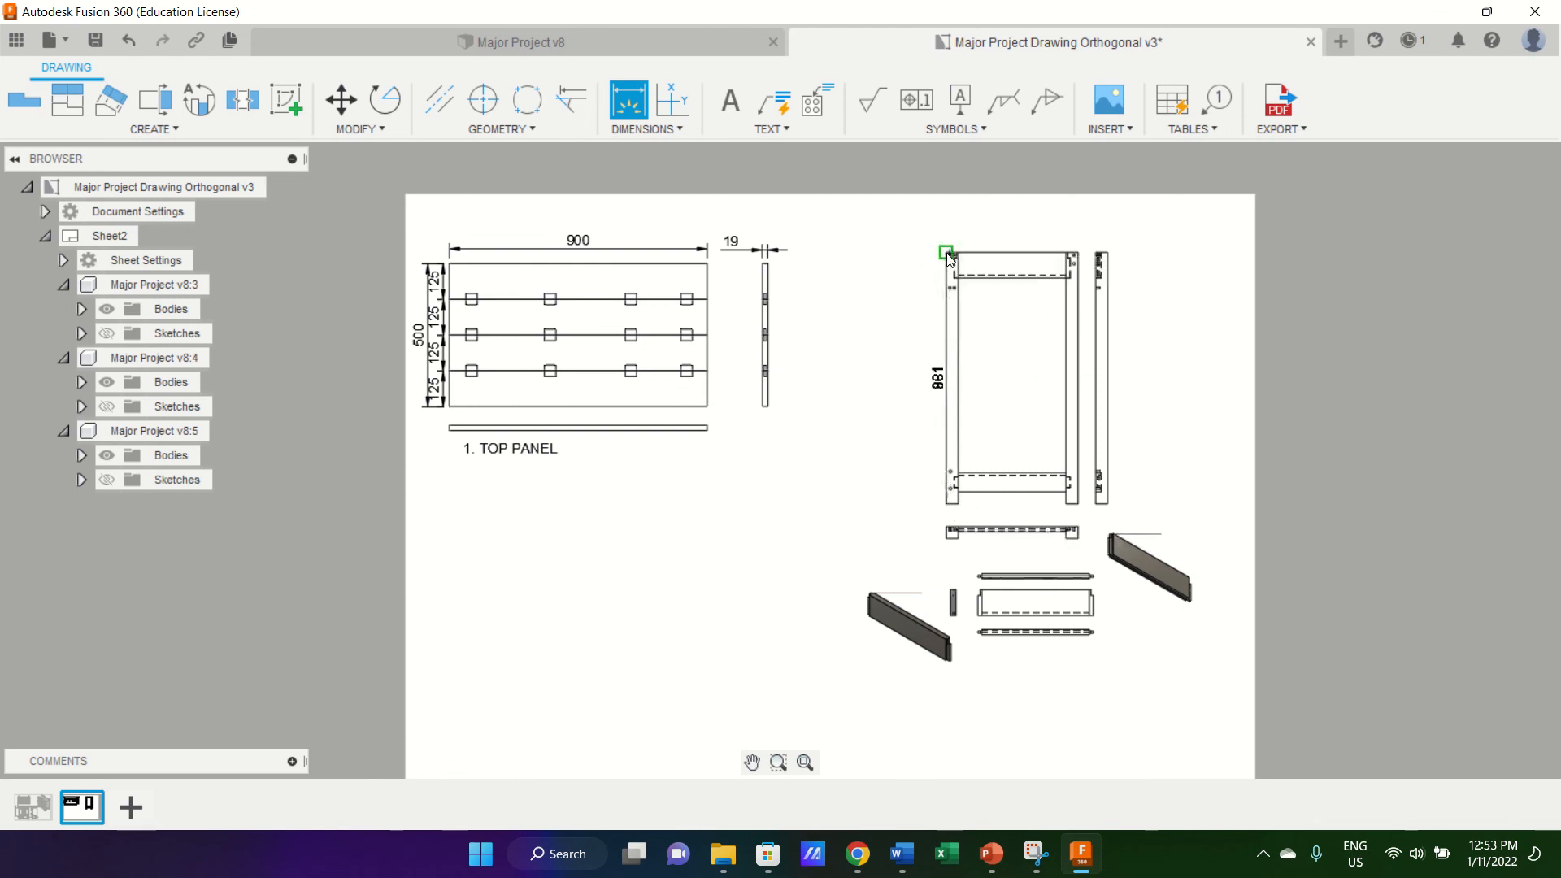
{"action": "left_click", "coordinate": [946, 252]}
{"action": "left_click", "coordinate": [925, 258]}
{"action": "scroll", "coordinate": [1005, 268], "scroll_direction": "up", "scroll_amount": 7}
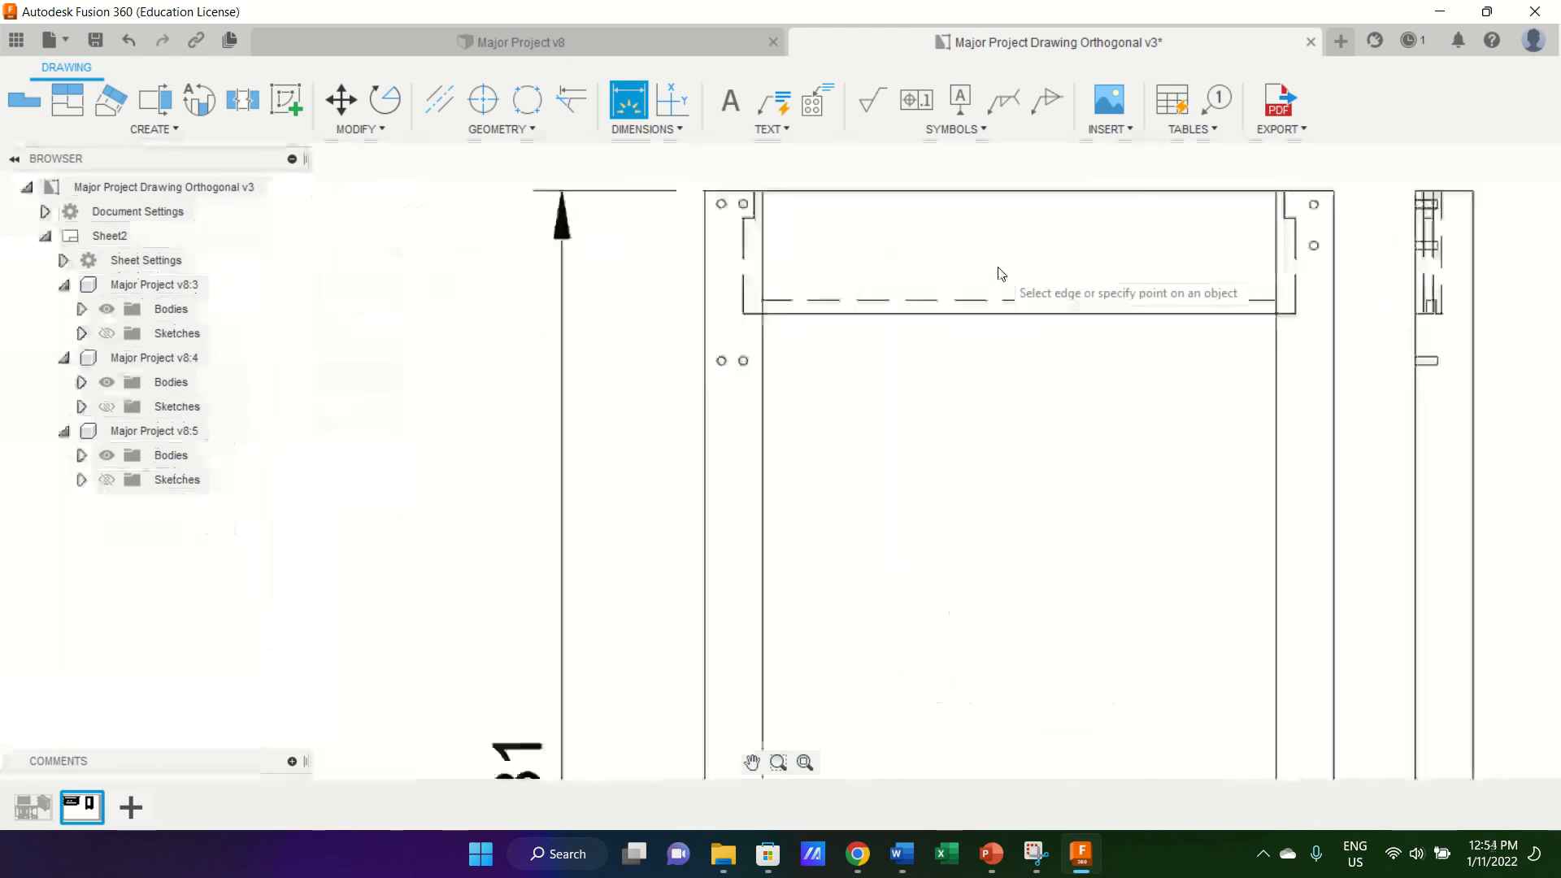
{"action": "left_click", "coordinate": [722, 205]}
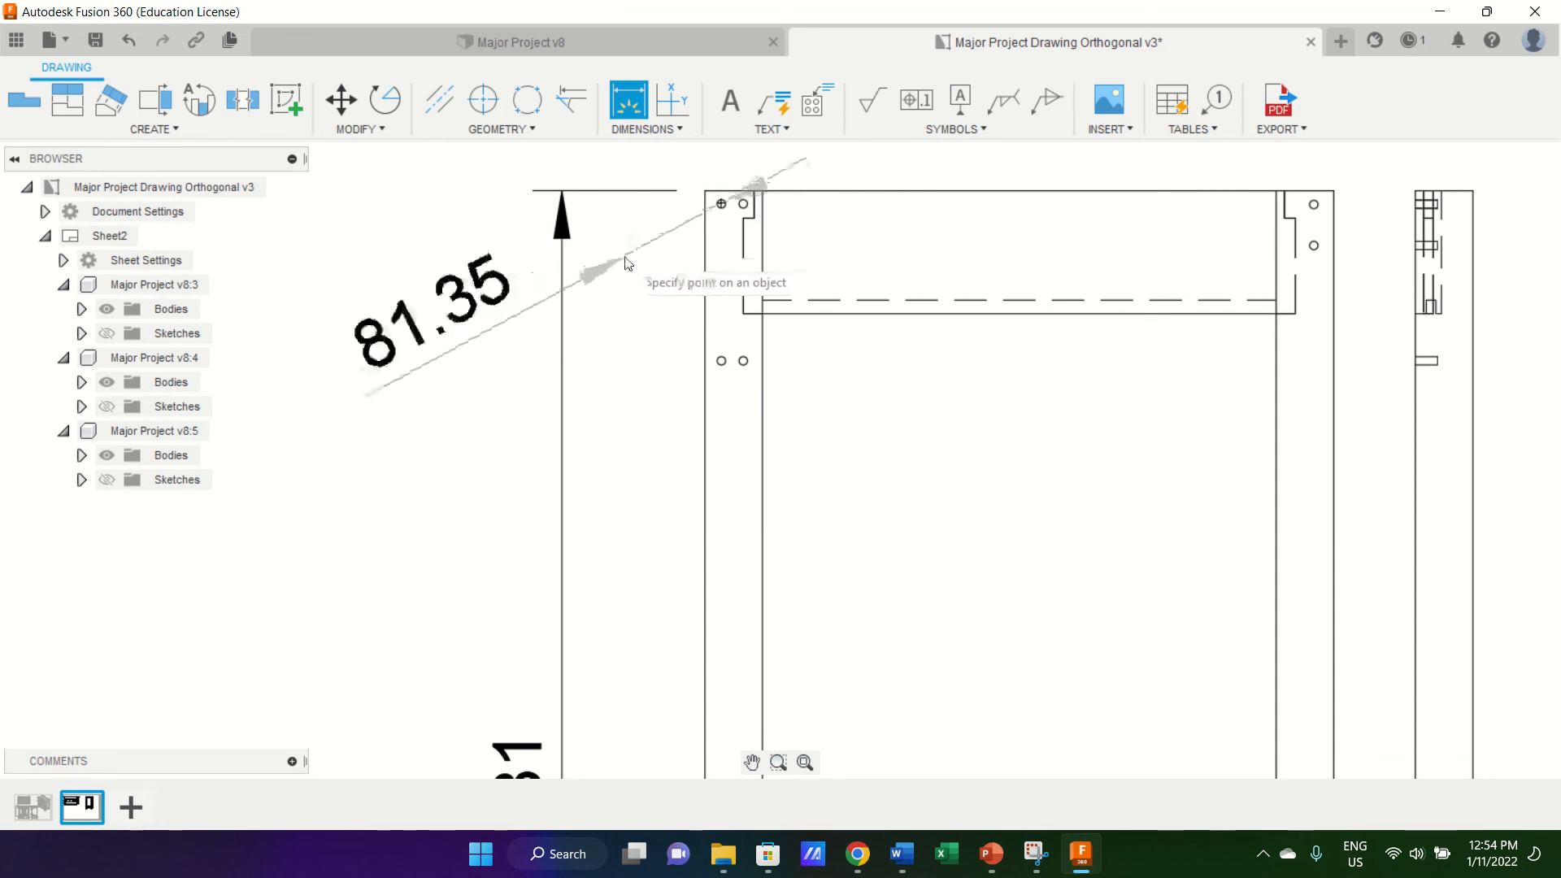
{"action": "left_click", "coordinate": [719, 209]}
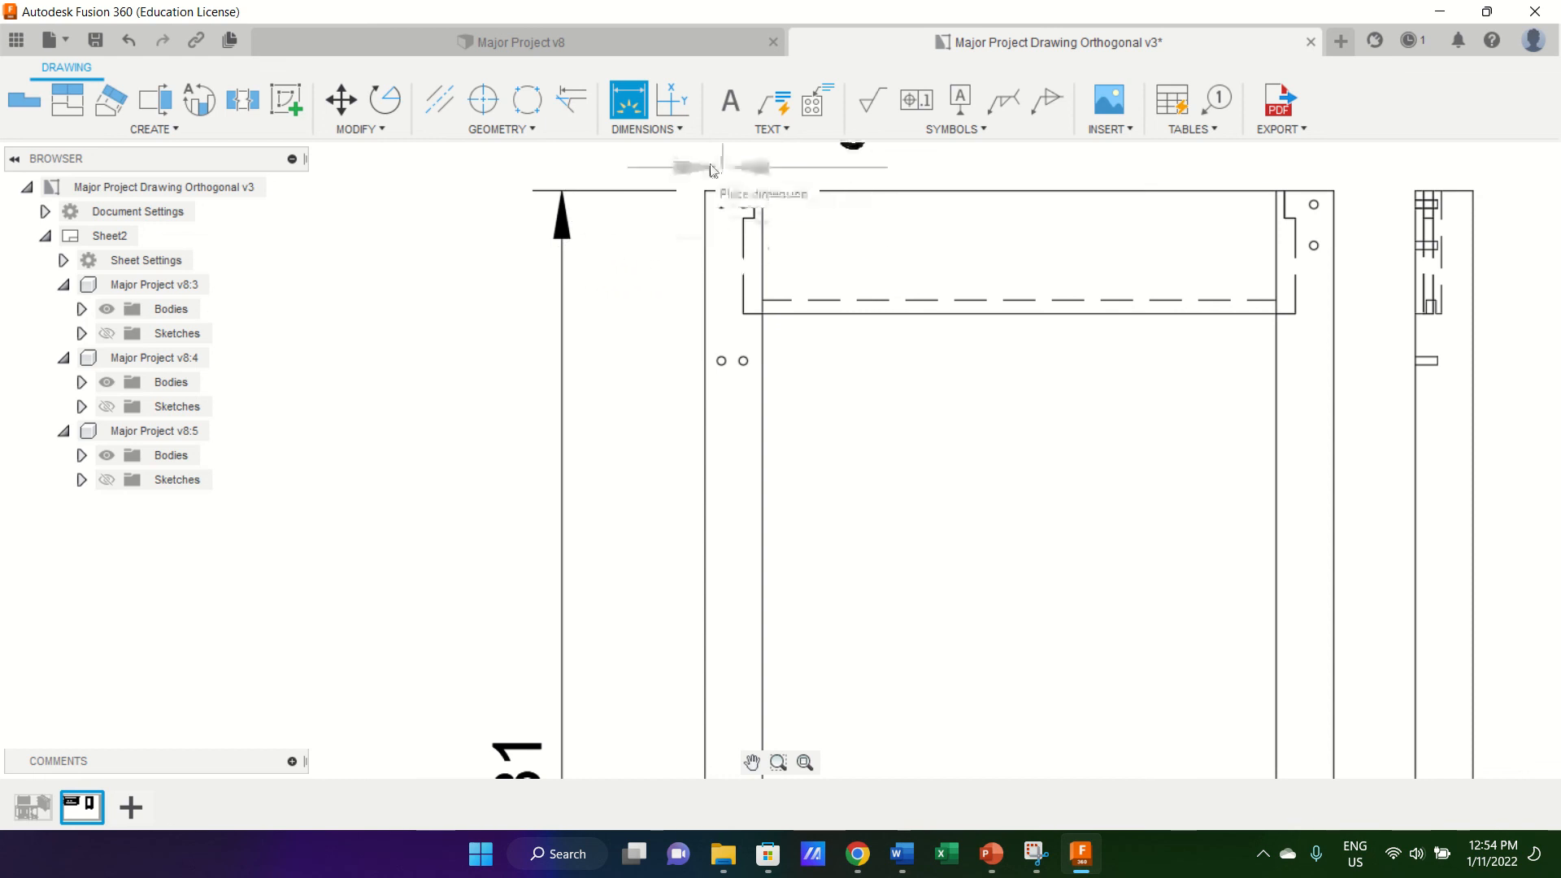
{"action": "key", "text": "Escape"}
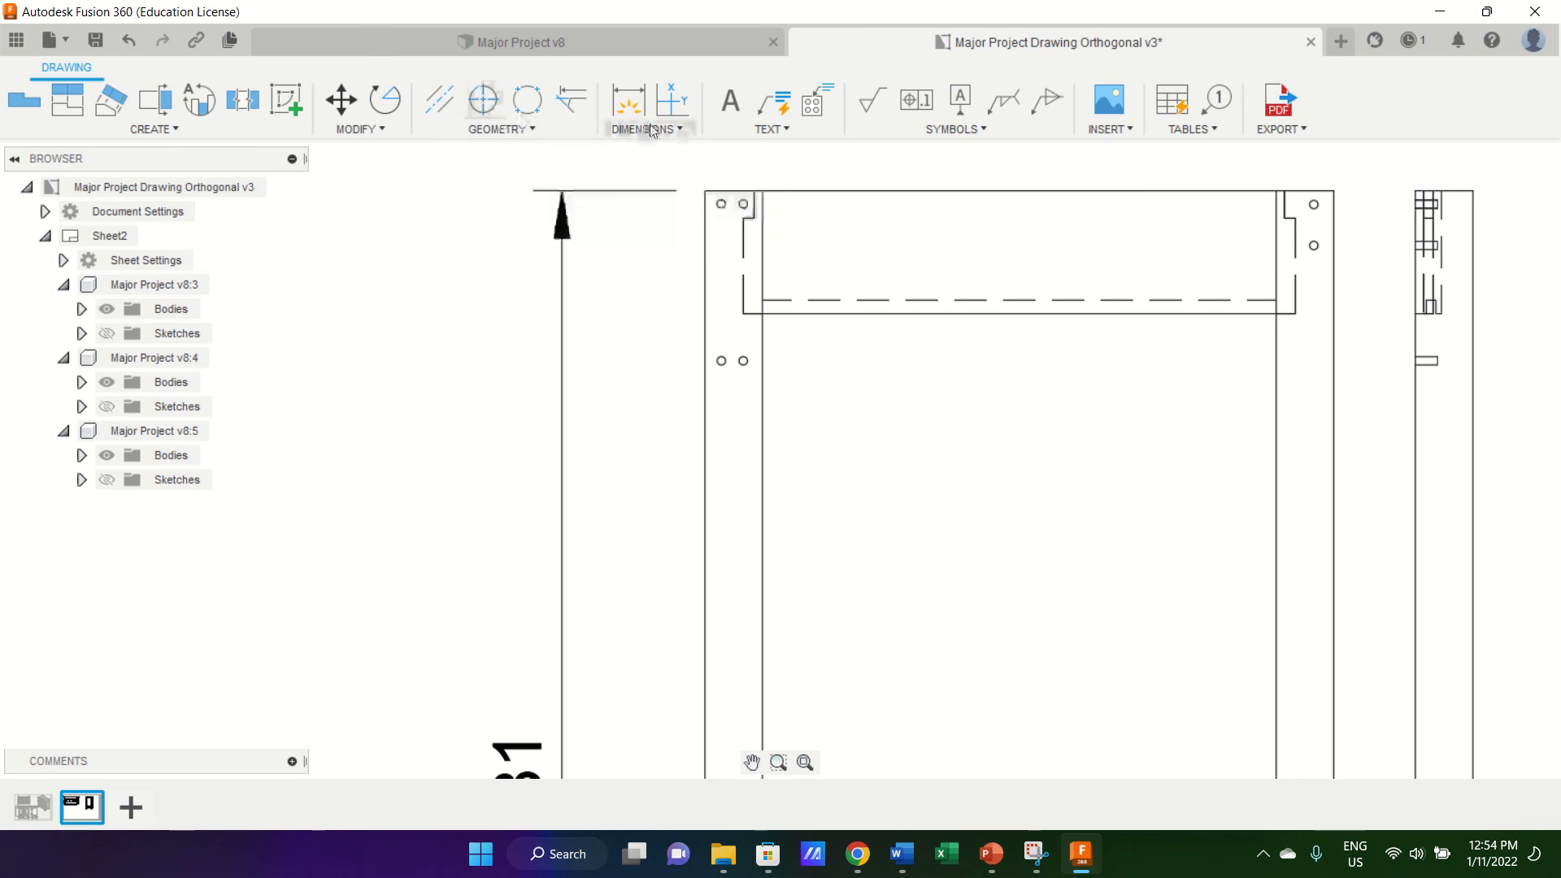
Add a diameter dimension to the outer hole at the top of the leg frame's left leg, placing it above the frame.
{"action": "left_click", "coordinate": [646, 129]}
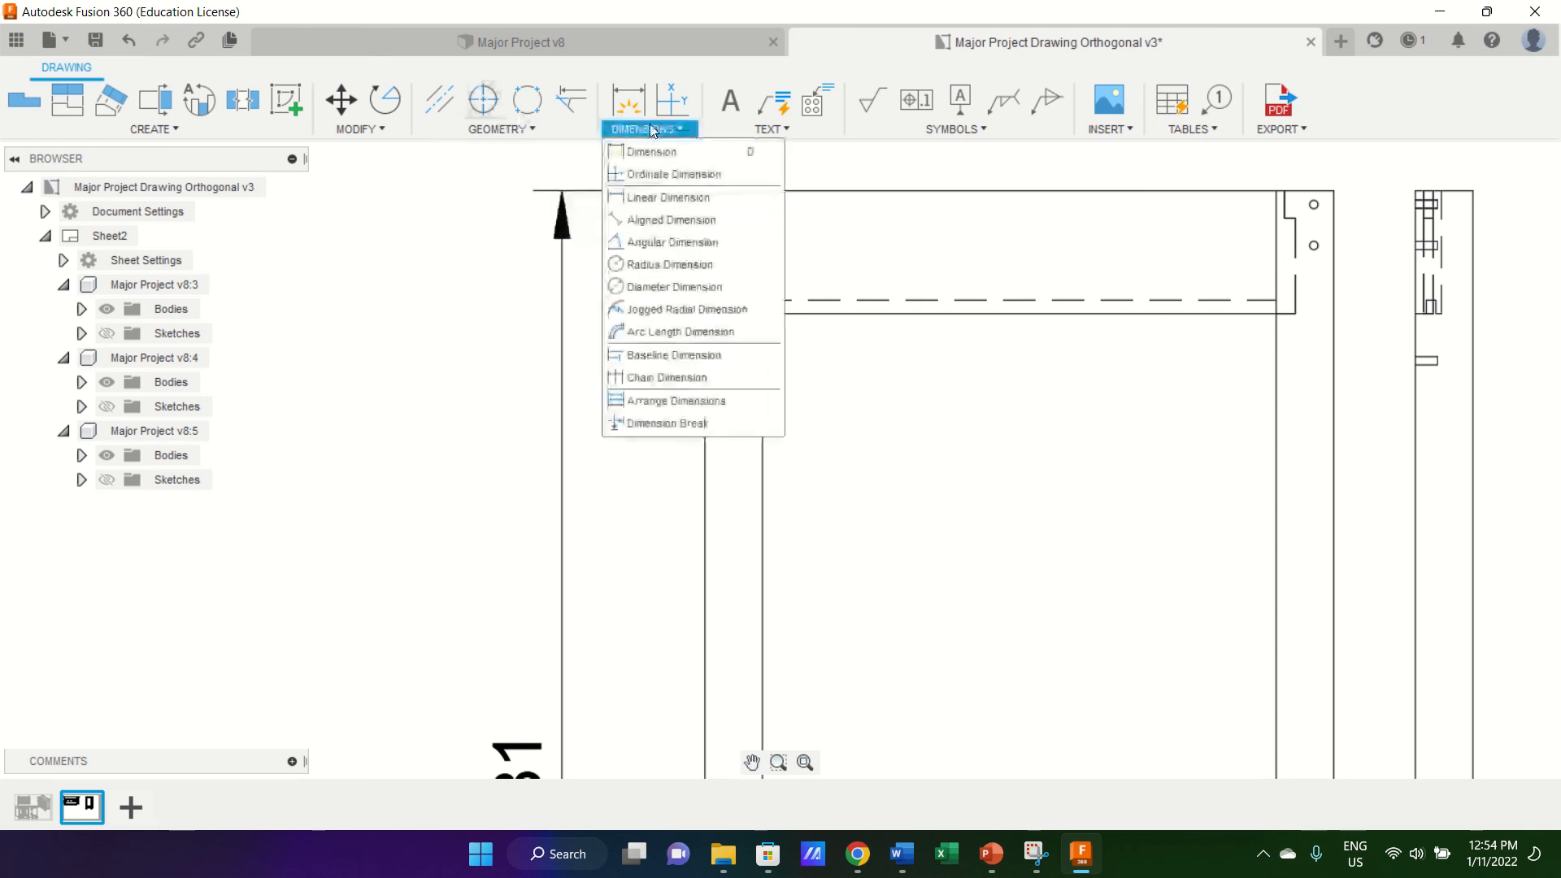
{"action": "left_click", "coordinate": [678, 286]}
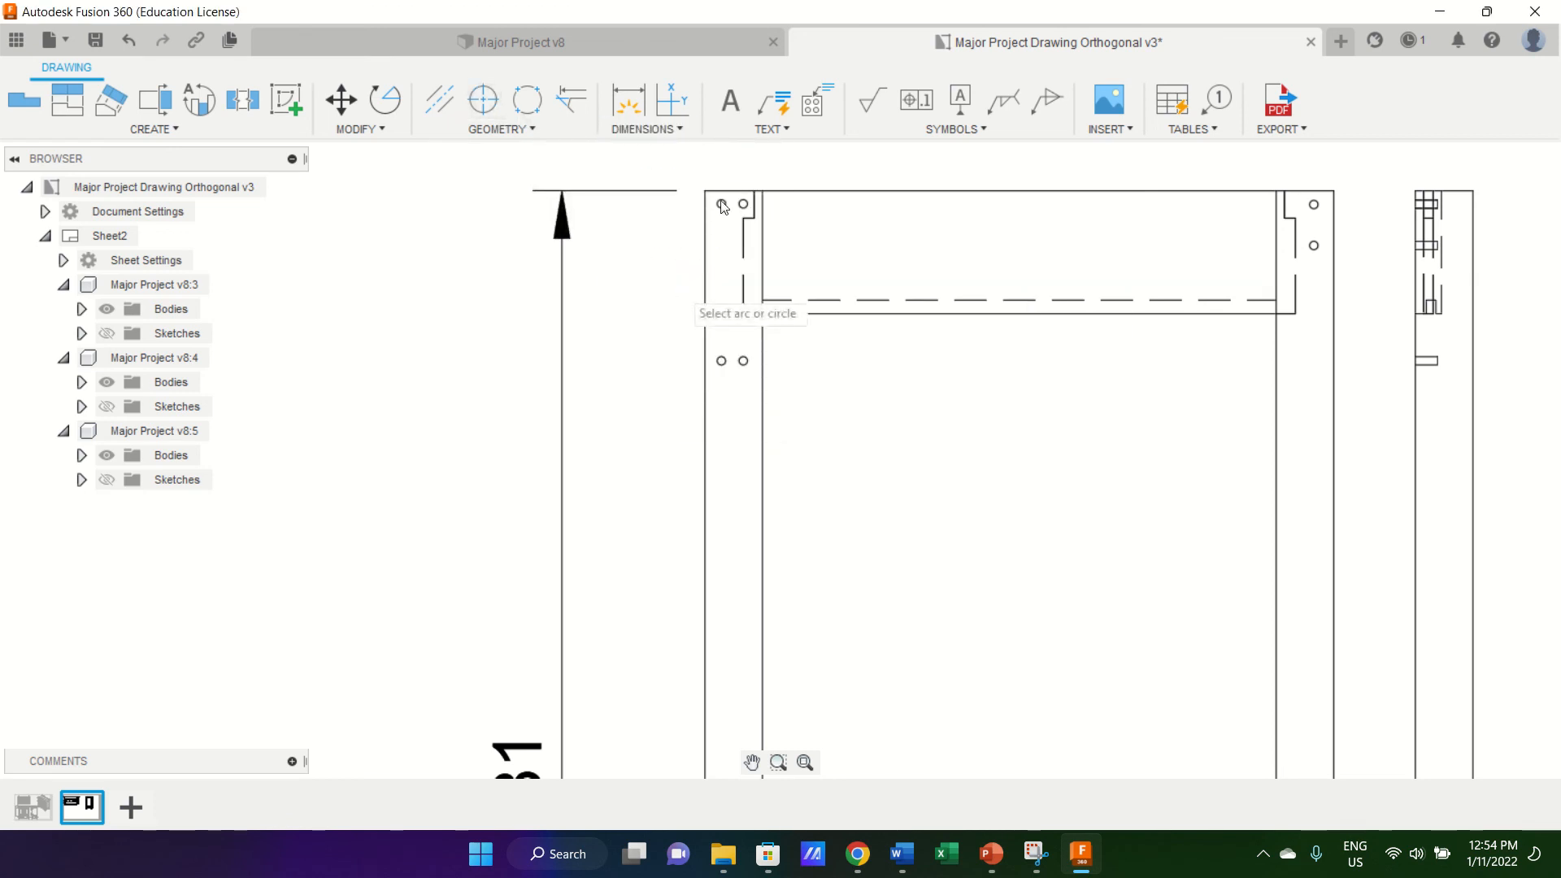
{"action": "scroll", "coordinate": [723, 206], "scroll_direction": "up", "scroll_amount": 10}
{"action": "scroll", "coordinate": [721, 210], "scroll_direction": "down", "scroll_amount": 4}
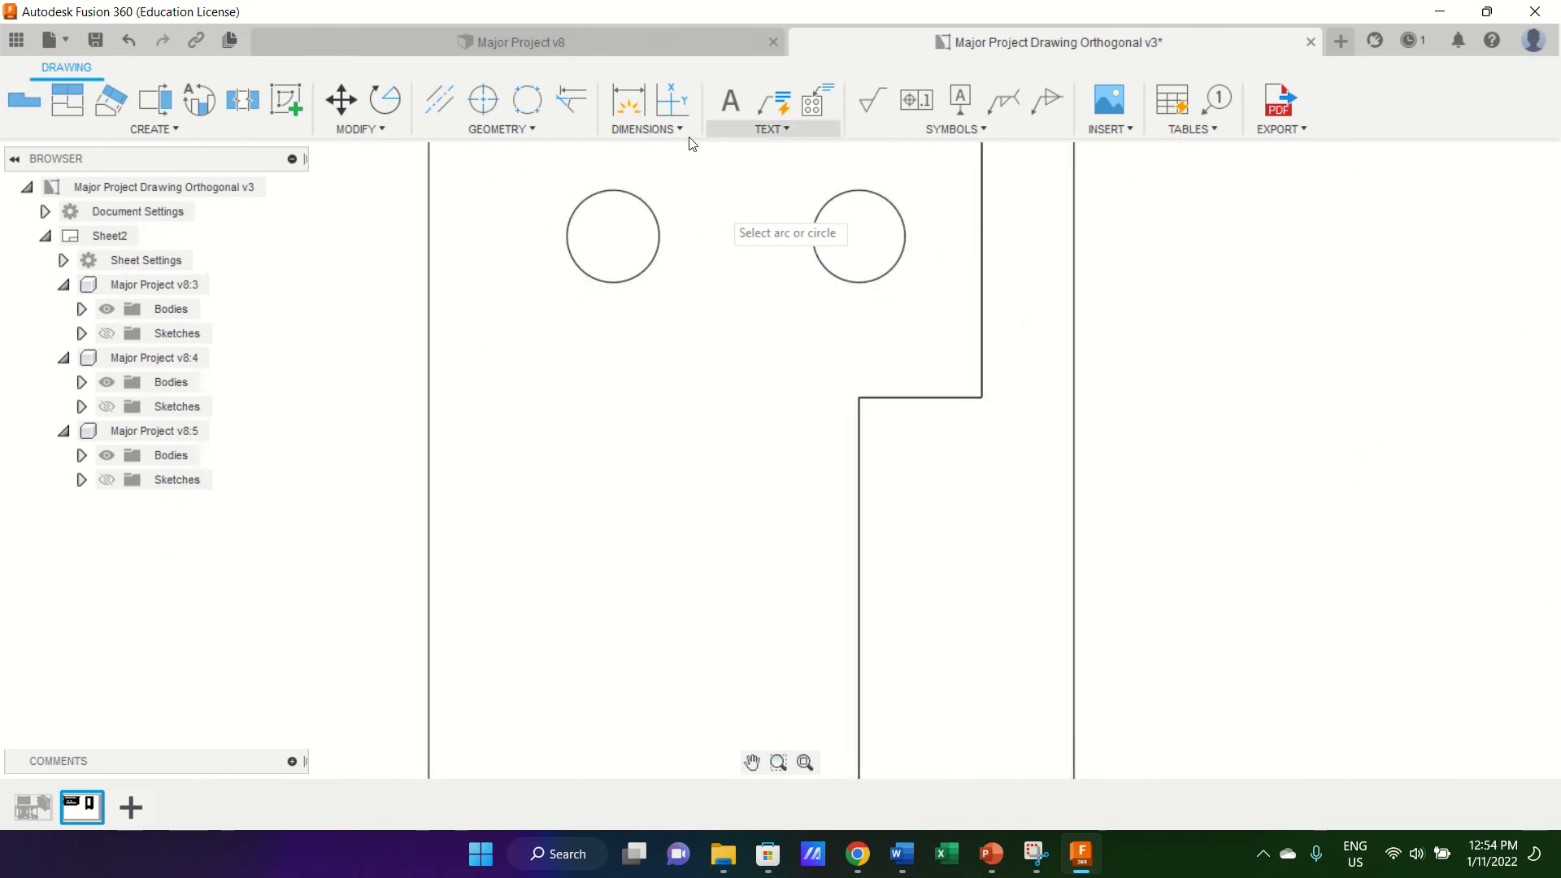
{"action": "left_click", "coordinate": [665, 133]}
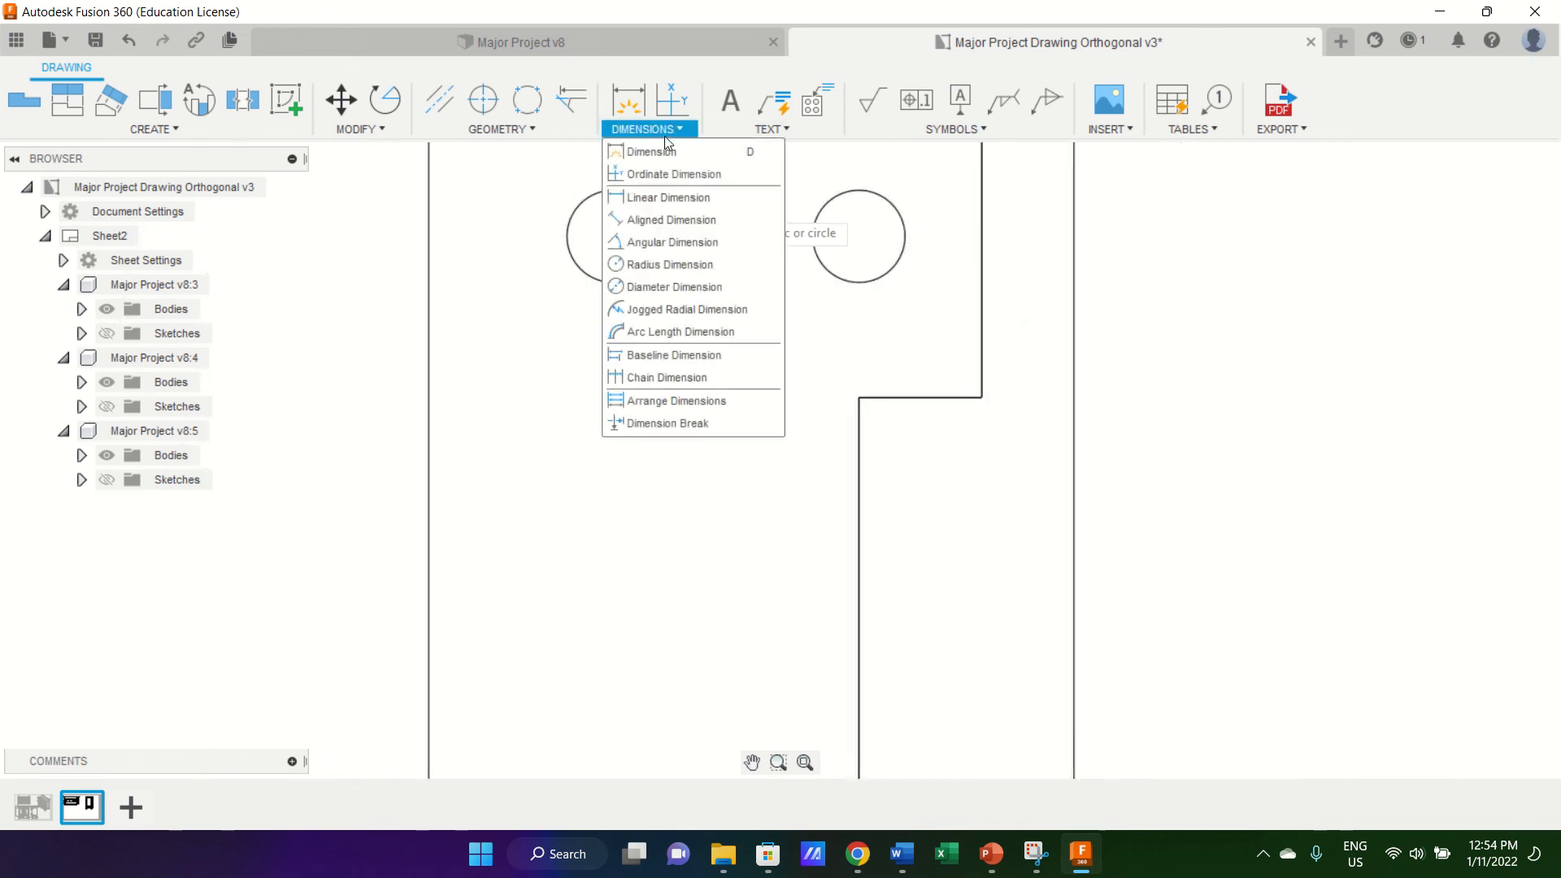
{"action": "left_click", "coordinate": [624, 288]}
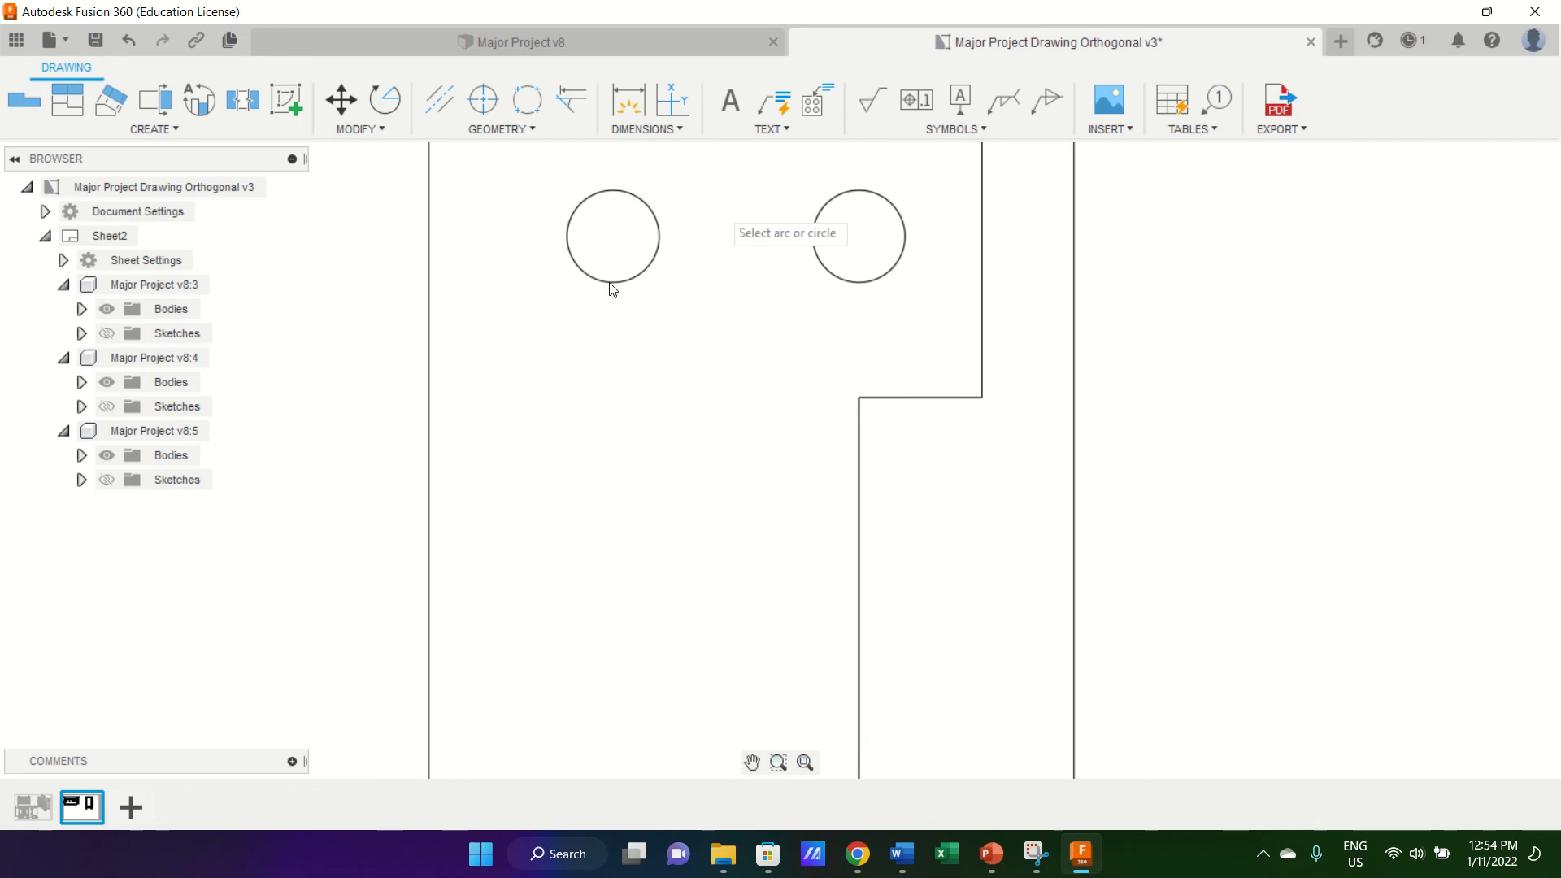
{"action": "scroll", "coordinate": [613, 289], "scroll_direction": "down", "scroll_amount": 2}
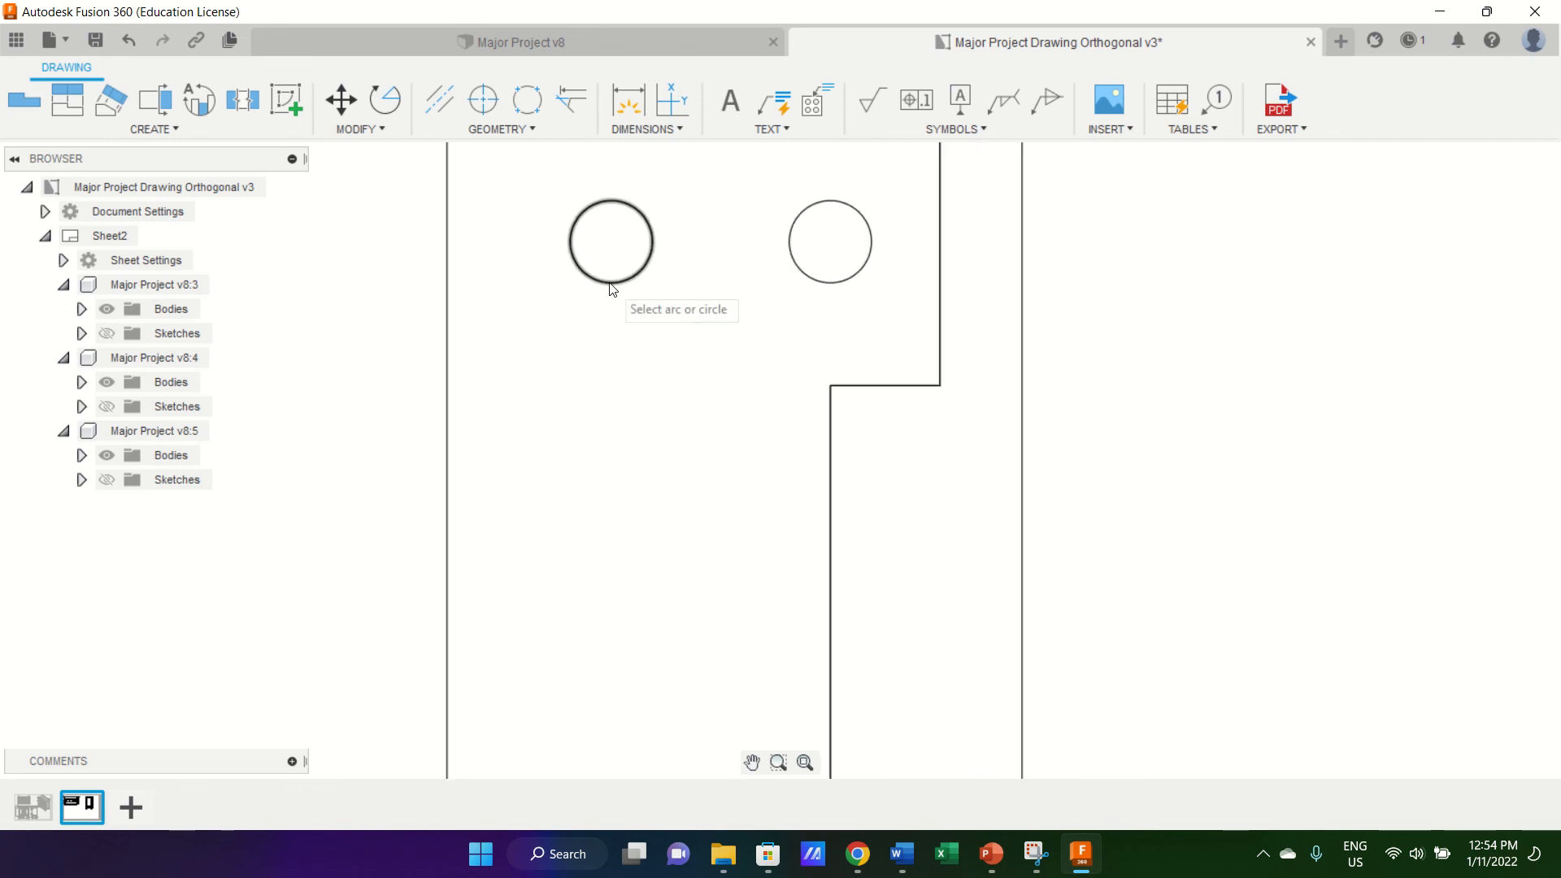
{"action": "left_click", "coordinate": [611, 282]}
{"action": "scroll", "coordinate": [624, 326], "scroll_direction": "down", "scroll_amount": 5}
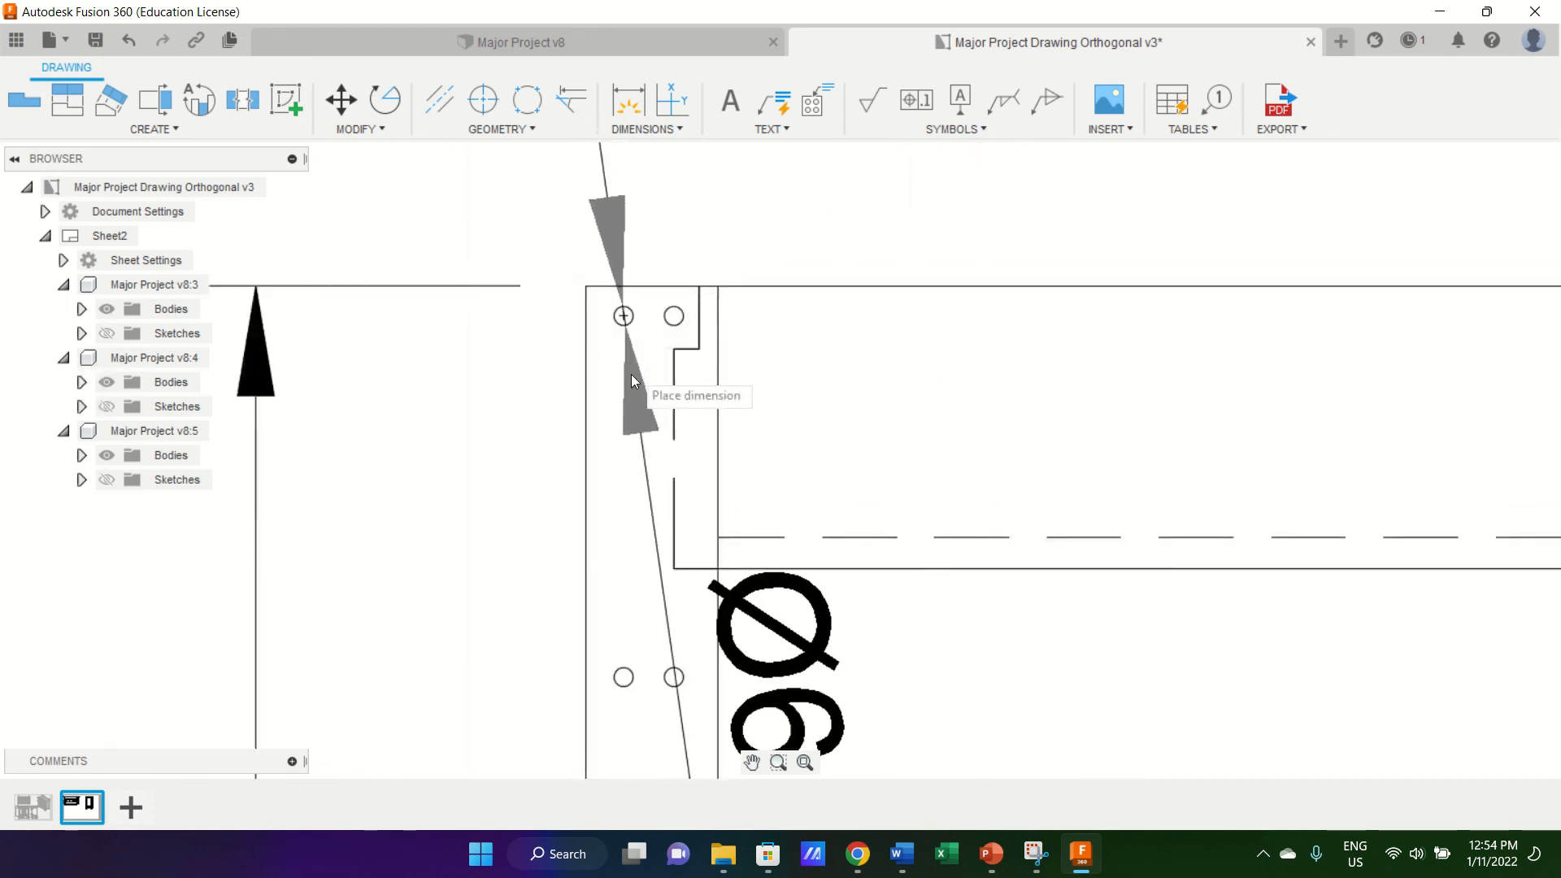
{"action": "left_click", "coordinate": [618, 276]}
Dimension the horizontal distance from the left leg's outer edge to the centre of its top outer hole.
{"action": "scroll", "coordinate": [616, 275], "scroll_direction": "down", "scroll_amount": 10}
{"action": "scroll", "coordinate": [615, 277], "scroll_direction": "up", "scroll_amount": 6}
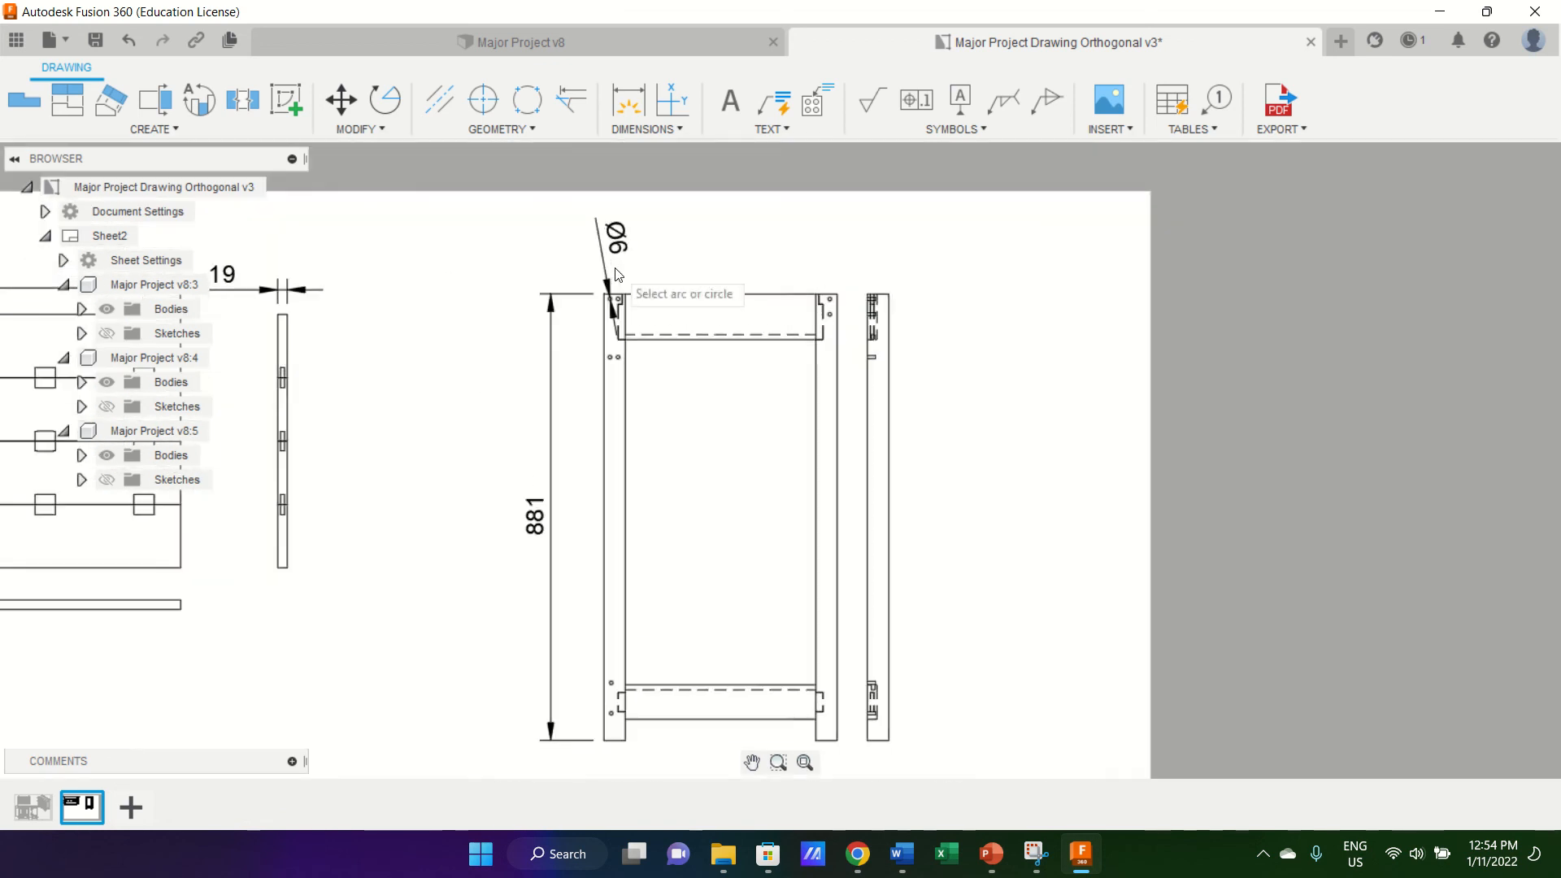
{"action": "left_click", "coordinate": [662, 129]}
{"action": "left_click", "coordinate": [662, 153]}
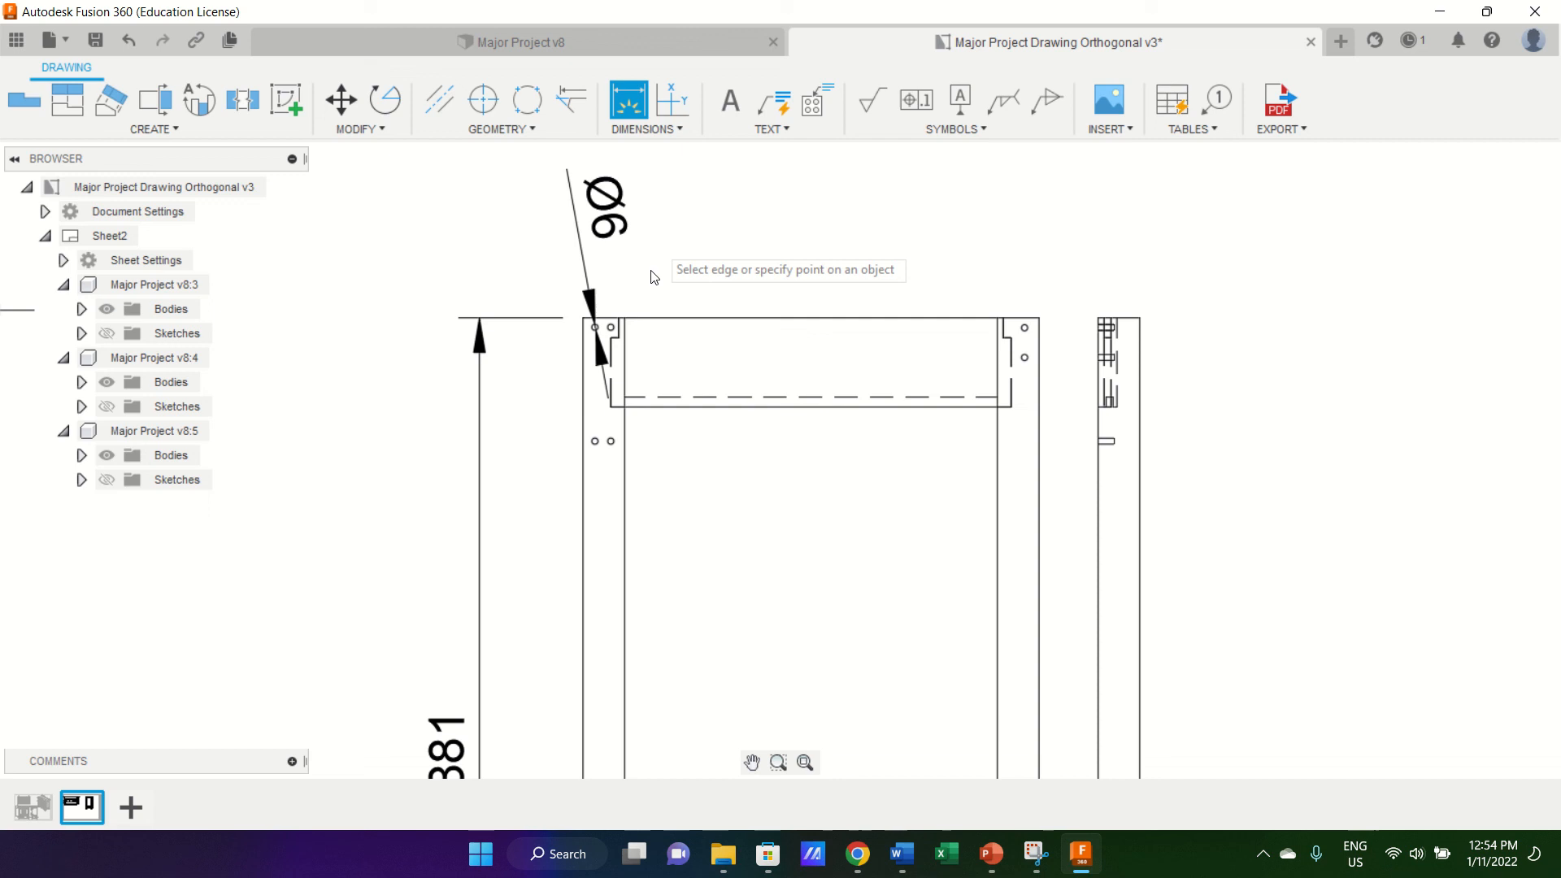
{"action": "left_click", "coordinate": [593, 328]}
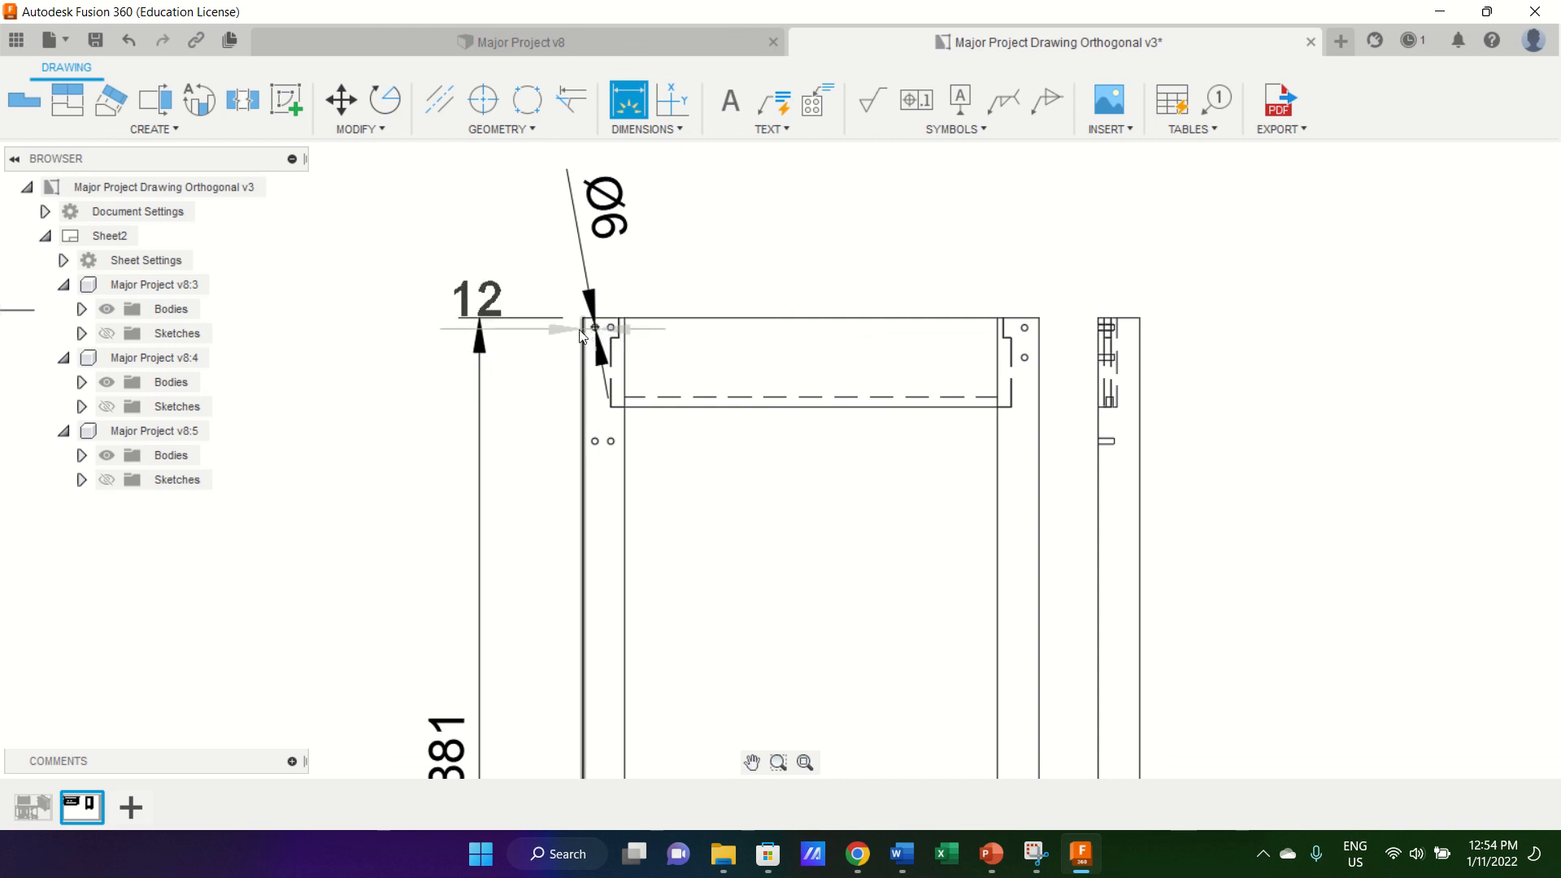
{"action": "left_click", "coordinate": [582, 327]}
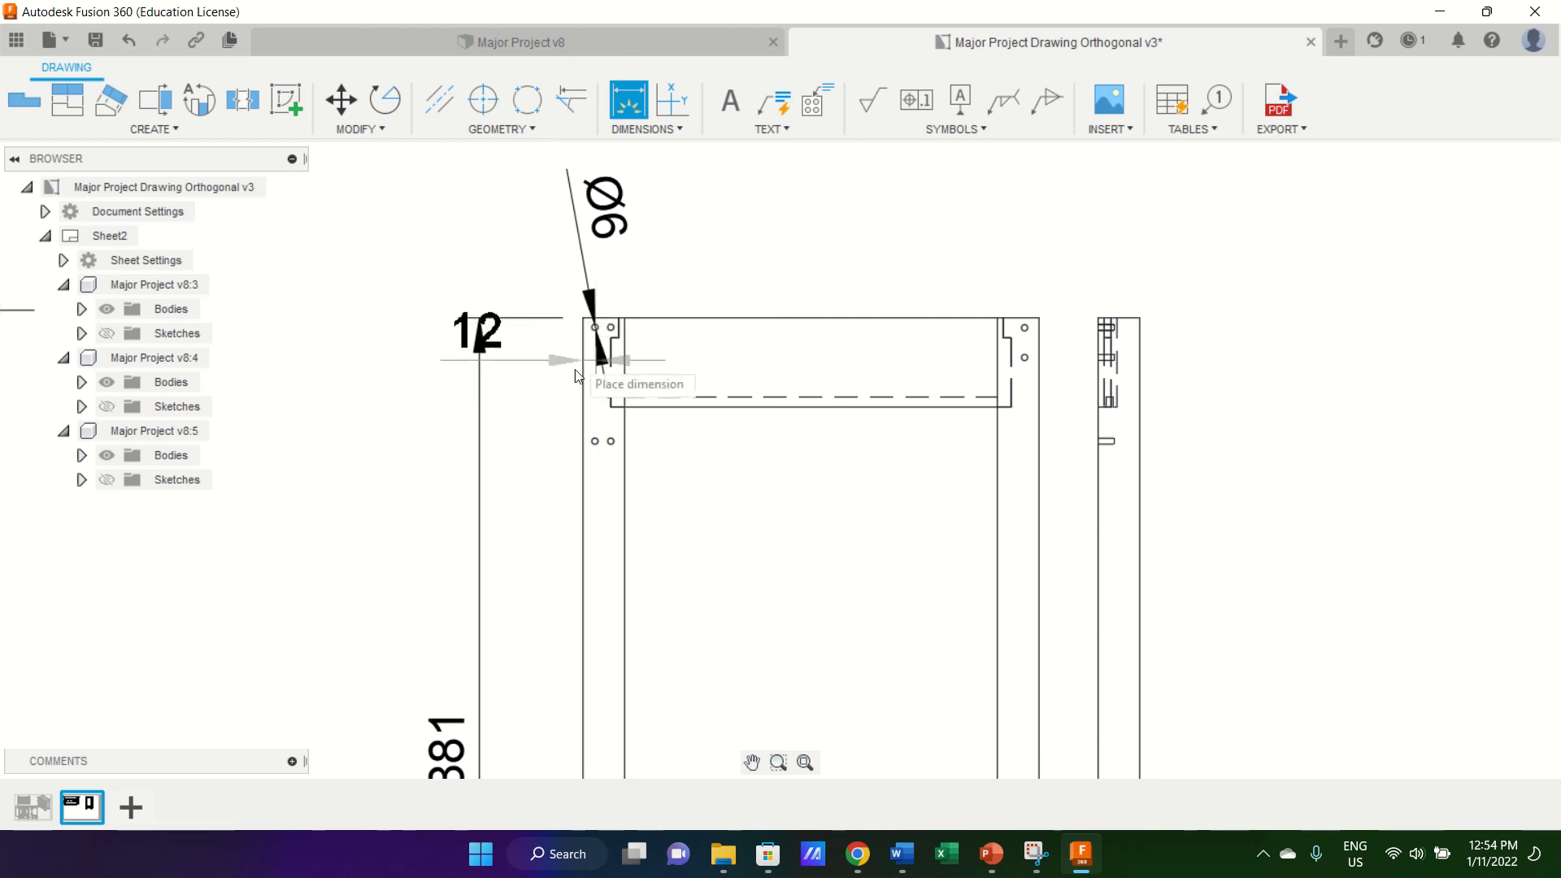
{"action": "left_click", "coordinate": [582, 518]}
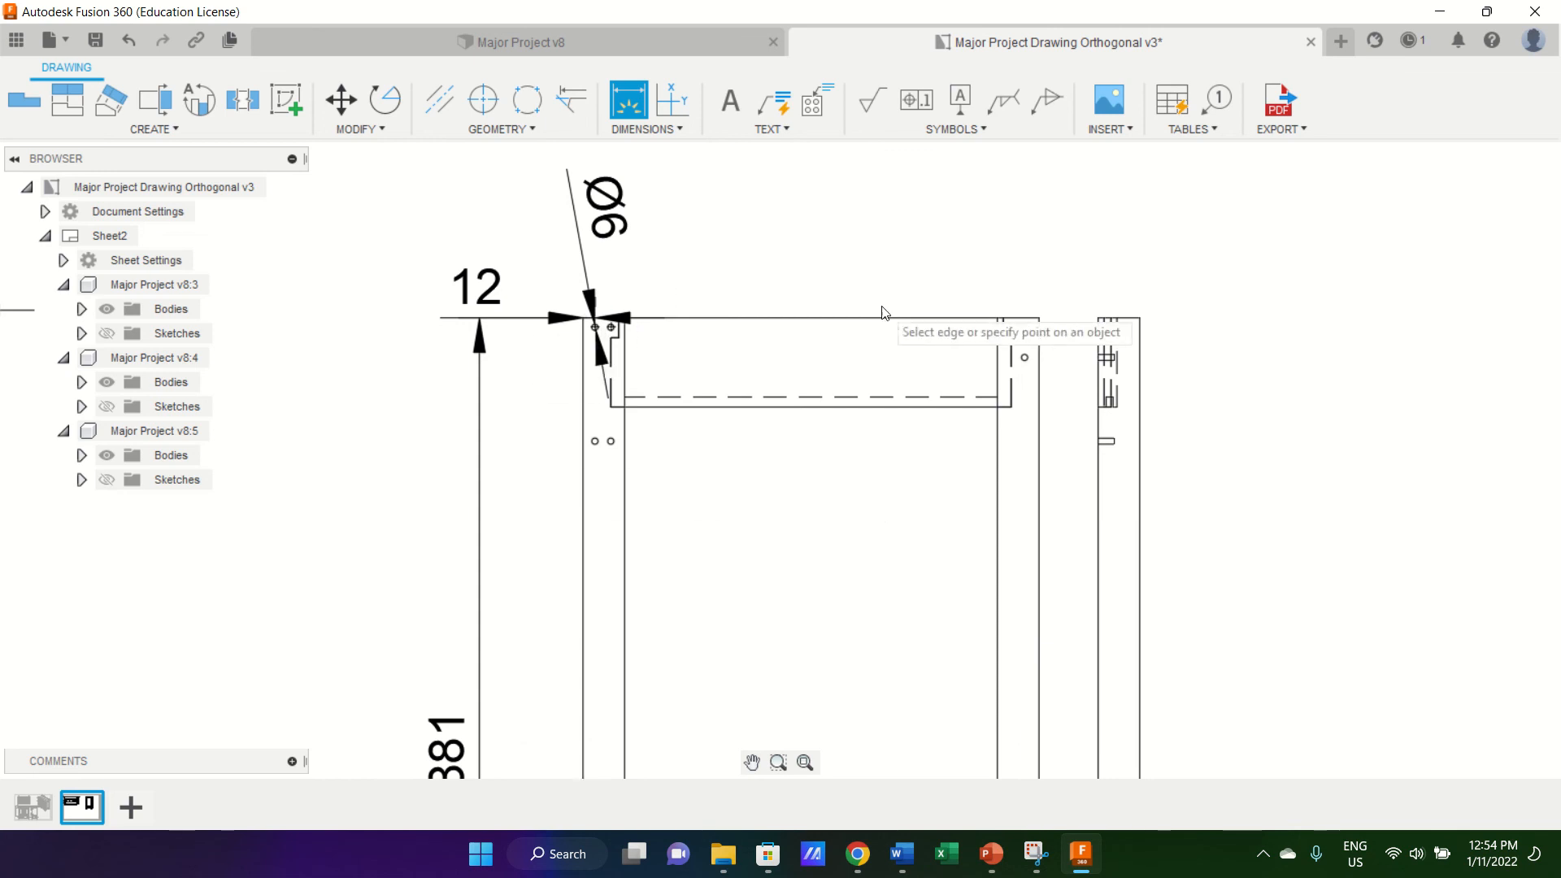
Dimension the vertical distance from the lower rail's bottom edge to the foot of the right leg, placed beside the side view.
{"action": "scroll", "coordinate": [1008, 366], "scroll_direction": "up", "scroll_amount": 1}
{"action": "scroll", "coordinate": [1010, 370], "scroll_direction": "down", "scroll_amount": 6}
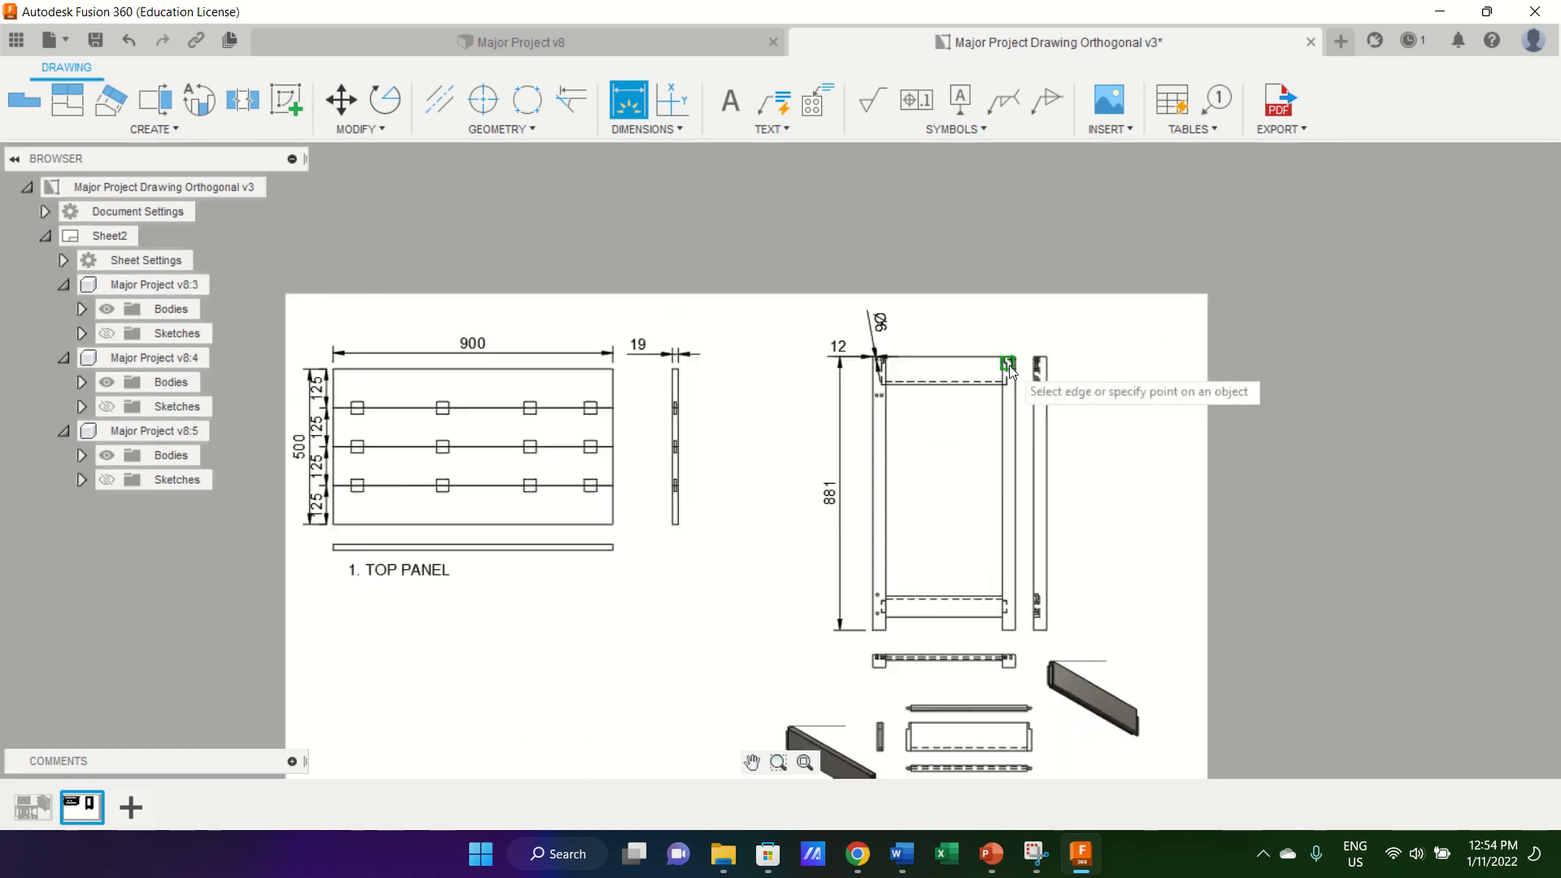
{"action": "scroll", "coordinate": [1011, 369], "scroll_direction": "up", "scroll_amount": 1}
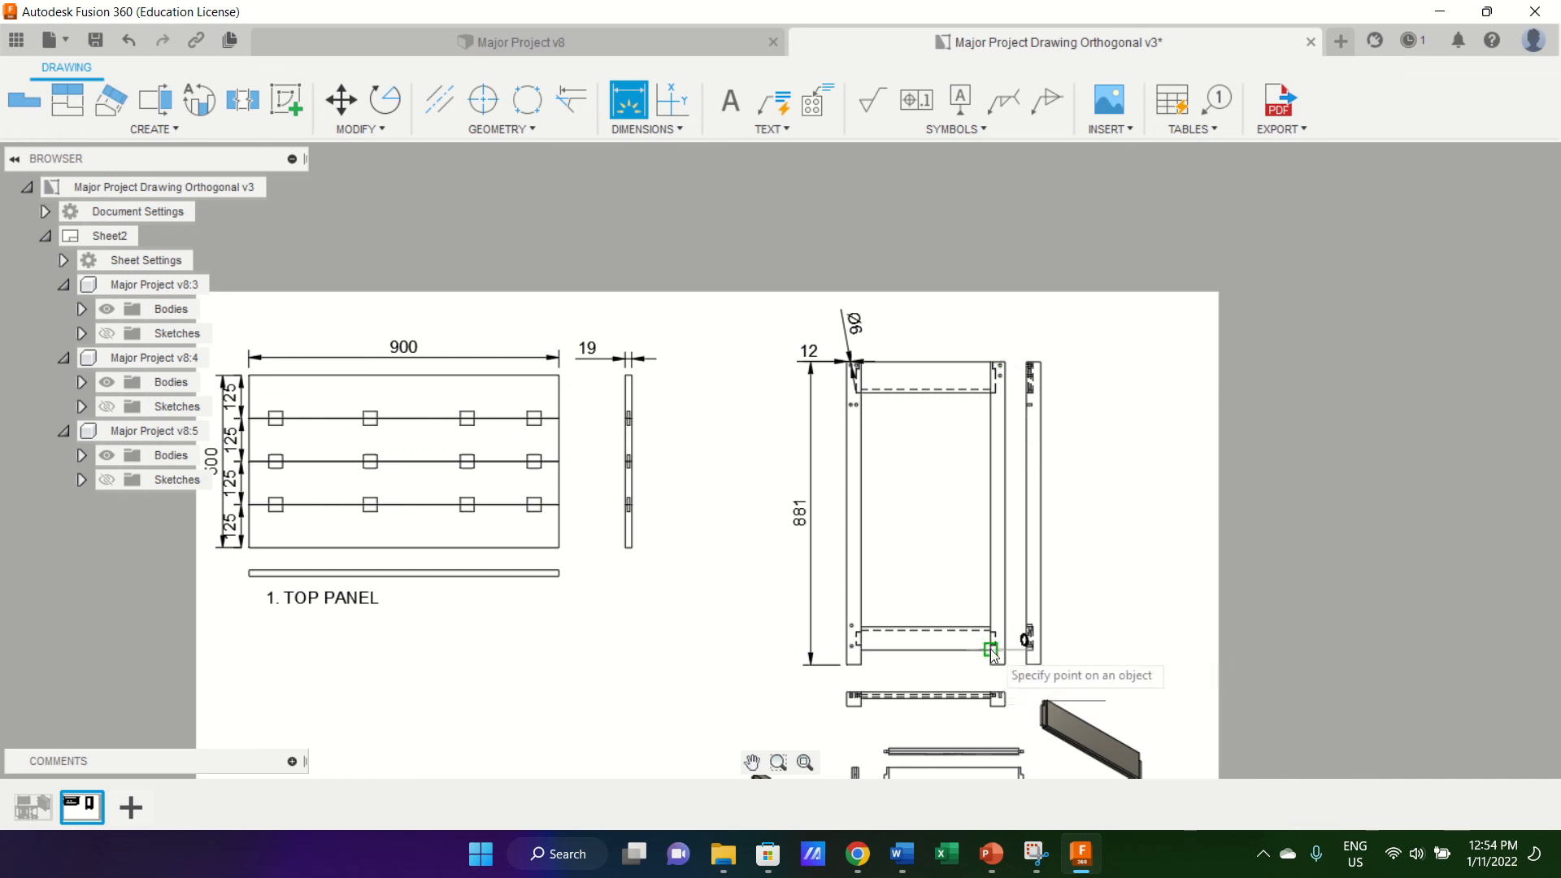
{"action": "left_click", "coordinate": [1138, 647]}
Dimension the upper rail's overall length across both tenons in its bottom view, placing the dimension below the view.
{"action": "scroll", "coordinate": [997, 740], "scroll_direction": "up", "scroll_amount": 3}
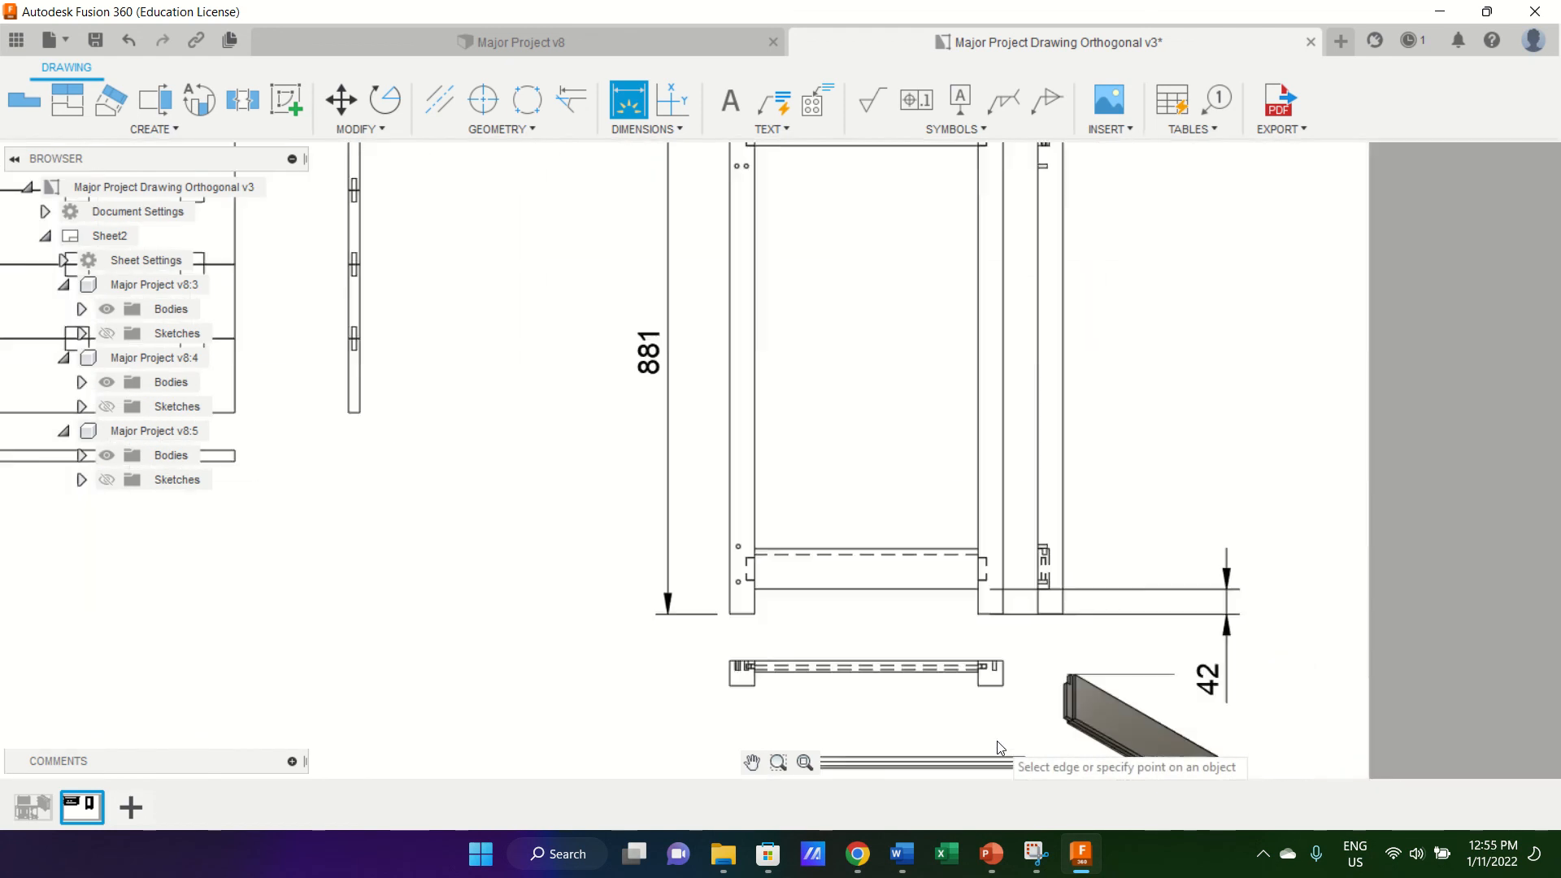
{"action": "scroll", "coordinate": [996, 741], "scroll_direction": "down", "scroll_amount": 5}
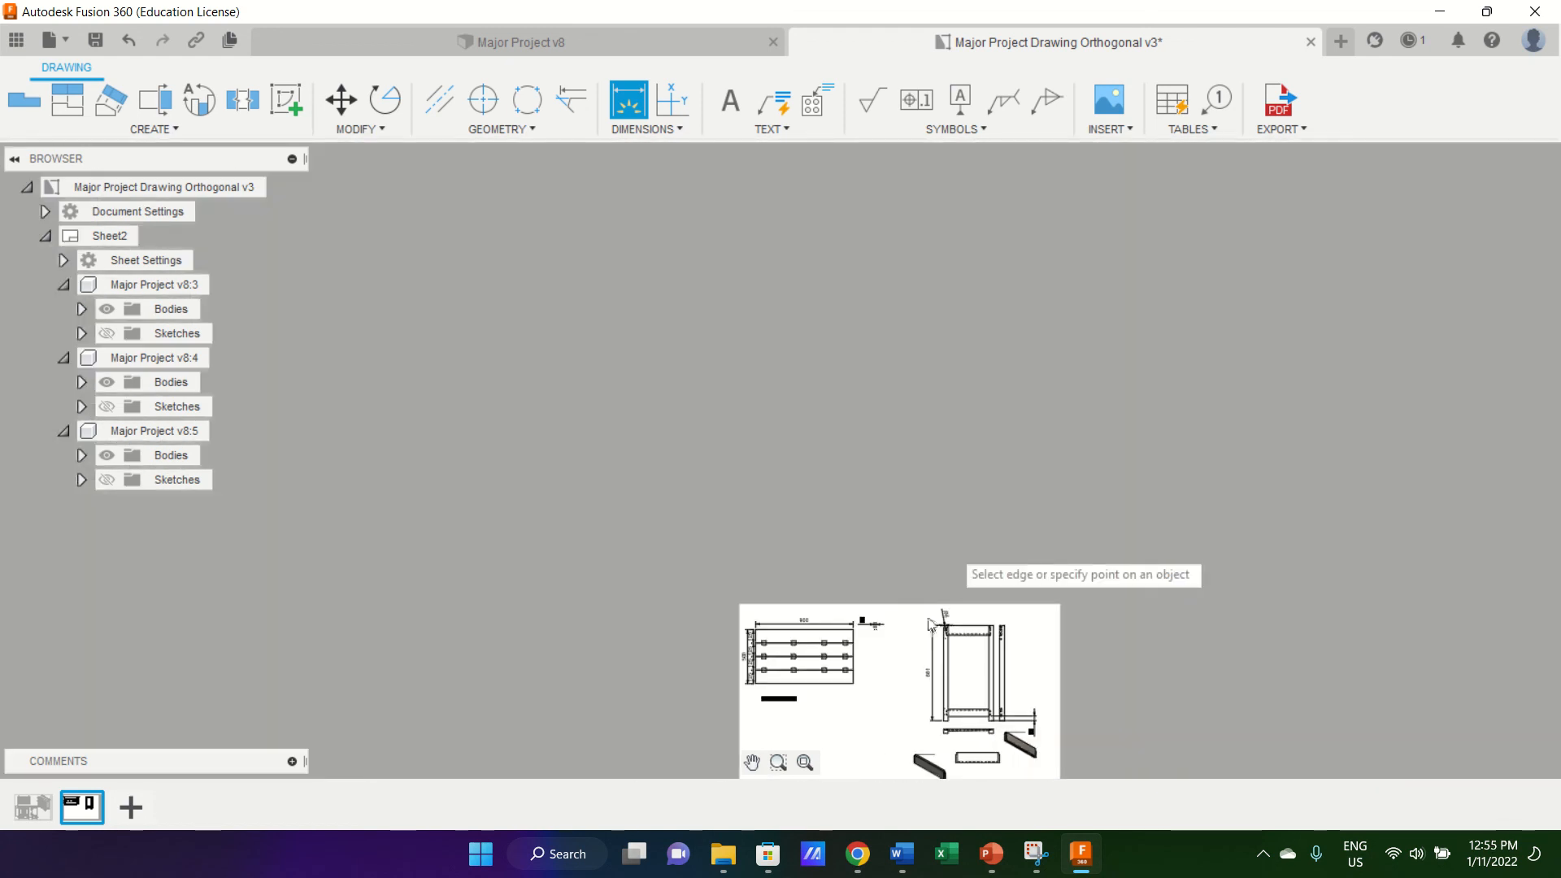
{"action": "left_click", "coordinate": [805, 762]}
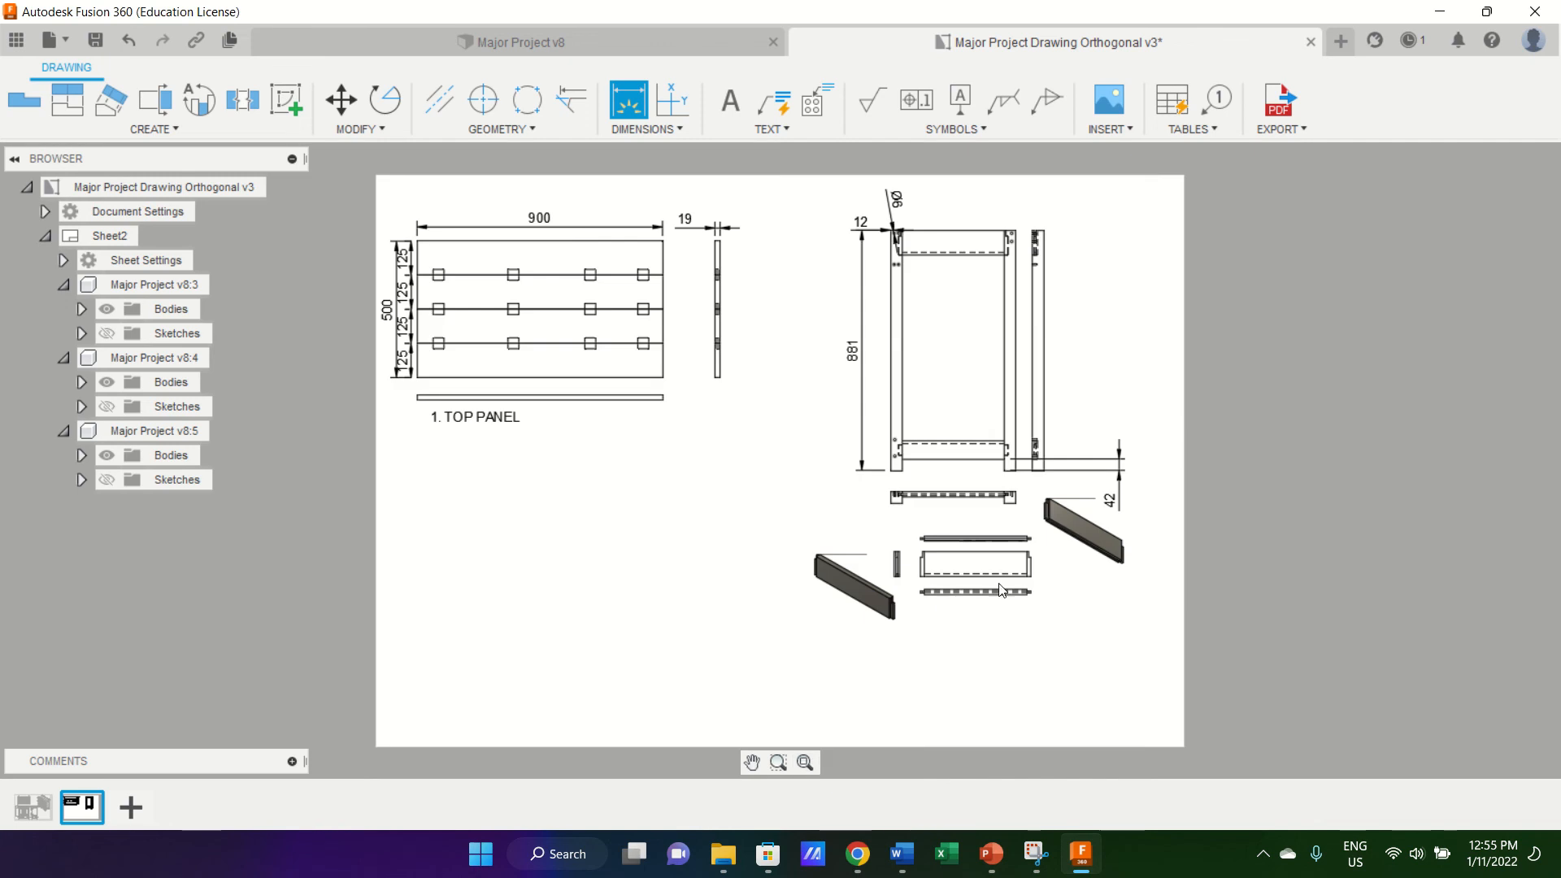
{"action": "scroll", "coordinate": [1003, 573], "scroll_direction": "up", "scroll_amount": 6}
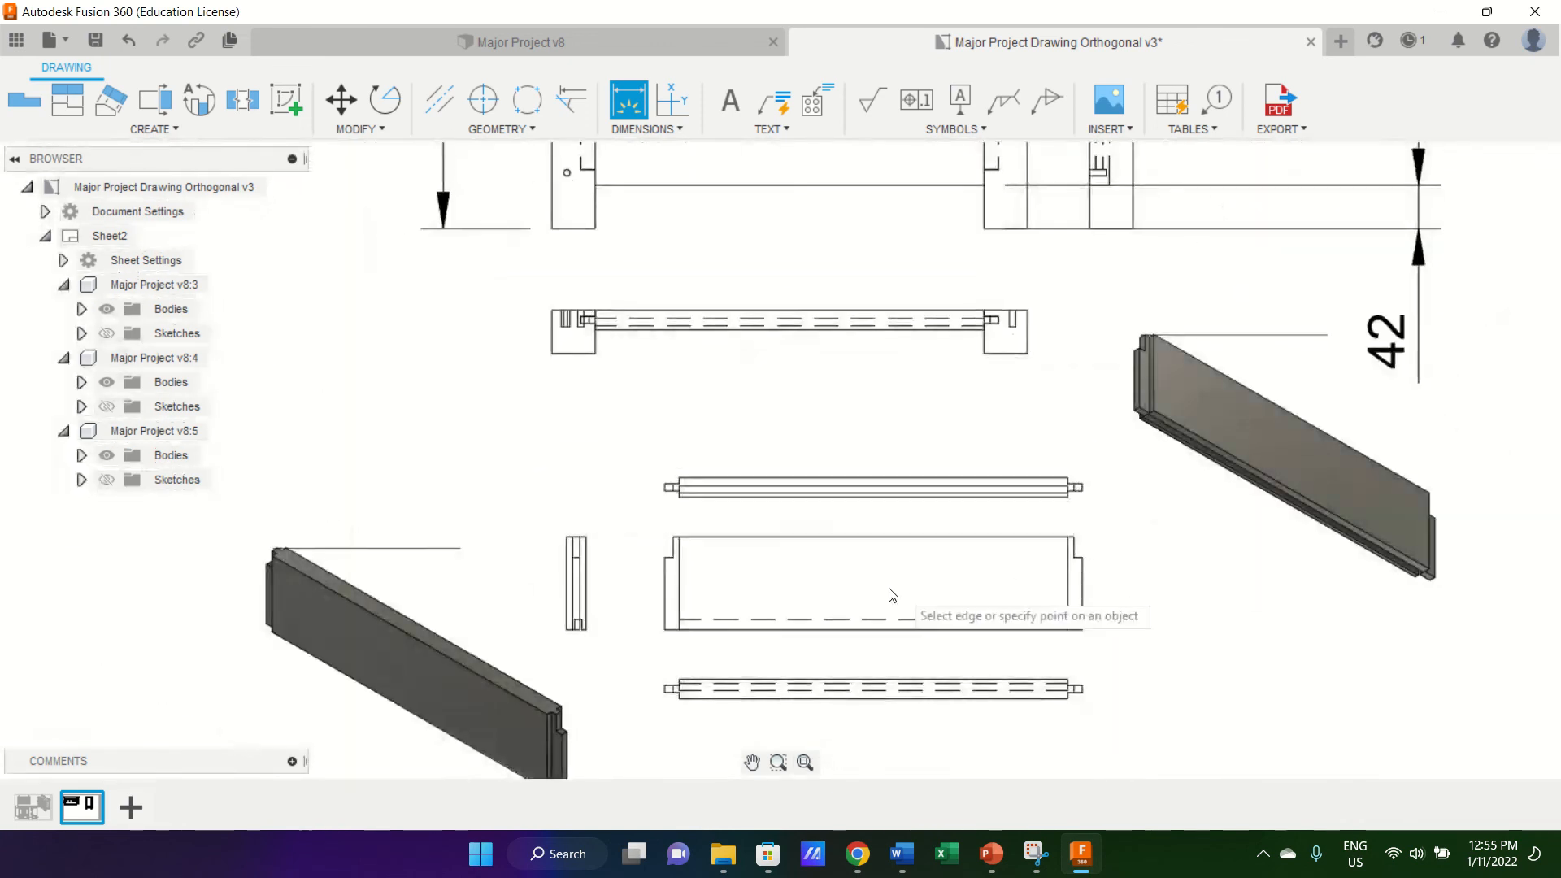
{"action": "left_click", "coordinate": [665, 630]}
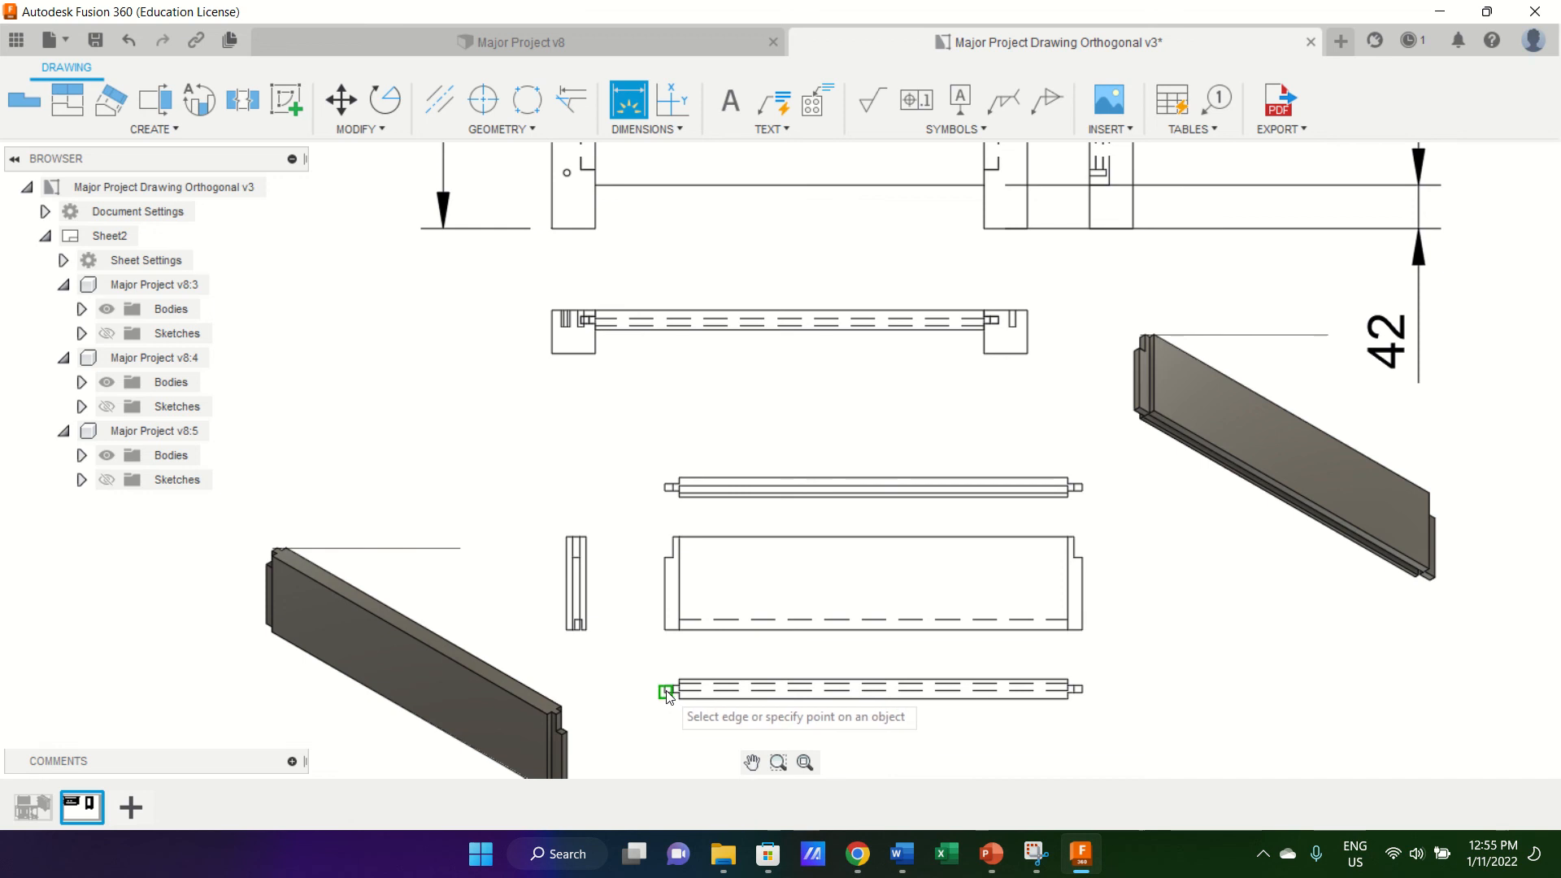
{"action": "left_click", "coordinate": [1082, 691]}
{"action": "left_click", "coordinate": [1080, 780]}
{"action": "key", "text": "Escape"}
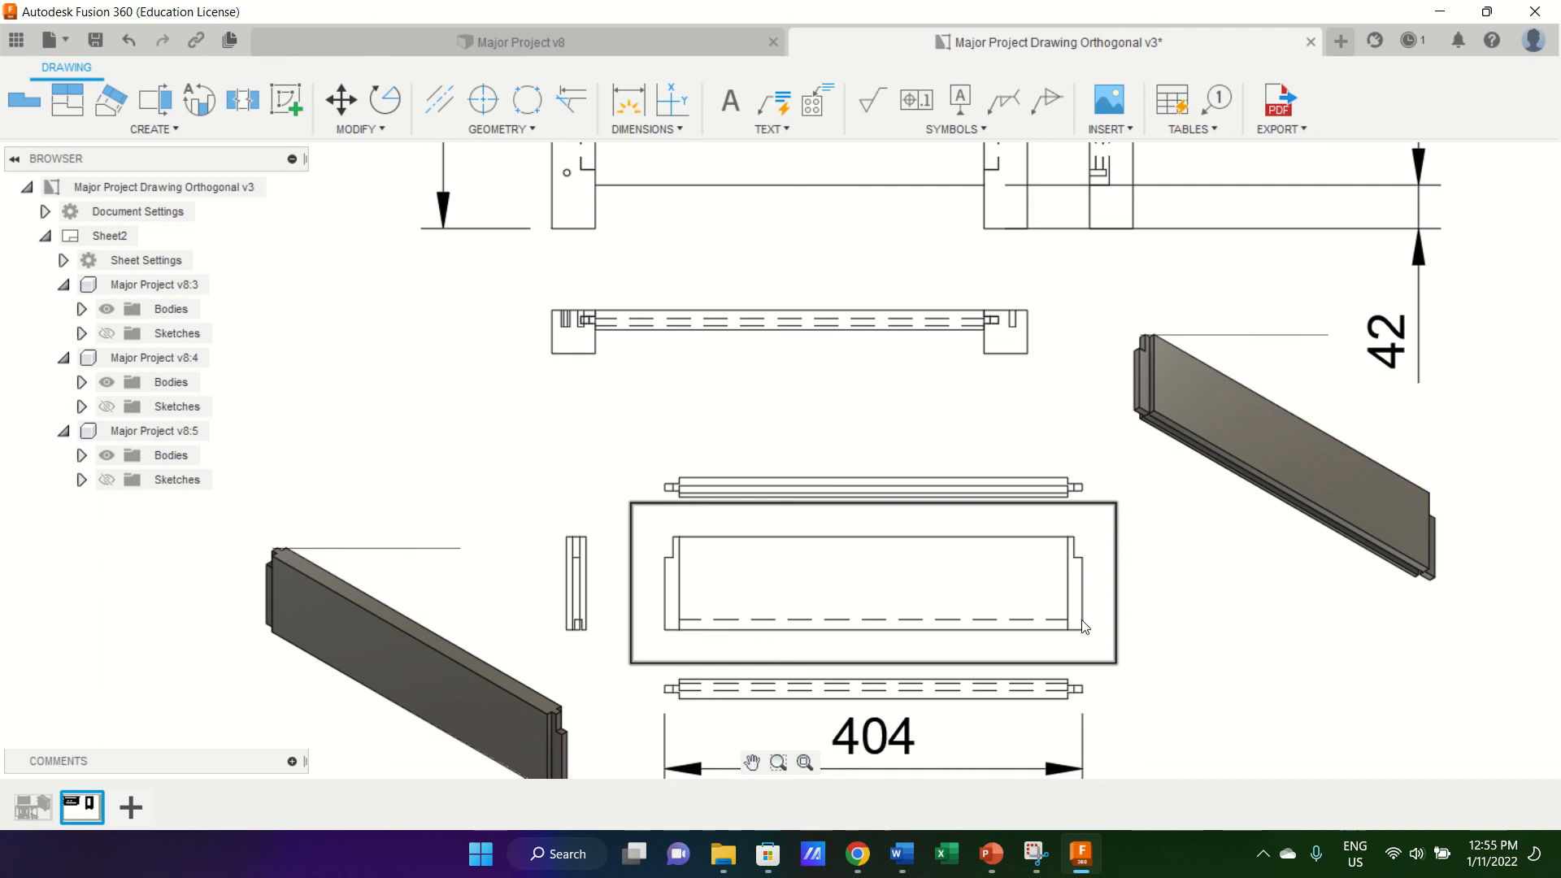
Dimension the upper rail's overall height in its front view, placing the dimension beside the right end.
{"action": "right_click", "coordinate": [627, 93]}
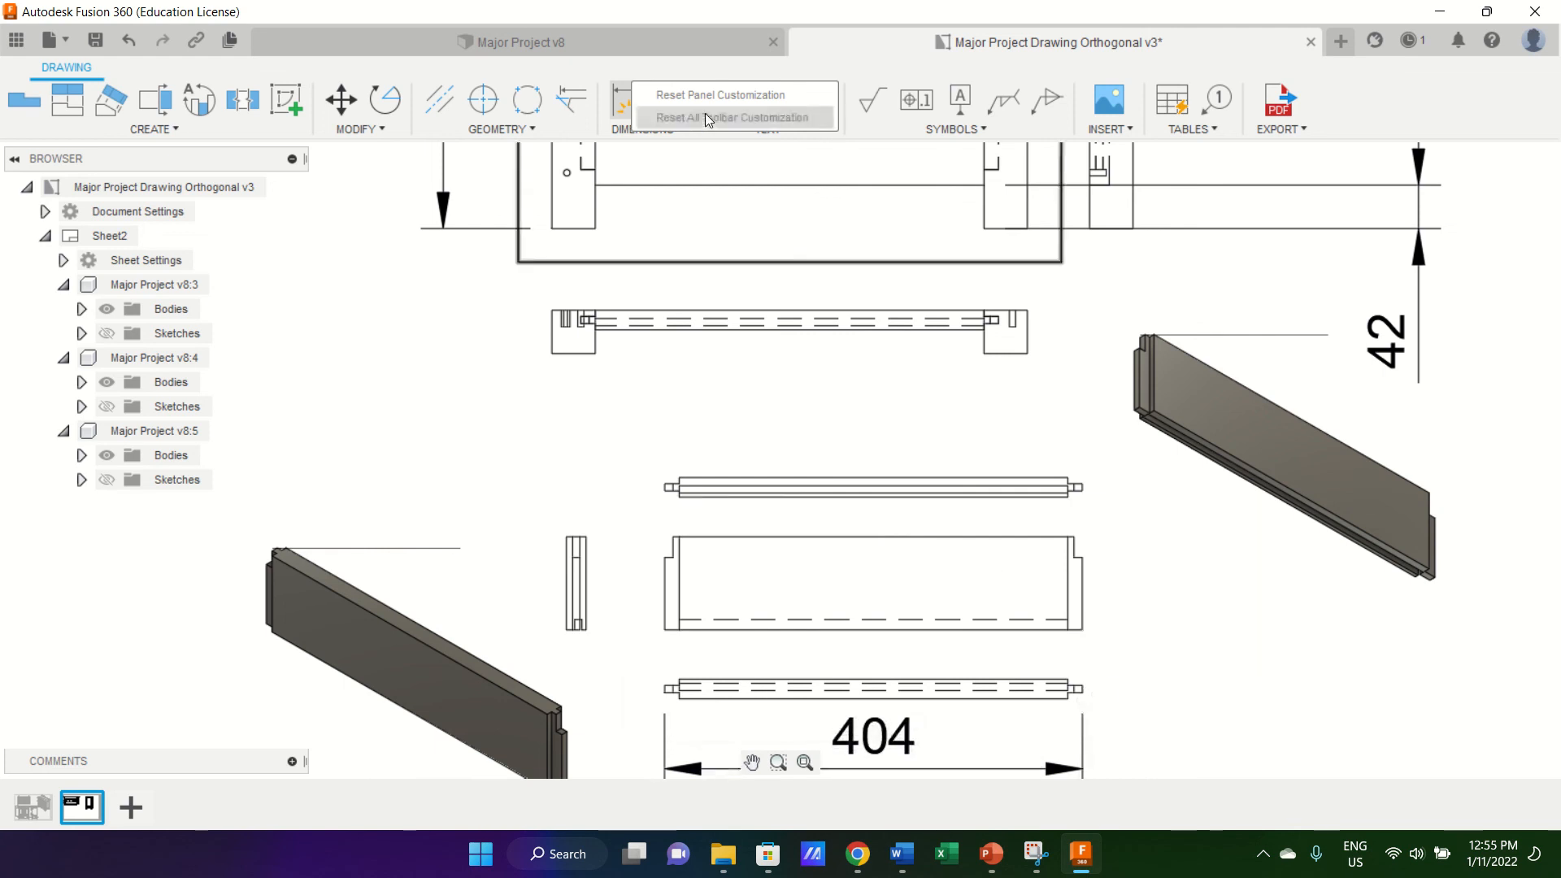
{"action": "left_click", "coordinate": [630, 106]}
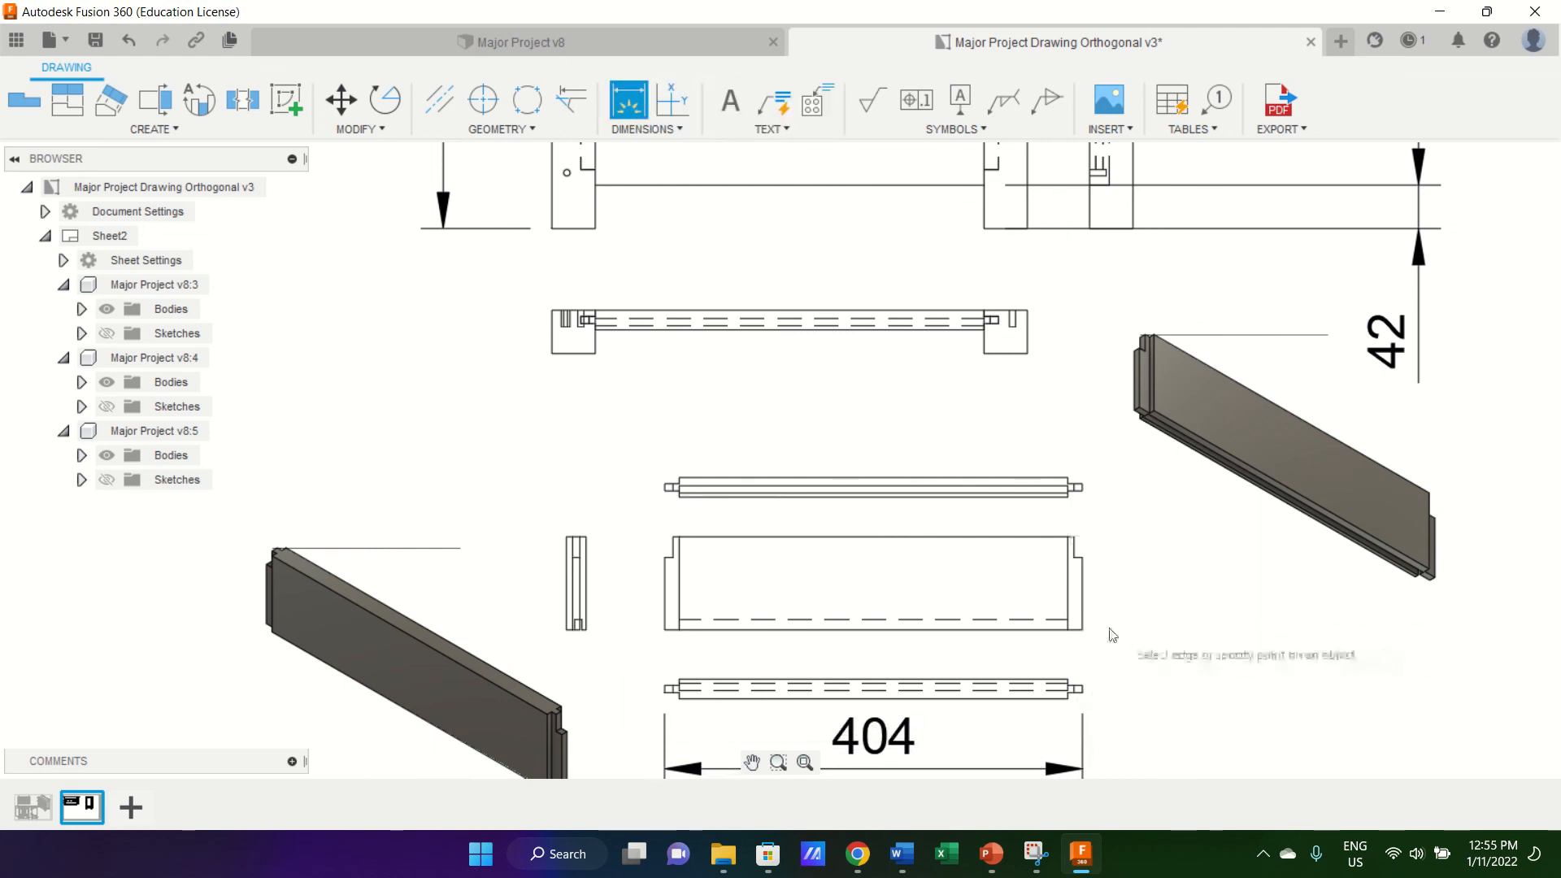
{"action": "left_click", "coordinate": [1082, 628]}
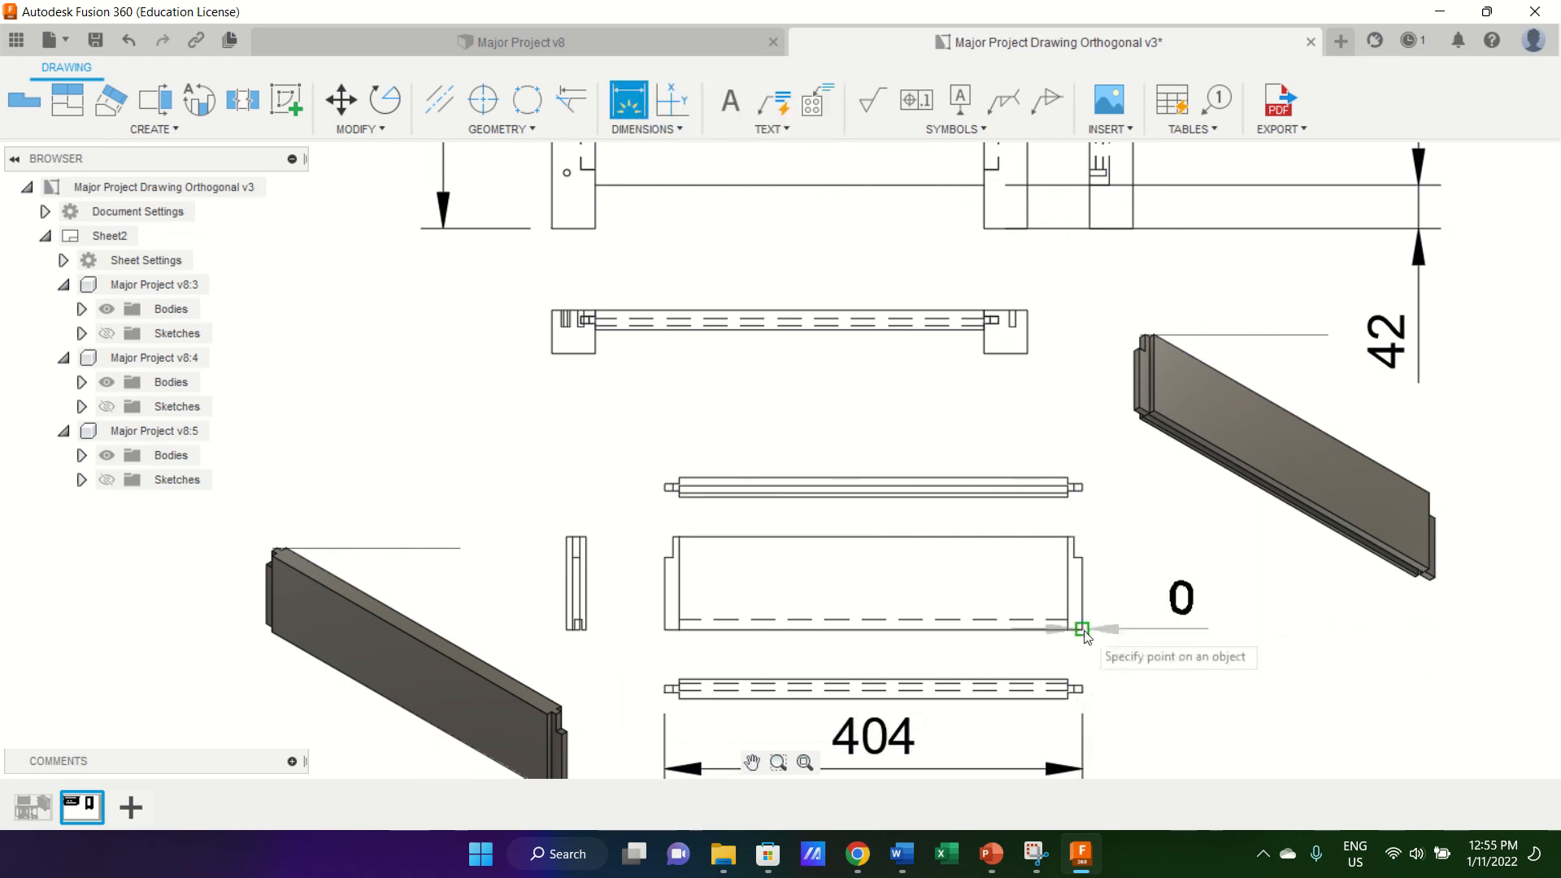
{"action": "left_click", "coordinate": [1068, 537]}
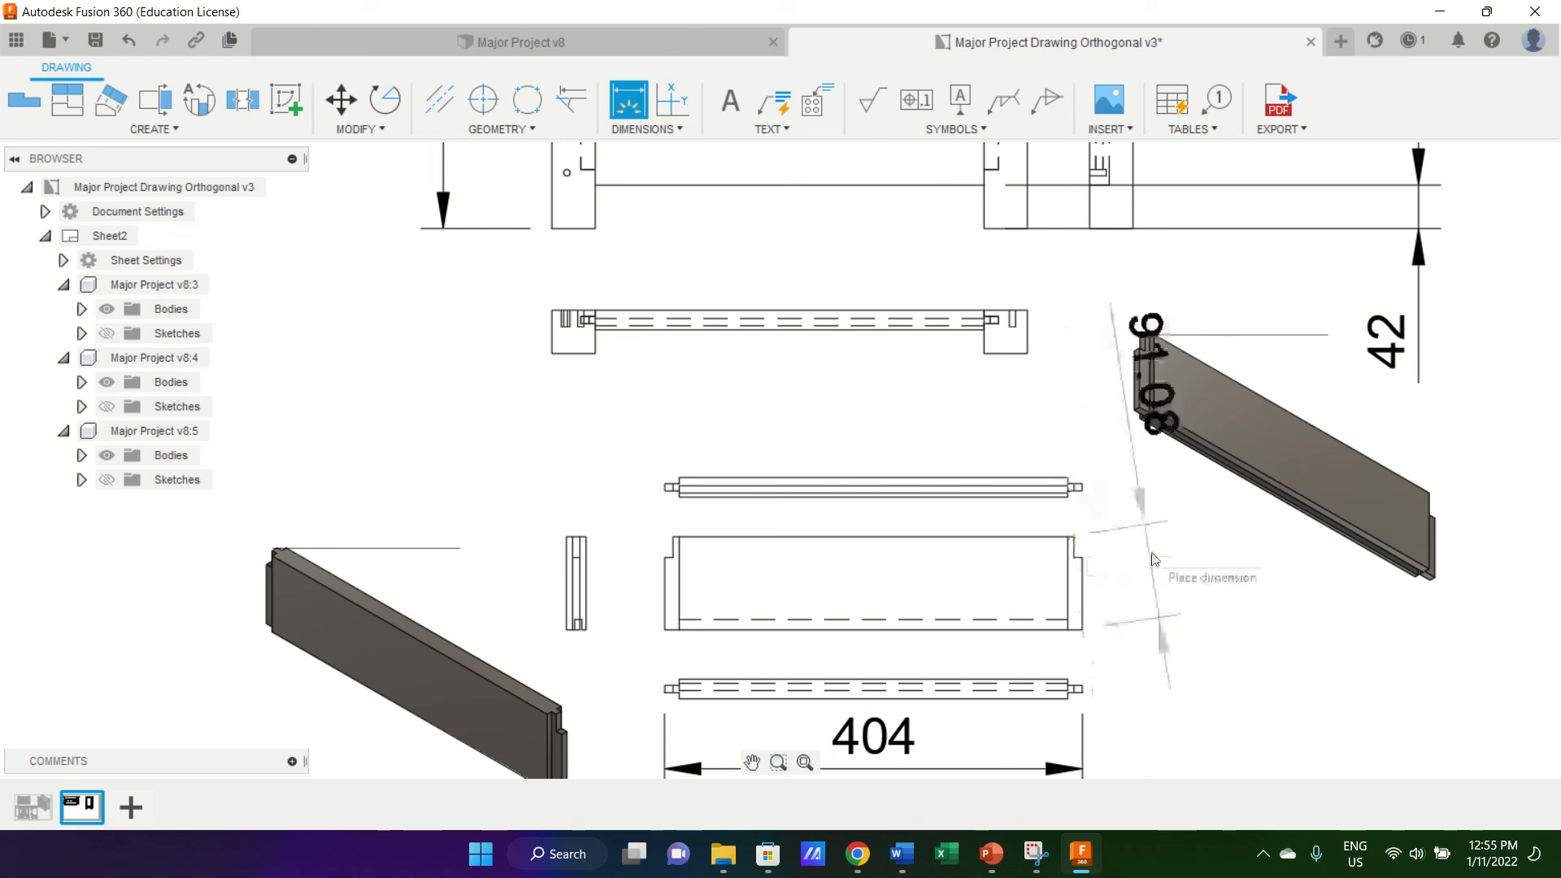
{"action": "left_click", "coordinate": [1213, 644]}
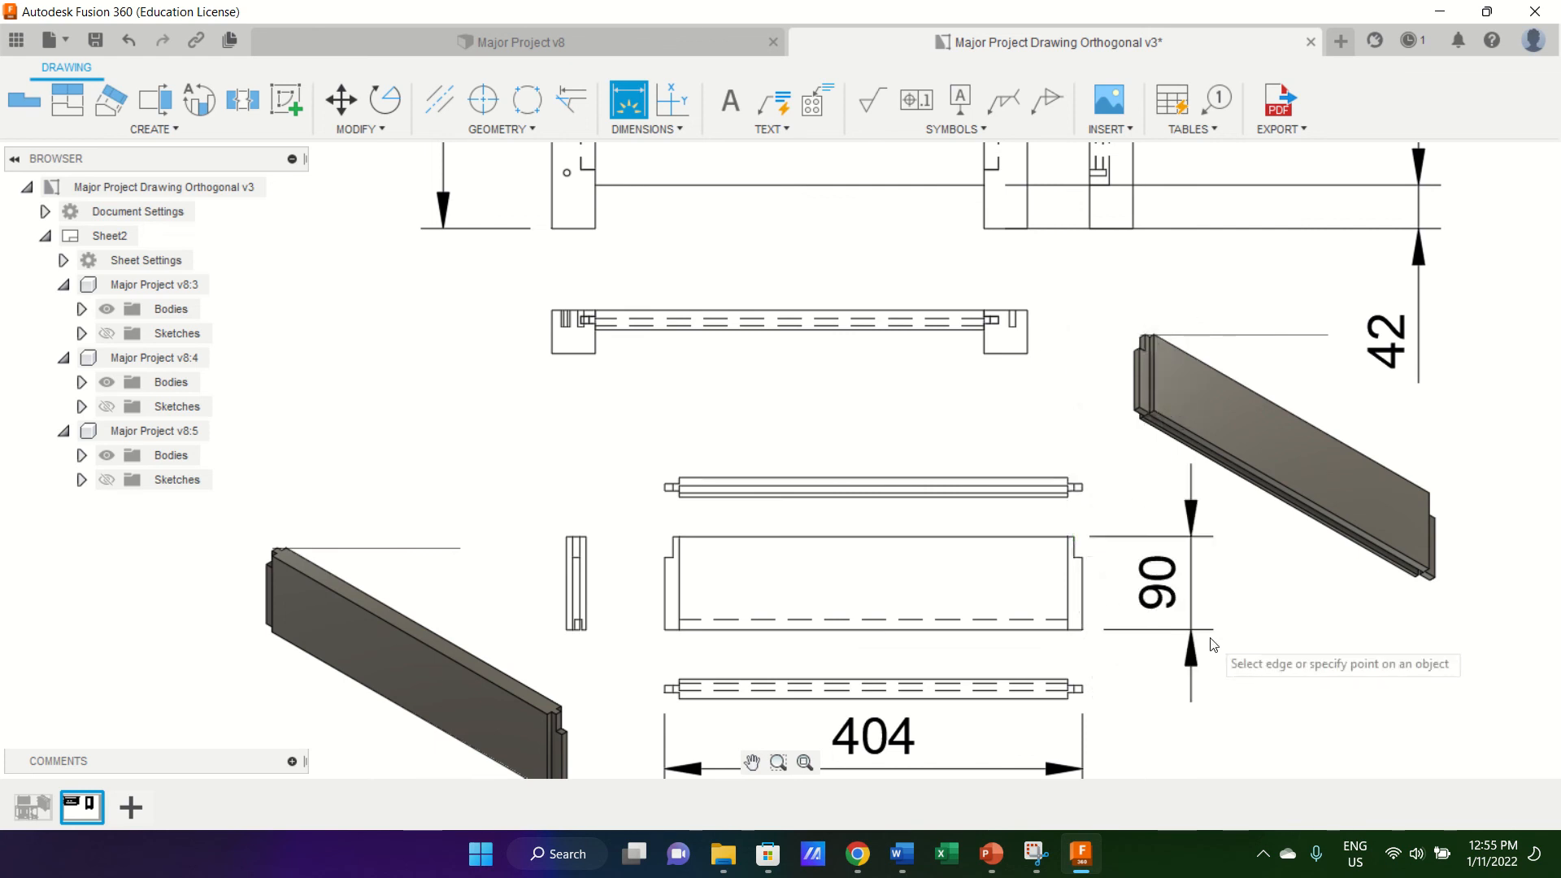
Dimension the upper rail's thickness in its top view, placed just beyond the right end.
{"action": "left_click", "coordinate": [1067, 496]}
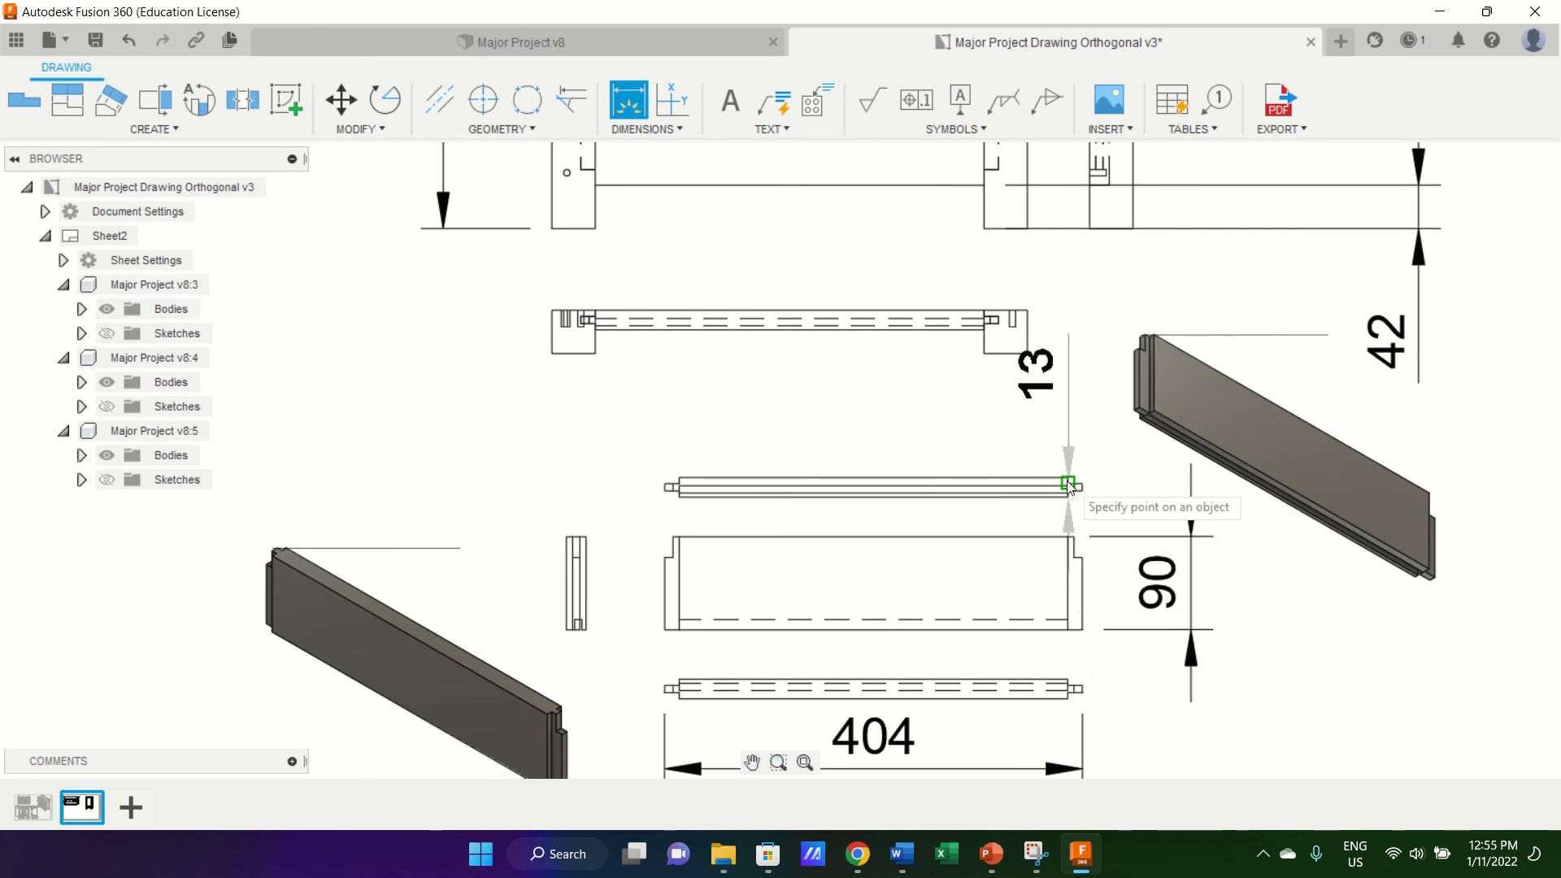
{"action": "left_click", "coordinate": [1067, 478]}
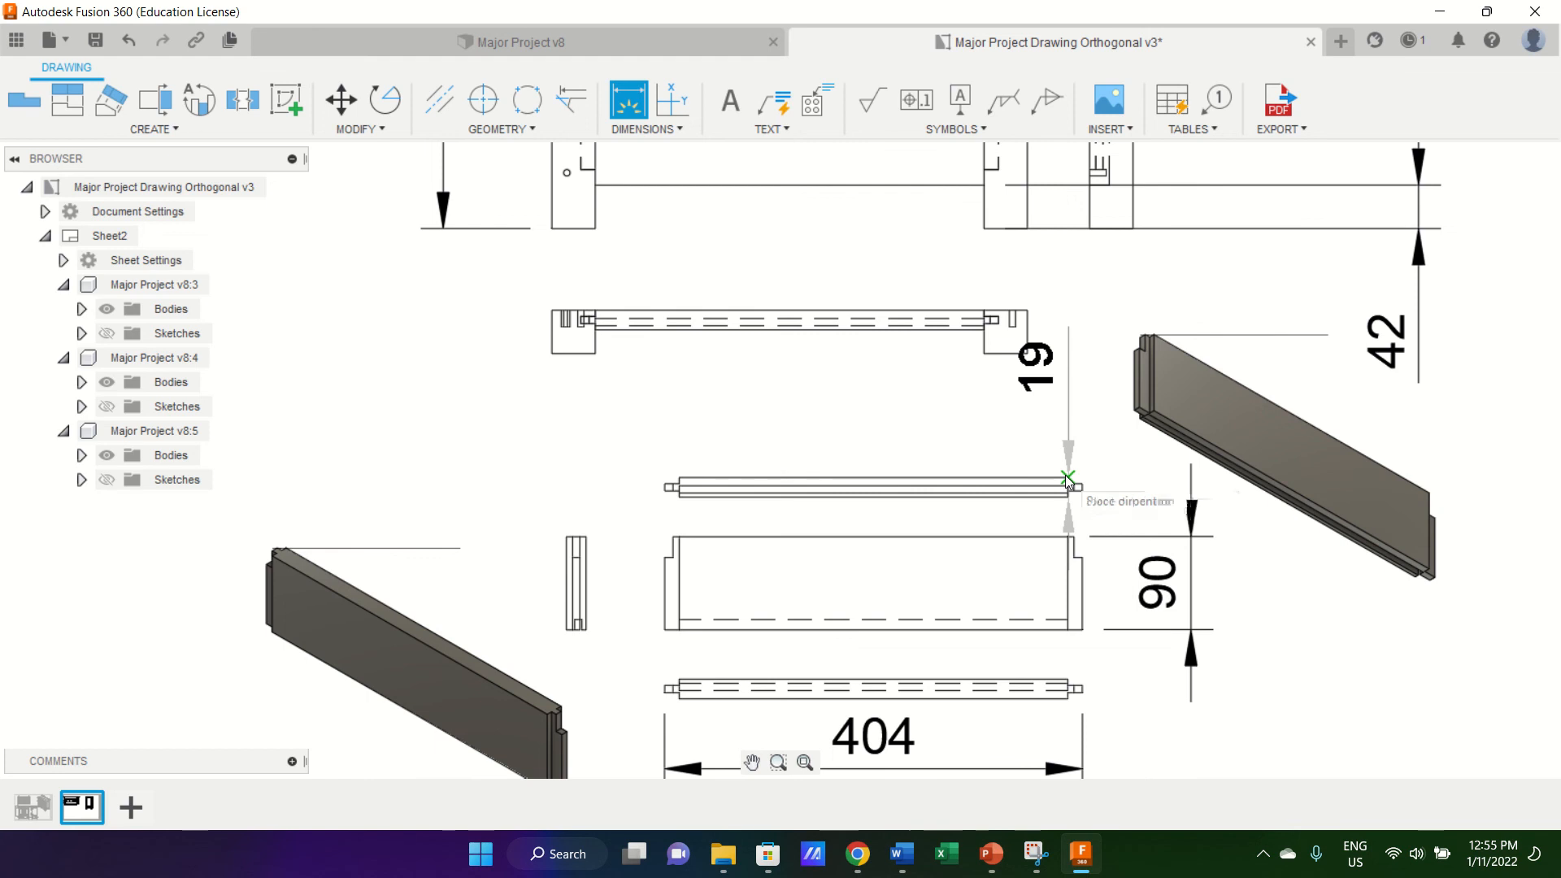
{"action": "left_click", "coordinate": [1113, 493]}
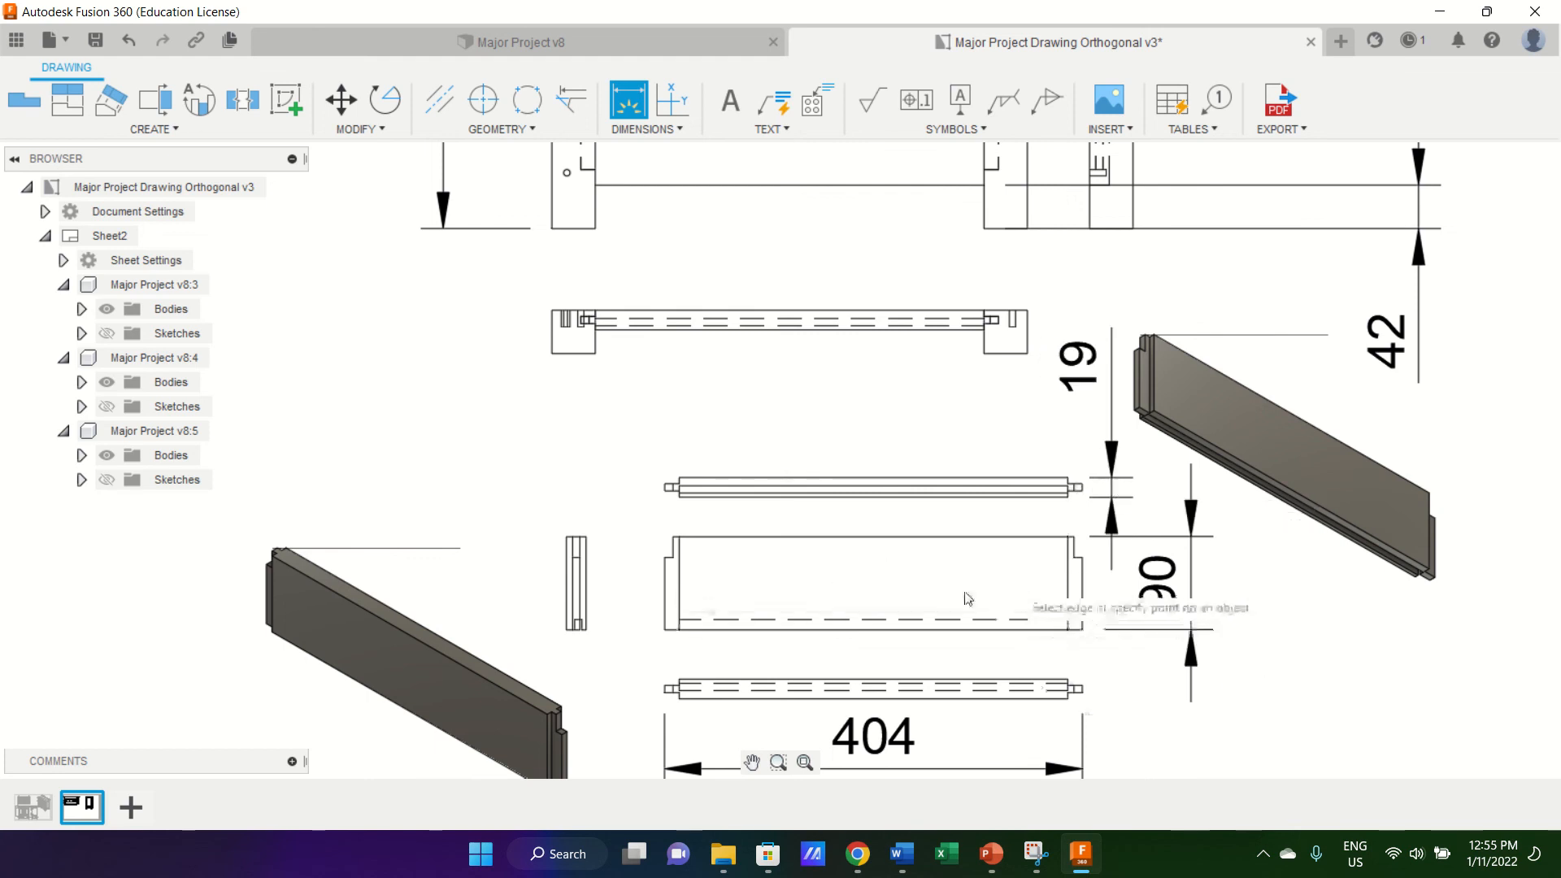
Dimension the length of the upper rail's left tenon in the front view, placing it above the top view.
{"action": "left_click", "coordinate": [680, 628]}
{"action": "left_click", "coordinate": [681, 631]}
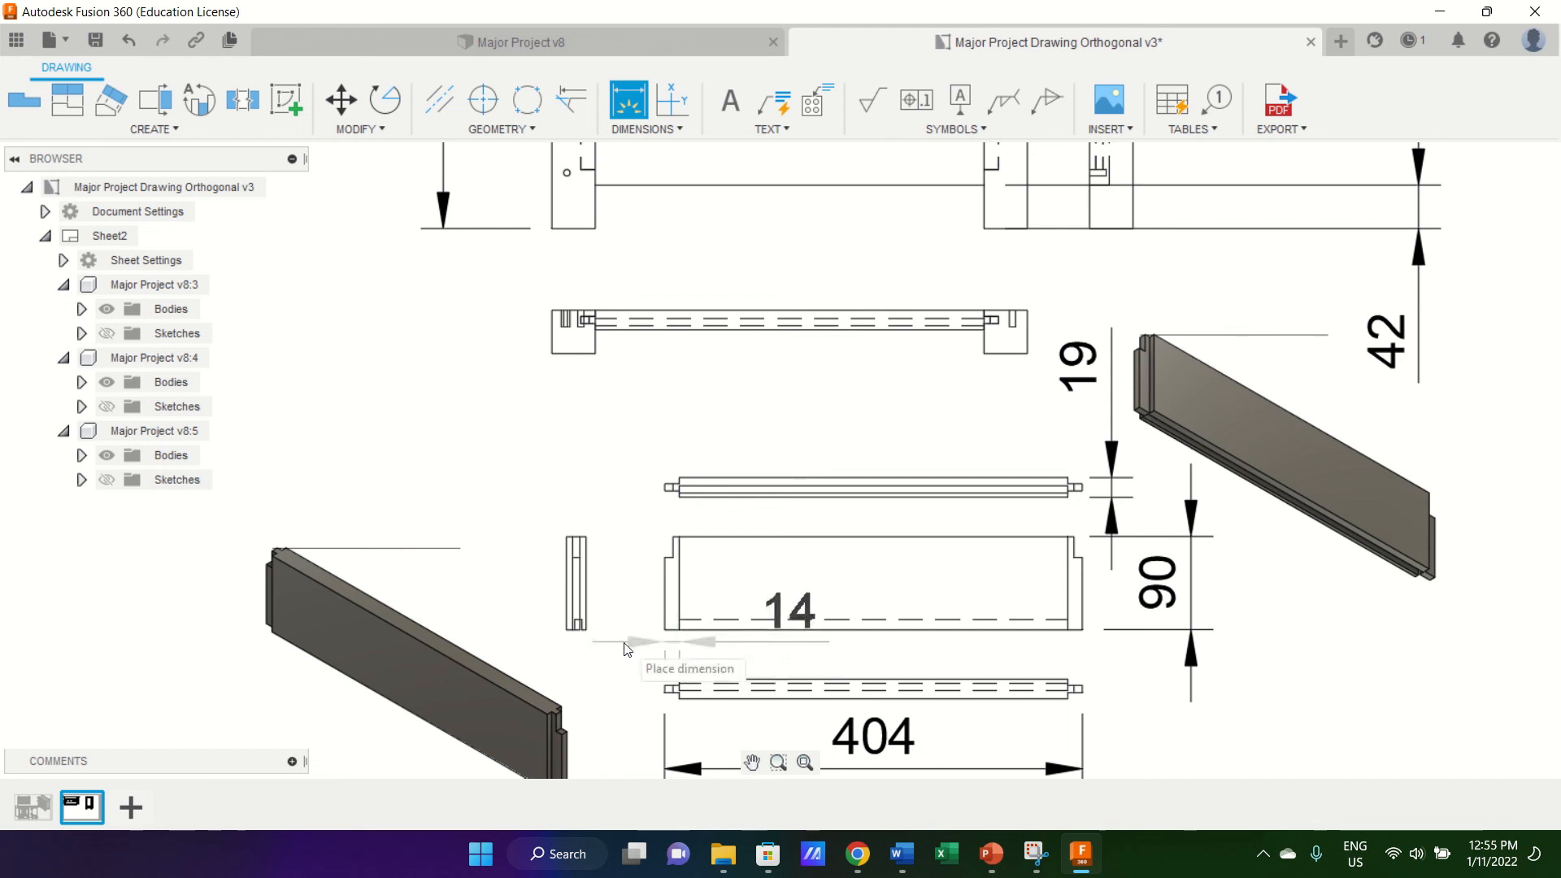
{"action": "right_click", "coordinate": [698, 429]}
{"action": "left_click", "coordinate": [611, 536]}
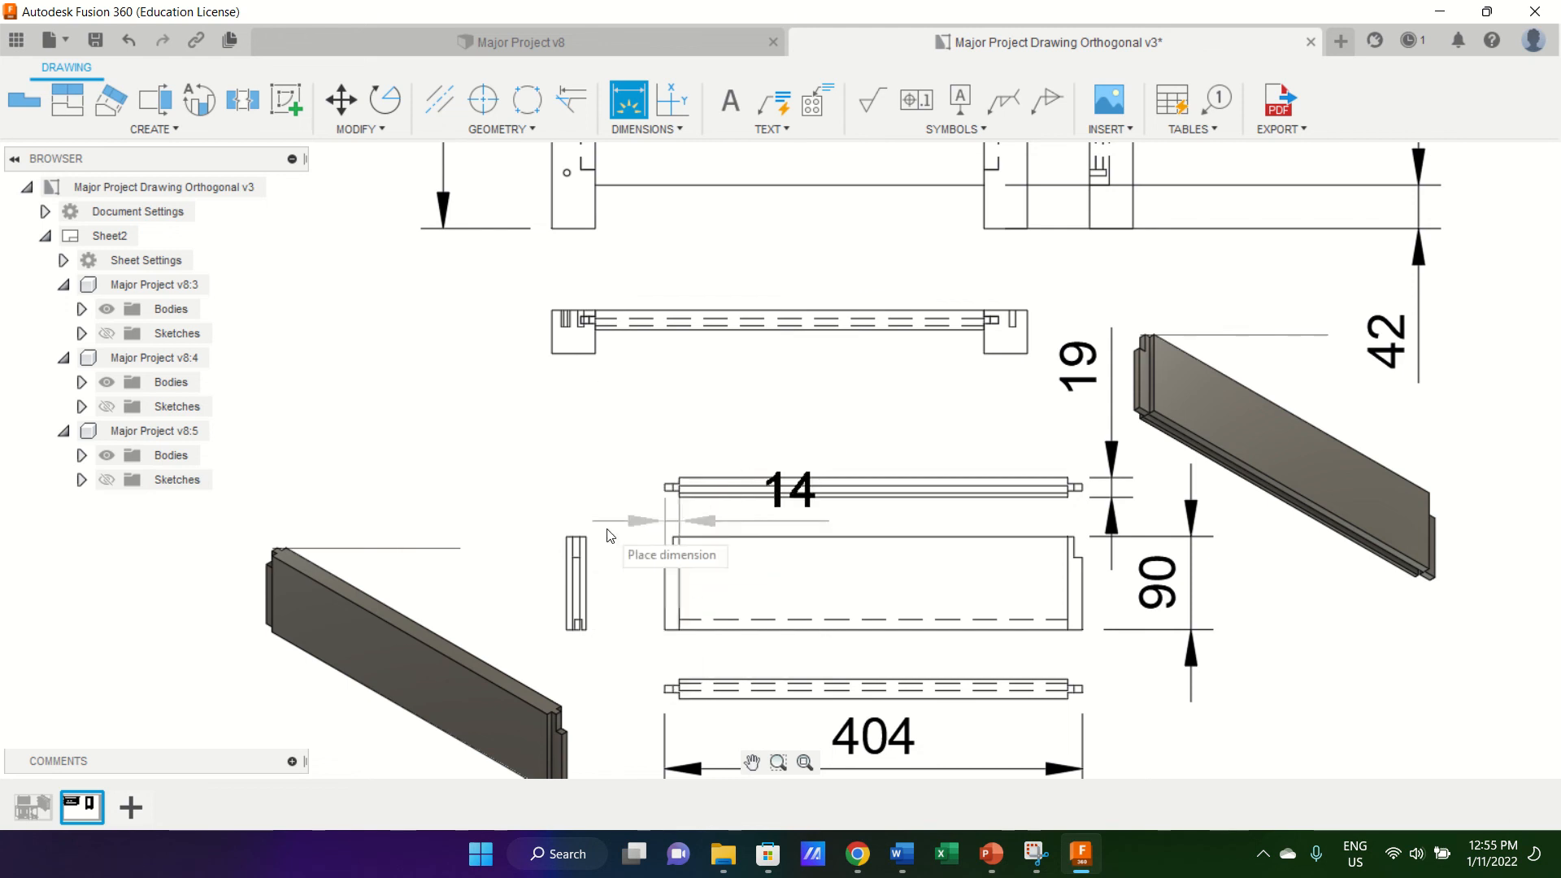
{"action": "left_click", "coordinate": [678, 447]}
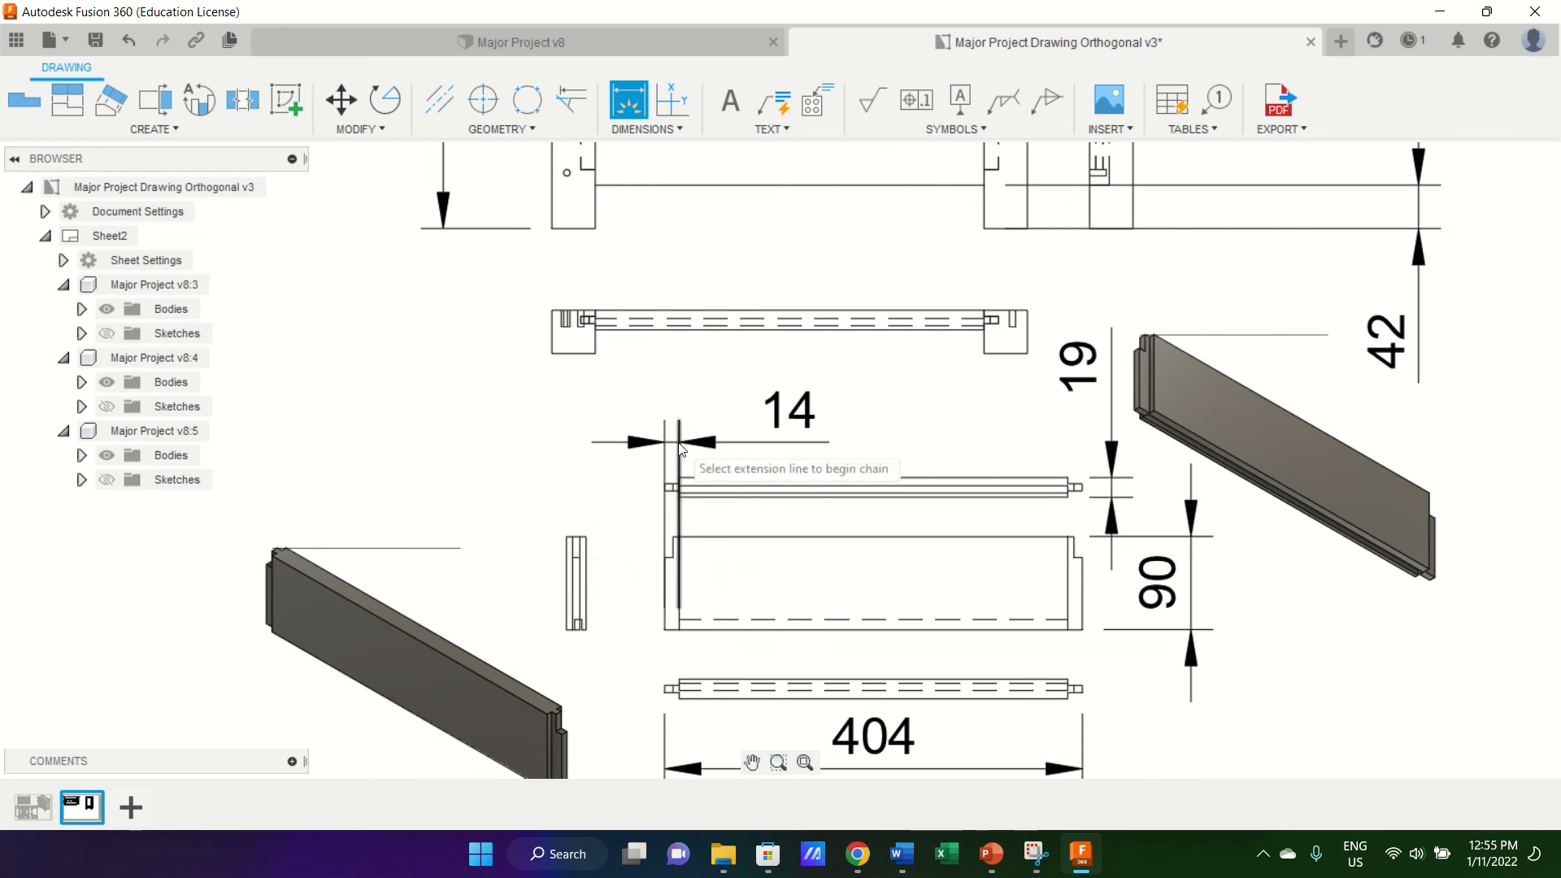
{"action": "right_click", "coordinate": [672, 537]}
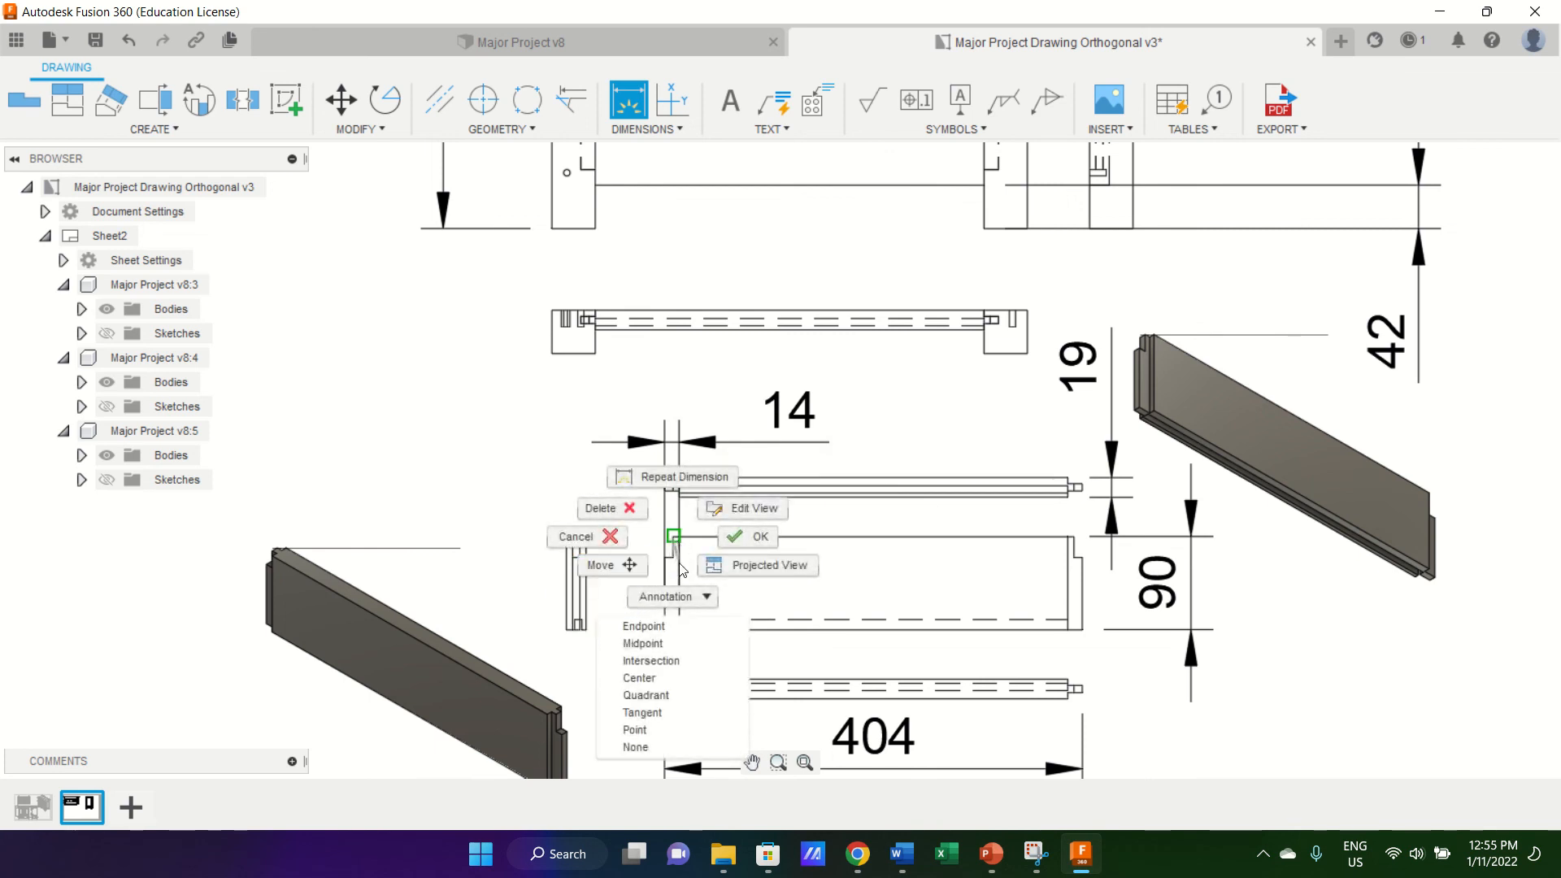
{"action": "left_click", "coordinate": [676, 563]}
{"action": "left_click", "coordinate": [673, 556]}
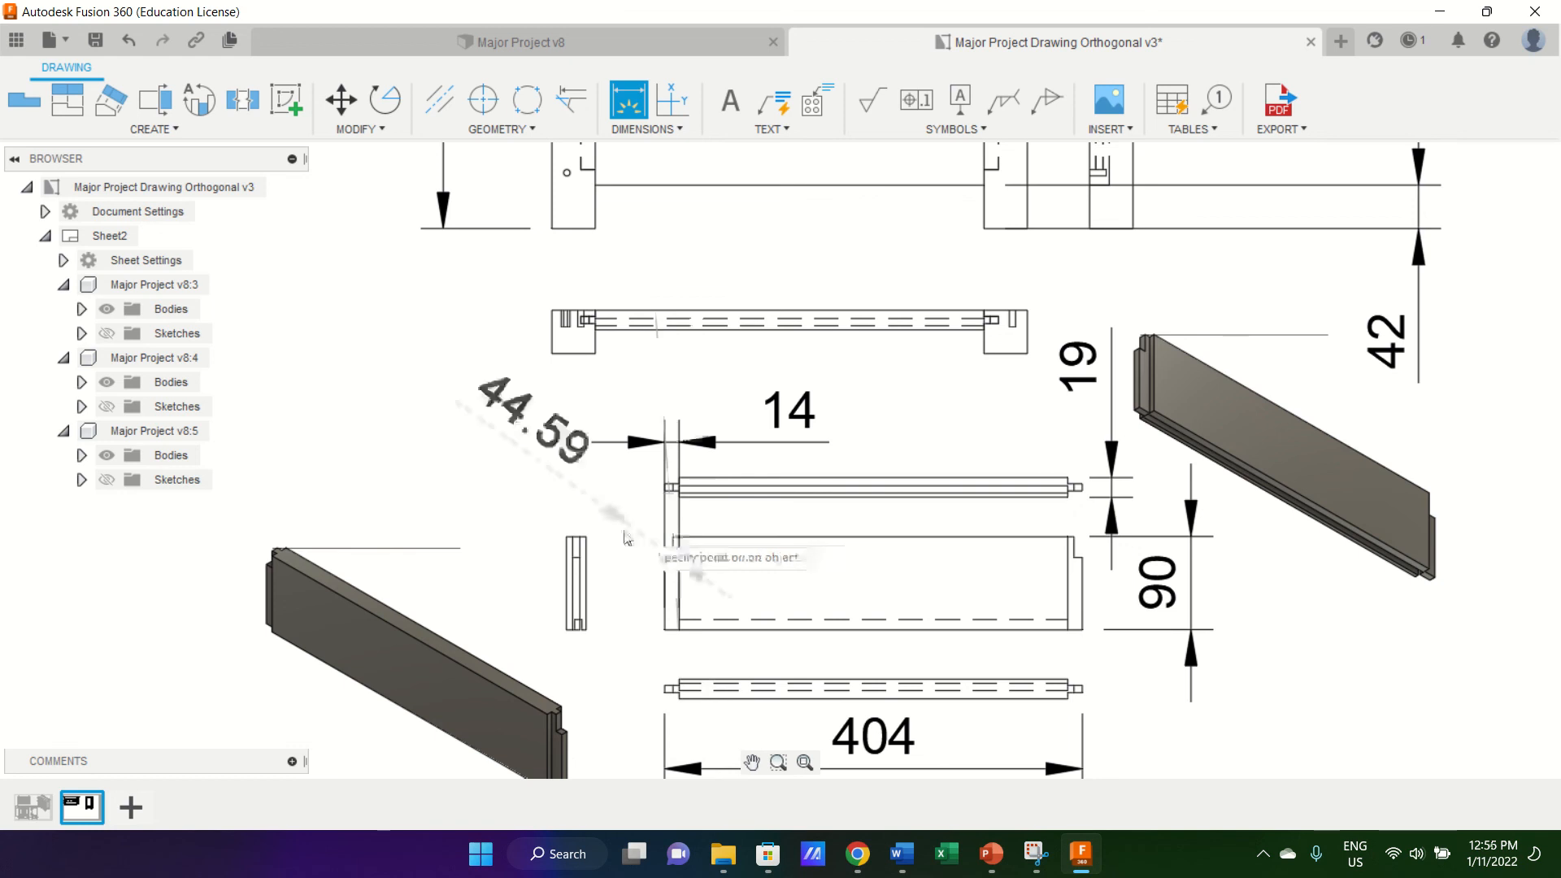
{"action": "key", "text": "Escape"}
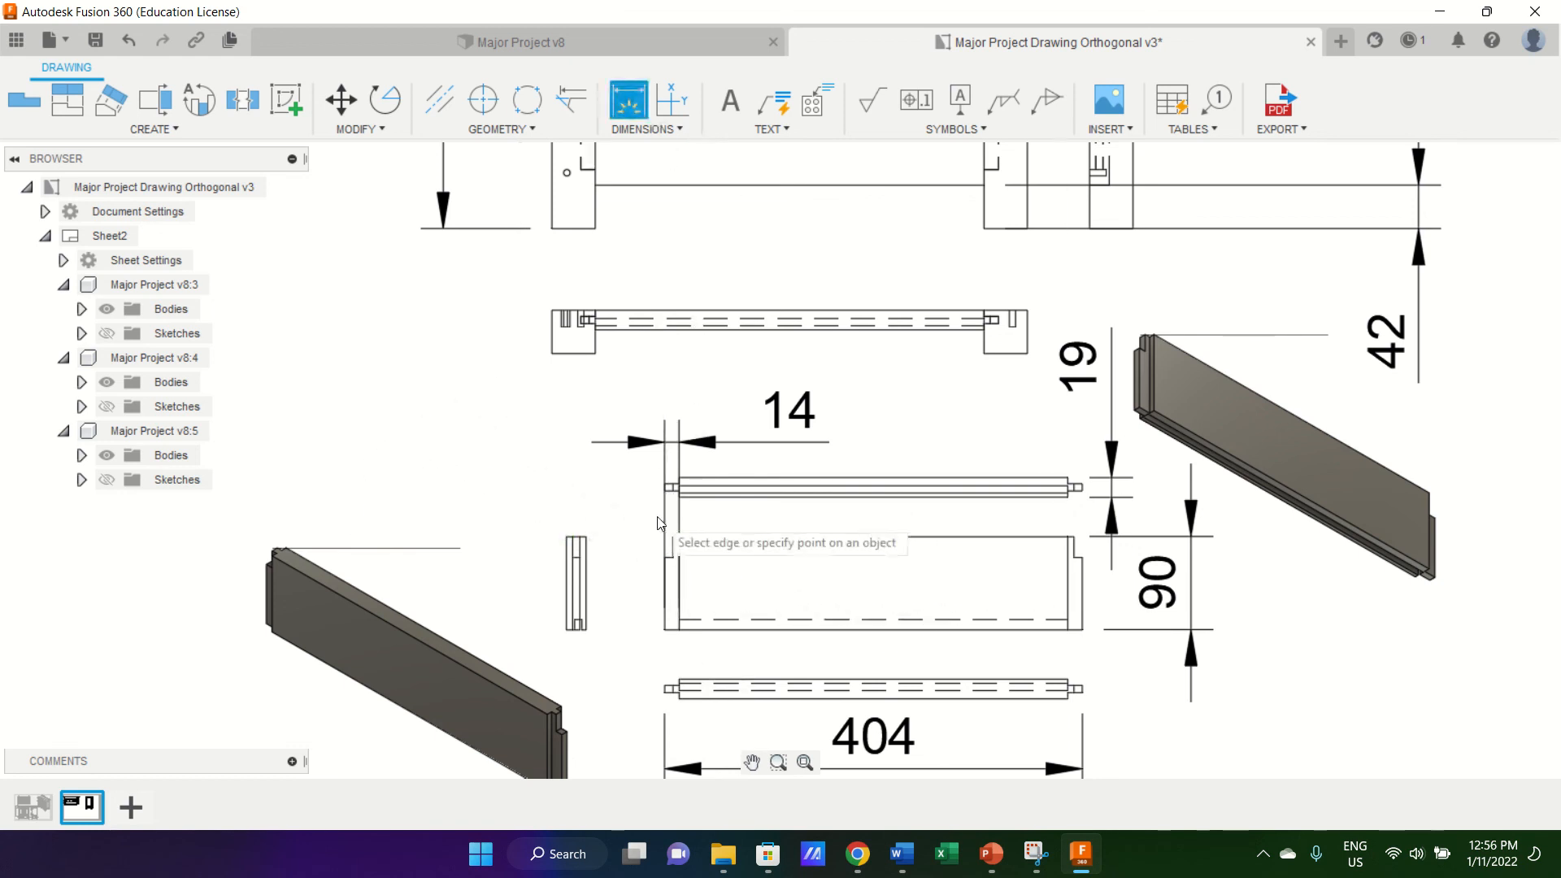
Dimension the height of the step above the upper rail's left tenon, placing it beyond the end view.
{"action": "left_click", "coordinate": [673, 557]}
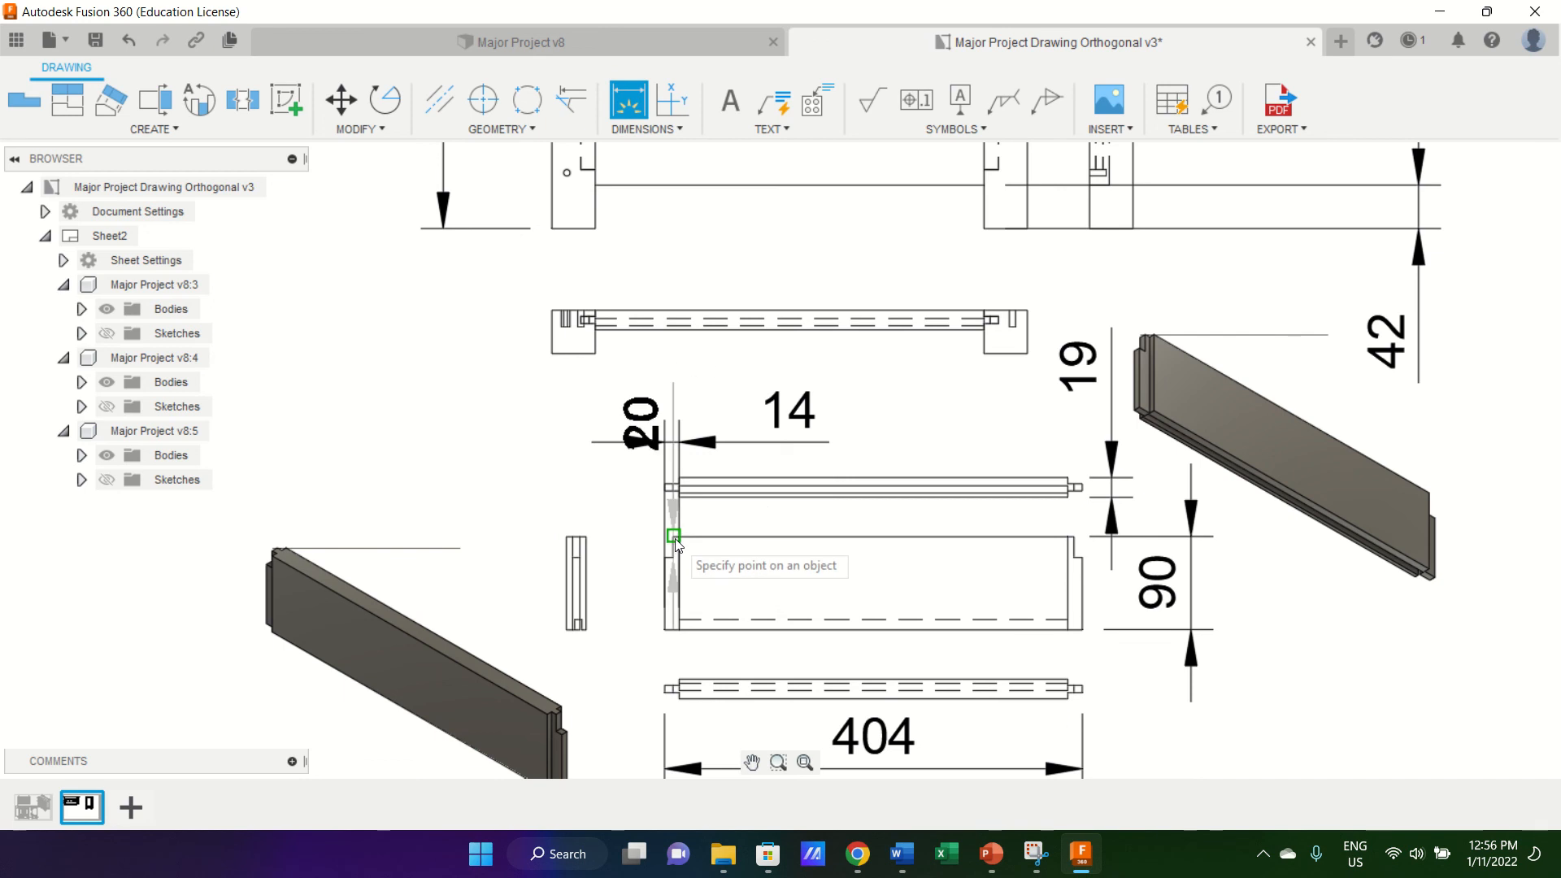
{"action": "left_click", "coordinate": [674, 537]}
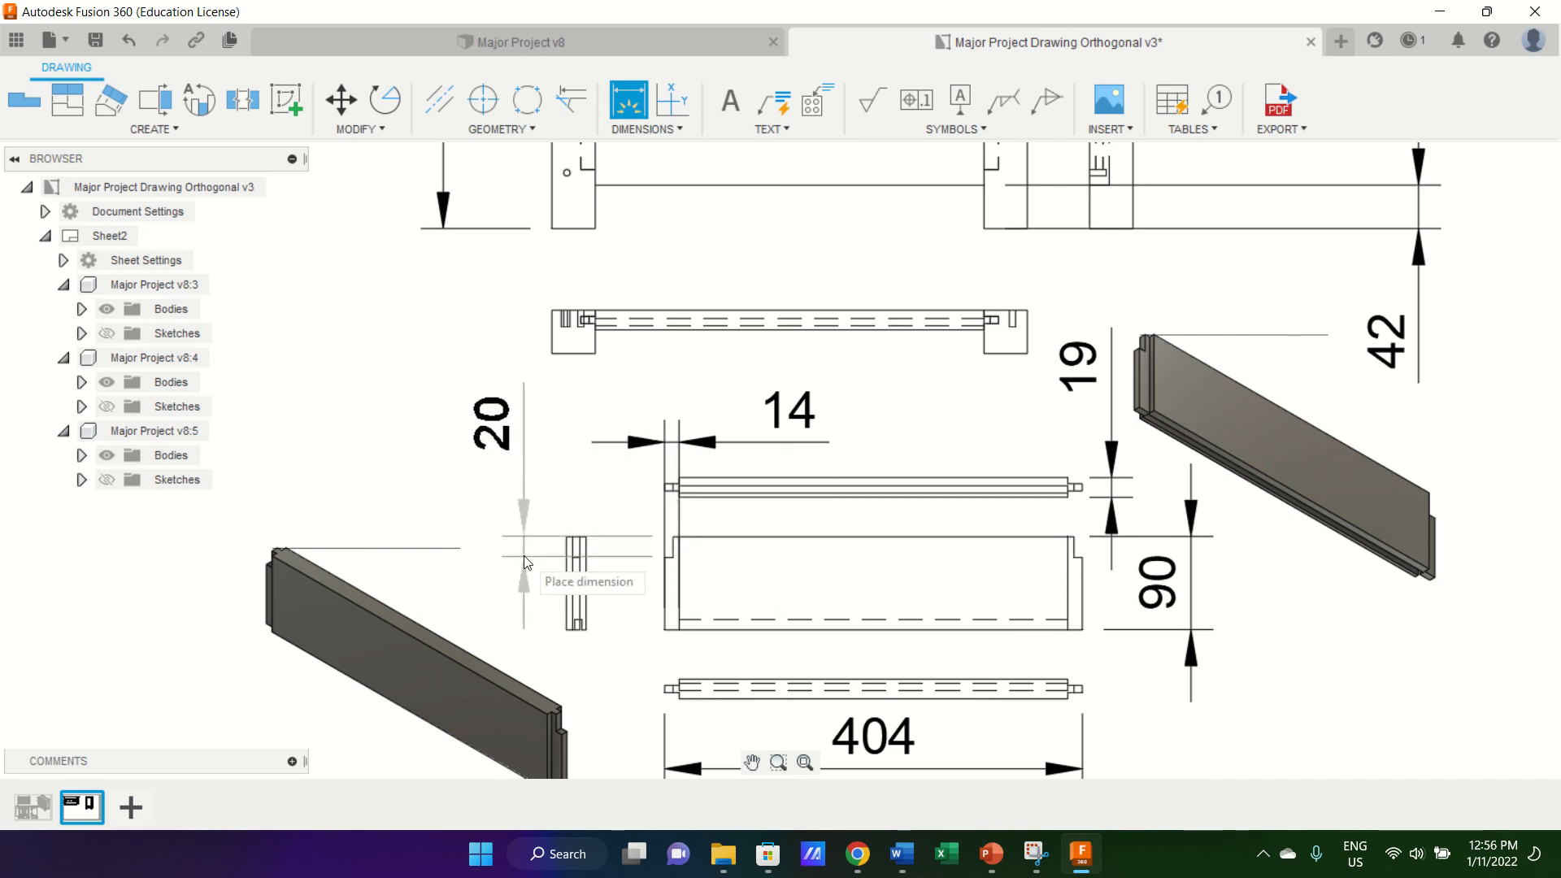
{"action": "right_click", "coordinate": [524, 561]}
{"action": "left_click", "coordinate": [759, 571]}
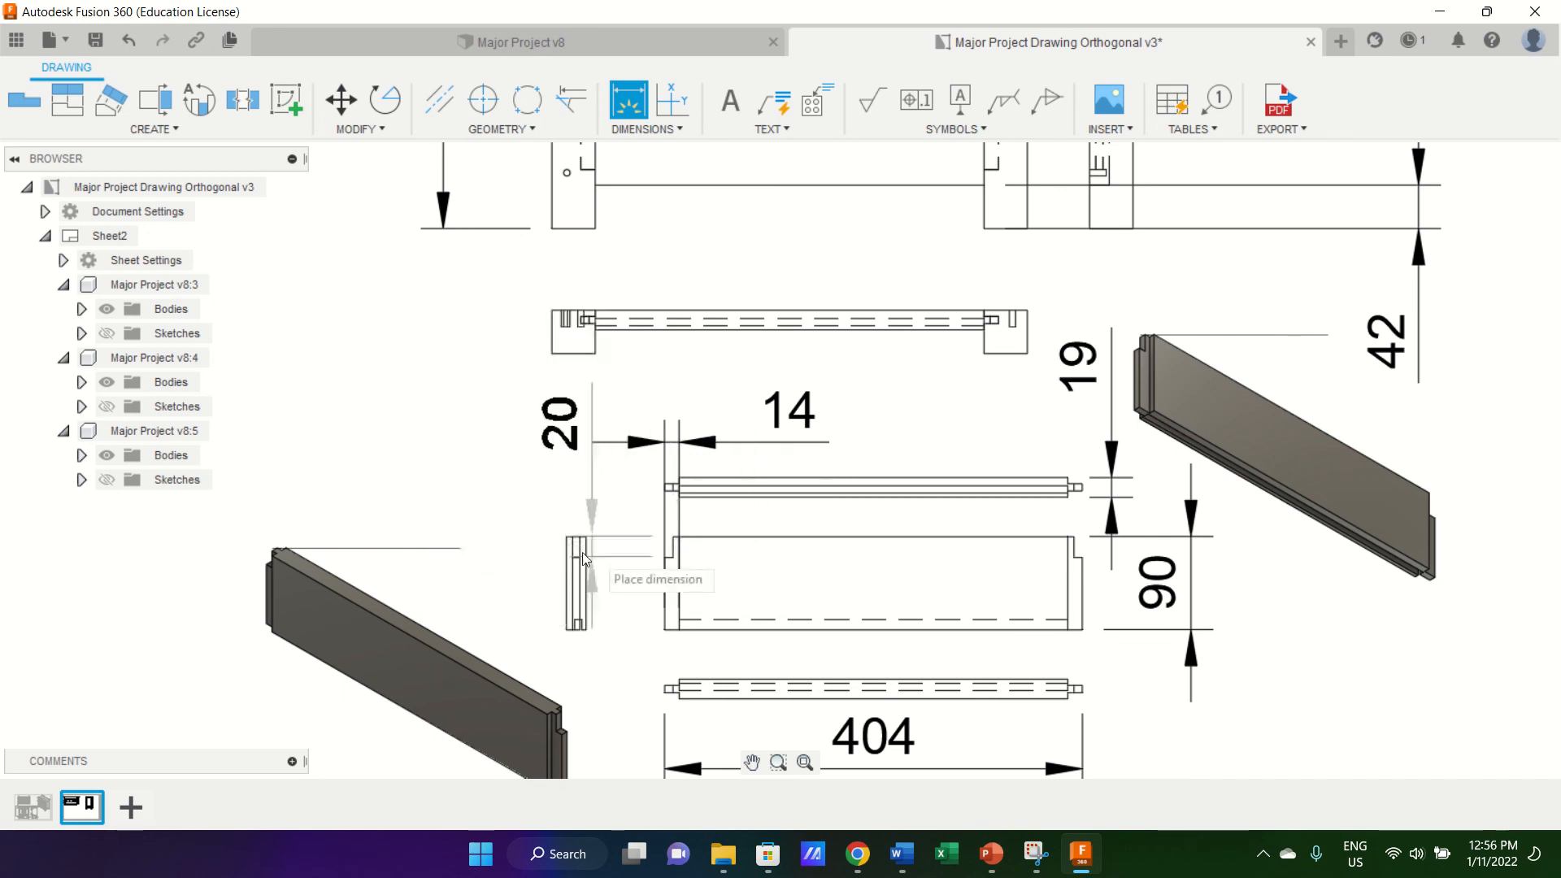
{"action": "left_click", "coordinate": [523, 546]}
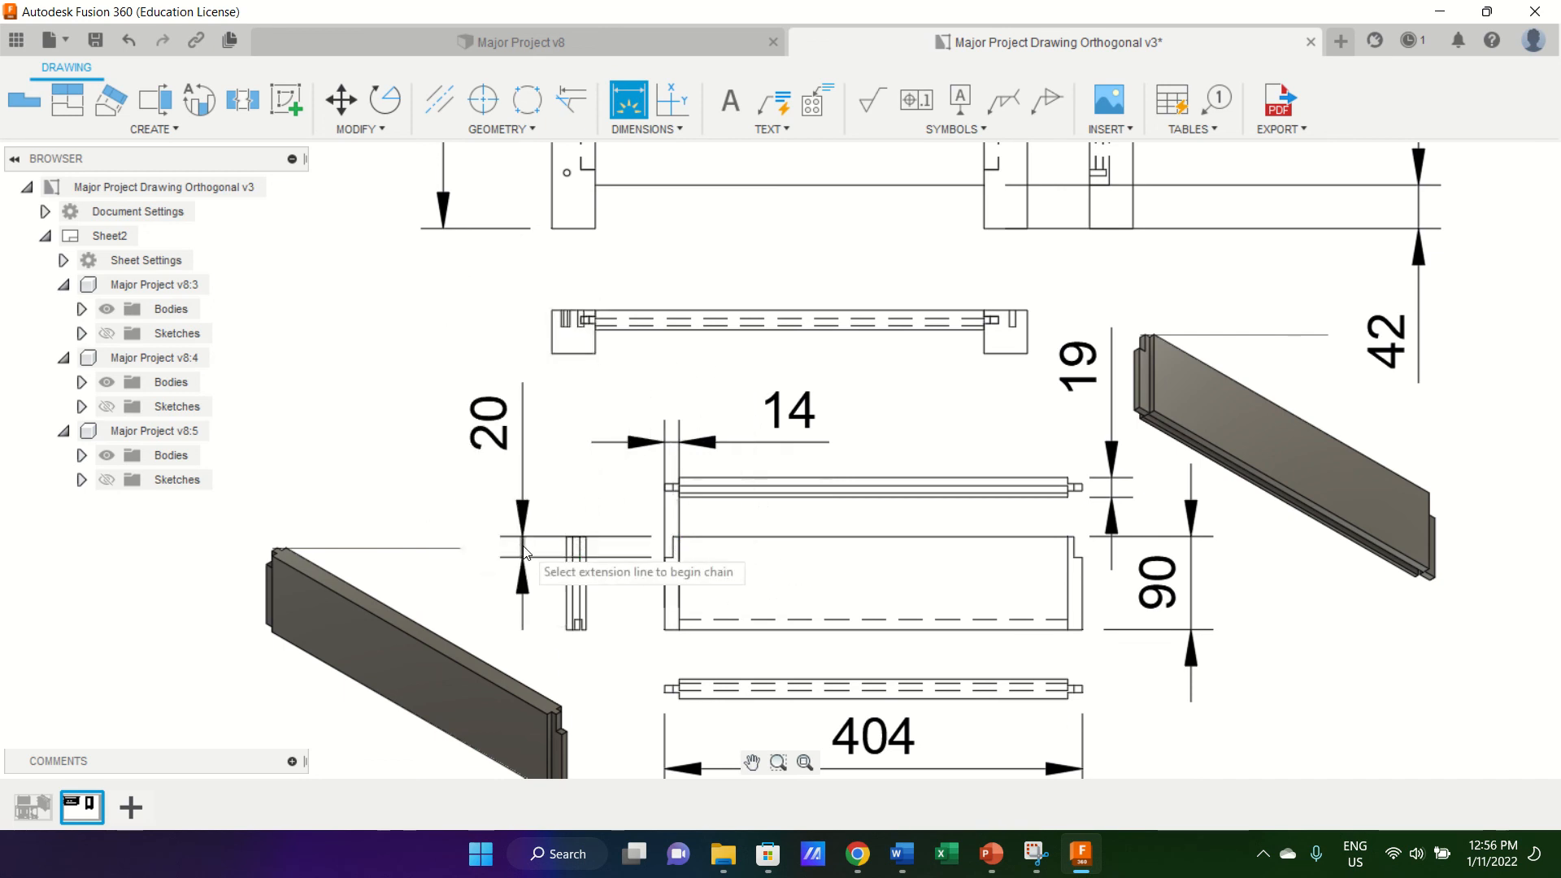
Dimension the horizontal depth of the step at the upper rail's left tenon, placing it below the front view.
{"action": "left_click", "coordinate": [665, 561]}
{"action": "left_click", "coordinate": [666, 561]}
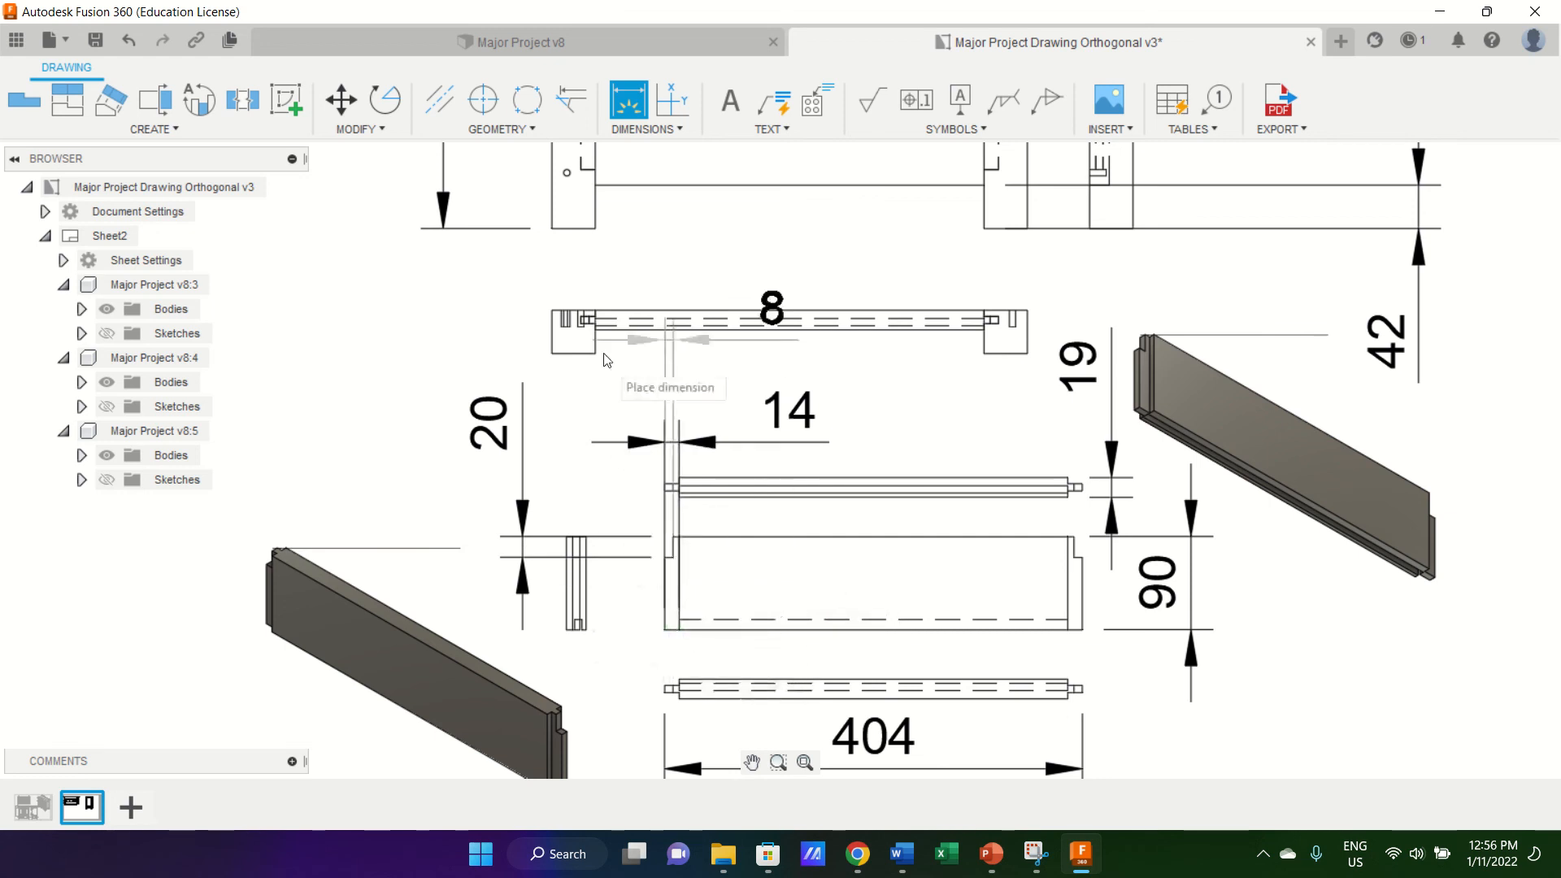
{"action": "left_click", "coordinate": [682, 714]}
{"action": "left_click", "coordinate": [1068, 689]}
{"action": "scroll", "coordinate": [852, 696], "scroll_direction": "up", "scroll_amount": 3}
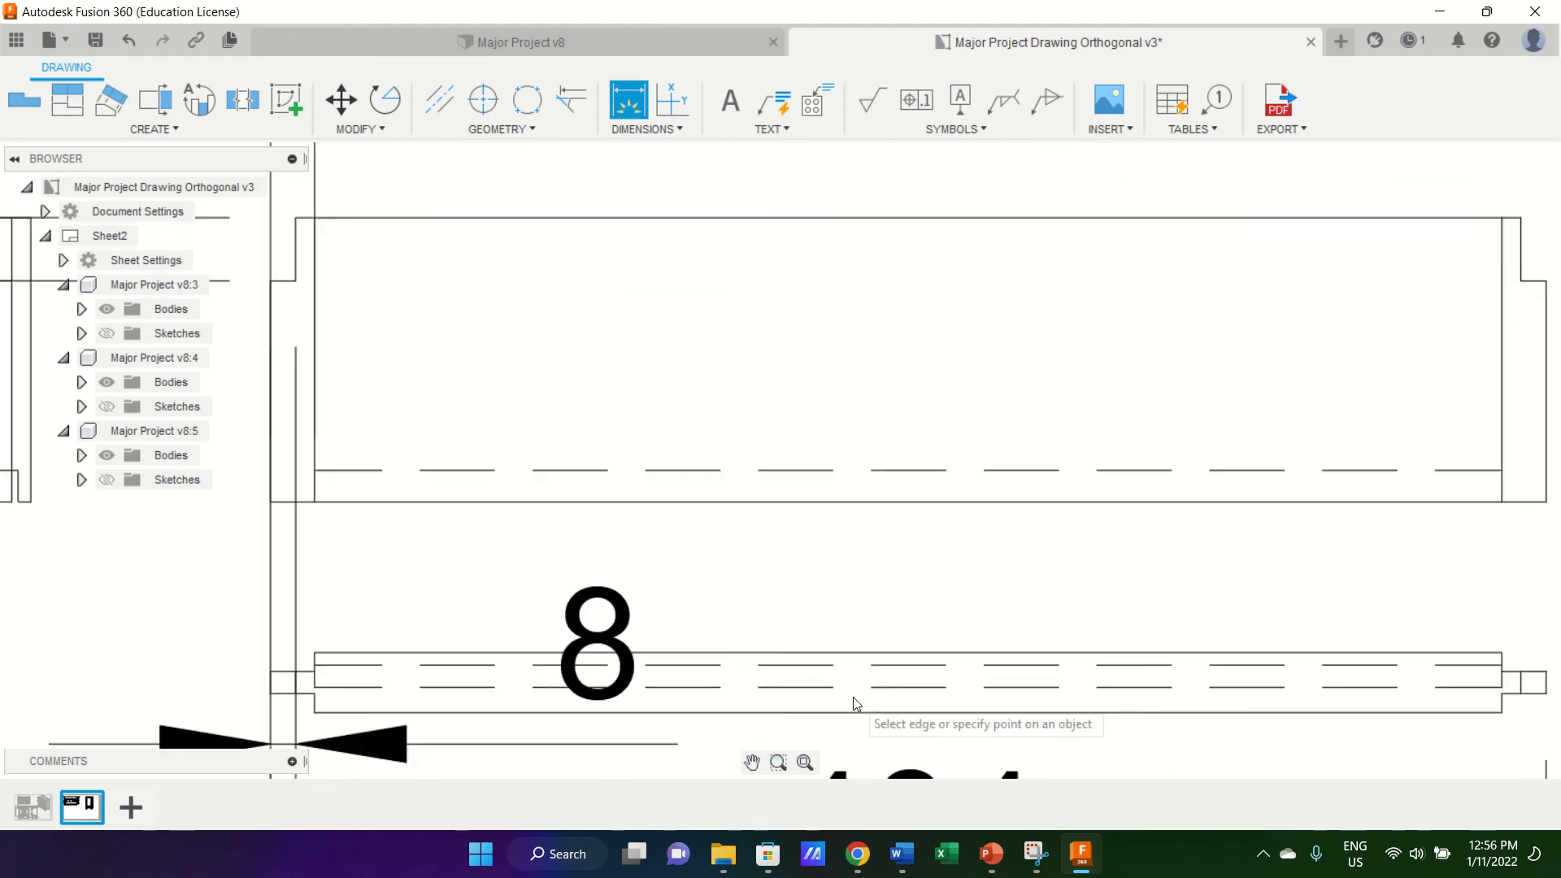
{"action": "scroll", "coordinate": [853, 699], "scroll_direction": "down", "scroll_amount": 8}
{"action": "scroll", "coordinate": [854, 704], "scroll_direction": "up", "scroll_amount": 5}
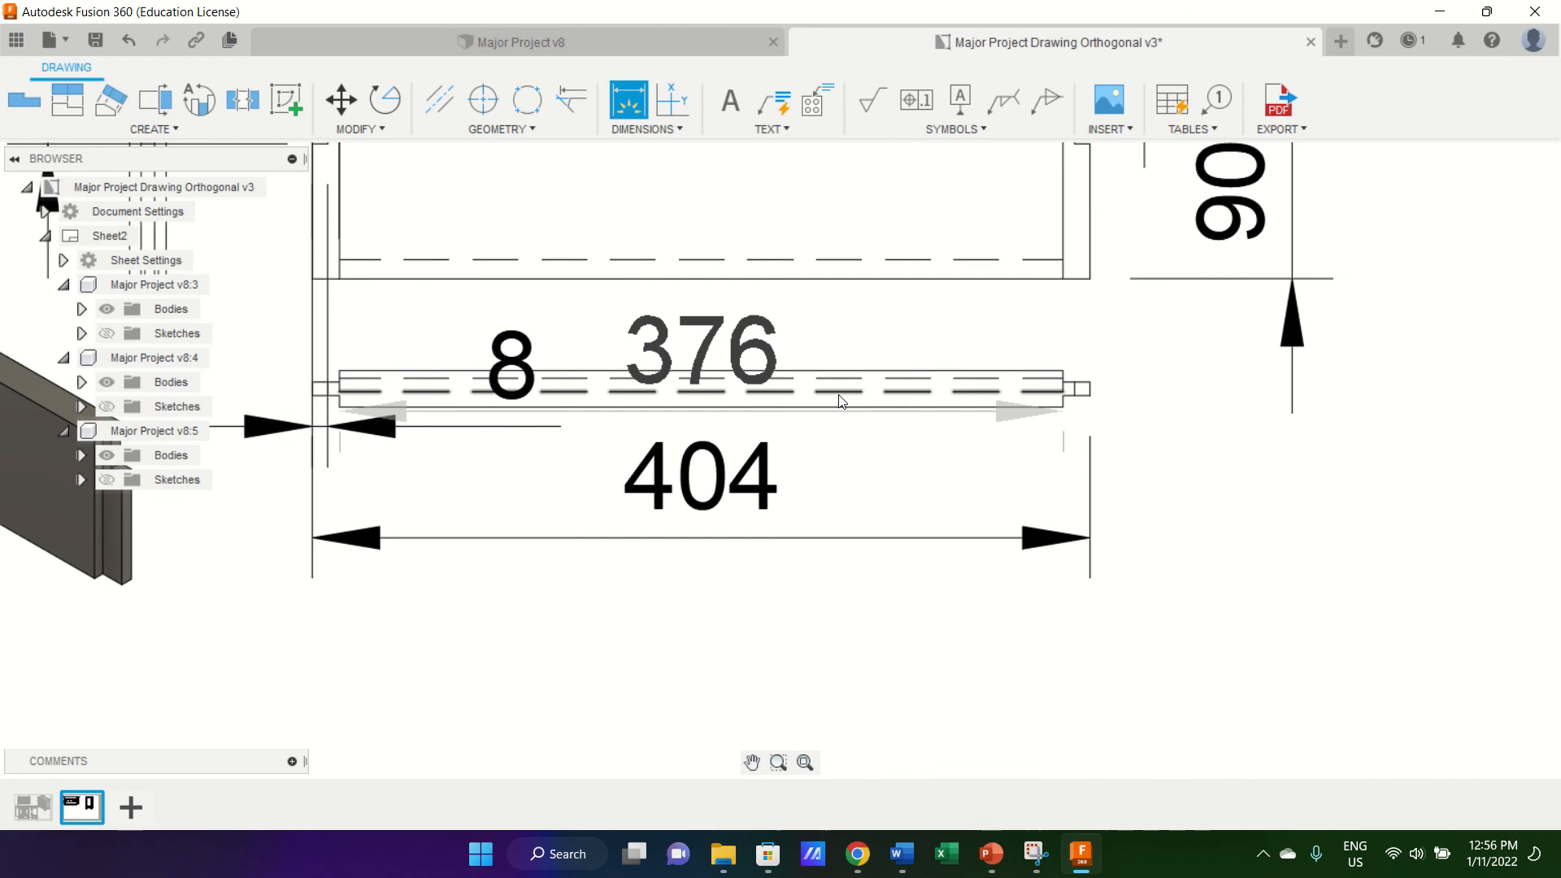
{"action": "key", "text": "Escape"}
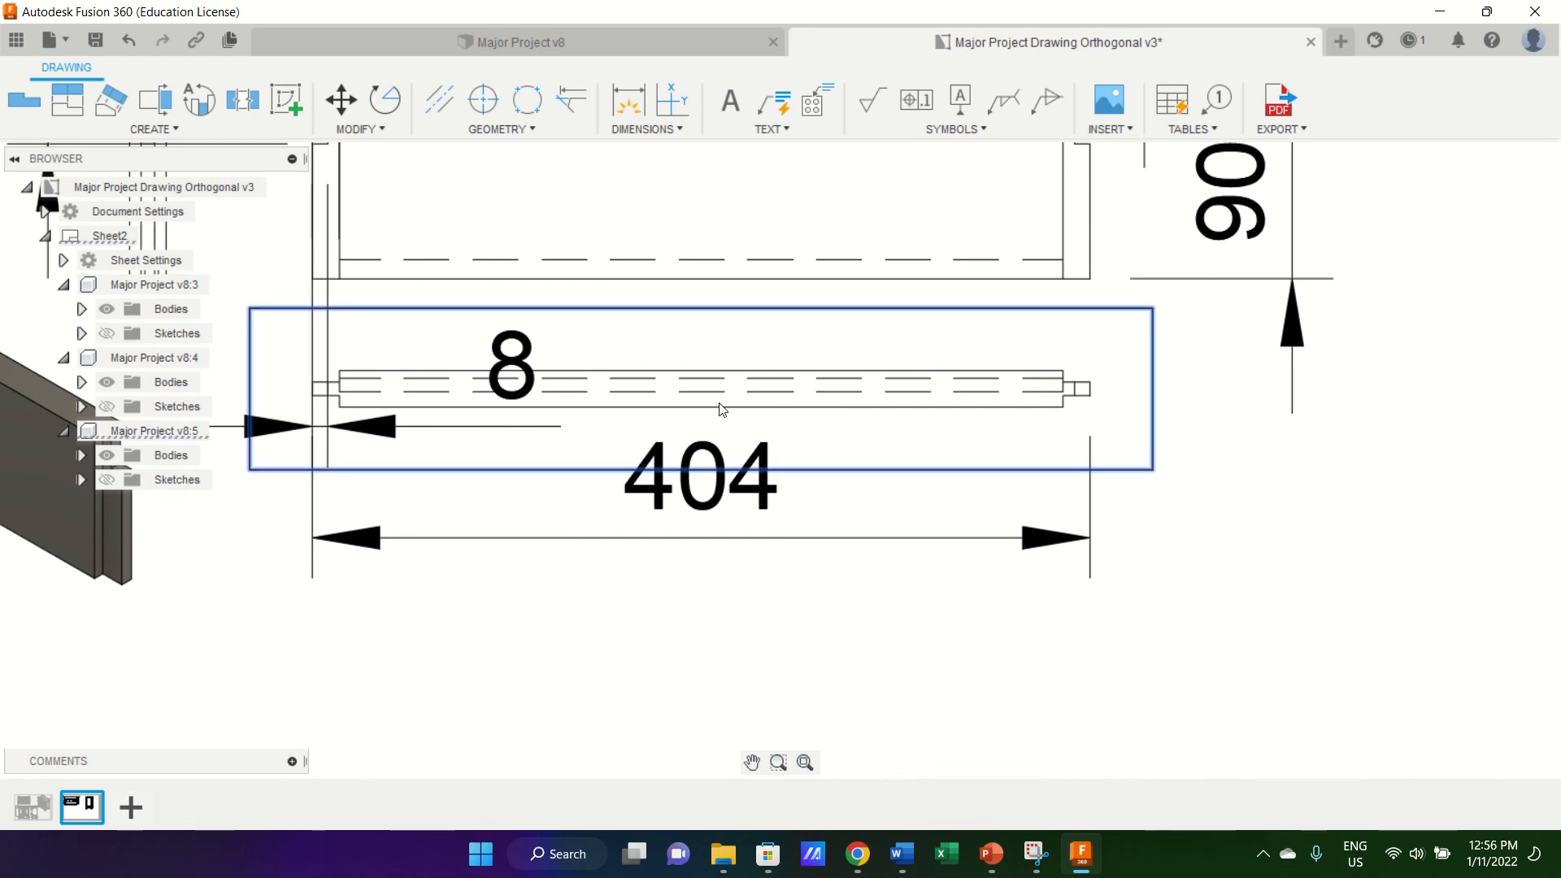
Move the upper rail's bottom view farther down the sheet, clear of the step depth dimension.
{"action": "mouse_move", "coordinate": [697, 390]}
{"action": "left_mouse_down"}
{"action": "mouse_move", "coordinate": [725, 530]}
{"action": "mouse_move", "coordinate": [712, 575]}
{"action": "left_mouse_up"}
{"action": "scroll", "coordinate": [736, 476], "scroll_direction": "up", "scroll_amount": 3}
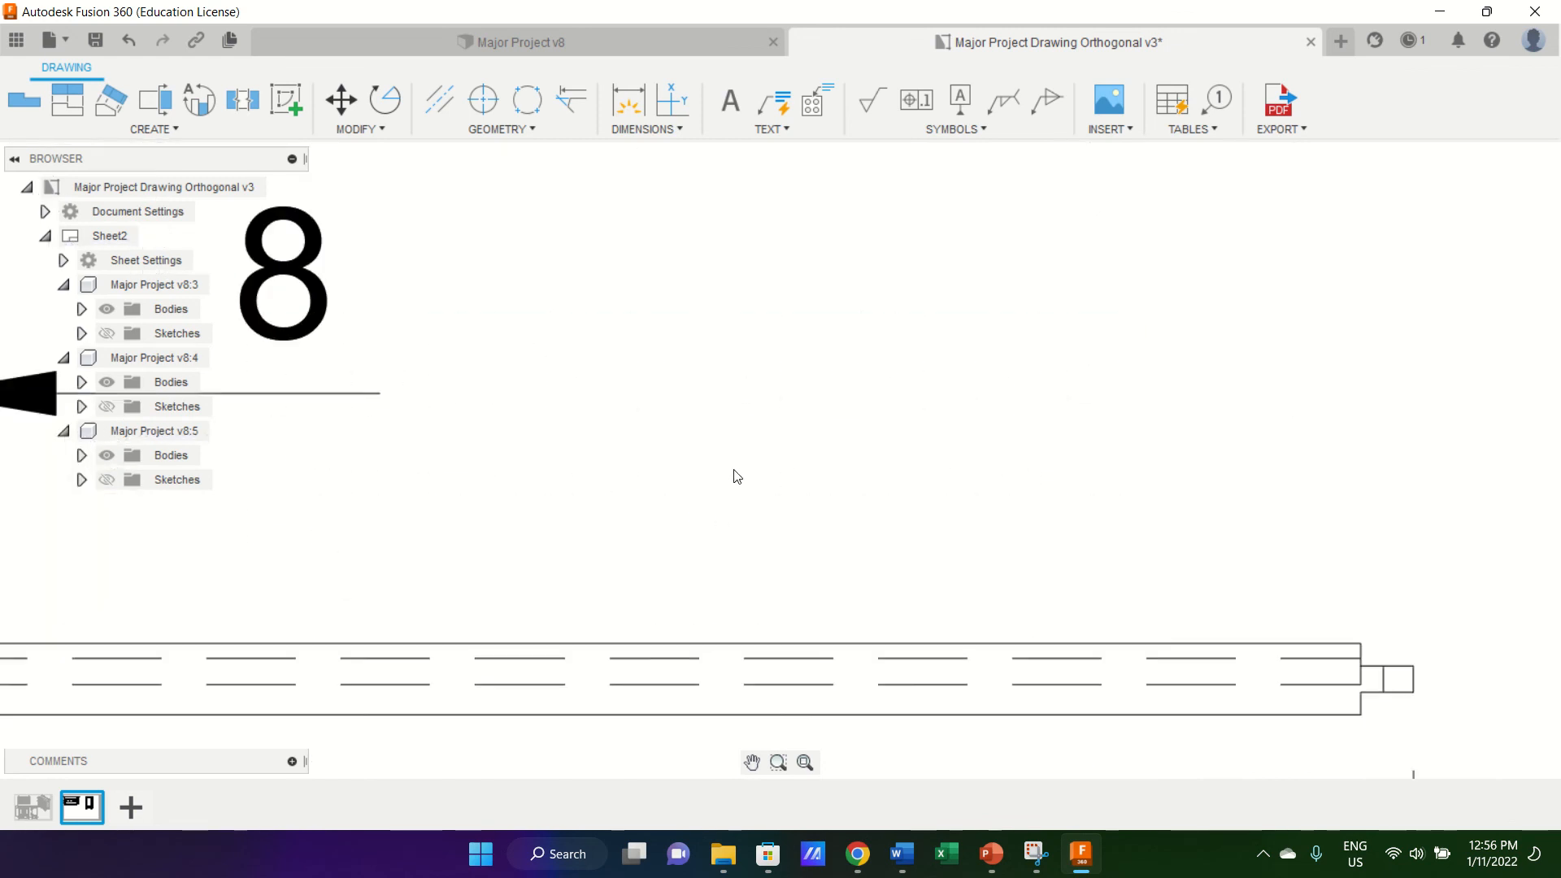
{"action": "scroll", "coordinate": [736, 477], "scroll_direction": "down", "scroll_amount": 10}
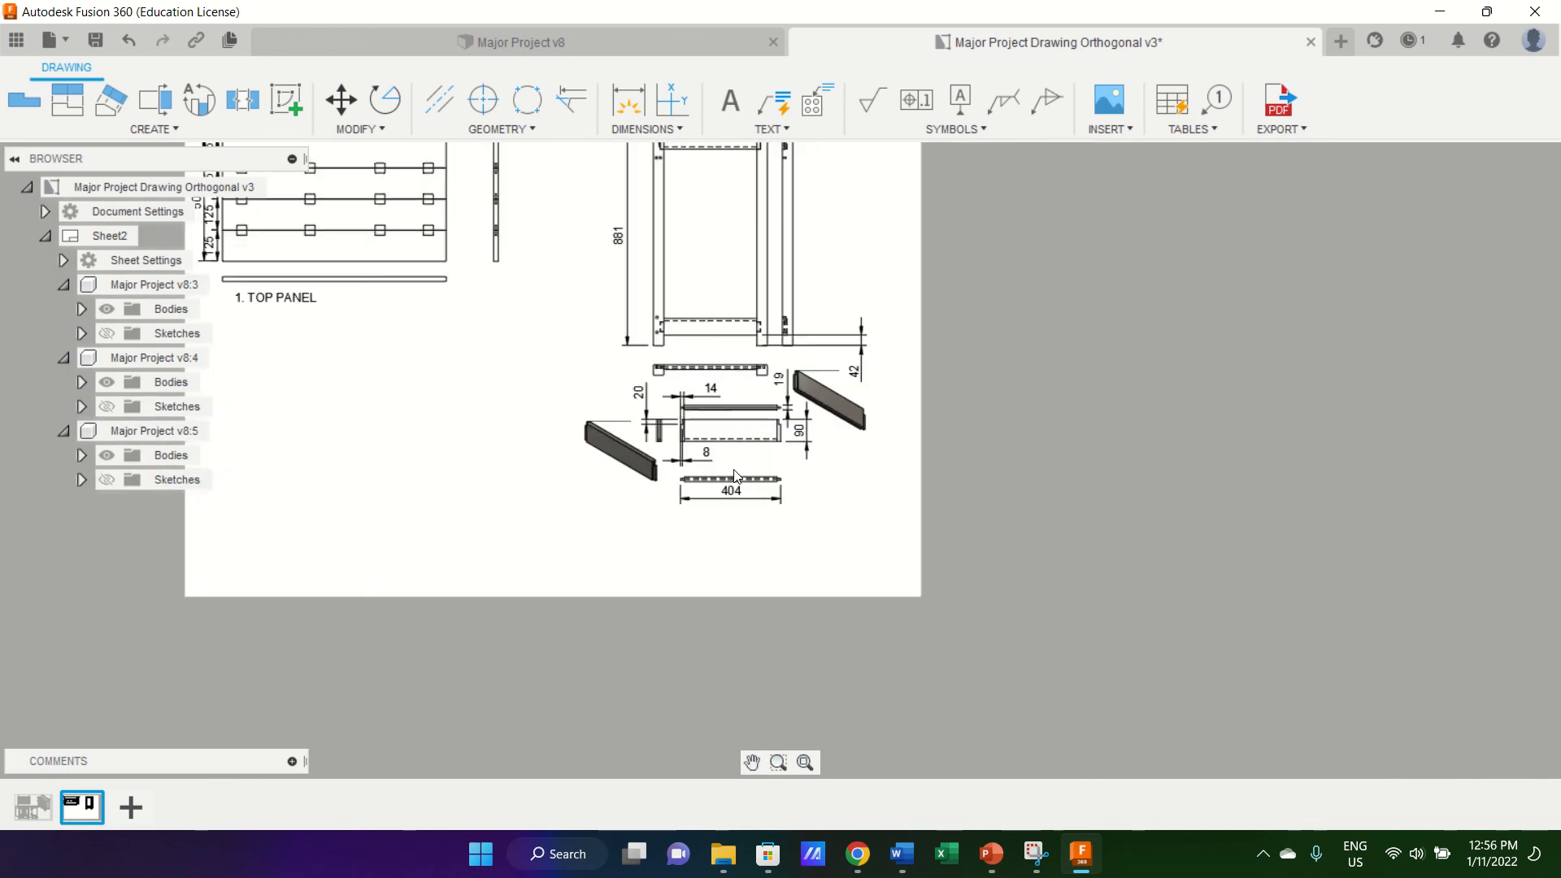
Add the text label "2. RIGHT SIDE PANEL" beneath the upper rail's bottom view and its 404 dimension.
{"action": "scroll", "coordinate": [734, 476], "scroll_direction": "up", "scroll_amount": 1}
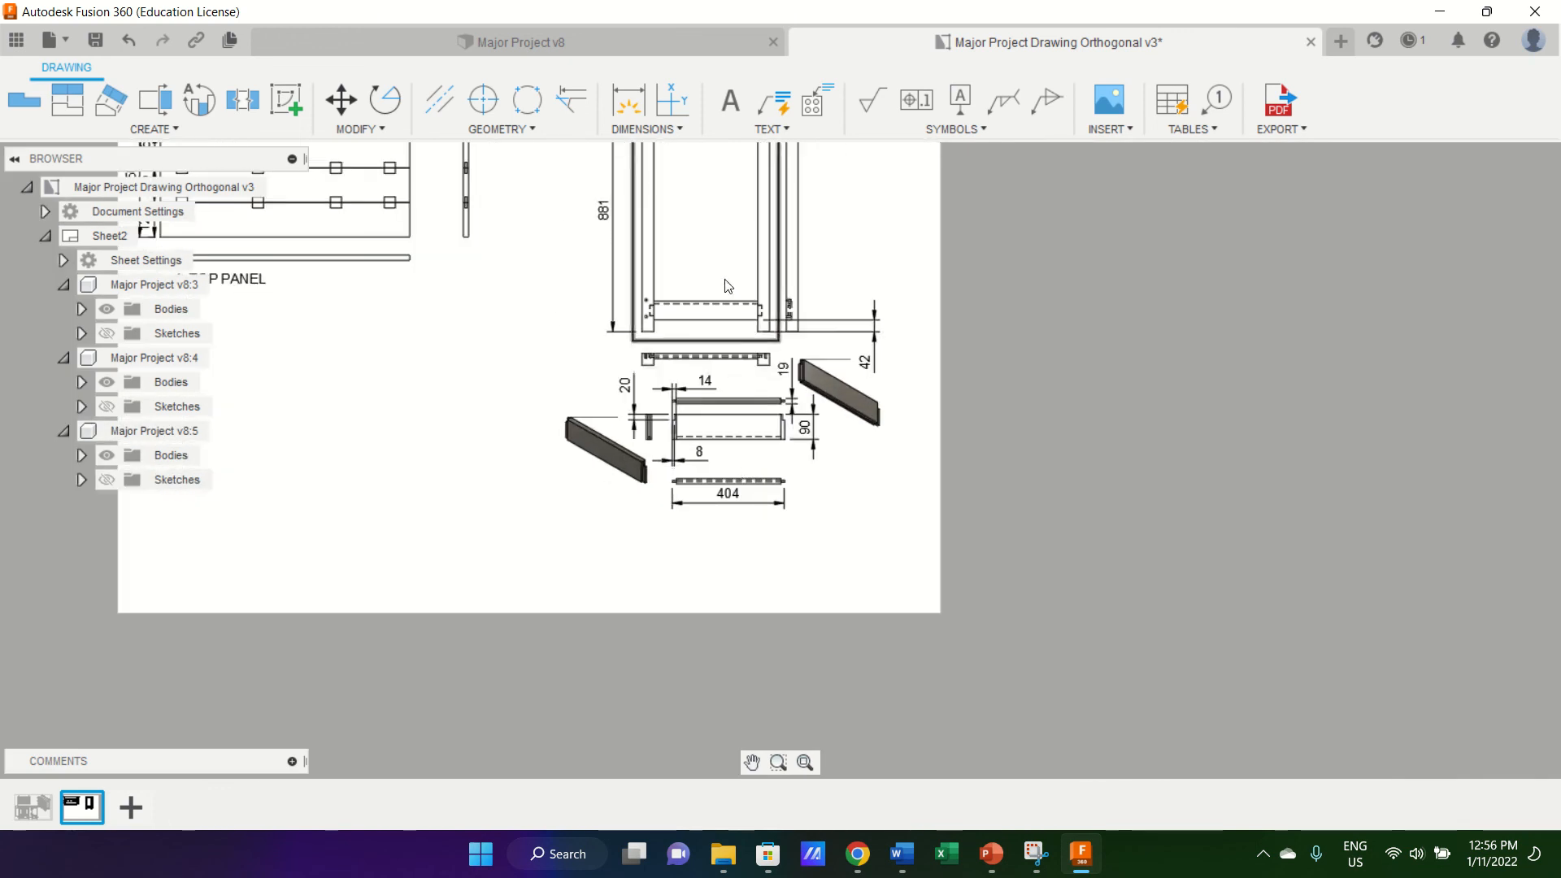
{"action": "scroll", "coordinate": [727, 285], "scroll_direction": "down", "scroll_amount": 3}
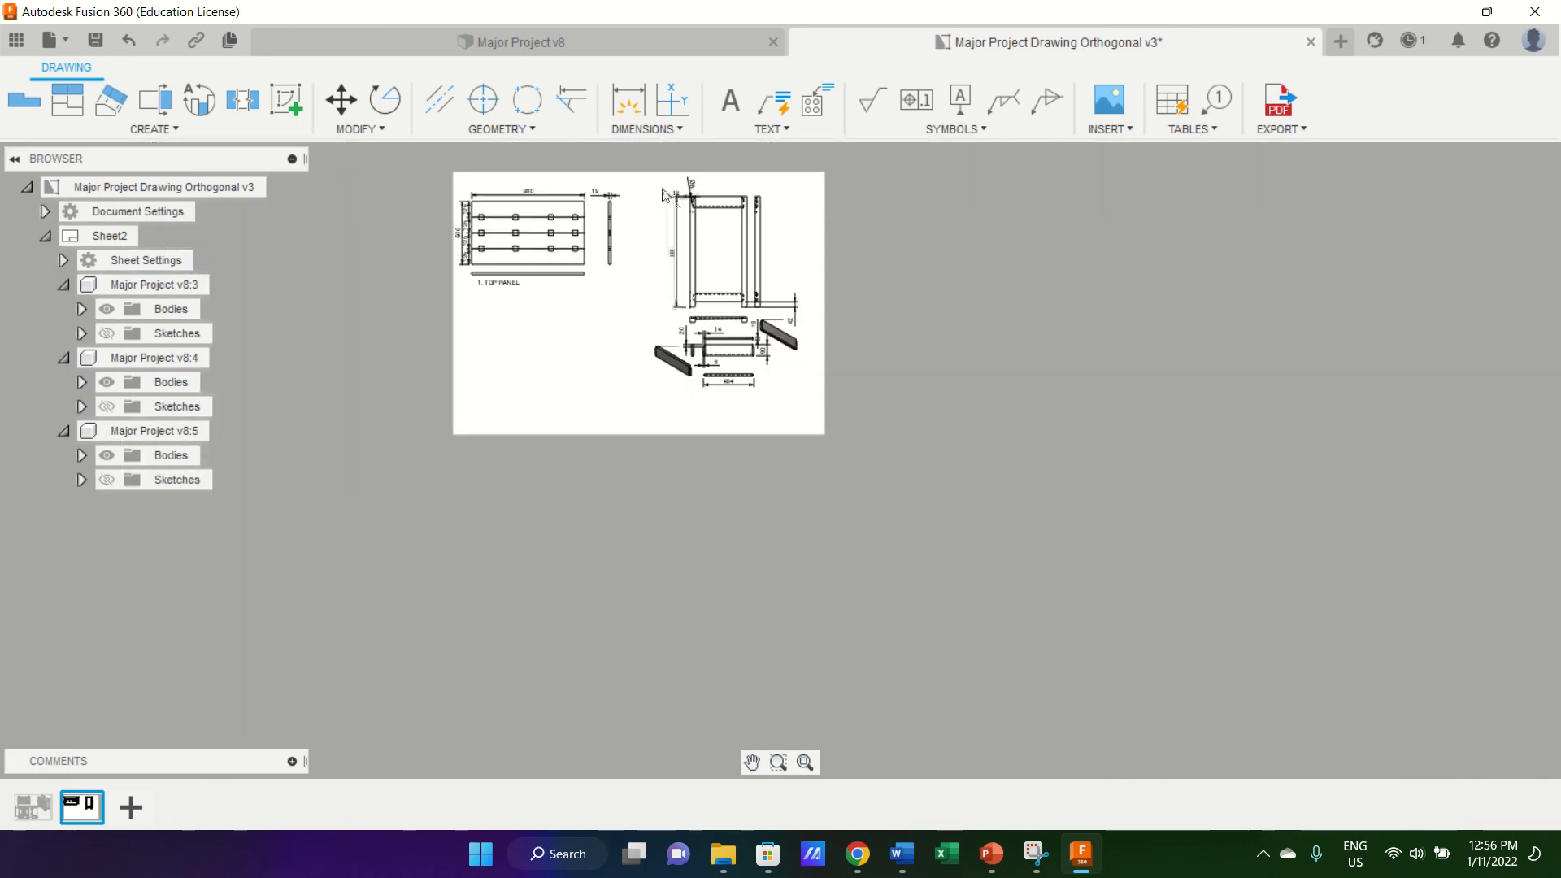
{"action": "scroll", "coordinate": [663, 194], "scroll_direction": "up", "scroll_amount": 4}
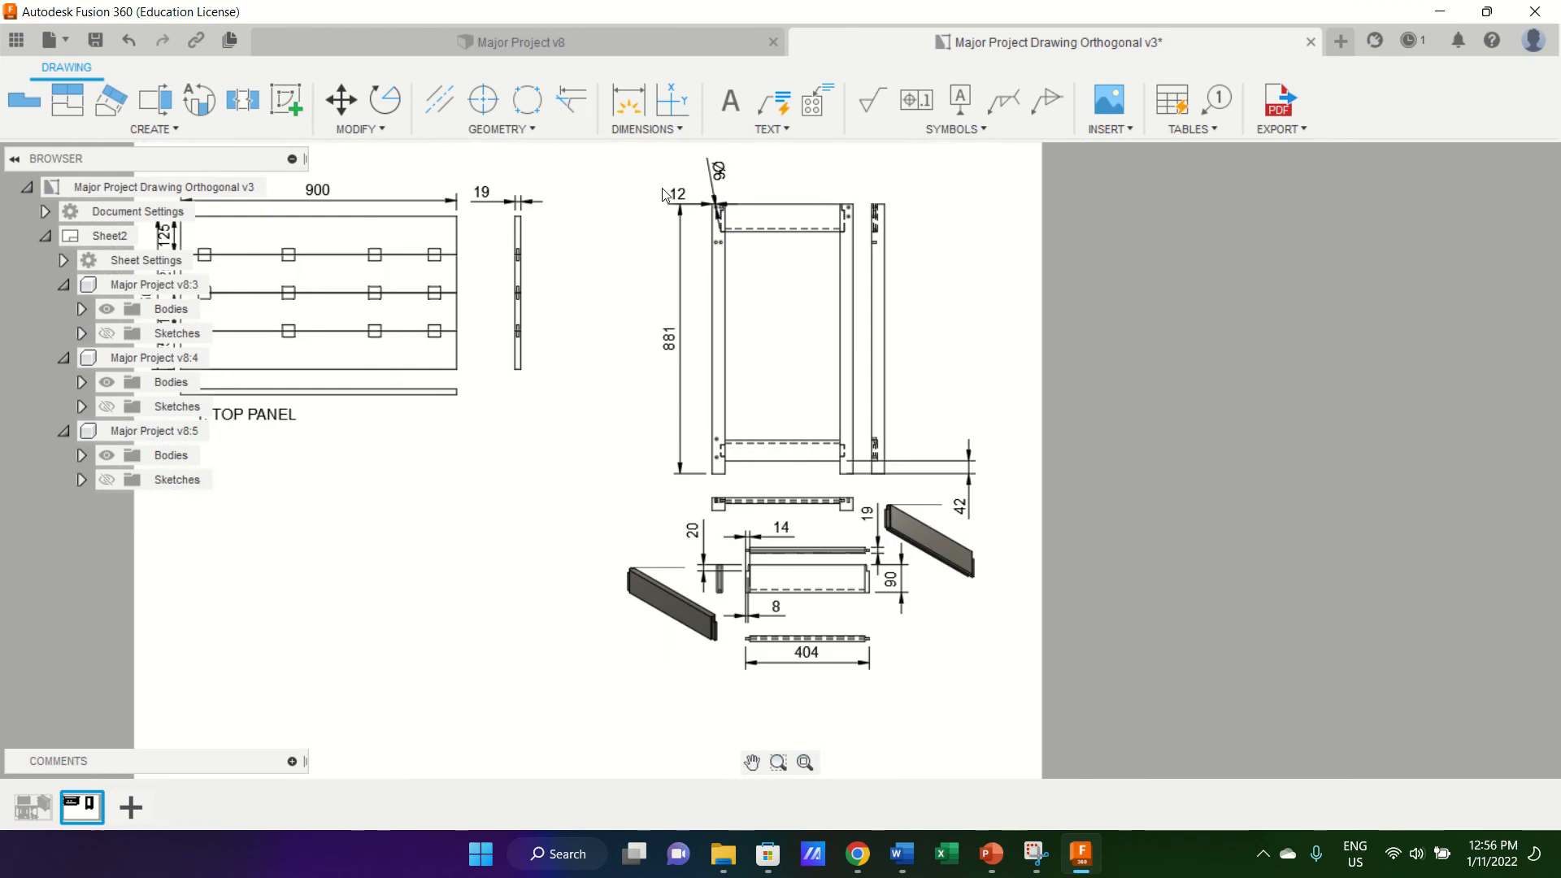
{"action": "scroll", "coordinate": [663, 194], "scroll_direction": "down", "scroll_amount": 1}
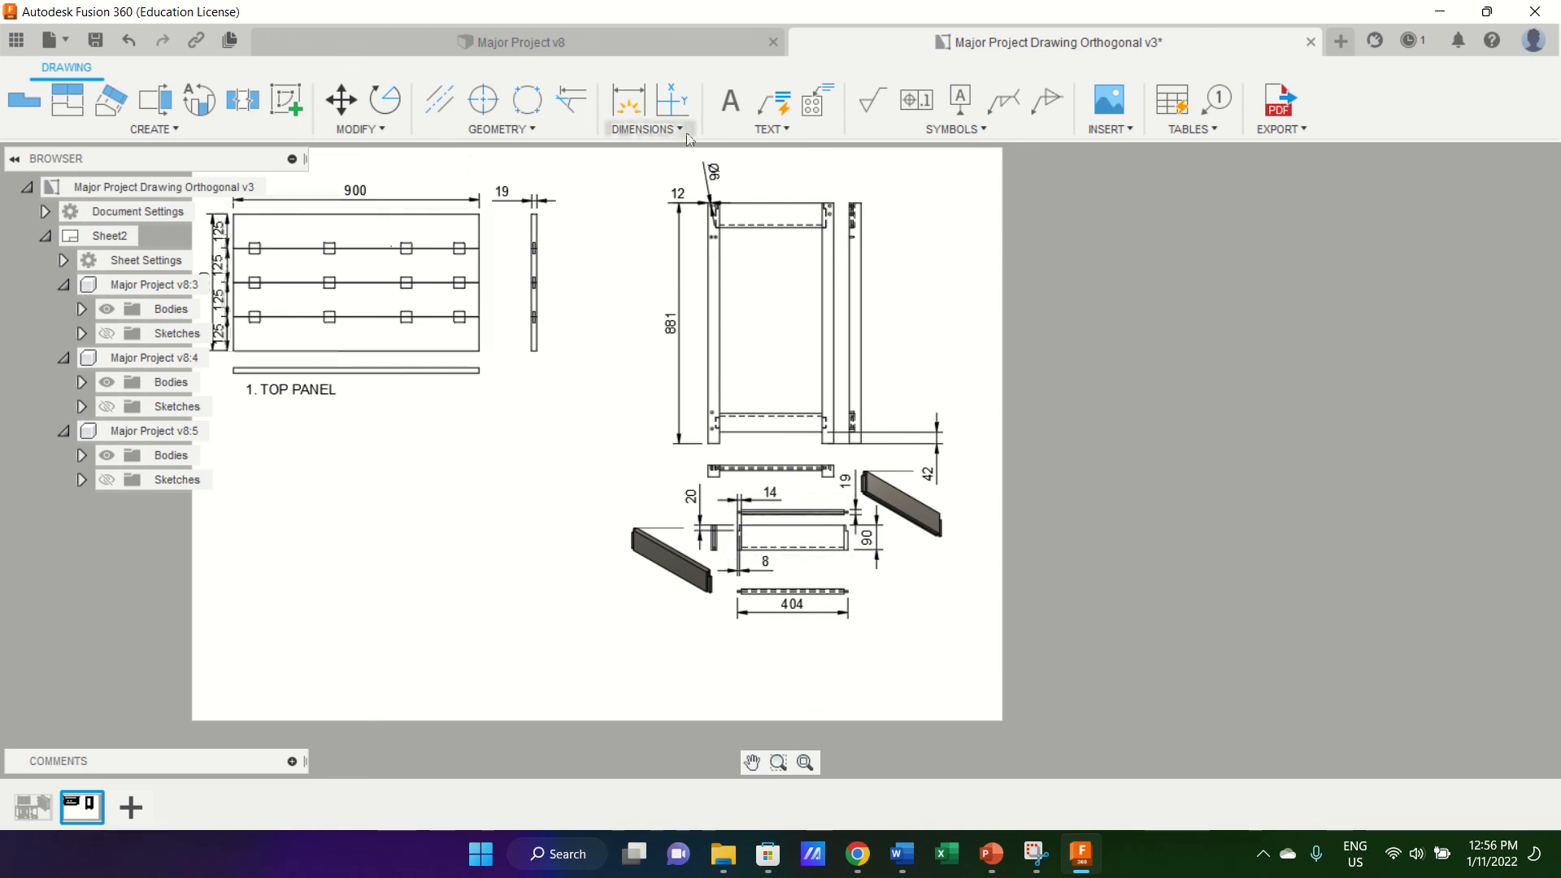
{"action": "left_click", "coordinate": [728, 106]}
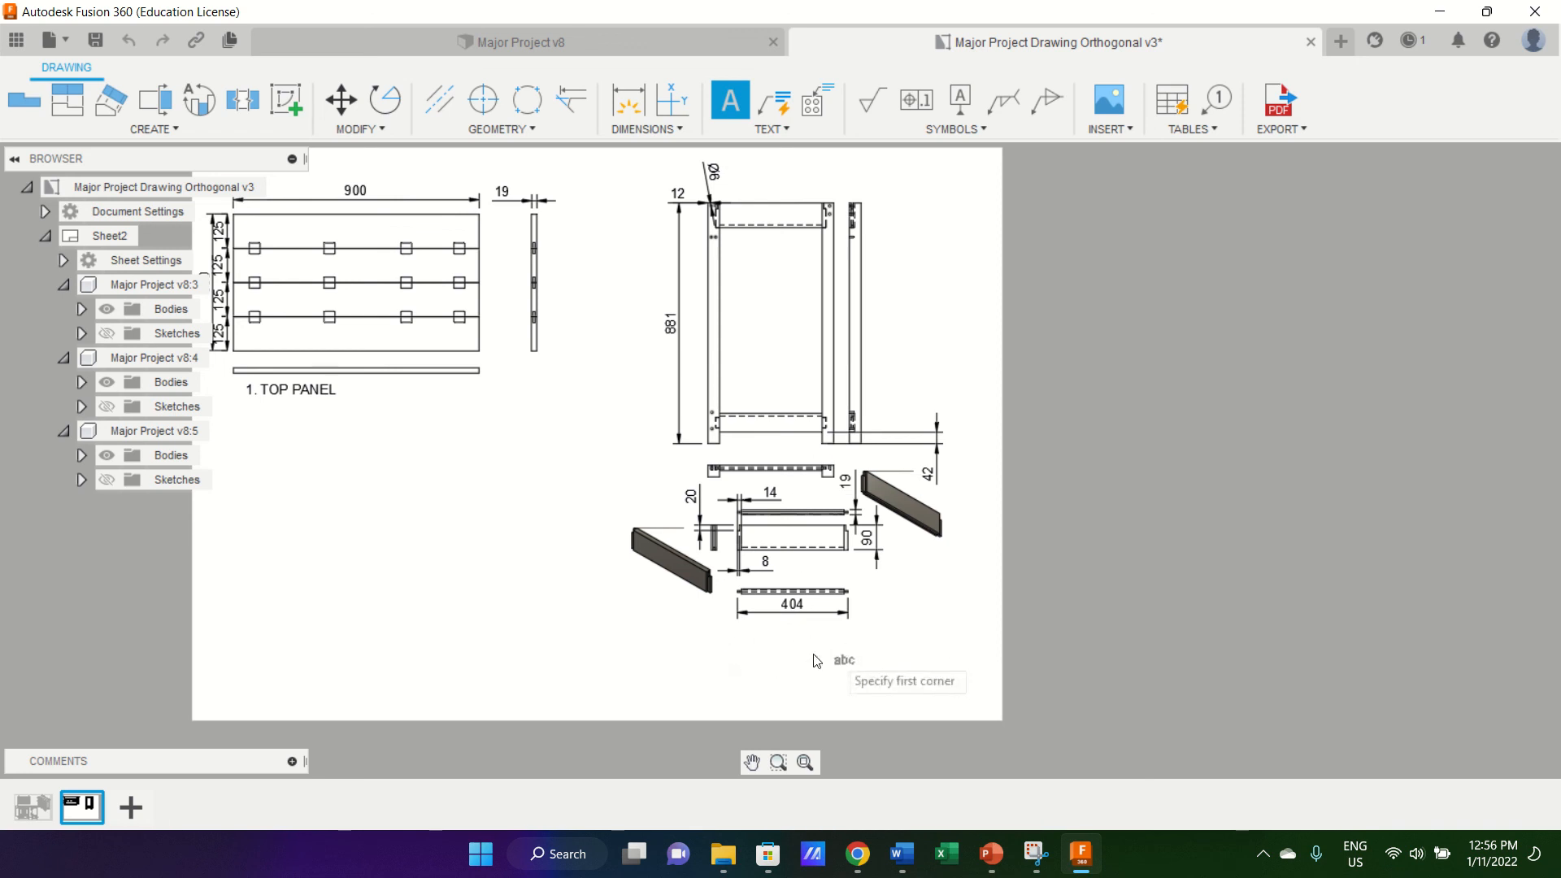
{"action": "left_click", "coordinate": [691, 634]}
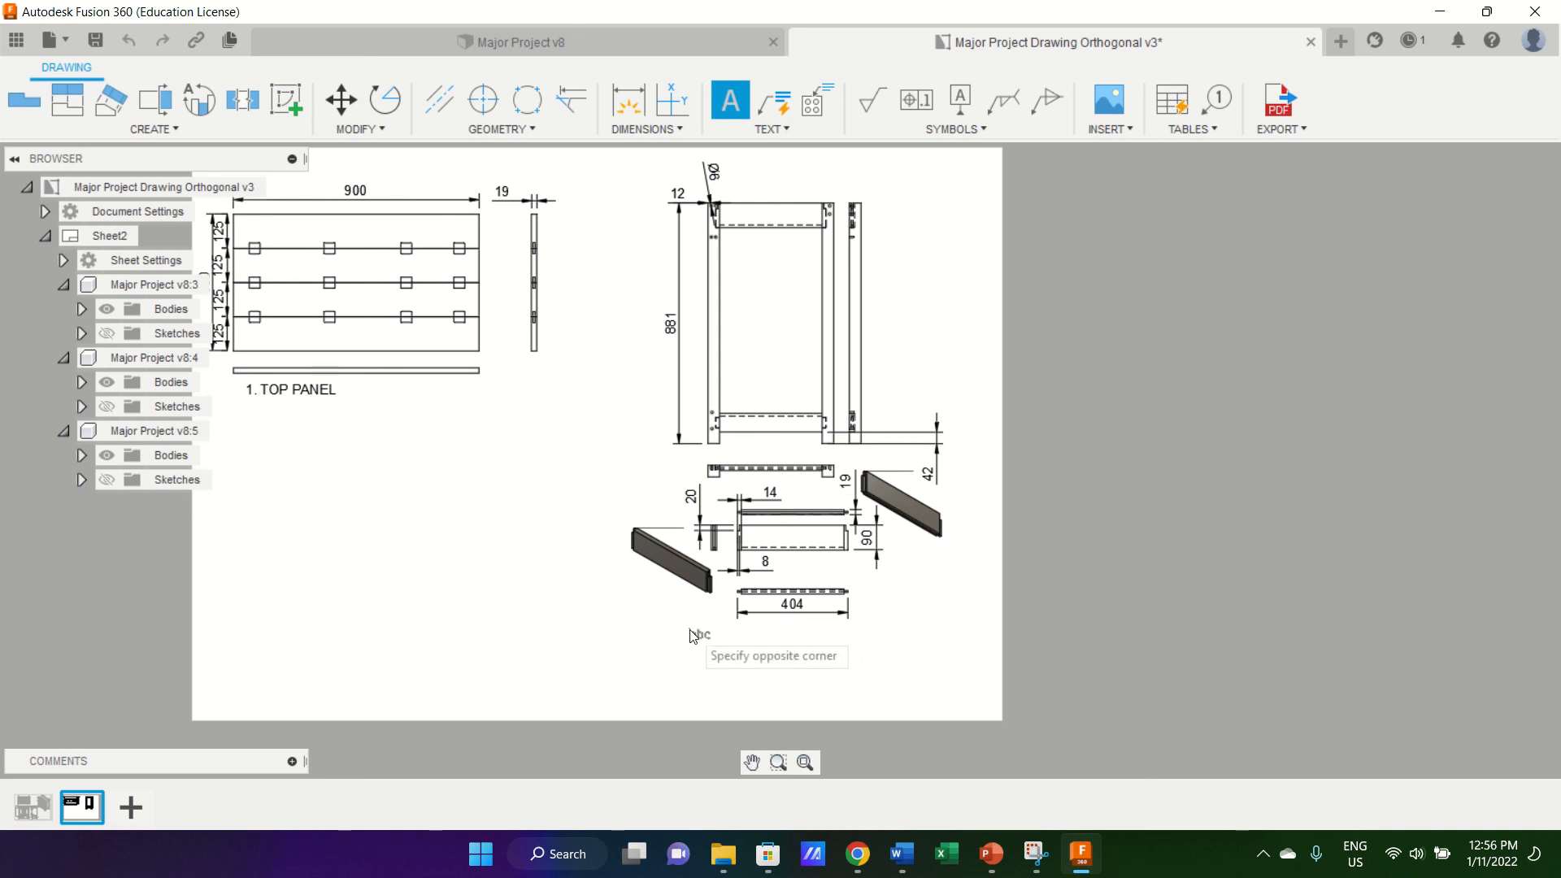
{"action": "left_click", "coordinate": [898, 664]}
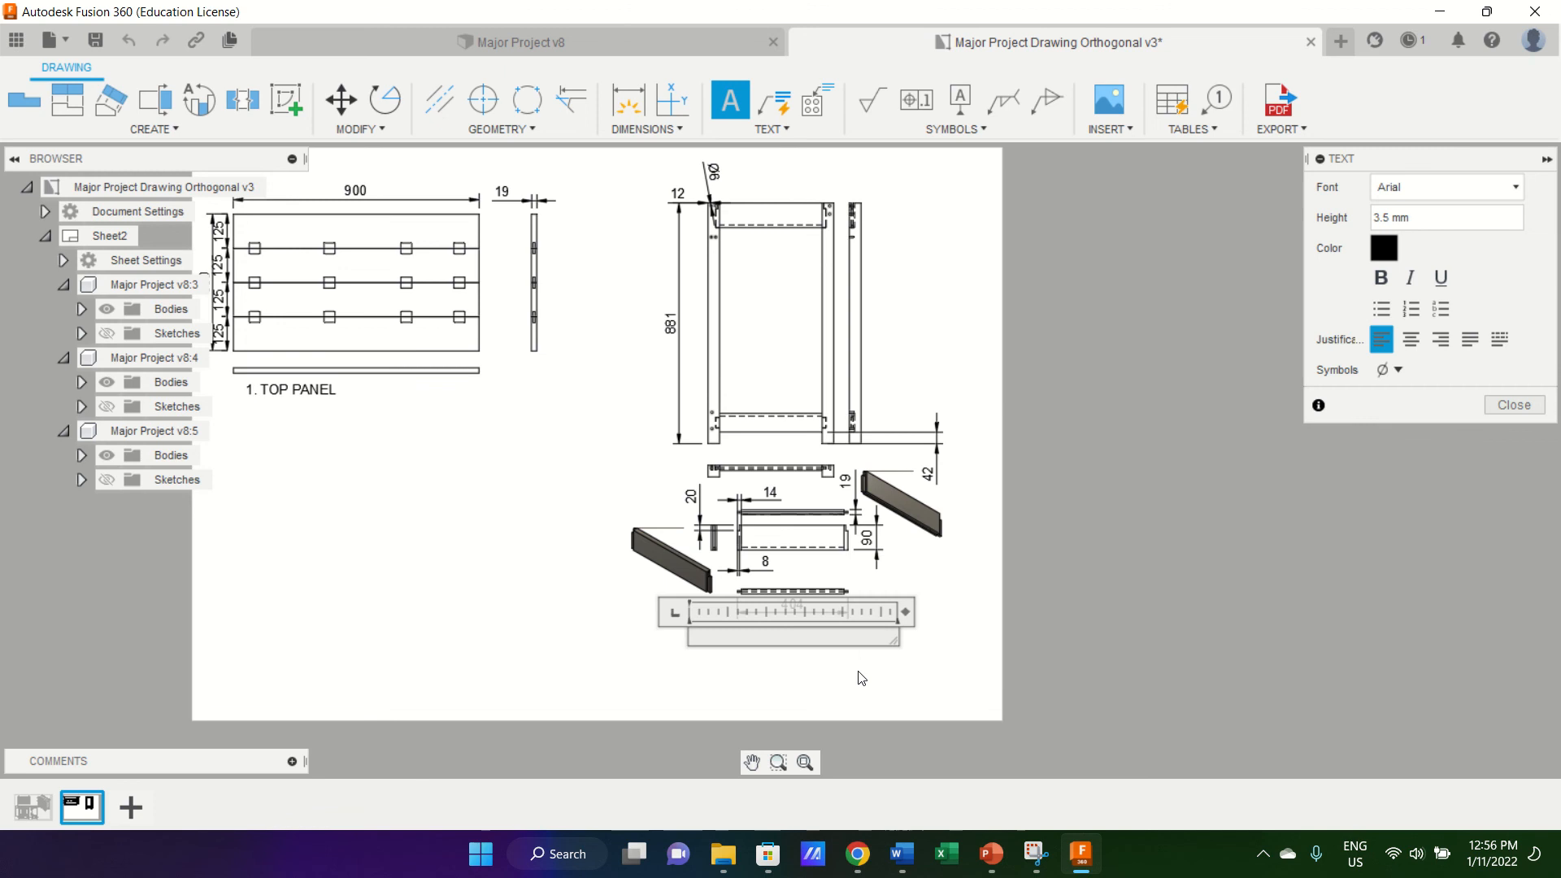
{"action": "type", "text": "2. RIGHT SIDE PANEL"}
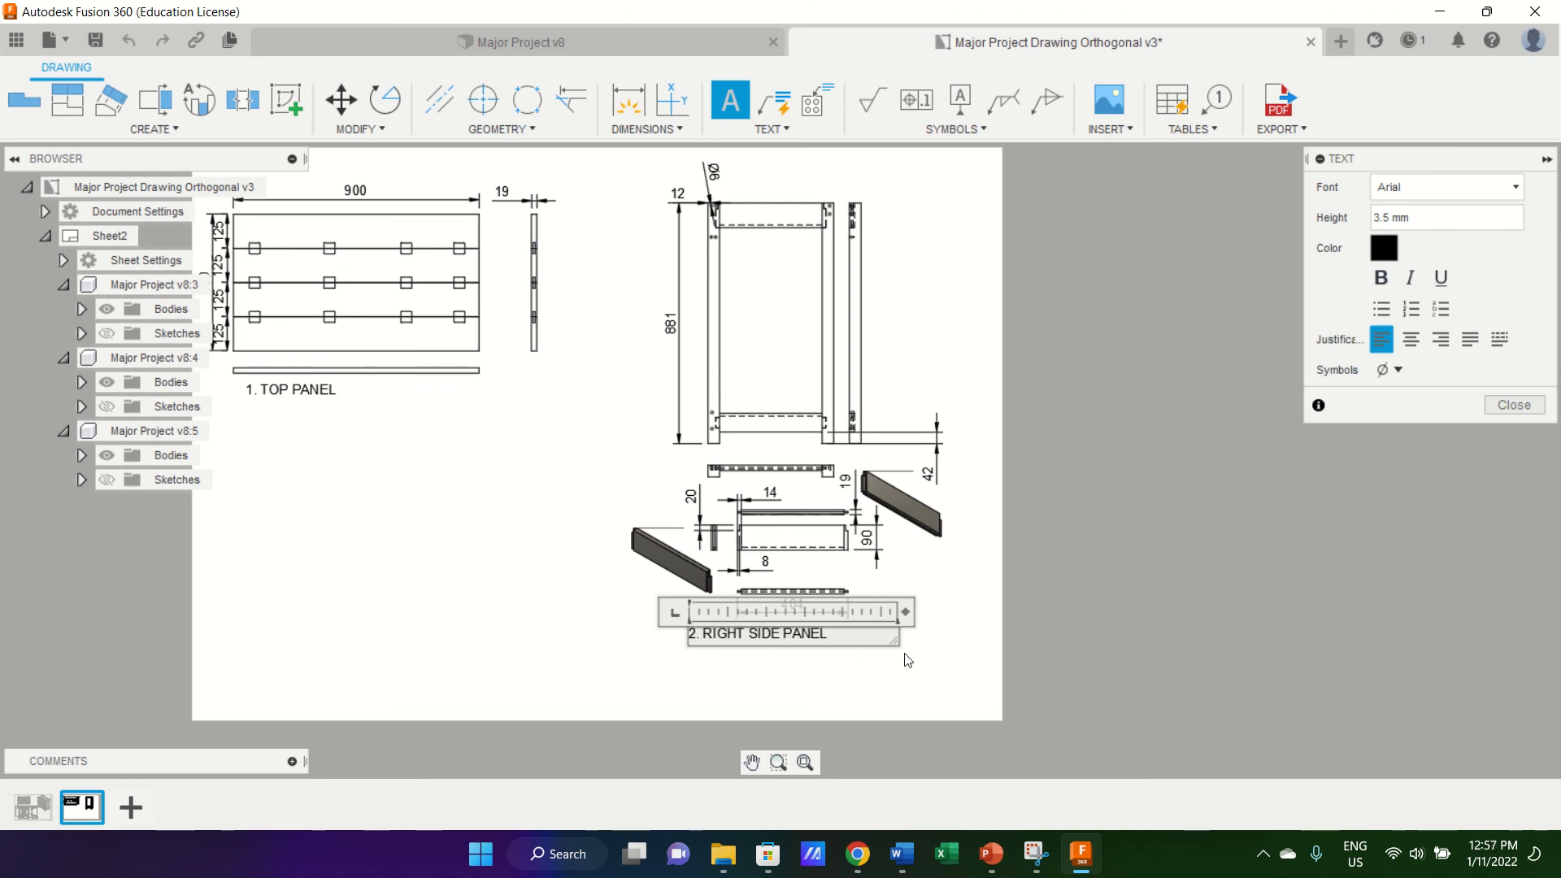
{"action": "left_click", "coordinate": [1514, 405]}
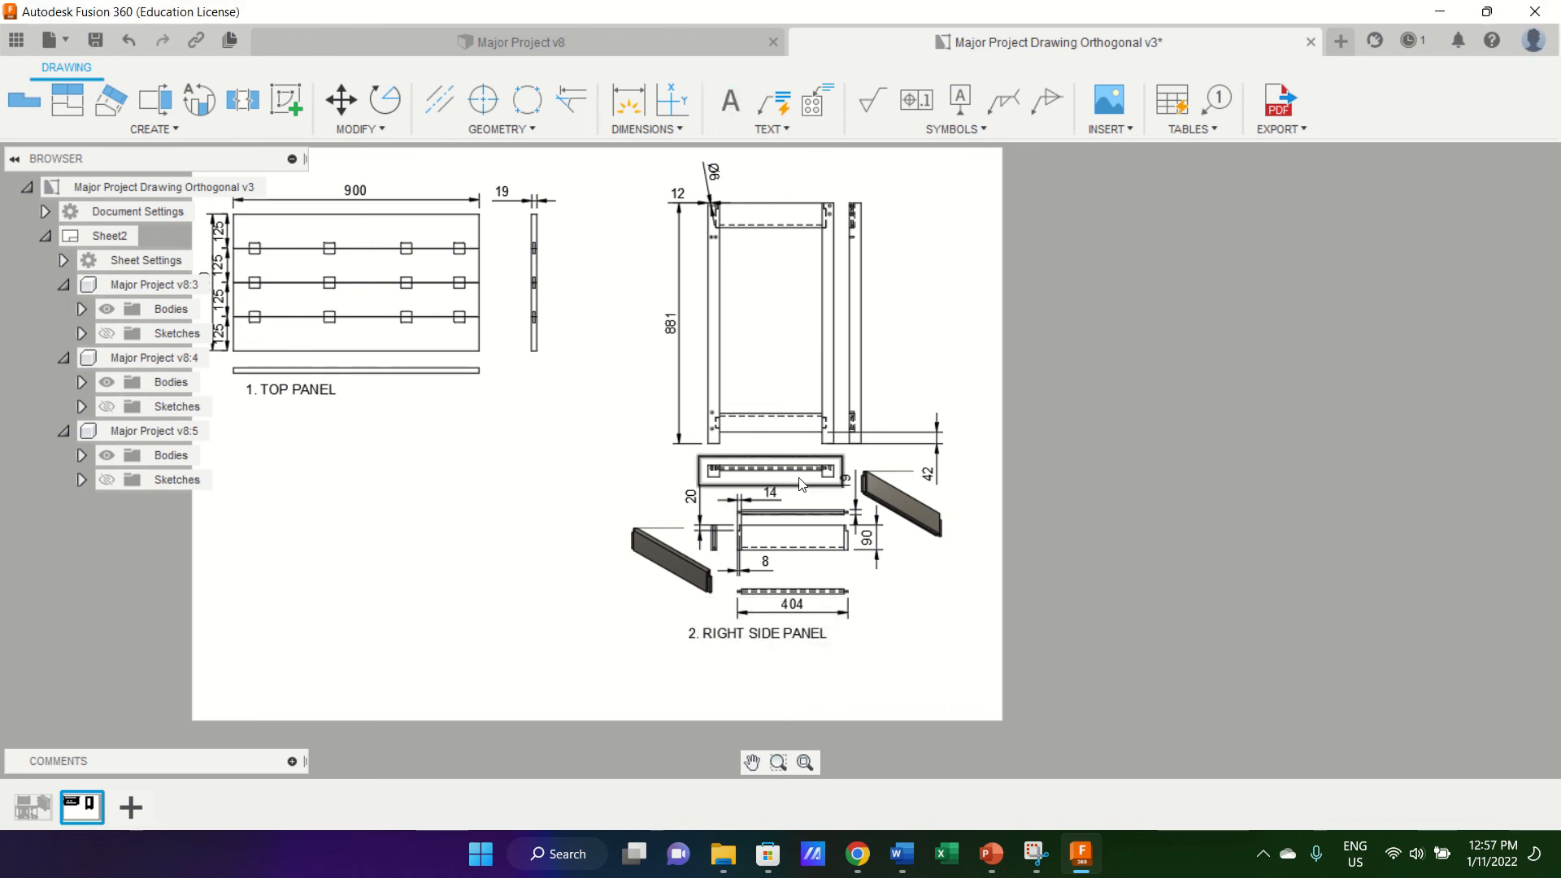
Save the orthogonal drawing as a new version with the description "User Saved".
{"action": "scroll", "coordinate": [797, 482], "scroll_direction": "up", "scroll_amount": 5}
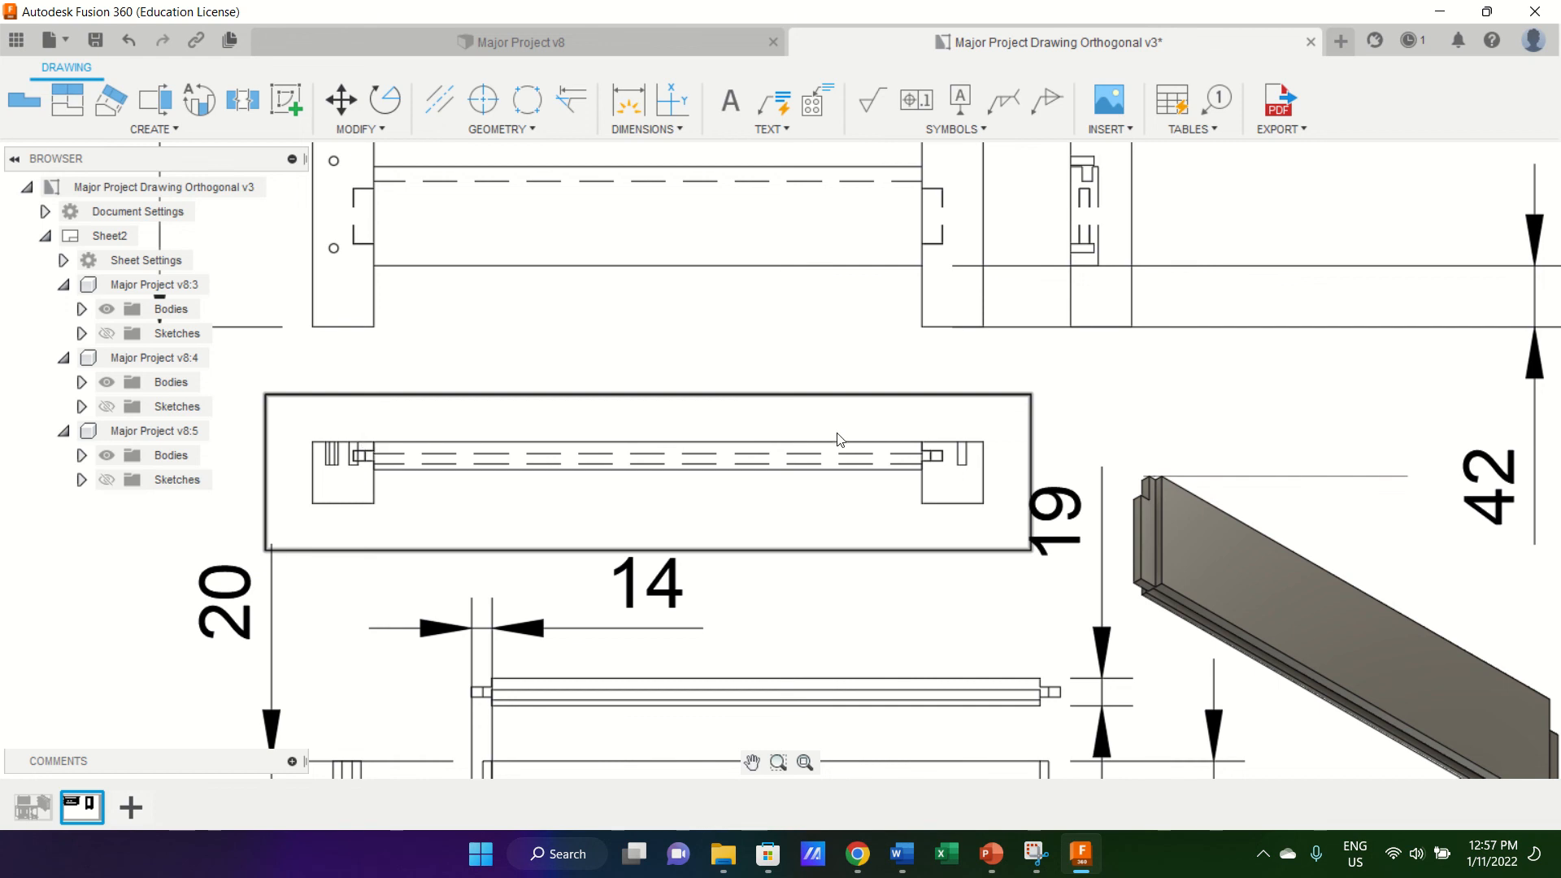
{"action": "scroll", "coordinate": [841, 452], "scroll_direction": "down", "scroll_amount": 10}
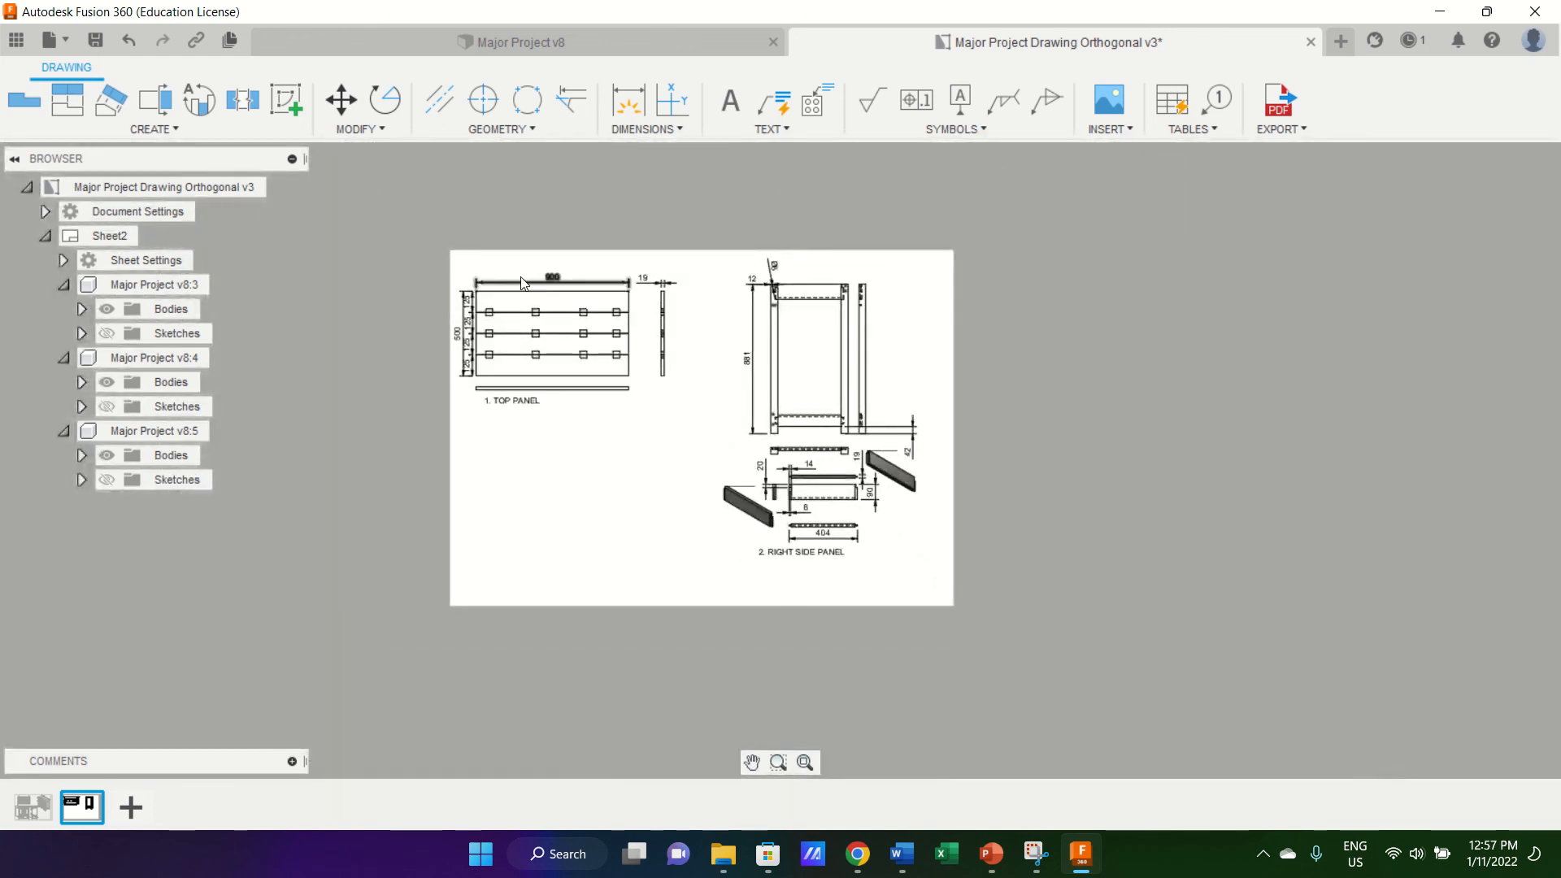
{"action": "scroll", "coordinate": [486, 268], "scroll_direction": "up", "scroll_amount": 4}
{"action": "scroll", "coordinate": [486, 269], "scroll_direction": "down", "scroll_amount": 3}
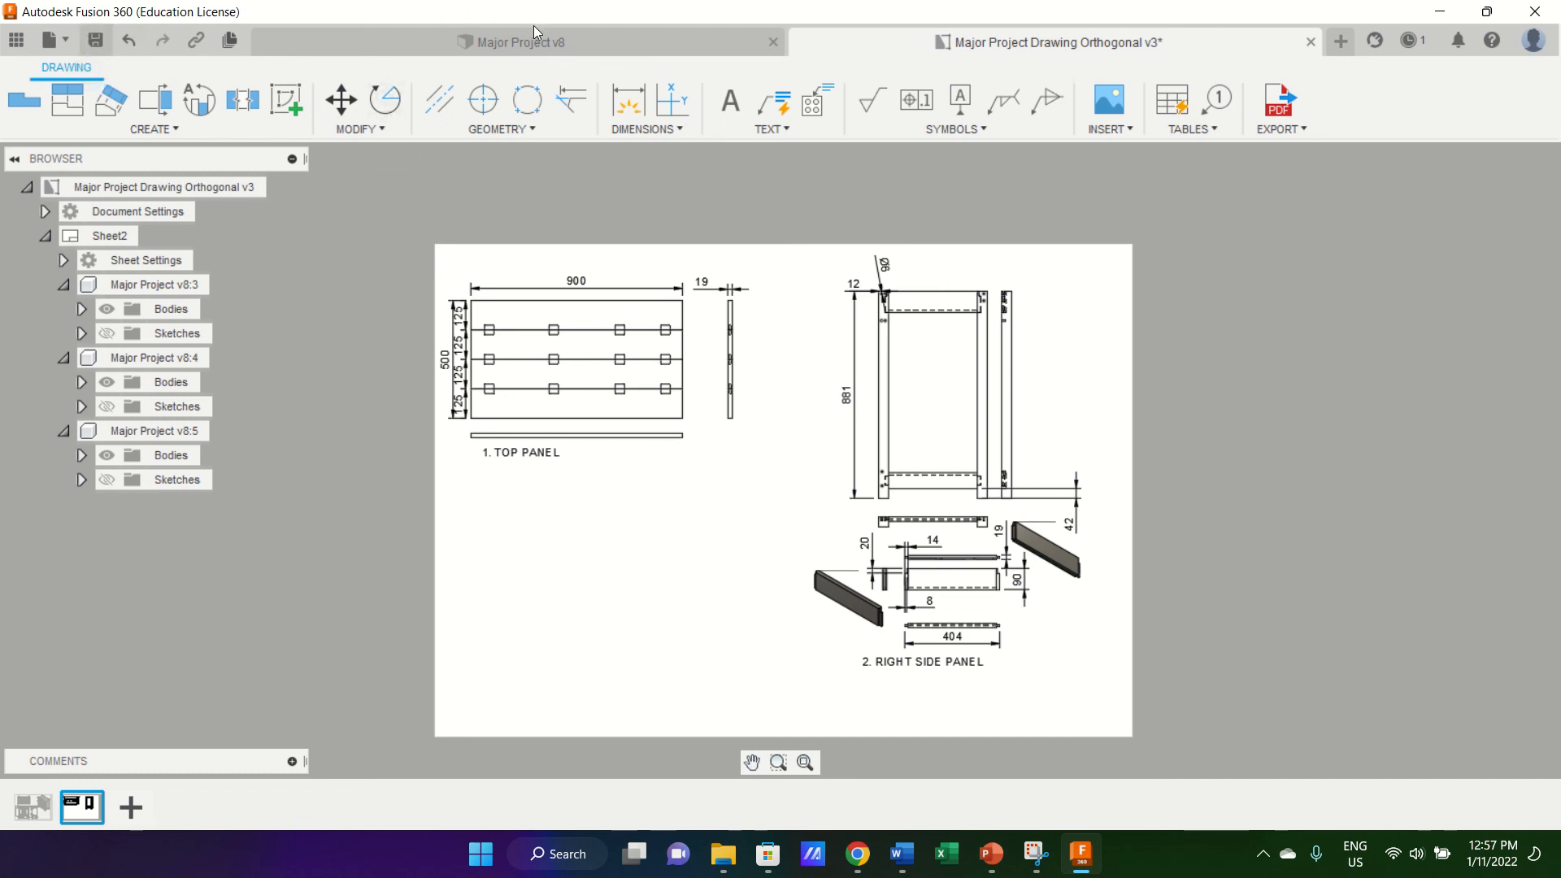
{"action": "left_click", "coordinate": [805, 478]}
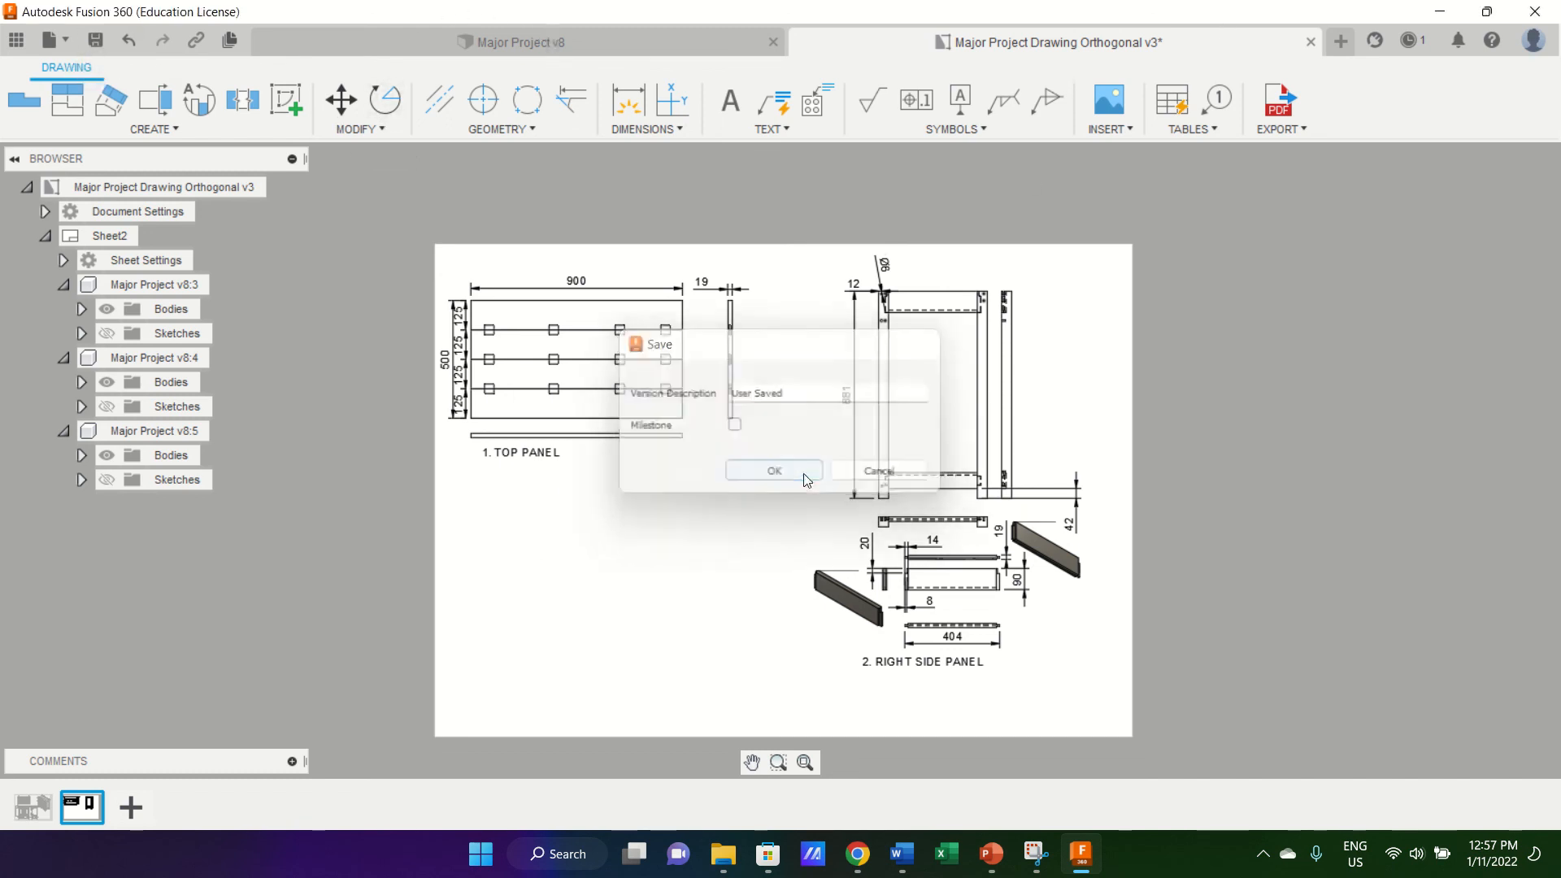
Switch to the Major Project design and go to the start of its list of bodies.
{"action": "left_click", "coordinate": [572, 41]}
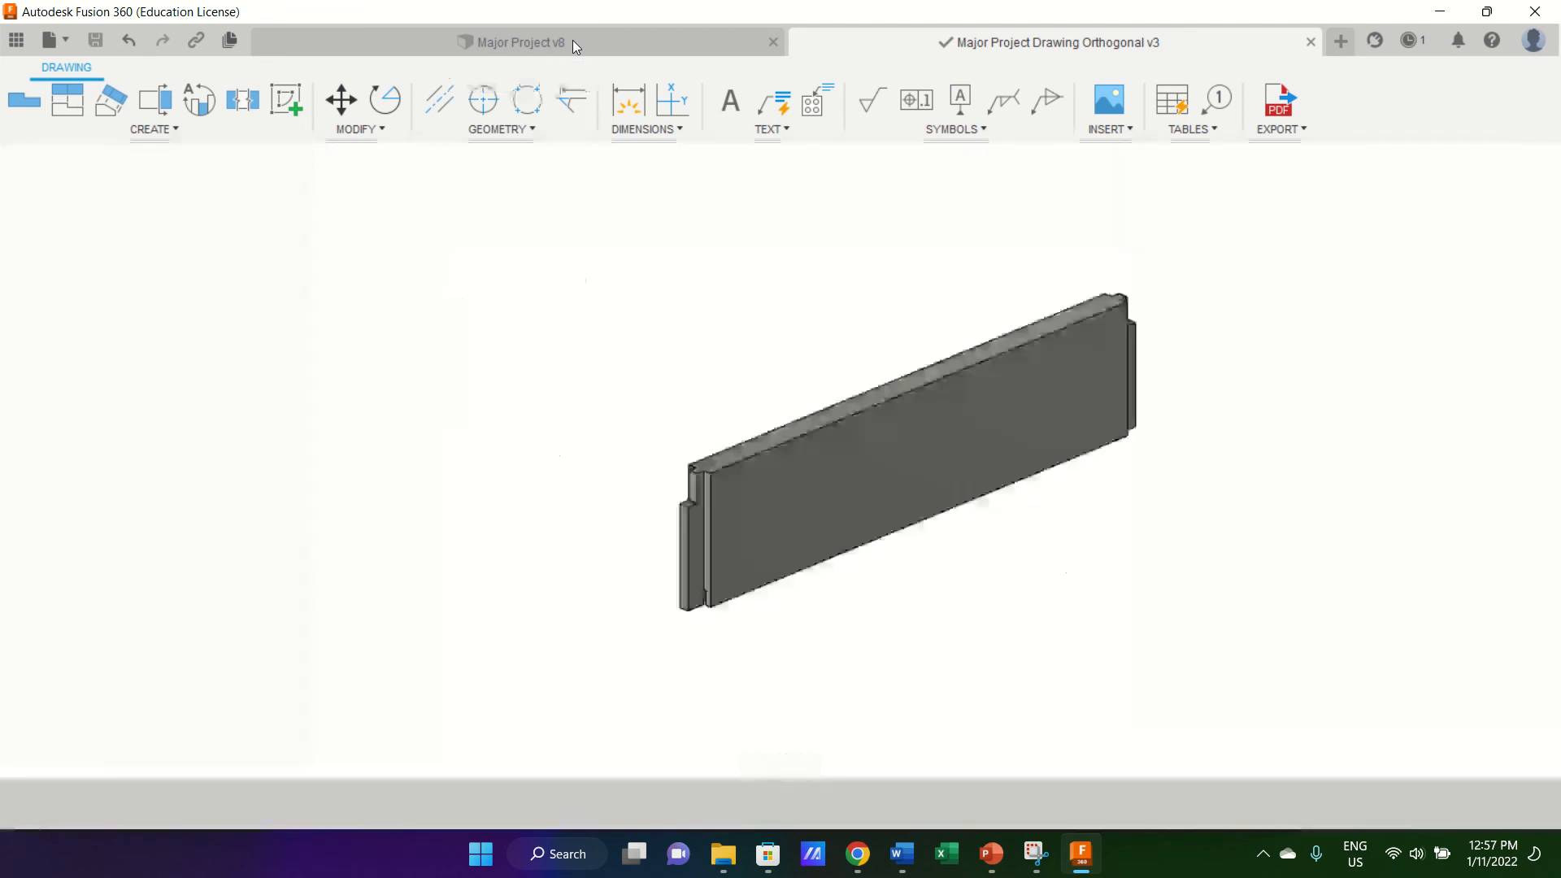
{"action": "scroll", "coordinate": [729, 348], "scroll_direction": "down", "scroll_amount": 3}
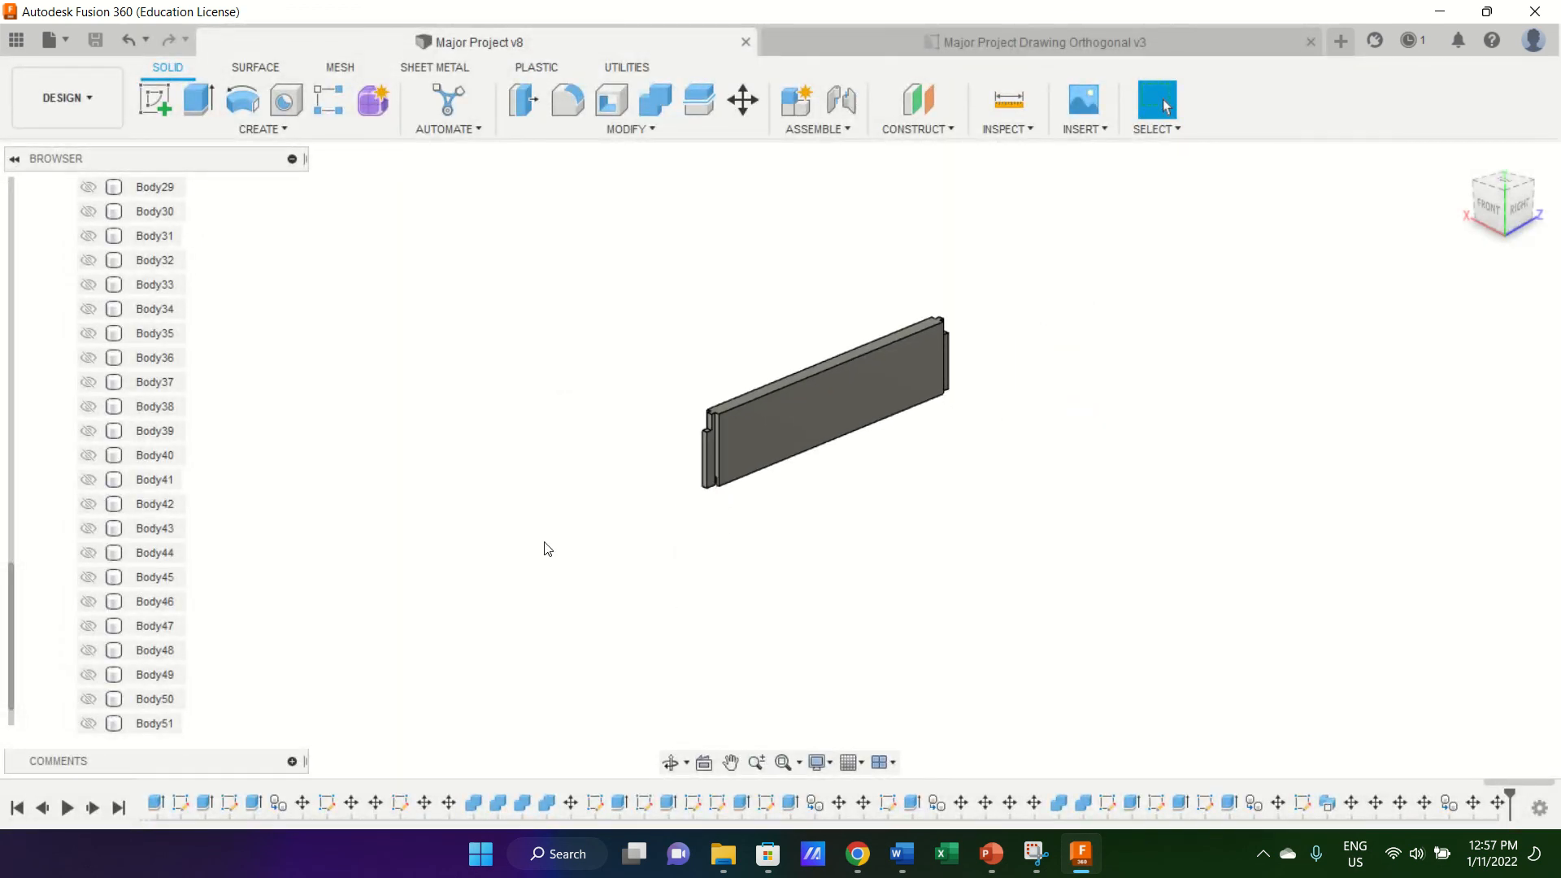
{"action": "scroll", "coordinate": [98, 527], "scroll_direction": "up", "scroll_amount": 10}
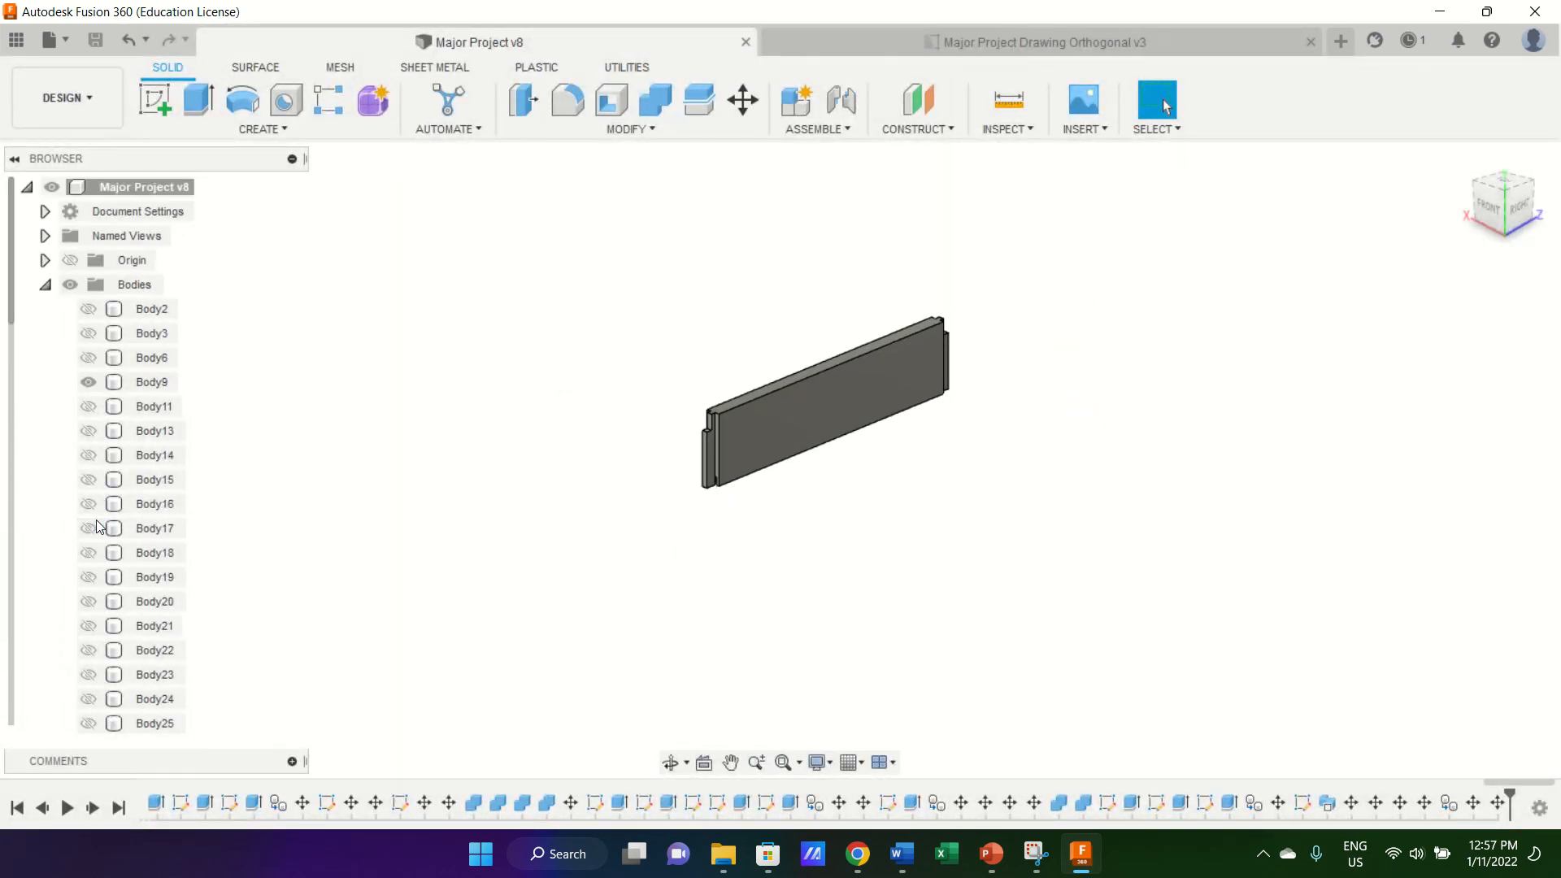
{"action": "scroll", "coordinate": [98, 527], "scroll_direction": "down", "scroll_amount": 1}
{"action": "left_click", "coordinate": [88, 357]}
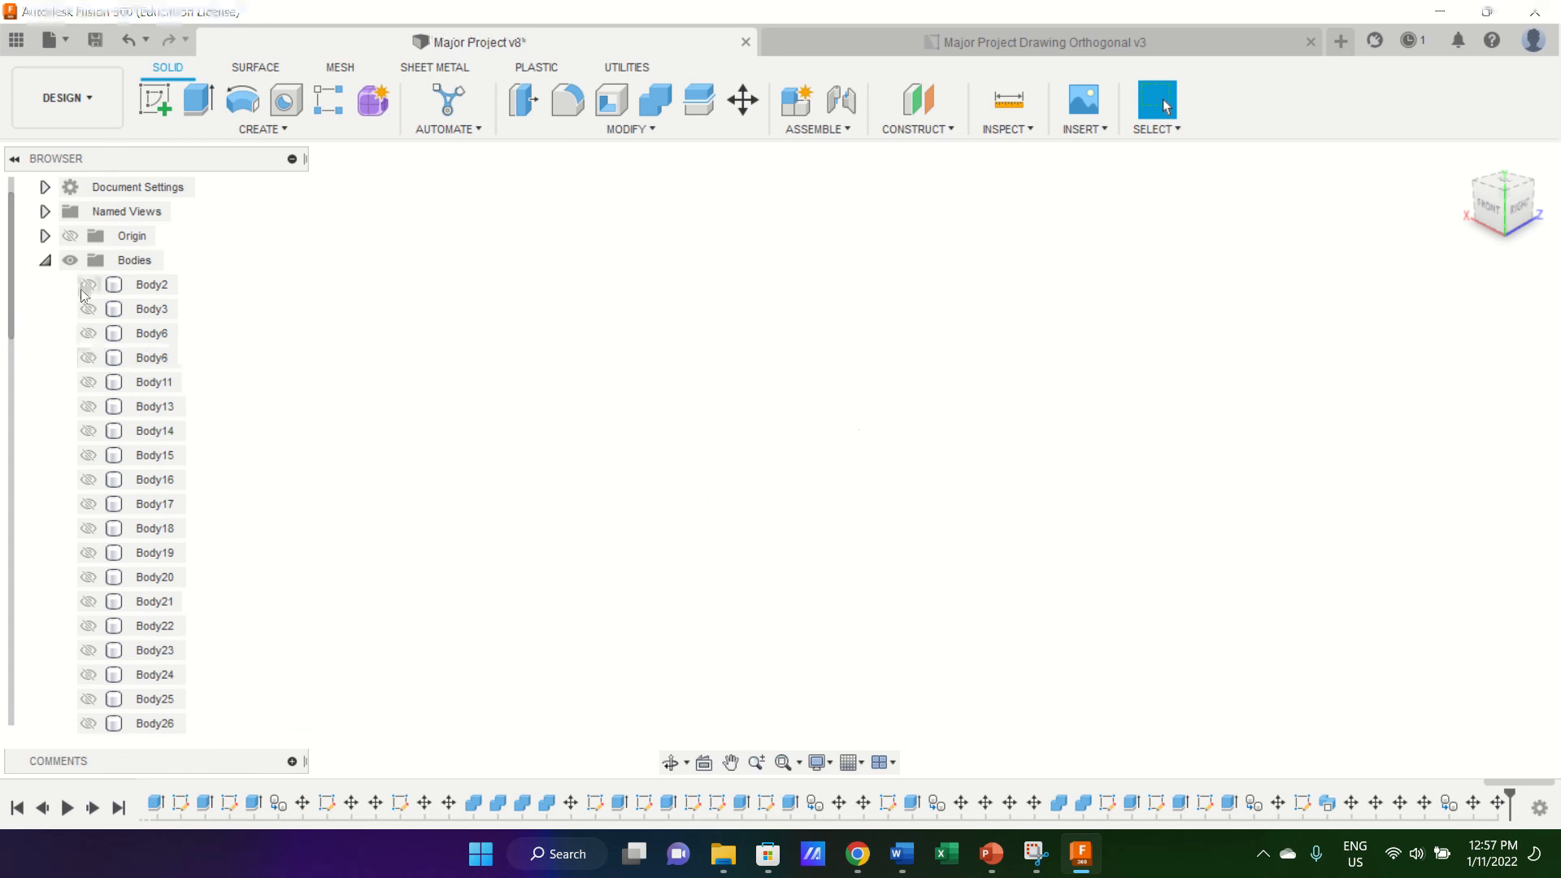
{"action": "left_click", "coordinate": [75, 262]}
{"action": "left_click", "coordinate": [73, 262]}
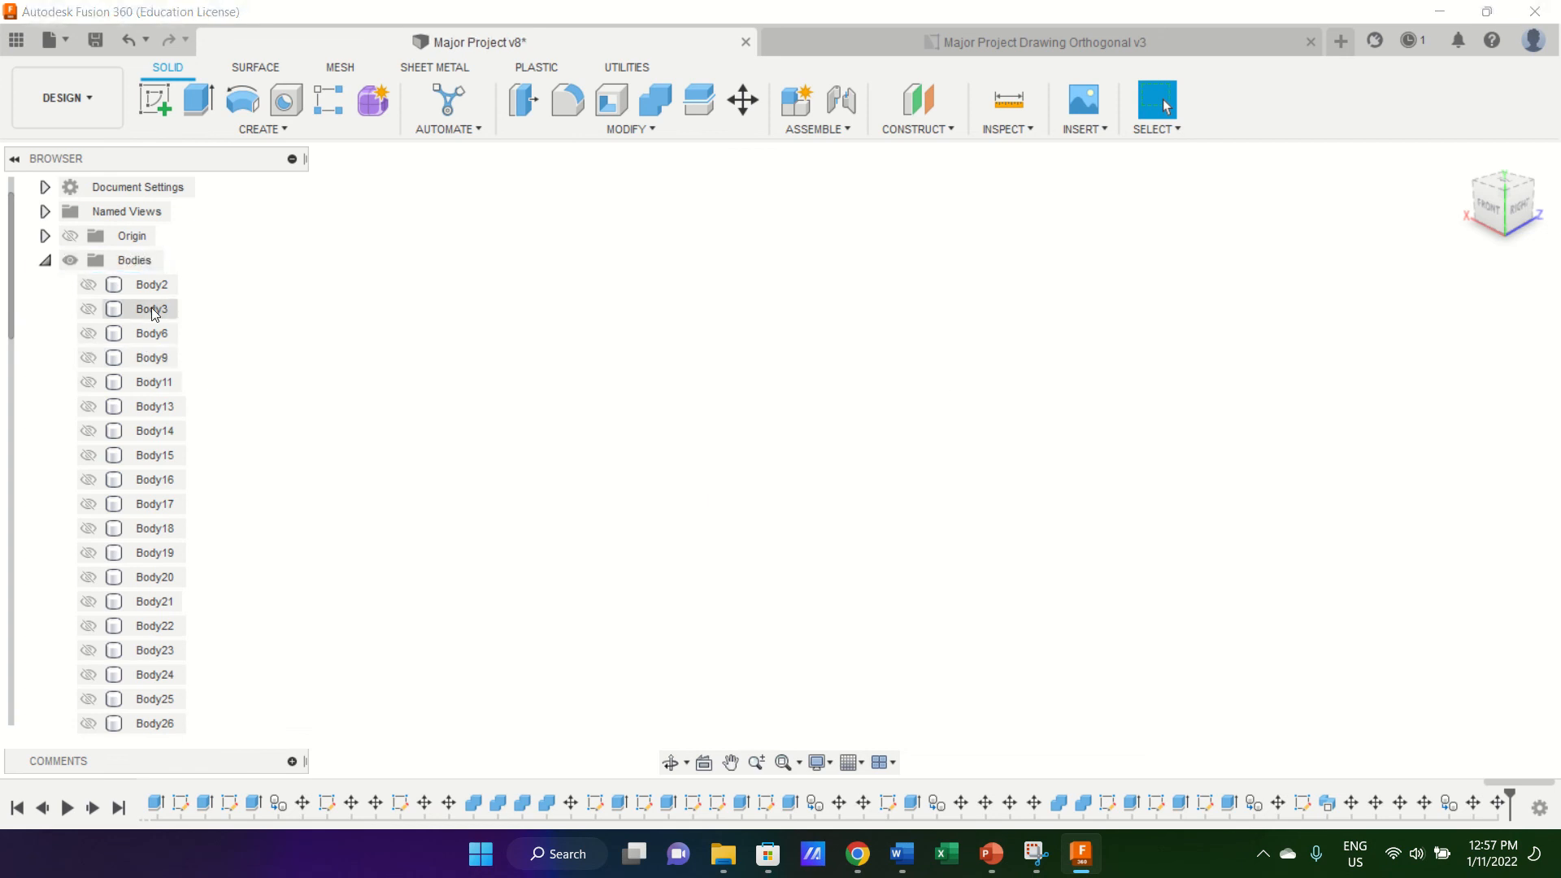
Turn on the visibility of every listed body from Body2 to Body26, leaving Body27 and above hidden.
{"action": "left_click", "coordinate": [88, 285]}
{"action": "left_click", "coordinate": [88, 309]}
{"action": "left_click", "coordinate": [88, 333]}
{"action": "left_click", "coordinate": [88, 358]}
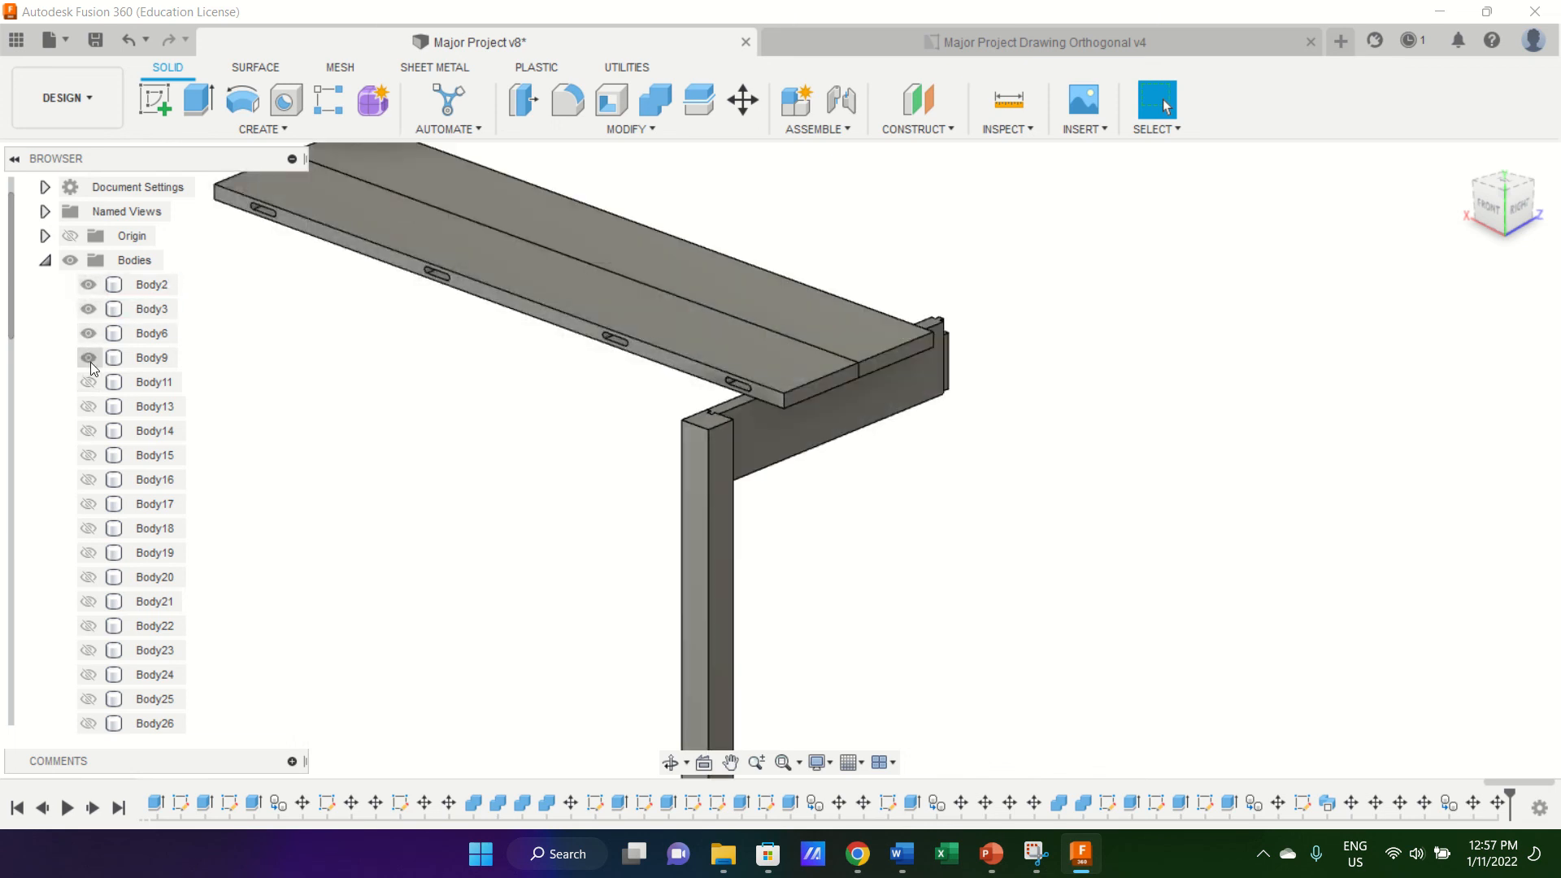
{"action": "left_click", "coordinate": [88, 382]}
{"action": "left_click", "coordinate": [88, 406]}
{"action": "left_click", "coordinate": [88, 431]}
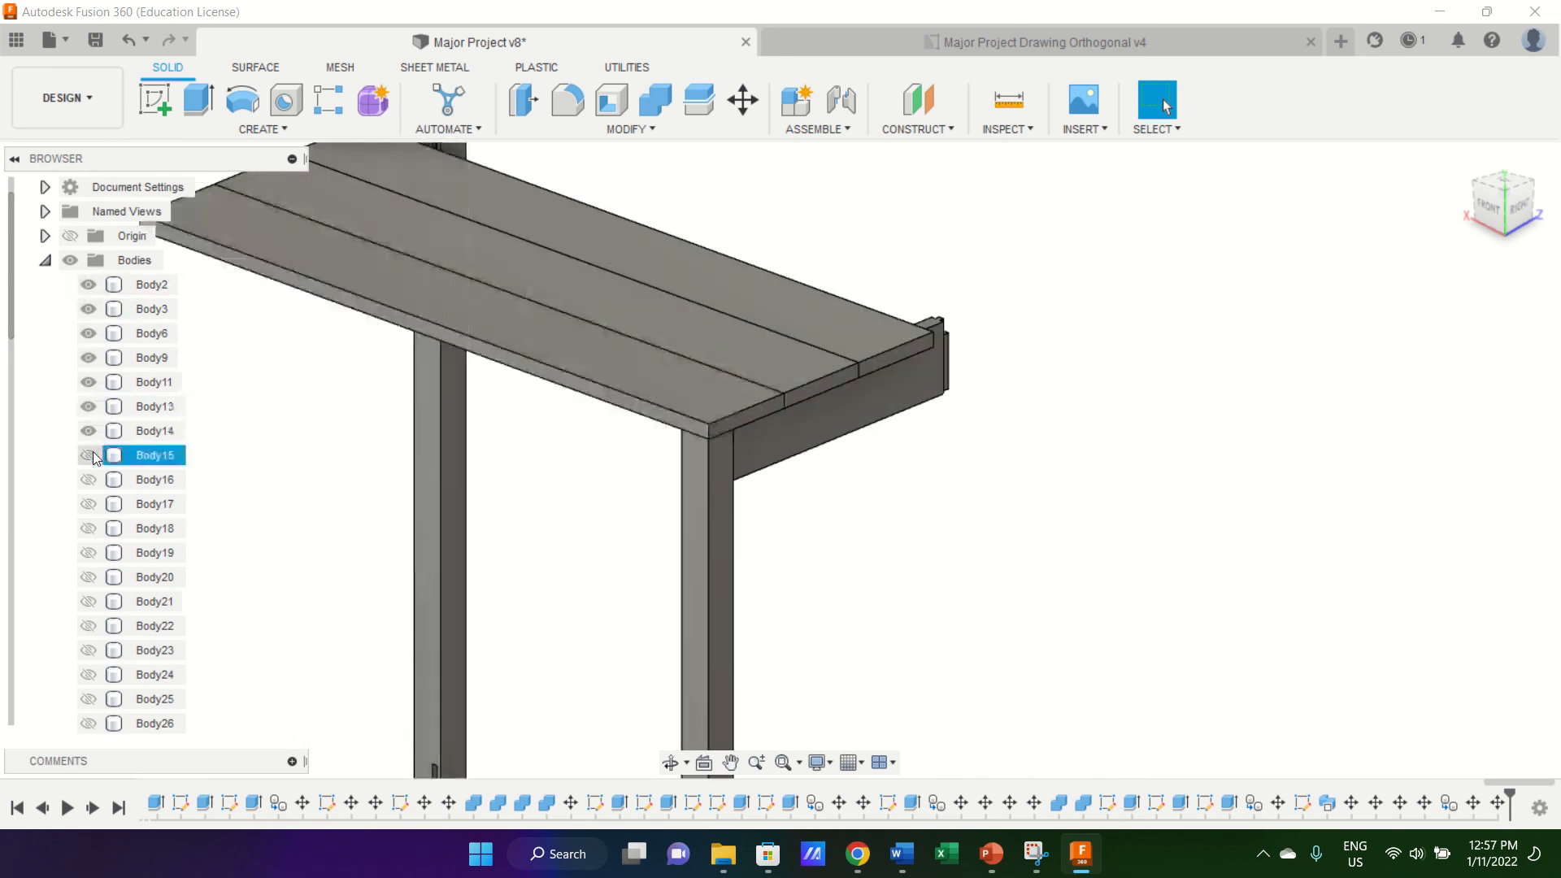
{"action": "left_click", "coordinate": [88, 455]}
{"action": "left_click", "coordinate": [89, 480]}
{"action": "left_click", "coordinate": [88, 504]}
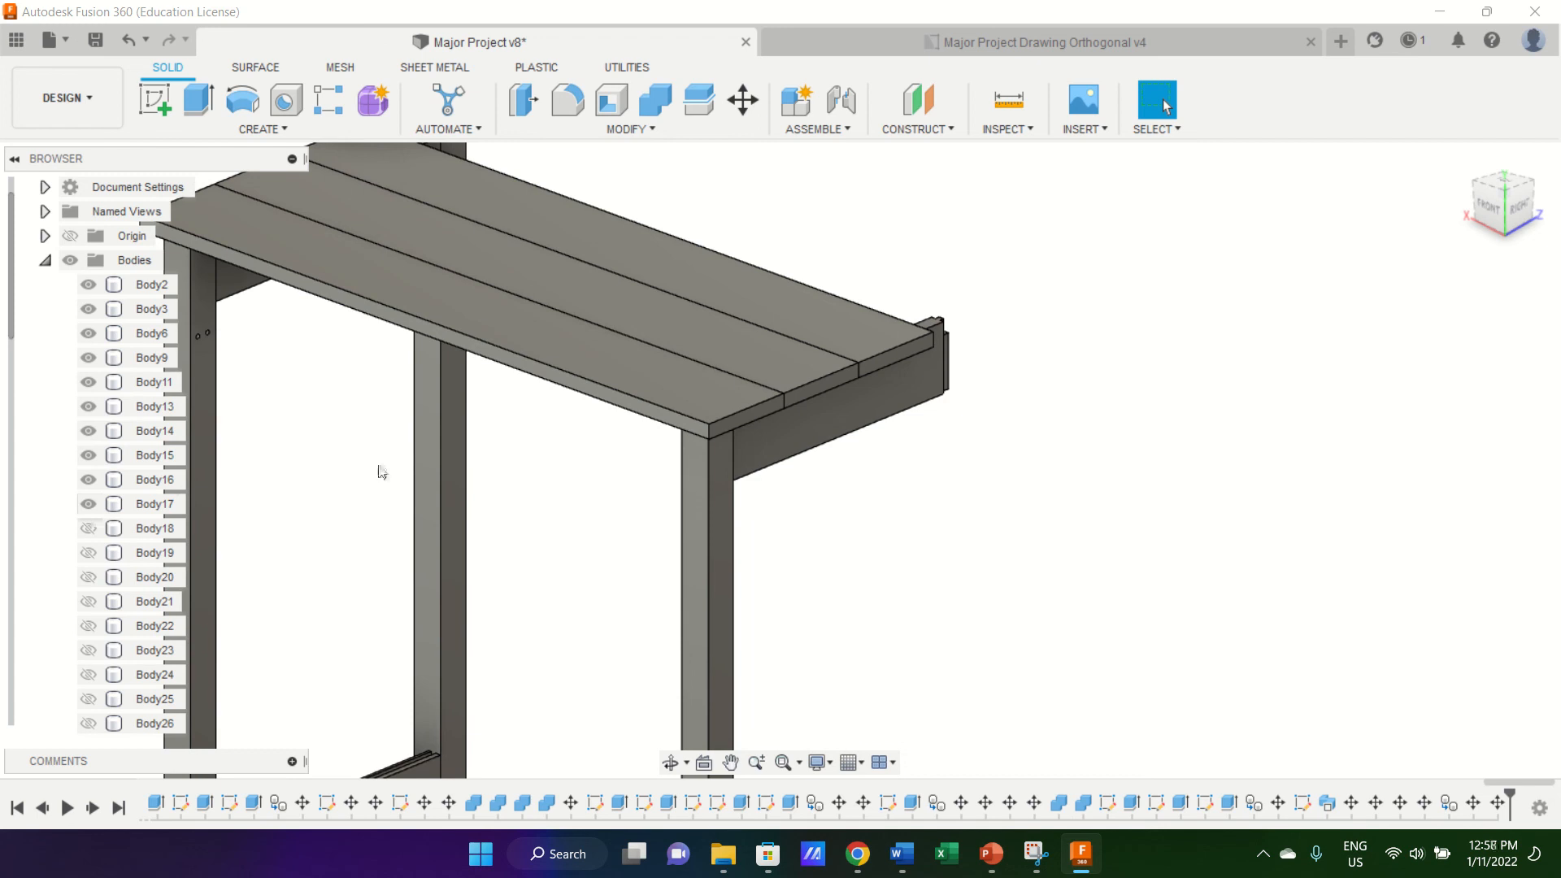
{"action": "scroll", "coordinate": [378, 468], "scroll_direction": "down", "scroll_amount": 5}
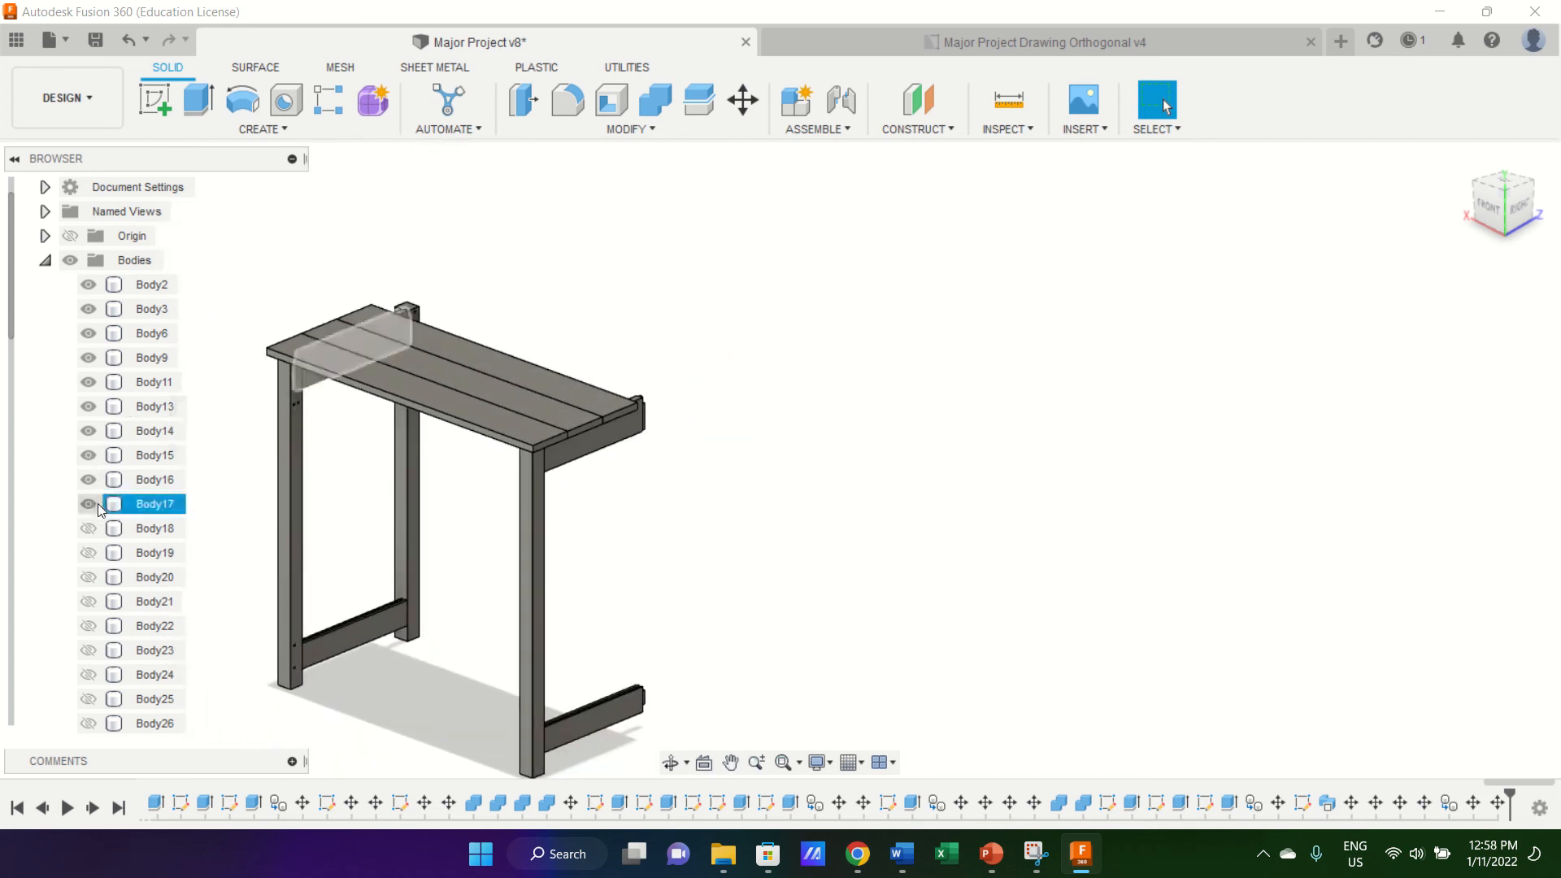
{"action": "left_click", "coordinate": [89, 528]}
{"action": "left_click", "coordinate": [88, 553]}
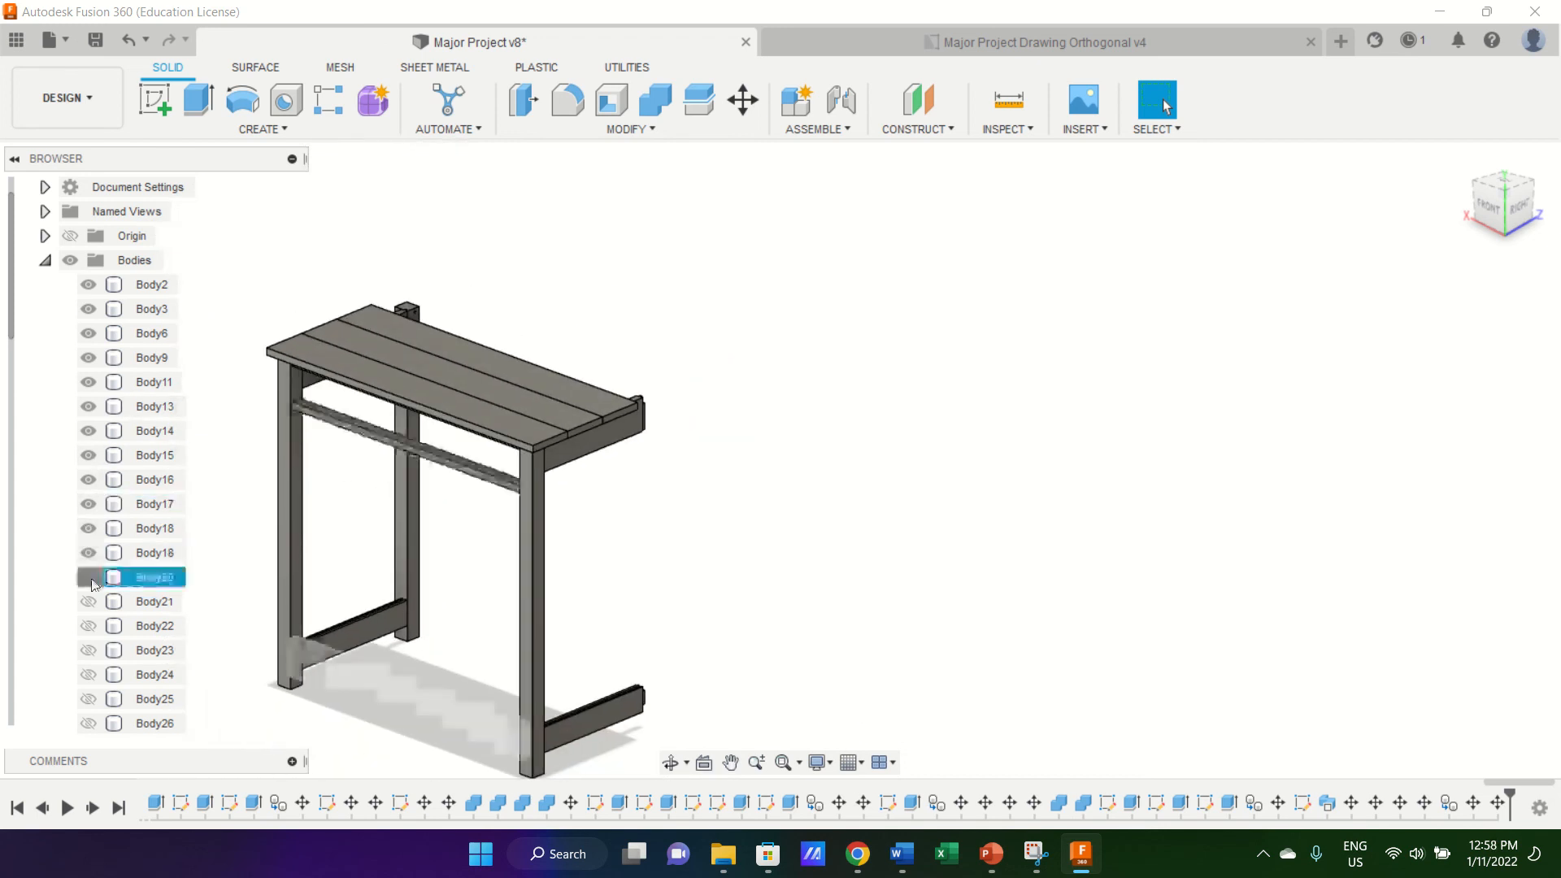
{"action": "left_click", "coordinate": [89, 577]}
{"action": "left_click", "coordinate": [89, 602]}
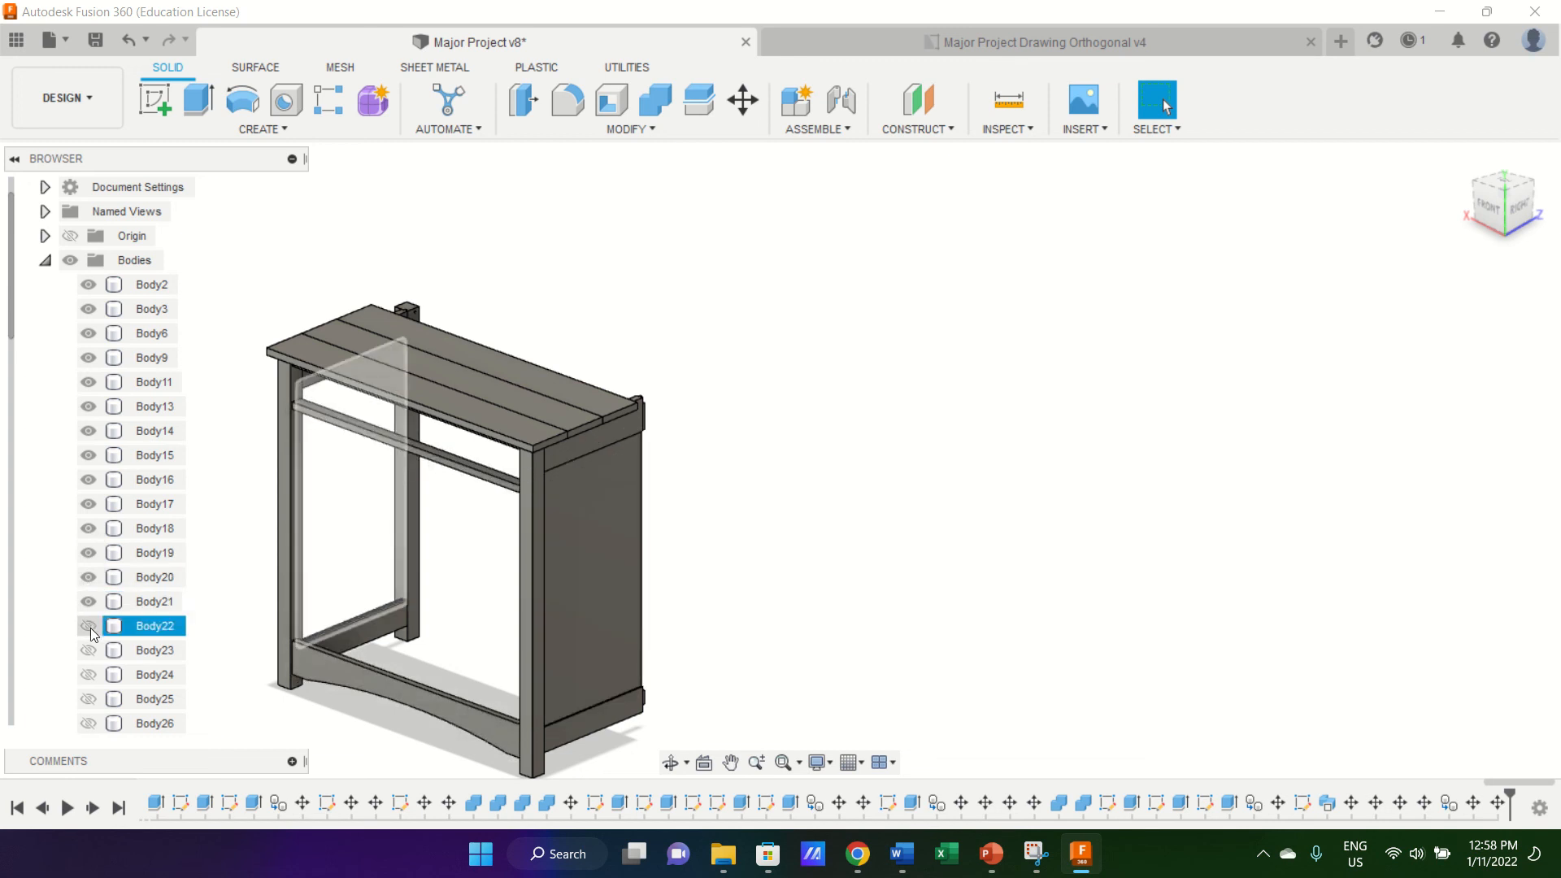
{"action": "left_click", "coordinate": [89, 626]}
{"action": "left_click", "coordinate": [89, 650]}
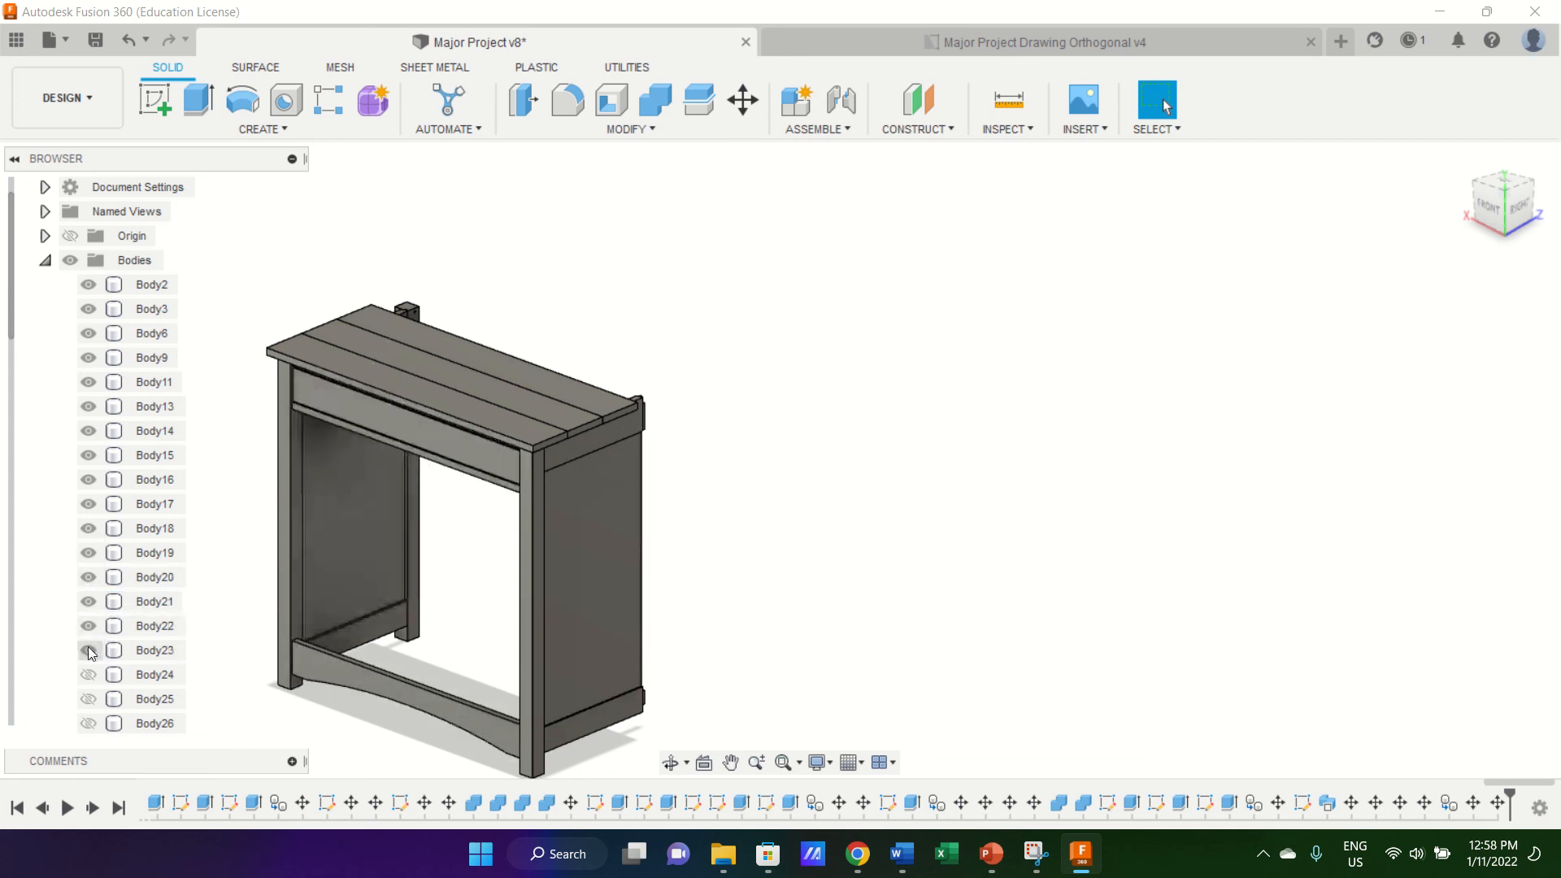
{"action": "left_click", "coordinate": [88, 675]}
{"action": "left_click", "coordinate": [89, 699]}
{"action": "left_click", "coordinate": [89, 723]}
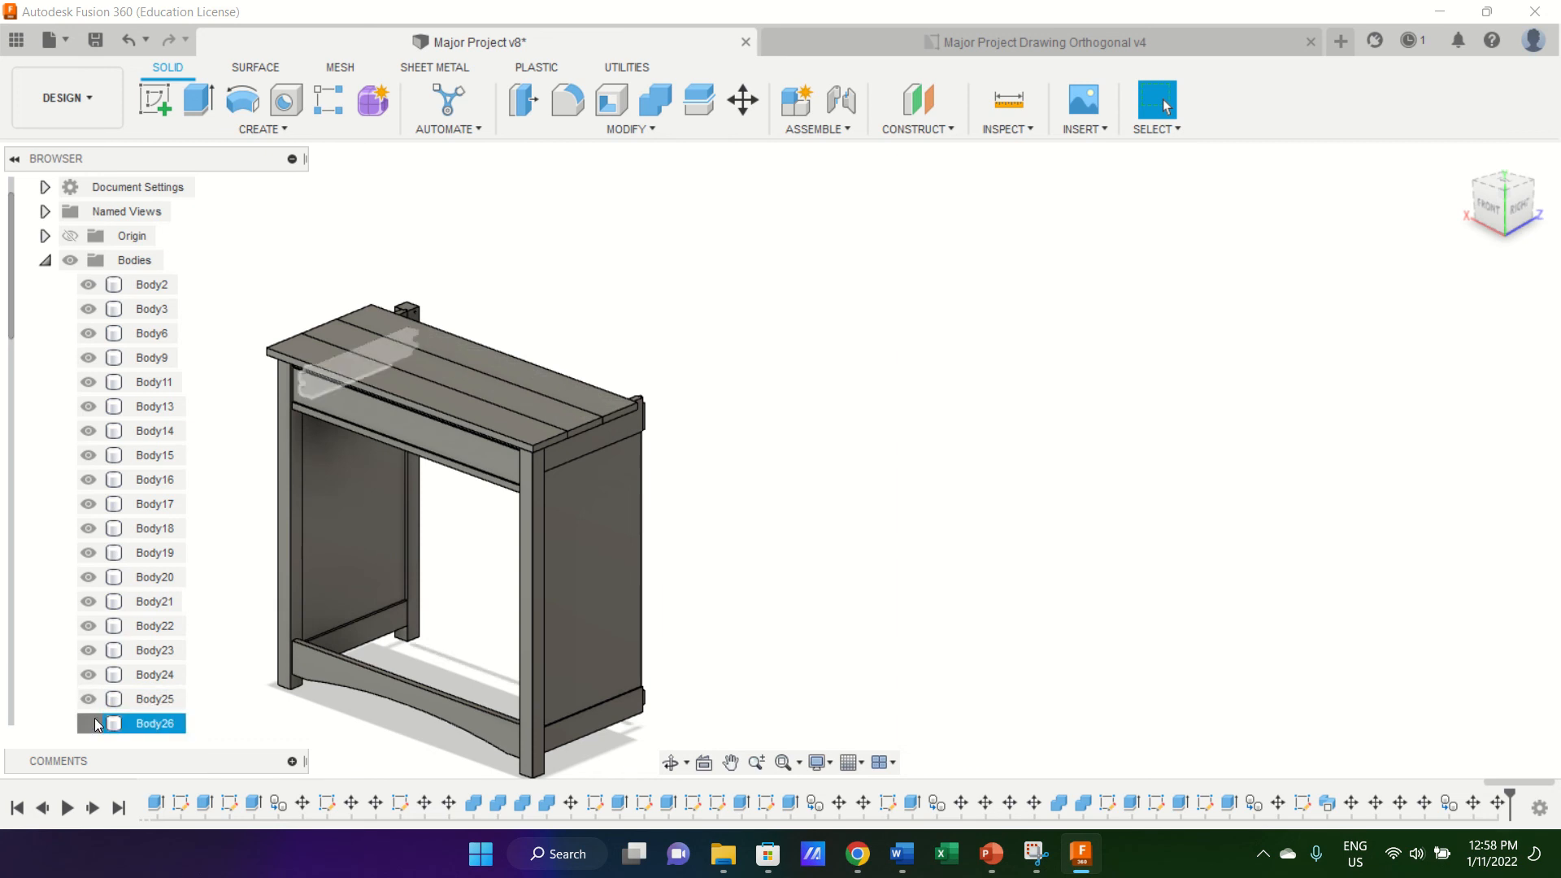
{"action": "scroll", "coordinate": [97, 651], "scroll_direction": "down", "scroll_amount": 6}
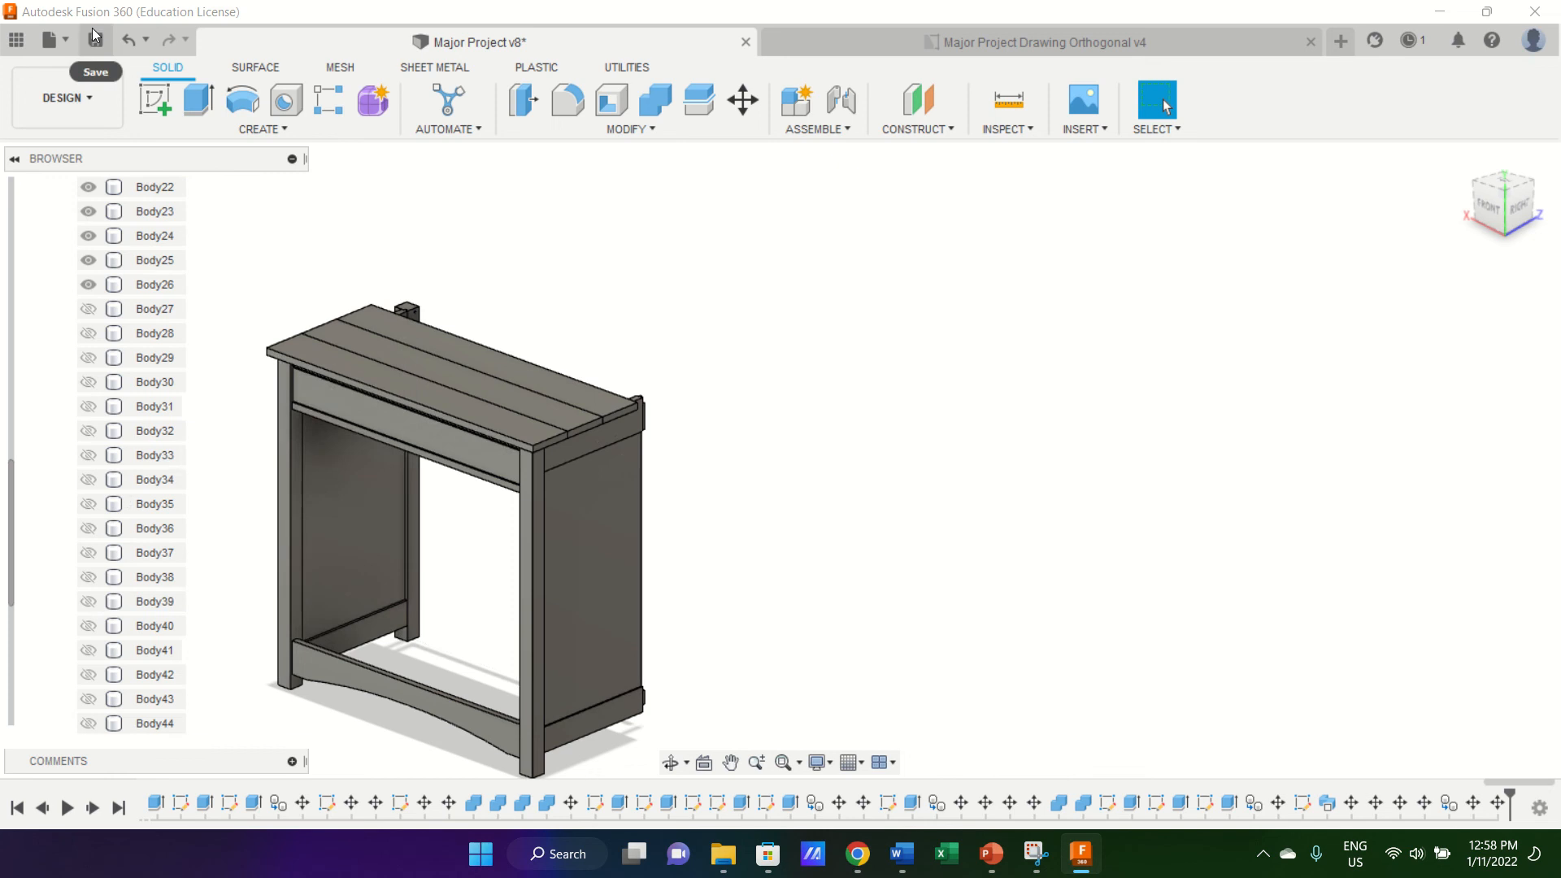
Create a drawing of the visible bodies on a new A4 sheet in Major Project Drawing Orthogonal, accepting the latest design version.
{"action": "left_click", "coordinate": [52, 39]}
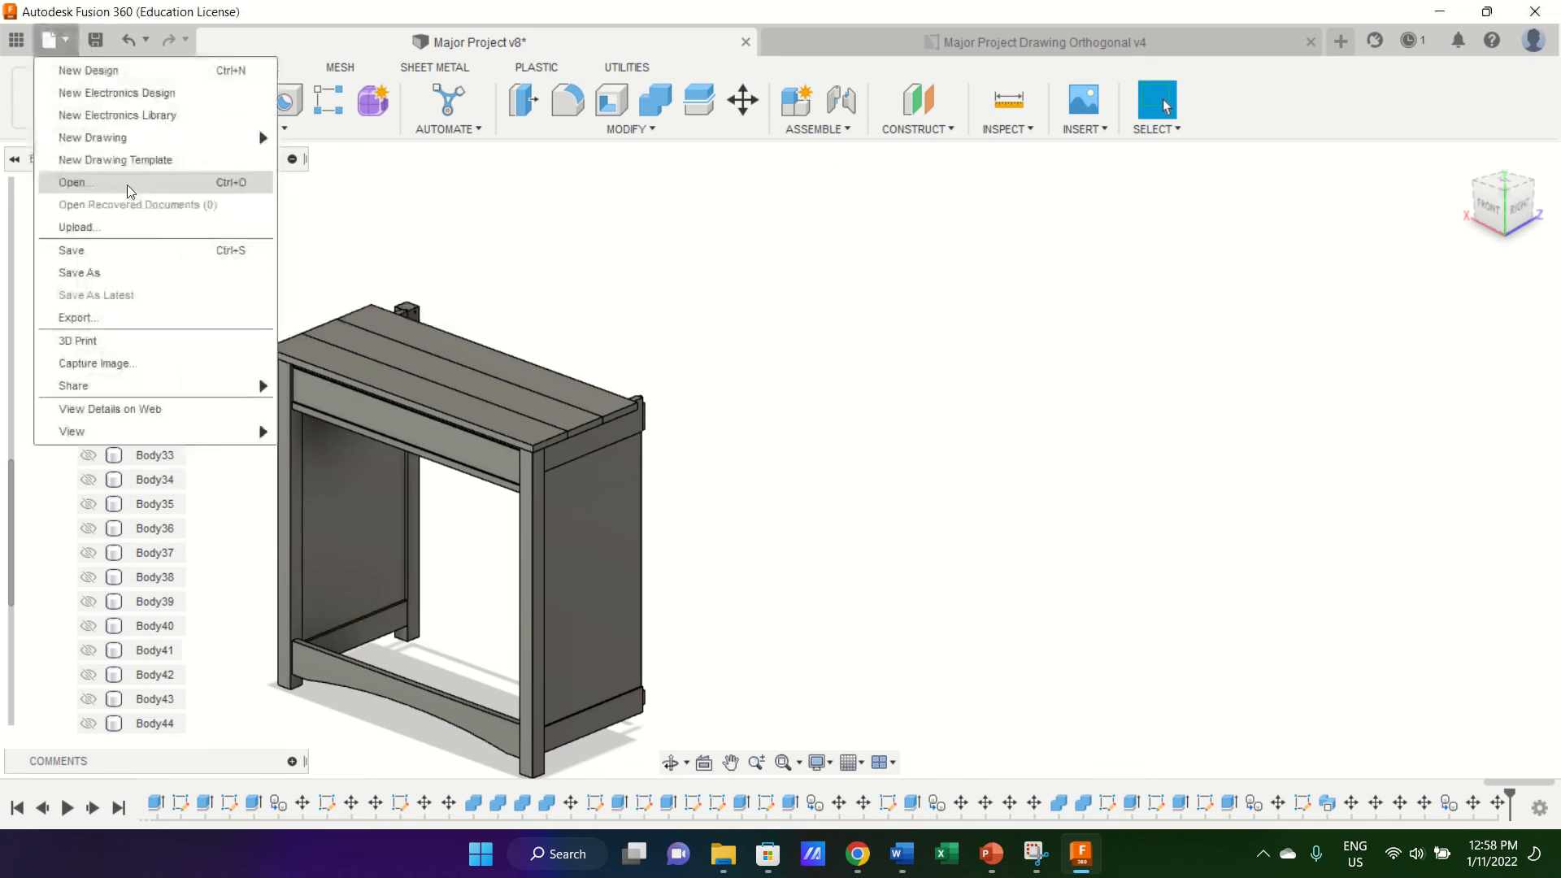
{"action": "mouse_move", "coordinate": [205, 138]}
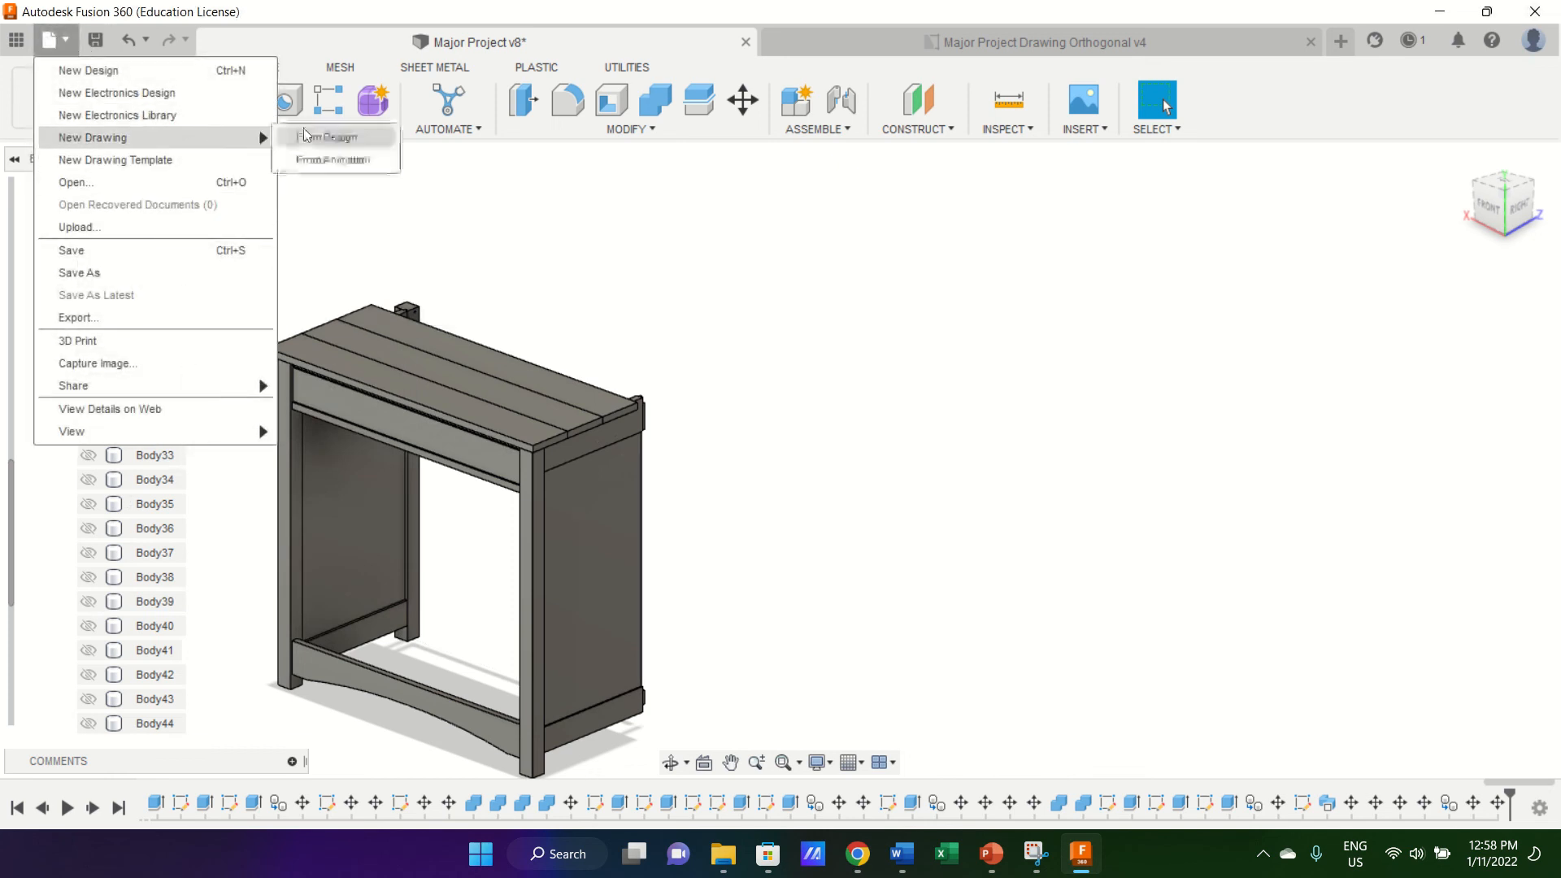
{"action": "left_click", "coordinate": [309, 139]}
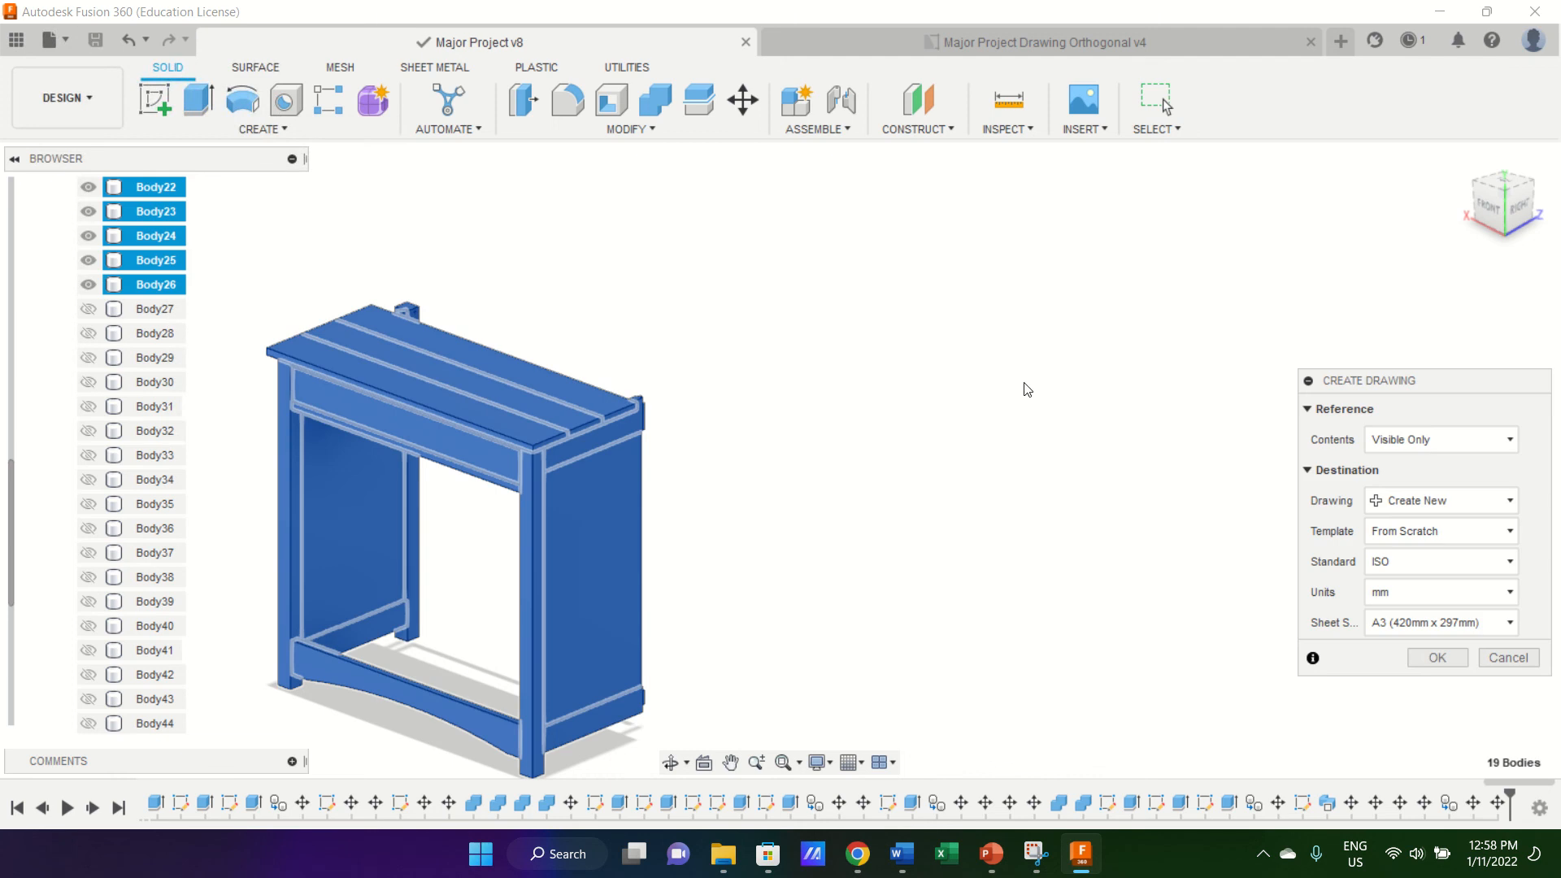
{"action": "left_click", "coordinate": [1500, 500]}
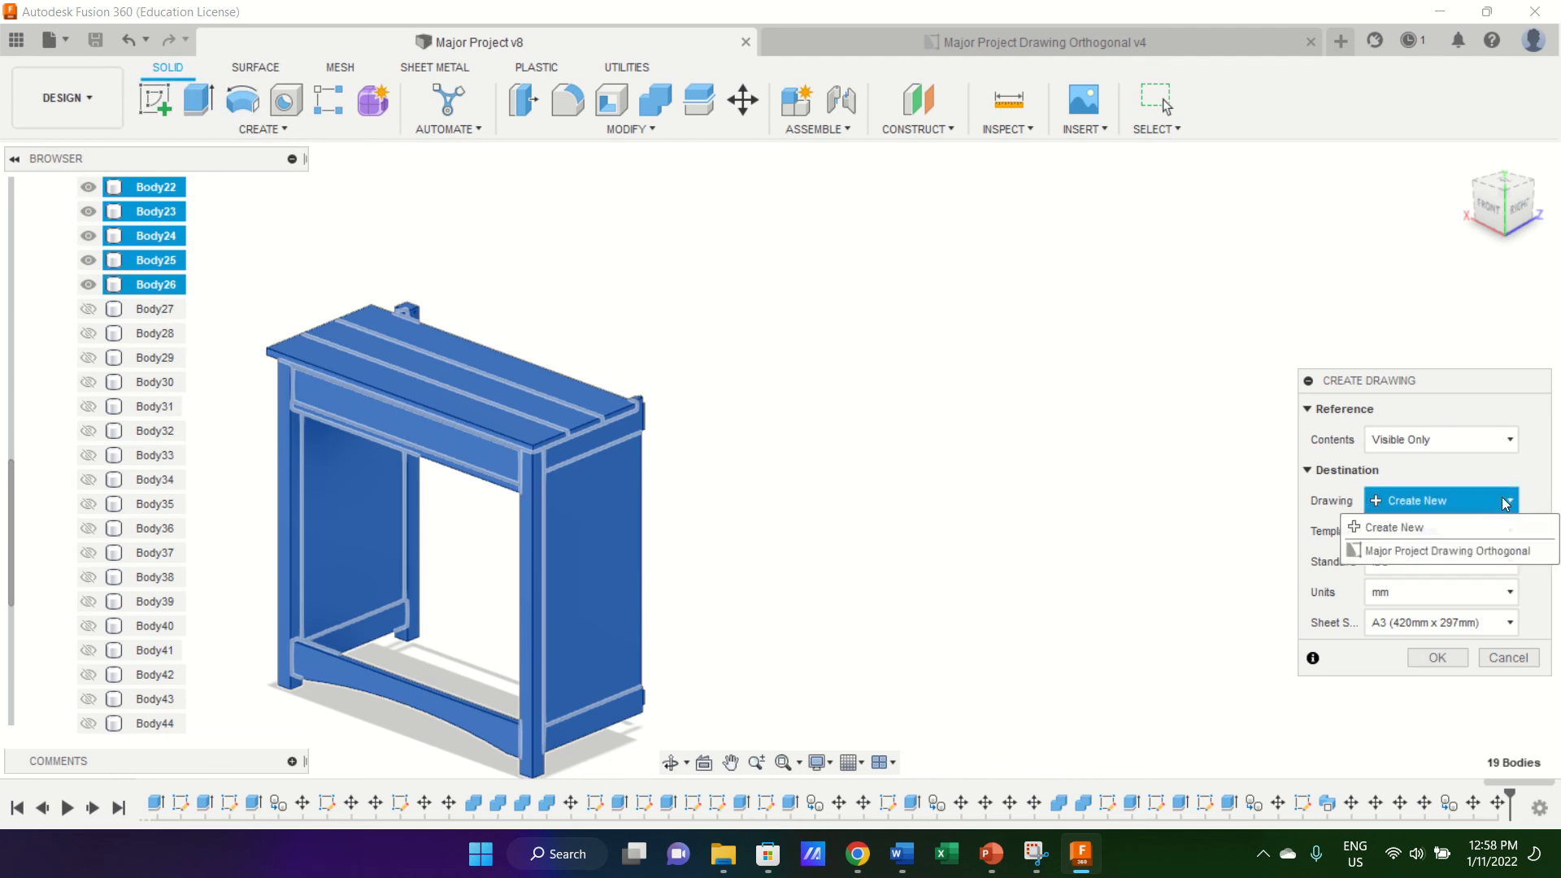
{"action": "left_click", "coordinate": [1500, 549]}
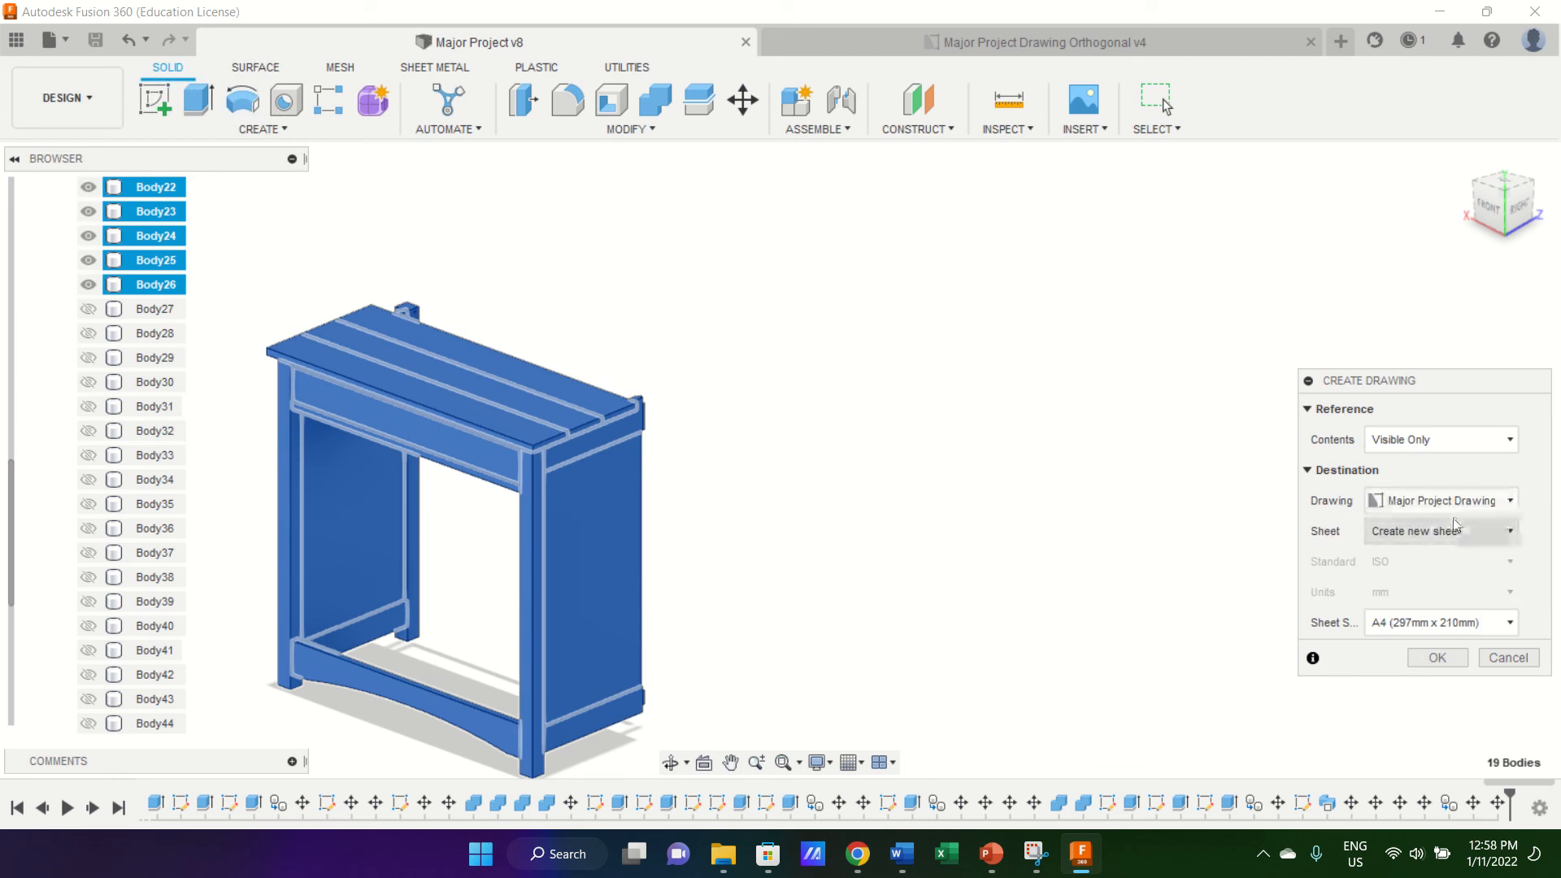
{"action": "left_click", "coordinate": [1463, 533]}
{"action": "left_click", "coordinate": [1453, 559]}
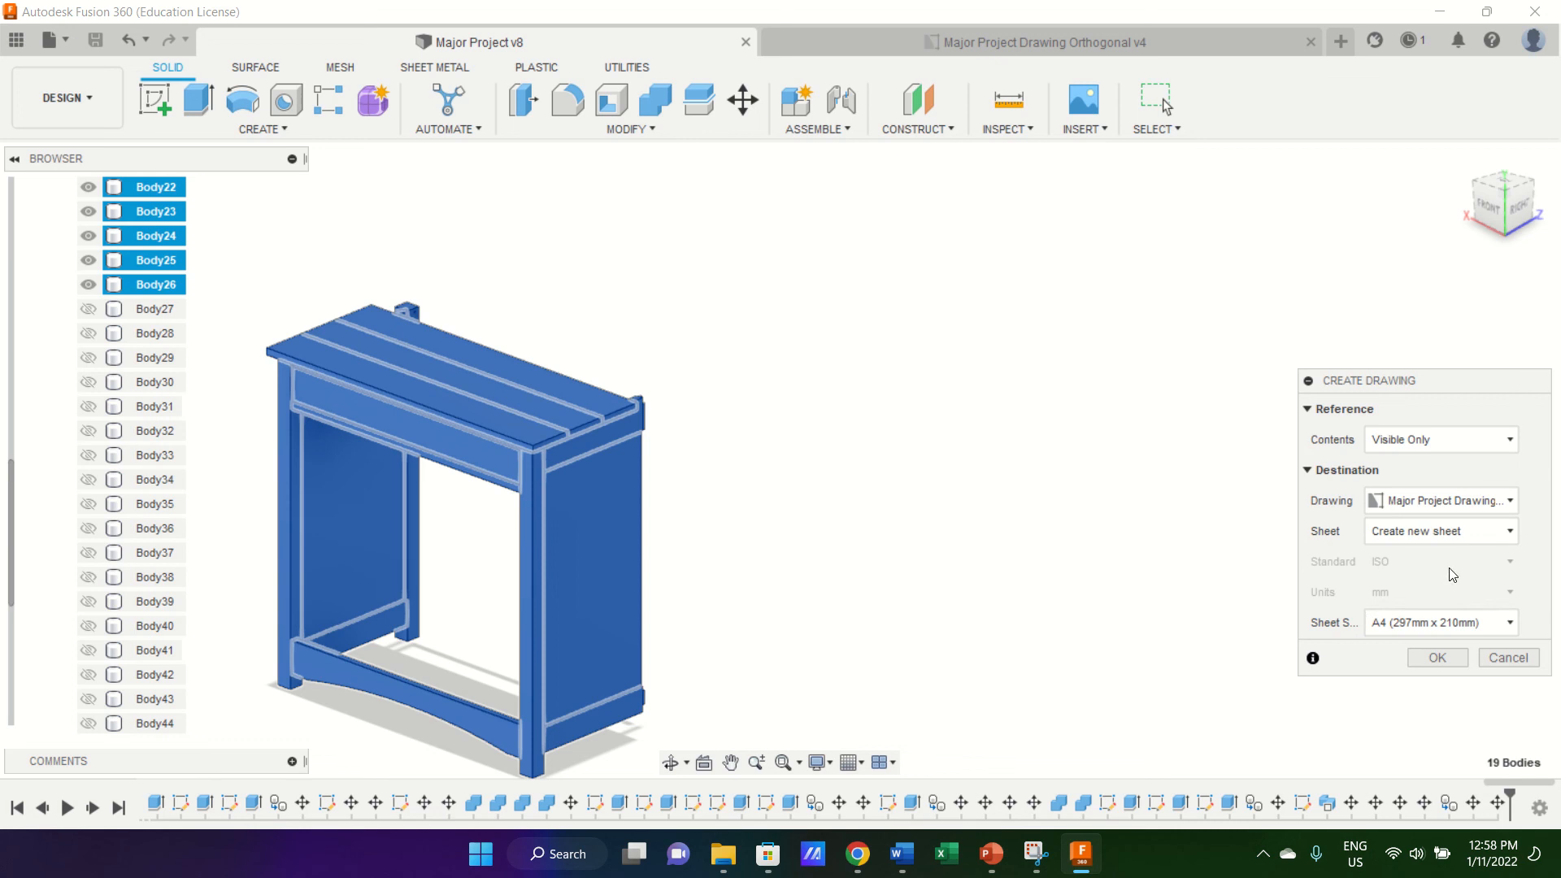
{"action": "left_click", "coordinate": [1455, 663]}
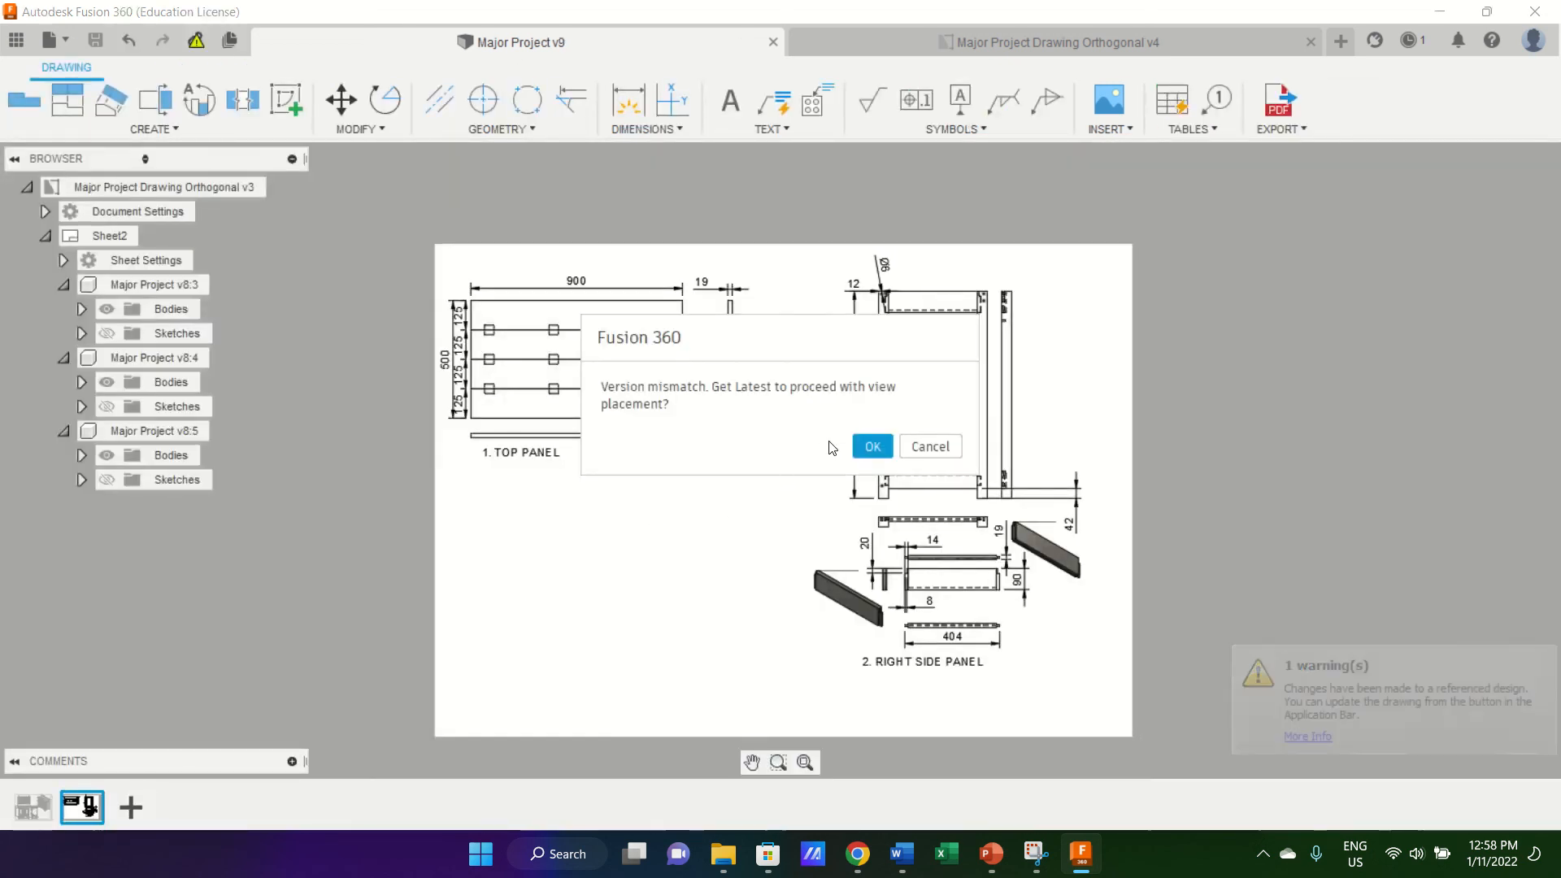
{"action": "key", "text": "Return"}
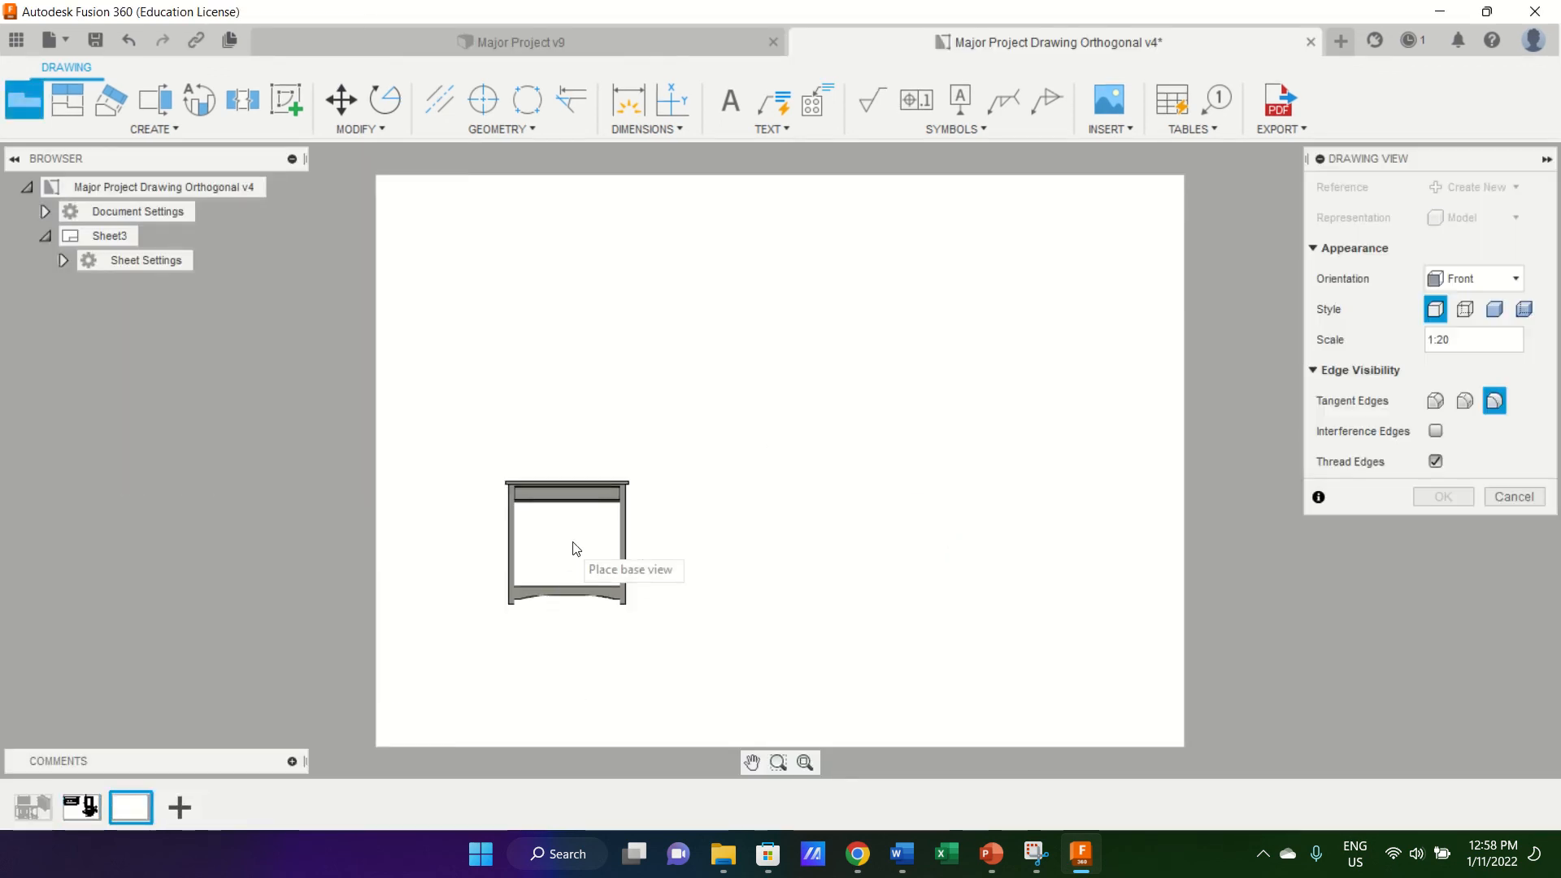
Place the front base view at 1:20 on the new sheet and save the drawing with the description "User Saved".
{"action": "left_click", "coordinate": [582, 527]}
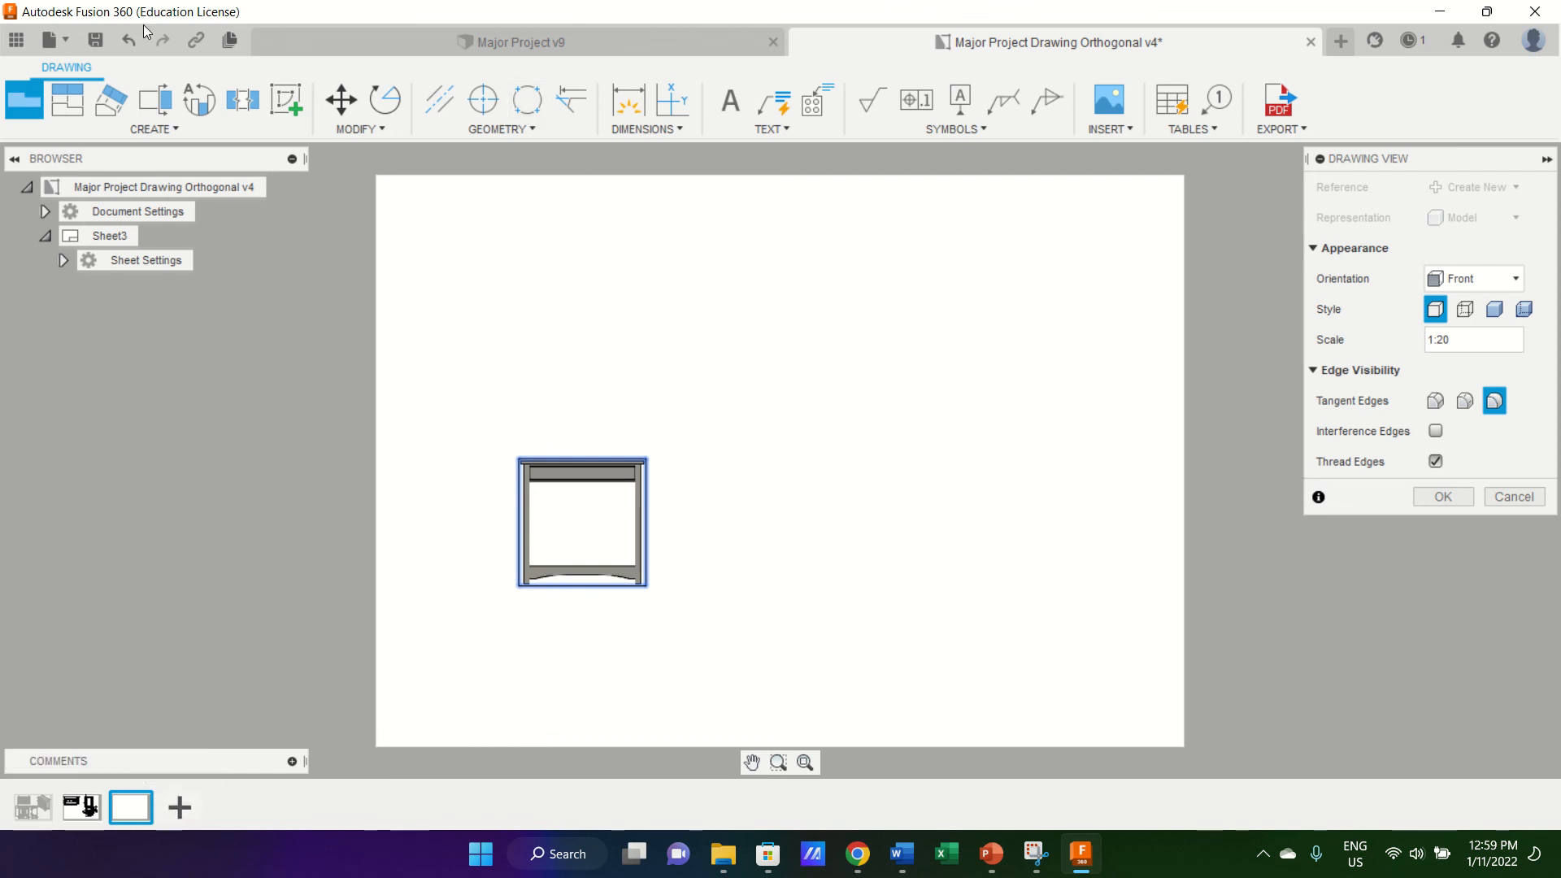
{"action": "left_click", "coordinate": [96, 44]}
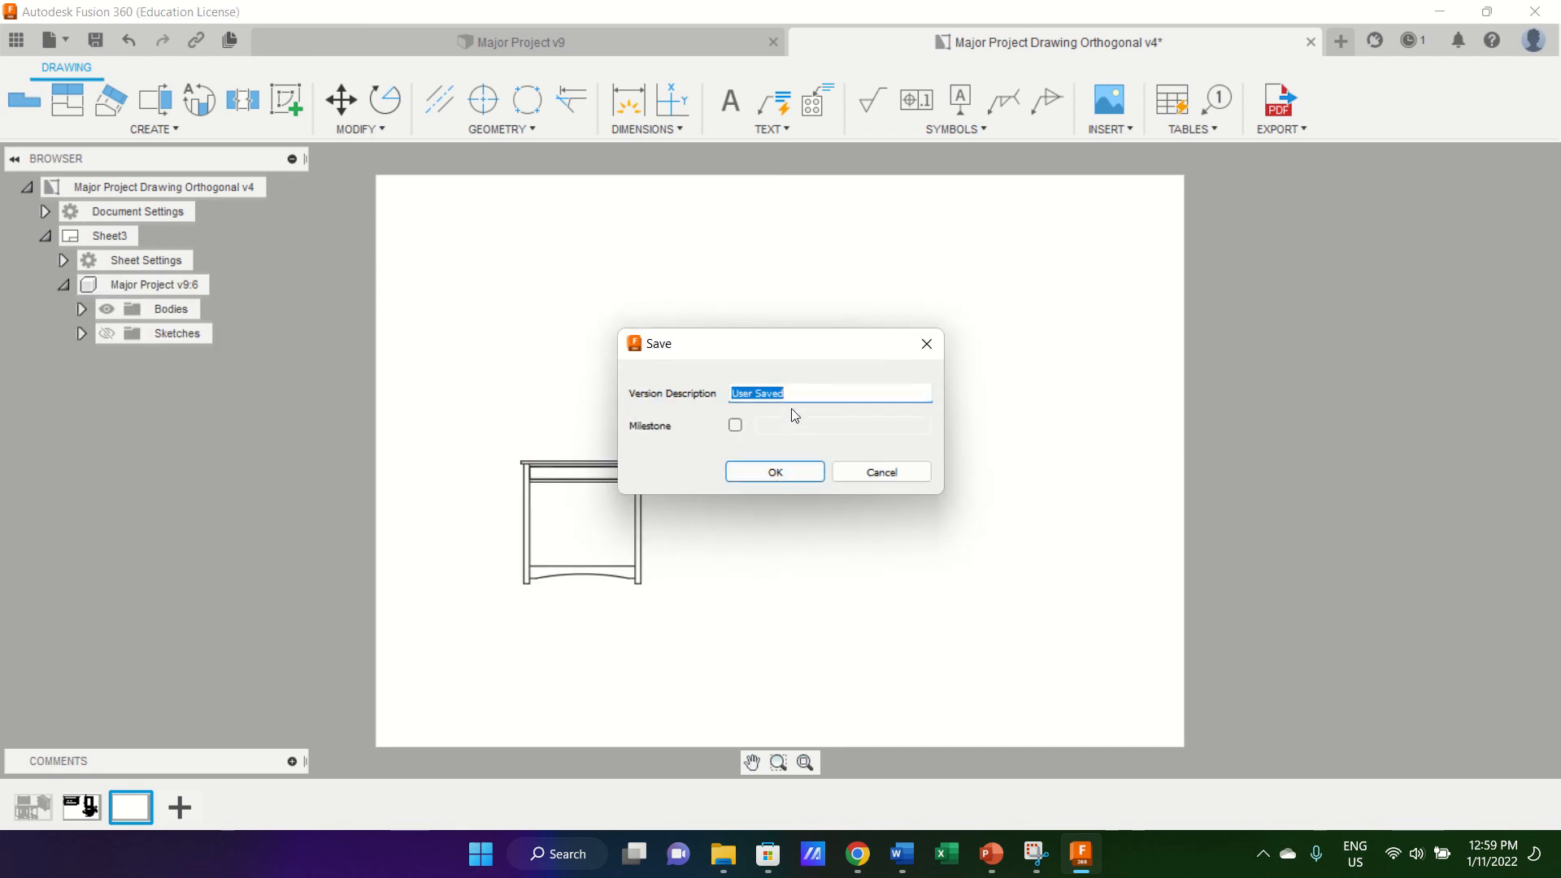
{"action": "left_click", "coordinate": [804, 395]}
{"action": "left_click", "coordinate": [801, 473]}
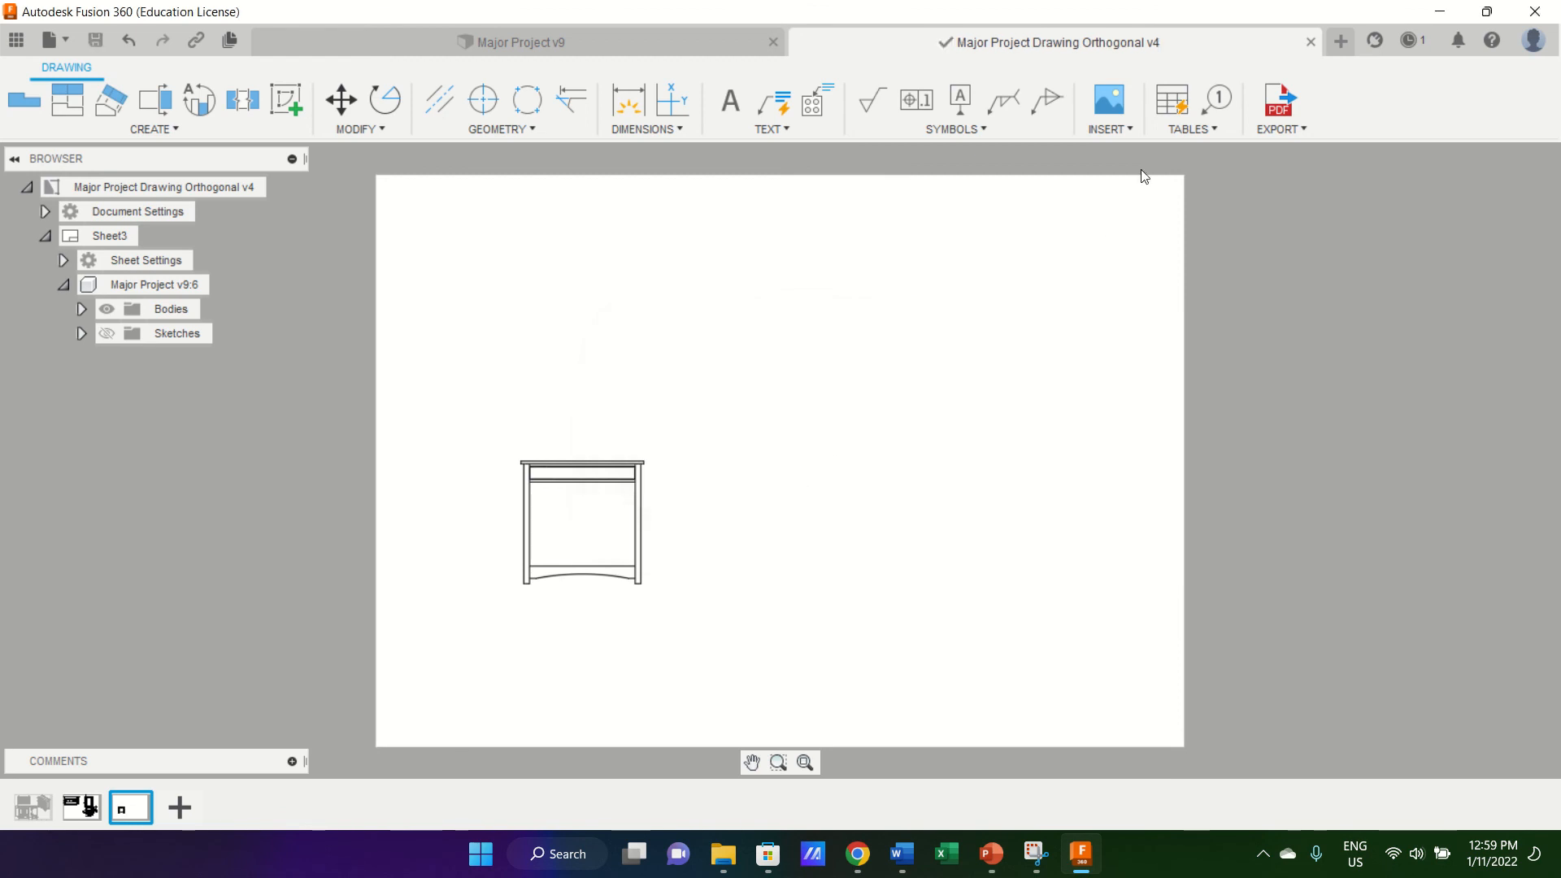
Try to export all sheets as a PDF with Open PDF and Lineweights enabled.
{"action": "left_click", "coordinate": [1300, 130]}
{"action": "left_click", "coordinate": [1300, 151]}
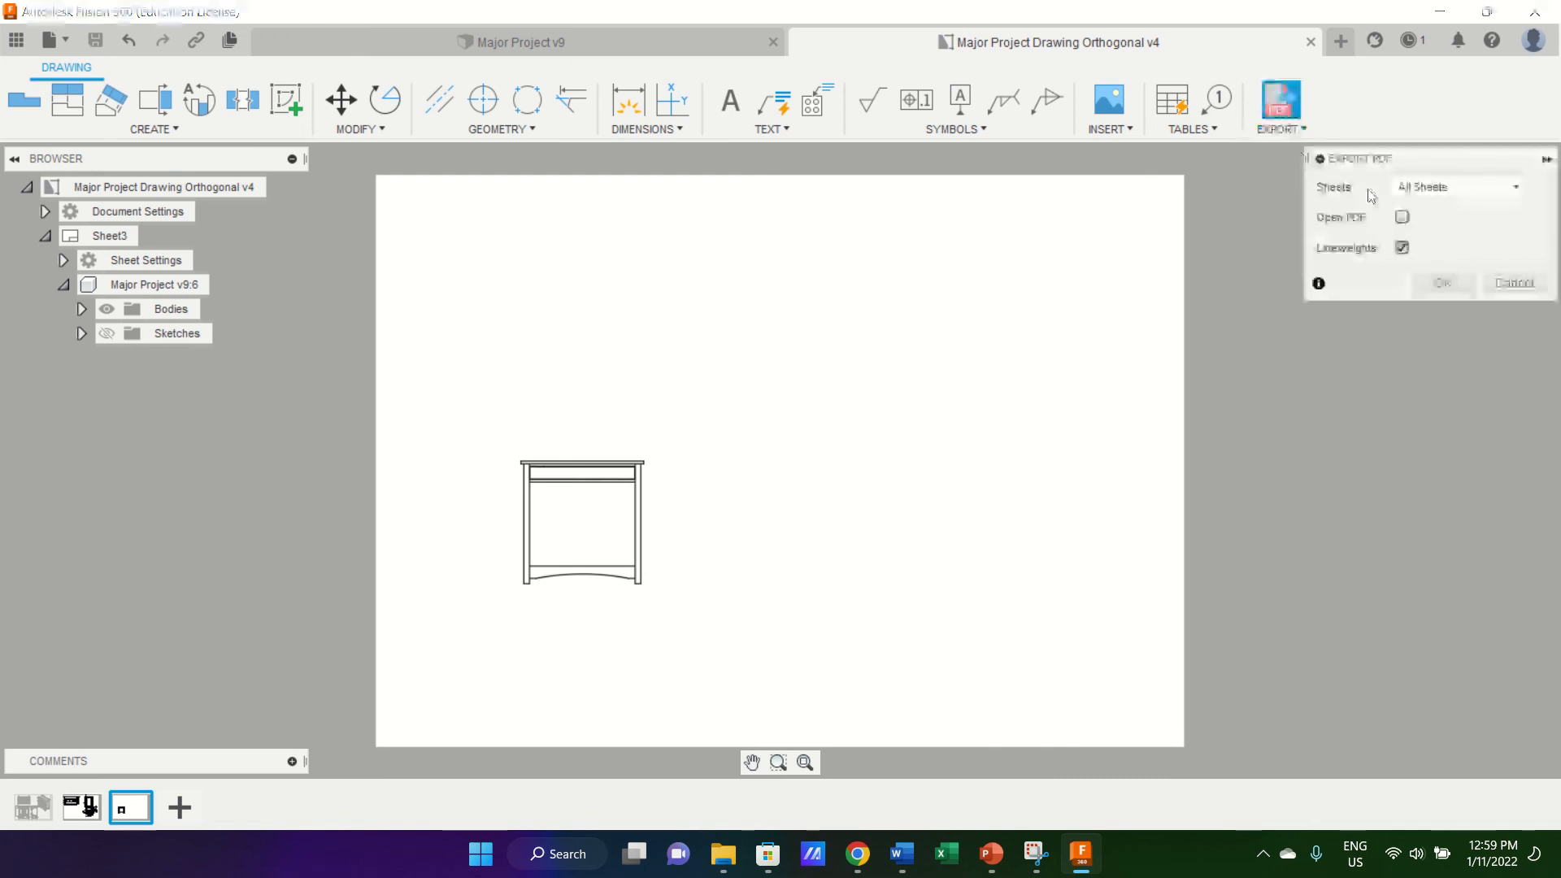
{"action": "left_click", "coordinate": [1402, 217]}
{"action": "left_click", "coordinate": [1441, 281]}
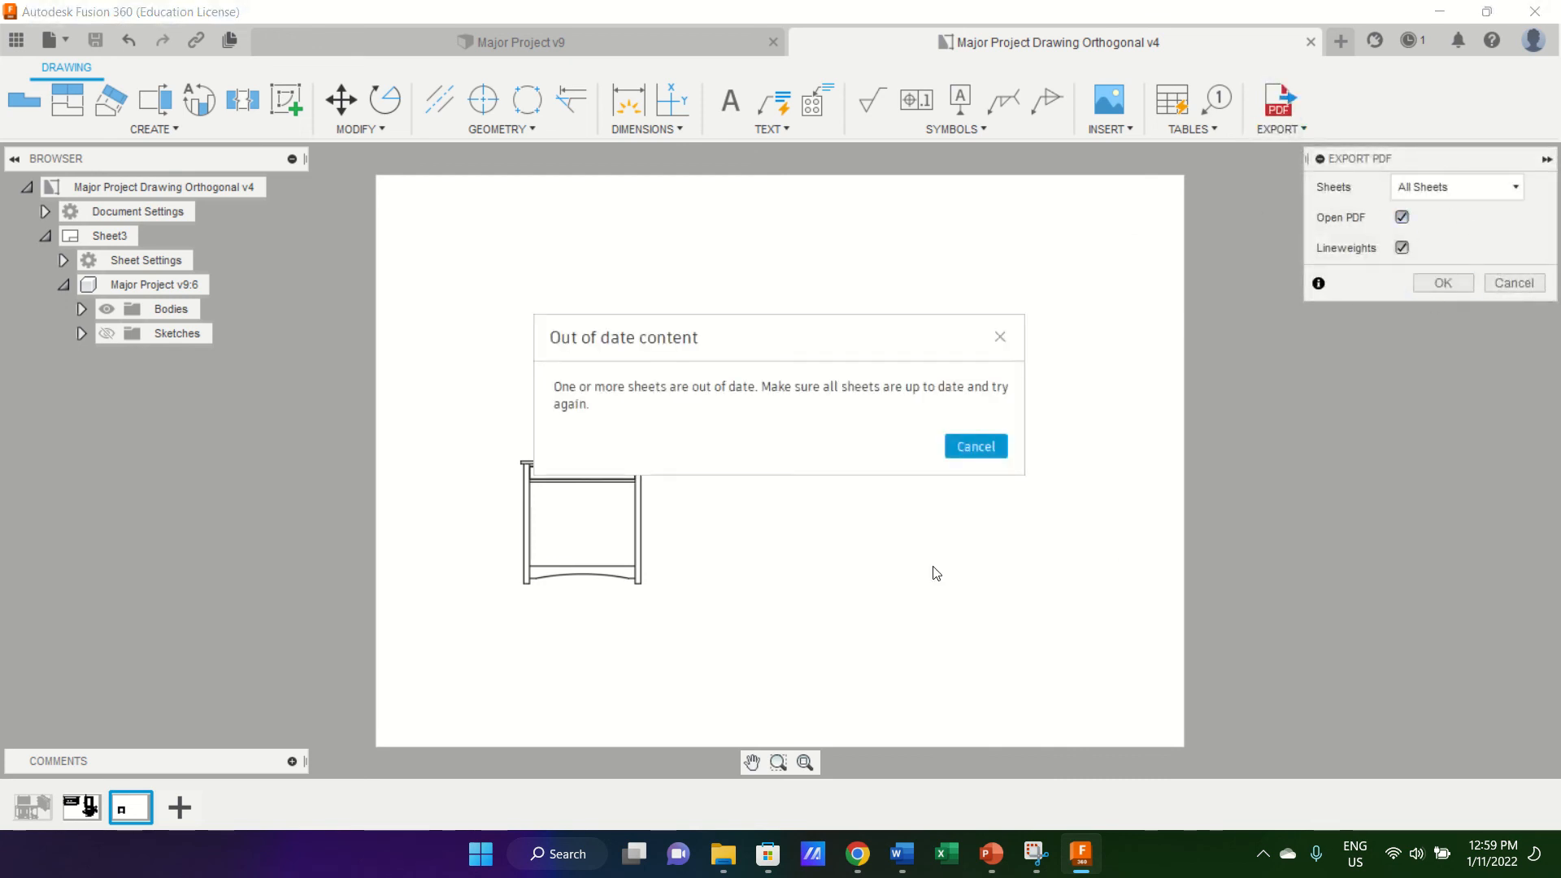
{"action": "left_click", "coordinate": [980, 447]}
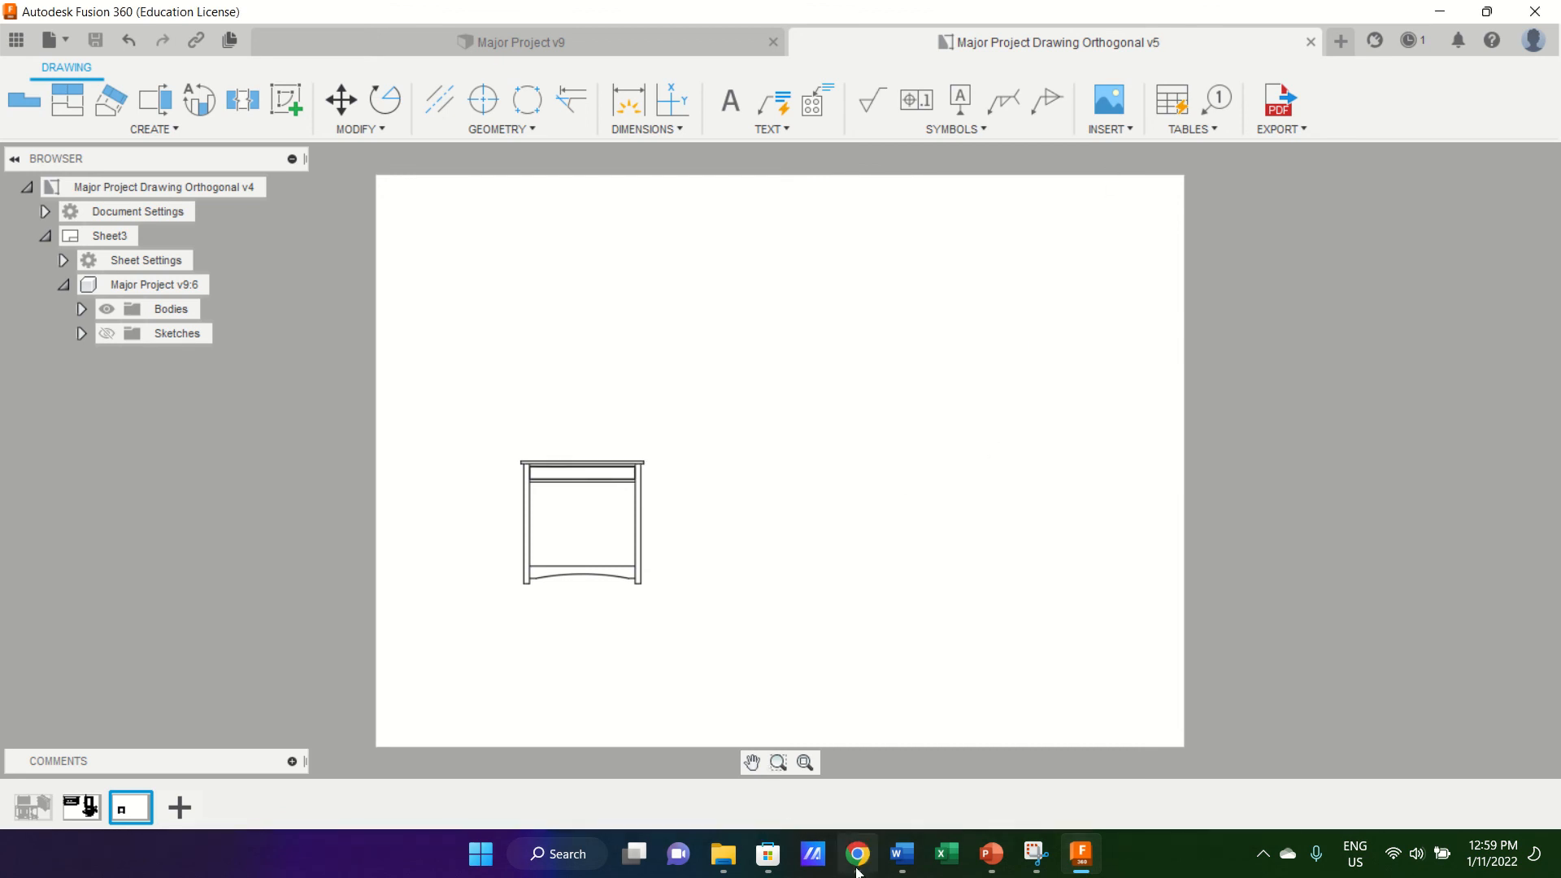
Switch to Chrome, close the older v2 orthogonal drawing PDF, and return to the Fusion 360 drawing.
{"action": "left_click", "coordinate": [858, 869]}
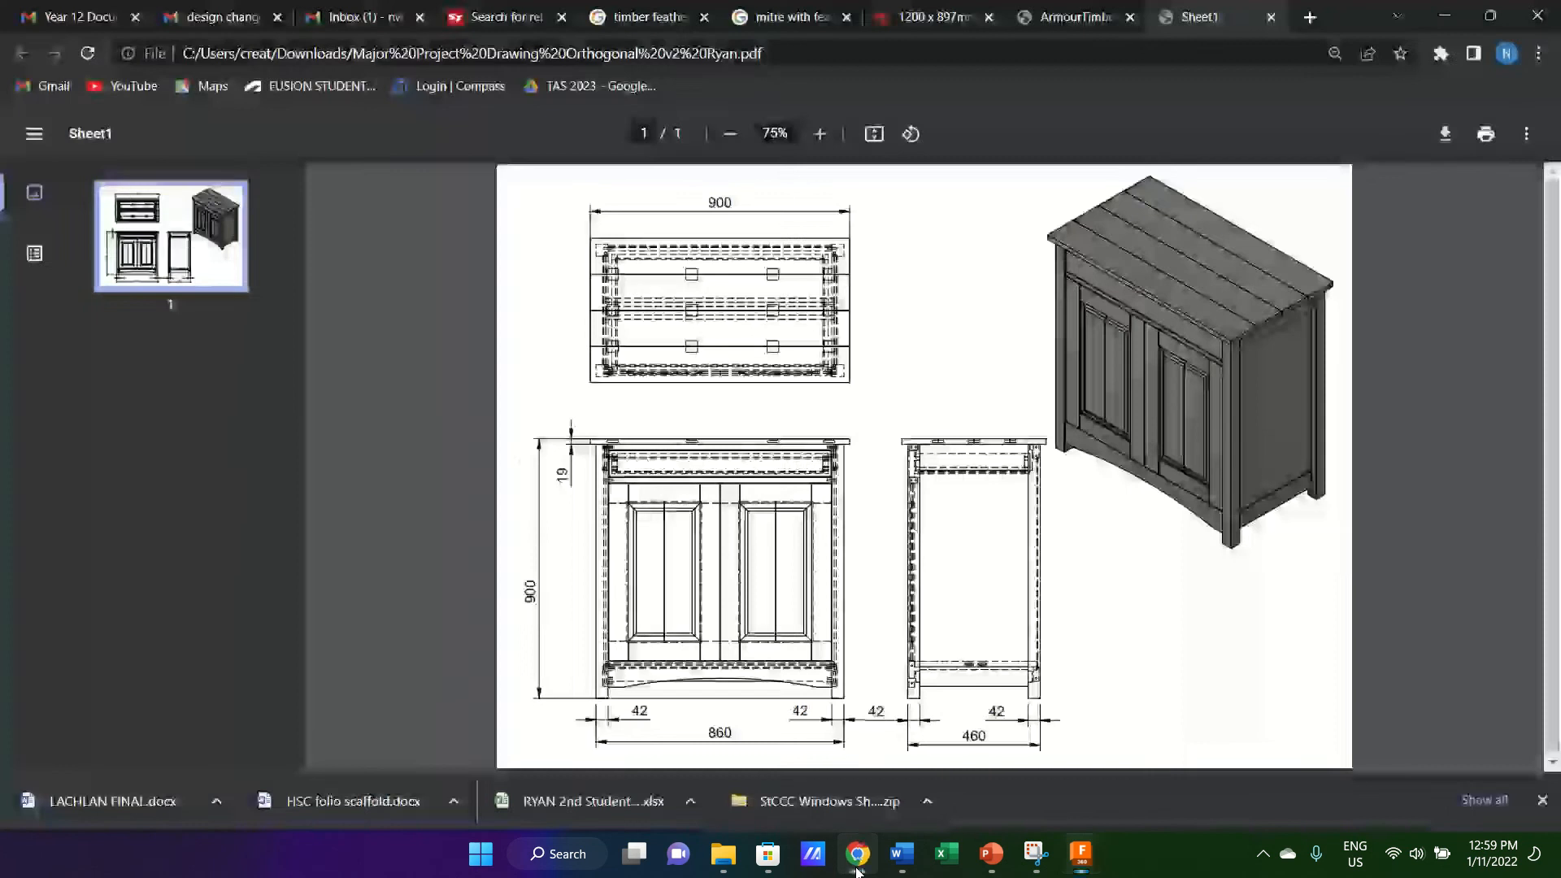
{"action": "left_click", "coordinate": [858, 868]}
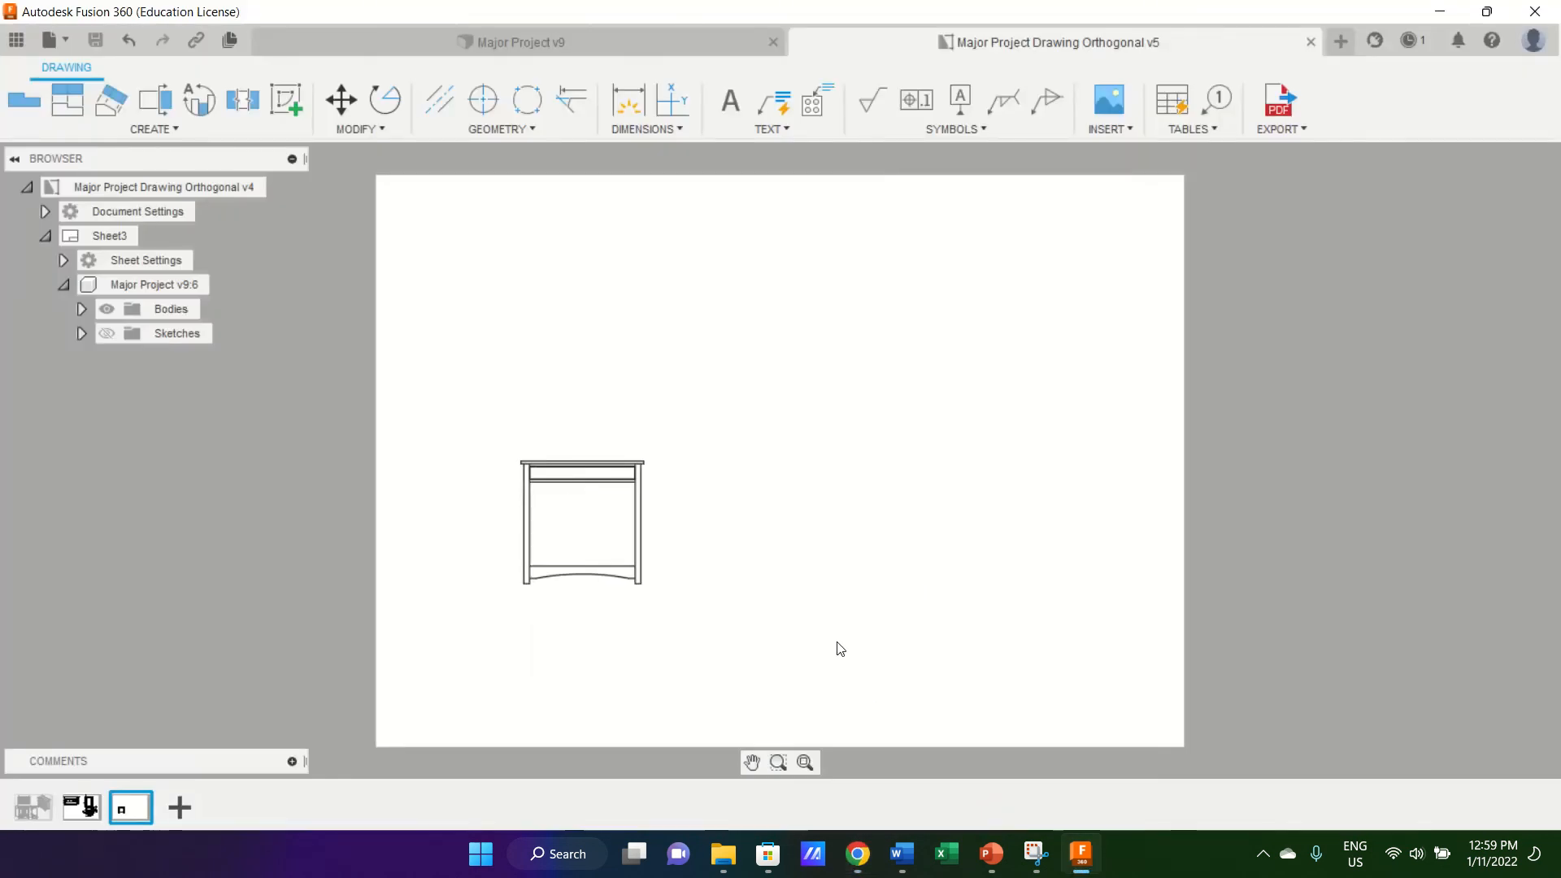
{"action": "scroll", "coordinate": [970, 437], "scroll_direction": "down", "scroll_amount": 5}
{"action": "scroll", "coordinate": [967, 460], "scroll_direction": "up", "scroll_amount": 5}
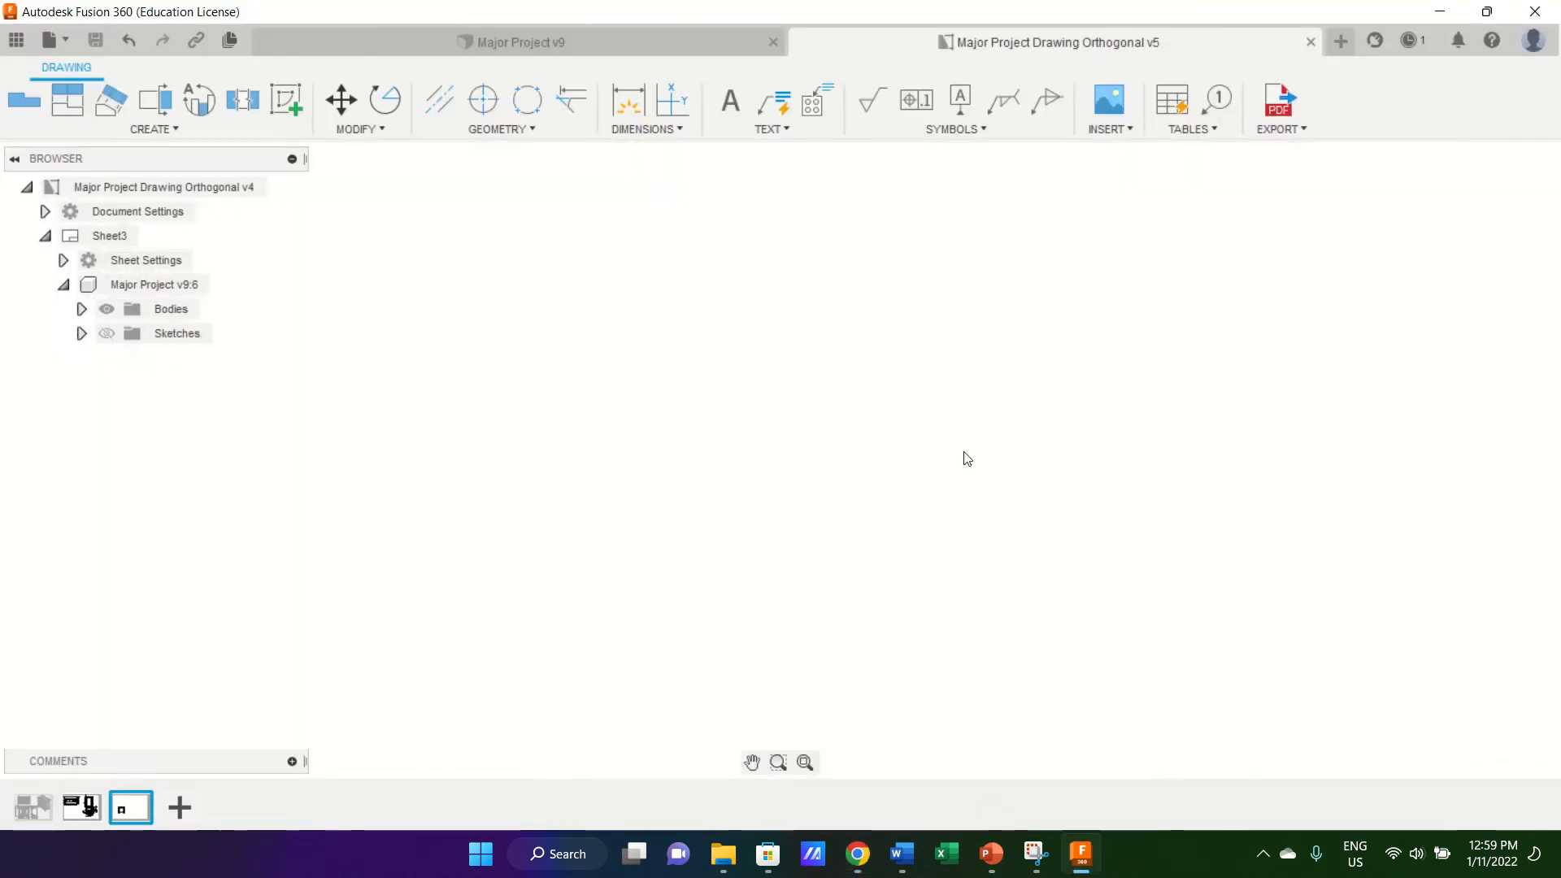
{"action": "scroll", "coordinate": [966, 459], "scroll_direction": "down", "scroll_amount": 4}
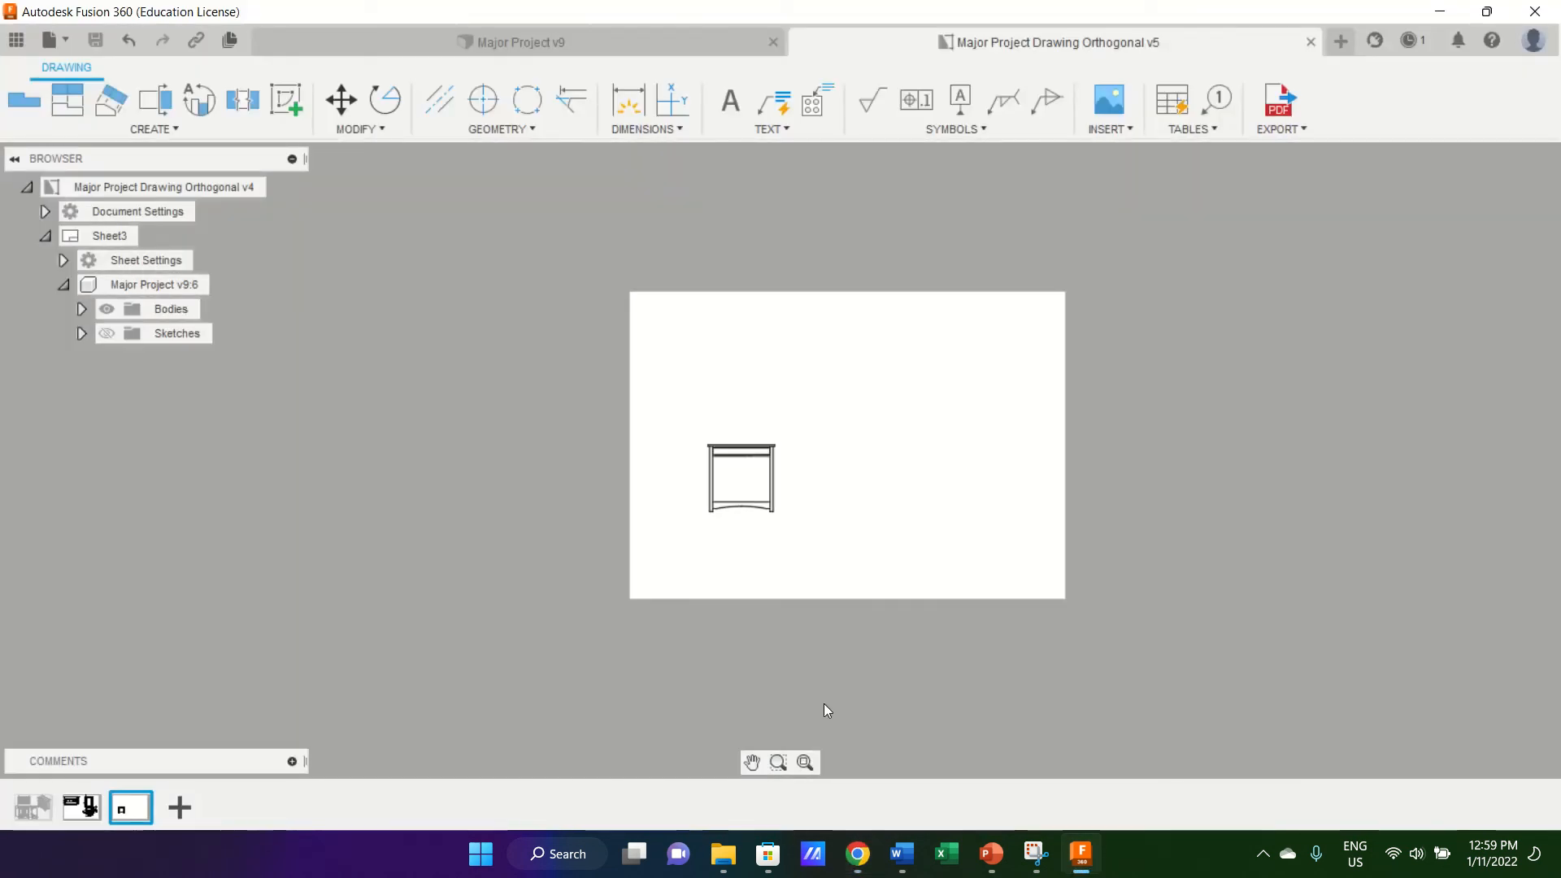
{"action": "left_click", "coordinate": [858, 853]}
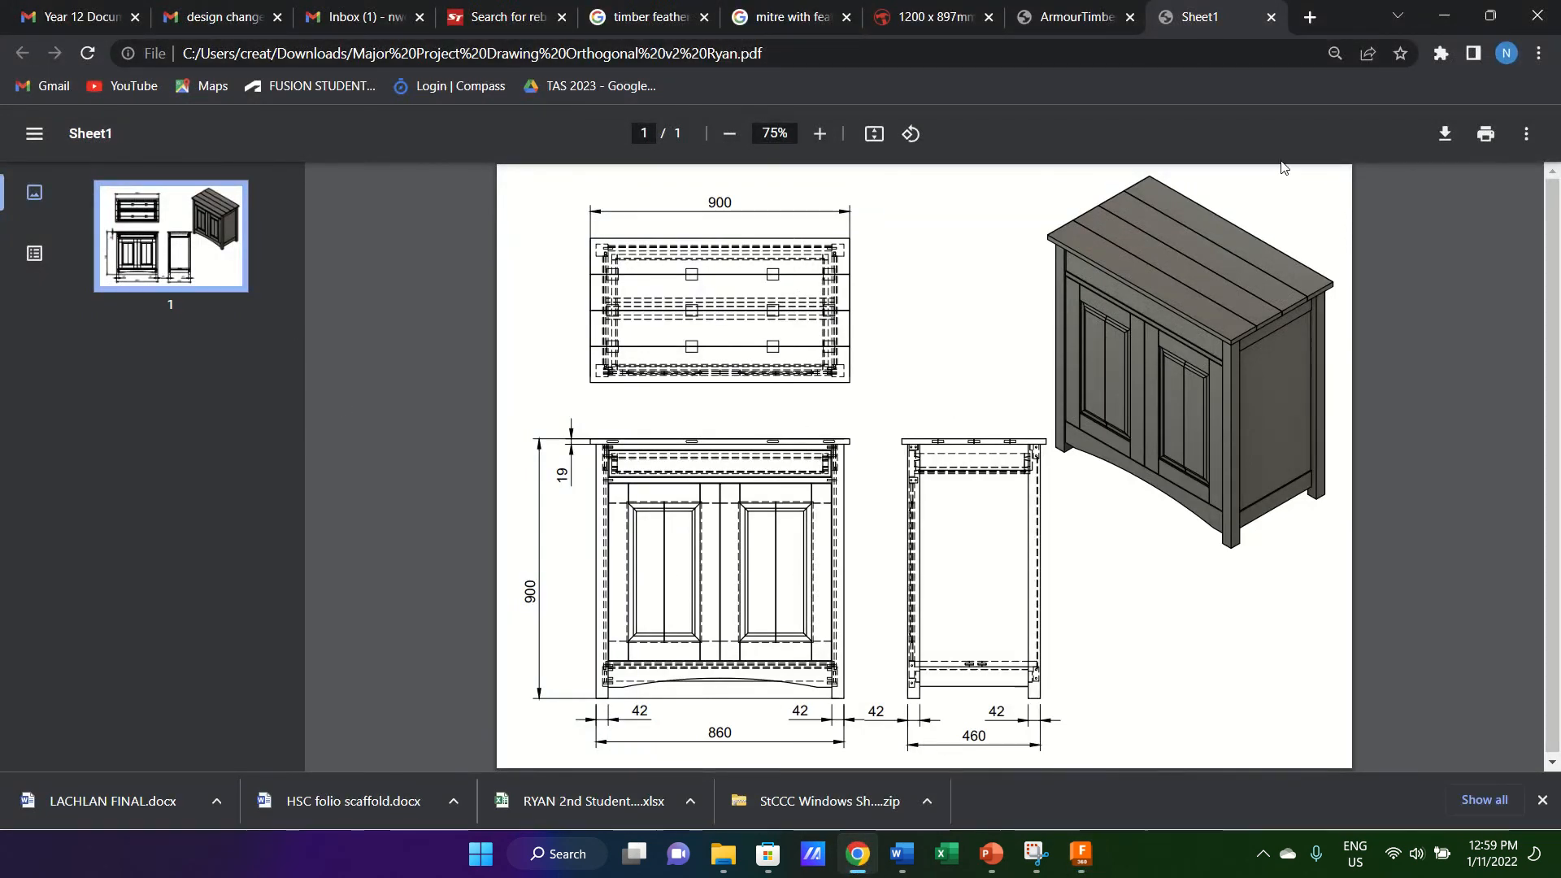
{"action": "left_click", "coordinate": [1272, 17]}
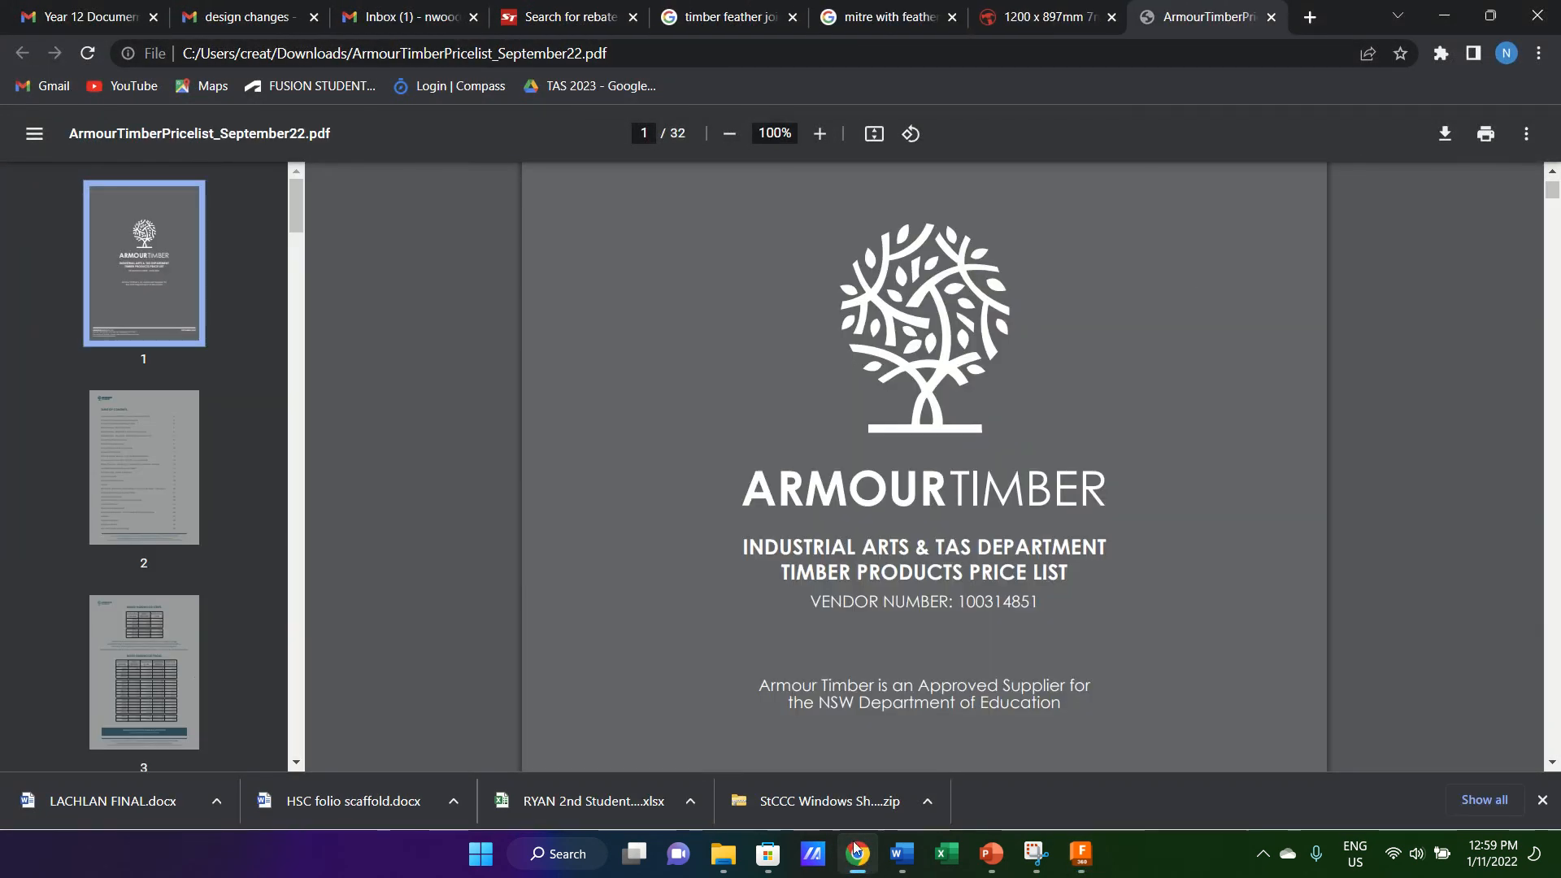
{"action": "left_click", "coordinate": [1080, 854]}
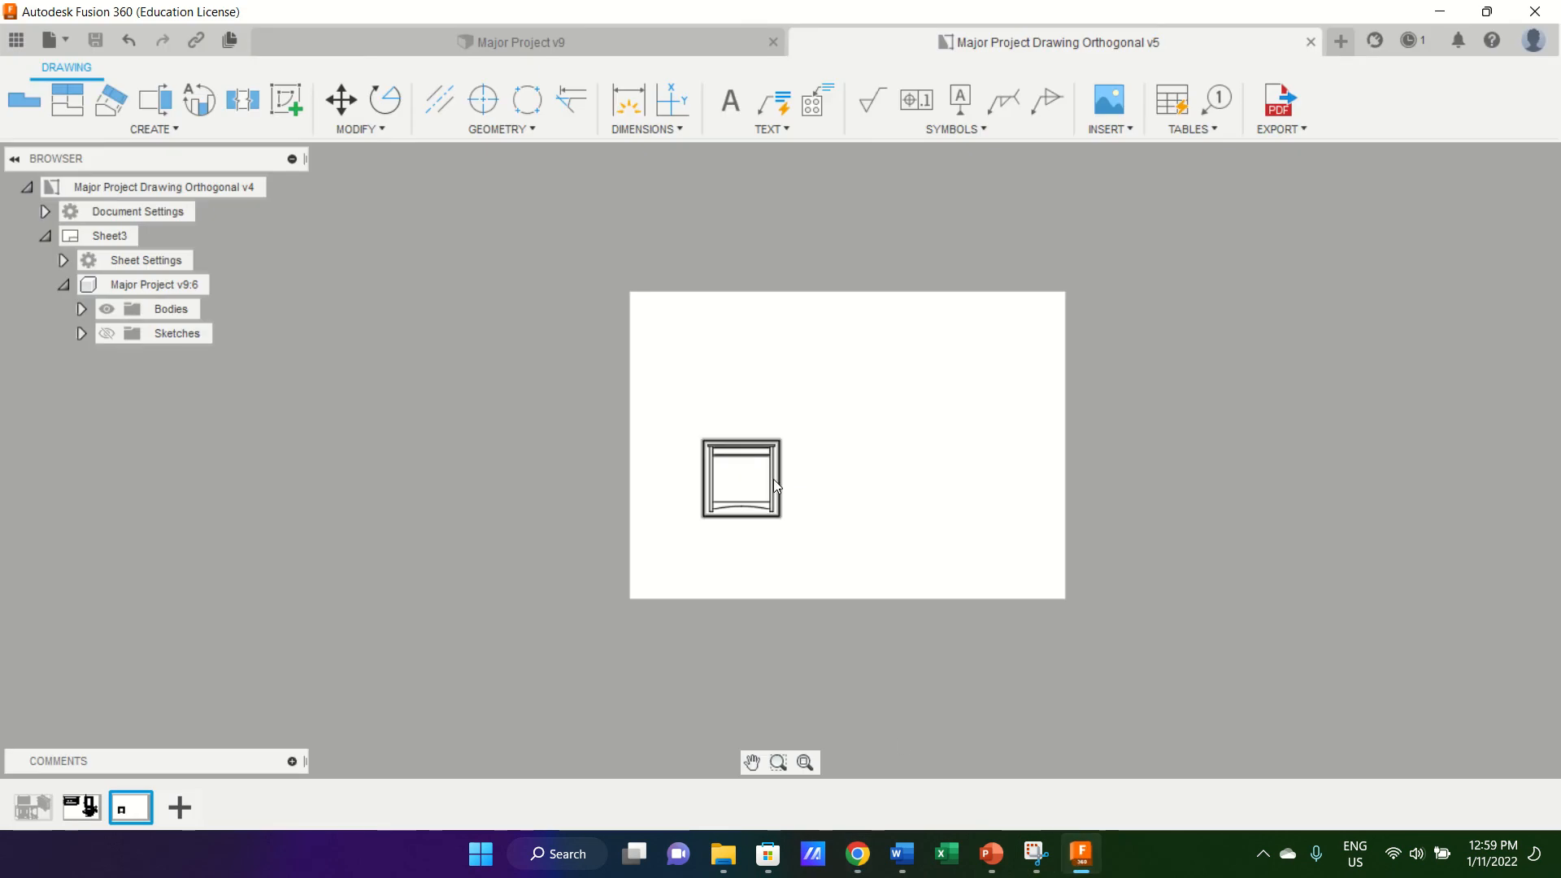
Retry the PDF export of all sheets with Open PDF enabled.
{"action": "left_click", "coordinate": [1281, 130]}
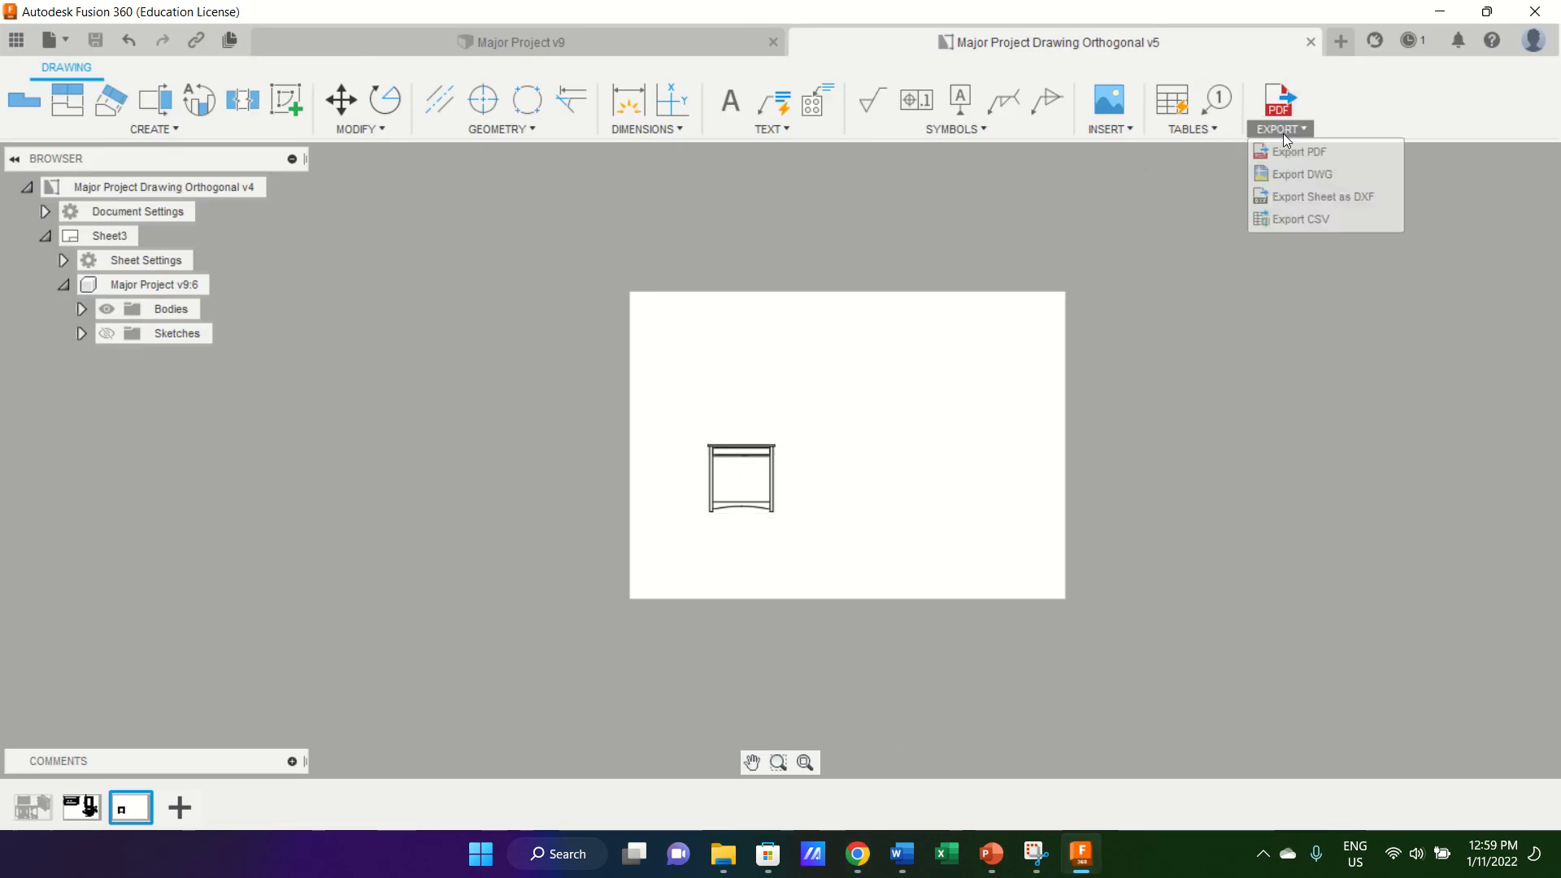
{"action": "left_click", "coordinate": [1301, 152]}
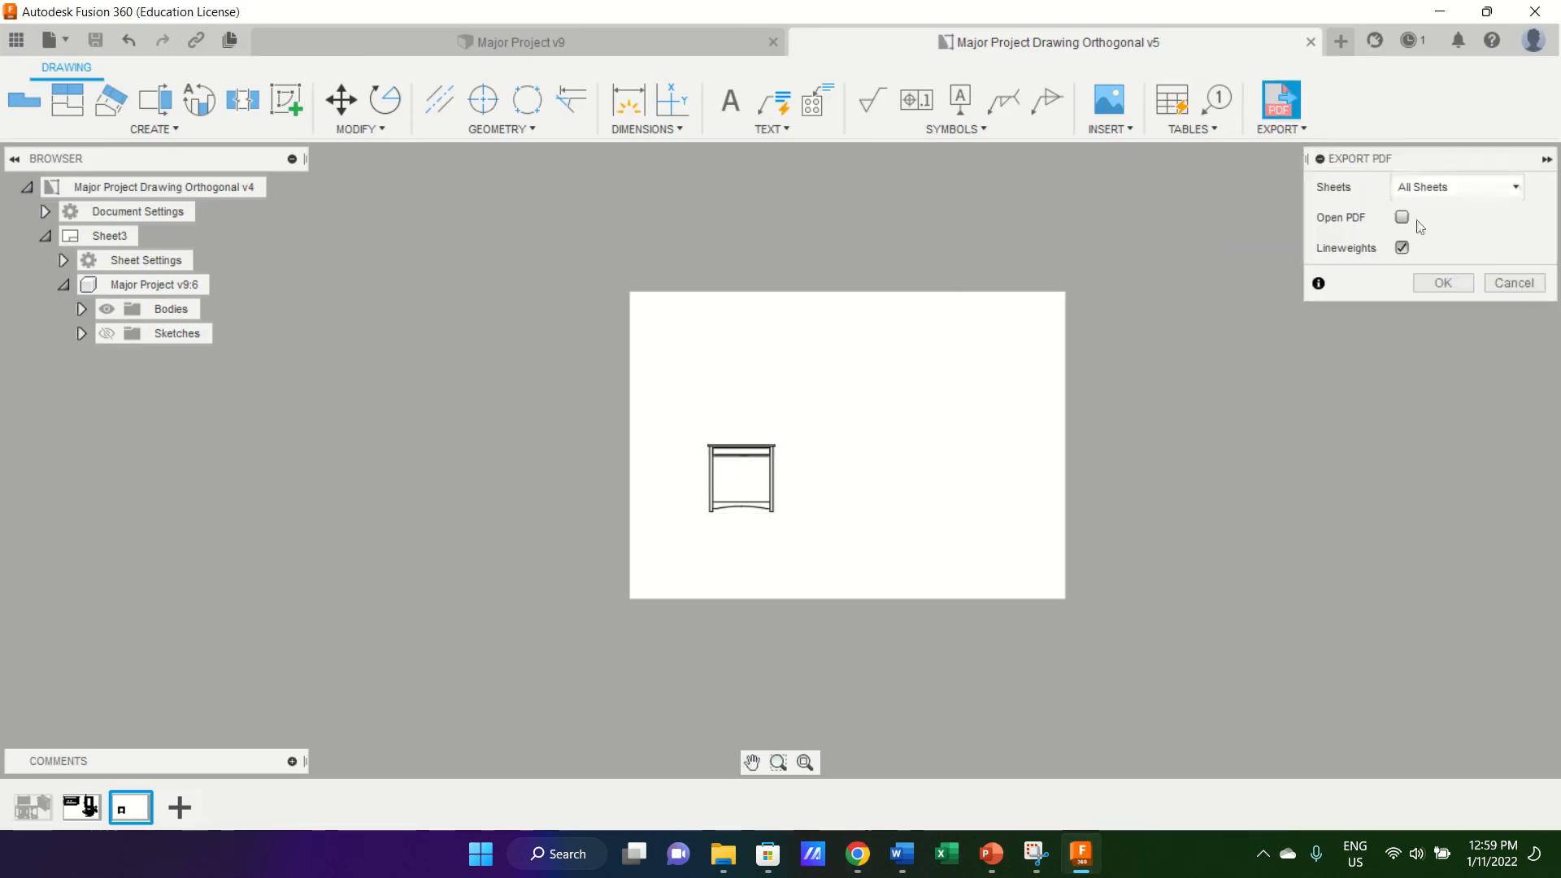
{"action": "left_click", "coordinate": [1449, 276]}
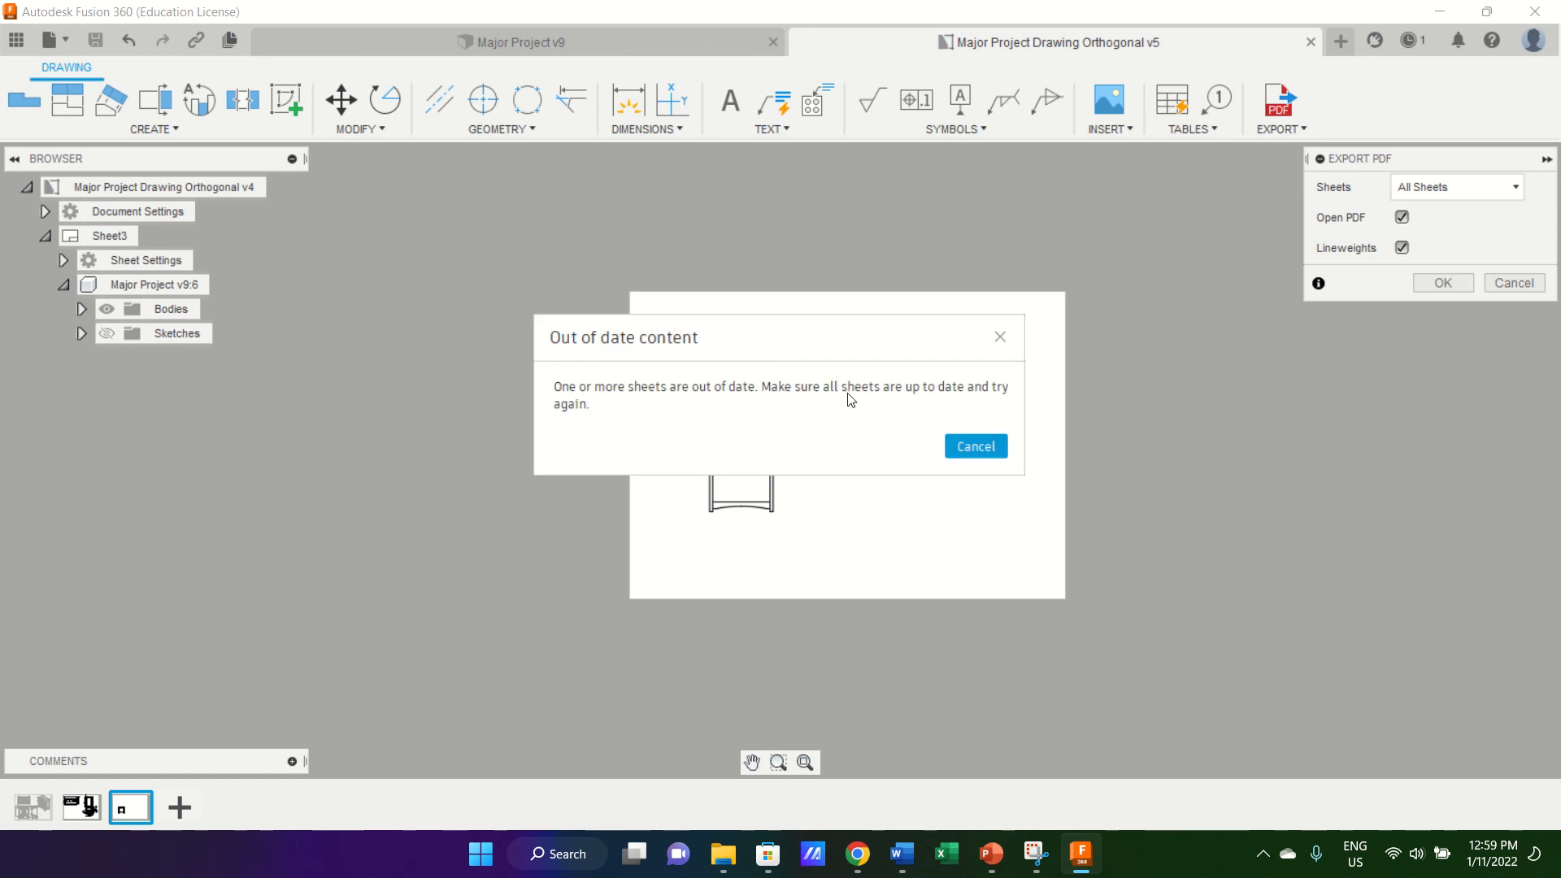
{"action": "left_click", "coordinate": [974, 452]}
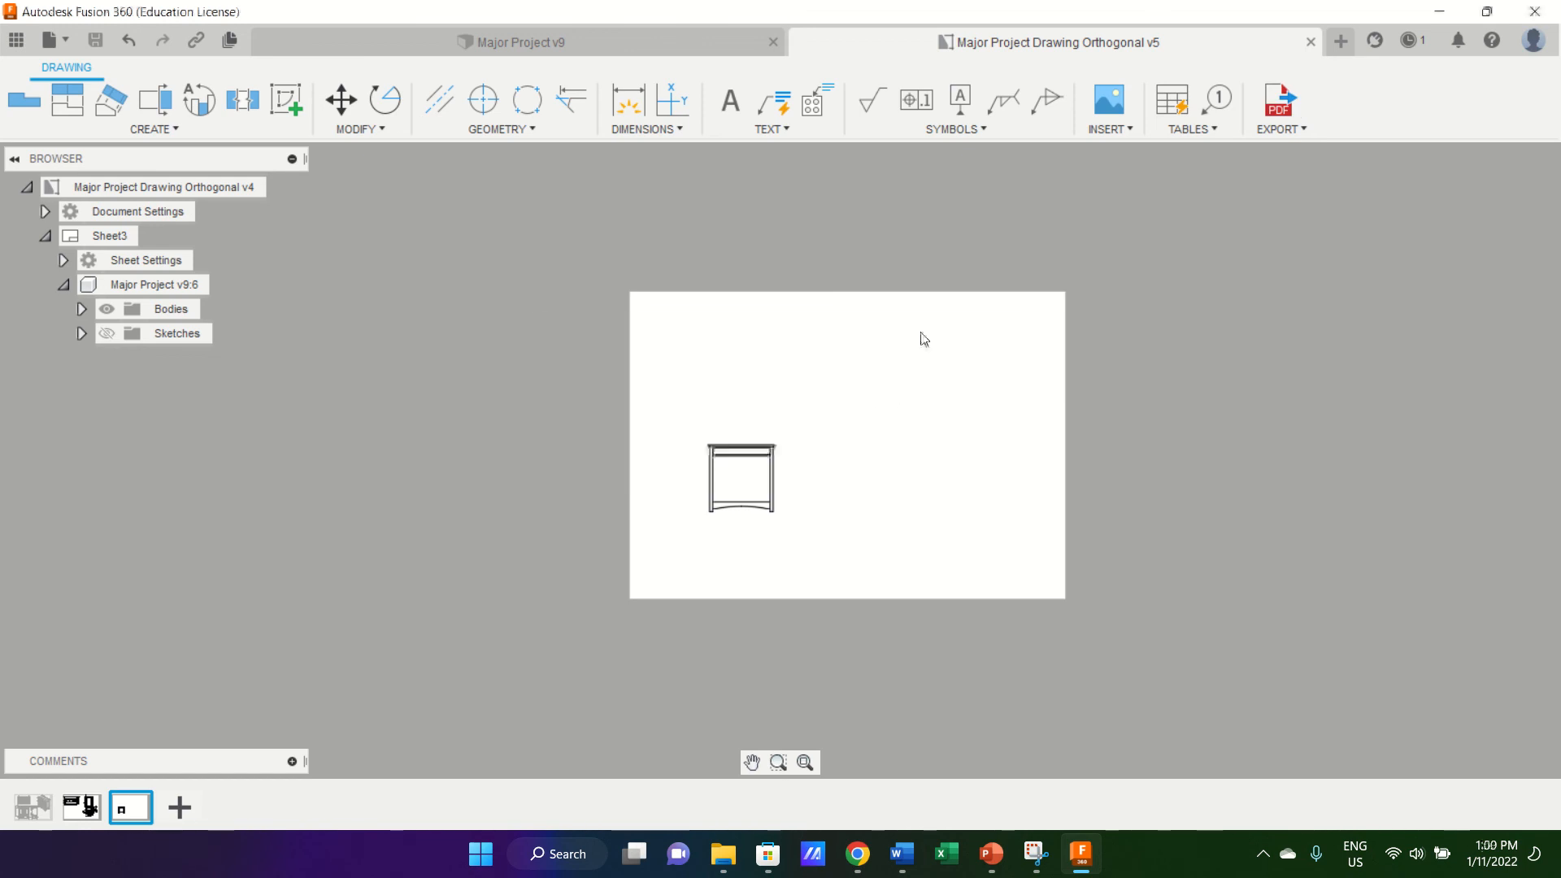
Open Sheet2 with the top and right side panels to update it, and save the drawing as a new version.
{"action": "left_click", "coordinate": [89, 805]}
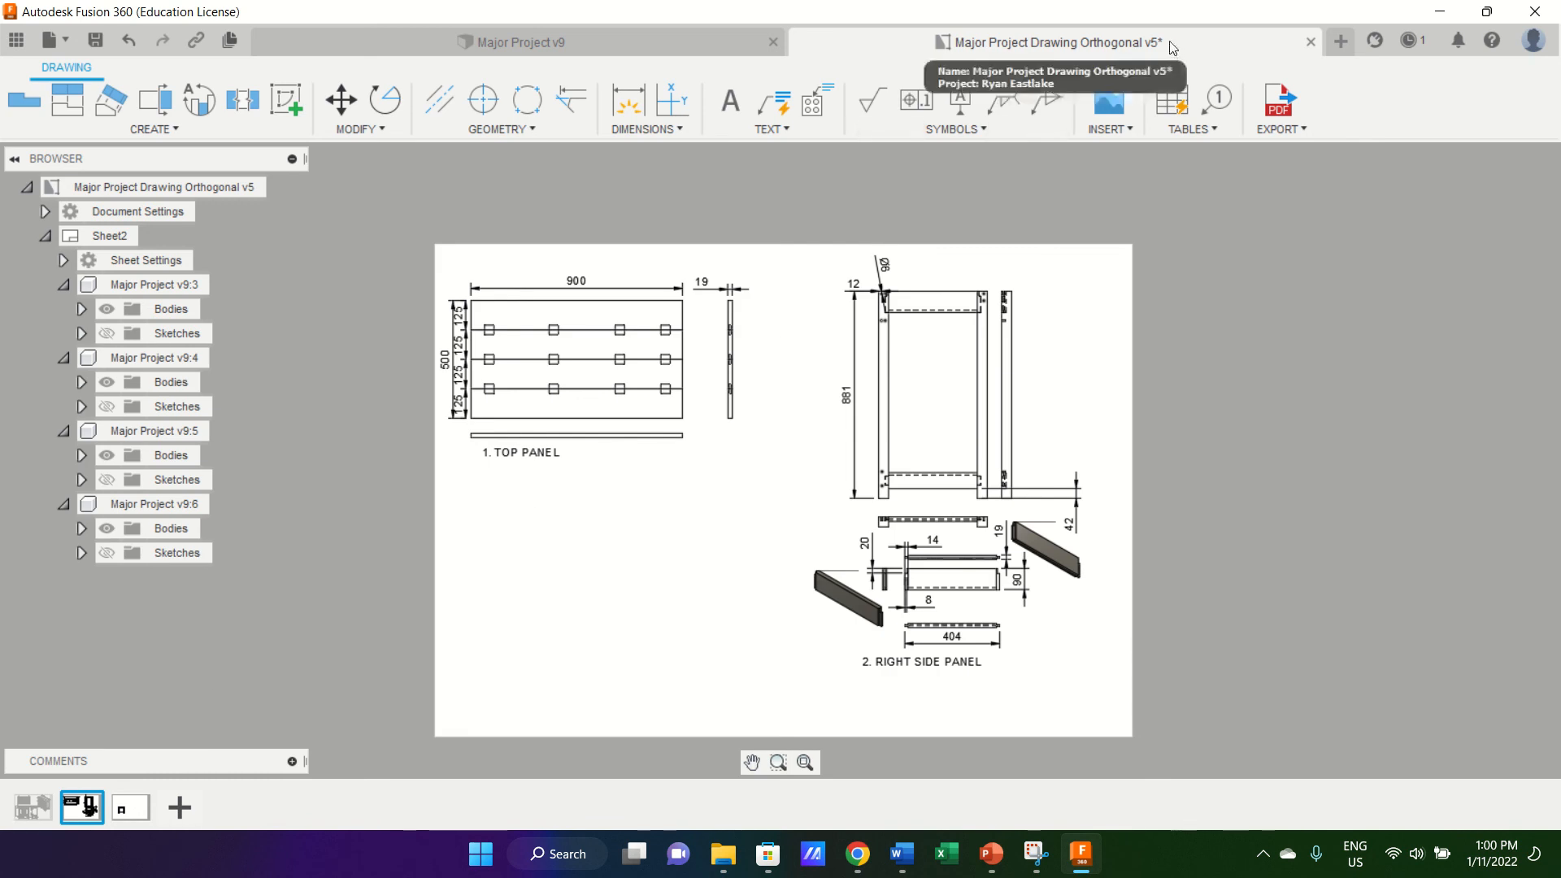
{"action": "key", "text": "ctrl+s"}
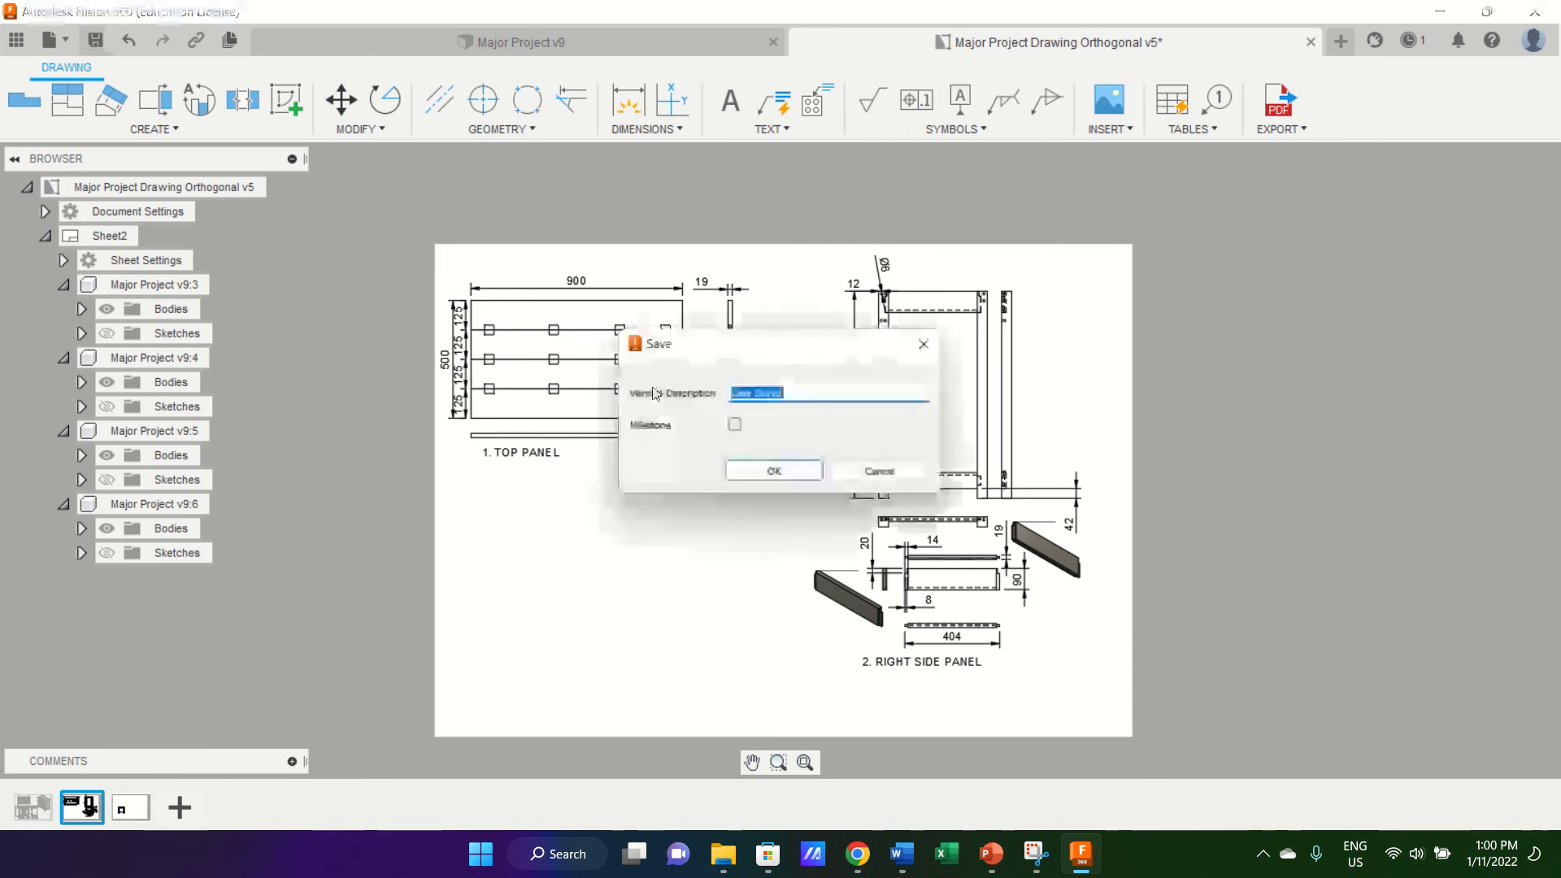
{"action": "left_click", "coordinate": [779, 472]}
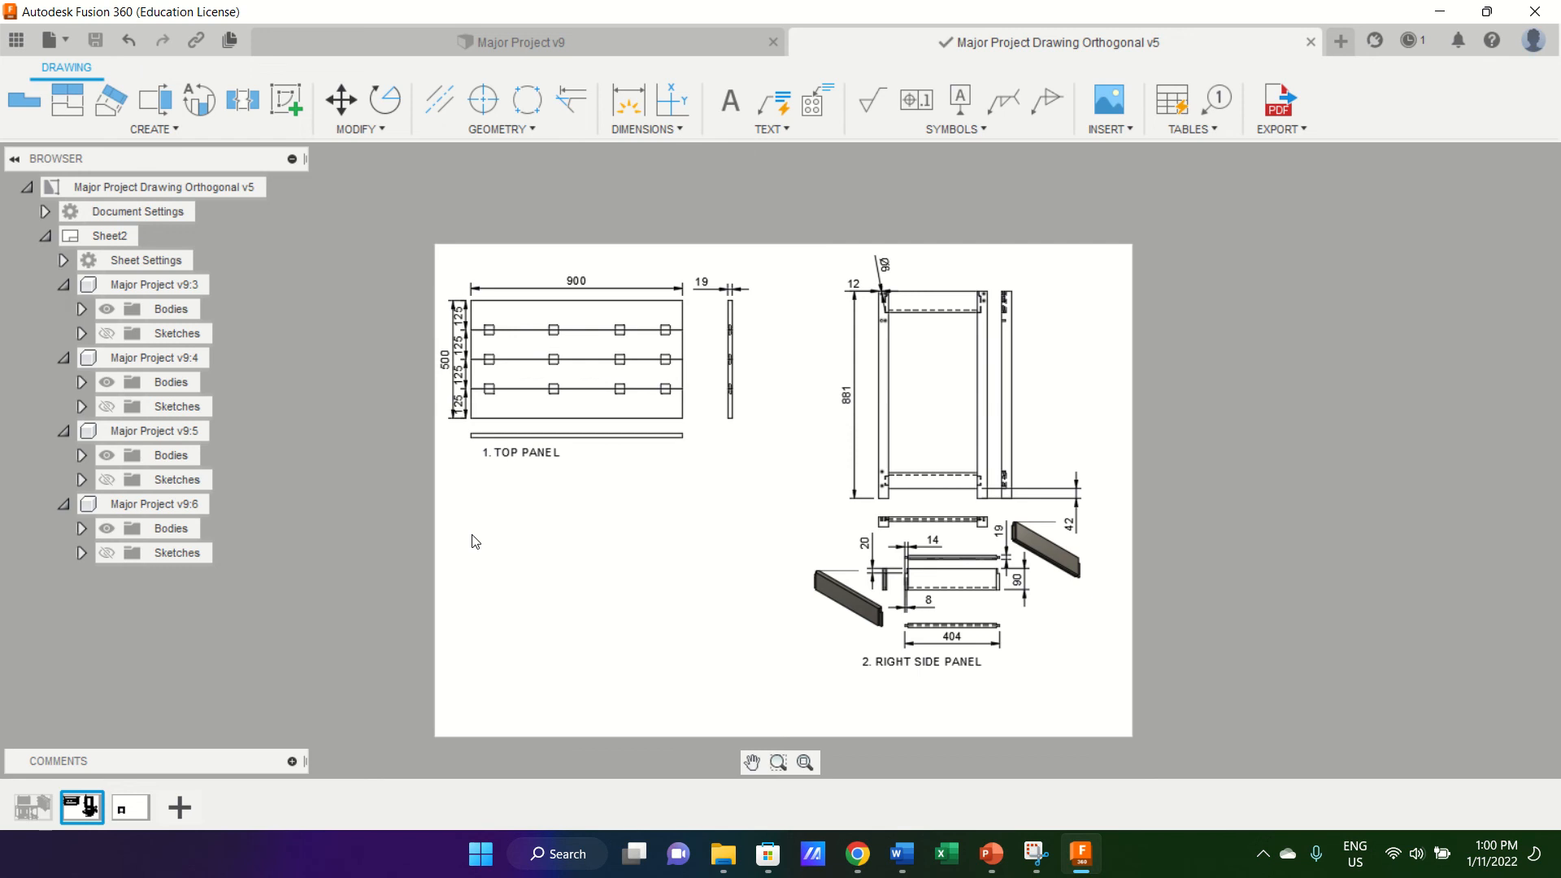
Open Sheet1 with the assembled cabinet views to update it, and save the drawing with the description "User Saved".
{"action": "left_click", "coordinate": [33, 807]}
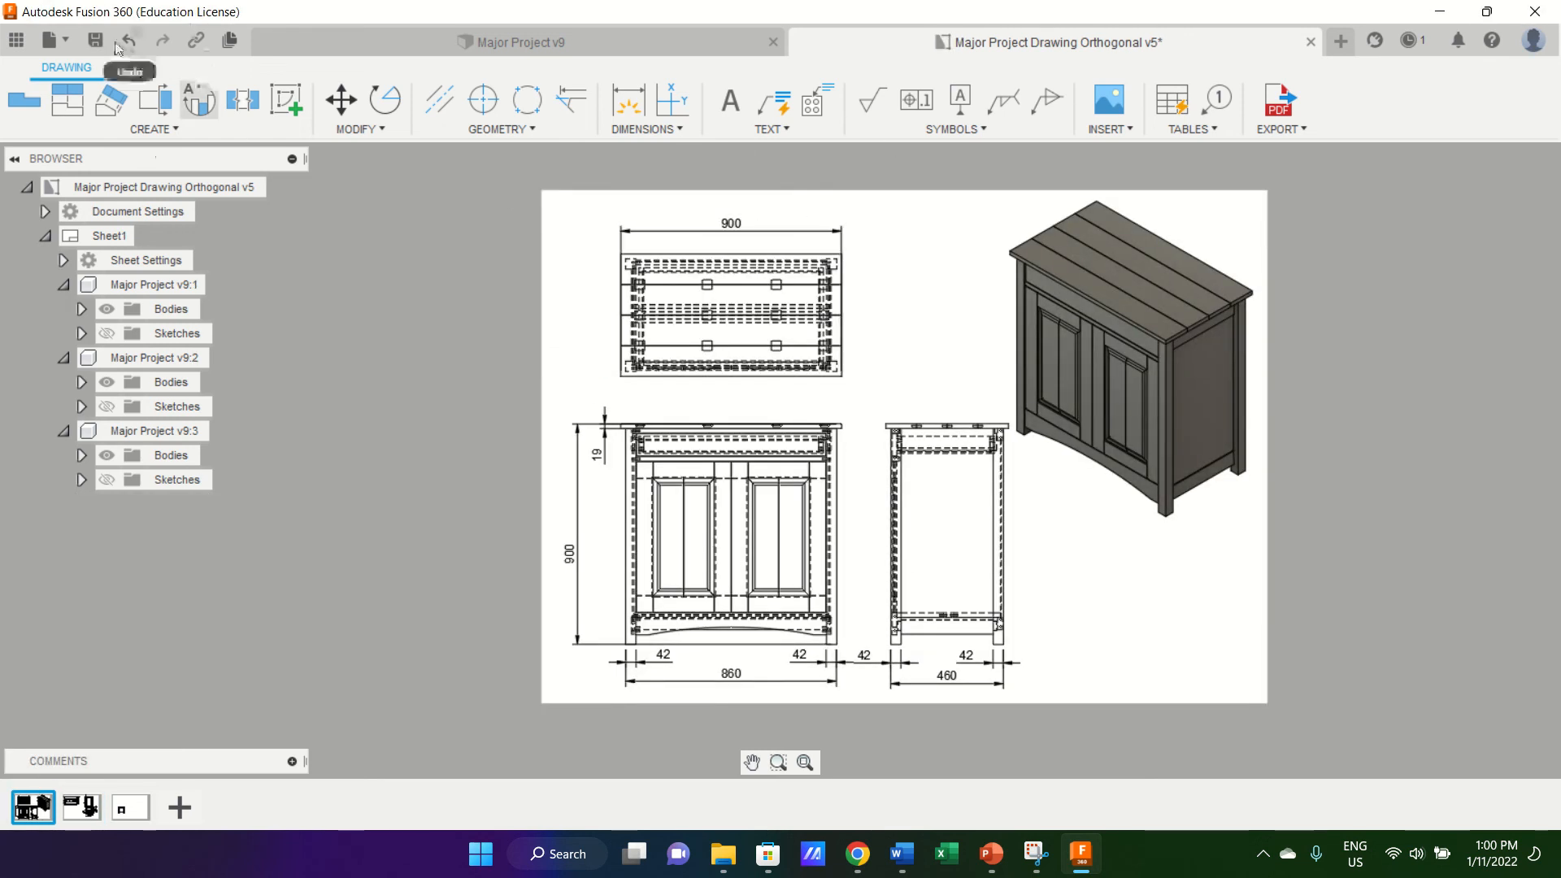
{"action": "left_click", "coordinate": [95, 41]}
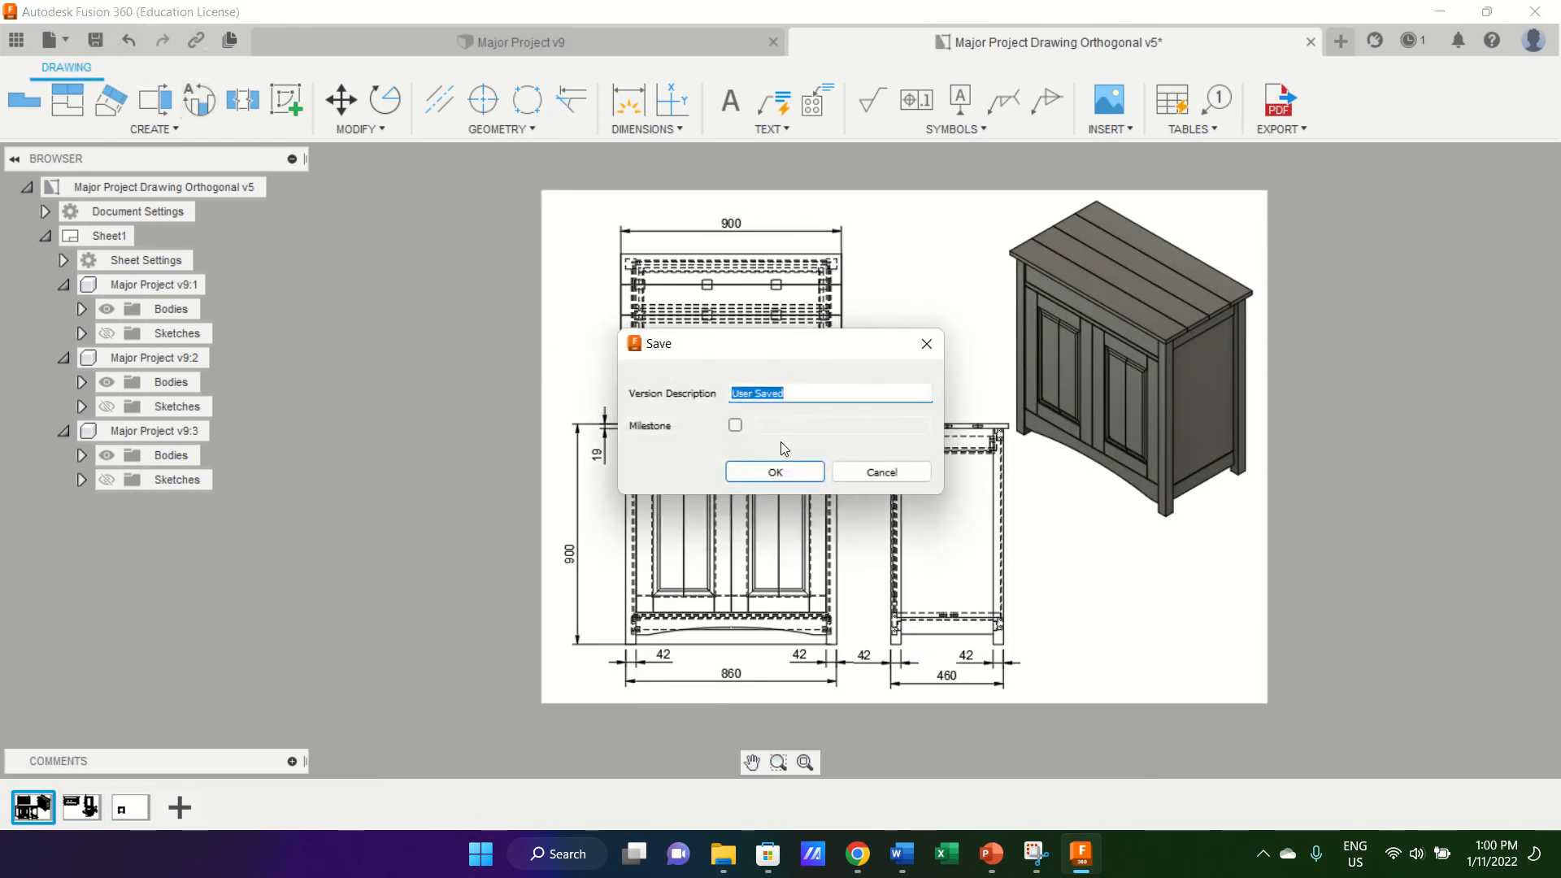
{"action": "left_click", "coordinate": [804, 473]}
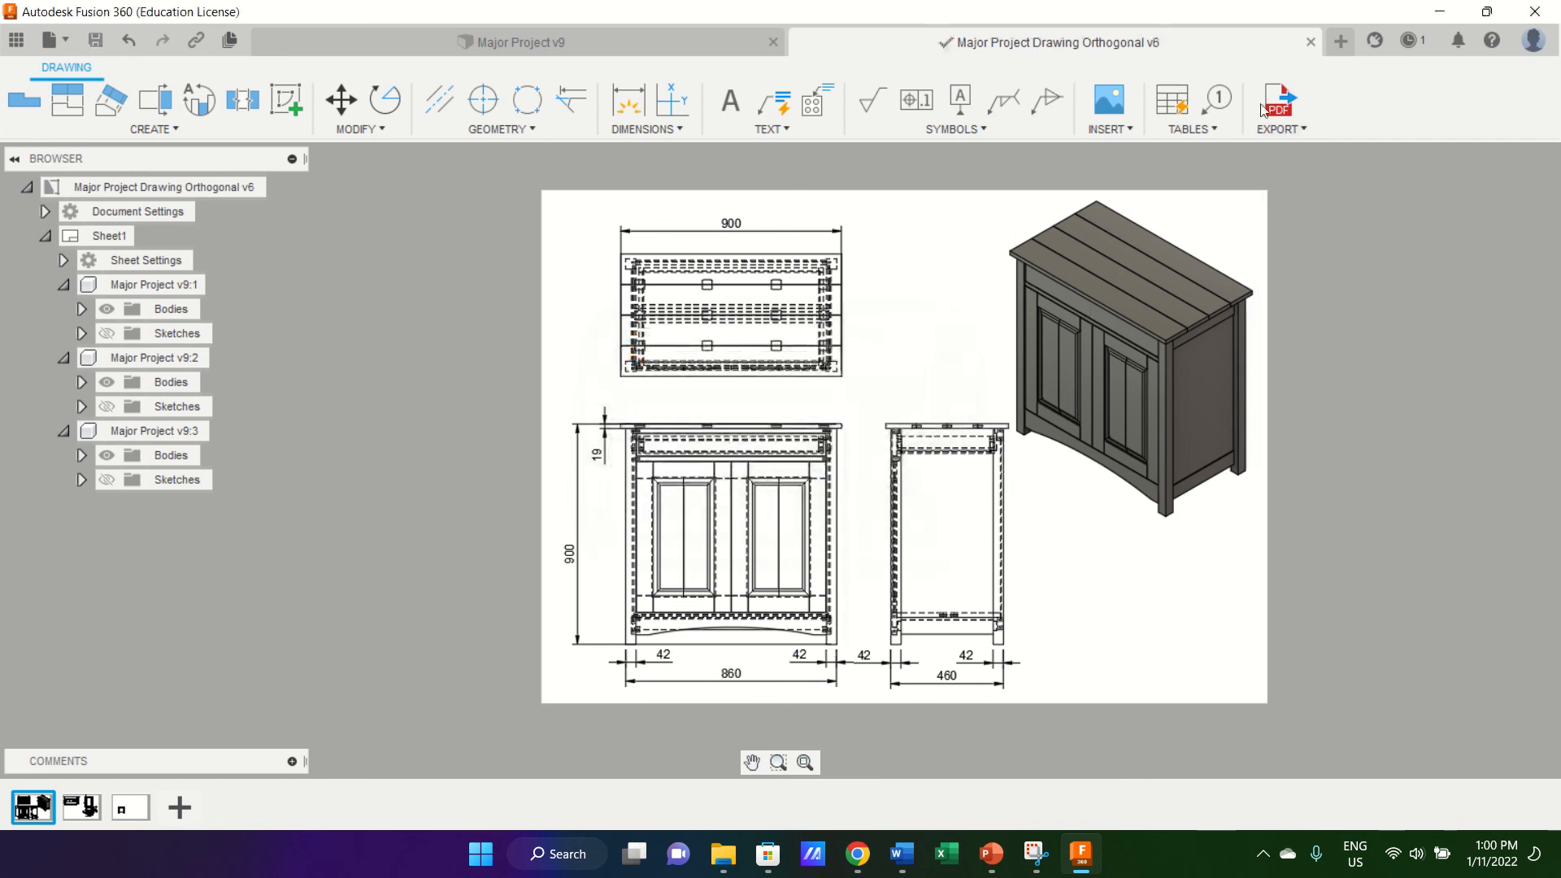
Export all sheets to Downloads as the PDF "Major Project Drawing Orthogonal v7", with Open PDF and Lineweights enabled.
{"action": "left_click", "coordinate": [1305, 128]}
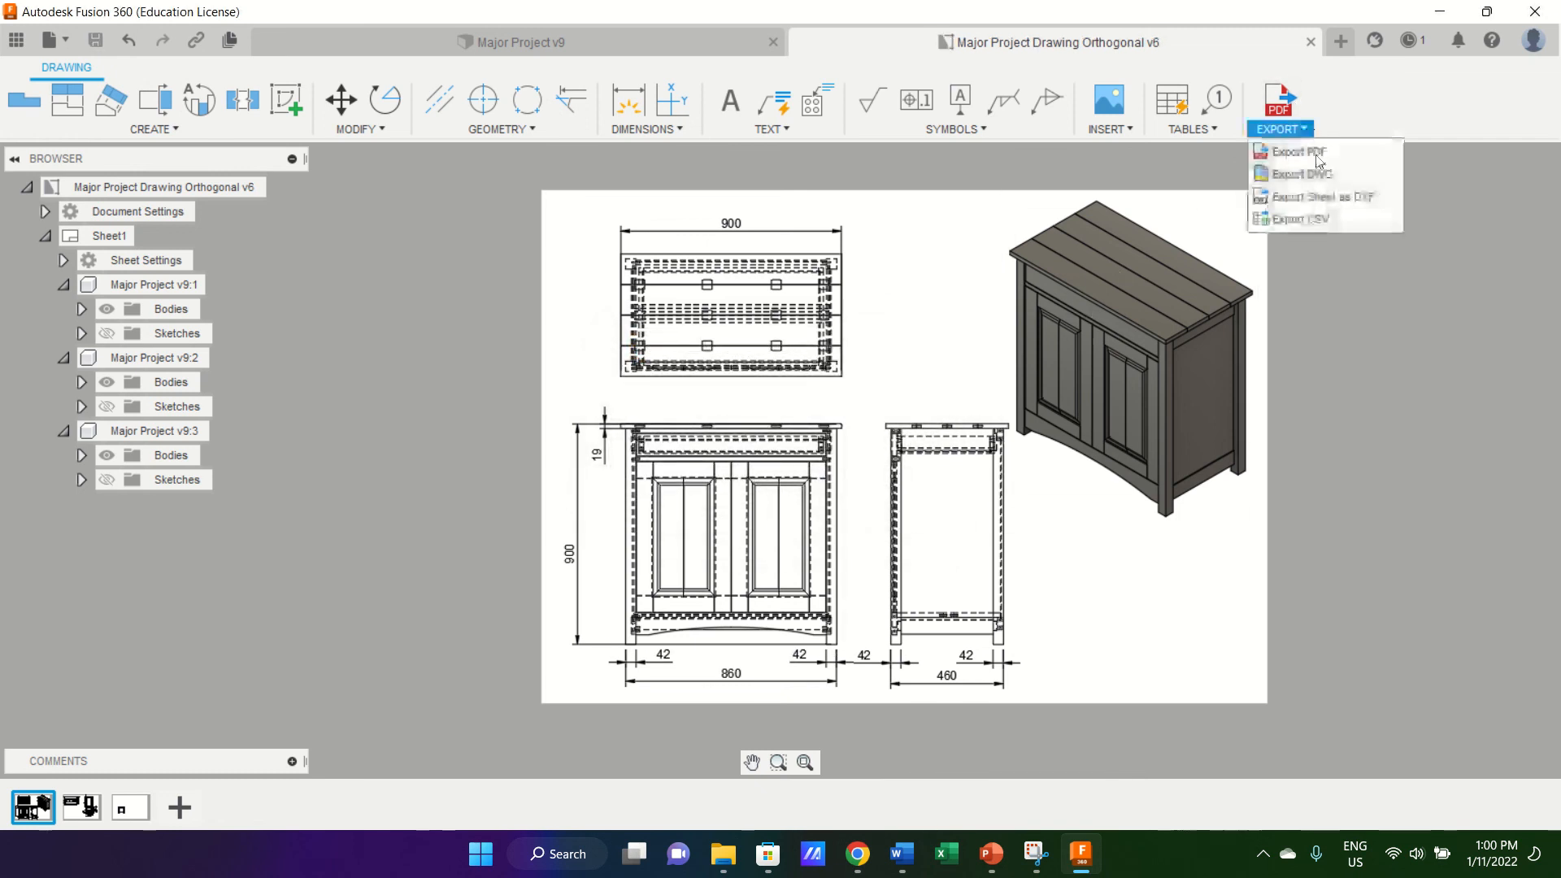
{"action": "left_click", "coordinate": [1317, 155]}
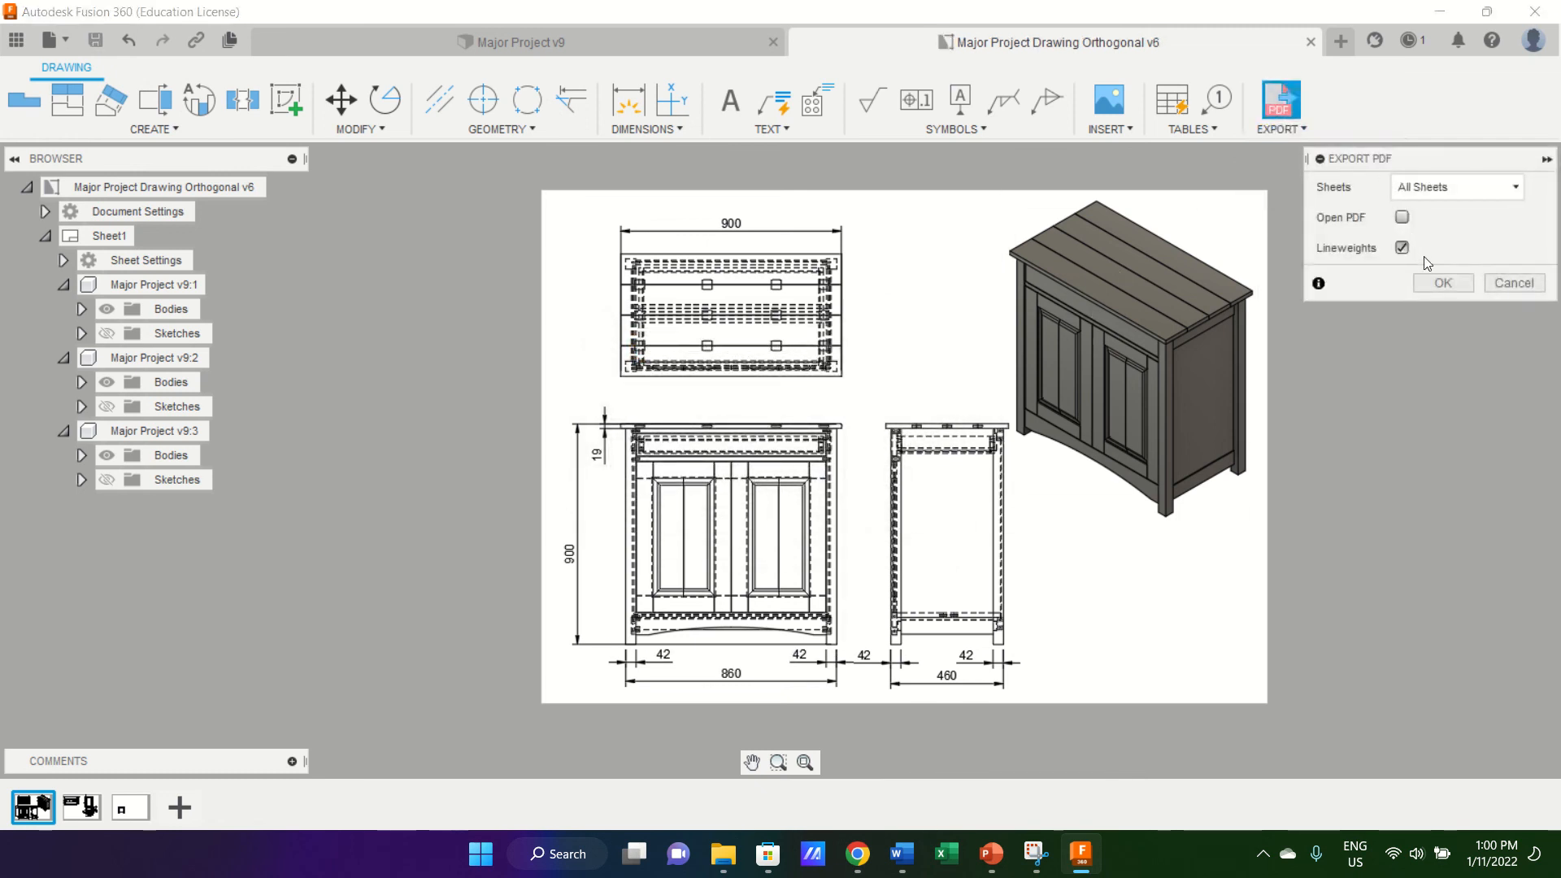
{"action": "left_click", "coordinate": [1401, 217]}
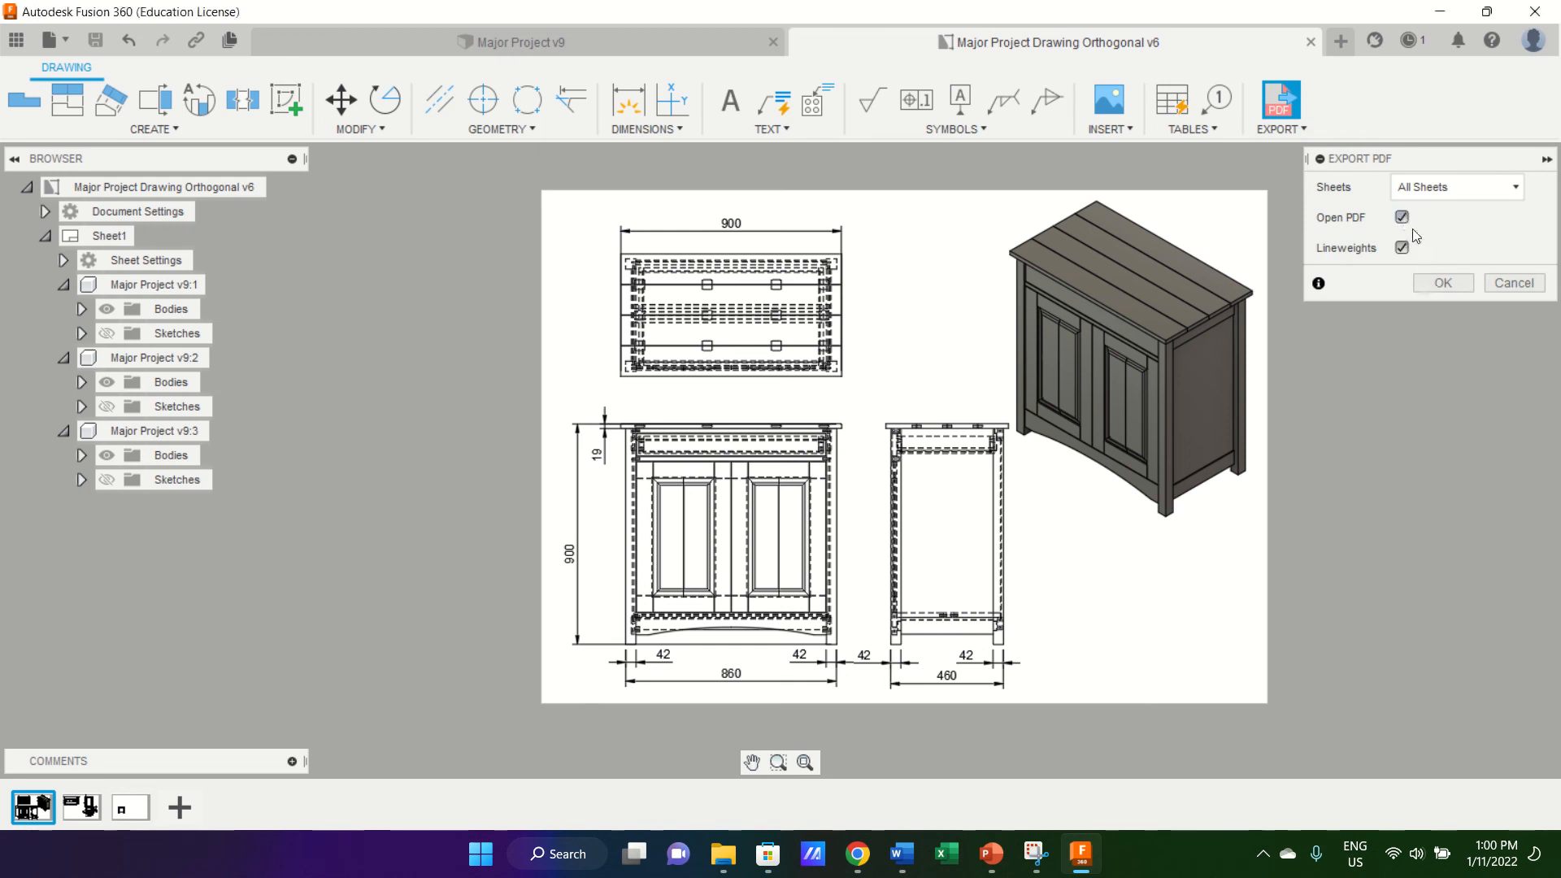
{"action": "left_click", "coordinate": [1440, 282]}
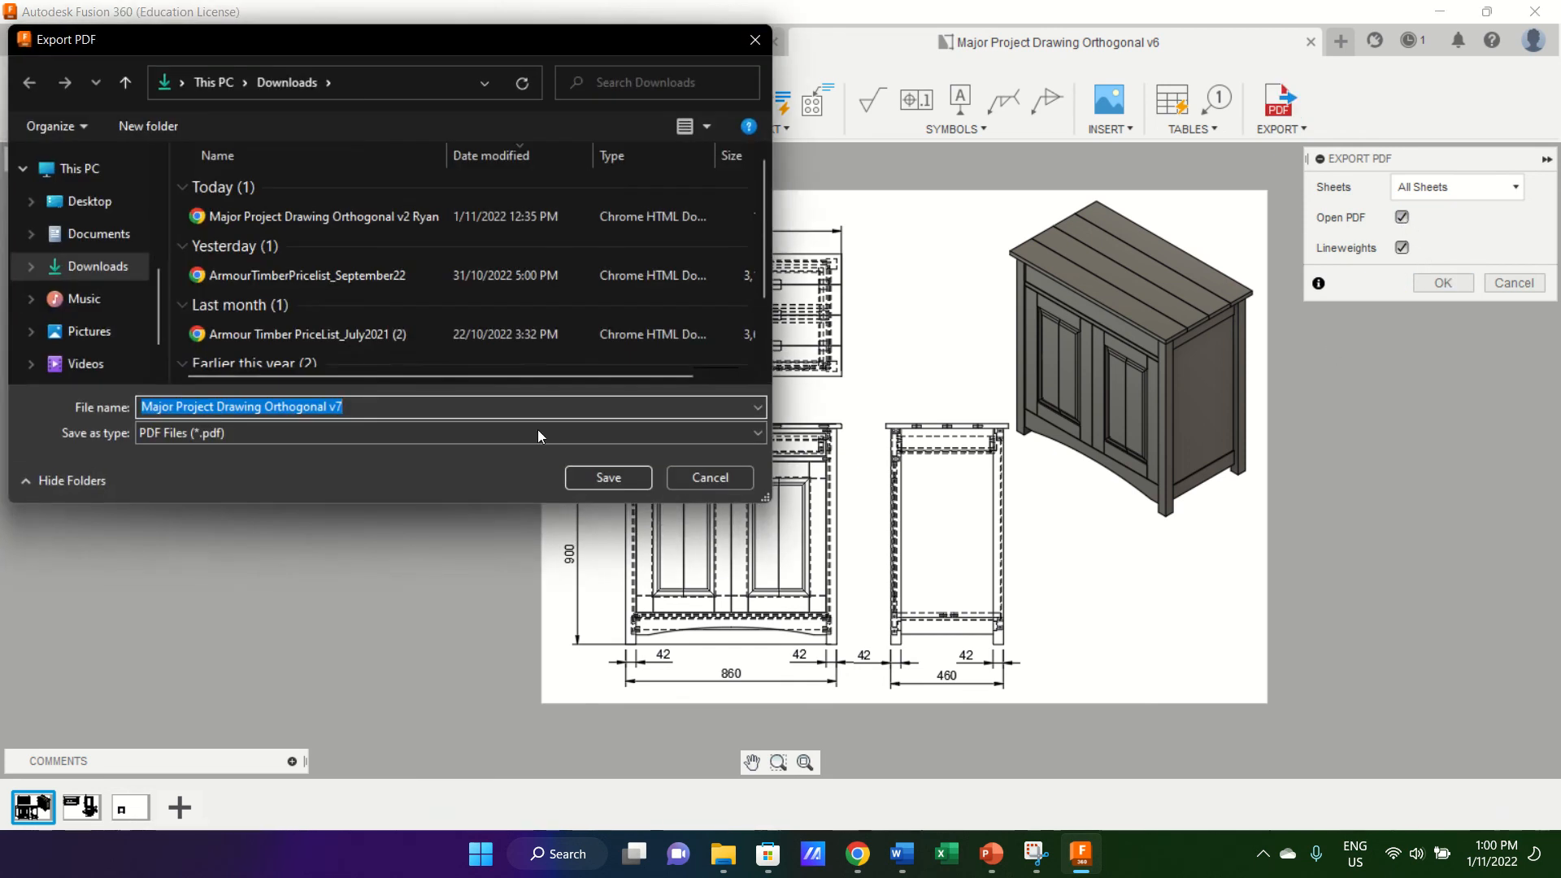
{"action": "left_click", "coordinate": [622, 476]}
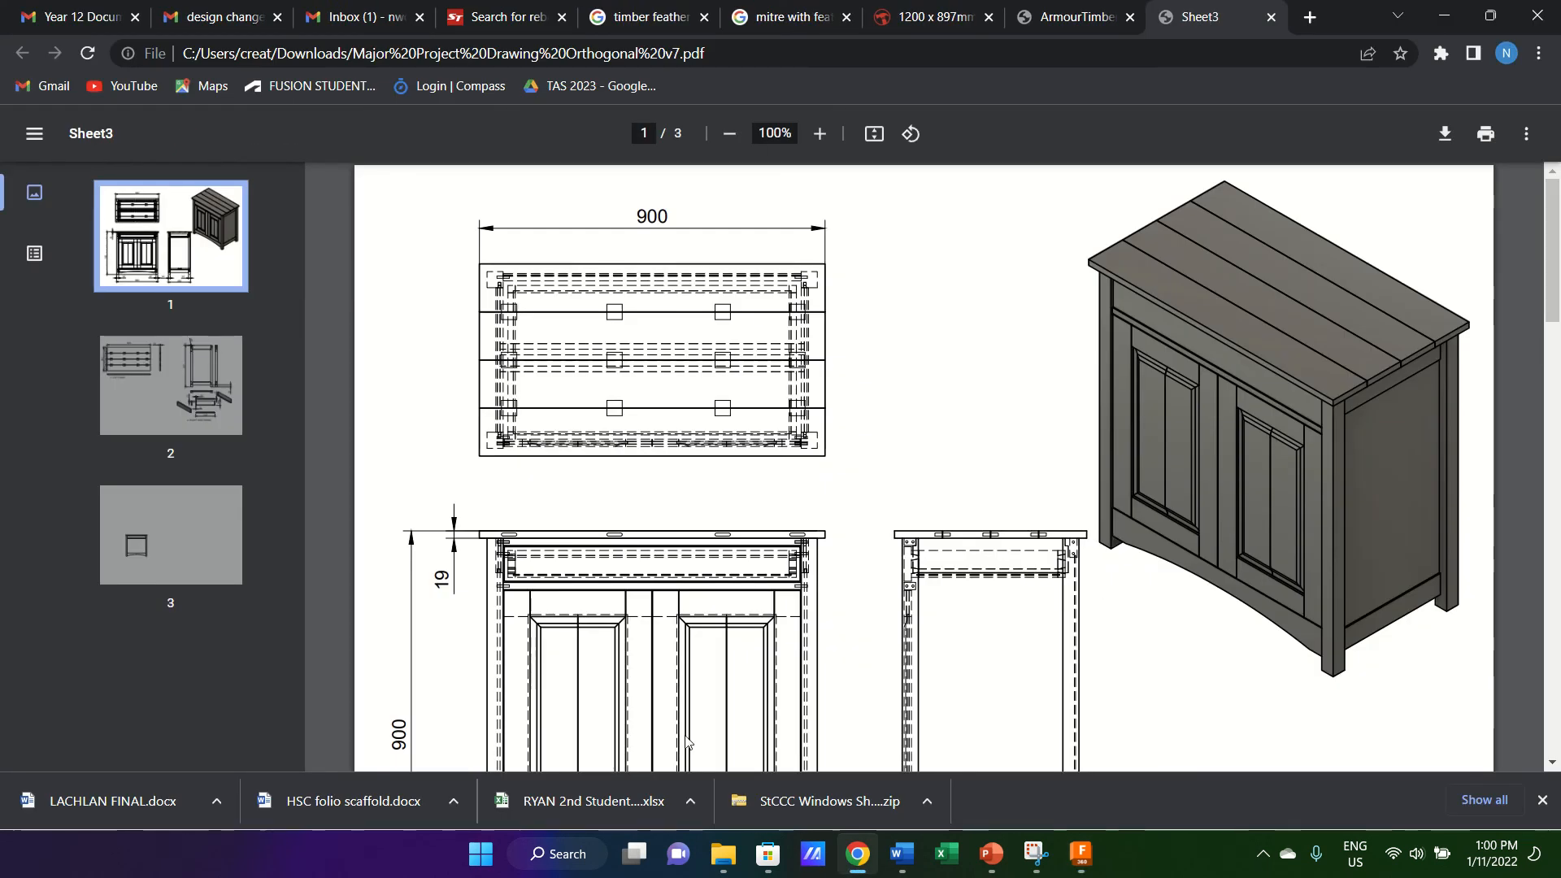
Capture the whole second page of the exported PDF, with the top and right side panels, as a rectangular snip in Snipping Tool.
{"action": "key", "text": "alt+Tab"}
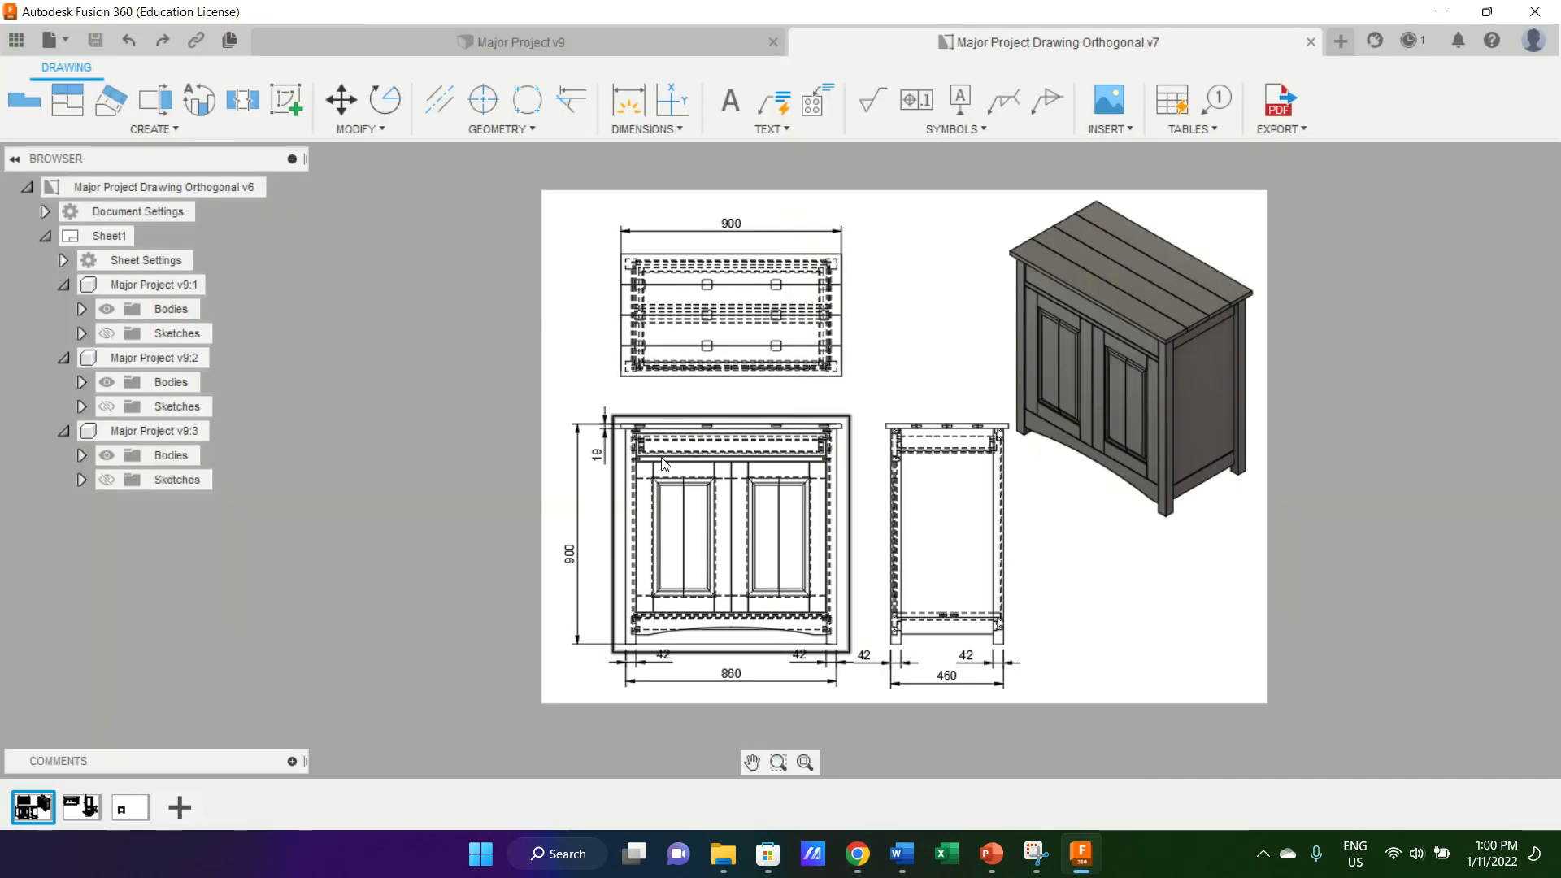
{"action": "left_click", "coordinate": [860, 860]}
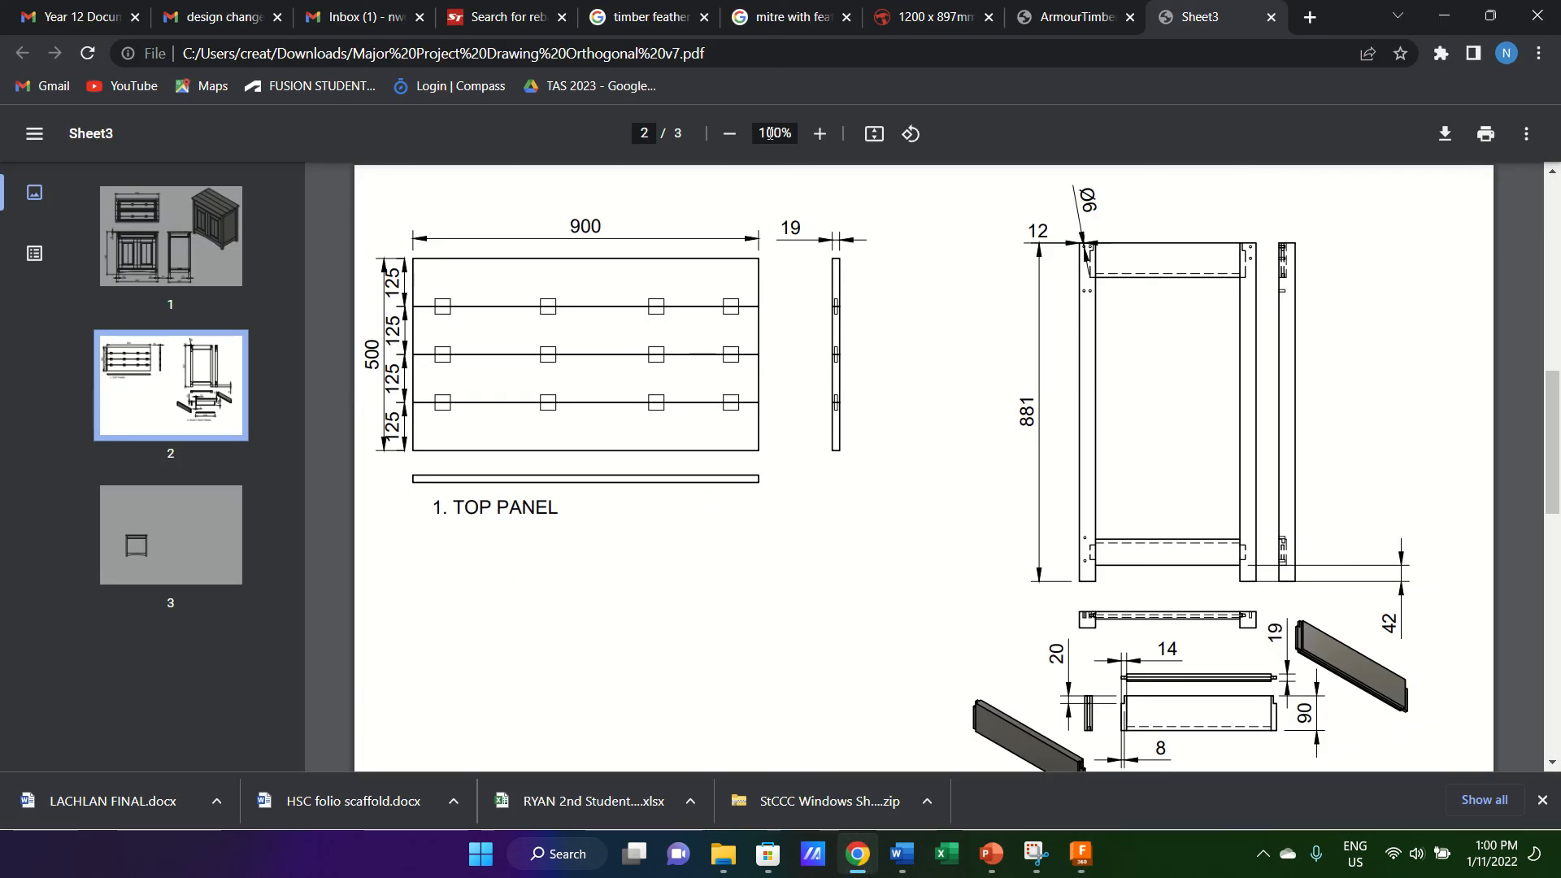
{"action": "left_click", "coordinate": [729, 134]}
{"action": "left_click", "coordinate": [729, 134]}
{"action": "left_click", "coordinate": [729, 134]}
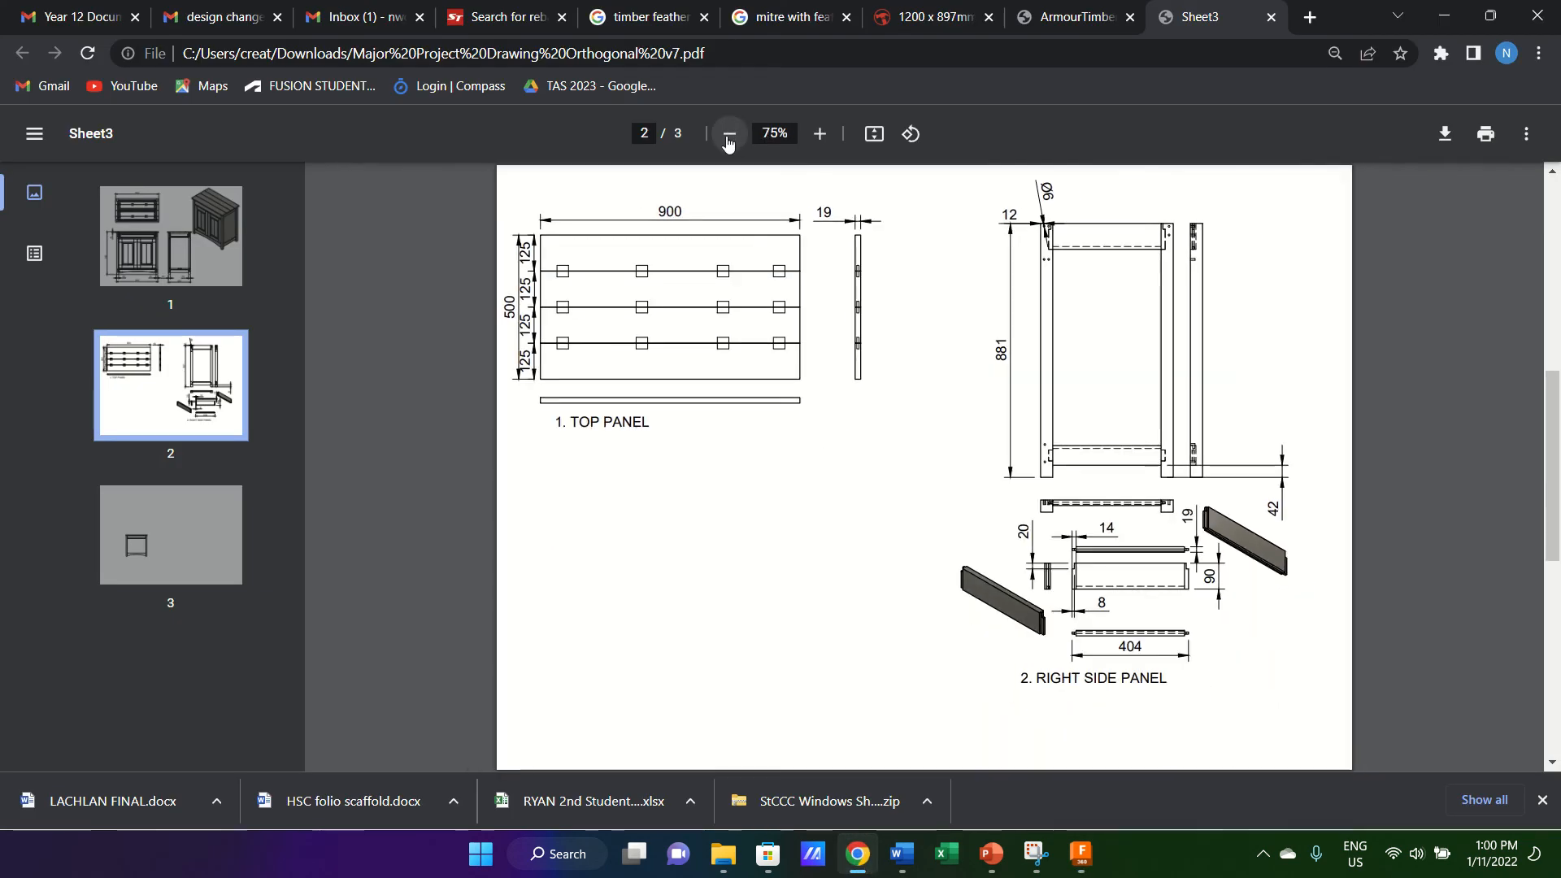
{"action": "left_click", "coordinate": [730, 134]}
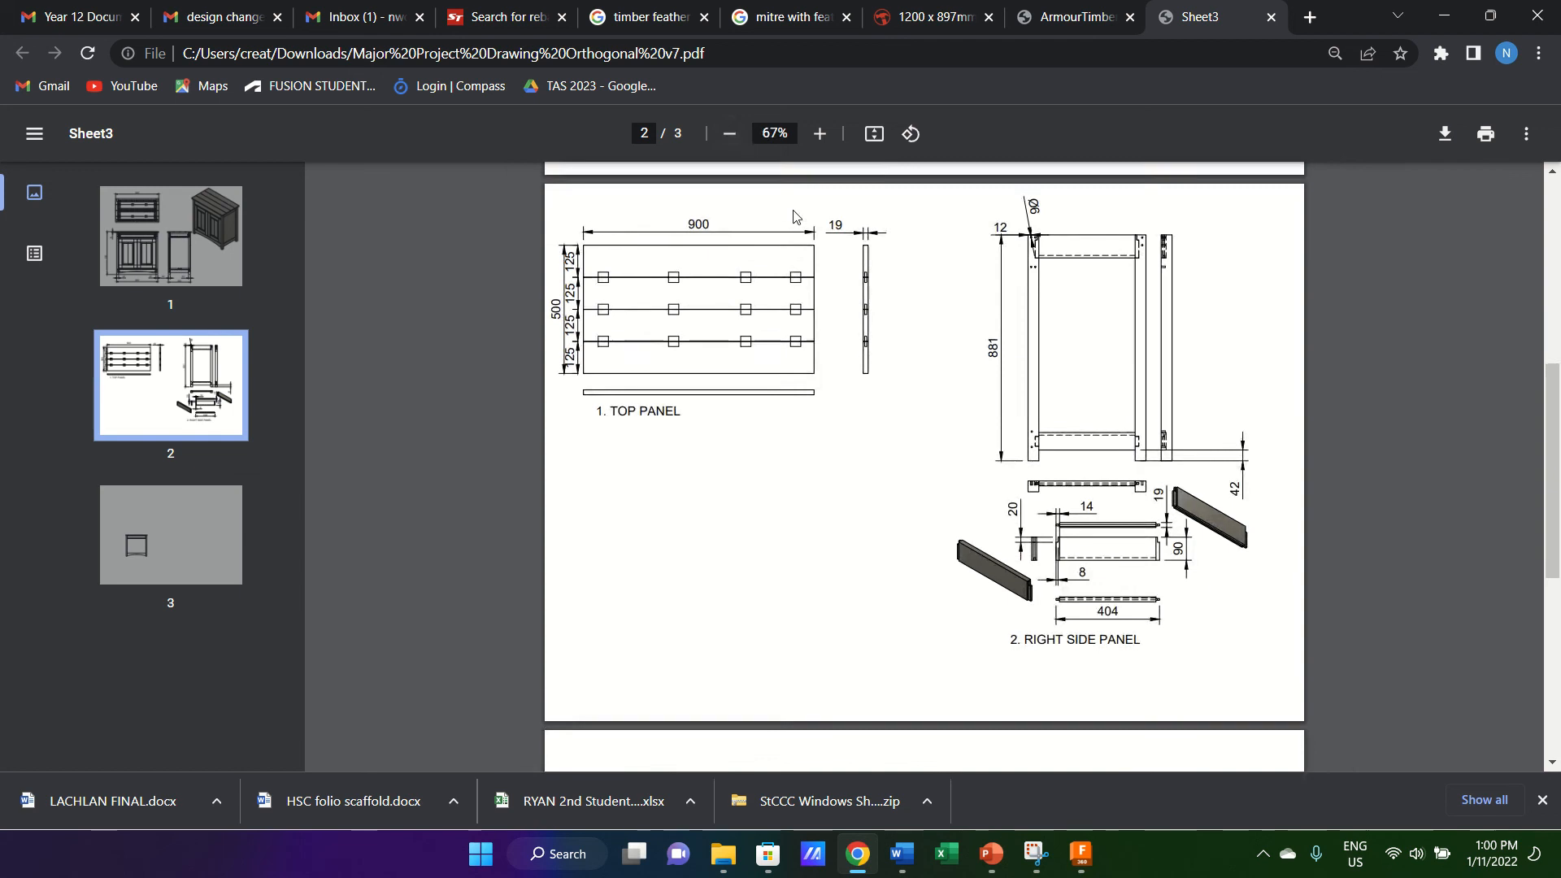
{"action": "scroll", "coordinate": [796, 217], "scroll_direction": "up", "scroll_amount": 1}
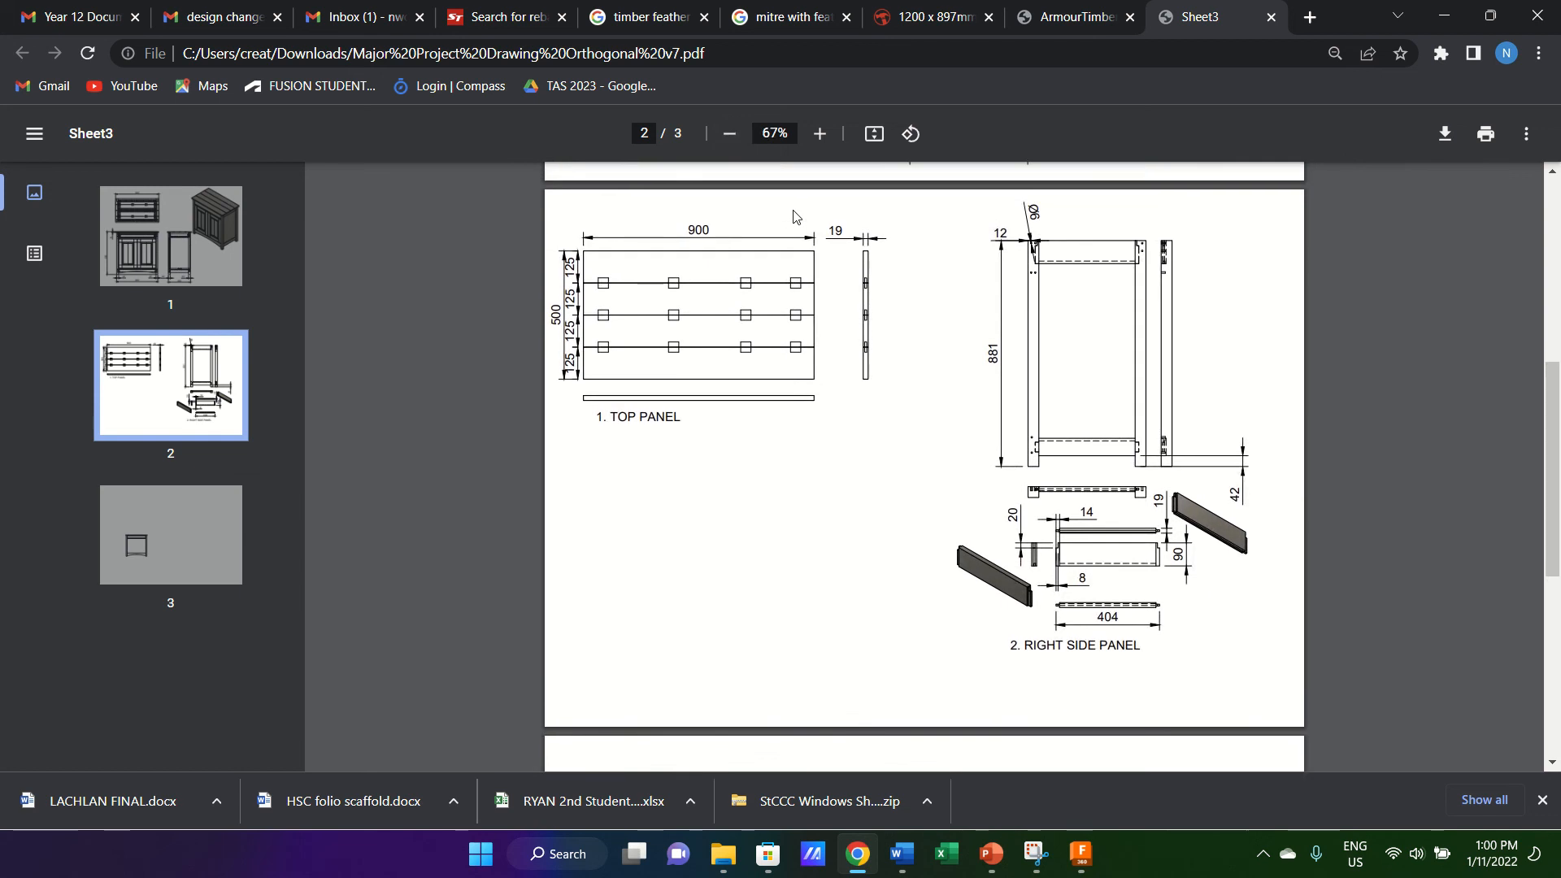
{"action": "left_click", "coordinate": [1032, 853]}
{"action": "left_click", "coordinate": [99, 59]}
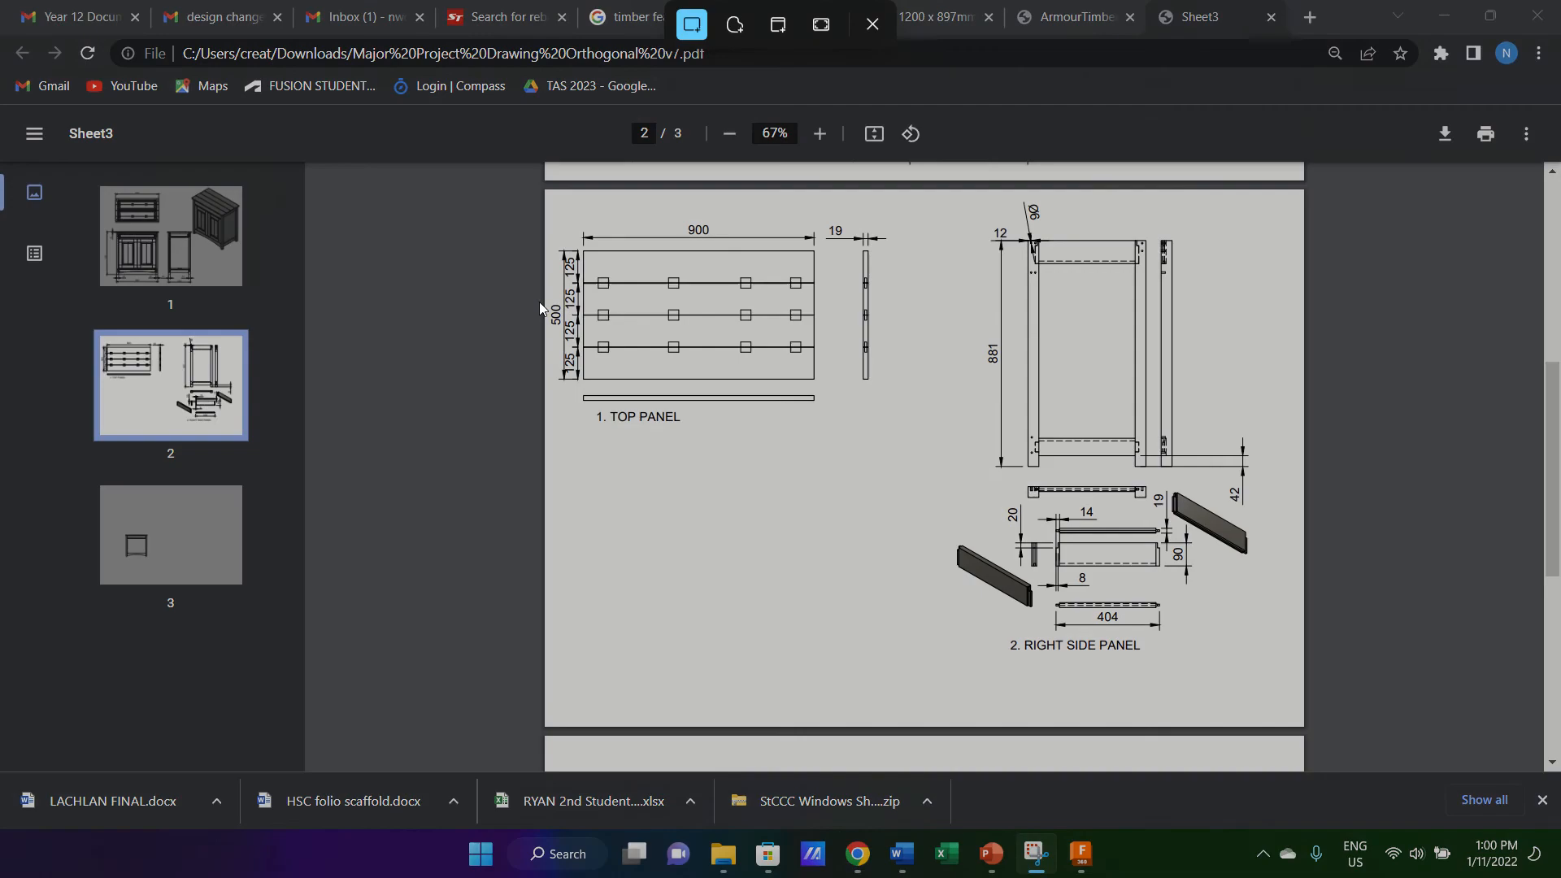
{"action": "left_click_drag", "start_coordinate": [546, 193], "coordinate": [1297, 726]}
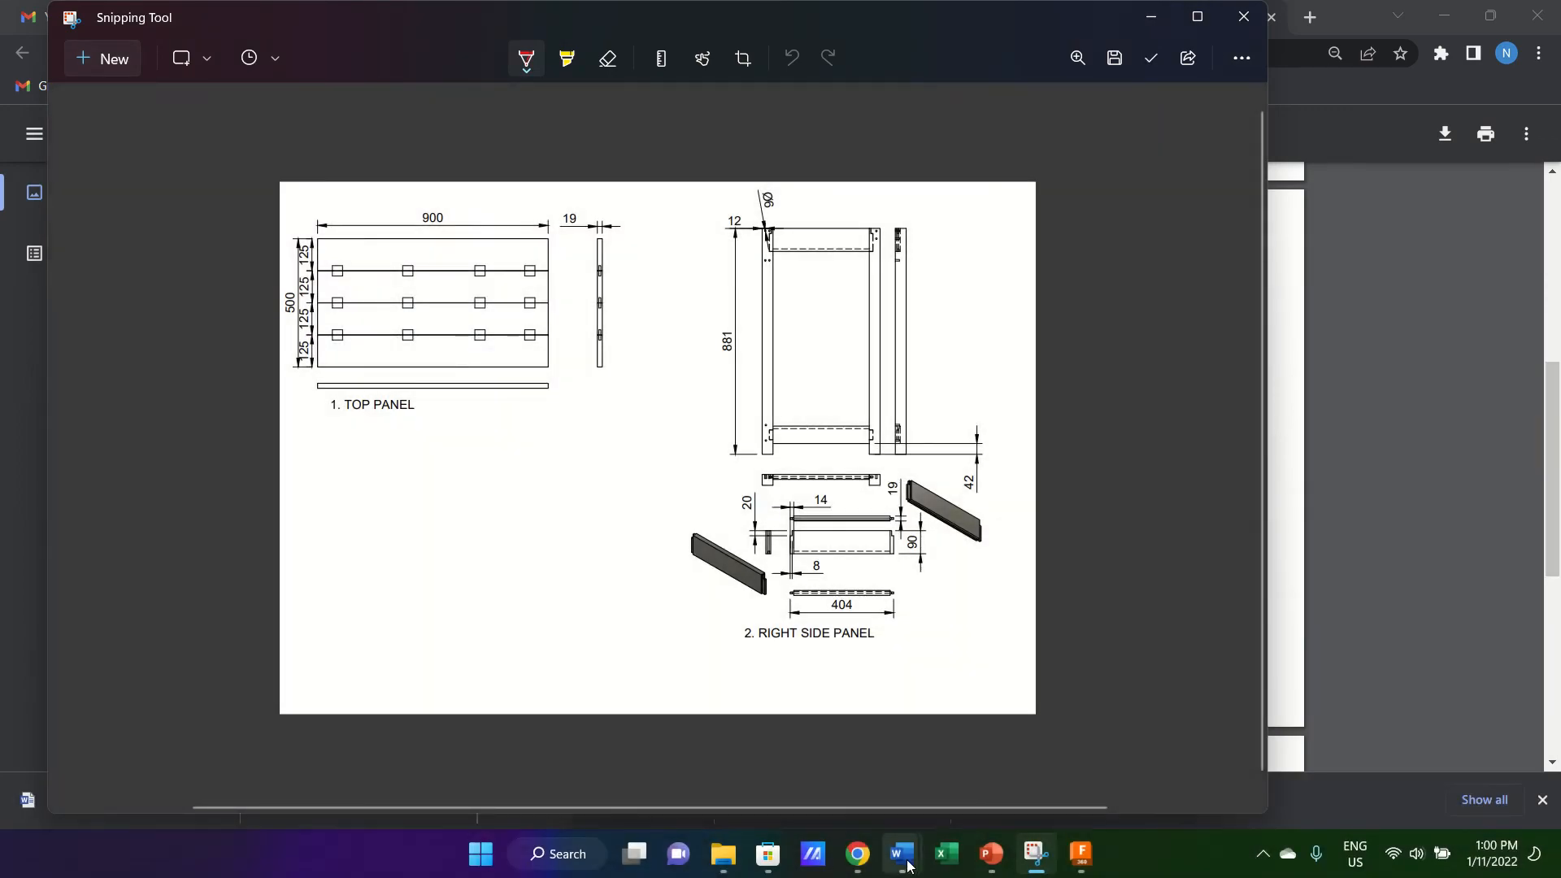
Switch to the HSC folio scaffold in Word, paste the panel drawing snip above the Prototyping heading, and set its text wrapping to Through.
{"action": "left_click", "coordinate": [904, 855]}
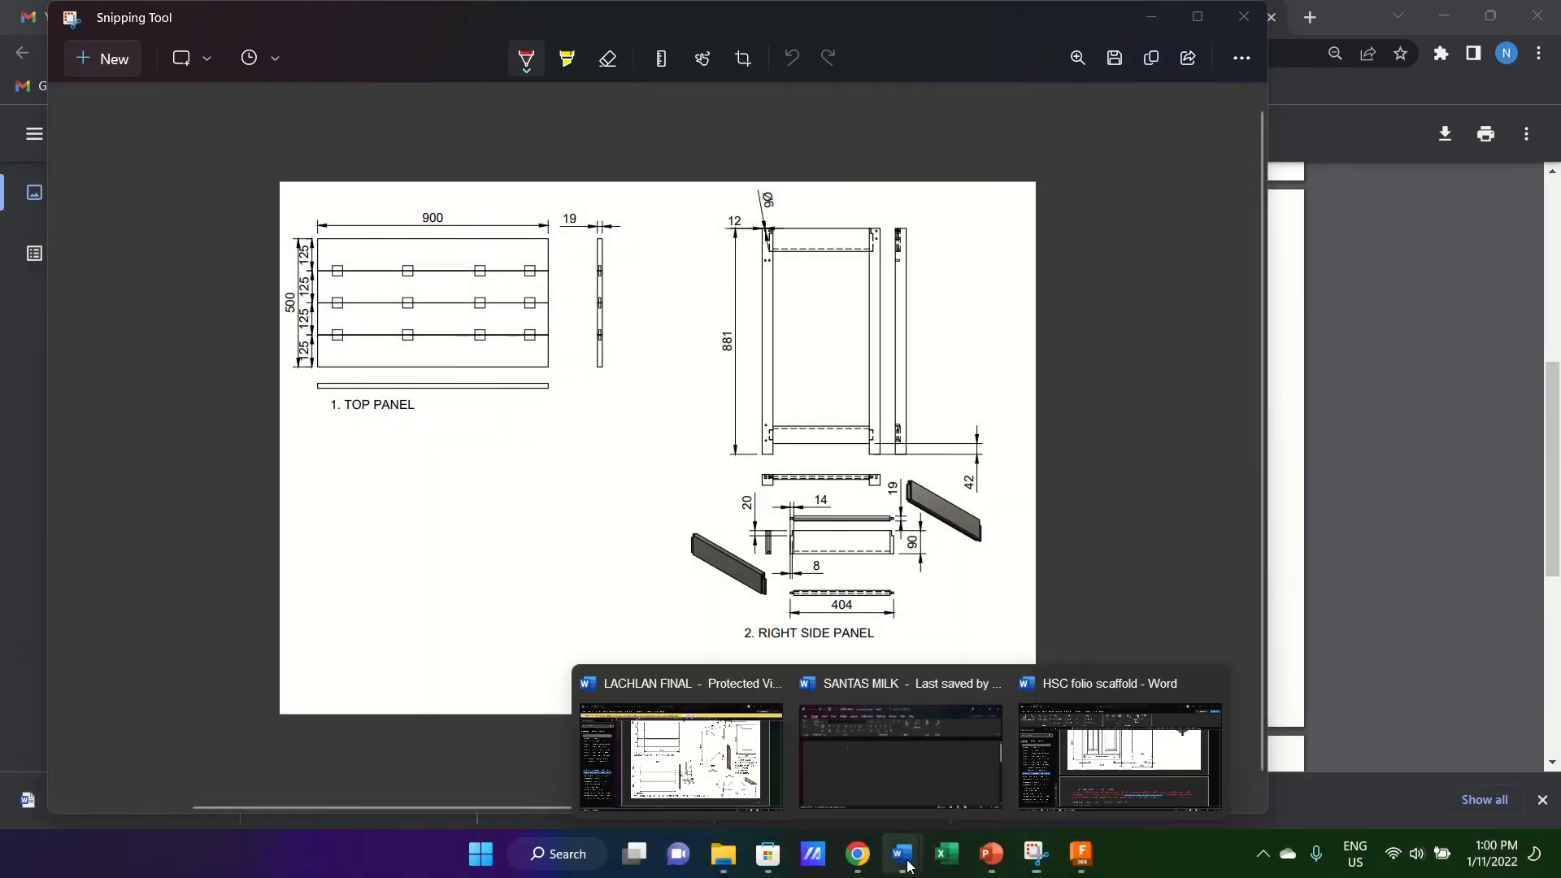
{"action": "left_click", "coordinate": [1089, 760]}
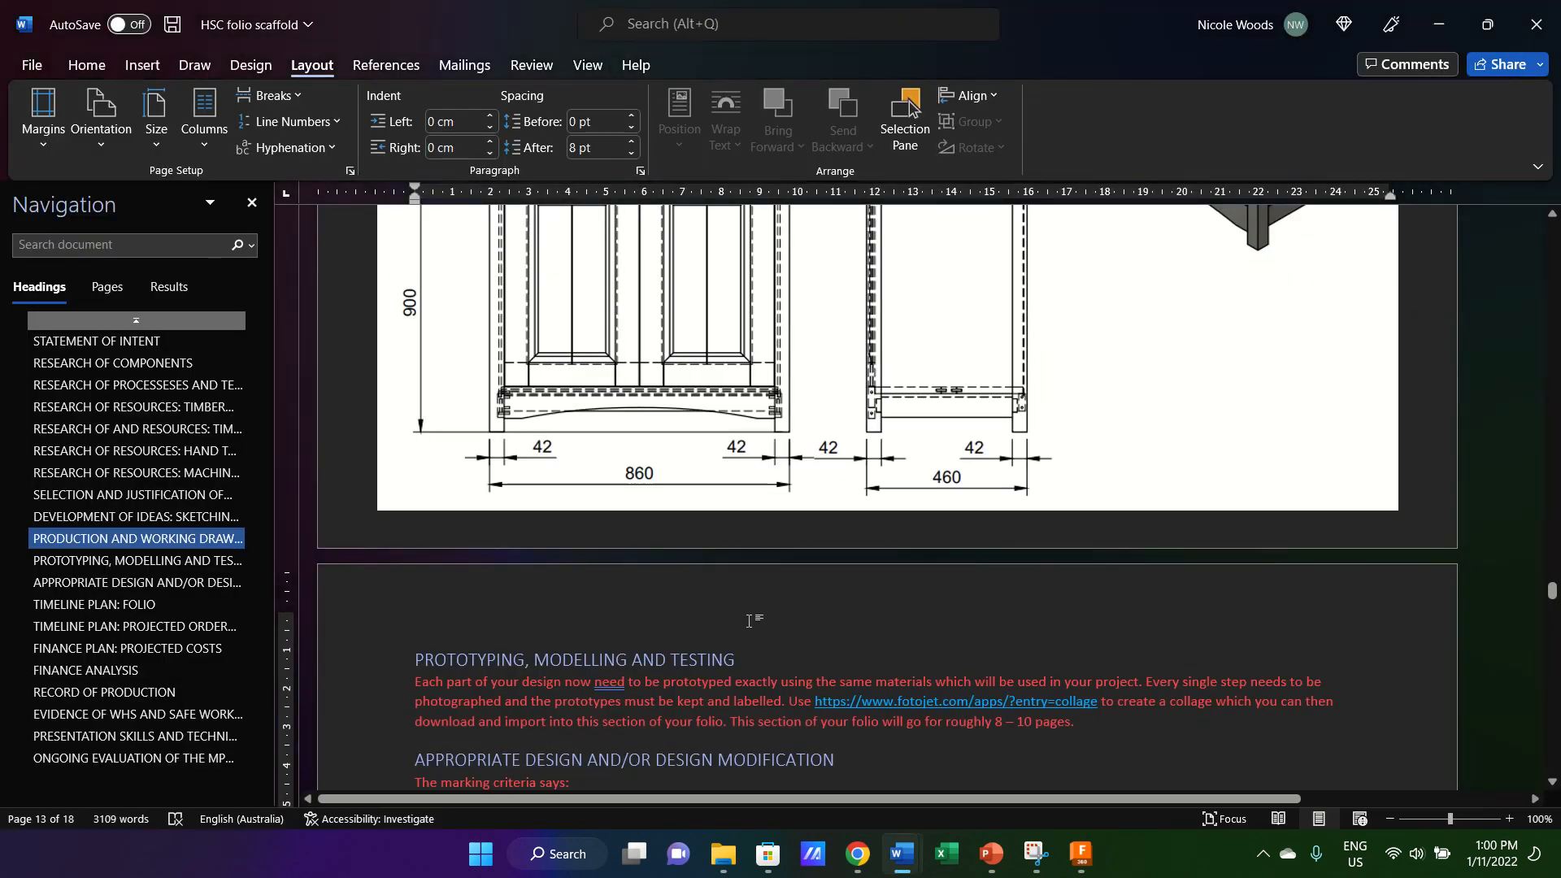
{"action": "key", "text": "ctrl+v"}
{"action": "left_click", "coordinate": [1077, 444]}
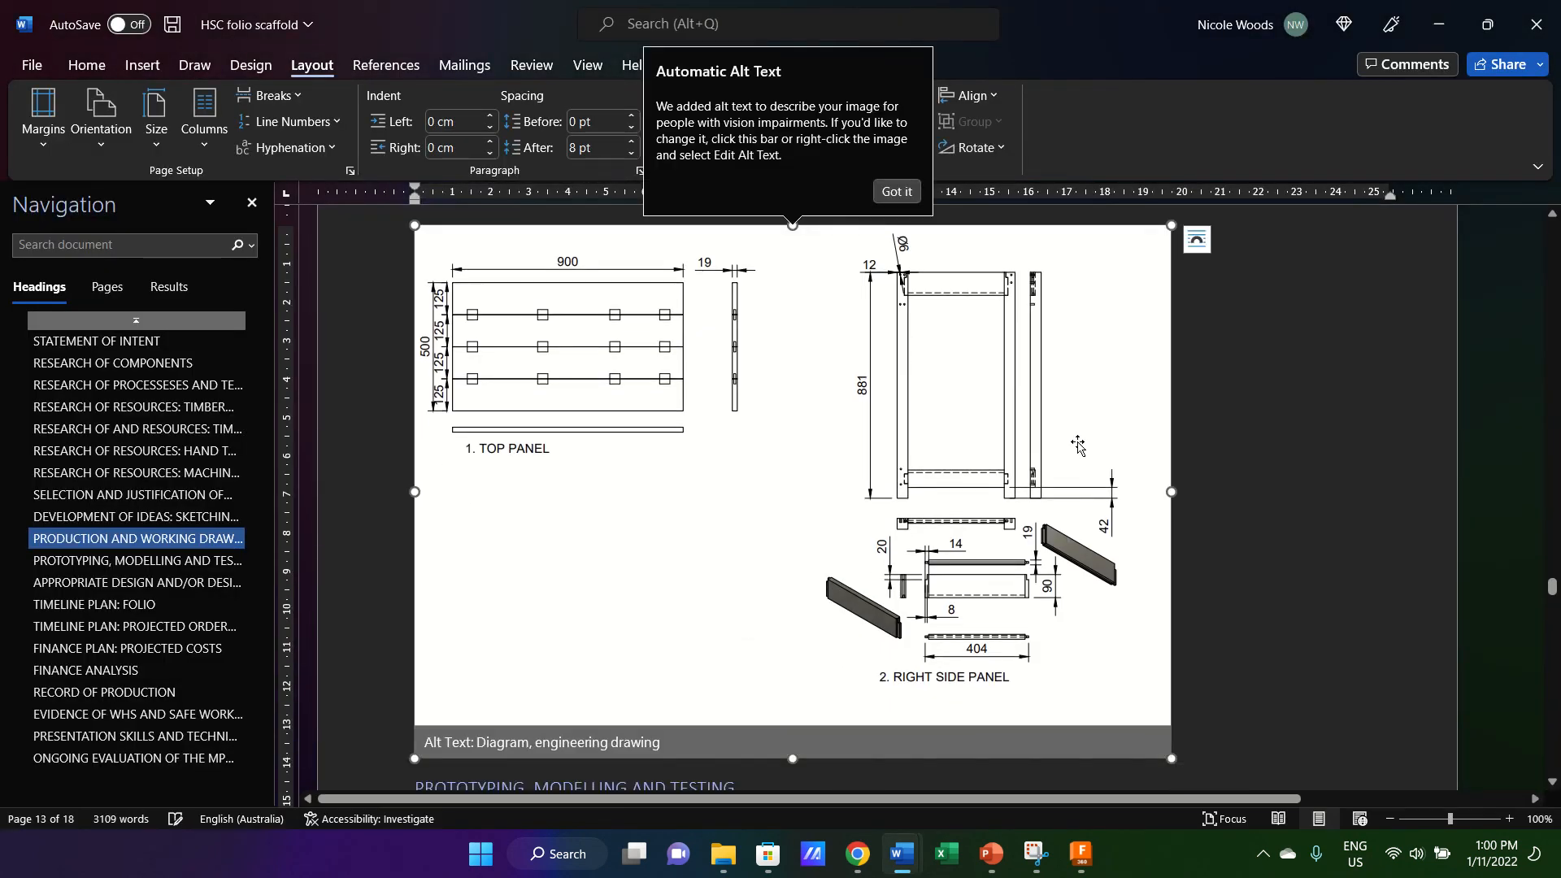
{"action": "left_click", "coordinate": [1193, 246]}
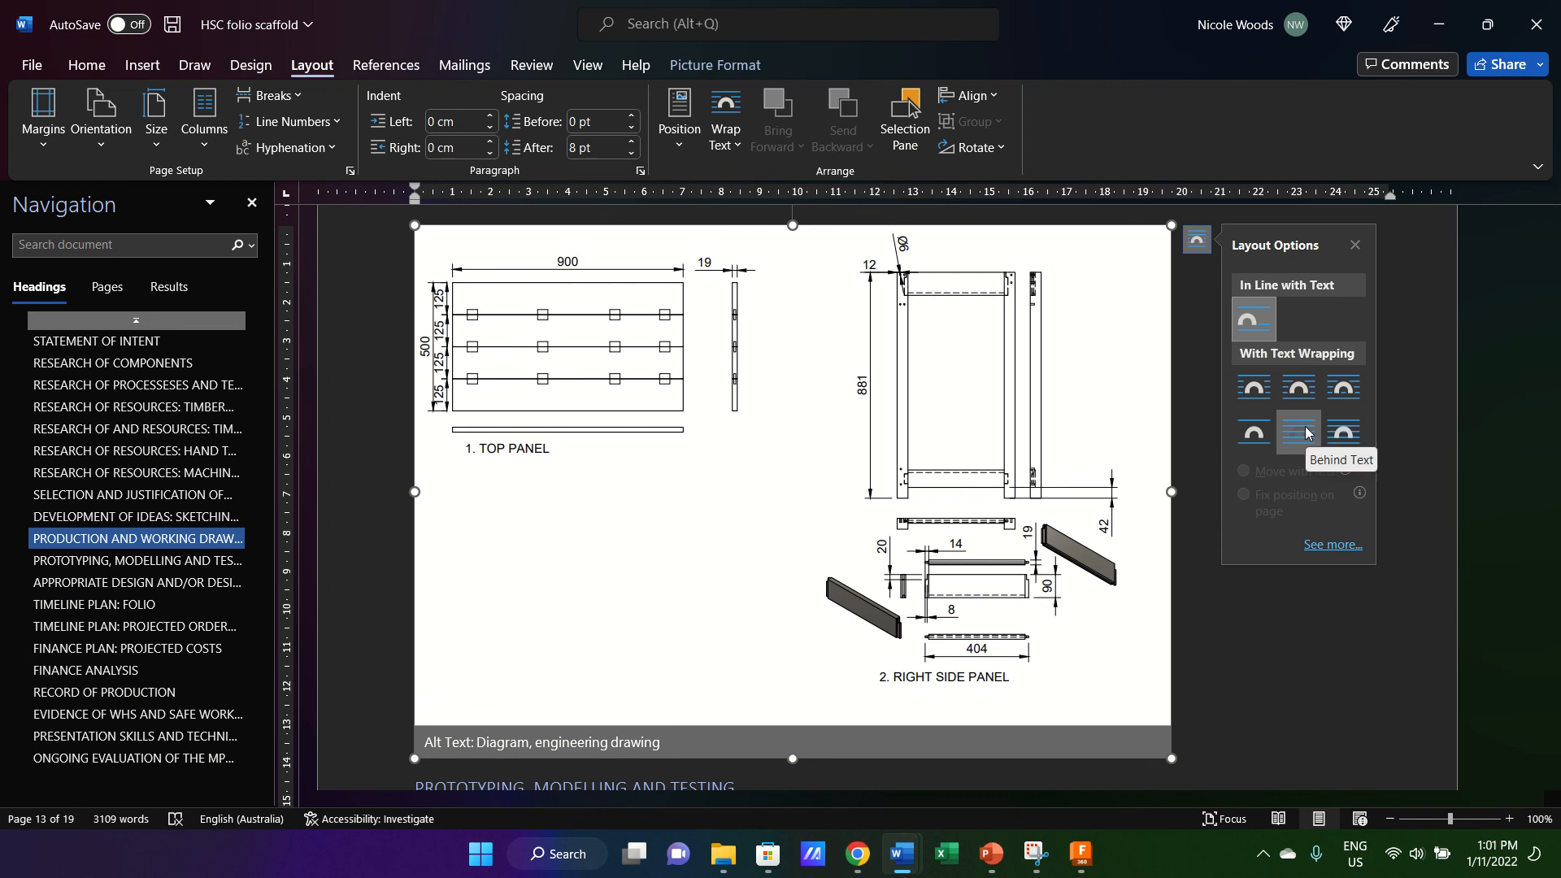
{"action": "left_click", "coordinate": [1343, 388]}
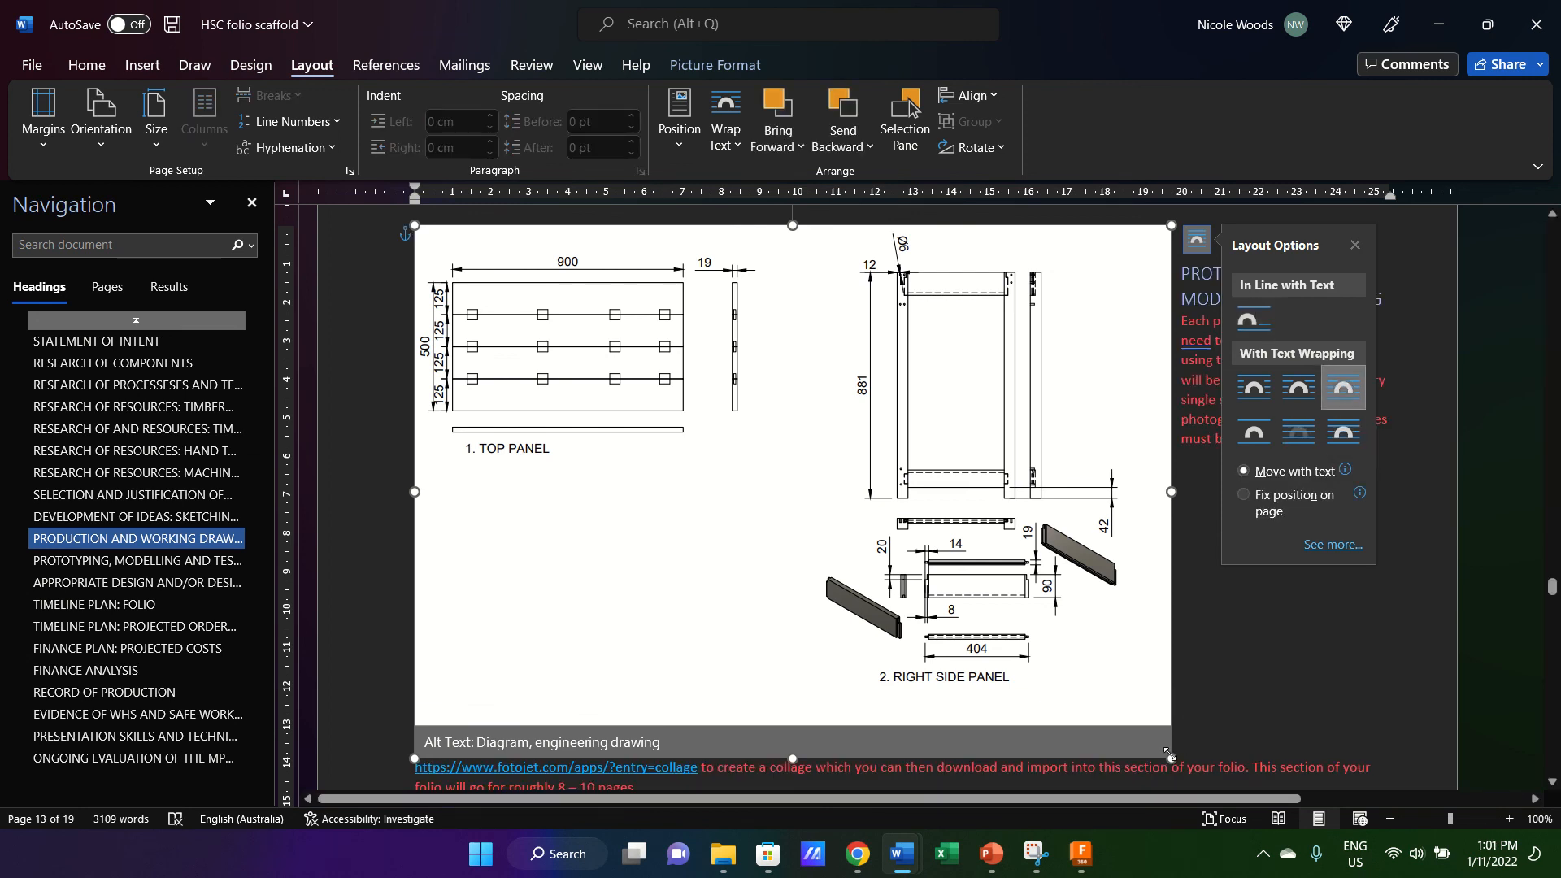
Move the pasted panel drawing slightly into the page margin and enlarge it to about 26 cm wide, filling the landscape page.
{"action": "left_click_drag", "start_coordinate": [1169, 757], "coordinate": [1295, 786]}
{"action": "scroll", "coordinate": [1101, 664], "scroll_direction": "up", "scroll_amount": 2}
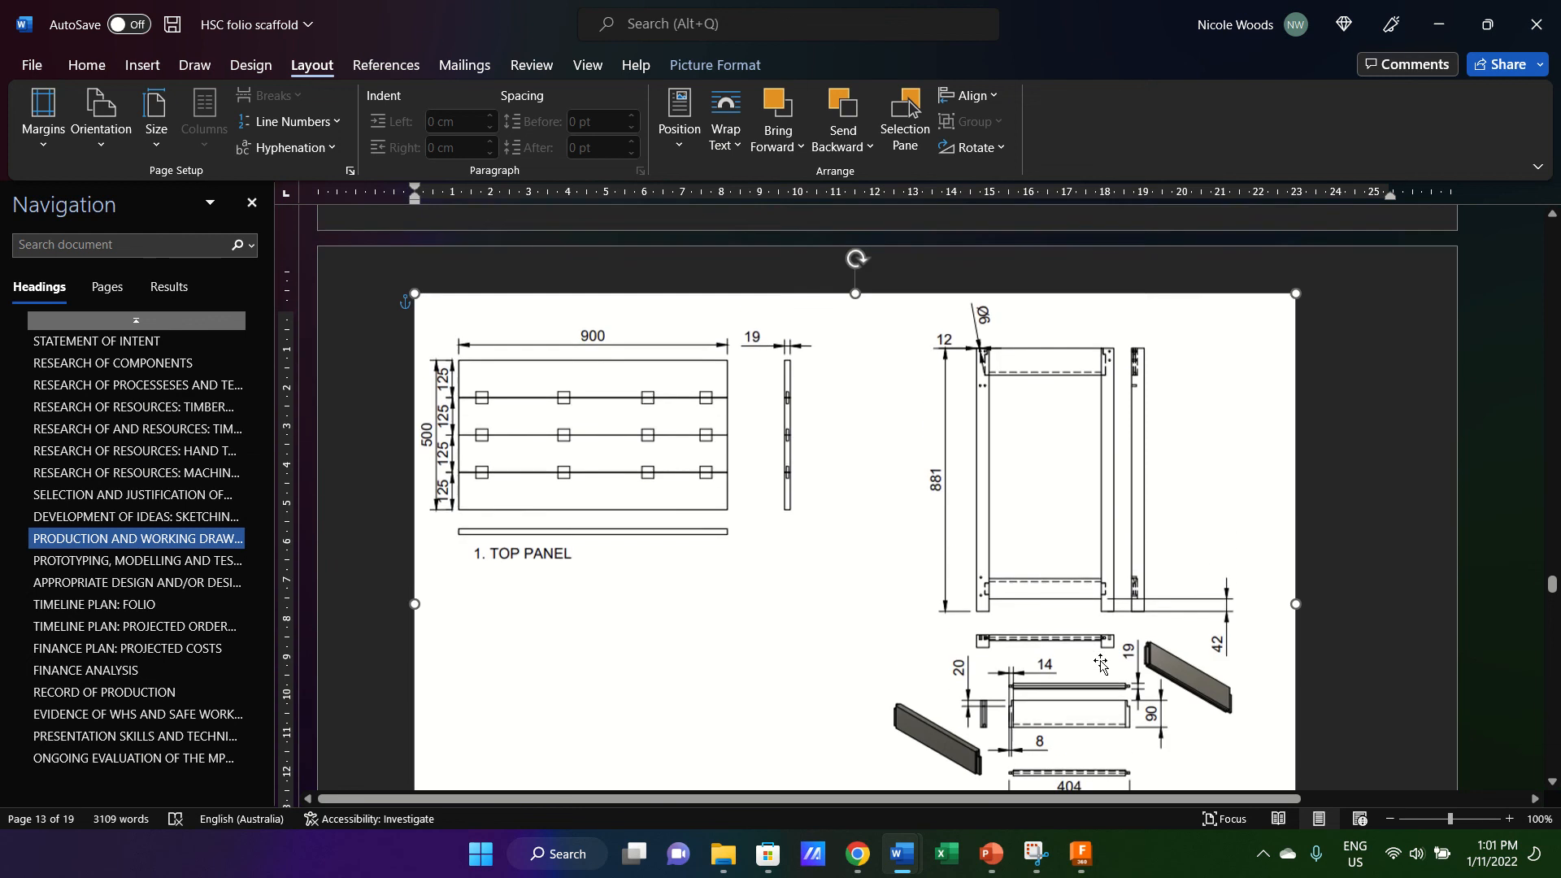
{"action": "scroll", "coordinate": [1100, 665], "scroll_direction": "up", "scroll_amount": 1}
{"action": "left_click_drag", "start_coordinate": [829, 485], "coordinate": [795, 483]}
{"action": "scroll", "coordinate": [915, 506], "scroll_direction": "down", "scroll_amount": 4}
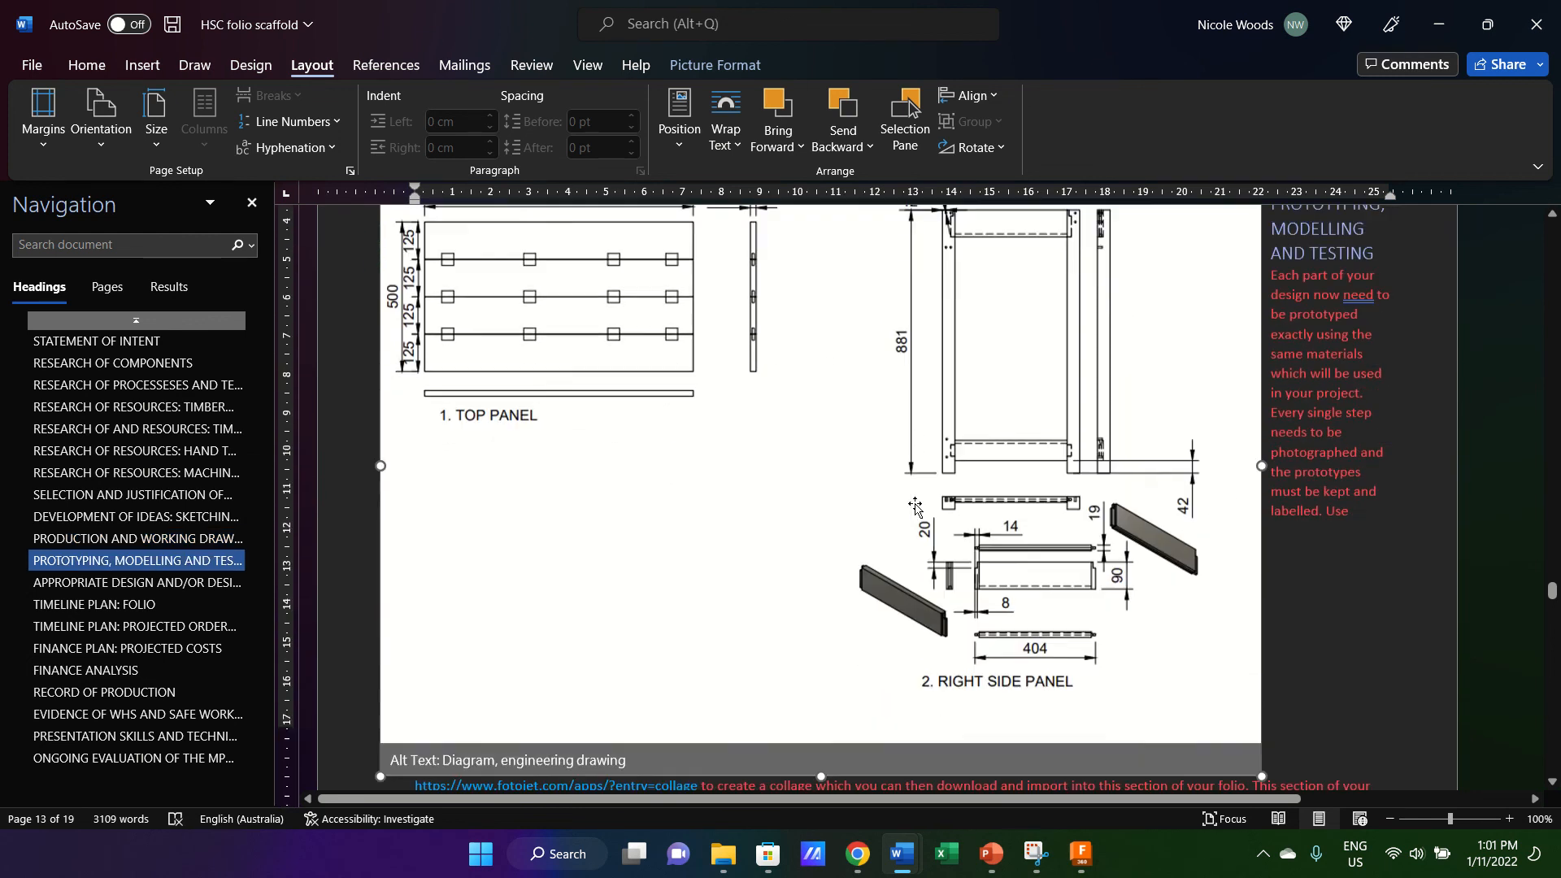
{"action": "scroll", "coordinate": [915, 506], "scroll_direction": "down", "scroll_amount": 4}
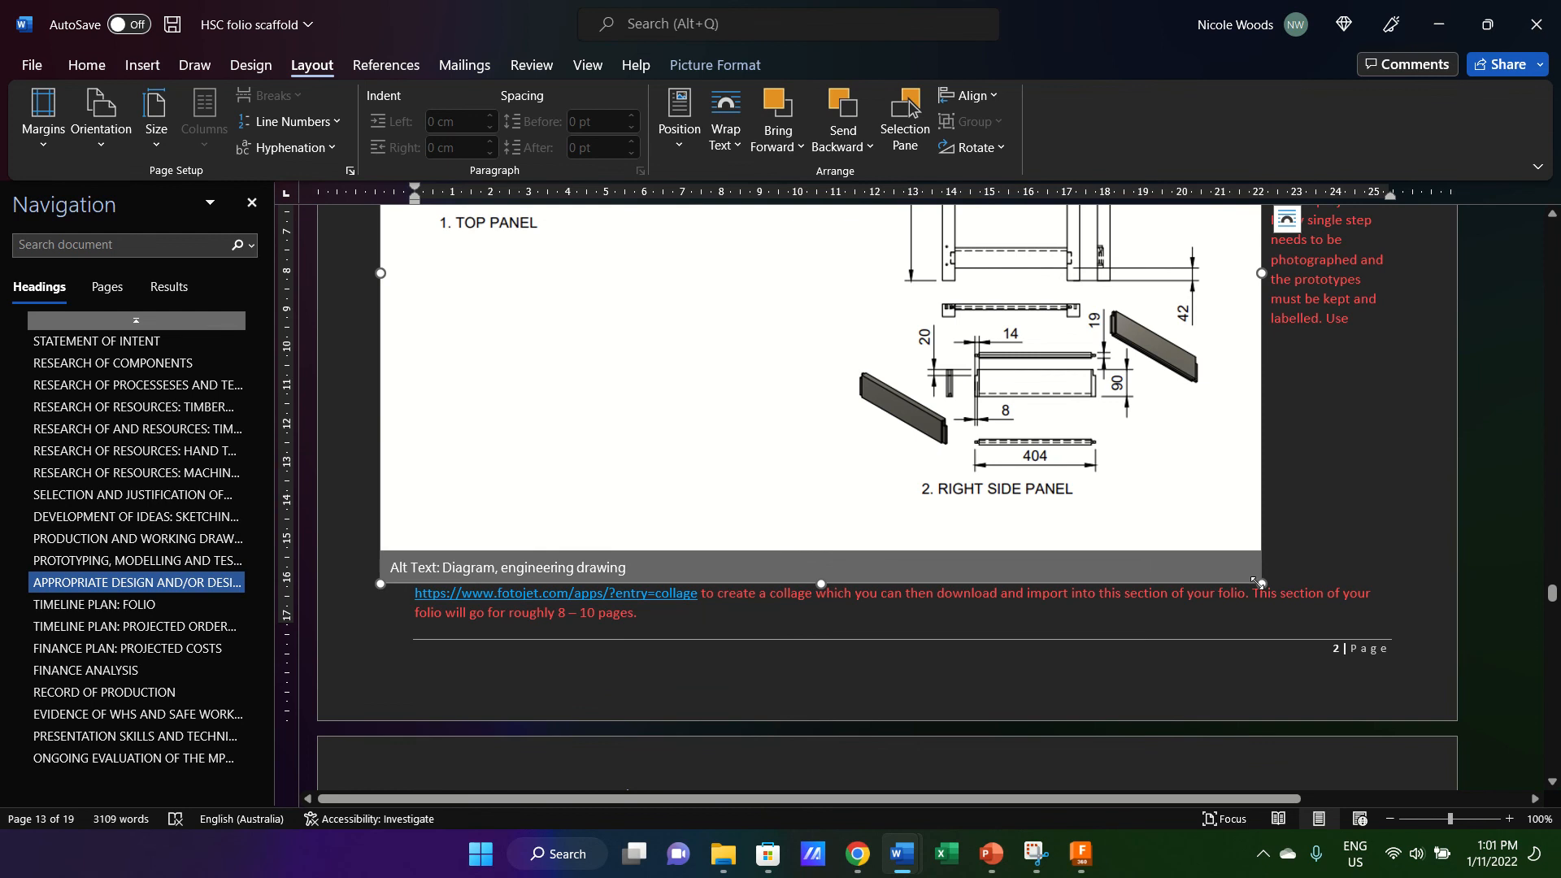
{"action": "left_click_drag", "start_coordinate": [1261, 584], "coordinate": [1408, 648]}
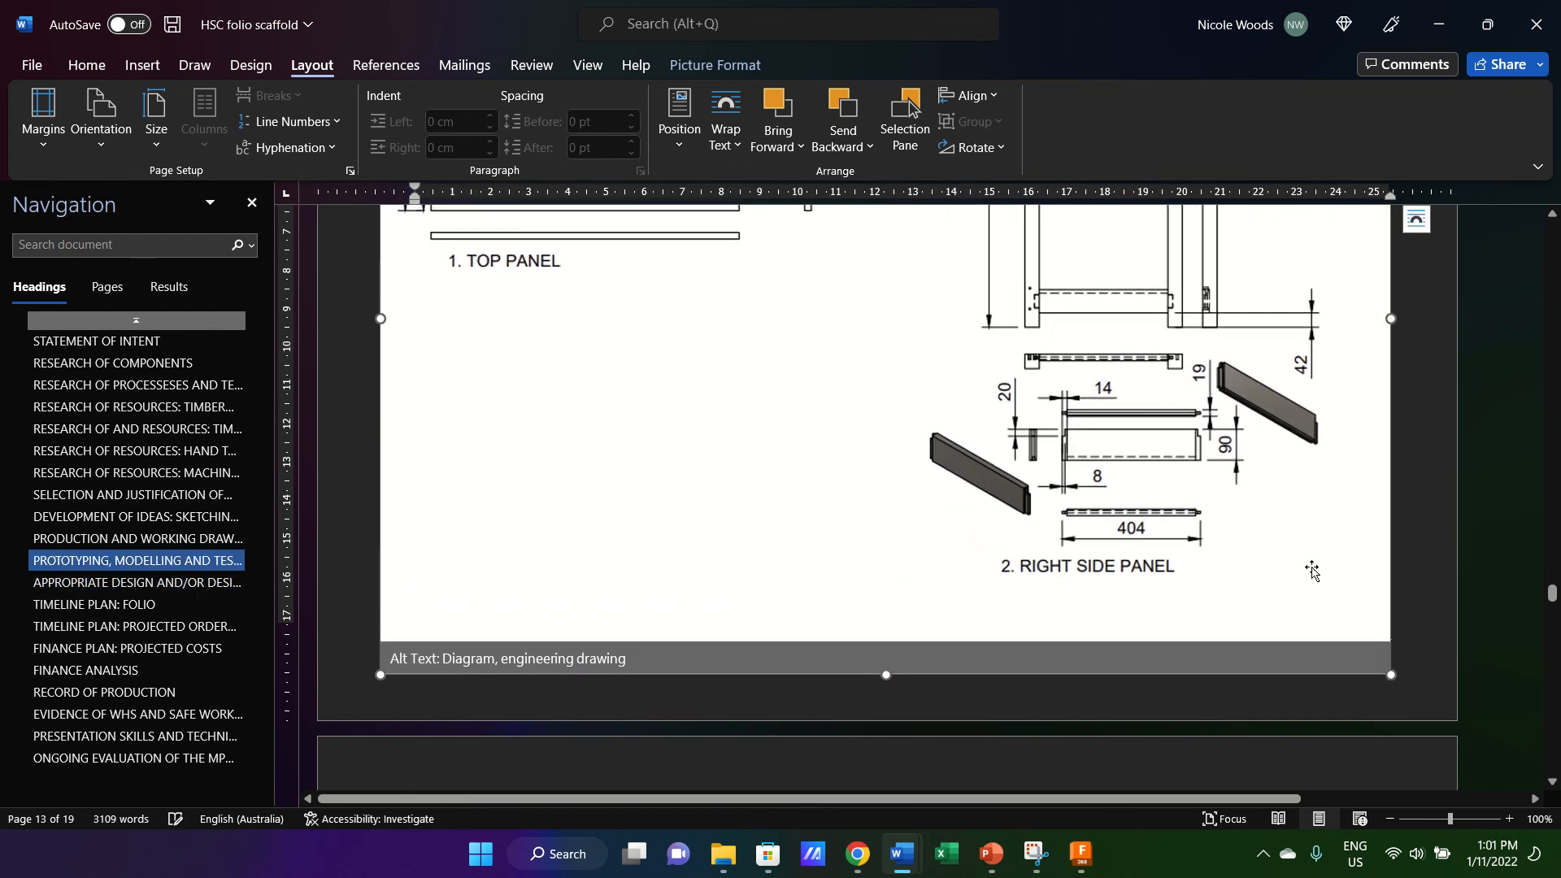
{"action": "scroll", "coordinate": [1309, 557], "scroll_direction": "up", "scroll_amount": 13}
{"action": "scroll", "coordinate": [1288, 524], "scroll_direction": "down", "scroll_amount": 20}
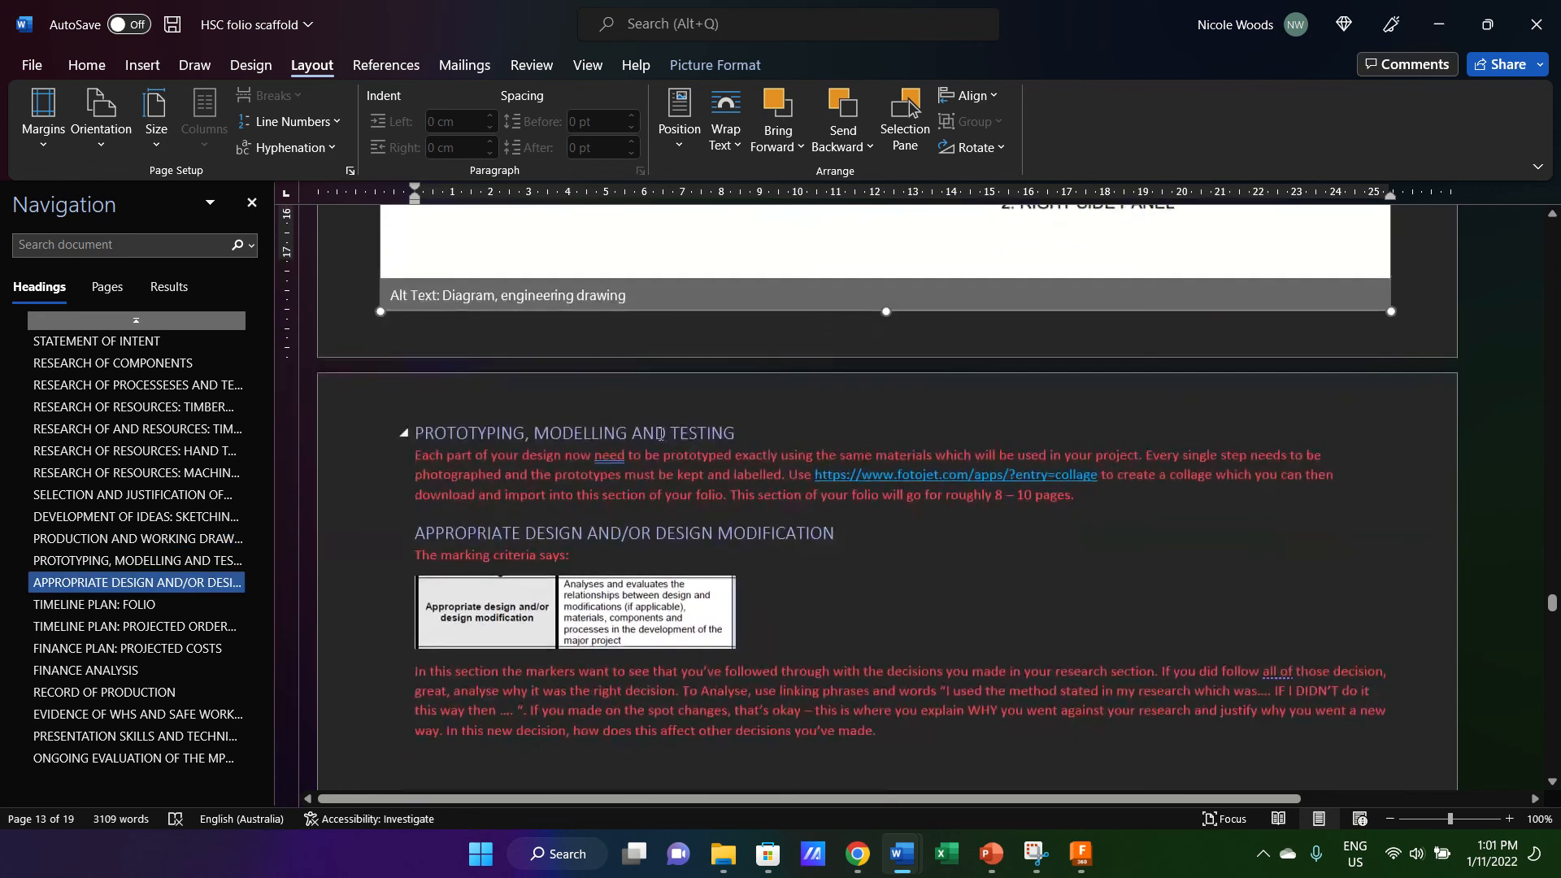
Add an empty paragraph above the Prototyping, Modelling and Testing heading and apply the Normal style to it.
{"action": "left_click", "coordinate": [439, 405]}
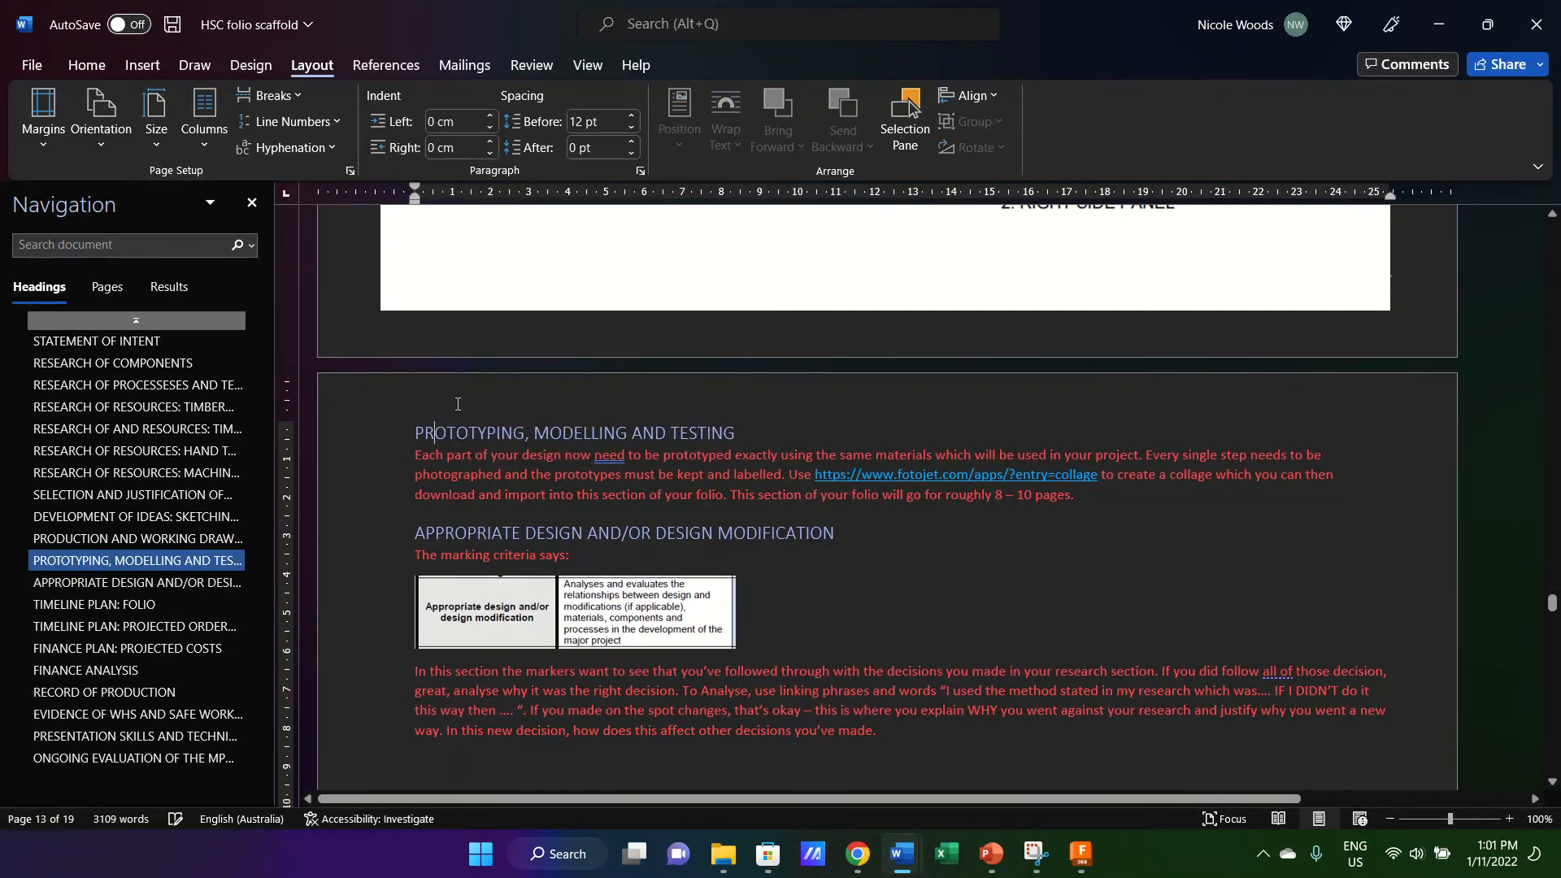
{"action": "key", "text": "Return"}
{"action": "left_click", "coordinate": [430, 439]}
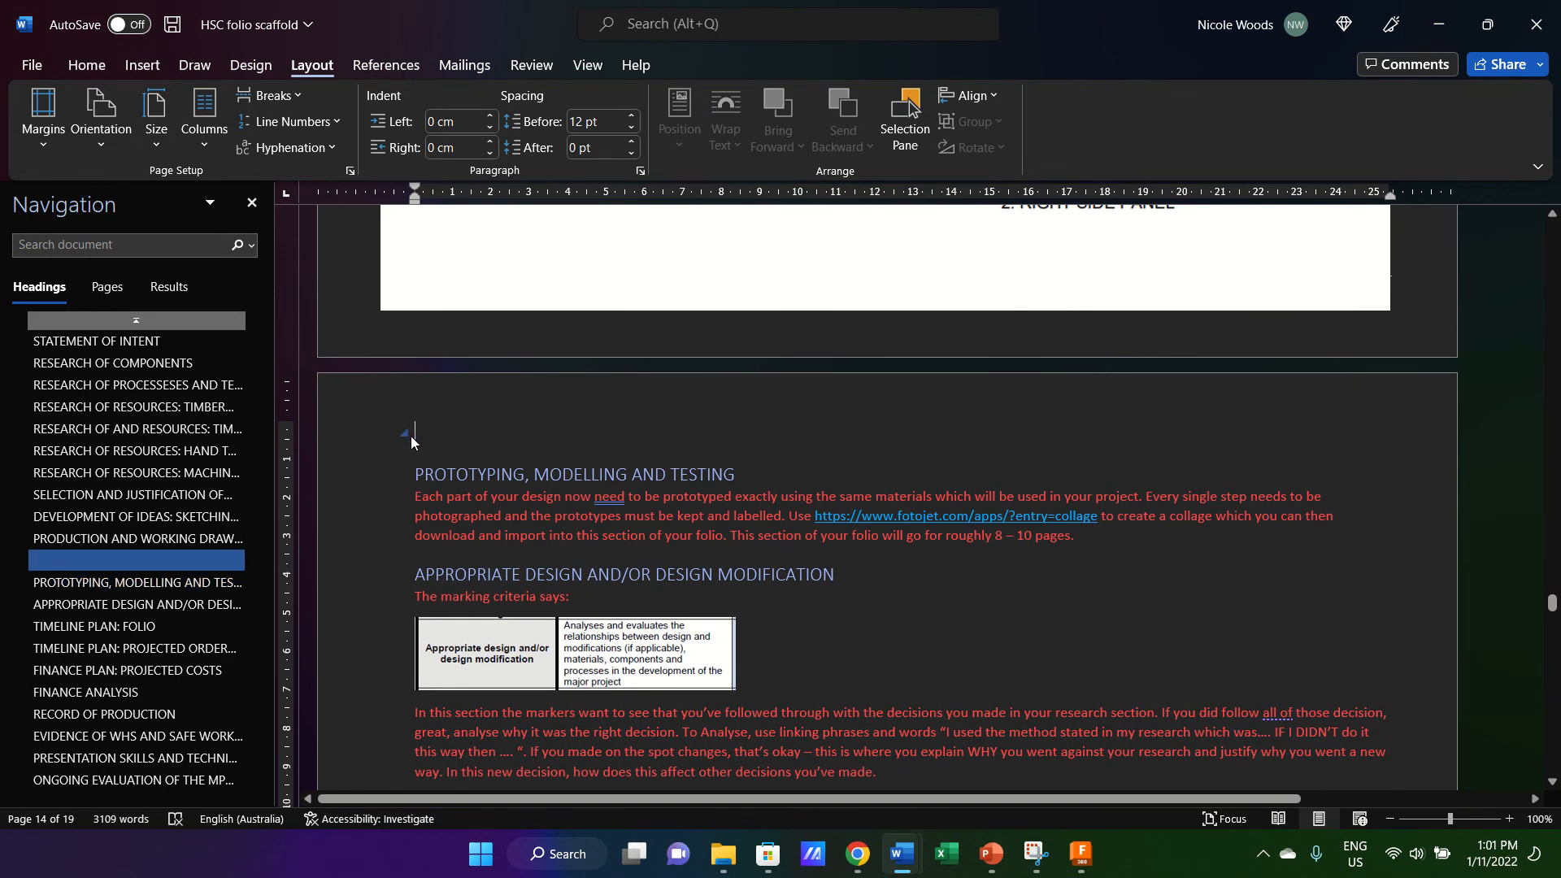
{"action": "left_click", "coordinate": [86, 66]}
{"action": "left_click", "coordinate": [784, 121]}
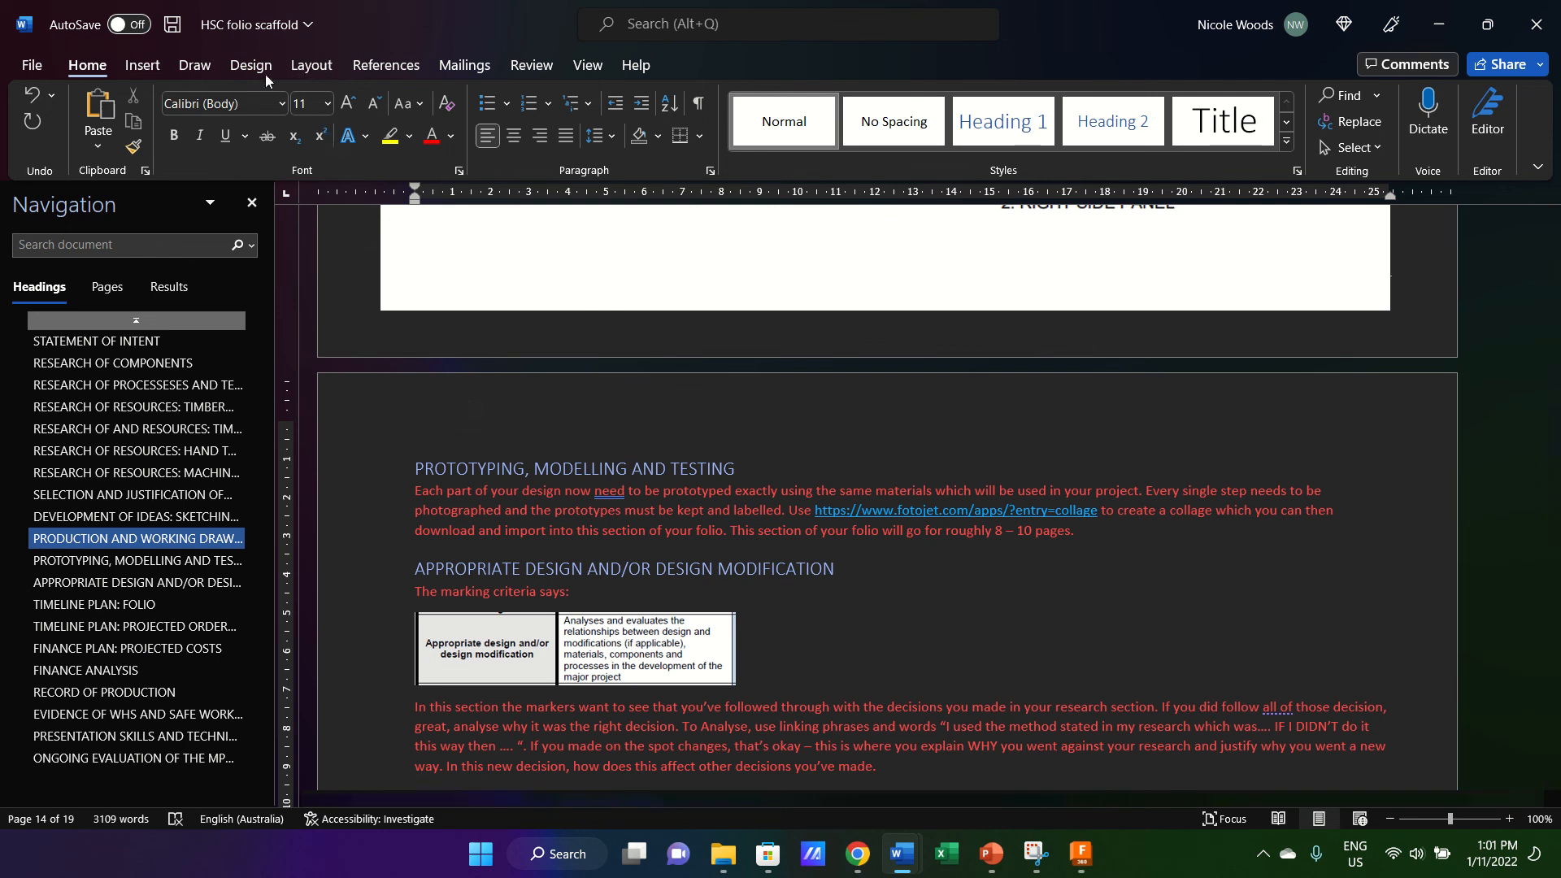
Insert a continuous section break at the empty paragraph and set the section that follows to Portrait orientation.
{"action": "left_click", "coordinate": [143, 65]}
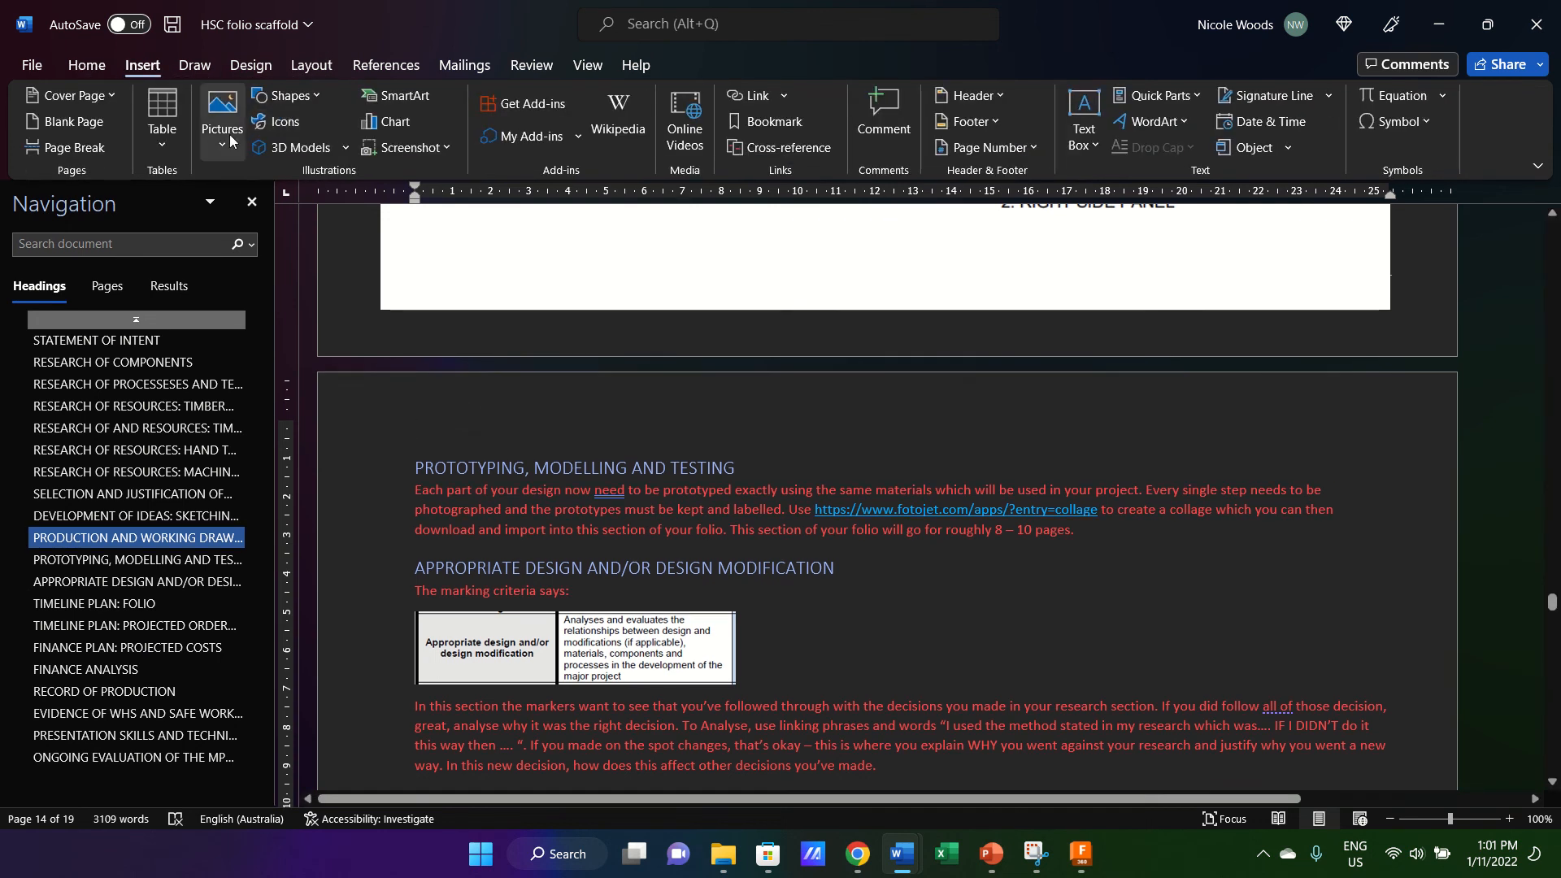
{"action": "left_click", "coordinate": [299, 68]}
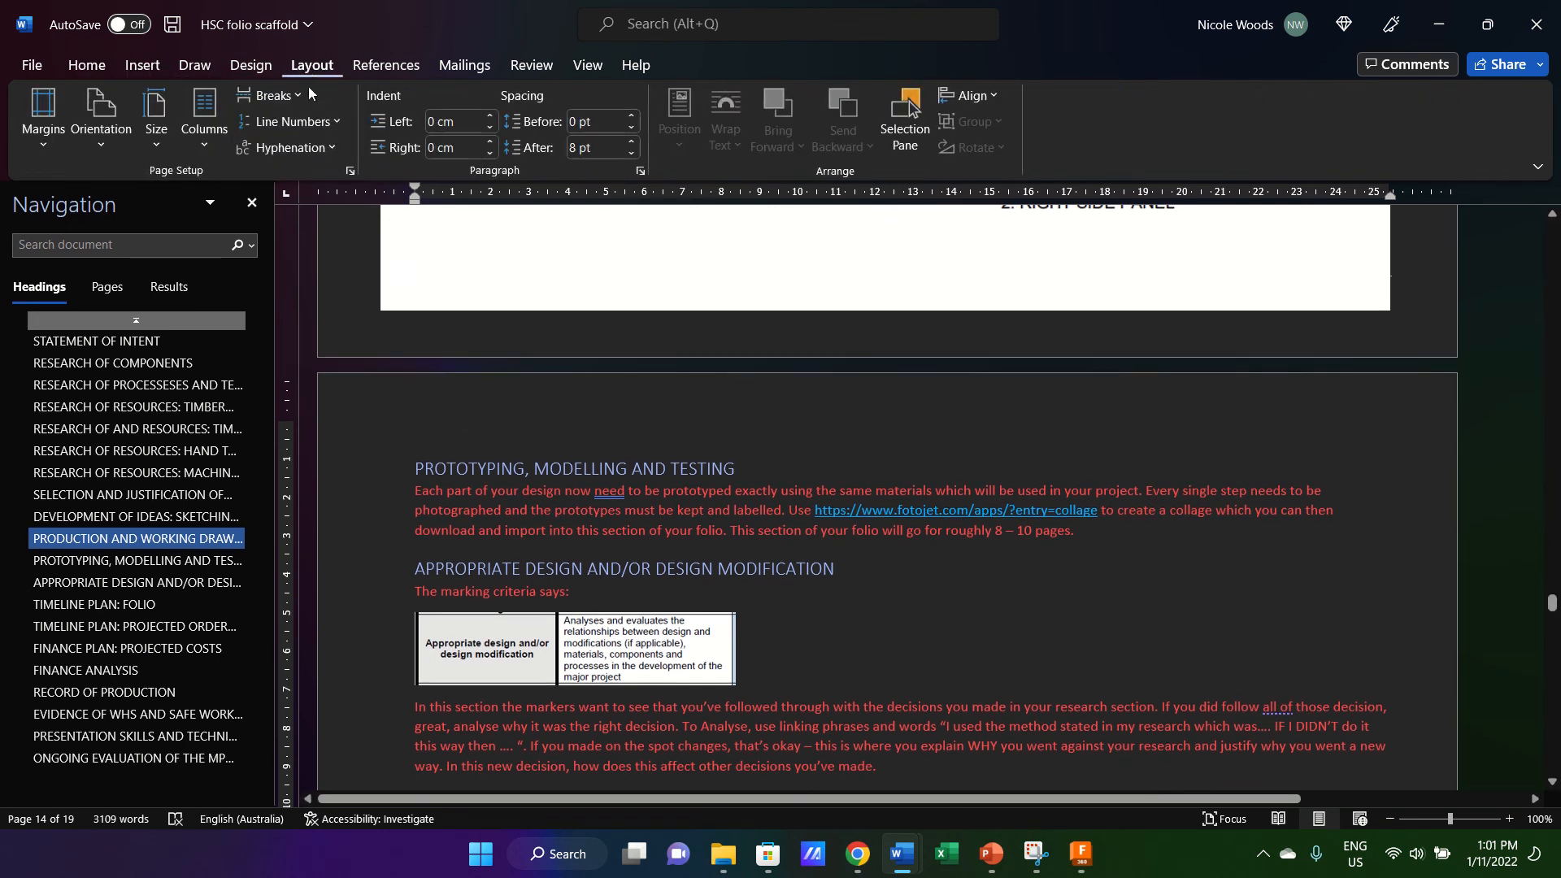
{"action": "left_click", "coordinate": [298, 96]}
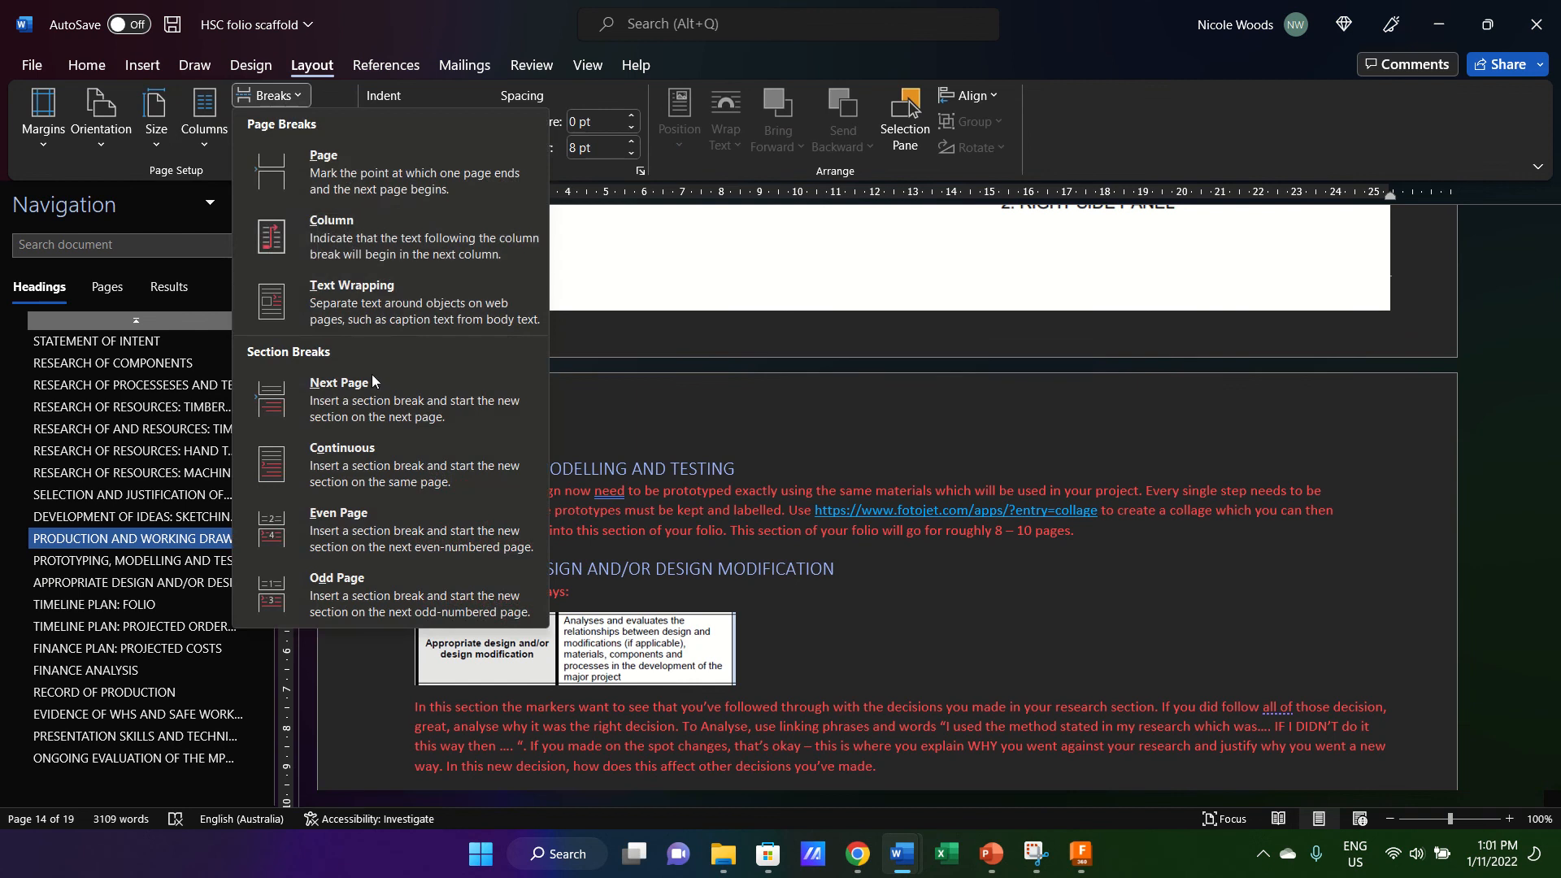
{"action": "left_click", "coordinate": [368, 465]}
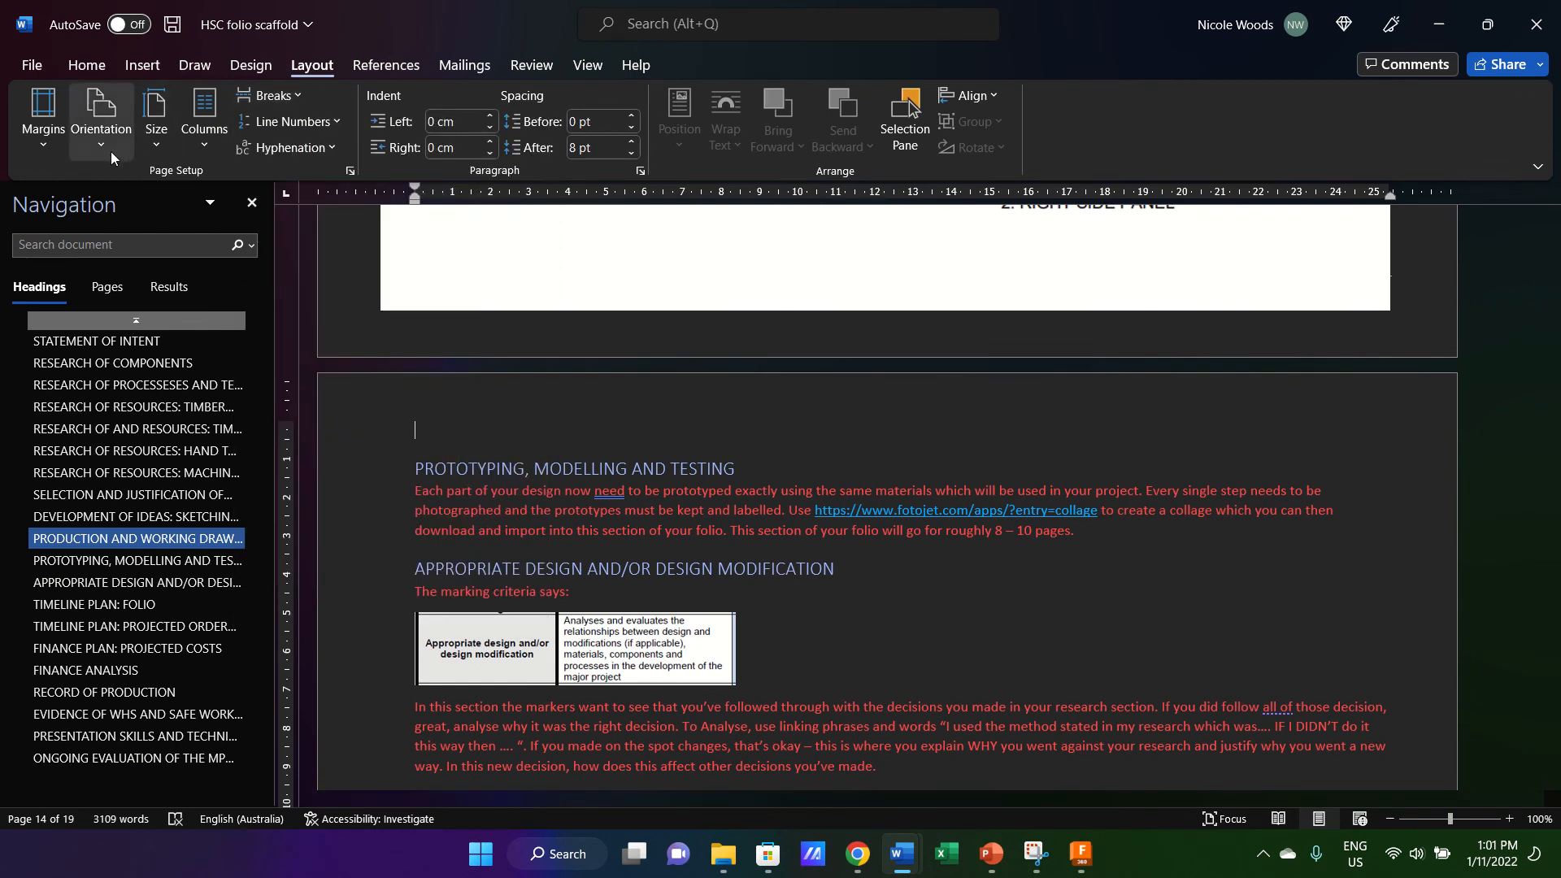
{"action": "left_click", "coordinate": [109, 149]}
{"action": "left_click", "coordinate": [163, 200]}
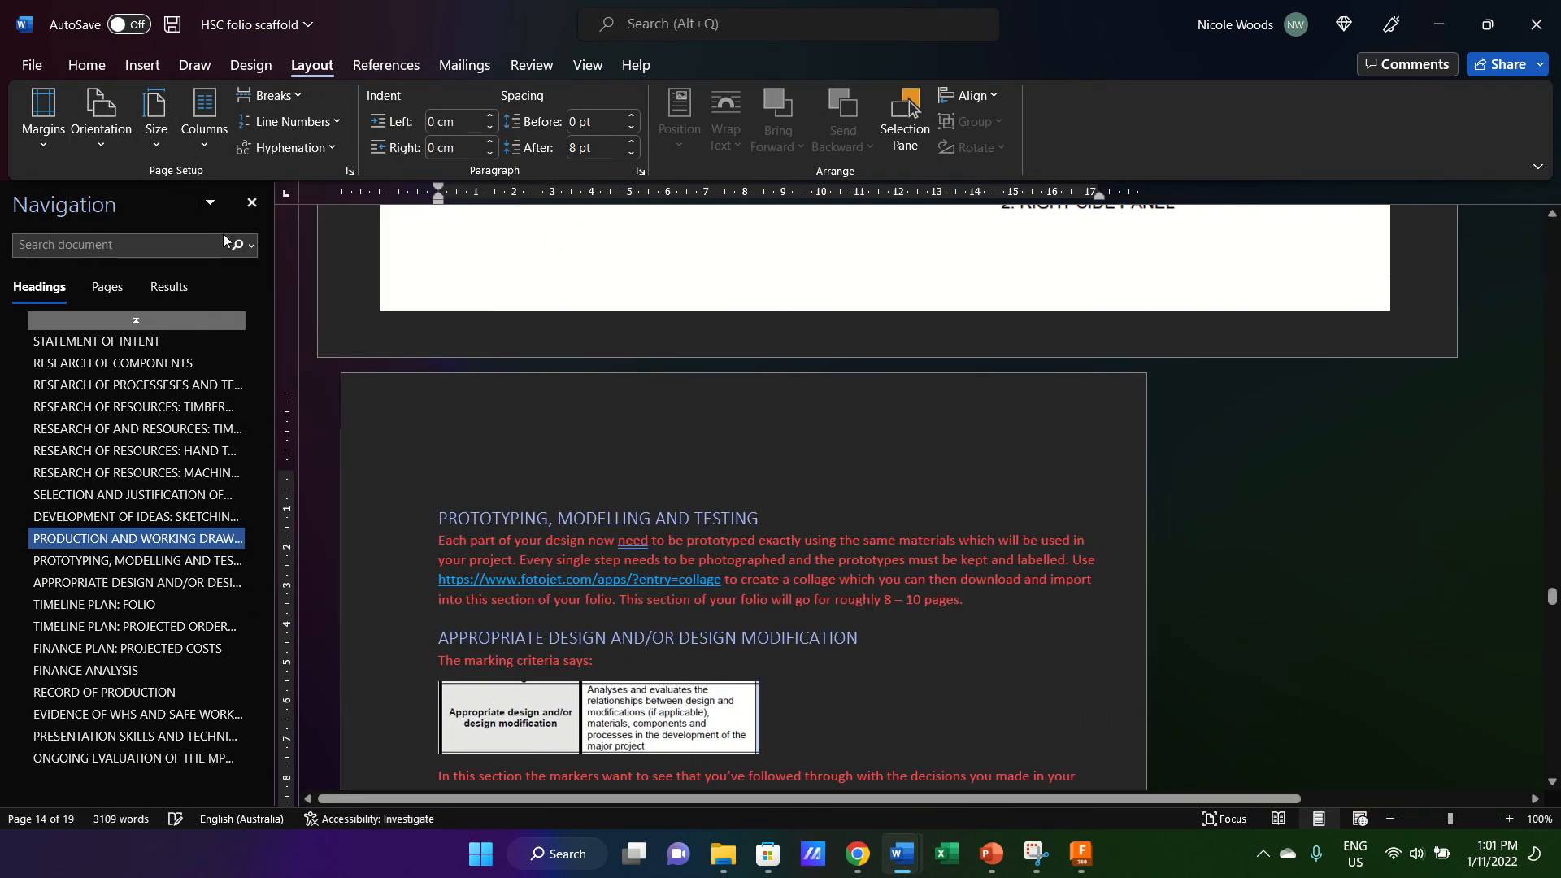
Review the Production and Working Drawings section, from its heading page through the cabinet views to the panel drawing page.
{"action": "scroll", "coordinate": [750, 480], "scroll_direction": "up", "scroll_amount": 15}
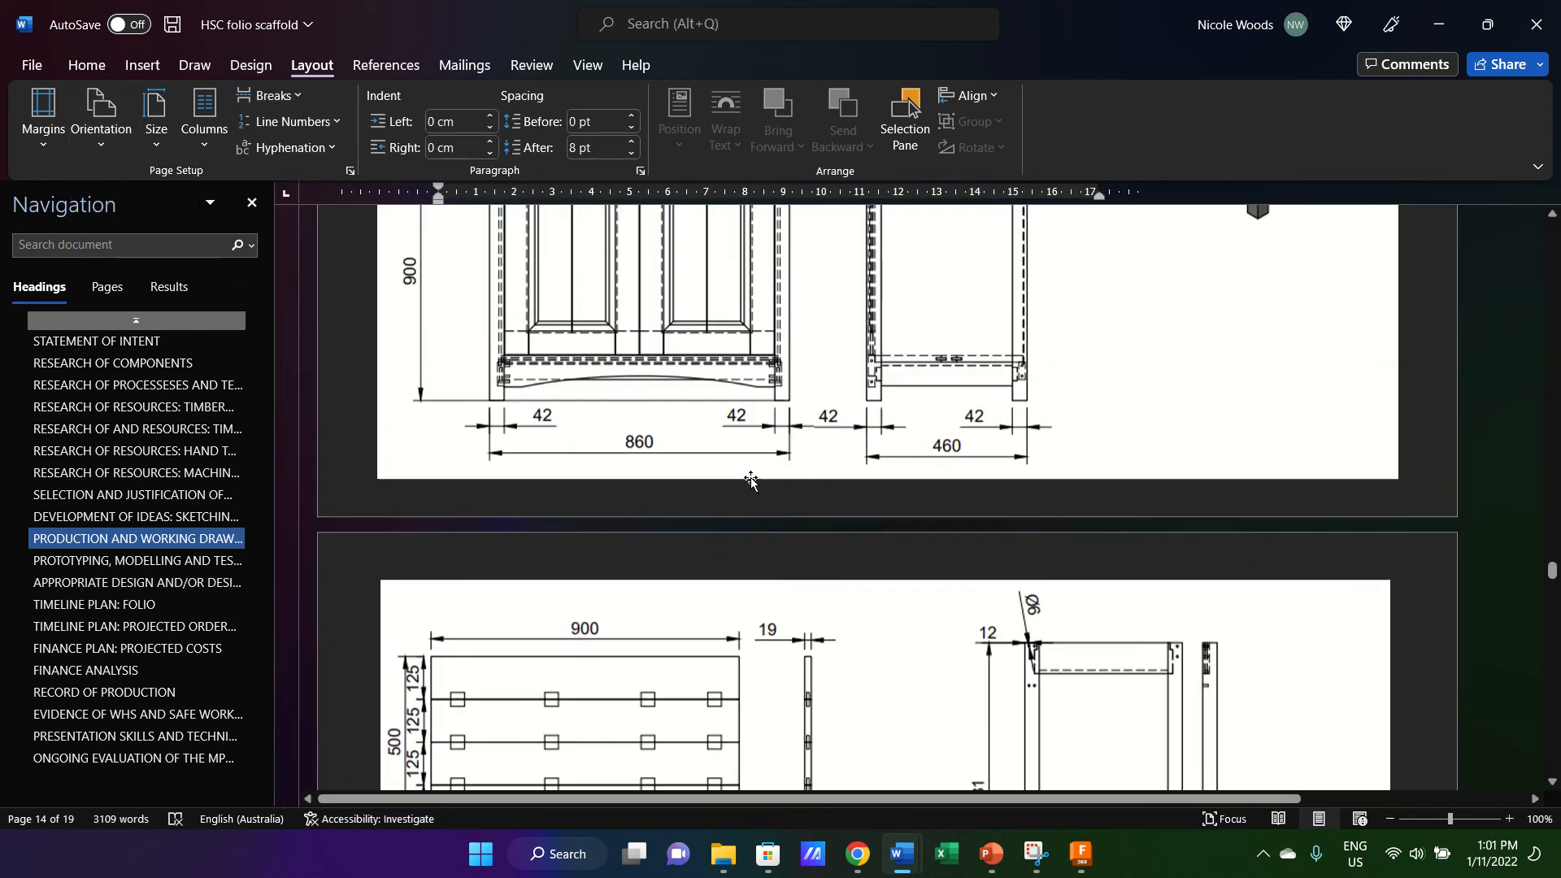
{"action": "scroll", "coordinate": [750, 479], "scroll_direction": "down", "scroll_amount": 3}
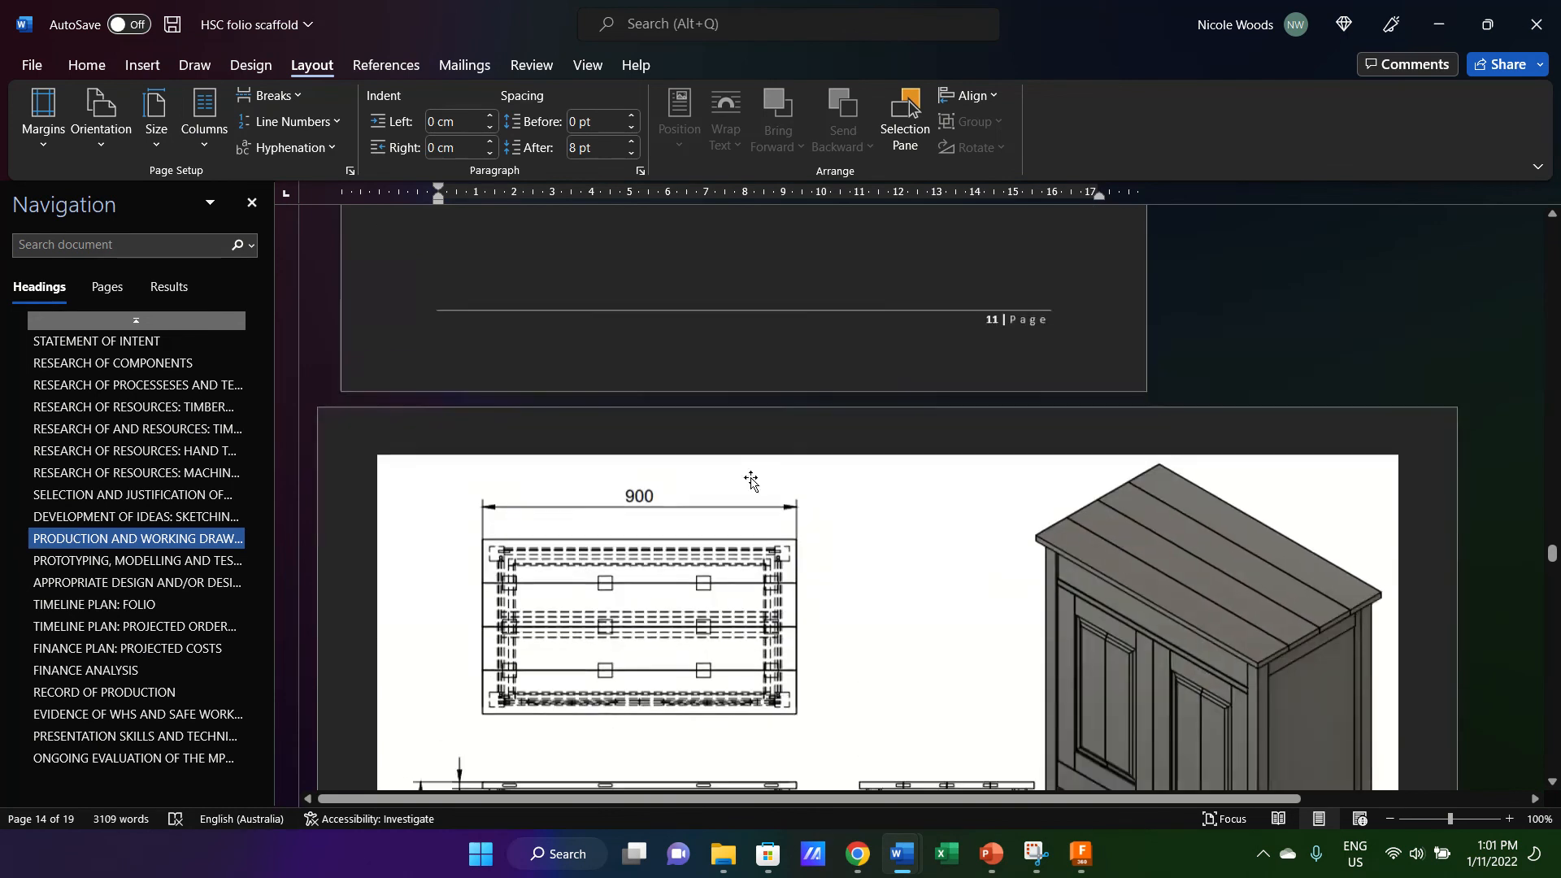
{"action": "scroll", "coordinate": [751, 480], "scroll_direction": "up", "scroll_amount": 10}
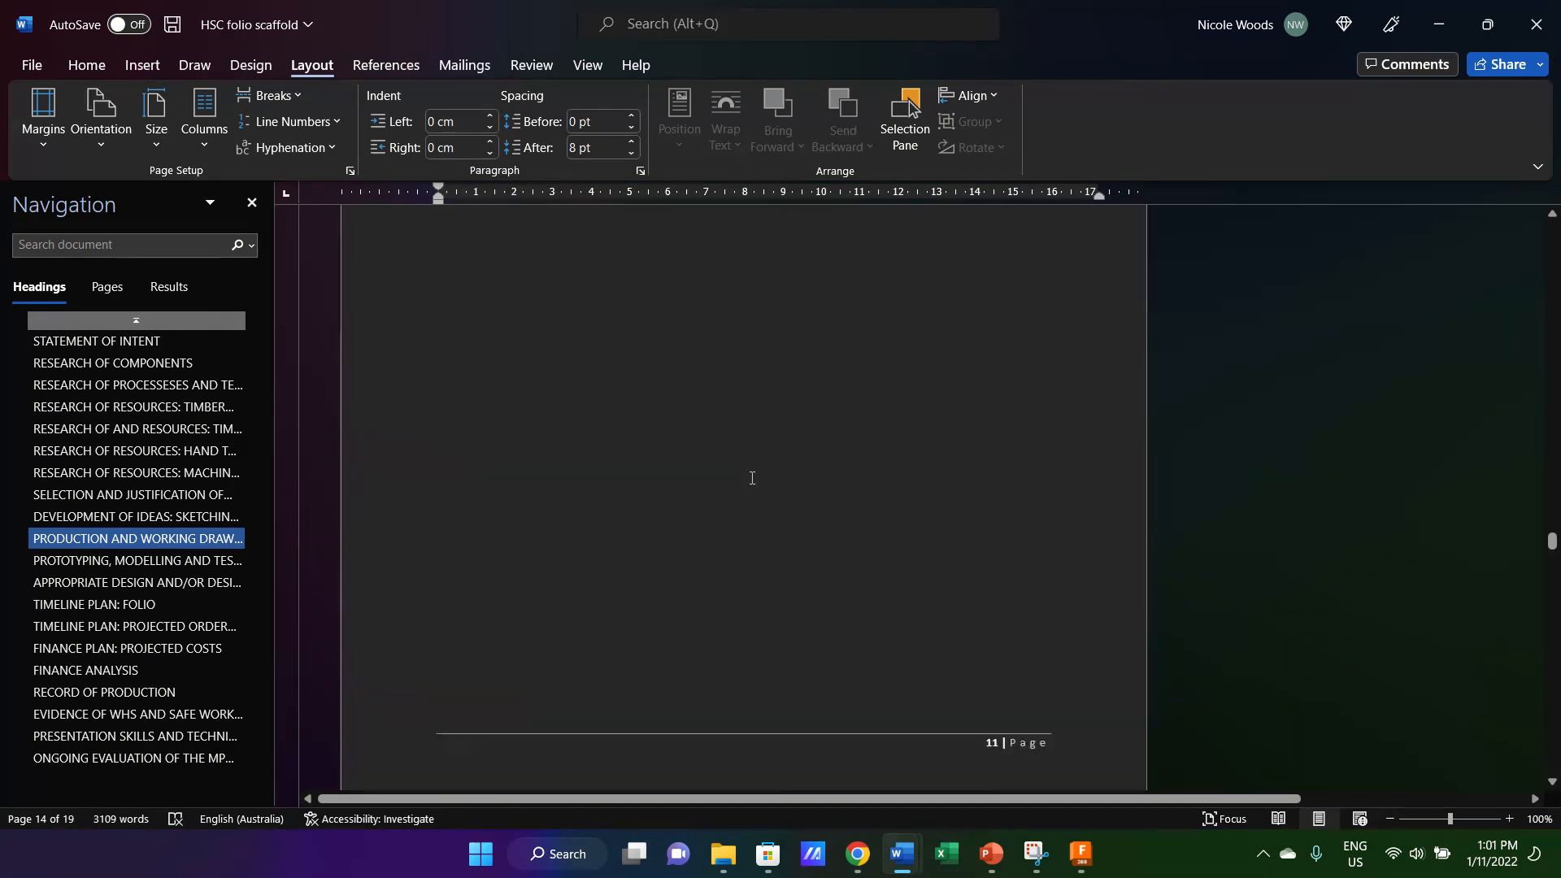
{"action": "scroll", "coordinate": [751, 478], "scroll_direction": "up", "scroll_amount": 3}
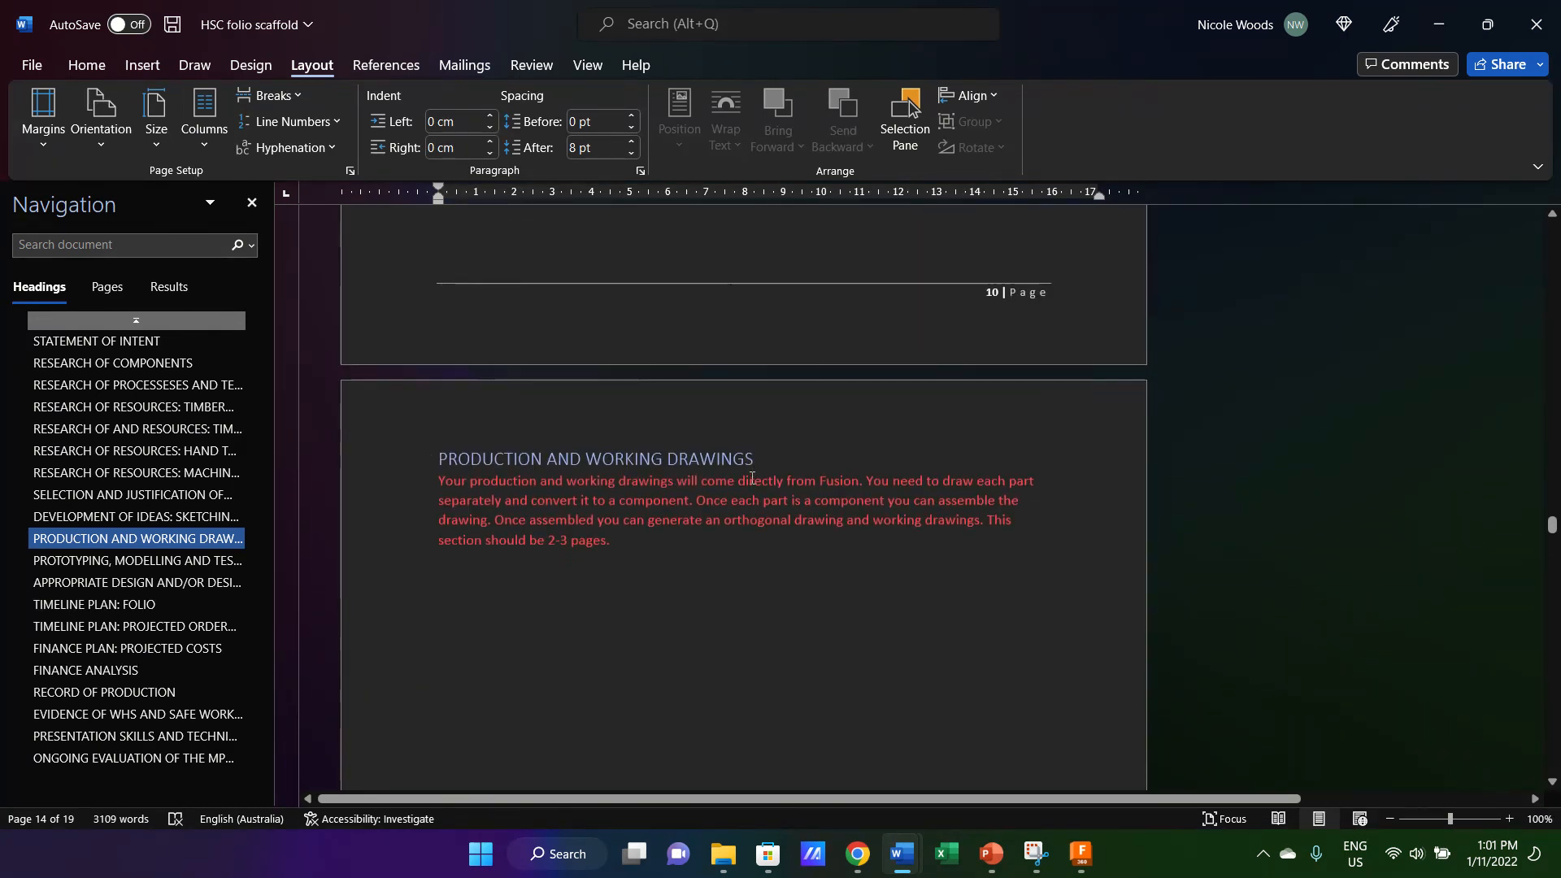
{"action": "scroll", "coordinate": [752, 478], "scroll_direction": "down", "scroll_amount": 3}
{"action": "scroll", "coordinate": [751, 478], "scroll_direction": "down", "scroll_amount": 8}
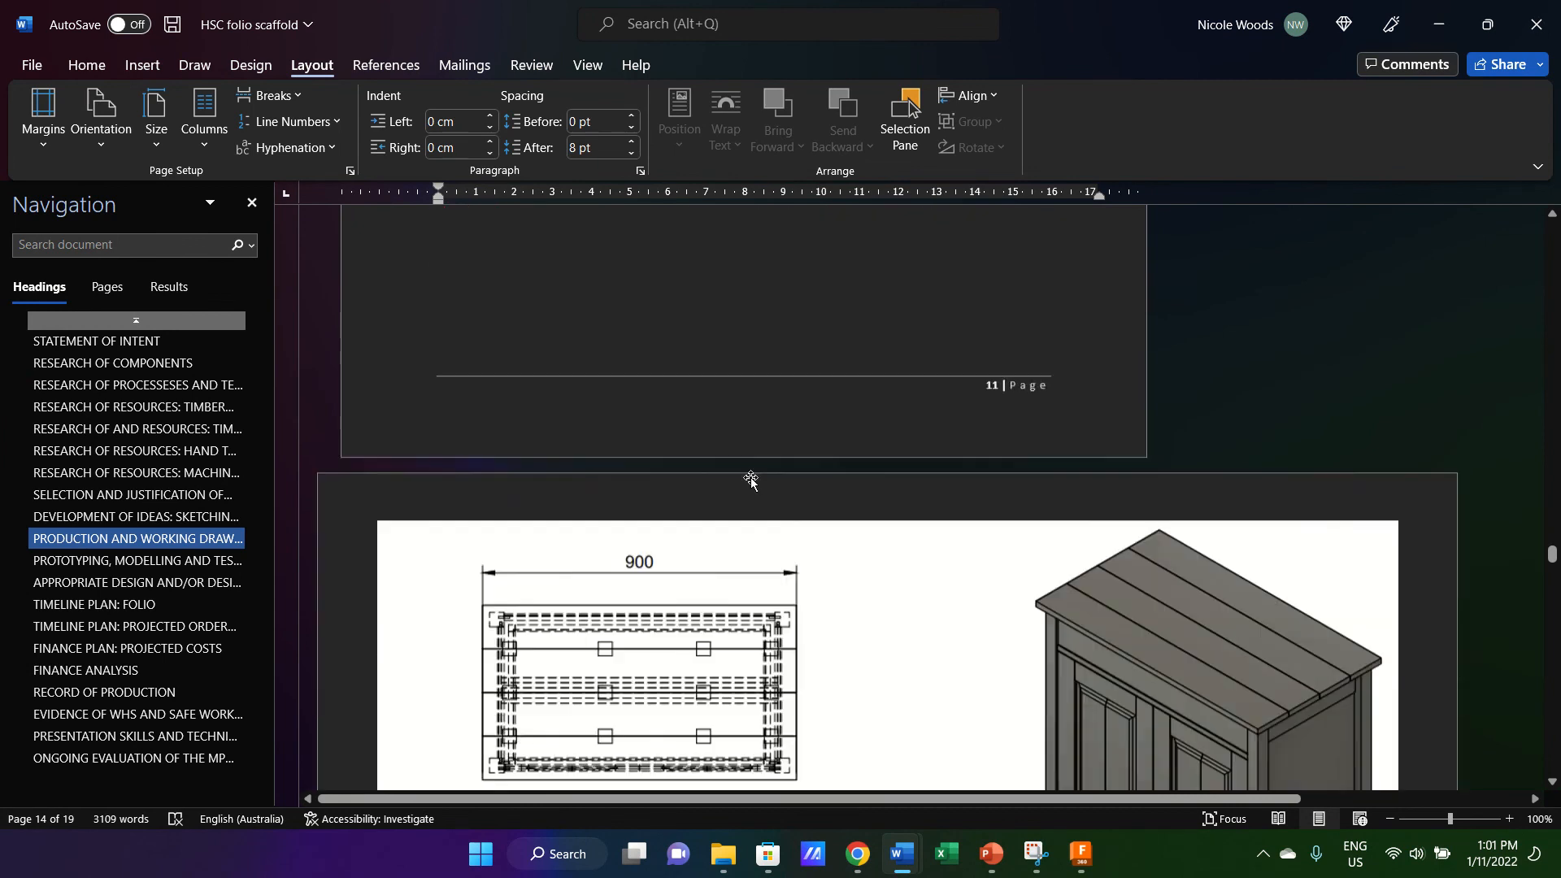
{"action": "scroll", "coordinate": [751, 480], "scroll_direction": "down", "scroll_amount": 8}
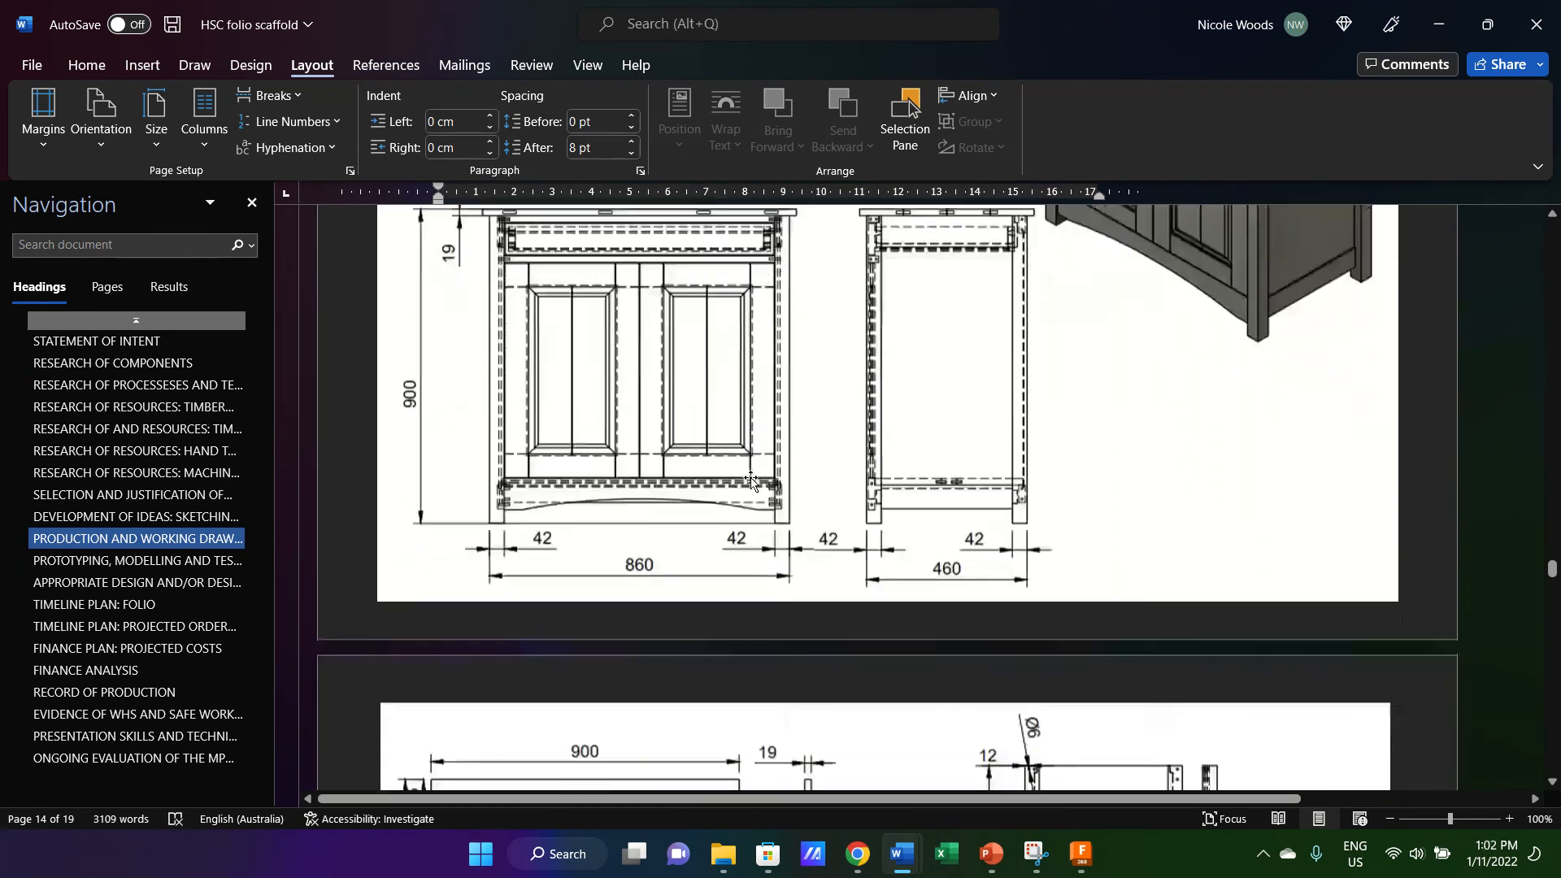
{"action": "scroll", "coordinate": [751, 480], "scroll_direction": "down", "scroll_amount": 1}
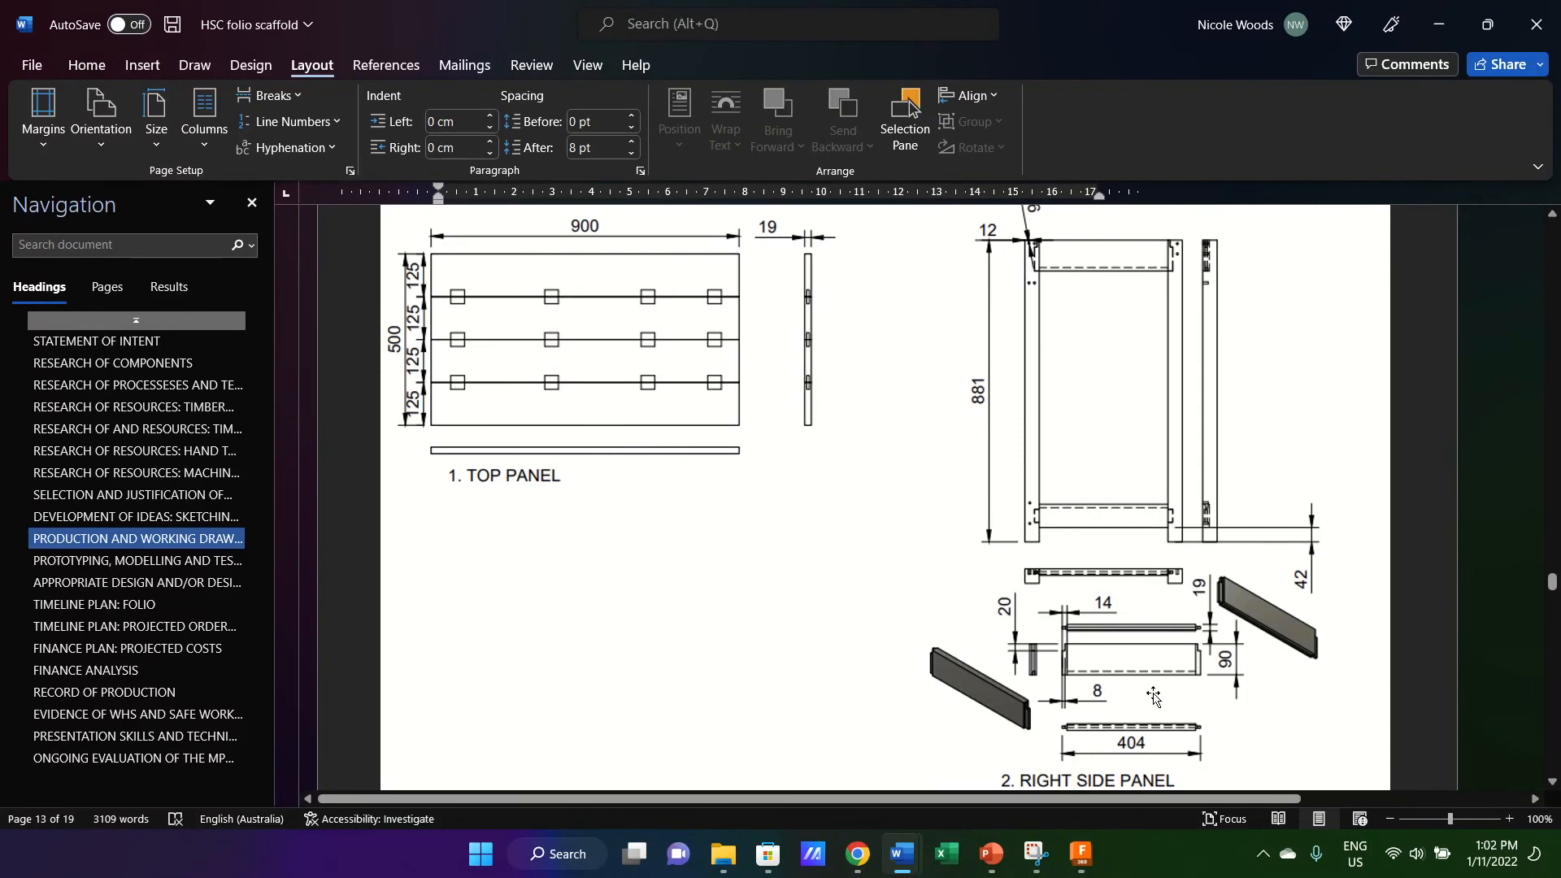
{"action": "scroll", "coordinate": [1147, 601], "scroll_direction": "down", "scroll_amount": 2}
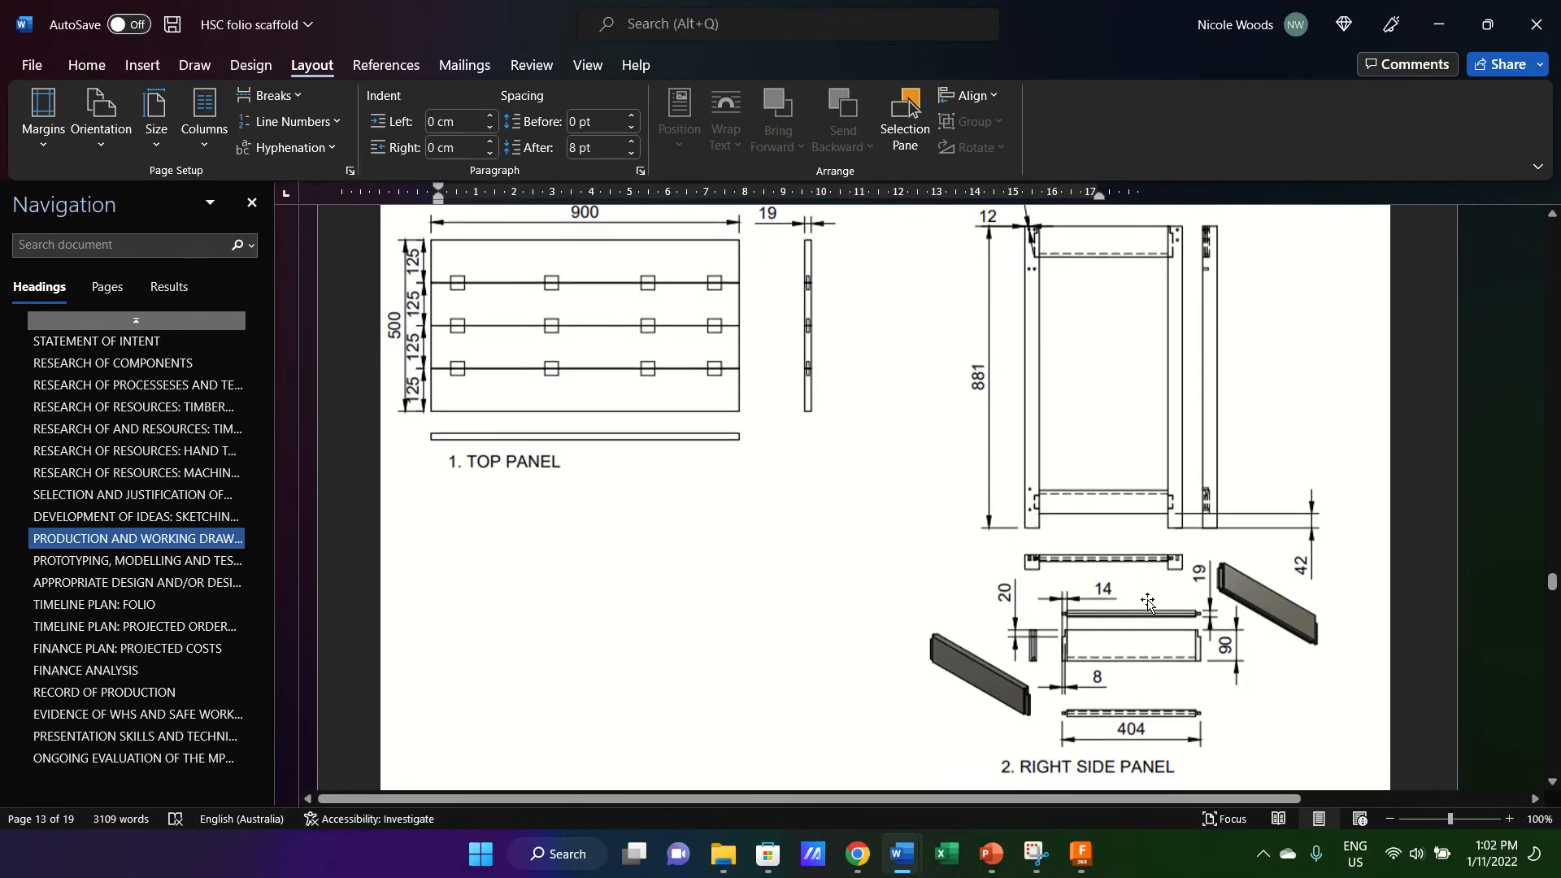
{"action": "scroll", "coordinate": [1147, 601], "scroll_direction": "down", "scroll_amount": 2}
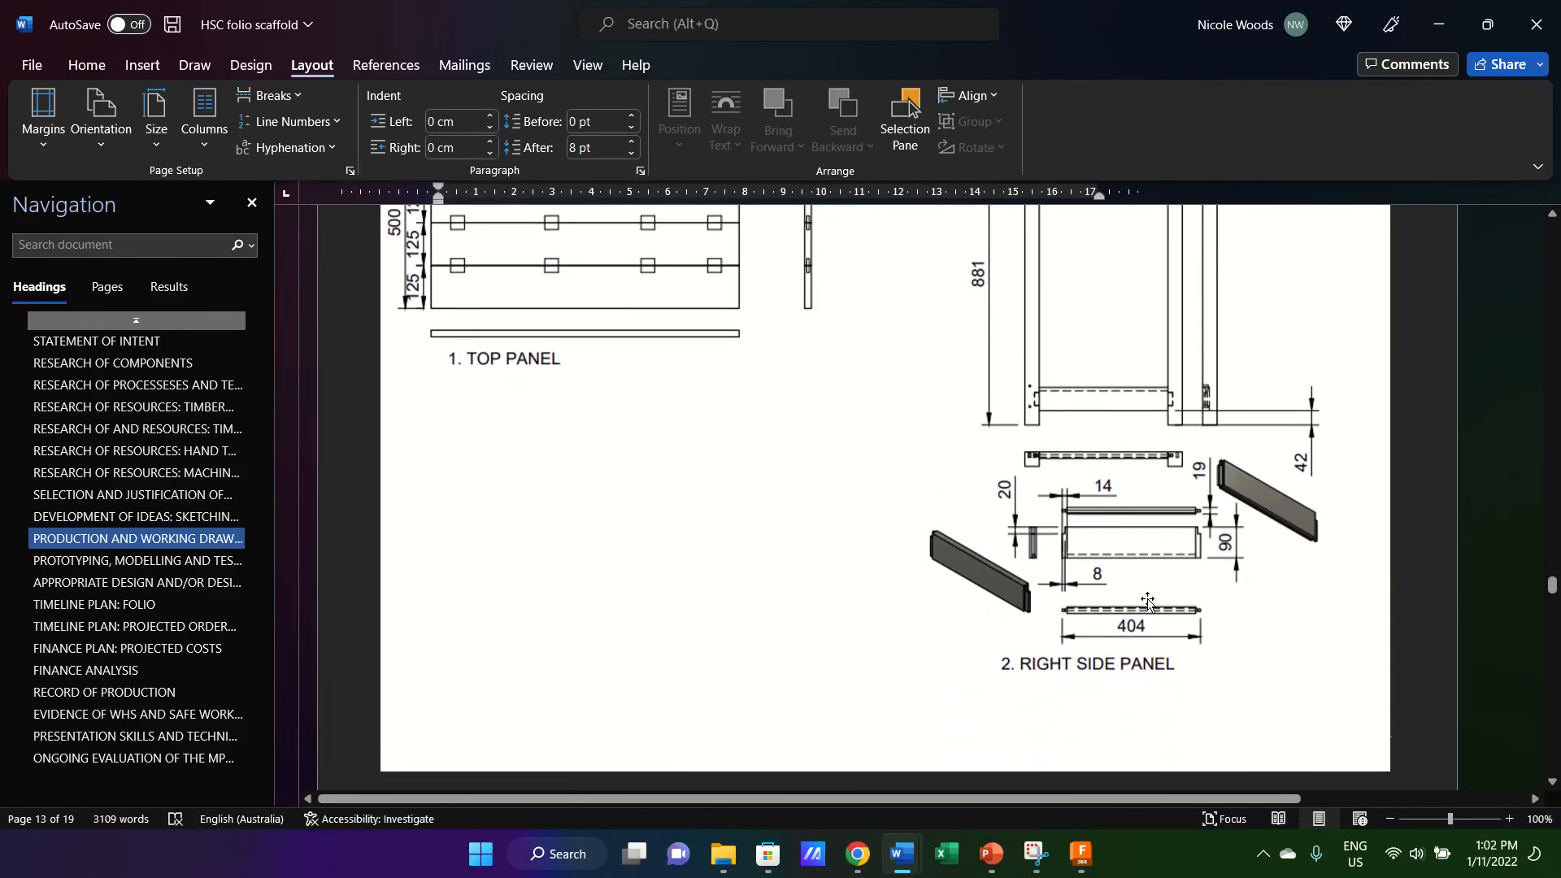
{"action": "scroll", "coordinate": [1147, 602], "scroll_direction": "down", "scroll_amount": 2}
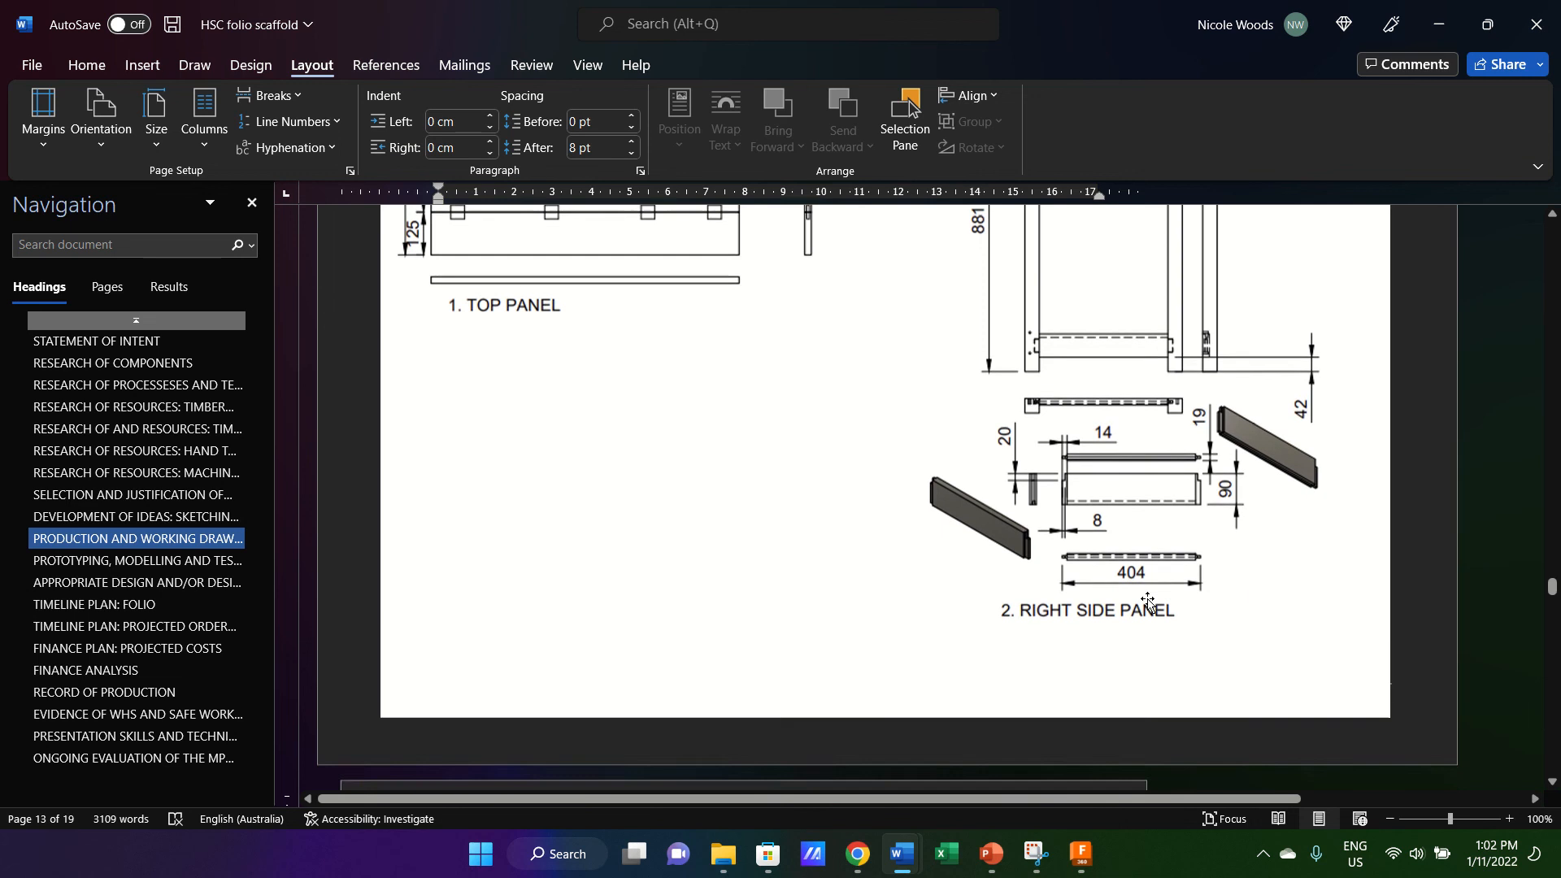
{"action": "scroll", "coordinate": [1147, 602], "scroll_direction": "down", "scroll_amount": 2}
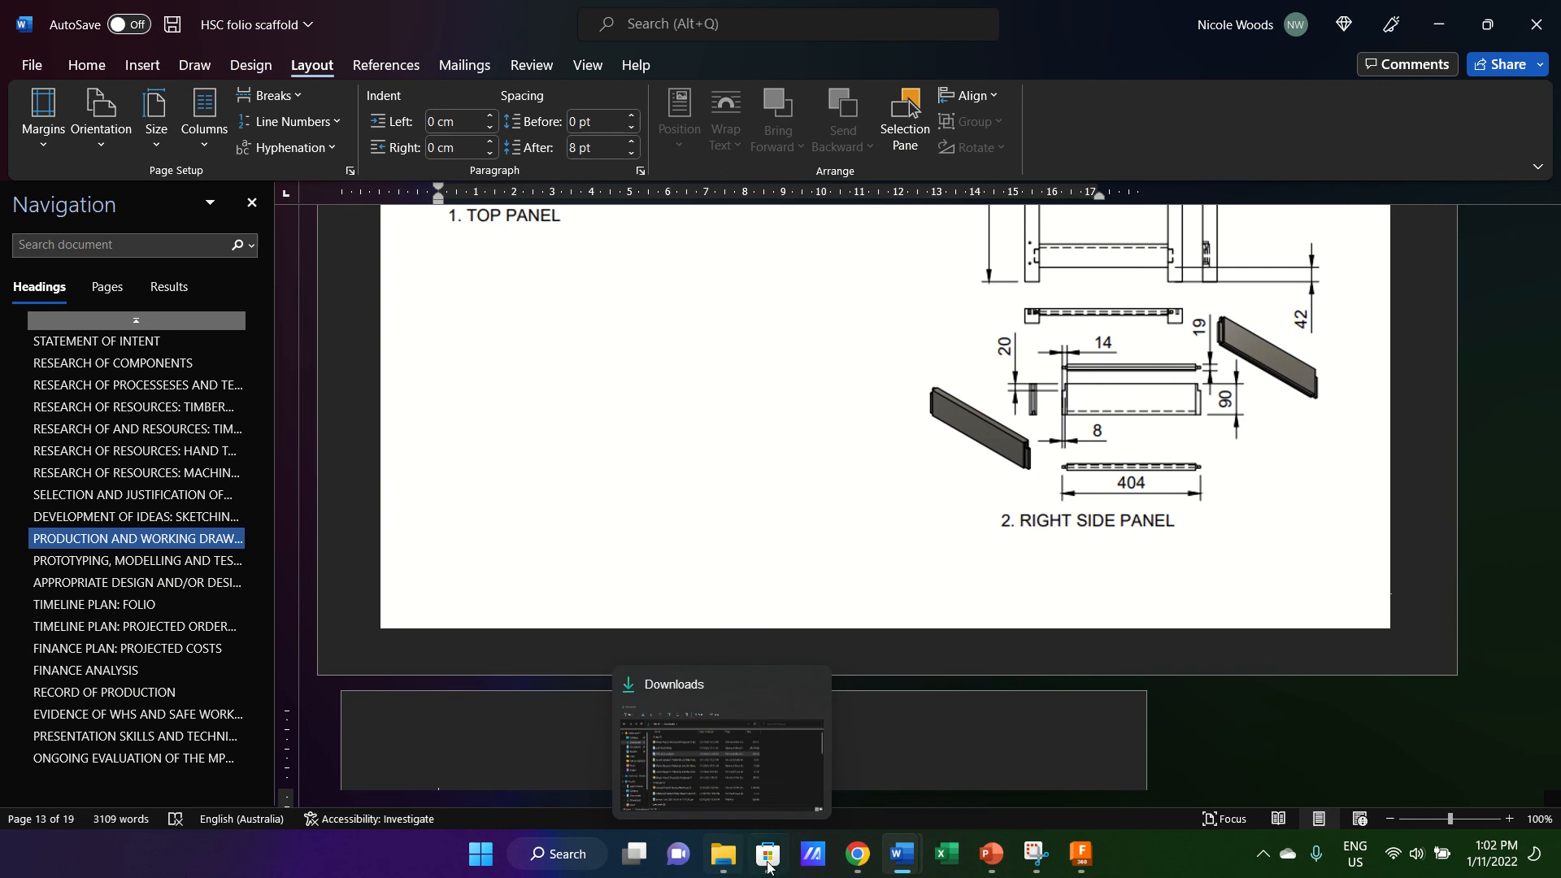
Switch to Chrome and examine the exported PDF's second page with the top and right side panels.
{"action": "left_click", "coordinate": [855, 854]}
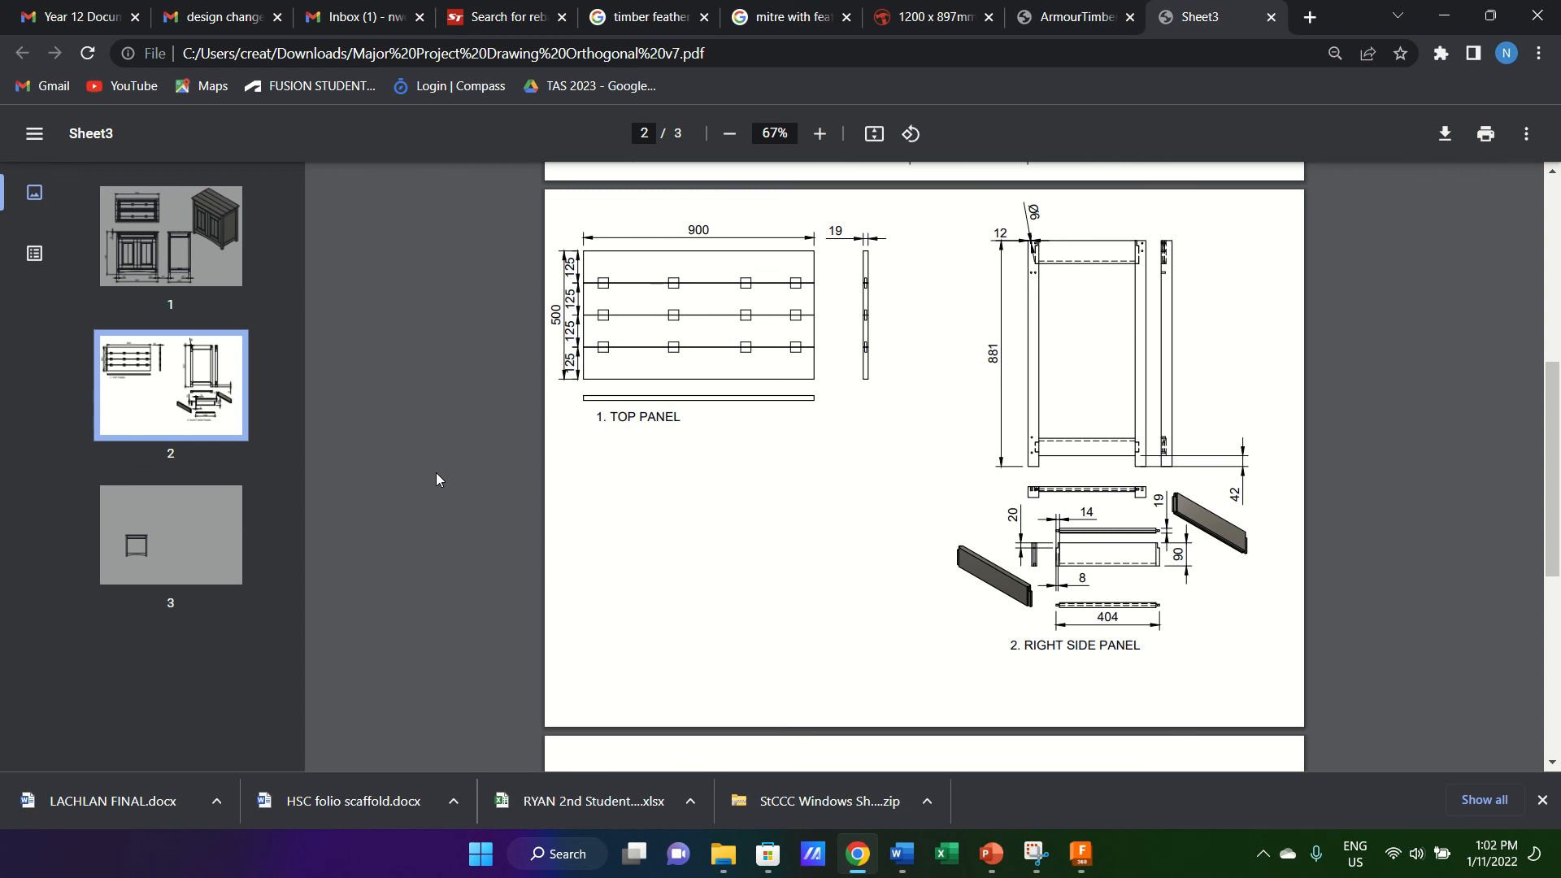
{"action": "scroll", "coordinate": [681, 504], "scroll_direction": "up", "scroll_amount": 1}
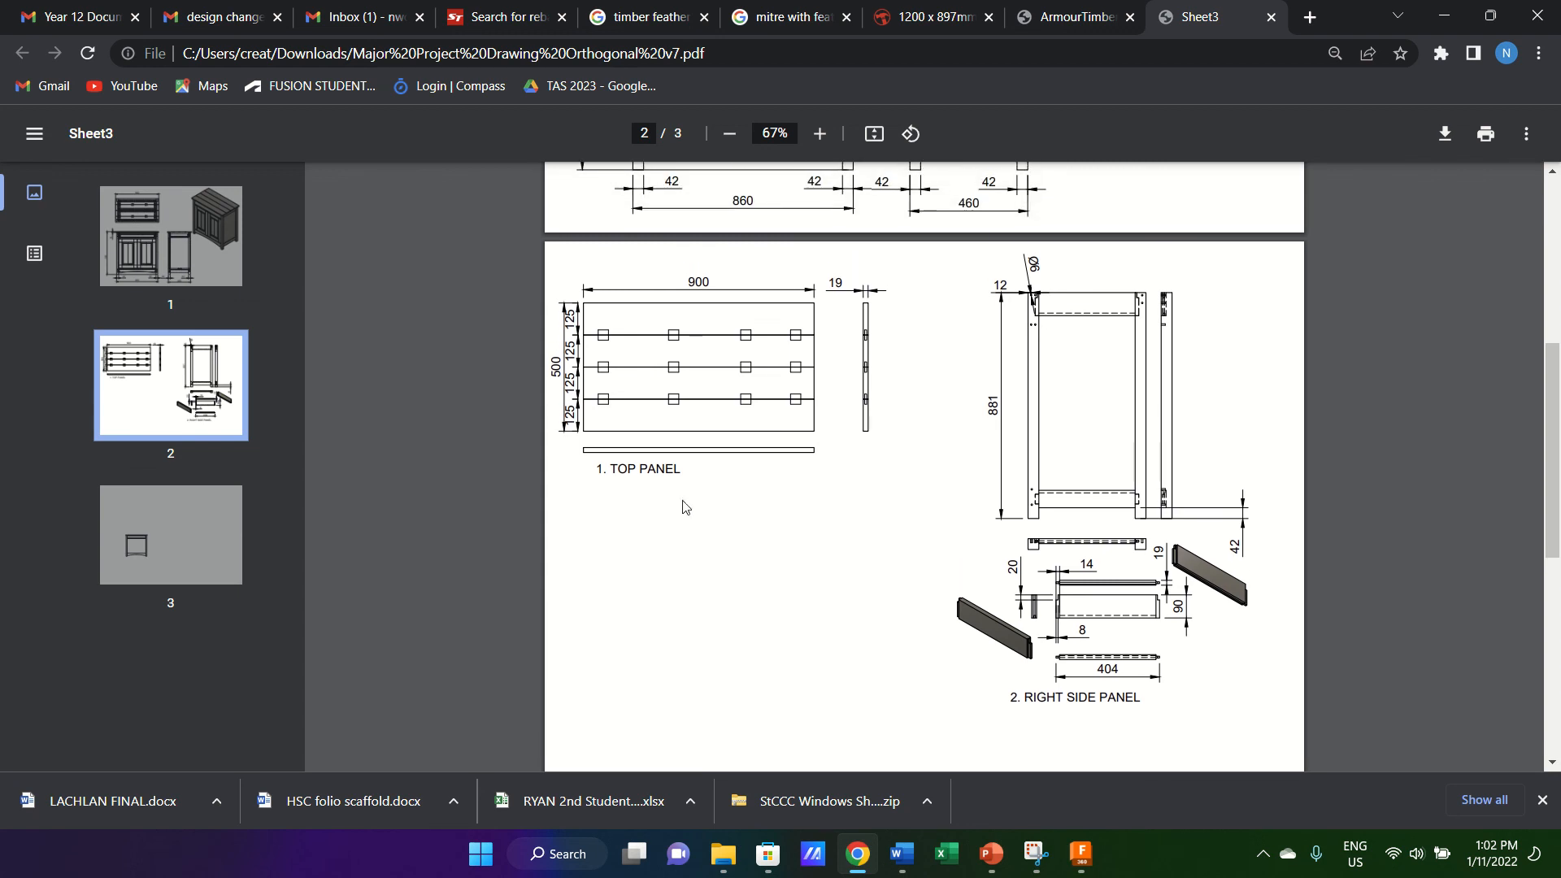
{"action": "scroll", "coordinate": [682, 505], "scroll_direction": "up", "scroll_amount": 1}
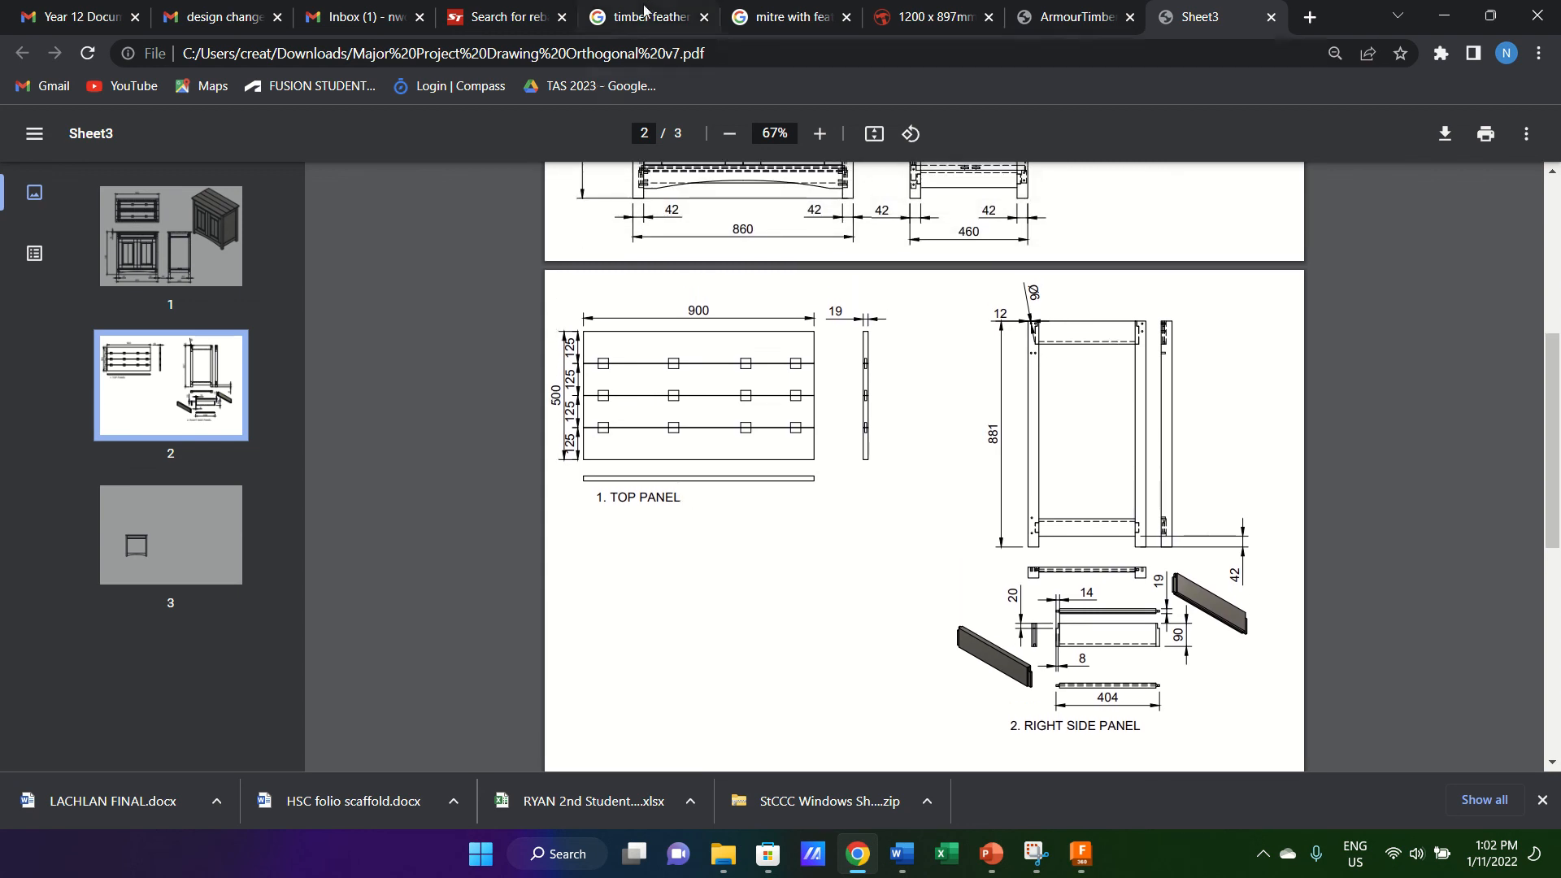